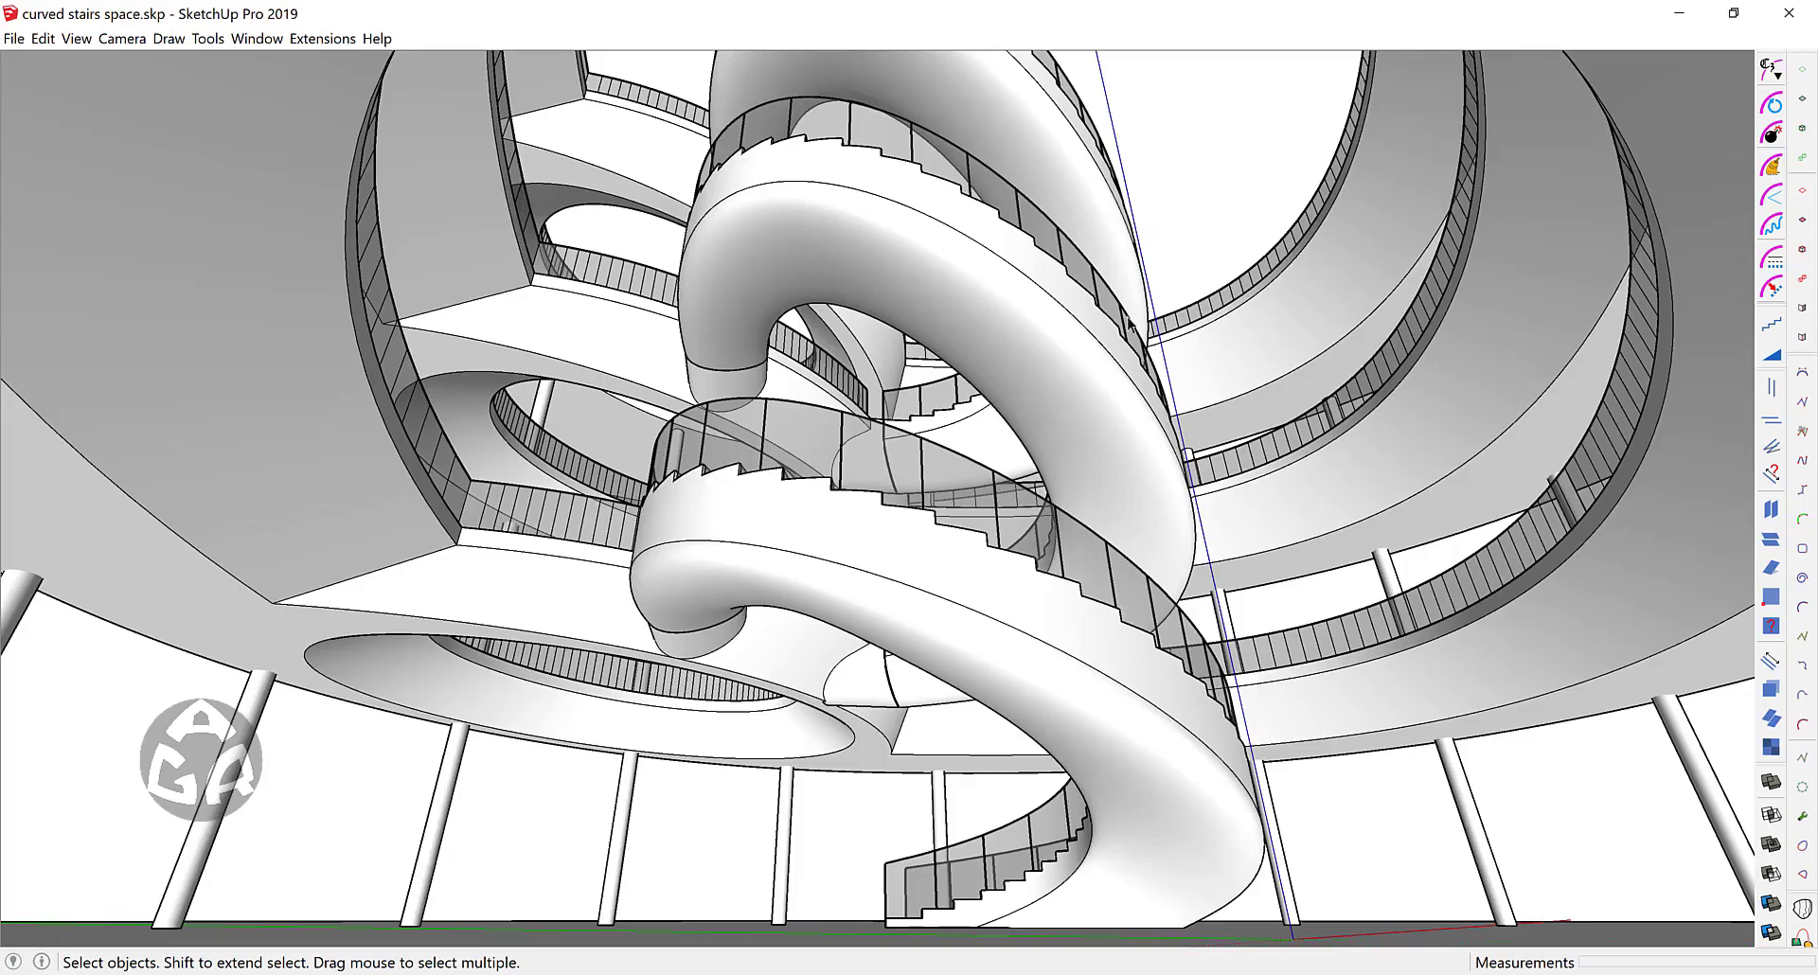
# Step: Examine the finished curved-stairs building from the top view, in section through the spiral flights and floor openings, and from outside
pyautogui.moveTo(1127, 317); pyautogui.dragTo(866, 11, button='middle')
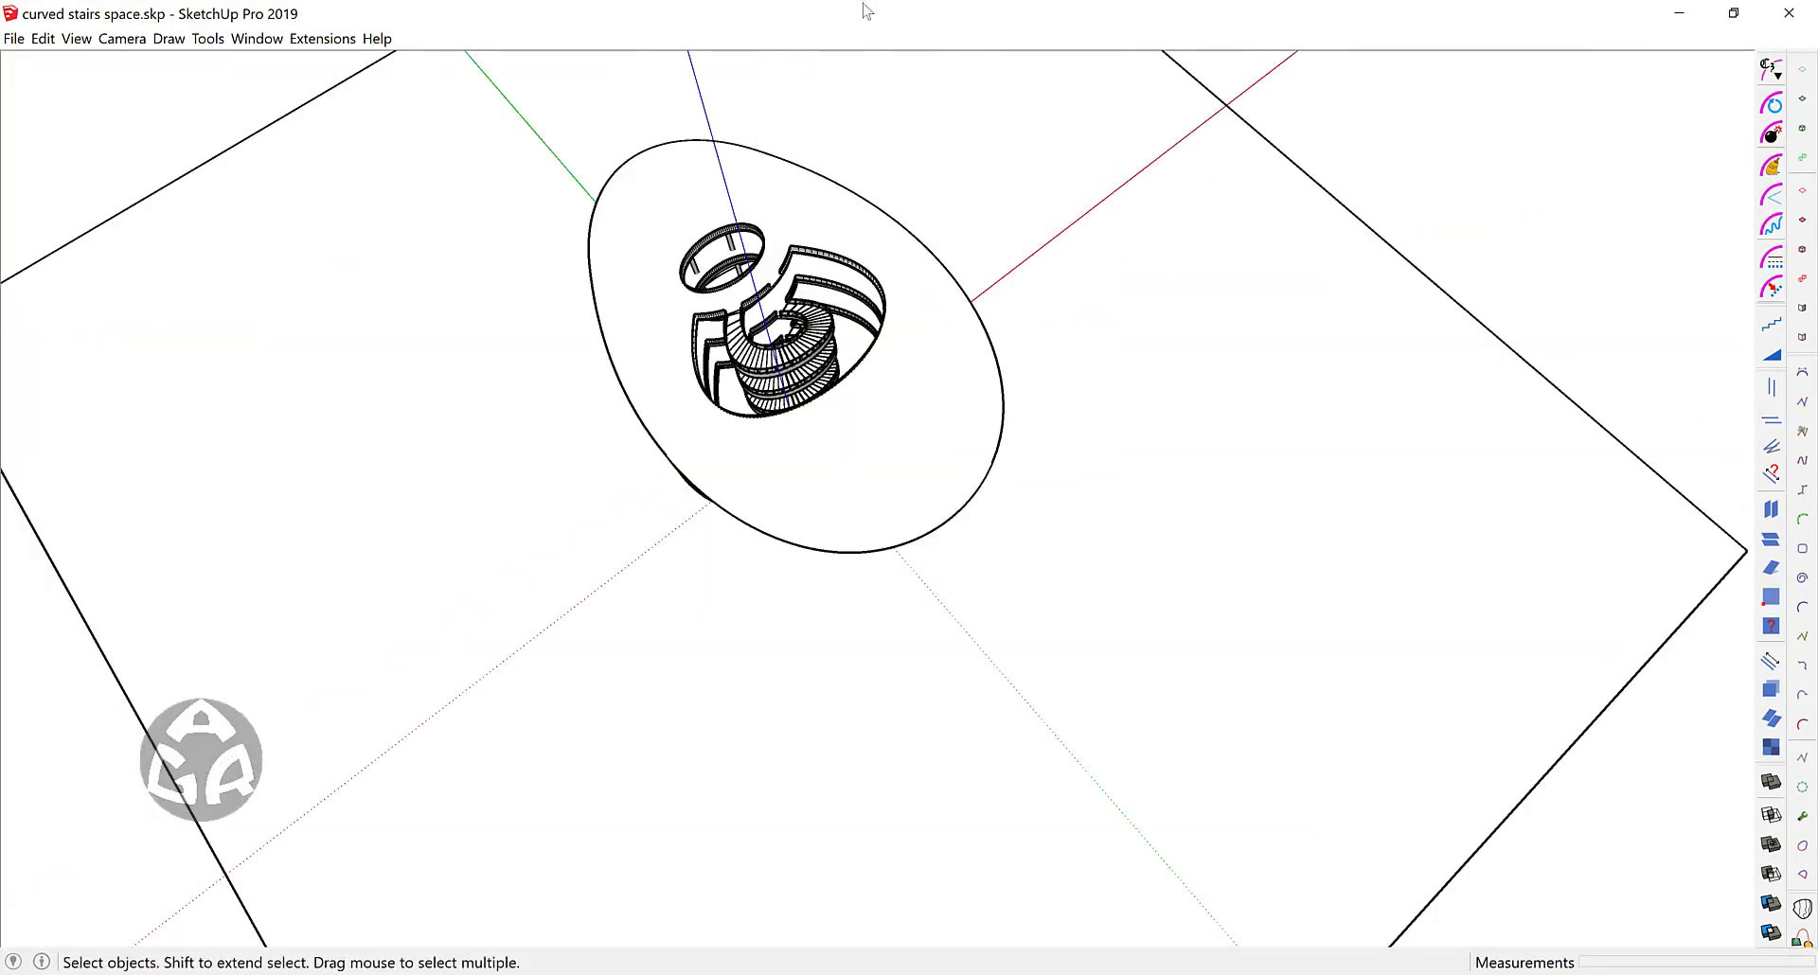
pyautogui.scroll(6, 720, 237)
pyautogui.moveTo(852, 426); pyautogui.dragTo(943, 527, button='middle')
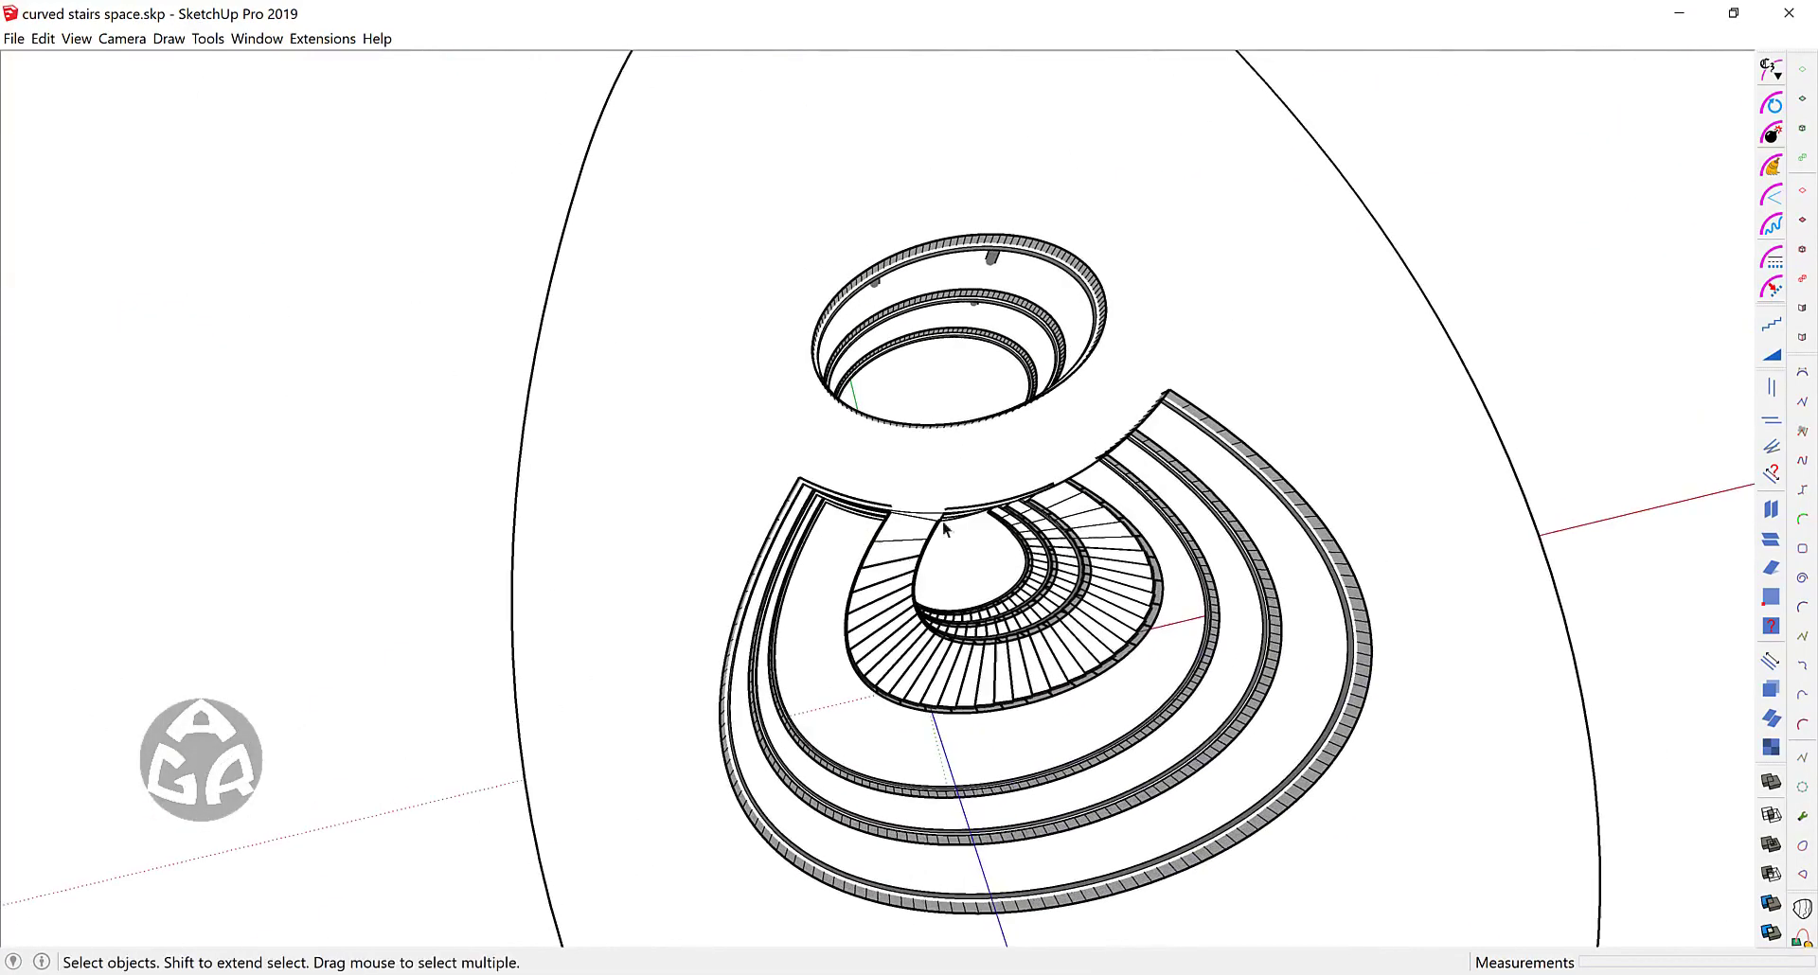
pyautogui.press('F2')
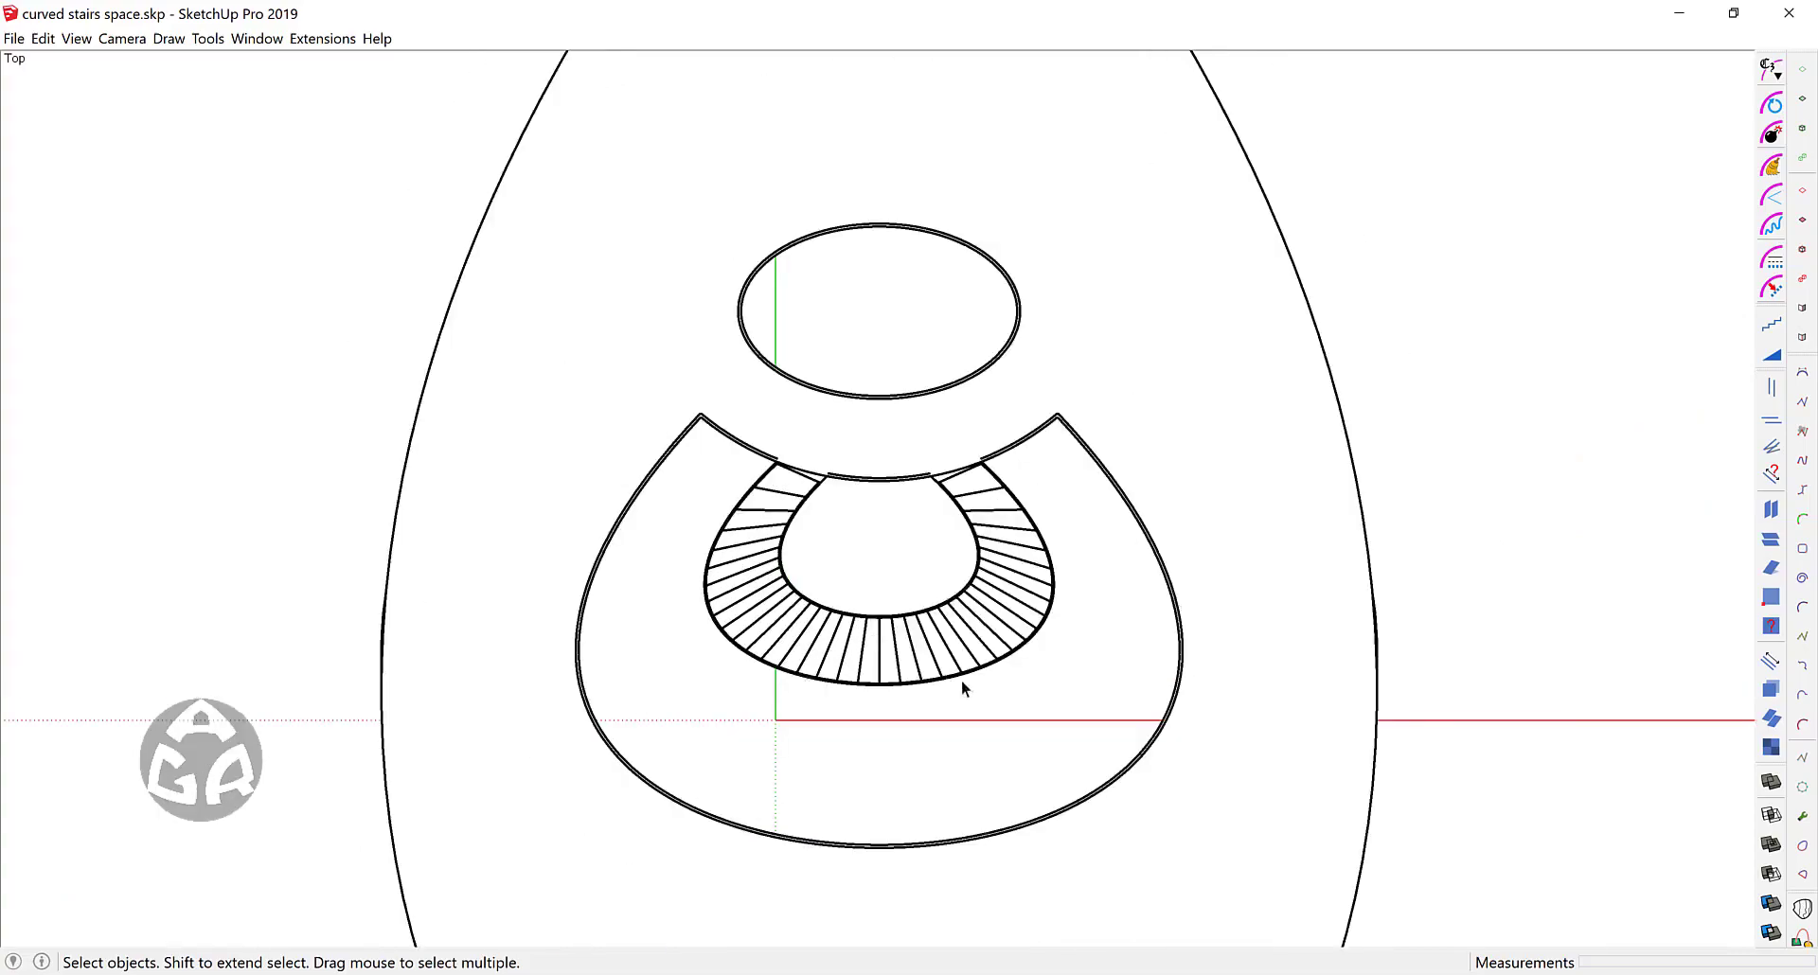
pyautogui.scroll(2, 871, 503)
pyautogui.scroll(6, 804, 620)
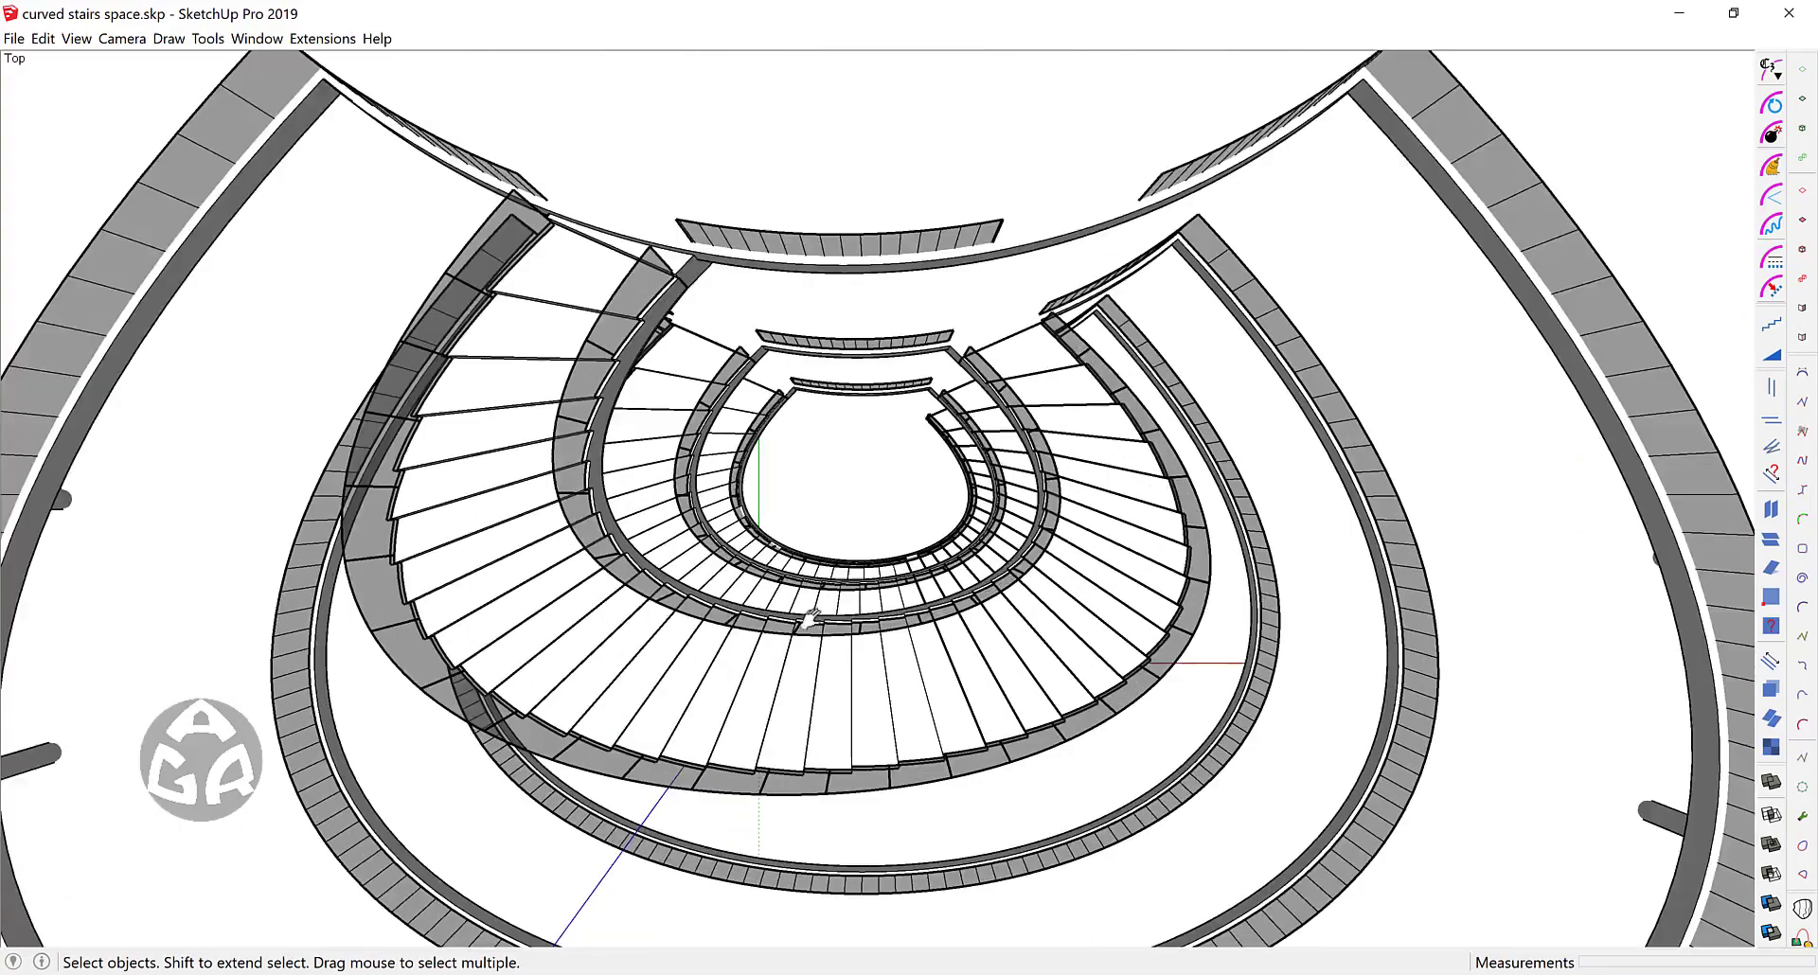
pyautogui.moveTo(809, 620); pyautogui.dragTo(1062, 578, button='middle')
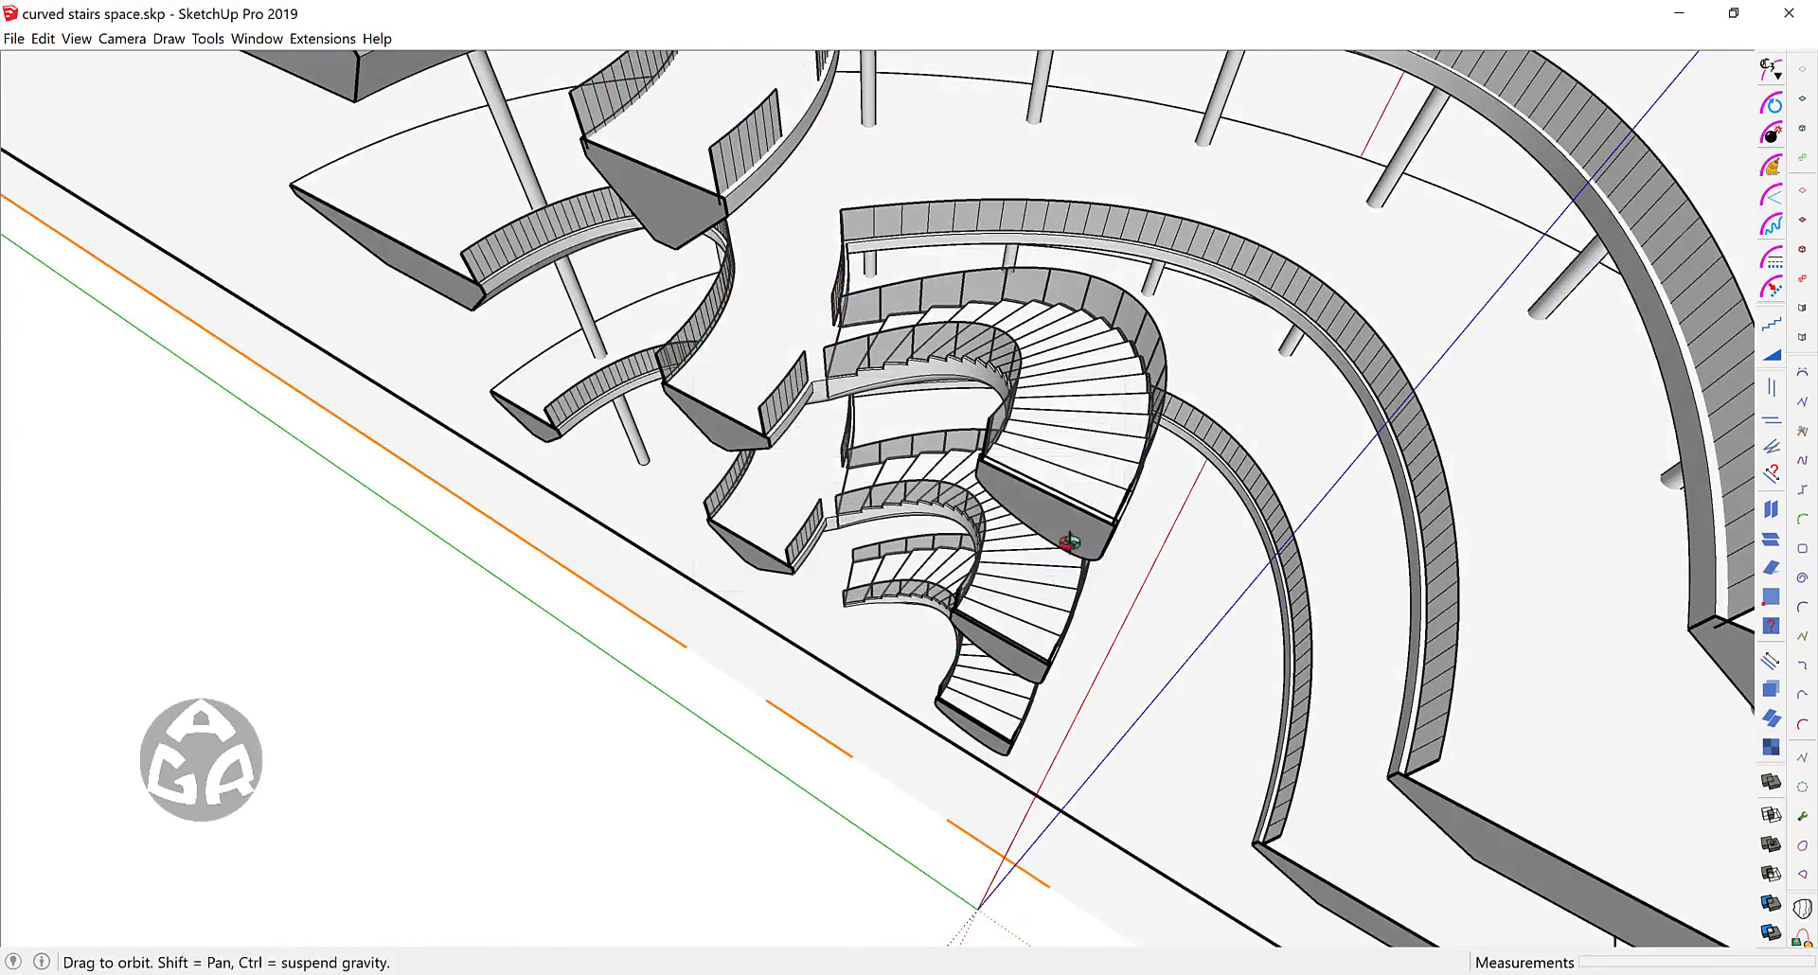
pyautogui.moveTo(911, 660); pyautogui.dragTo(1119, 414, button='middle')
pyautogui.scroll(5, 1013, 355)
pyautogui.scroll(-10, 1013, 355)
pyautogui.moveTo(961, 337); pyautogui.dragTo(691, 229, button='middle')
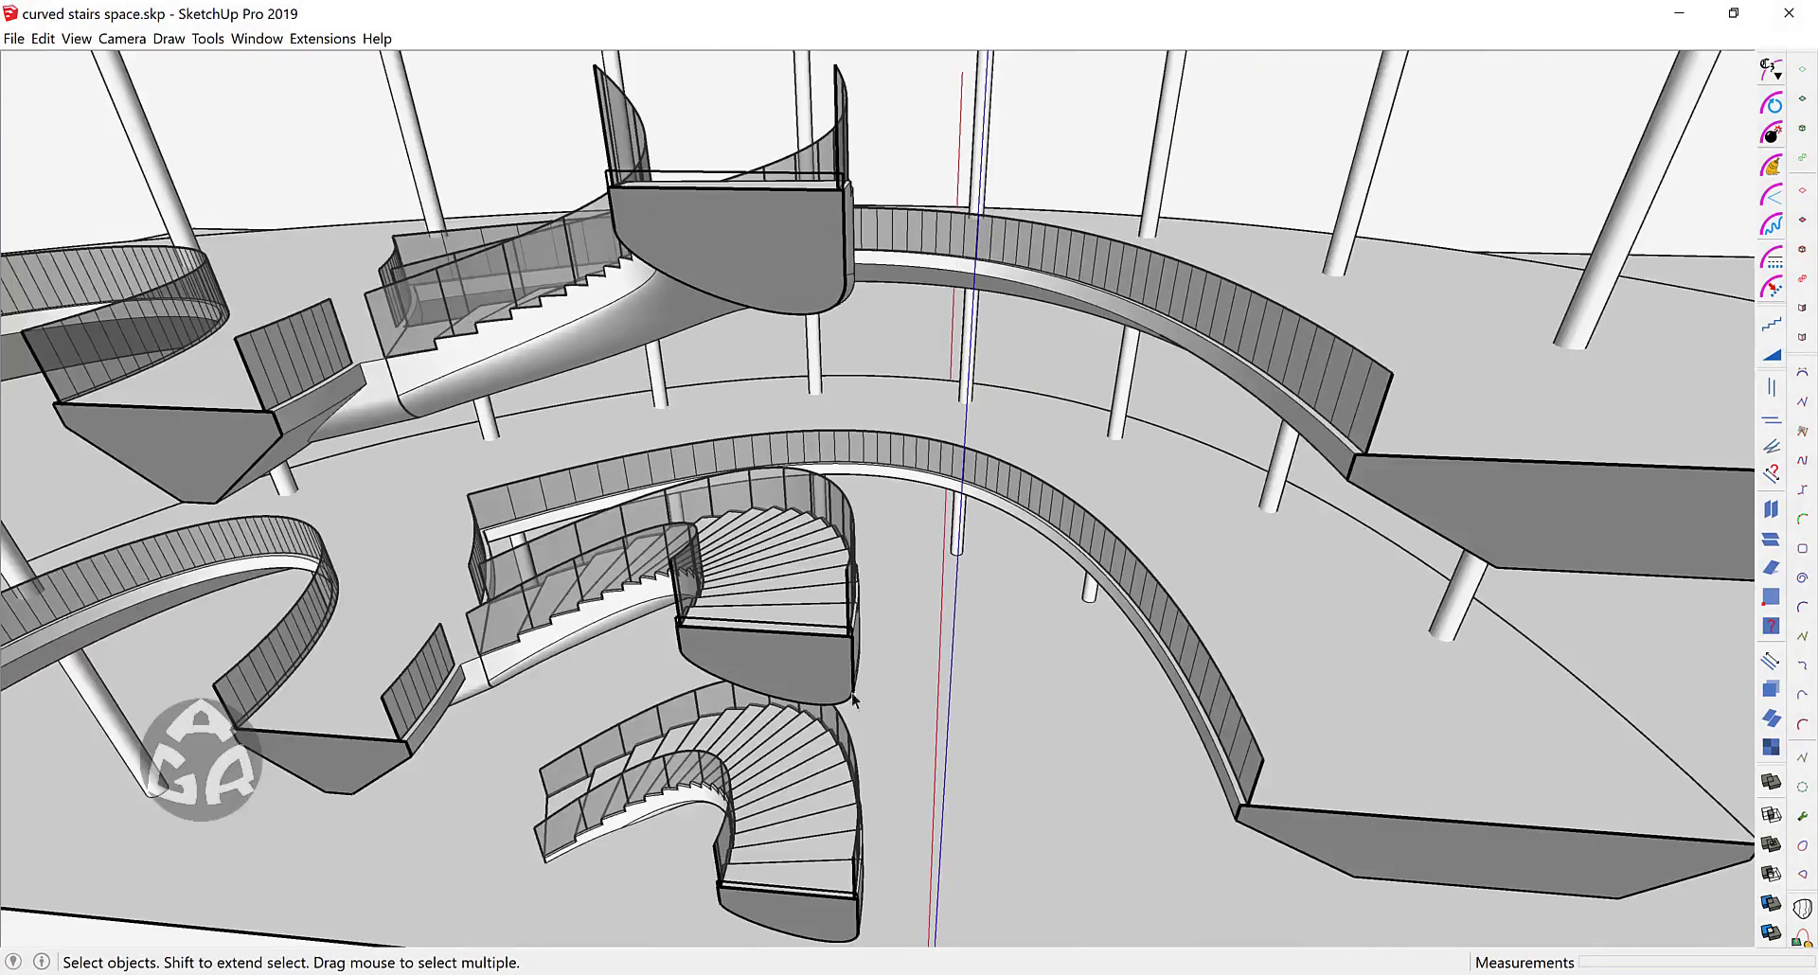
pyautogui.moveTo(723, 649); pyautogui.dragTo(1093, 618, button='middle')
pyautogui.scroll(2, 890, 521)
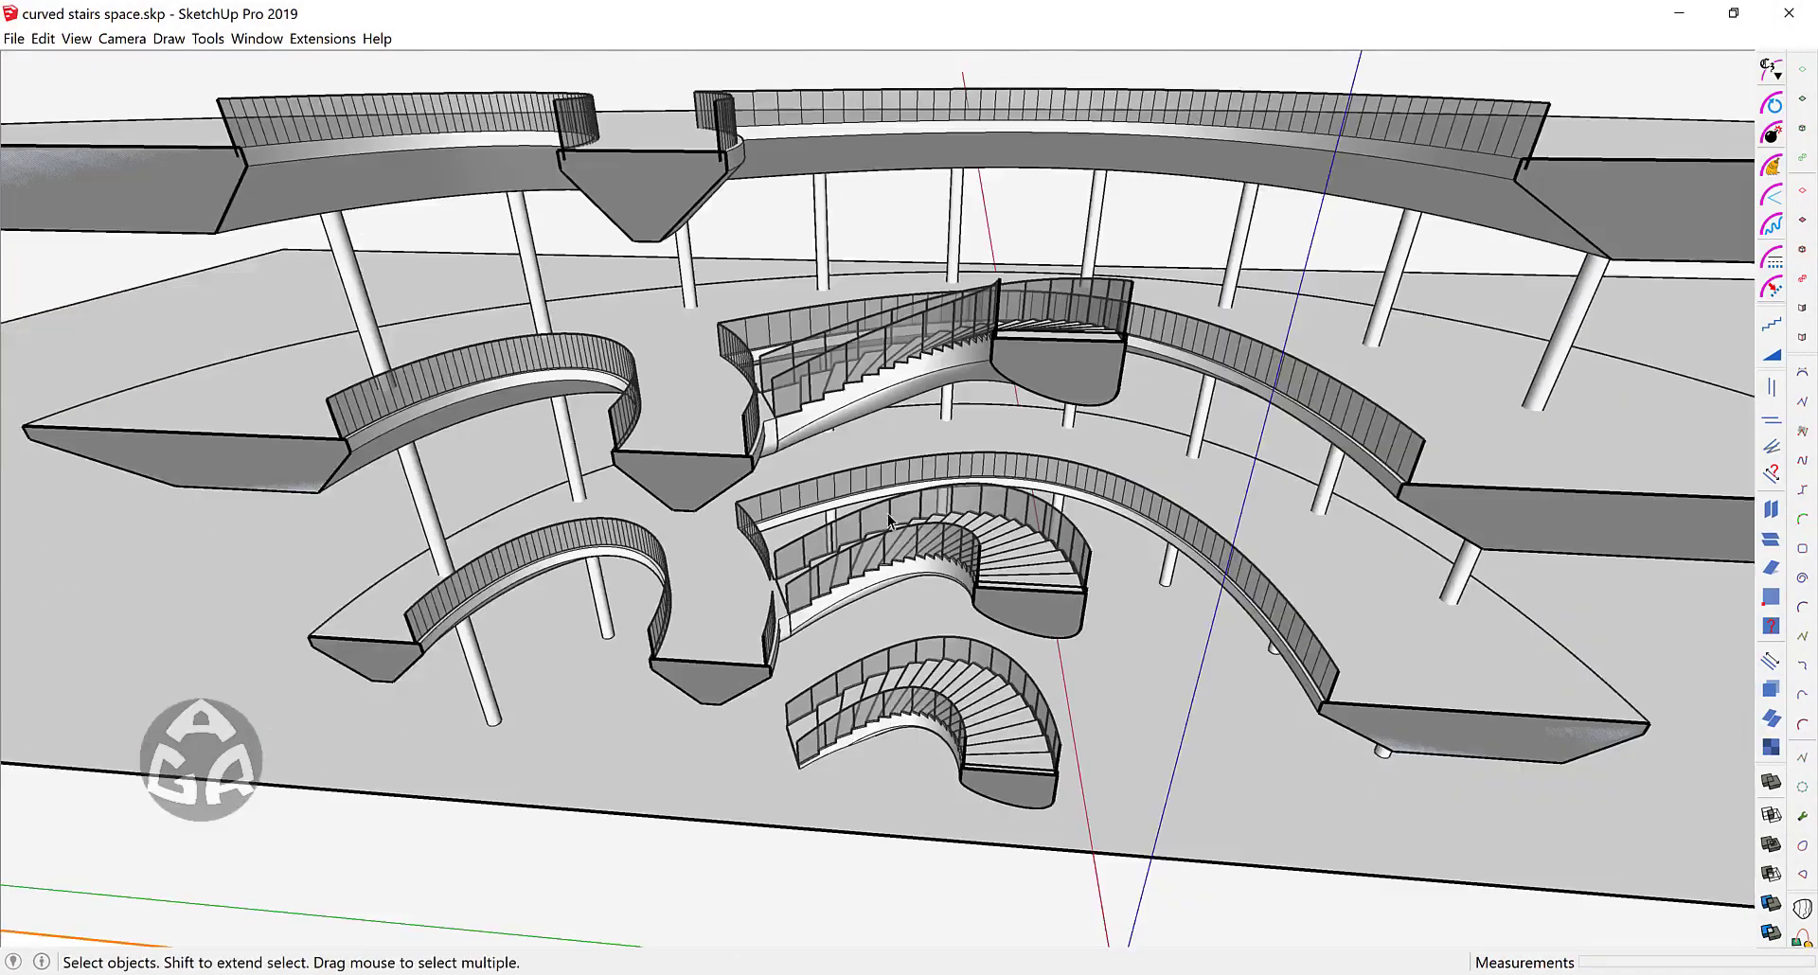
pyautogui.scroll(-5, 884, 739)
pyautogui.moveTo(856, 832); pyautogui.dragTo(860, 831, button='middle')
pyautogui.scroll(3, 782, 532)
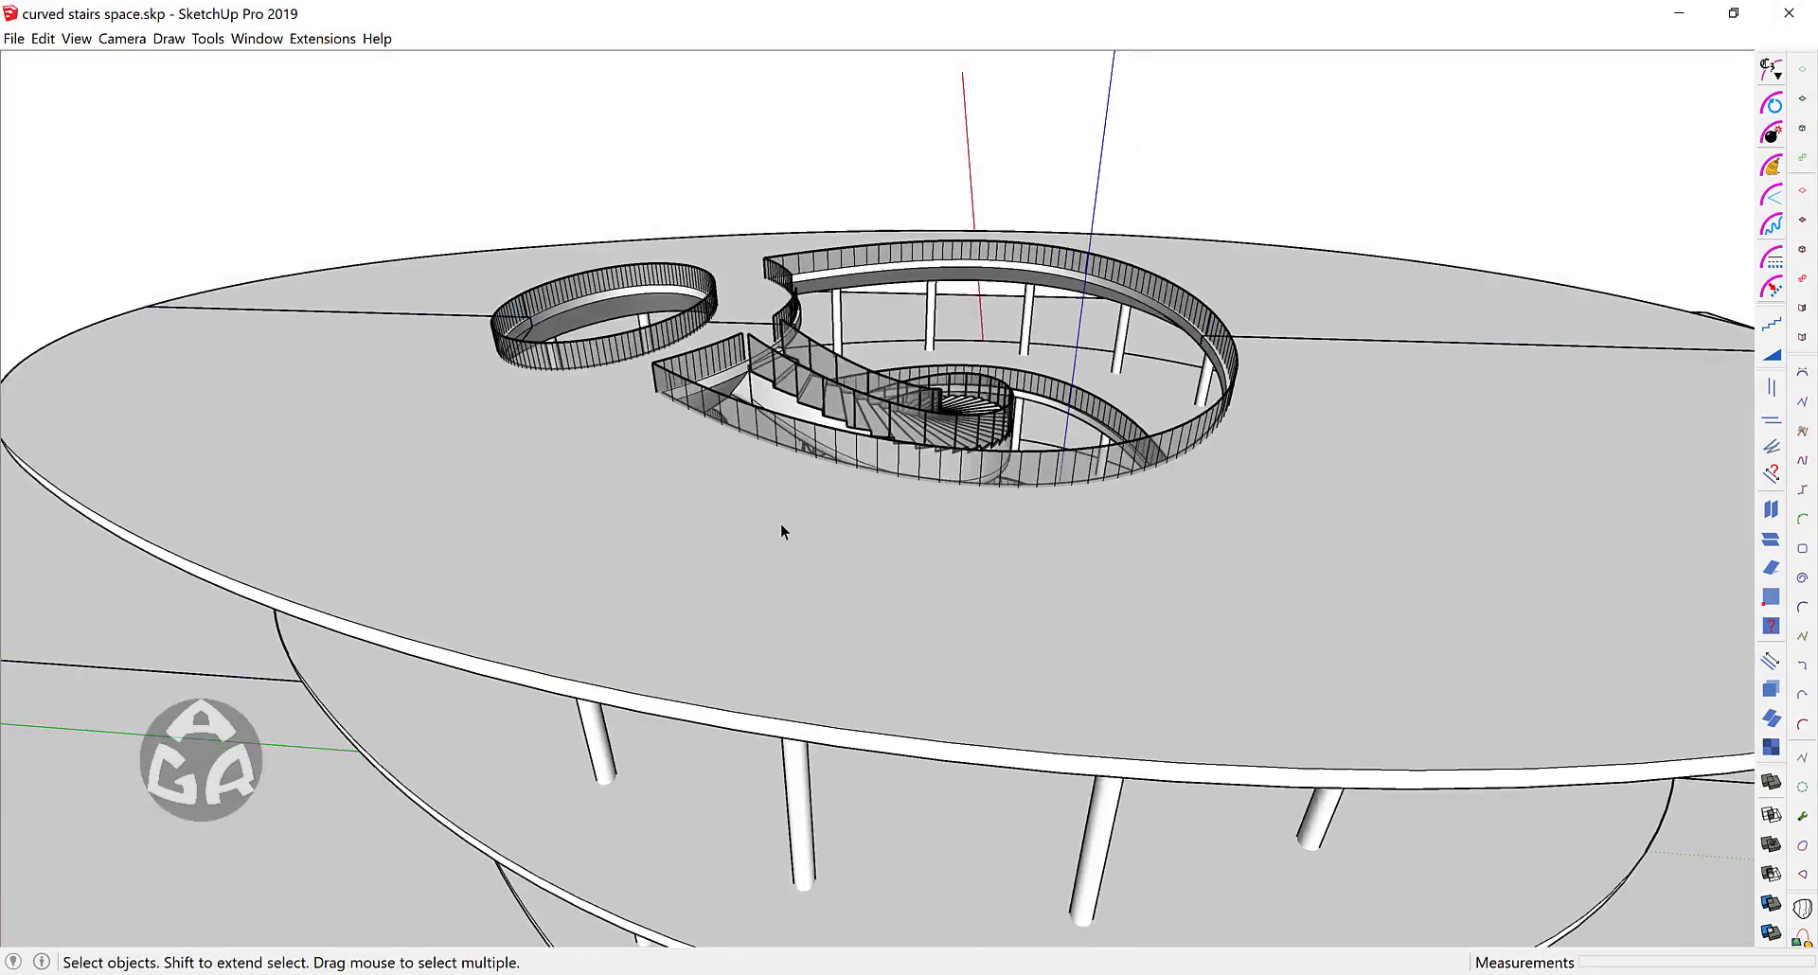
pyautogui.scroll(-4, 782, 531)
pyautogui.moveTo(782, 531); pyautogui.dragTo(294, 635, button='middle')
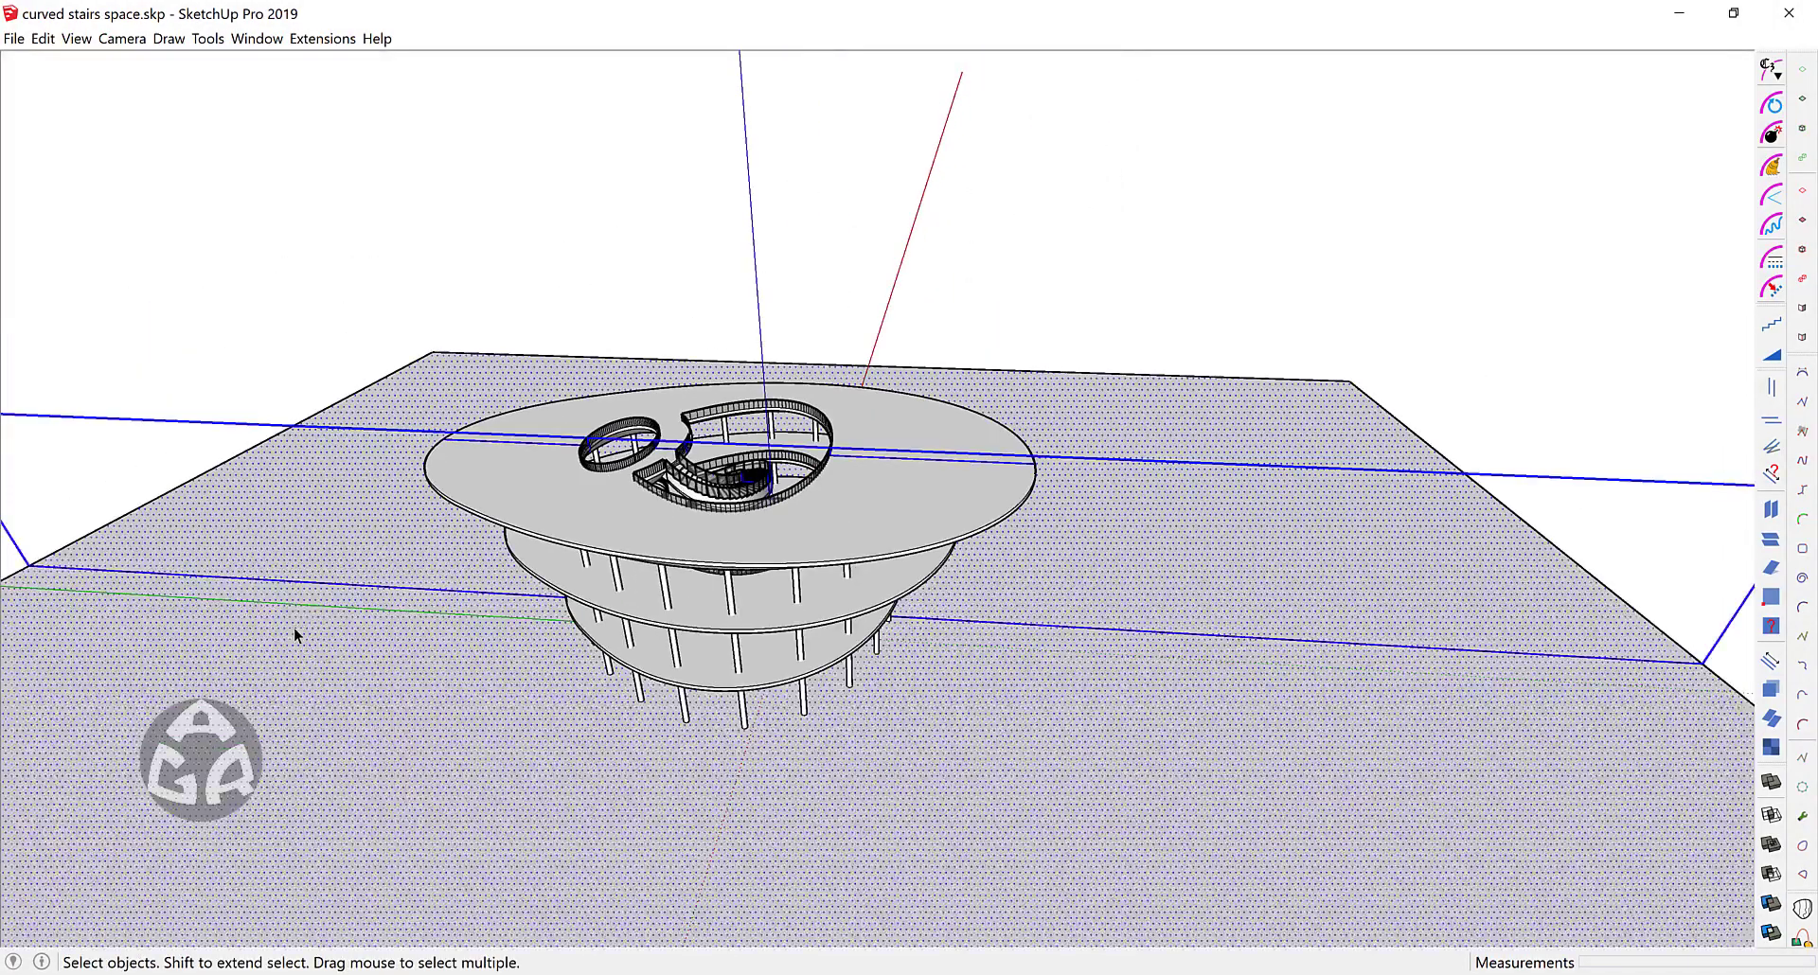
pyautogui.keyDown('ctrl'); pyautogui.keyDown('shift'); pyautogui.click(368, 536); pyautogui.keyUp('shift'); pyautogui.keyUp('ctrl')
pyautogui.scroll(-2, 405, 446)
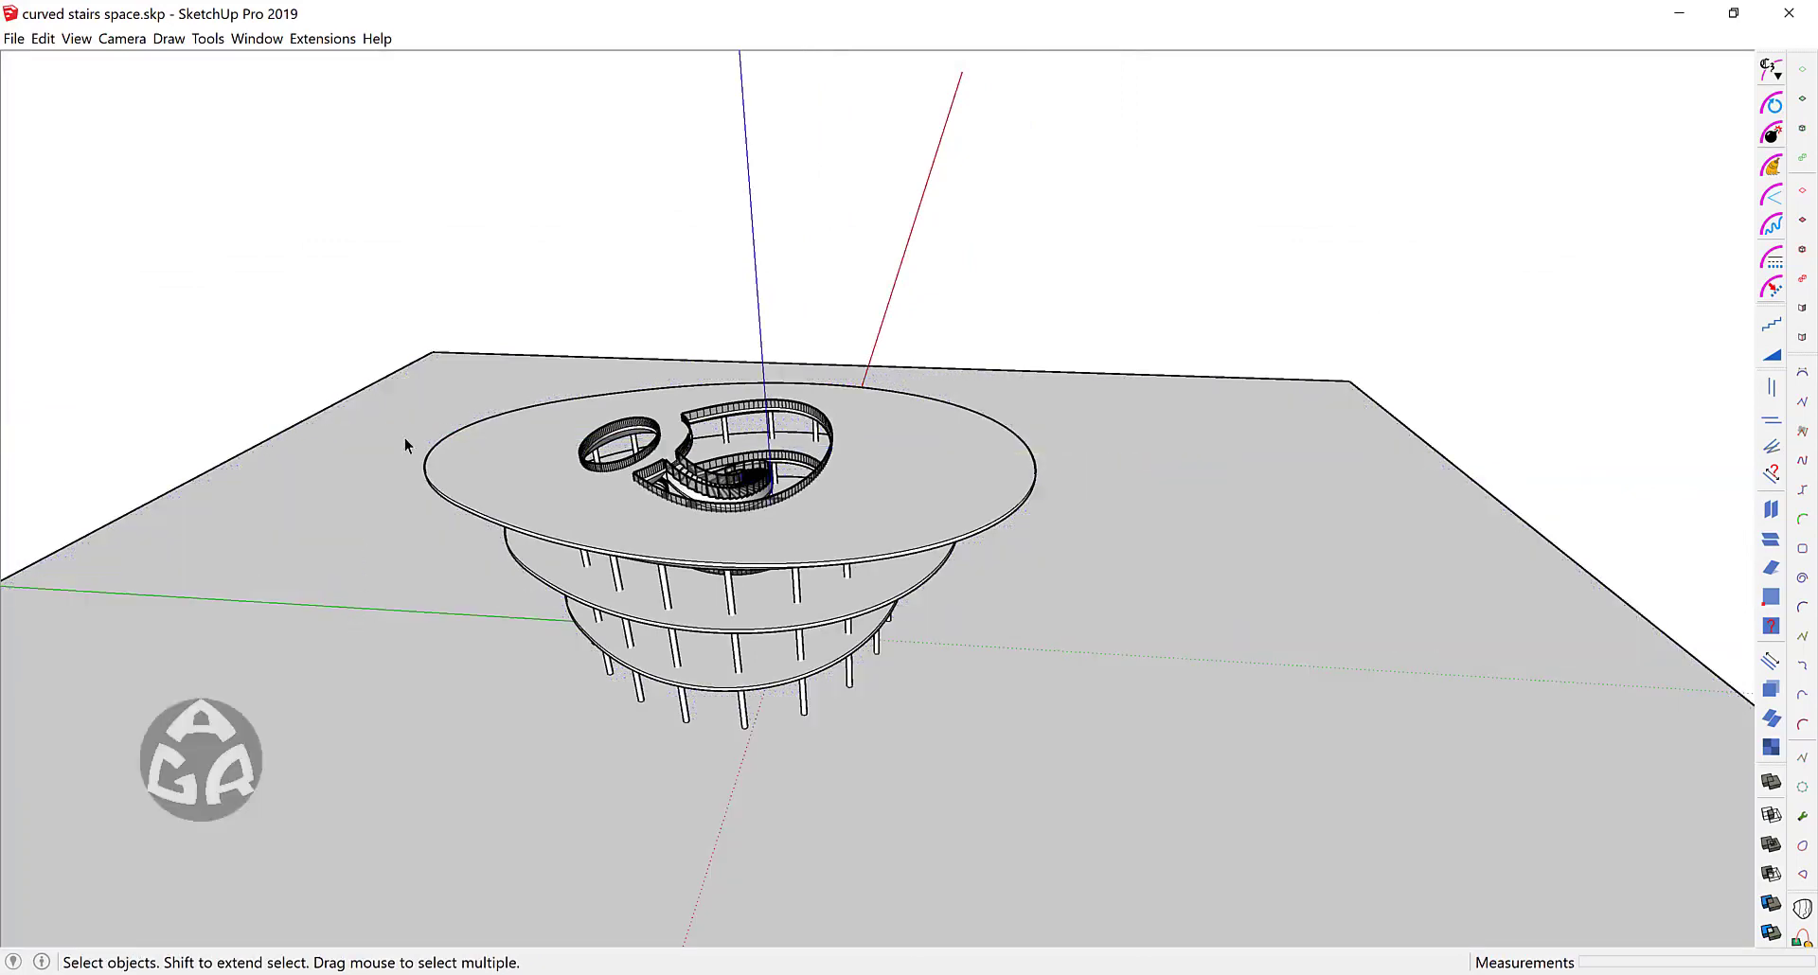
# Step: Draw a 7 m by 10 m rectangle on empty ground beside the building's base plane, next to the red axis
pyautogui.moveTo(406, 446); pyautogui.dragTo(978, 601, button='middle')
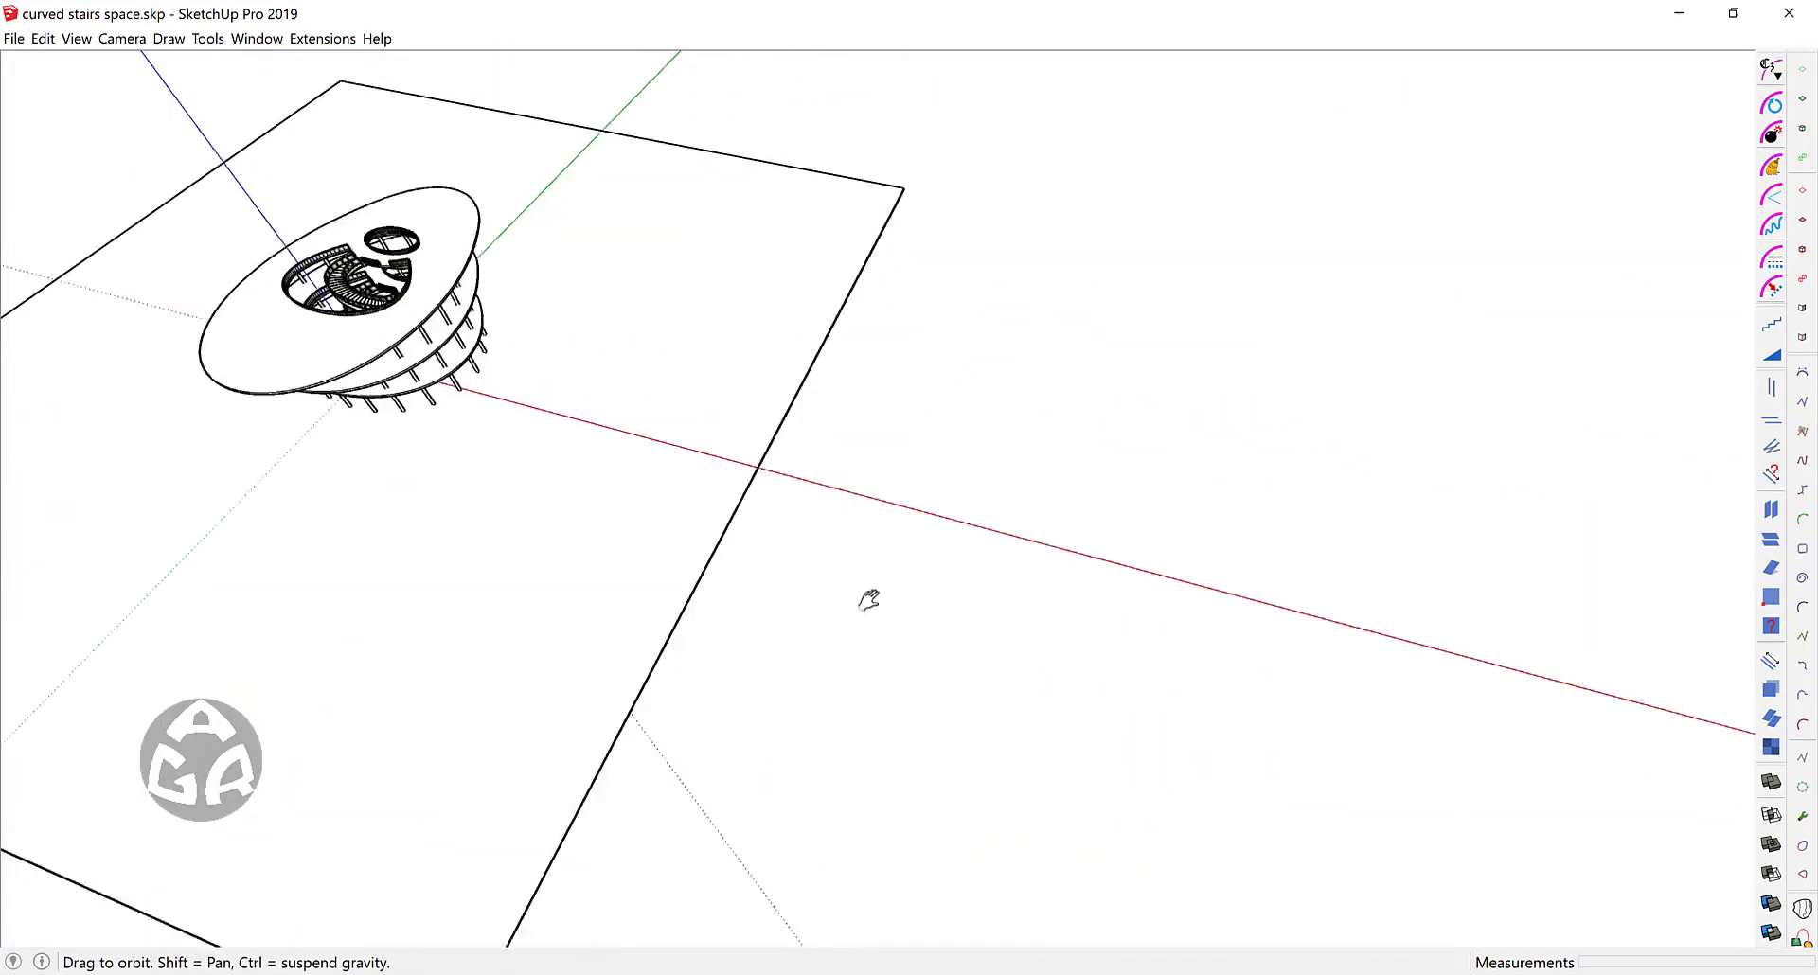
pyautogui.press('r')
pyautogui.scroll(5, 901, 544)
pyautogui.click(944, 629)
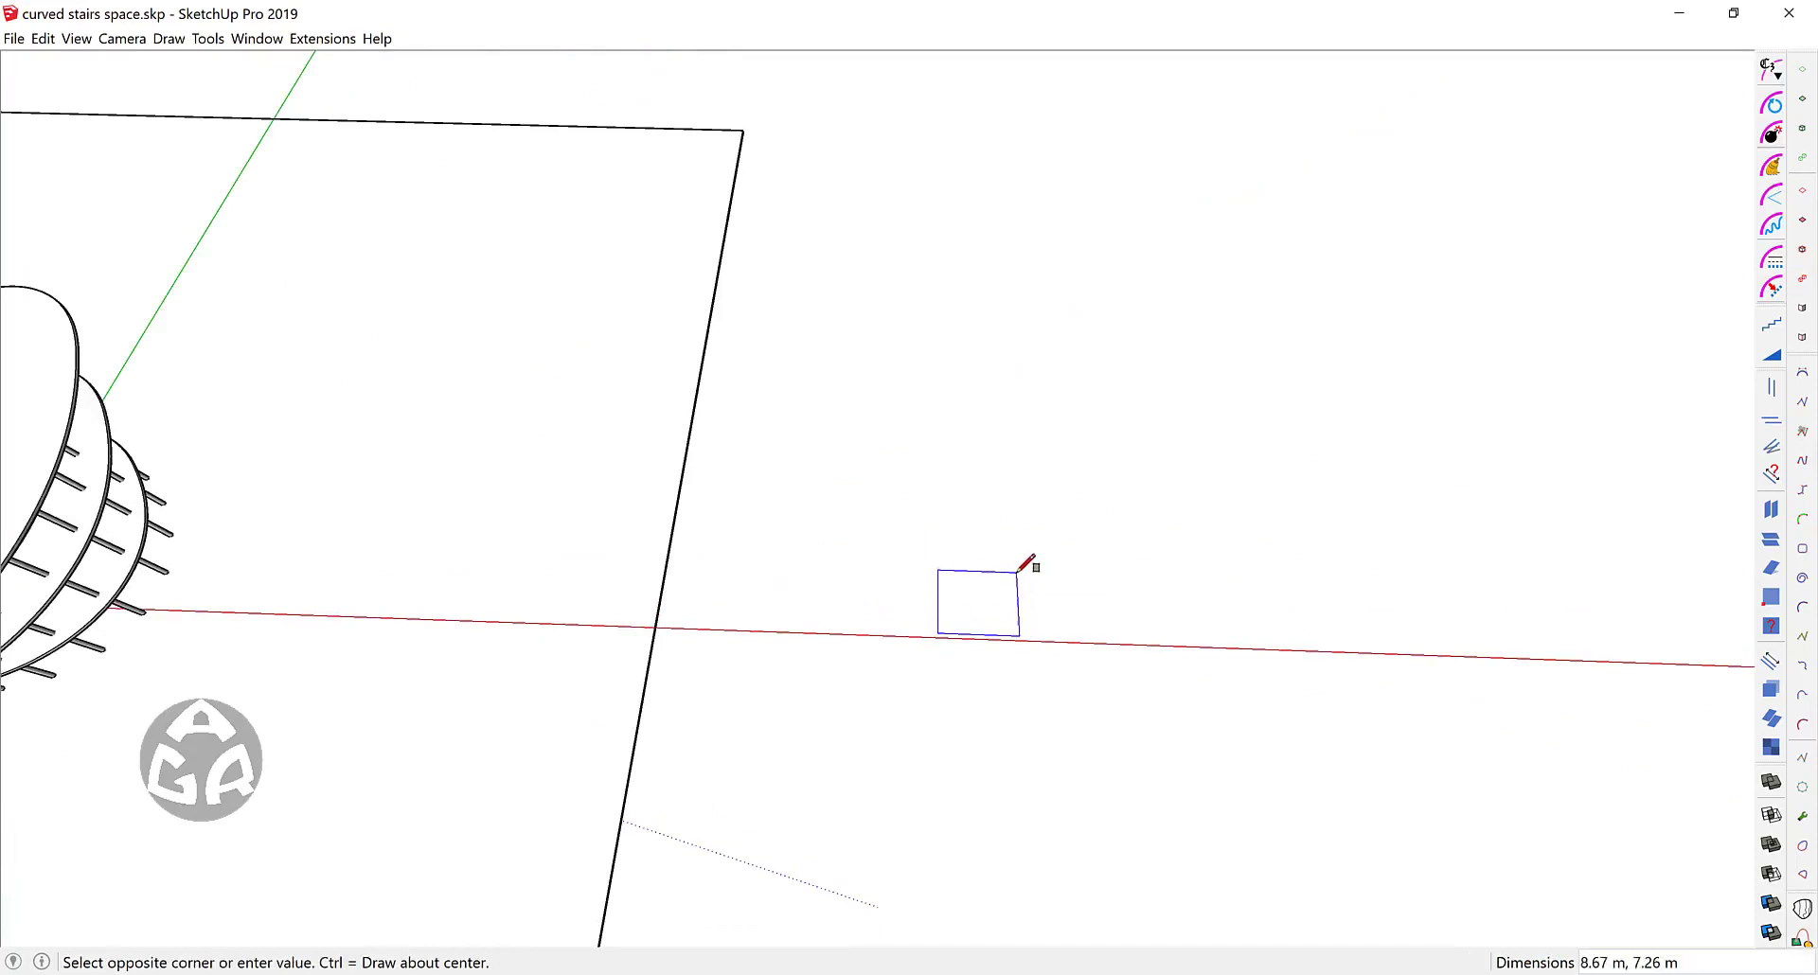
pyautogui.scroll(2, 1027, 561)
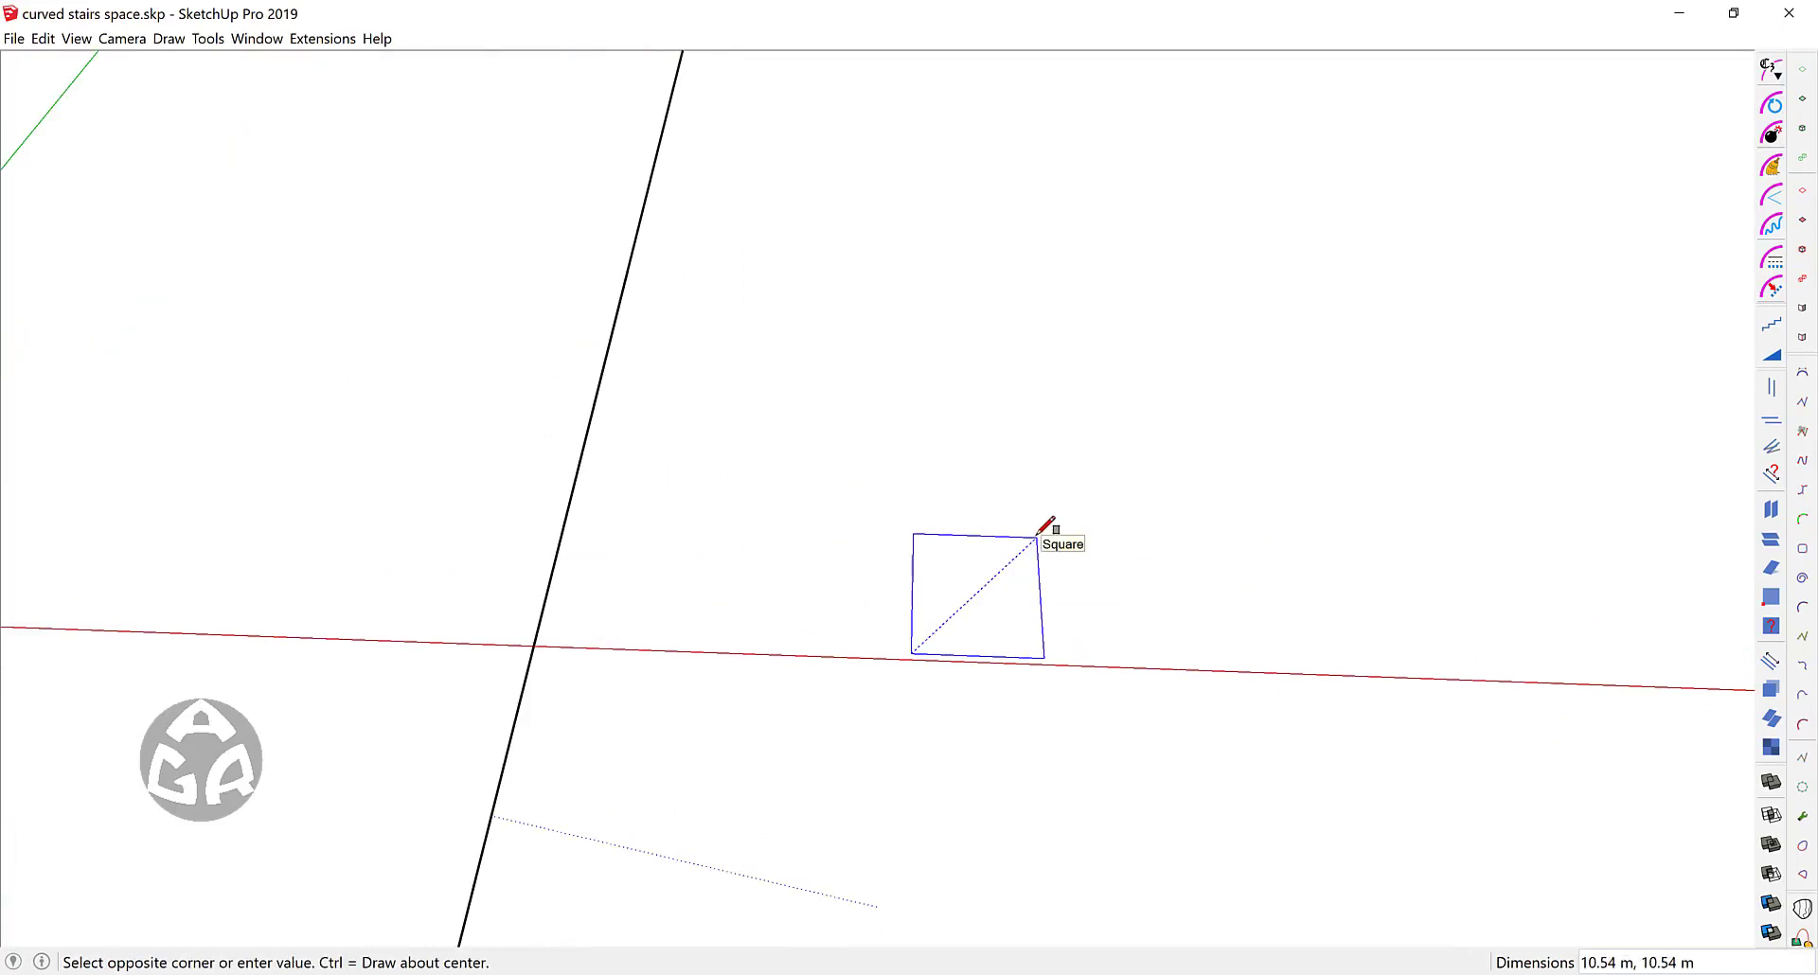
pyautogui.write('7,10')
pyautogui.press('Return')
pyautogui.press('space')
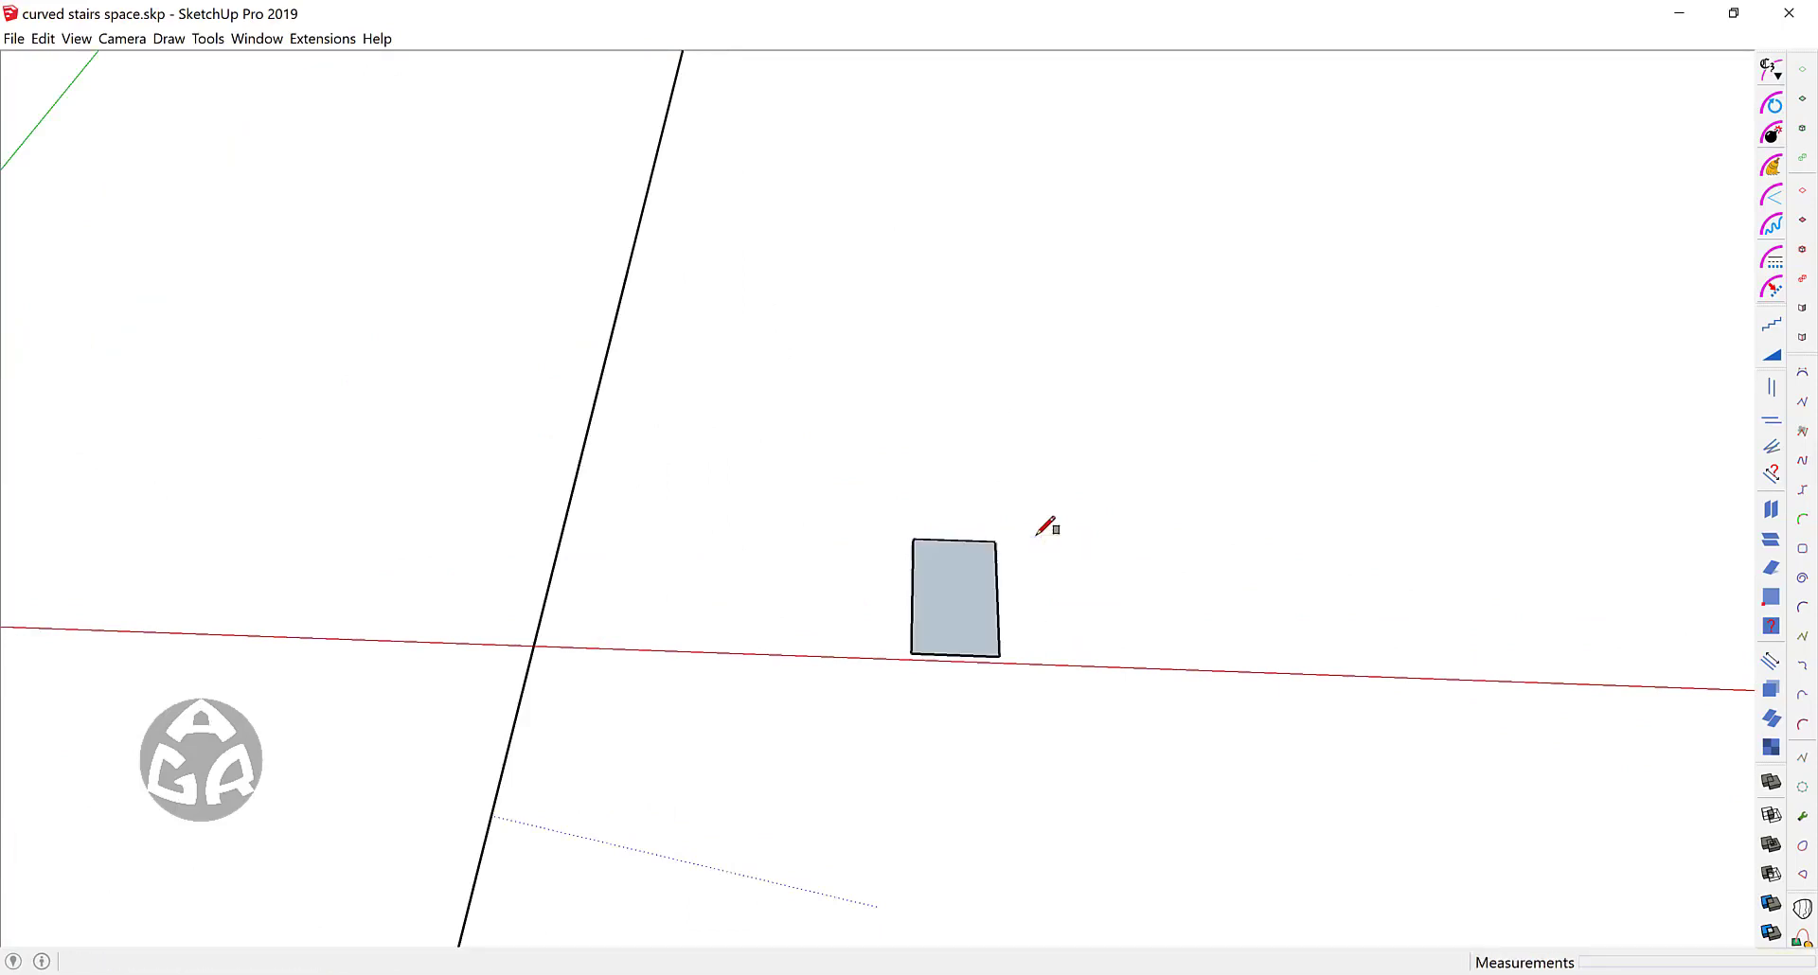
# Step: Try scaling the rectangle's far edge by a factor of 4 along the red axis with vertex editing, and undo it
pyautogui.scroll(2, 989, 544)
pyautogui.scroll(2, 1003, 653)
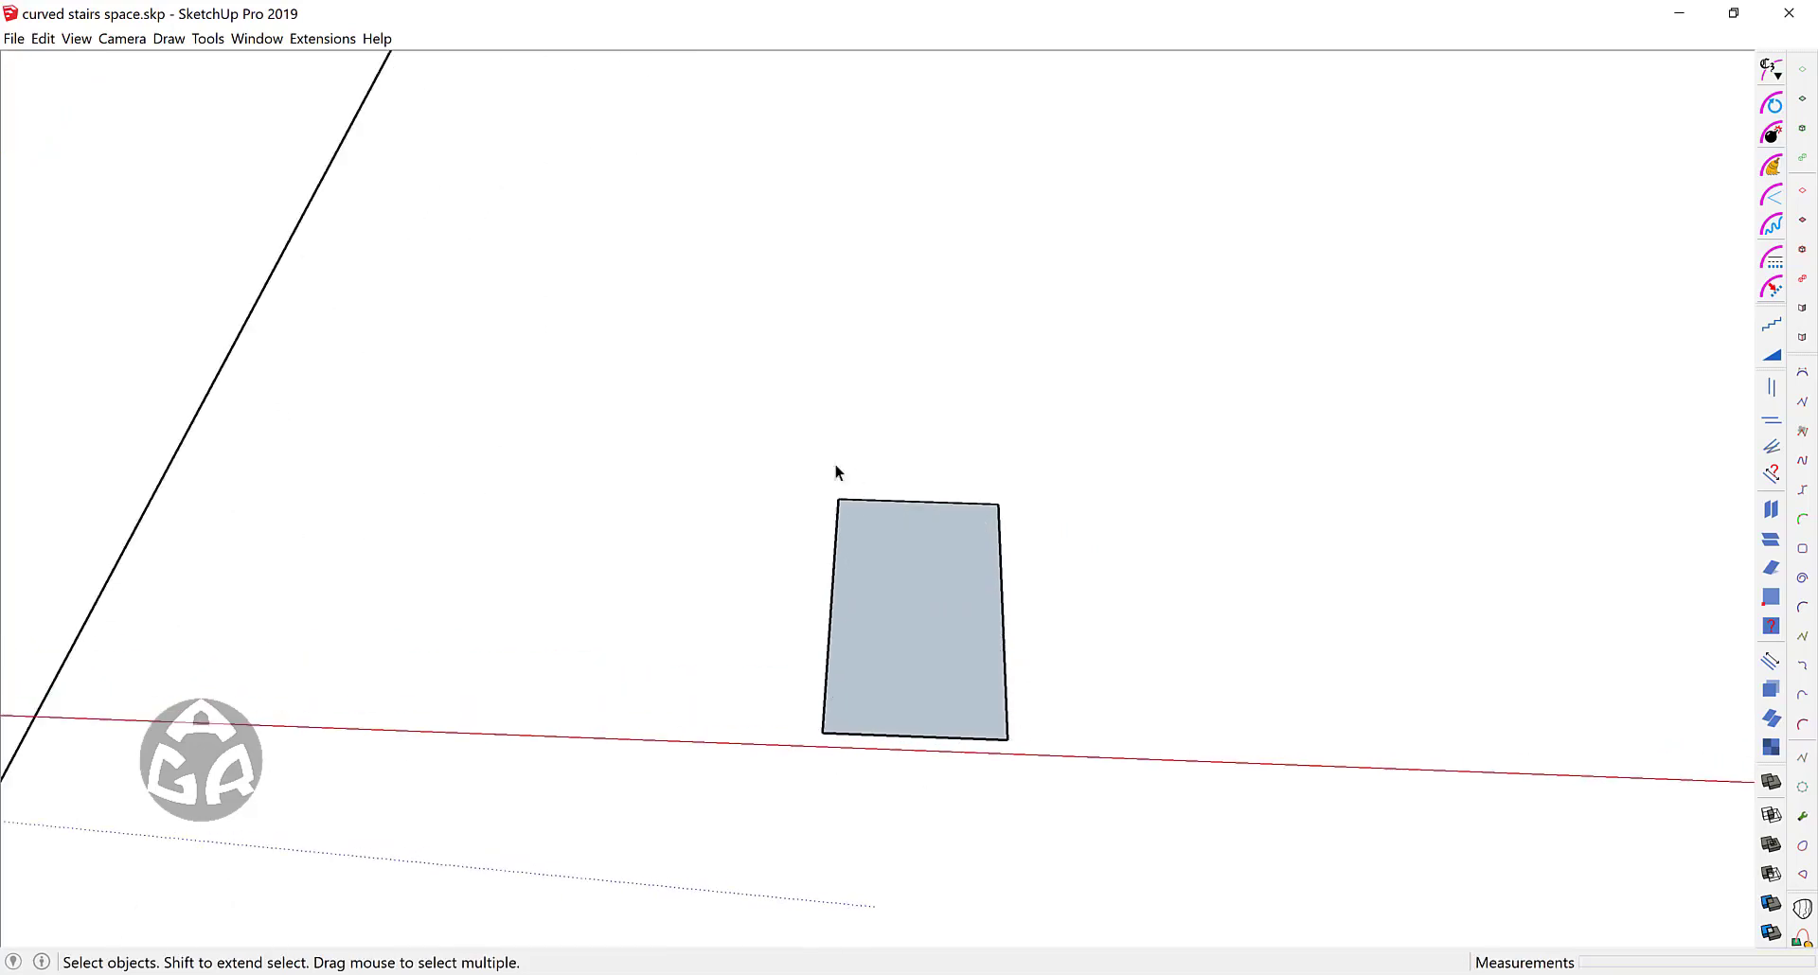
pyautogui.moveTo(1070, 769); pyautogui.dragTo(804, 570, button='middle')
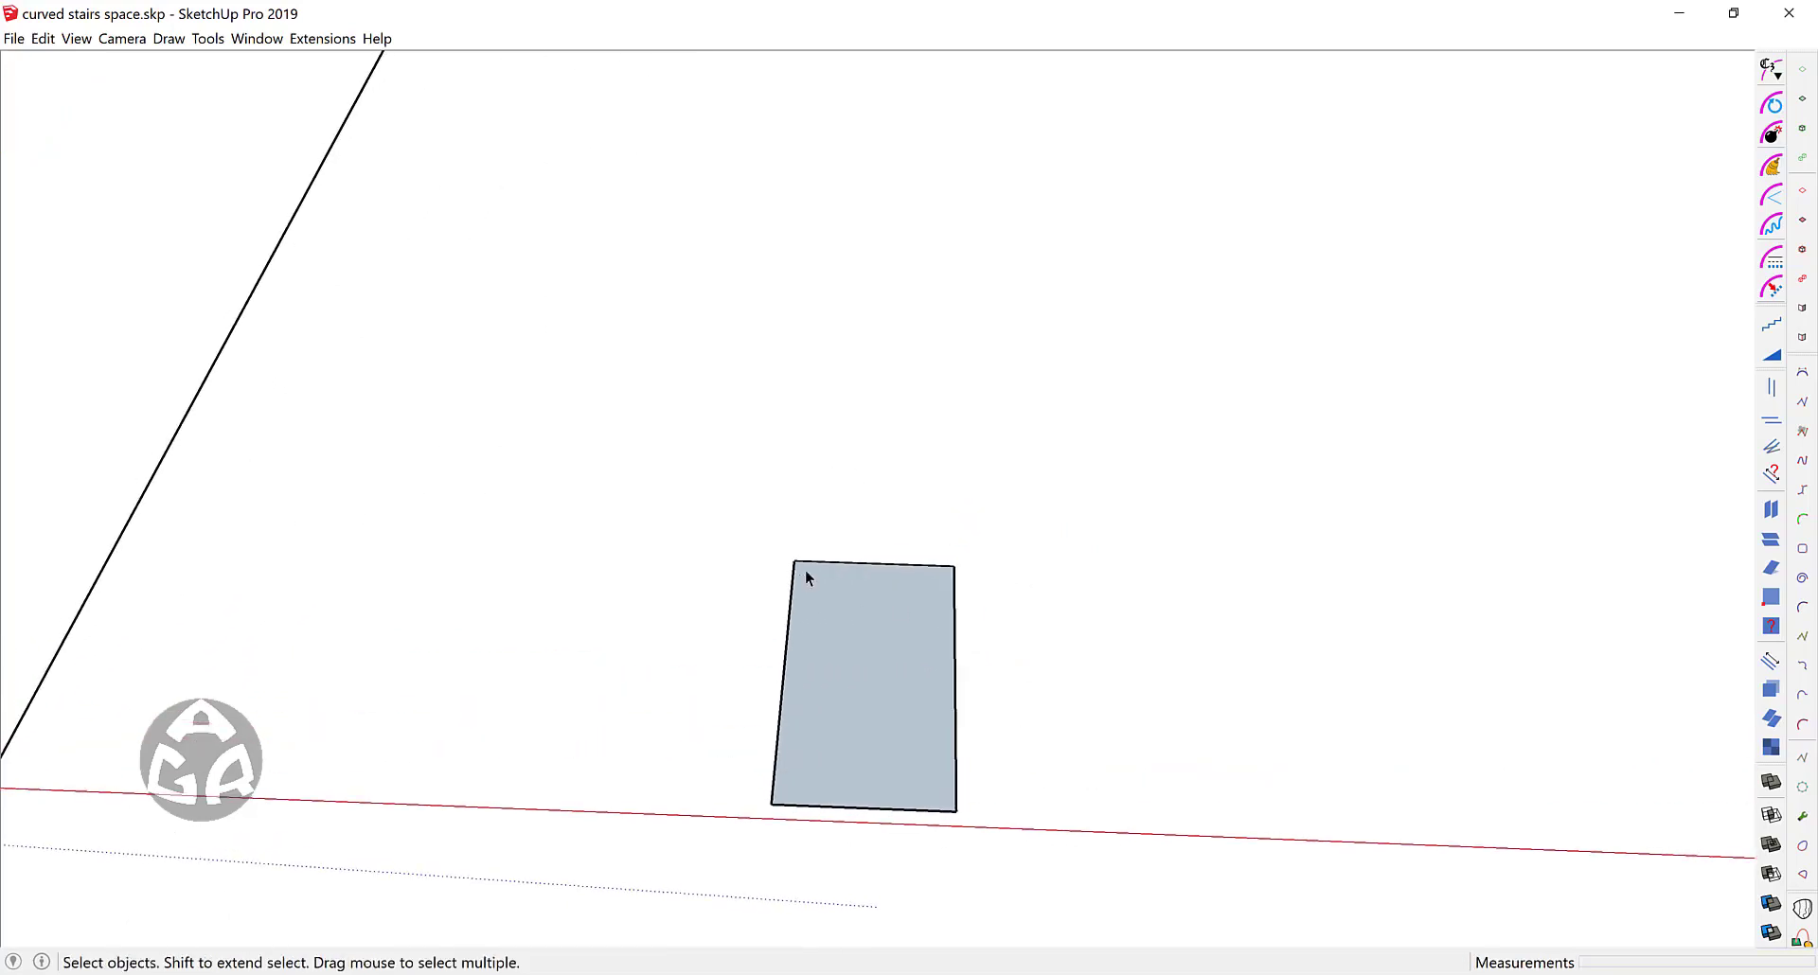
pyautogui.click(888, 566)
pyautogui.moveTo(950, 596); pyautogui.dragTo(930, 627, button='middle')
pyautogui.press('v')
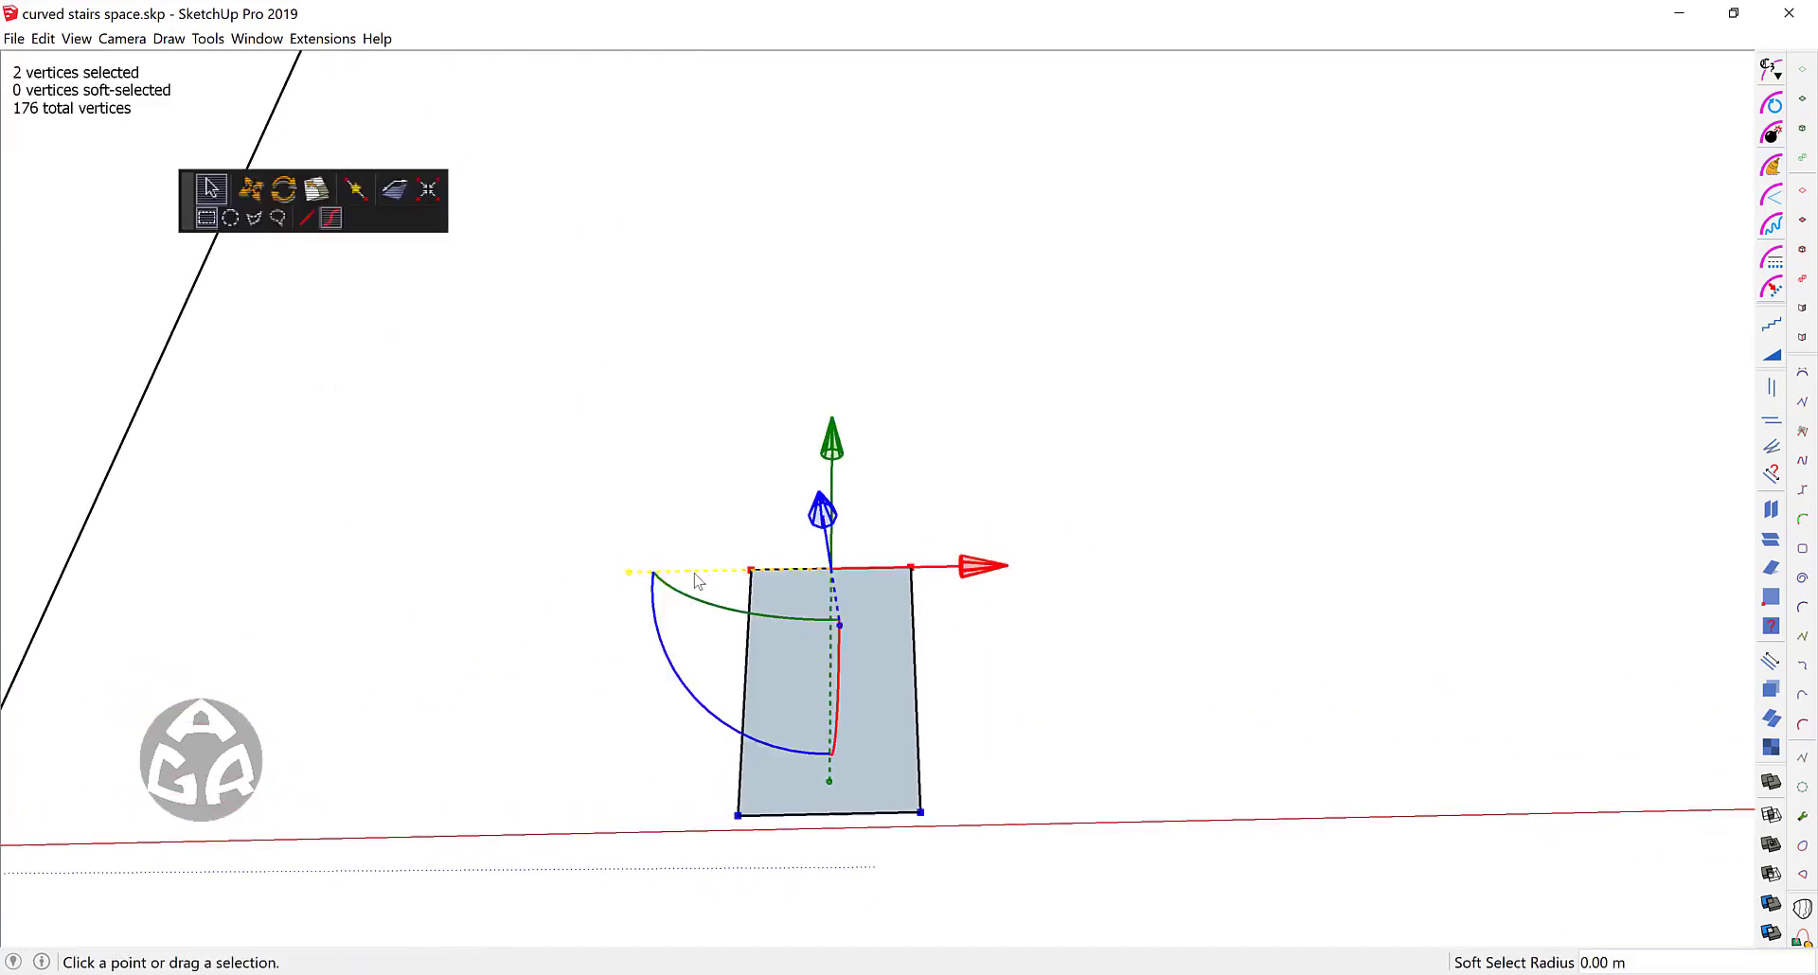
pyautogui.moveTo(698, 576); pyautogui.dragTo(623, 589)
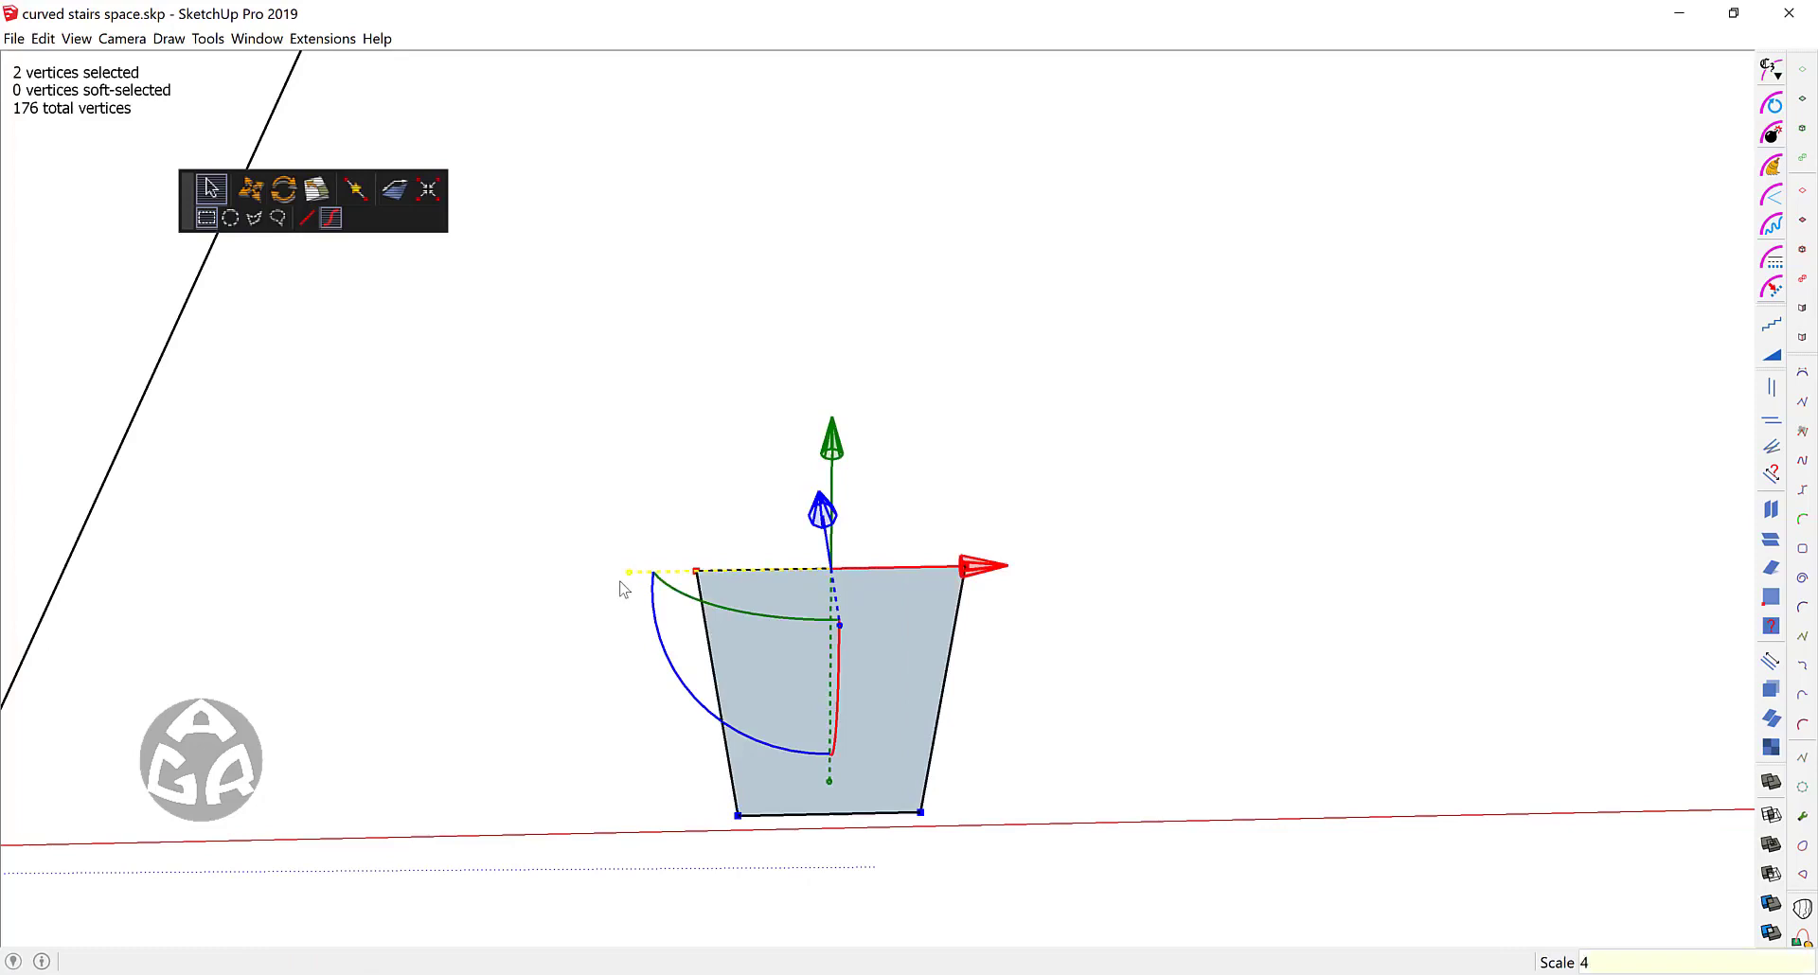
pyautogui.write('4')
pyautogui.press('Return')
pyautogui.press('space')
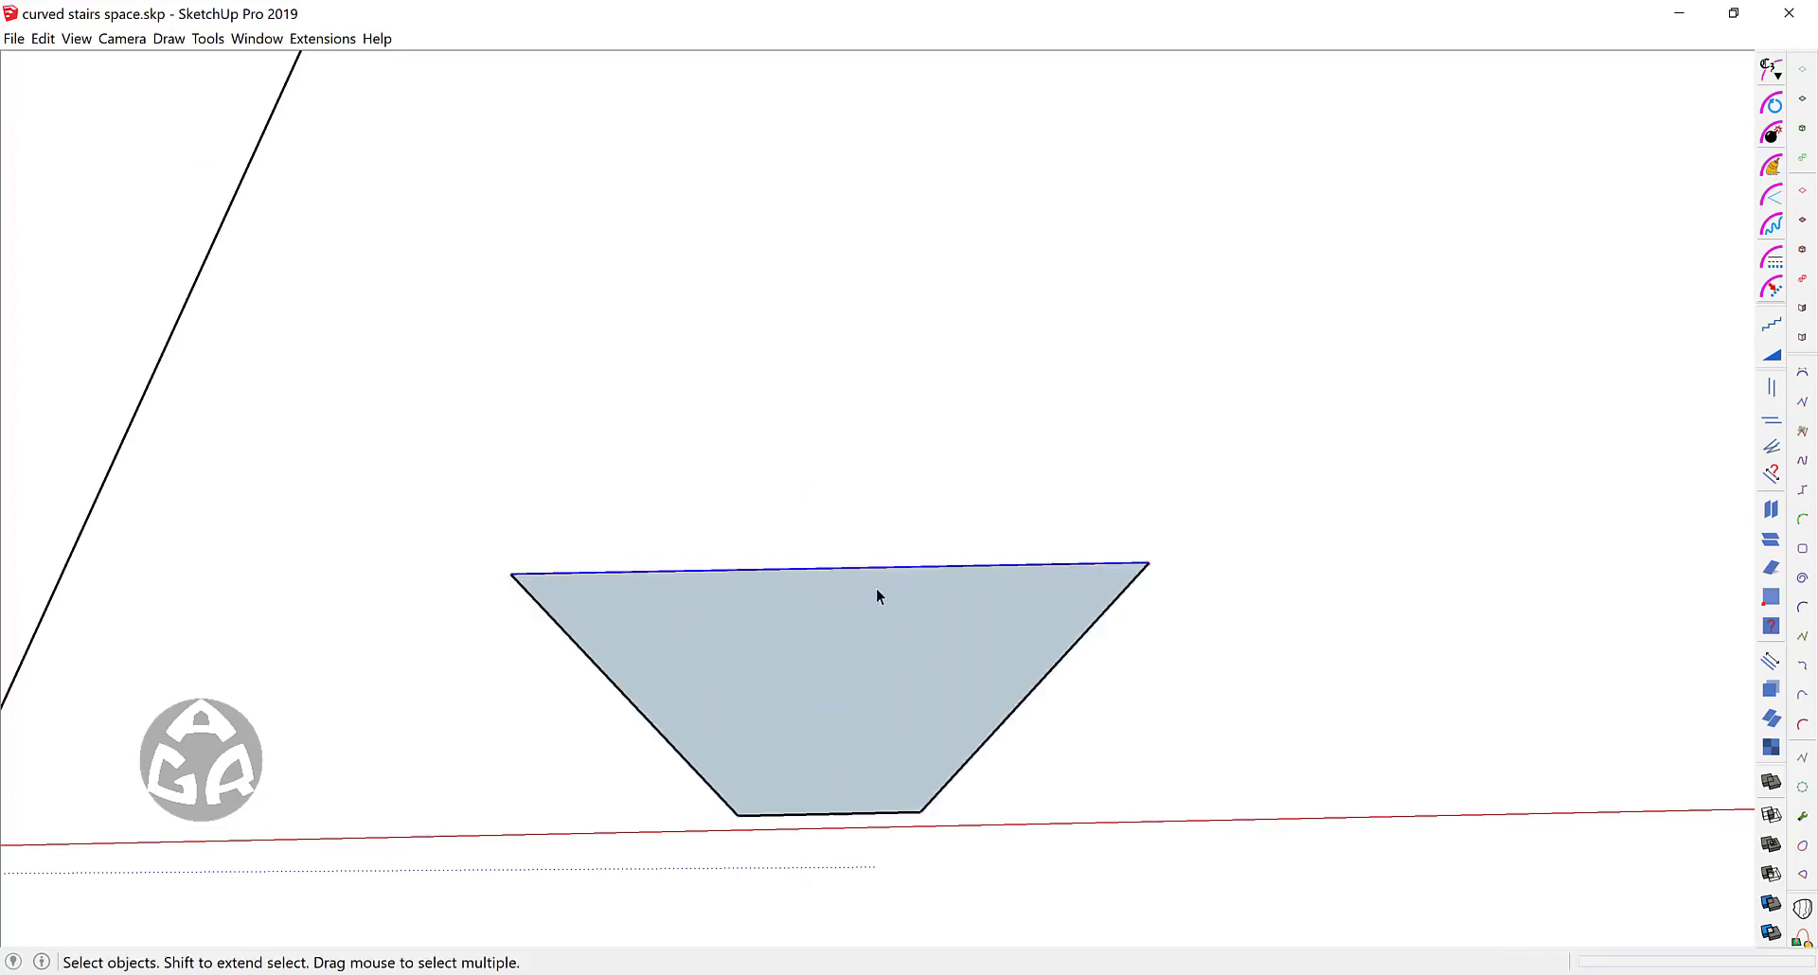
pyautogui.hotkey('ctrl', 'z')
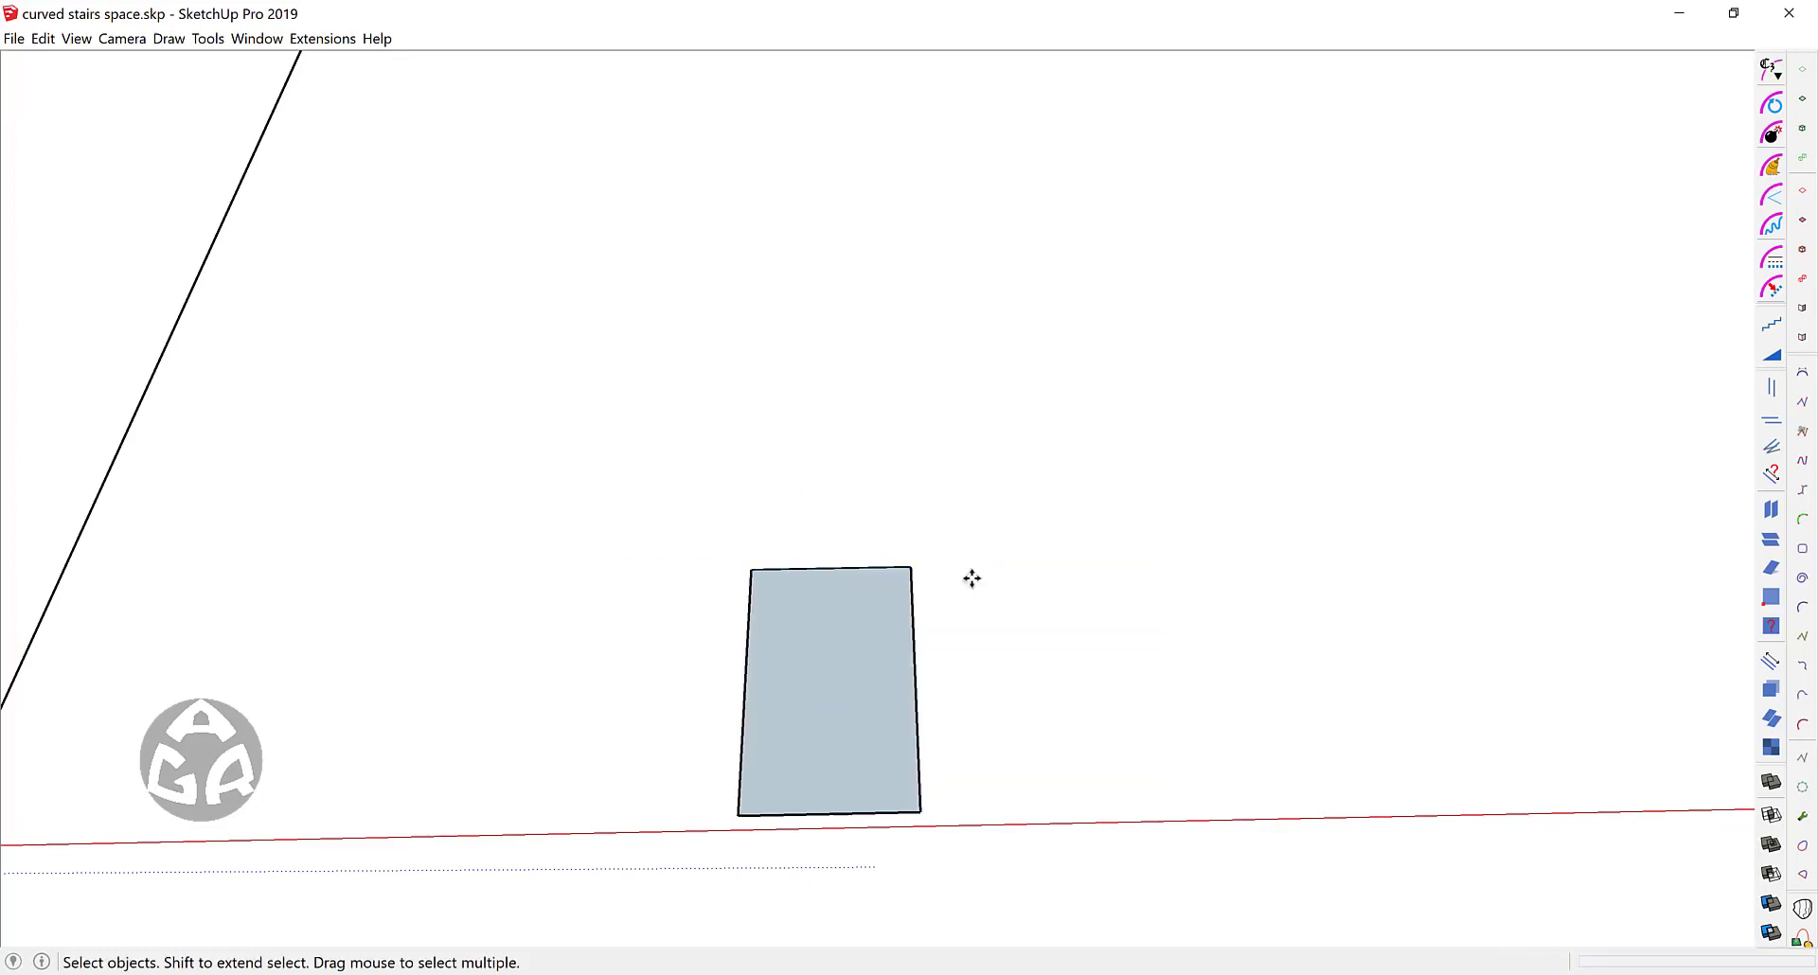
# Step: Move each of the rectangle's two far corners 10.5 m outward along the red axis to form a trapezoid
pyautogui.press('m')
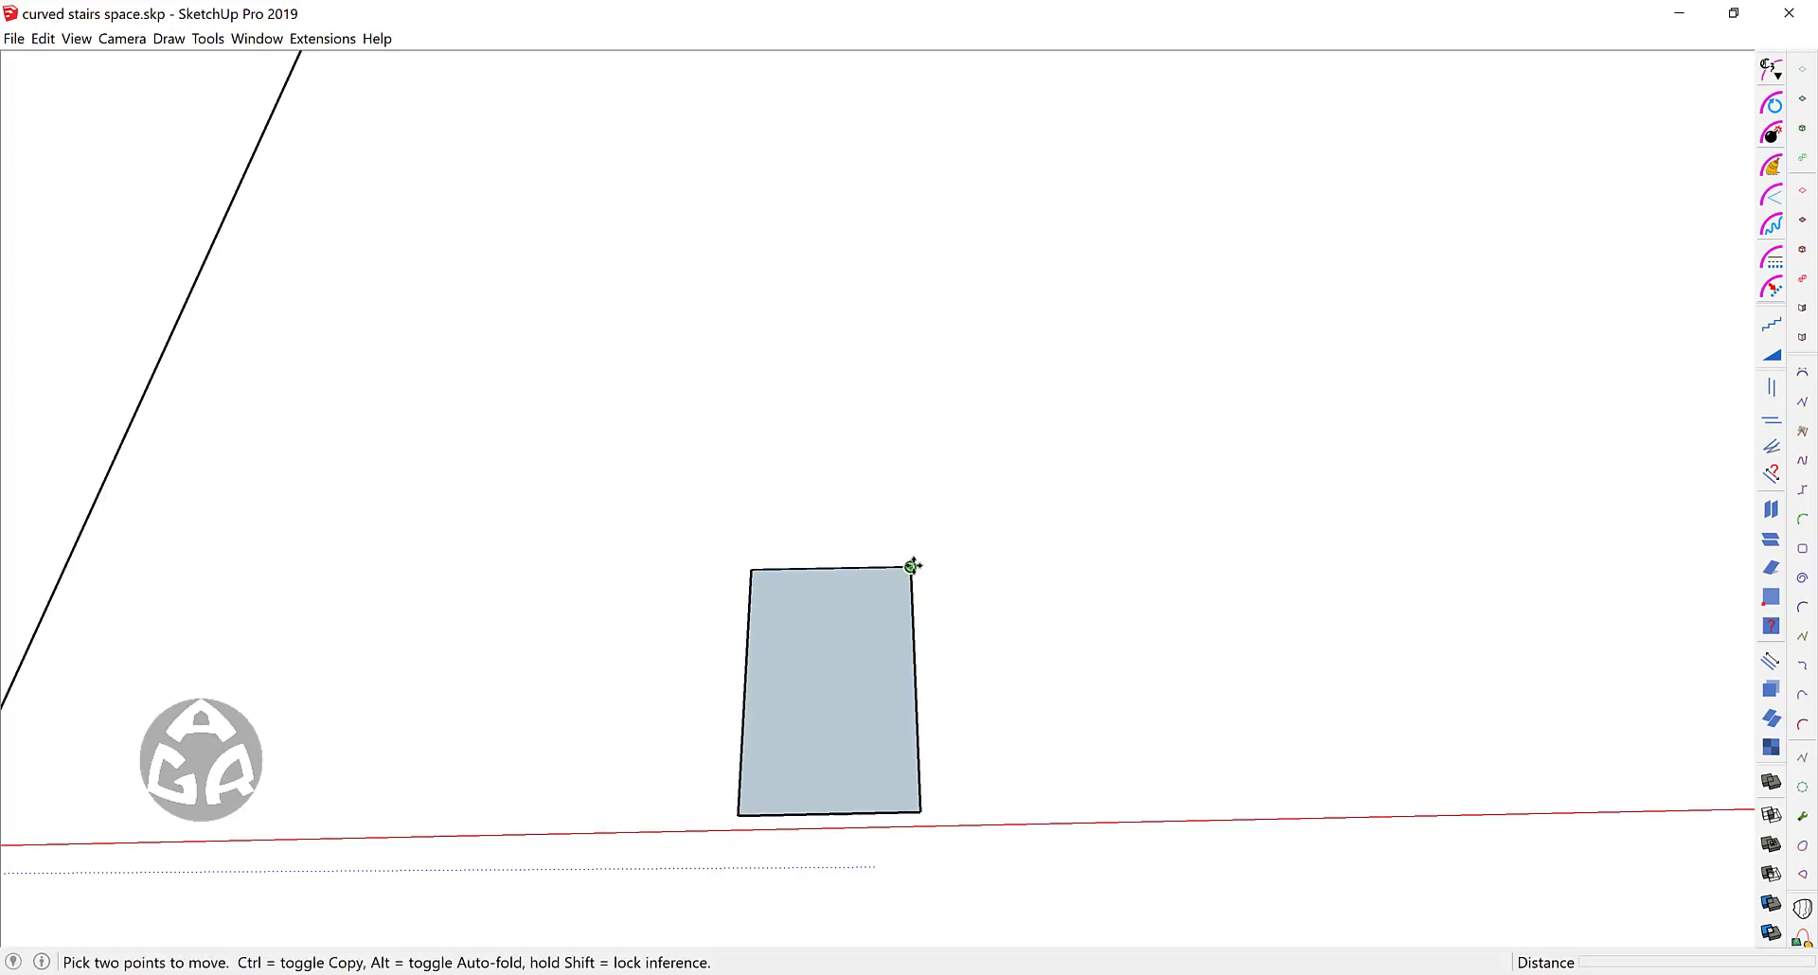
pyautogui.click(912, 566)
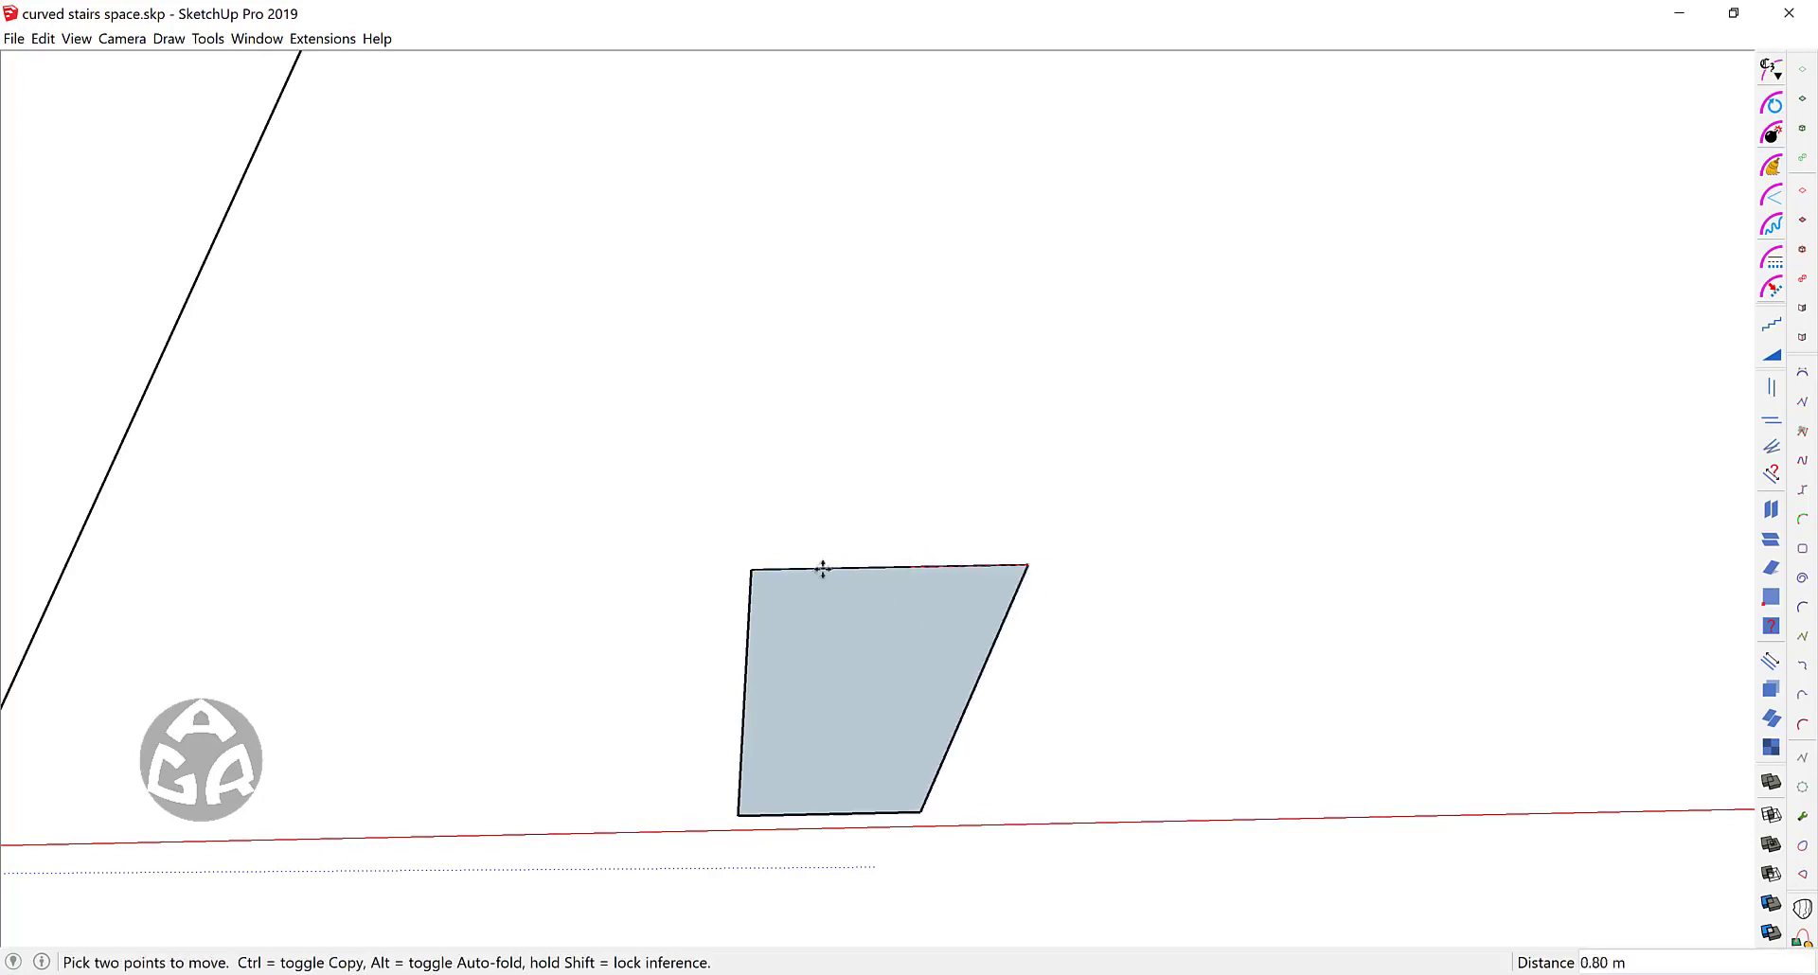
pyautogui.press('Escape')
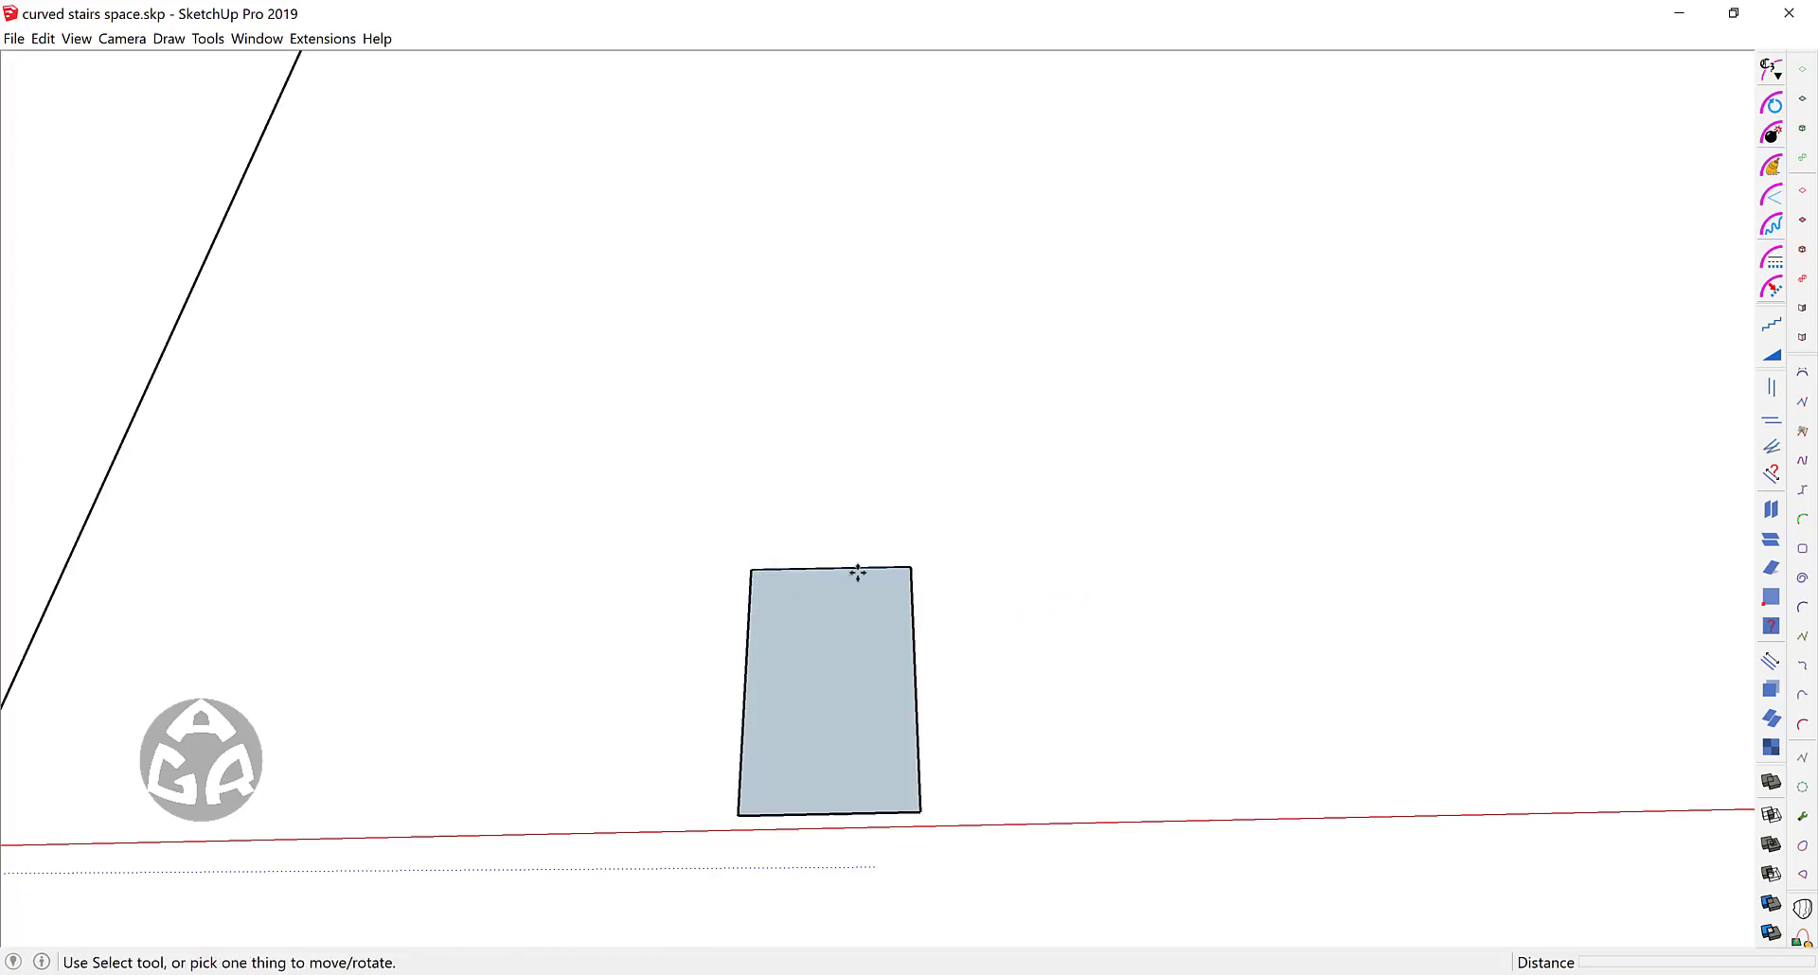
pyautogui.click(913, 566)
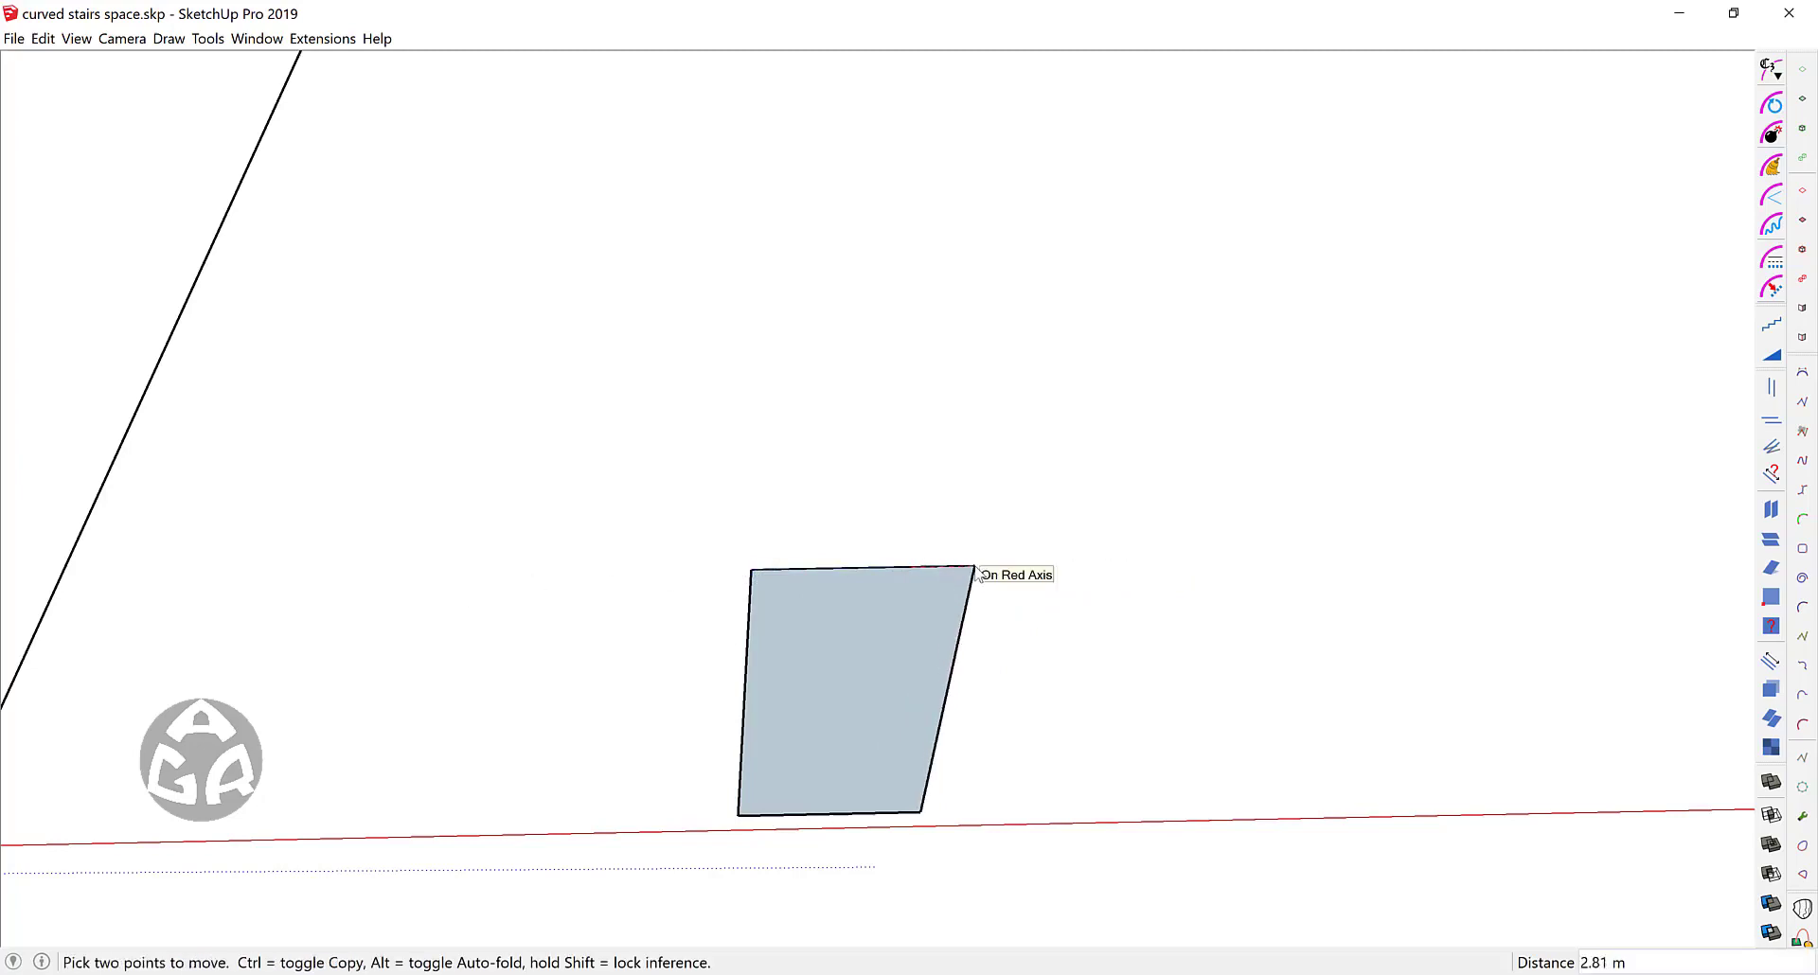
pyautogui.write('10.5')
pyautogui.press('Return')
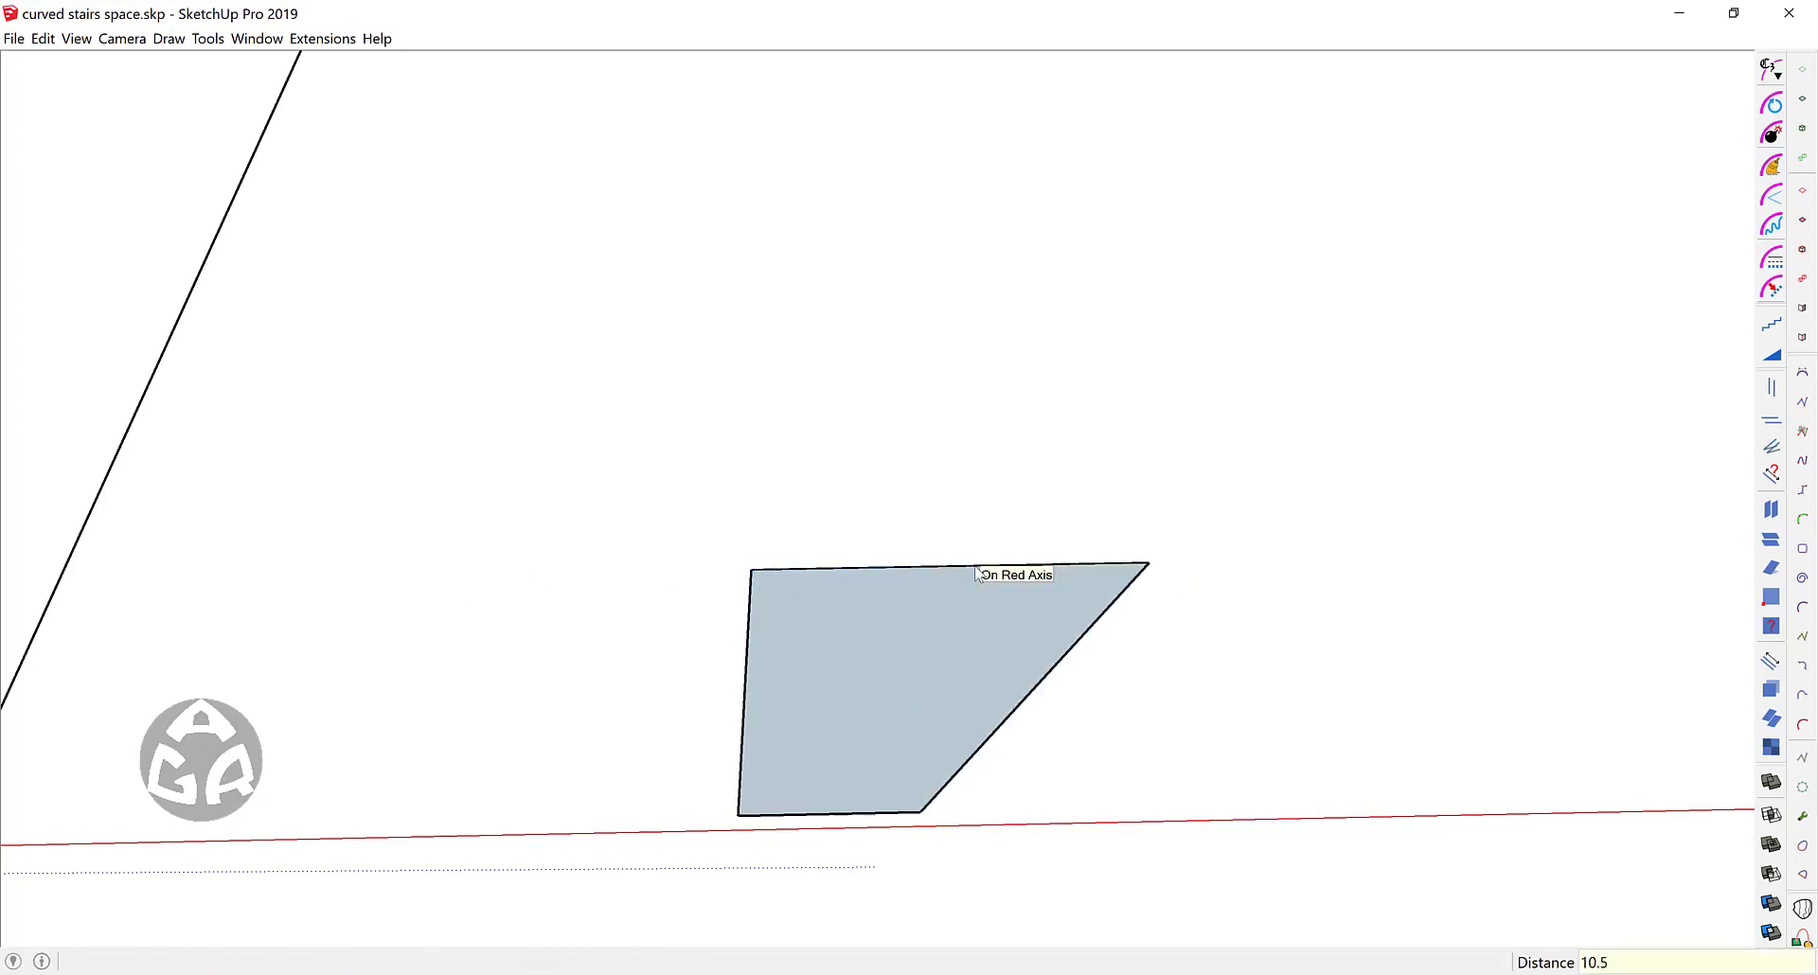
pyautogui.click(747, 569)
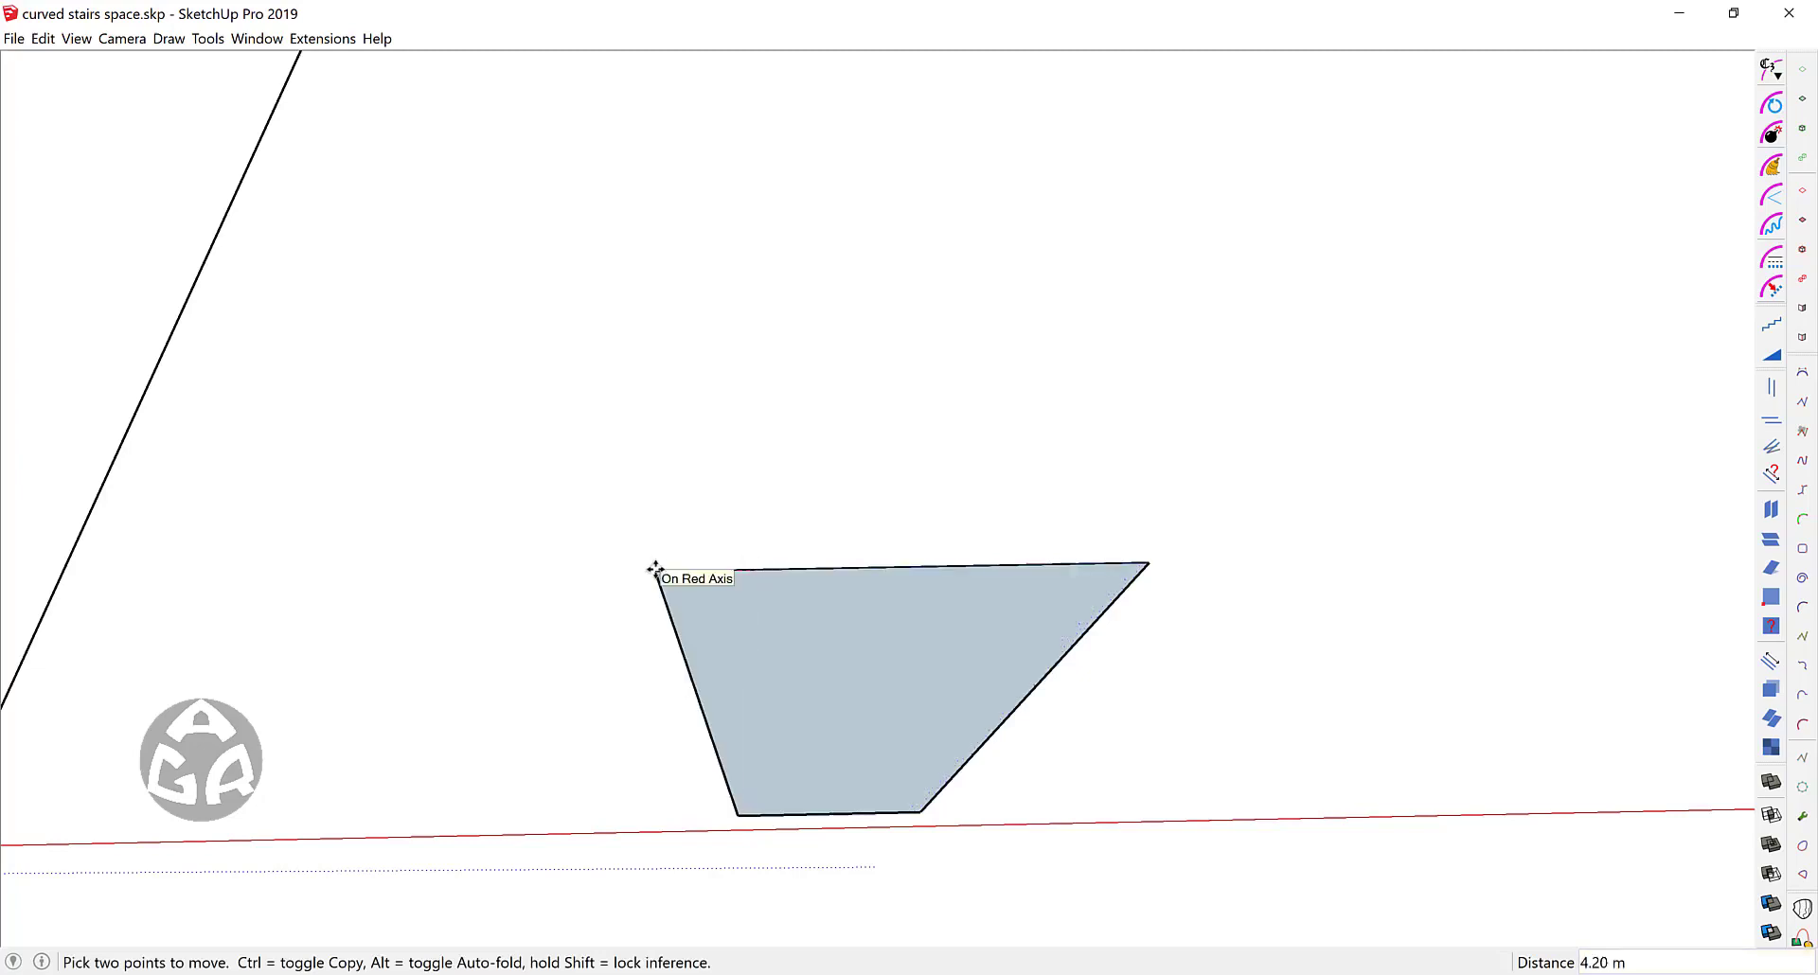
pyautogui.write('105')
pyautogui.press('Return')
# Step: Group the trapezoid's face together with its bounding edges
pyautogui.press('space')
pyautogui.click(882, 677)
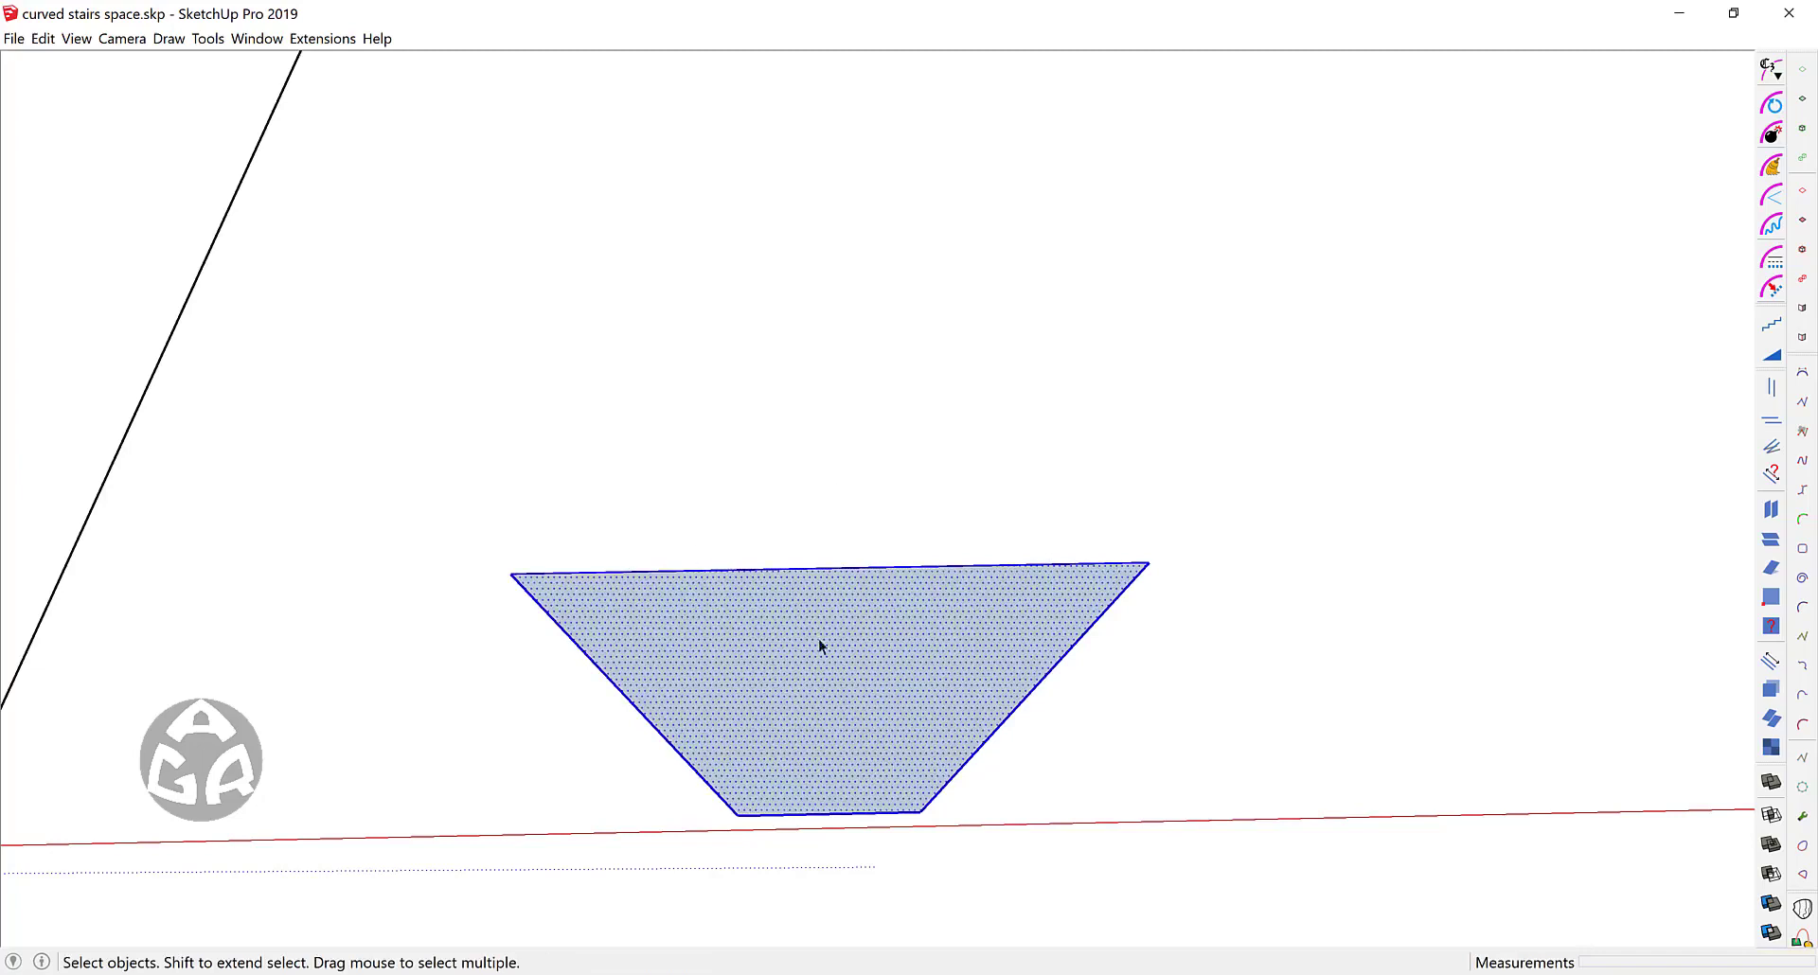
pyautogui.hotkey('ctrl', 'g')
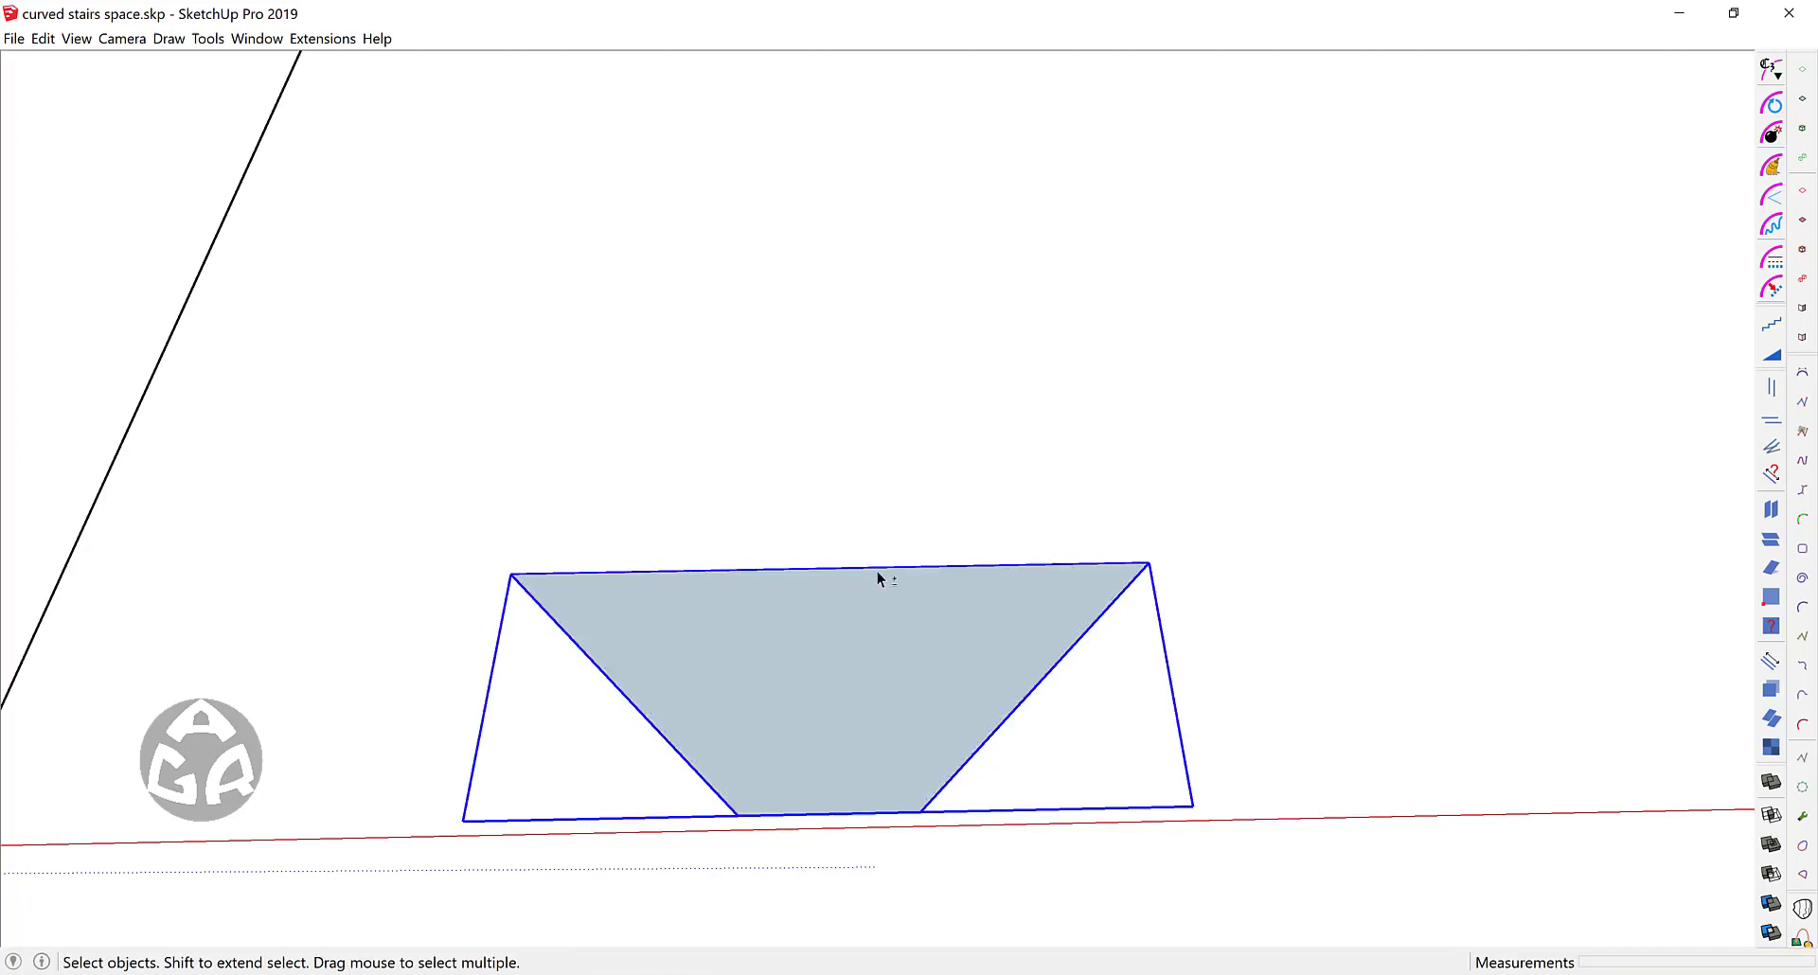
# Step: Draw a Classic Bezier curve between the trapezoid's short-edge corners, using the long-edge corners as control points, with precision 108s
pyautogui.moveTo(877, 571); pyautogui.dragTo(970, 654, button='middle')
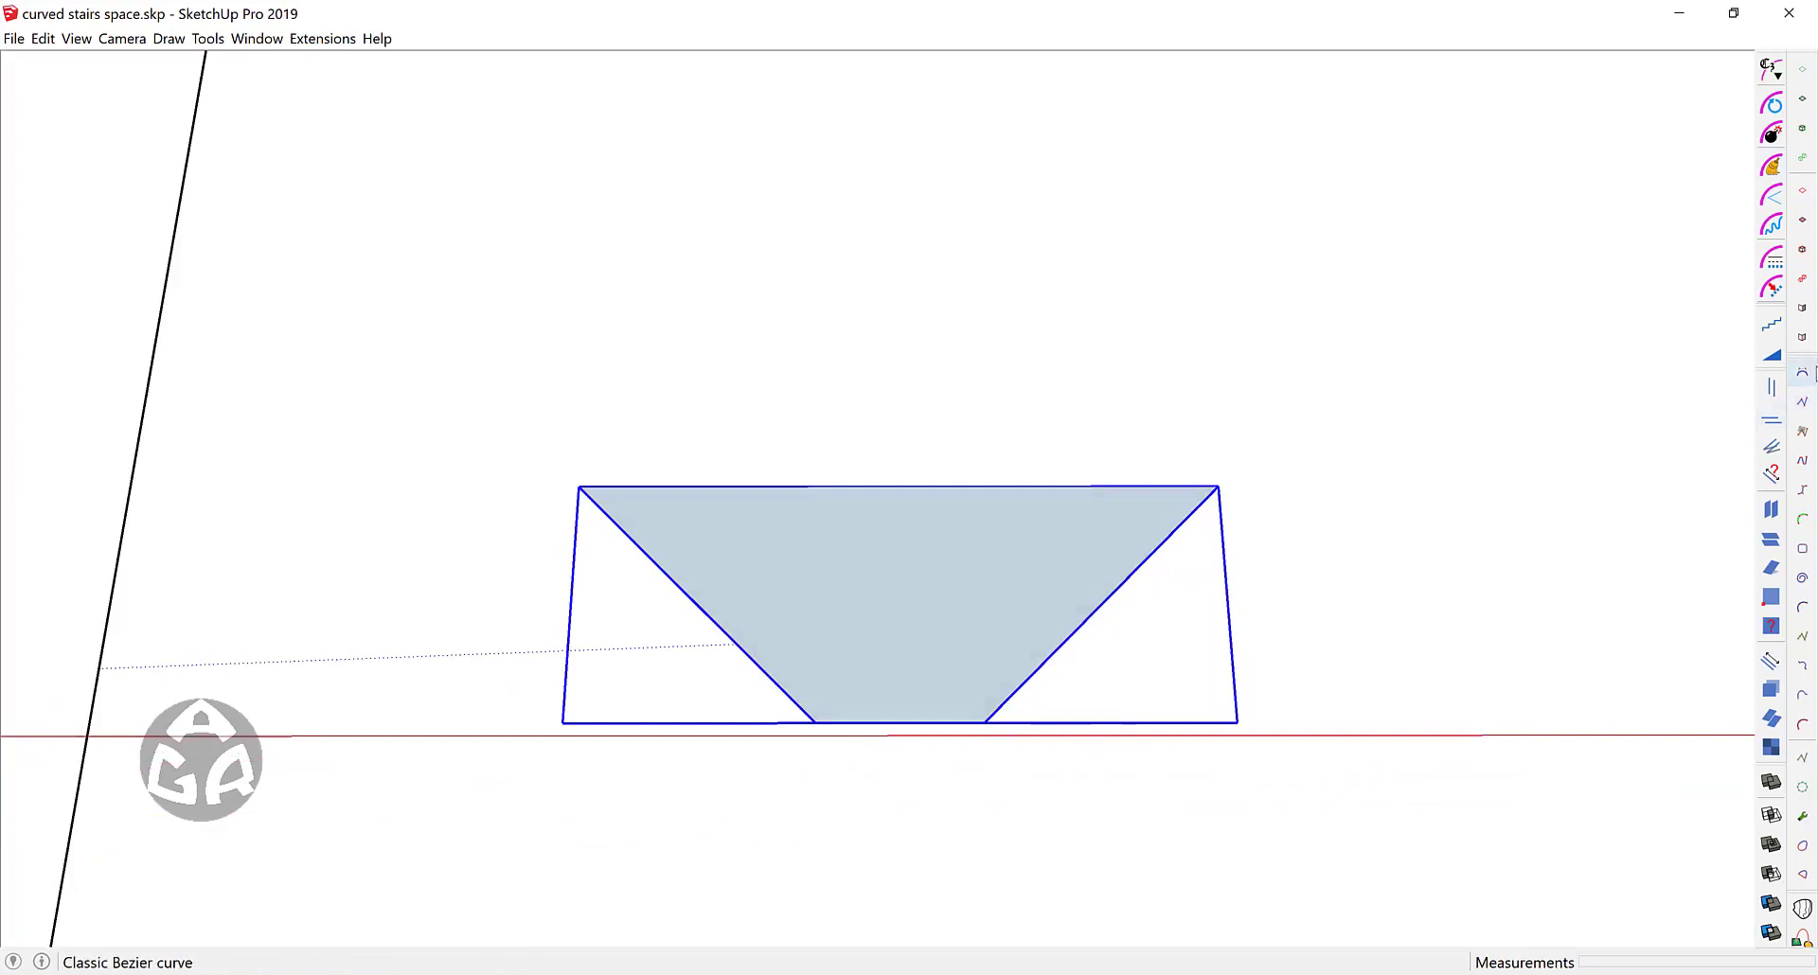
pyautogui.moveTo(1803, 366); pyautogui.dragTo(1461, 413)
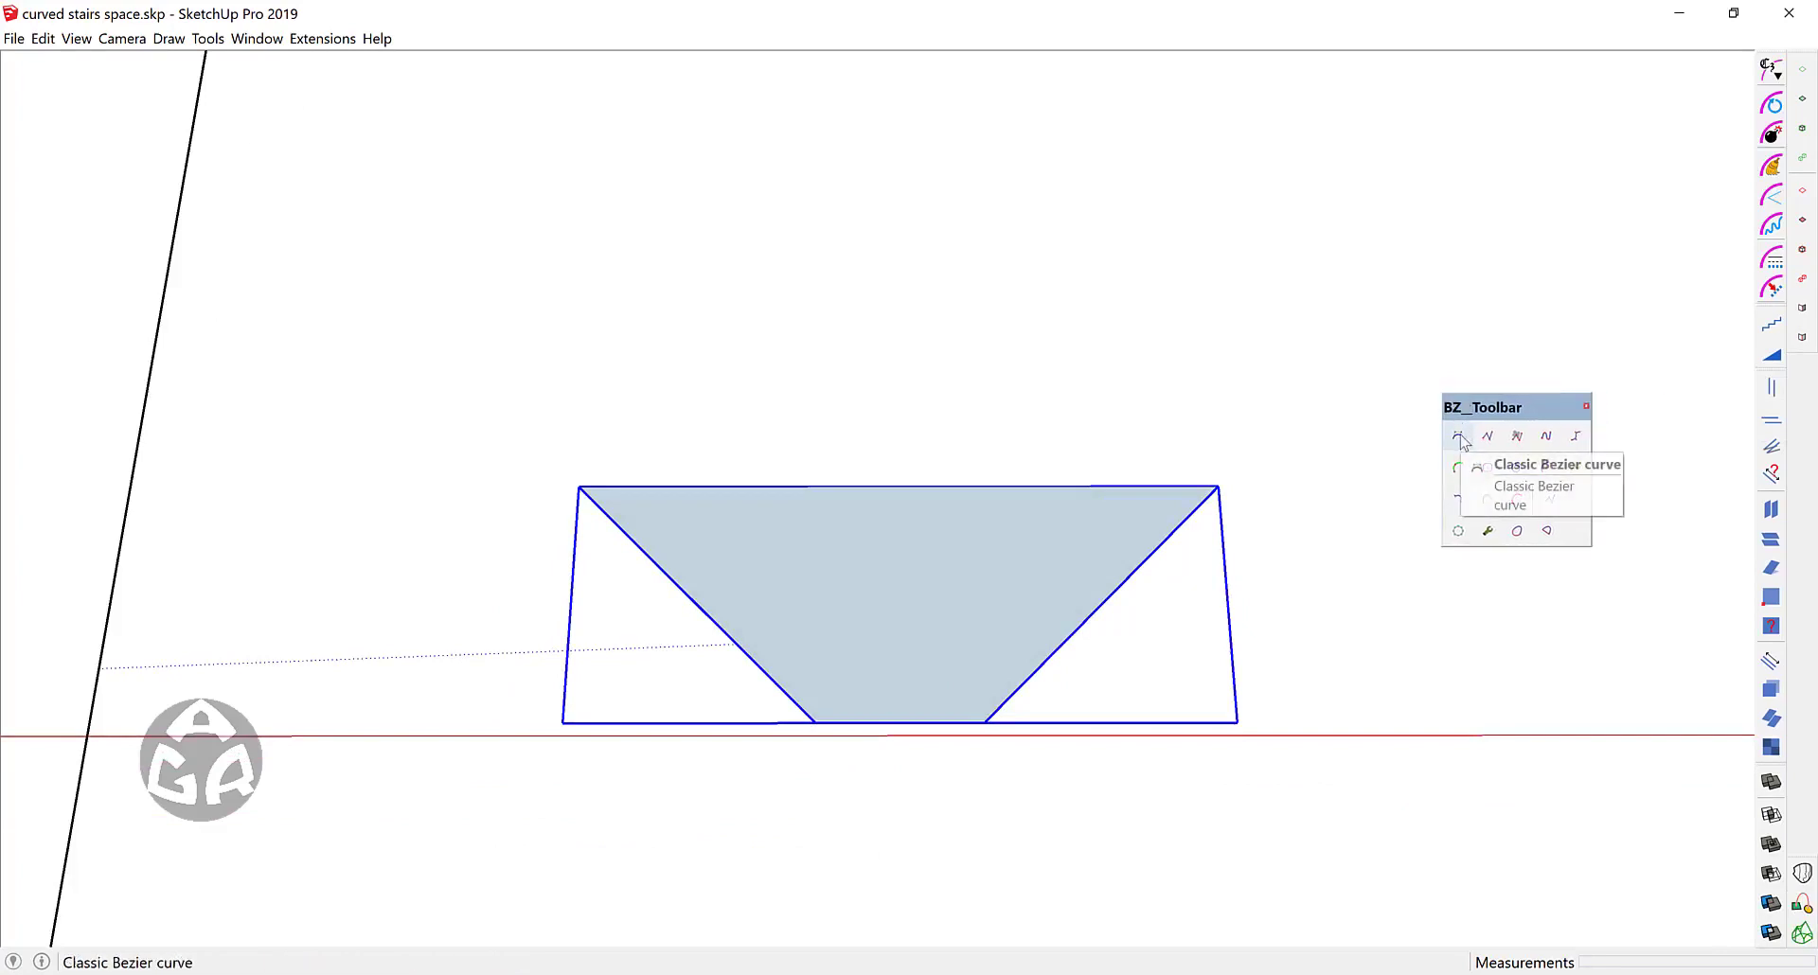
pyautogui.click(1459, 436)
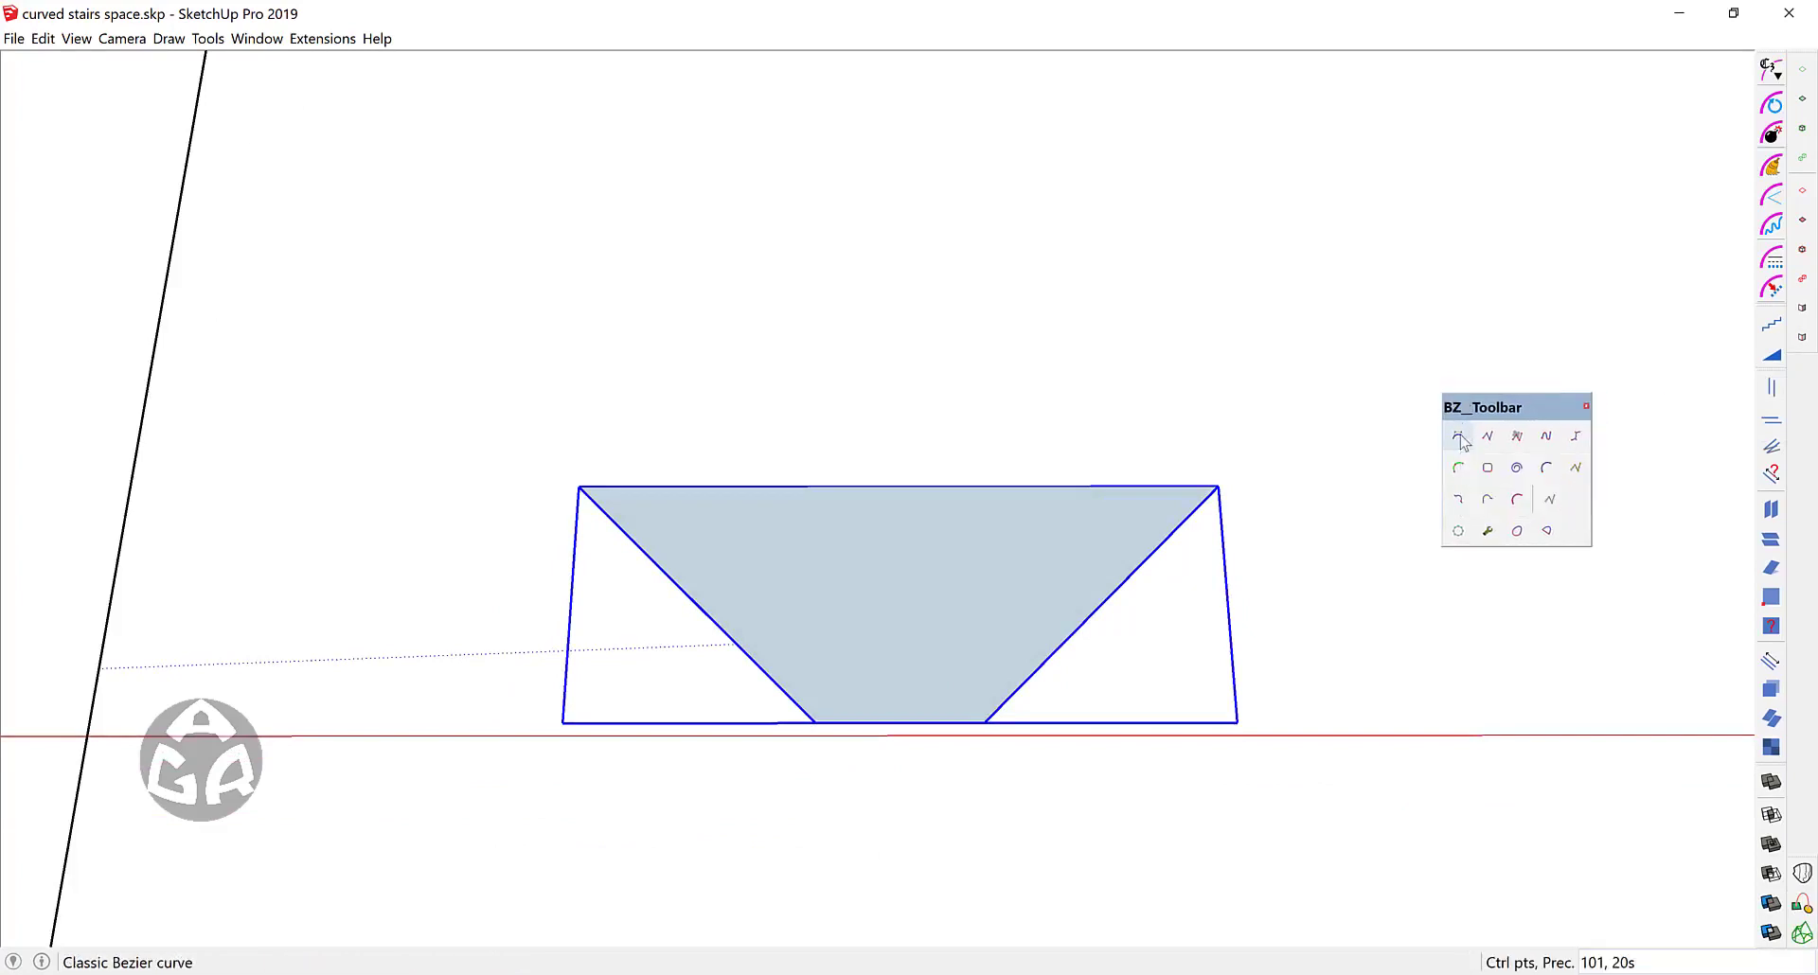
pyautogui.click(815, 723)
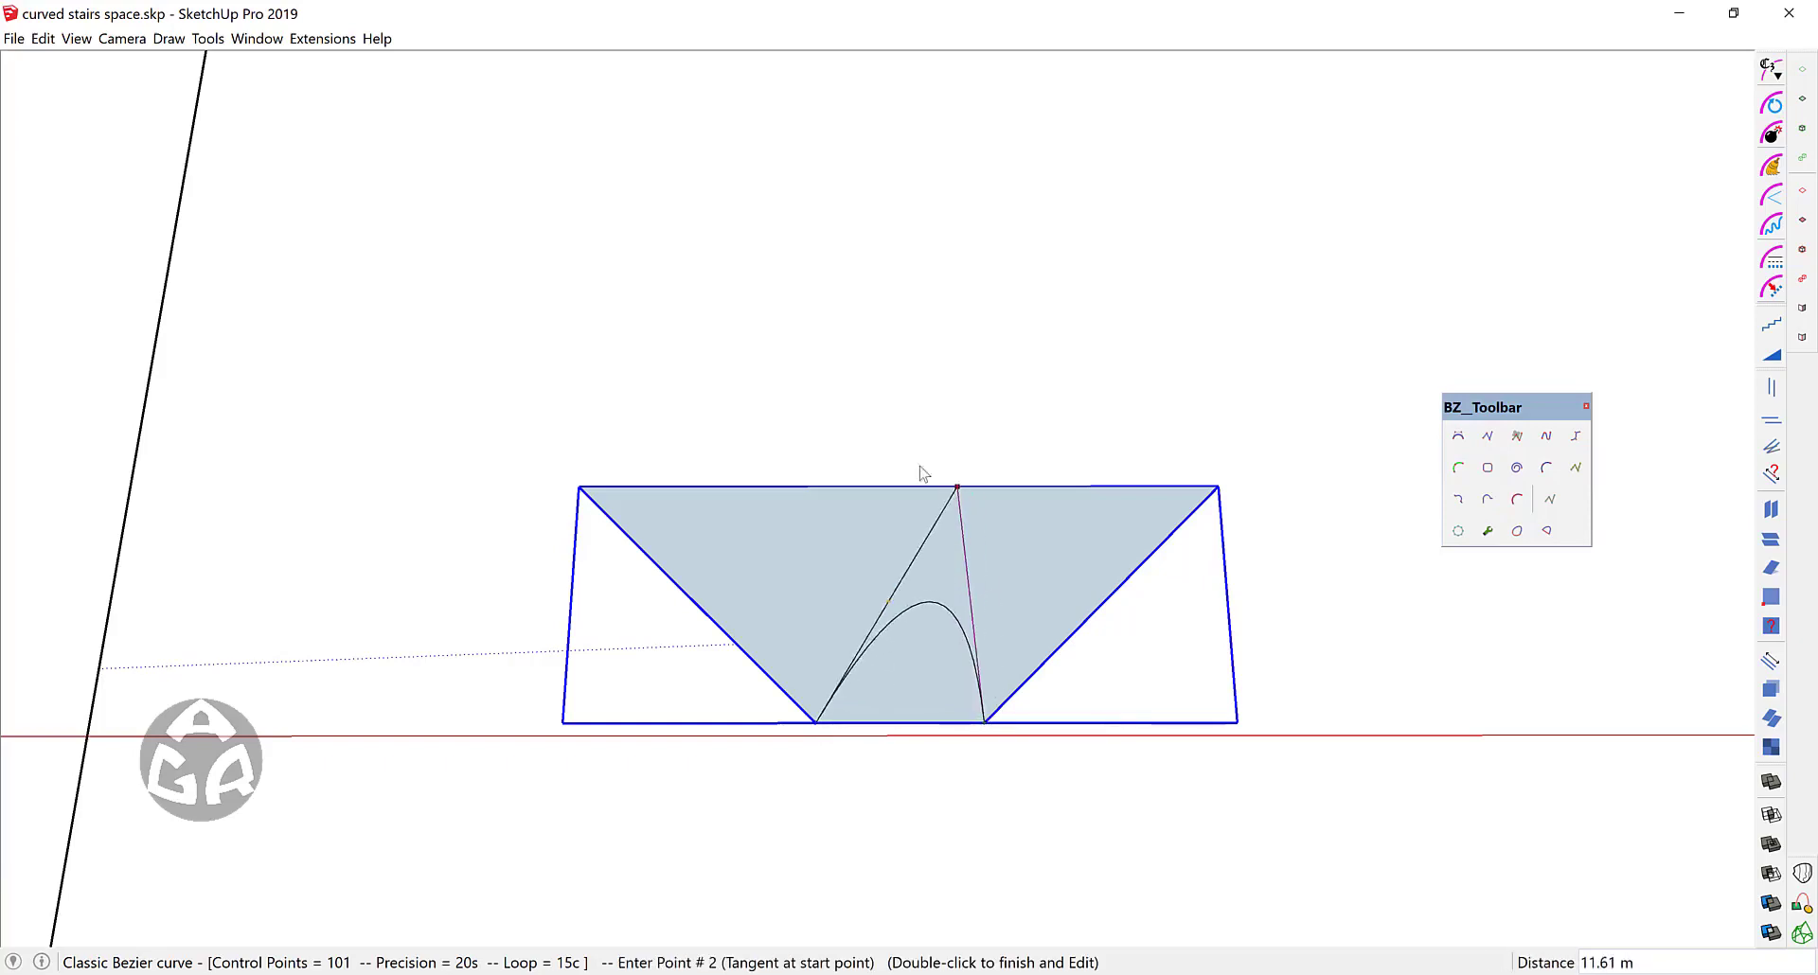
pyautogui.click(579, 489)
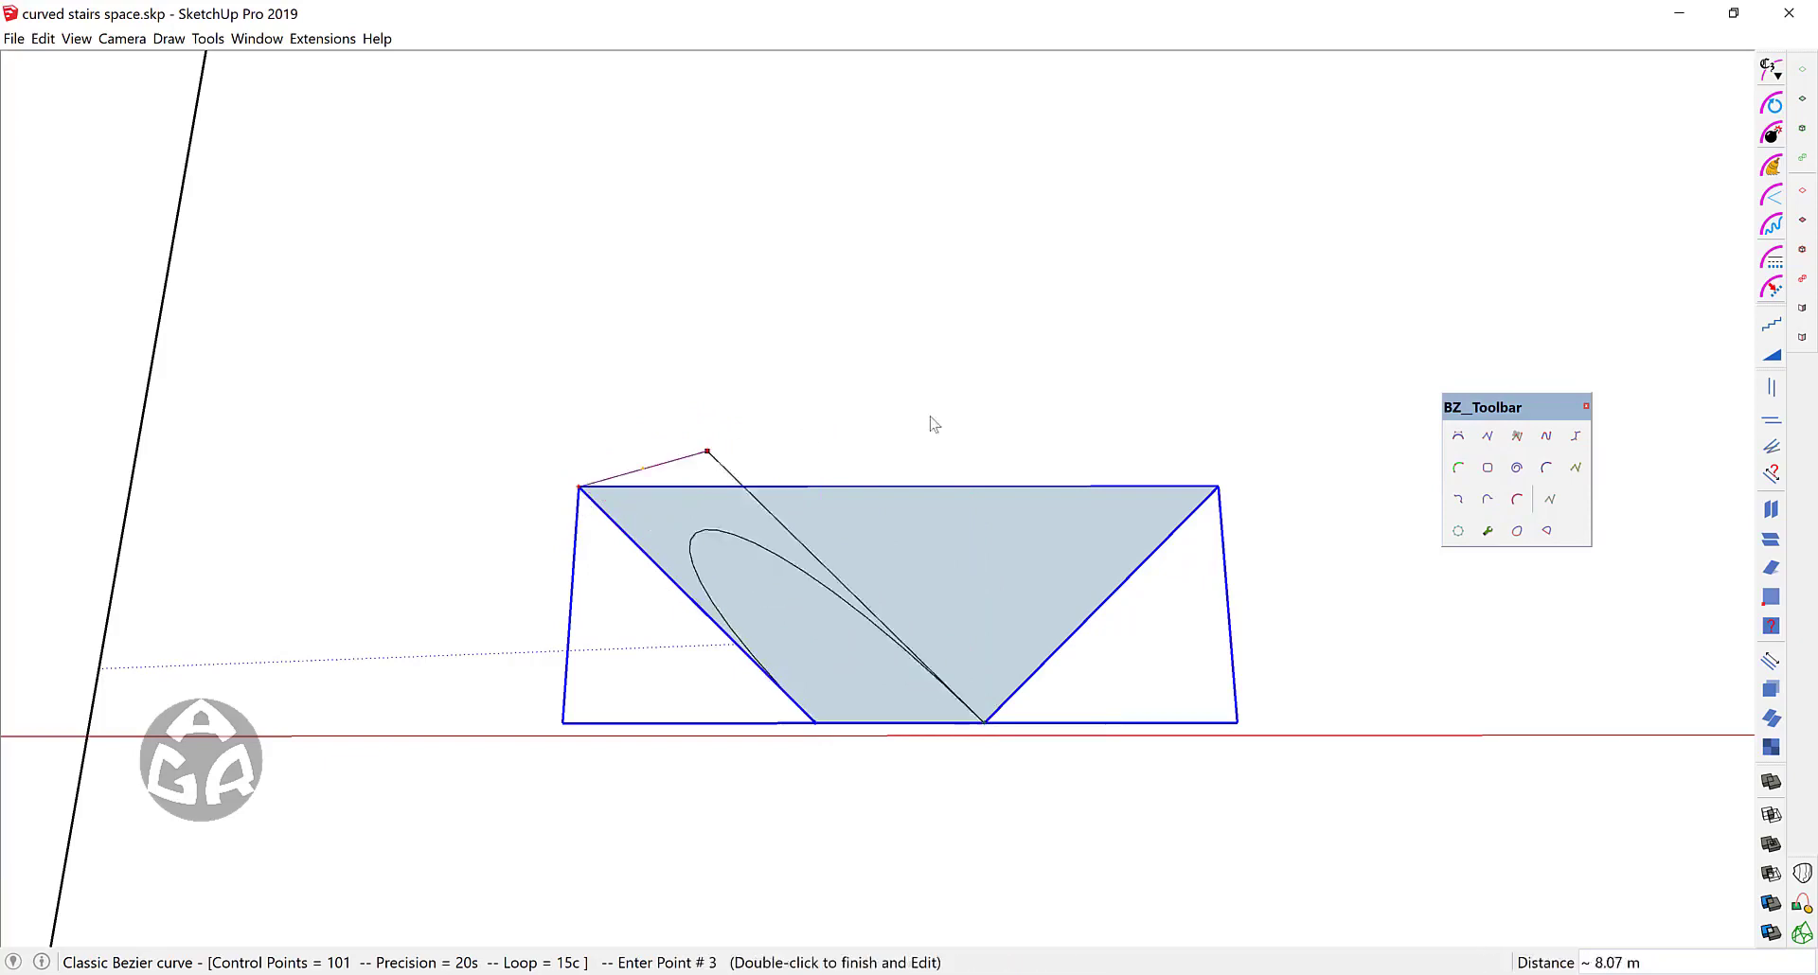
pyautogui.doubleClick(1222, 490)
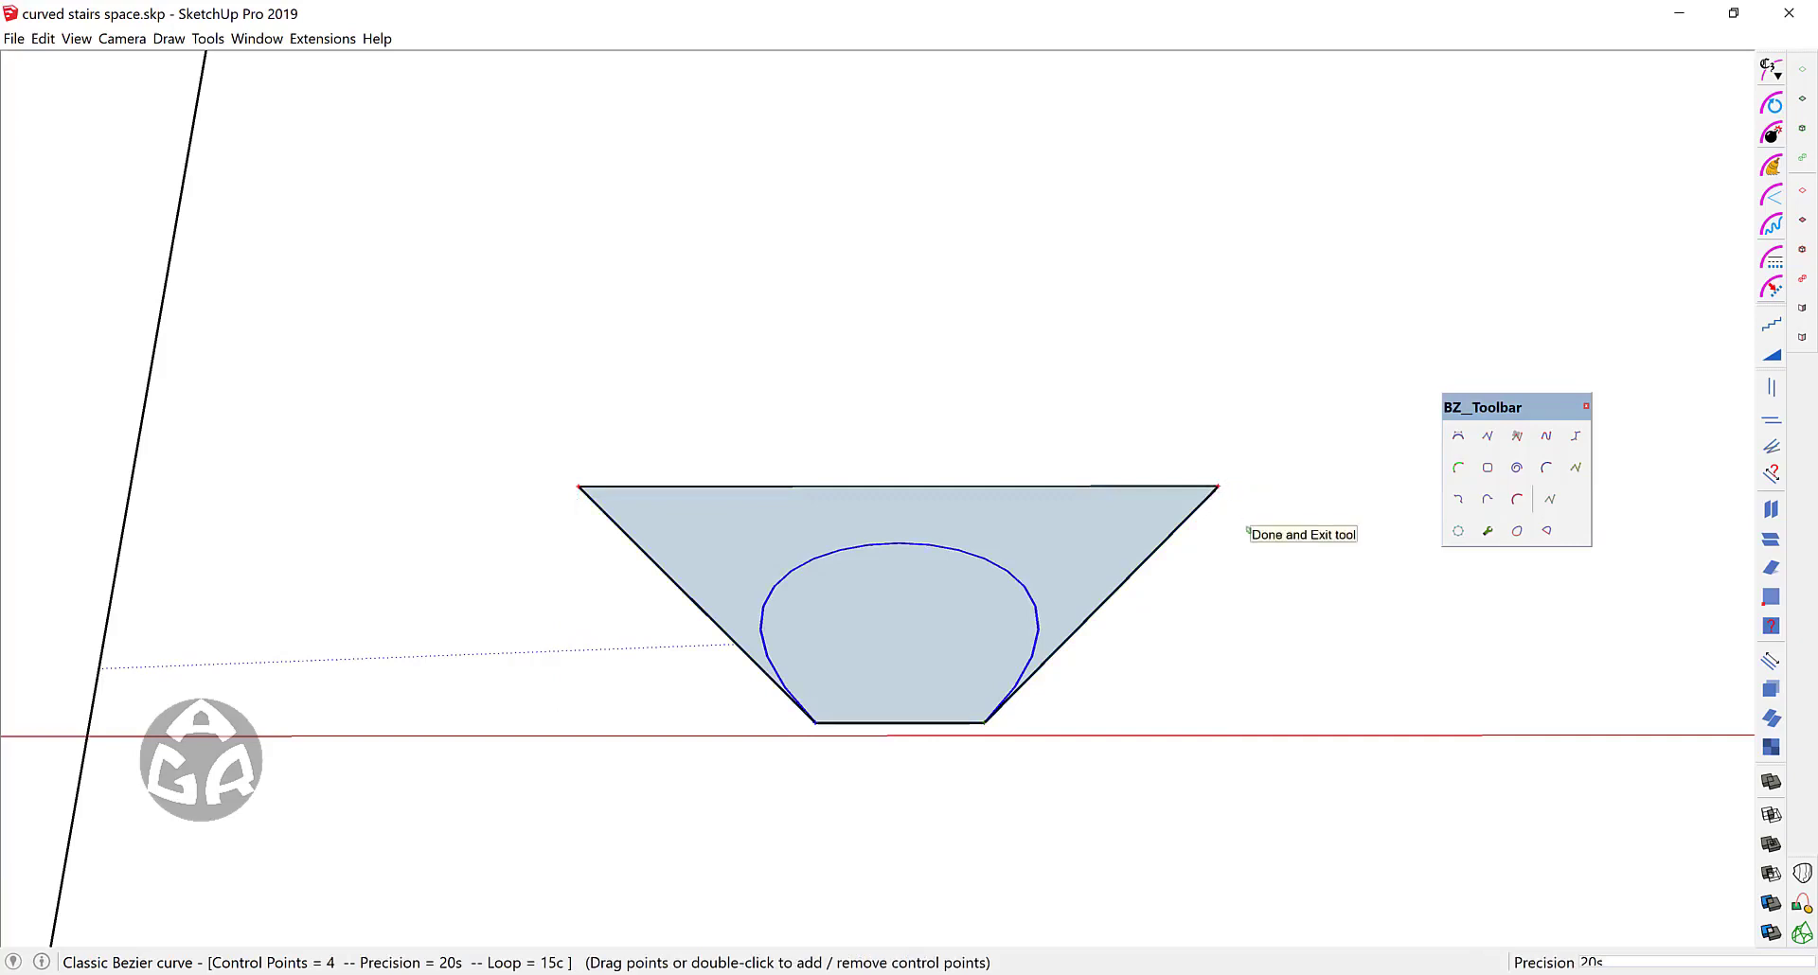
pyautogui.write('108')
pyautogui.press('Return')
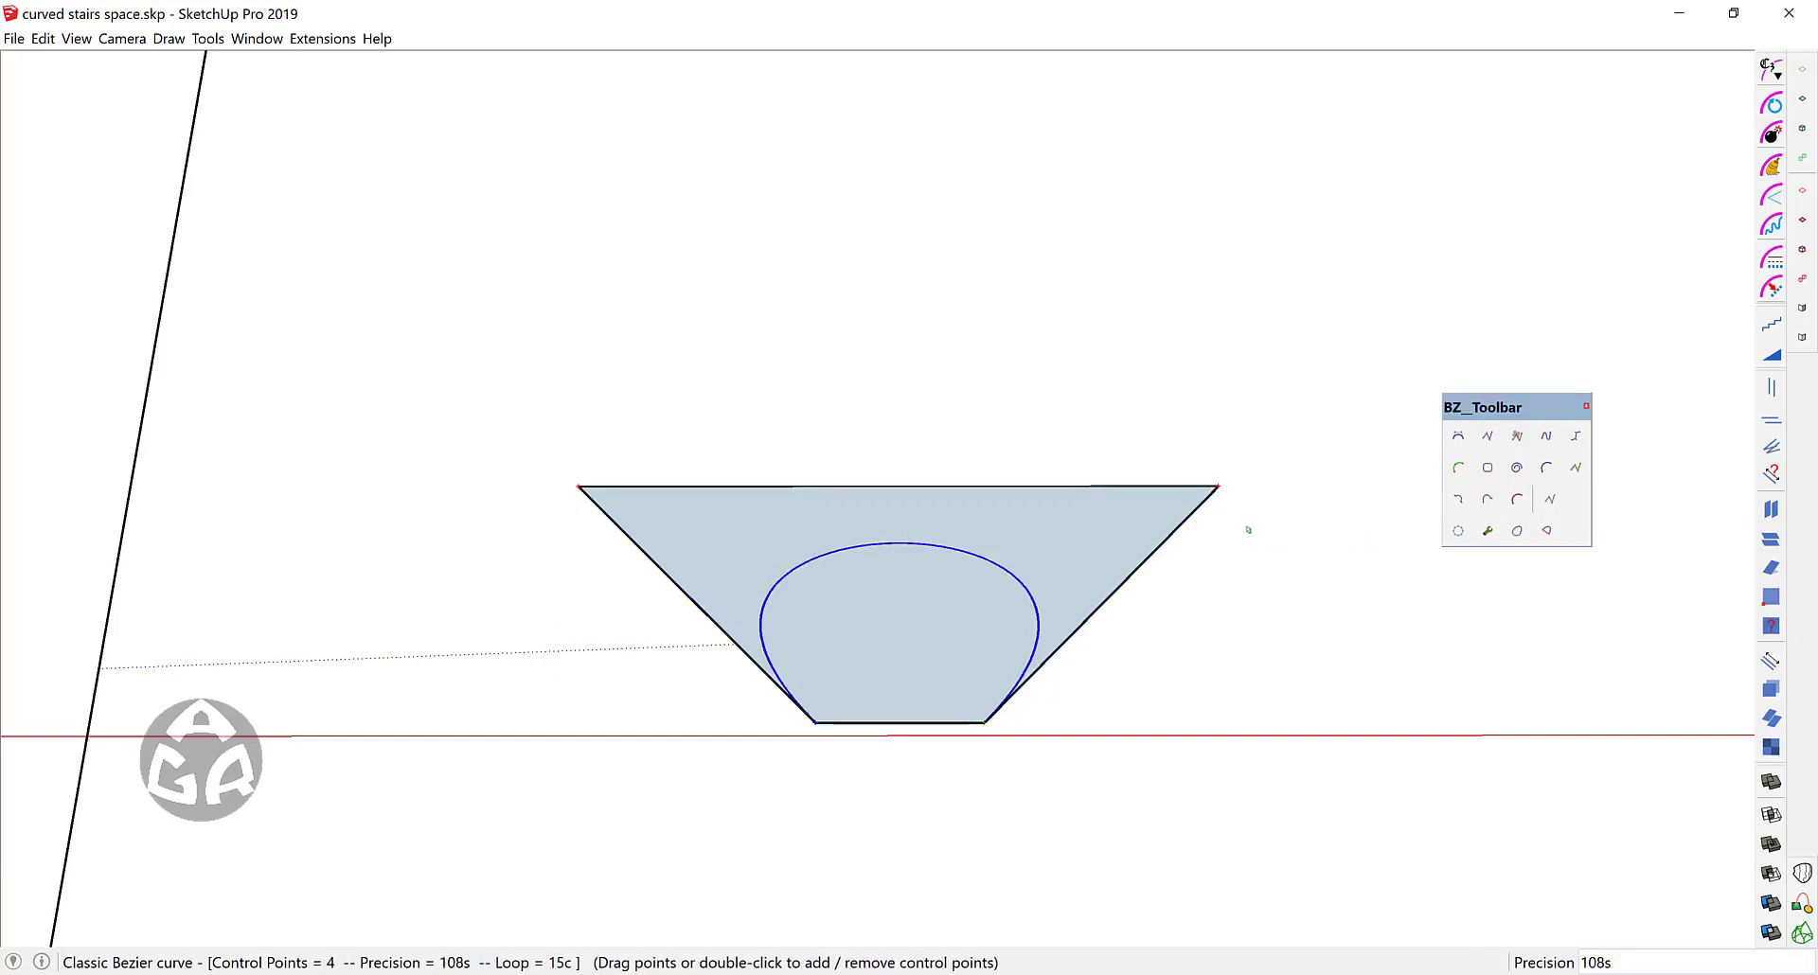
# Step: Check the segment count of the Bezier curve in its entity information
pyautogui.press('space')
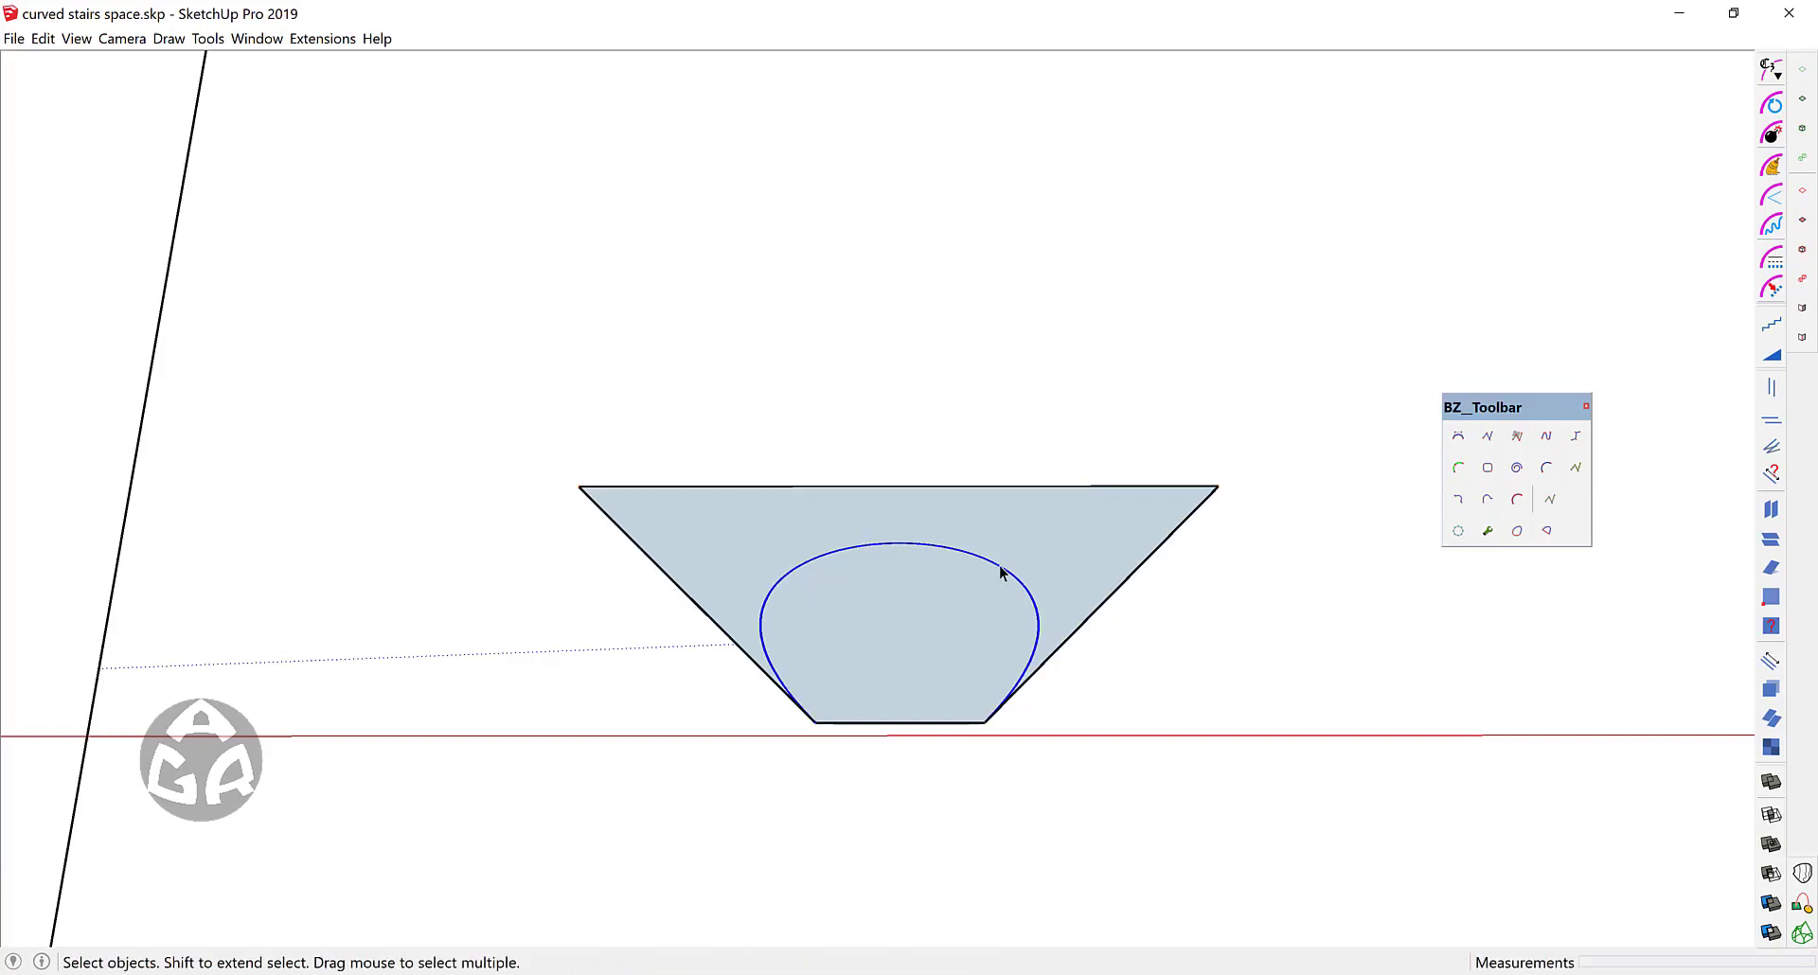
pyautogui.rightClick(998, 573)
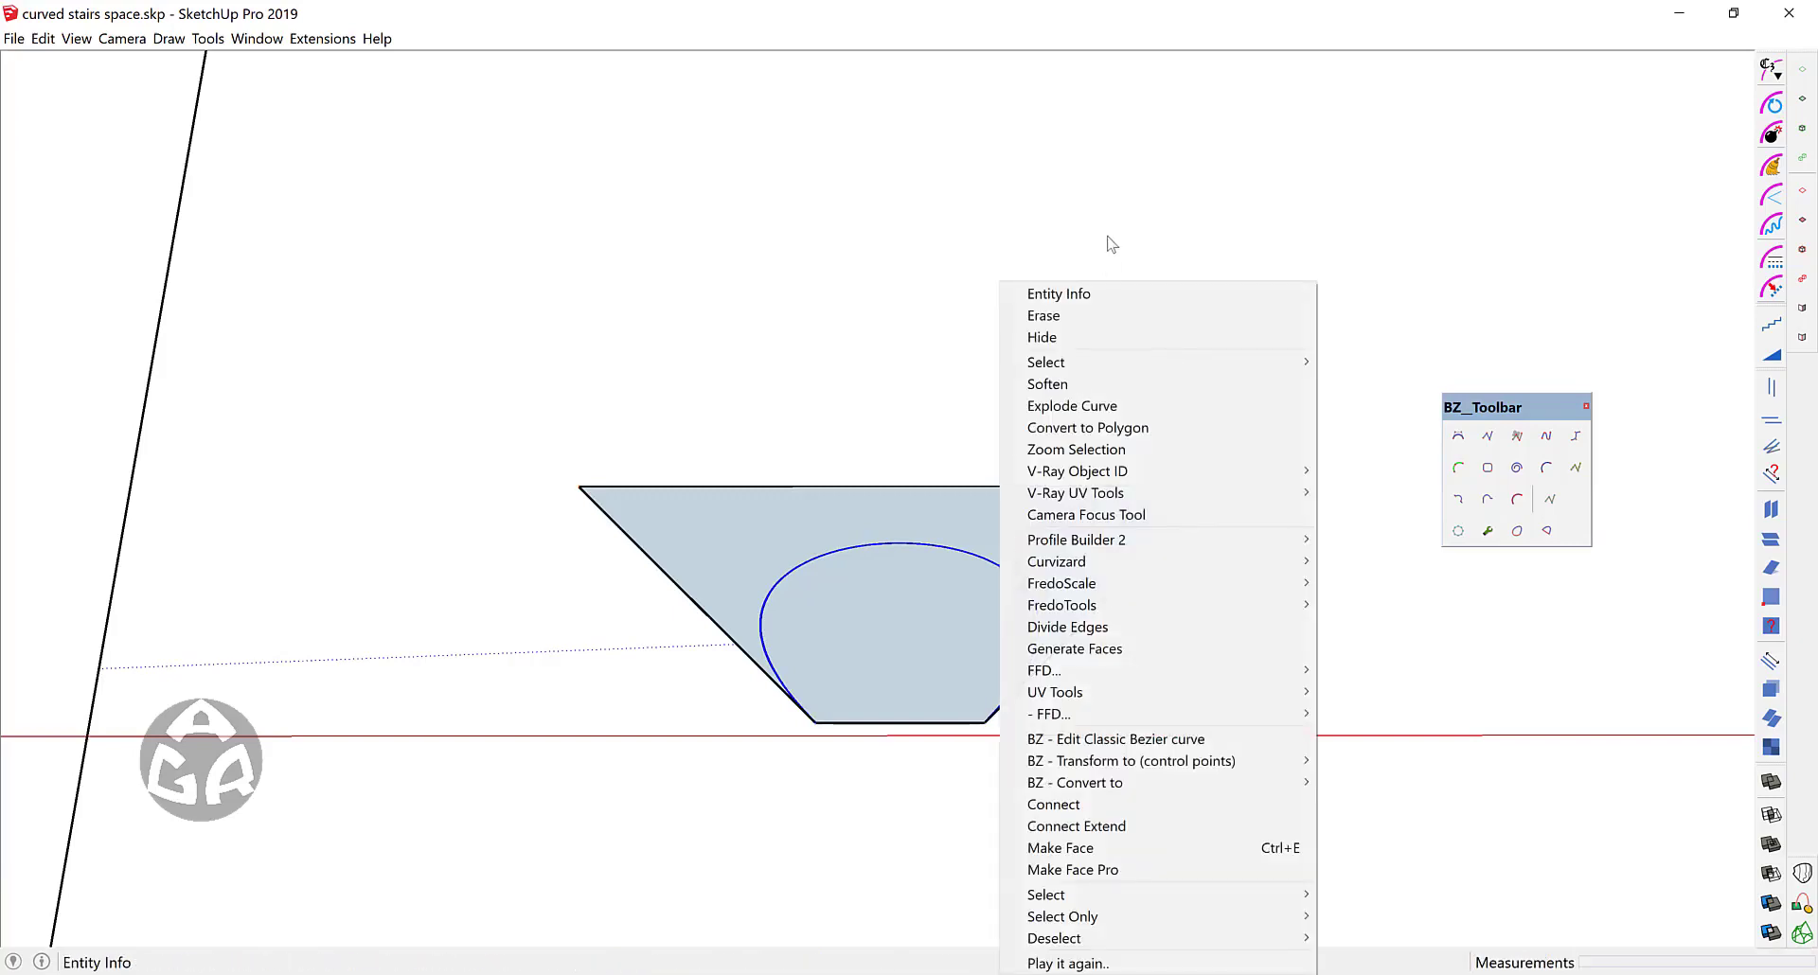
pyautogui.click(1058, 294)
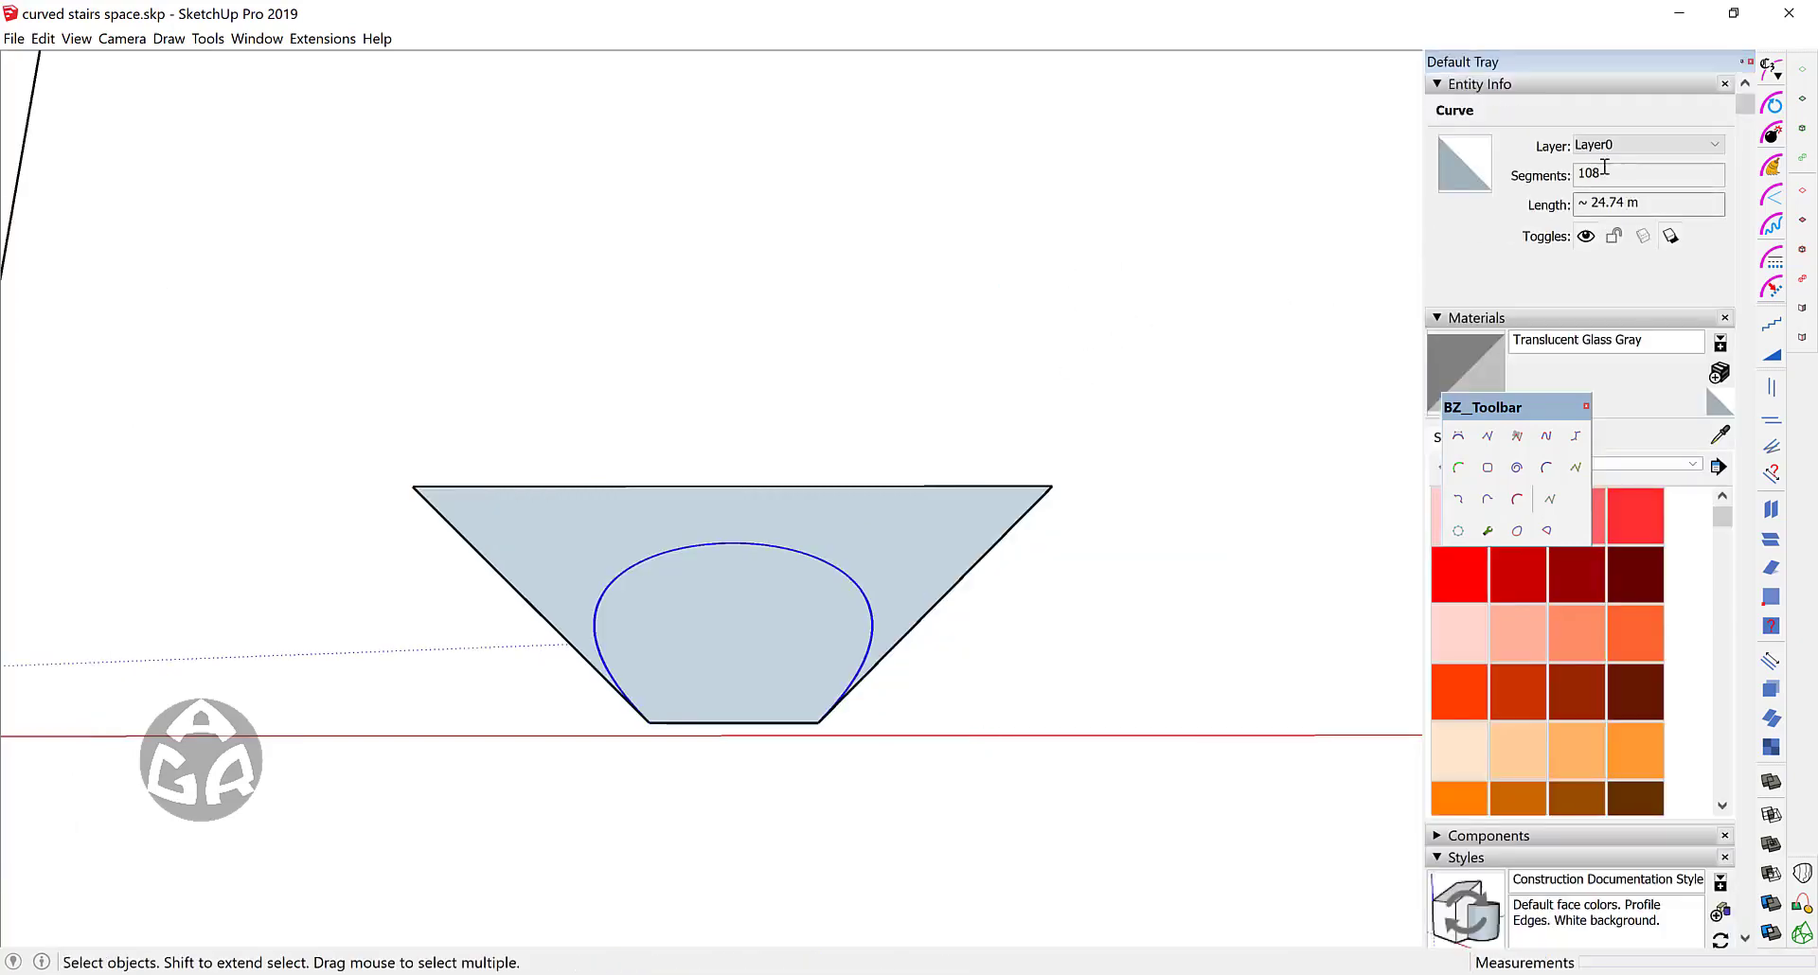
pyautogui.doubleClick(1605, 171)
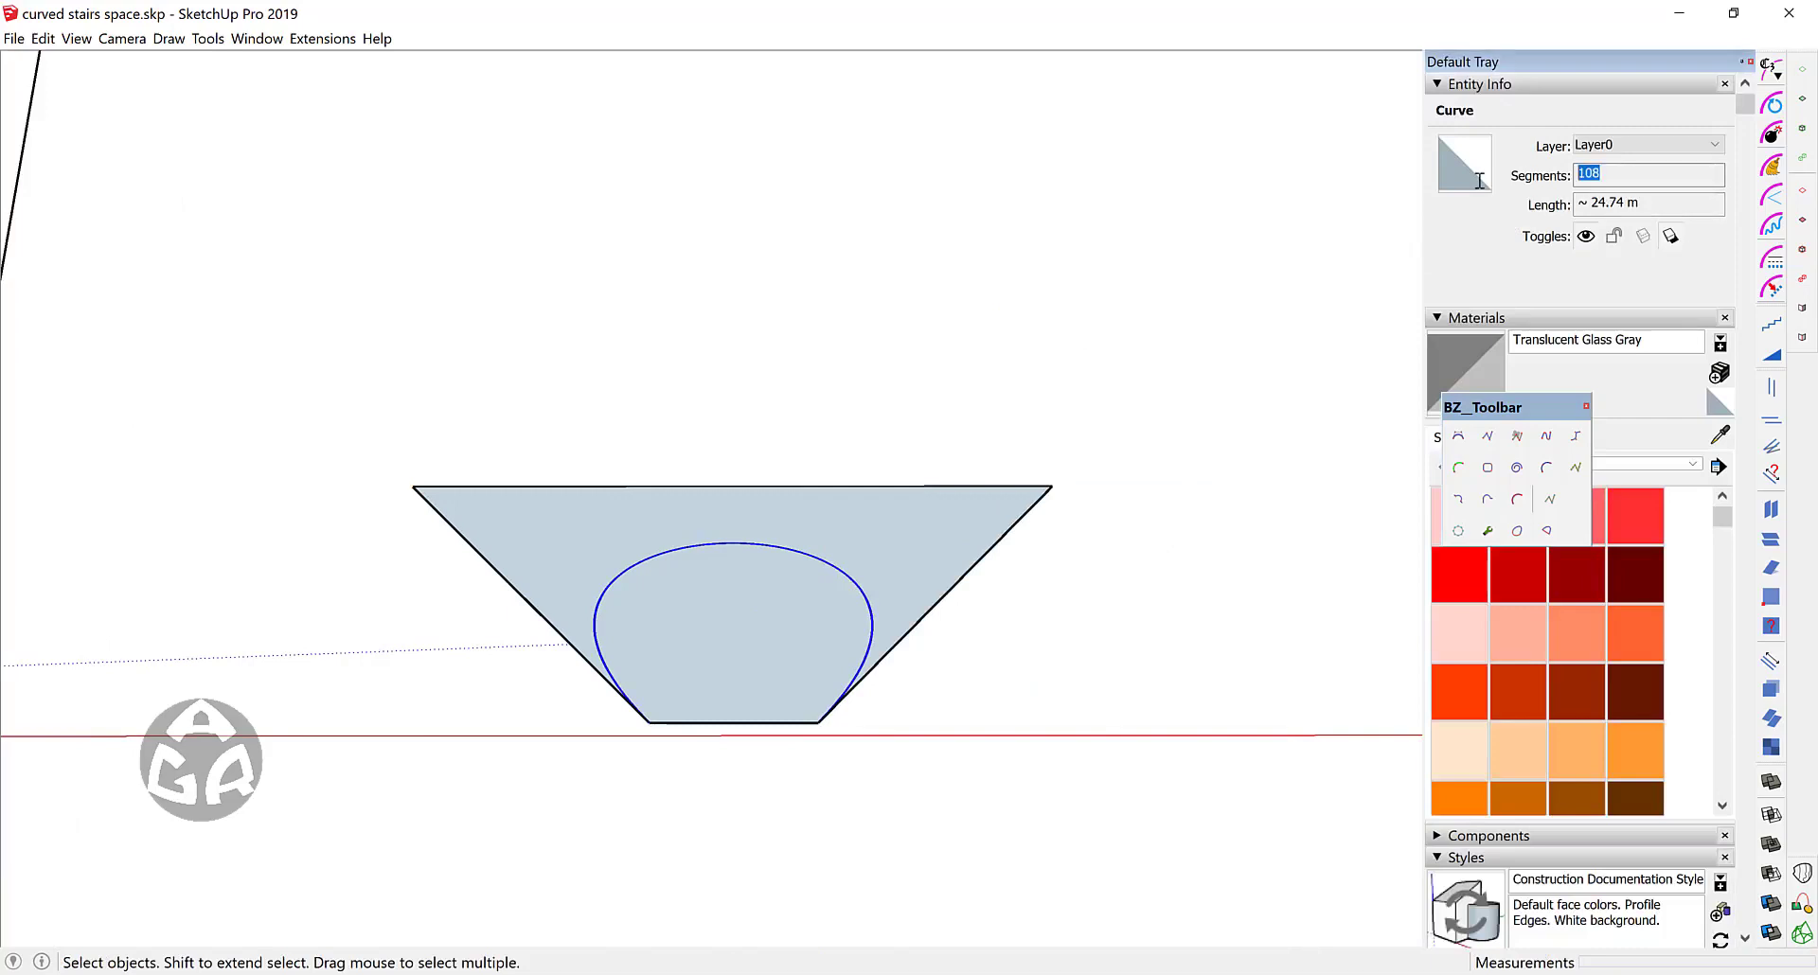
pyautogui.click(1746, 62)
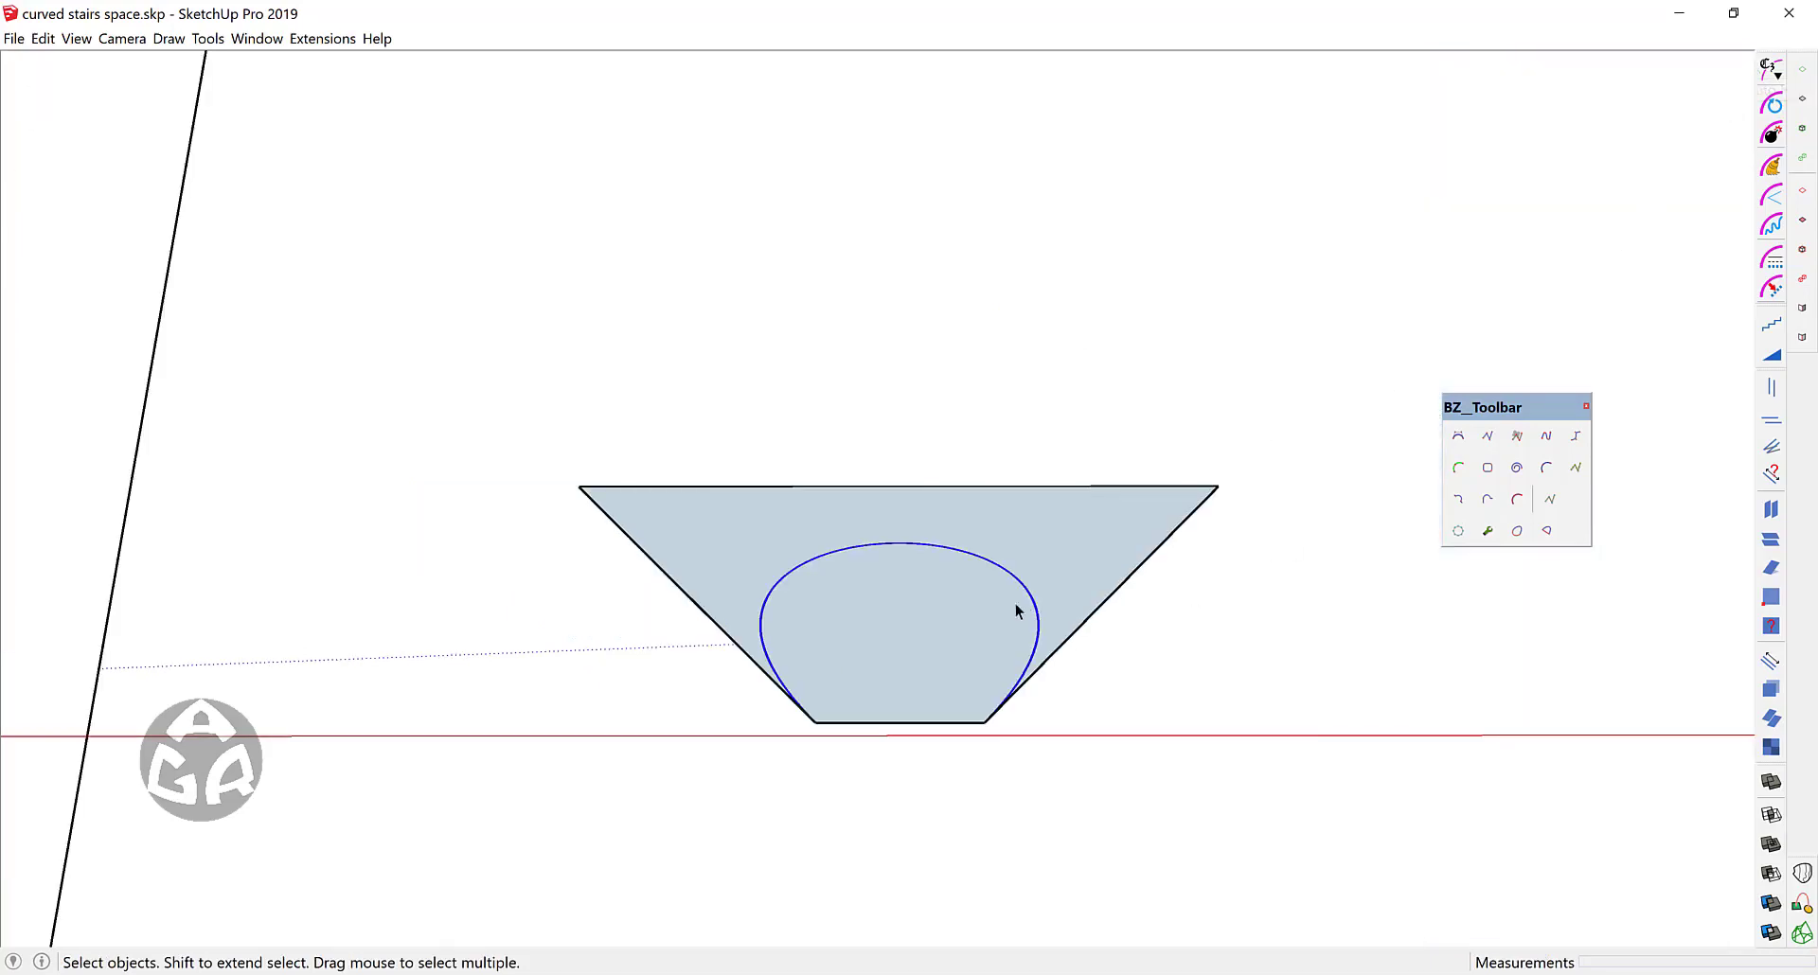
# Step: Delete the trapezoid guide around the Bezier curve, keeping only the curve
pyautogui.scroll(3, 1036, 599)
pyautogui.doubleClick(1088, 525)
pyautogui.press('Delete')
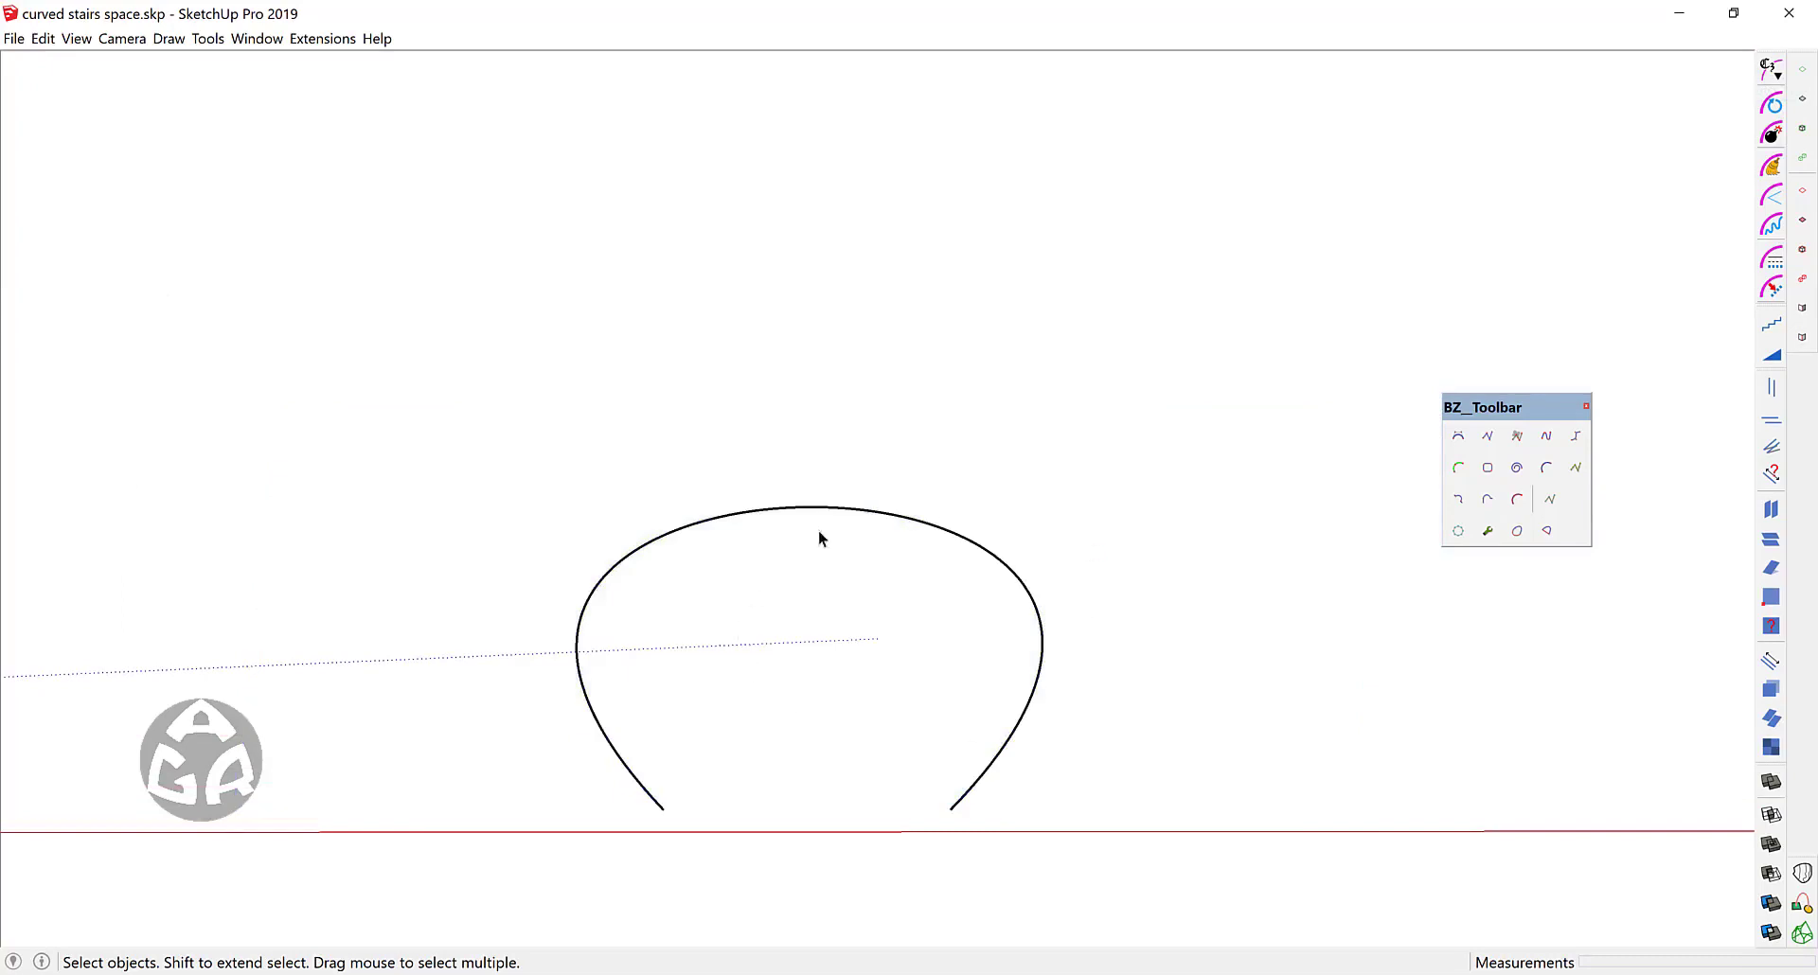
pyautogui.moveTo(1001, 604); pyautogui.dragTo(638, 698, button='middle')
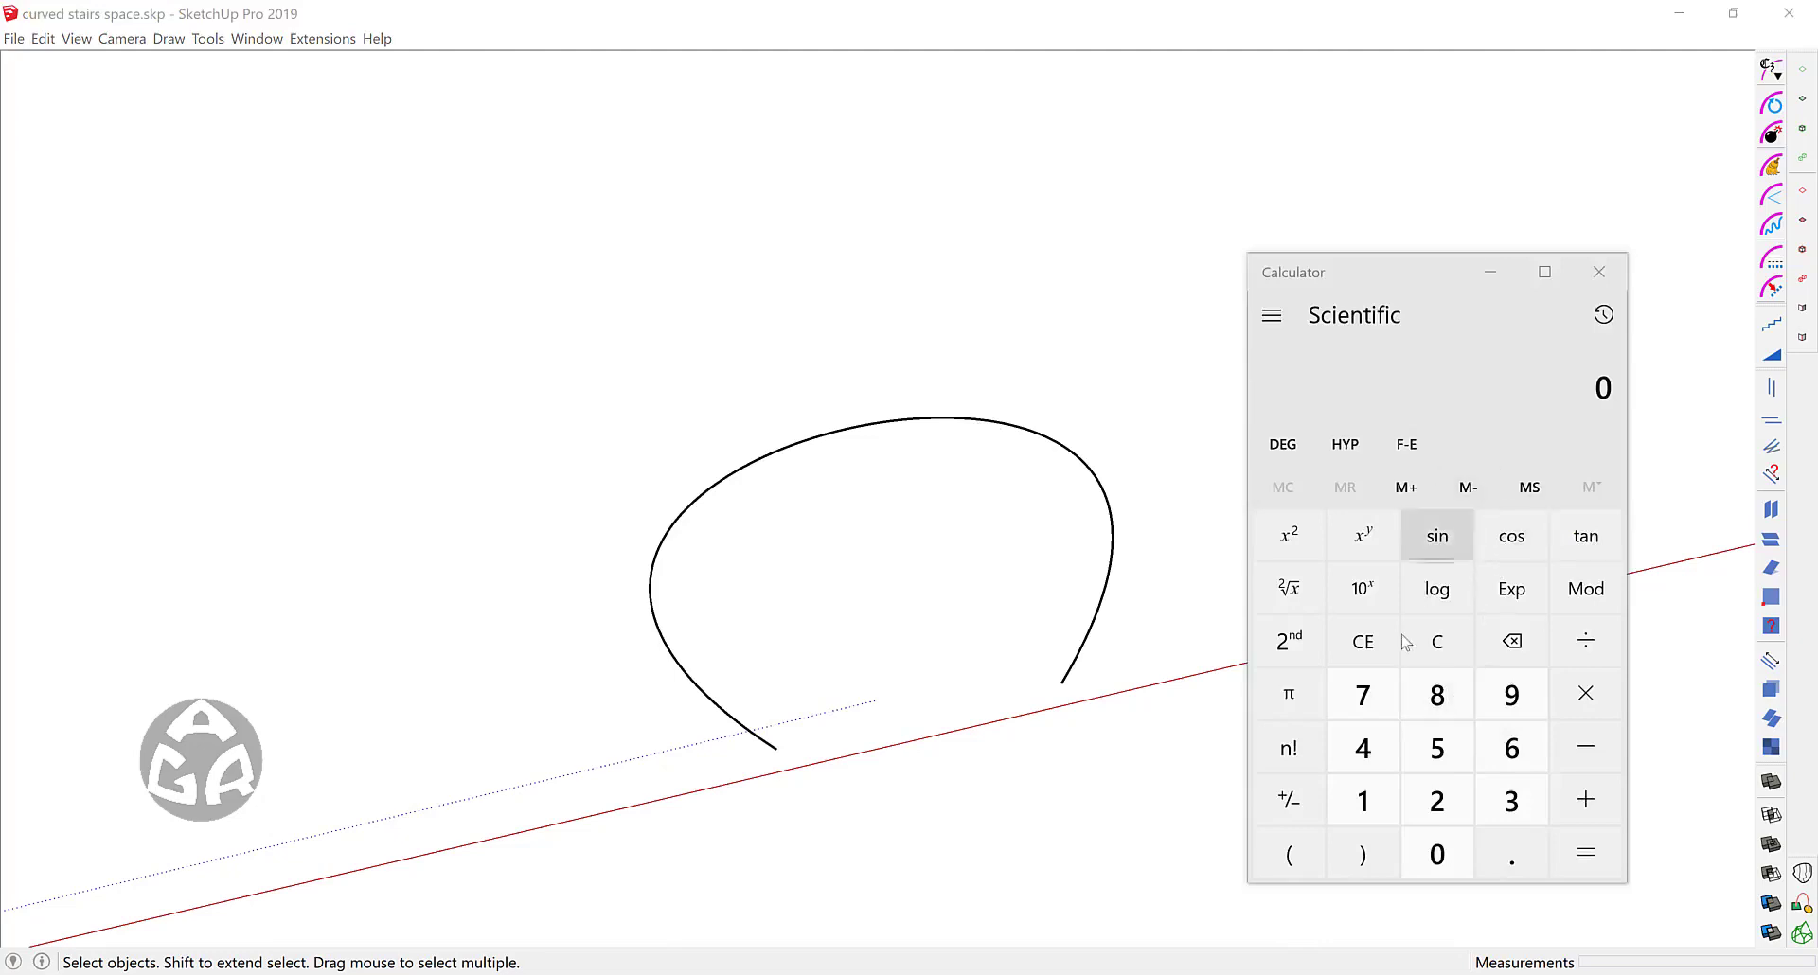
# Step: Switch to Calculator to divide 108 by 3, and close it again
pyautogui.click(1362, 801)
pyautogui.click(1436, 854)
pyautogui.click(1436, 695)
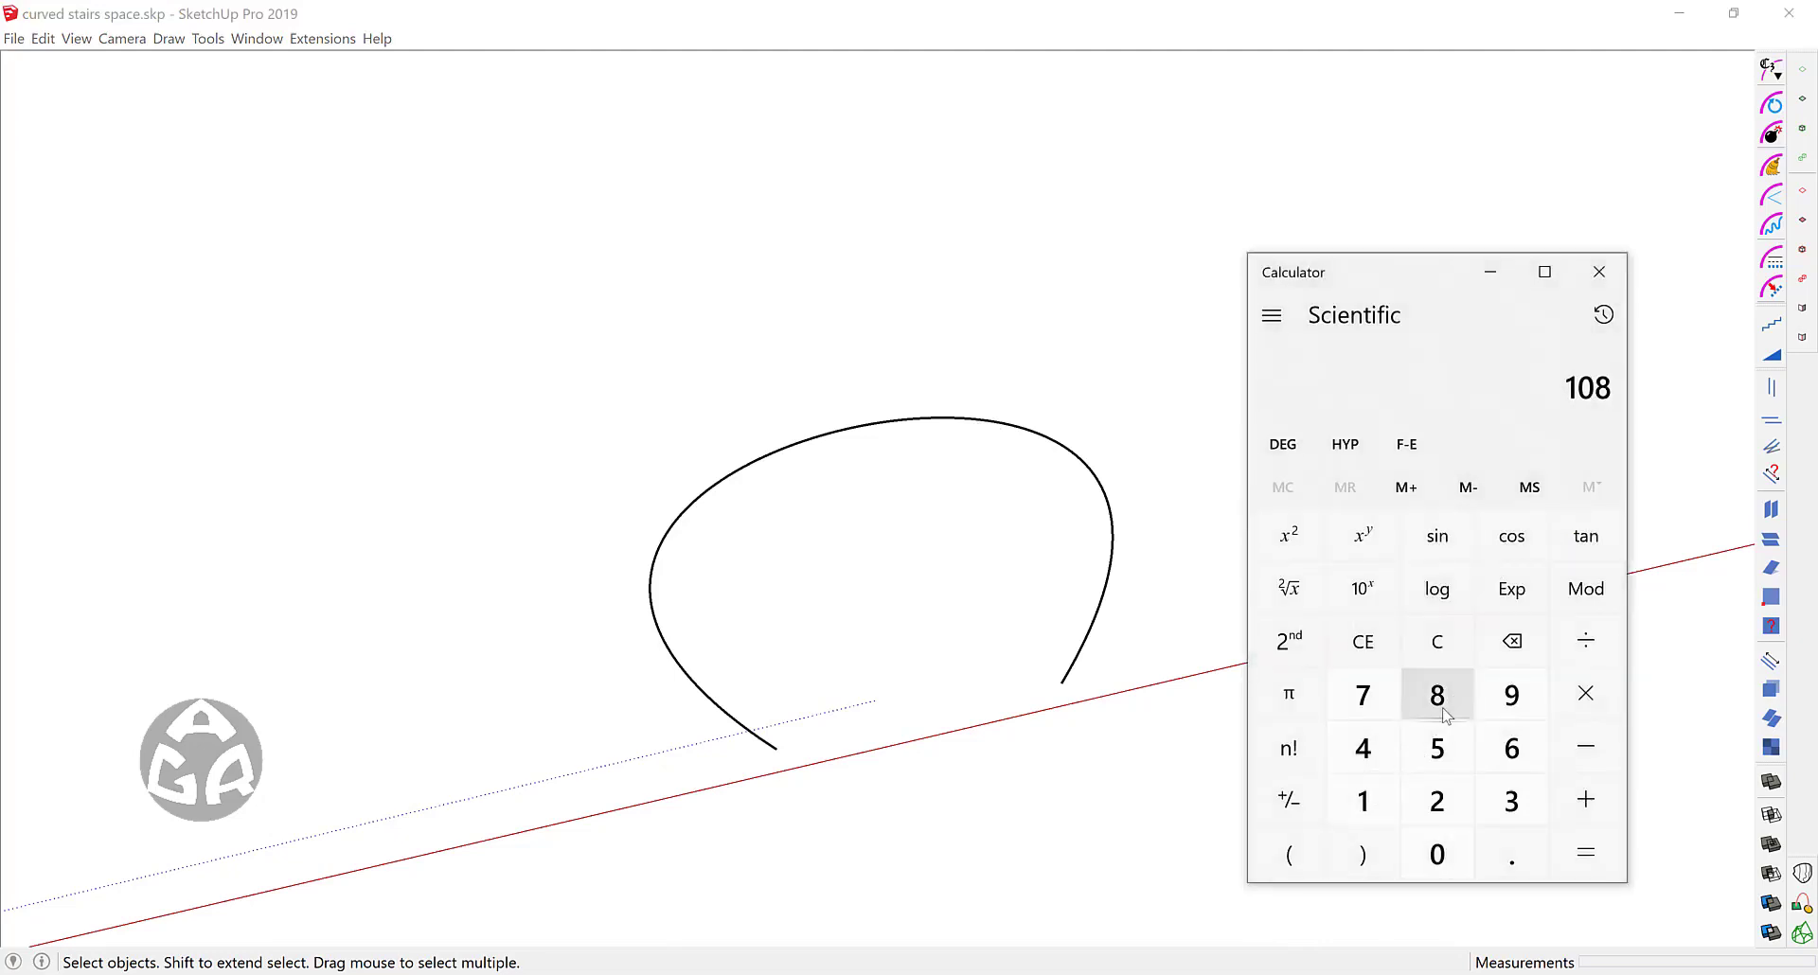
pyautogui.click(1584, 641)
pyautogui.click(1511, 800)
pyautogui.click(1587, 855)
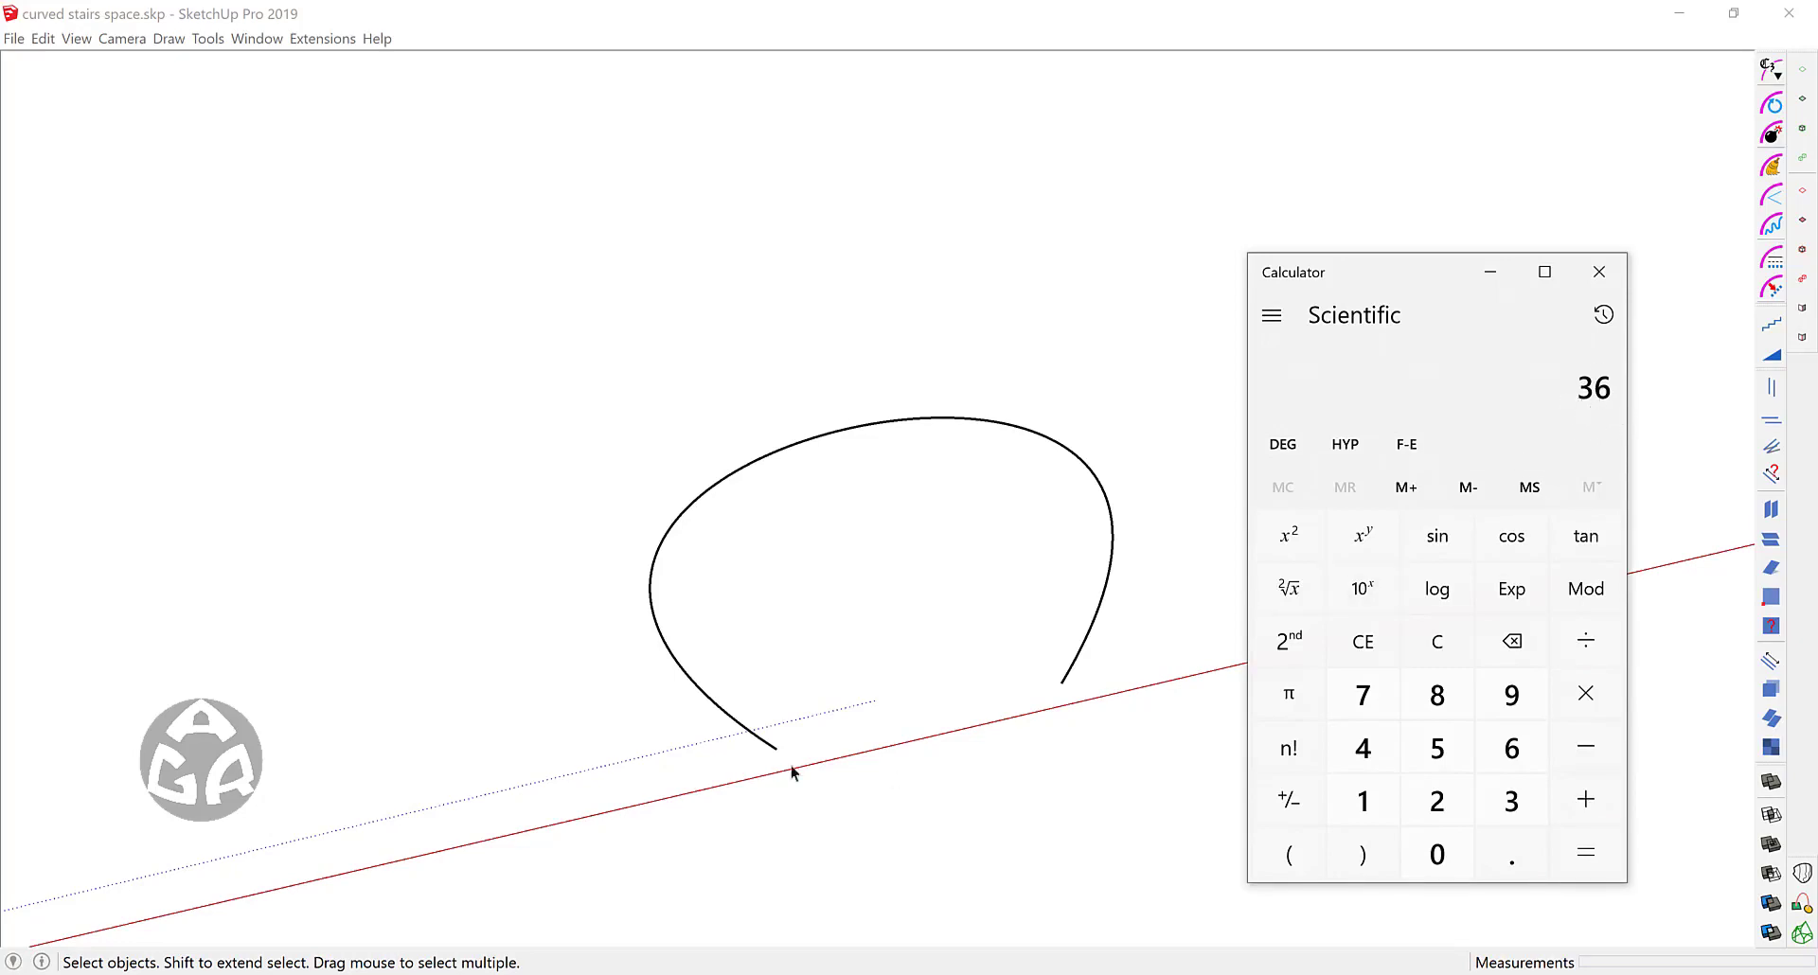
pyautogui.click(1617, 274)
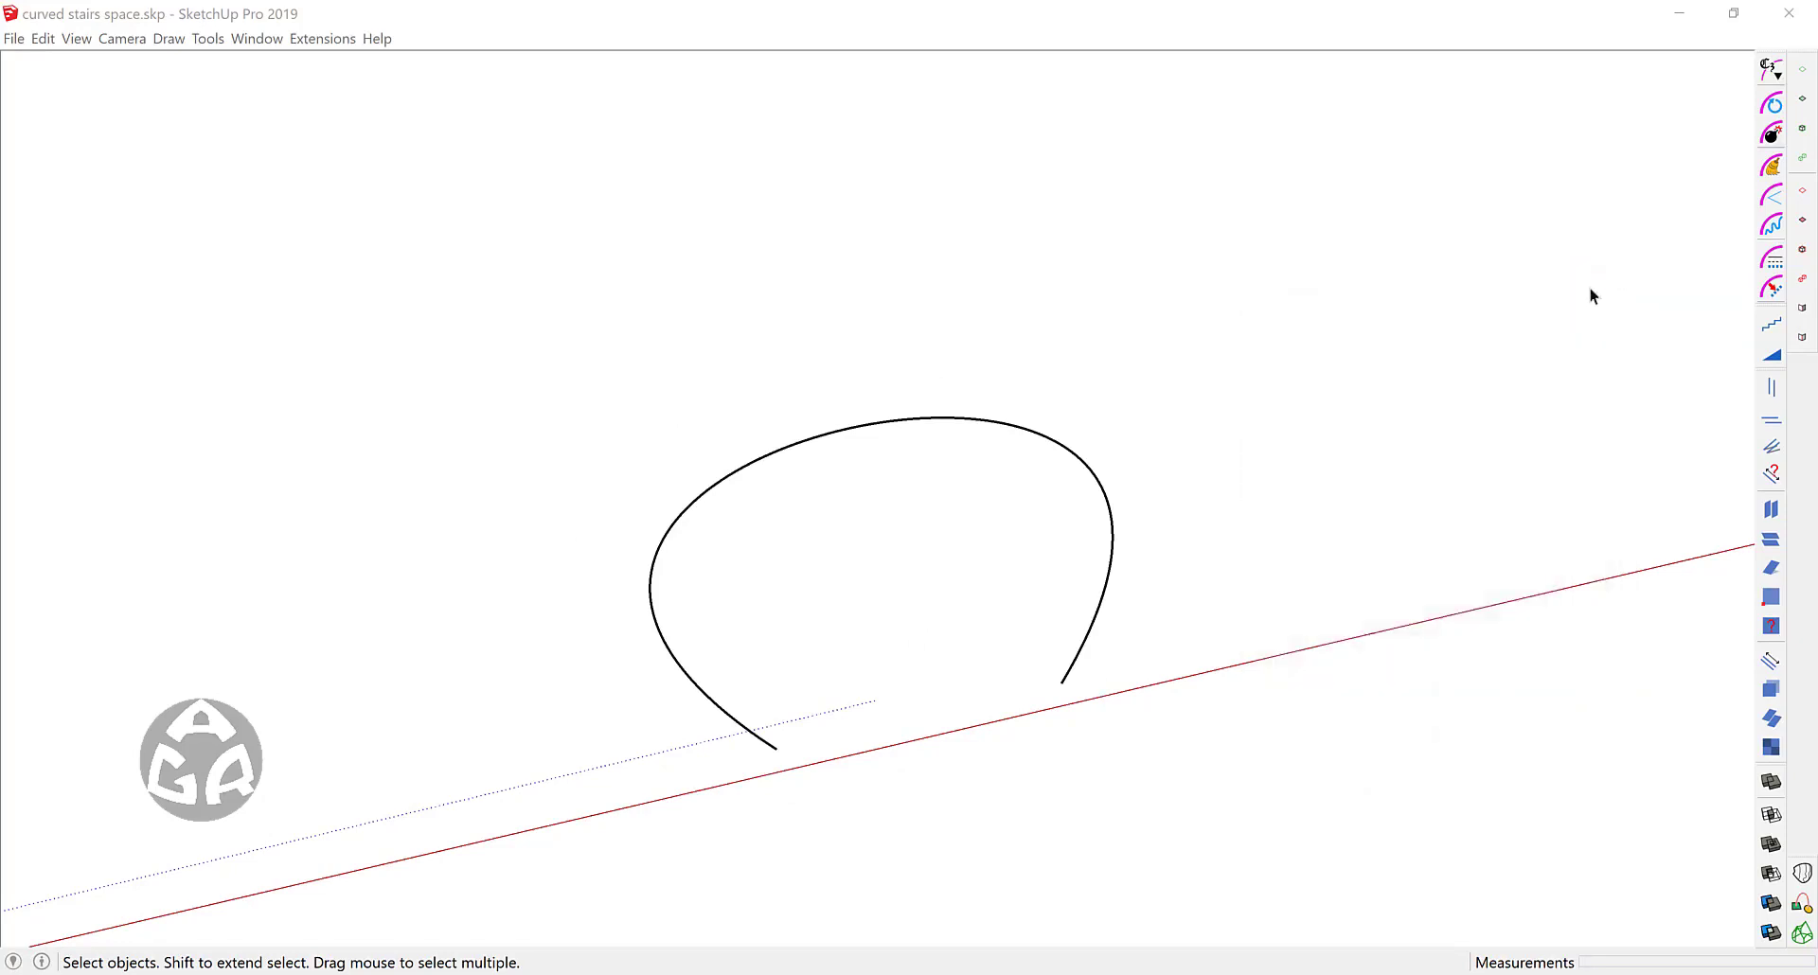
# Step: Make the Bezier curve a group
pyautogui.click(897, 422)
pyautogui.moveTo(1018, 512); pyautogui.dragTo(872, 539, button='middle')
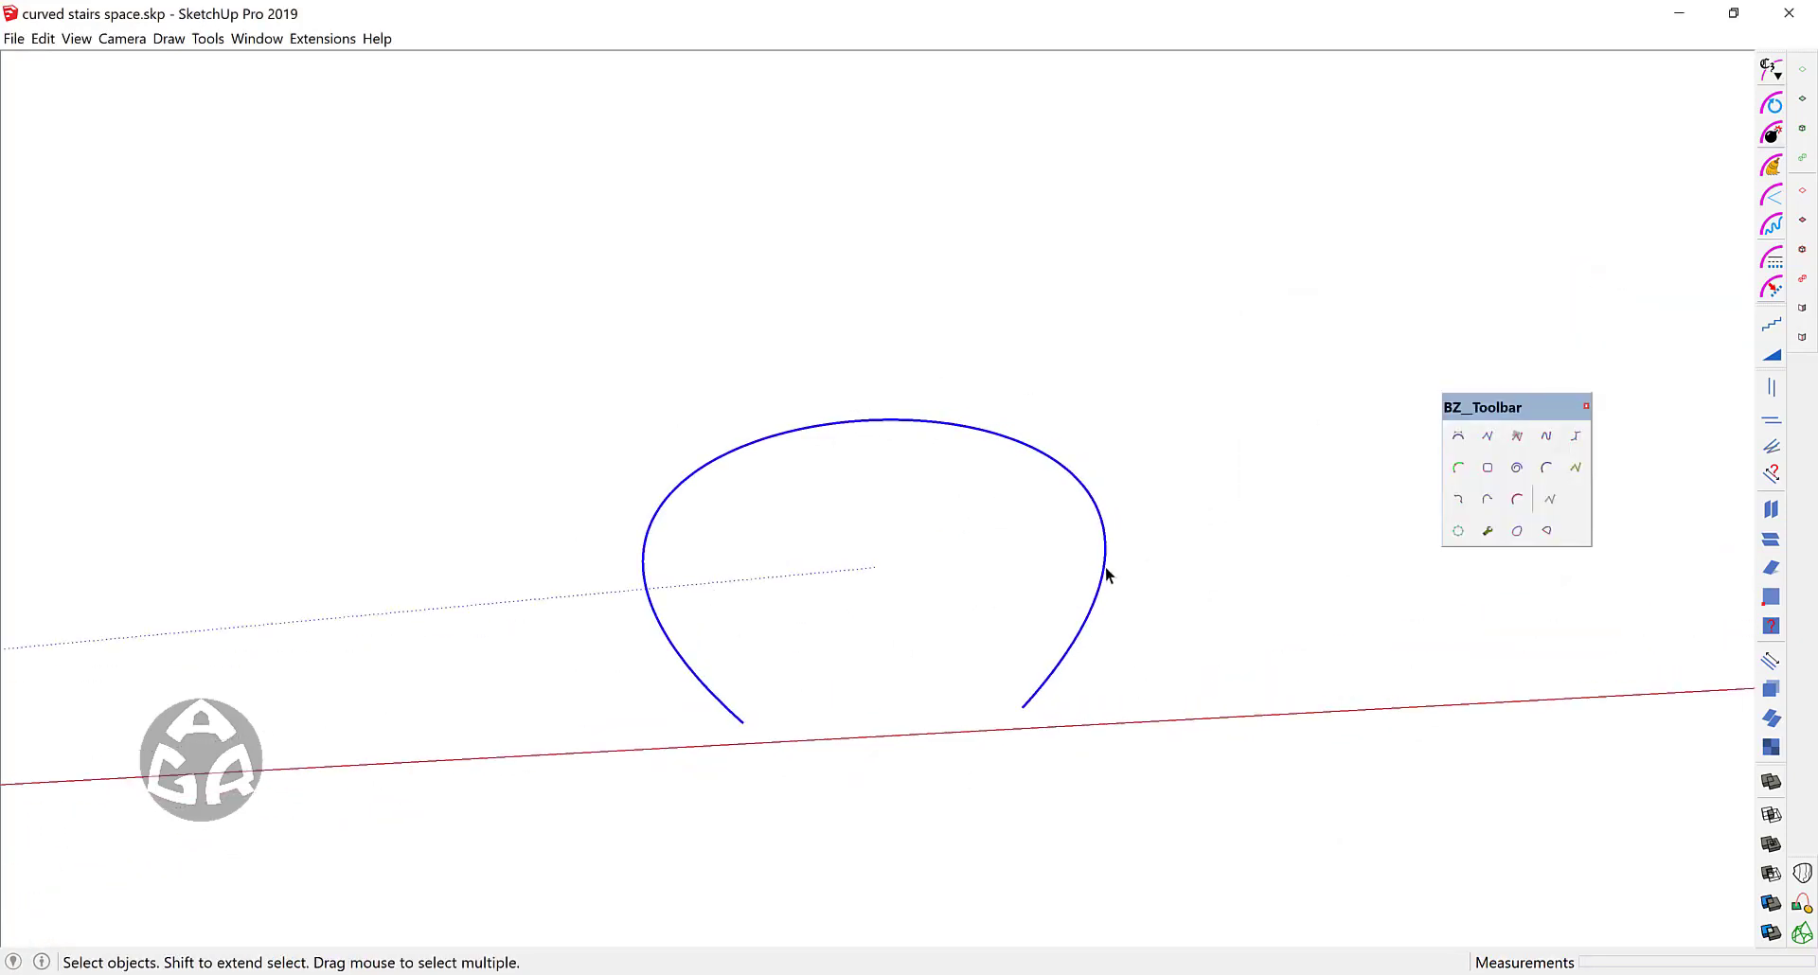
pyautogui.hotkey('ctrl', 'g')
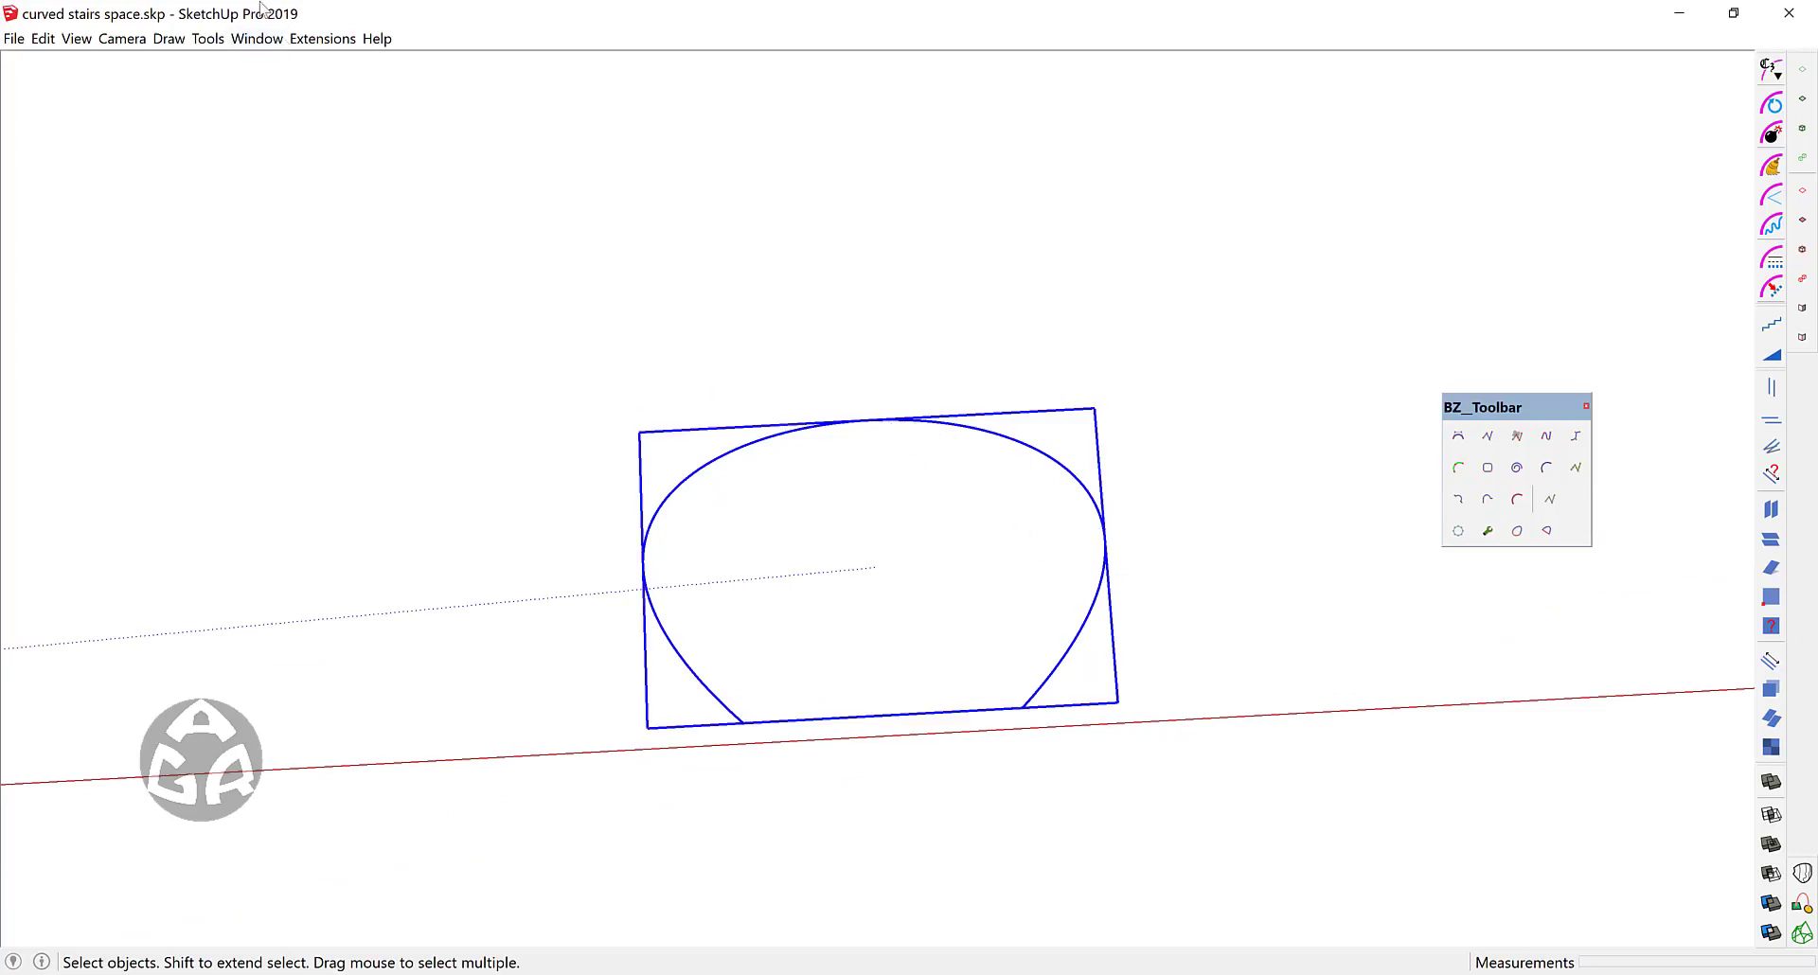
# Step: Look up the shortcut assigned to Edit/Make Group in the preferences, filtering the functions by "group"
pyautogui.click(268, 37)
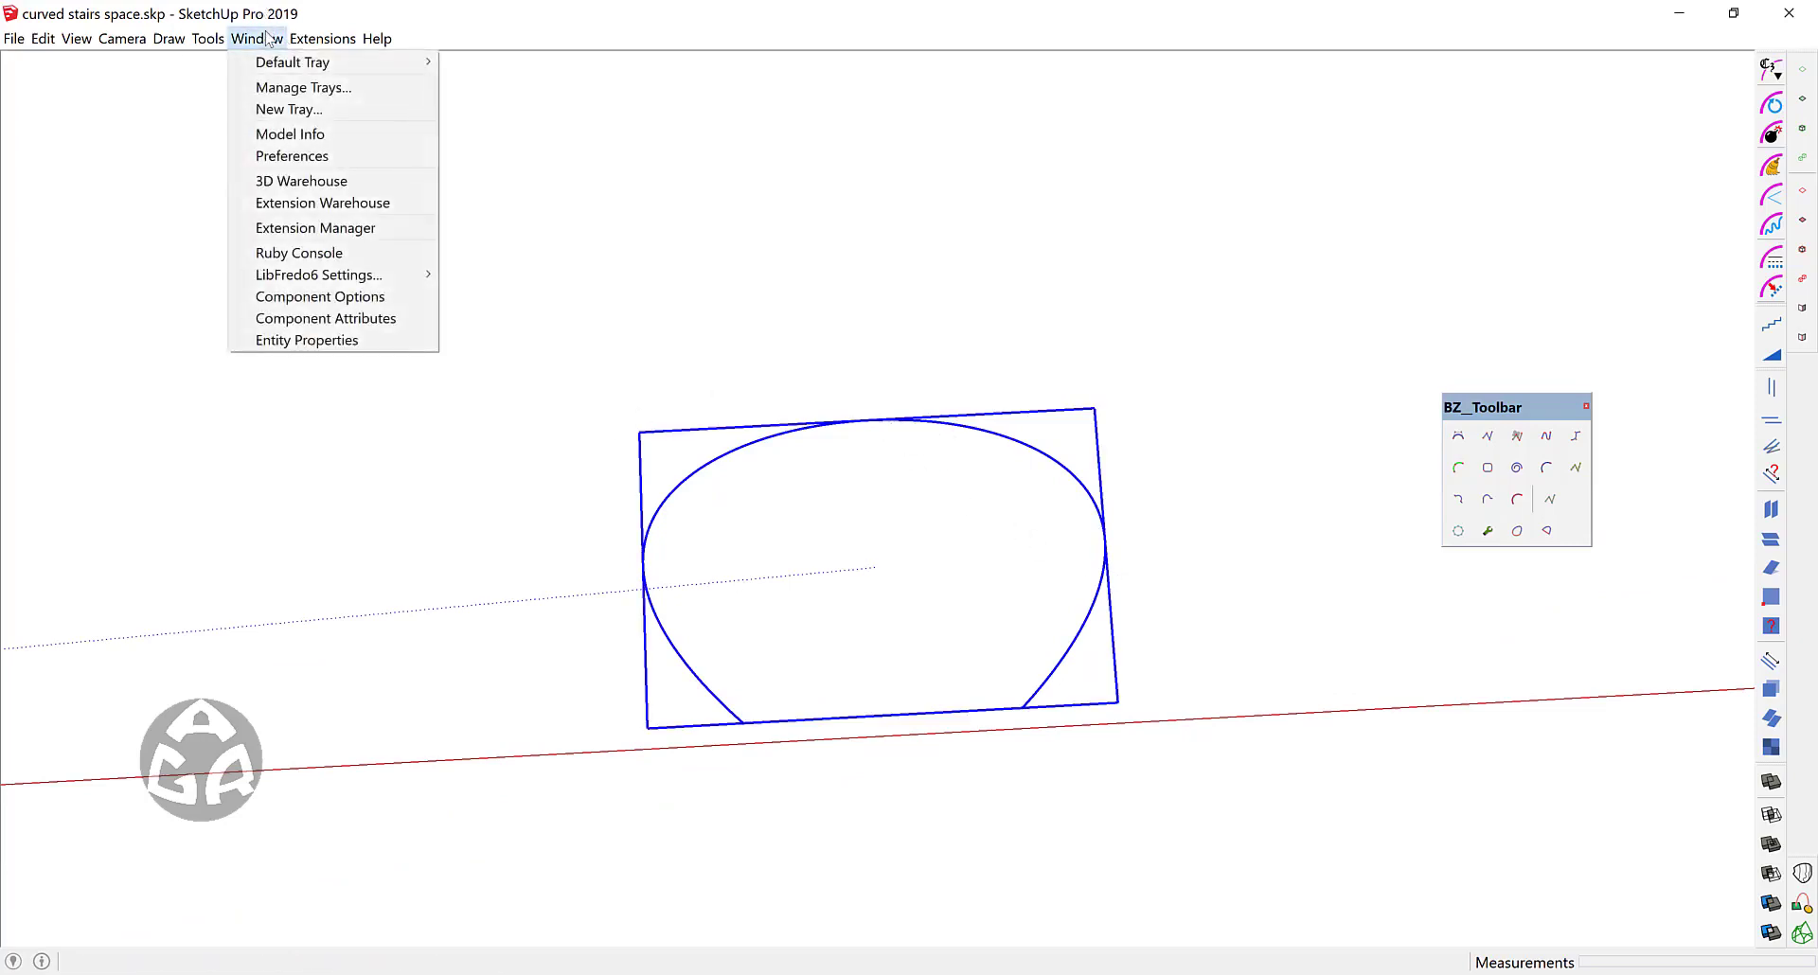
pyautogui.click(318, 159)
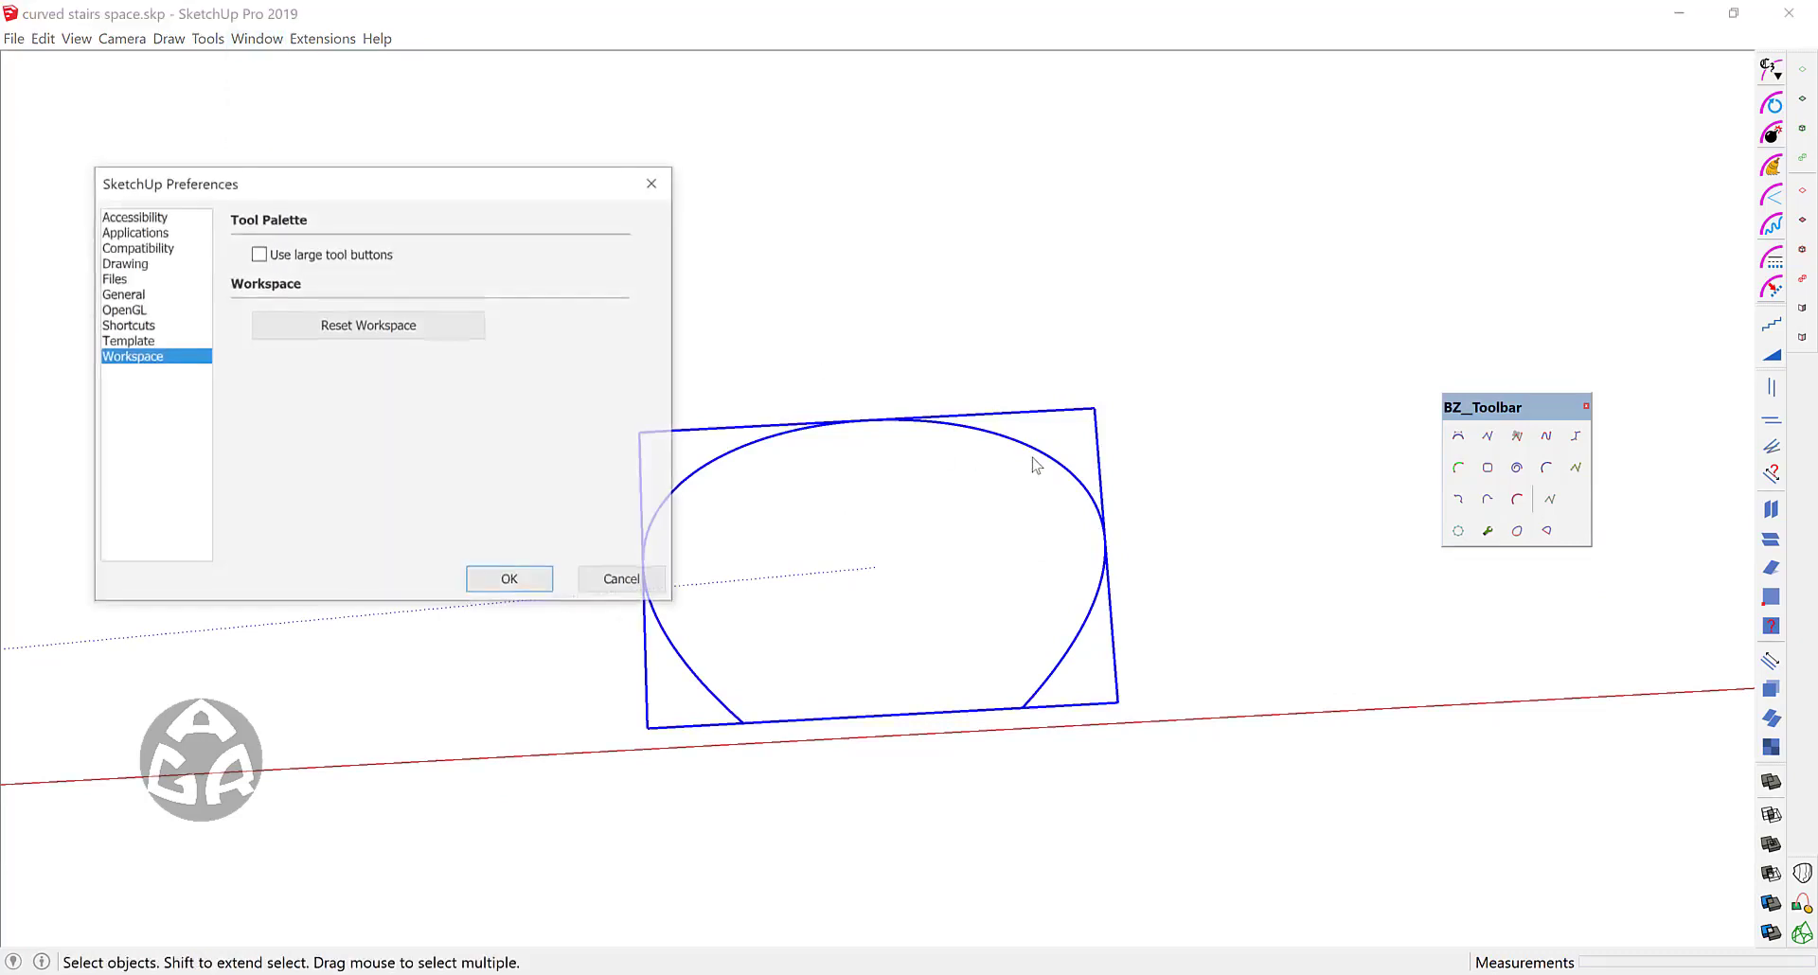
pyautogui.click(139, 326)
pyautogui.click(349, 231)
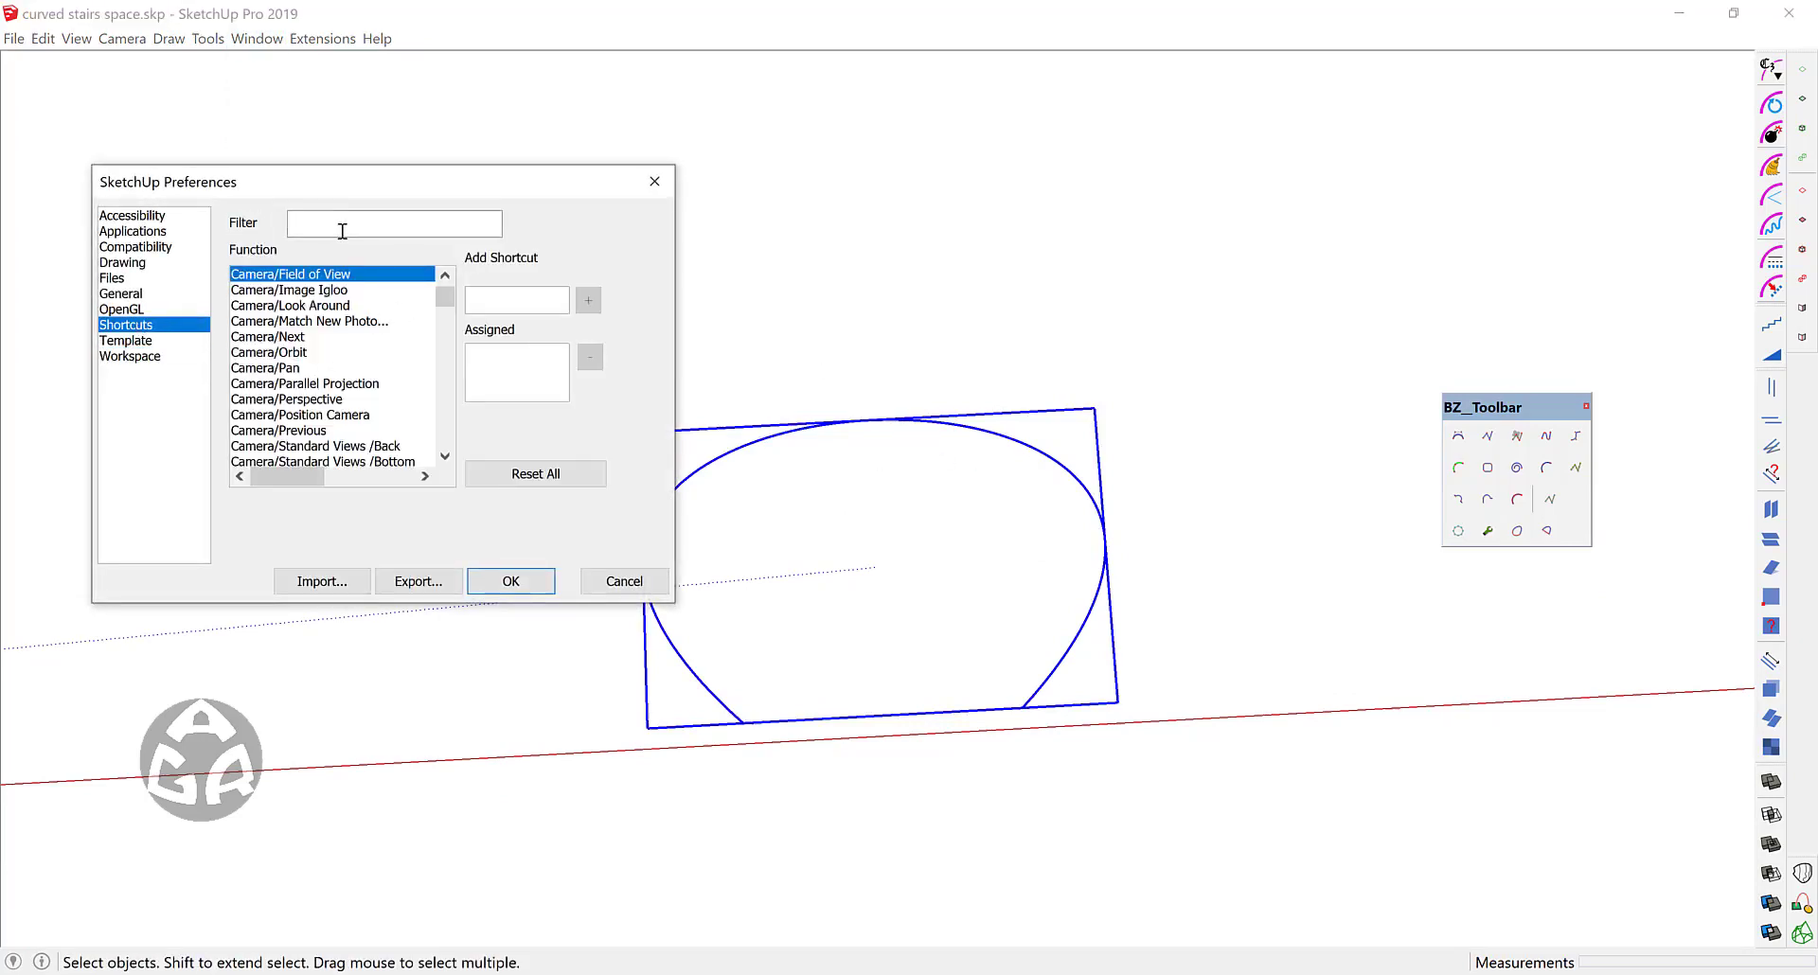
pyautogui.write('group')
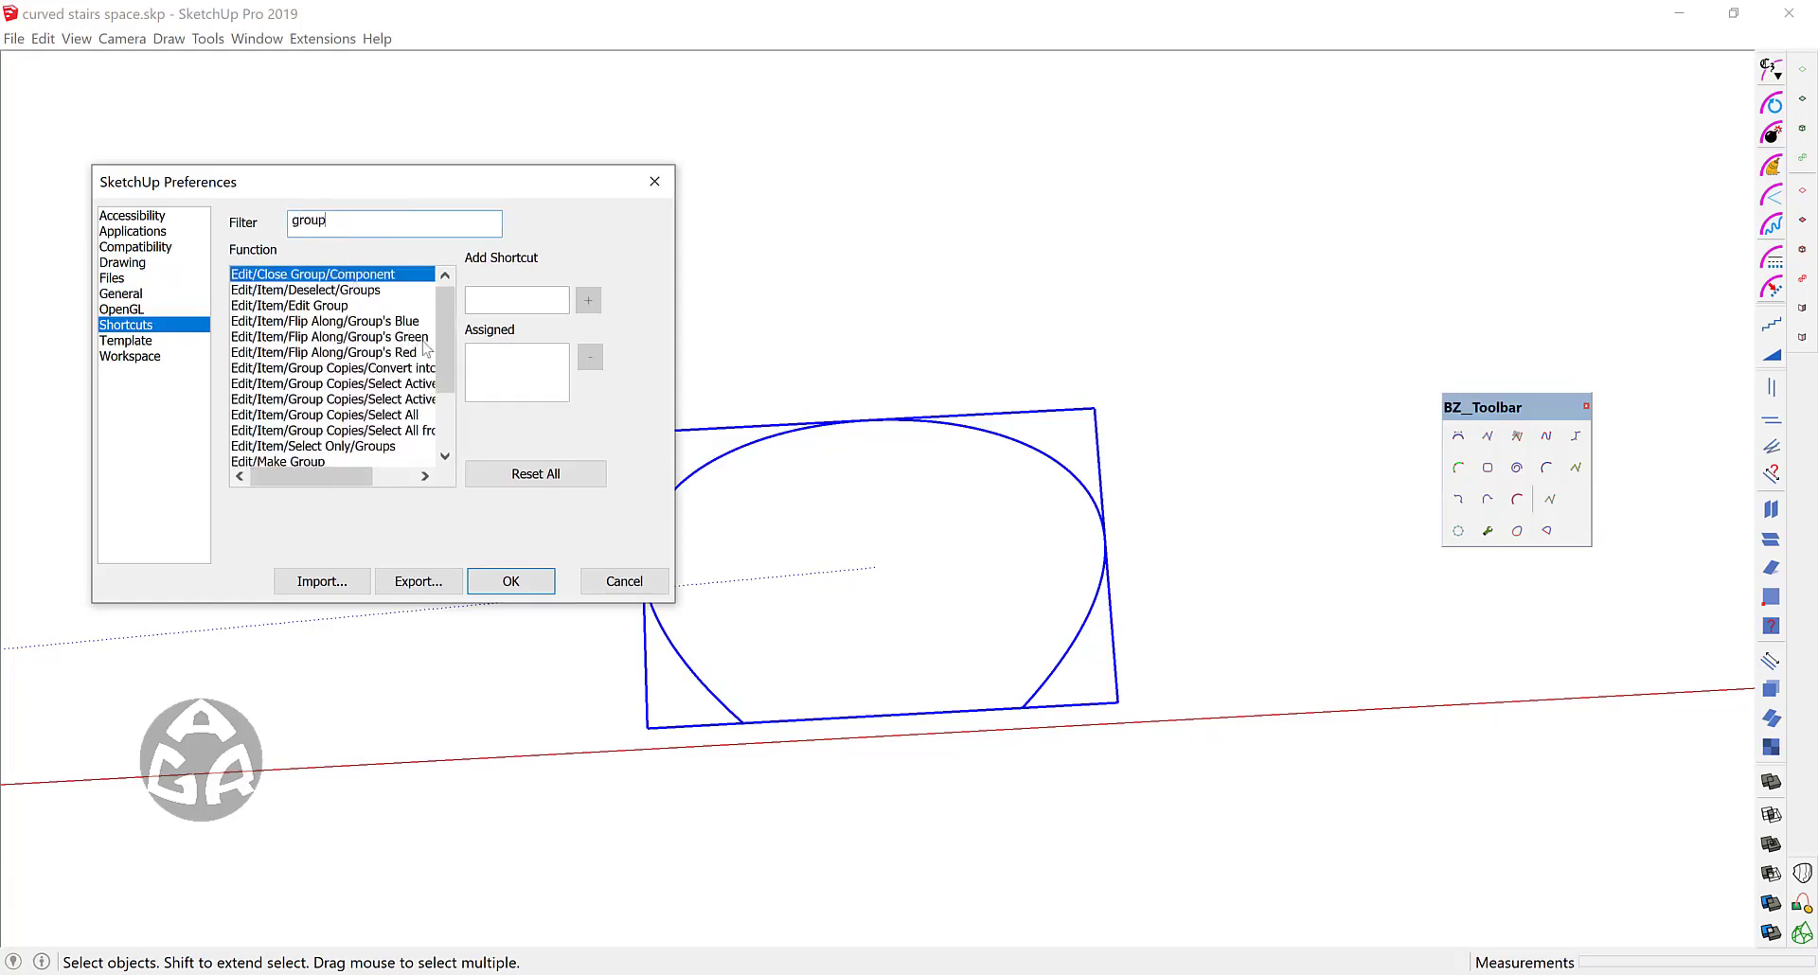
pyautogui.click(324, 462)
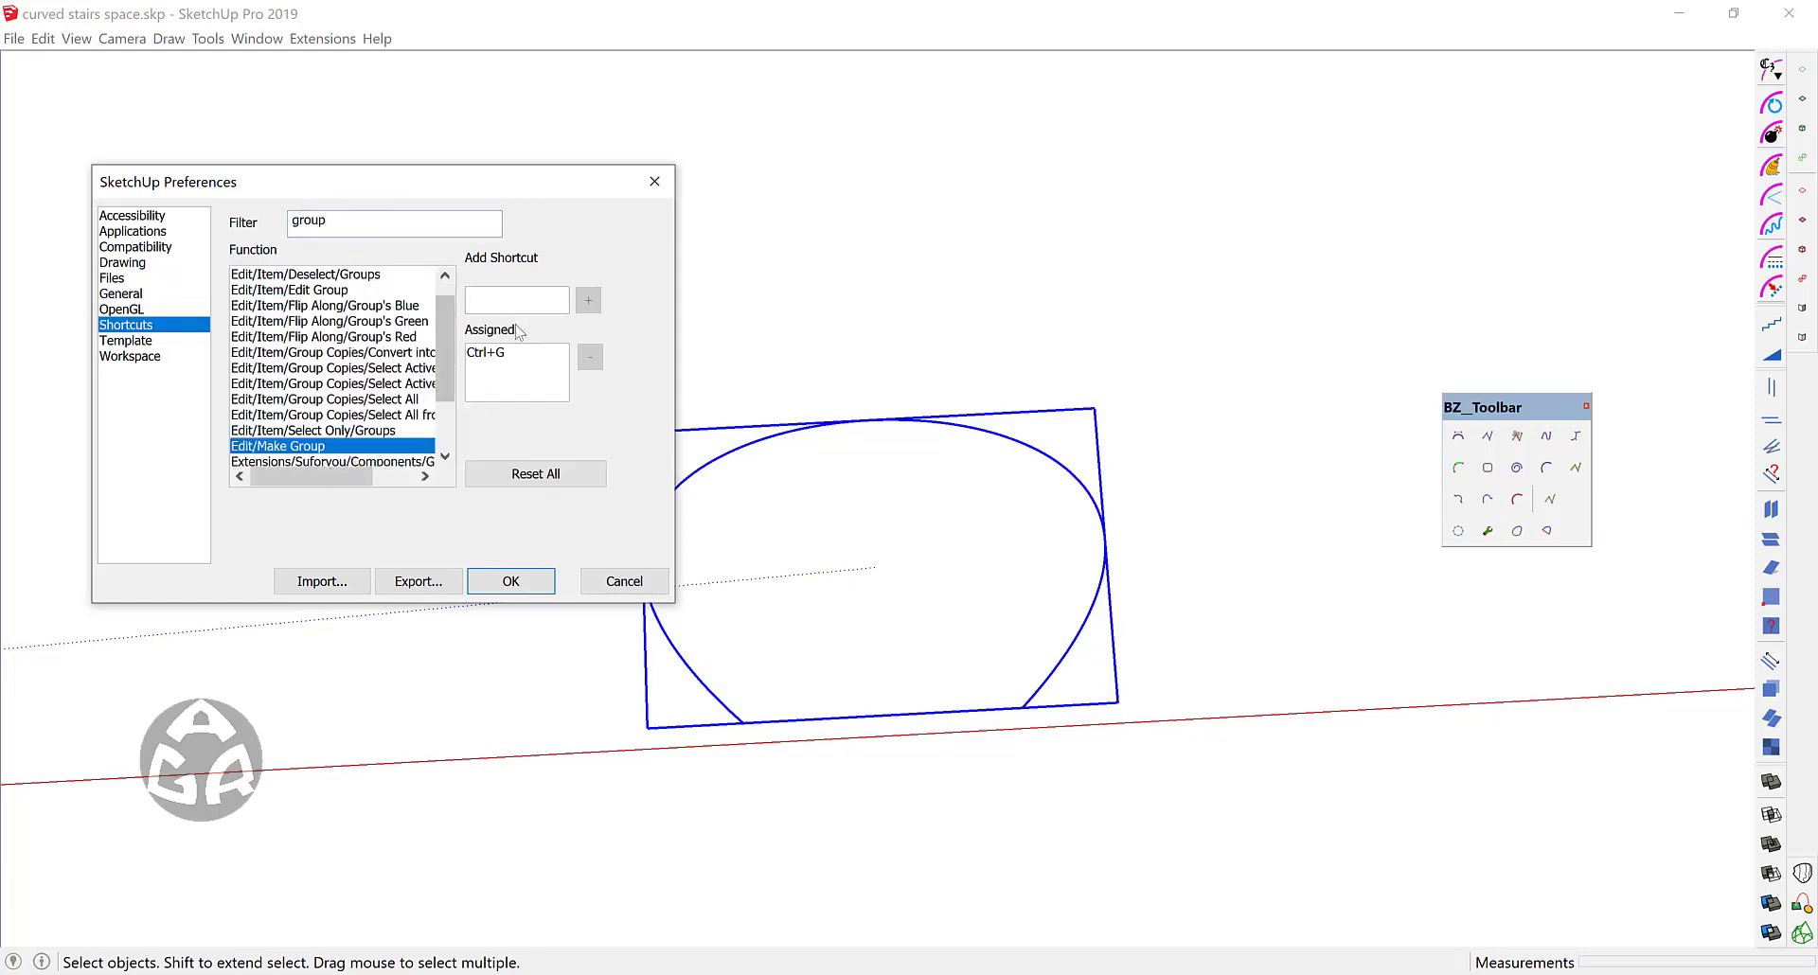
pyautogui.click(636, 581)
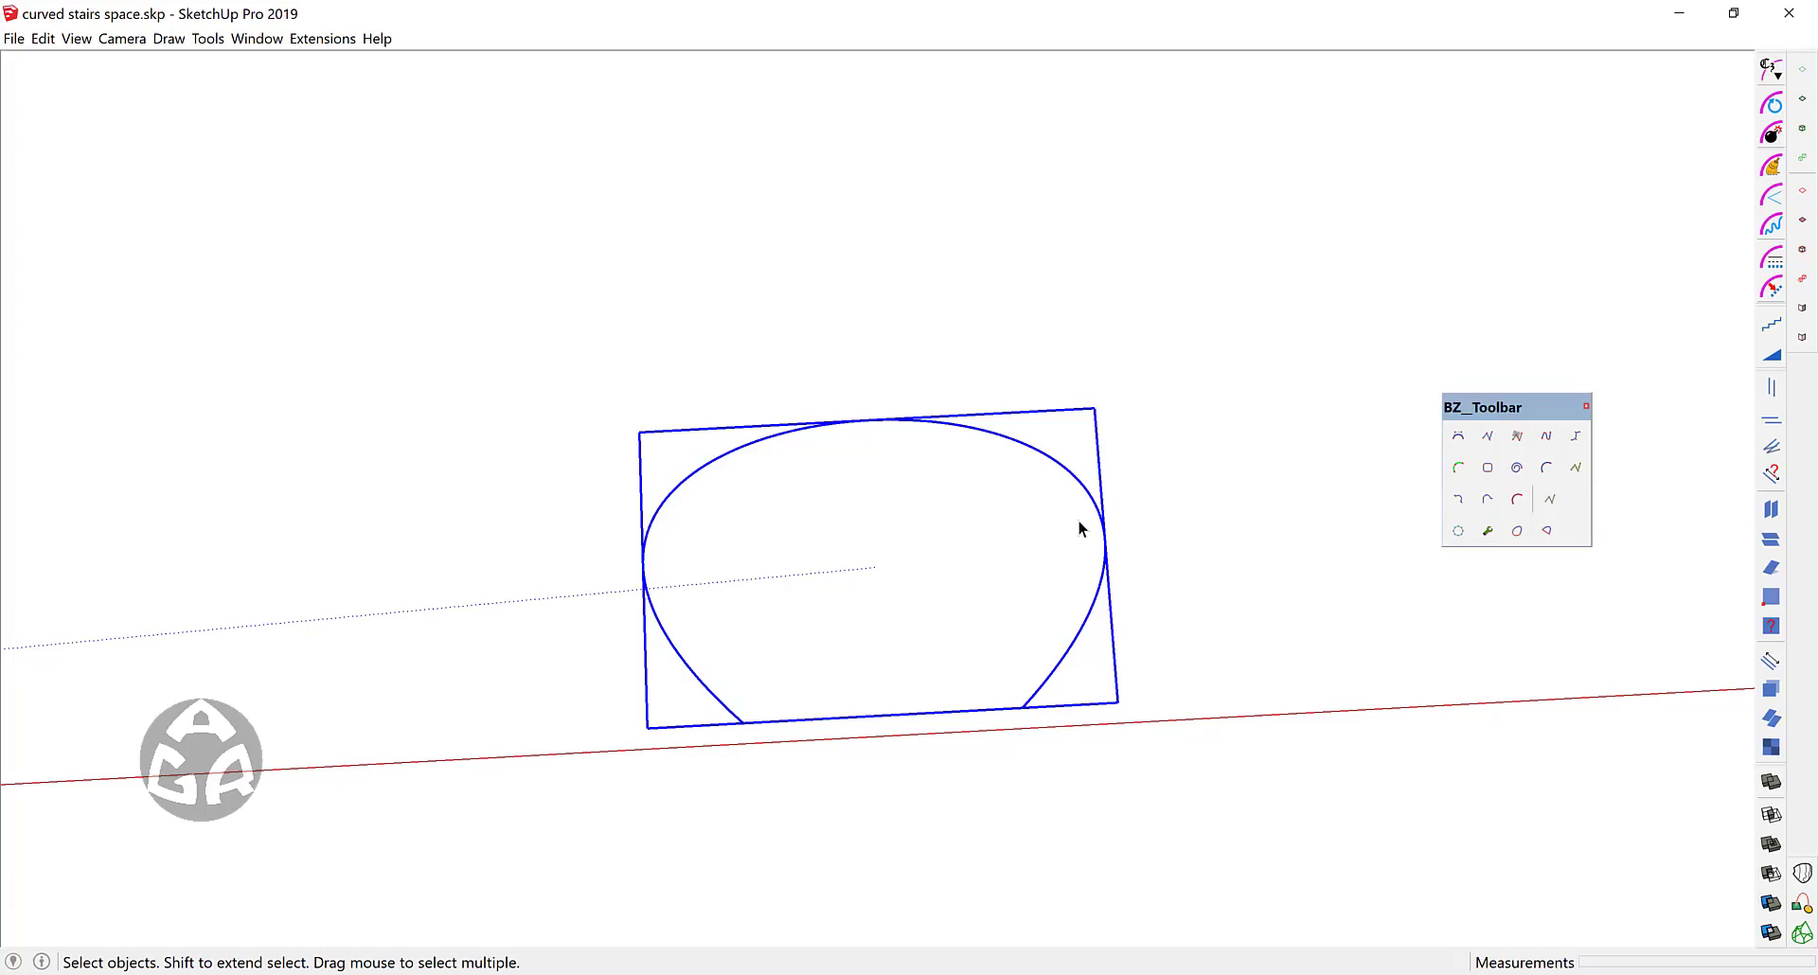
# Step: Paste a copy of the curve group in place over the original
pyautogui.click(84, 170)
pyautogui.click(44, 38)
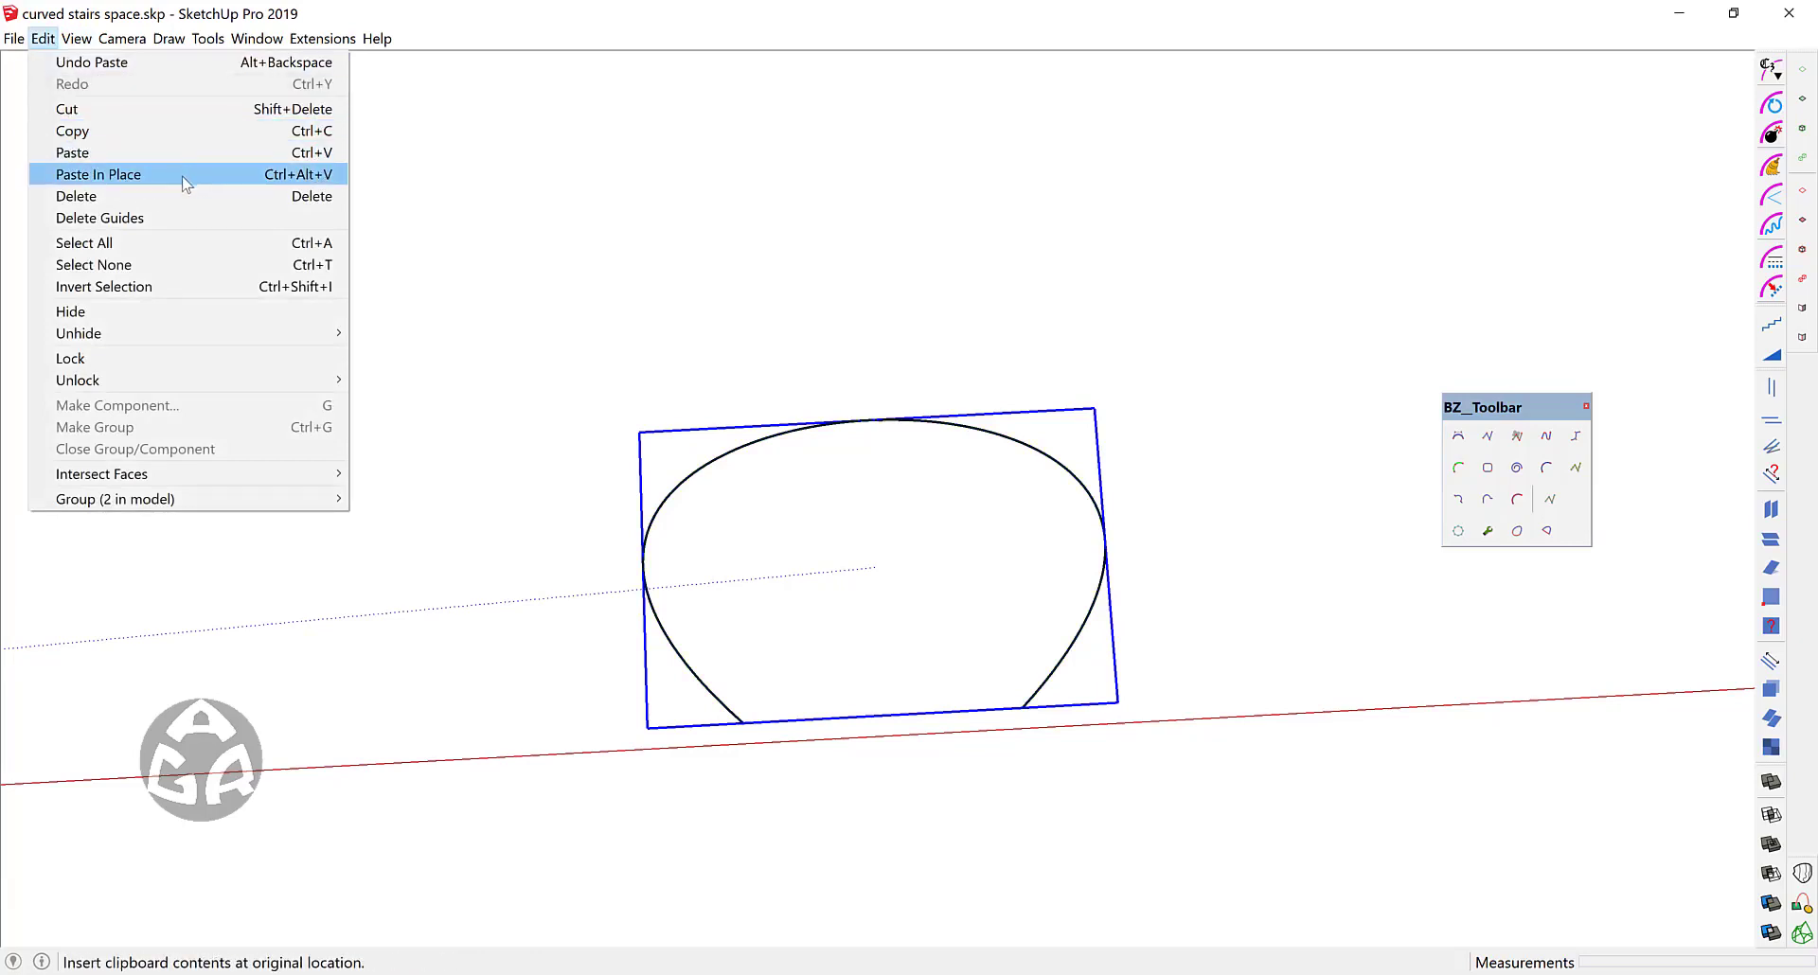
pyautogui.click(338, 178)
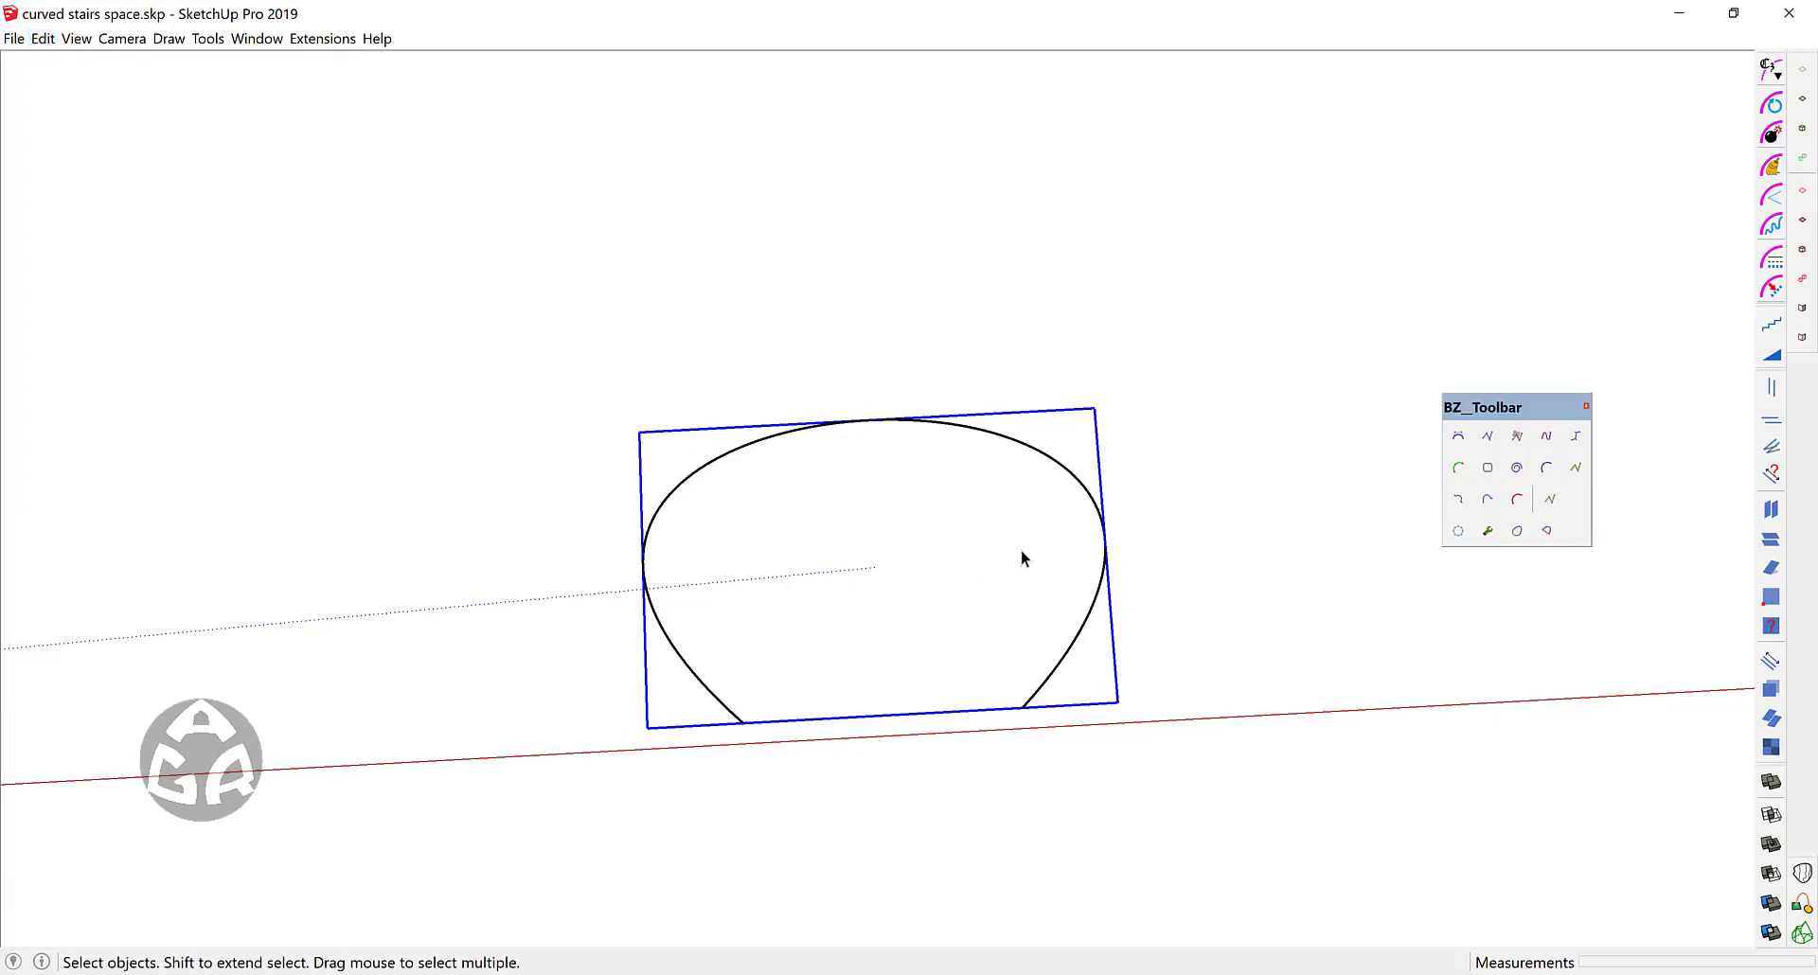
# Step: Scale the pasted curve copy uniformly by 0.70 about the midpoint of its open side
pyautogui.scroll(1, 898, 549)
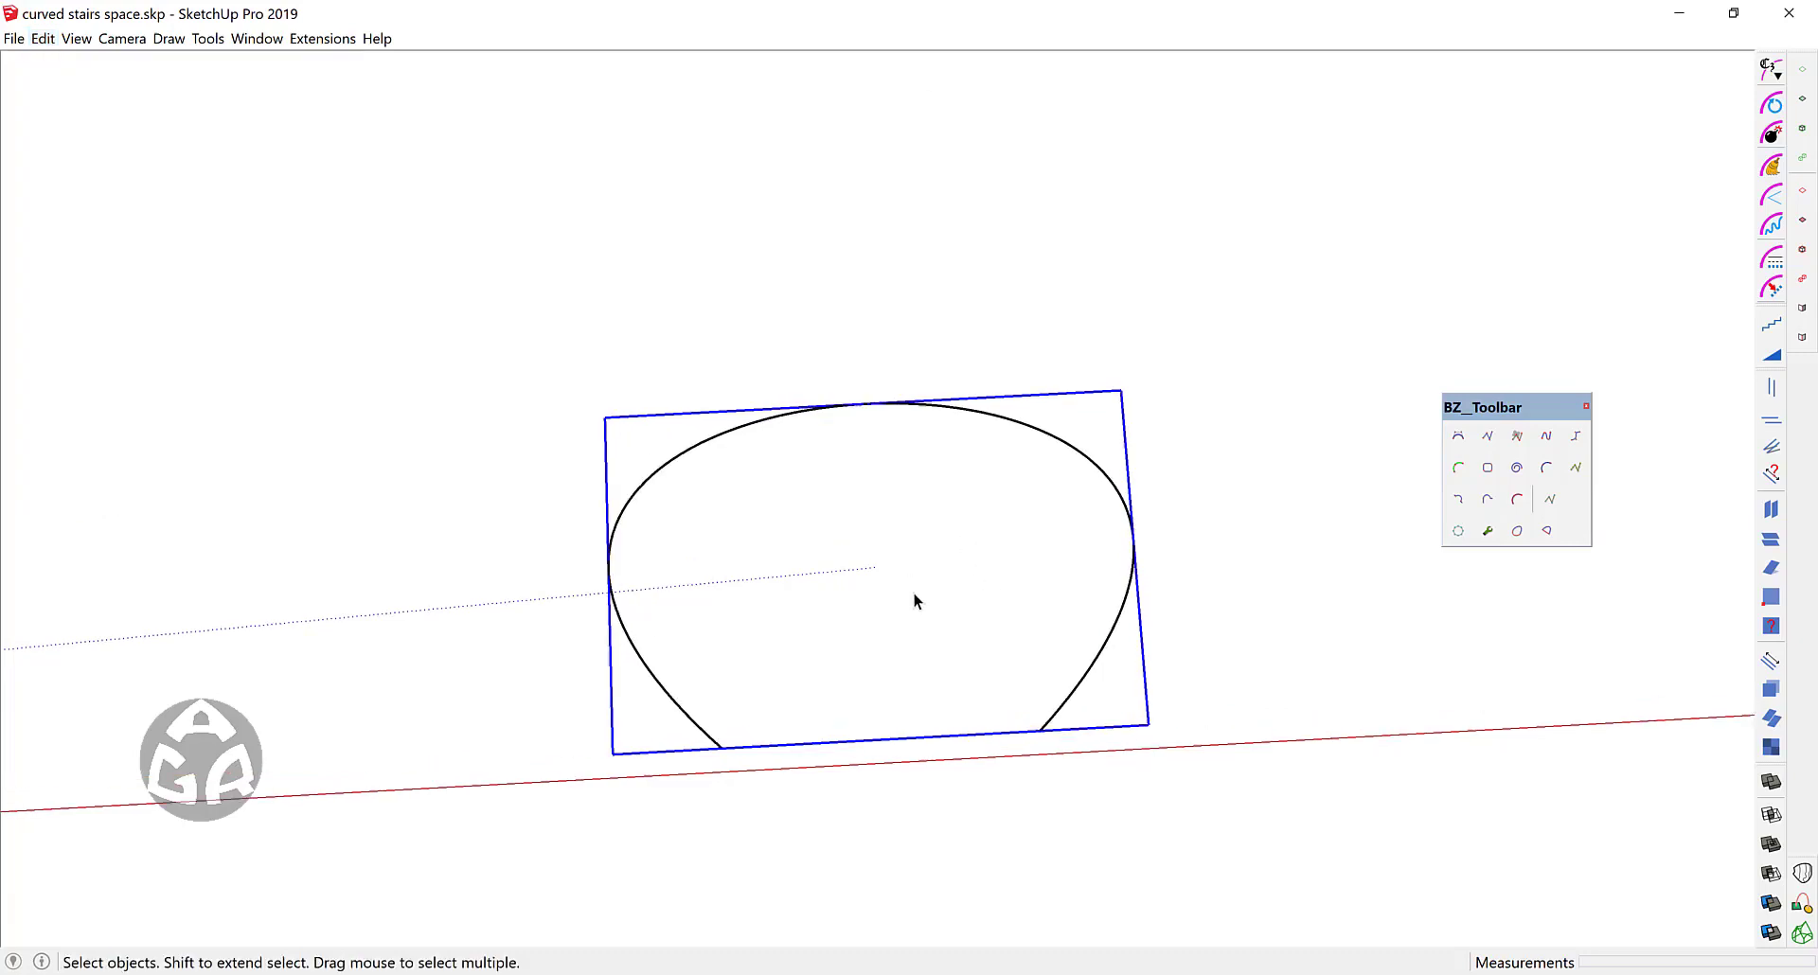
pyautogui.moveTo(912, 596); pyautogui.dragTo(917, 526, button='middle')
pyautogui.press('s')
pyautogui.scroll(1, 902, 513)
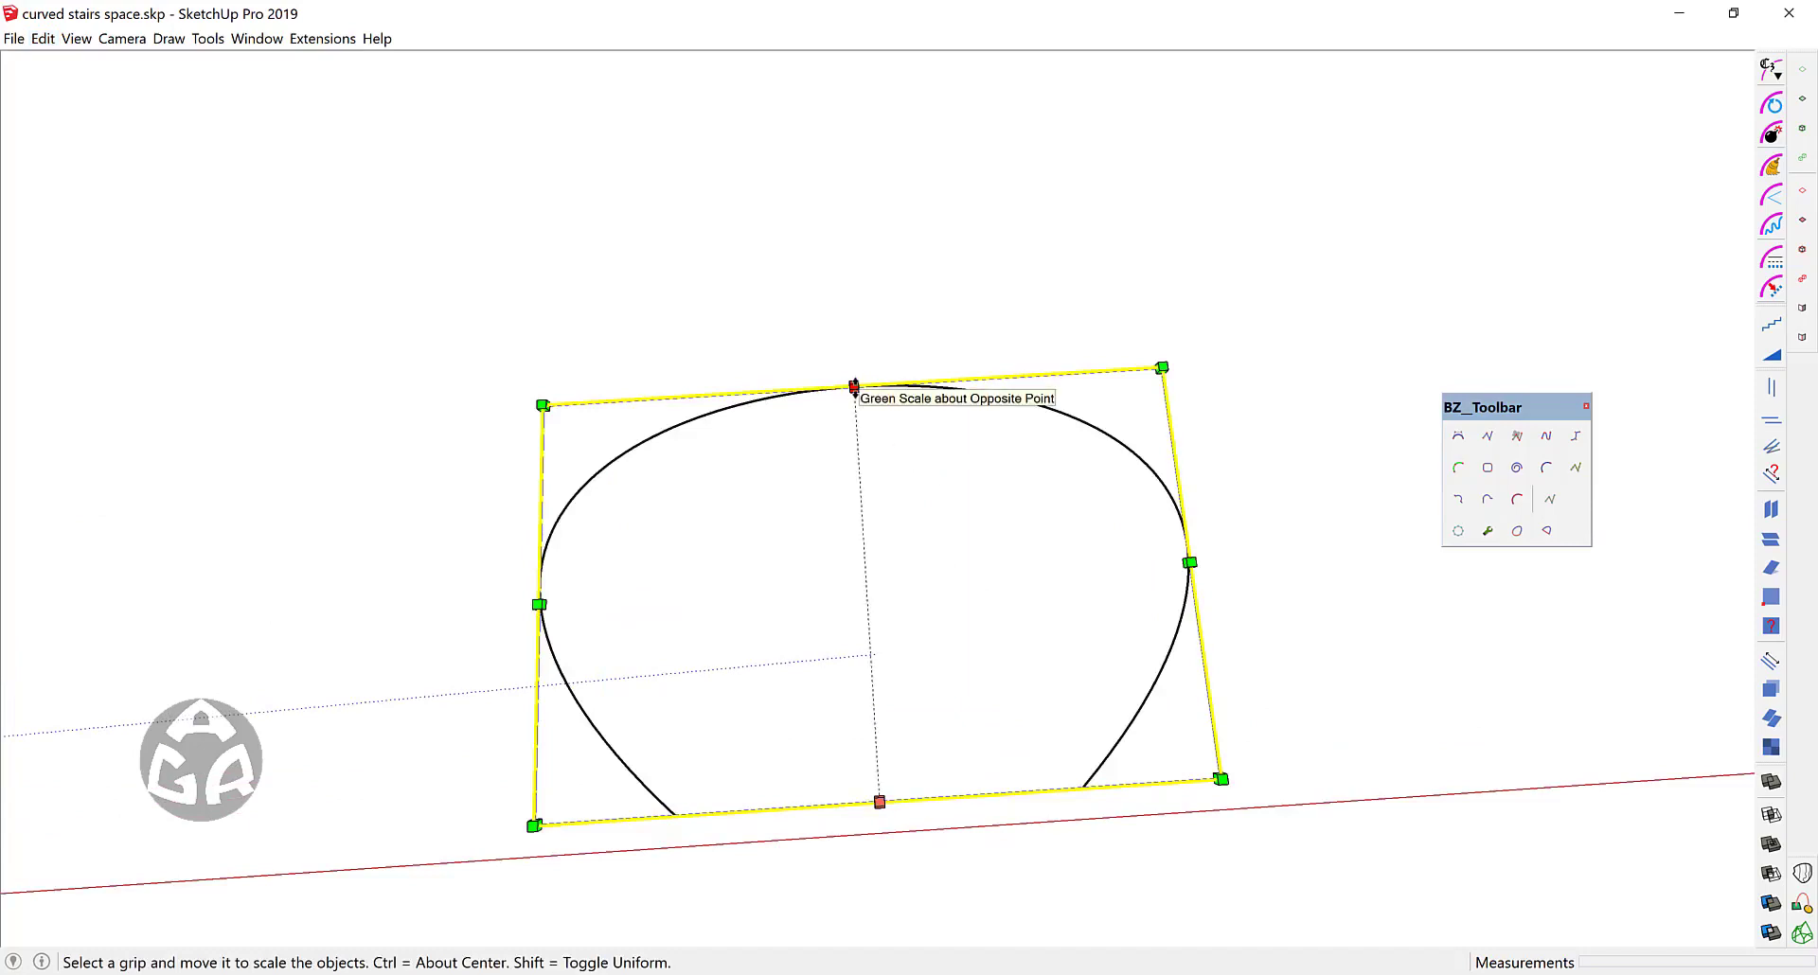
pyautogui.moveTo(854, 386); pyautogui.dragTo(861, 502)
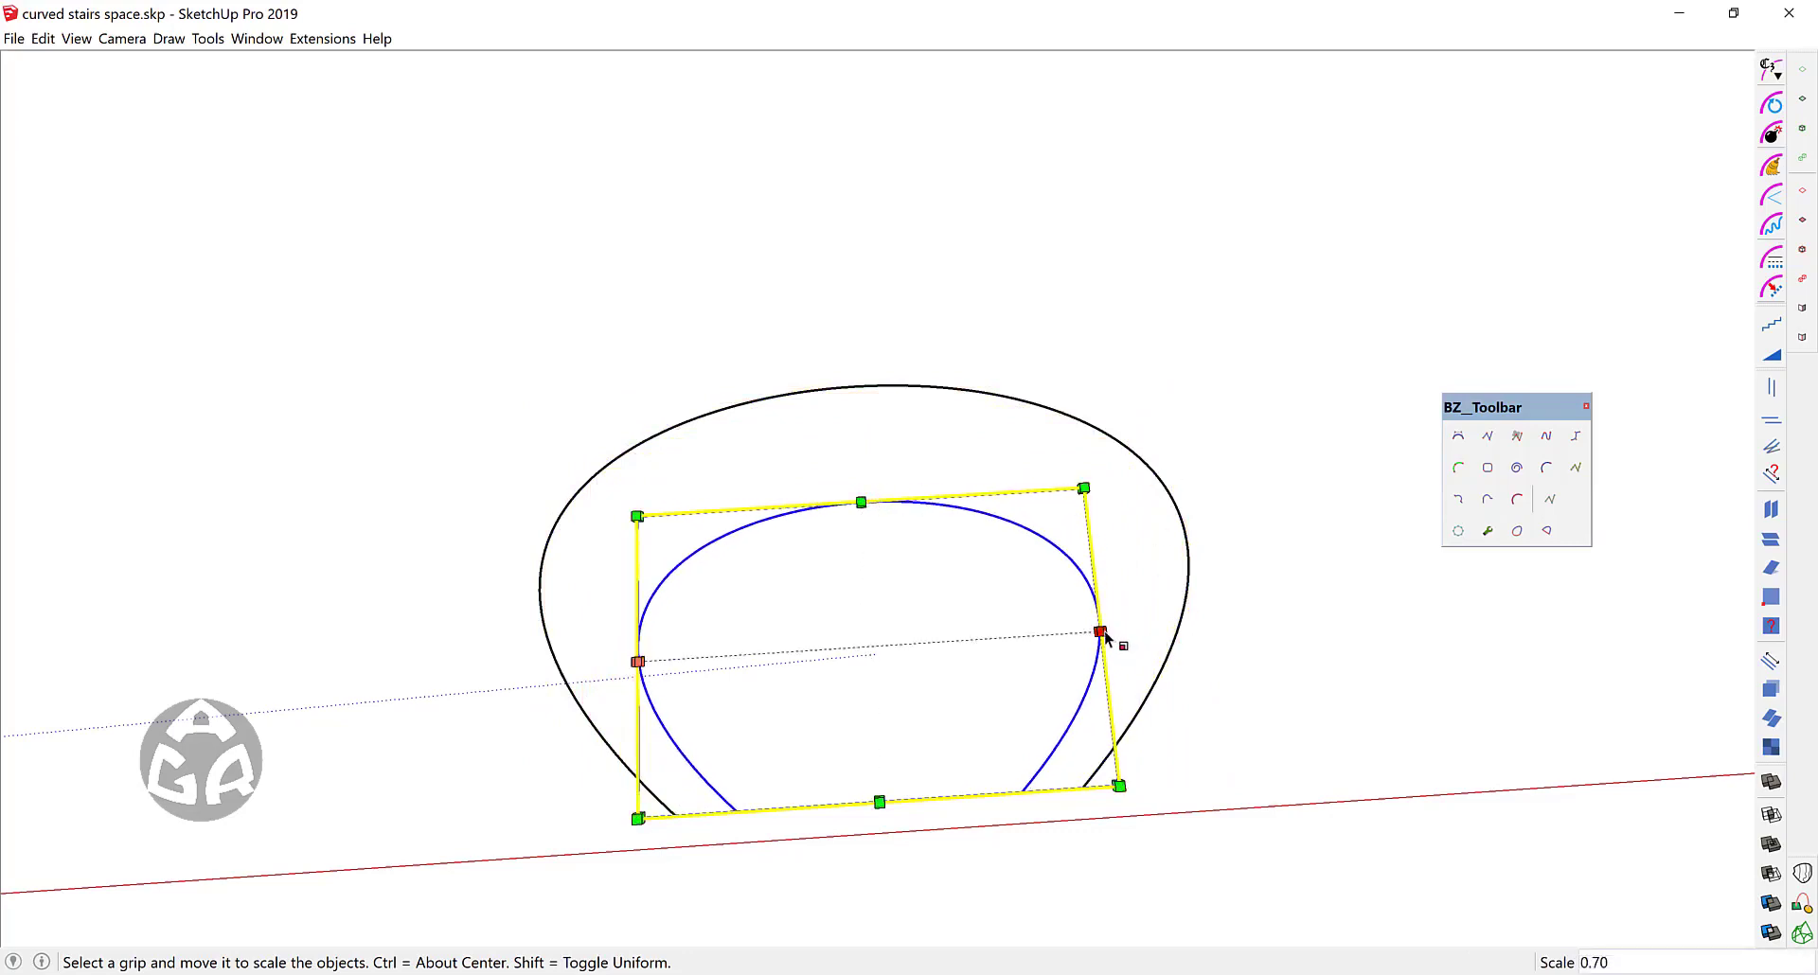
# Step: Scale the inner curve by 0.80 along the red axis about its center and by 0.9 along the green axis from its open side
pyautogui.keyDown('ctrl'); pyautogui.moveTo(1102, 633); pyautogui.dragTo(1055, 634); pyautogui.keyUp('ctrl')
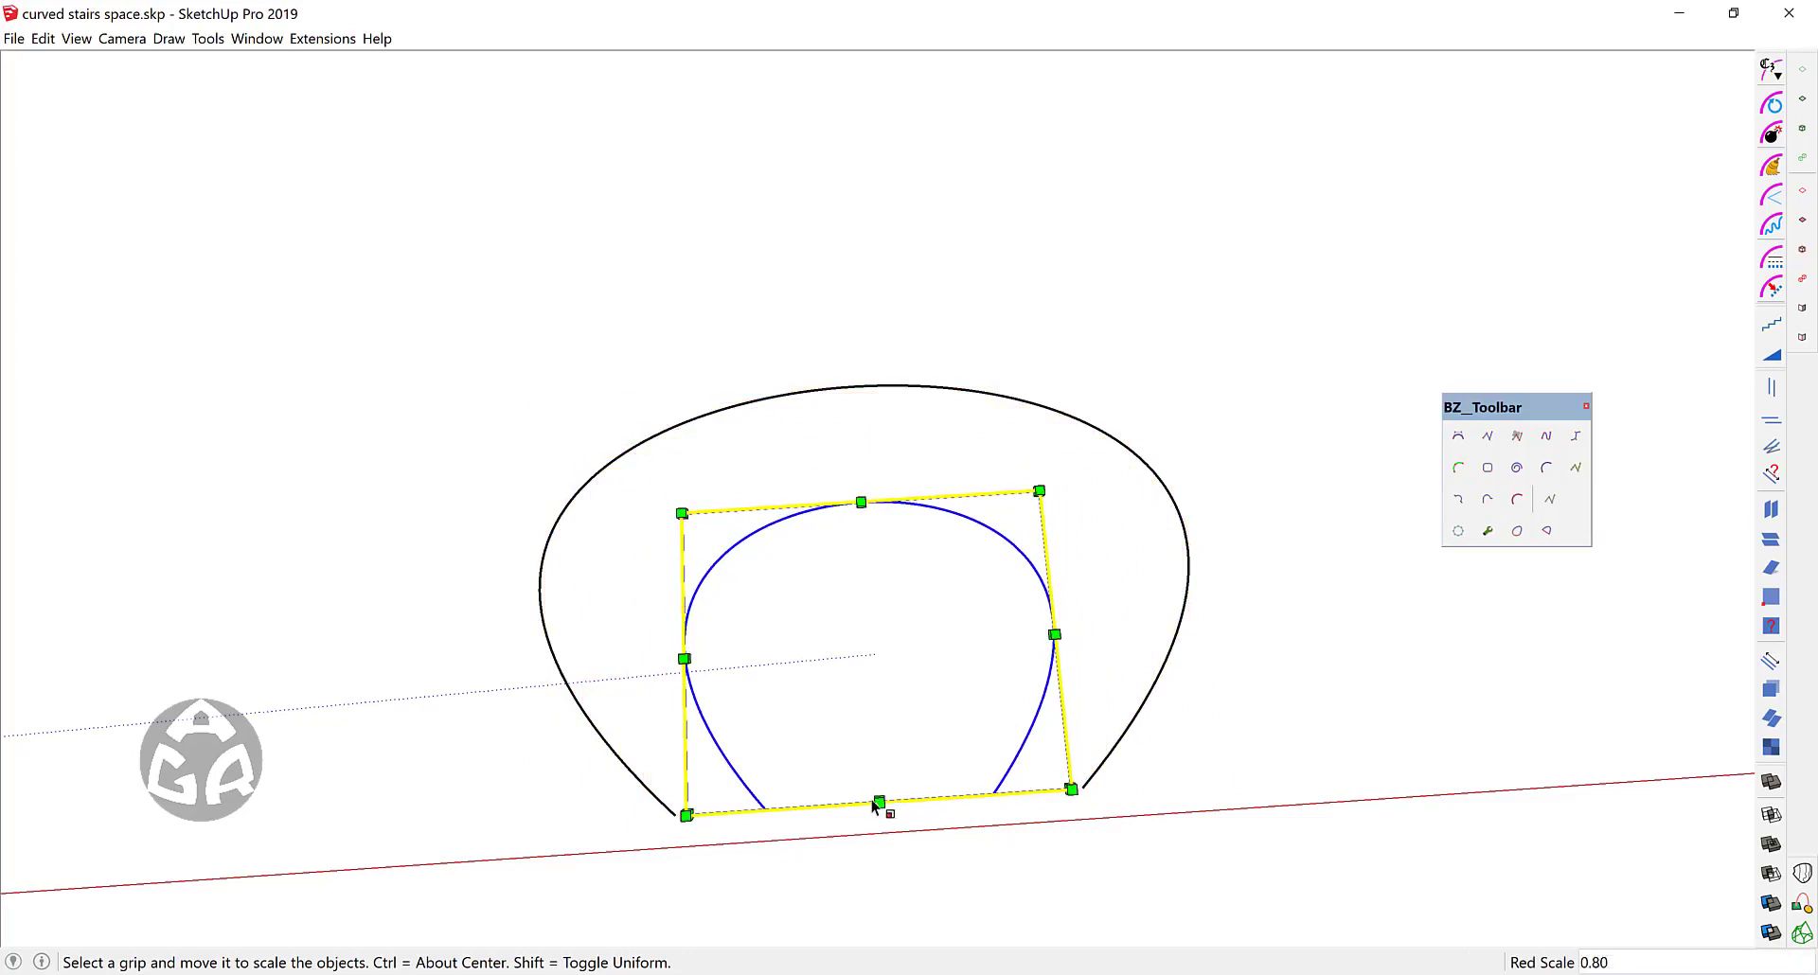
pyautogui.moveTo(878, 801); pyautogui.dragTo(880, 755)
pyautogui.write('.9')
pyautogui.press('Return')
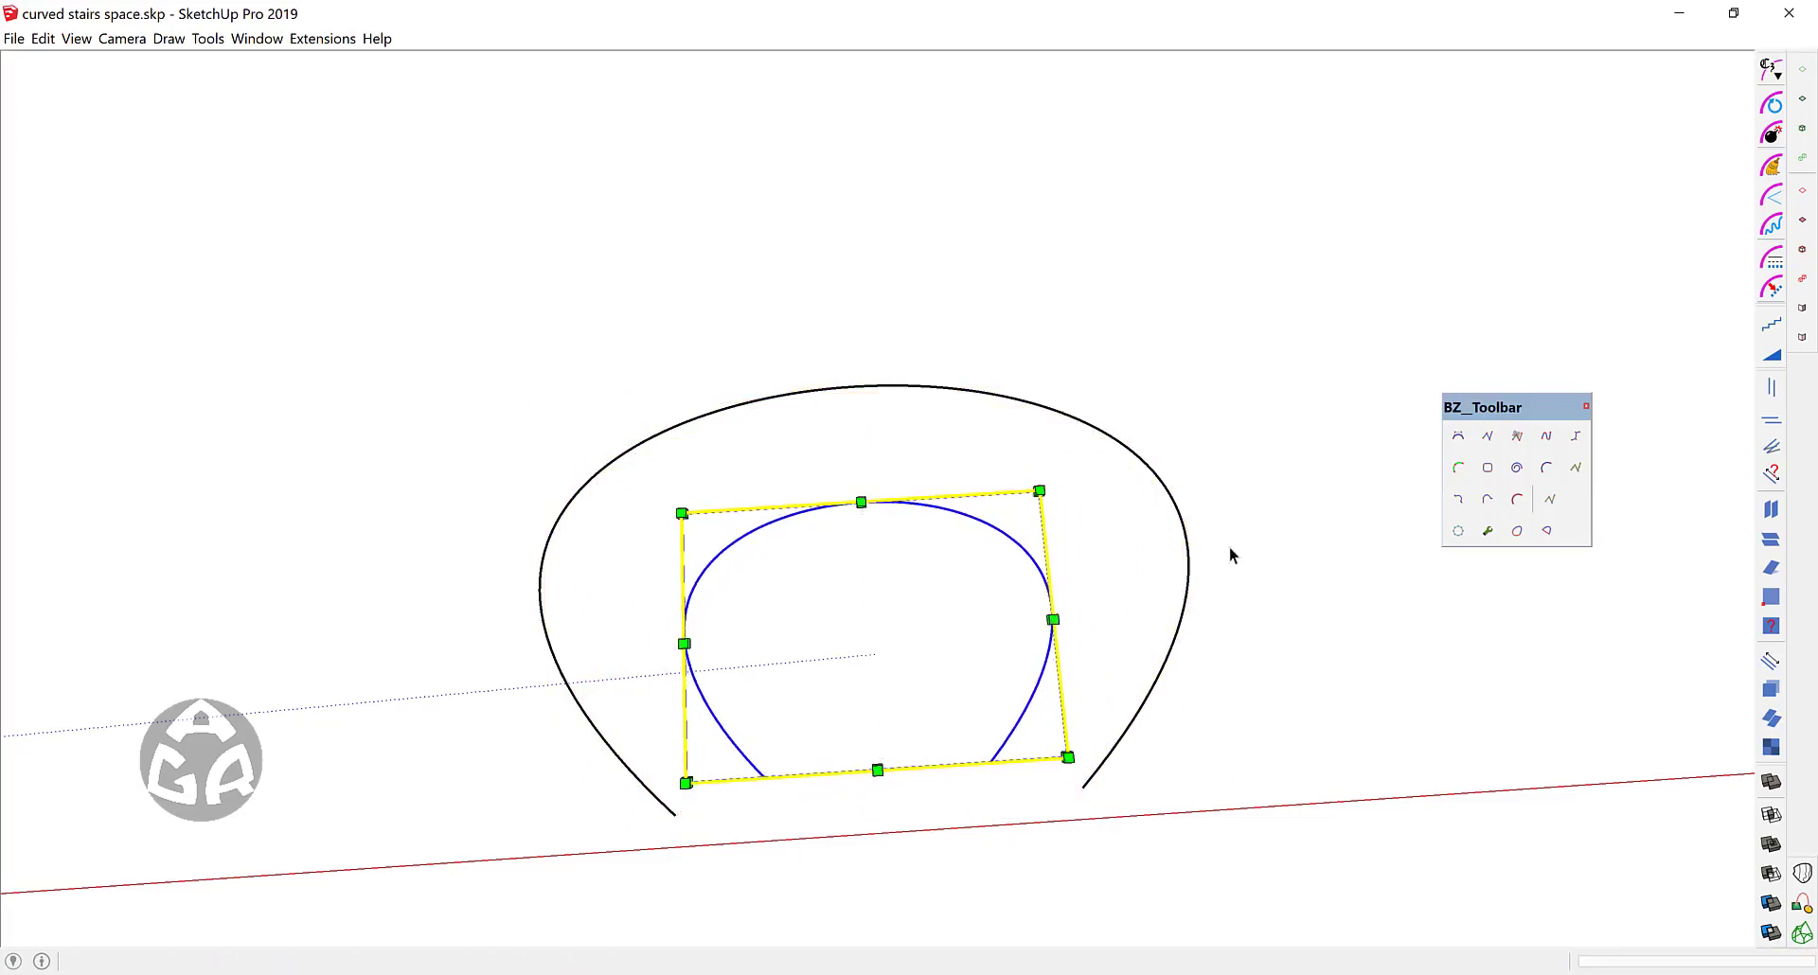
# Step: Scale another in-place copy of the original curve uniformly by 1.7 to form the outermost curve
pyautogui.press('space')
pyautogui.click(1187, 516)
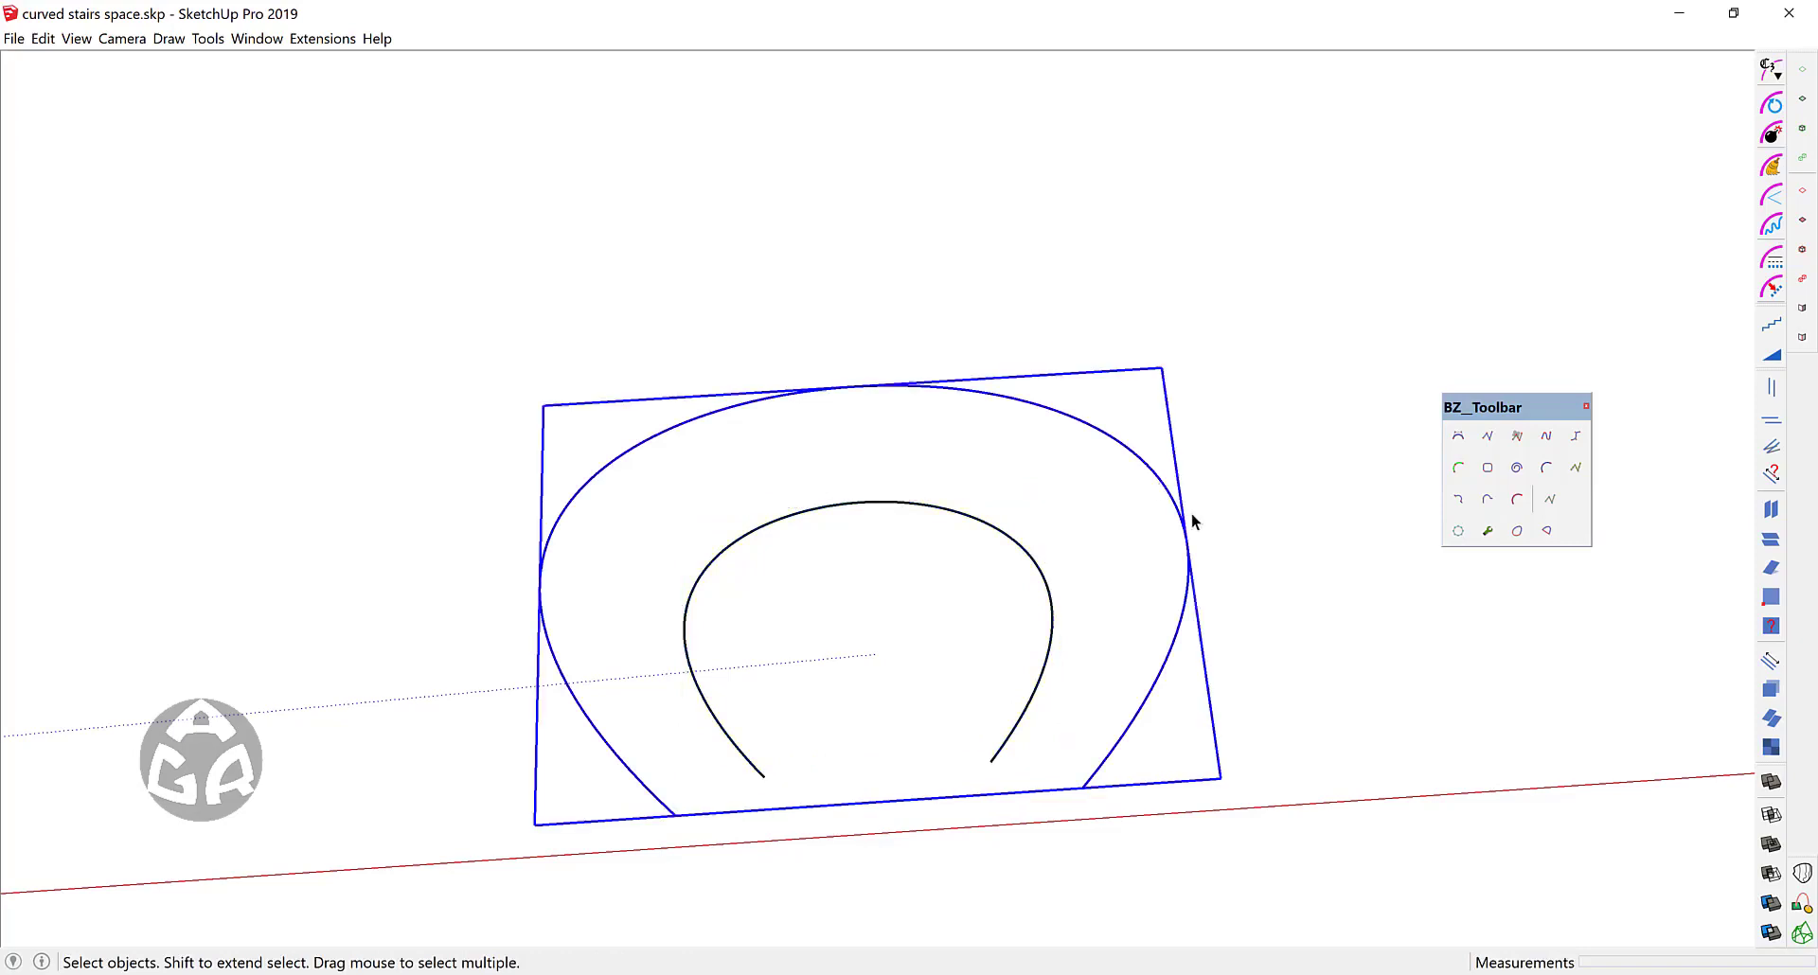
pyautogui.click(1066, 429)
pyautogui.press('s')
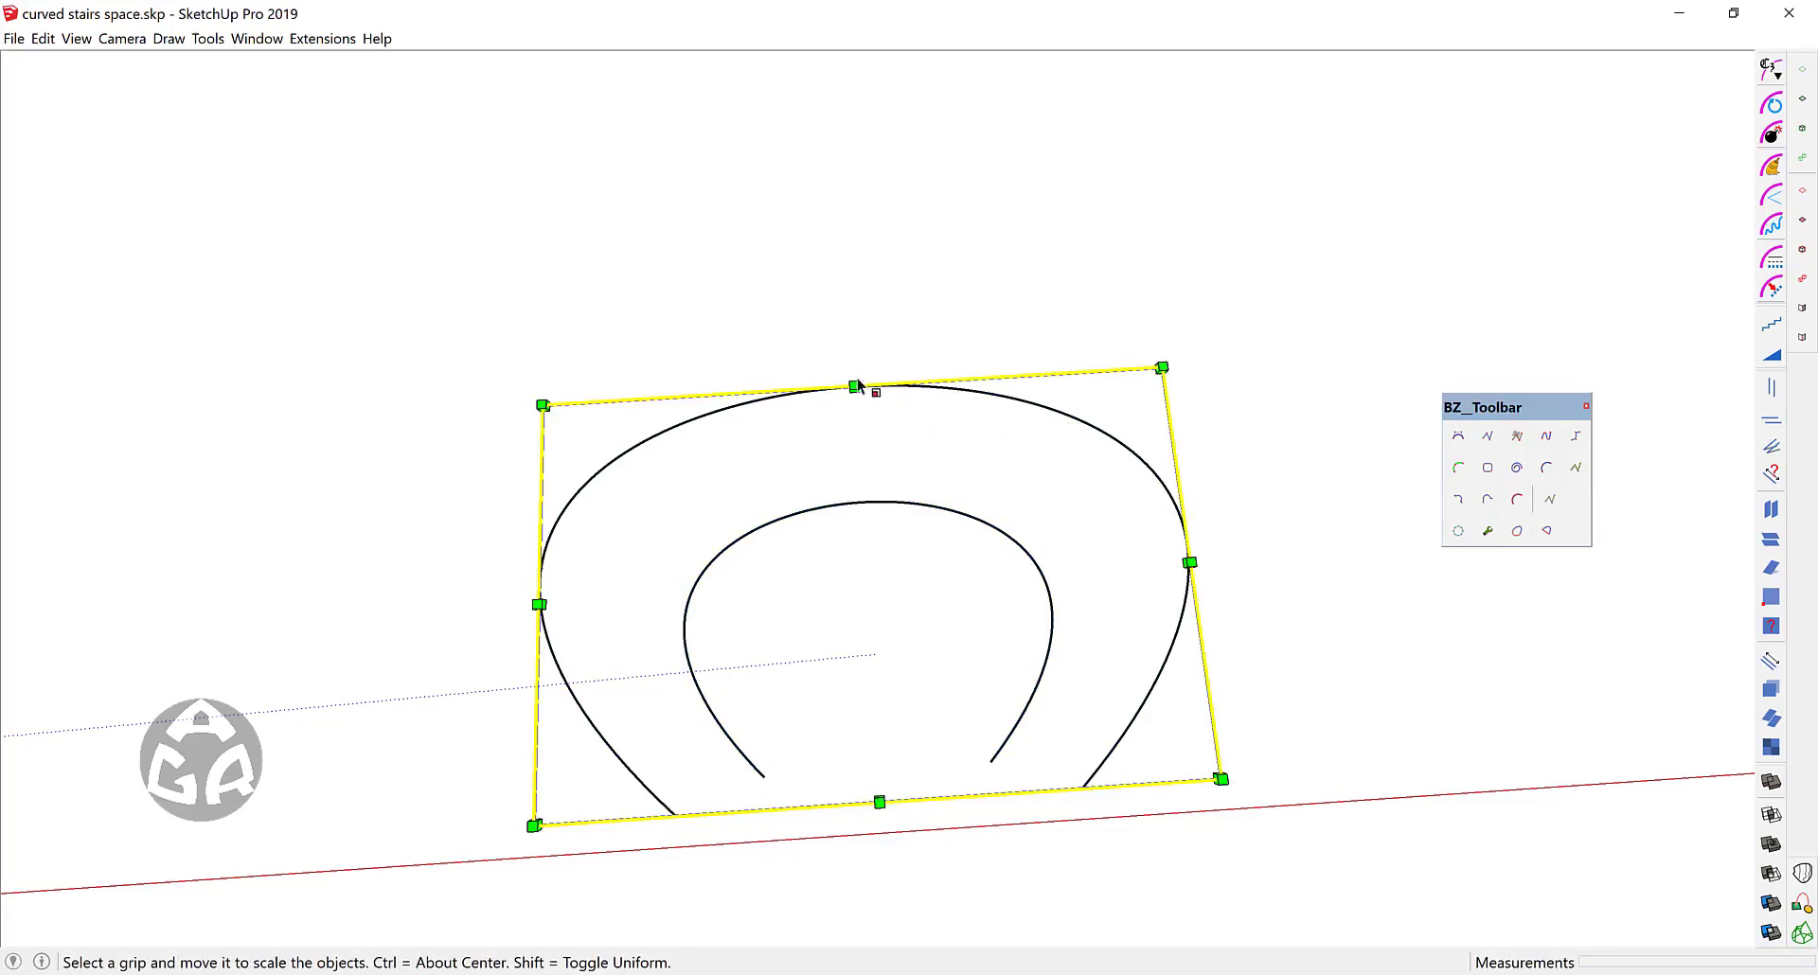
pyautogui.moveTo(858, 384); pyautogui.dragTo(846, 248)
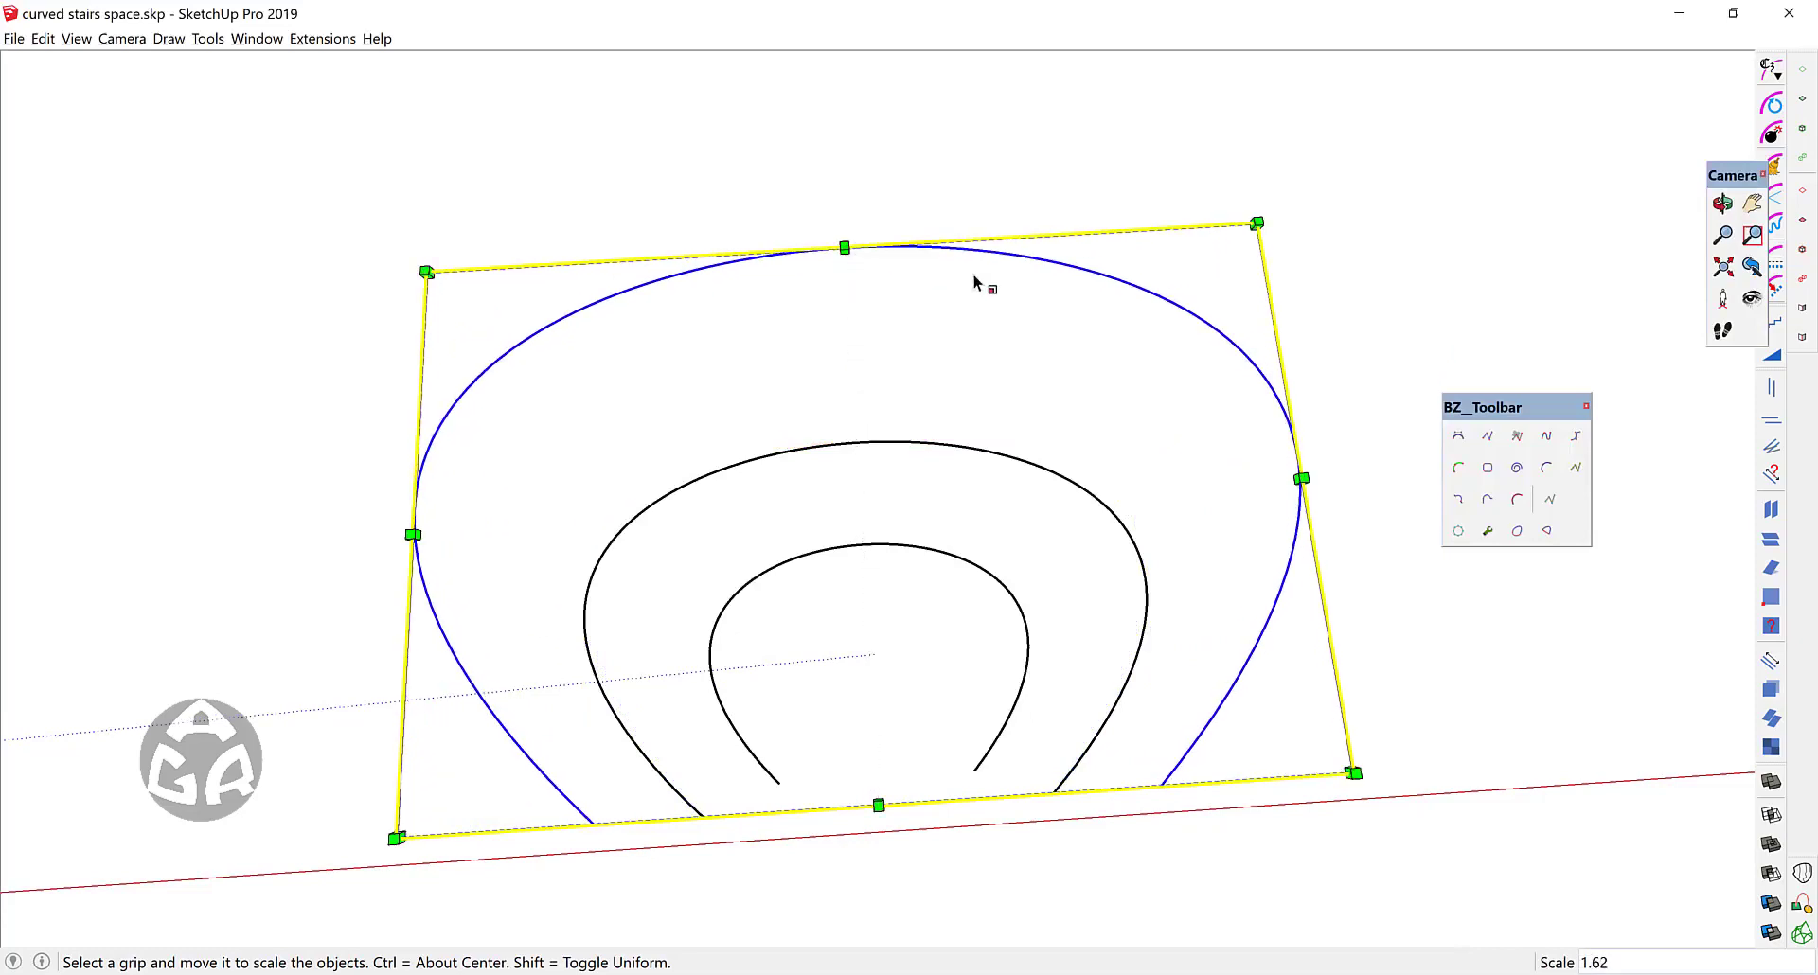
pyautogui.write('1.7')
pyautogui.press('Return')
# Step: Stretch the outermost curve by 1.12 along the green axis from its open side
pyautogui.moveTo(966, 414); pyautogui.dragTo(872, 621, button='middle')
pyautogui.moveTo(860, 623); pyautogui.dragTo(866, 673)
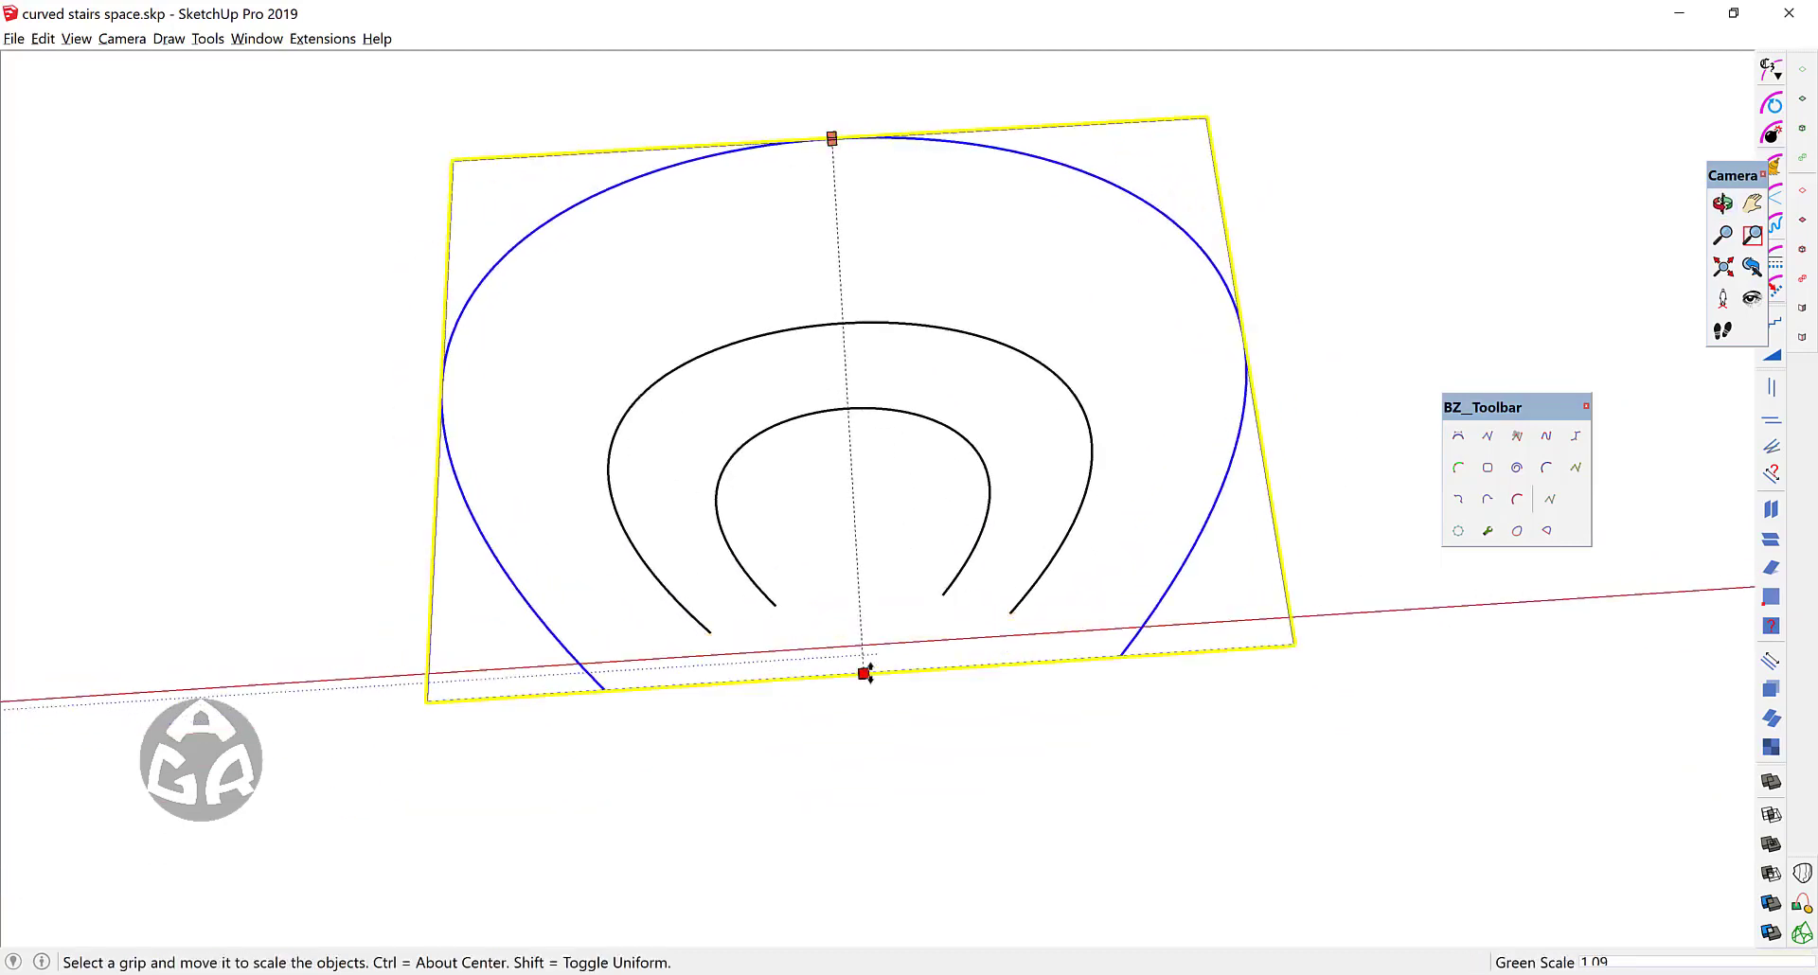
pyautogui.write('1.12')
pyautogui.press('Return')
pyautogui.press('space')
pyautogui.click(1047, 643)
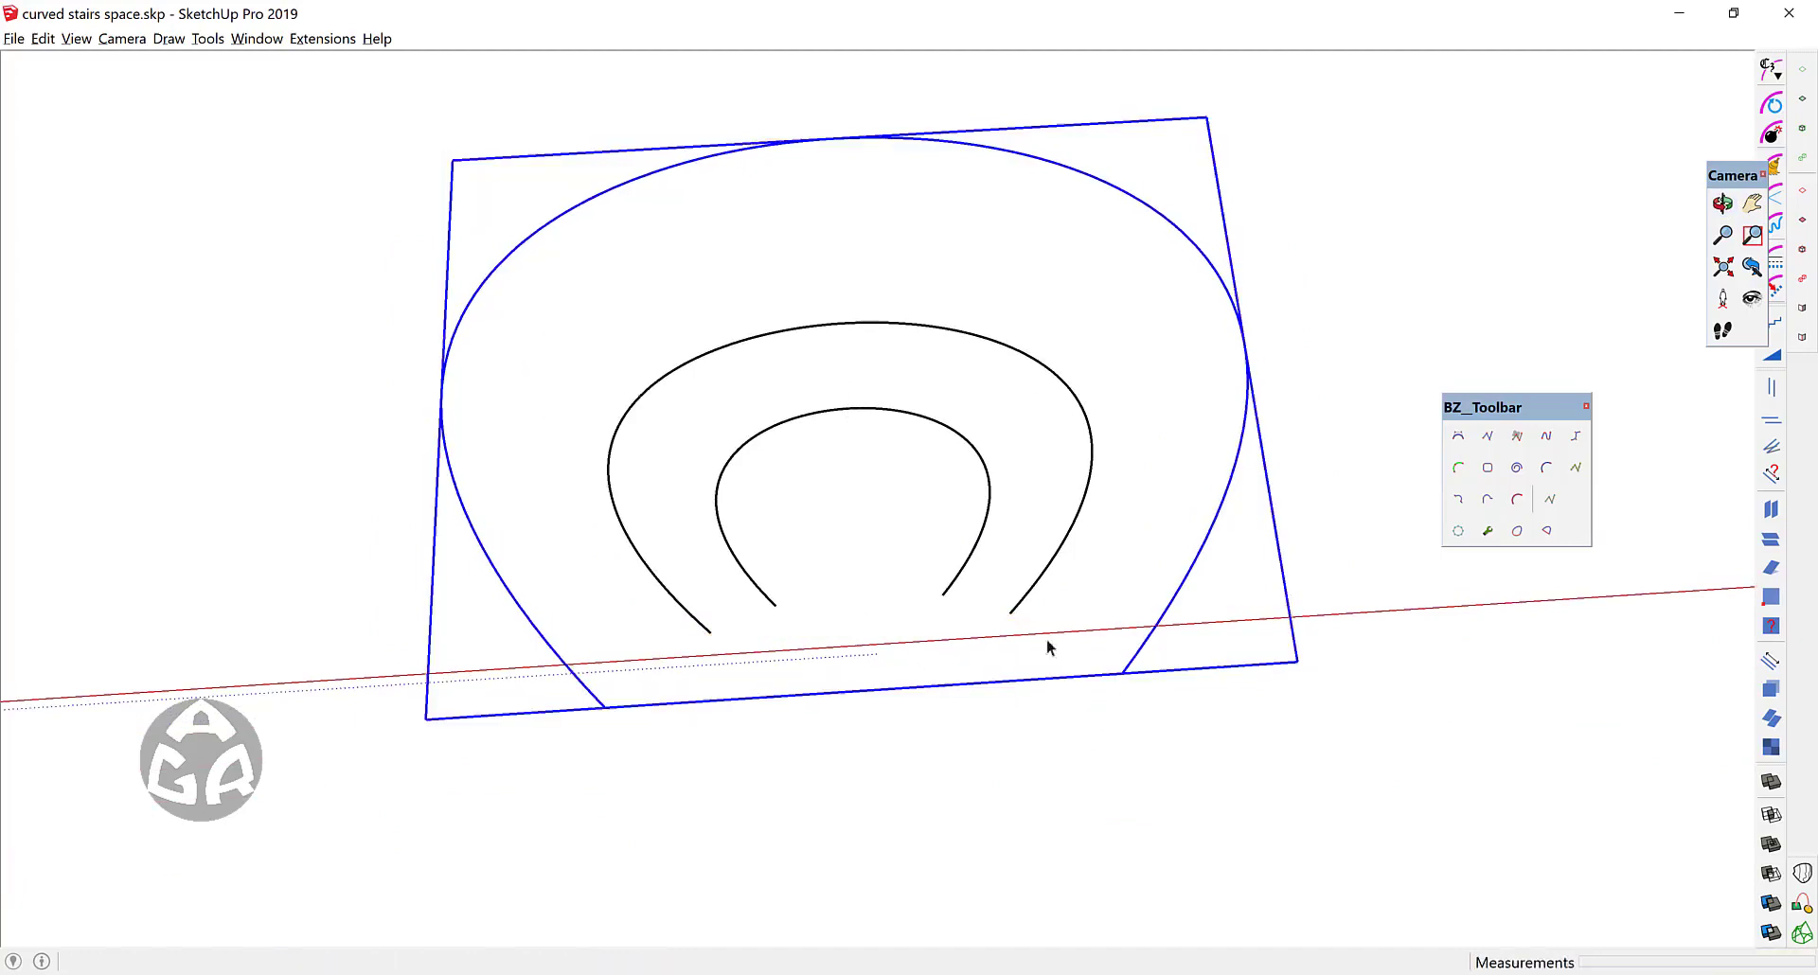
# Step: Close the outermost curve inside its group with a 60-segment arc bulging inward, with a radius of about 9.2 m
pyautogui.doubleClick(1160, 627)
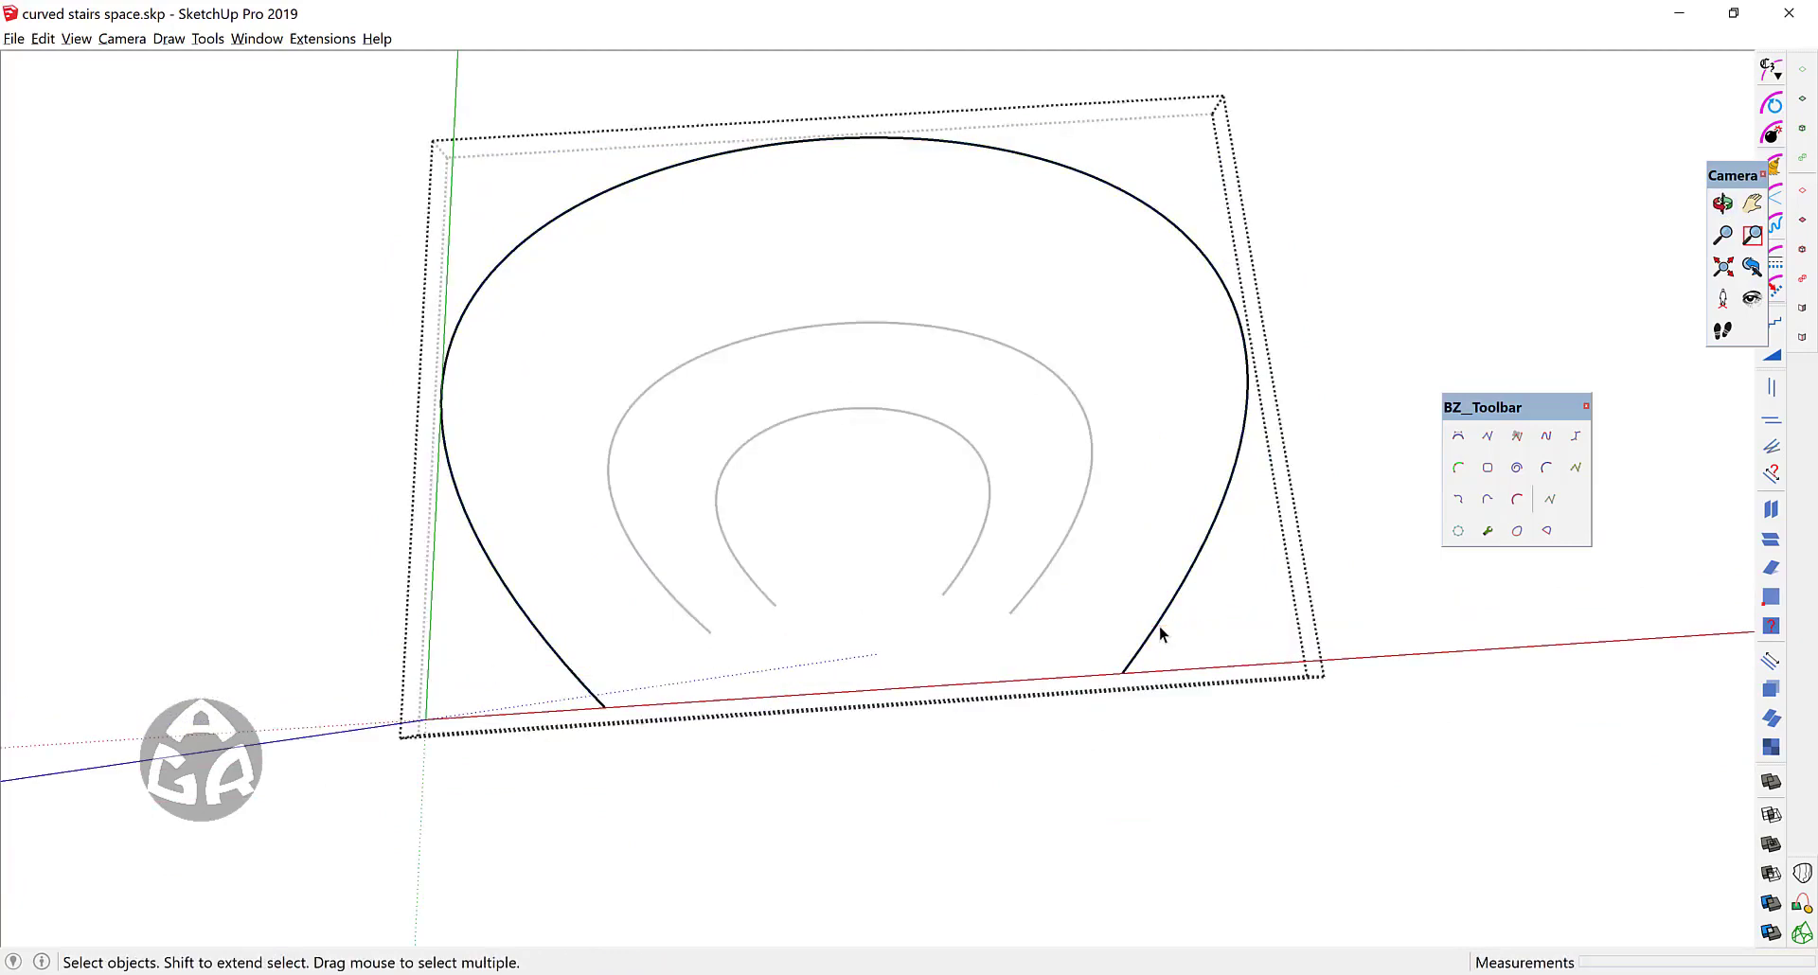
pyautogui.press('a')
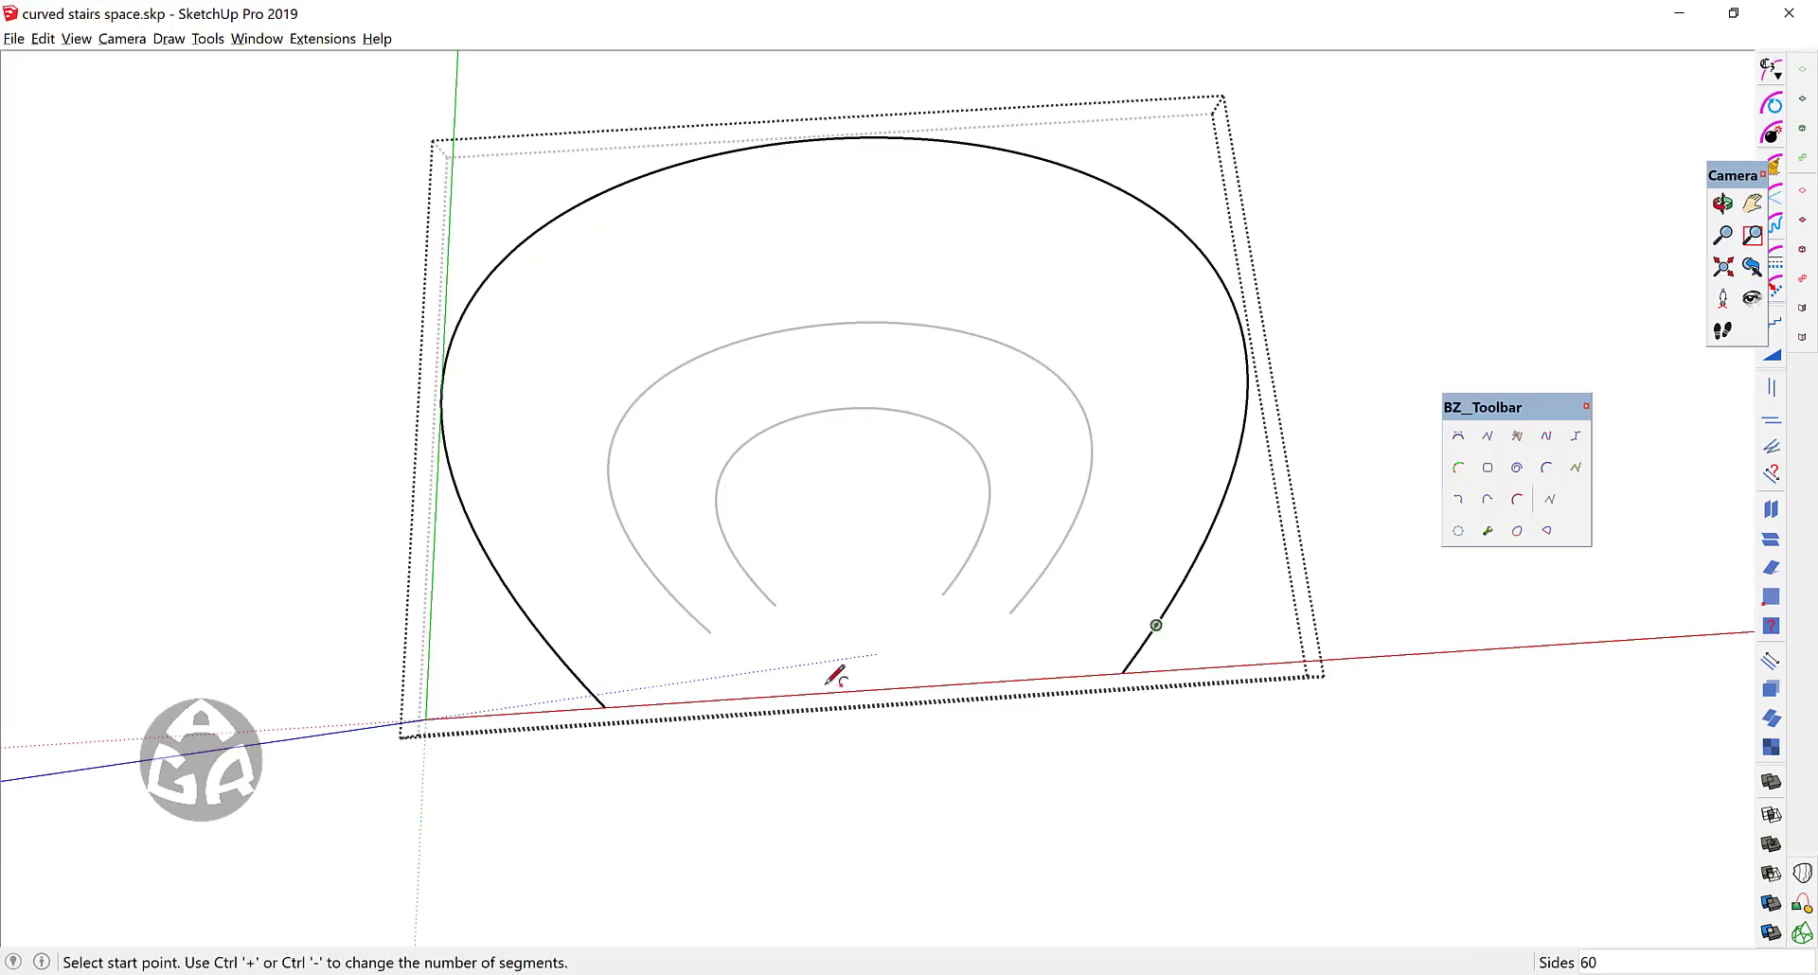
pyautogui.click(604, 707)
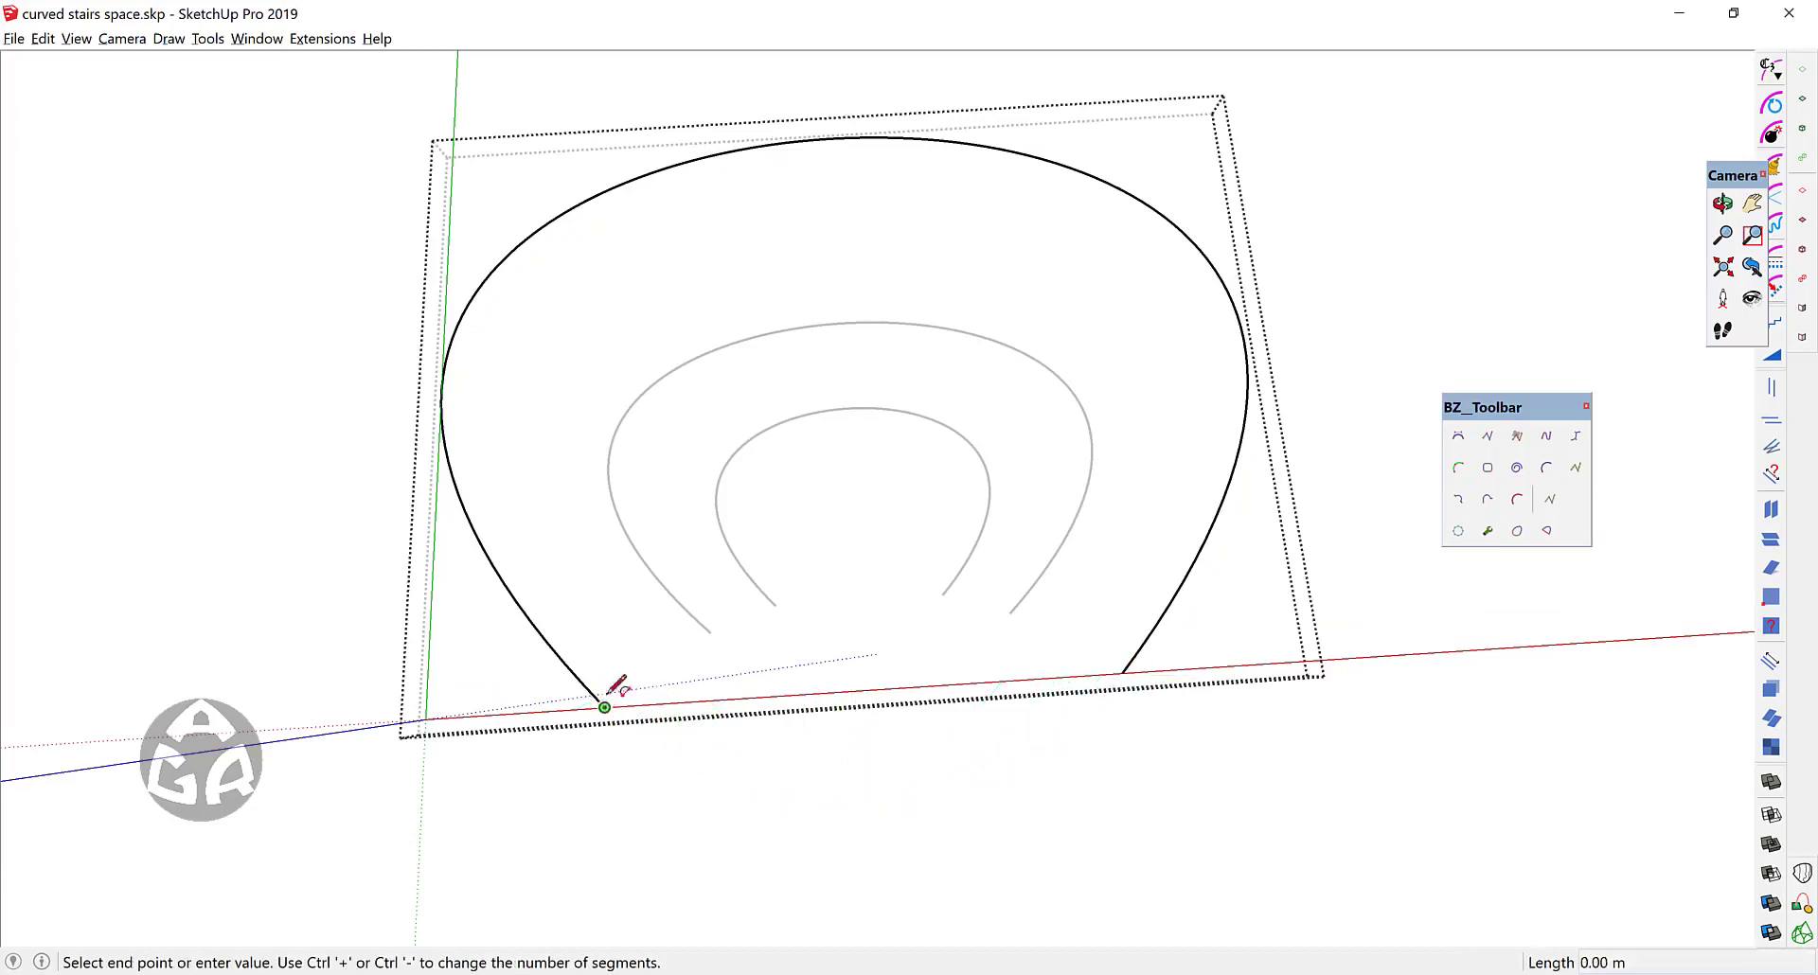
pyautogui.click(1120, 673)
pyautogui.scroll(5, 833, 602)
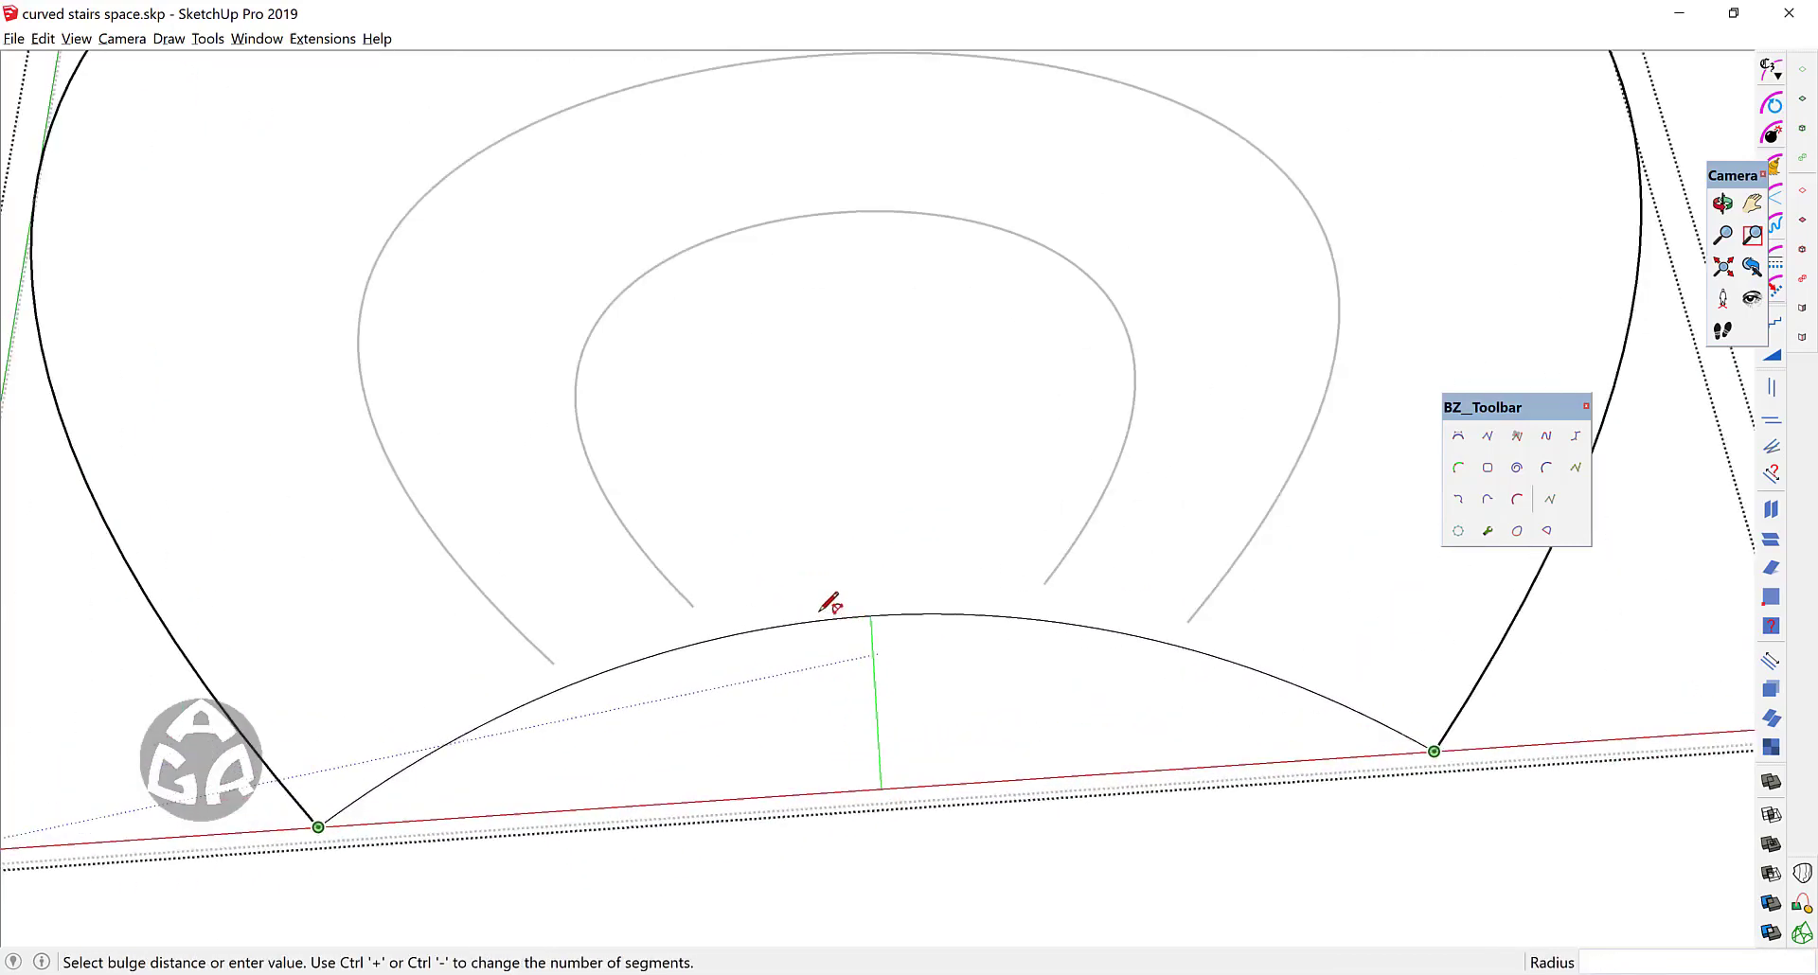
pyautogui.write('60s')
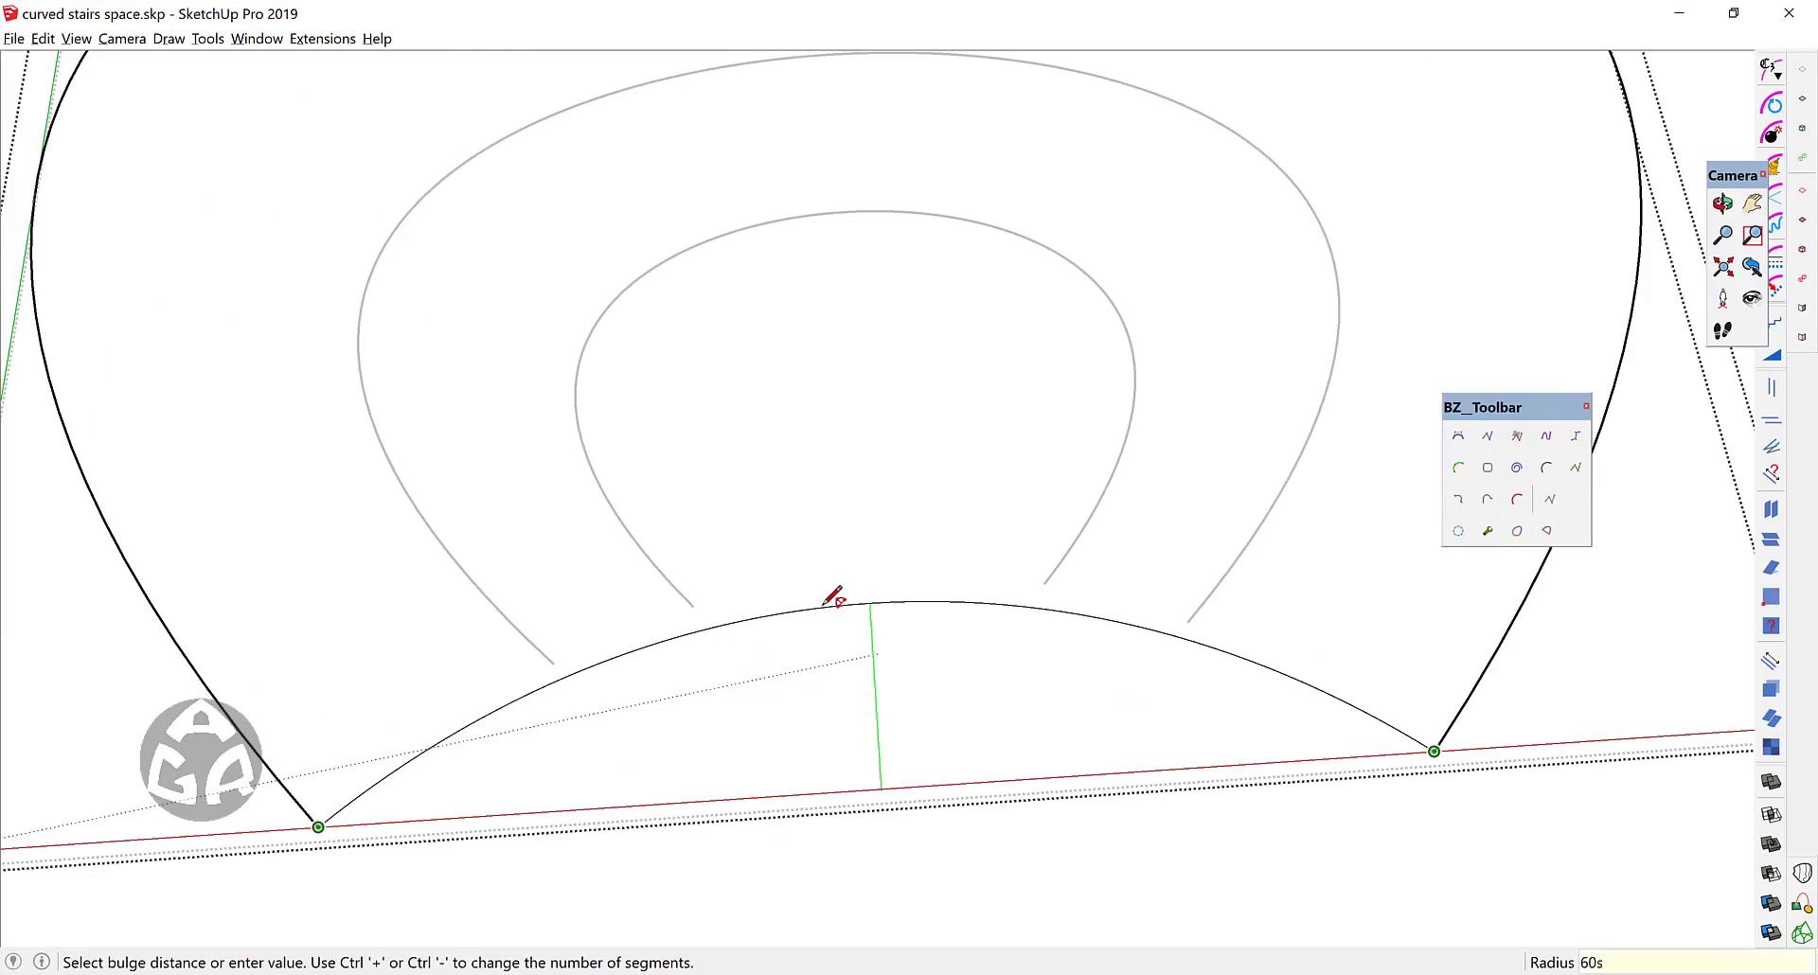
pyautogui.press('Return')
pyautogui.scroll(2, 833, 599)
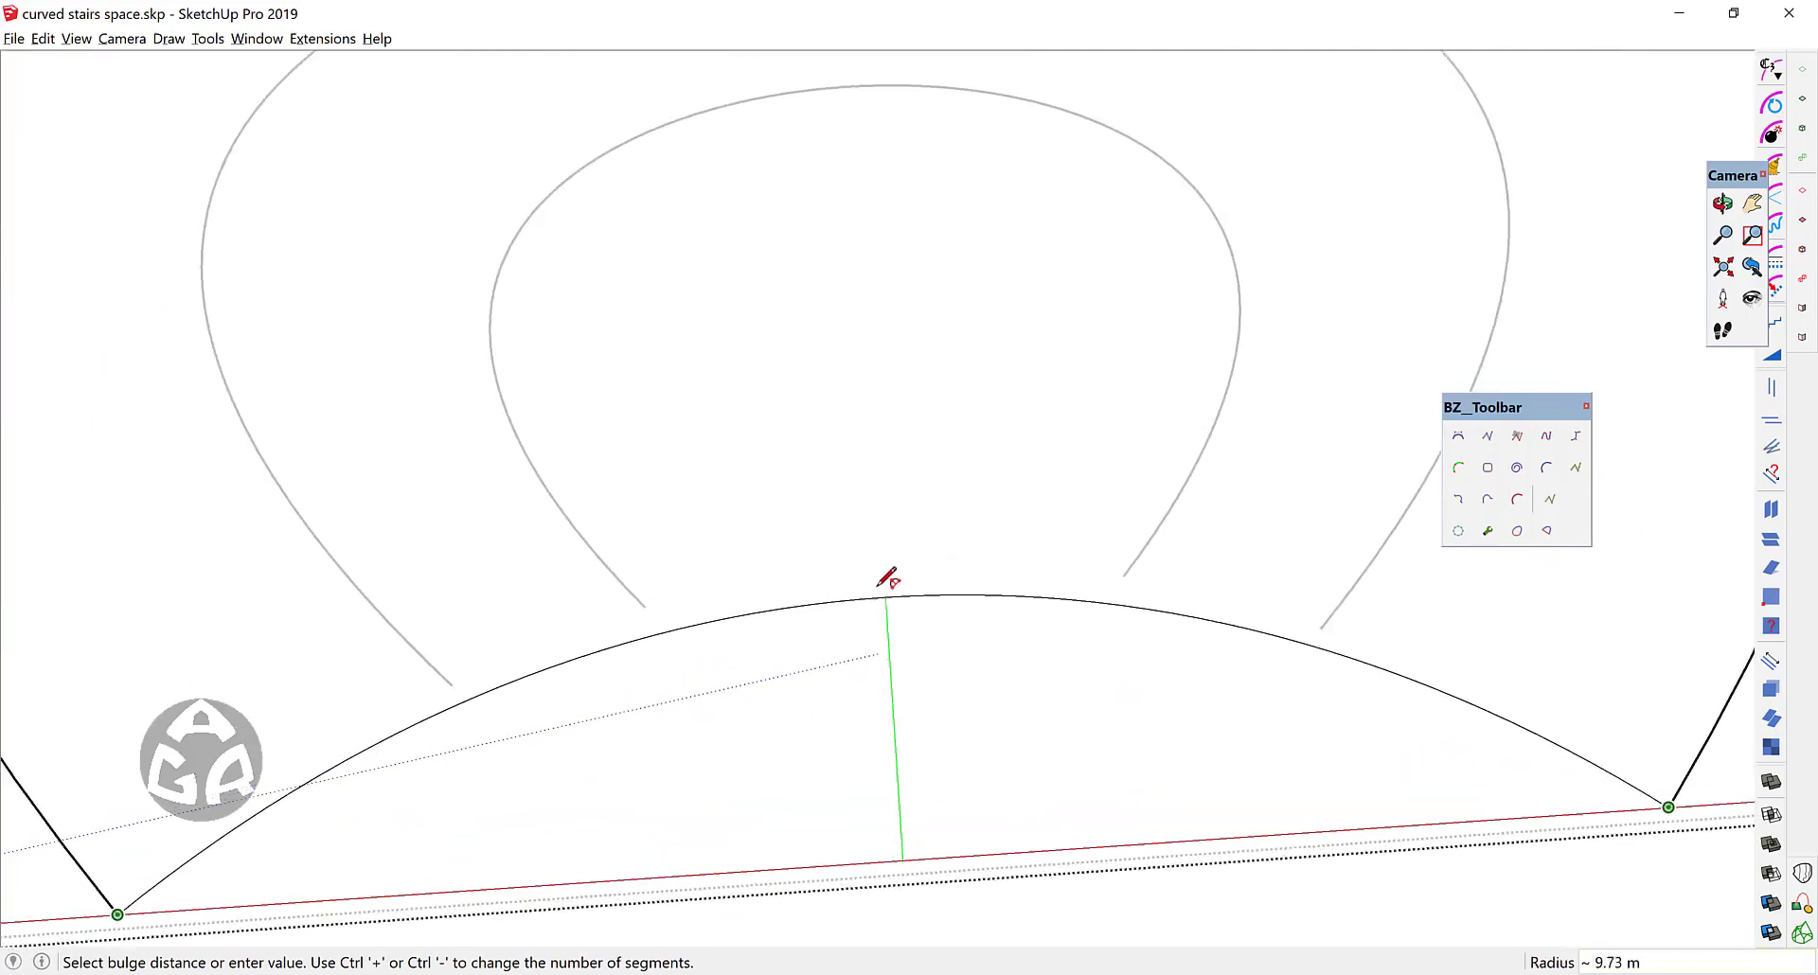
pyautogui.click(888, 573)
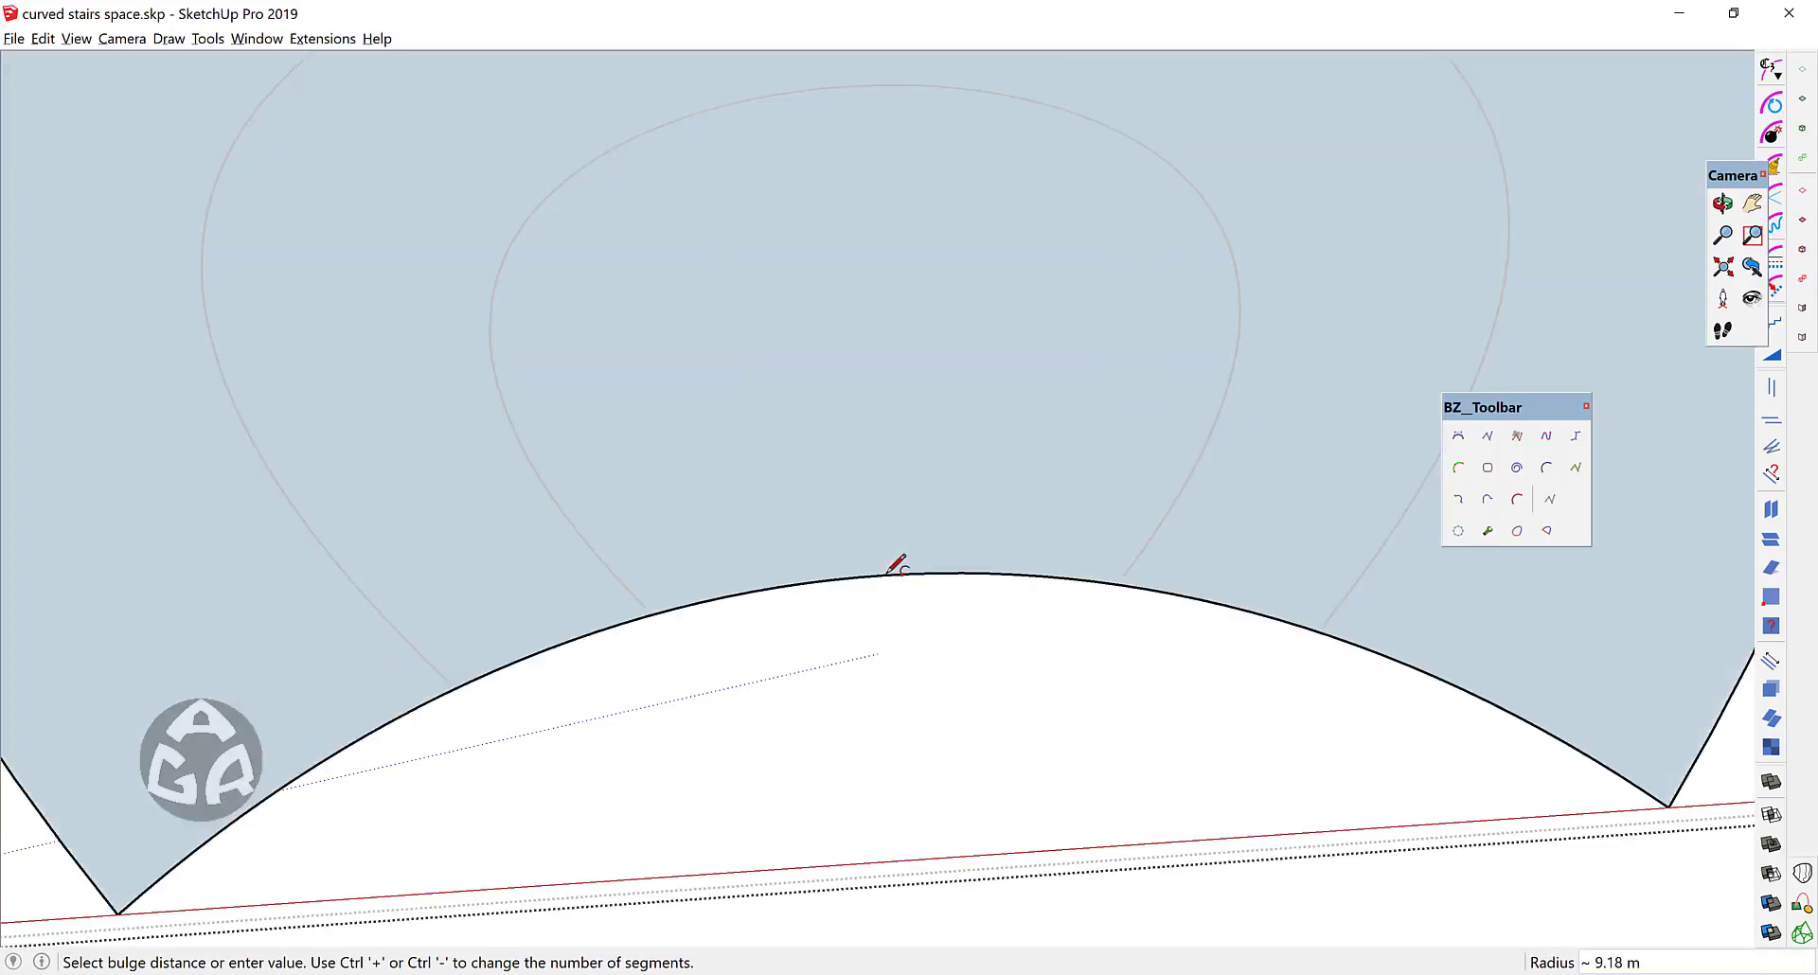
pyautogui.press('space')
pyautogui.scroll(-3, 877, 507)
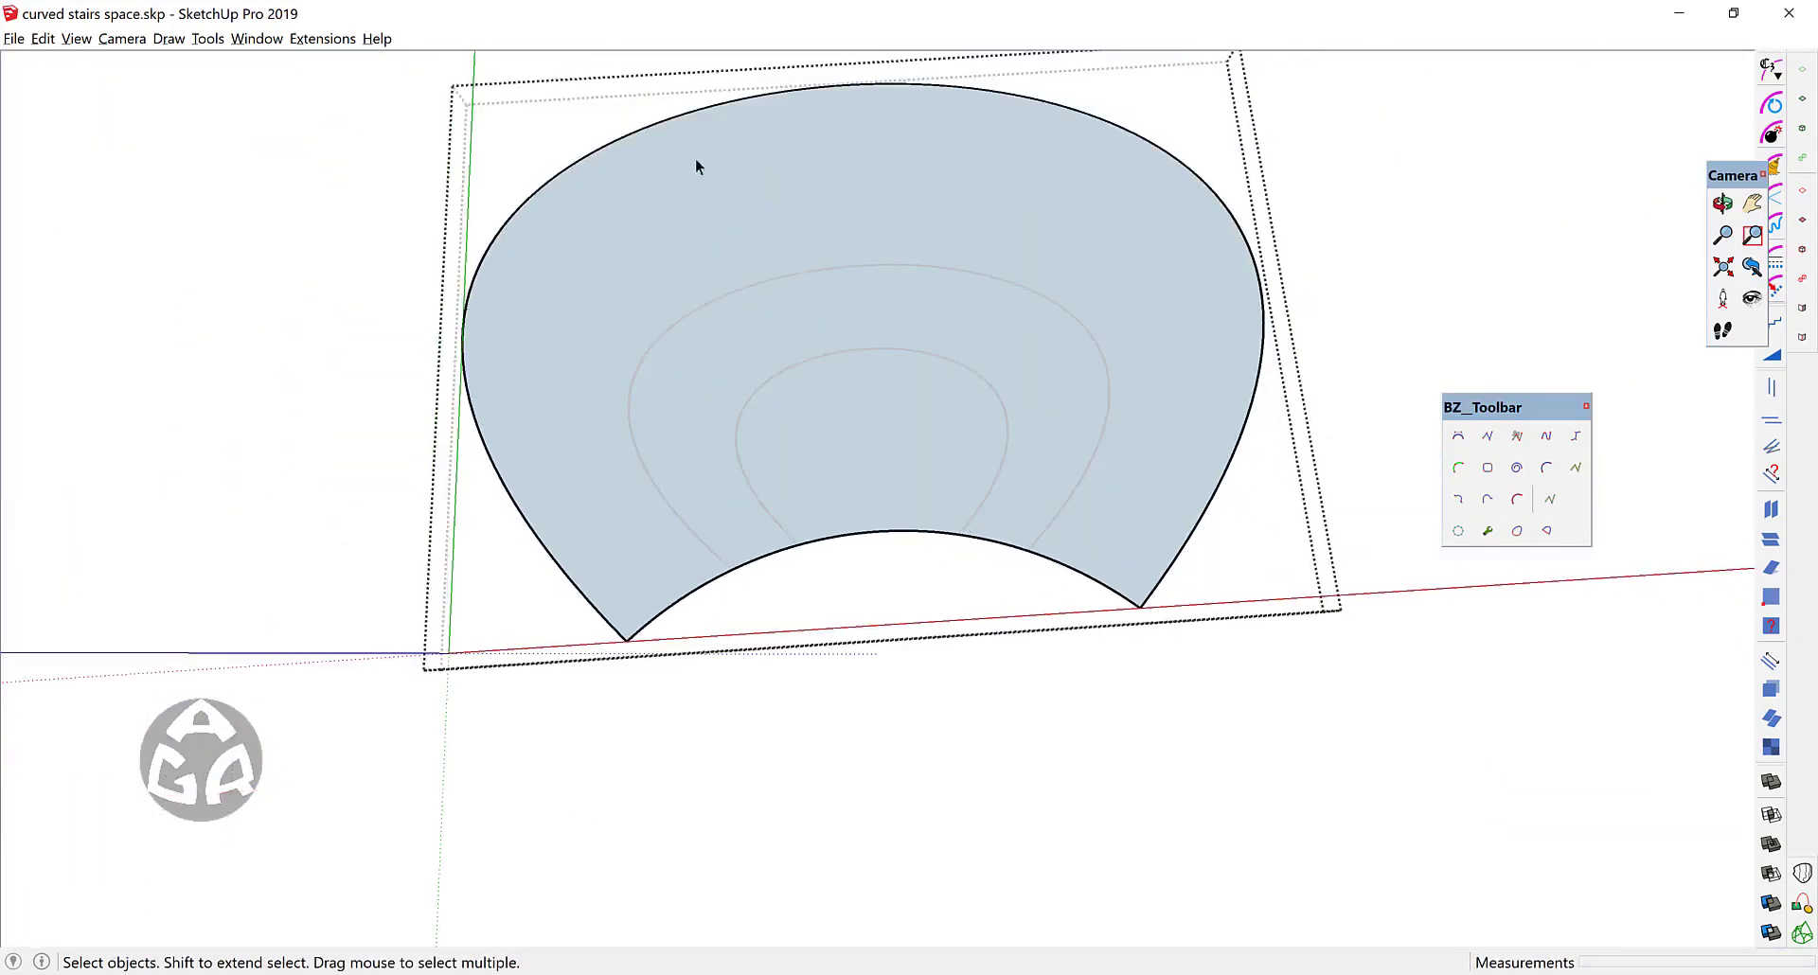
# Step: Offset the outermost curve outward by 7 m within the same group
pyautogui.click(1222, 479)
pyautogui.press('f')
pyautogui.click(1226, 464)
pyautogui.write('7')
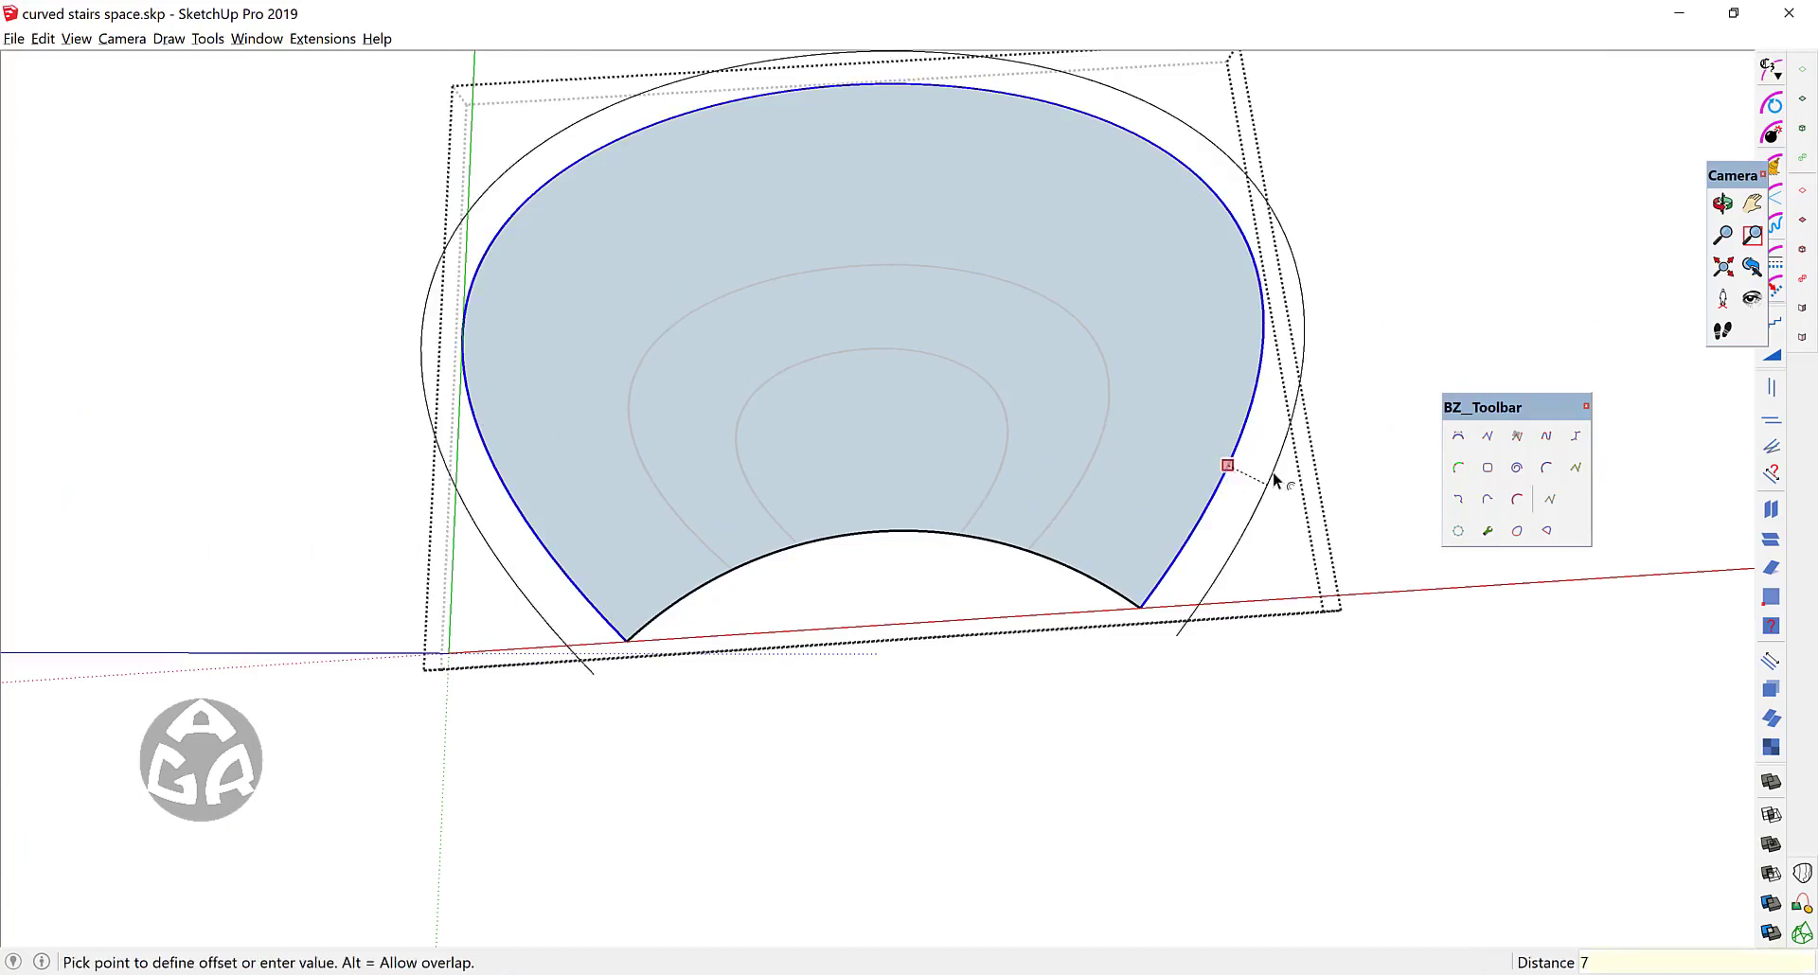
pyautogui.press('Return')
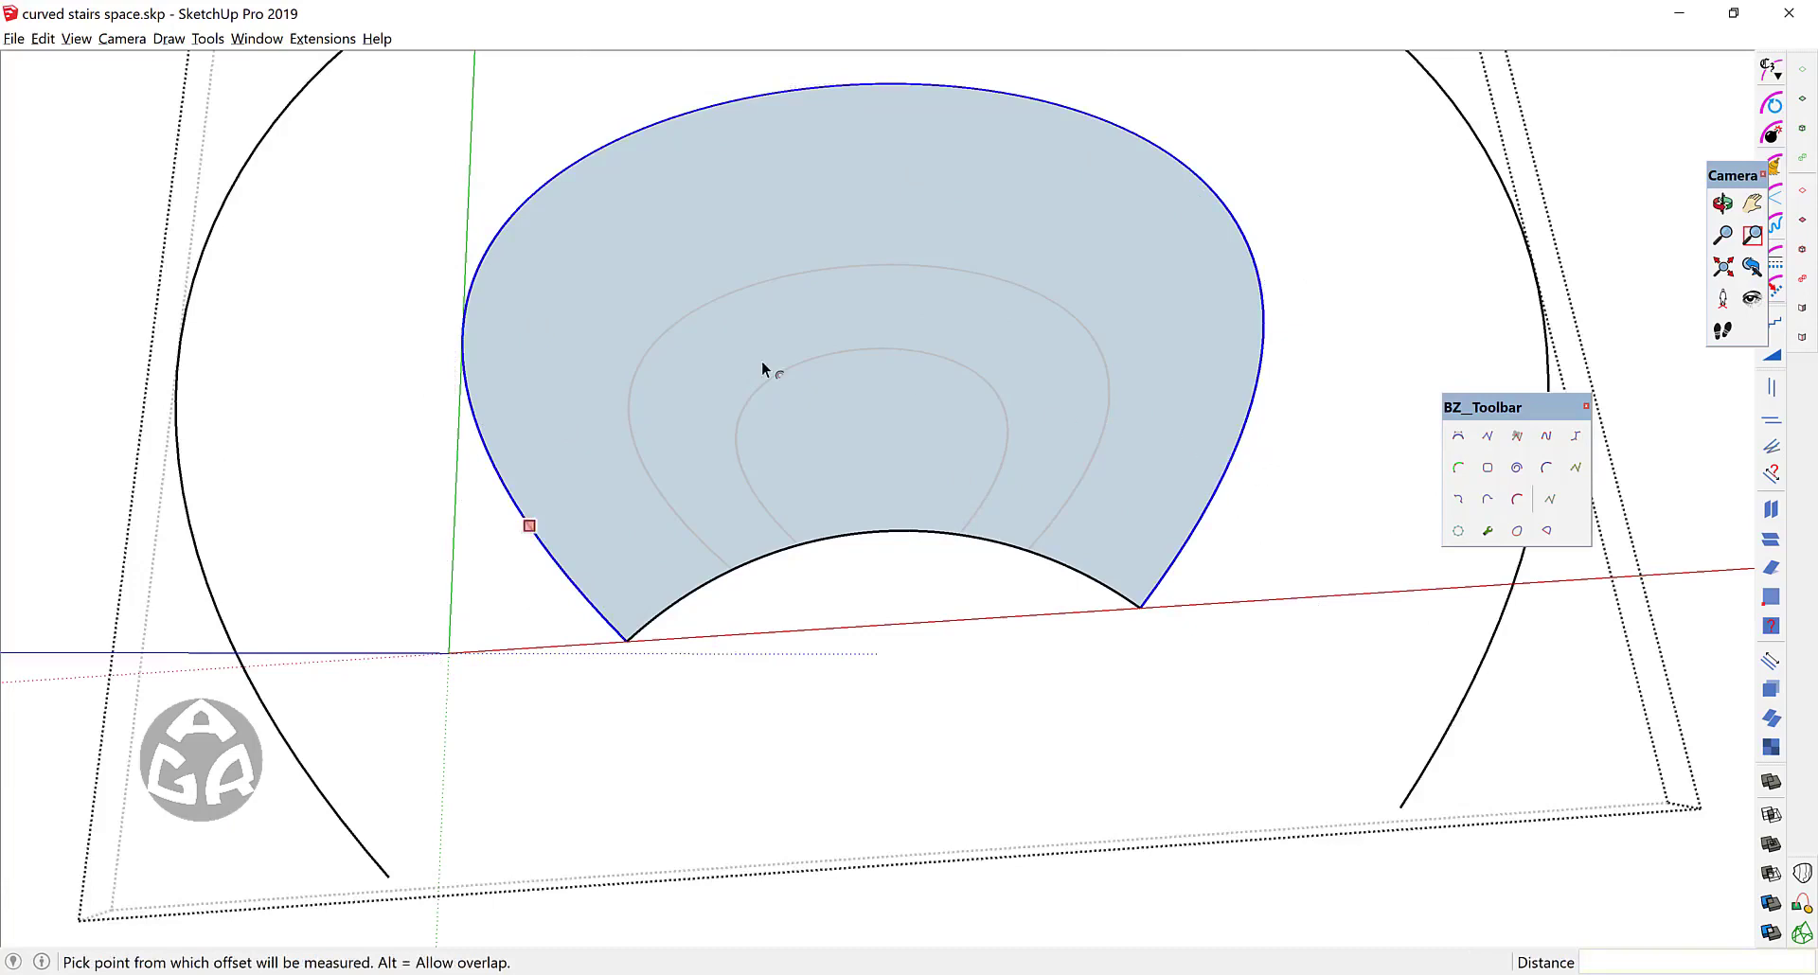
pyautogui.scroll(-6, 884, 454)
pyautogui.scroll(3, 910, 608)
pyautogui.press('space')
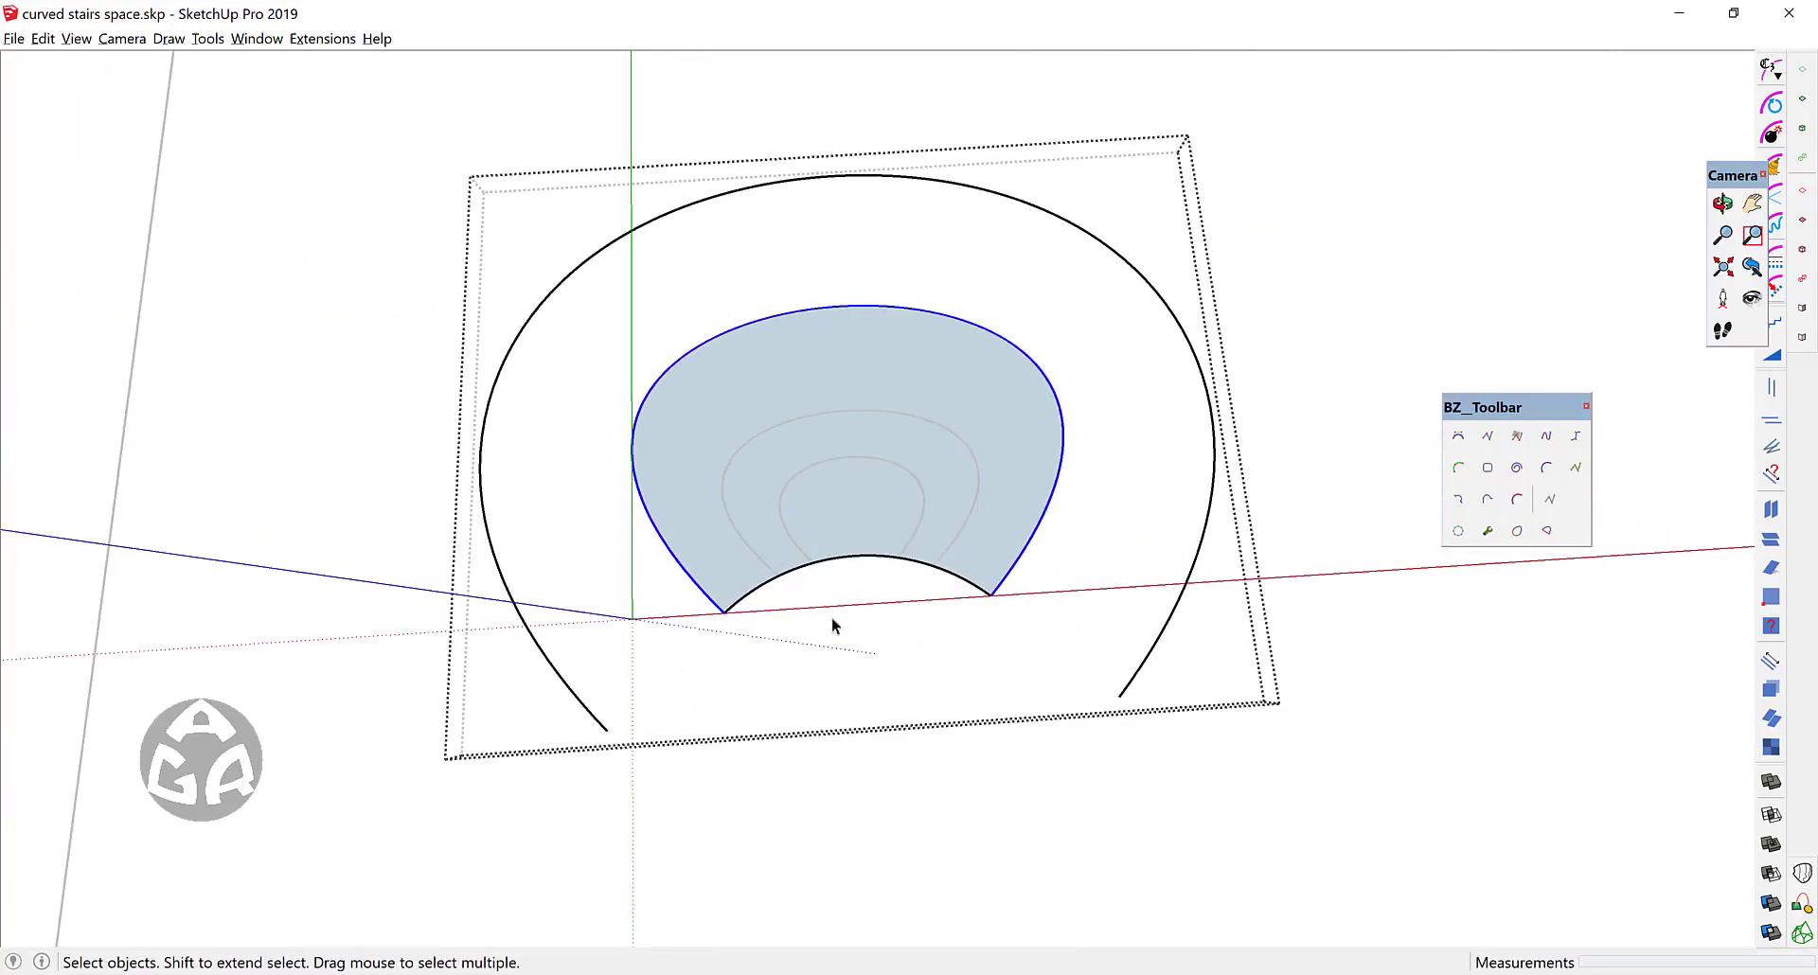
# Step: Close the open side of the offset curve with an arc tangent to its ends, bulging away from the stair curves
pyautogui.press('a')
pyautogui.click(607, 730)
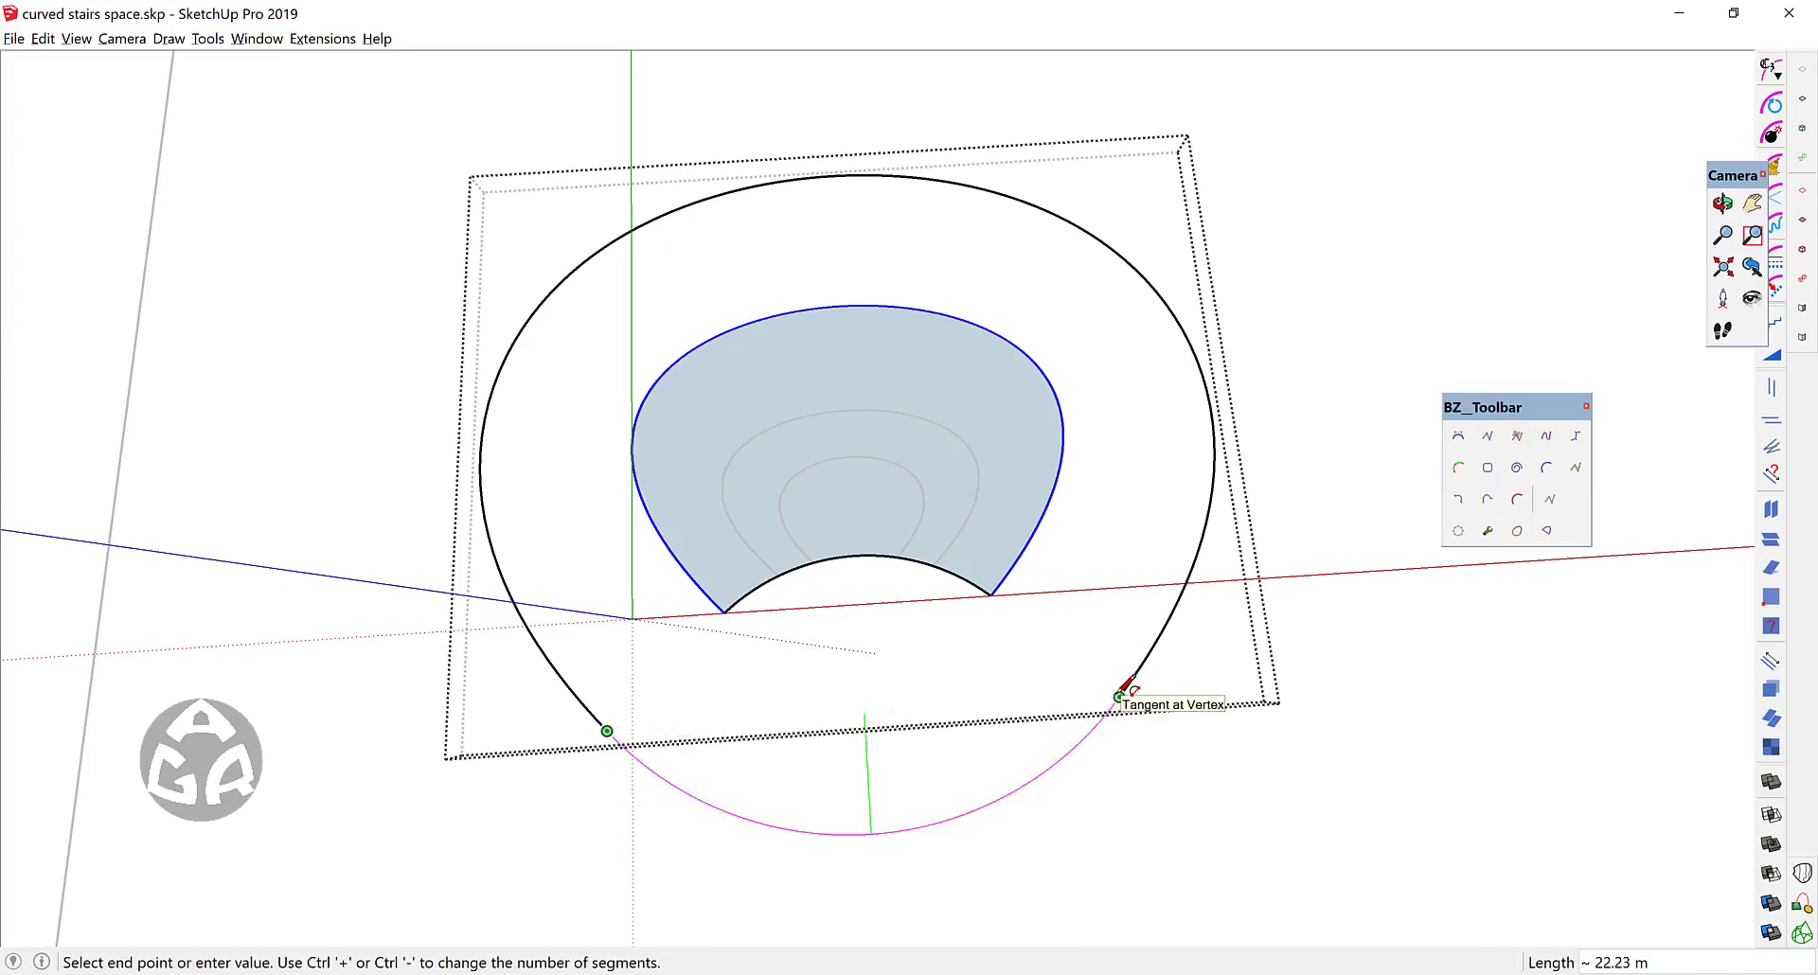
pyautogui.click(1120, 693)
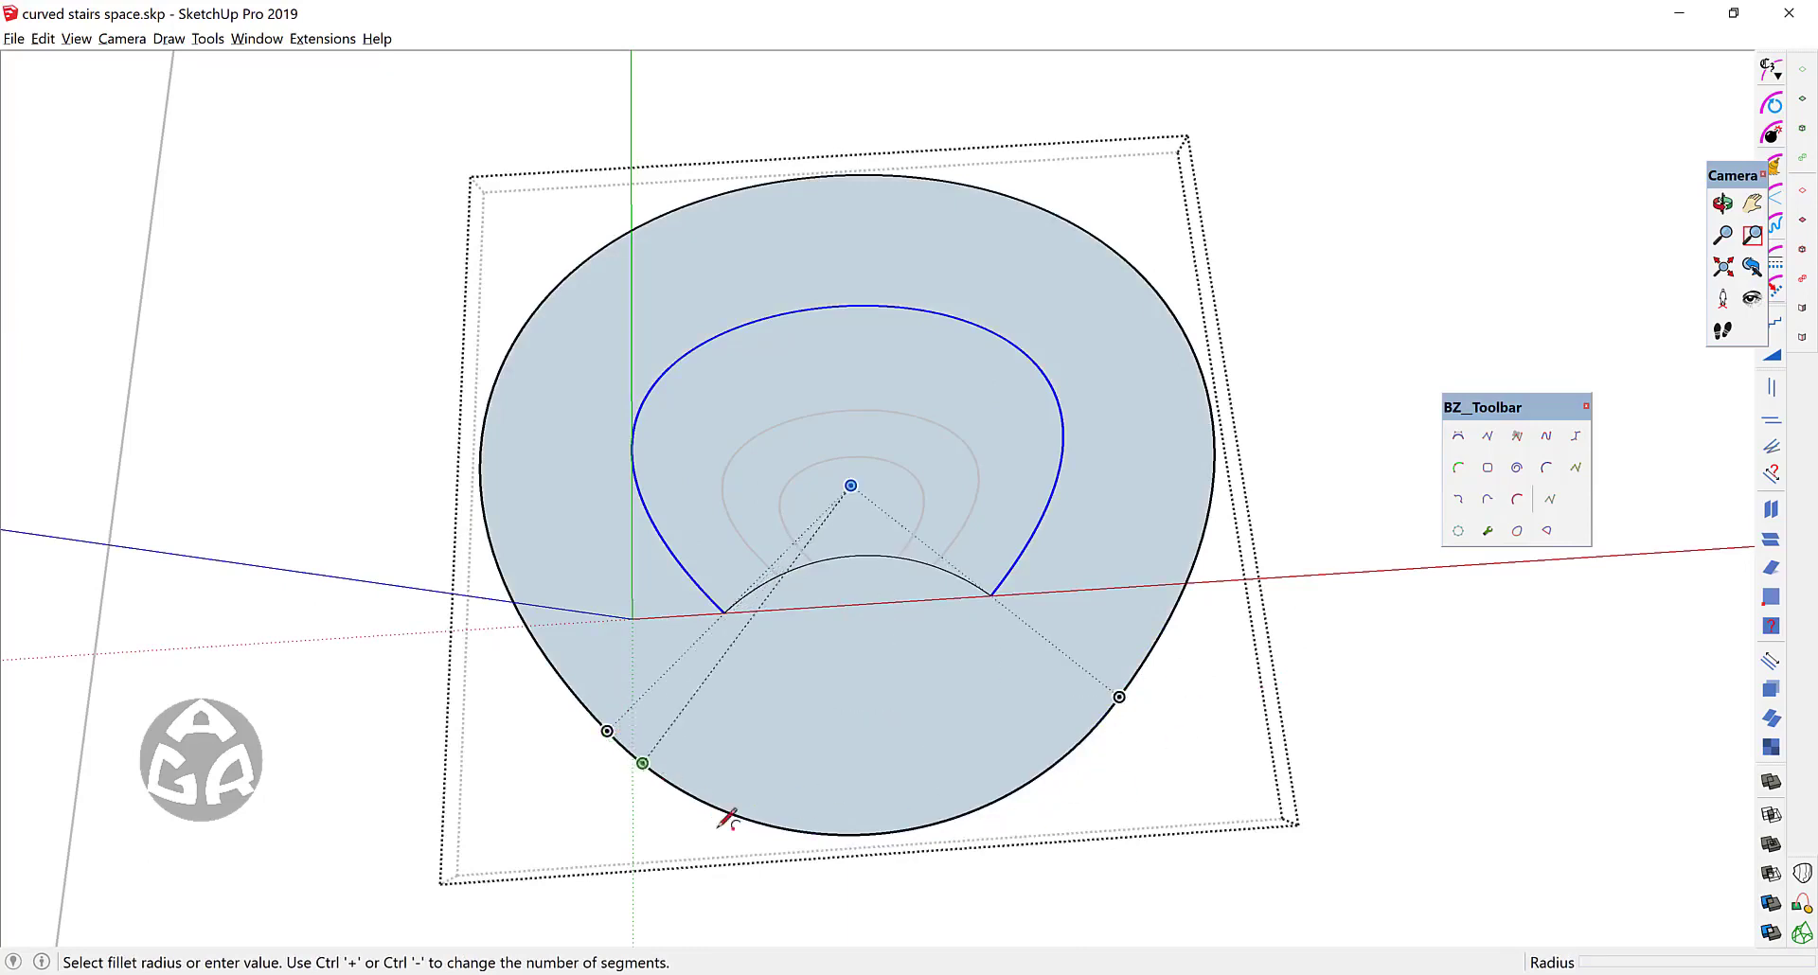
pyautogui.click(999, 803)
pyautogui.scroll(2, 1039, 715)
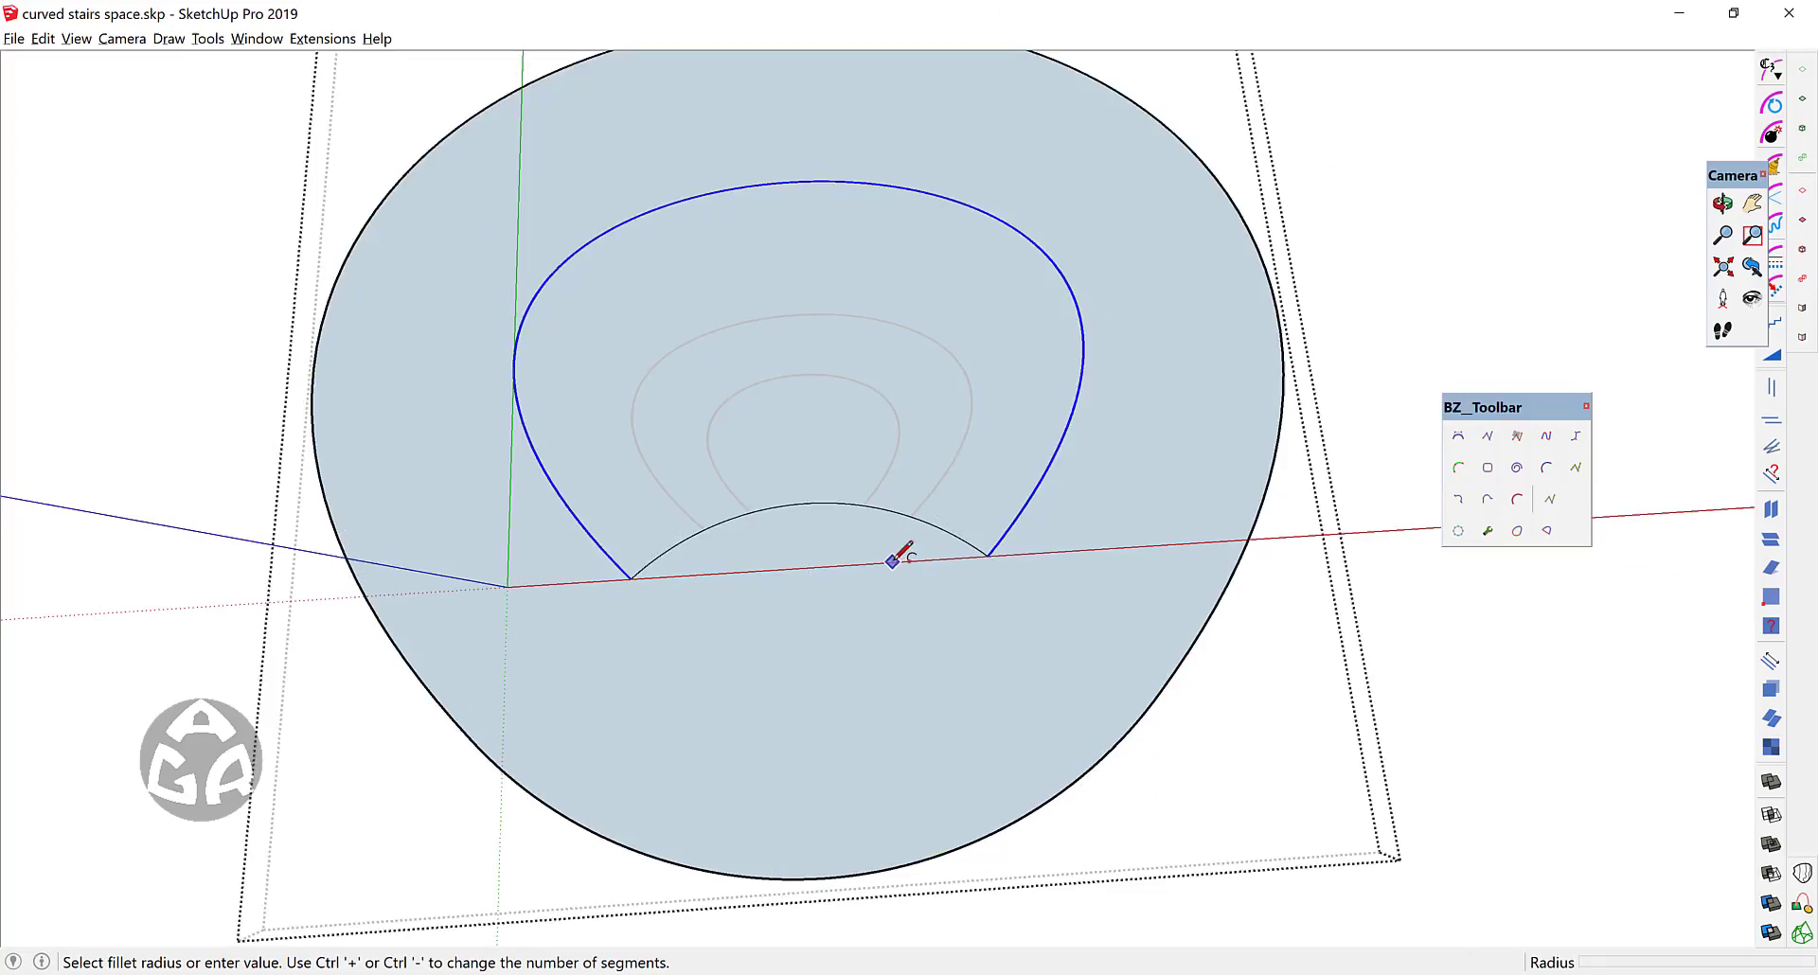
pyautogui.press('space')
# Step: Delete the face enclosed by the original outer curve and the inward arc, then leave the group
pyautogui.click(941, 229)
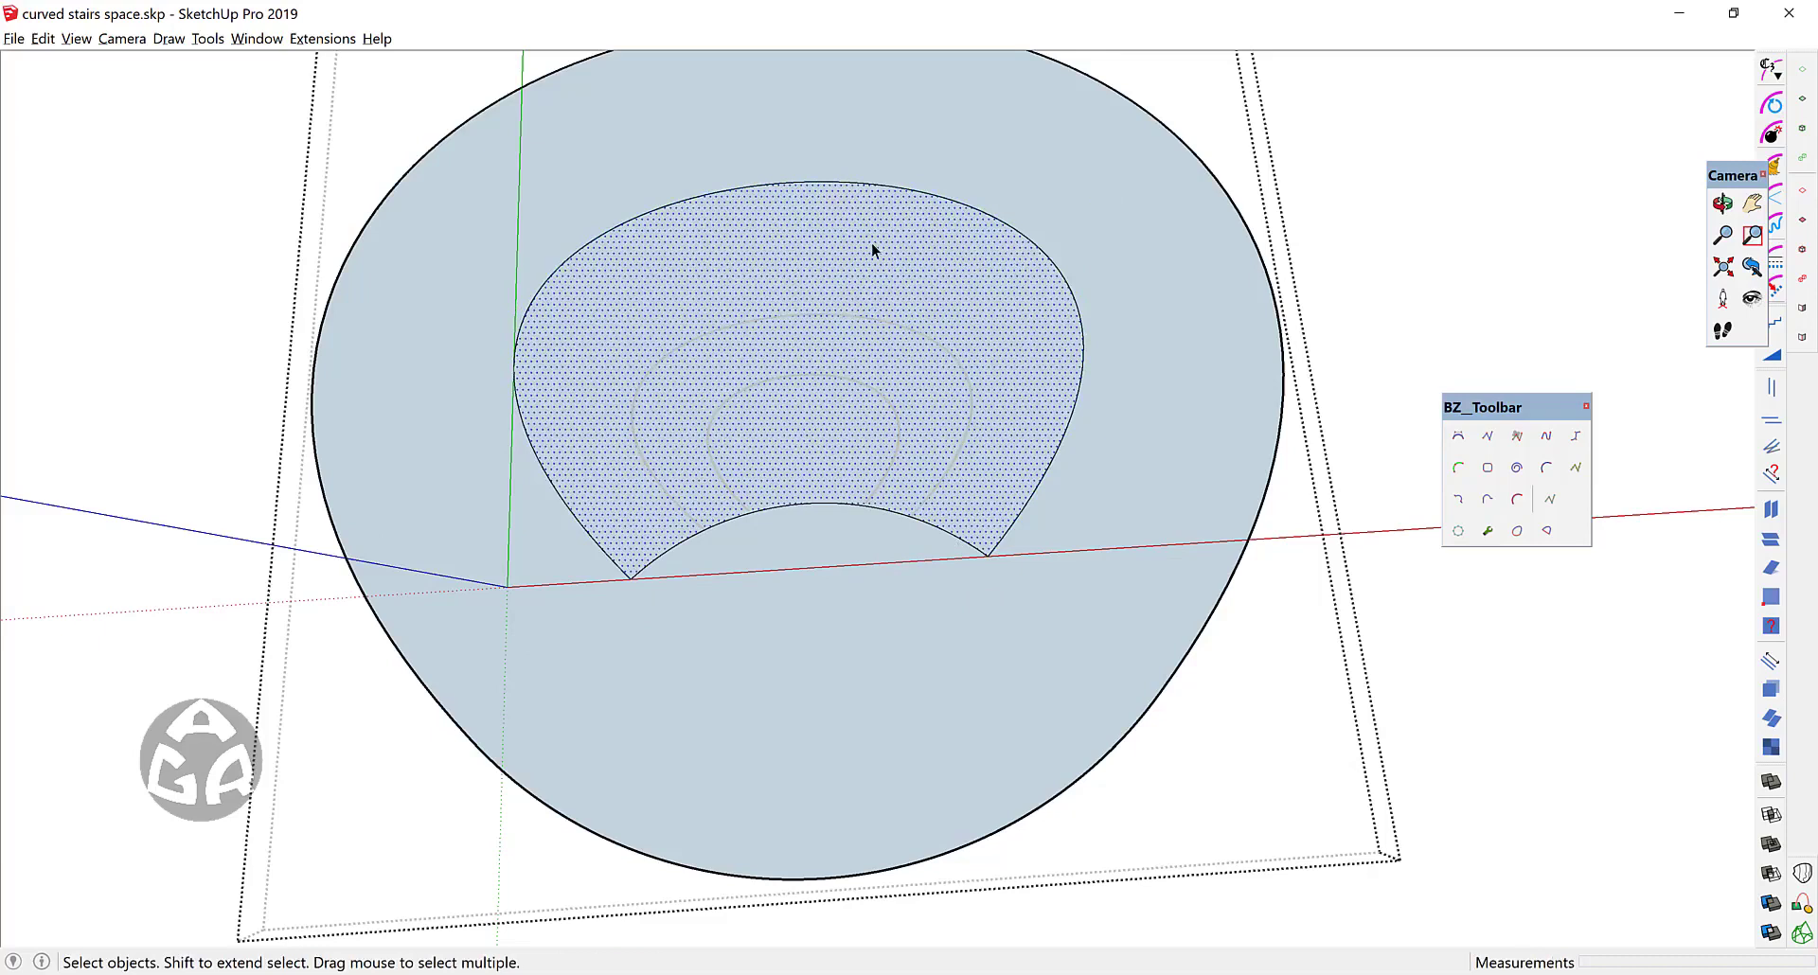
pyautogui.press('Delete')
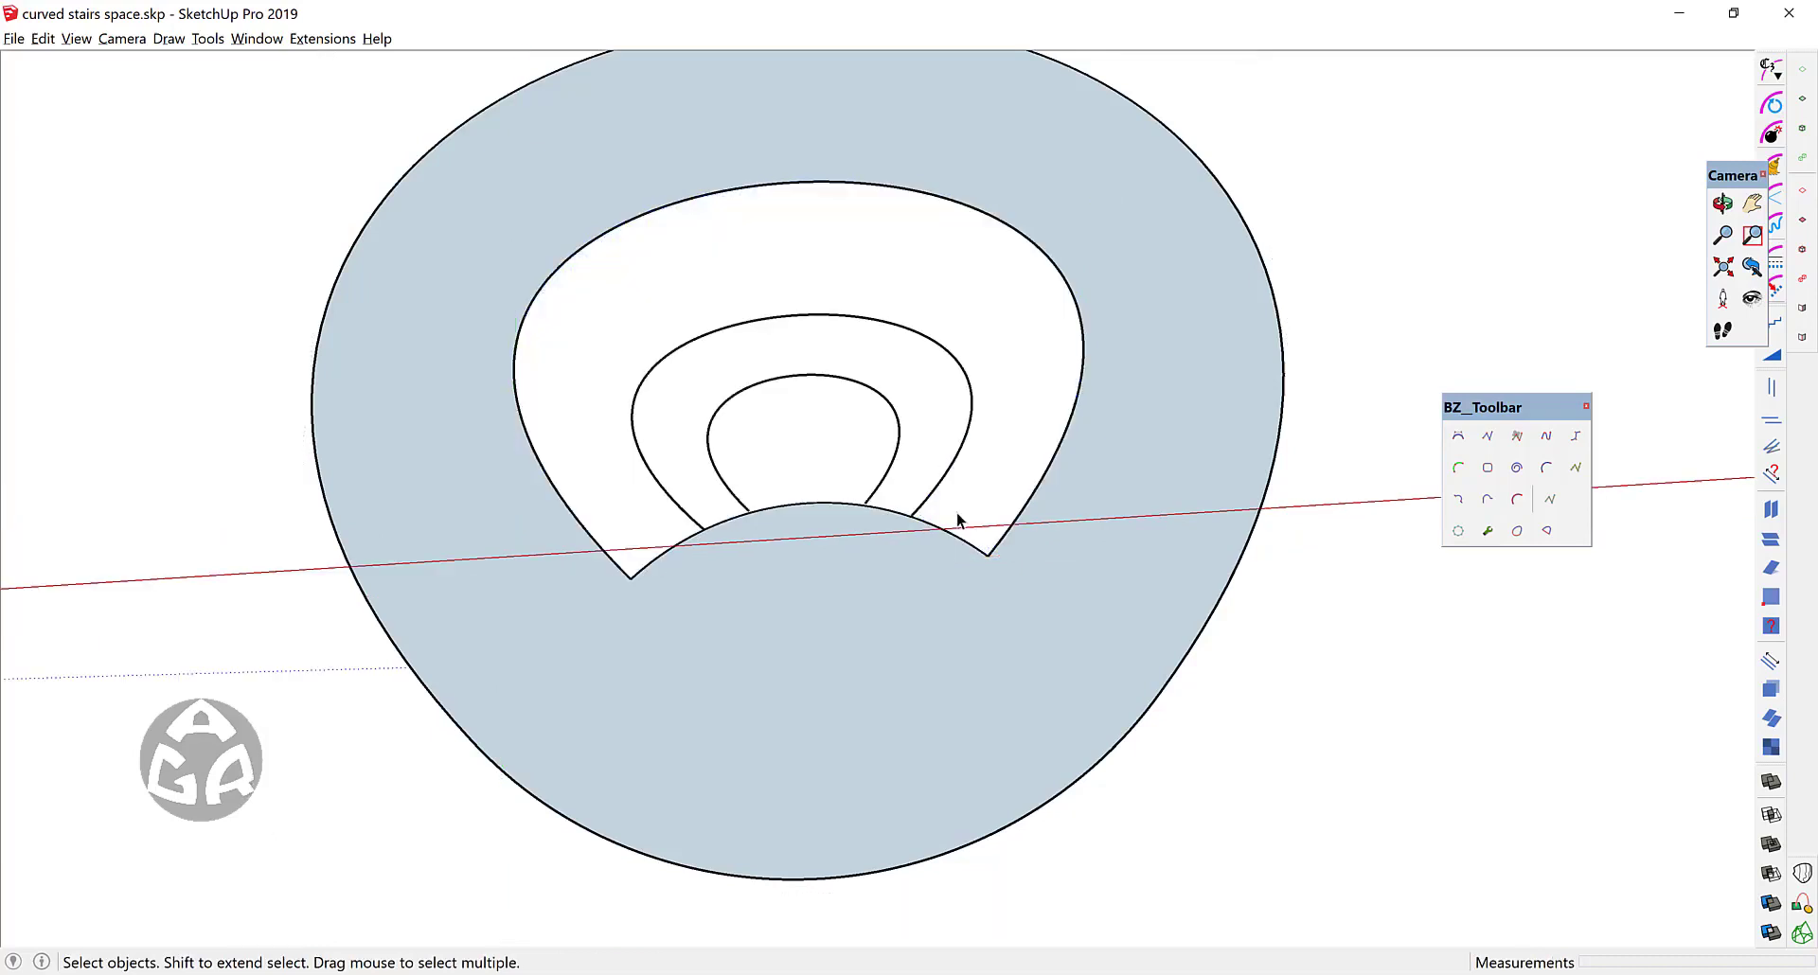
pyautogui.scroll(-3, 909, 506)
pyautogui.scroll(2, 907, 516)
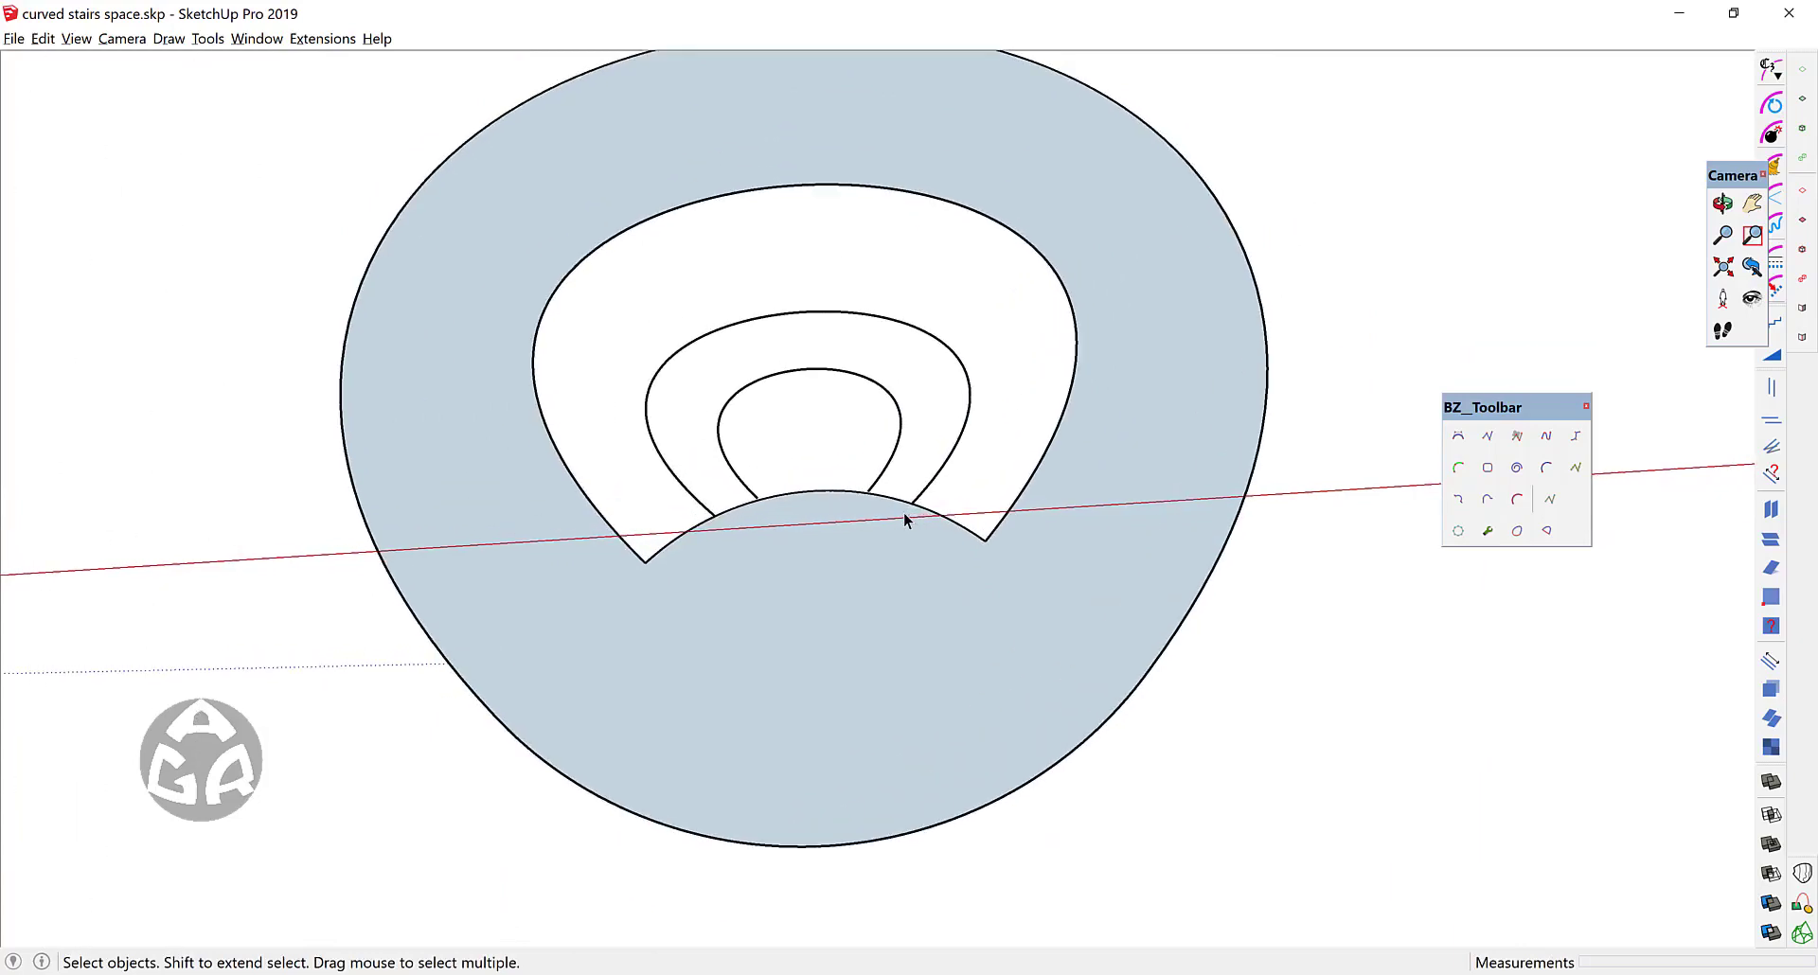
# Step: In top view, draw a line about 11.8 m long along the green axis from the inward arc's midpoint to the floor's outer edge
pyautogui.press('F2')
pyautogui.press('l')
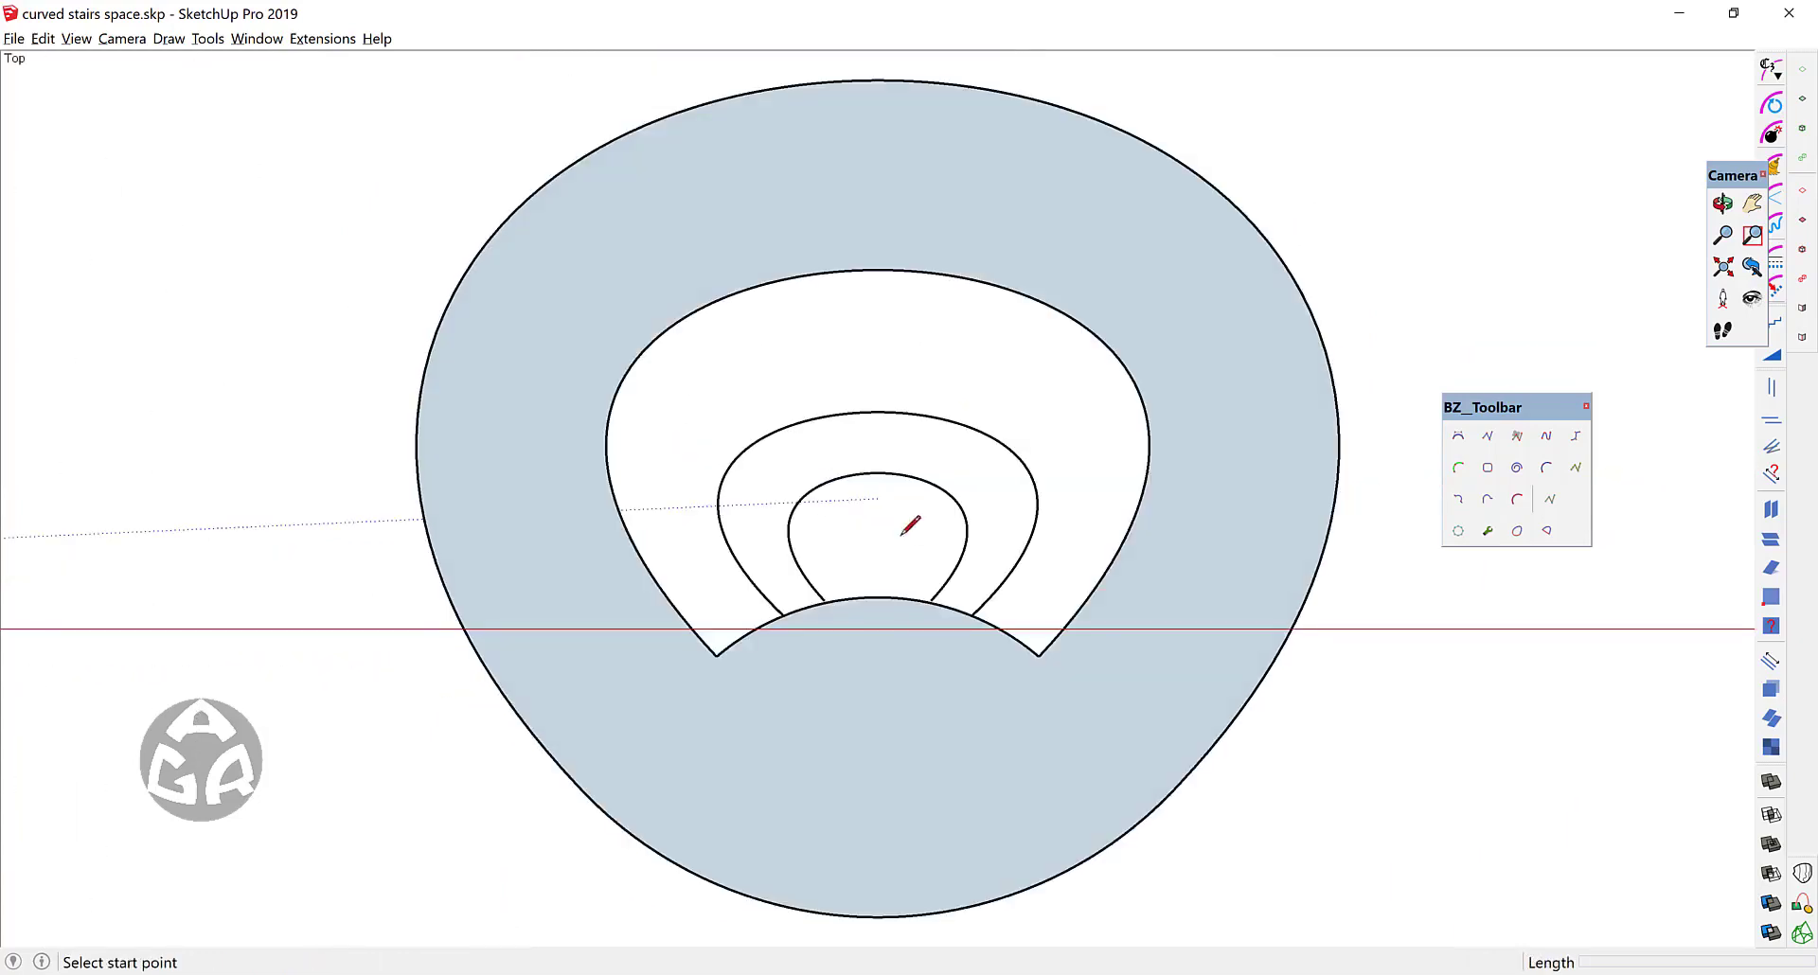
pyautogui.click(879, 596)
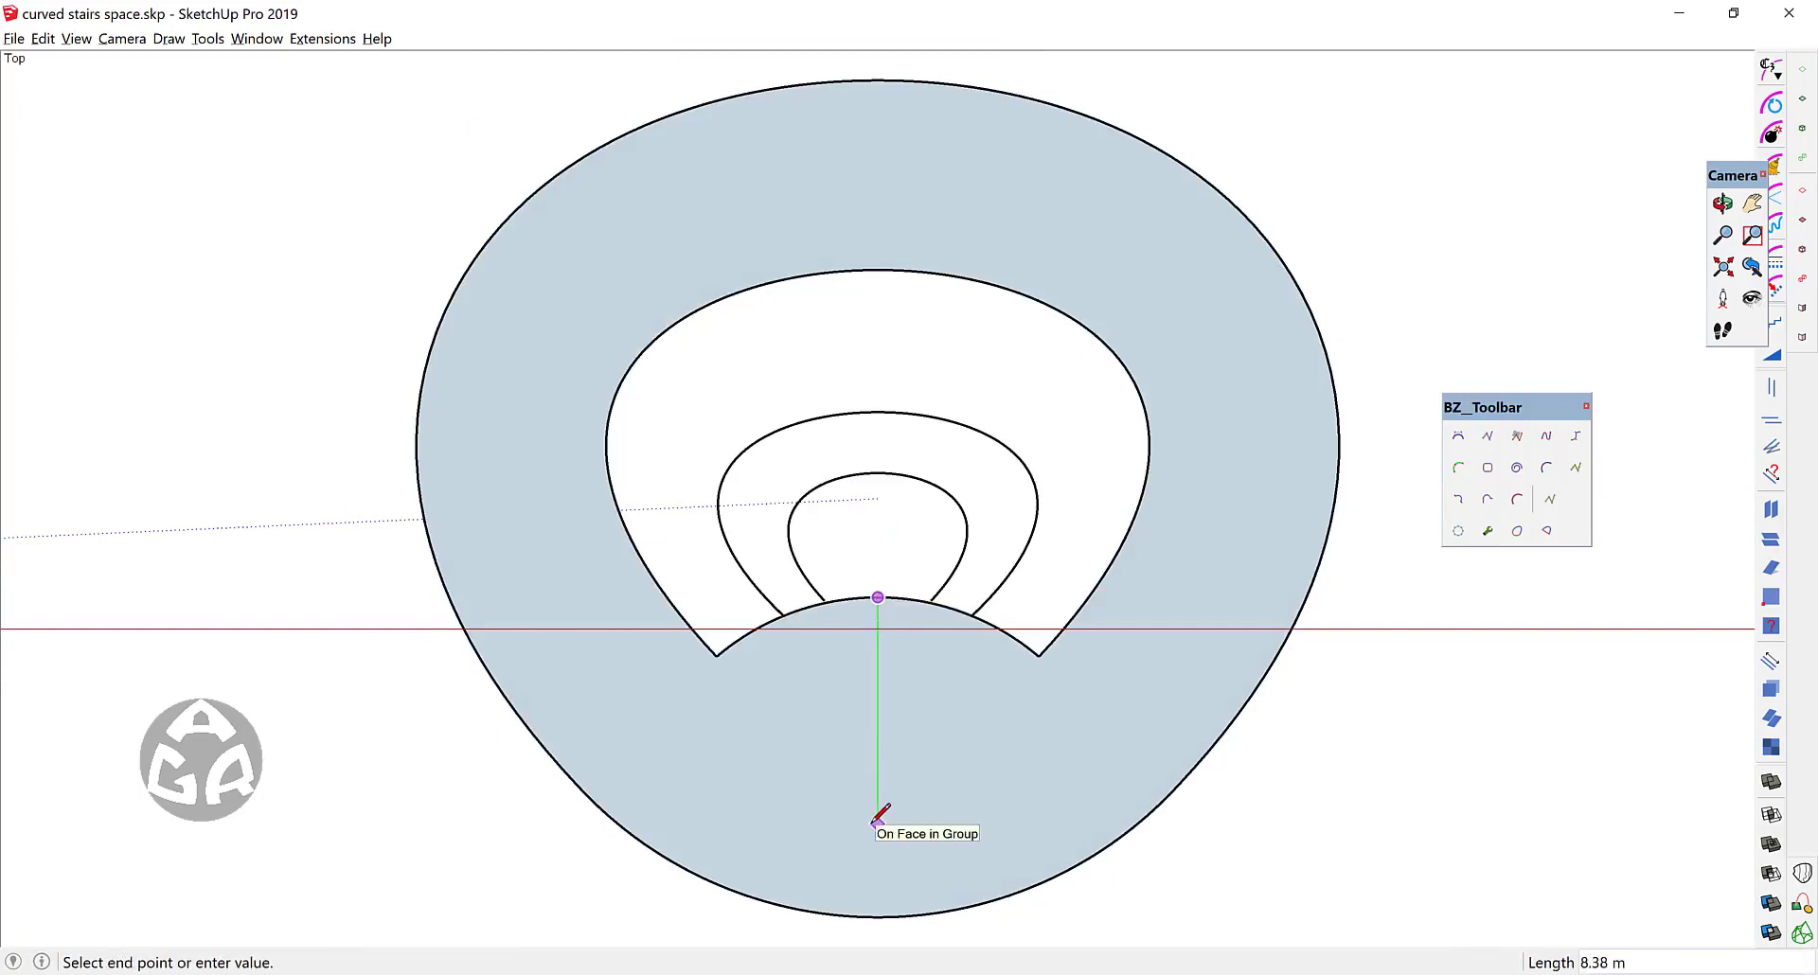
pyautogui.press('Escape')
pyautogui.scroll(1, 881, 596)
pyautogui.click(880, 596)
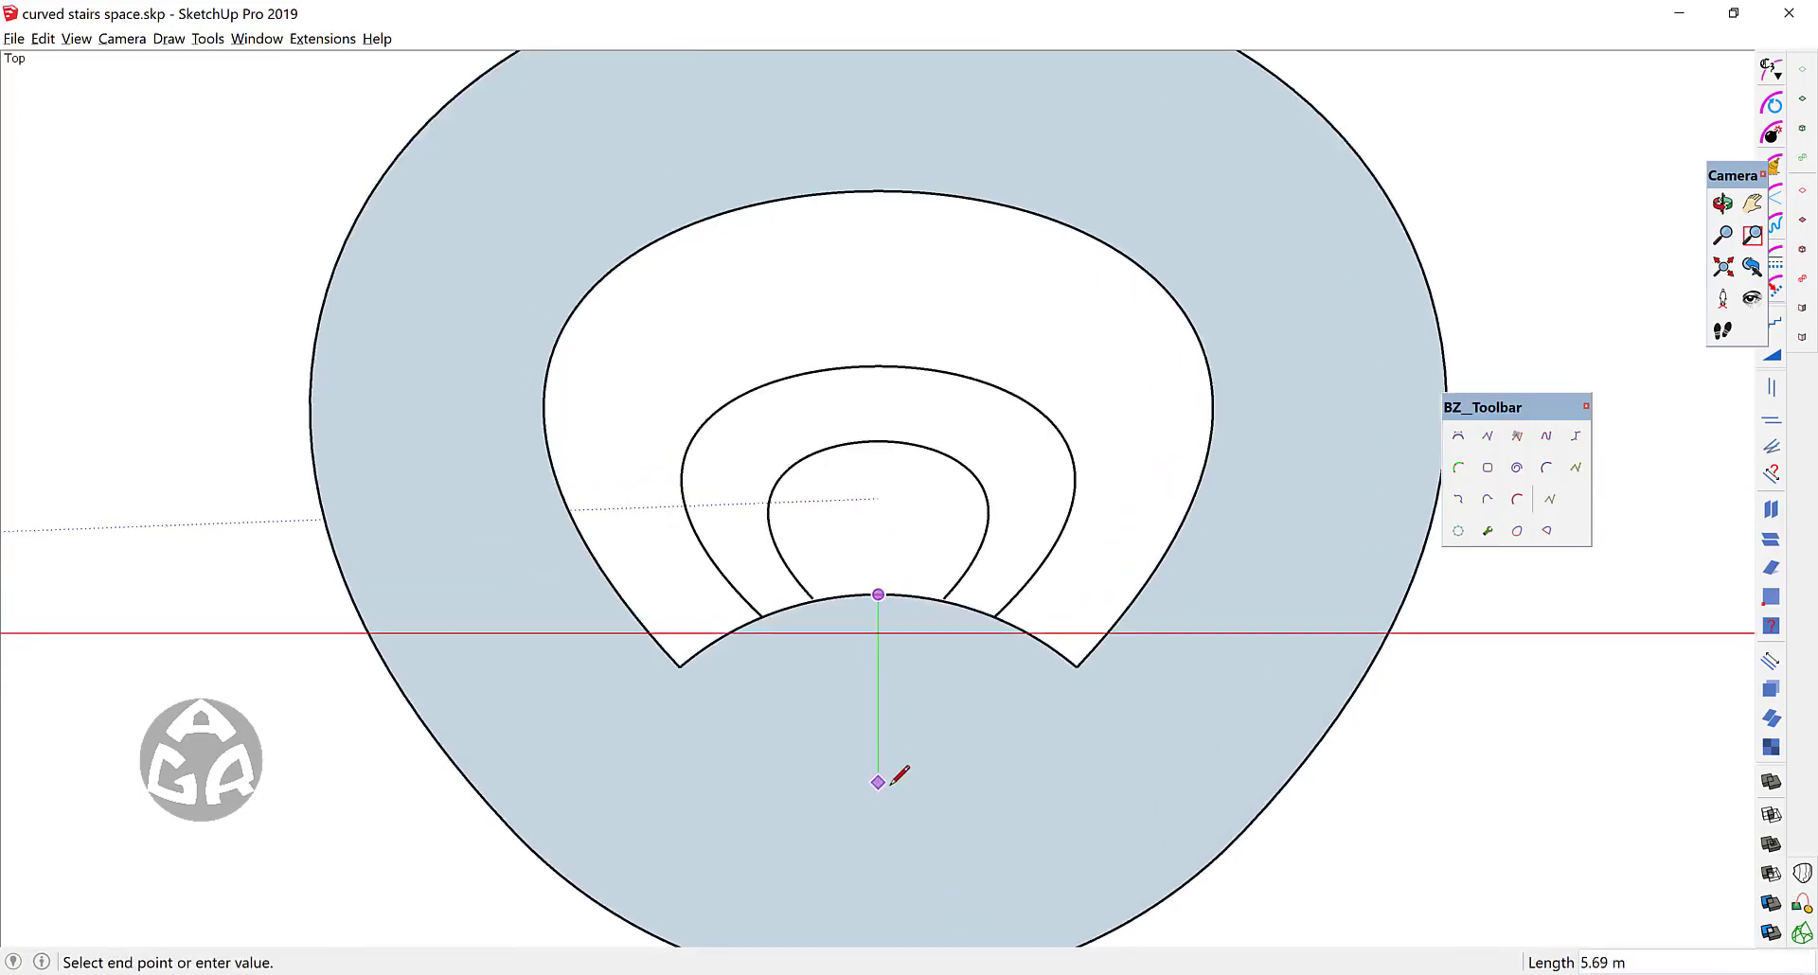
pyautogui.scroll(1, 894, 772)
pyautogui.keyDown('shift'); pyautogui.moveTo(894, 772); pyautogui.dragTo(871, 599, button='middle'); pyautogui.keyUp('shift')
pyautogui.click(865, 797)
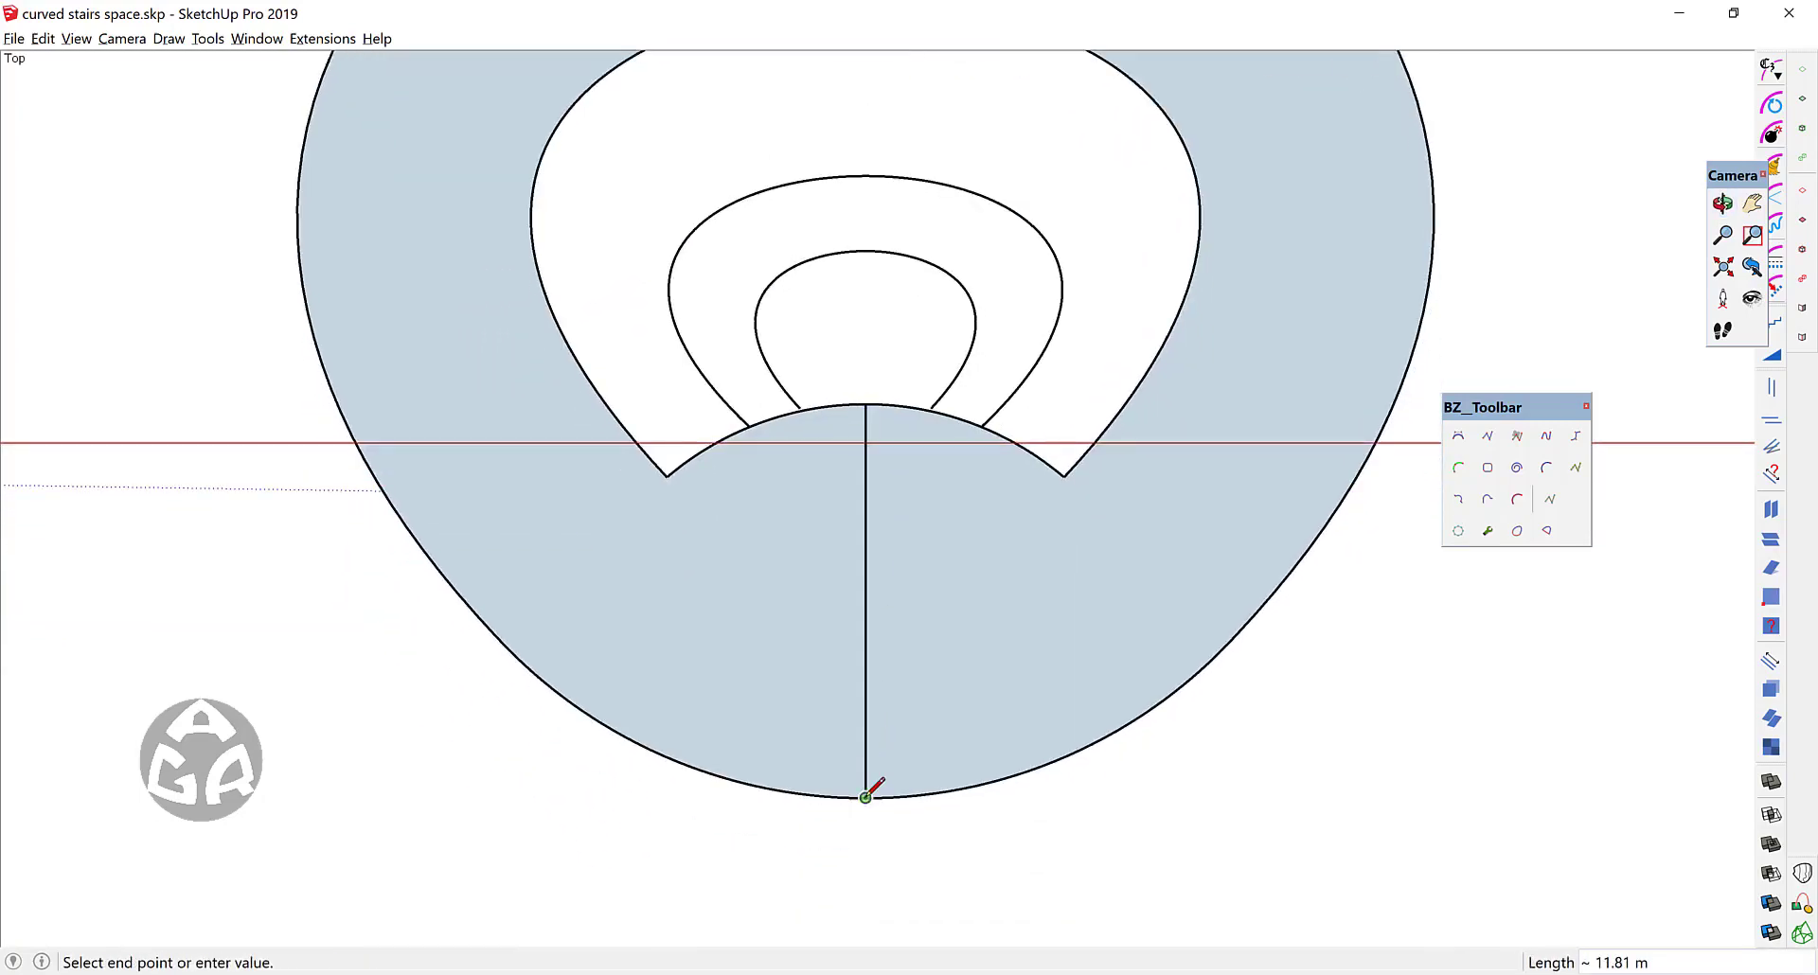
pyautogui.press('space')
# Step: Inside the floor group, draw a 128-segment circle of radius 2.7 m centered on the midpoint of the helper line
pyautogui.keyDown('shift'); pyautogui.moveTo(900, 610); pyautogui.dragTo(844, 664, button='middle'); pyautogui.keyUp('shift')
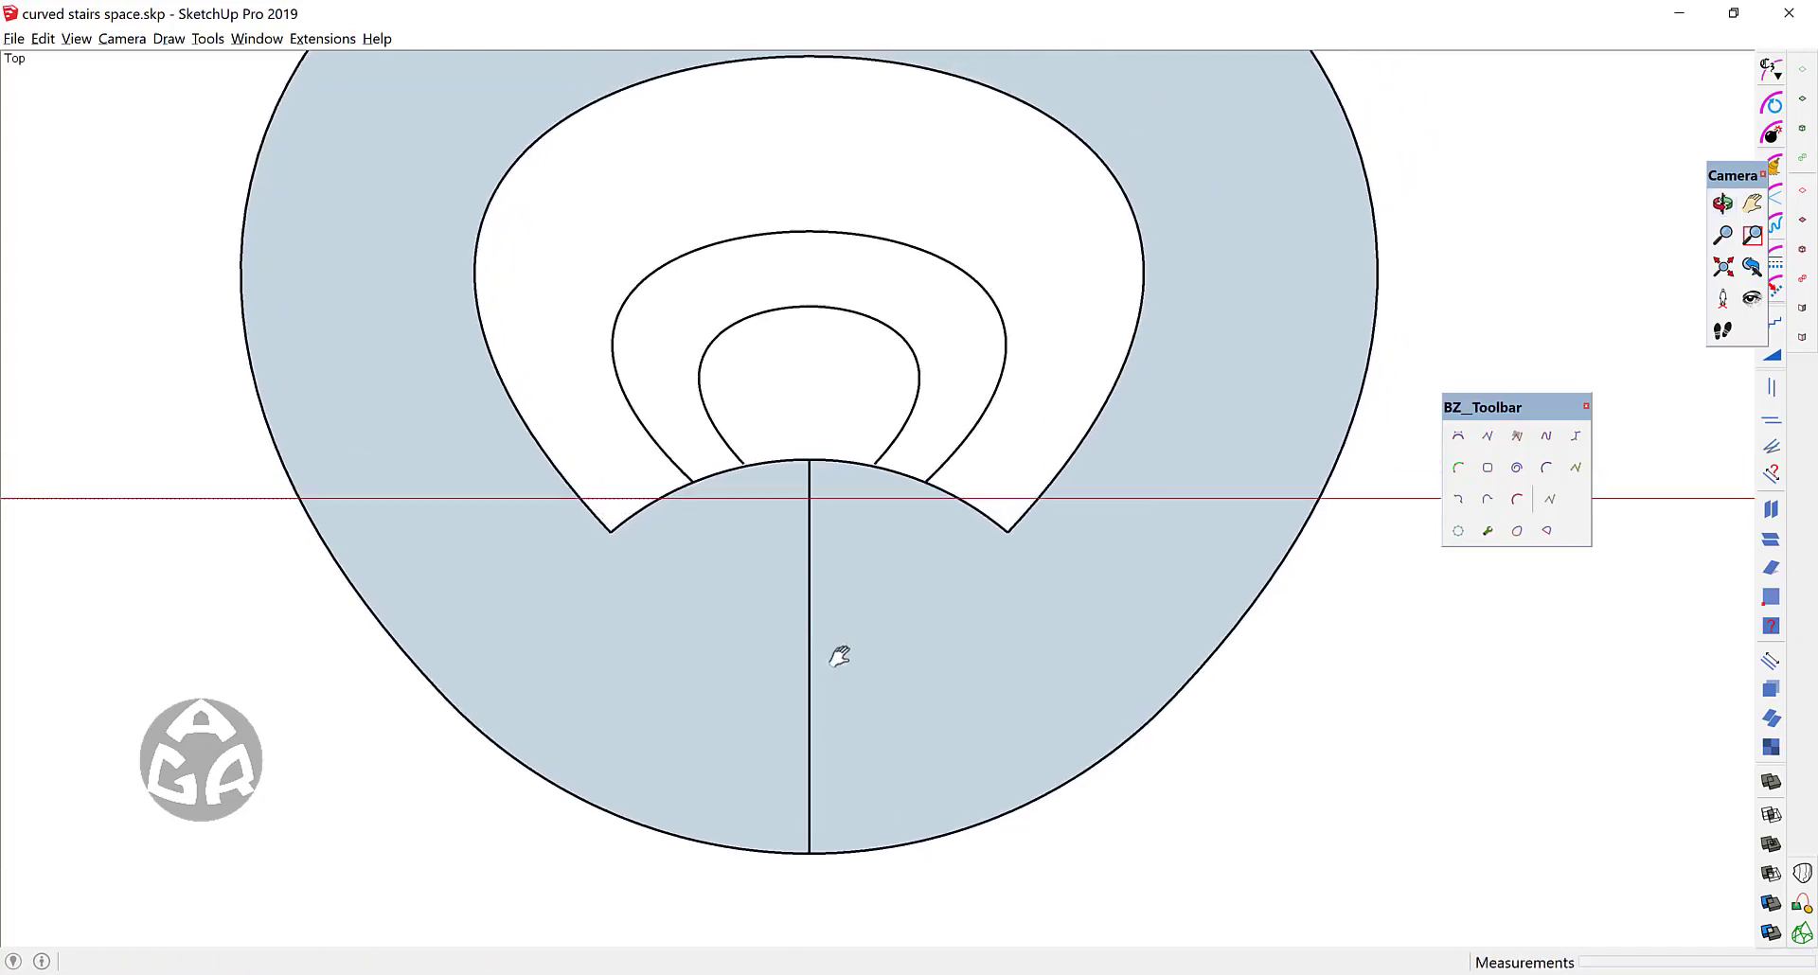
pyautogui.doubleClick(906, 612)
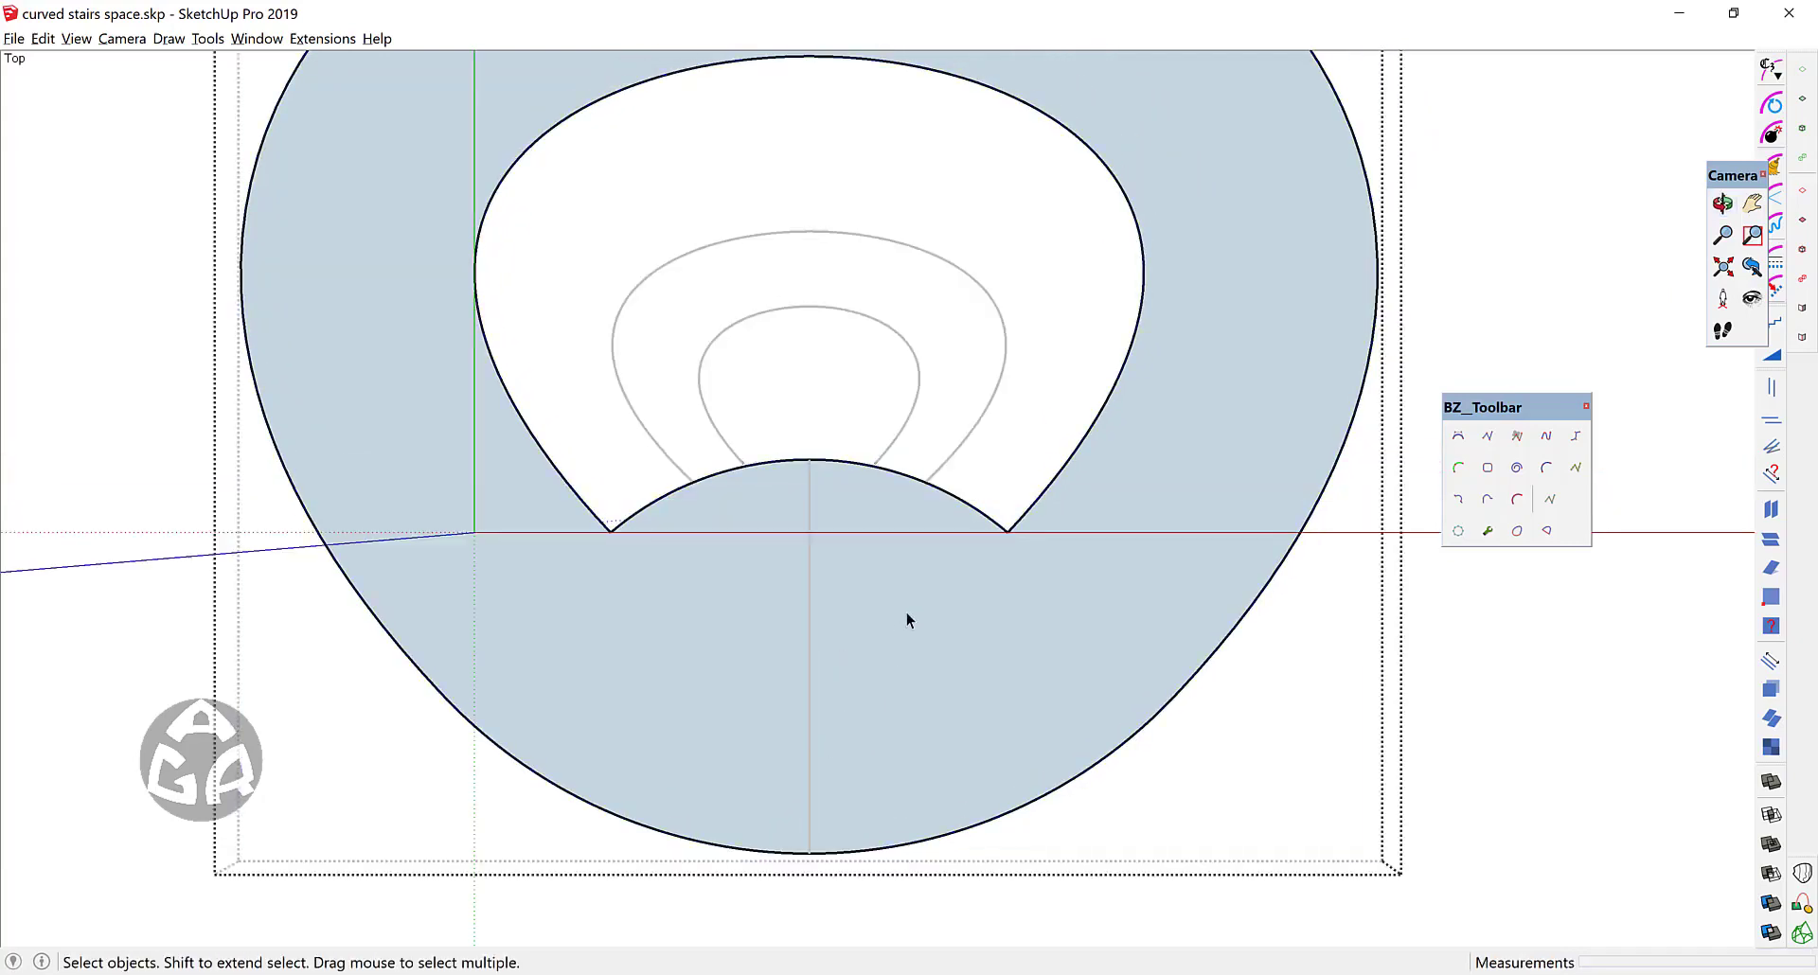
pyautogui.press('c')
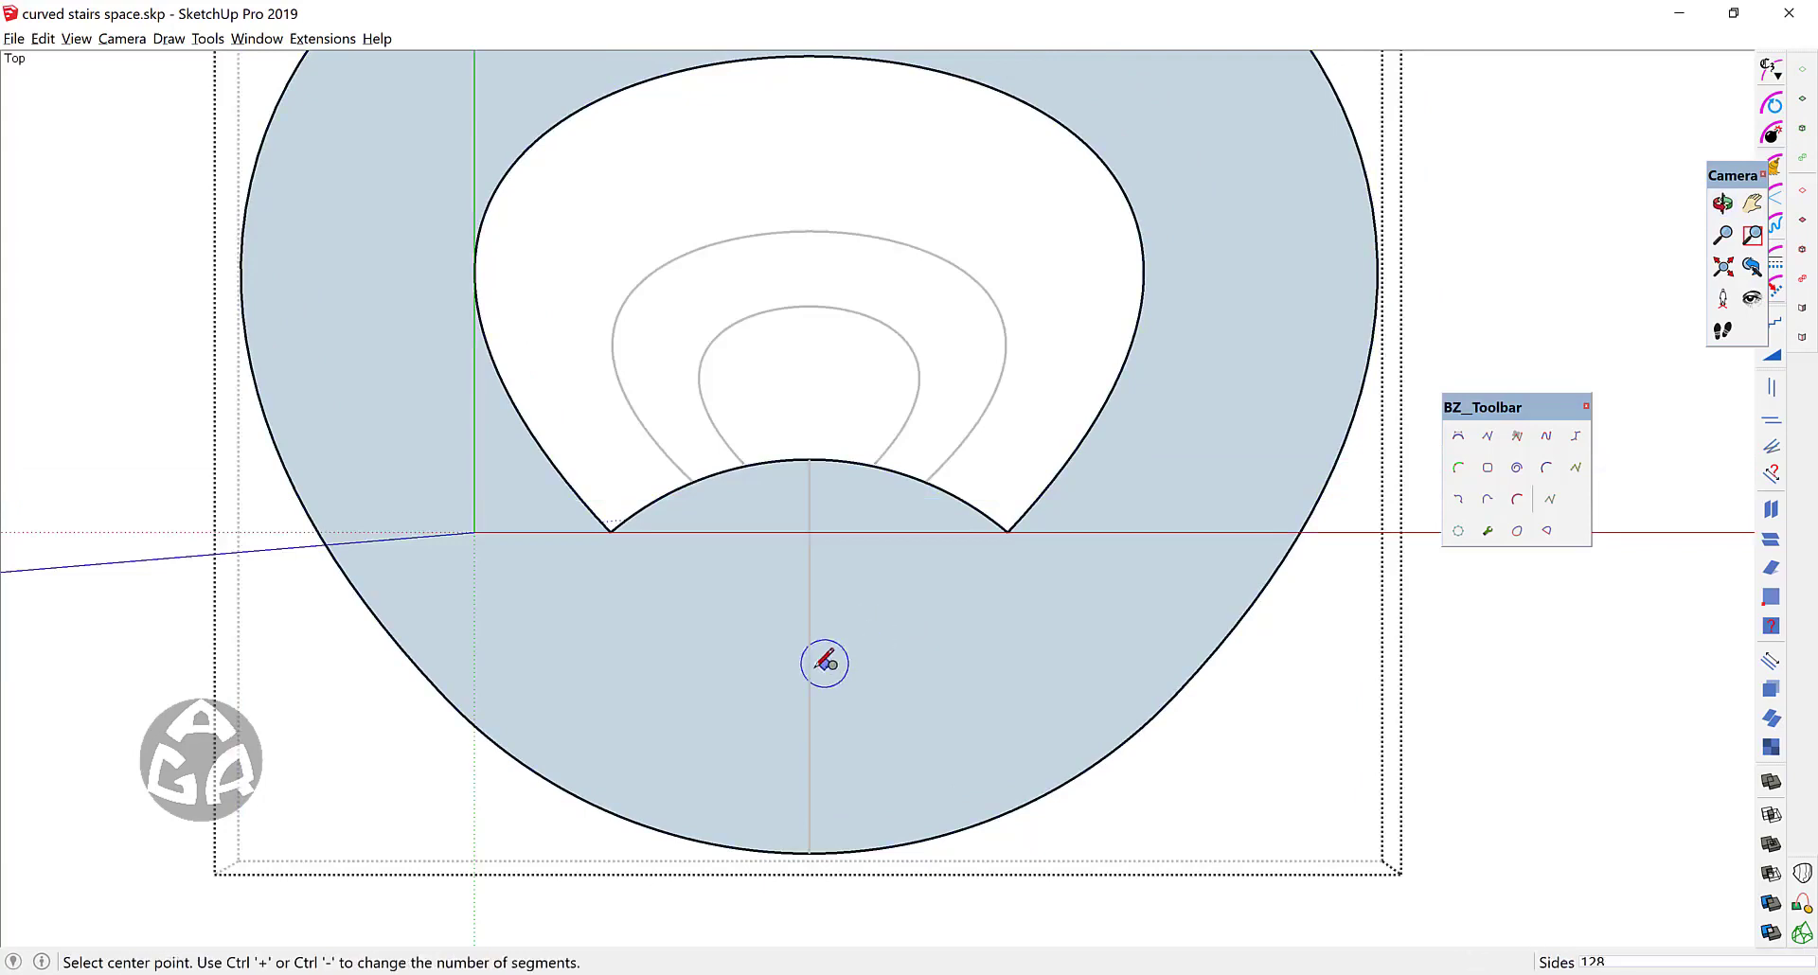
pyautogui.click(809, 656)
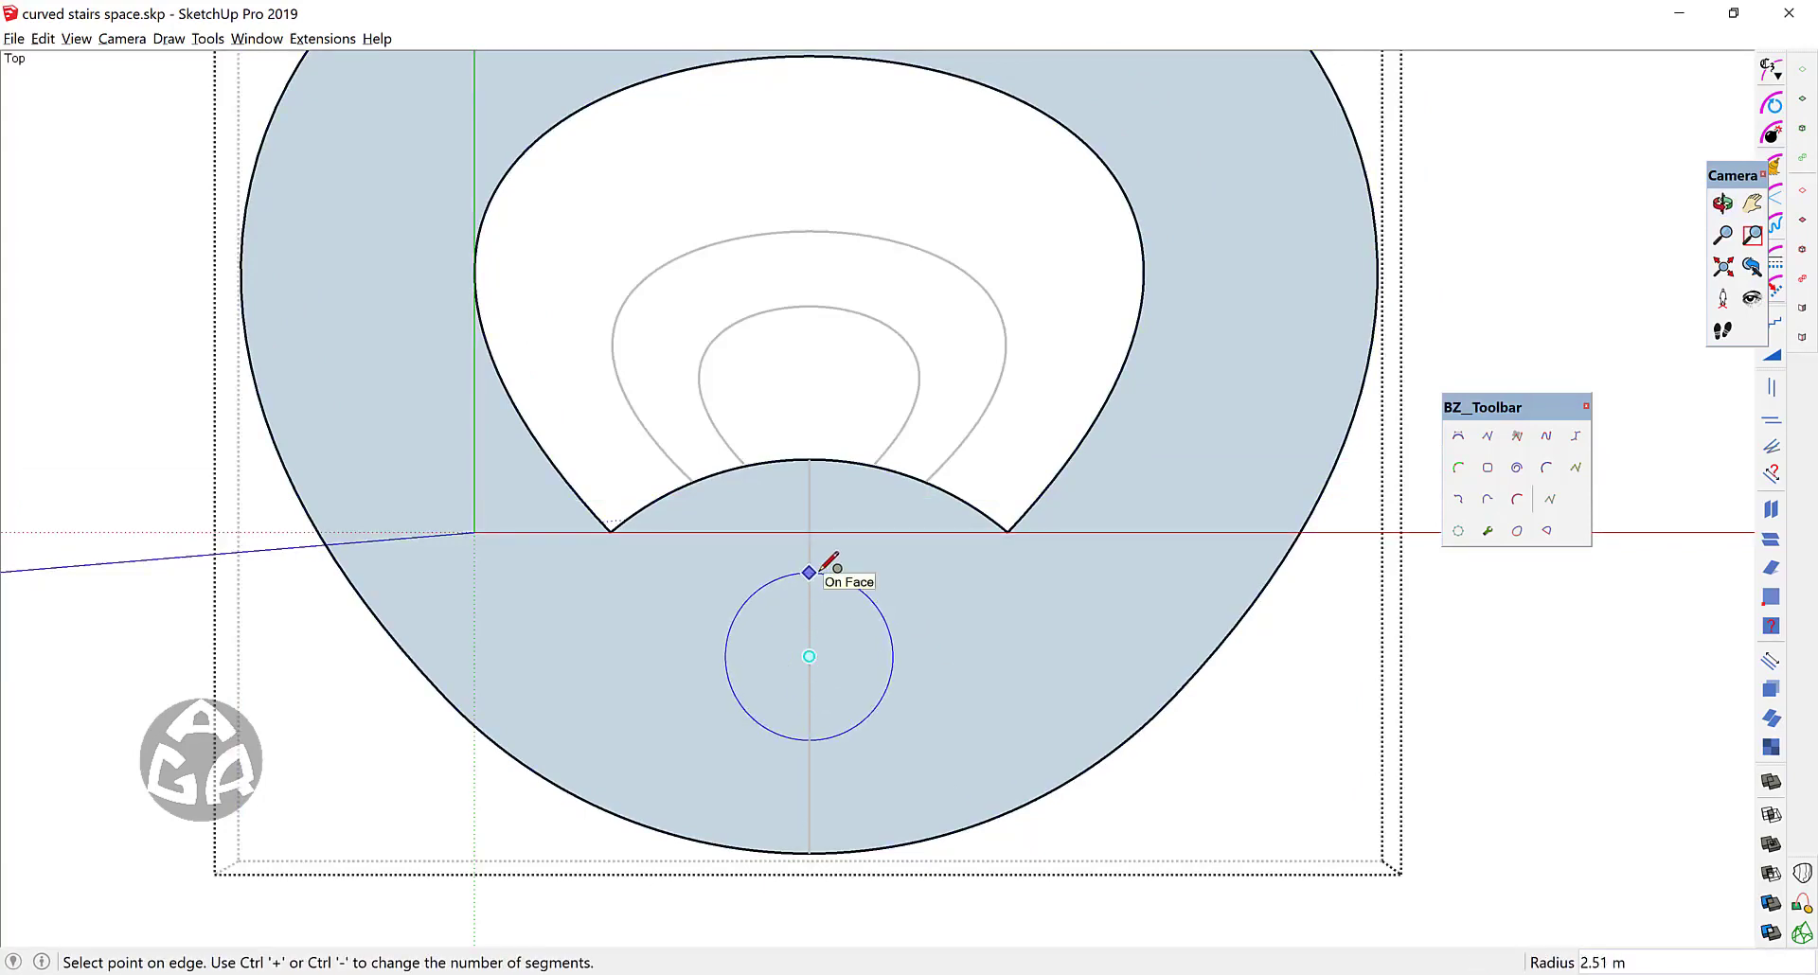
pyautogui.write('128s')
pyautogui.press('Return')
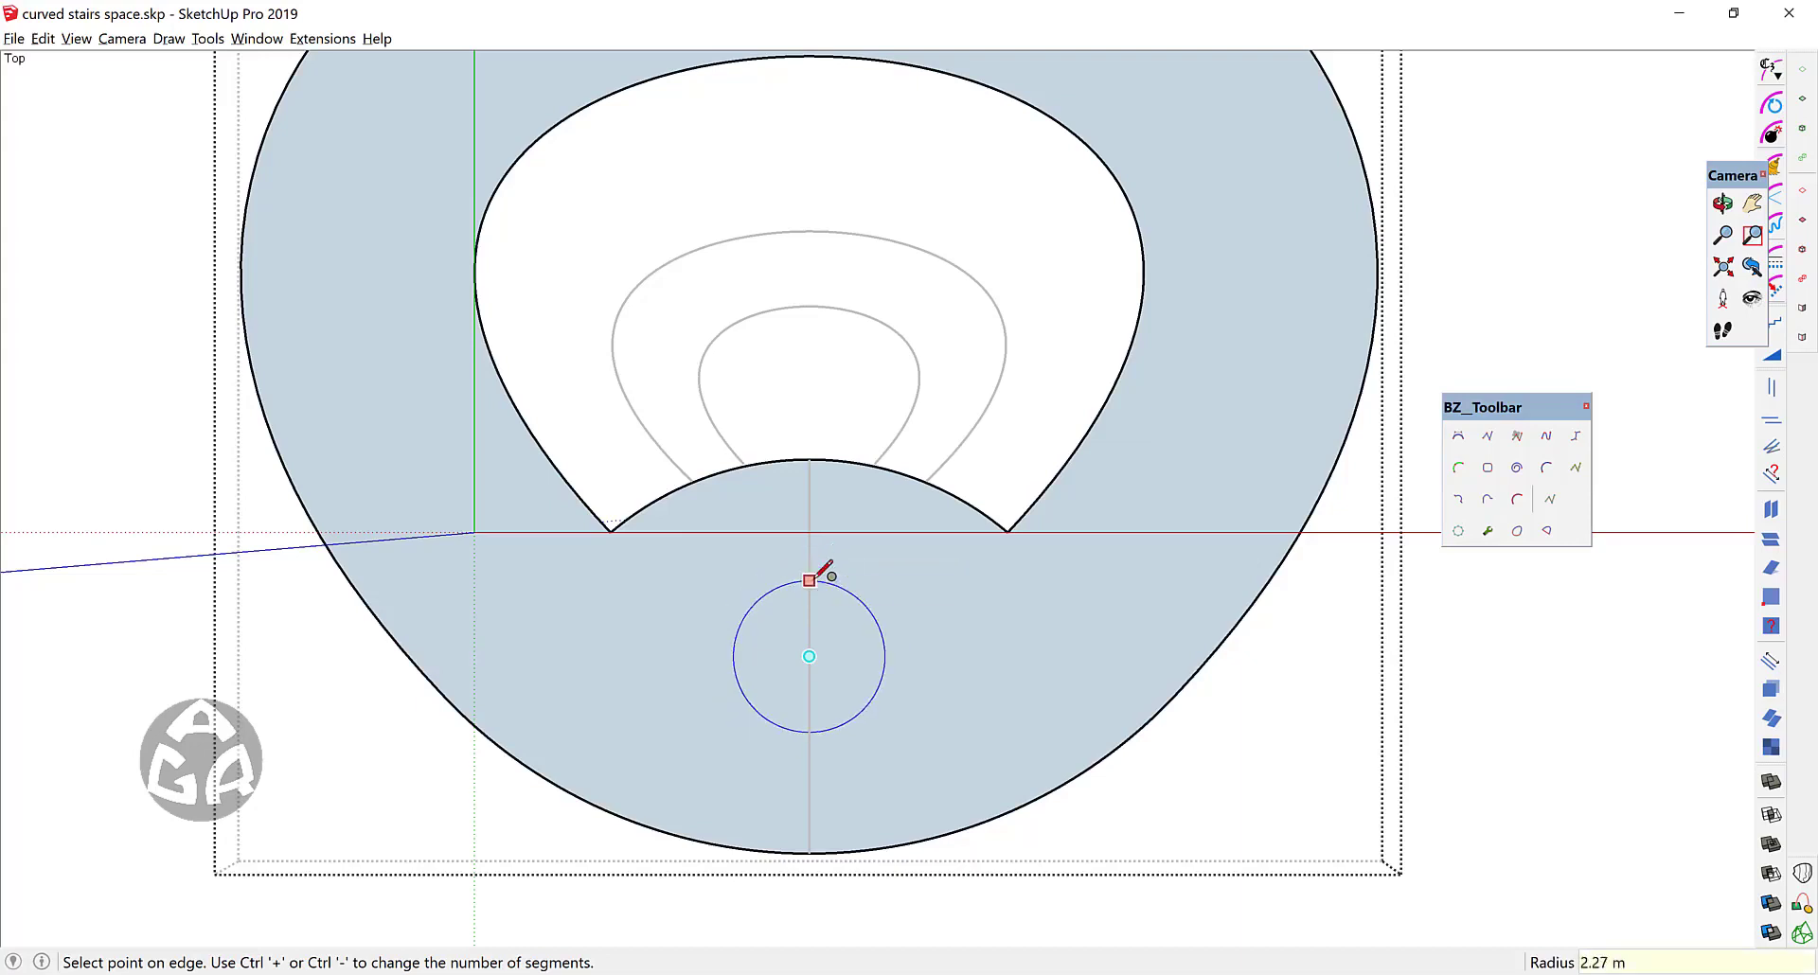
pyautogui.write('2.')
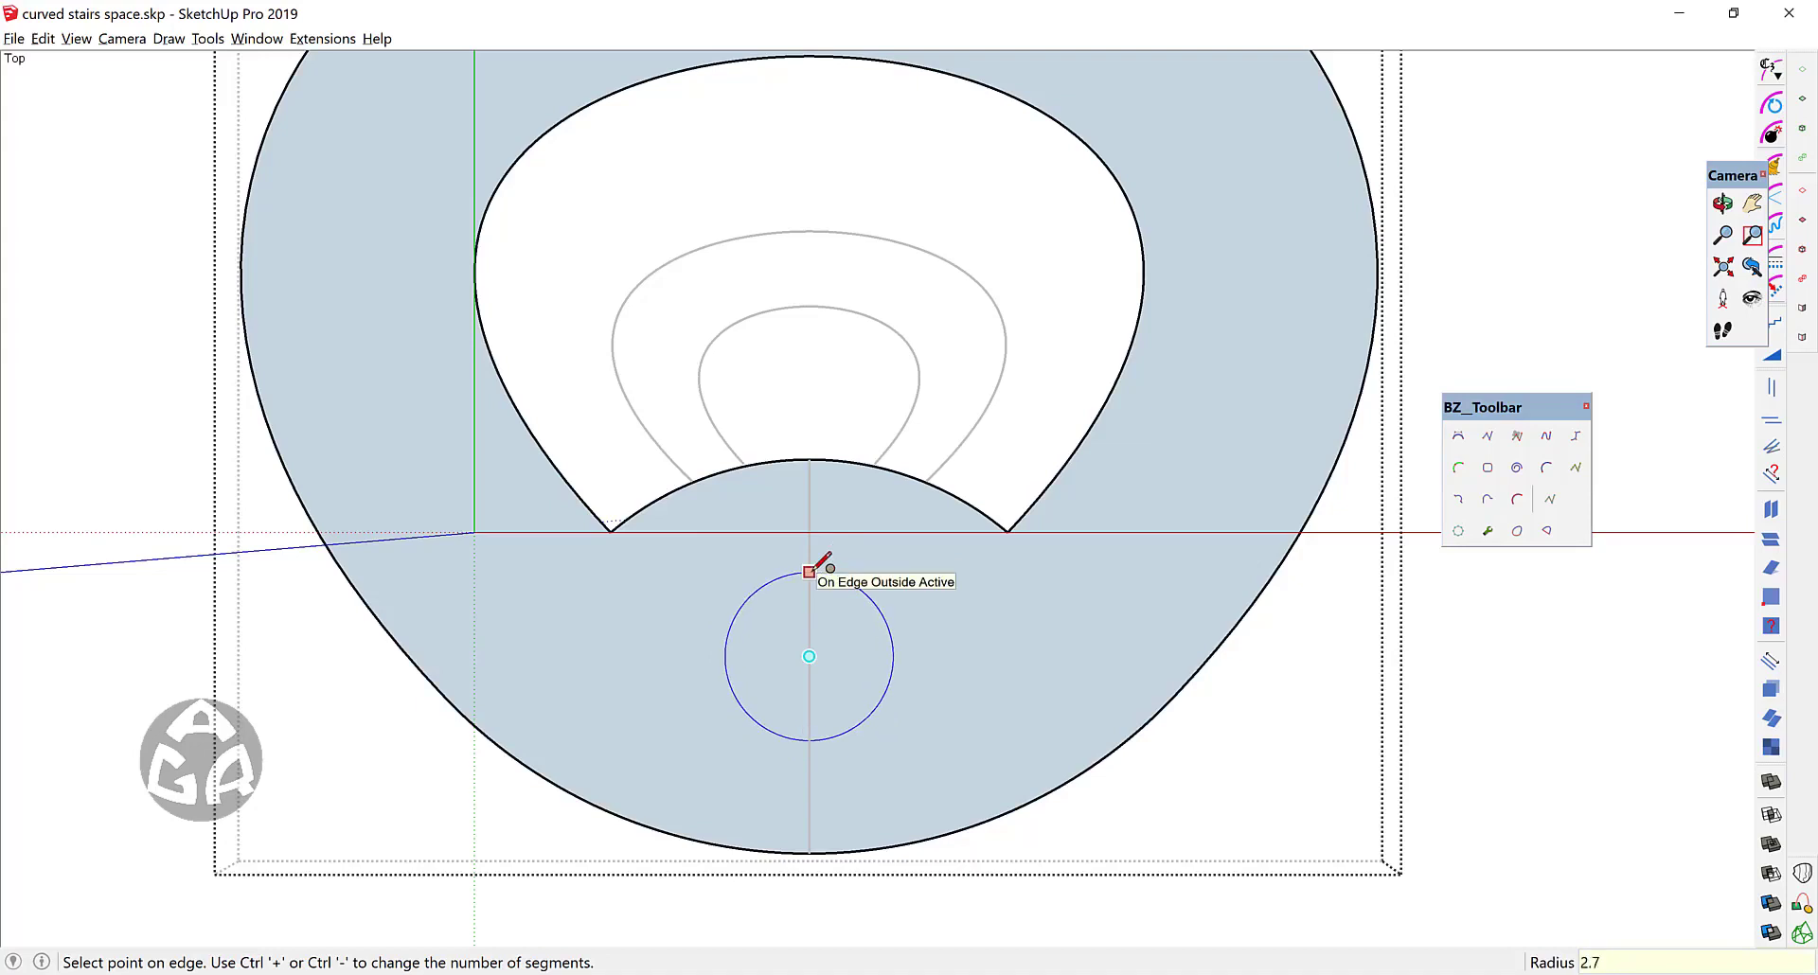
pyautogui.press('Return')
pyautogui.press('space')
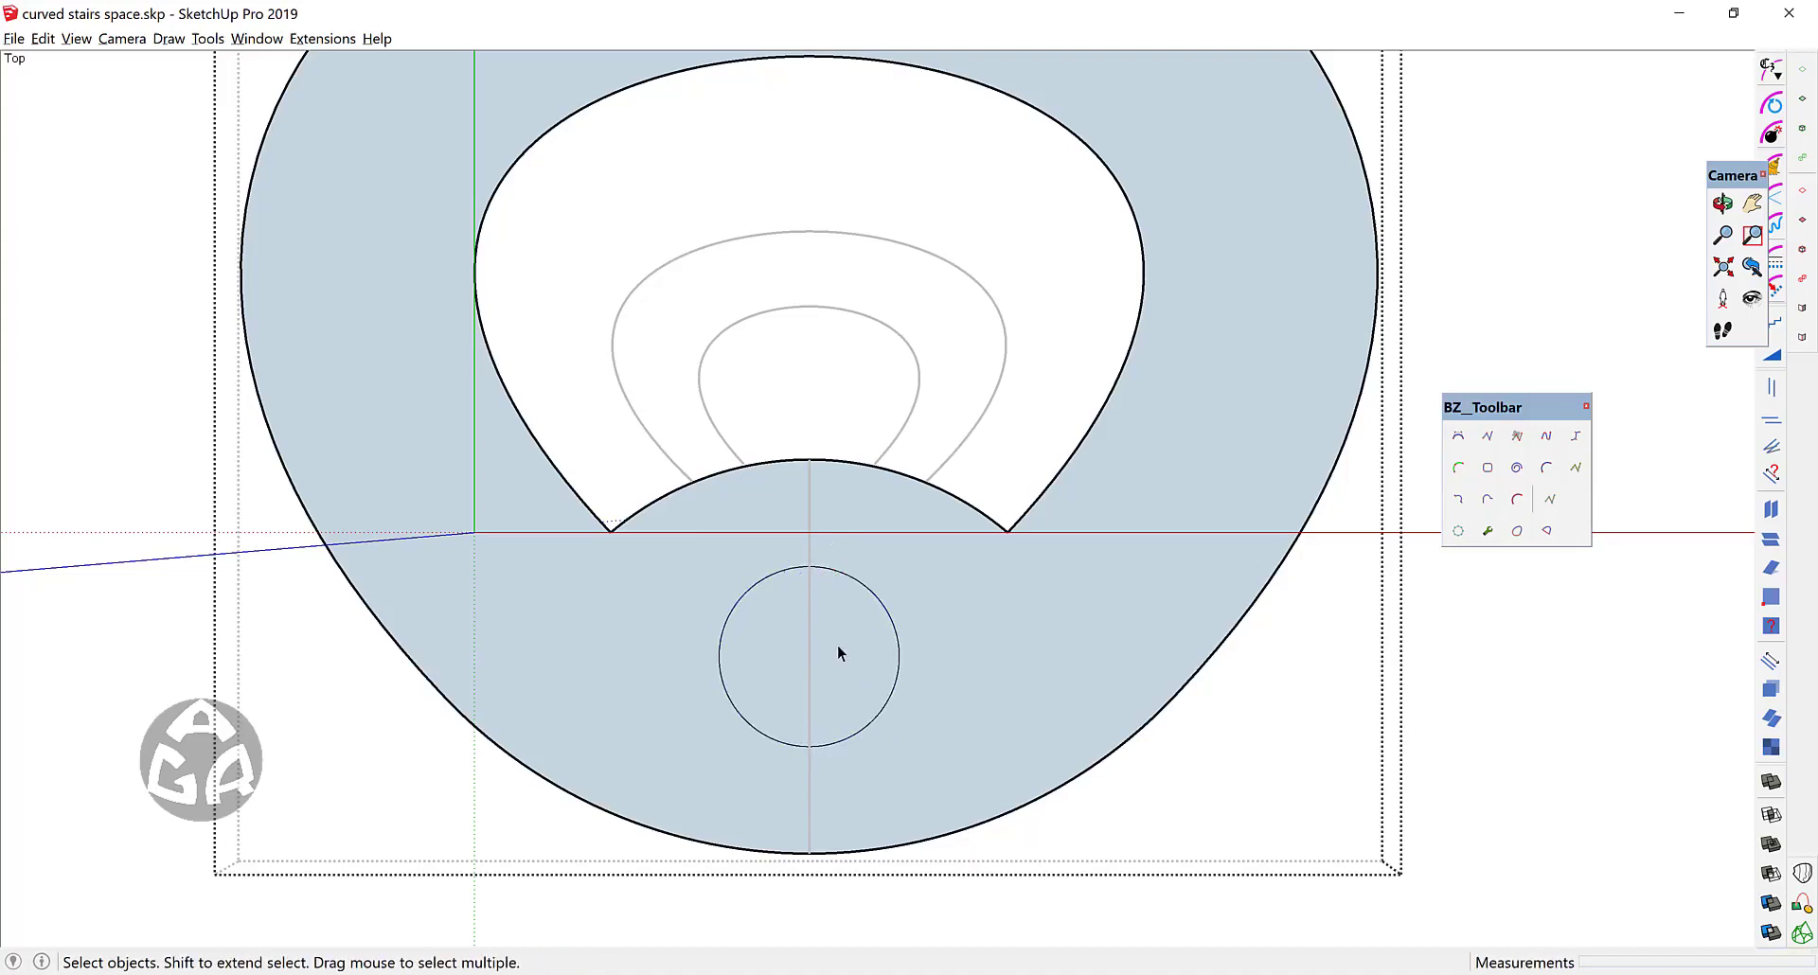
# Step: Stretch the circle to about 1.5 times its width along the red axis about its center, and delete its face to cut an oval opening
pyautogui.click(837, 644)
pyautogui.press('s')
pyautogui.moveTo(899, 656); pyautogui.dragTo(944, 656)
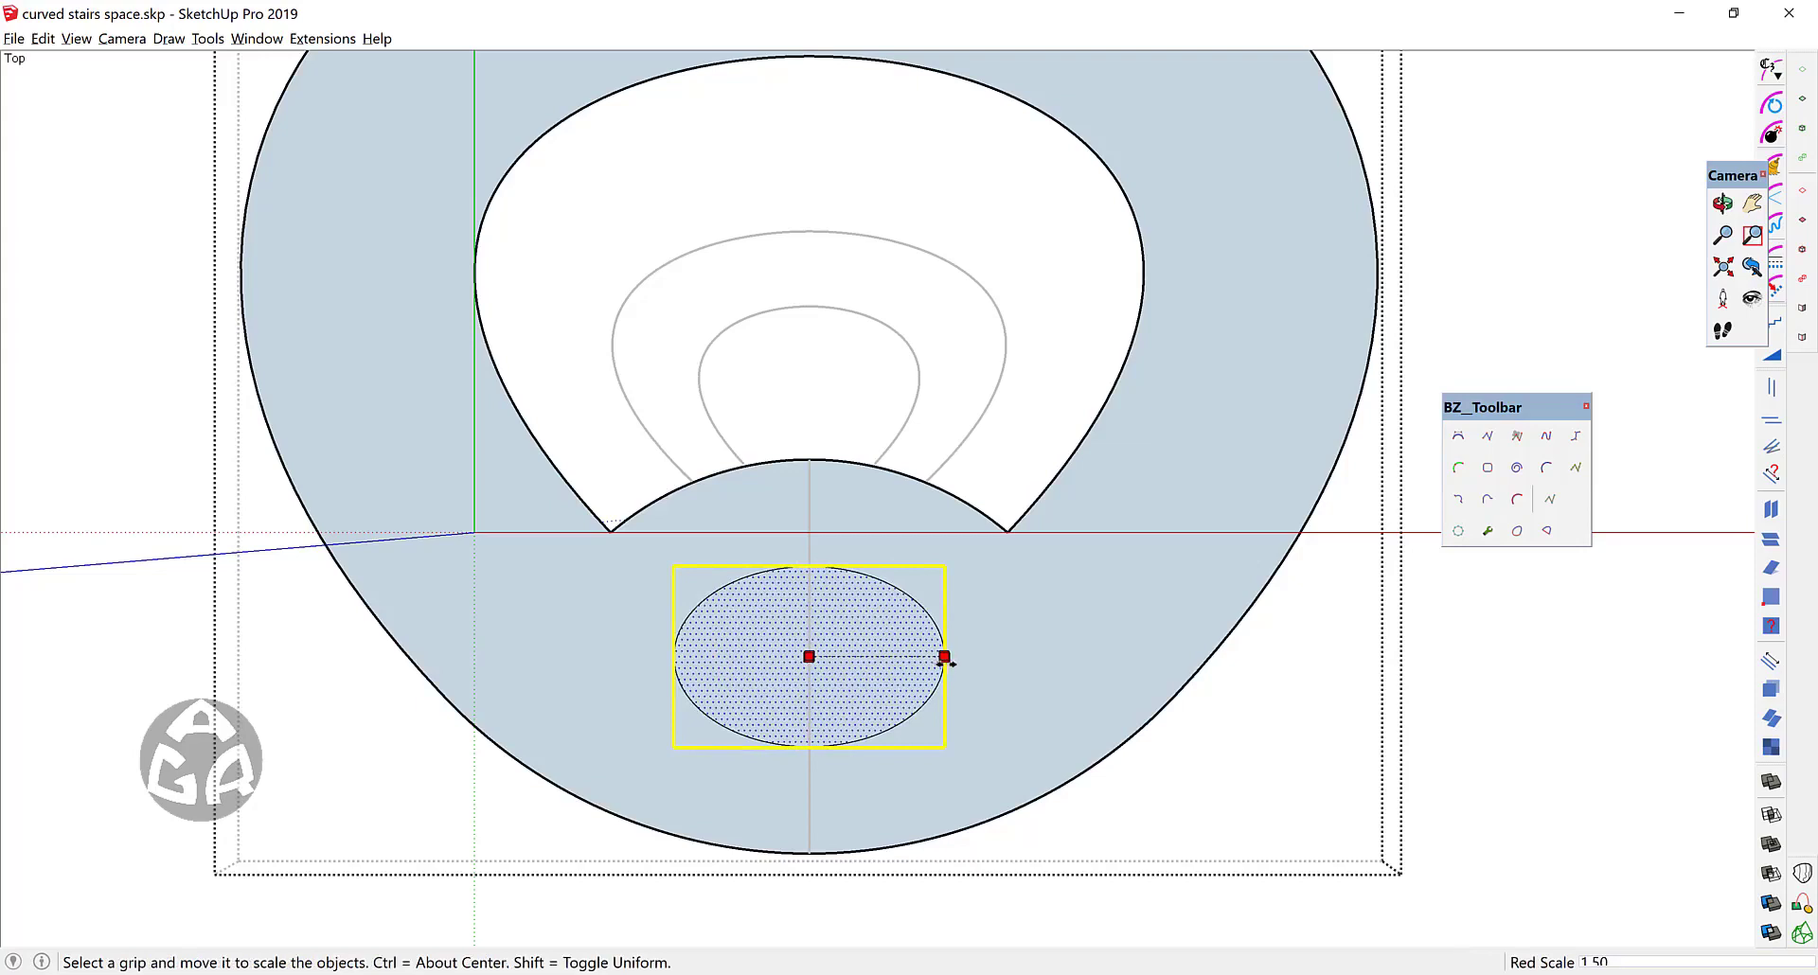
pyautogui.moveTo(944, 657); pyautogui.dragTo(949, 660)
pyautogui.press('space')
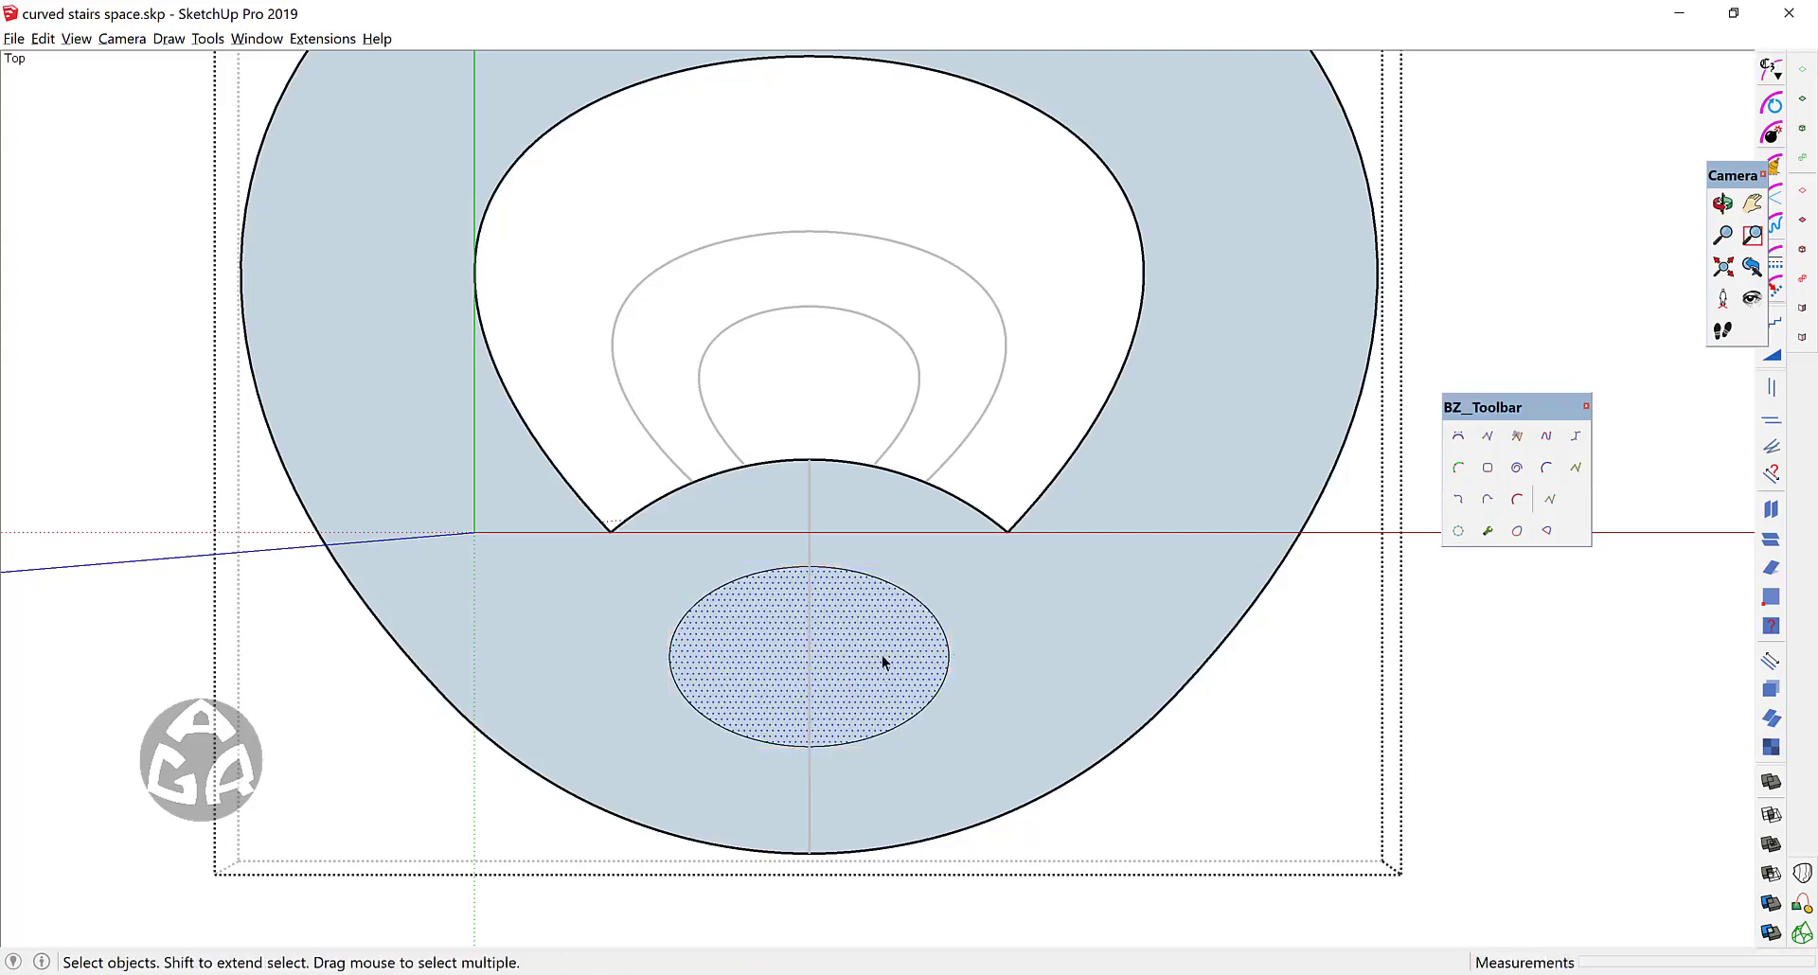
pyautogui.press('Delete')
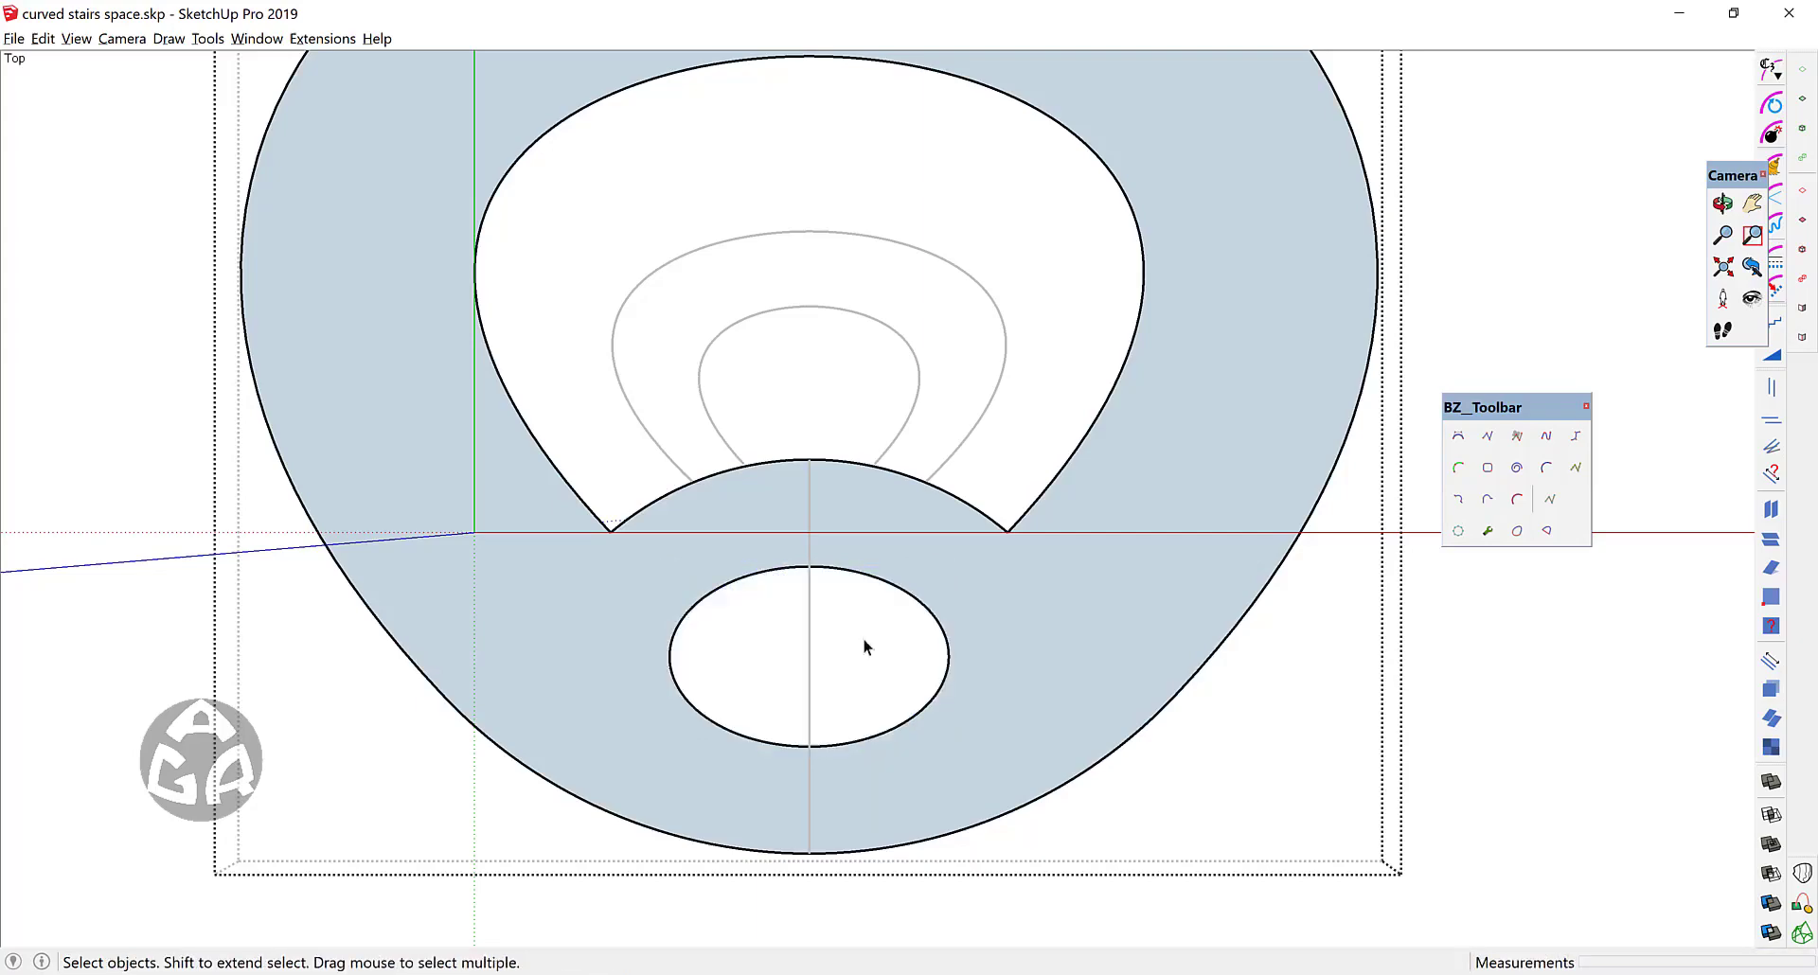
pyautogui.moveTo(619, 749); pyautogui.dragTo(1459, 642, button='middle')
pyautogui.click(1459, 642)
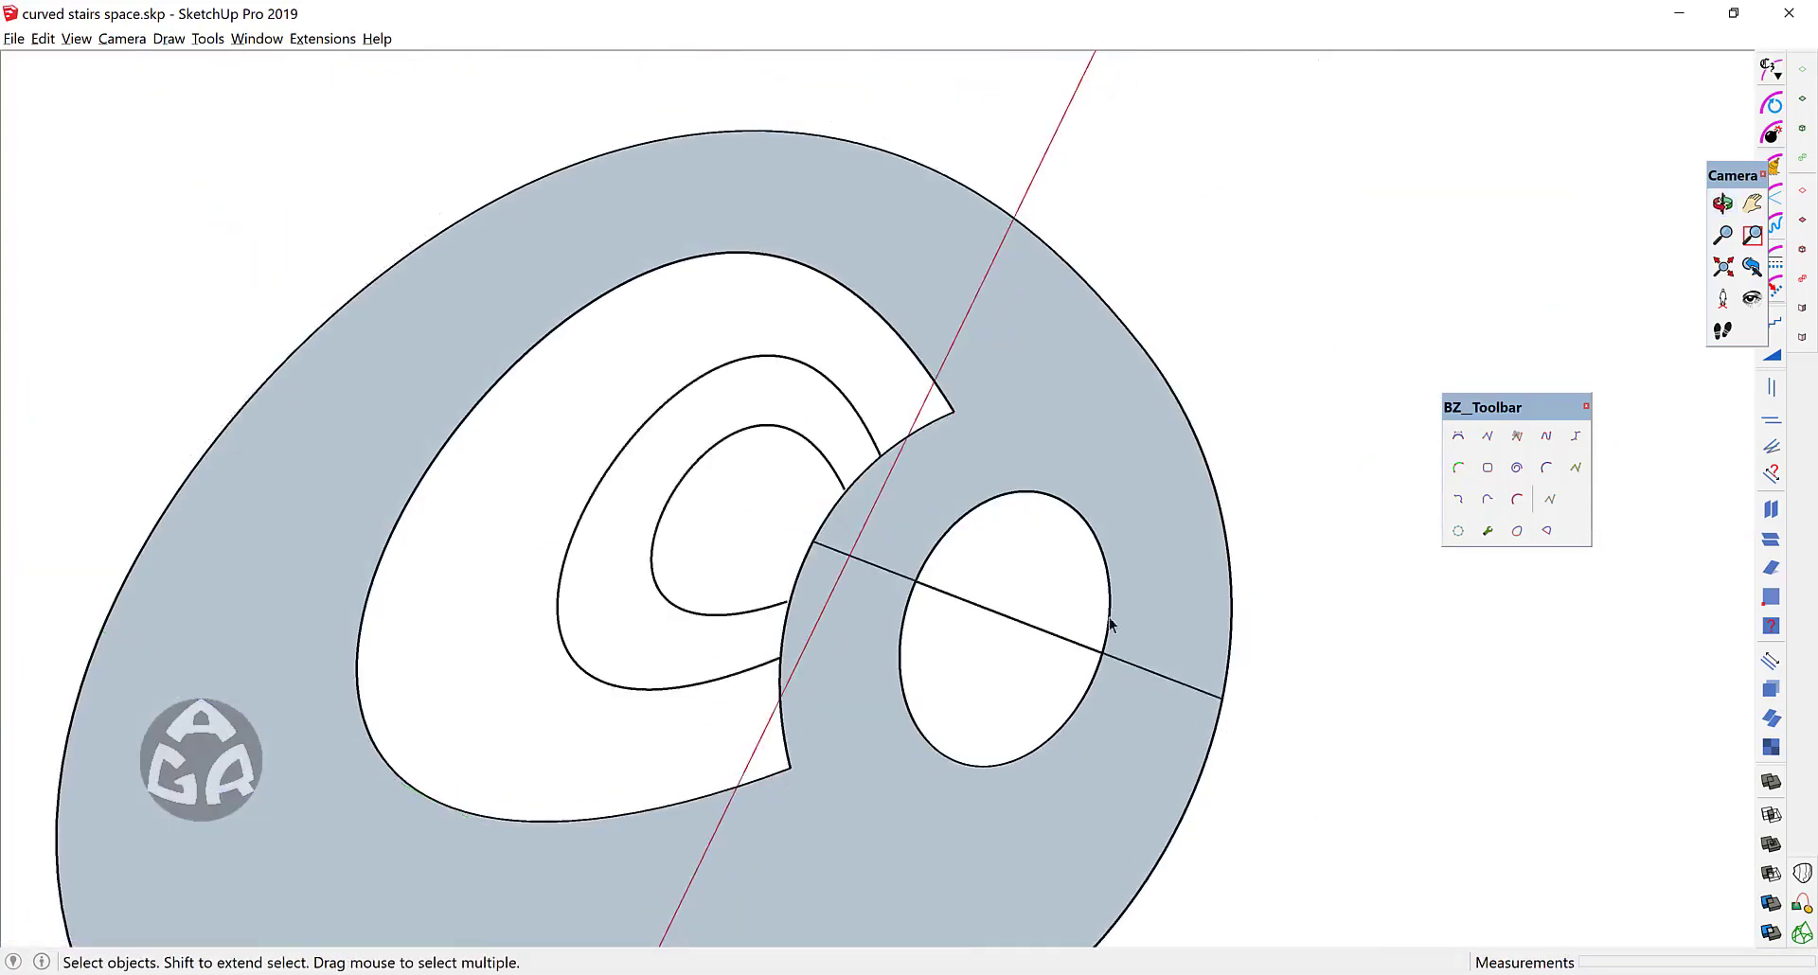
# Step: Erase the helper line running across the oval opening
pyautogui.moveTo(1056, 575)
pyautogui.mouseDown(button='middle')
pyautogui.moveTo(736, 524)
pyautogui.moveTo(855, 435)
pyautogui.mouseUp(button='middle')
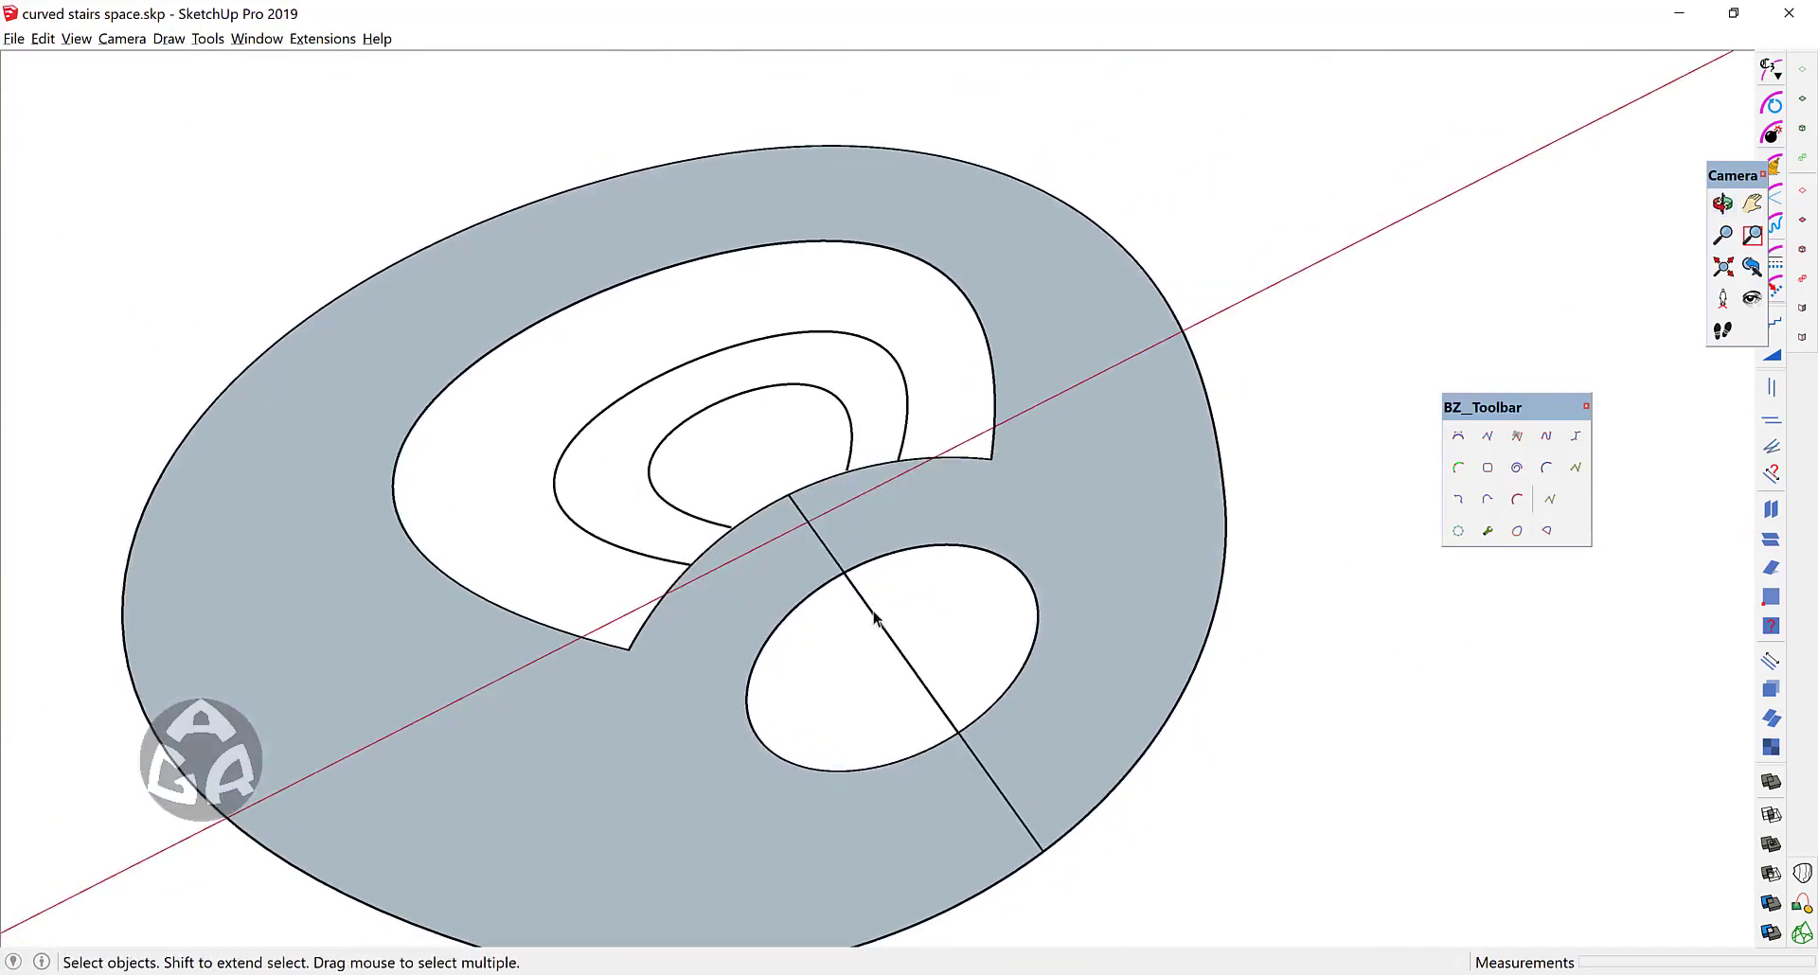
pyautogui.press('e')
pyautogui.press('space')
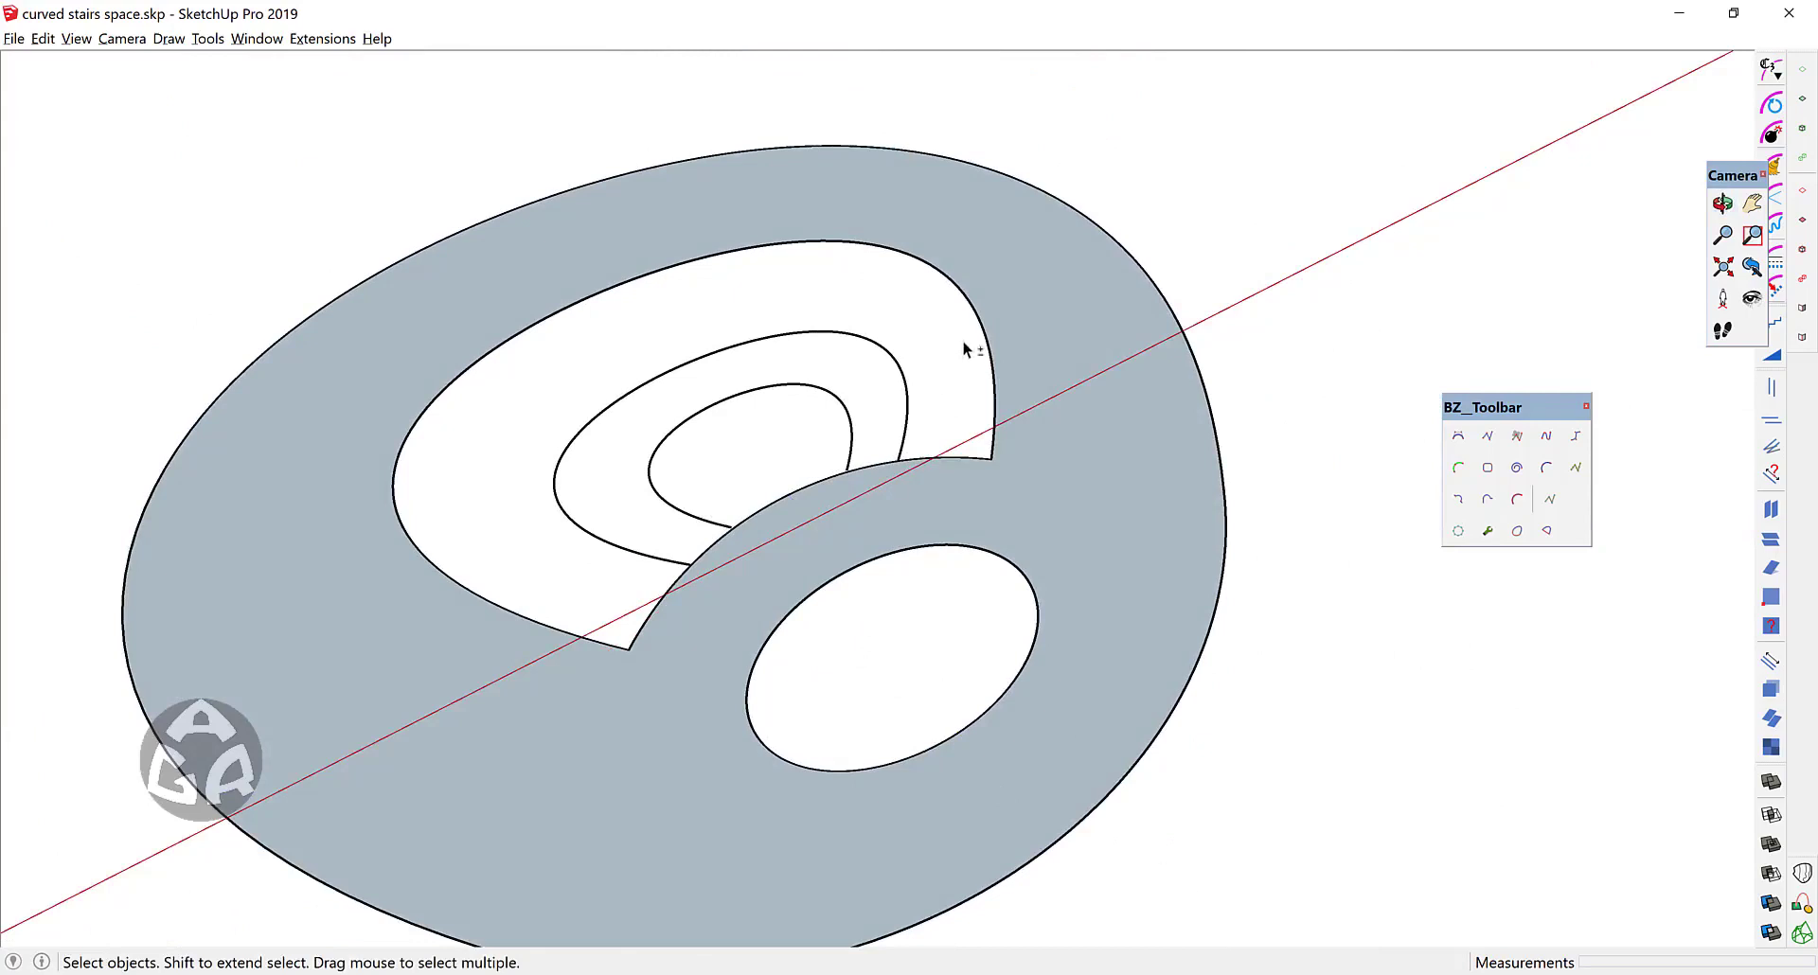
# Step: Loft by Spline between the two inner stair Bezier curves with a single segment across, and generate the surface
pyautogui.moveTo(961, 341); pyautogui.dragTo(871, 516, button='middle')
pyautogui.scroll(3, 871, 512)
pyautogui.moveTo(1079, 479); pyautogui.dragTo(918, 559)
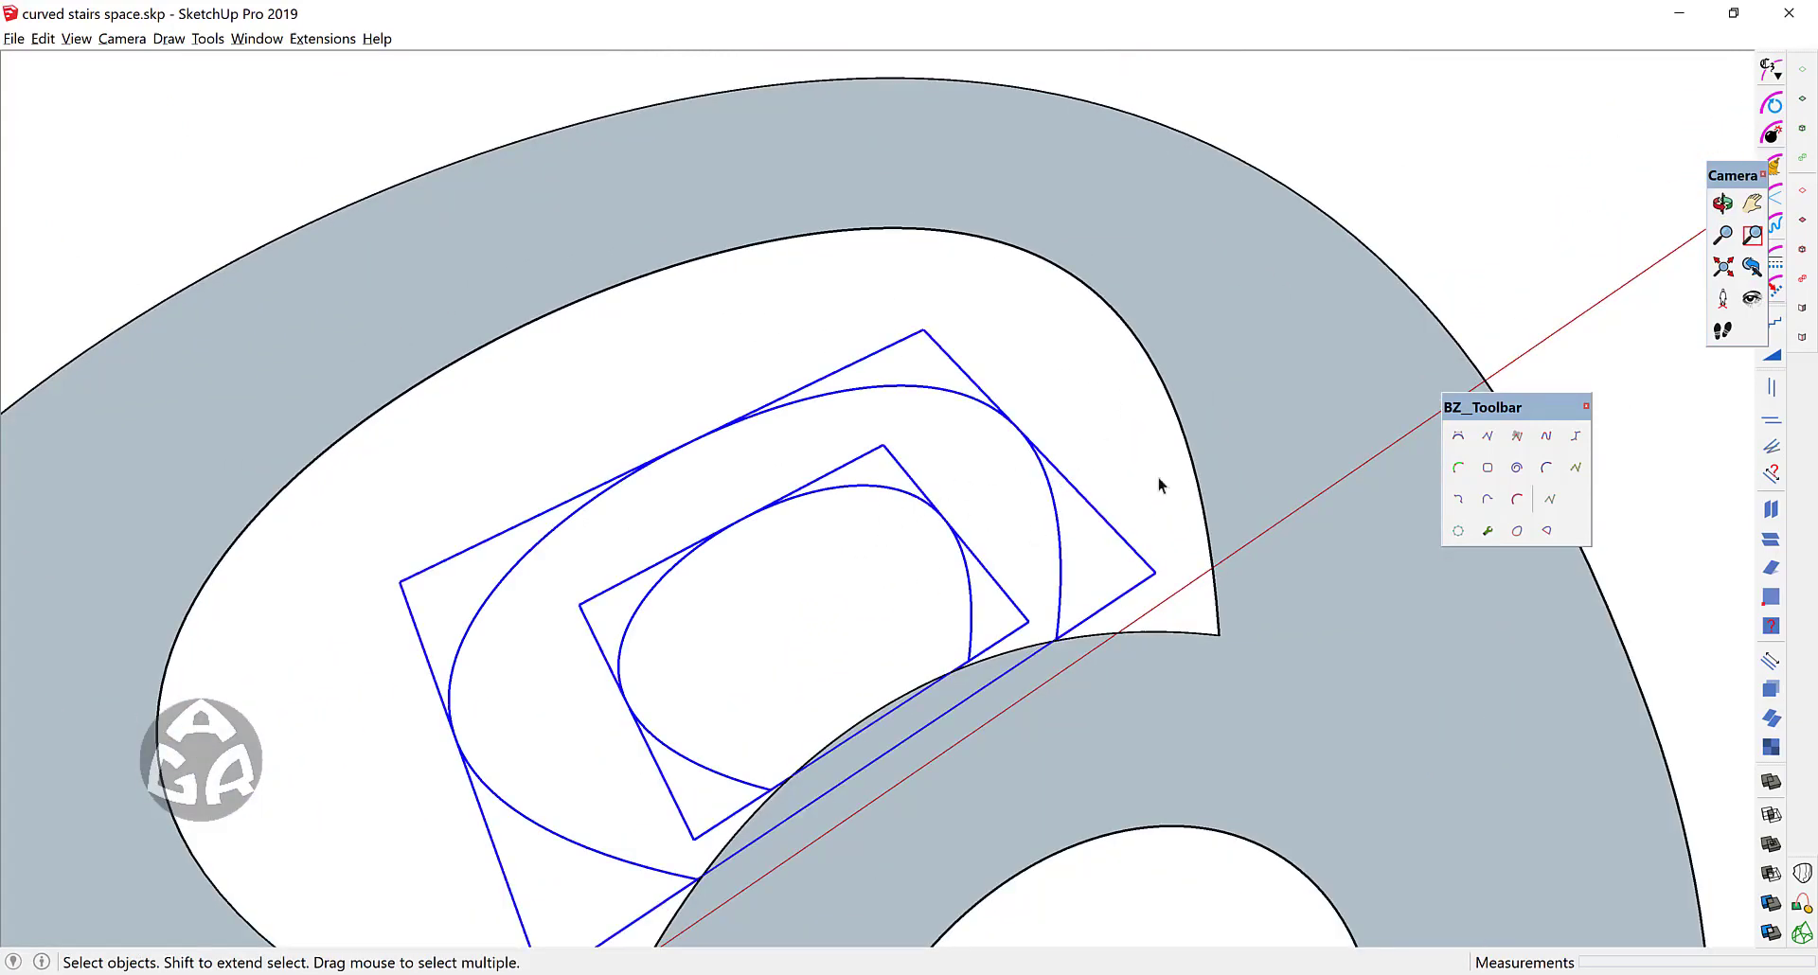
pyautogui.click(1763, 174)
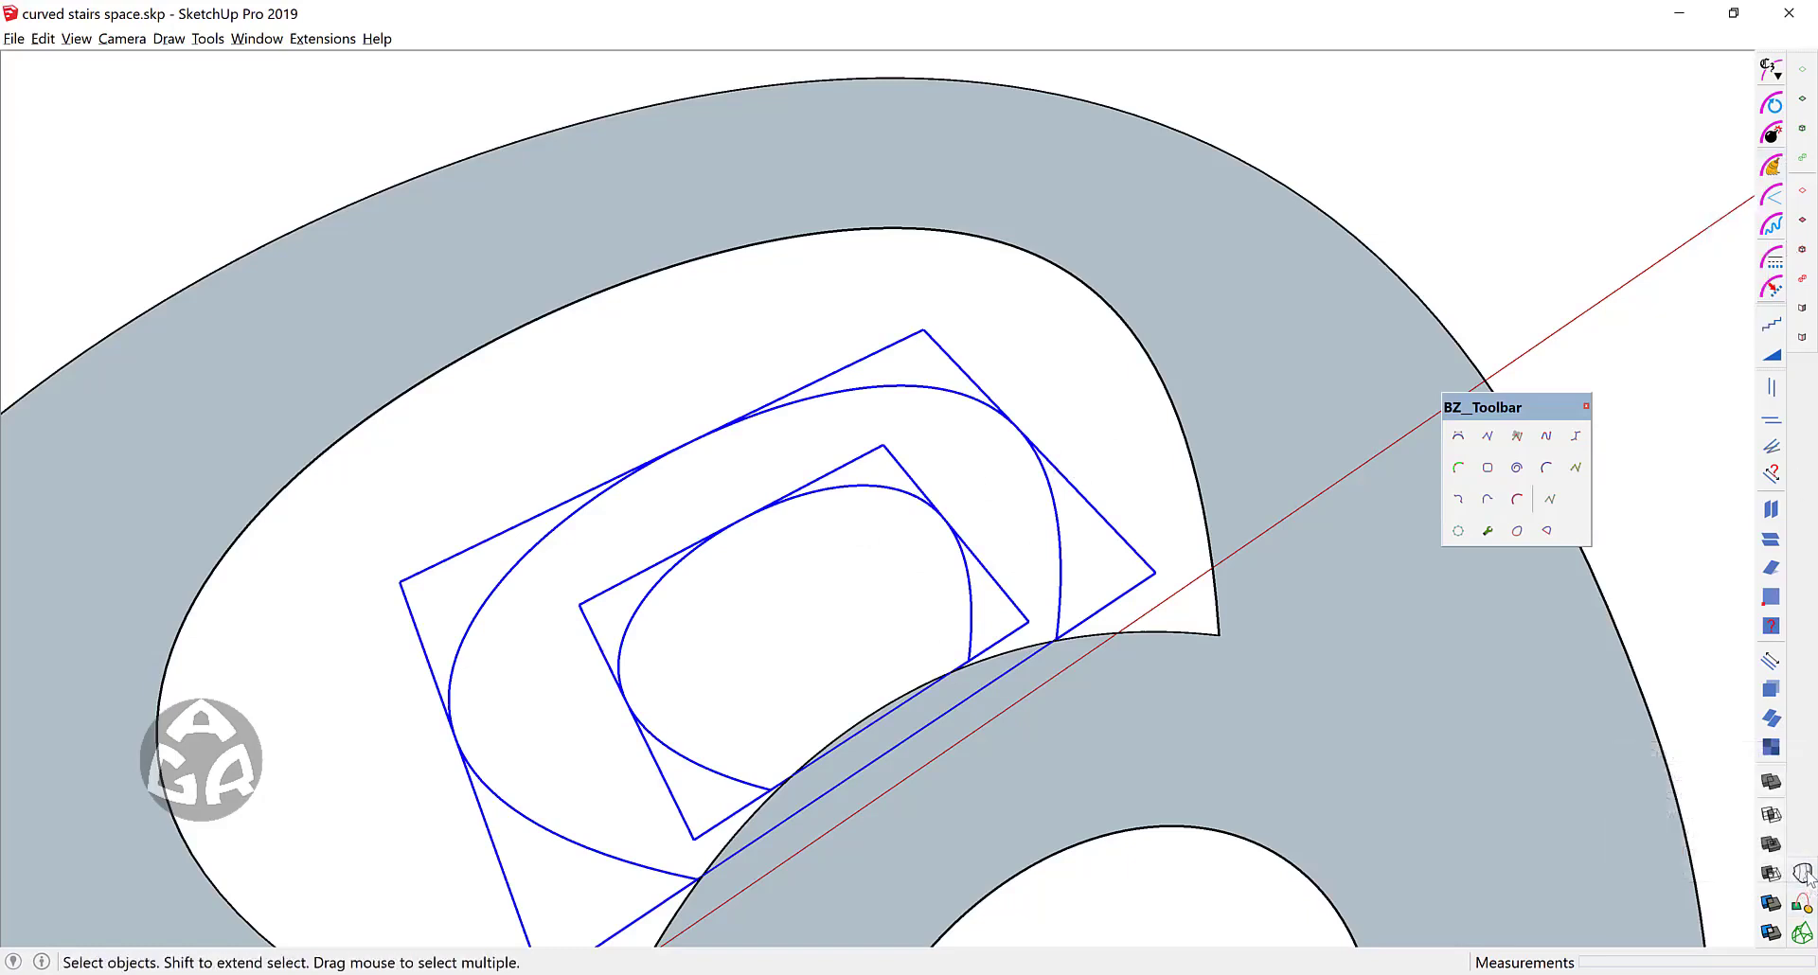
pyautogui.moveTo(1803, 860); pyautogui.dragTo(1439, 612)
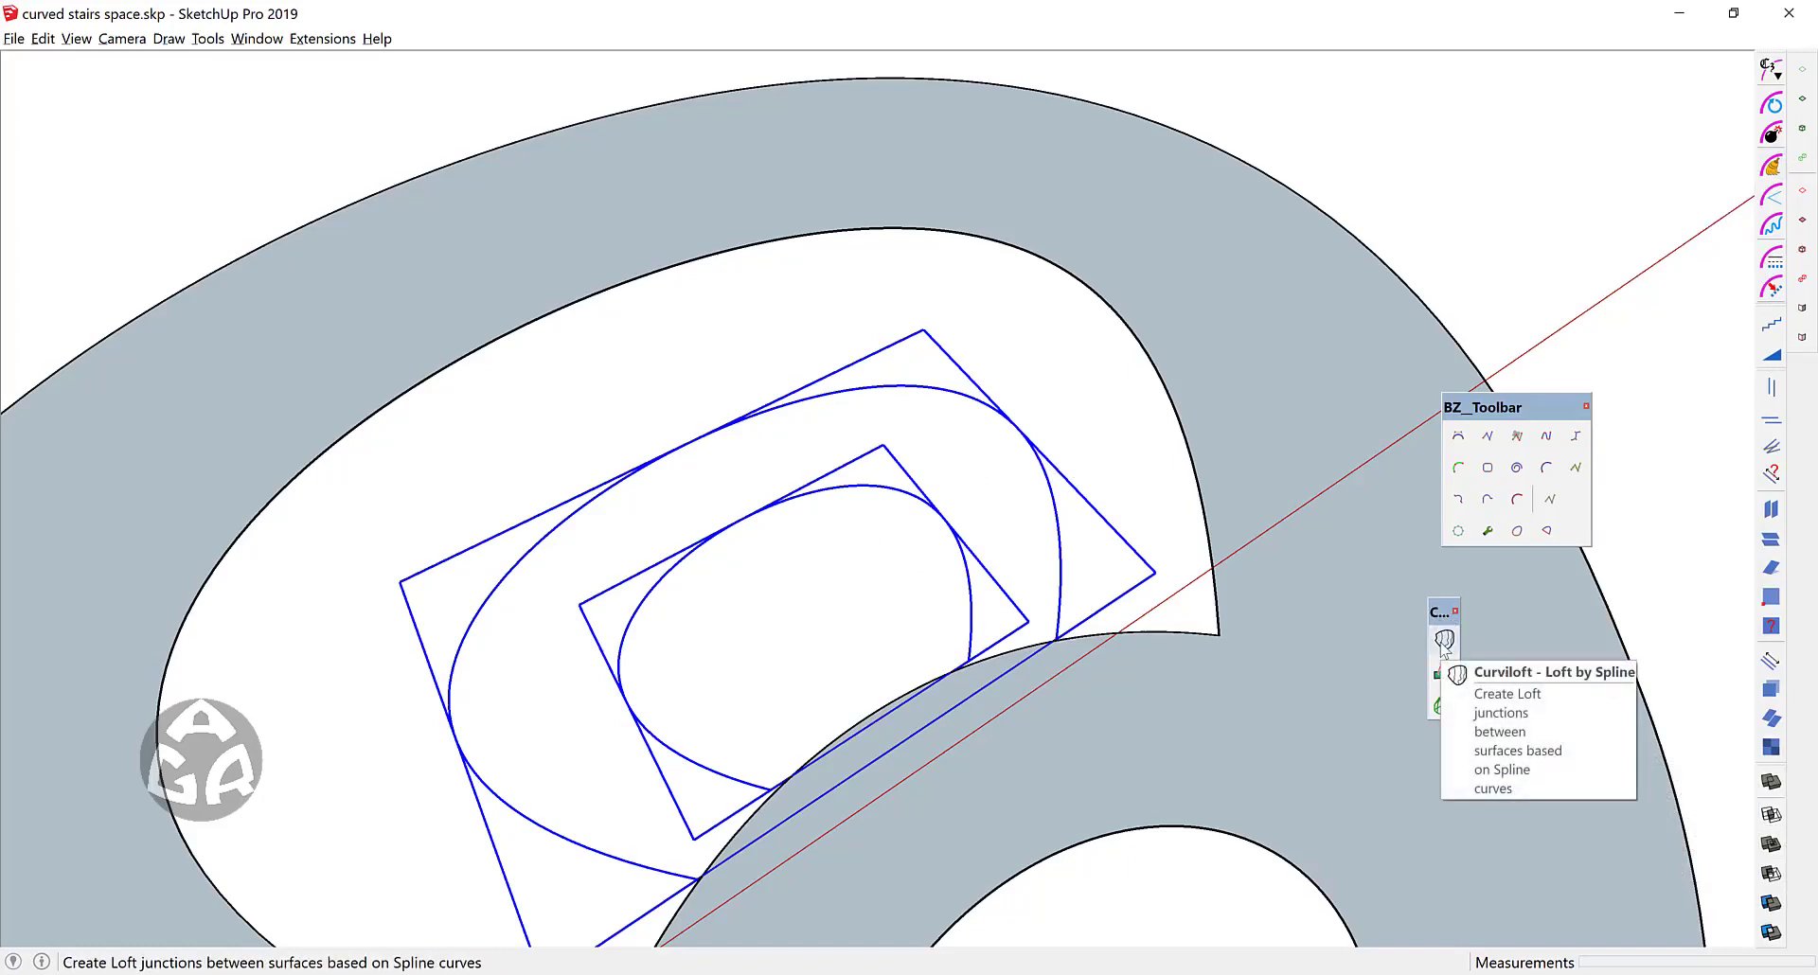
pyautogui.click(1445, 641)
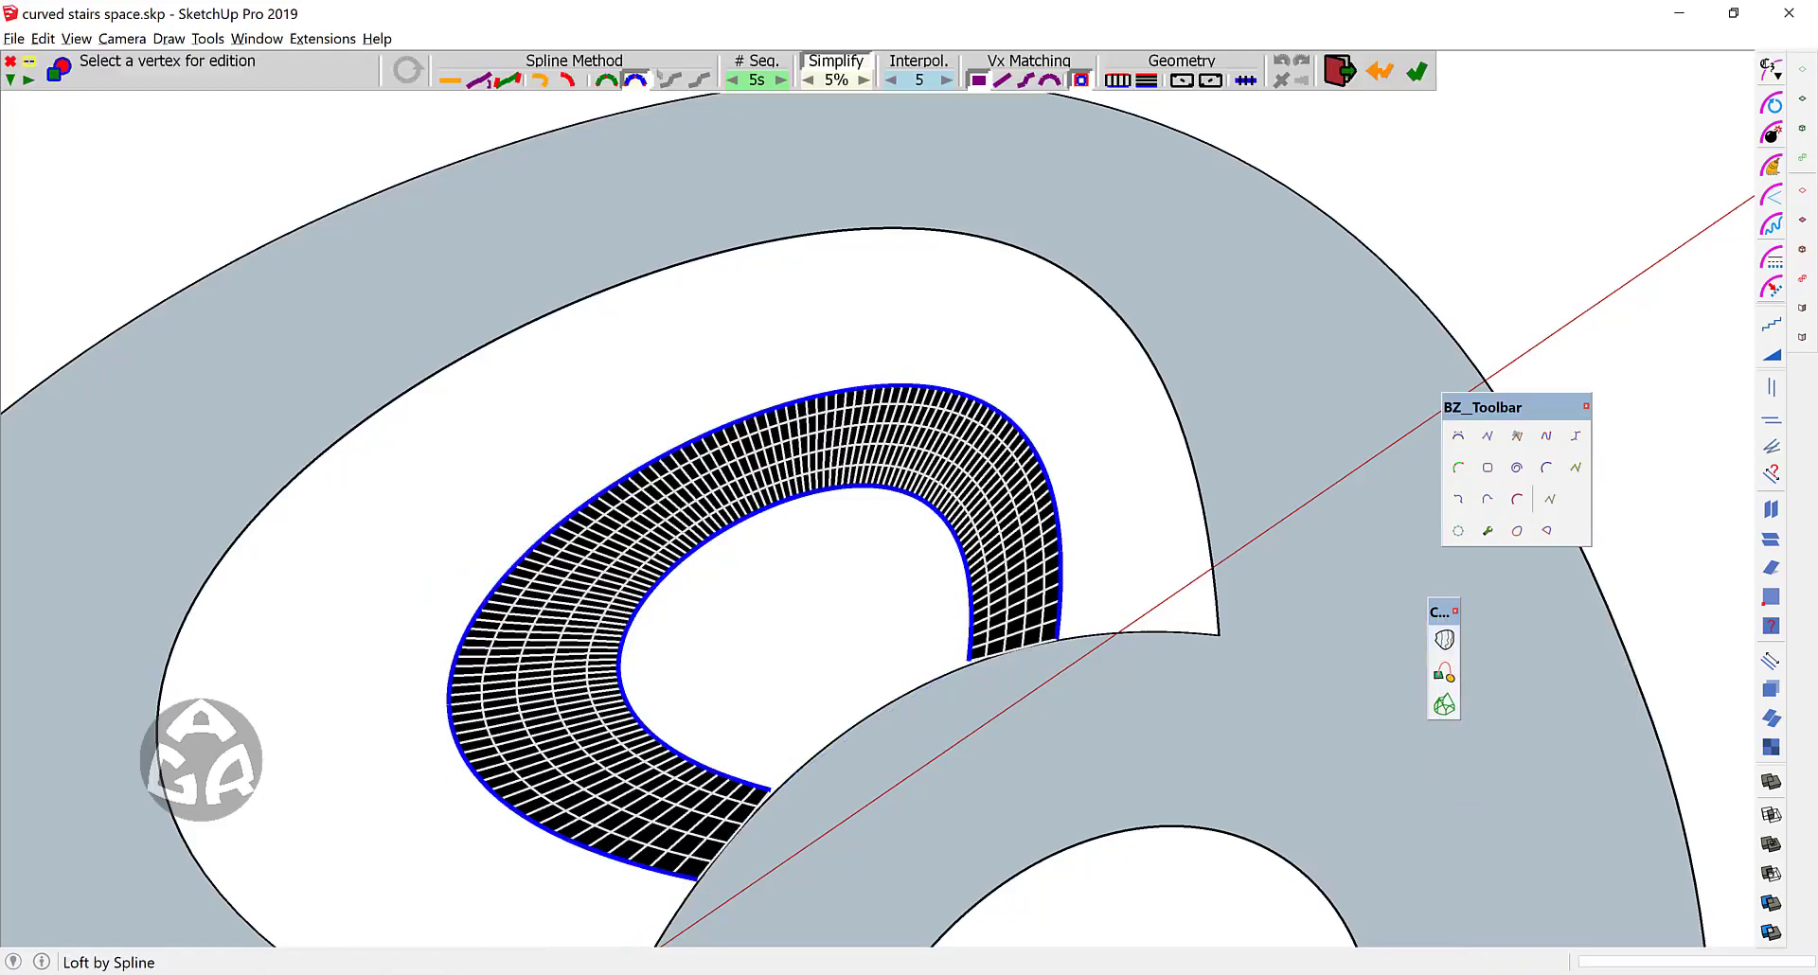
pyautogui.click(735, 82)
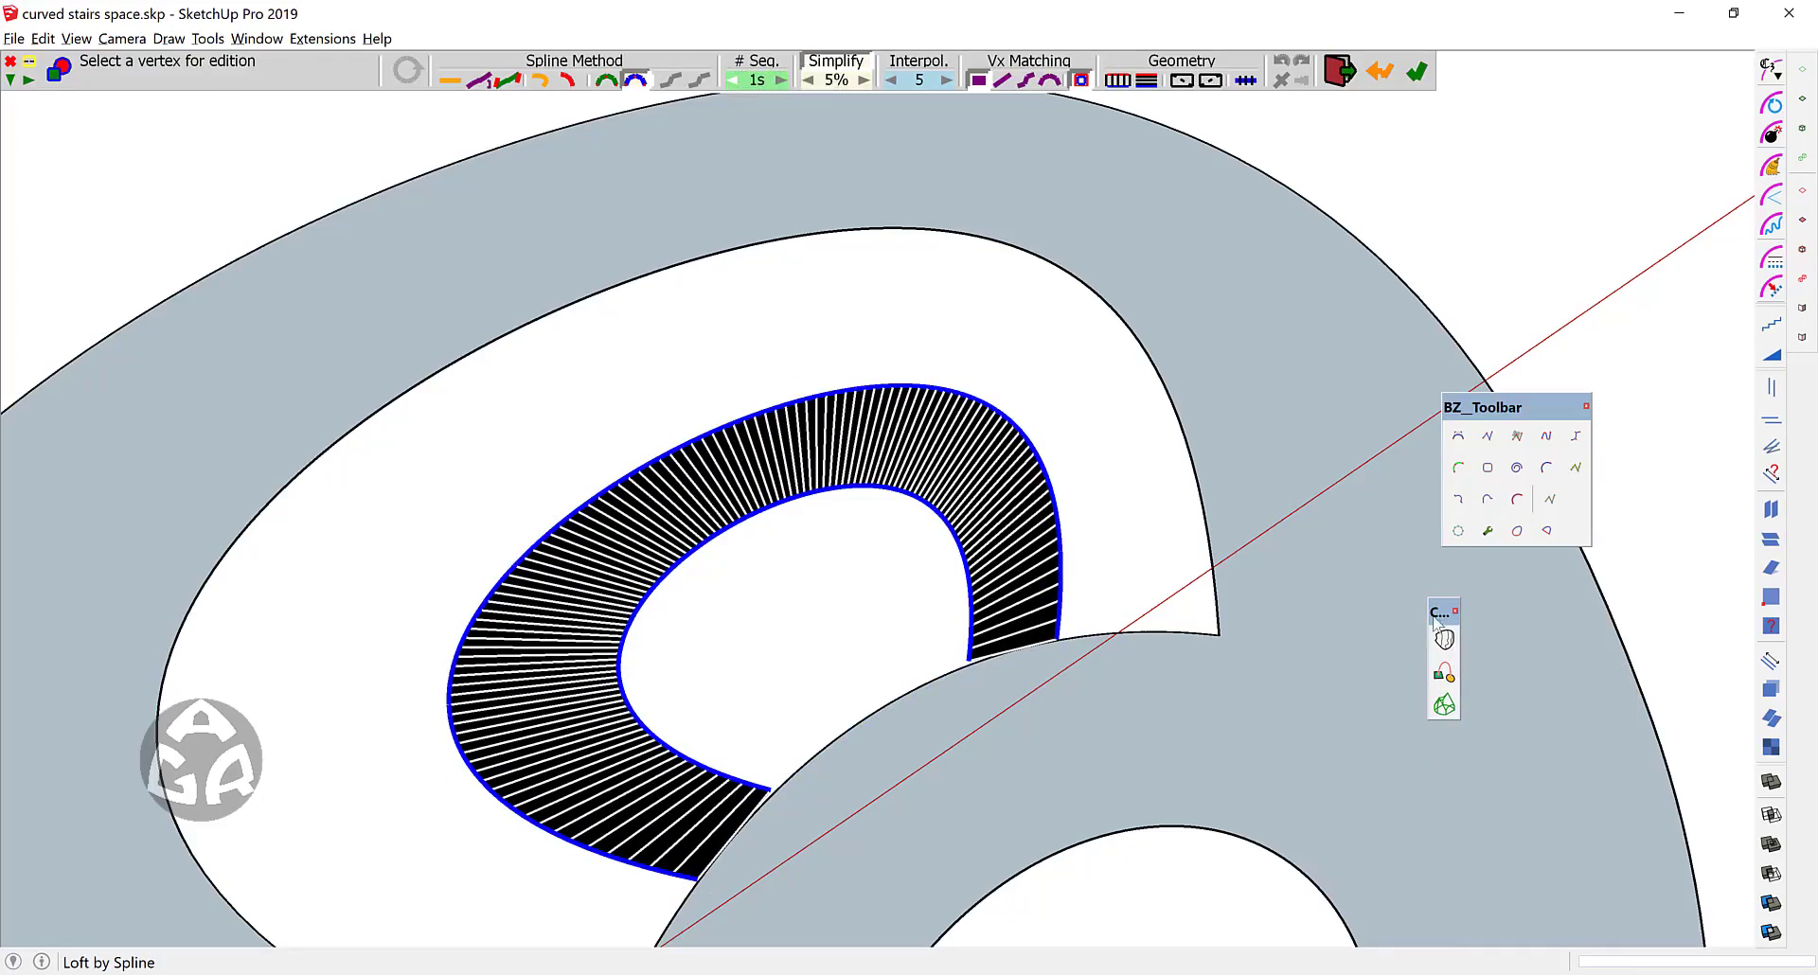
pyautogui.moveTo(1438, 612); pyautogui.dragTo(1801, 848)
pyautogui.moveTo(1454, 413); pyautogui.dragTo(1802, 374)
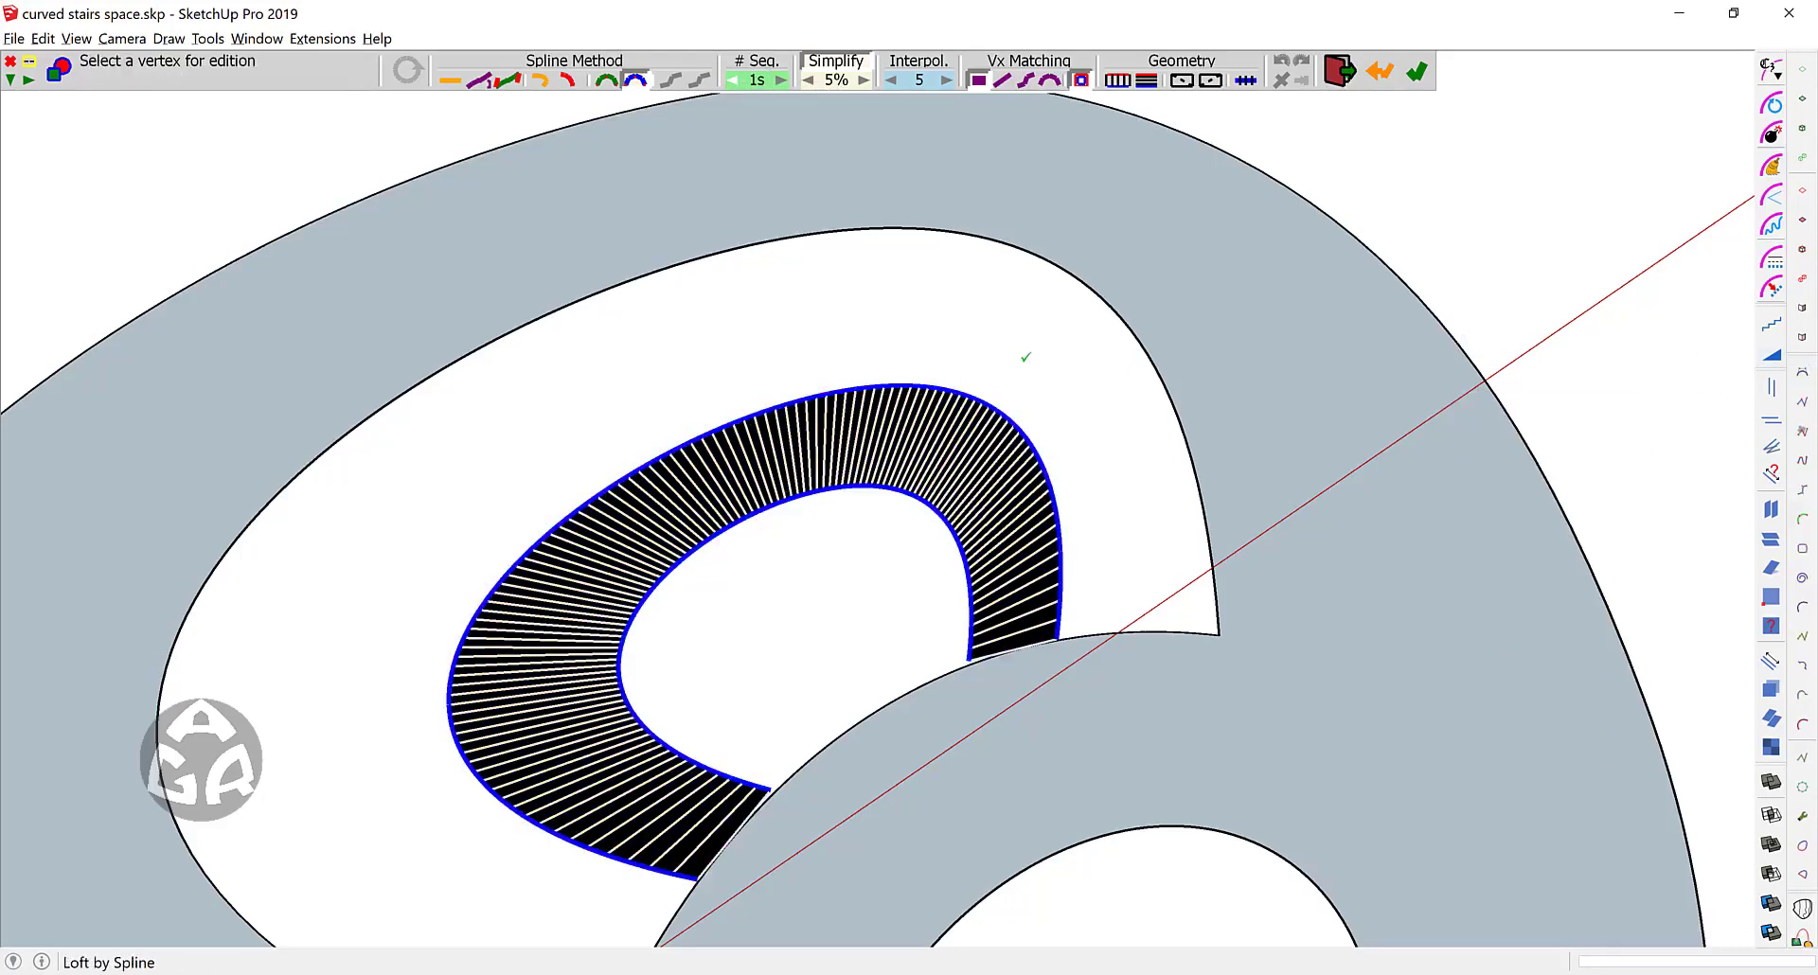
pyautogui.press('Return')
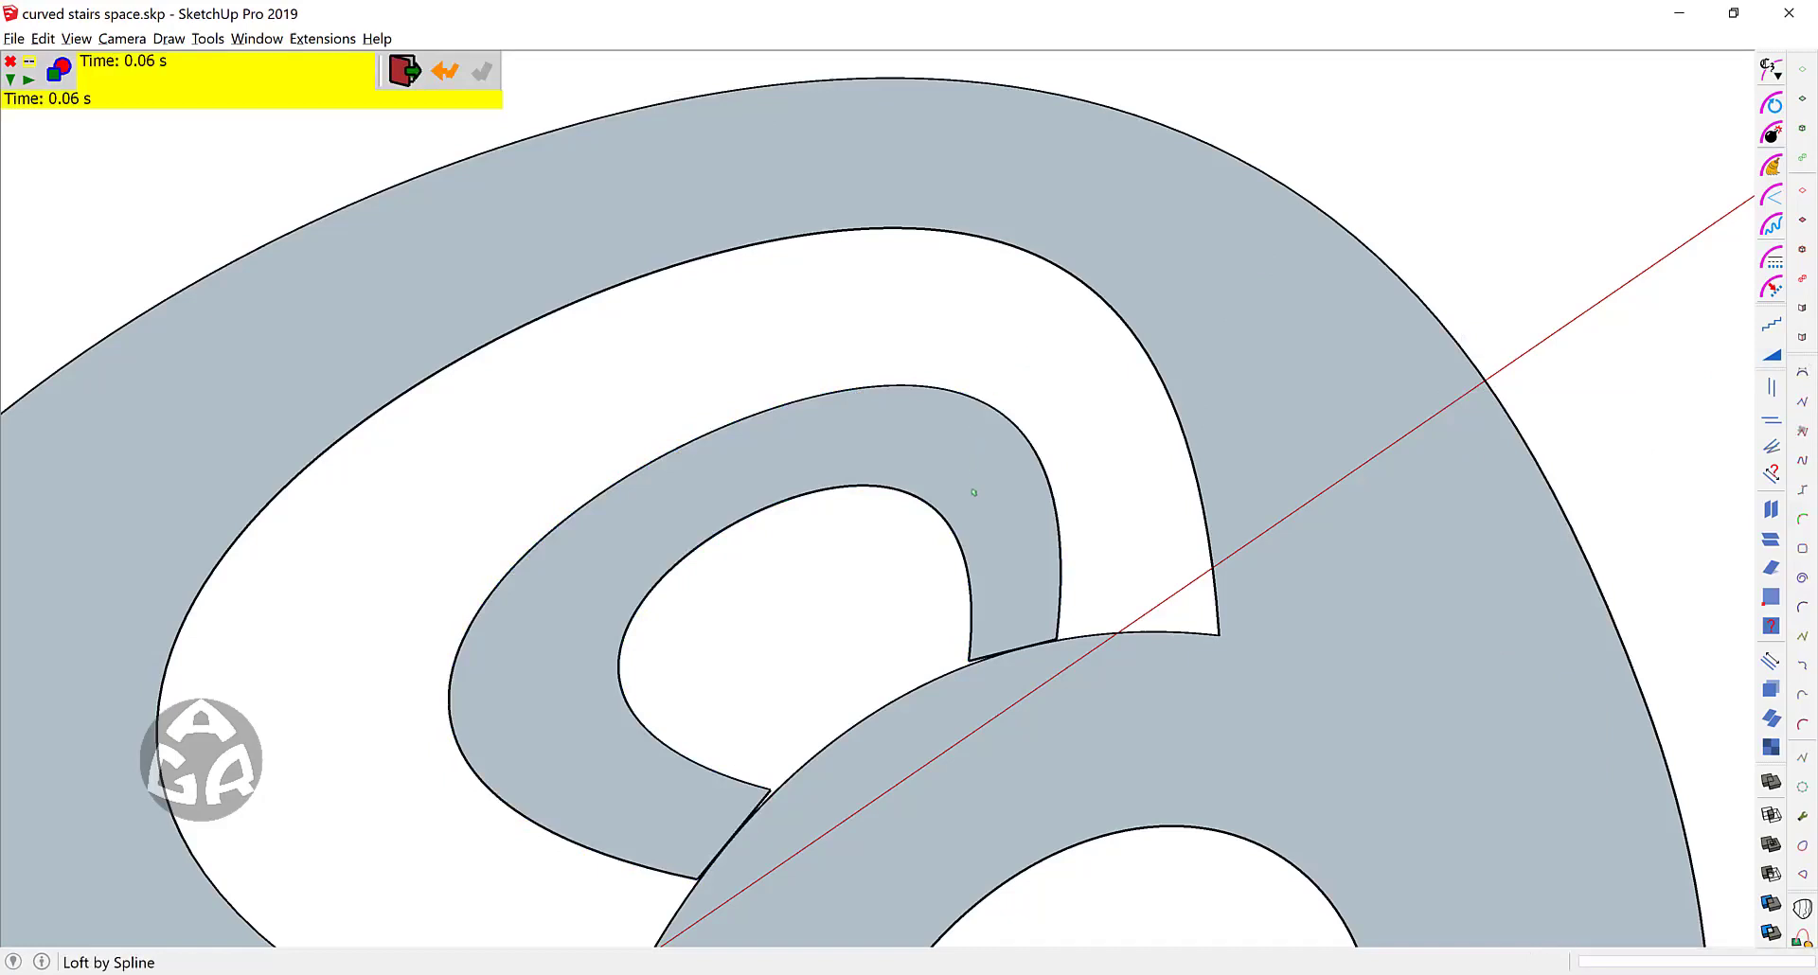
# Step: Inside the lofted surface's group, reverse the faces of the curved strip
pyautogui.press('space')
pyautogui.click(972, 492)
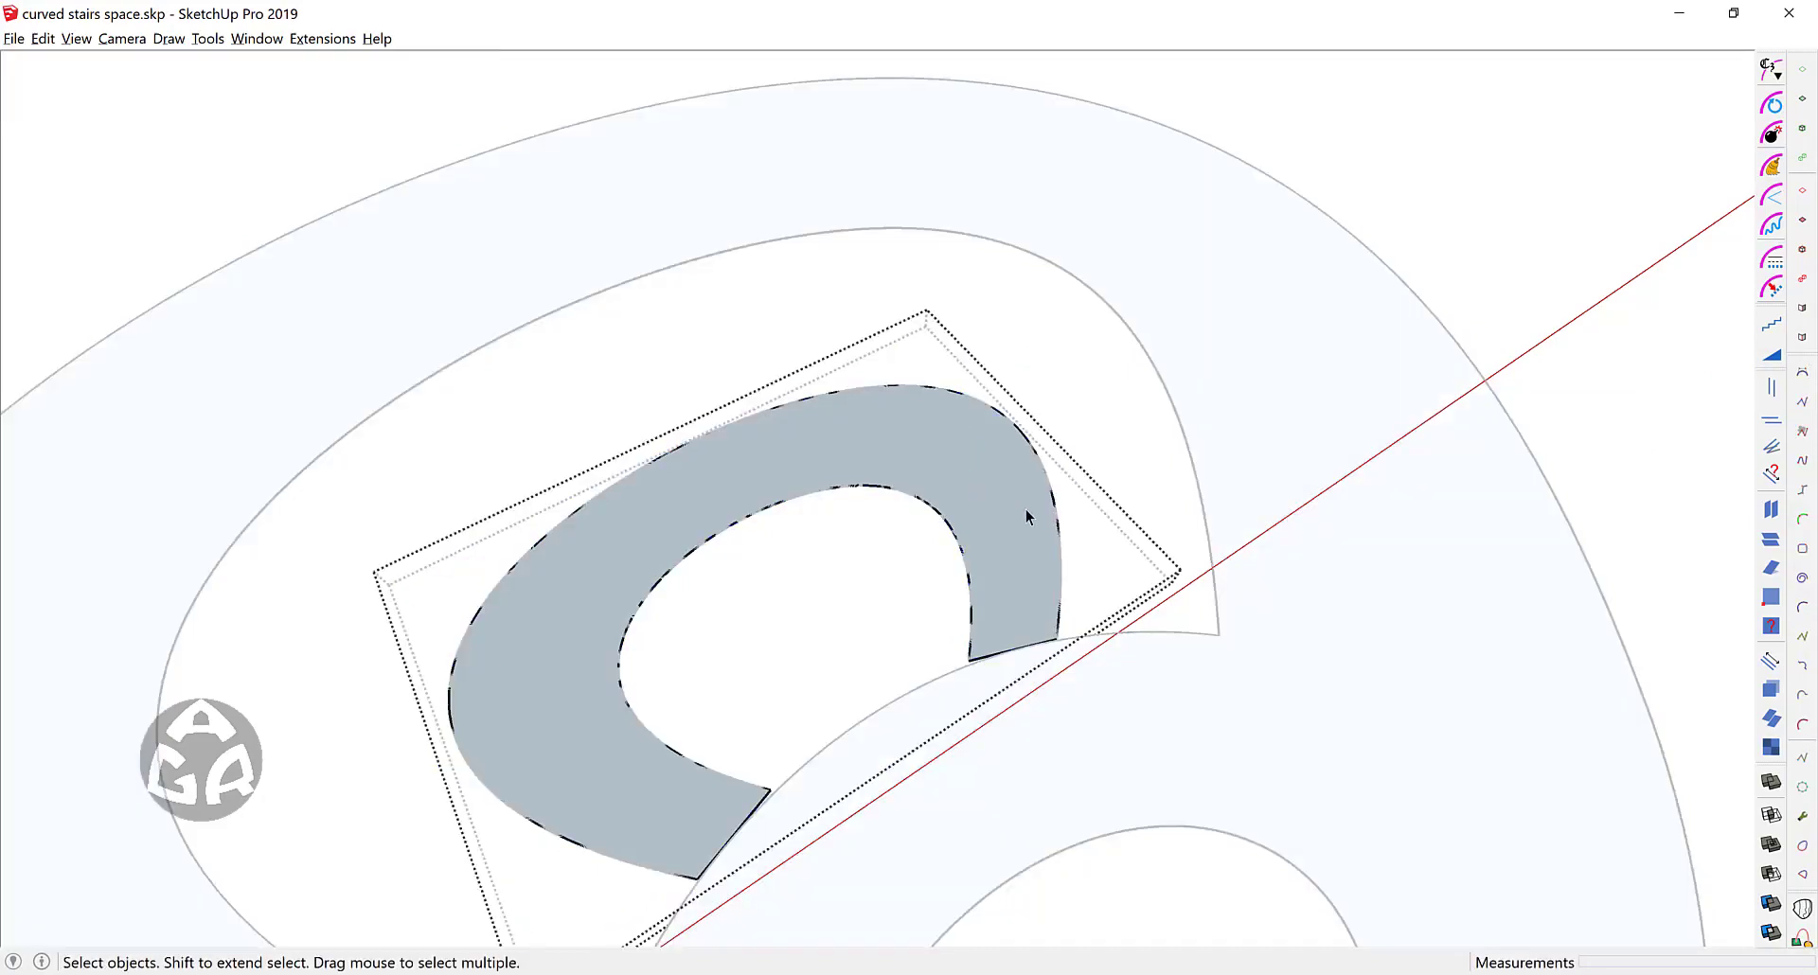
pyautogui.click(1011, 509)
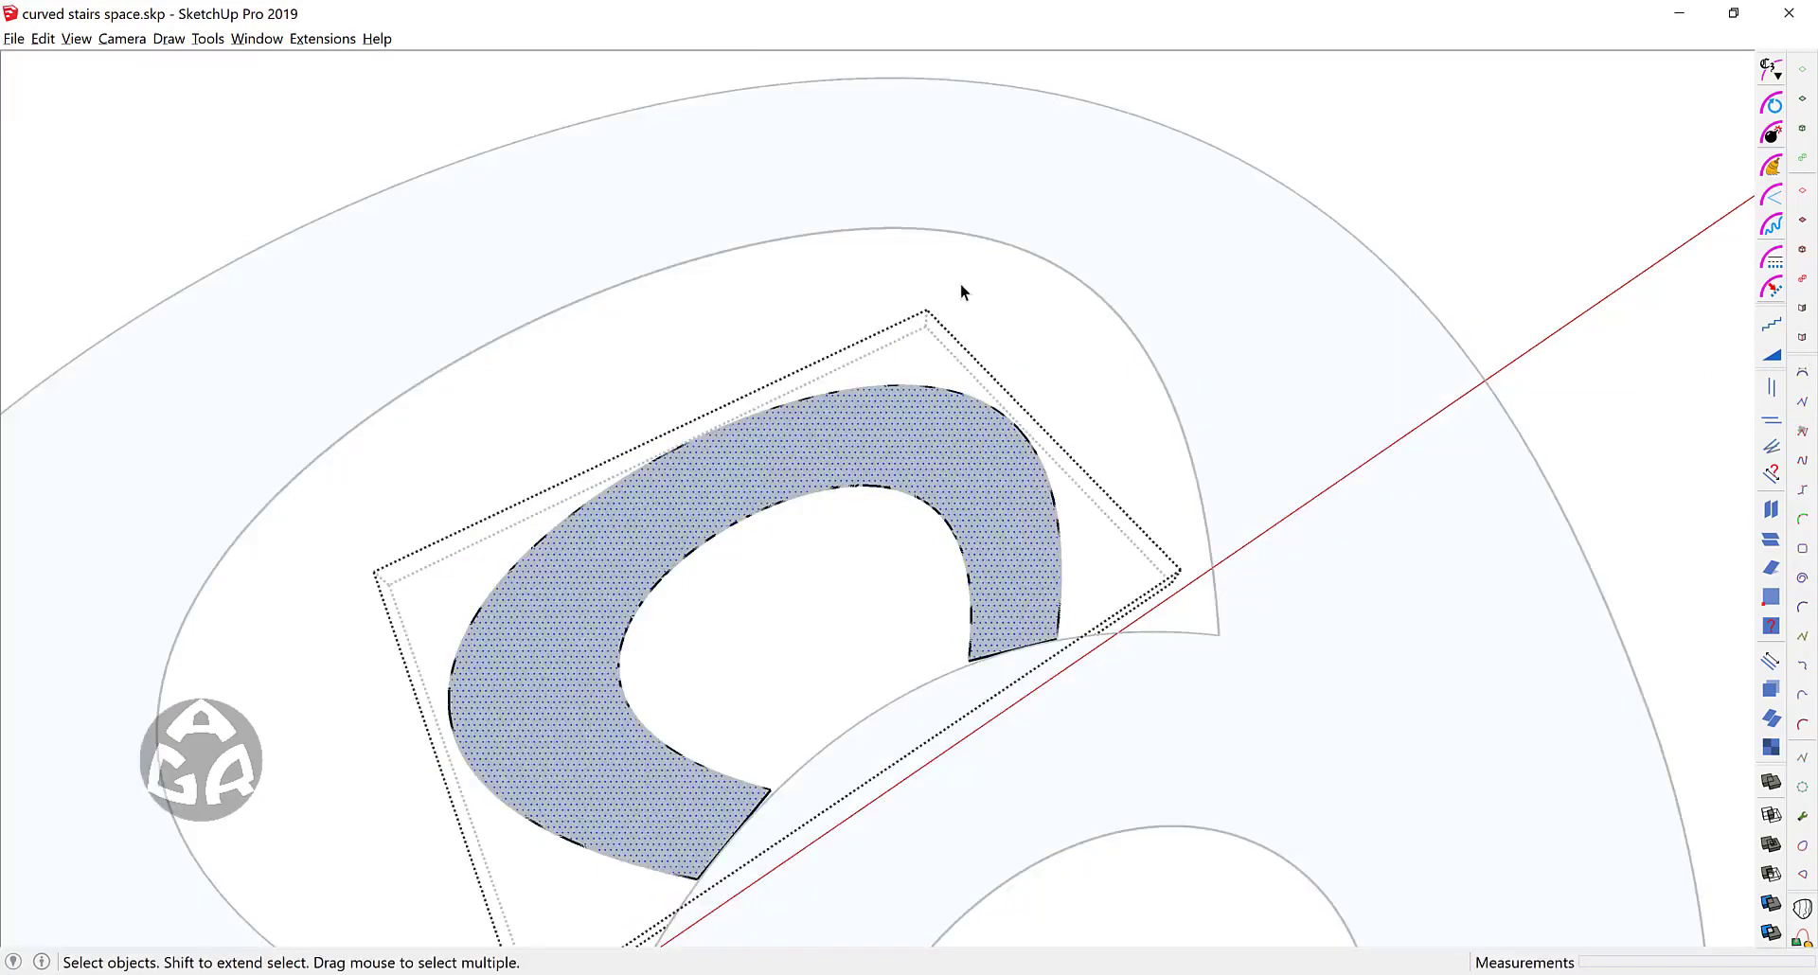
pyautogui.rightClick(984, 467)
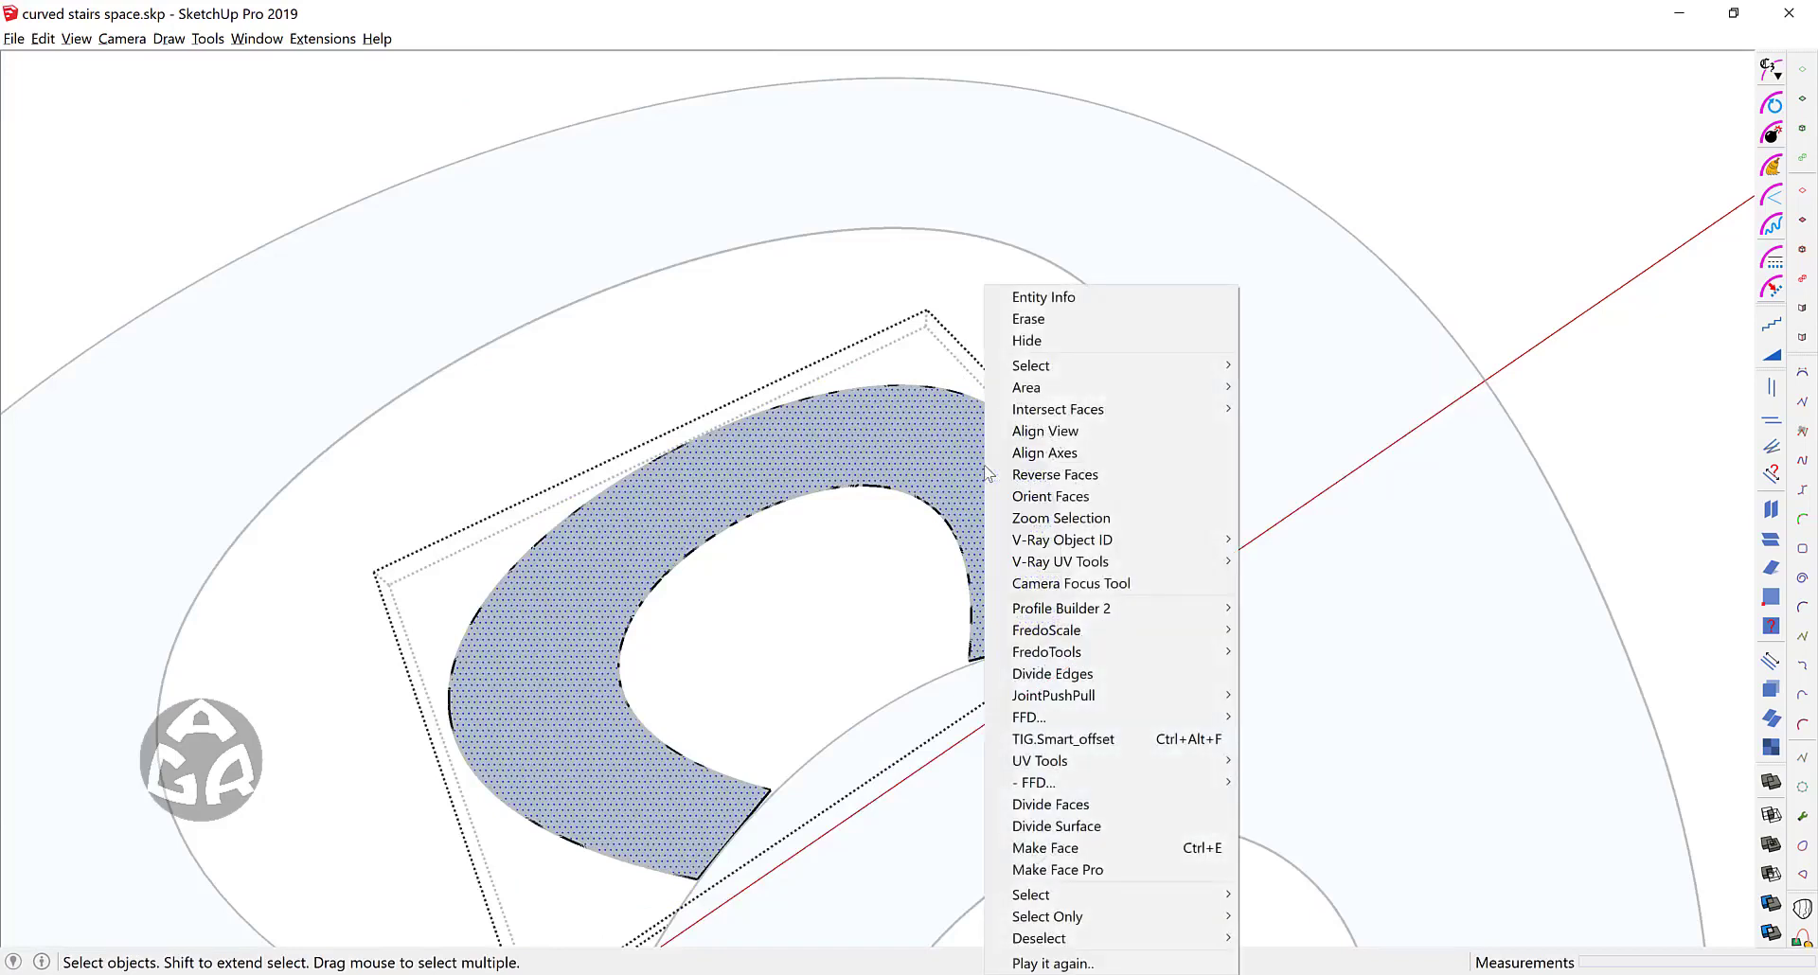
pyautogui.click(1003, 475)
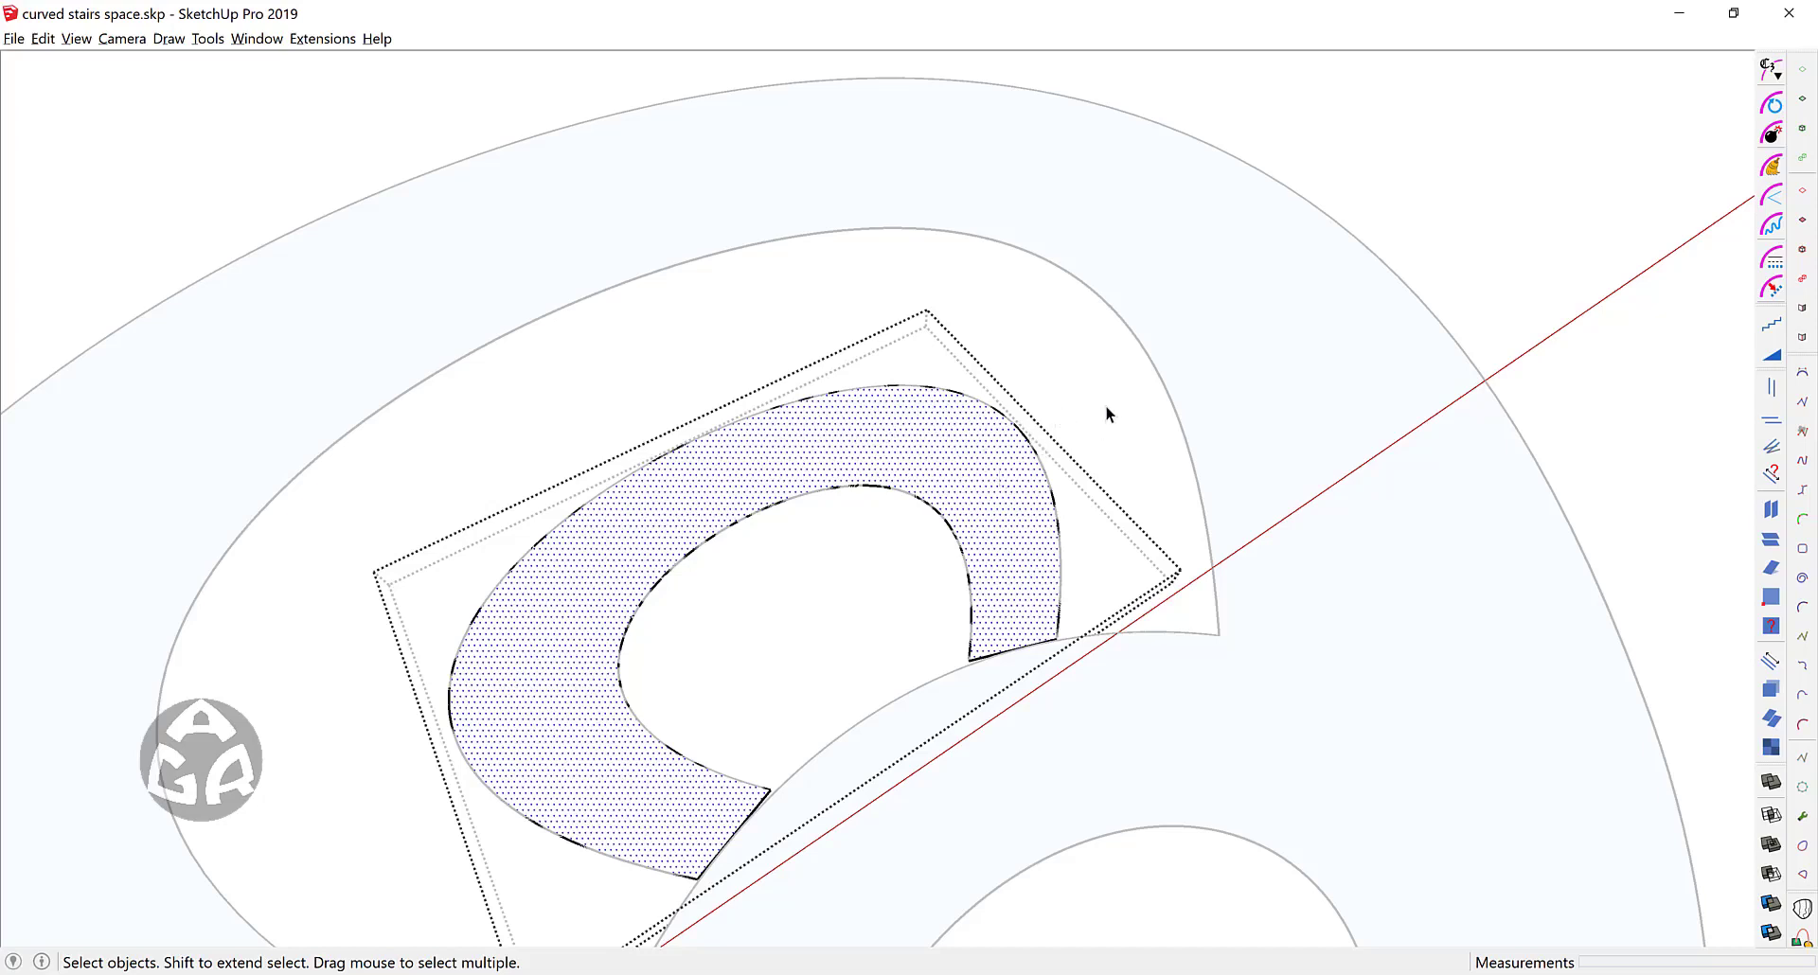
# Step: Display hidden geometry so the division lines across the curved stair surface can be edited
pyautogui.moveTo(1104, 406); pyautogui.dragTo(1126, 319, button='middle')
pyautogui.click(1151, 324)
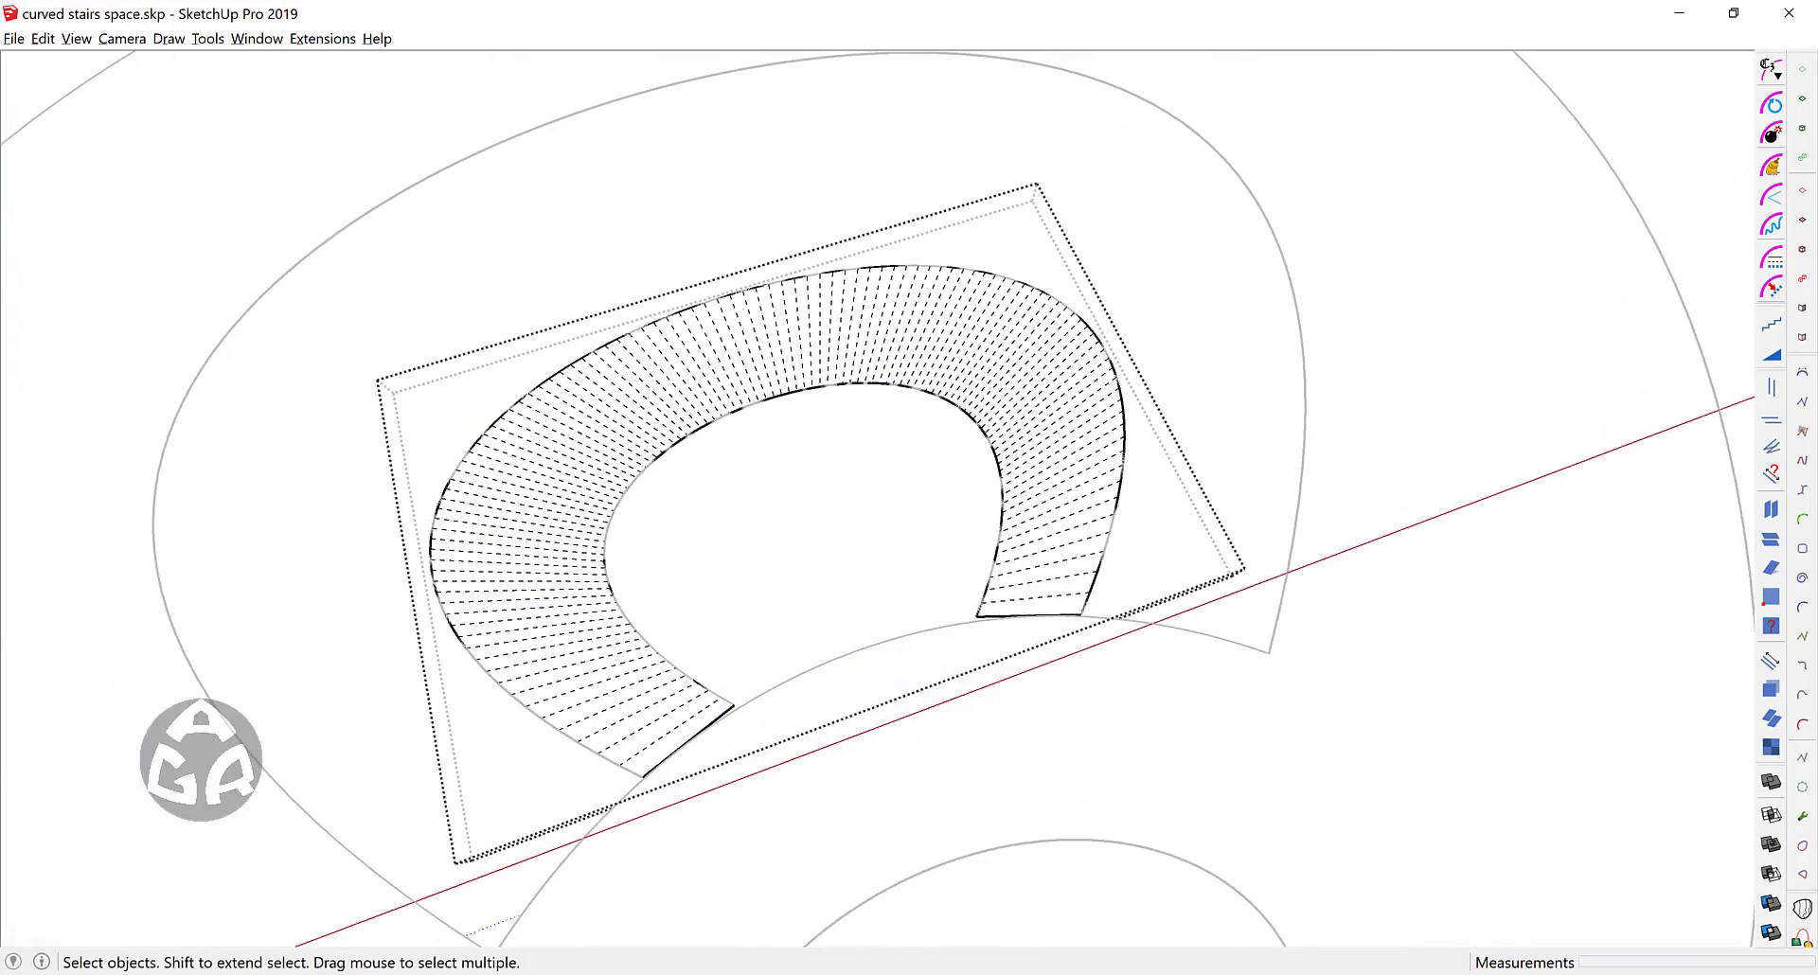
pyautogui.click(75, 39)
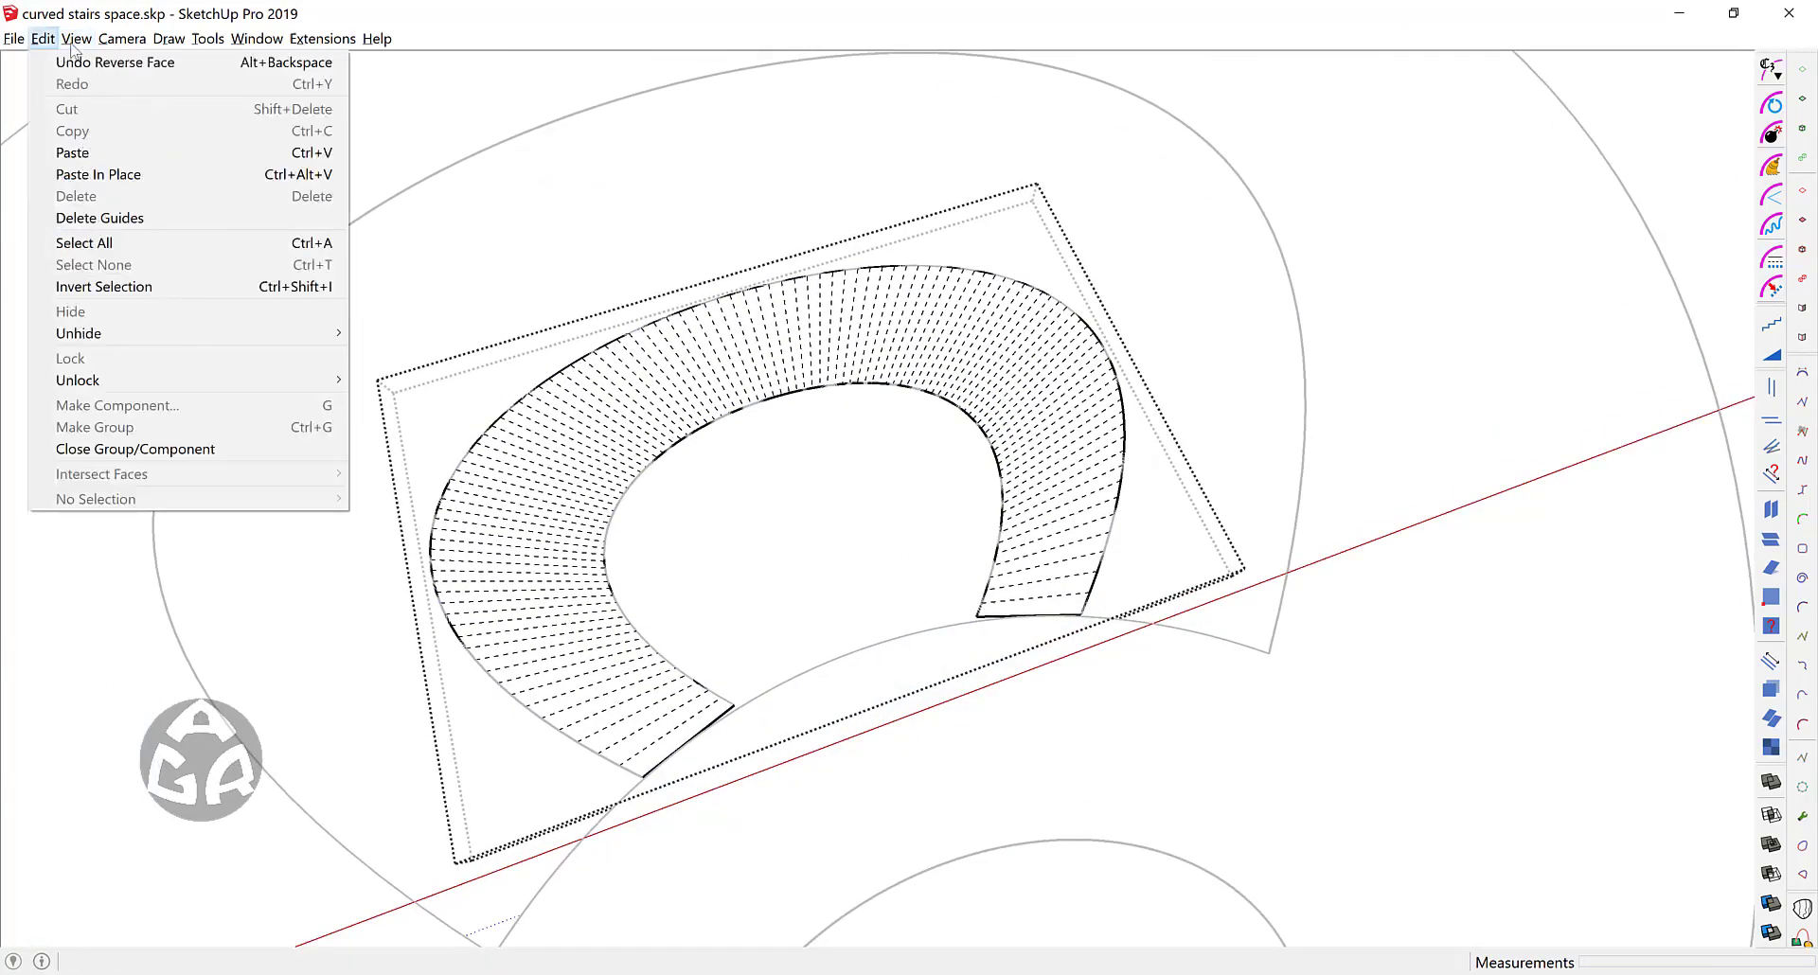
pyautogui.click(1043, 239)
pyautogui.scroll(3, 1055, 527)
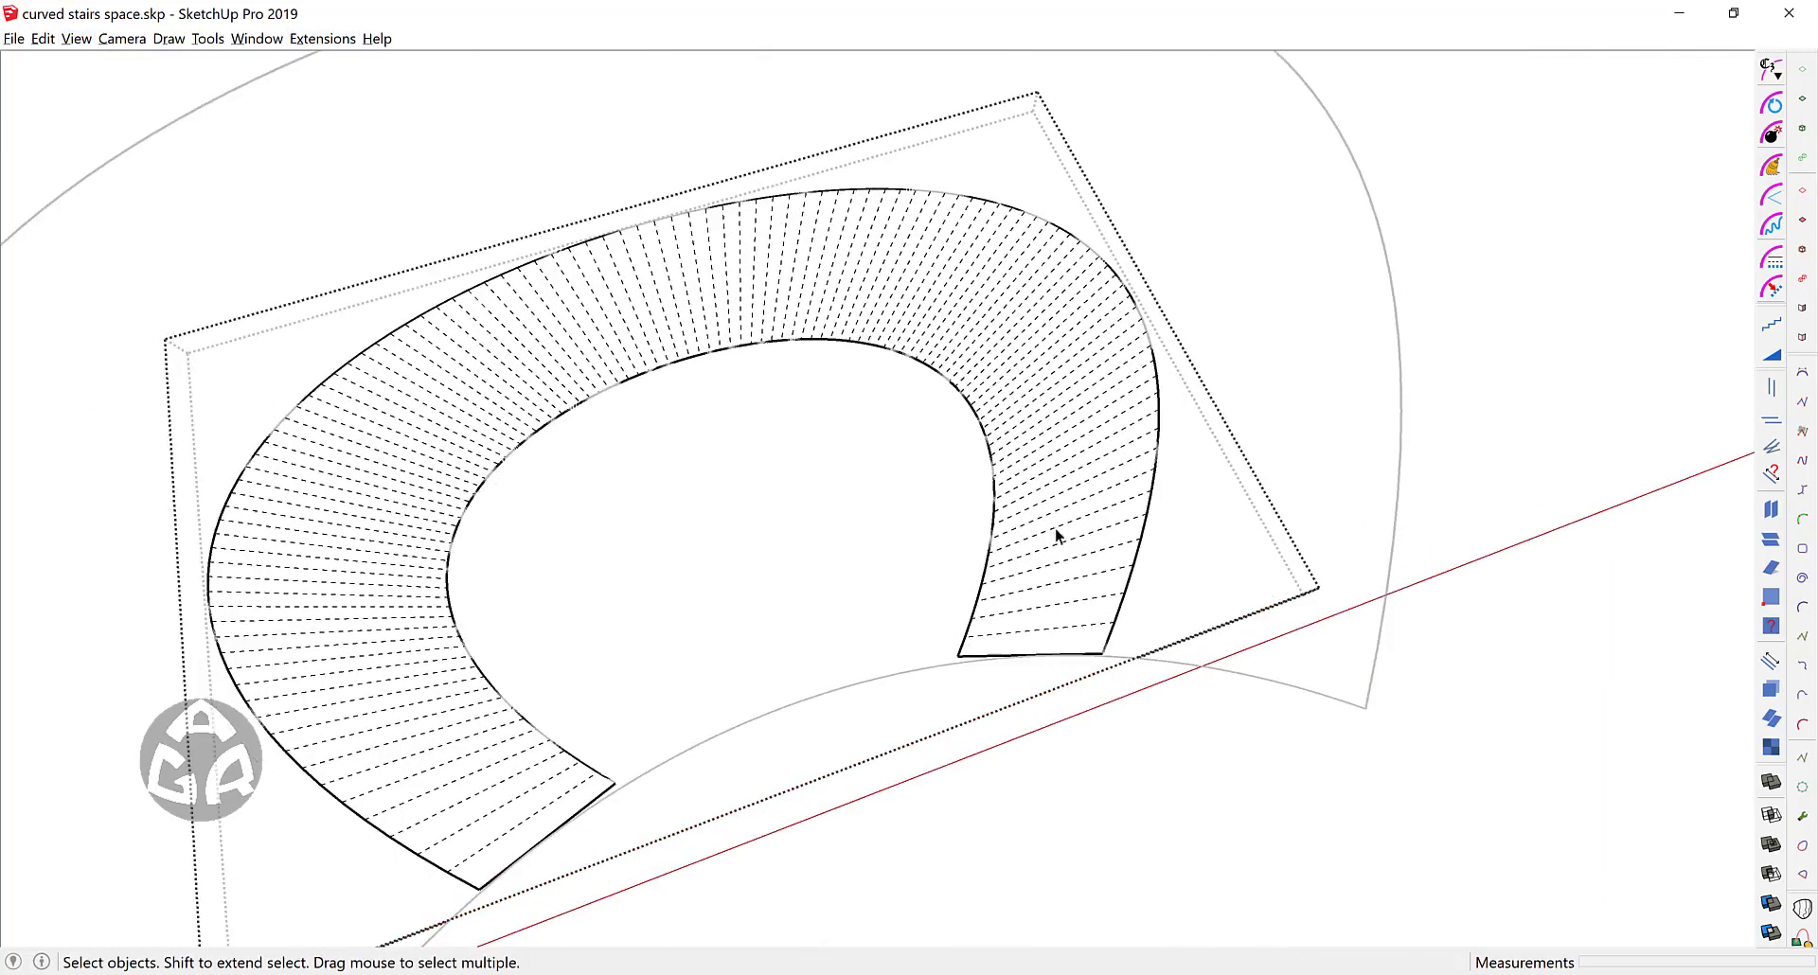
pyautogui.moveTo(1060, 528); pyautogui.dragTo(933, 668, button='middle')
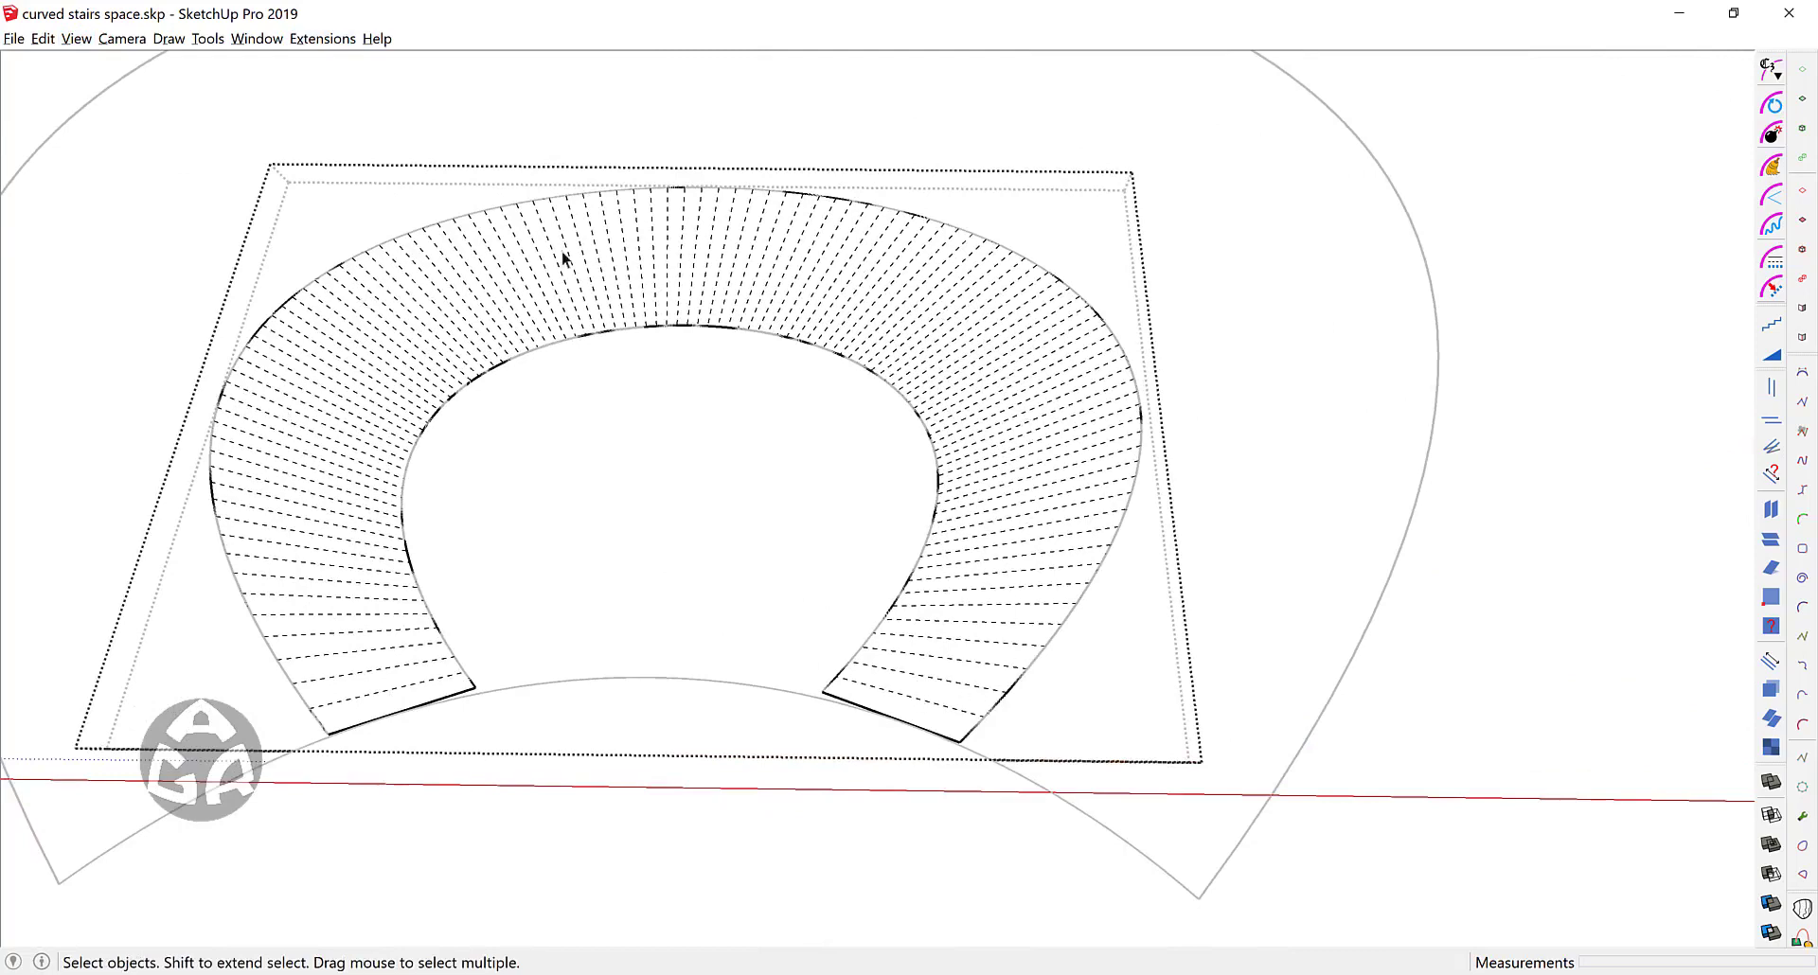
pyautogui.scroll(2, 959, 744)
pyautogui.scroll(2, 958, 744)
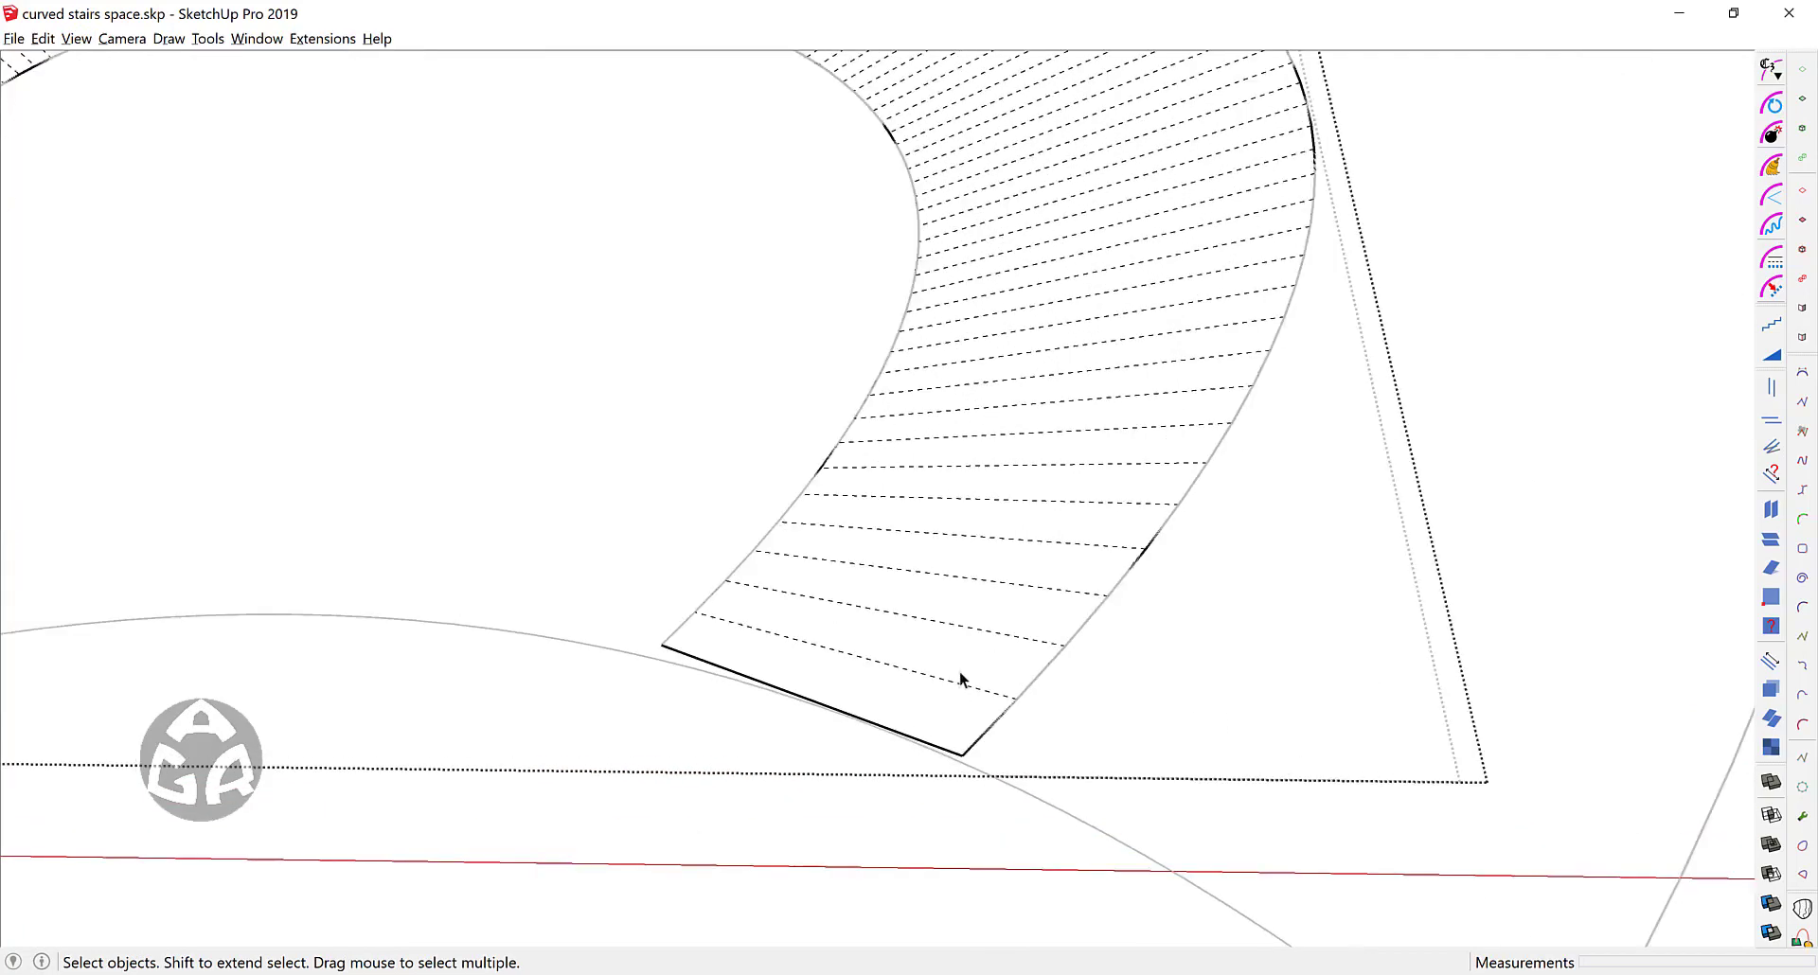
# Step: Starting from the second face at one end, step-select every third face along the curved stair surface with s4u-Select
pyautogui.click(962, 667)
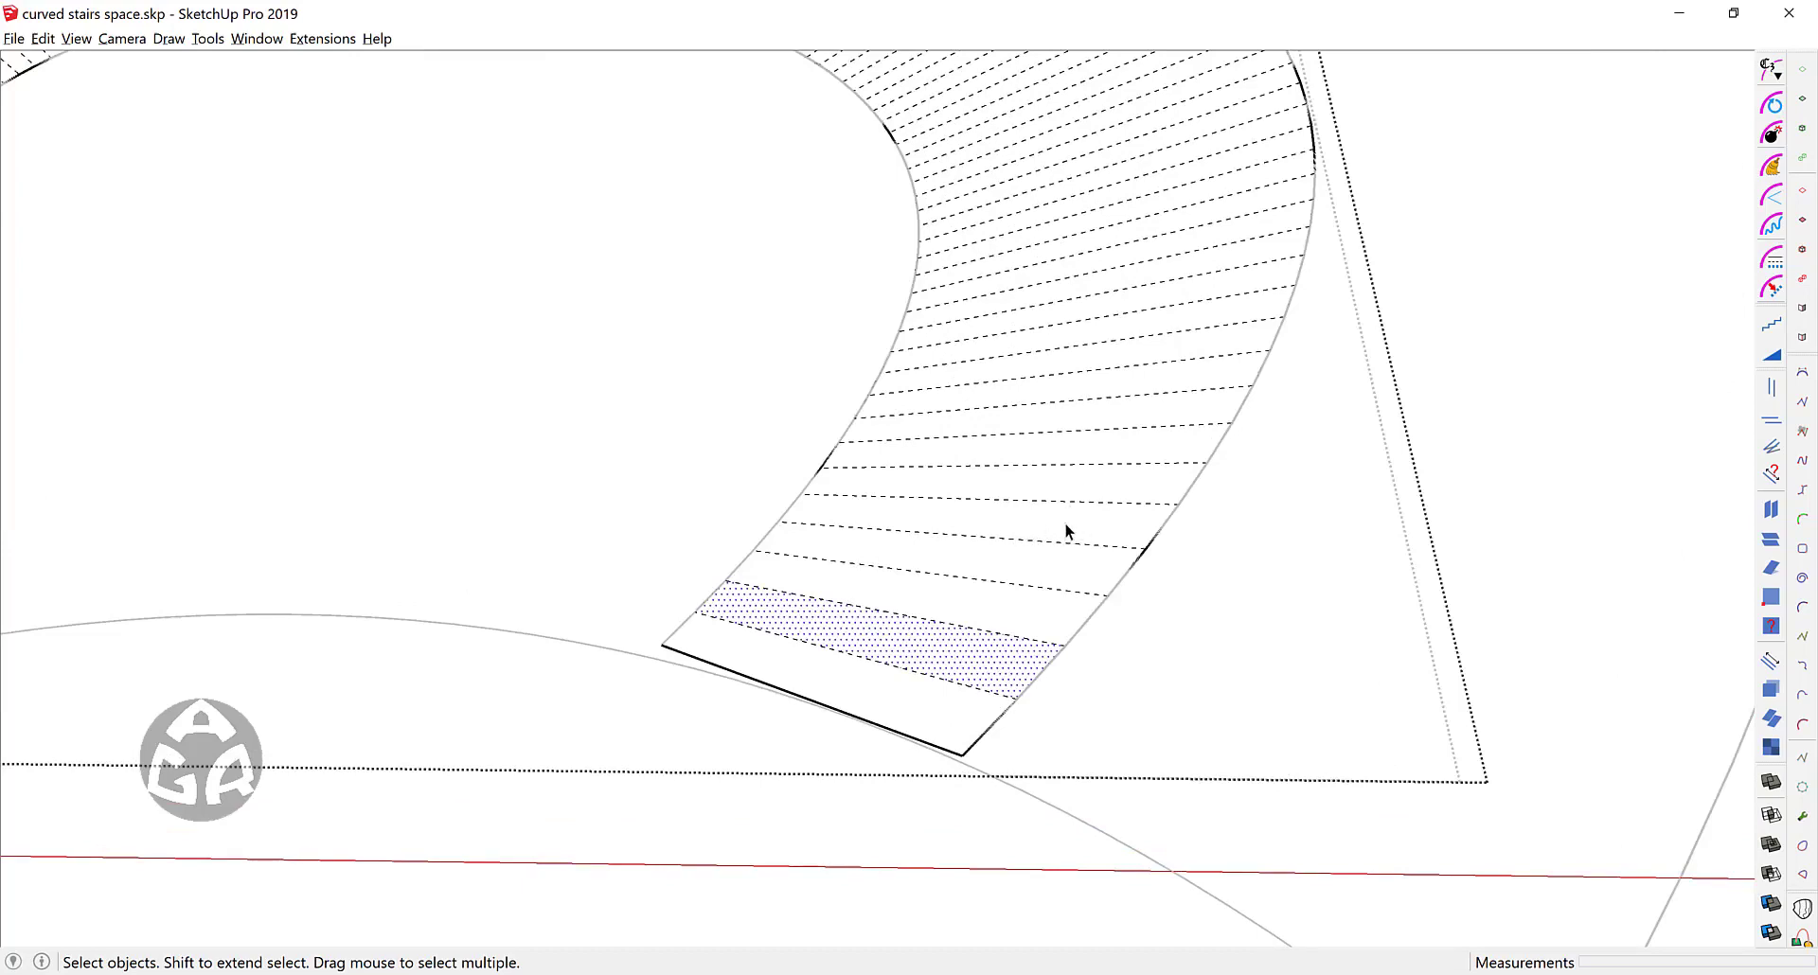
pyautogui.scroll(-1, 1065, 530)
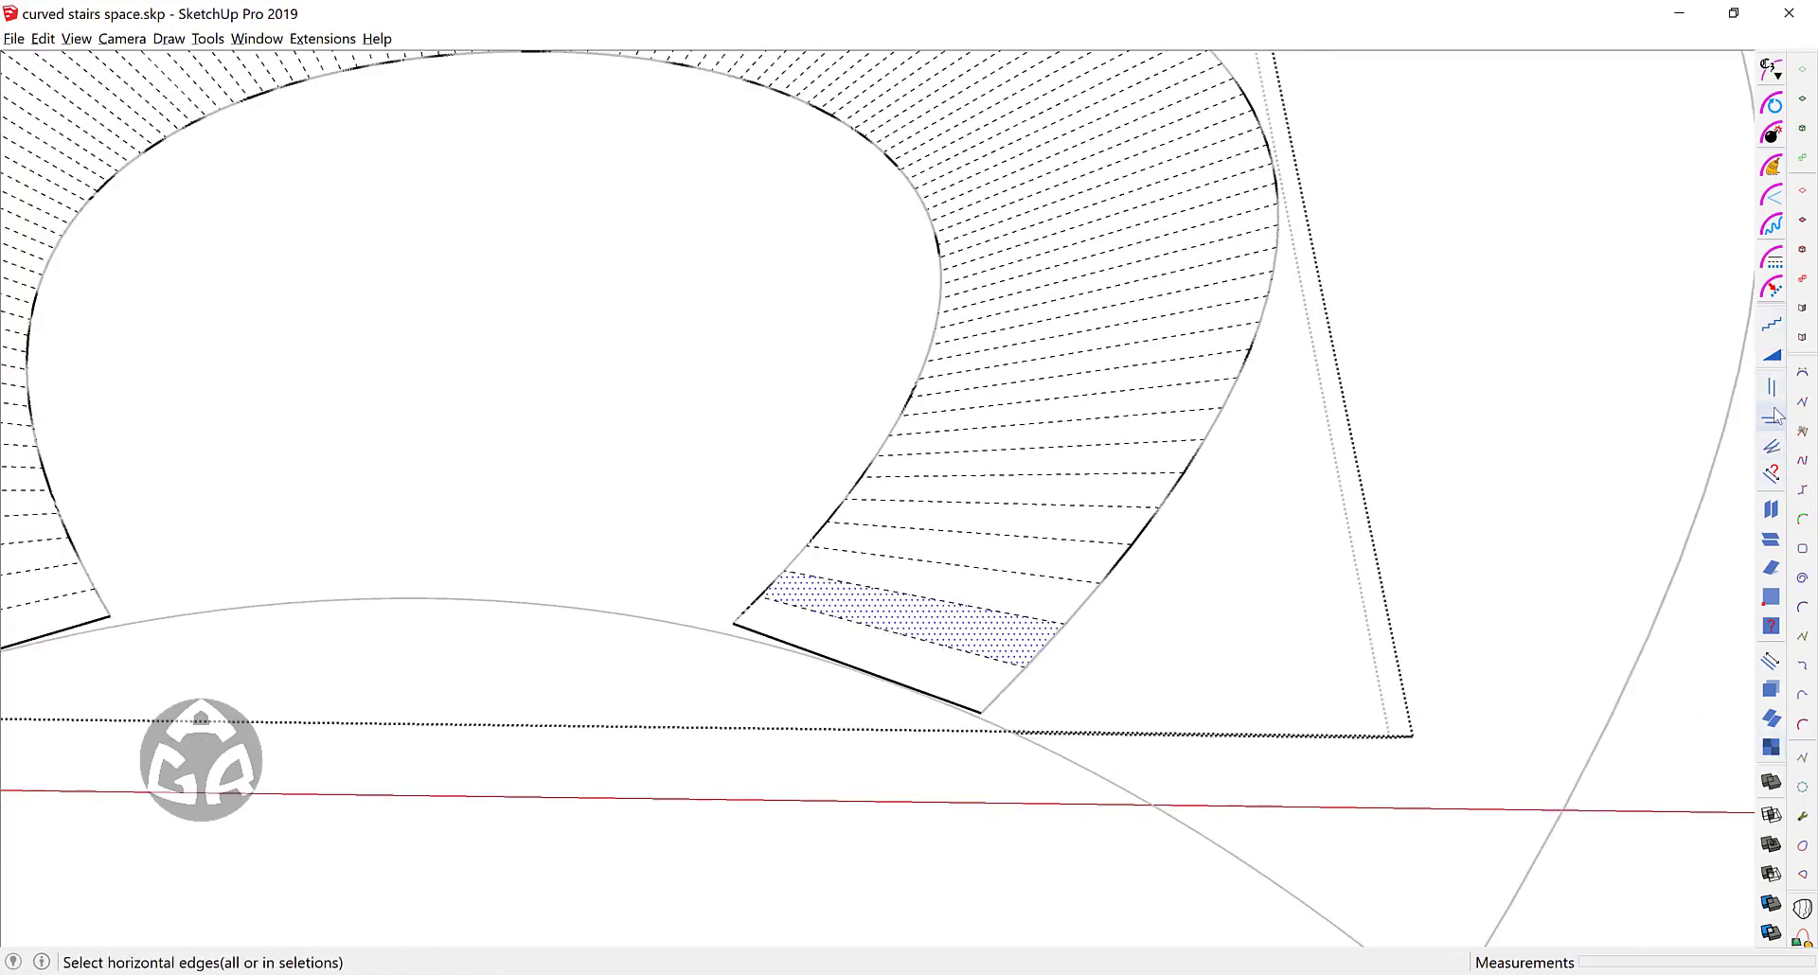
pyautogui.moveTo(1772, 374); pyautogui.dragTo(1485, 338)
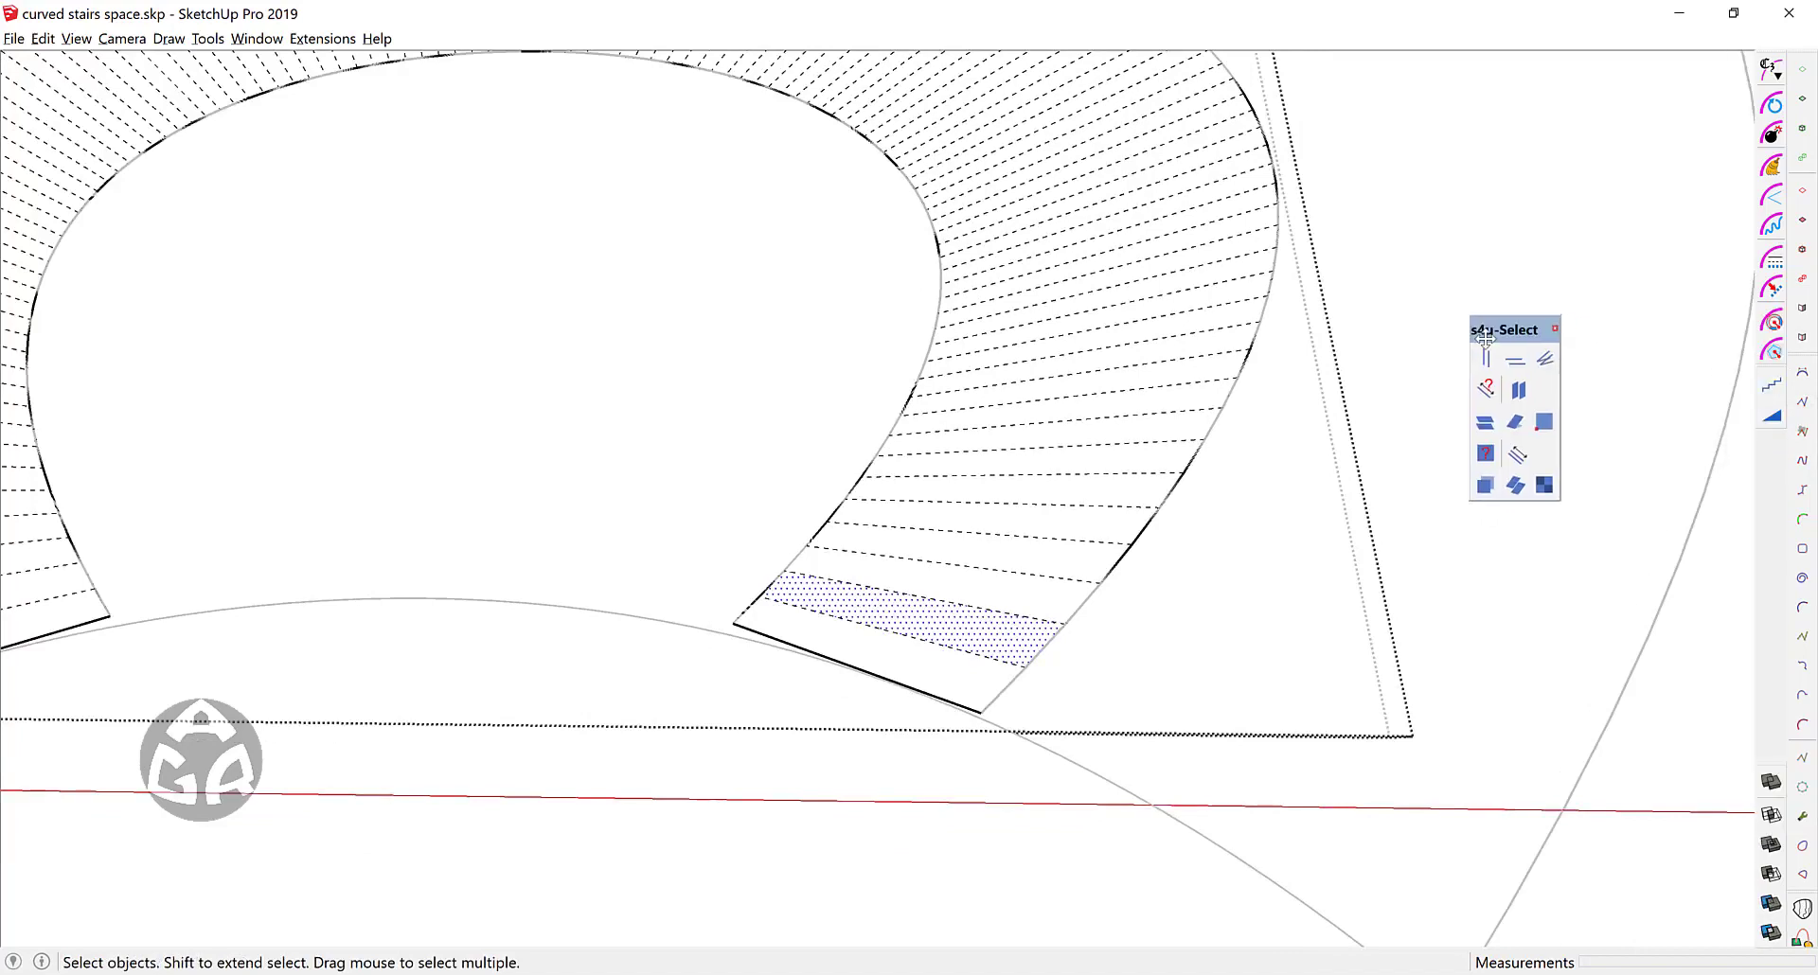
pyautogui.click(1547, 485)
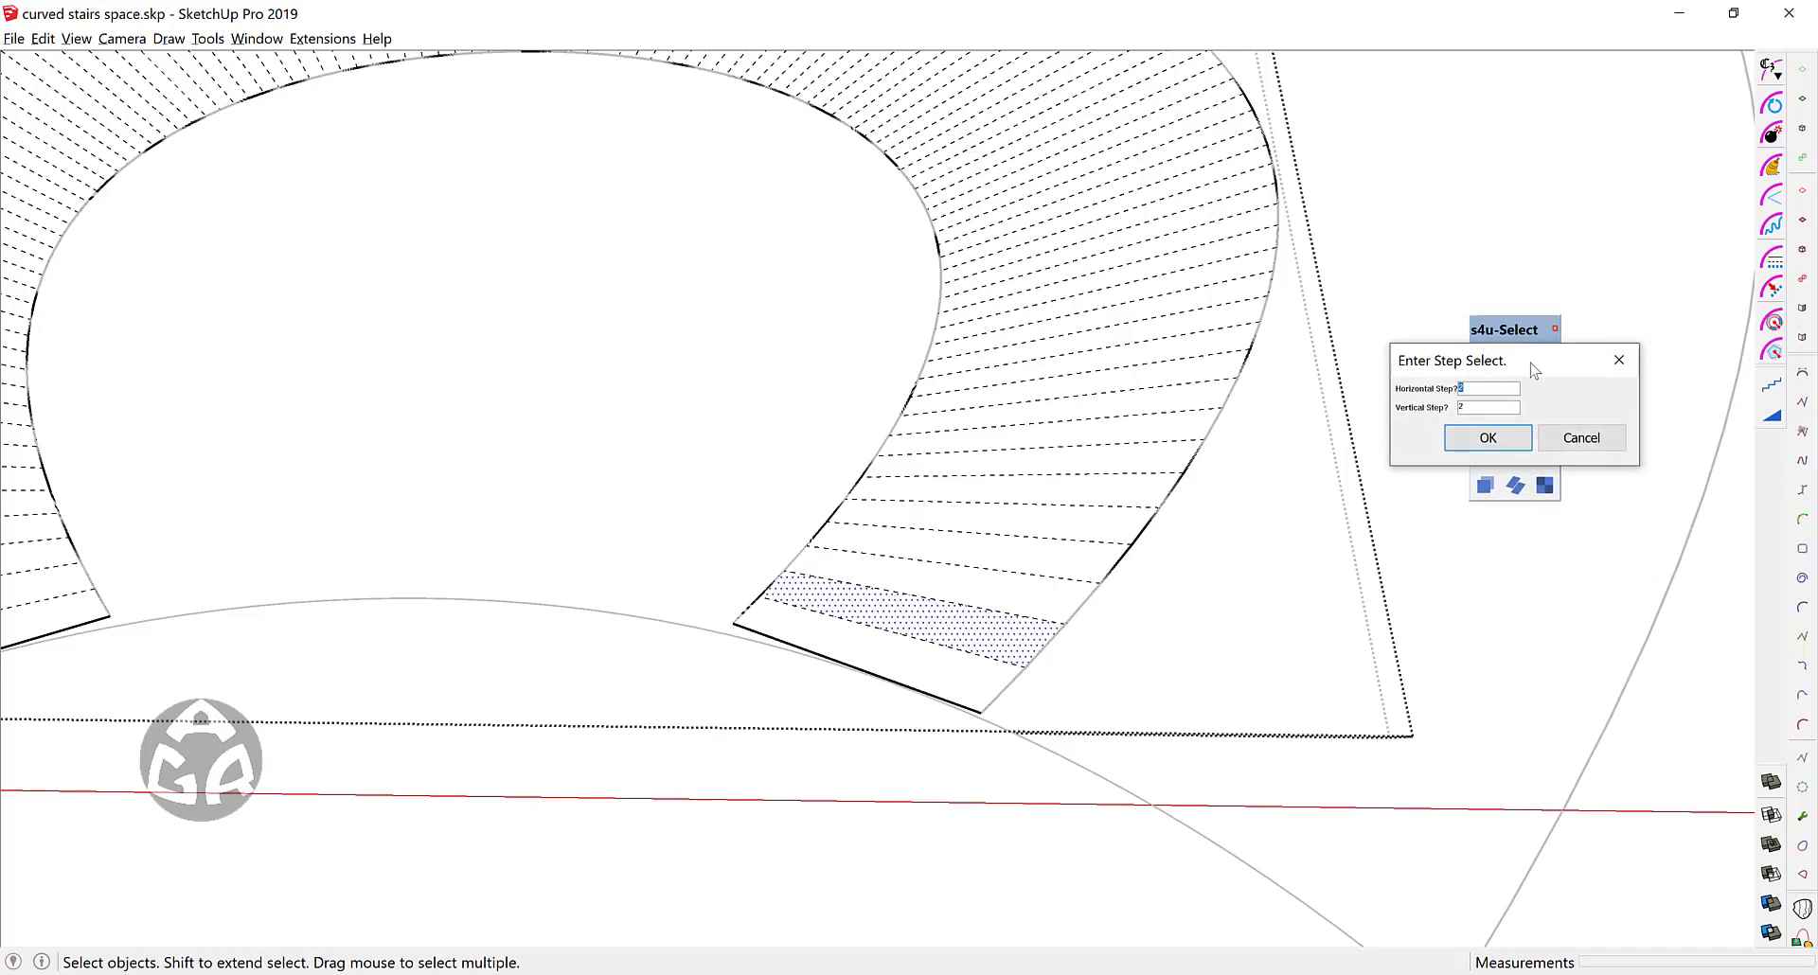
pyautogui.moveTo(1533, 370); pyautogui.dragTo(1321, 398)
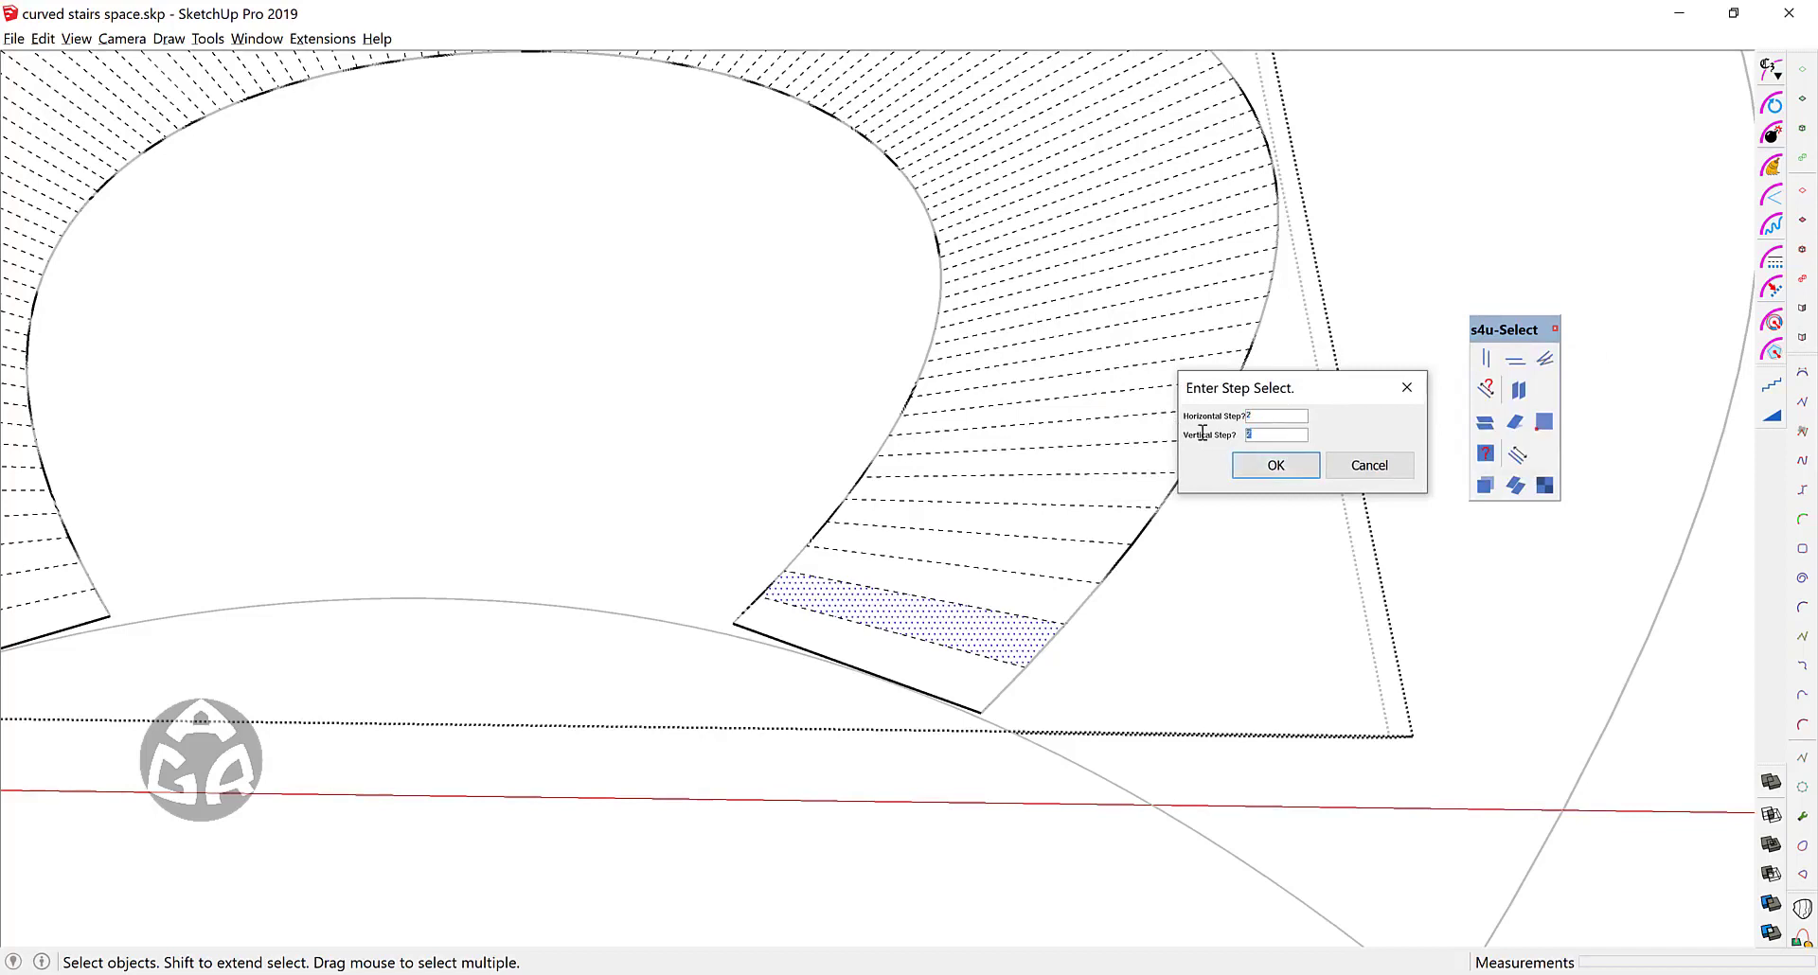
pyautogui.click(1246, 418)
pyautogui.press('Tab')
pyautogui.click(1276, 466)
pyautogui.scroll(-5, 1272, 460)
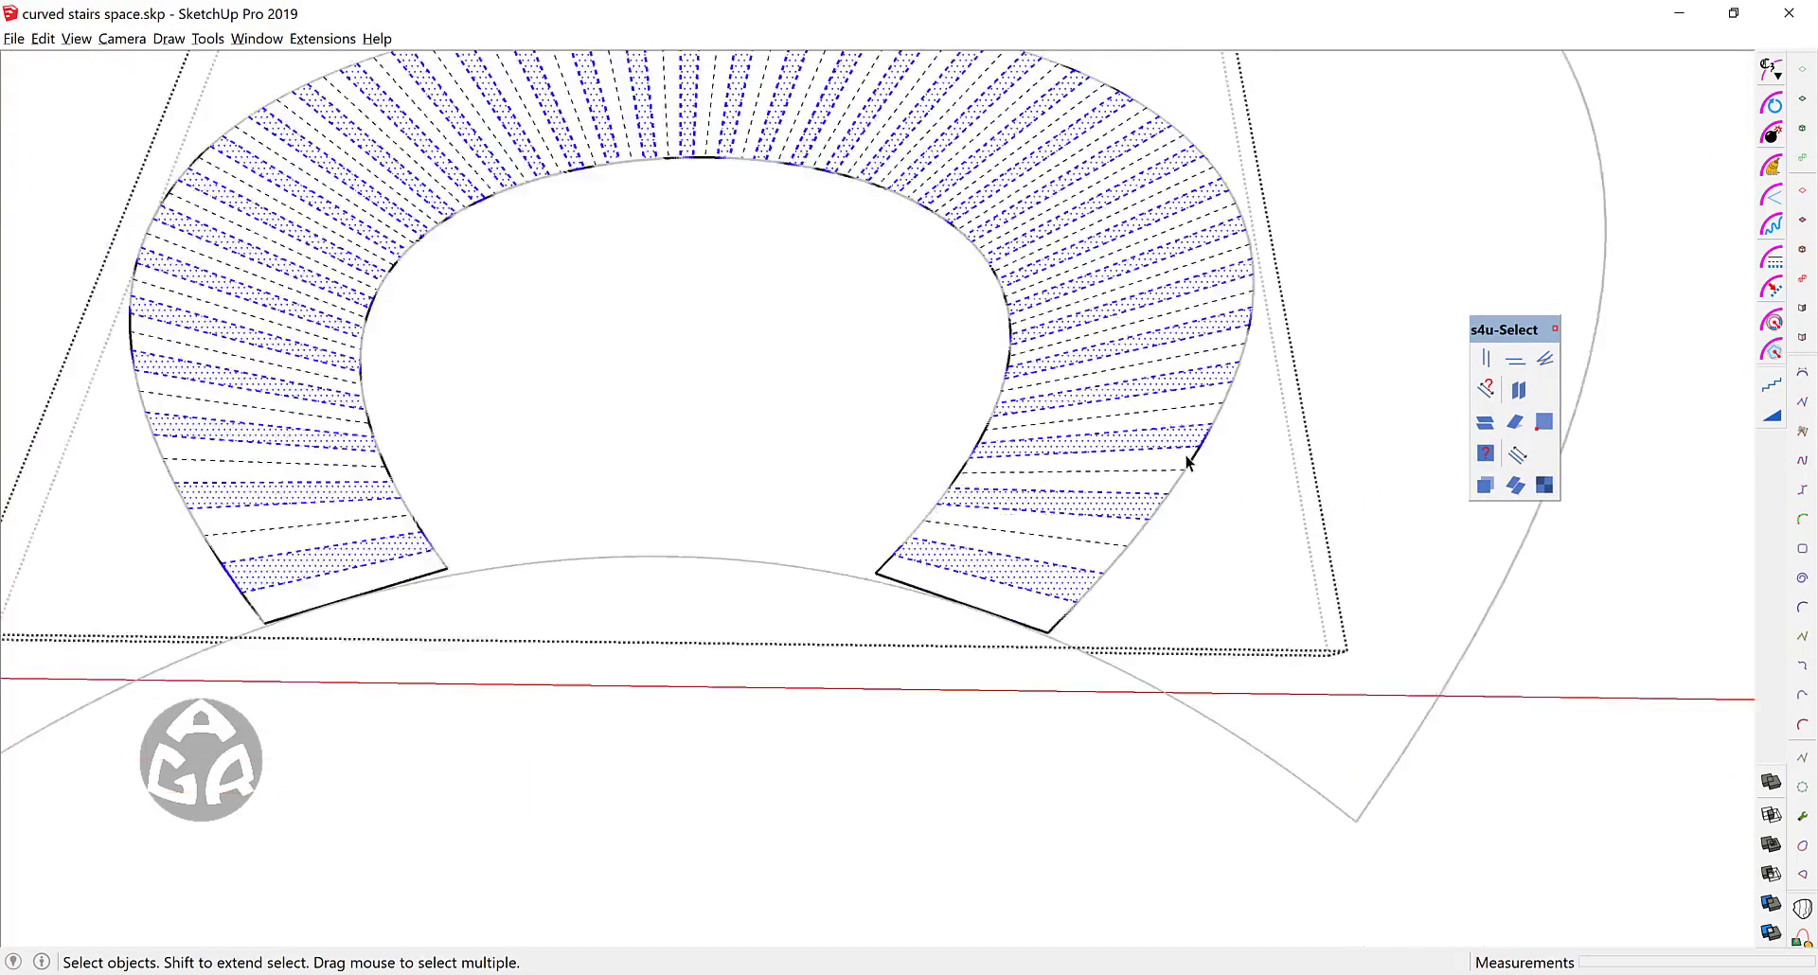
# Step: Examine the step selection around the whole stair surface, checking the spacing of the selected faces at both ends and along the curve
pyautogui.moveTo(1115, 461); pyautogui.dragTo(1156, 556, button='middle')
pyautogui.scroll(6, 1063, 524)
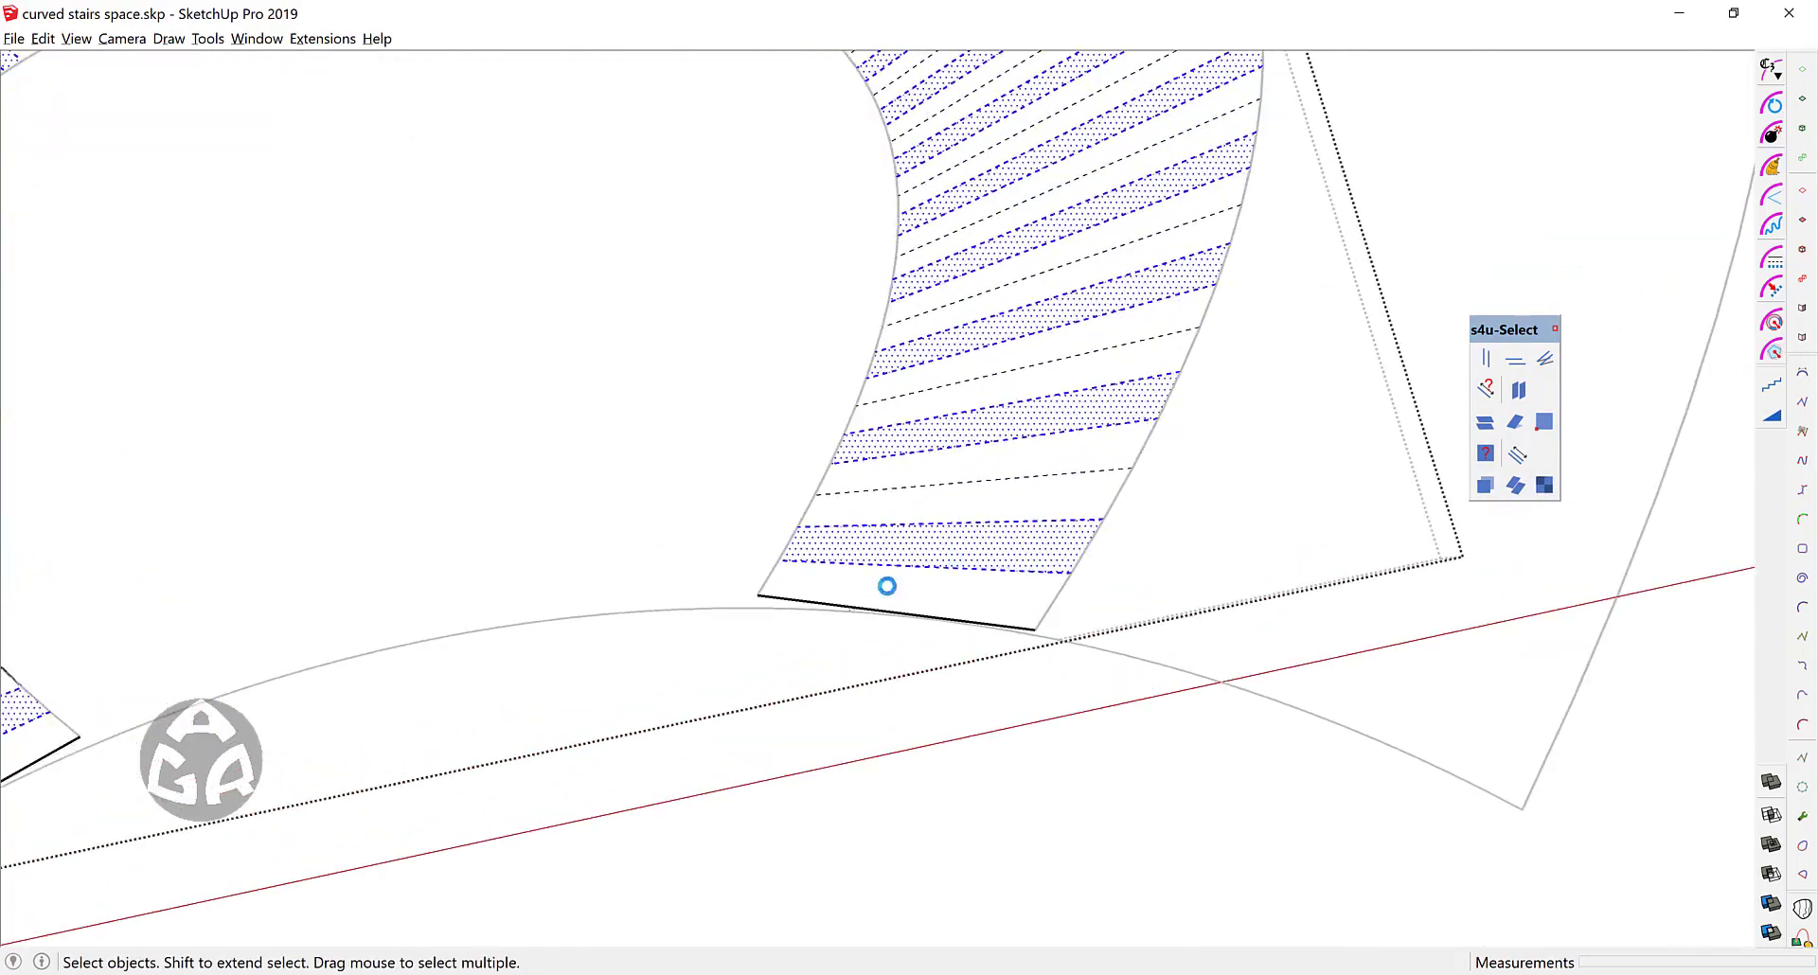
pyautogui.scroll(-6, 1064, 209)
pyautogui.moveTo(1047, 199)
pyautogui.mouseDown(button='middle')
pyautogui.moveTo(1019, 438)
pyautogui.moveTo(1046, 572)
pyautogui.mouseUp(button='middle')
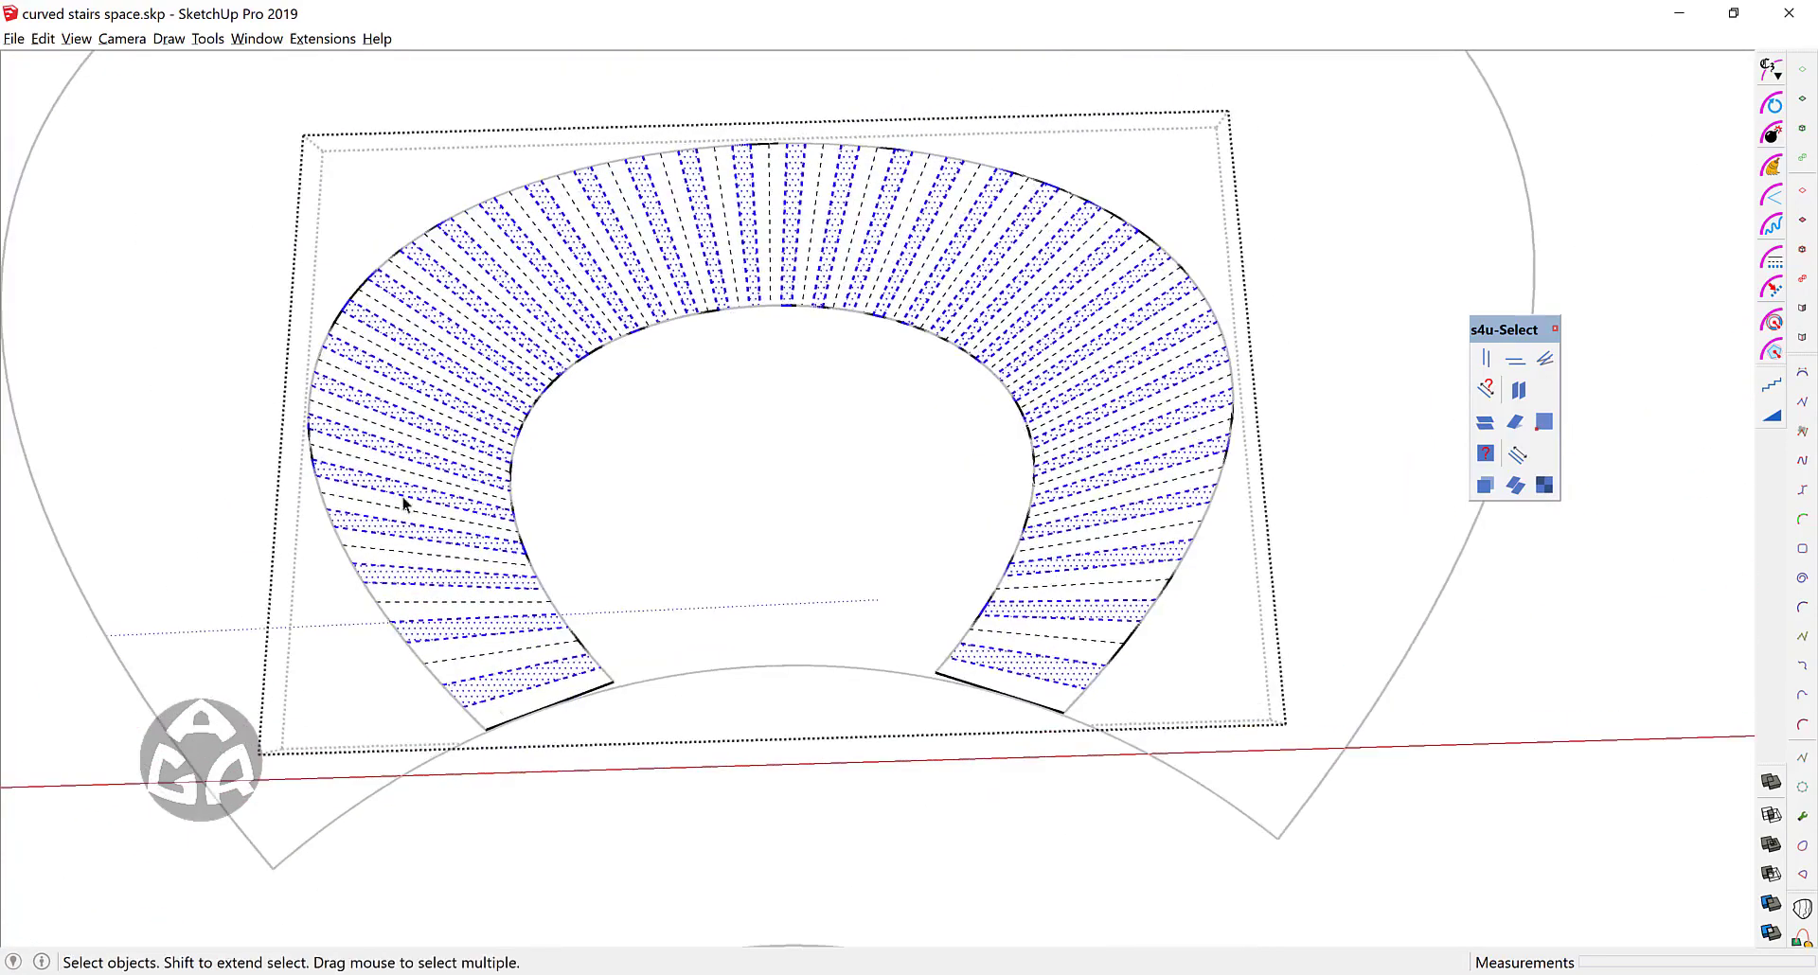
pyautogui.moveTo(1073, 464)
pyautogui.mouseDown(button='middle')
pyautogui.moveTo(1246, 455)
pyautogui.moveTo(1157, 596)
pyautogui.mouseUp(button='middle')
pyautogui.moveTo(1173, 520)
pyautogui.mouseDown(button='middle')
pyautogui.moveTo(1168, 304)
pyautogui.moveTo(1118, 559)
pyautogui.mouseUp(button='middle')
pyautogui.scroll(3, 1118, 568)
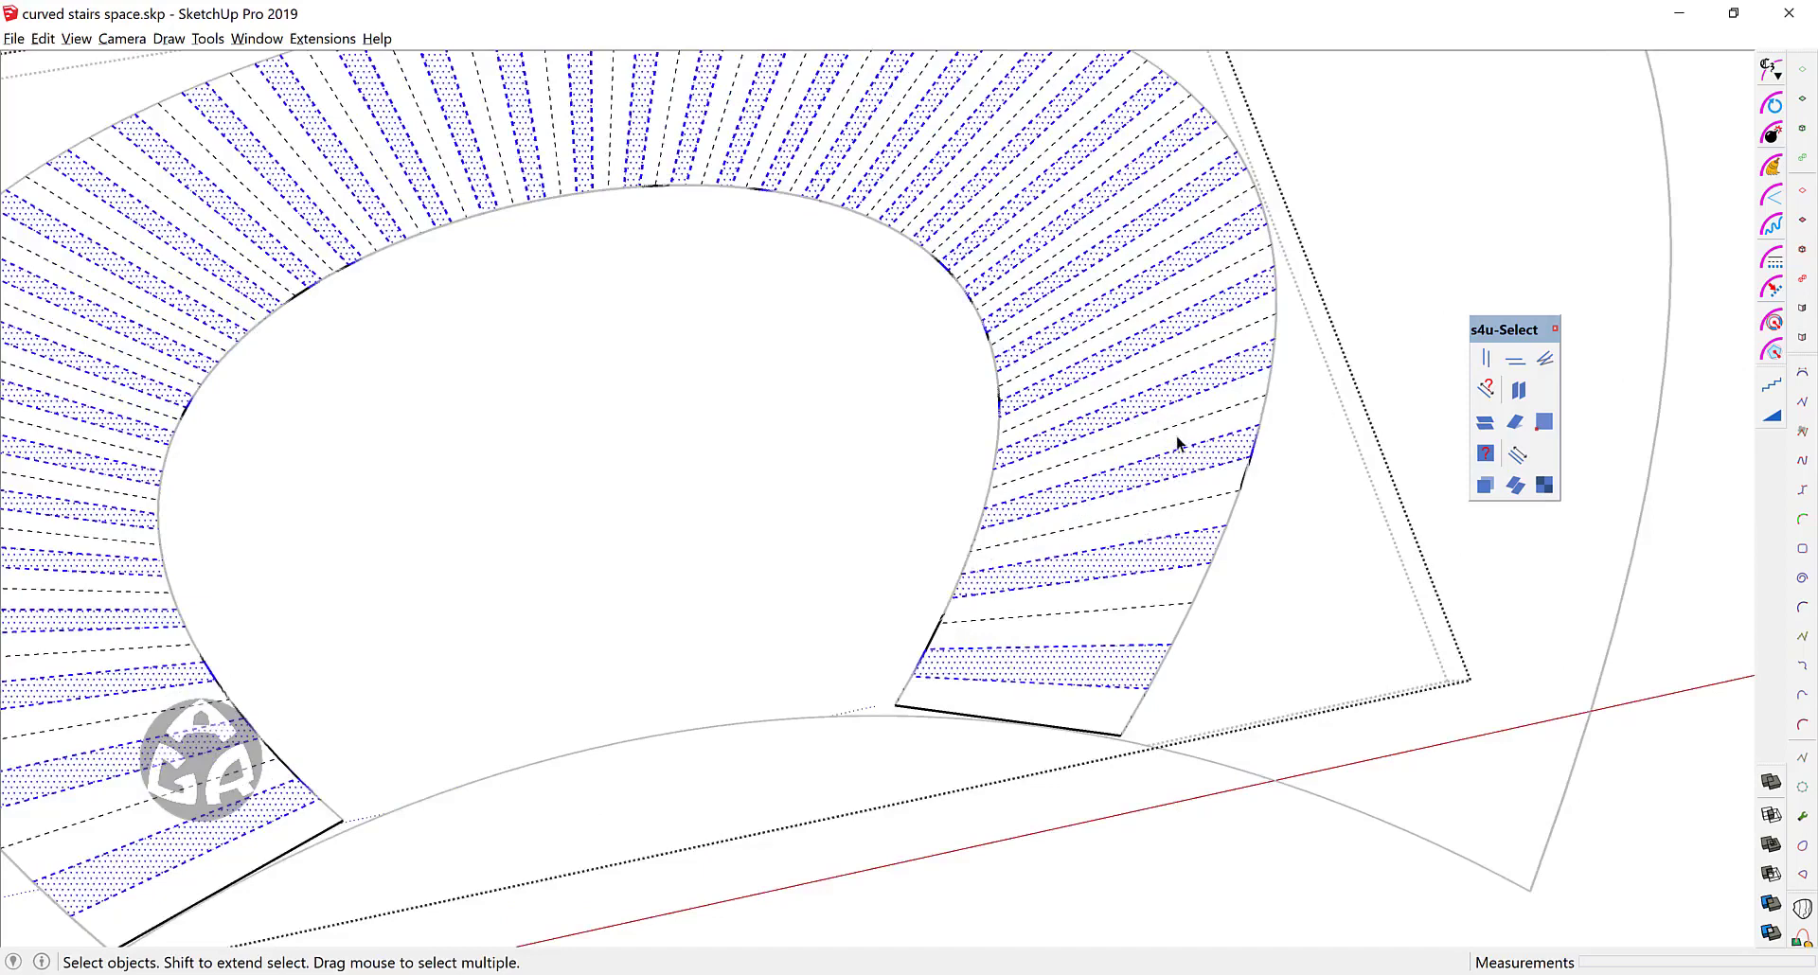
pyautogui.scroll(-2, 1212, 453)
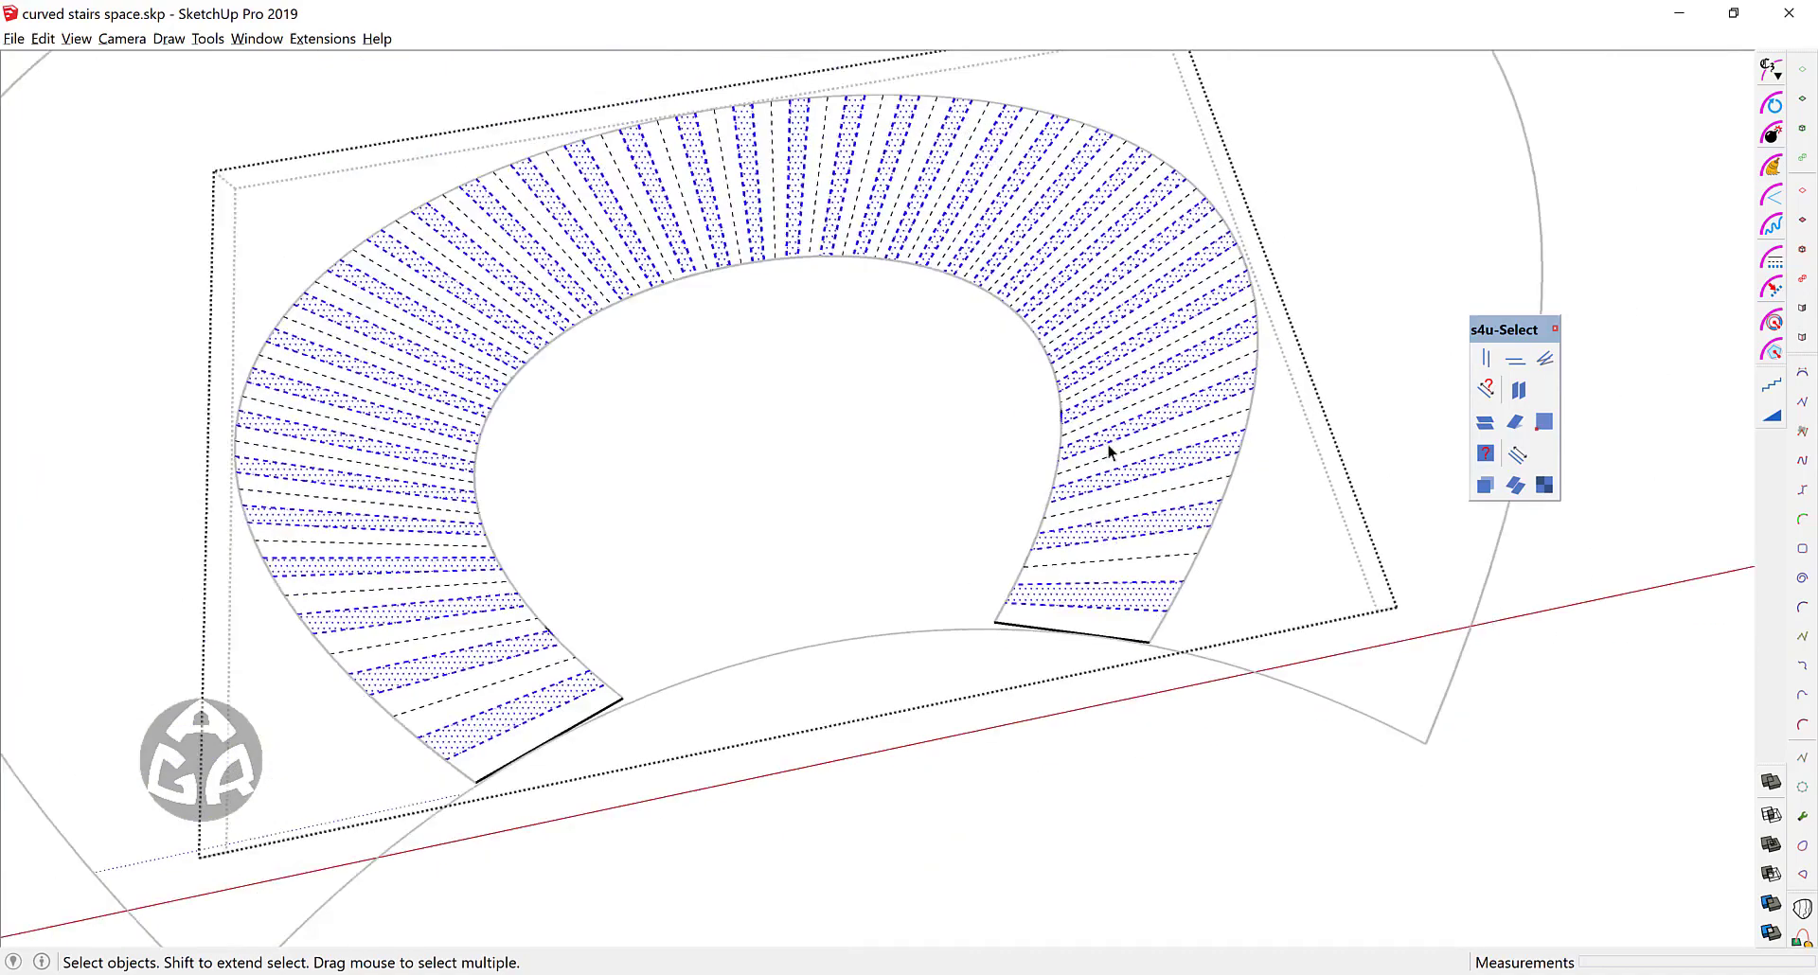
pyautogui.moveTo(1106, 443); pyautogui.dragTo(1148, 478, button='middle')
pyautogui.keyDown('ctrl'); pyautogui.keyDown('shift'); pyautogui.moveTo(1124, 223); pyautogui.dragTo(1327, 696); pyautogui.keyUp('shift'); pyautogui.keyUp('ctrl')
pyautogui.moveTo(1343, 449); pyautogui.dragTo(1146, 356, button='middle')
pyautogui.keyDown('ctrl'); pyautogui.keyDown('shift'); pyautogui.moveTo(1174, 110); pyautogui.dragTo(1448, 452); pyautogui.keyUp('shift'); pyautogui.keyUp('ctrl')
pyautogui.keyDown('shift'); pyautogui.moveTo(1029, 234); pyautogui.dragTo(1221, 450, button='middle'); pyautogui.keyUp('shift')
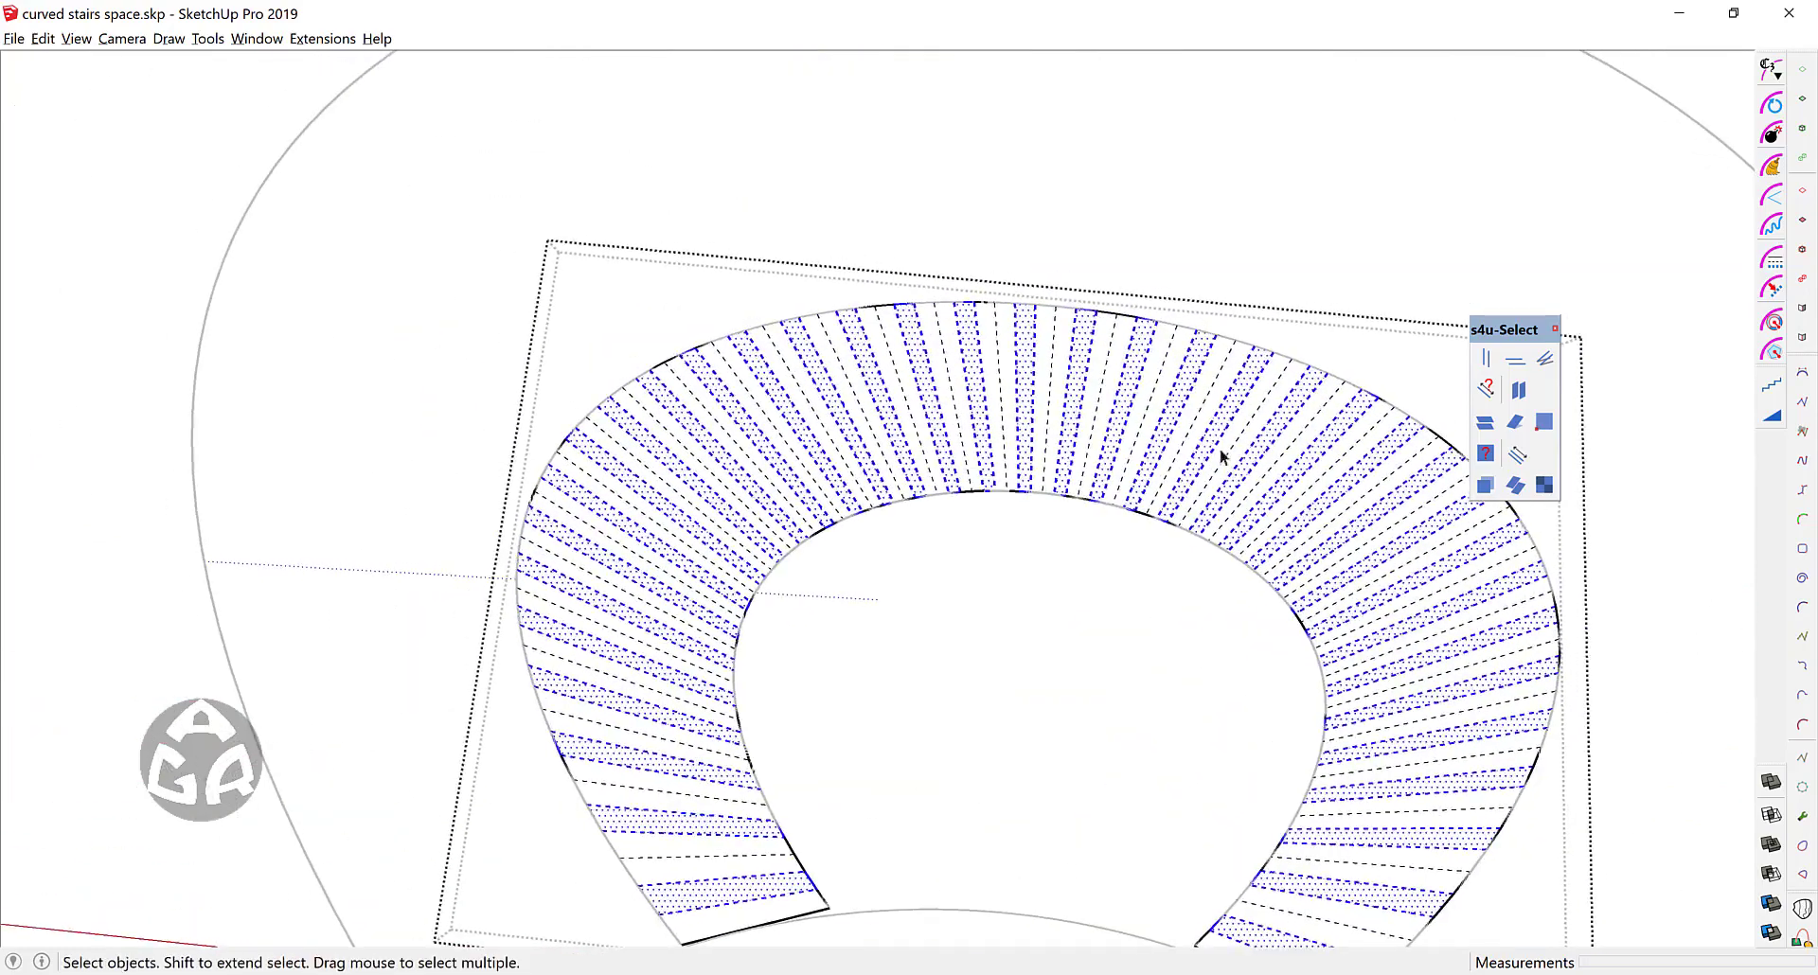
pyautogui.keyDown('ctrl'); pyautogui.keyDown('shift'); pyautogui.moveTo(717, 161); pyautogui.dragTo(1437, 438); pyautogui.keyUp('shift'); pyautogui.keyUp('ctrl')
pyautogui.keyDown('ctrl'); pyautogui.keyDown('shift'); pyautogui.moveTo(551, 205); pyautogui.dragTo(1038, 402); pyautogui.keyUp('shift'); pyautogui.keyUp('ctrl')
pyautogui.keyDown('ctrl'); pyautogui.keyDown('shift'); pyautogui.moveTo(442, 256); pyautogui.dragTo(651, 715); pyautogui.keyUp('shift'); pyautogui.keyUp('ctrl')
pyautogui.keyDown('shift'); pyautogui.moveTo(627, 536); pyautogui.dragTo(578, 232, button='middle'); pyautogui.keyUp('shift')
pyautogui.keyDown('ctrl'); pyautogui.keyDown('shift'); pyautogui.moveTo(362, 325); pyautogui.dragTo(637, 681); pyautogui.keyUp('shift'); pyautogui.keyUp('ctrl')
pyautogui.keyDown('ctrl'); pyautogui.keyDown('shift'); pyautogui.moveTo(393, 94); pyautogui.dragTo(565, 517); pyautogui.keyUp('shift'); pyautogui.keyUp('ctrl')
pyautogui.keyDown('ctrl'); pyautogui.keyDown('shift'); pyautogui.moveTo(641, 169); pyautogui.dragTo(1020, 559); pyautogui.keyUp('shift'); pyautogui.keyUp('ctrl')
pyautogui.keyDown('ctrl'); pyautogui.keyDown('shift'); pyautogui.moveTo(726, 151); pyautogui.dragTo(1293, 658); pyautogui.keyUp('shift'); pyautogui.keyUp('ctrl')
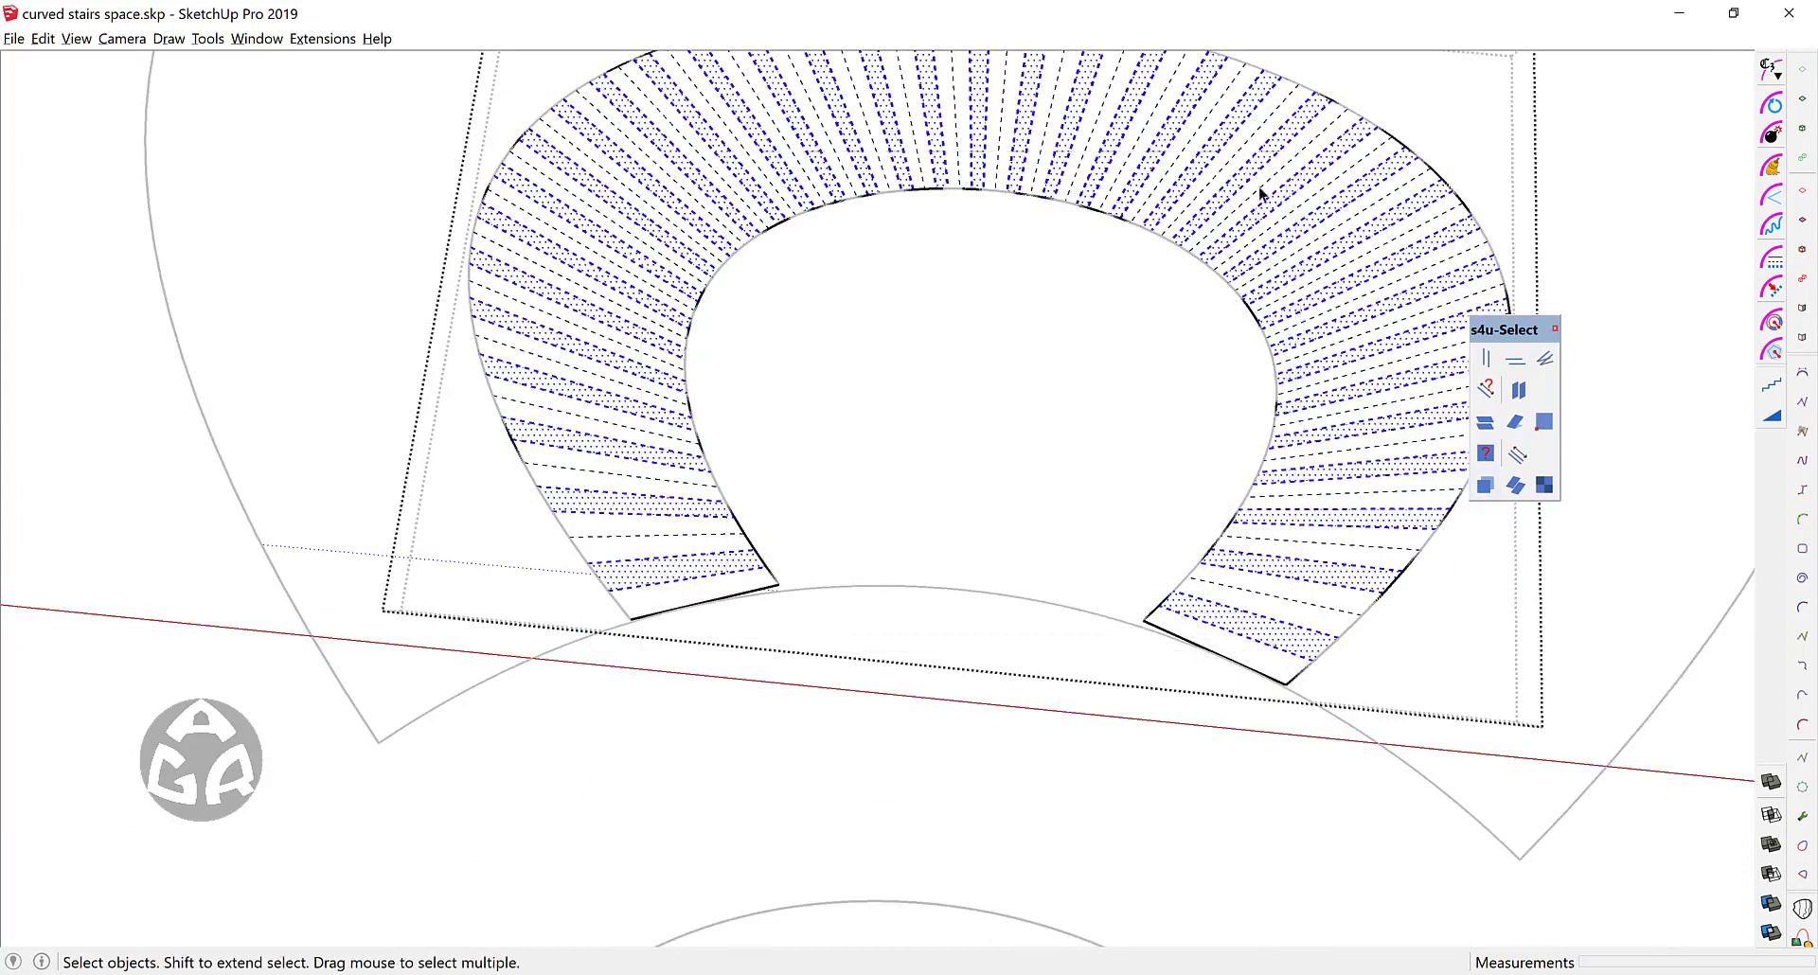
pyautogui.moveTo(1219, 133); pyautogui.dragTo(1308, 360, button='middle')
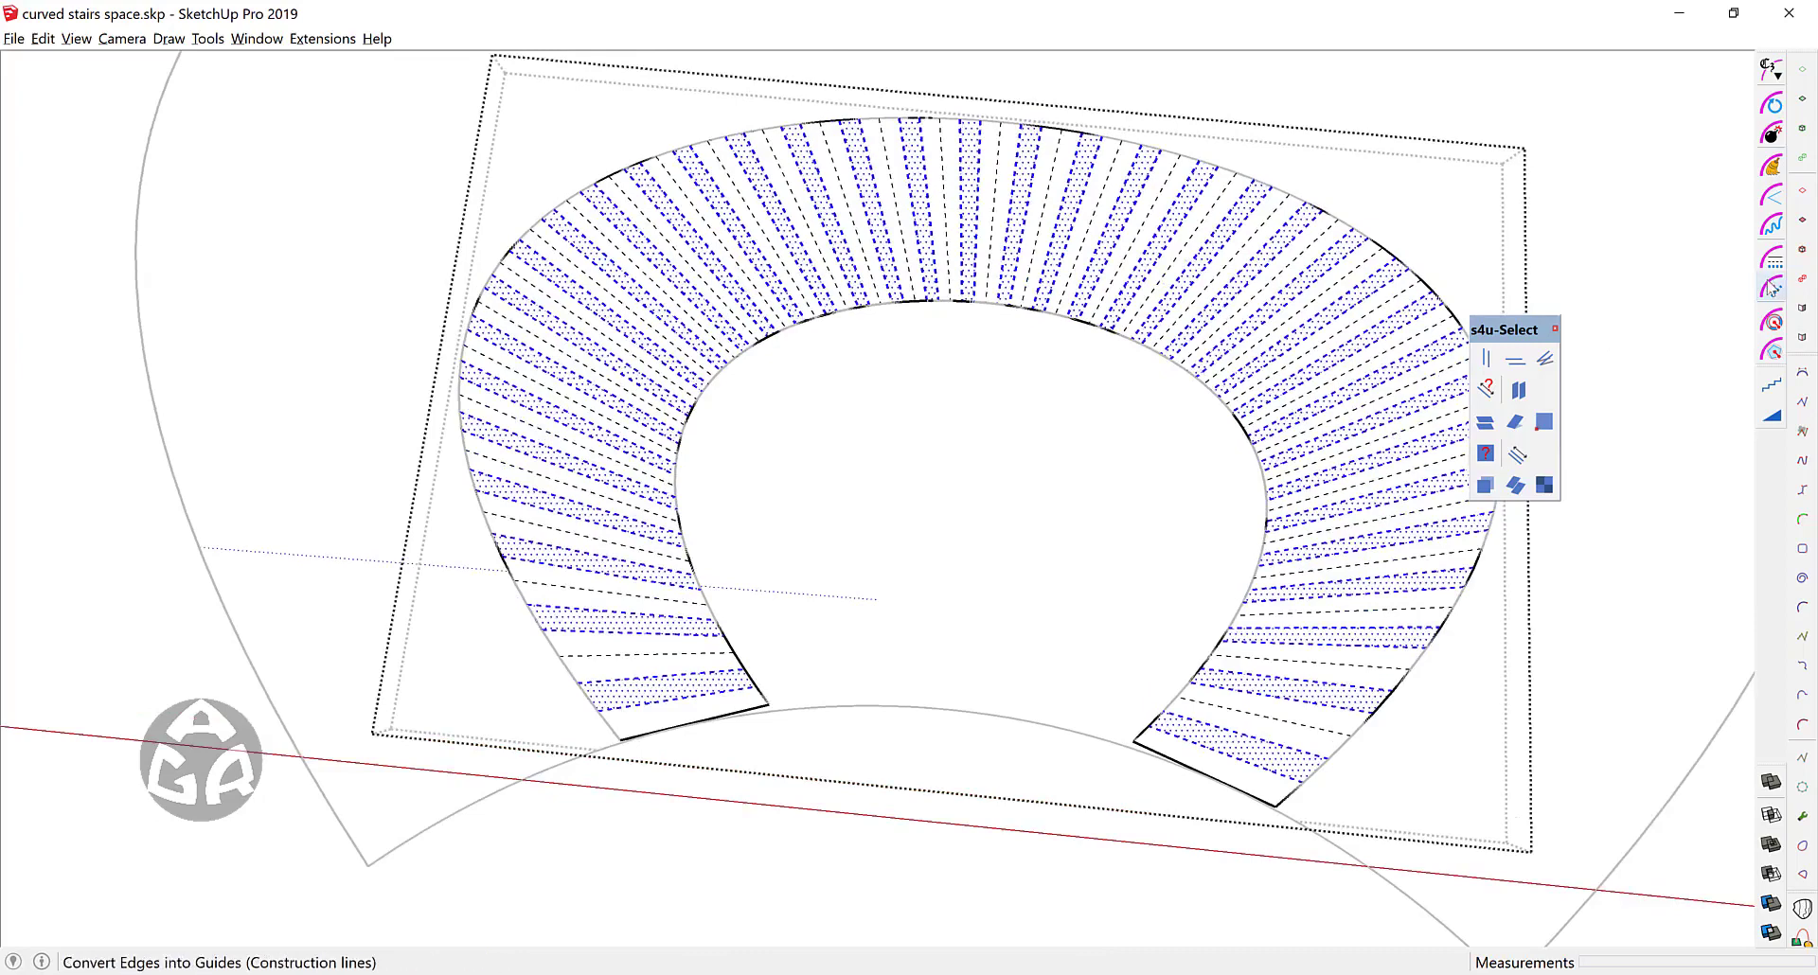
# Step: Reduce the selection to its edges only and delete them, leaving wider tread divisions along the stair surface
pyautogui.moveTo(1515, 329); pyautogui.dragTo(1740, 439)
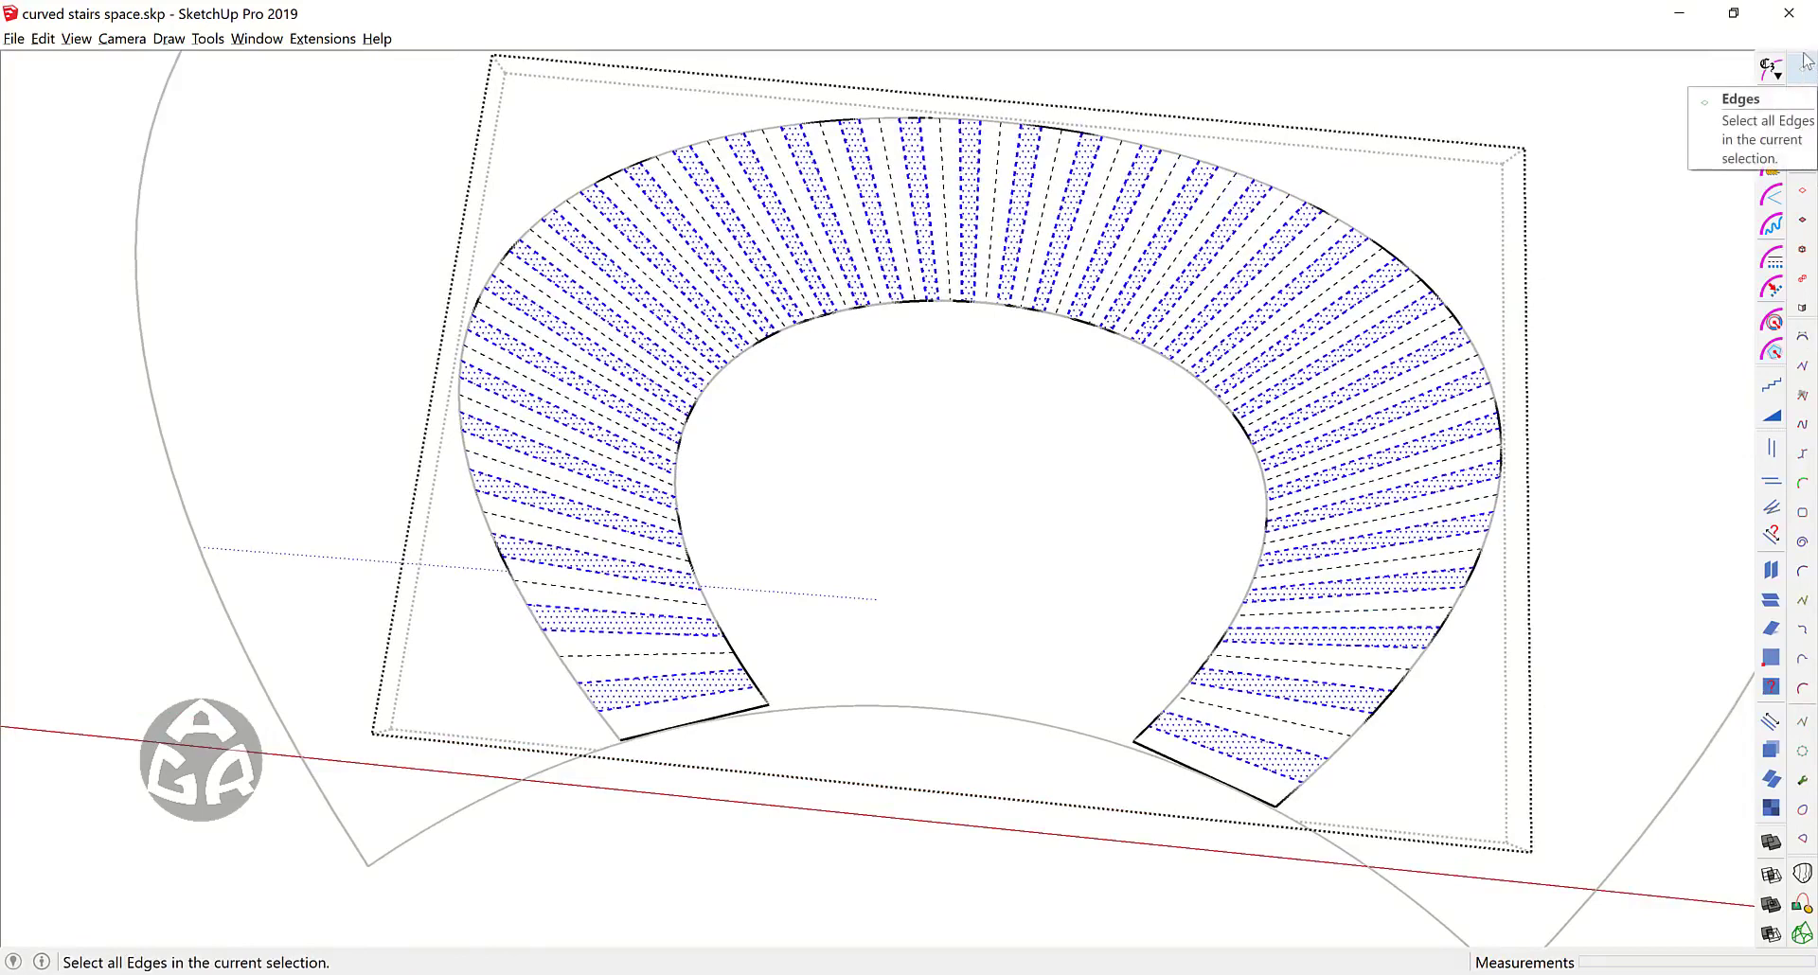
pyautogui.moveTo(1803, 76); pyautogui.dragTo(1508, 172)
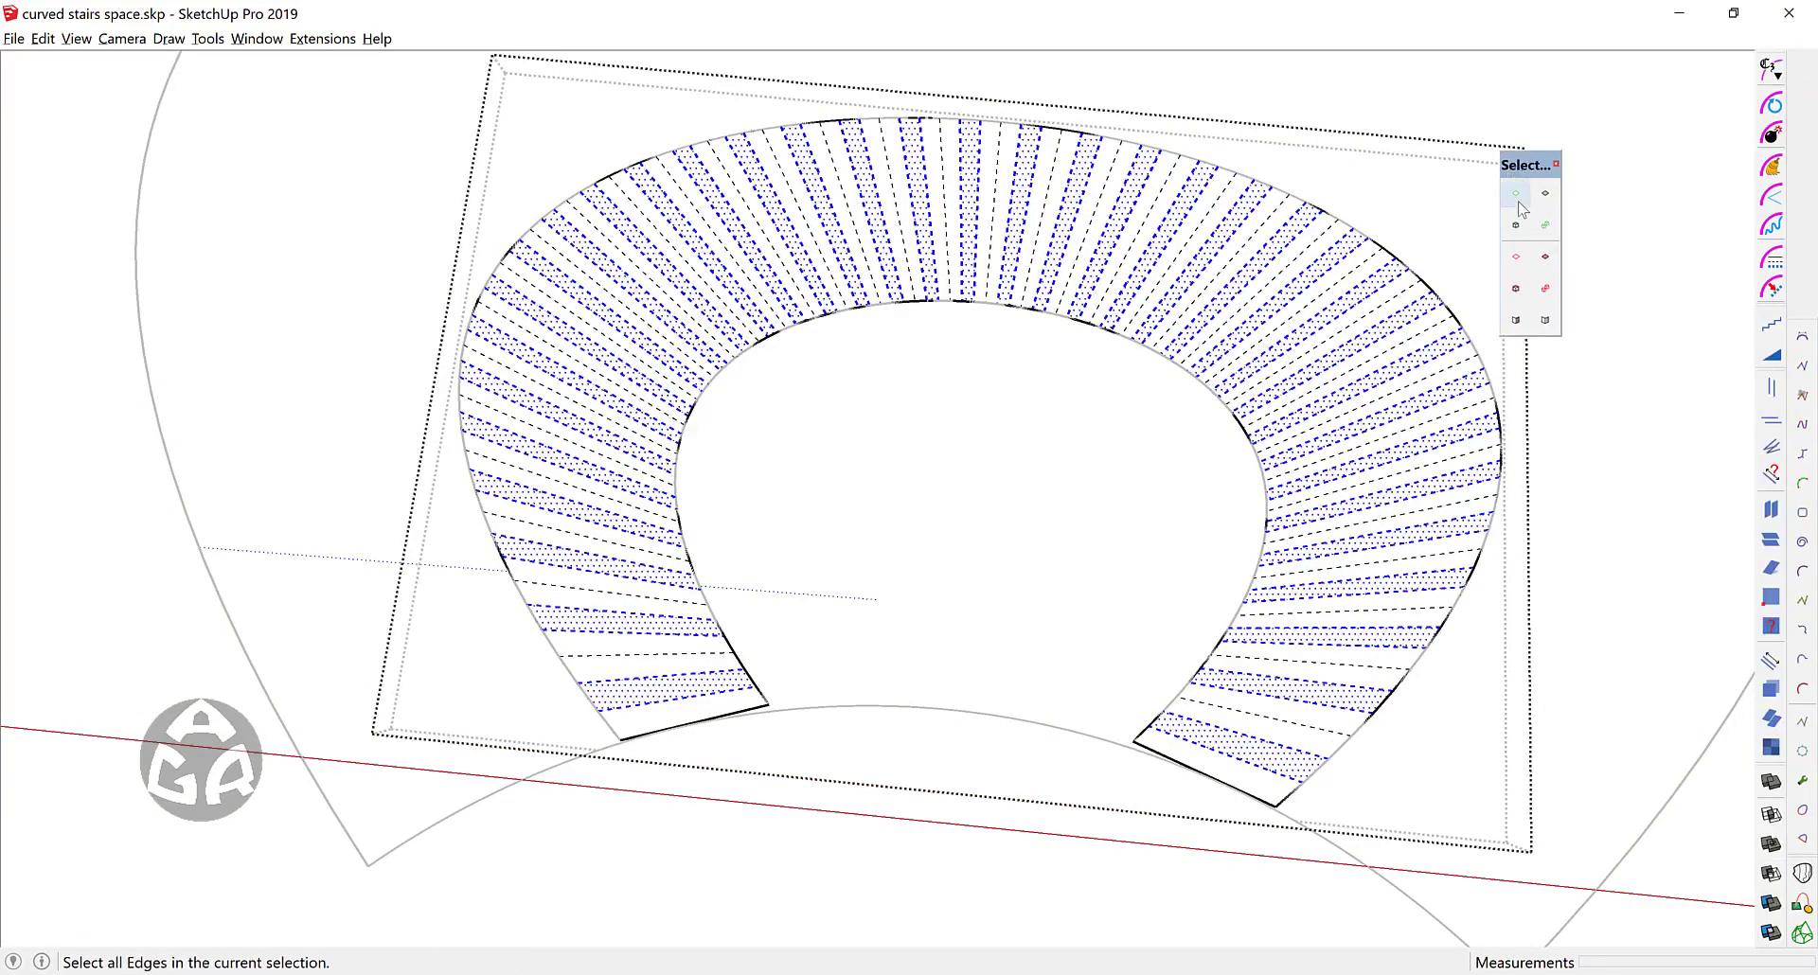
pyautogui.click(1517, 198)
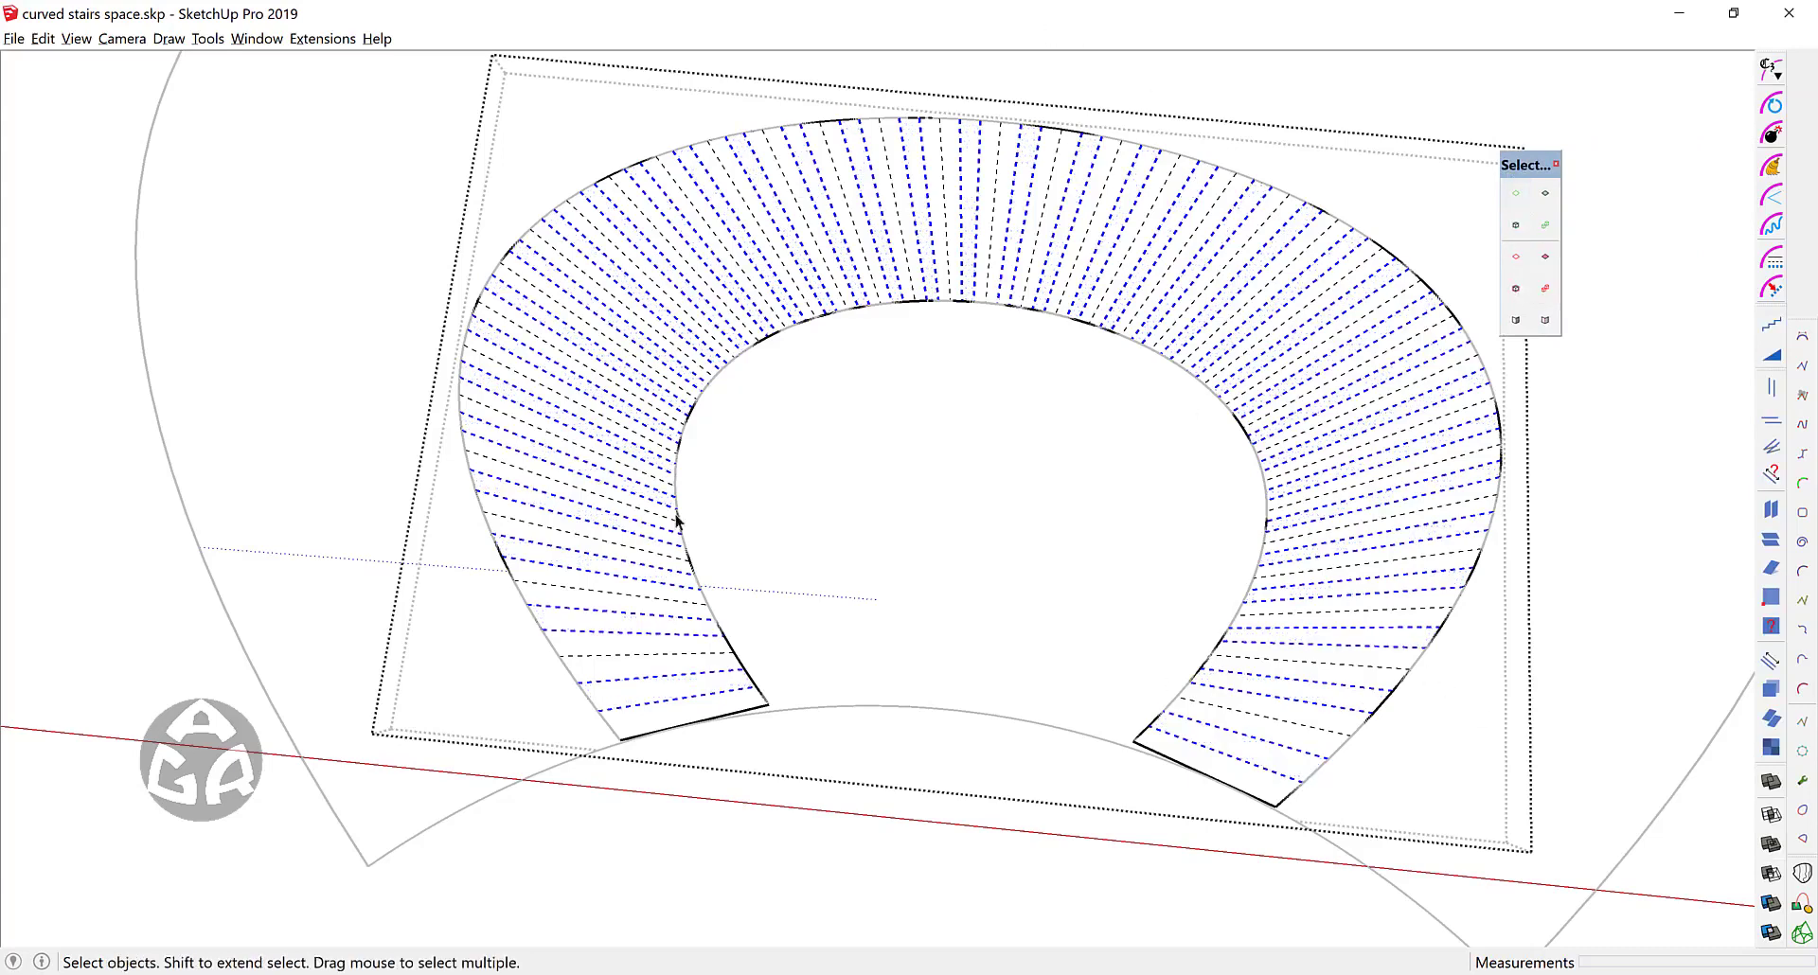
pyautogui.press('Delete')
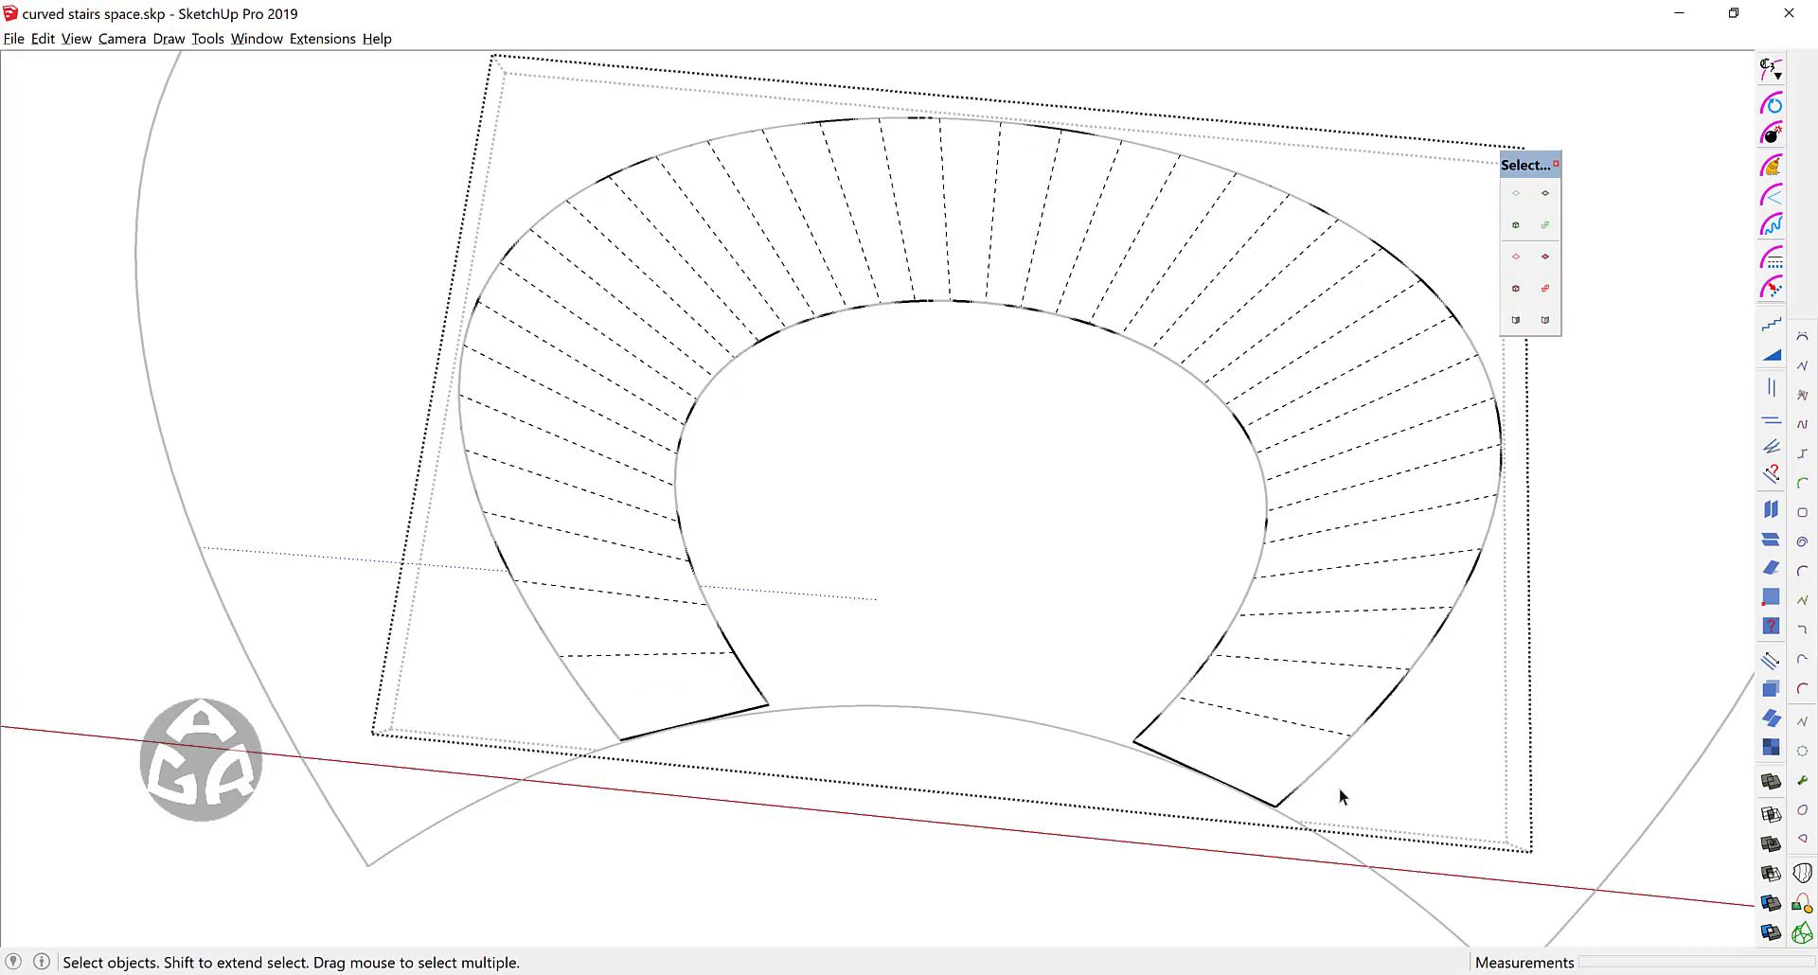
# Step: Dock the floating s4u-Select toolbar alongside the other plugin toolbars
pyautogui.press('e')
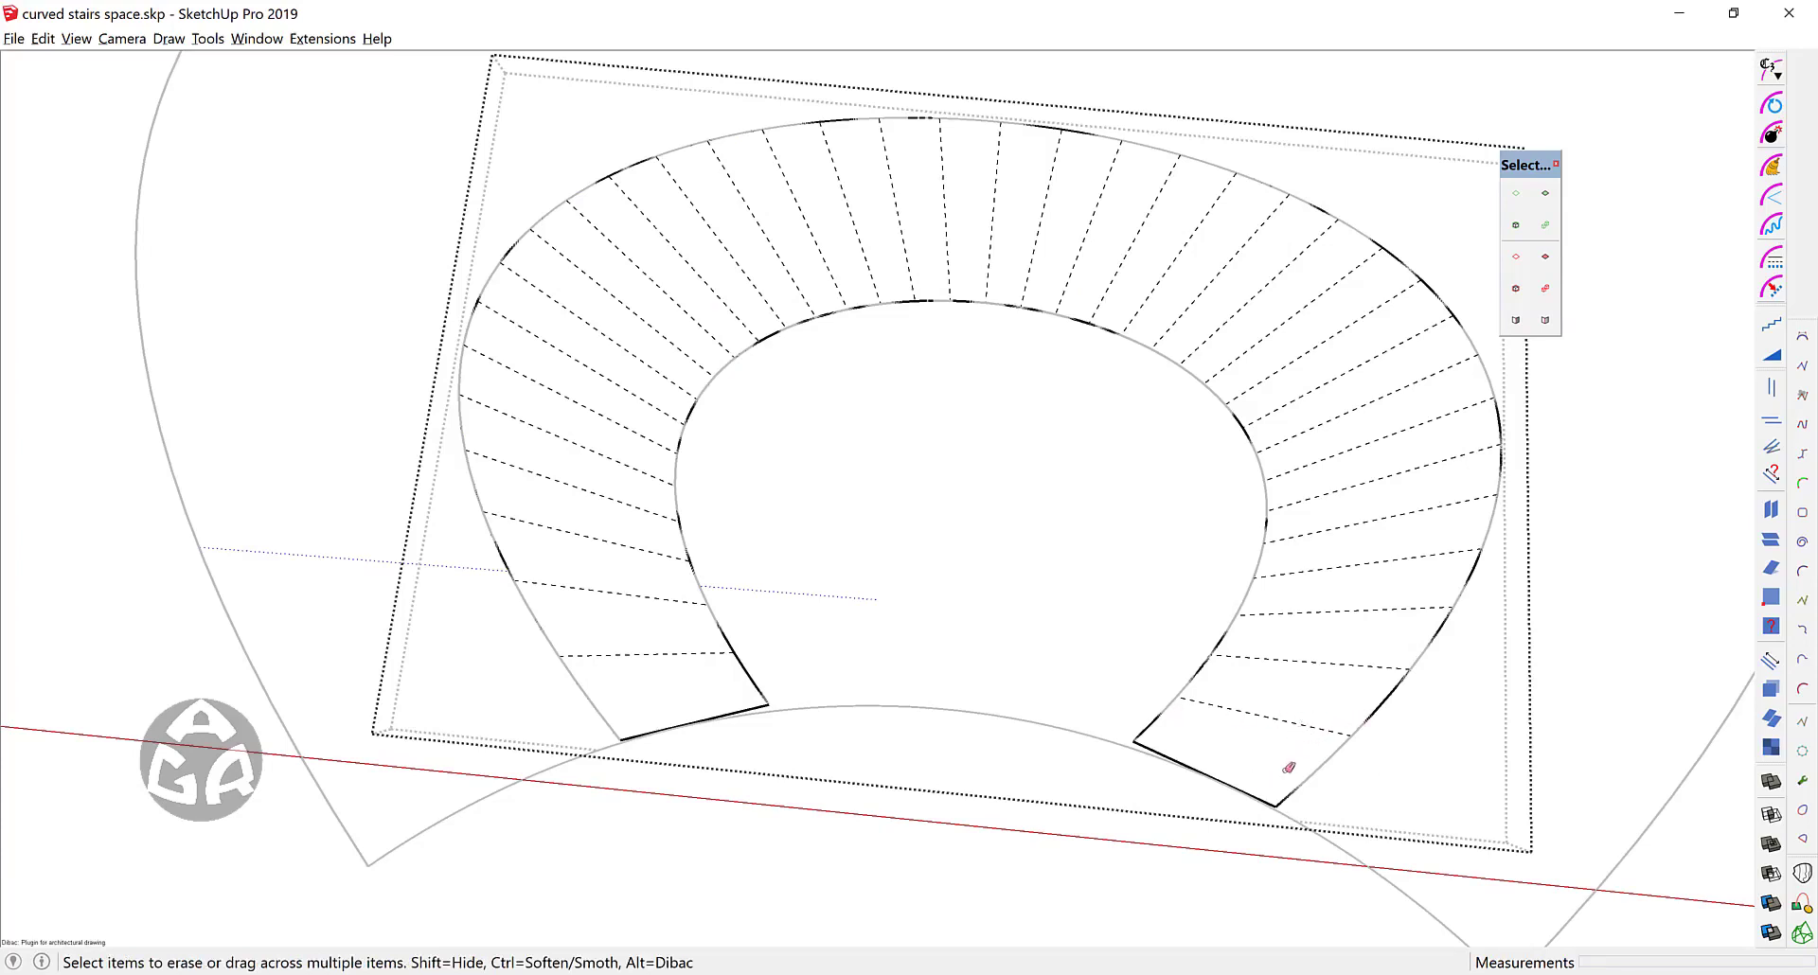
pyautogui.scroll(2, 1288, 765)
pyautogui.scroll(2, 1287, 765)
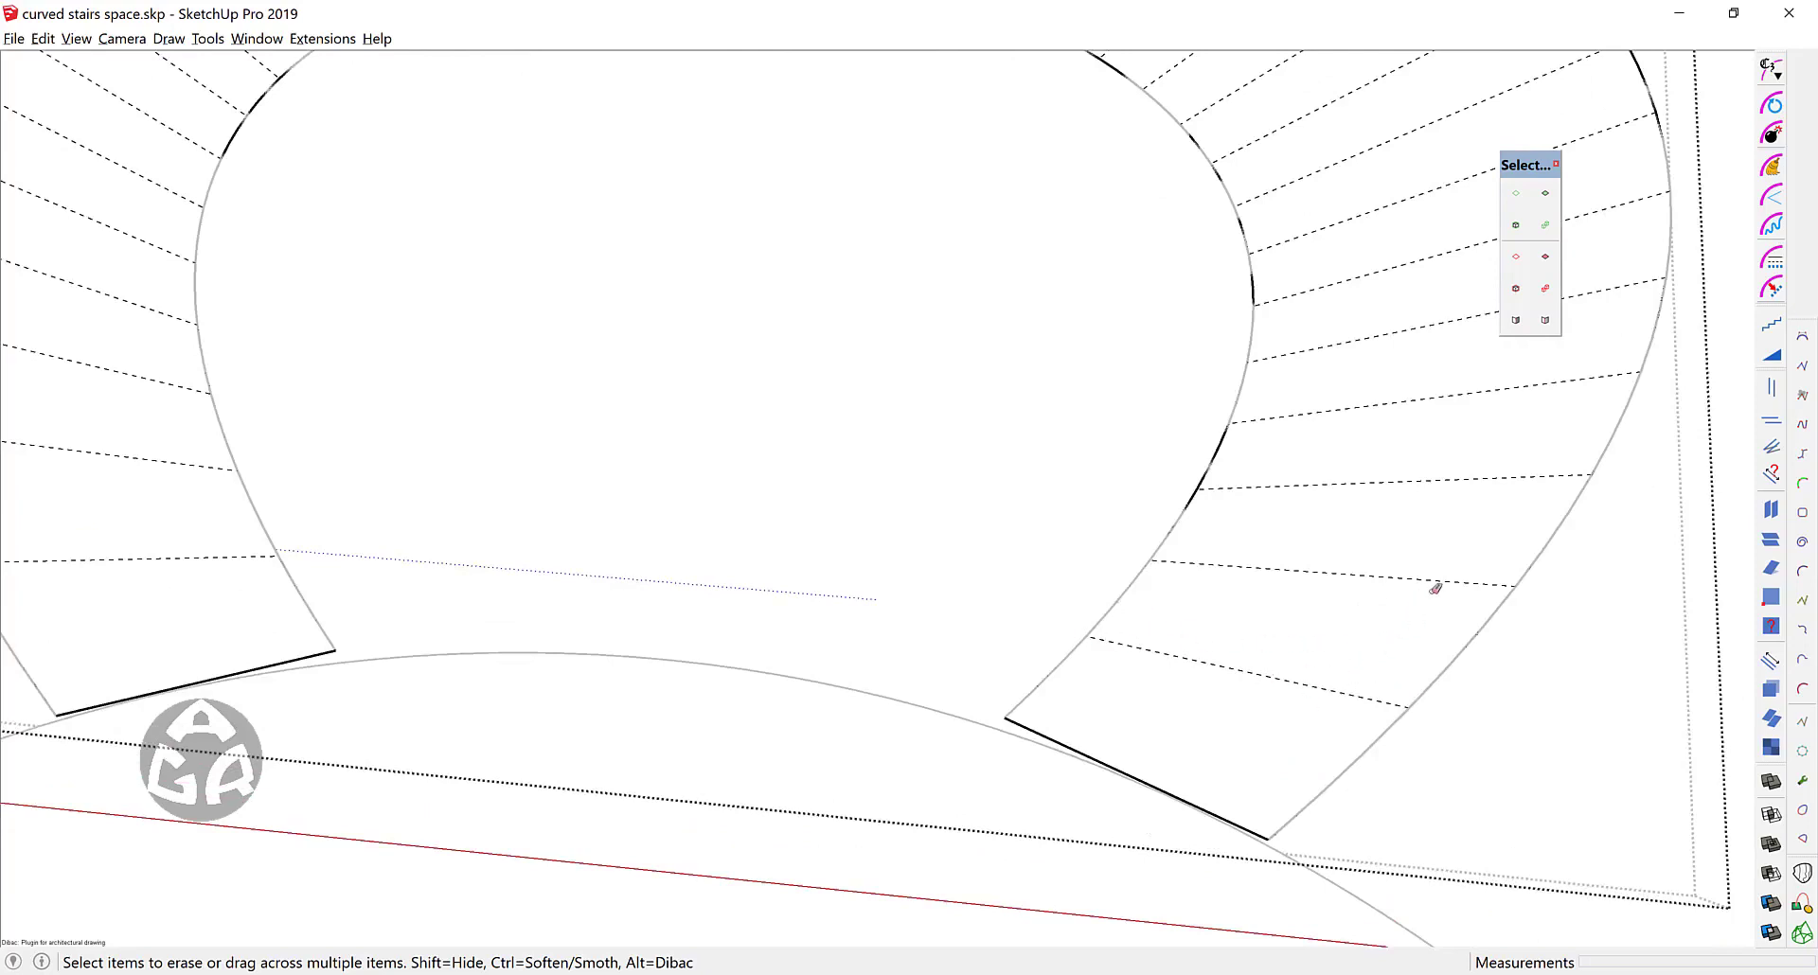
pyautogui.scroll(-3, 1361, 253)
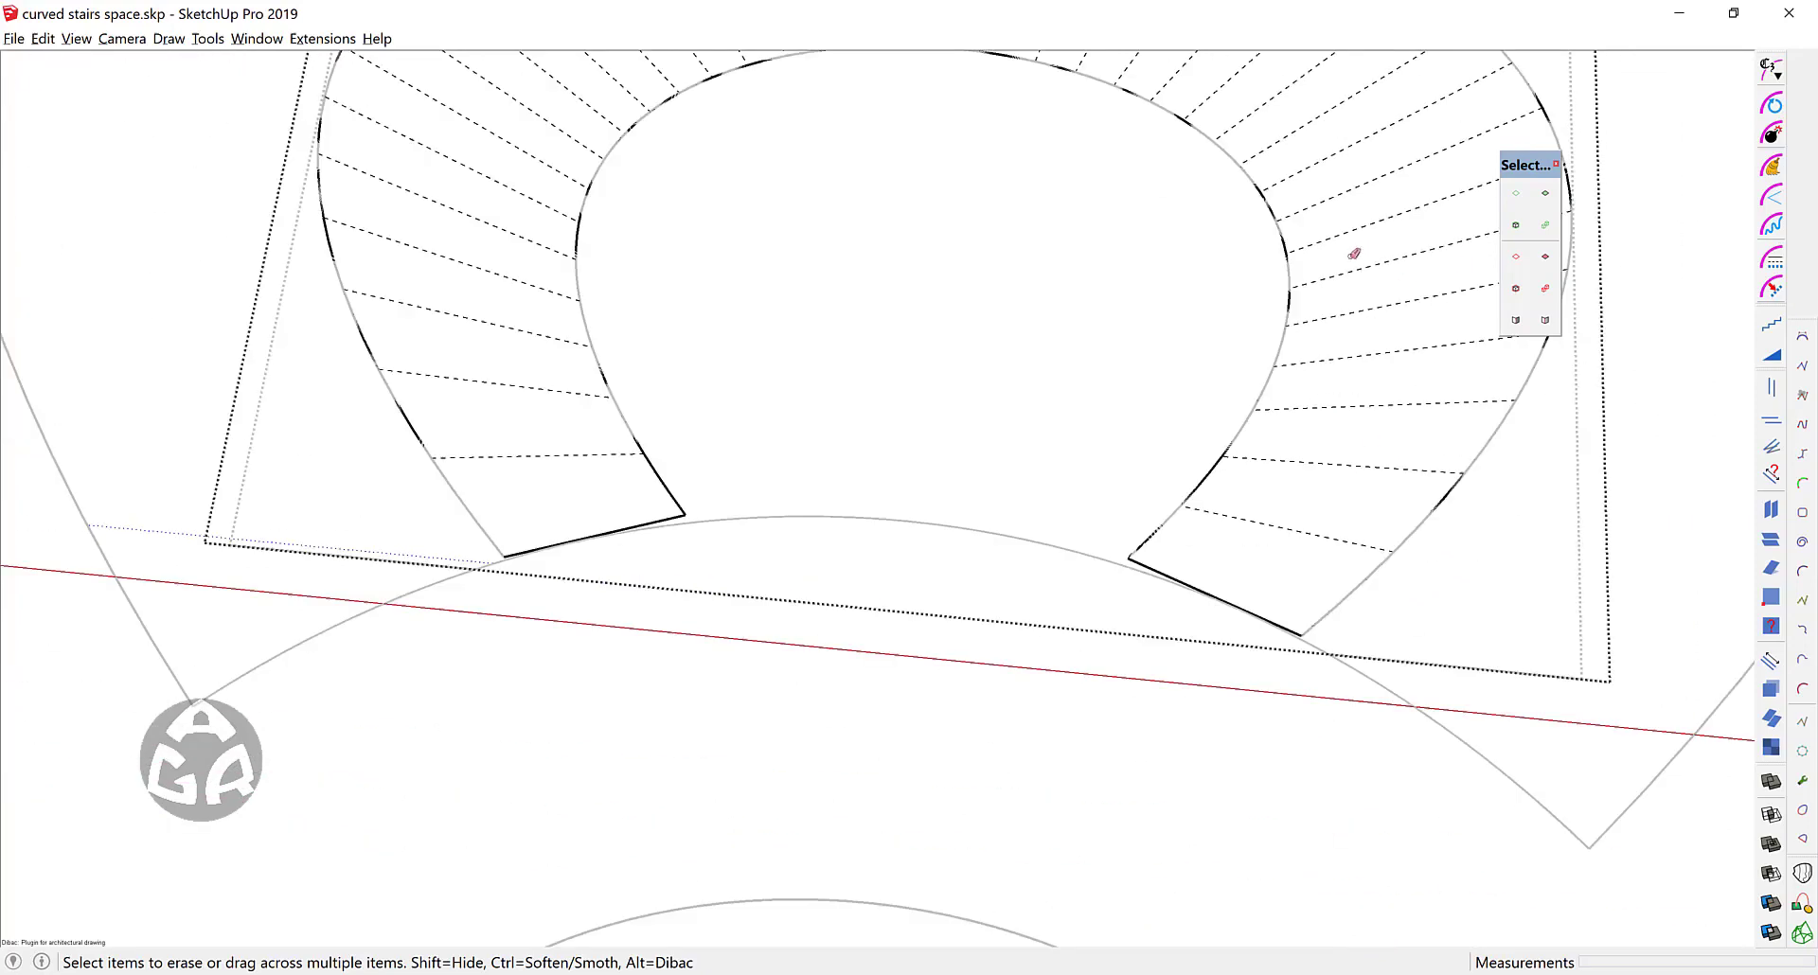
pyautogui.keyDown('shift'); pyautogui.moveTo(1294, 288); pyautogui.dragTo(1303, 525, button='middle'); pyautogui.keyUp('shift')
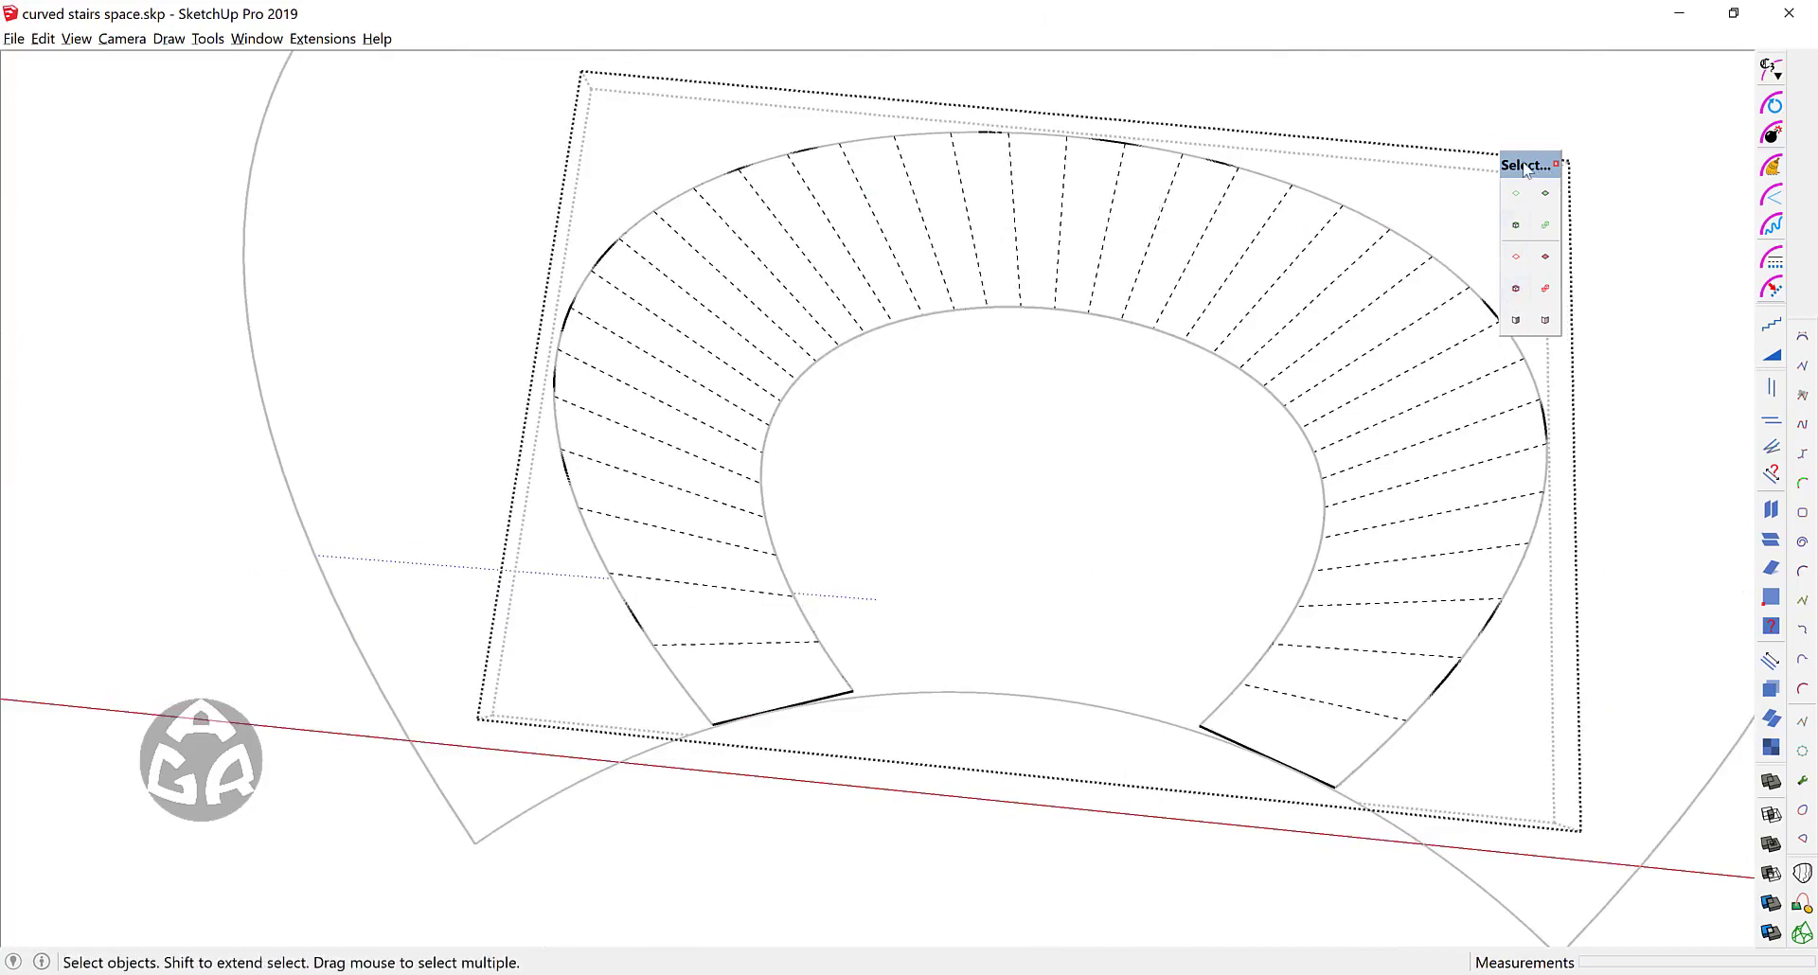
pyautogui.moveTo(1524, 165); pyautogui.dragTo(1808, 66)
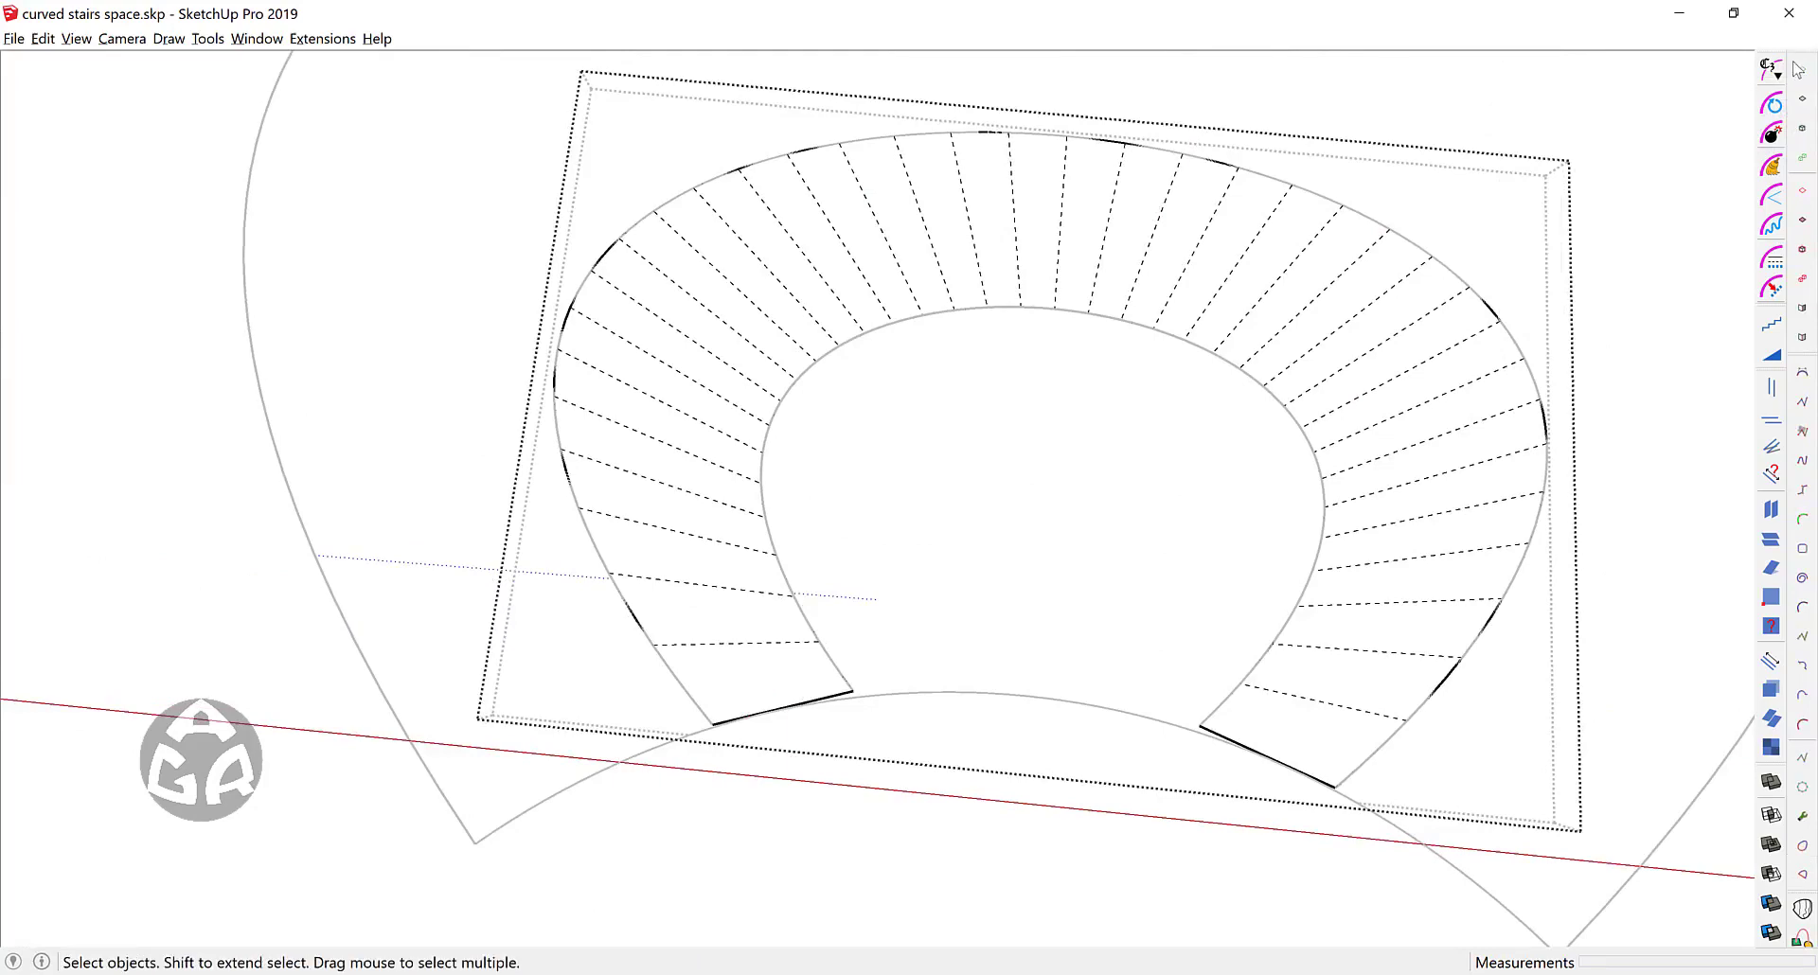
# Step: Select all the faces of the divided curved stair surface and pull the s4u-Stair toolbar out of its dock
pyautogui.moveTo(1087, 292)
pyautogui.mouseDown(button='middle')
pyautogui.moveTo(1035, 308)
pyautogui.moveTo(1087, 304)
pyautogui.mouseUp(button='middle')
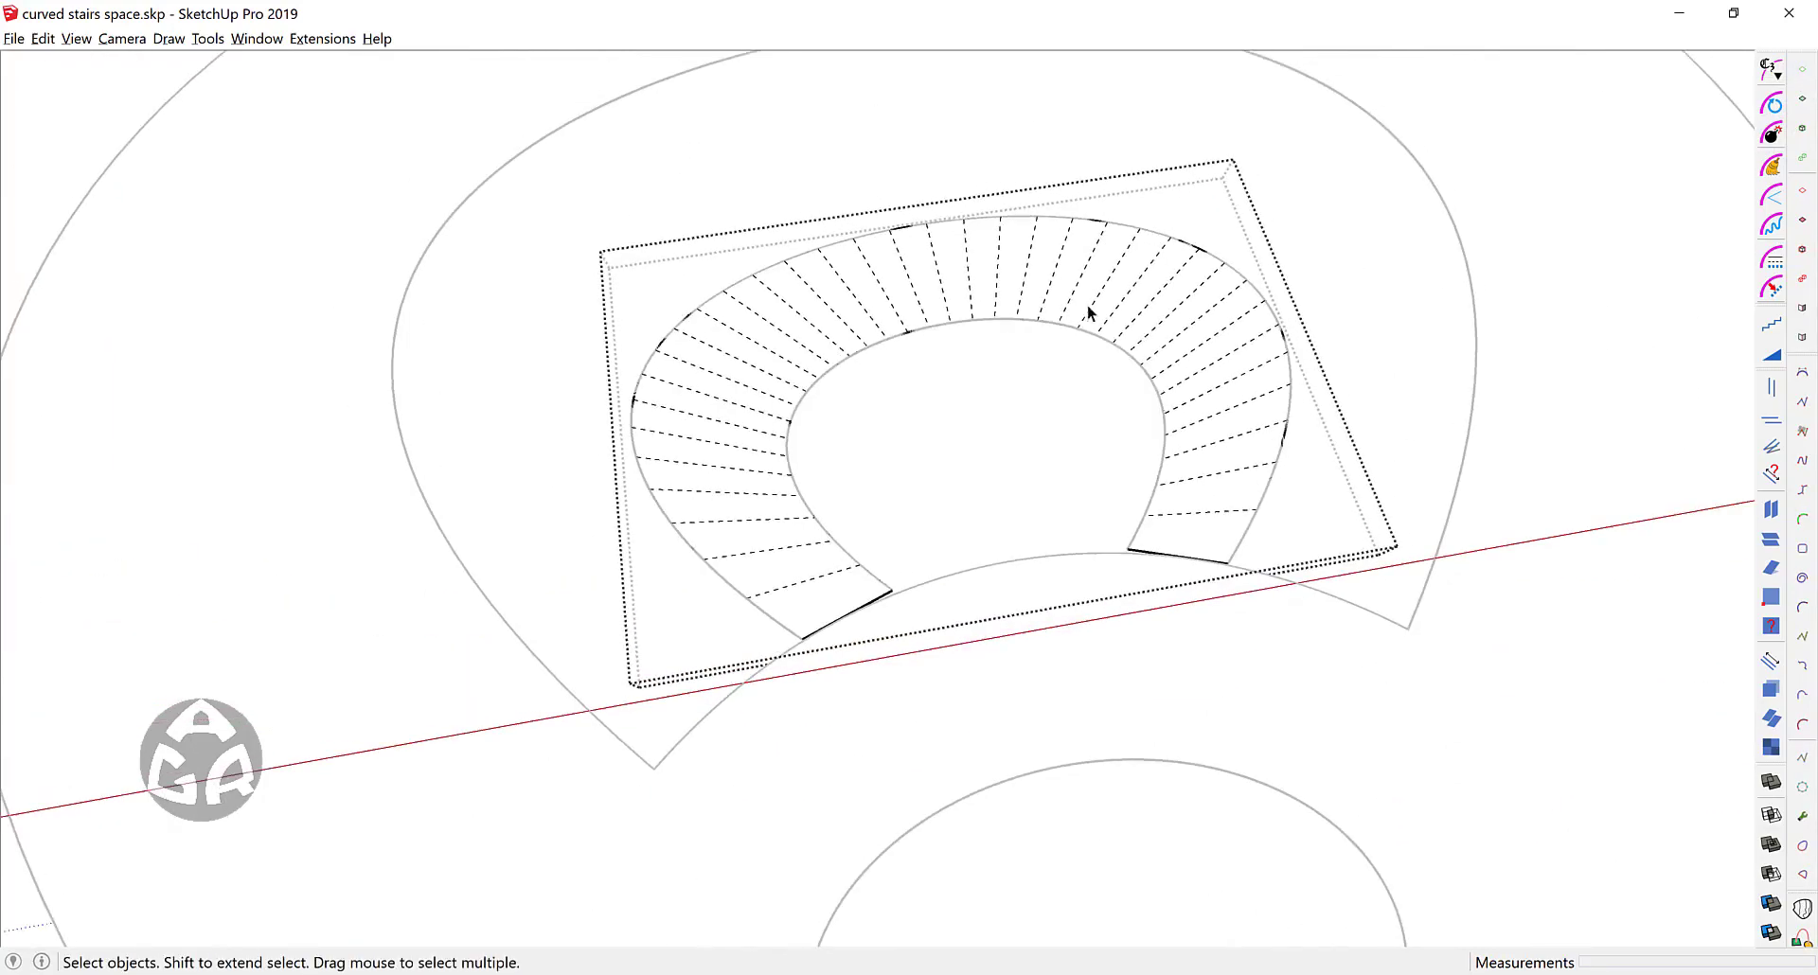
pyautogui.click(1087, 305)
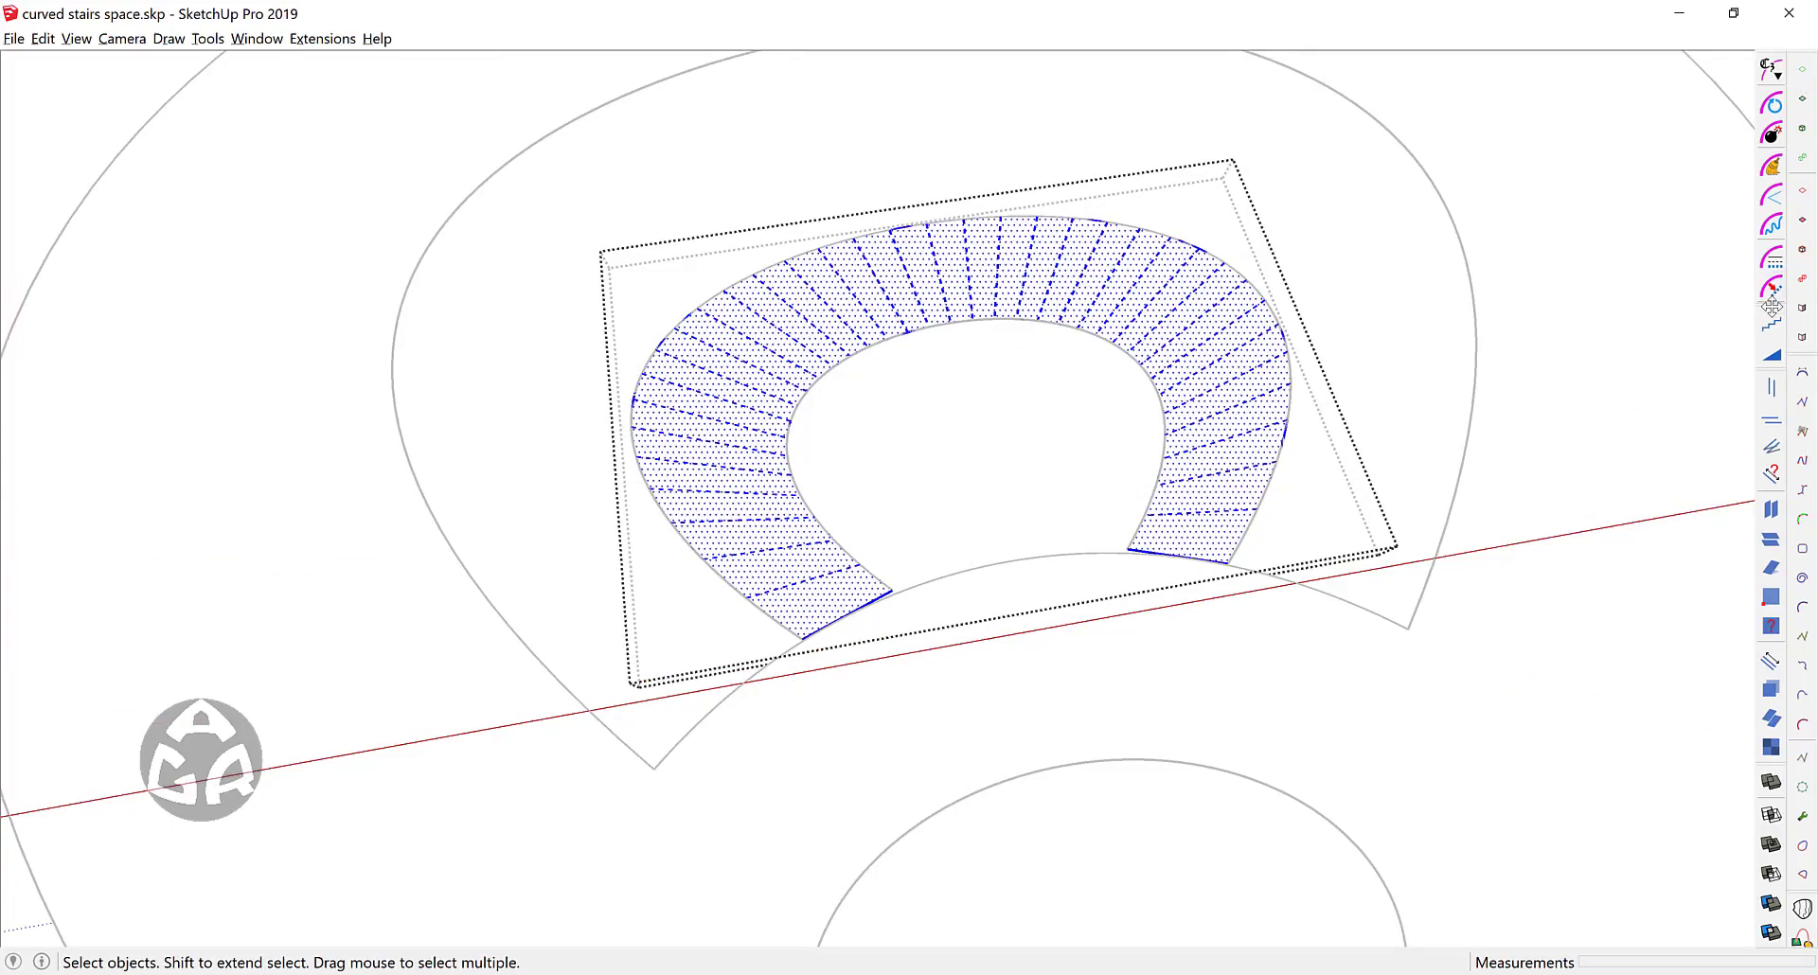
pyautogui.moveTo(1762, 311); pyautogui.dragTo(1472, 341)
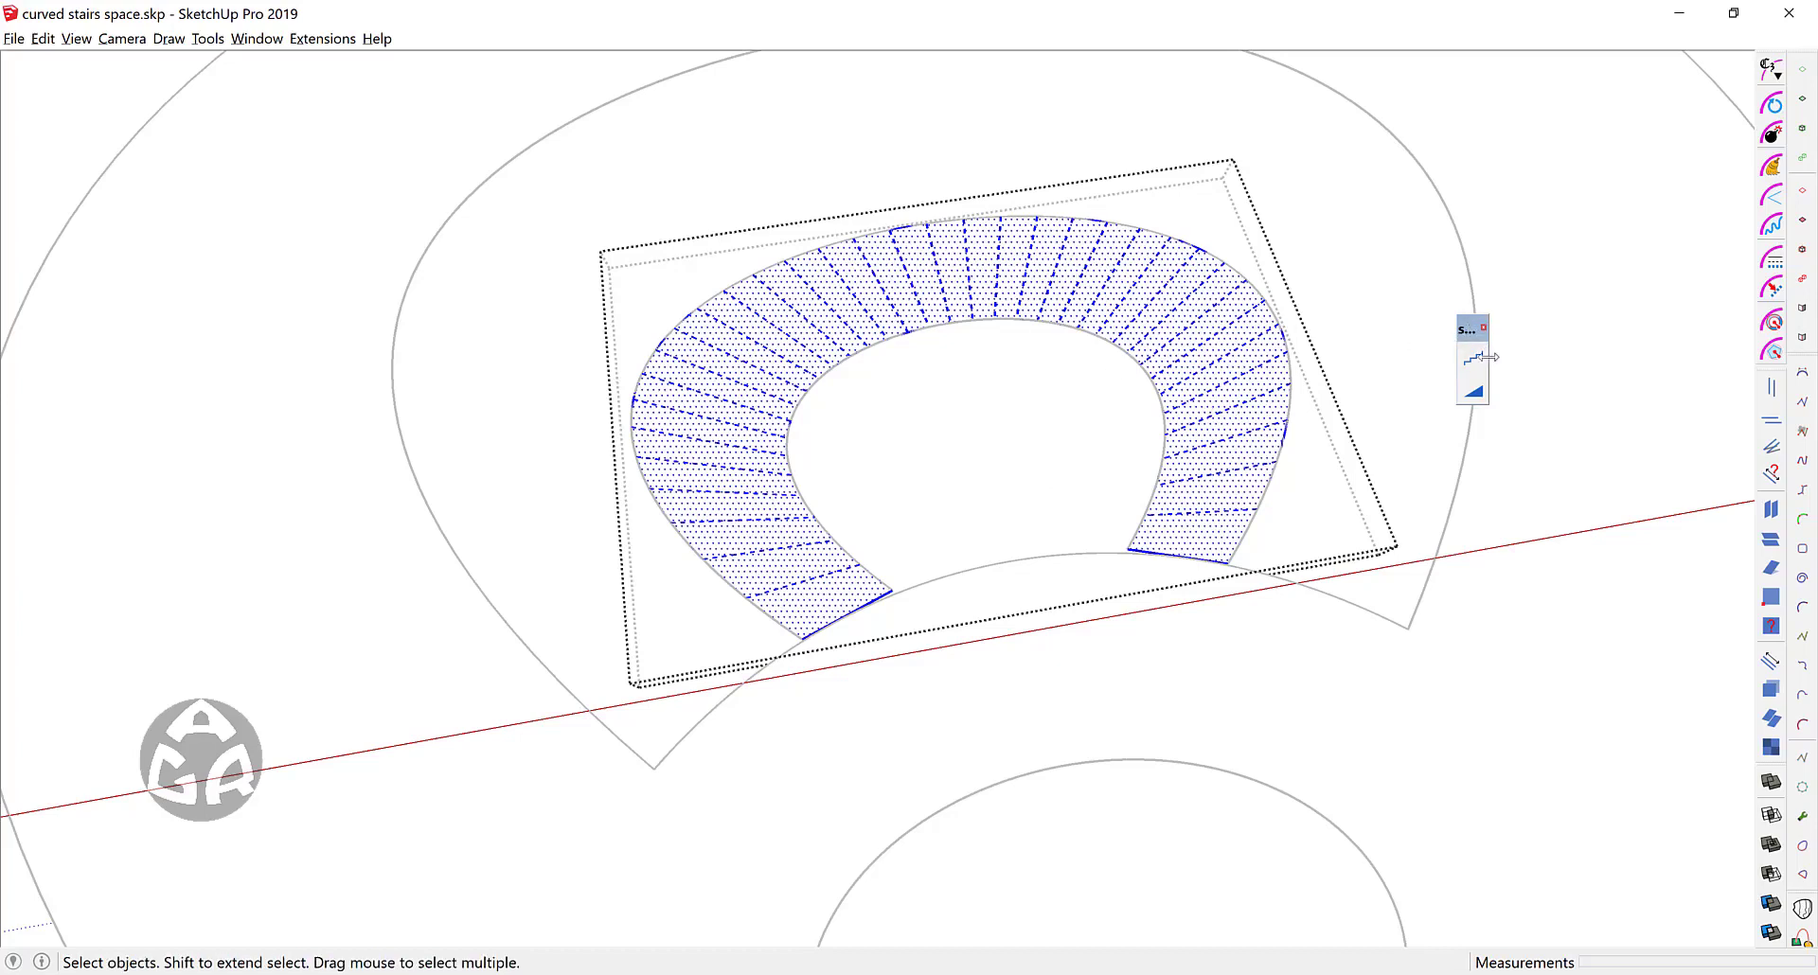
pyautogui.moveTo(1490, 354); pyautogui.dragTo(1621, 321)
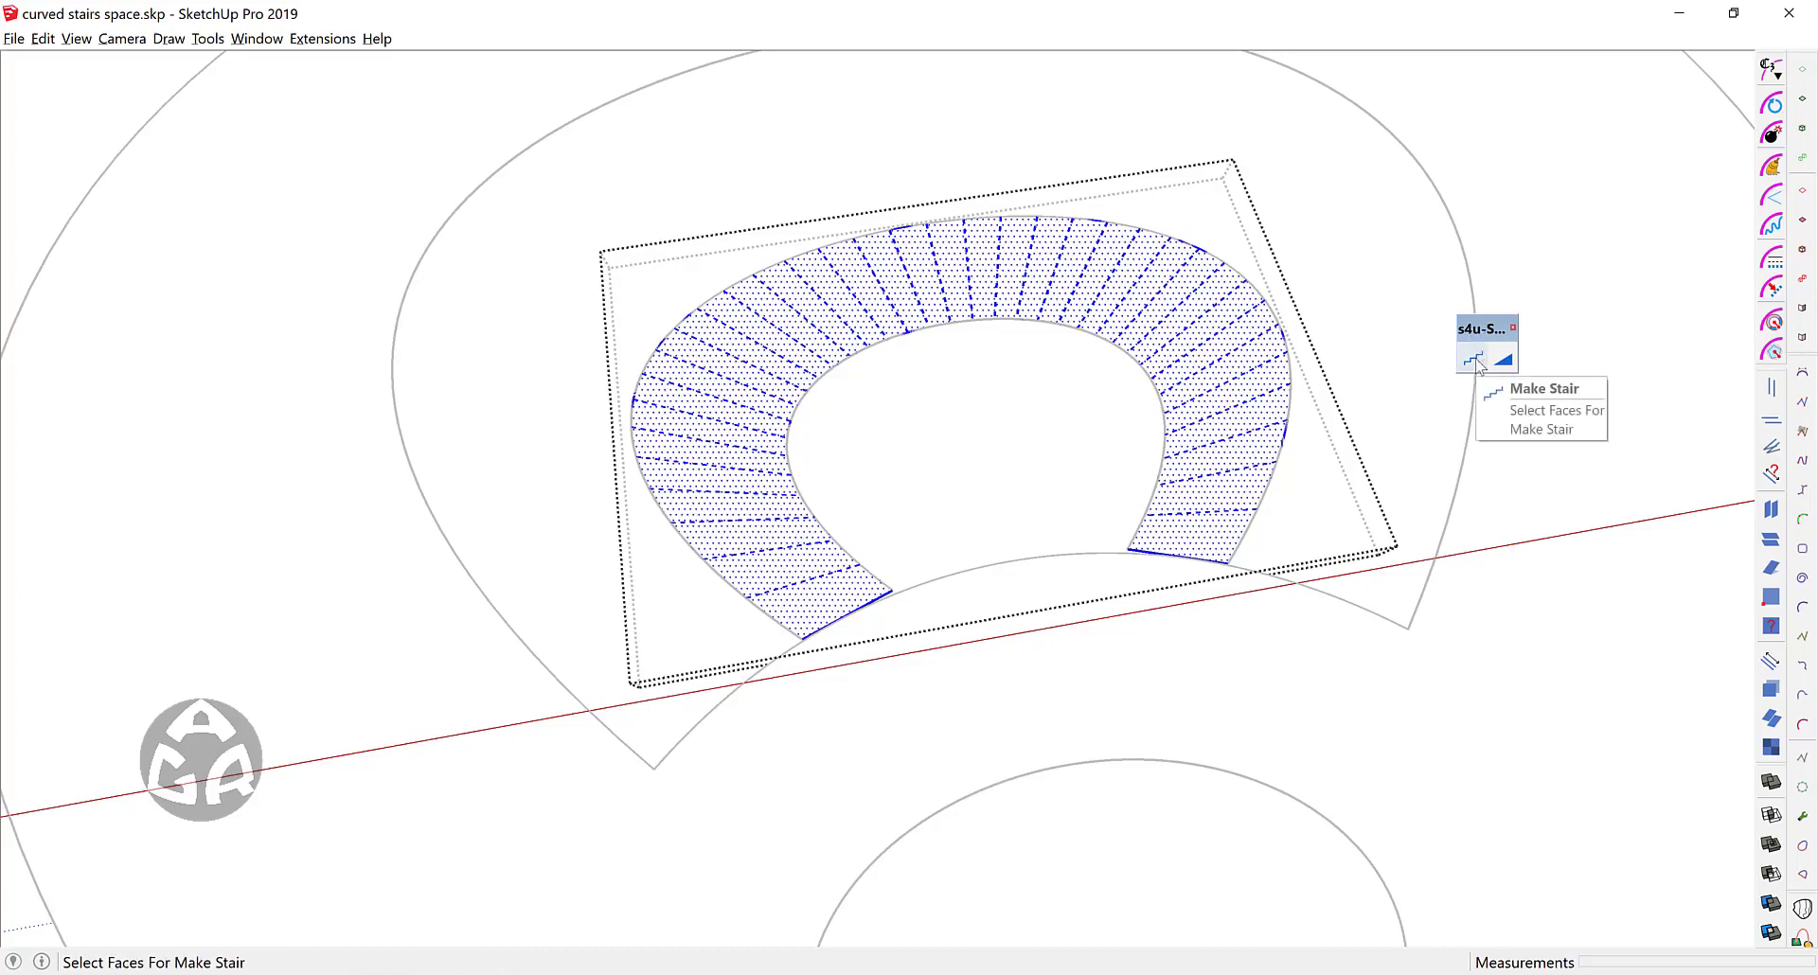
# Step: Generate a Make Stair-Slab staircase from the selected tread faces, with a stair height of 5.55 m
pyautogui.click(1474, 360)
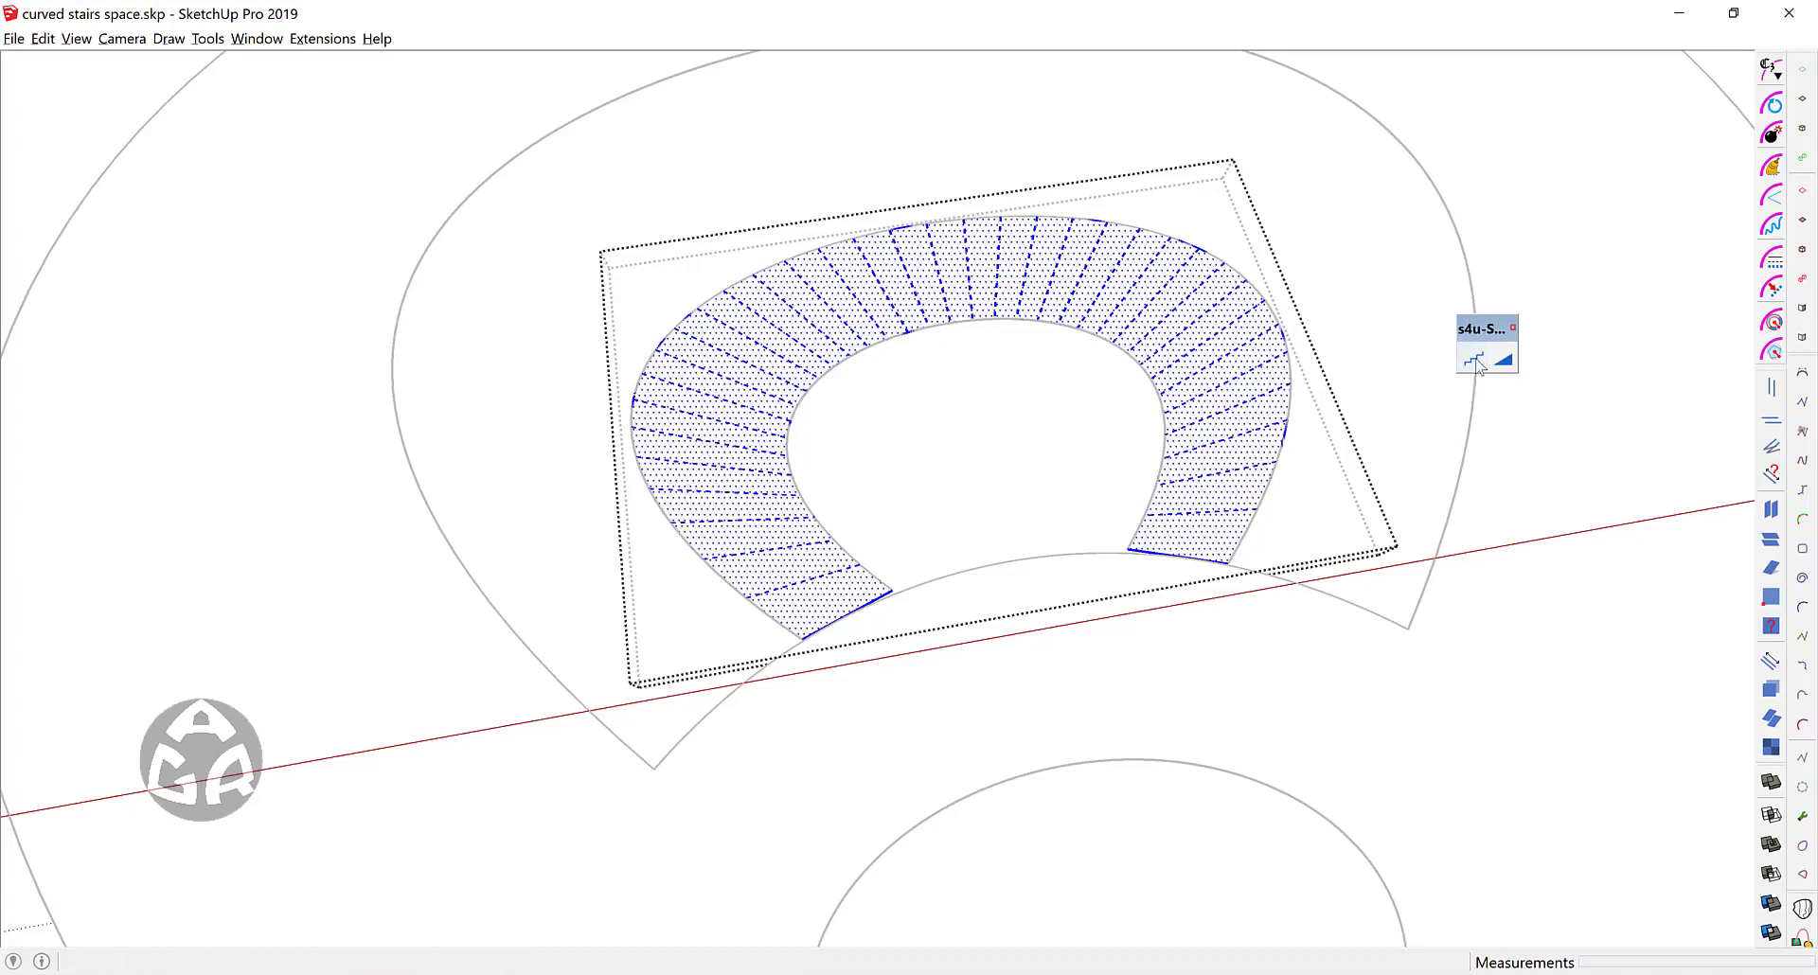
pyautogui.moveTo(1014, 513); pyautogui.dragTo(1071, 294, button='middle')
pyautogui.press('Tab')
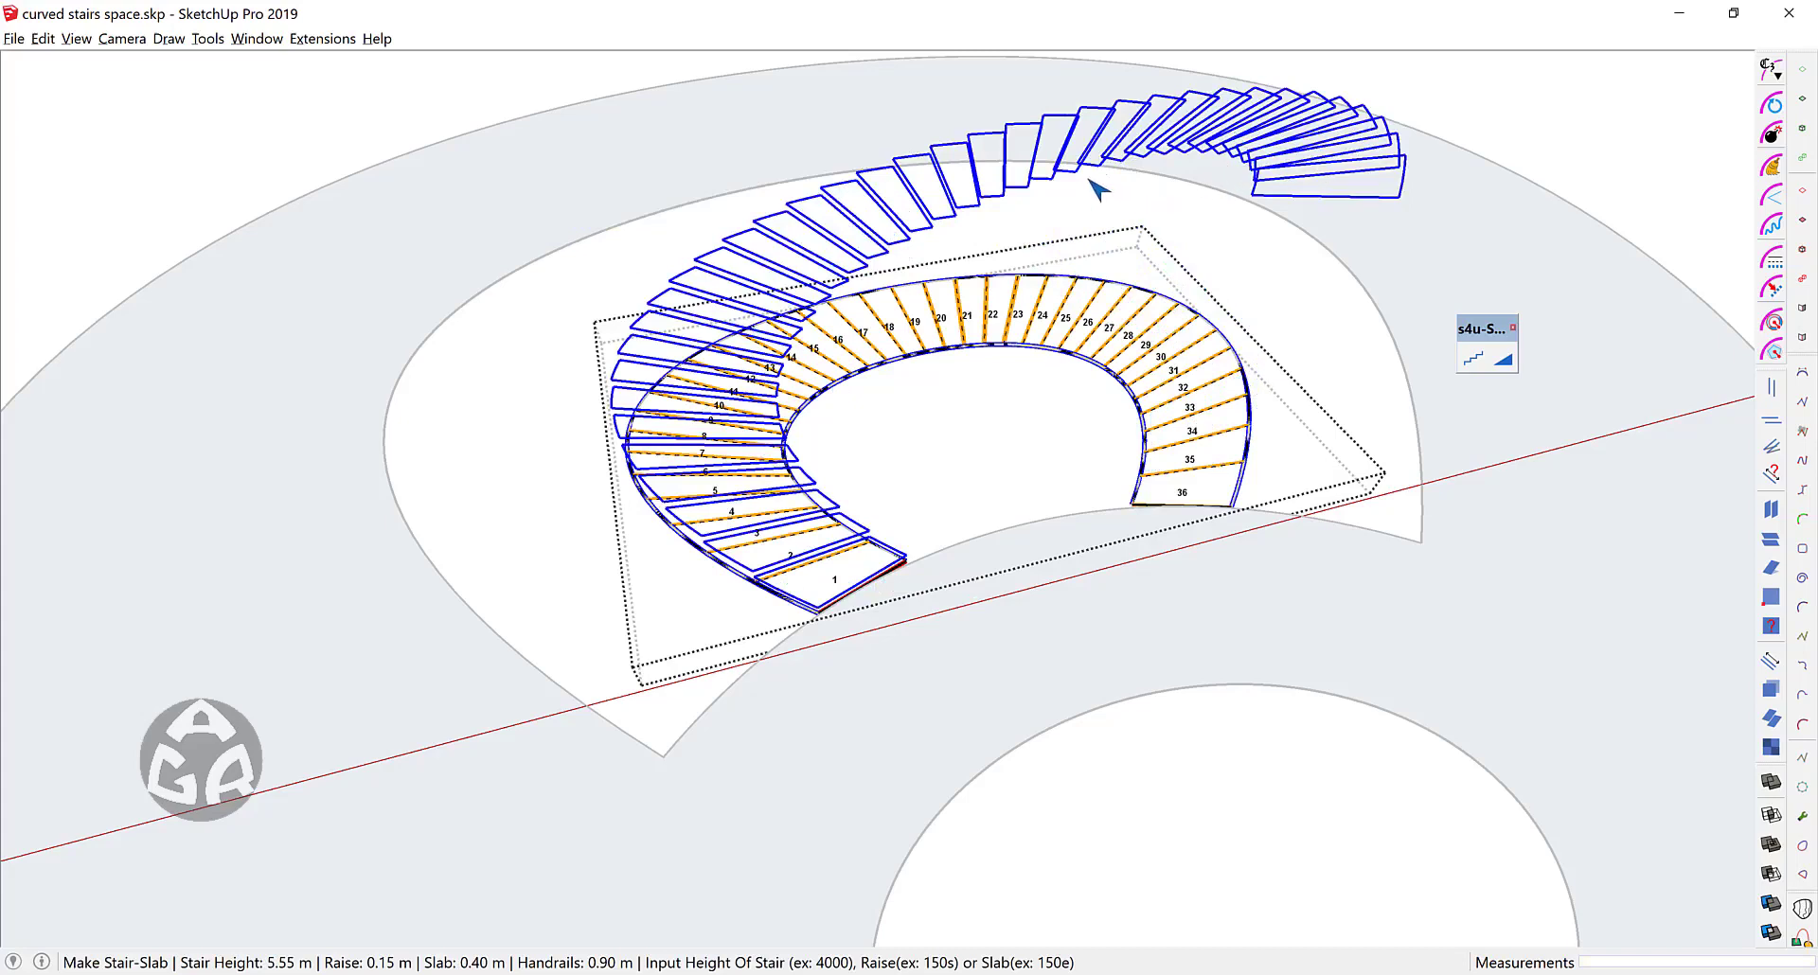
pyautogui.rightClick(1082, 163)
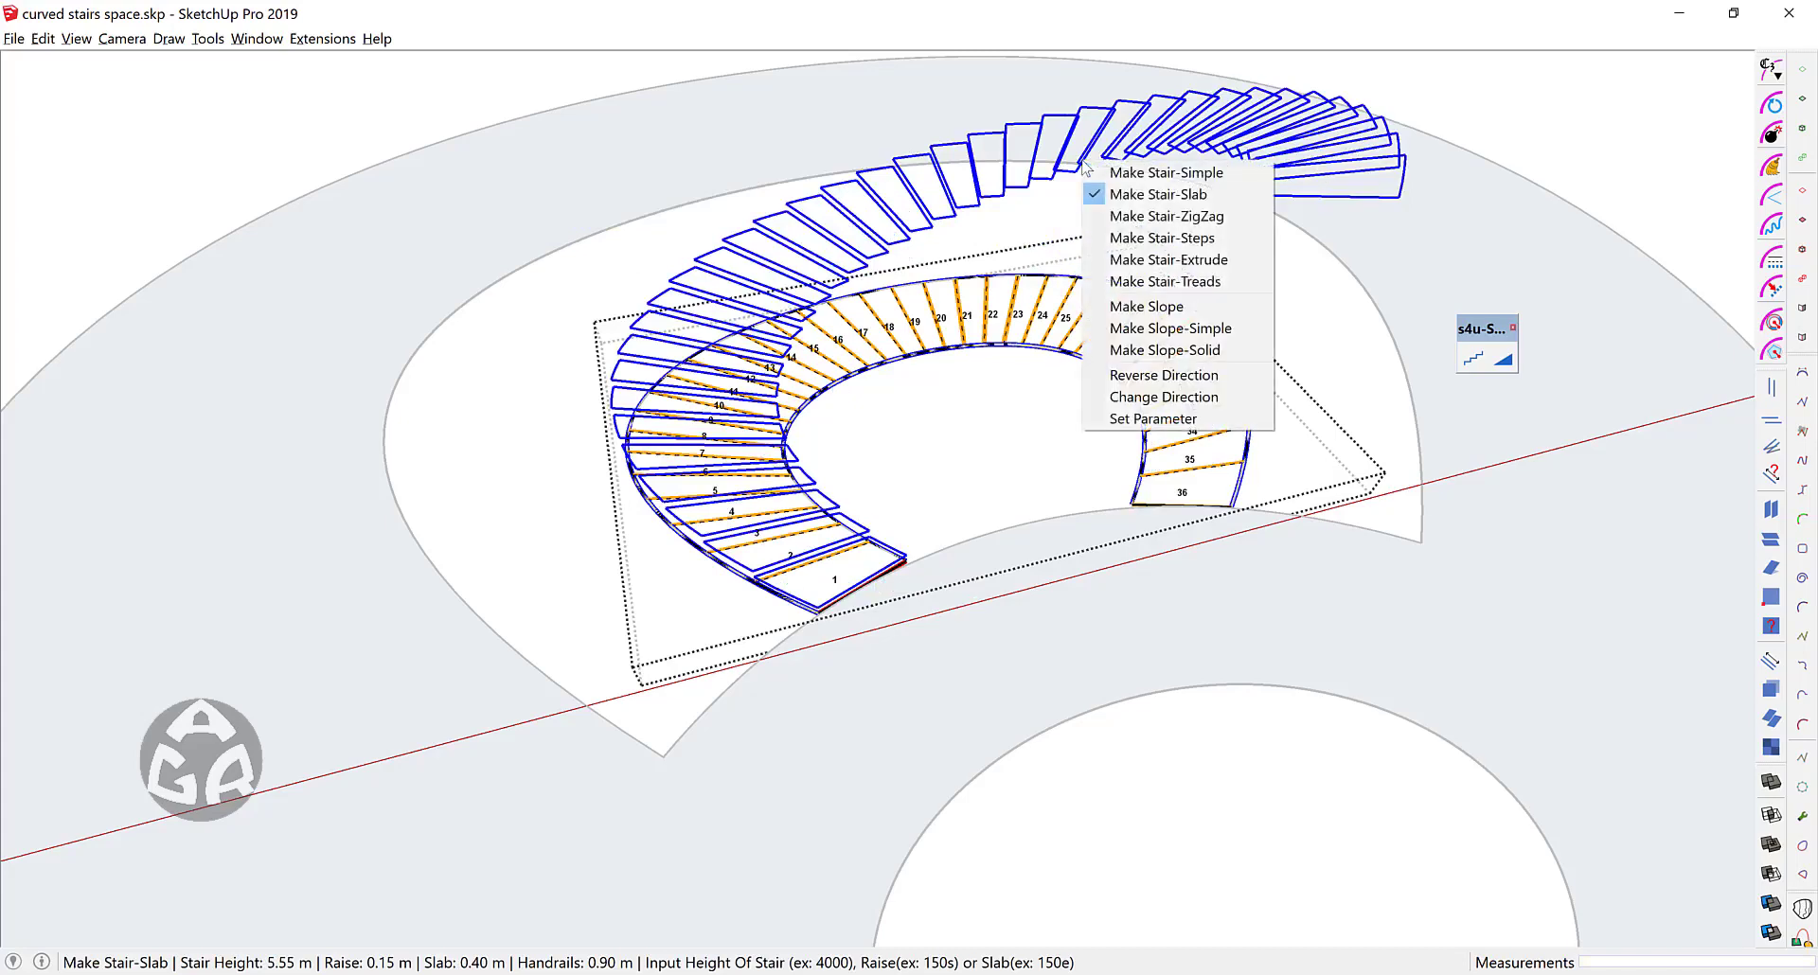
pyautogui.click(1198, 195)
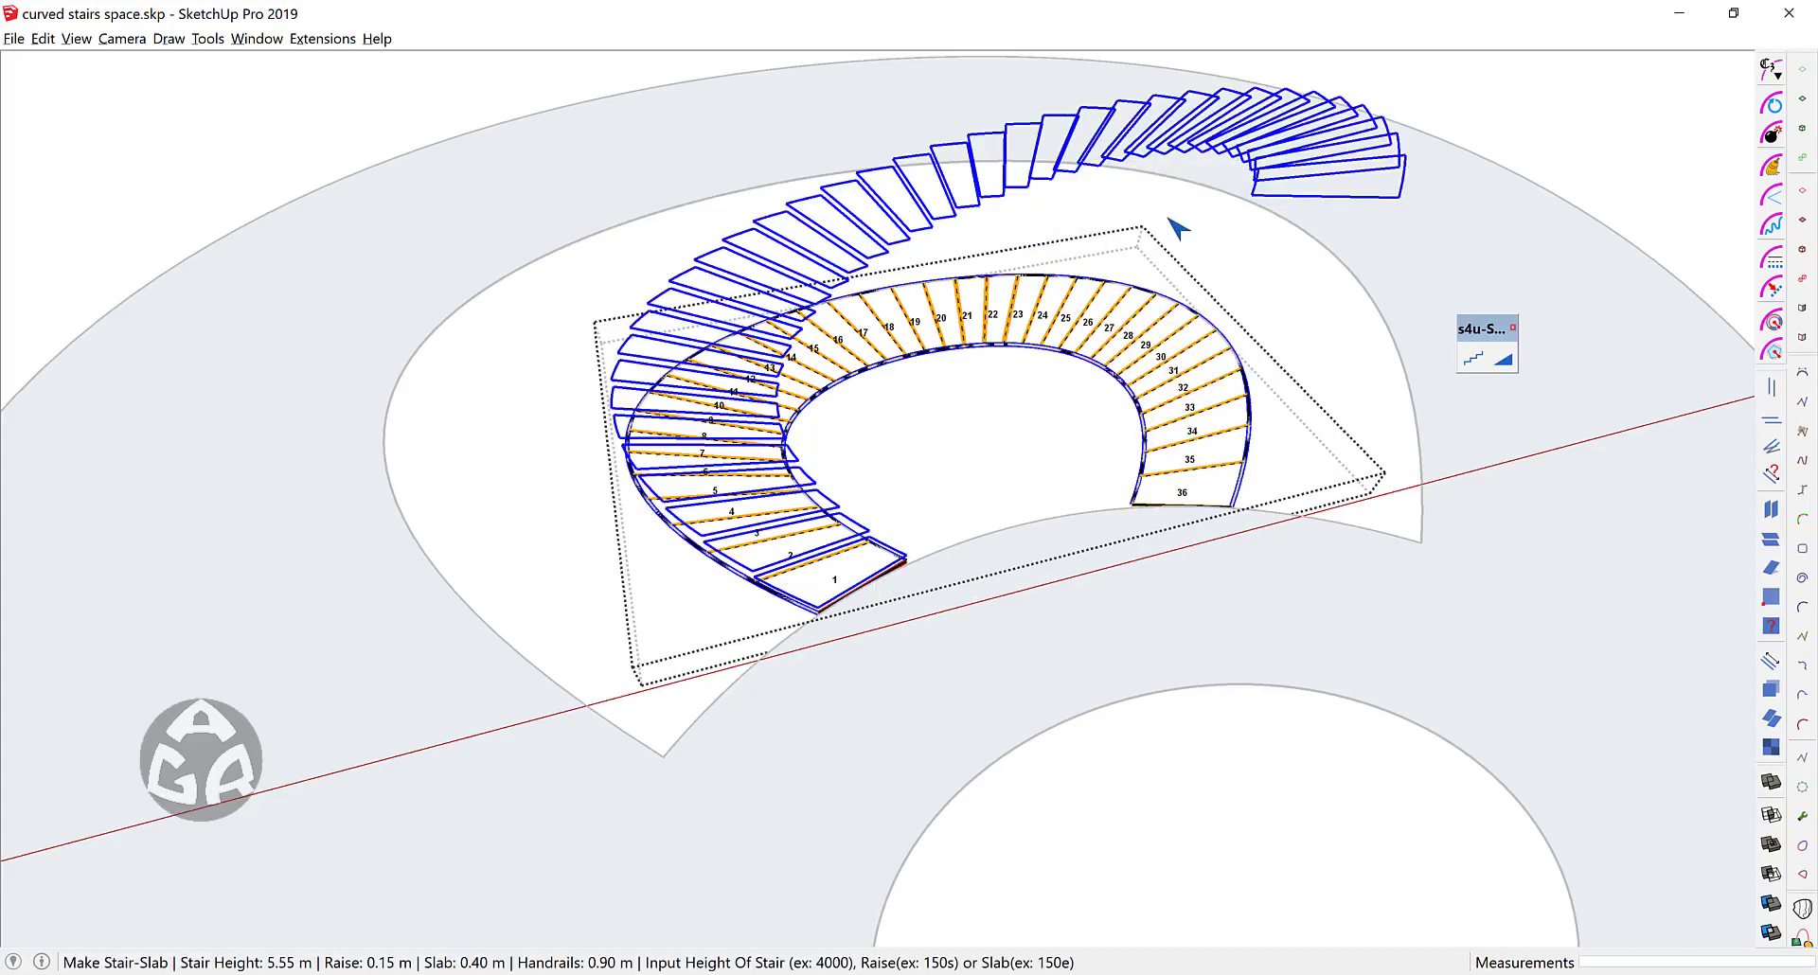
pyautogui.write('.4')
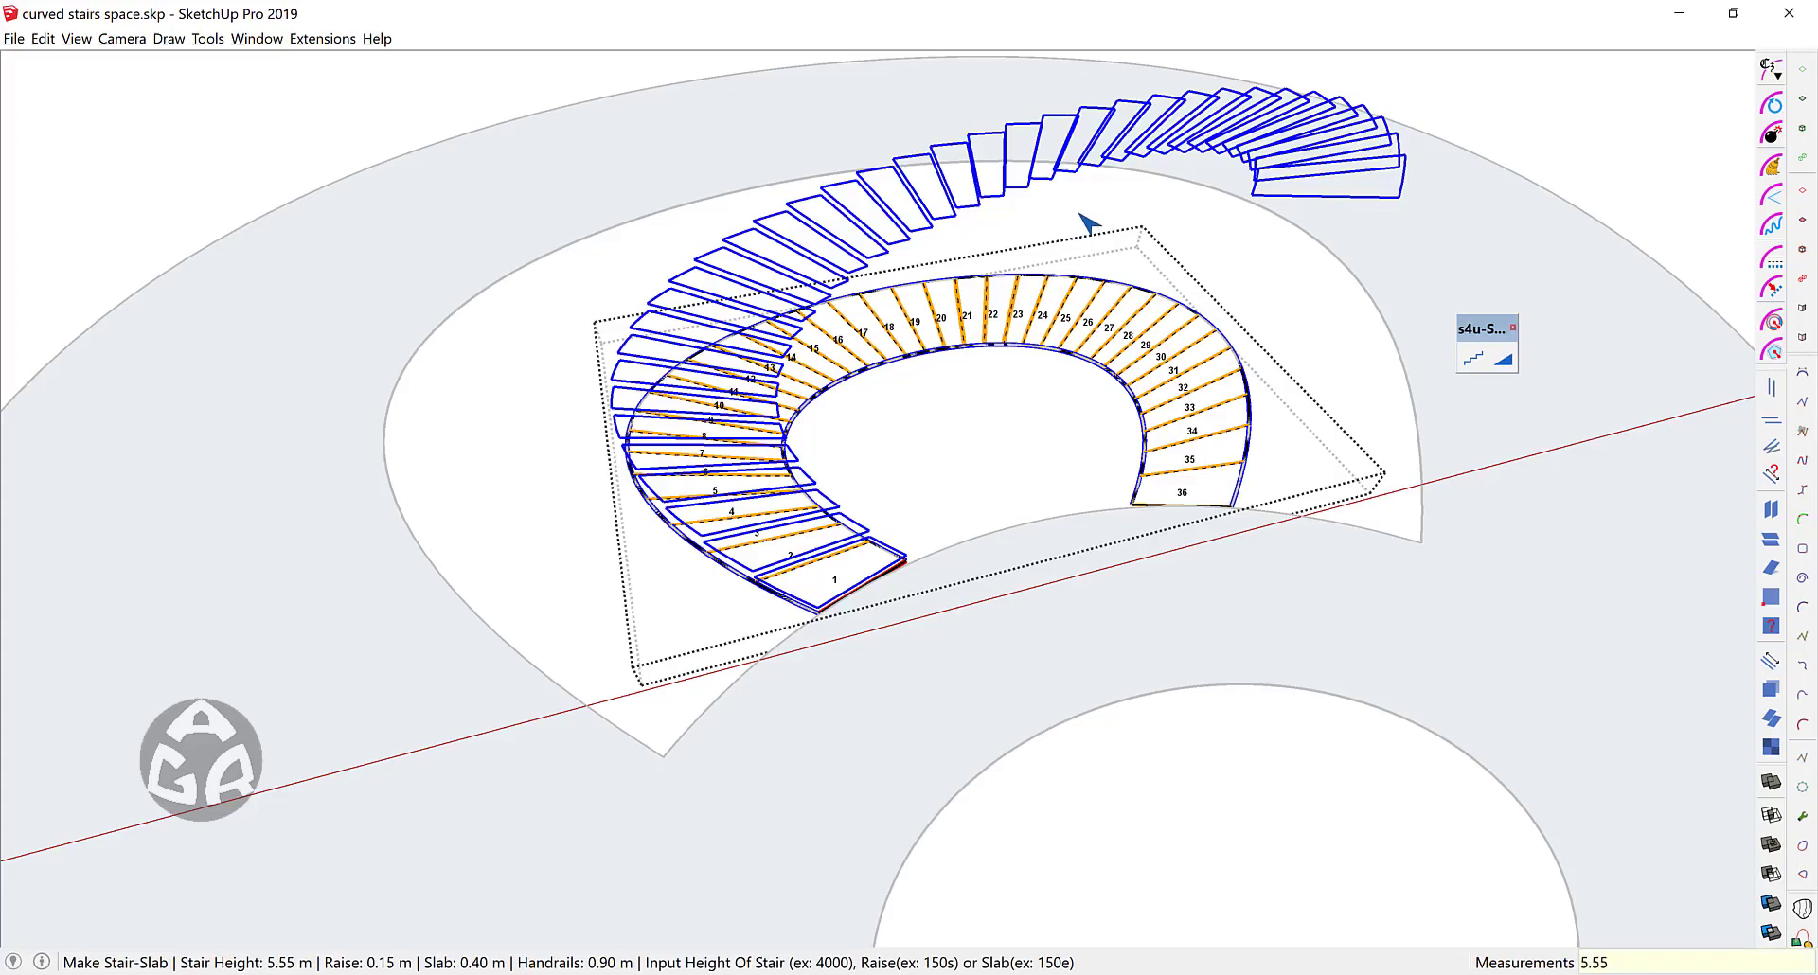
pyautogui.press('Return')
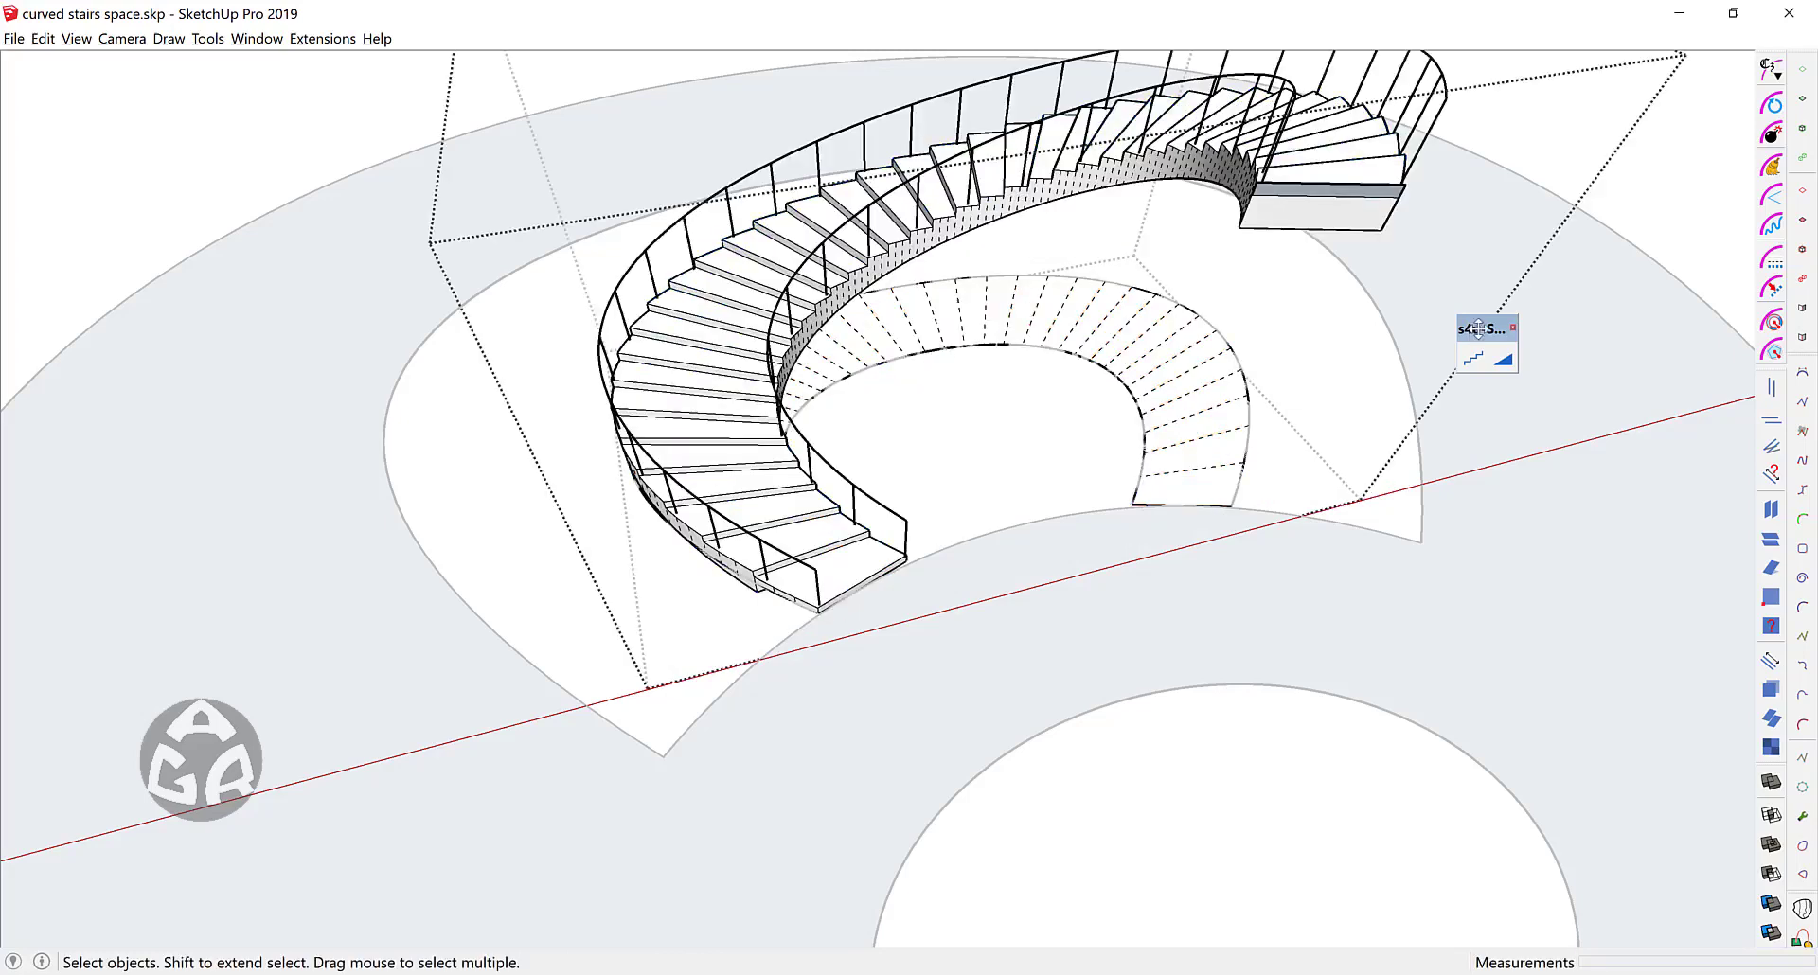
# Step: Move the floating s4u-Stair toolbar clear of the staircase
pyautogui.moveTo(1470, 329); pyautogui.dragTo(1745, 381)
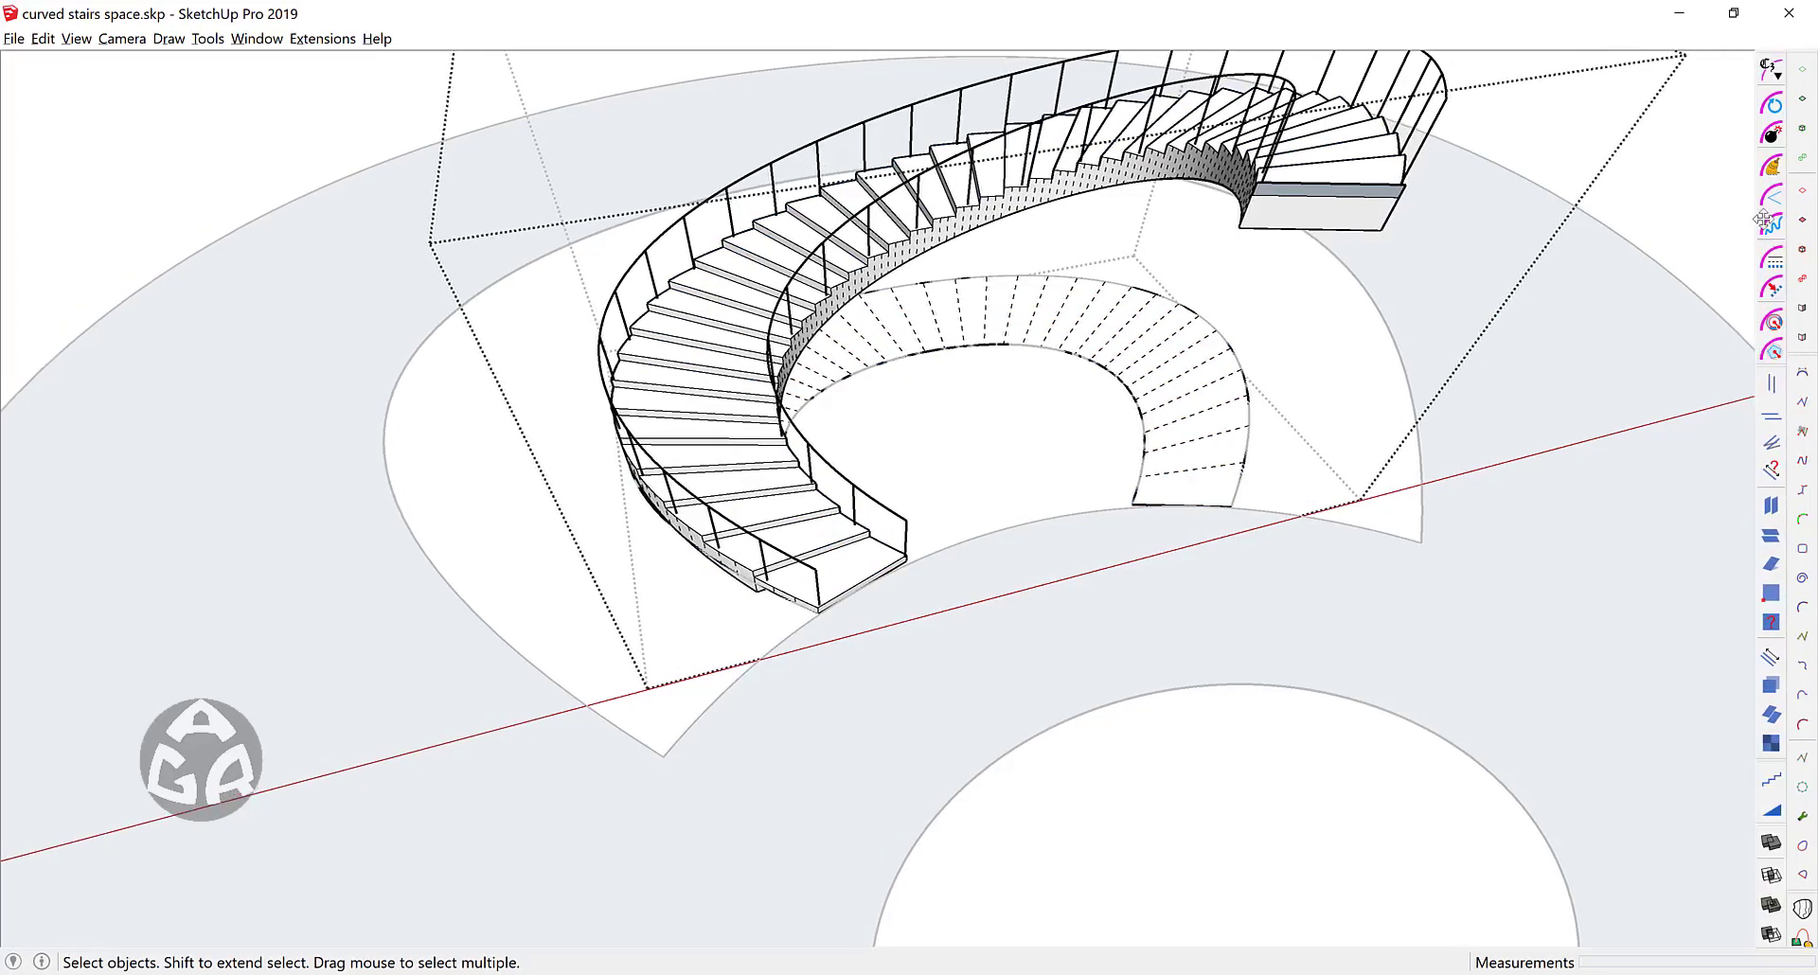
pyautogui.moveTo(1770, 764)
pyautogui.mouseDown()
pyautogui.moveTo(1777, 783)
pyautogui.moveTo(1813, 730)
pyautogui.moveTo(1770, 763)
pyautogui.mouseUp()
pyautogui.moveTo(1778, 398); pyautogui.dragTo(1691, 78)
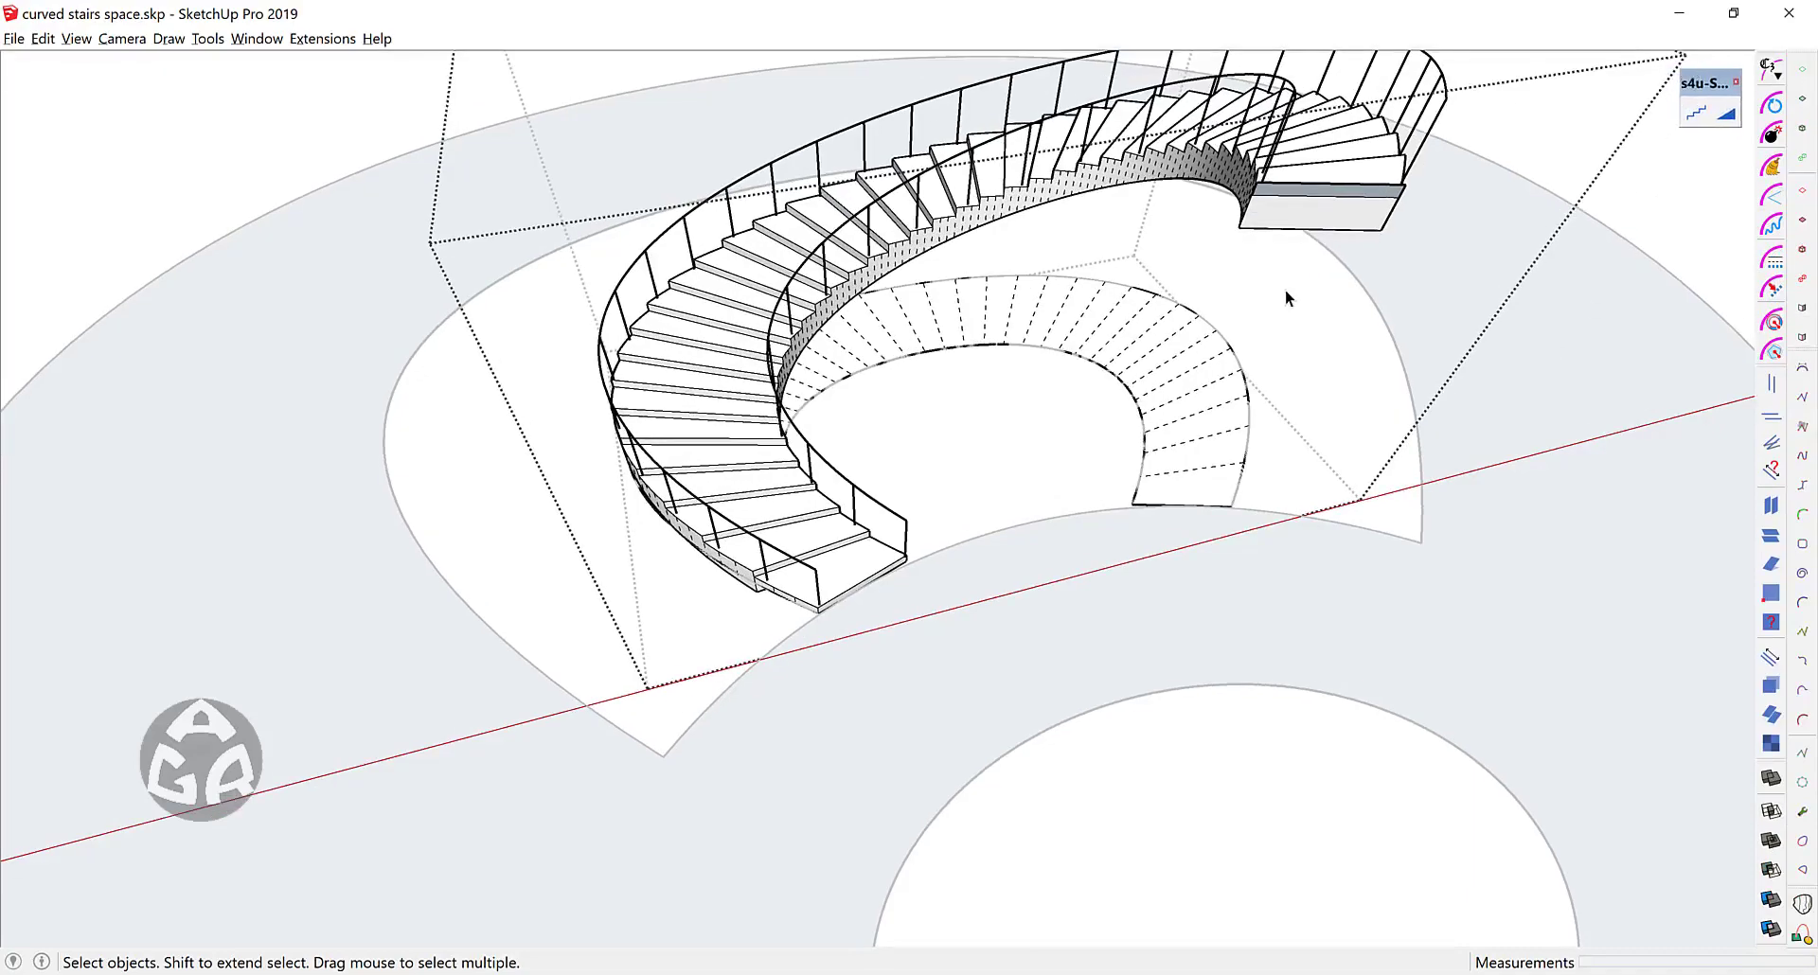
# Step: Turn off the display of hidden geometry so the staircase can be viewed with smooth surfaces
pyautogui.moveTo(1139, 303); pyautogui.dragTo(1120, 170, button='middle')
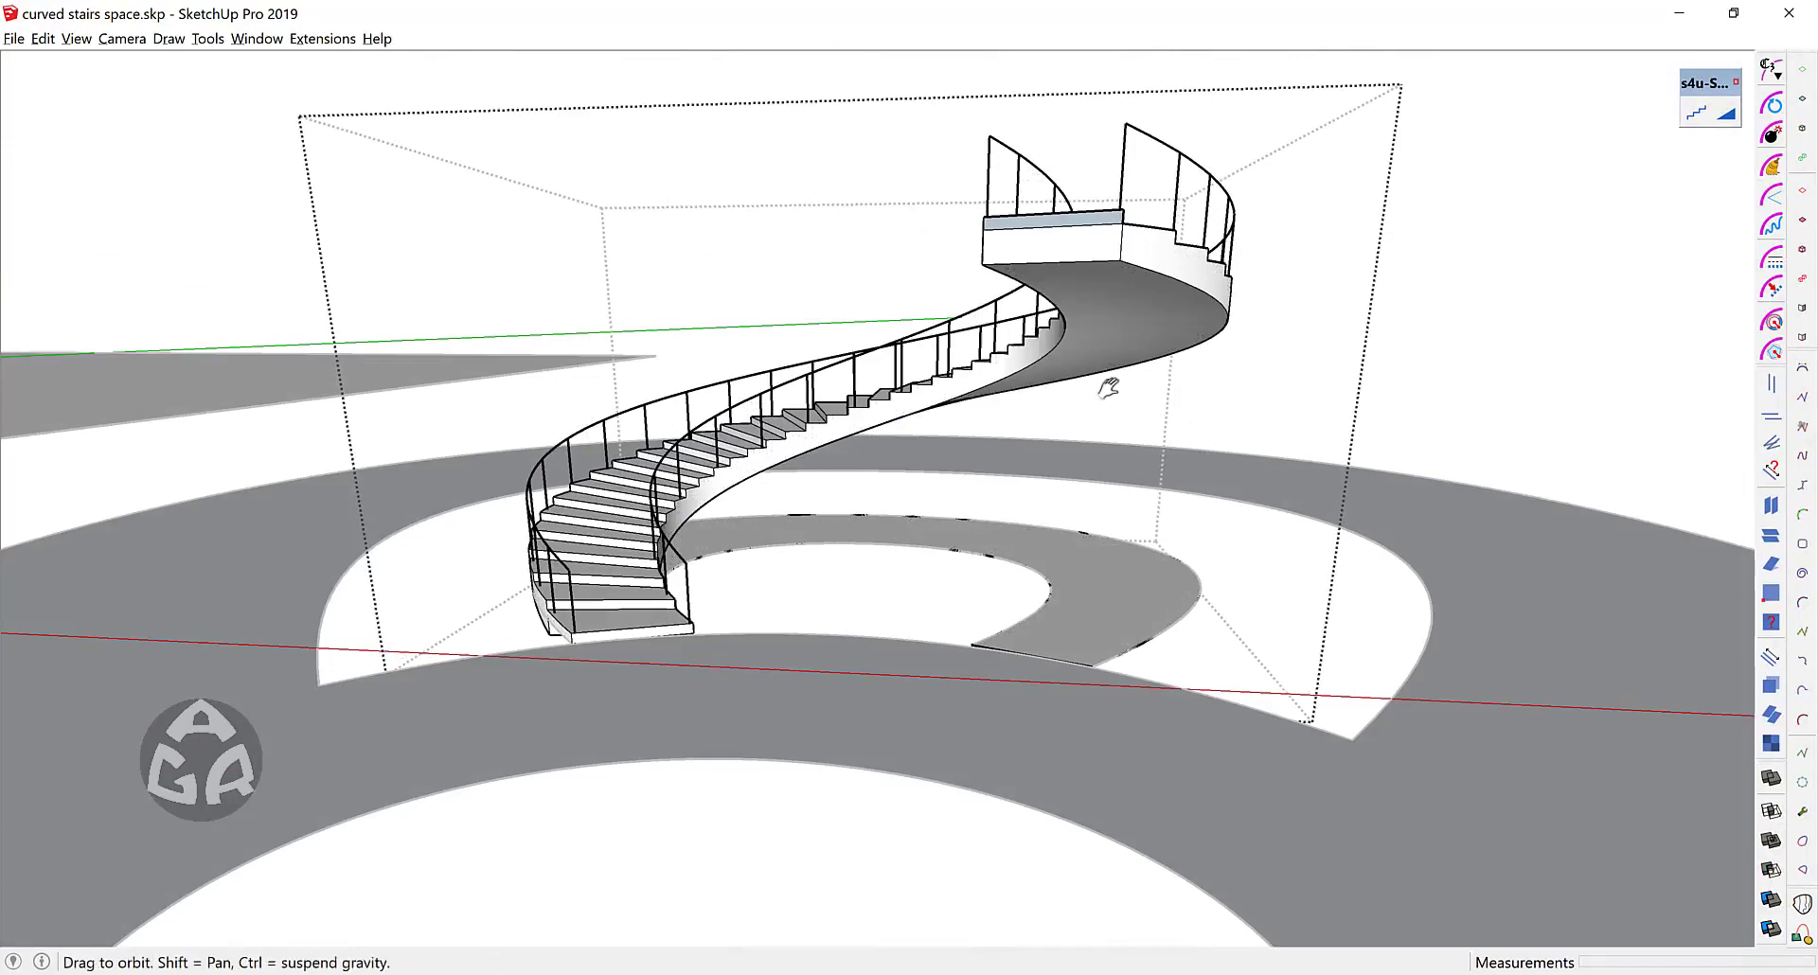
pyautogui.moveTo(1104, 503); pyautogui.dragTo(954, 305, button='middle')
pyautogui.click(77, 39)
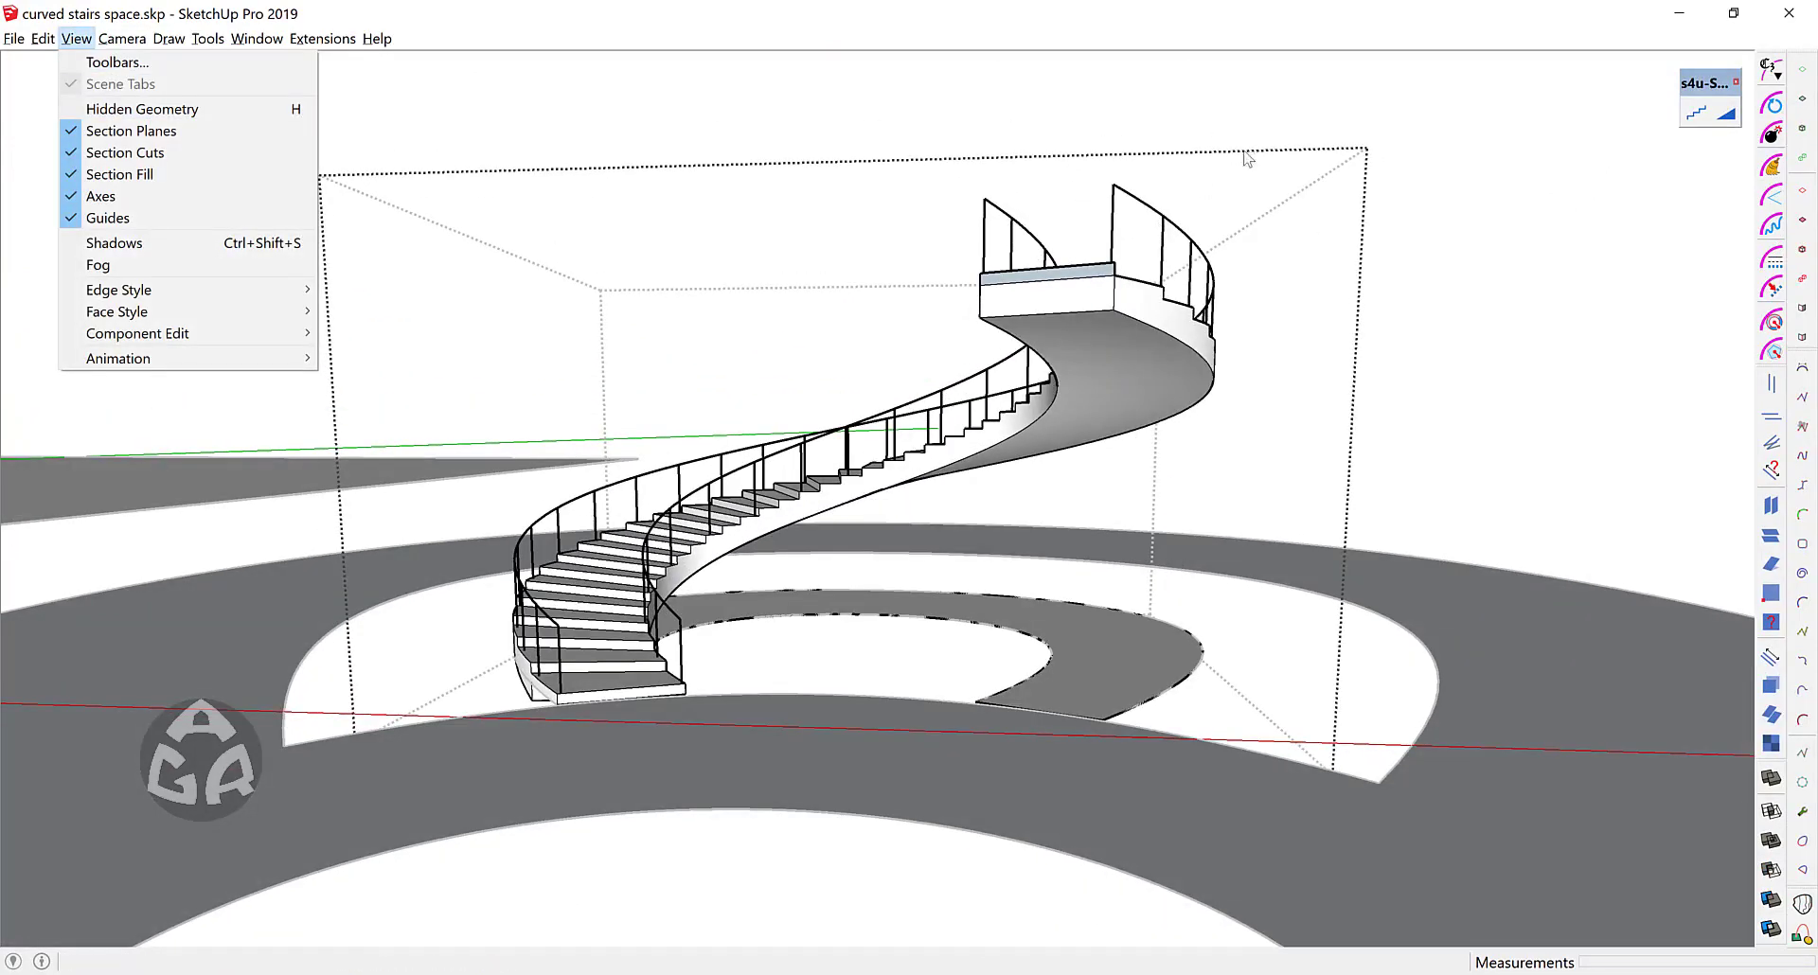
pyautogui.click(151, 111)
# Step: Open the stair slab group for editing, viewing its curved underside from below
pyautogui.click(1118, 348)
pyautogui.moveTo(1104, 352); pyautogui.dragTo(1090, 375, button='middle')
pyautogui.scroll(3, 1091, 375)
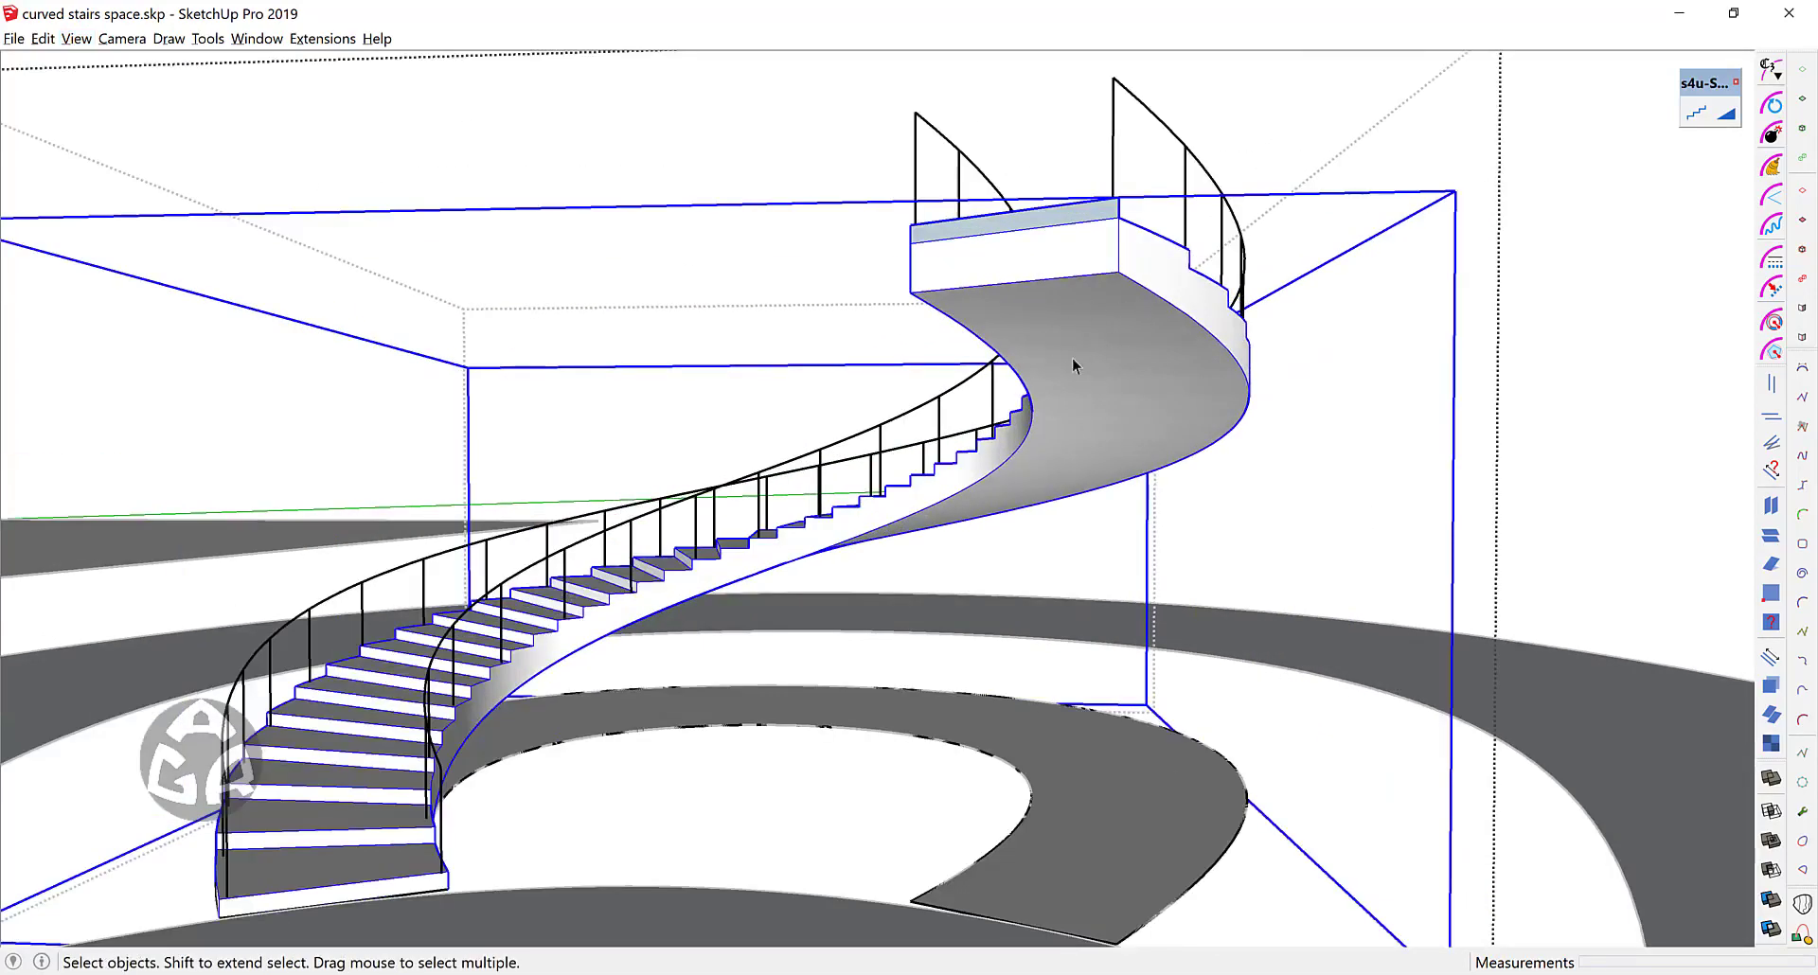
pyautogui.moveTo(1106, 335); pyautogui.dragTo(1100, 288, button='middle')
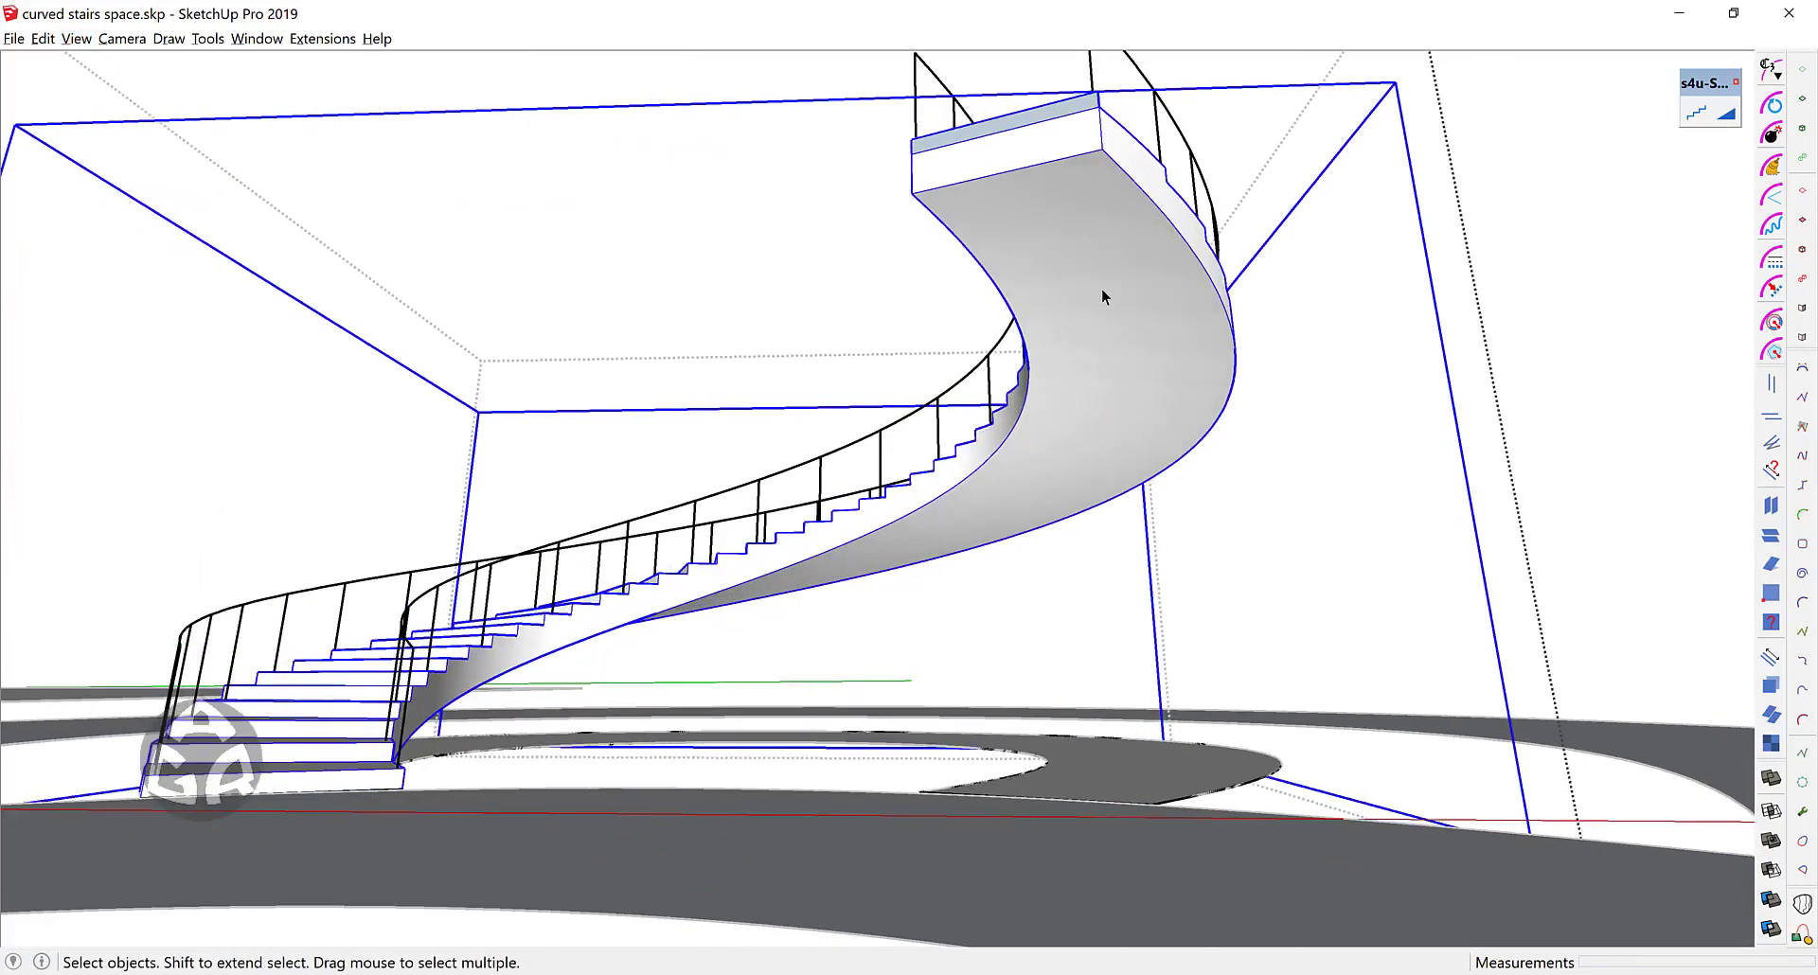
pyautogui.doubleClick(1100, 288)
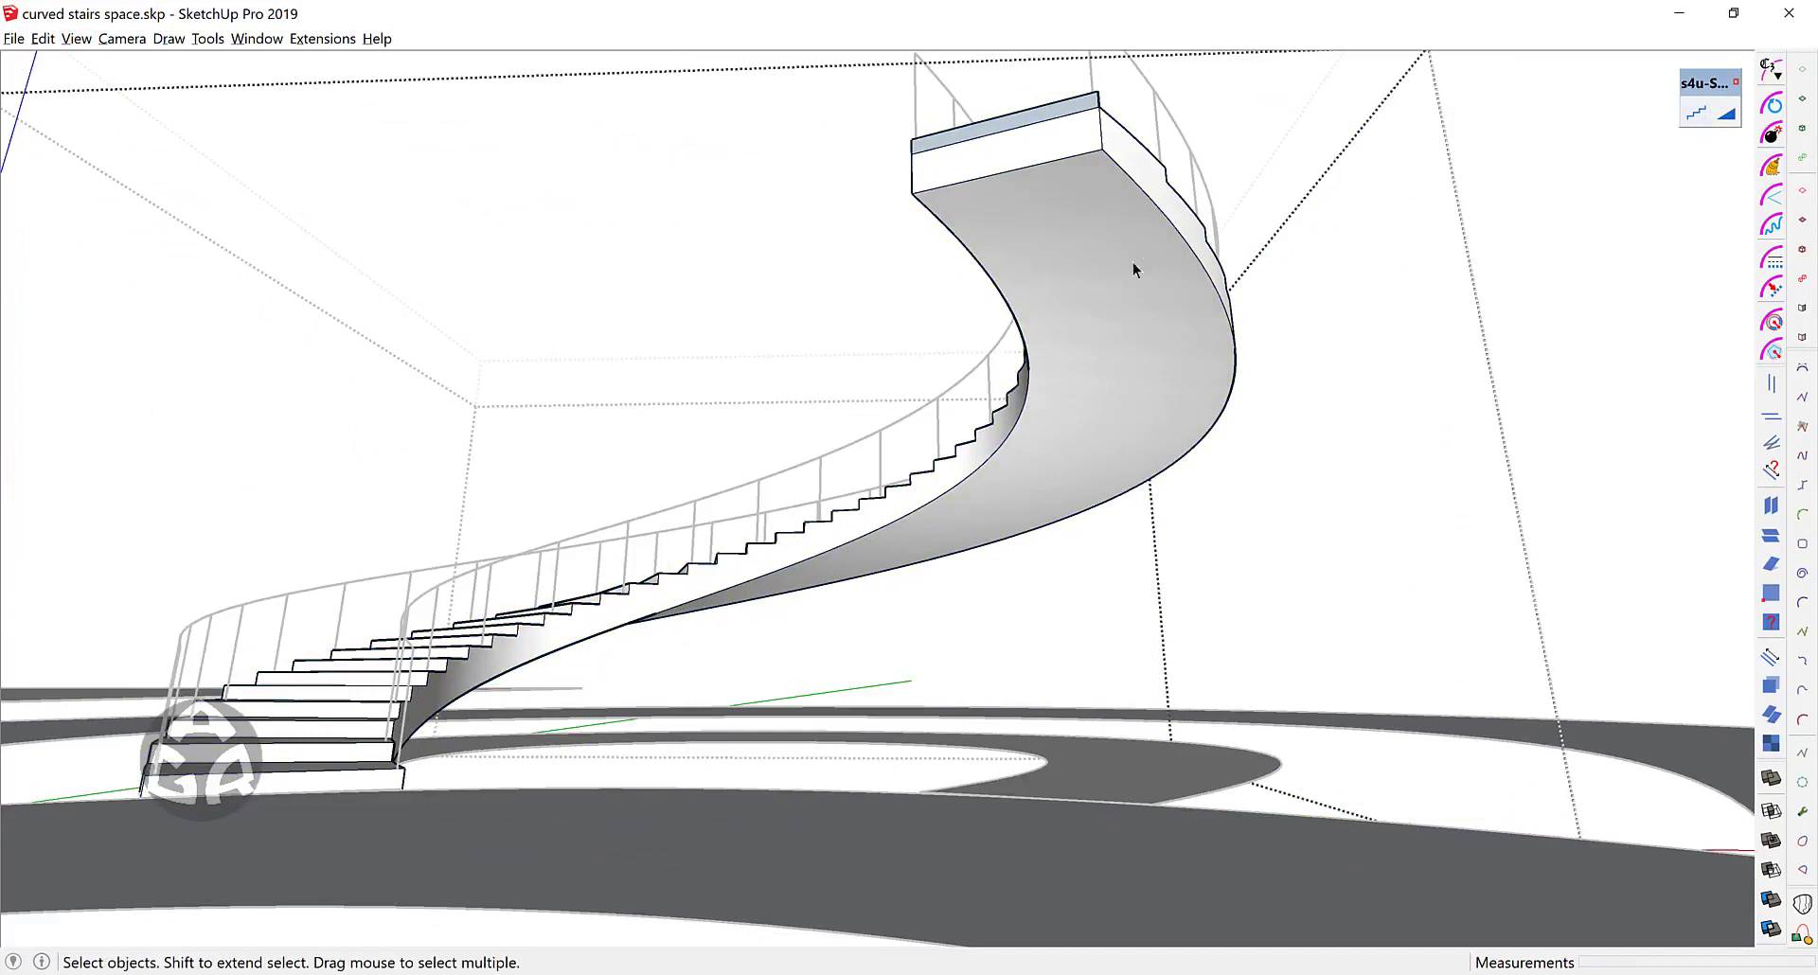
# Step: Select only the two long curved border edges of the slab's underside, leaving out its face and both end edges
pyautogui.doubleClick(1095, 245)
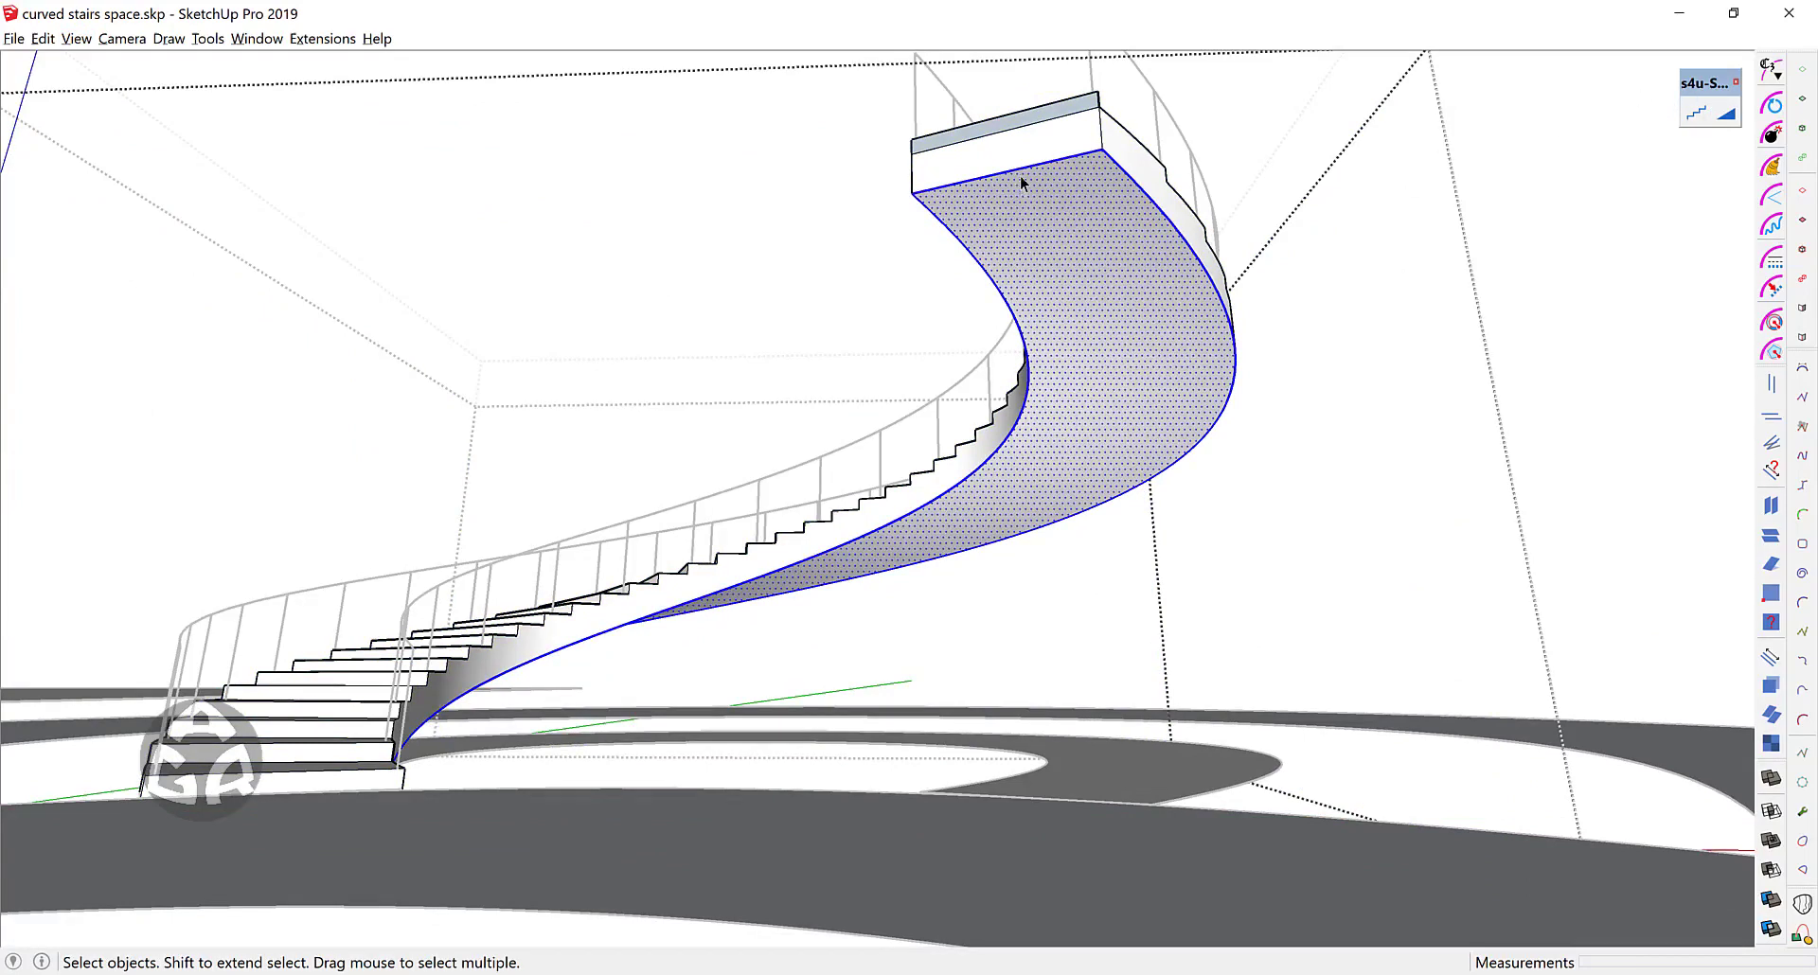
pyautogui.keyDown('shift'); pyautogui.click(1029, 166); pyautogui.keyUp('shift')
pyautogui.keyDown('shift'); pyautogui.click(1084, 222); pyautogui.keyUp('shift')
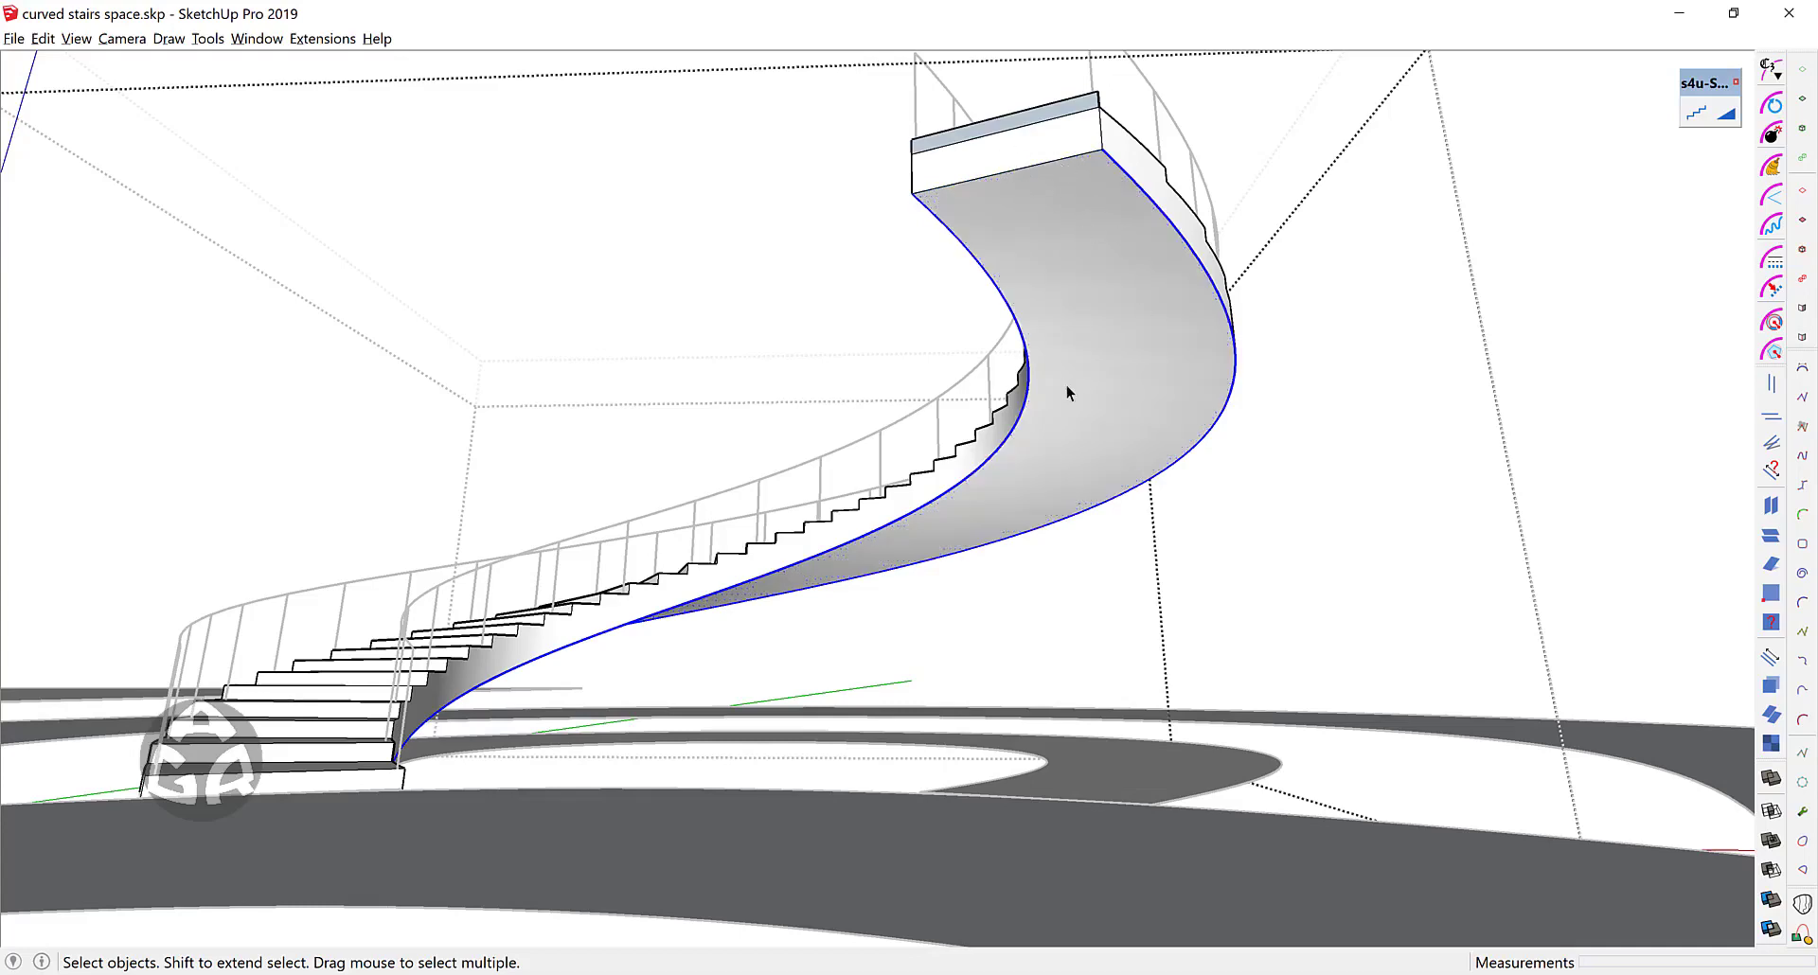
pyautogui.moveTo(1067, 392); pyautogui.dragTo(833, 474, button='middle')
pyautogui.scroll(5, 820, 473)
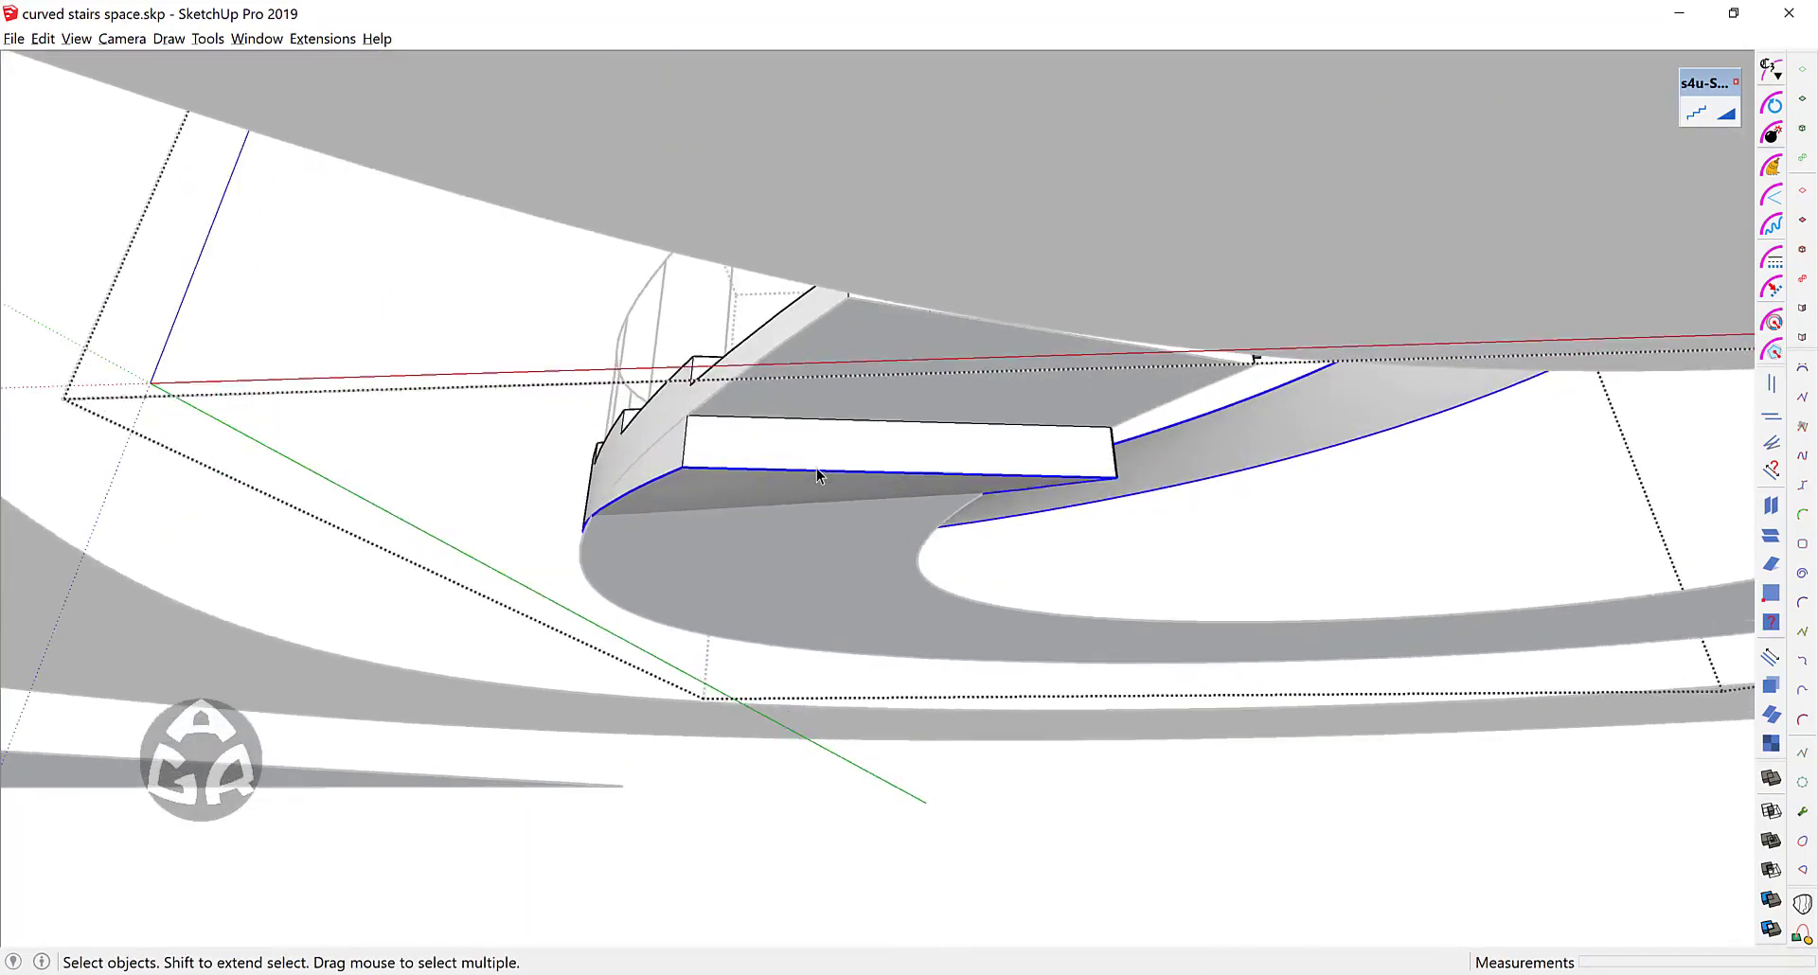
pyautogui.keyDown('shift'); pyautogui.click(832, 474); pyautogui.keyUp('shift')
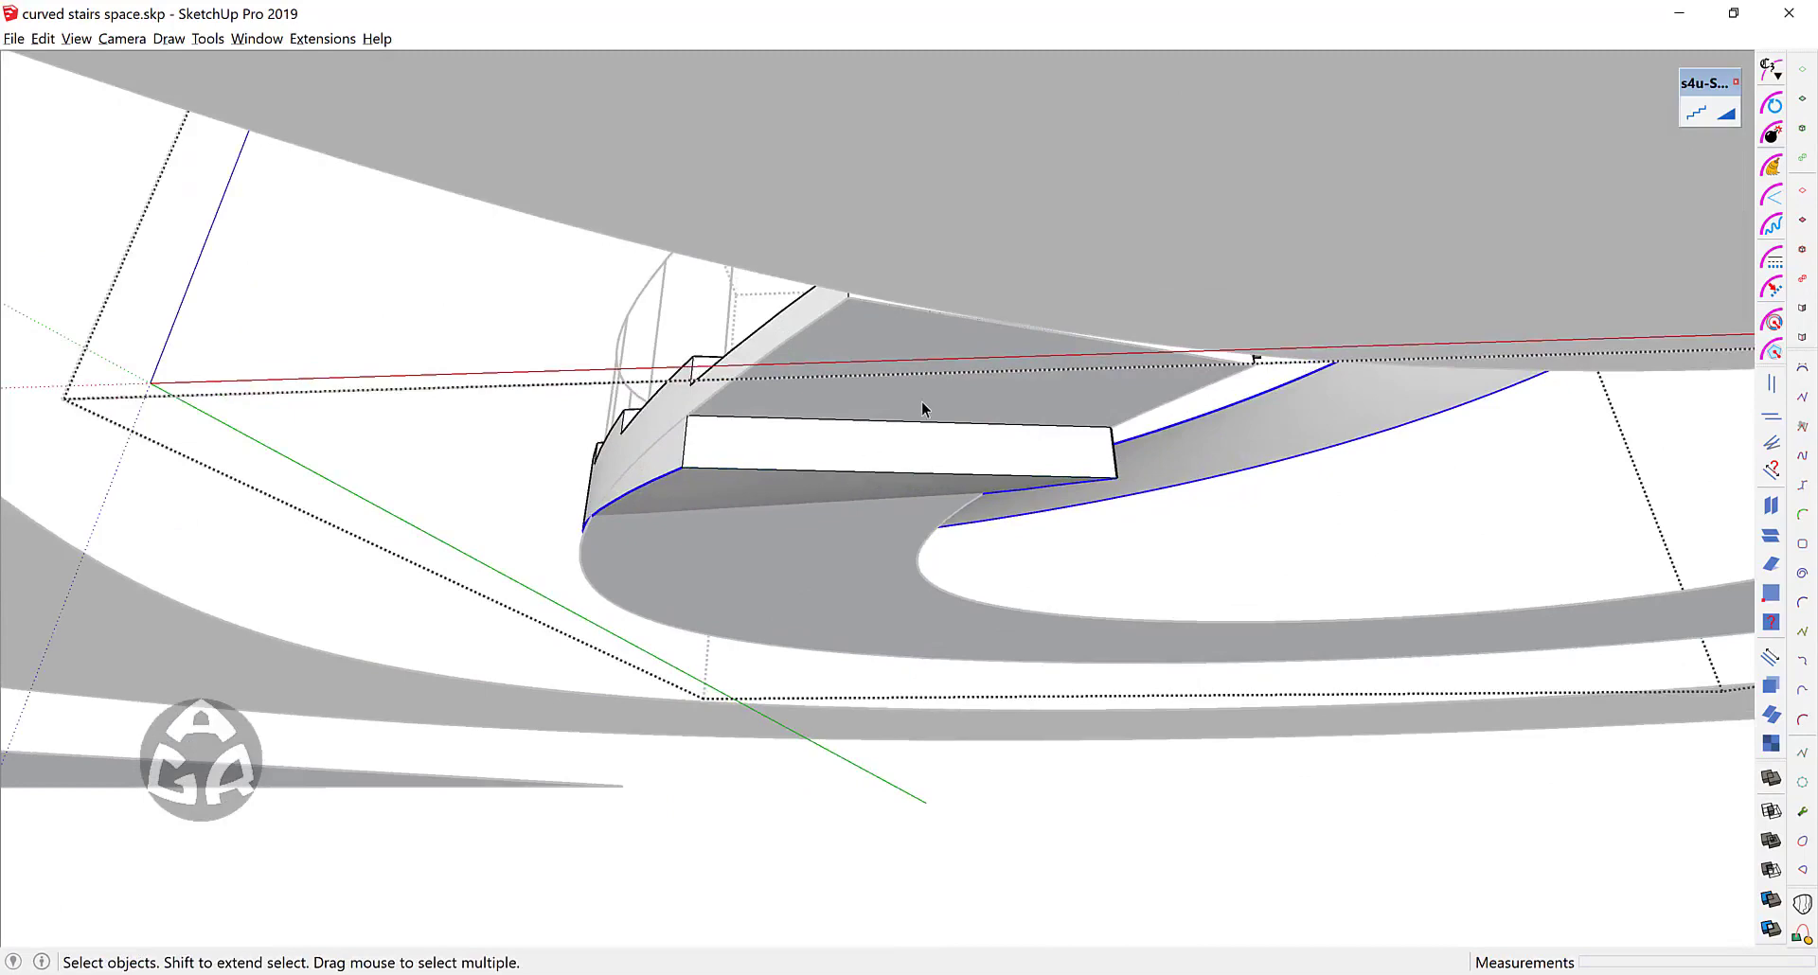
# Step: Display hidden geometry on the stair slab, bringing the underside of its bottom step into view
pyautogui.scroll(-5, 918, 392)
pyautogui.moveTo(937, 388); pyautogui.dragTo(956, 434, button='middle')
pyautogui.scroll(3, 957, 434)
pyautogui.hotkey('alt', 'h')
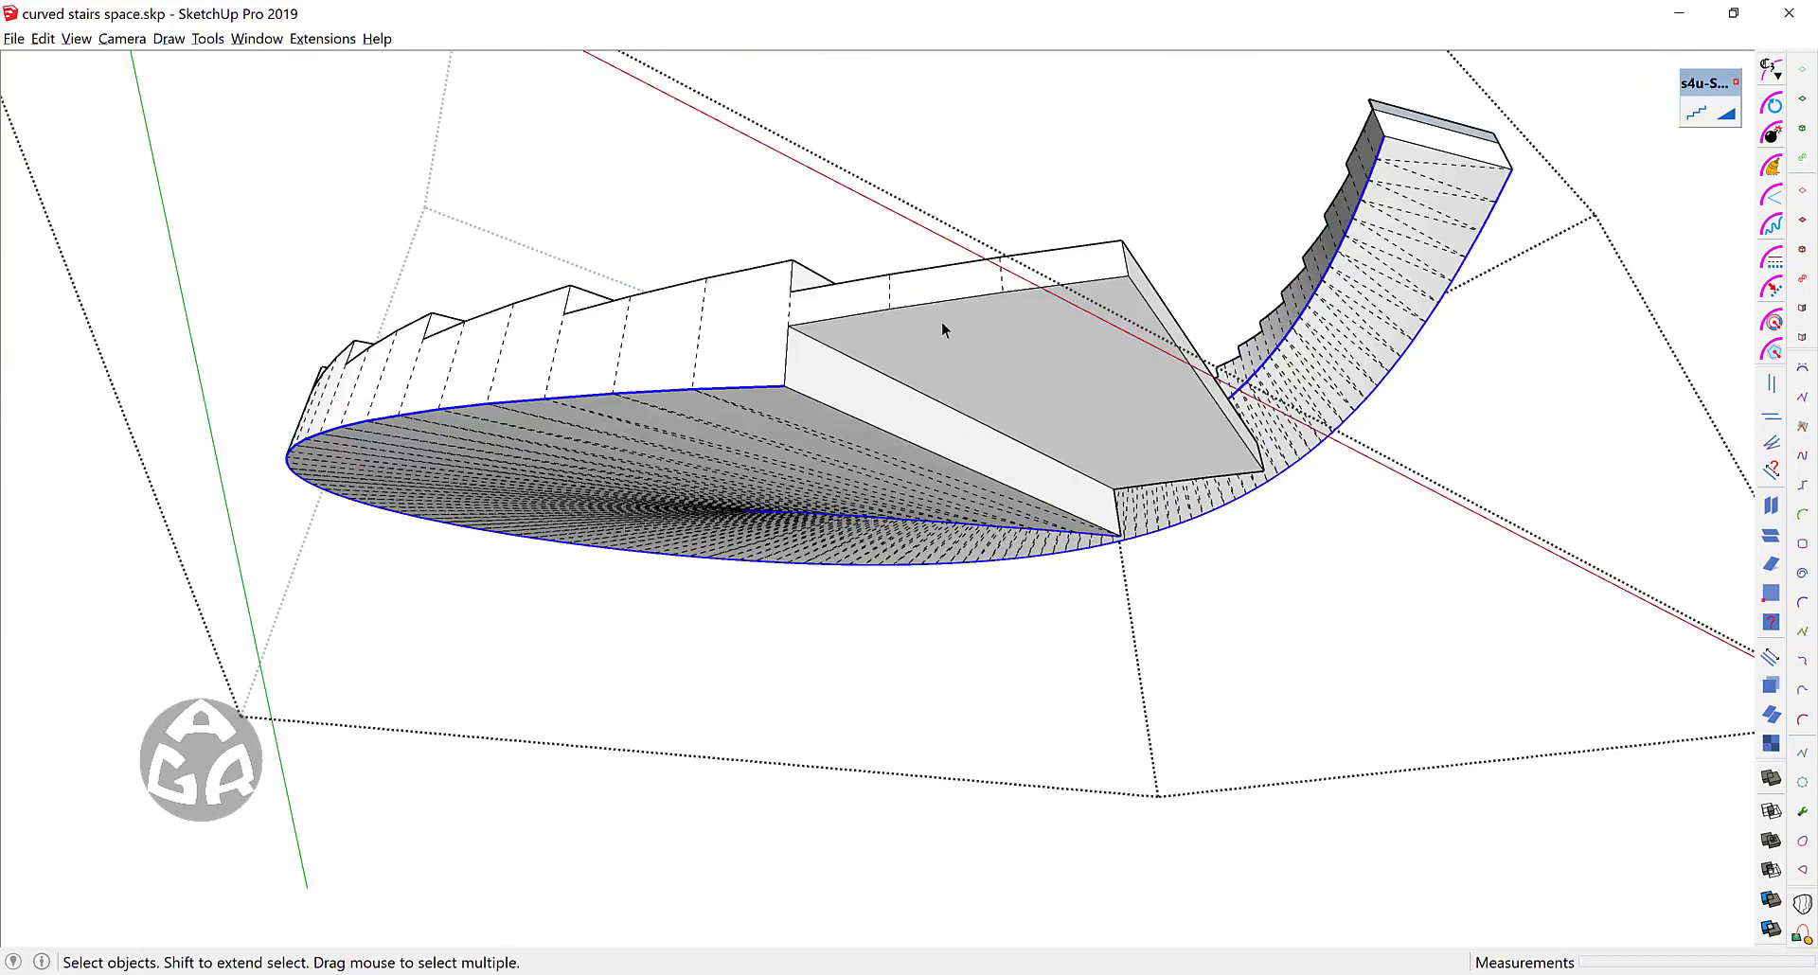
pyautogui.moveTo(993, 409); pyautogui.dragTo(873, 428, button='middle')
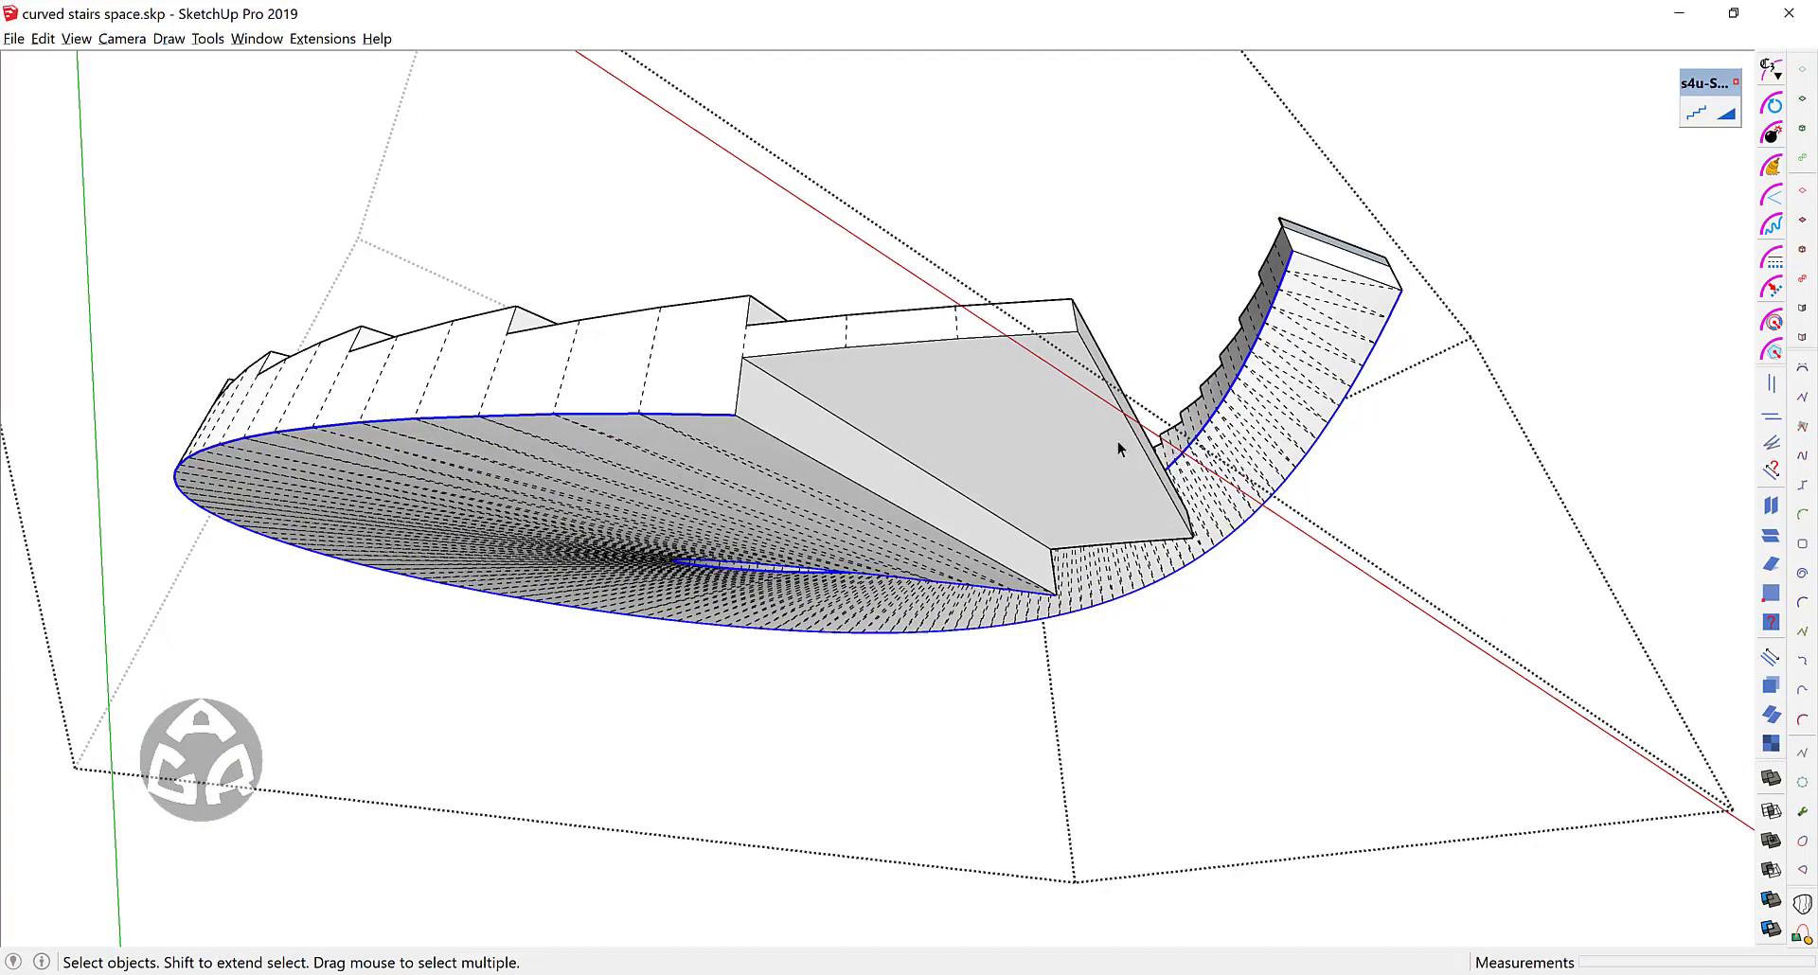
# Step: Draw two lines across the flat base of the bottom step, joining the side division lines on both sides
pyautogui.press('l')
pyautogui.click(846, 347)
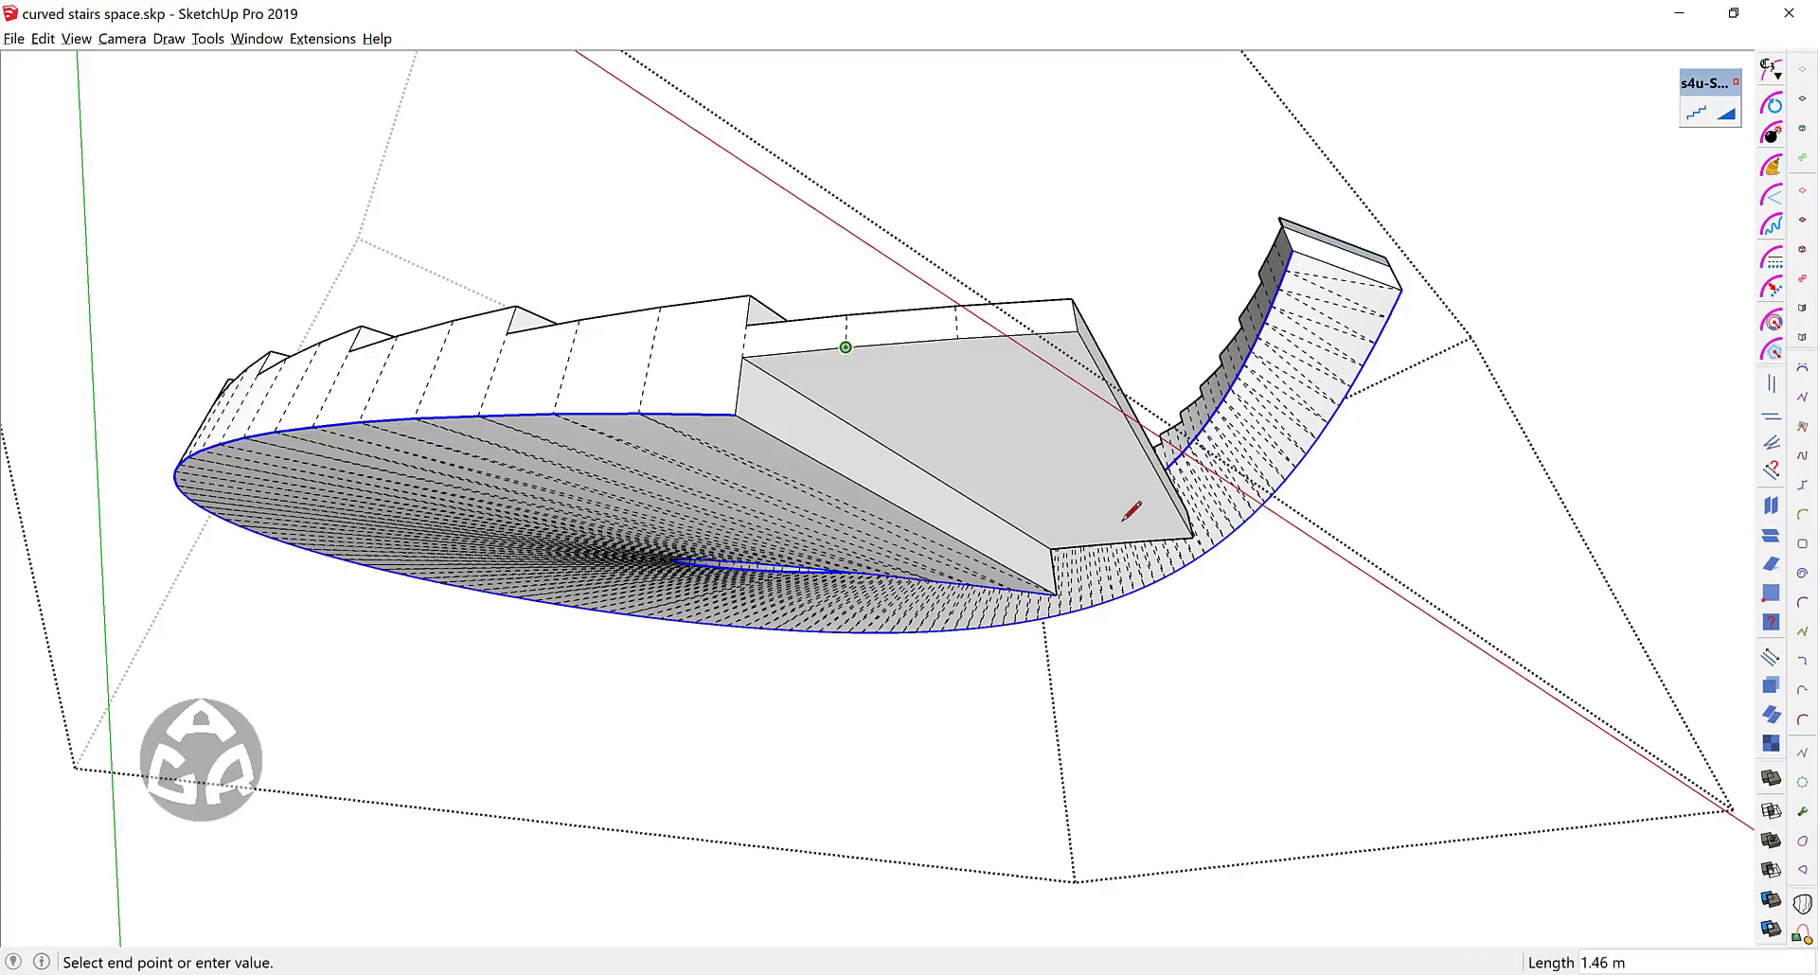
pyautogui.click(1089, 536)
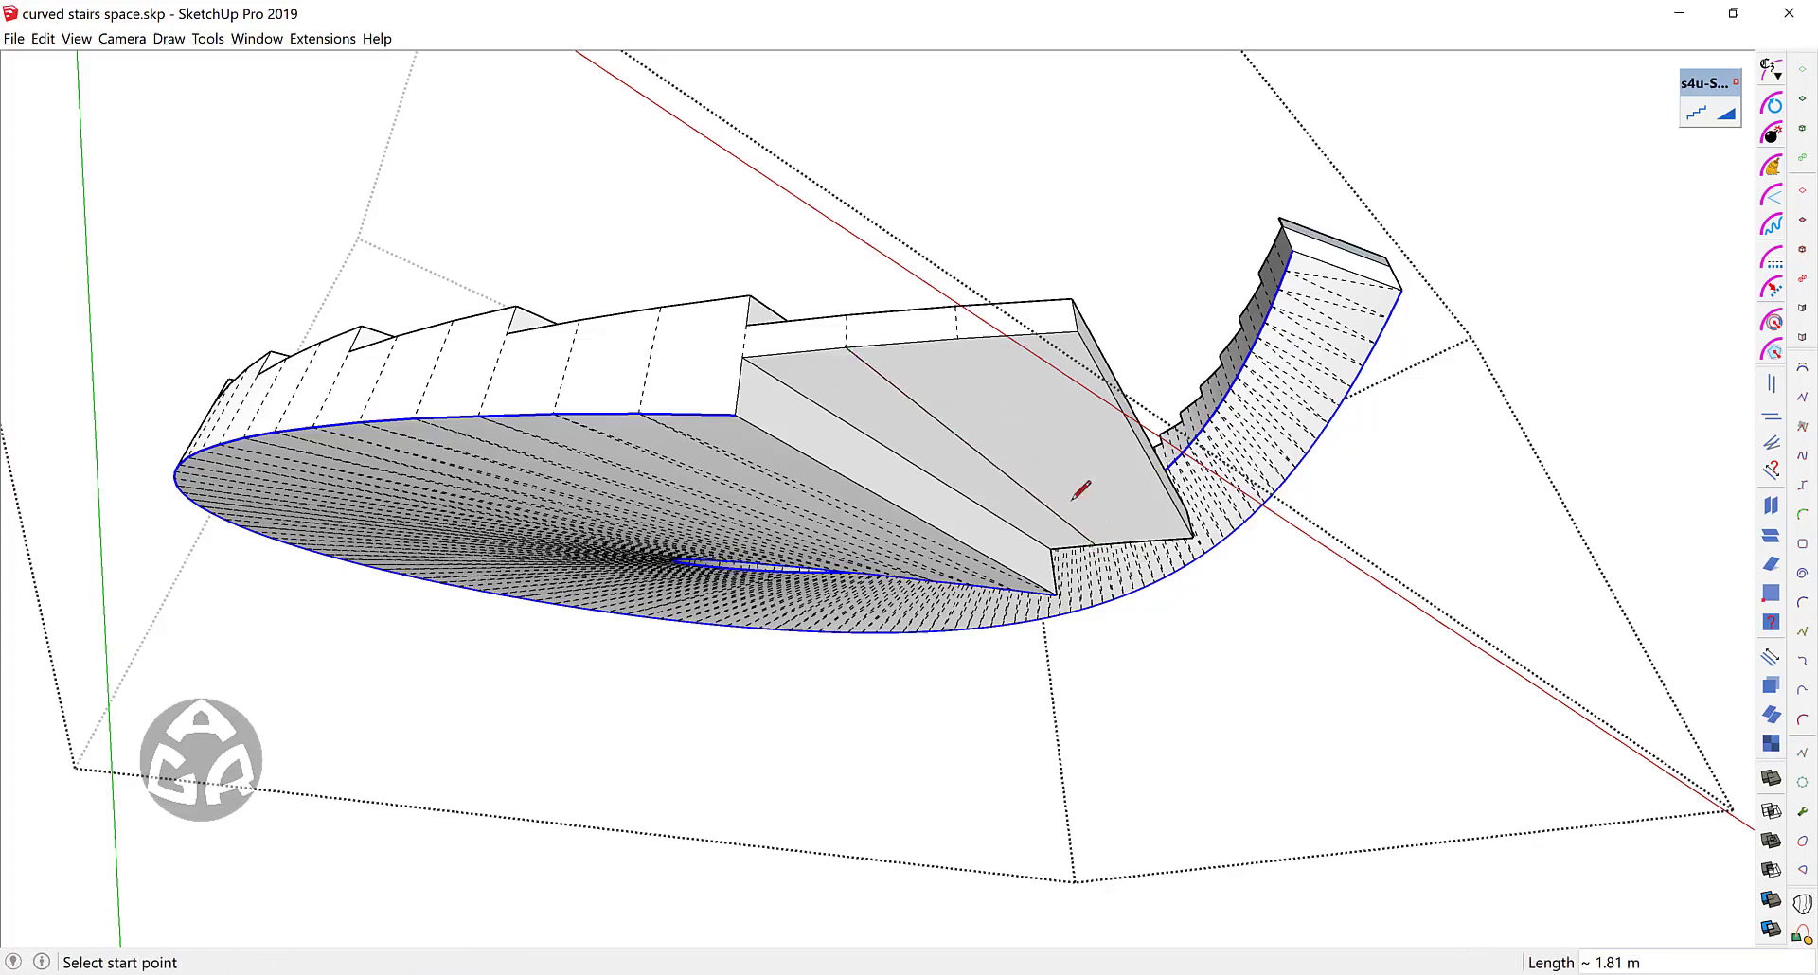
pyautogui.click(959, 341)
pyautogui.click(1143, 540)
# Step: Move the inner edge of the bottom step's flat base onto the first of the two drawn lines
pyautogui.press('space')
pyautogui.press('m')
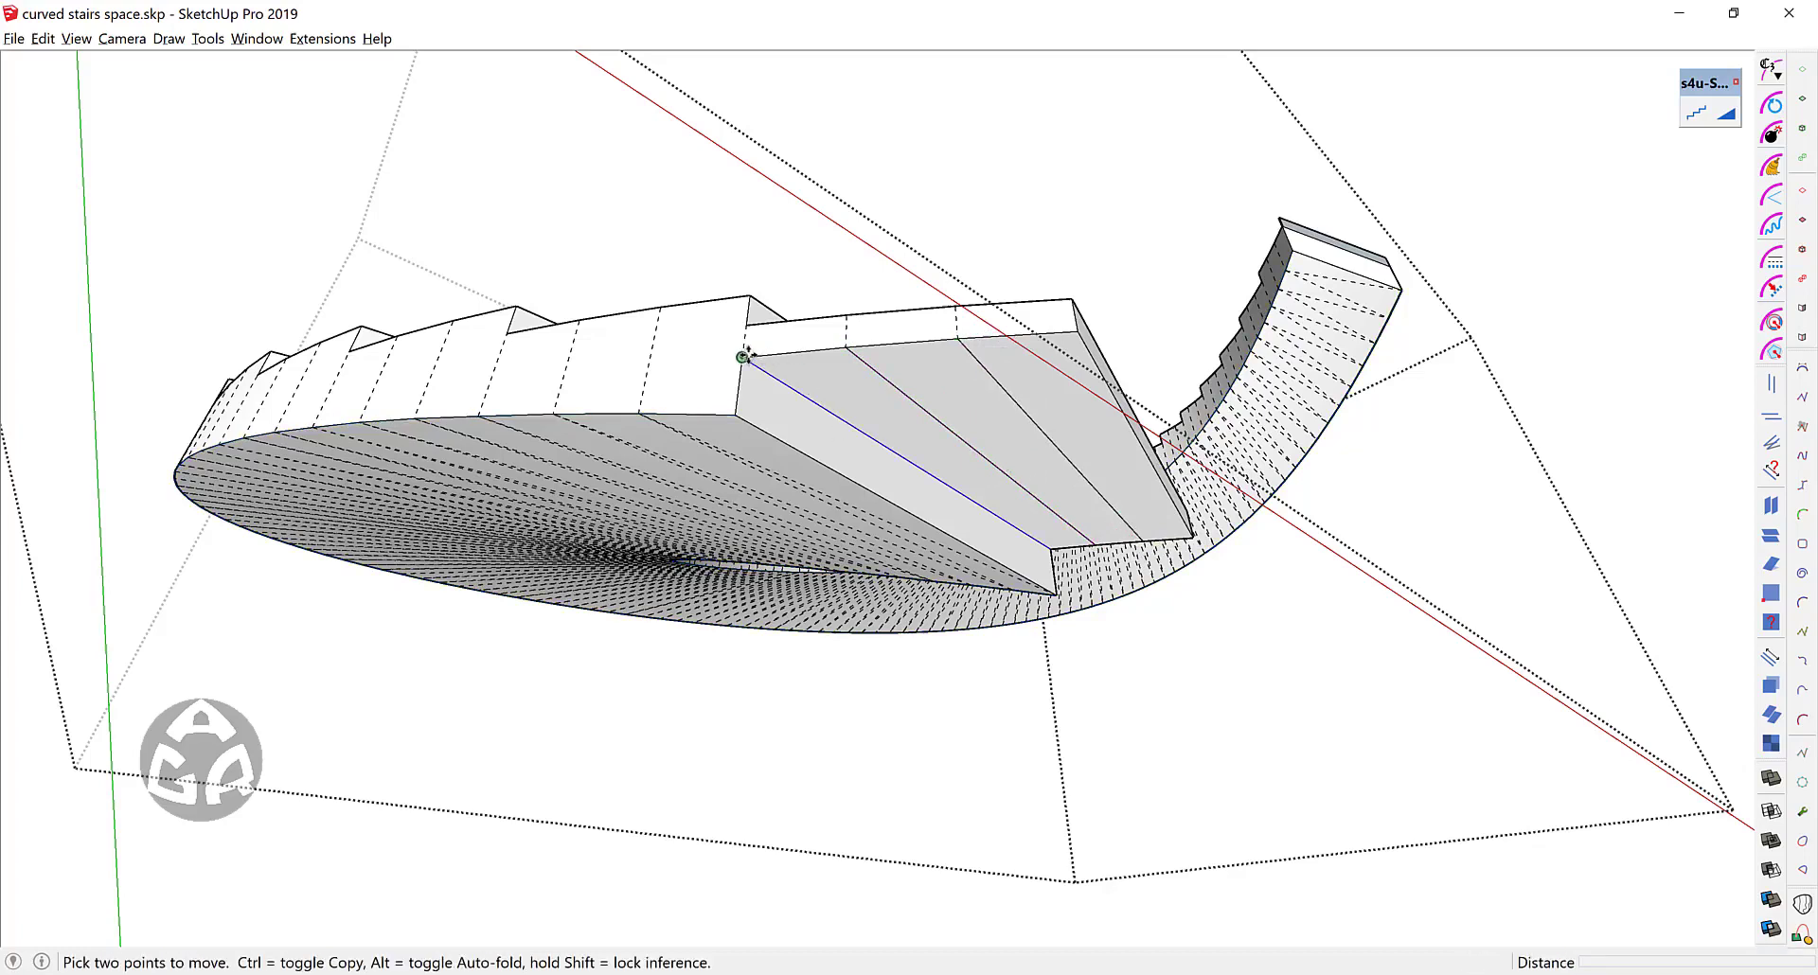
pyautogui.click(744, 359)
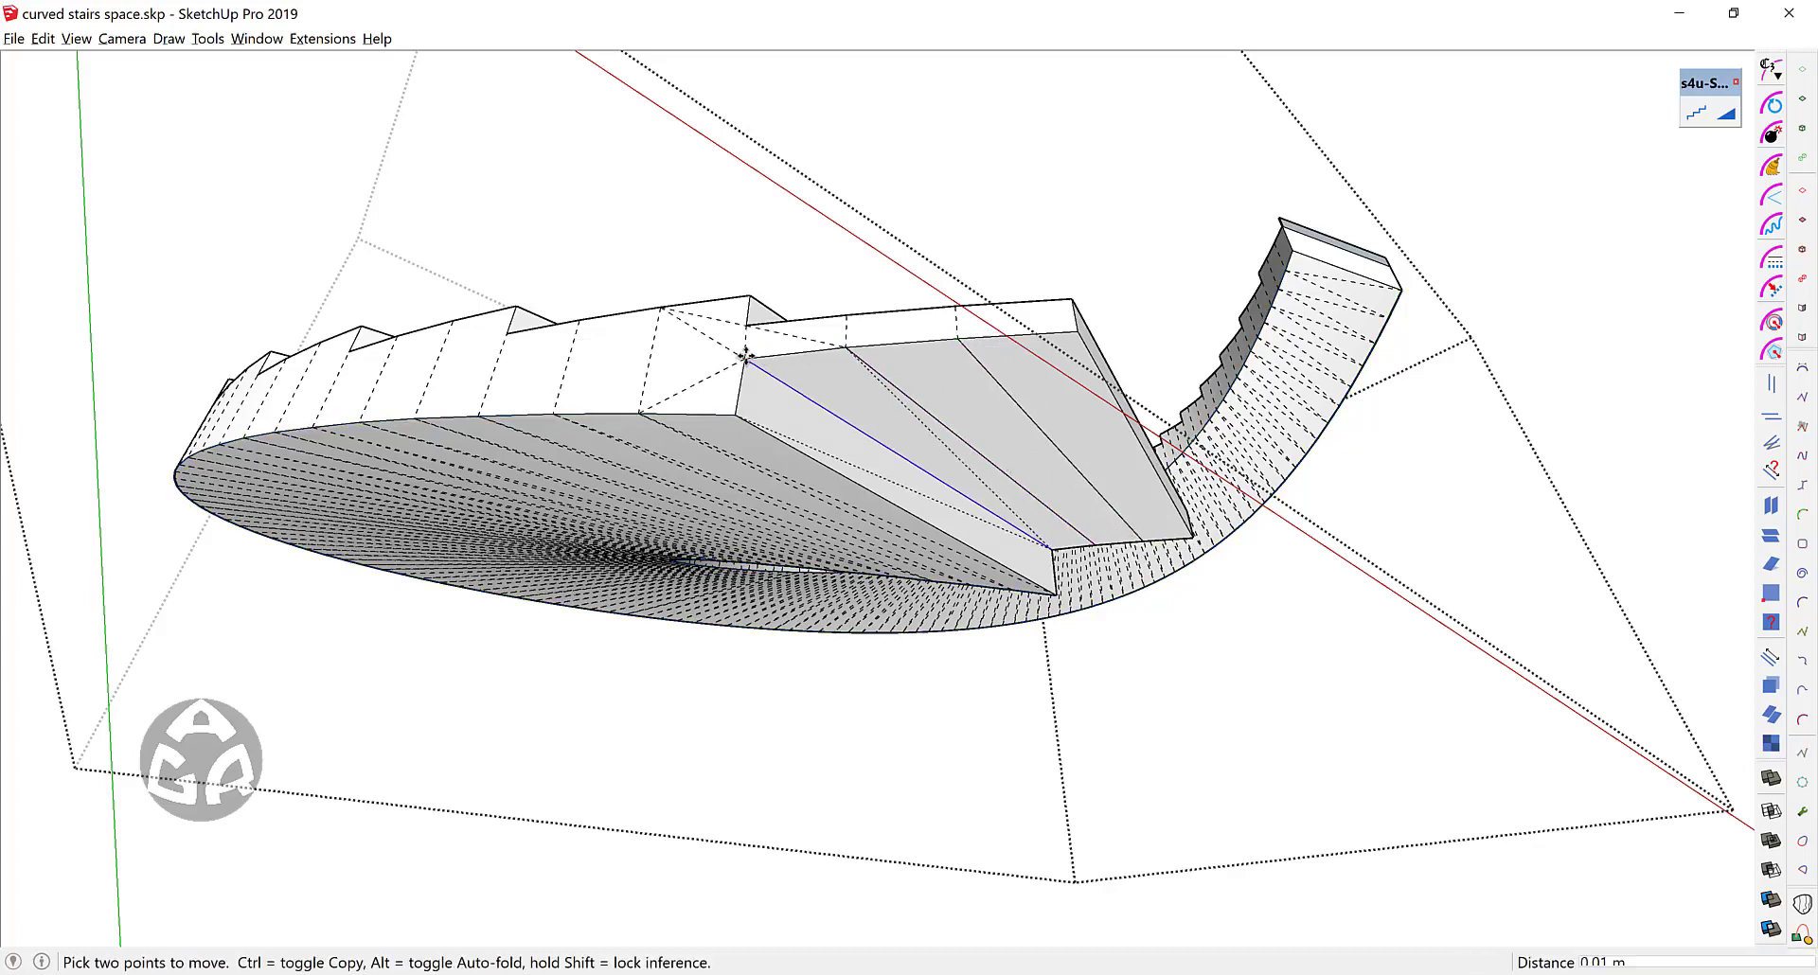
pyautogui.click(845, 348)
pyautogui.press('space')
# Step: Move the merged edge vertically down to the level of the adjoining lower edge of the slab's underside
pyautogui.click(890, 378)
pyautogui.click(890, 380)
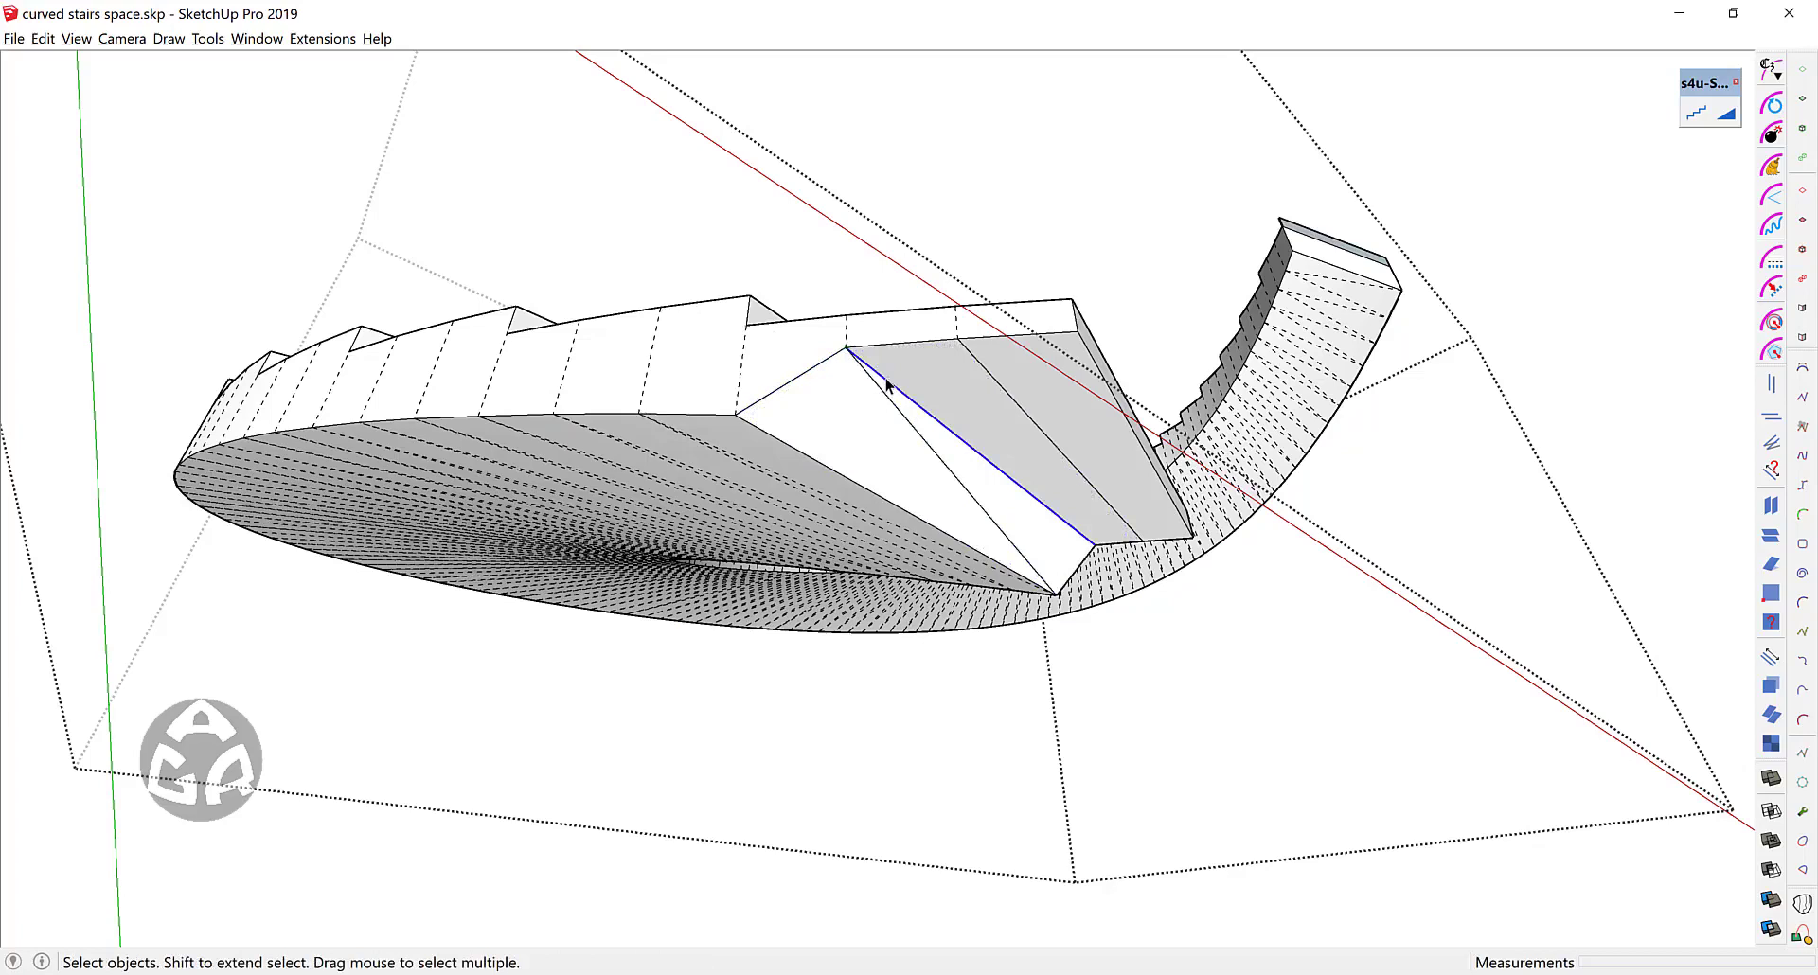
pyautogui.press('m')
pyautogui.click(845, 347)
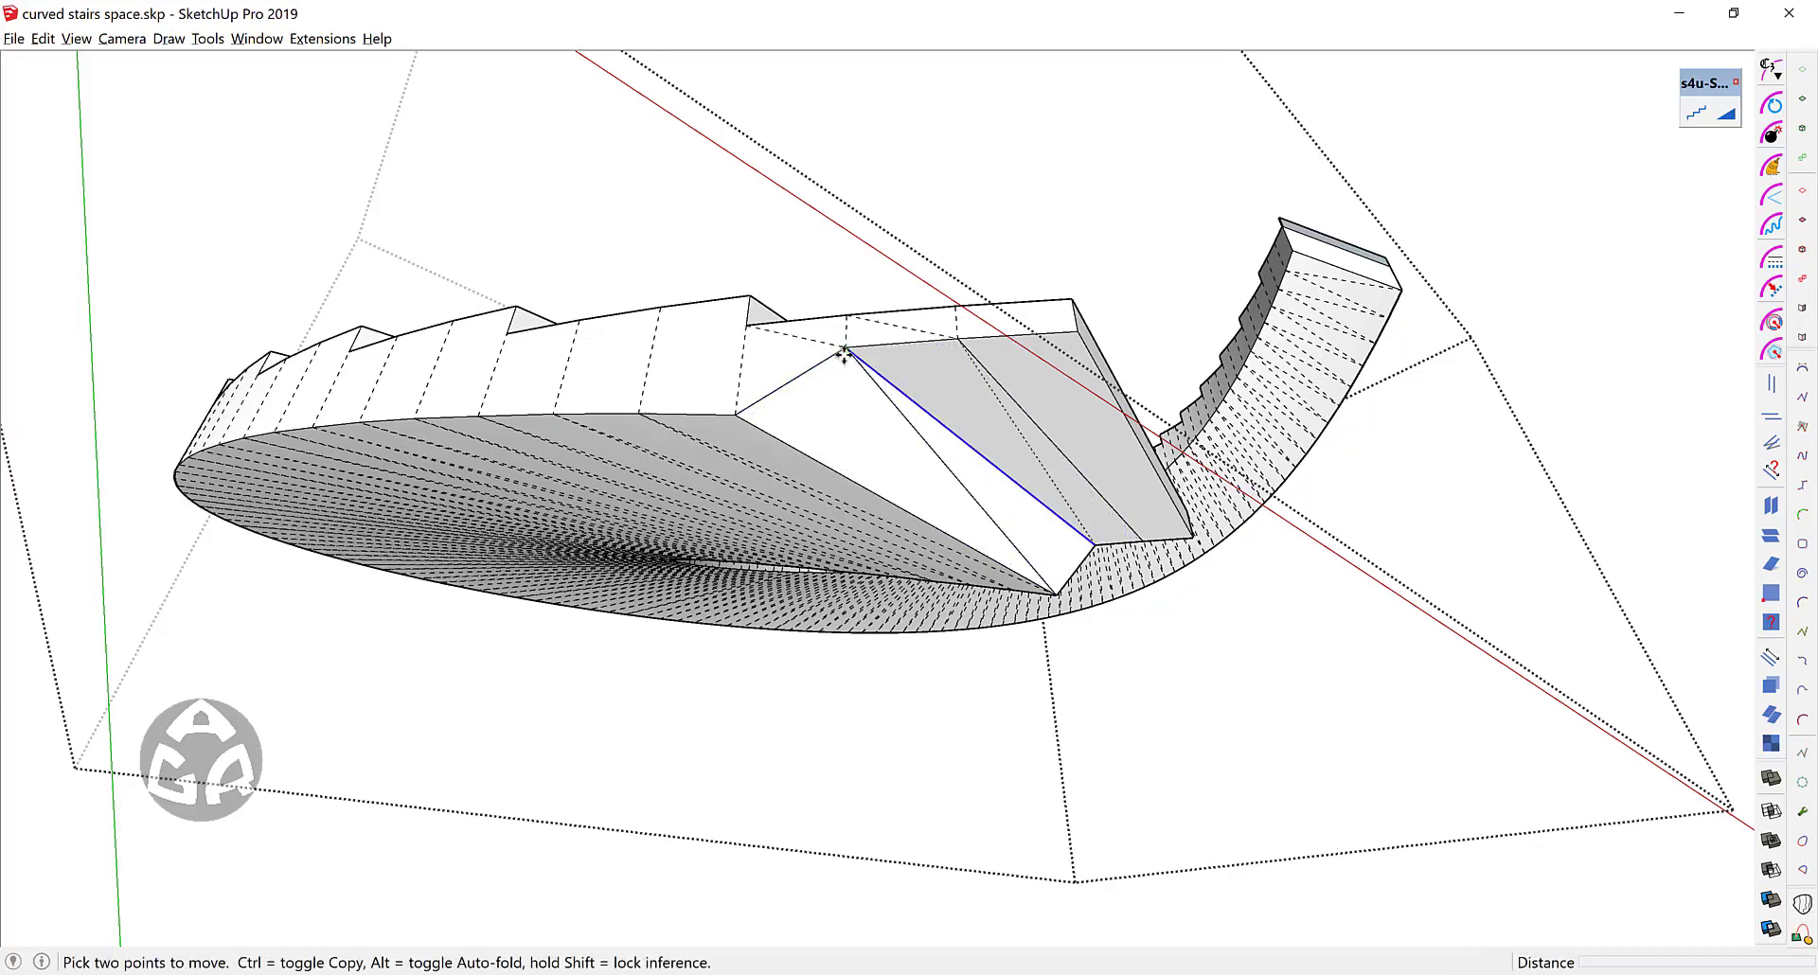
pyautogui.click(720, 413)
pyautogui.press('space')
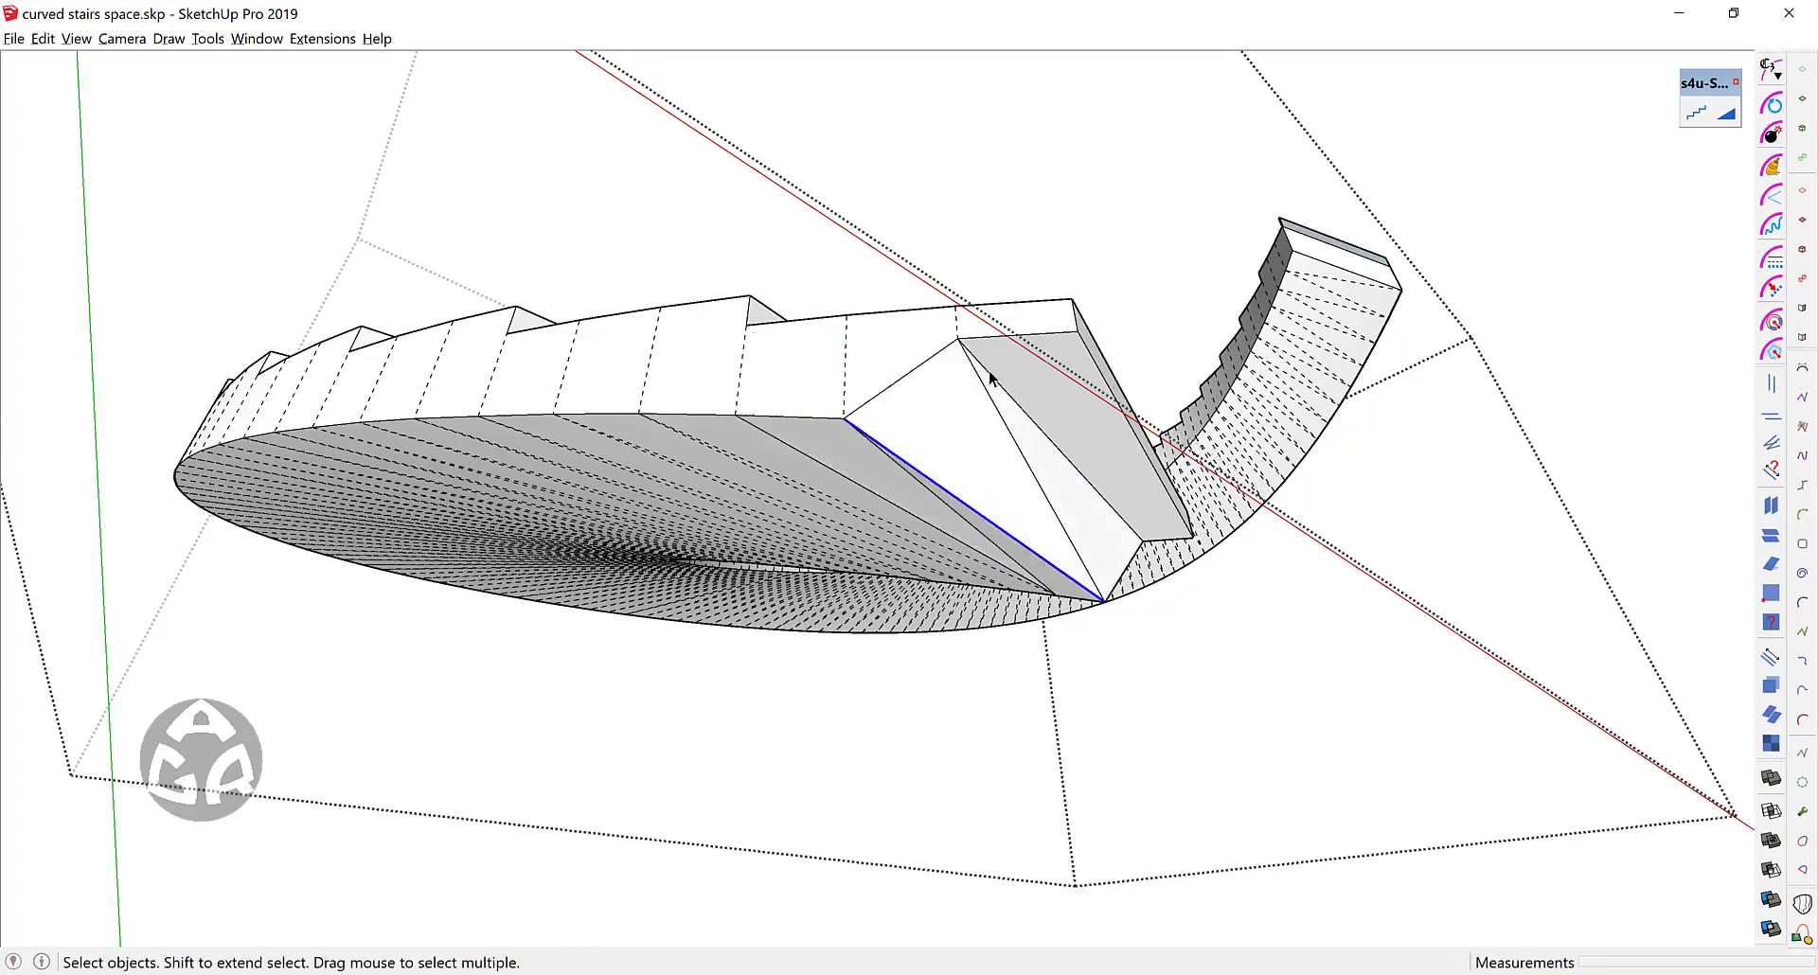
# Step: Move the two remaining edges of the bottom step's base vertically down, one after the other, to continue the slab's sloping underside
pyautogui.press('m')
pyautogui.click(958, 339)
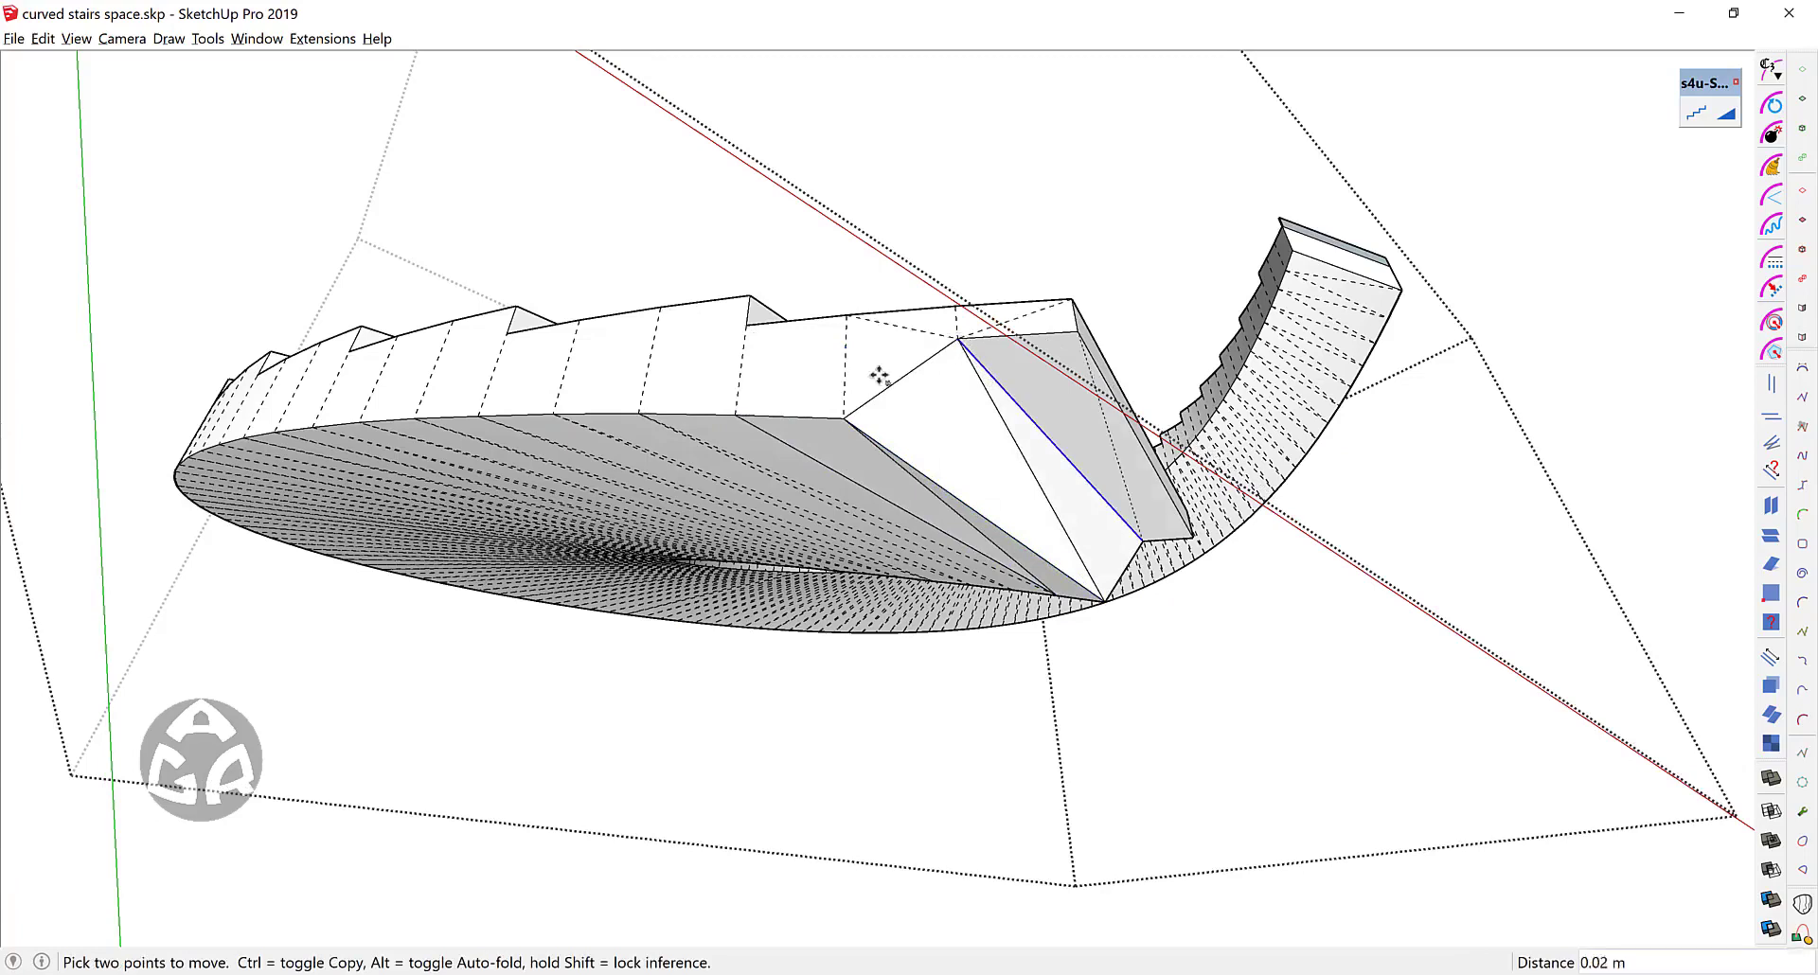
pyautogui.click(816, 412)
pyautogui.press('space')
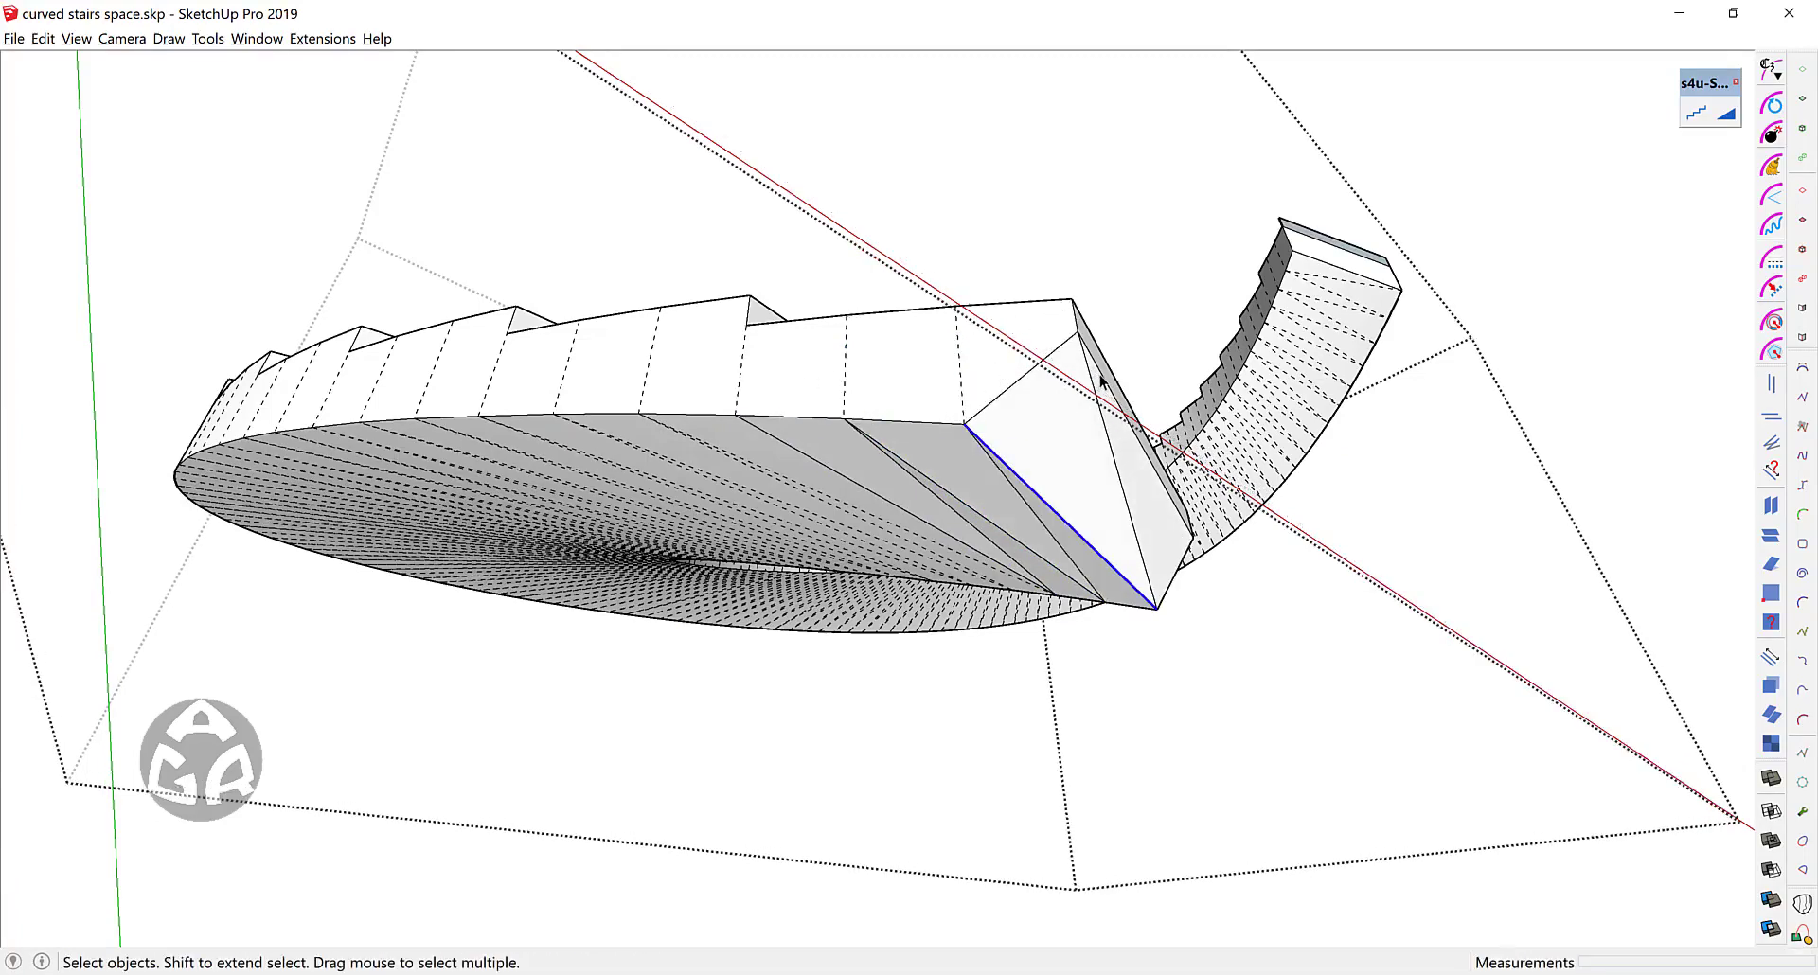
pyautogui.click(1101, 381)
pyautogui.press('m')
pyautogui.click(1003, 392)
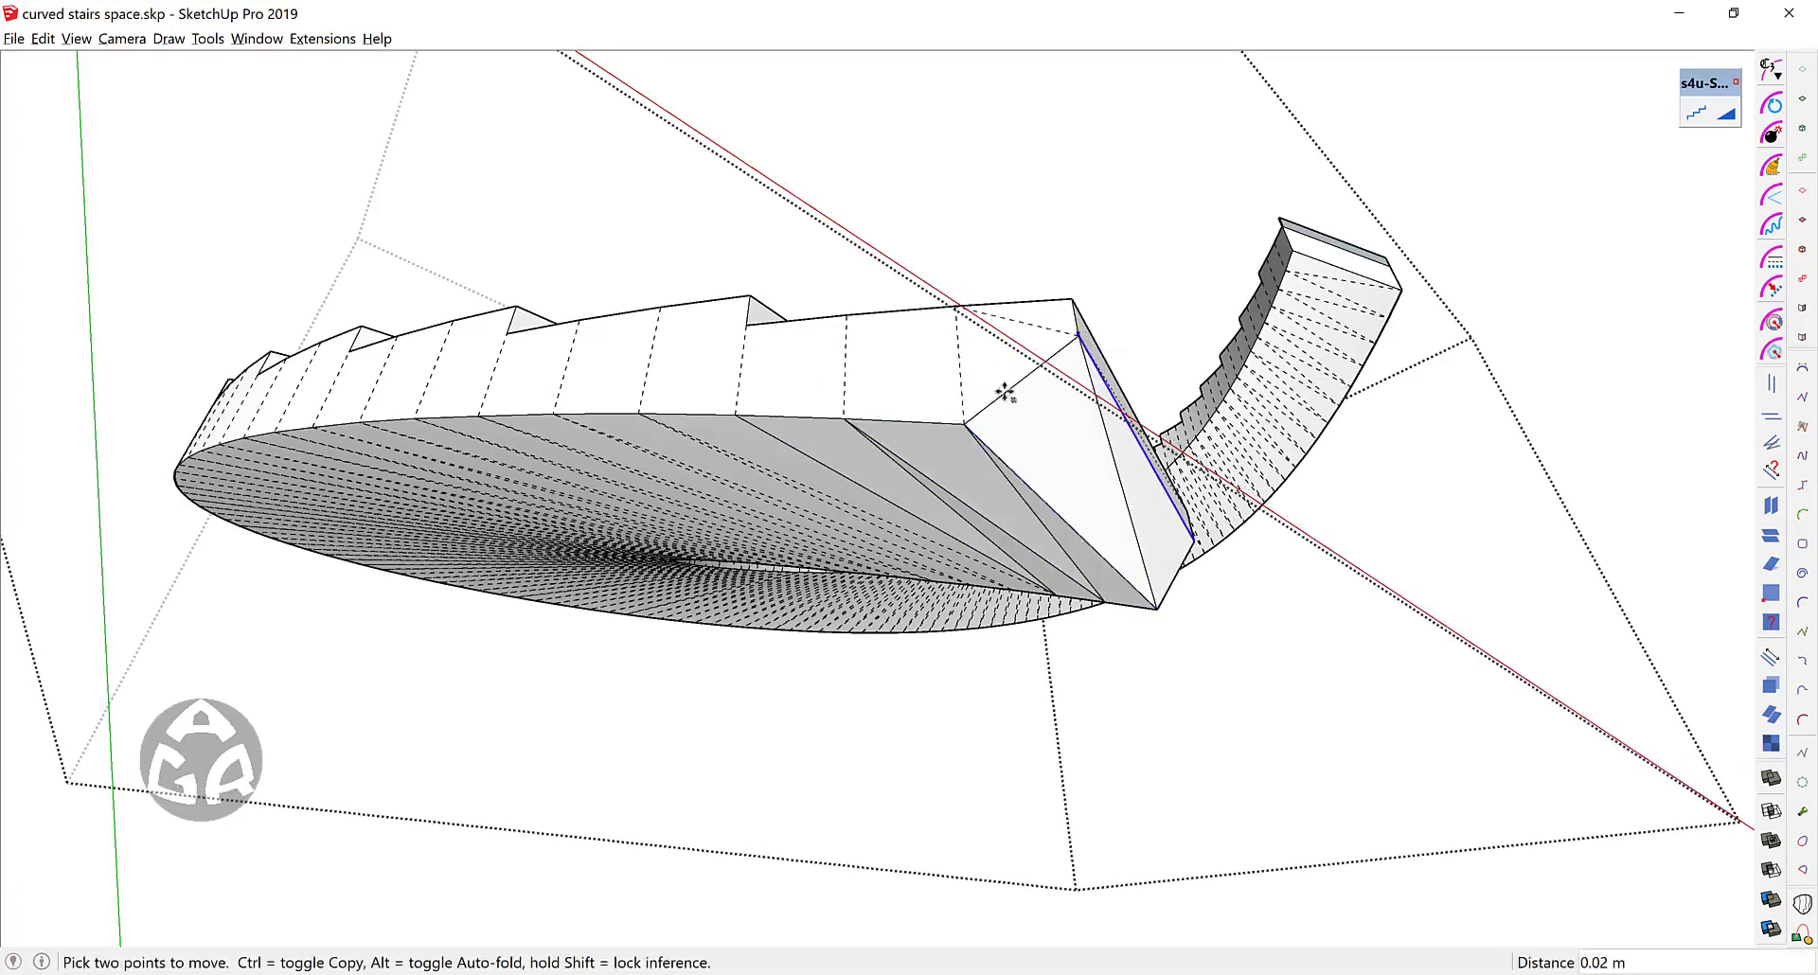
pyautogui.click(942, 417)
pyautogui.press('space')
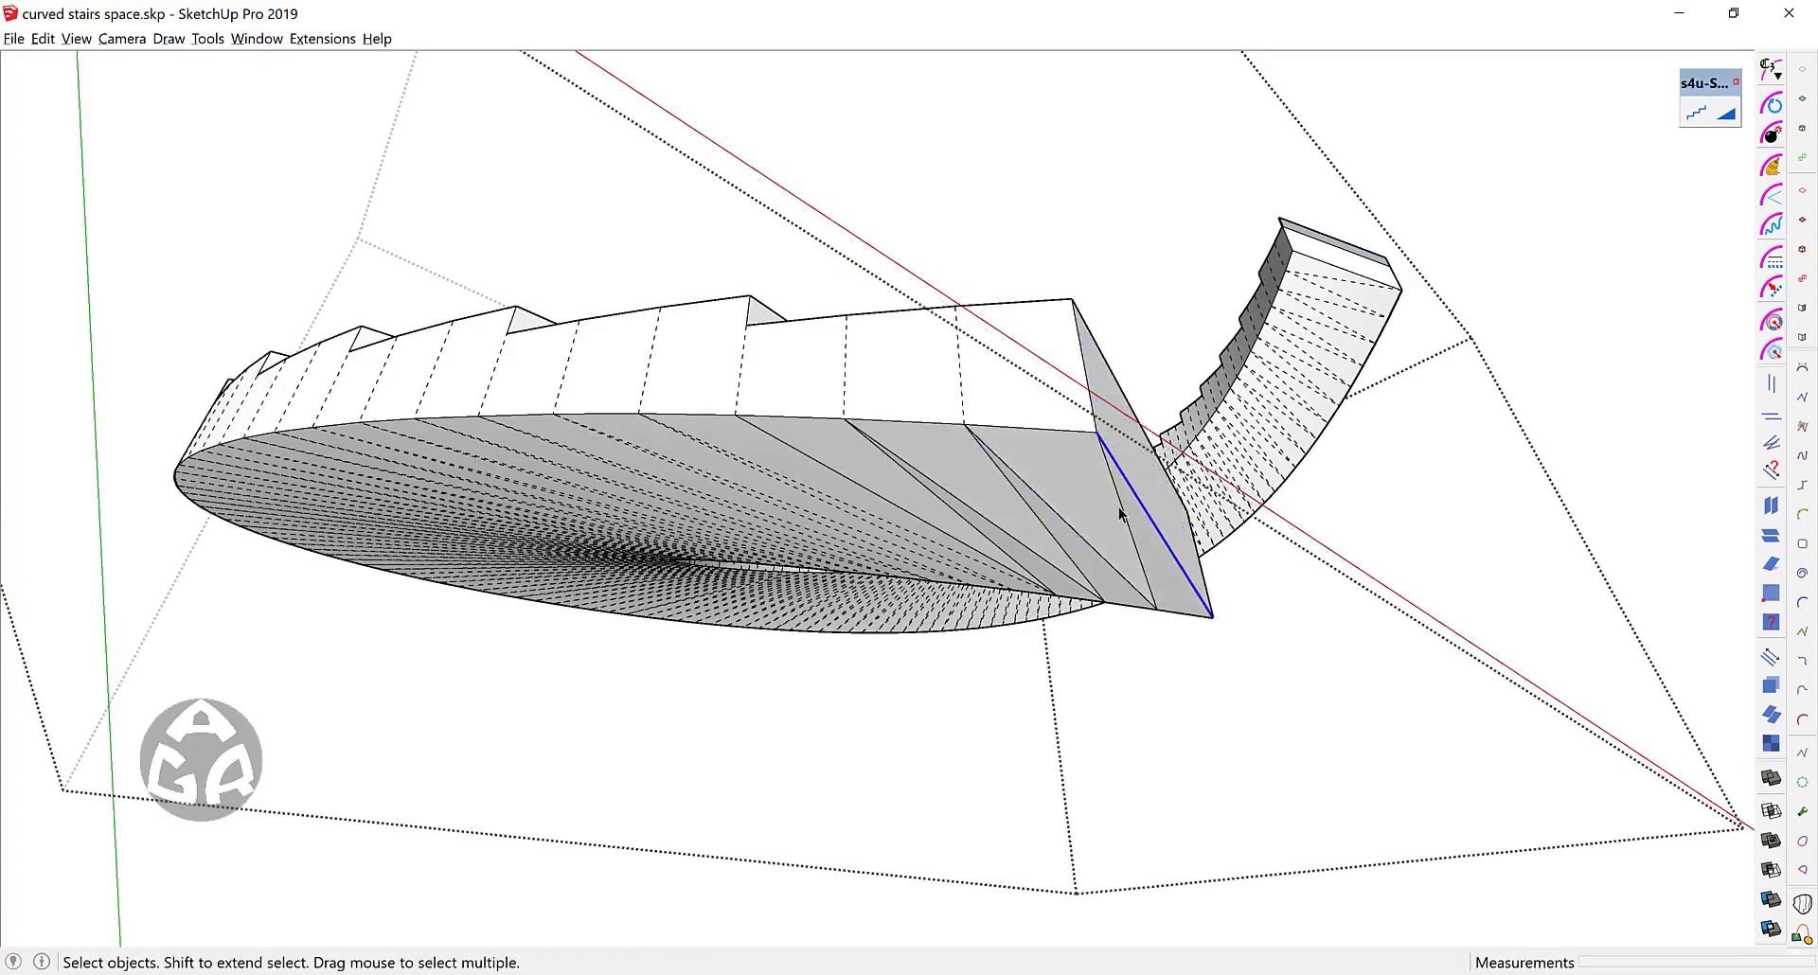
# Step: Soften the six solid edges crossing the slab's underside near the bottom step
pyautogui.moveTo(1119, 514)
pyautogui.mouseDown(button='middle')
pyautogui.moveTo(1099, 464)
pyautogui.moveTo(1095, 495)
pyautogui.mouseUp(button='middle')
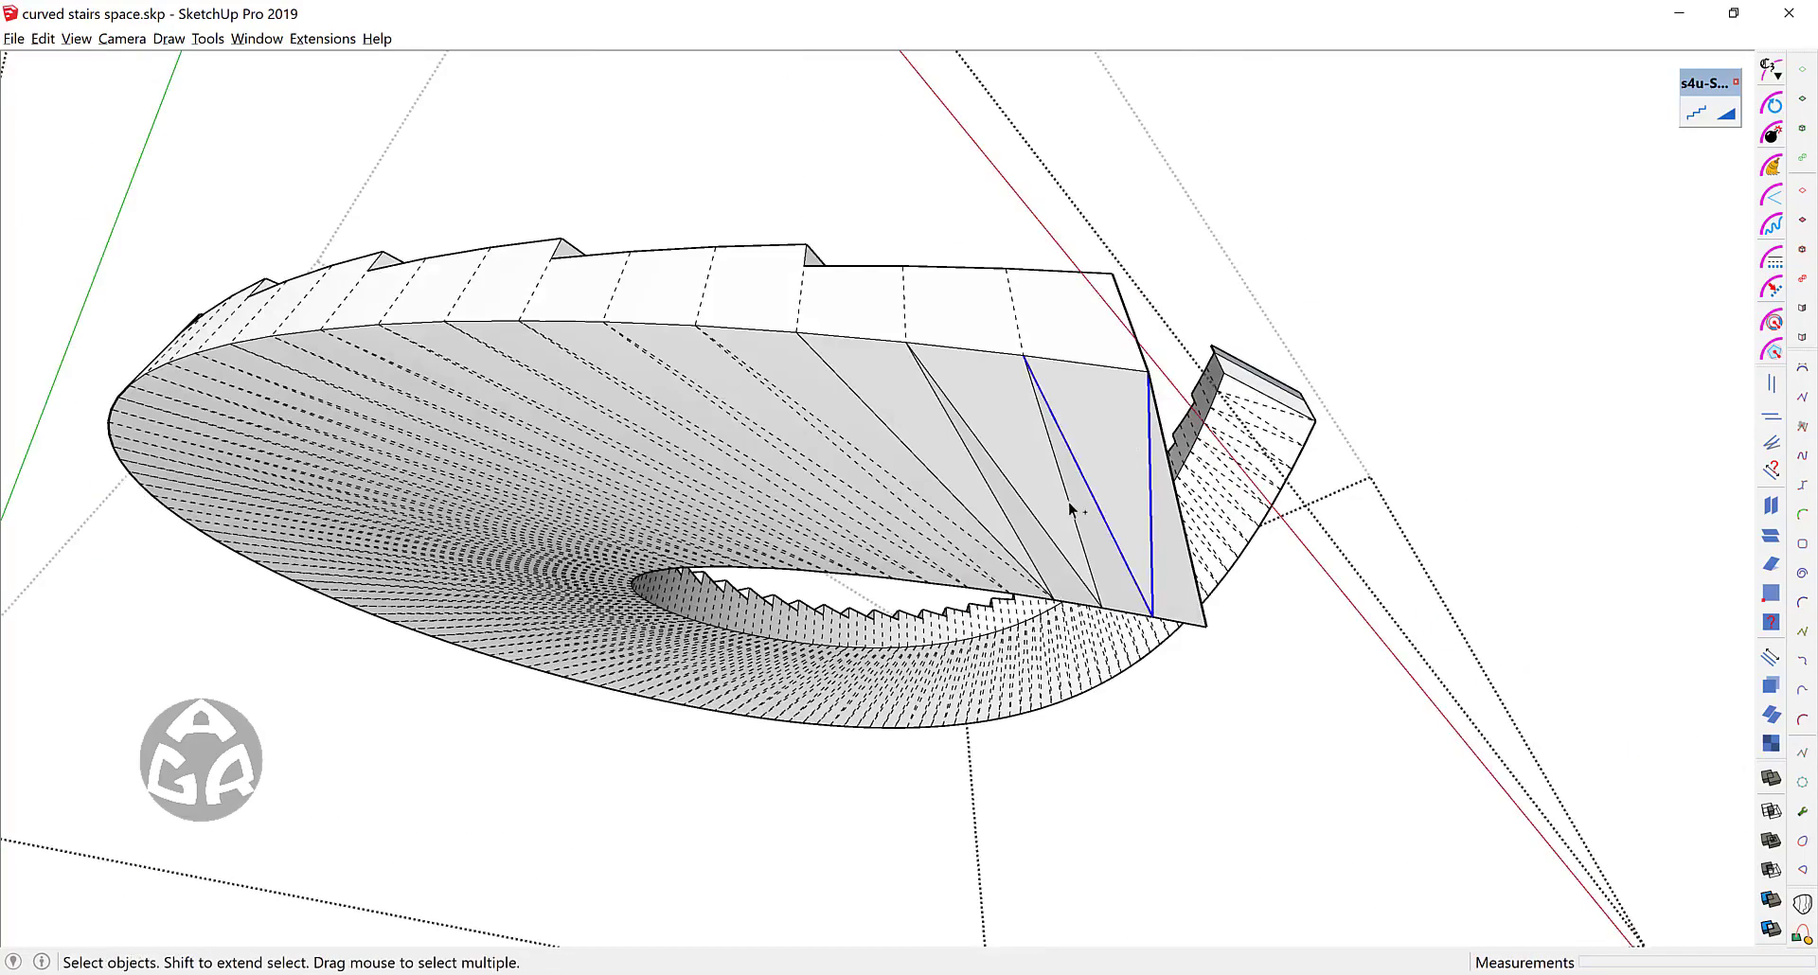
pyautogui.keyDown('shift'); pyautogui.click(1068, 511); pyautogui.keyUp('shift')
pyautogui.keyDown('shift'); pyautogui.click(1012, 522); pyautogui.keyUp('shift')
pyautogui.keyDown('shift'); pyautogui.click(998, 510); pyautogui.keyUp('shift')
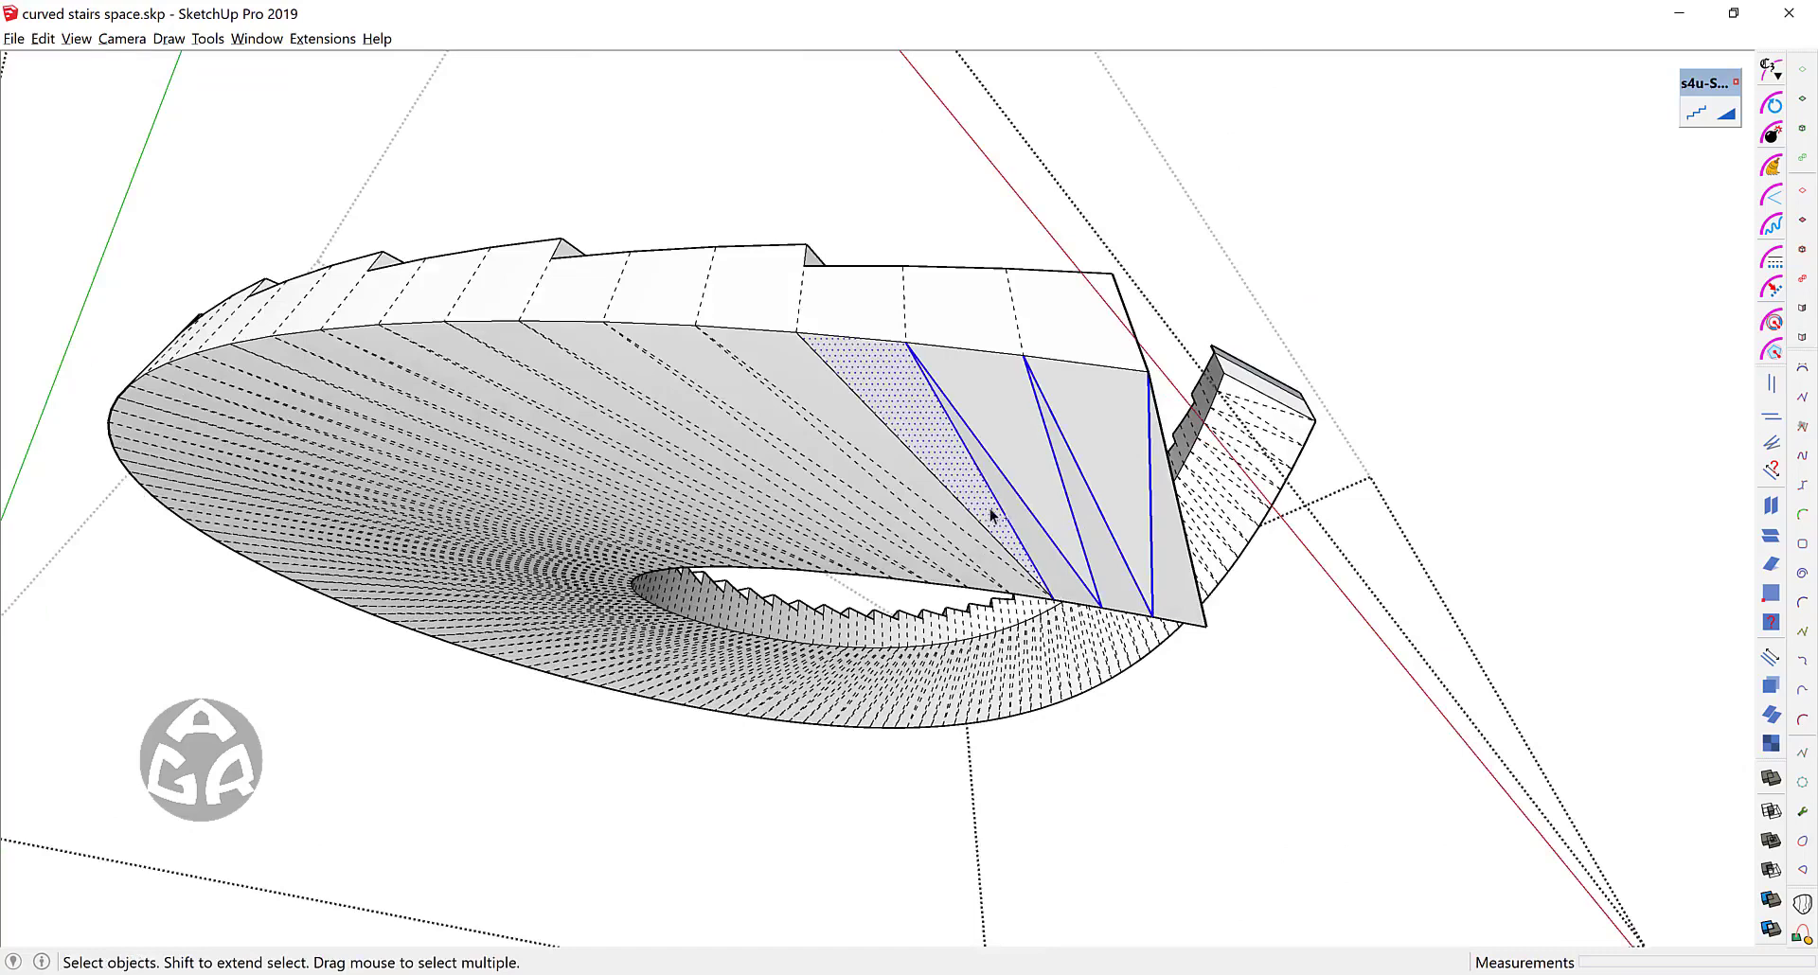
pyautogui.keyDown('shift'); pyautogui.click(984, 503); pyautogui.keyUp('shift')
pyautogui.keyDown('shift'); pyautogui.click(963, 503); pyautogui.keyUp('shift')
pyautogui.rightClick(964, 504)
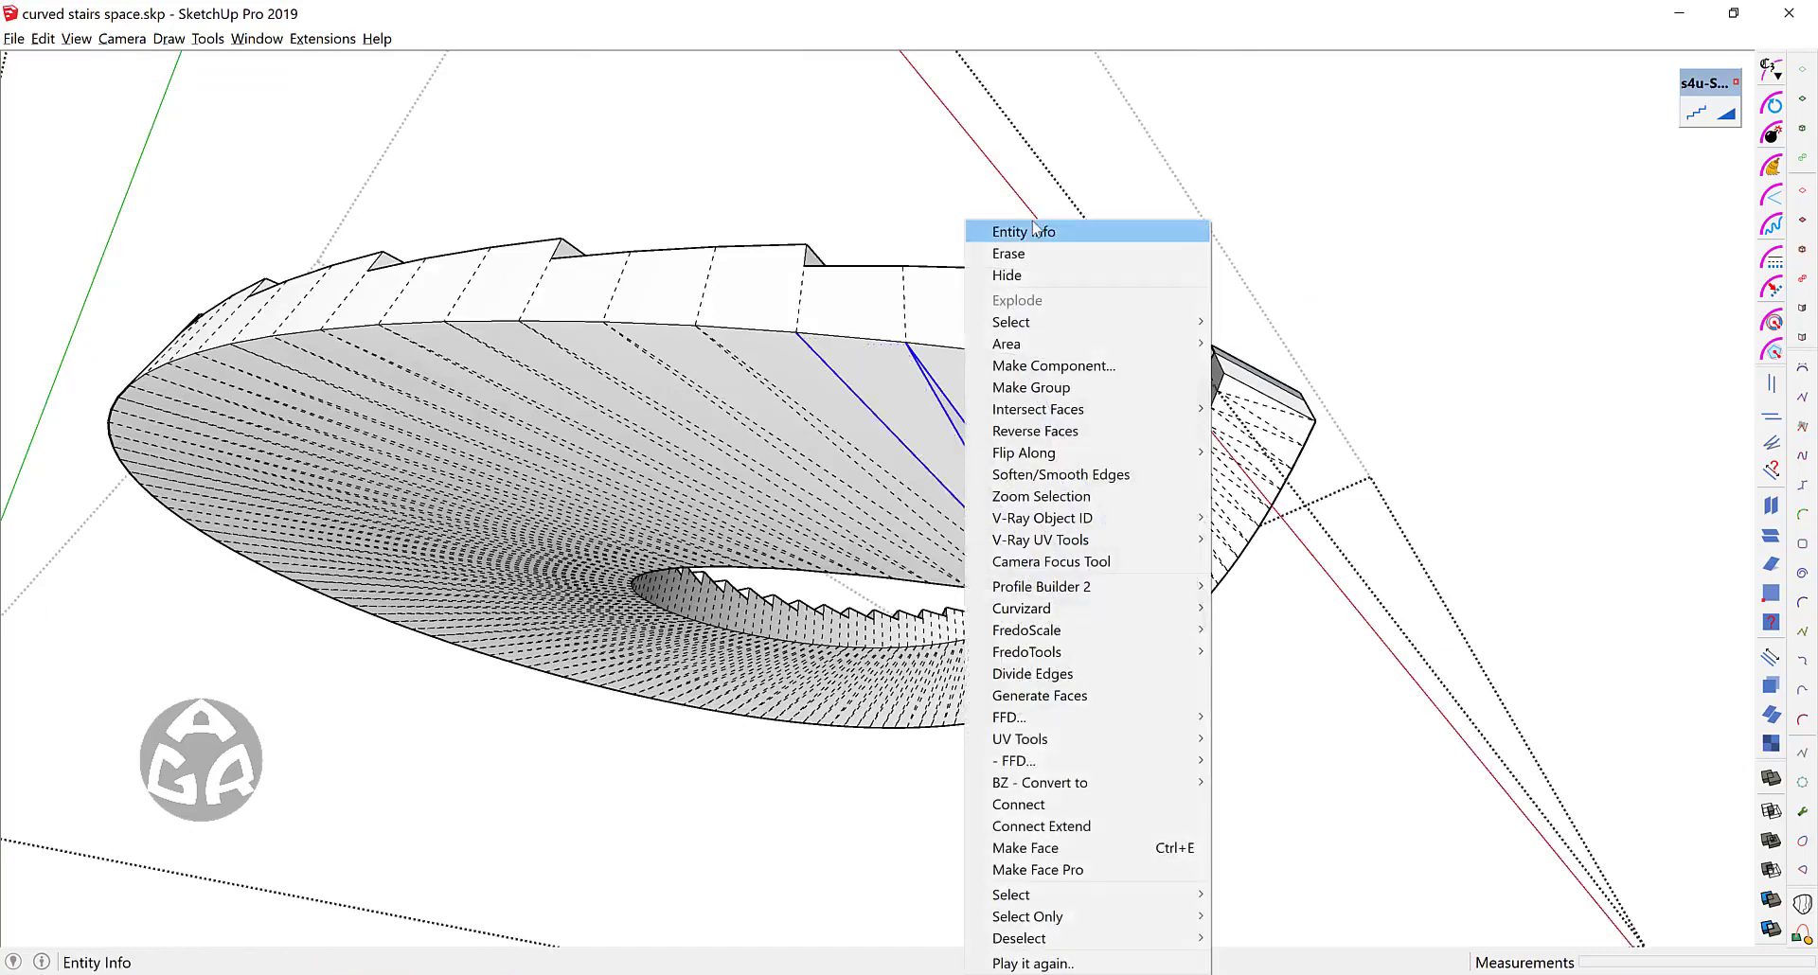
pyautogui.click(1041, 237)
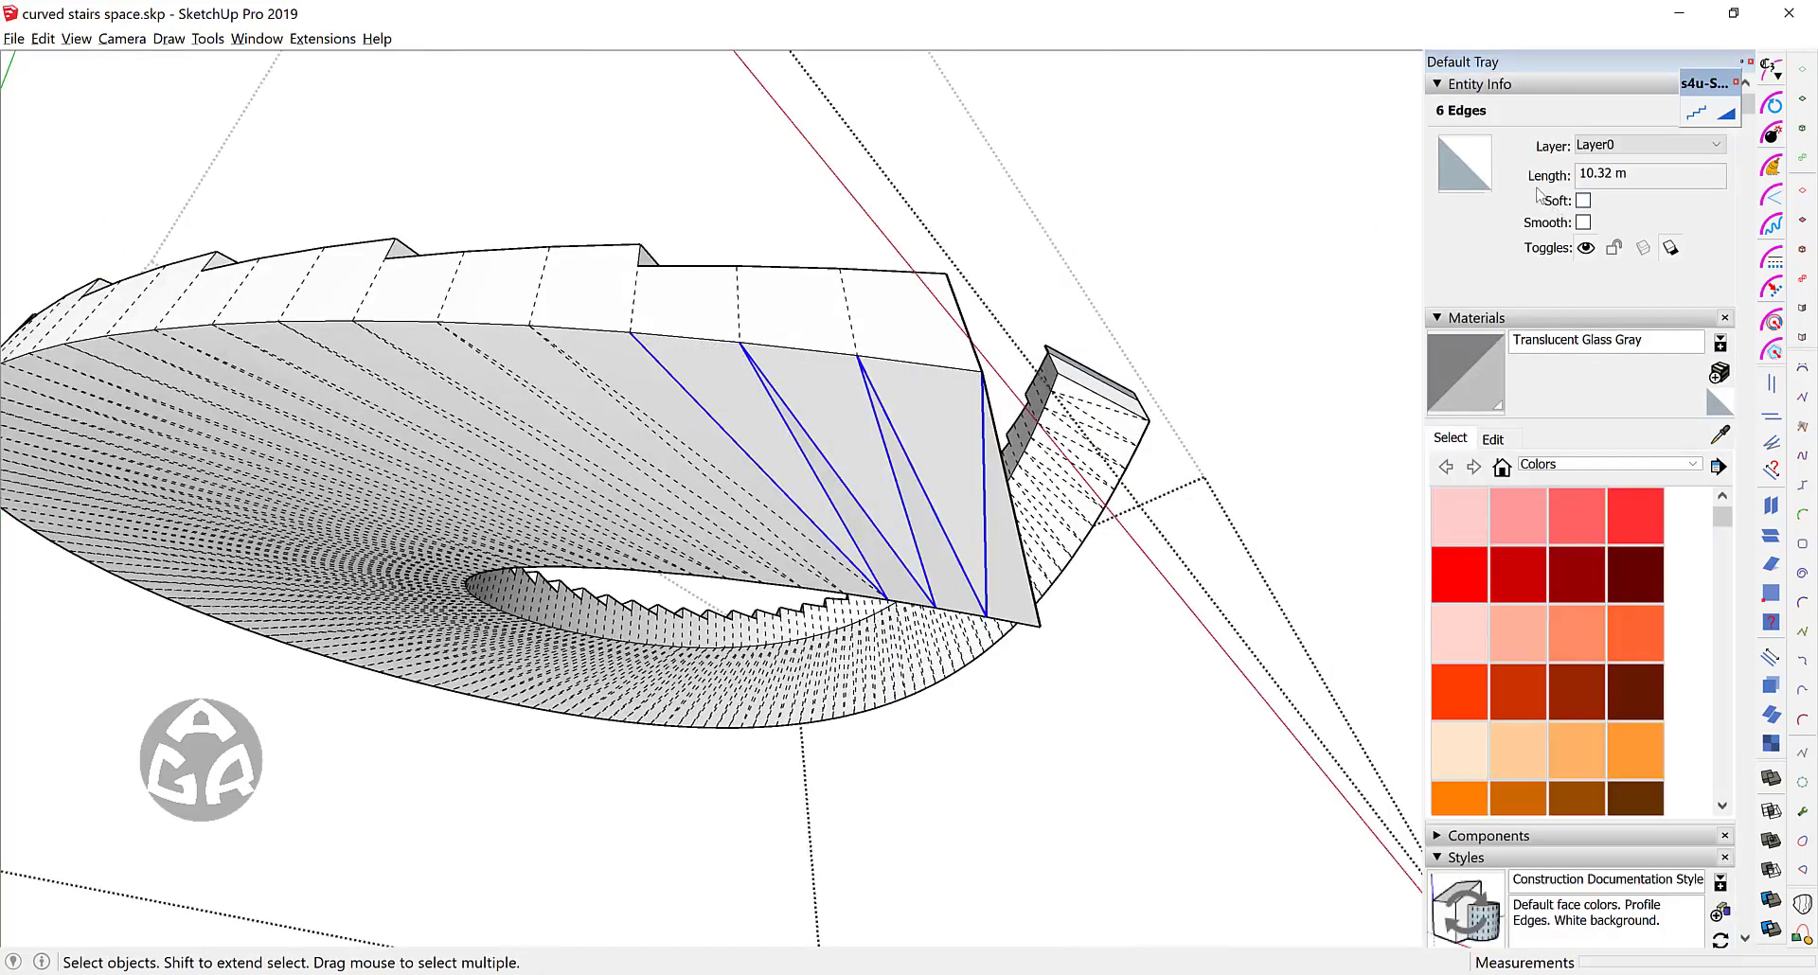
pyautogui.click(1583, 201)
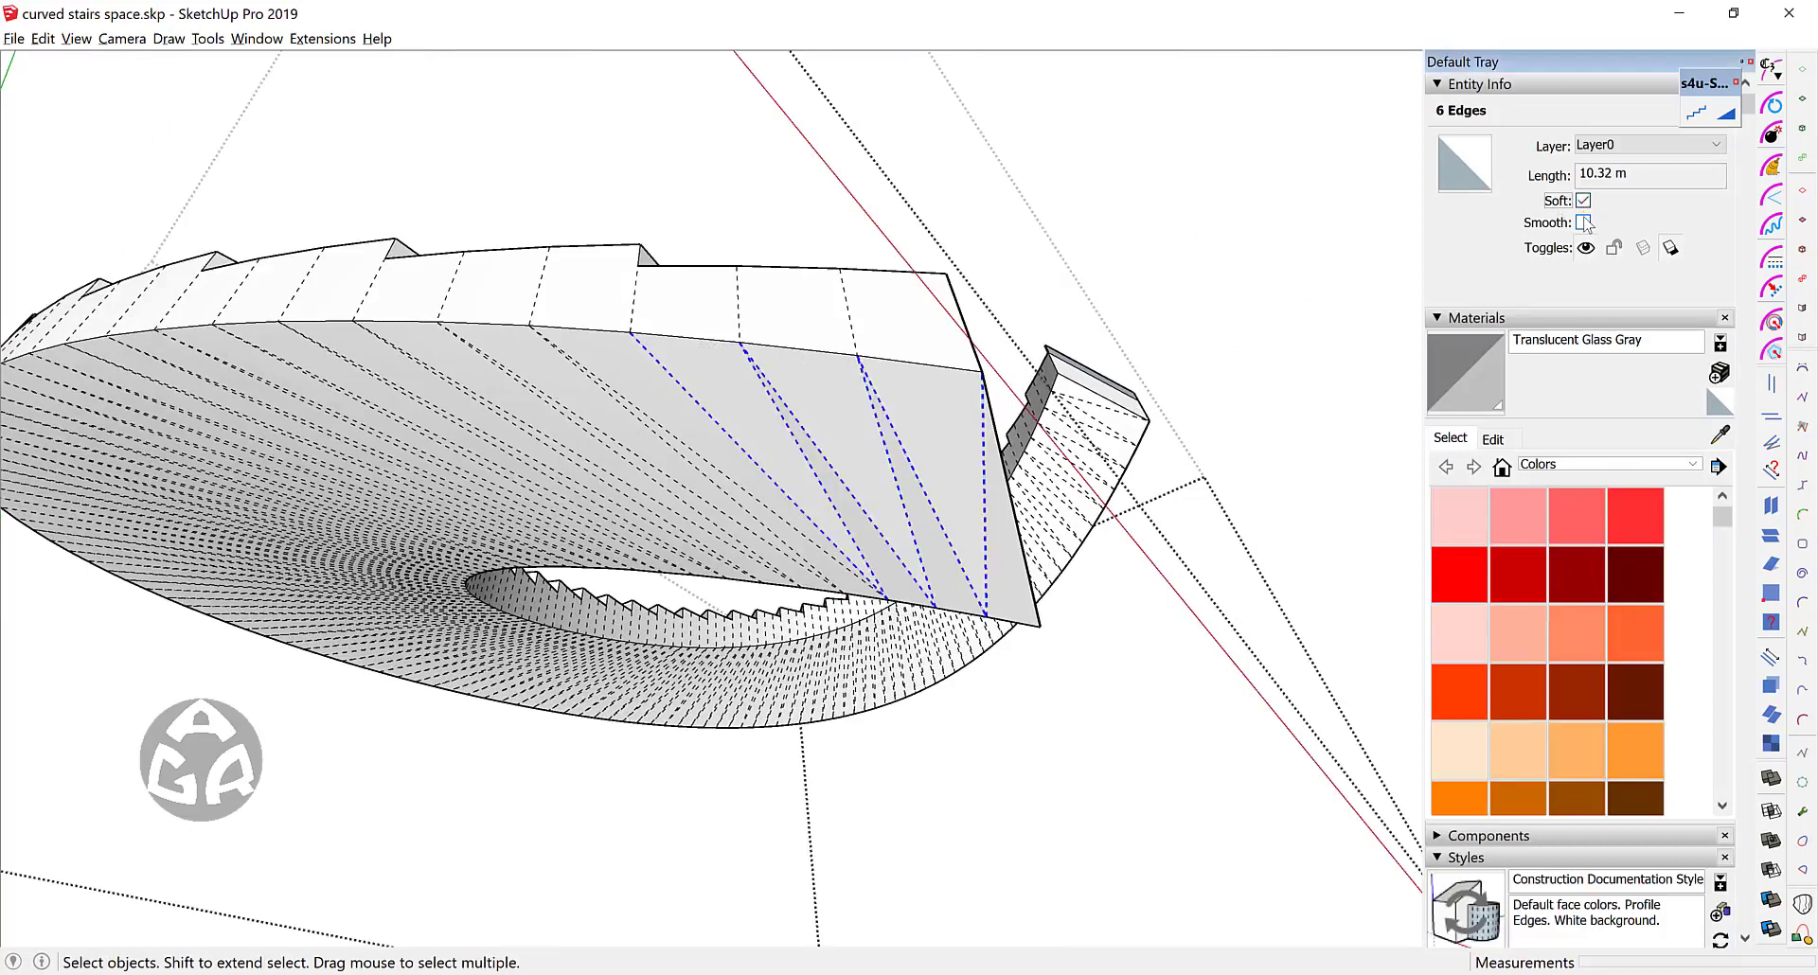
pyautogui.click(1128, 215)
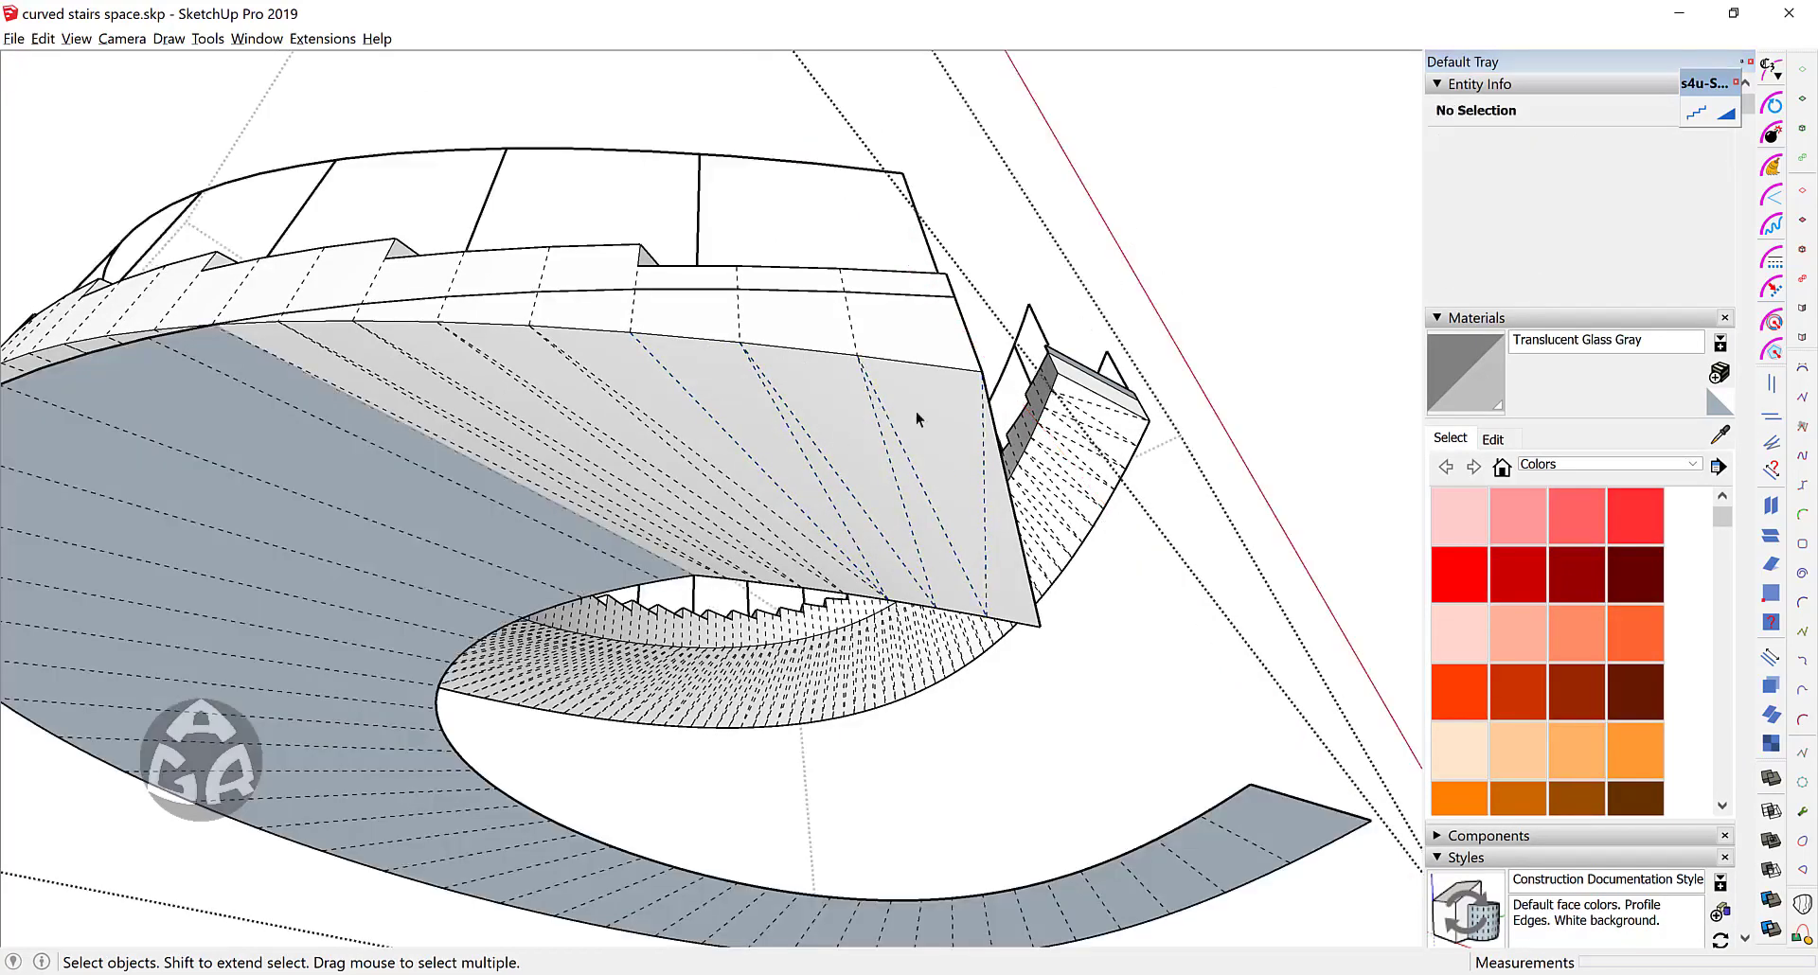
# Step: Turn off hidden geometry and select only the two long side edges of the slab's underside, excluding its face and end edges
pyautogui.moveTo(811, 337); pyautogui.dragTo(483, 280, button='middle')
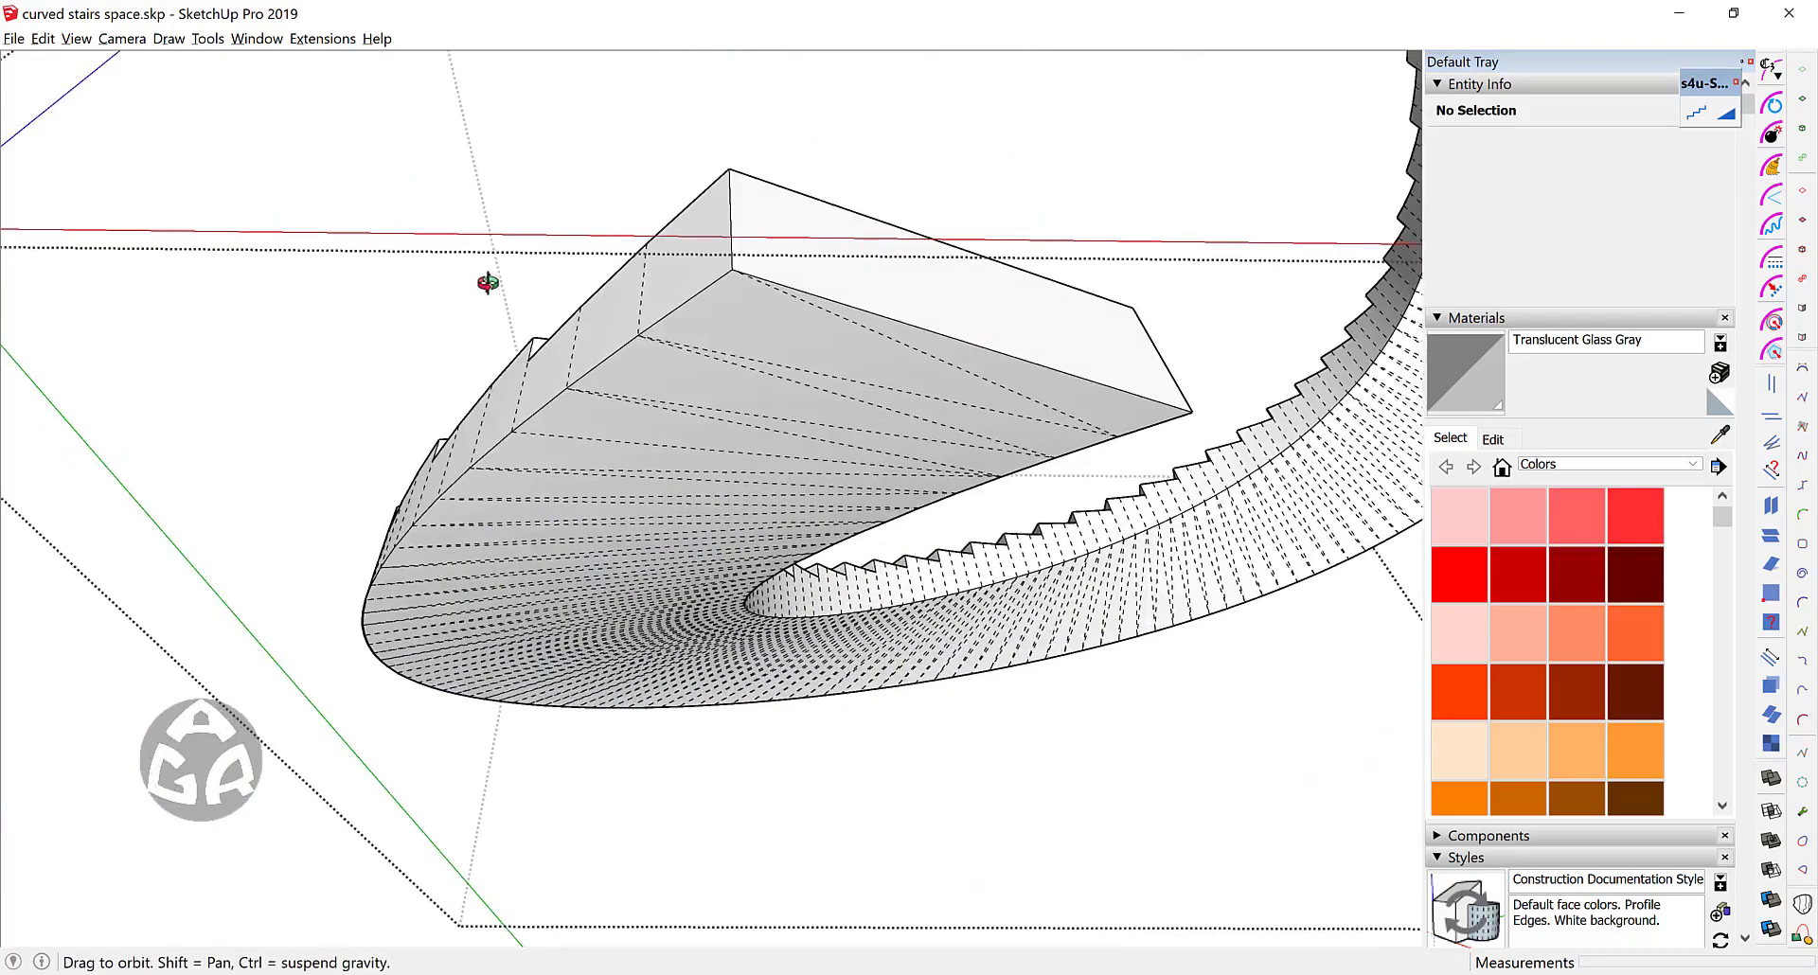
pyautogui.scroll(-2, 770, 390)
pyautogui.click(771, 390)
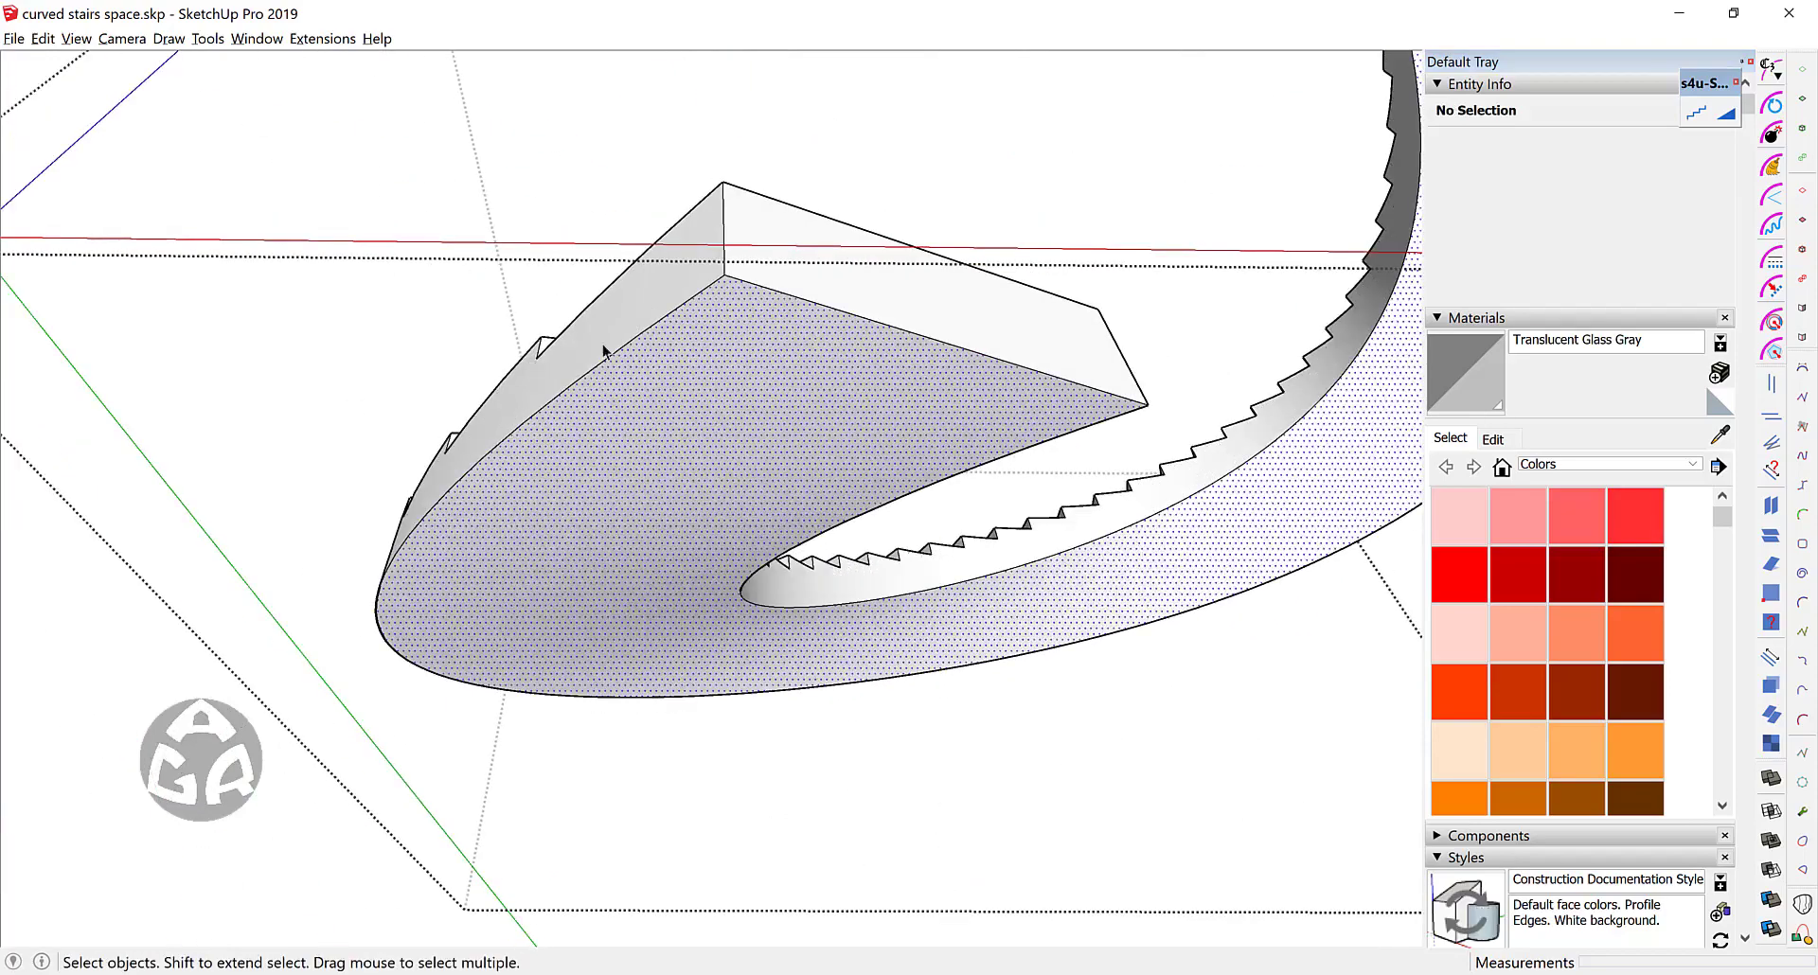
pyautogui.scroll(-2, 604, 345)
pyautogui.scroll(3, 728, 385)
pyautogui.doubleClick(726, 379)
pyautogui.moveTo(725, 379); pyautogui.dragTo(1086, 334, button='middle')
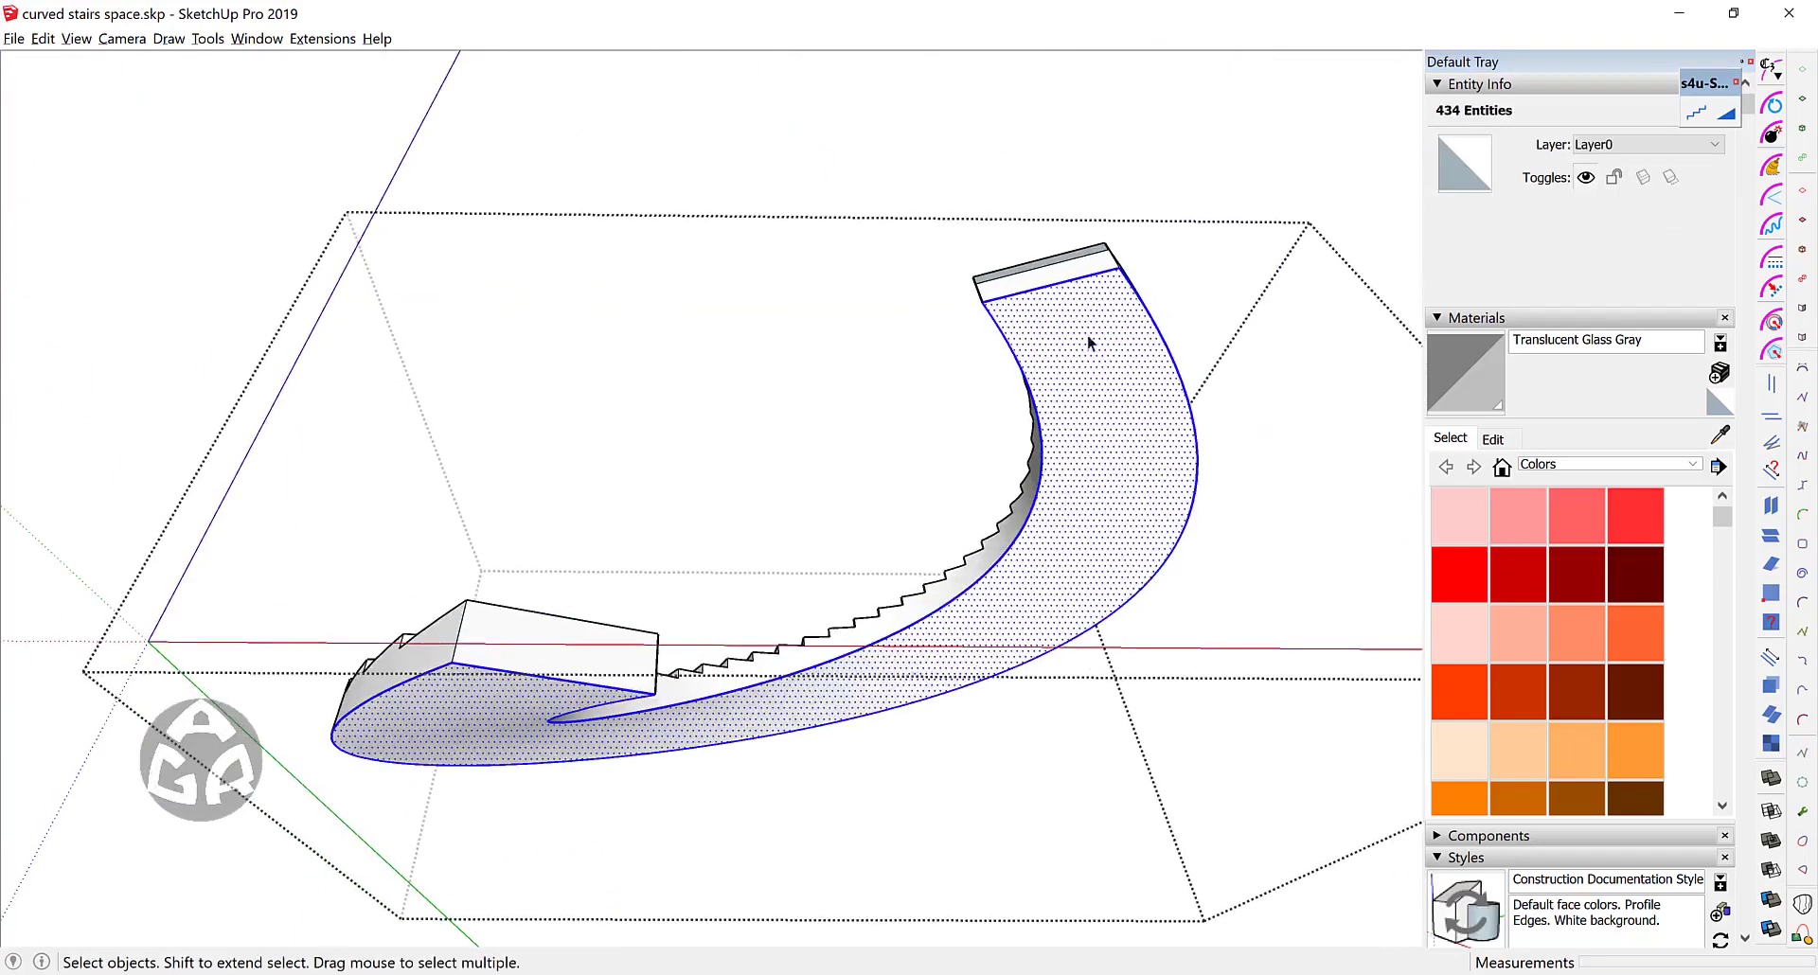
pyautogui.keyDown('shift'); pyautogui.click(1080, 276); pyautogui.keyUp('shift')
pyautogui.keyDown('shift'); pyautogui.click(494, 706); pyautogui.keyUp('shift')
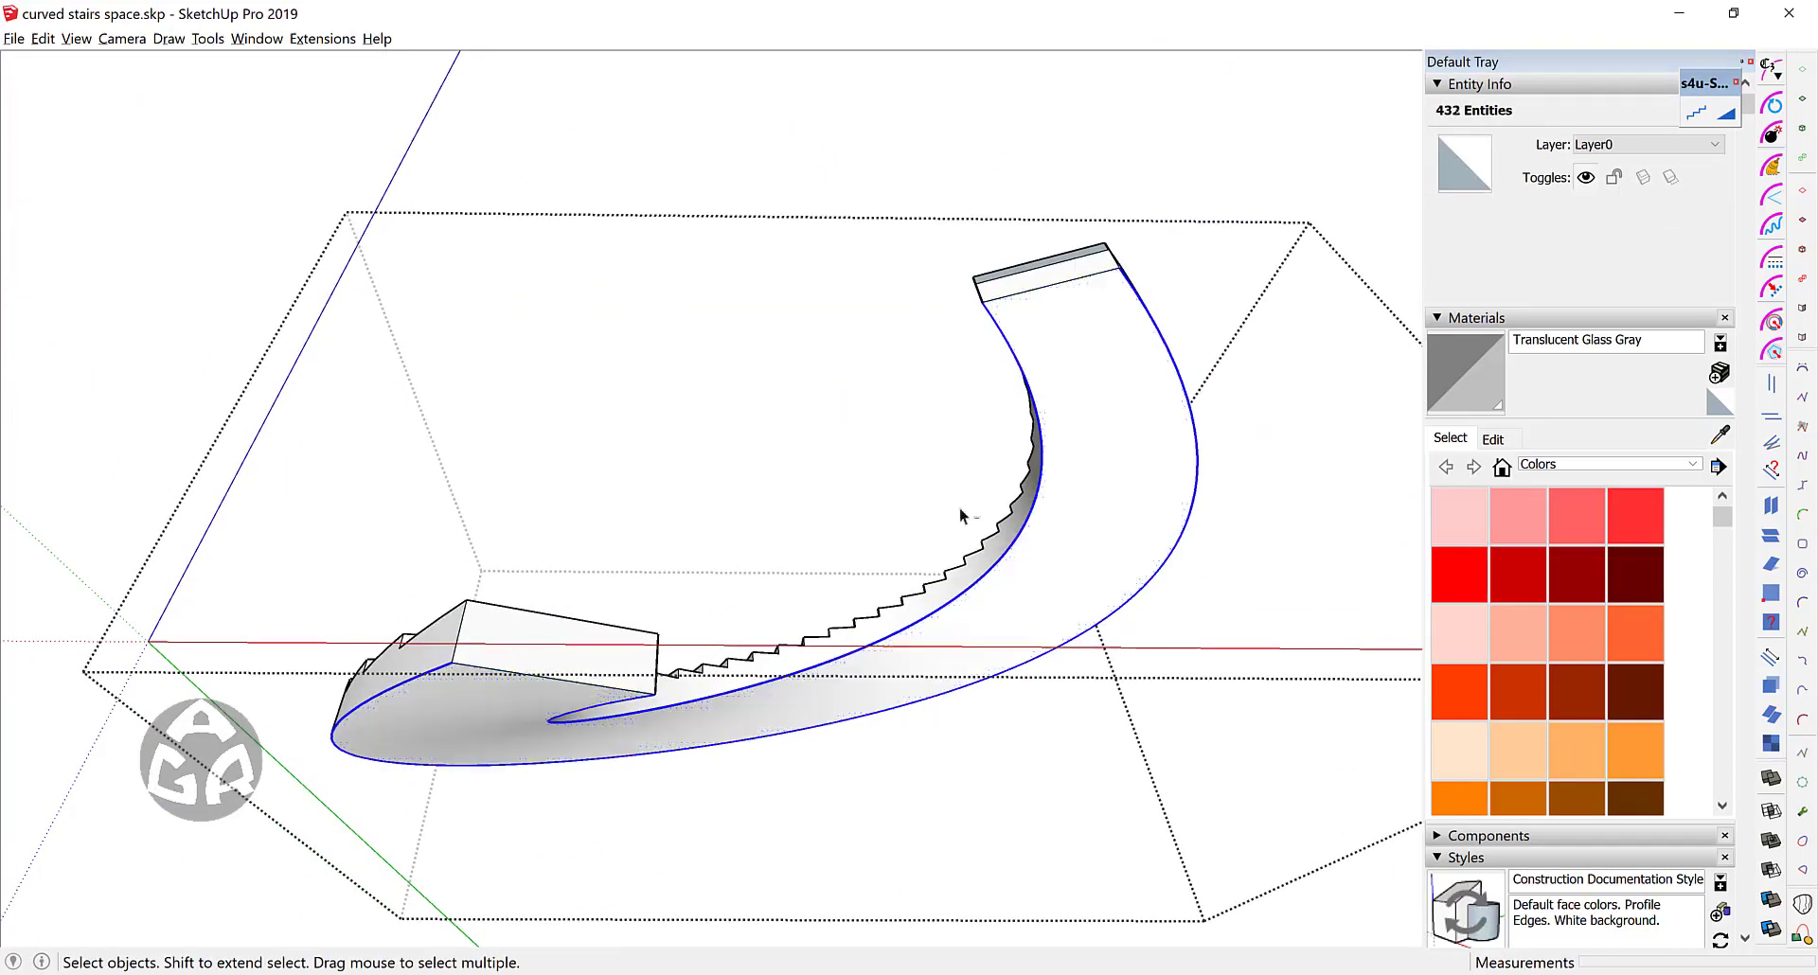
pyautogui.moveTo(1246, 304); pyautogui.dragTo(1278, 332, button='middle')
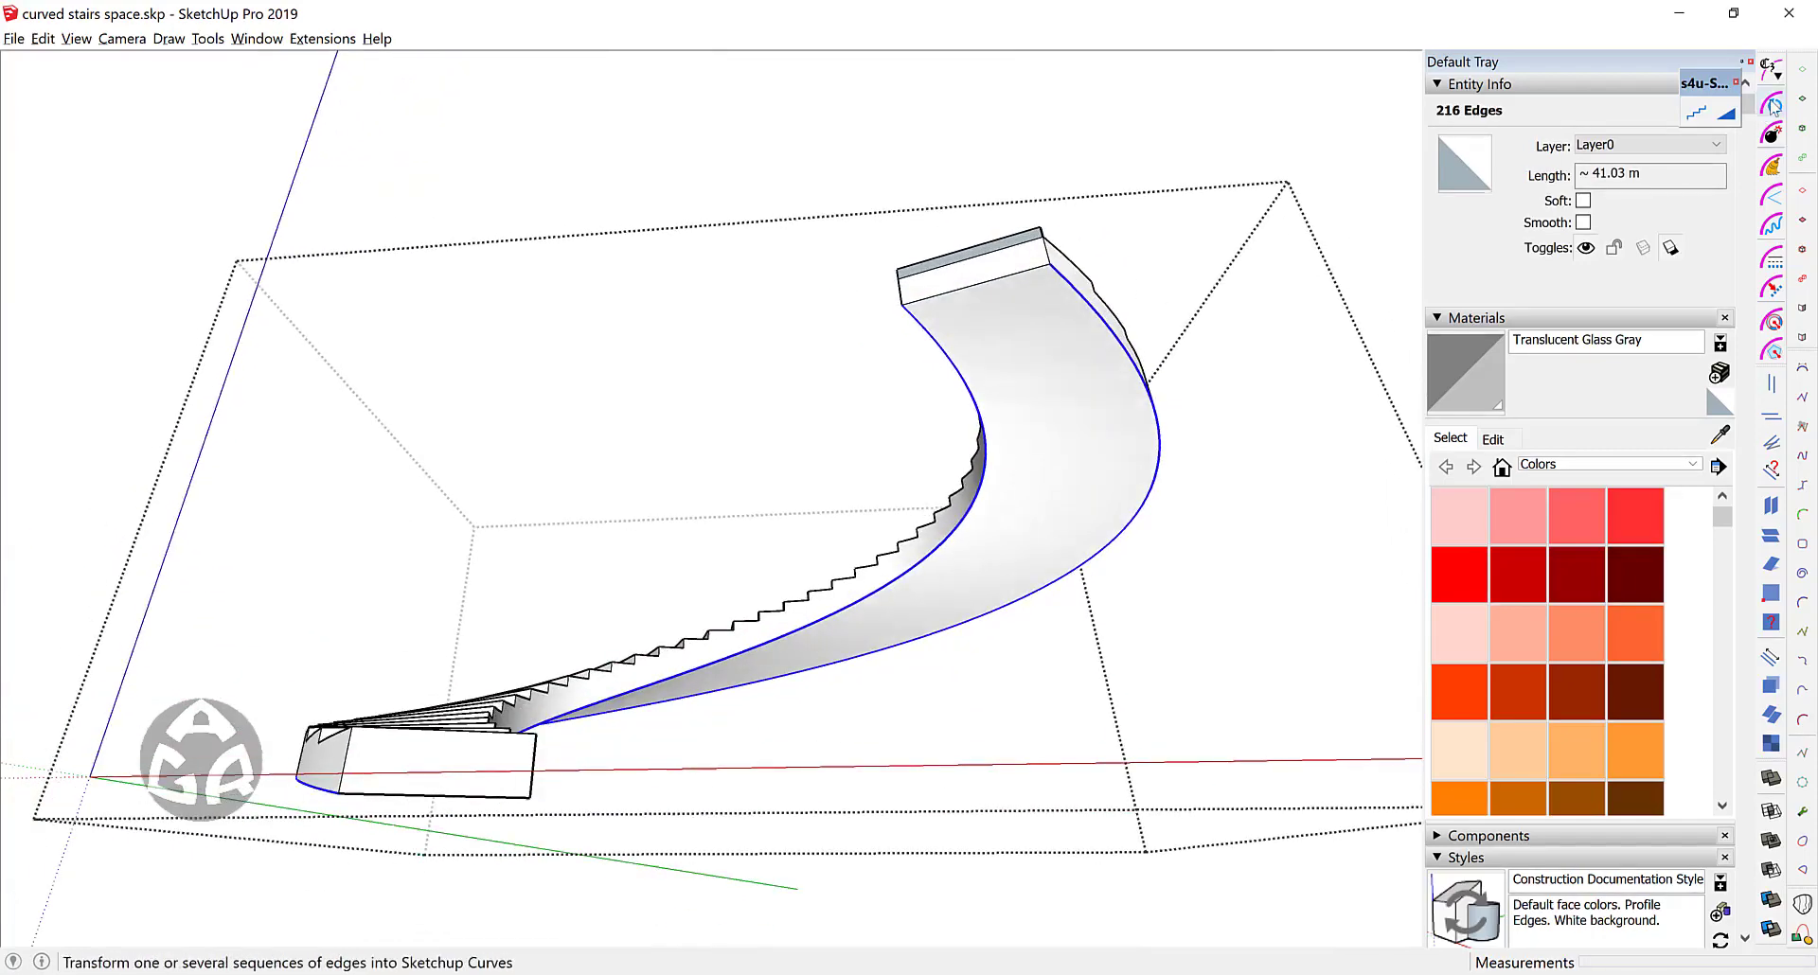
# Step: Convert the selected long side edges of the underside into SketchUp curves with Curvizard
pyautogui.moveTo(1768, 64); pyautogui.dragTo(1272, 294)
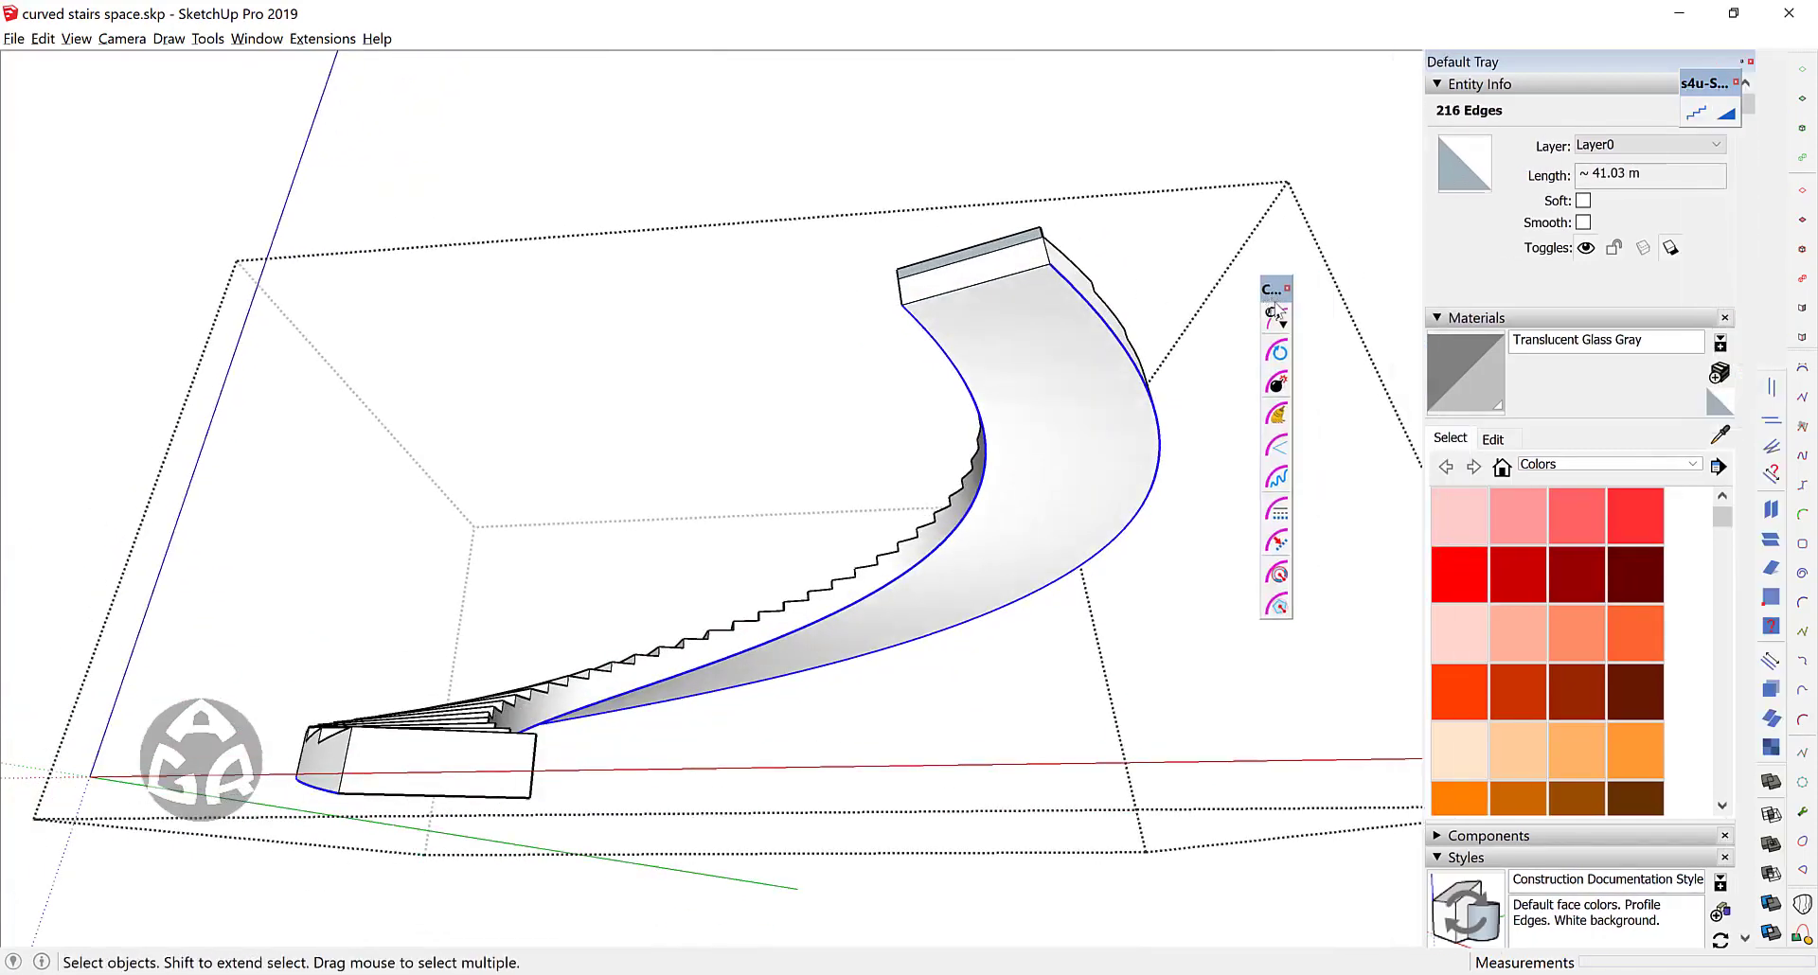
pyautogui.click(1280, 352)
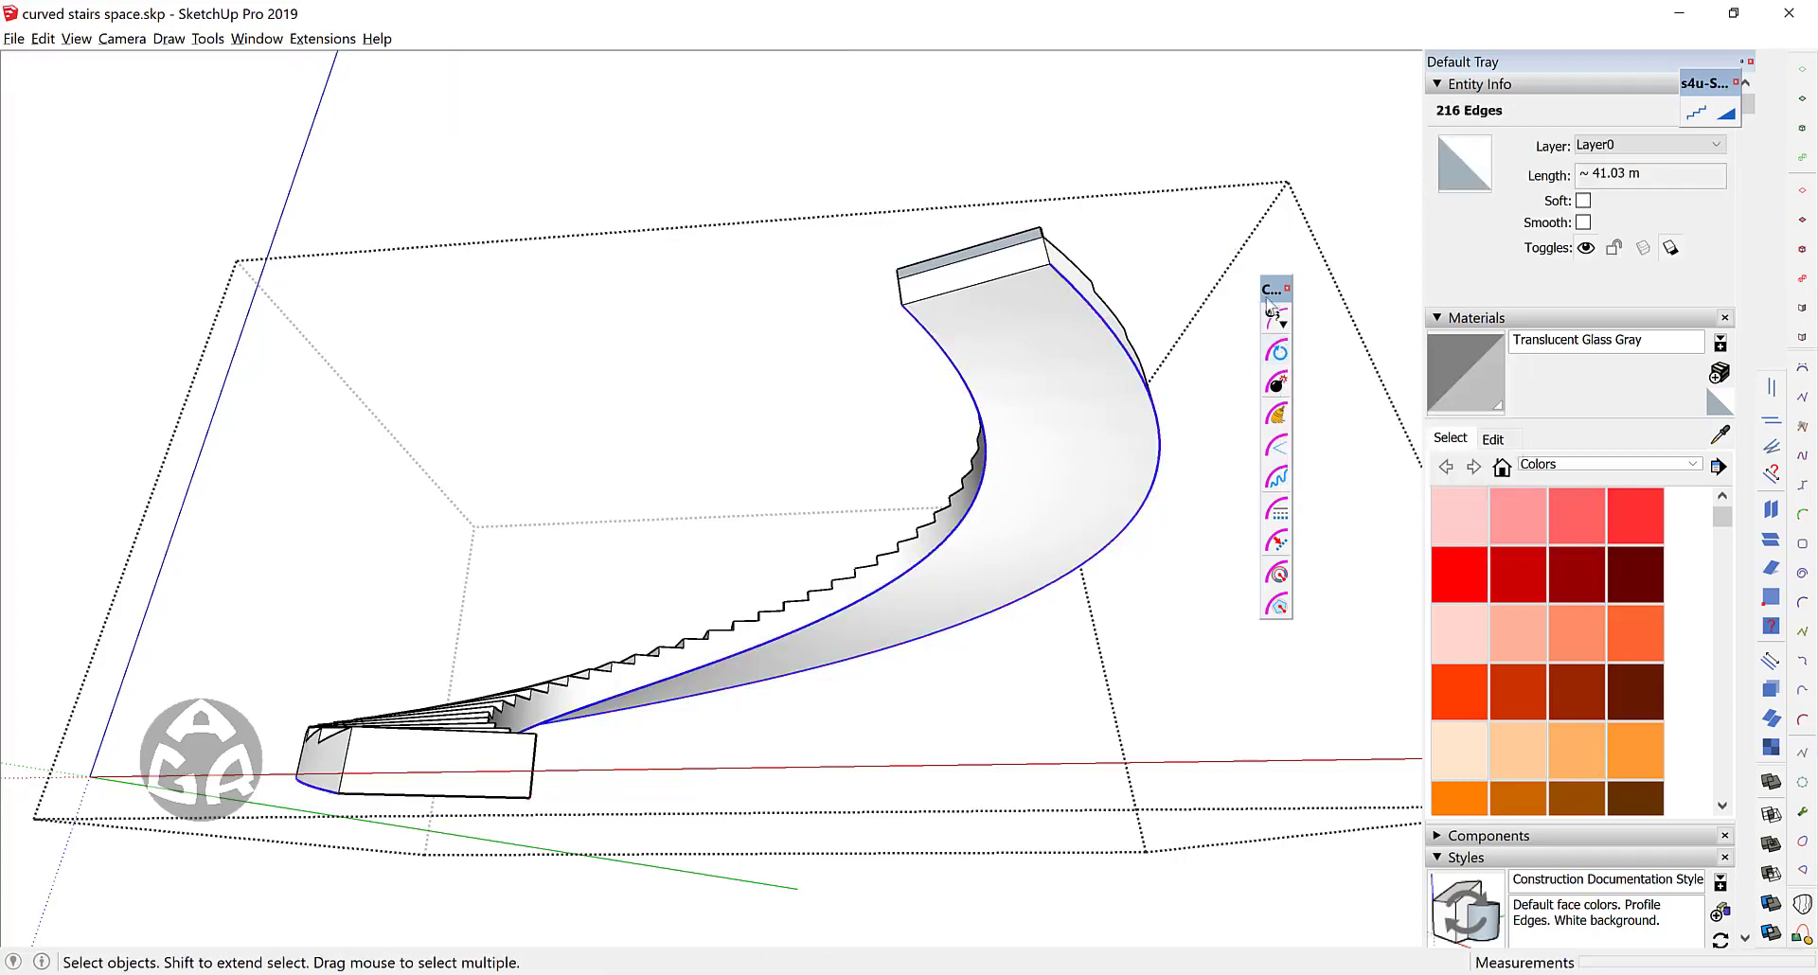
pyautogui.moveTo(1271, 288); pyautogui.dragTo(1745, 51)
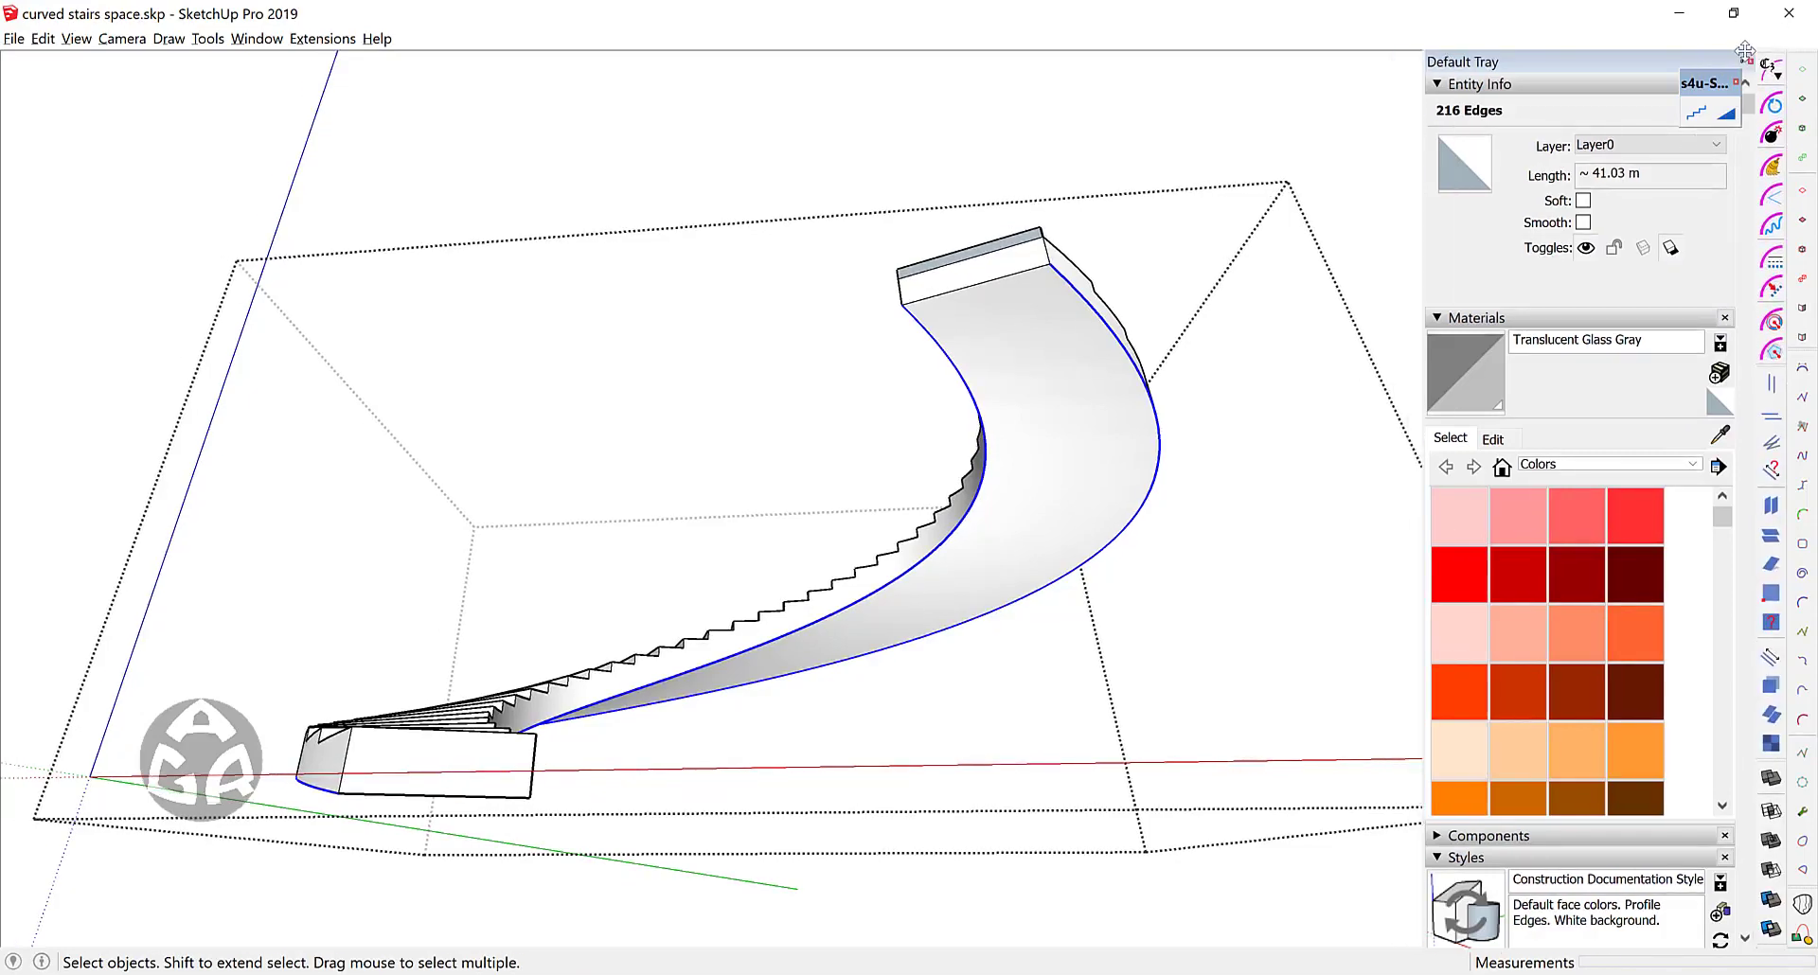
pyautogui.click(1072, 282)
pyautogui.moveTo(1075, 285); pyautogui.dragTo(869, 295, button='middle')
# Step: Move both long side curves of the slab's underside vertically down by 0.4 m
pyautogui.click(870, 293)
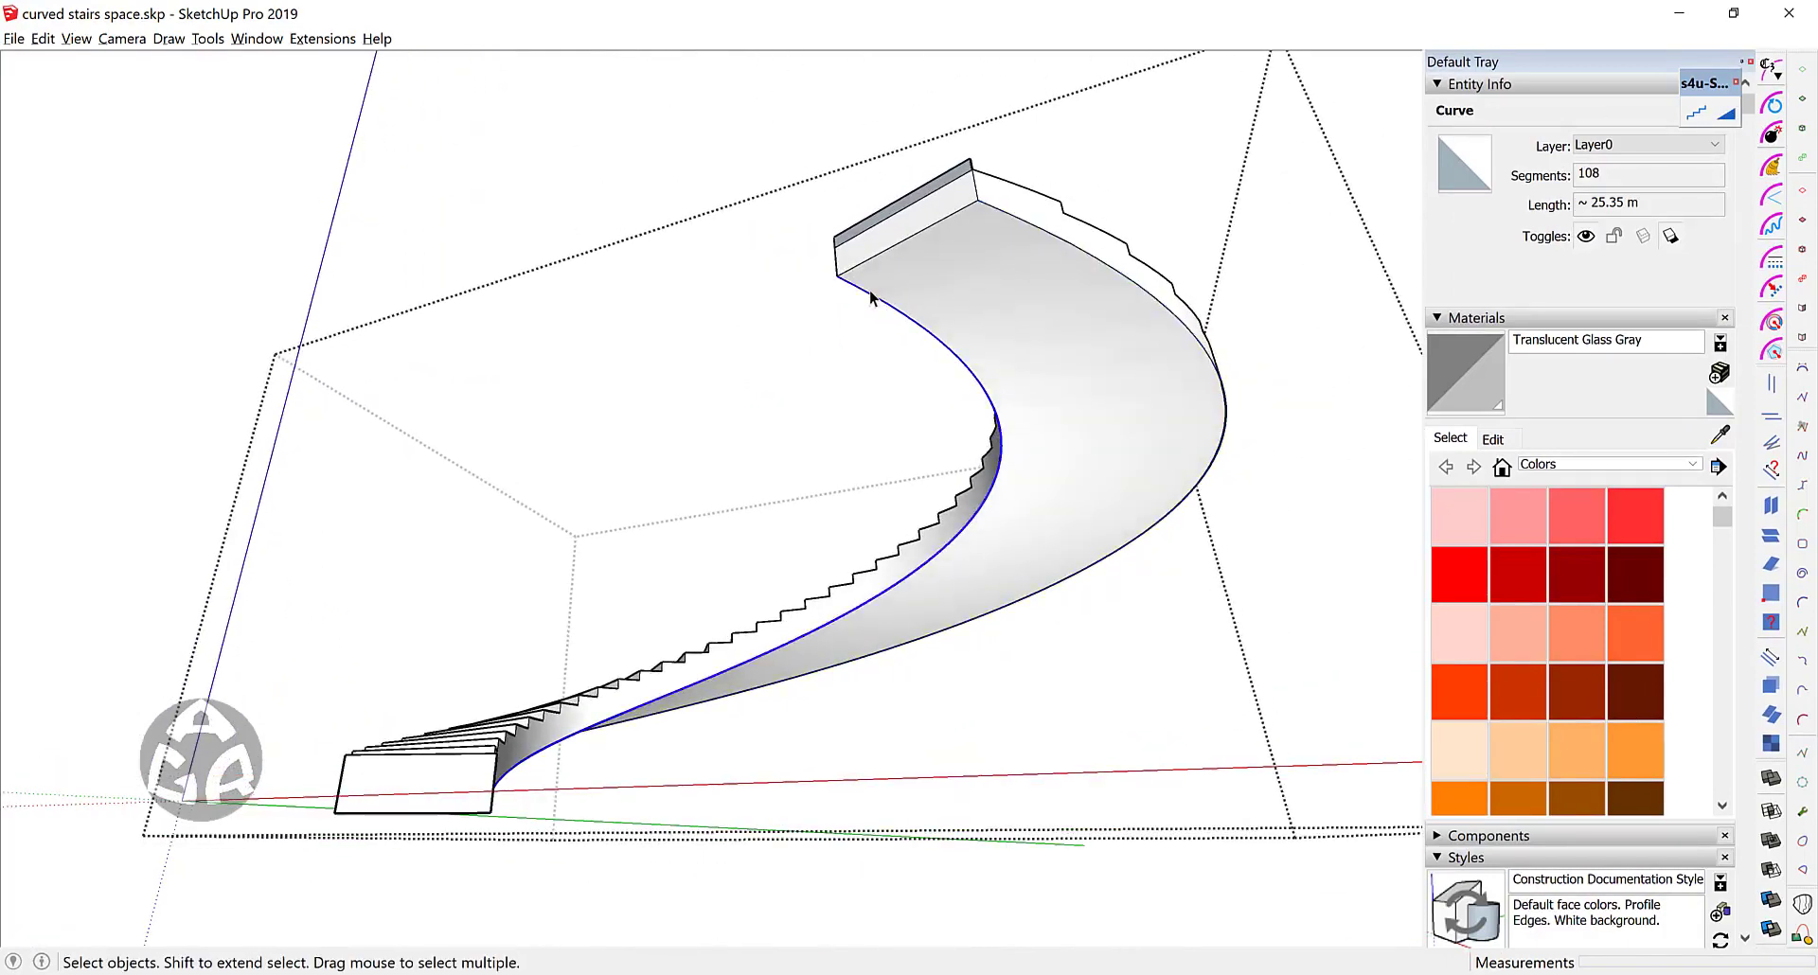
pyautogui.keyDown('shift'); pyautogui.click(1009, 219); pyautogui.keyUp('shift')
pyautogui.moveTo(1010, 220); pyautogui.dragTo(994, 292, button='middle')
pyautogui.scroll(3, 942, 264)
pyautogui.press('m')
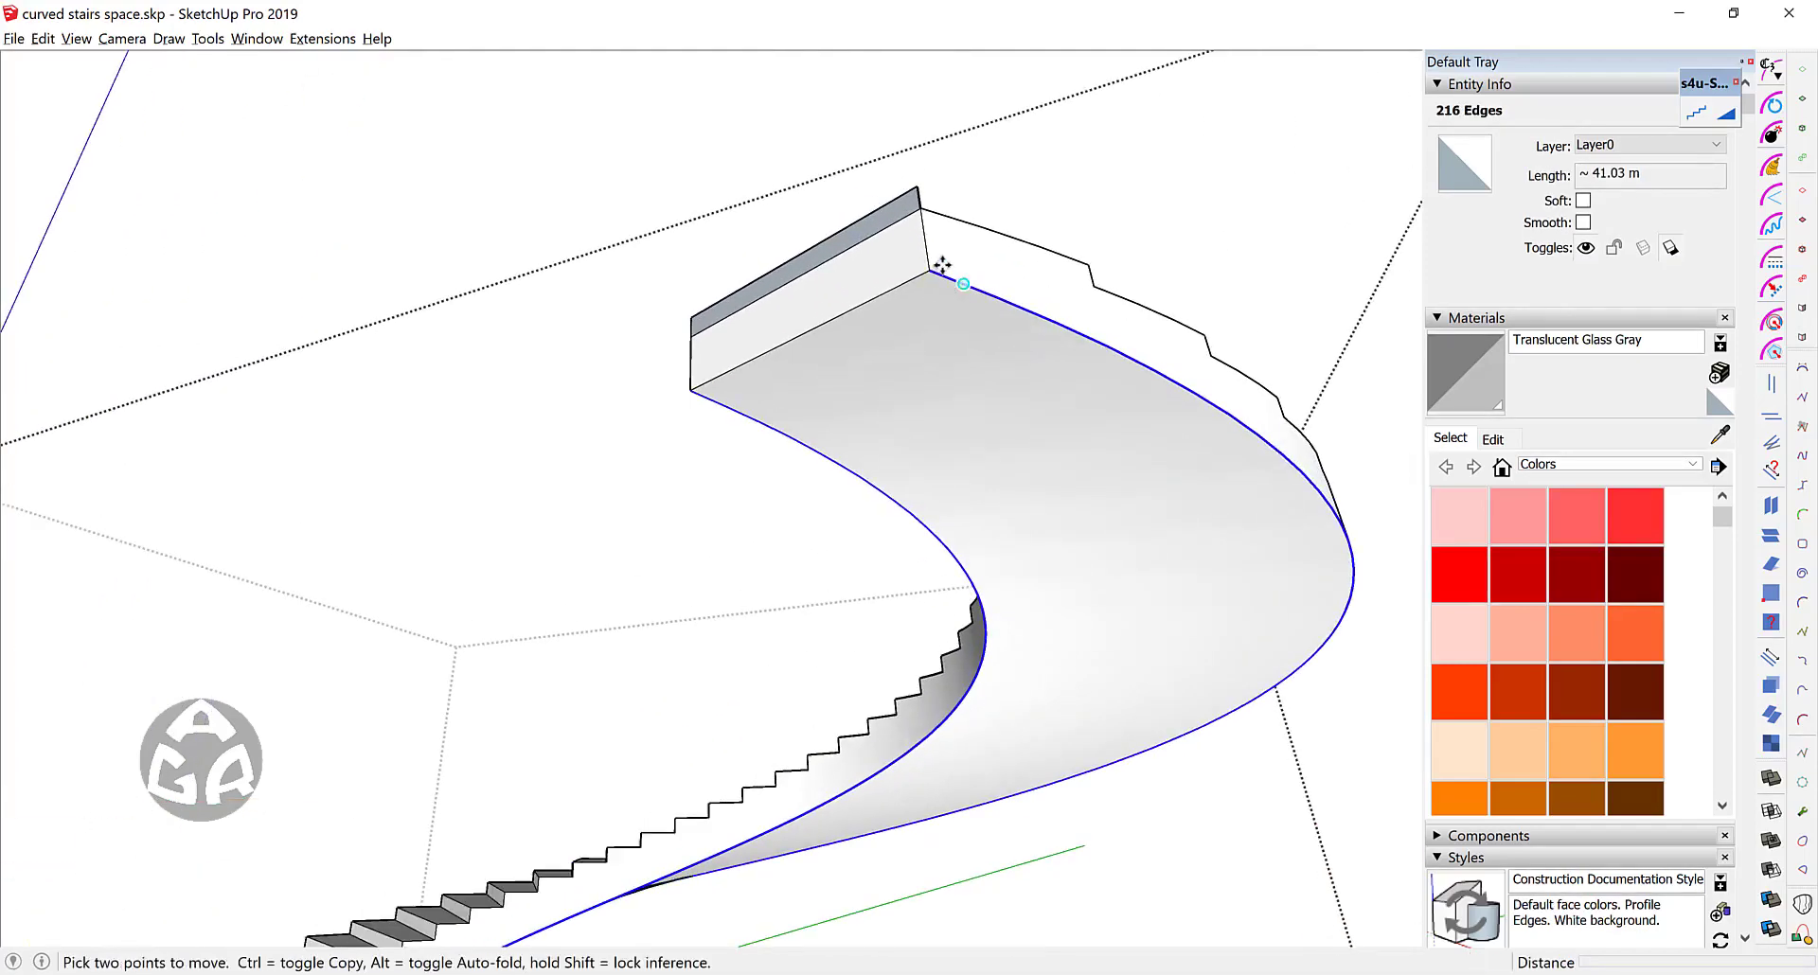
pyautogui.click(941, 265)
pyautogui.write('.')
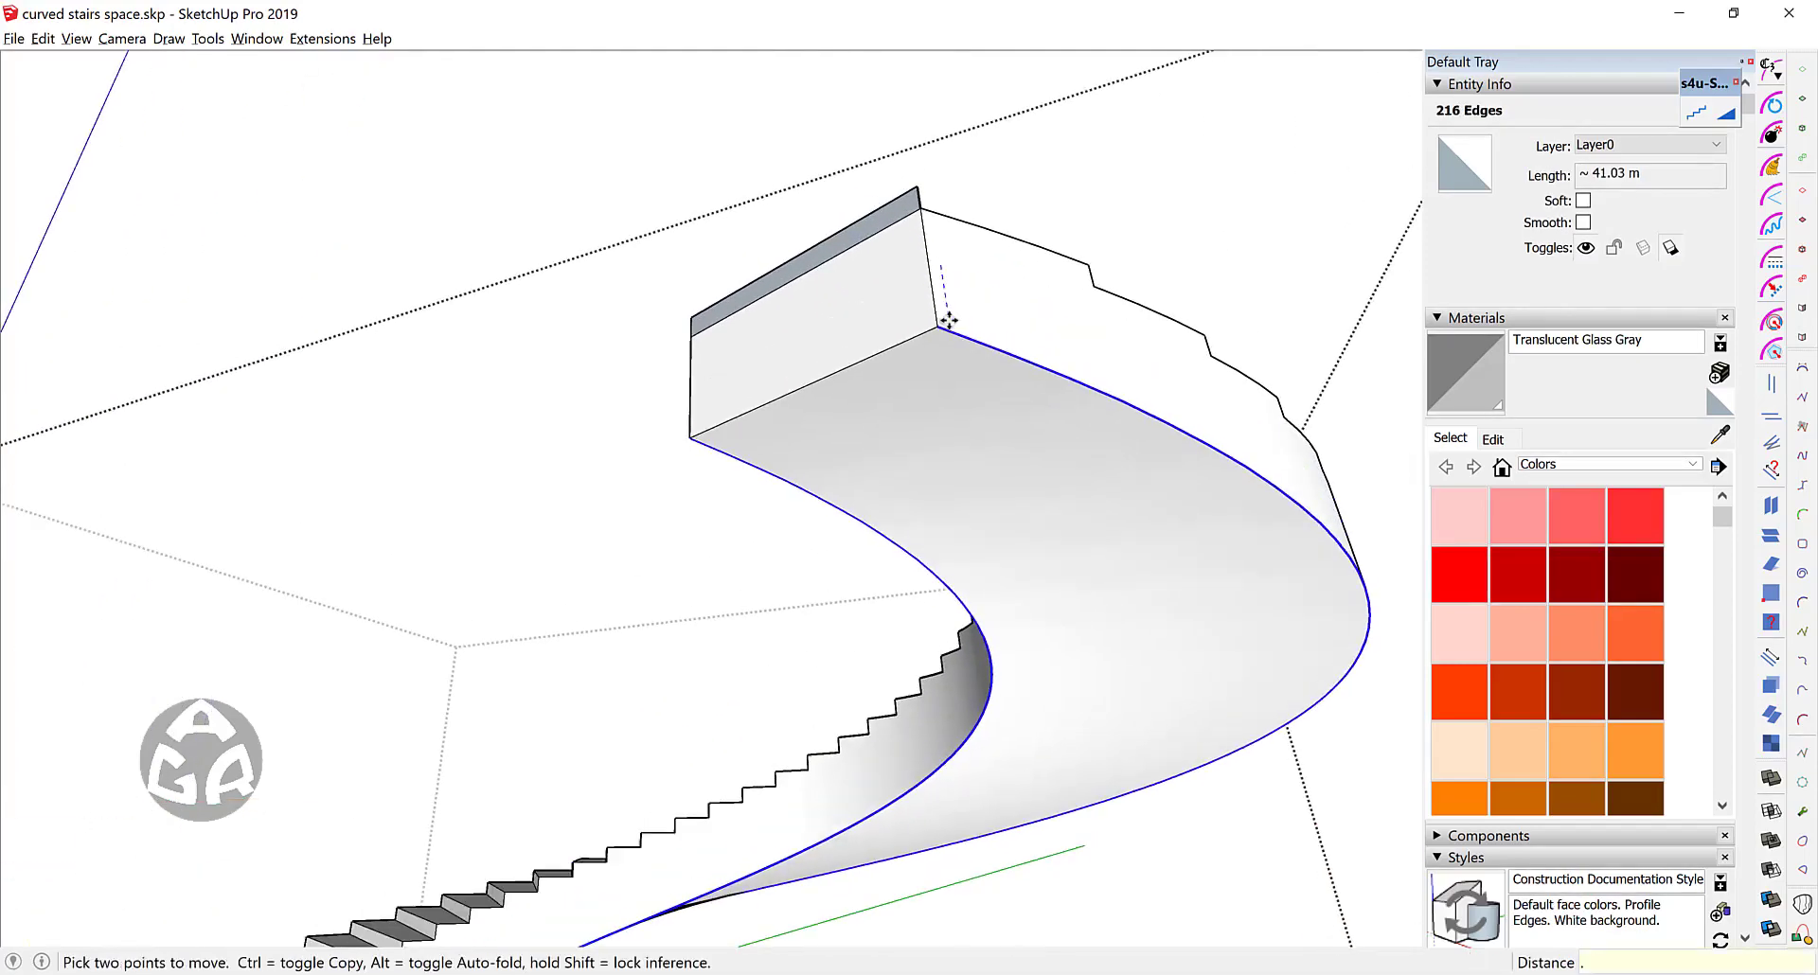
pyautogui.write('4')
pyautogui.press('Return')
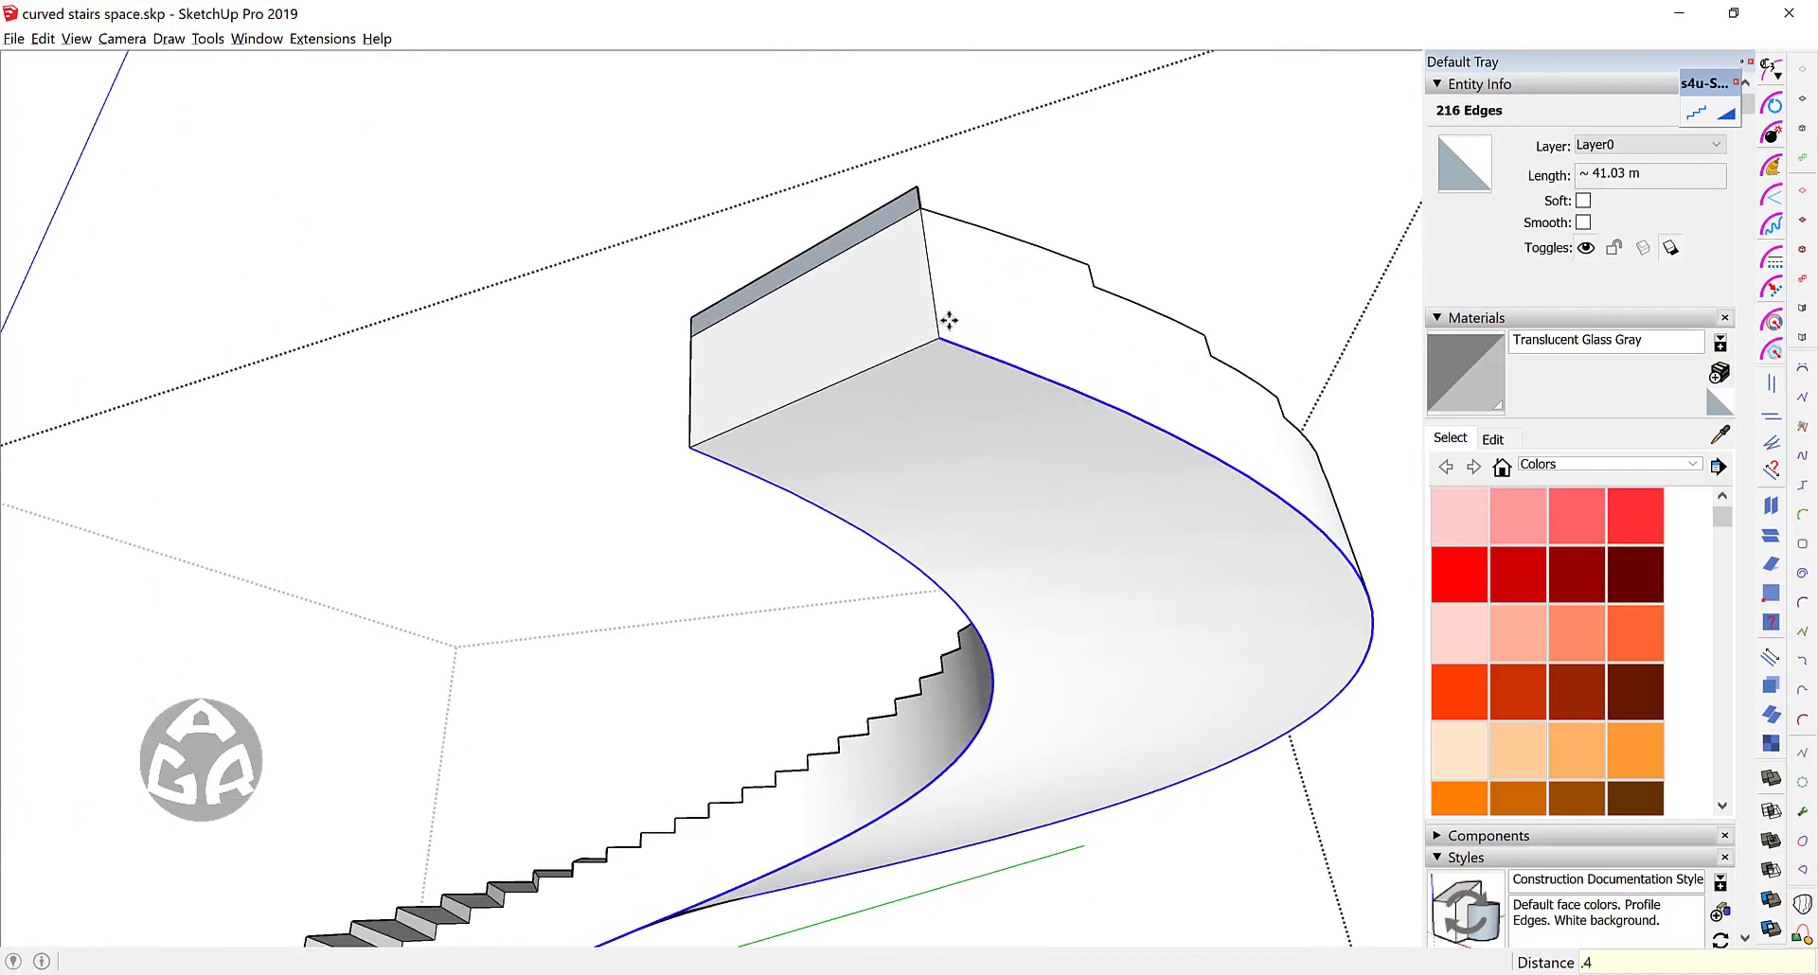
pyautogui.press('space')
# Step: Move only the outer side curve of the underside vertically down by a further 0.8 m
pyautogui.click(988, 363)
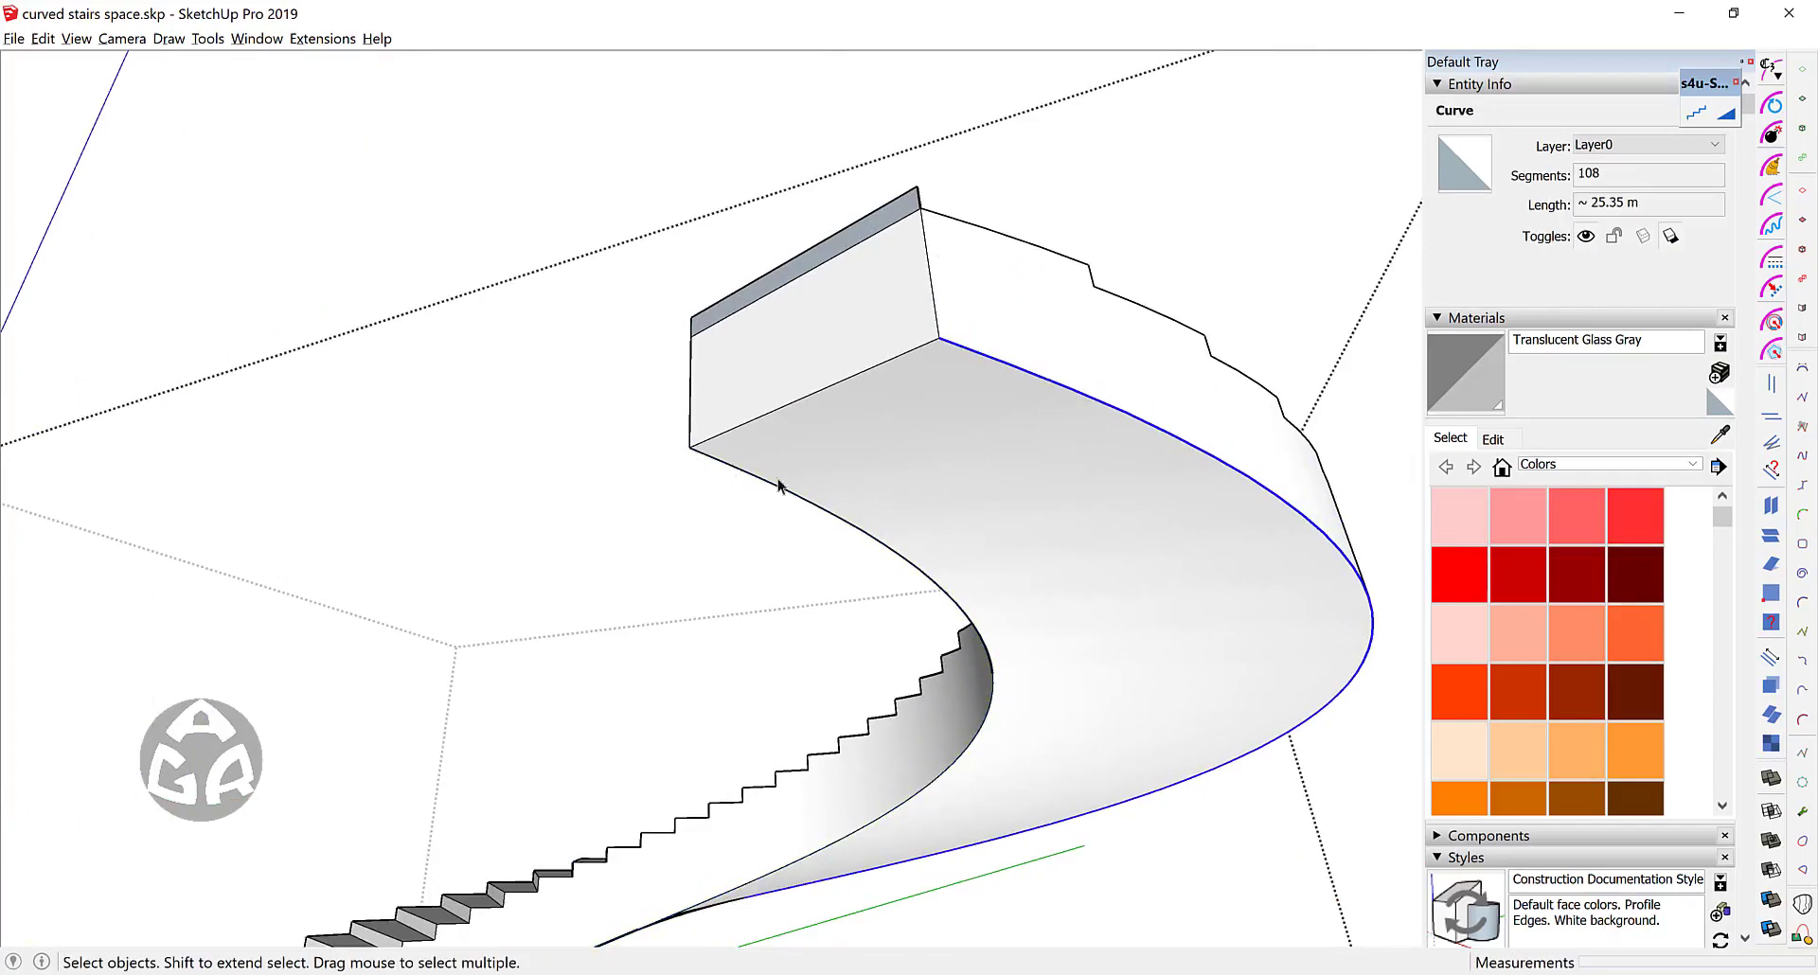
pyautogui.press('m')
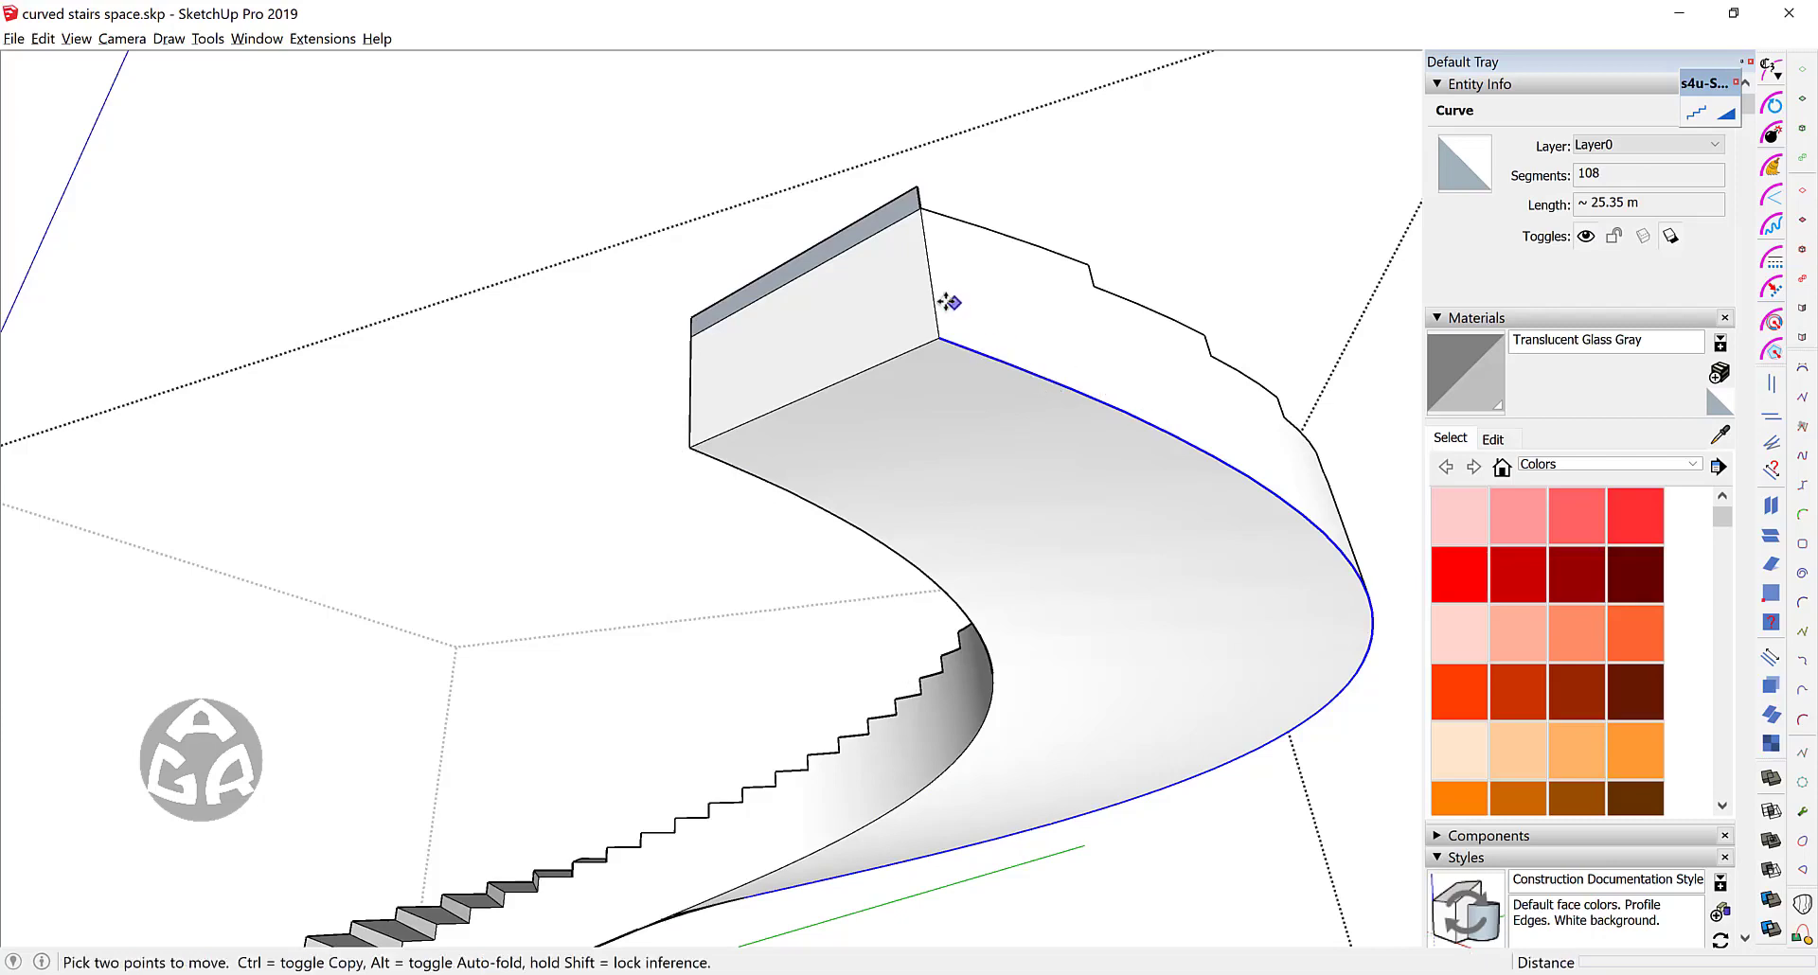
pyautogui.click(945, 295)
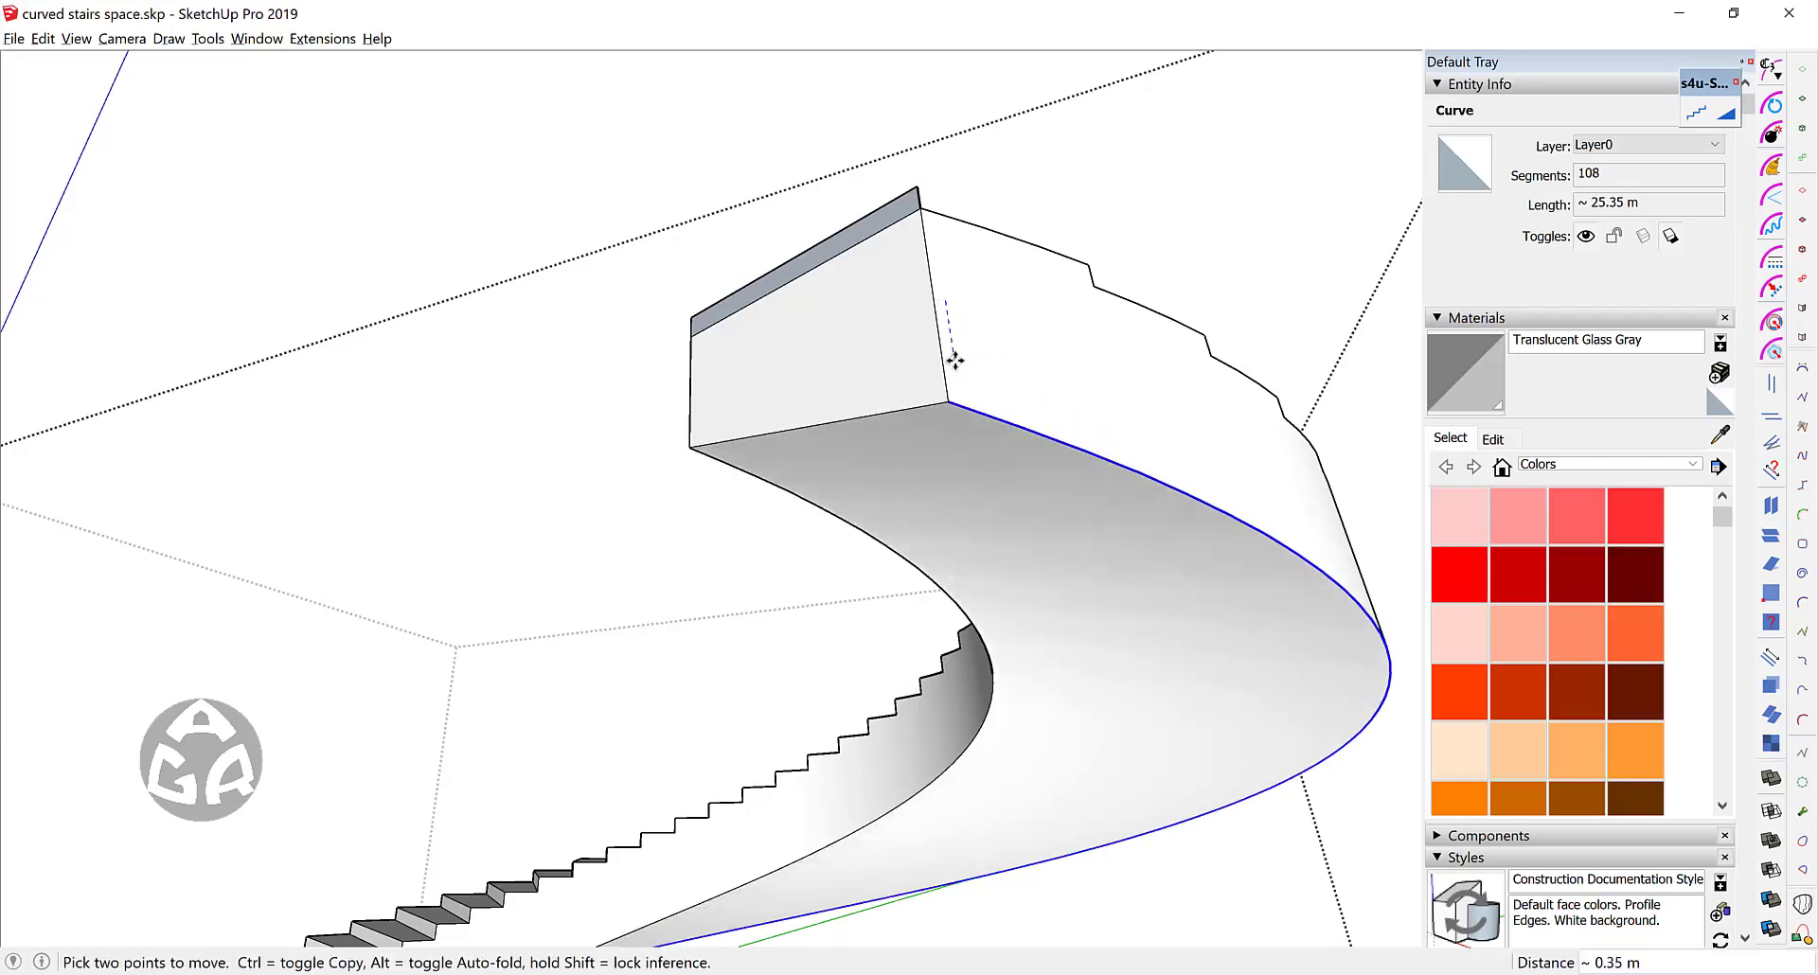
pyautogui.write('.8')
pyautogui.press('Return')
pyautogui.press('space')
pyautogui.moveTo(953, 357); pyautogui.dragTo(1133, 372, button='middle')
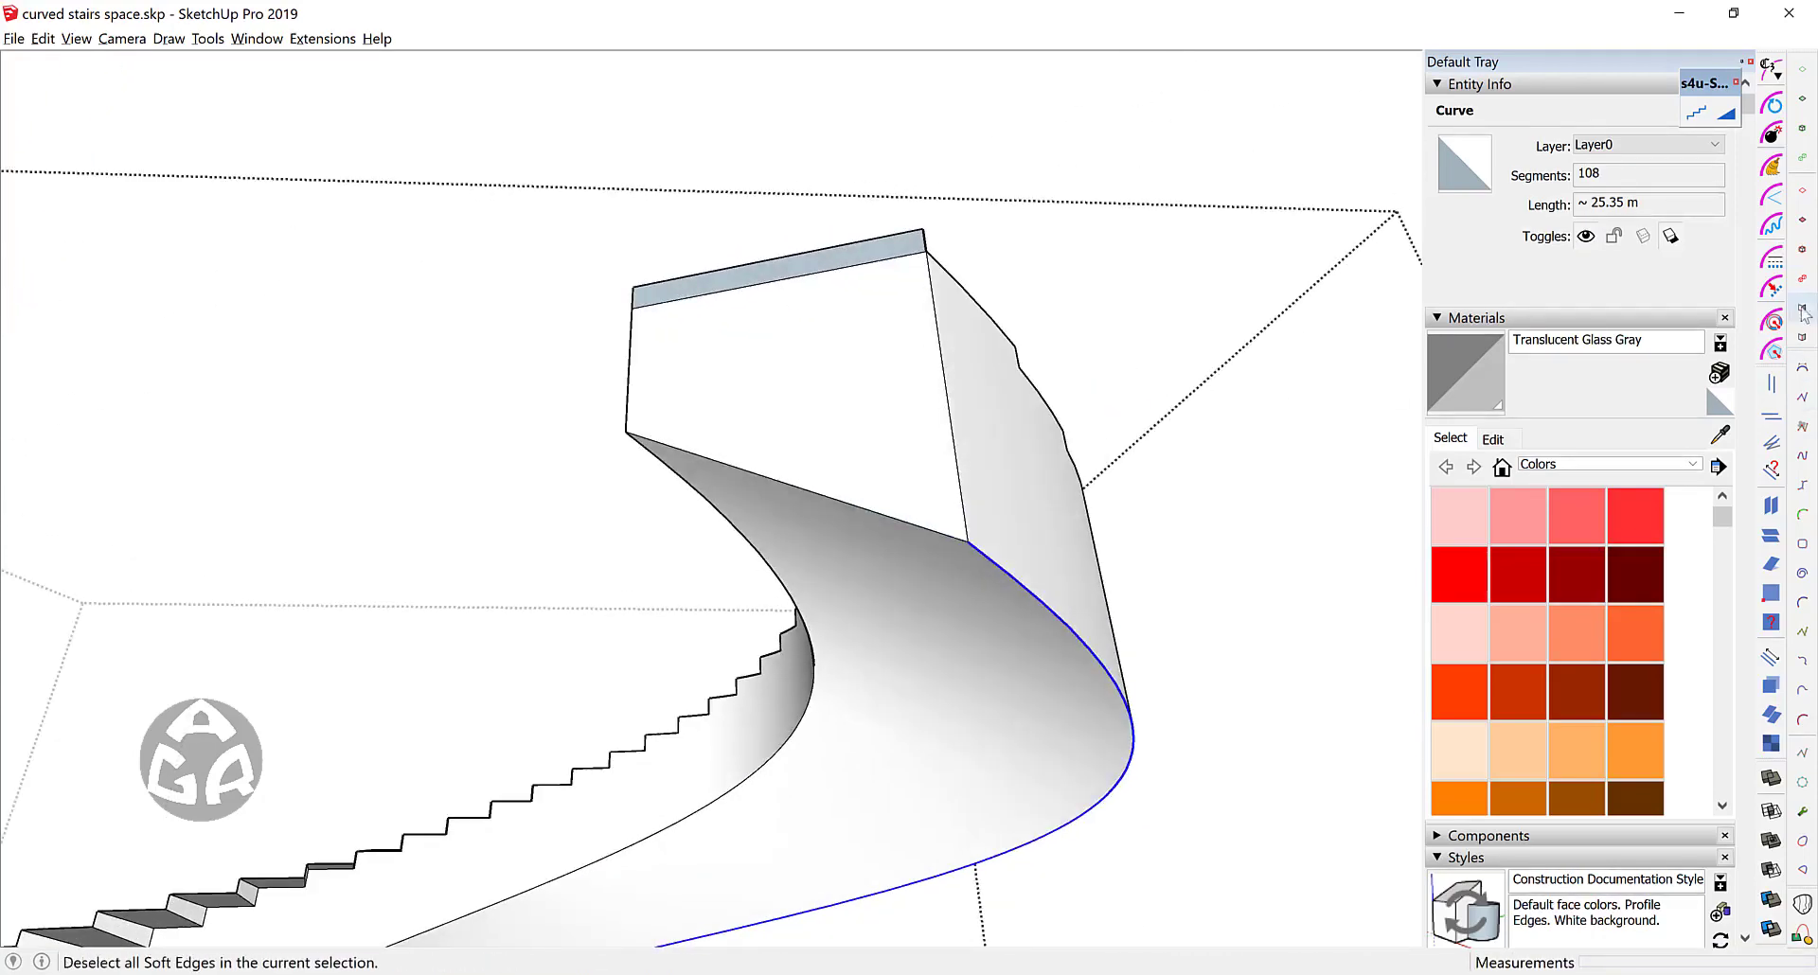
# Step: Draw a classic Bezier curve across the slab's upper end face between its side edges, bulging towards the lower corners, with 60s precision
pyautogui.click(1802, 369)
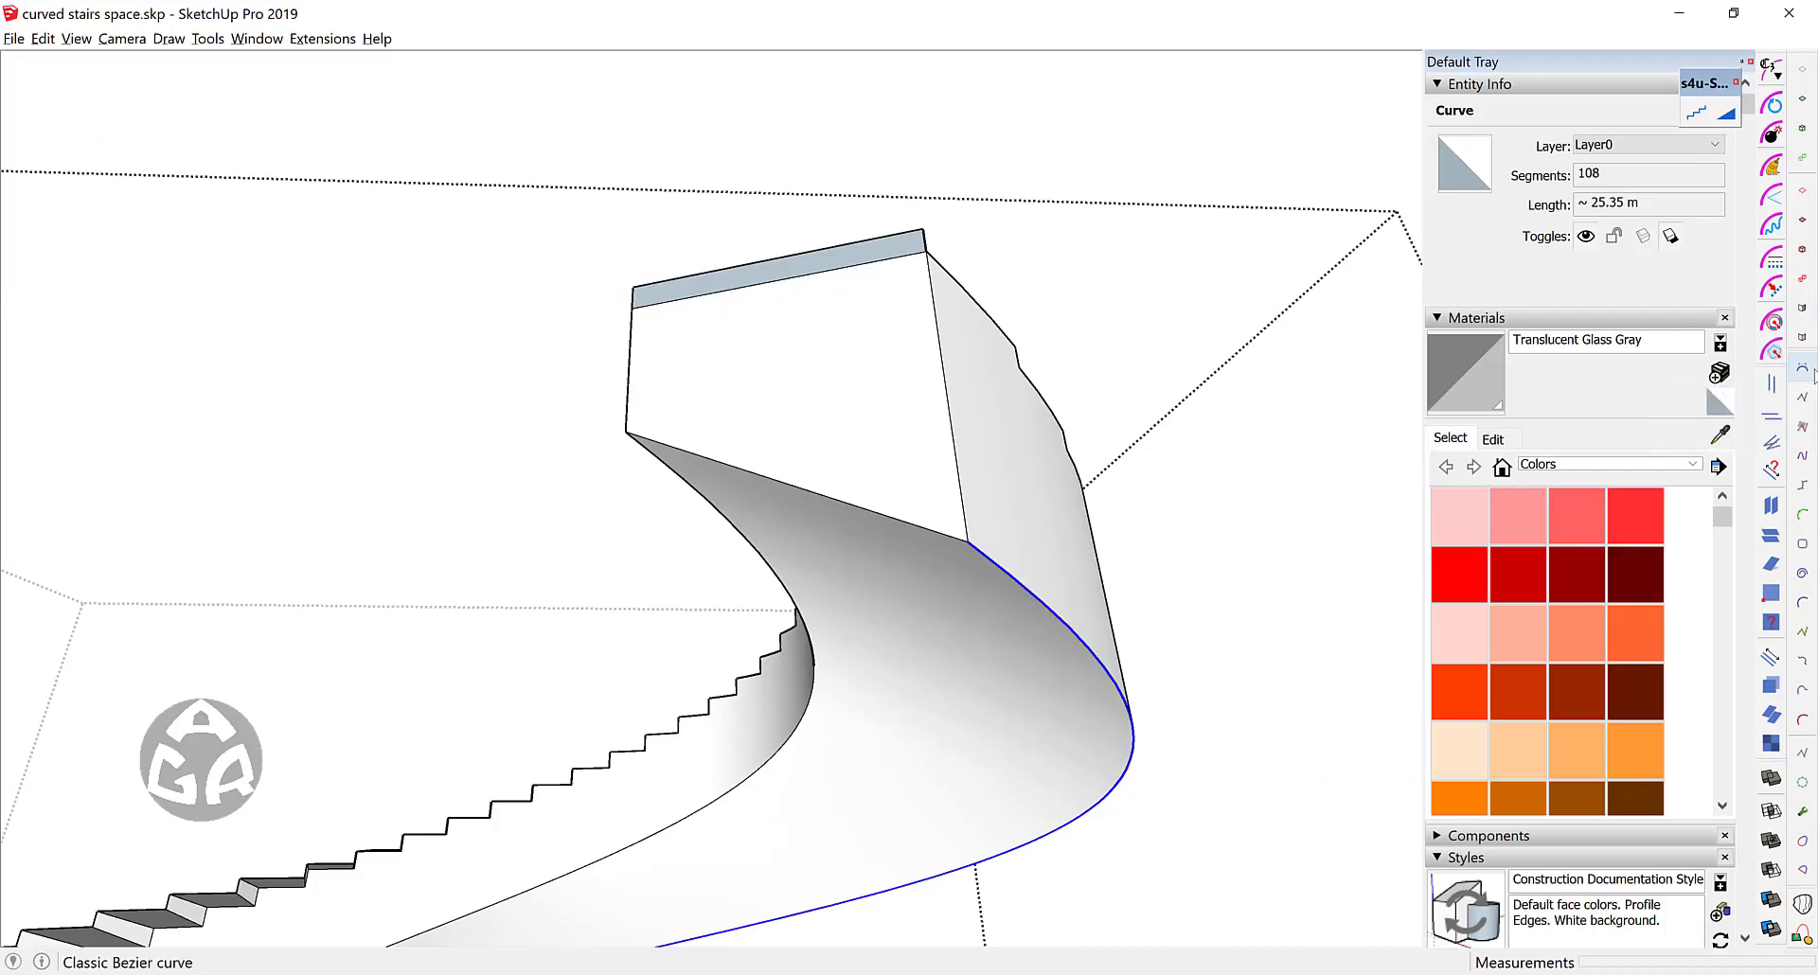
pyautogui.click(630, 373)
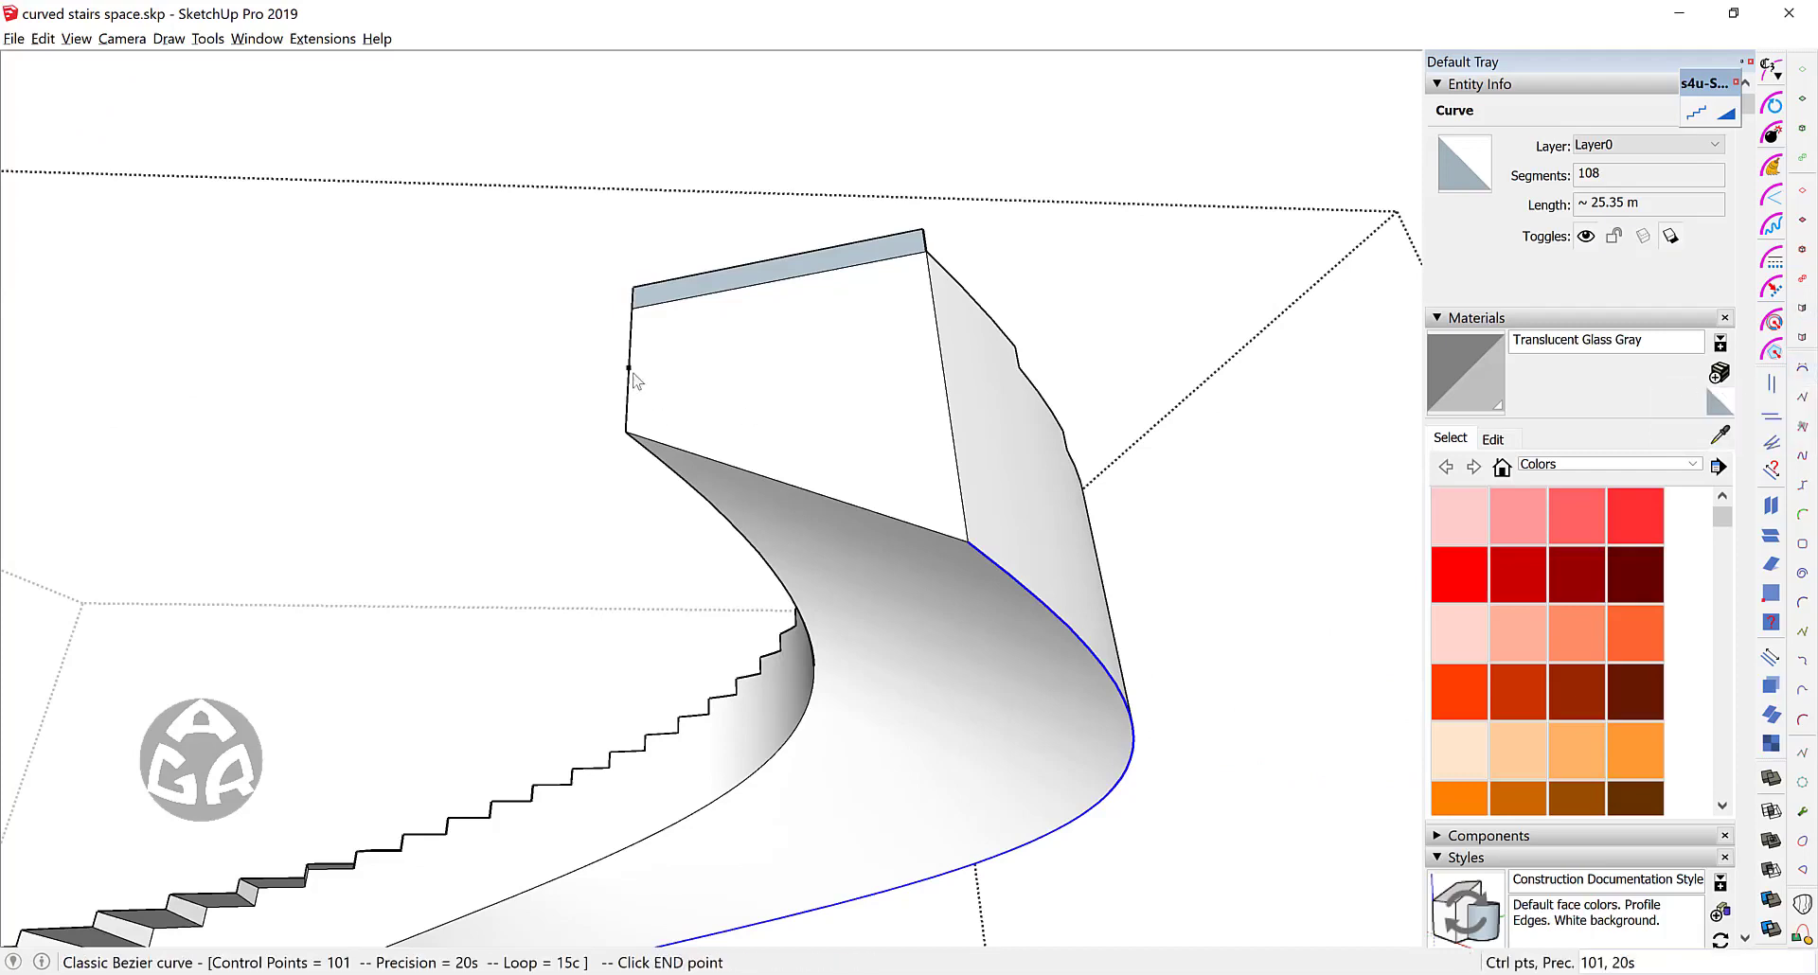
pyautogui.click(950, 399)
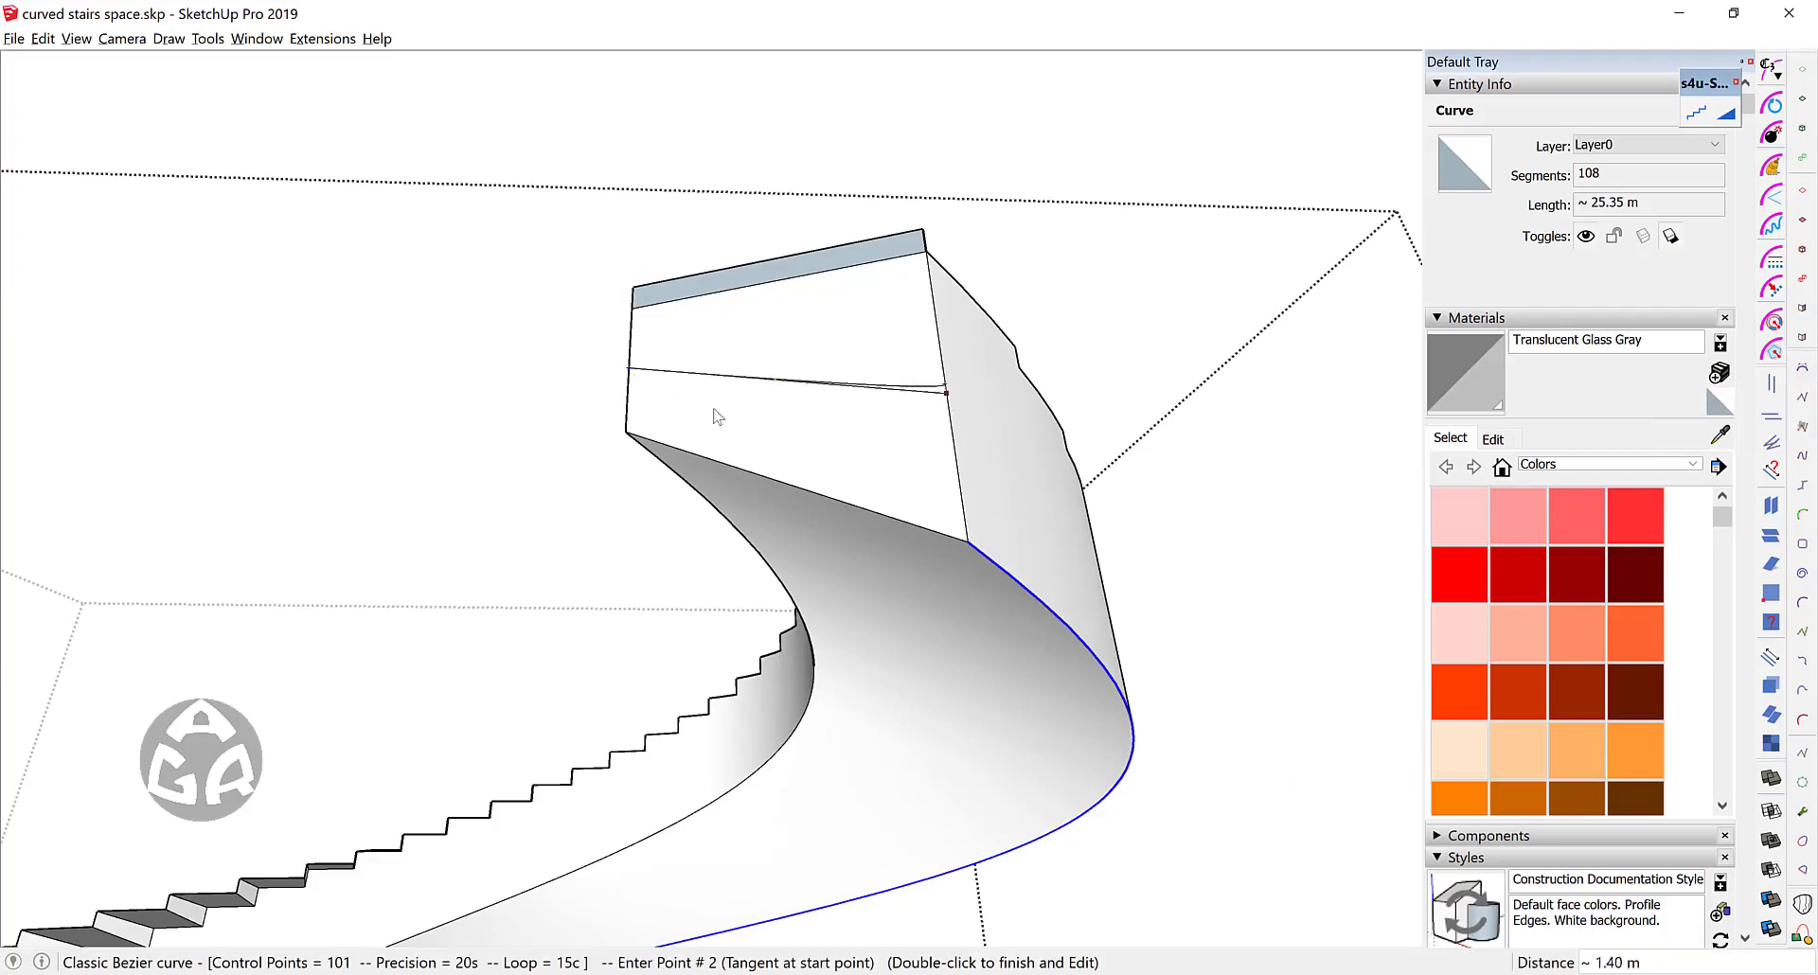
pyautogui.click(626, 433)
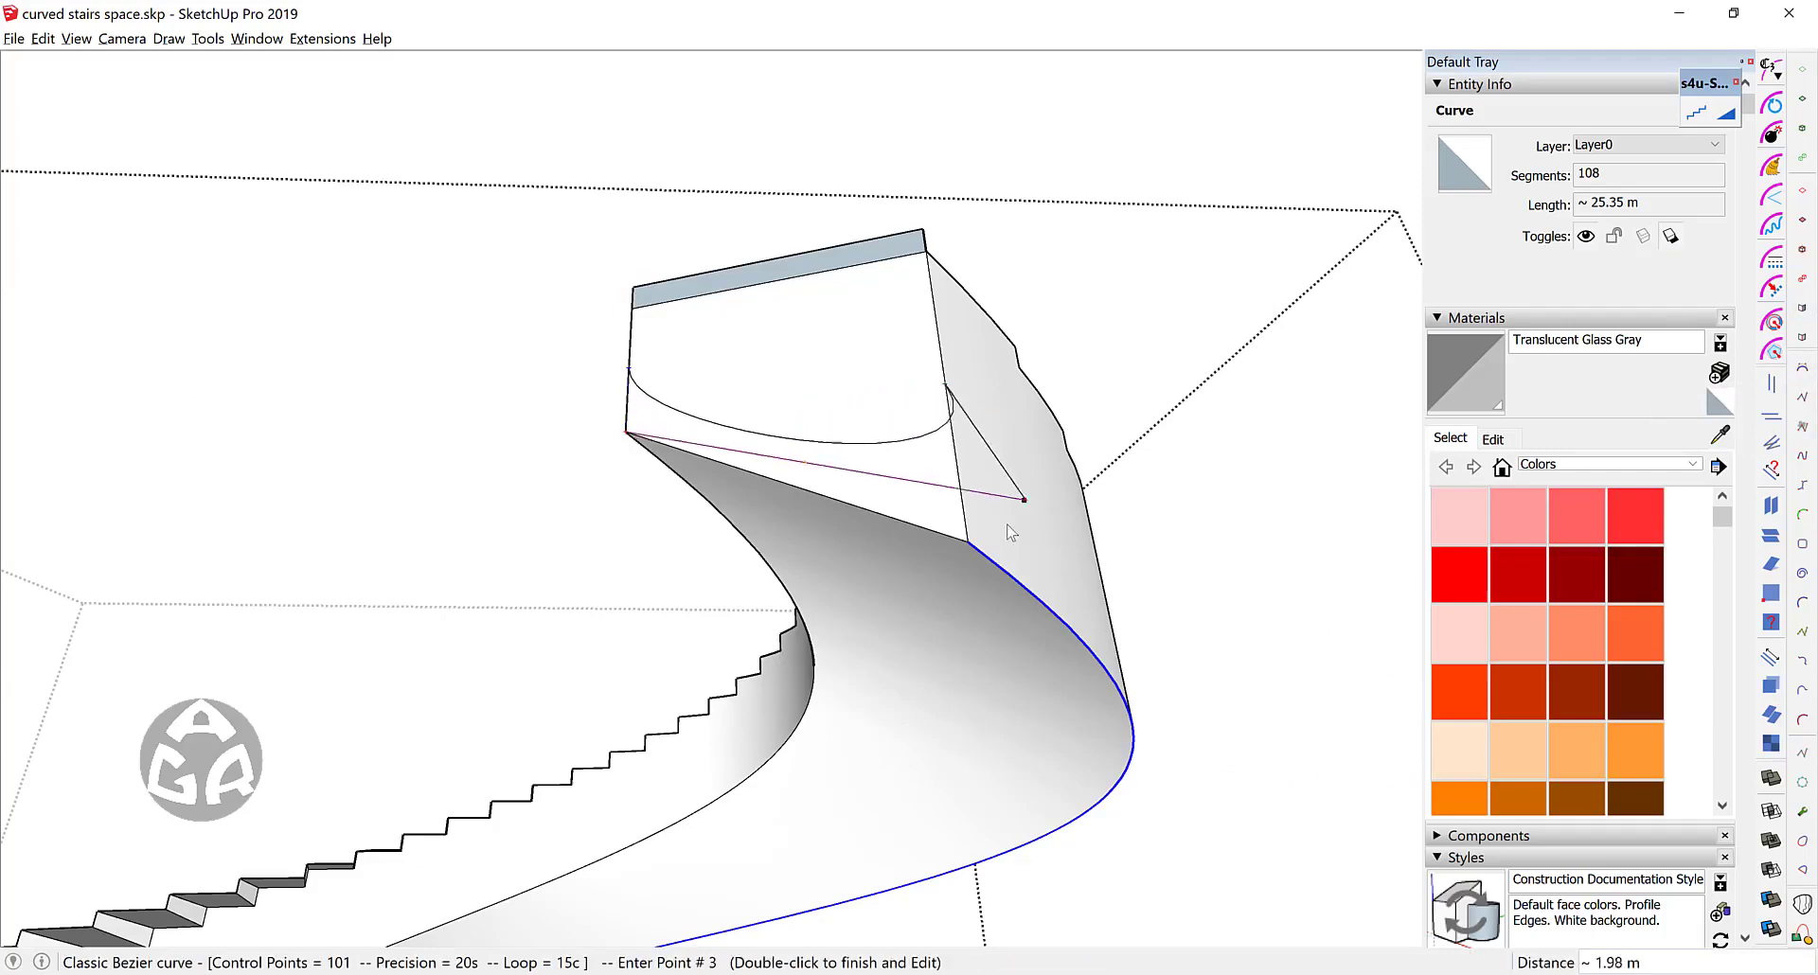
pyautogui.doubleClick(964, 546)
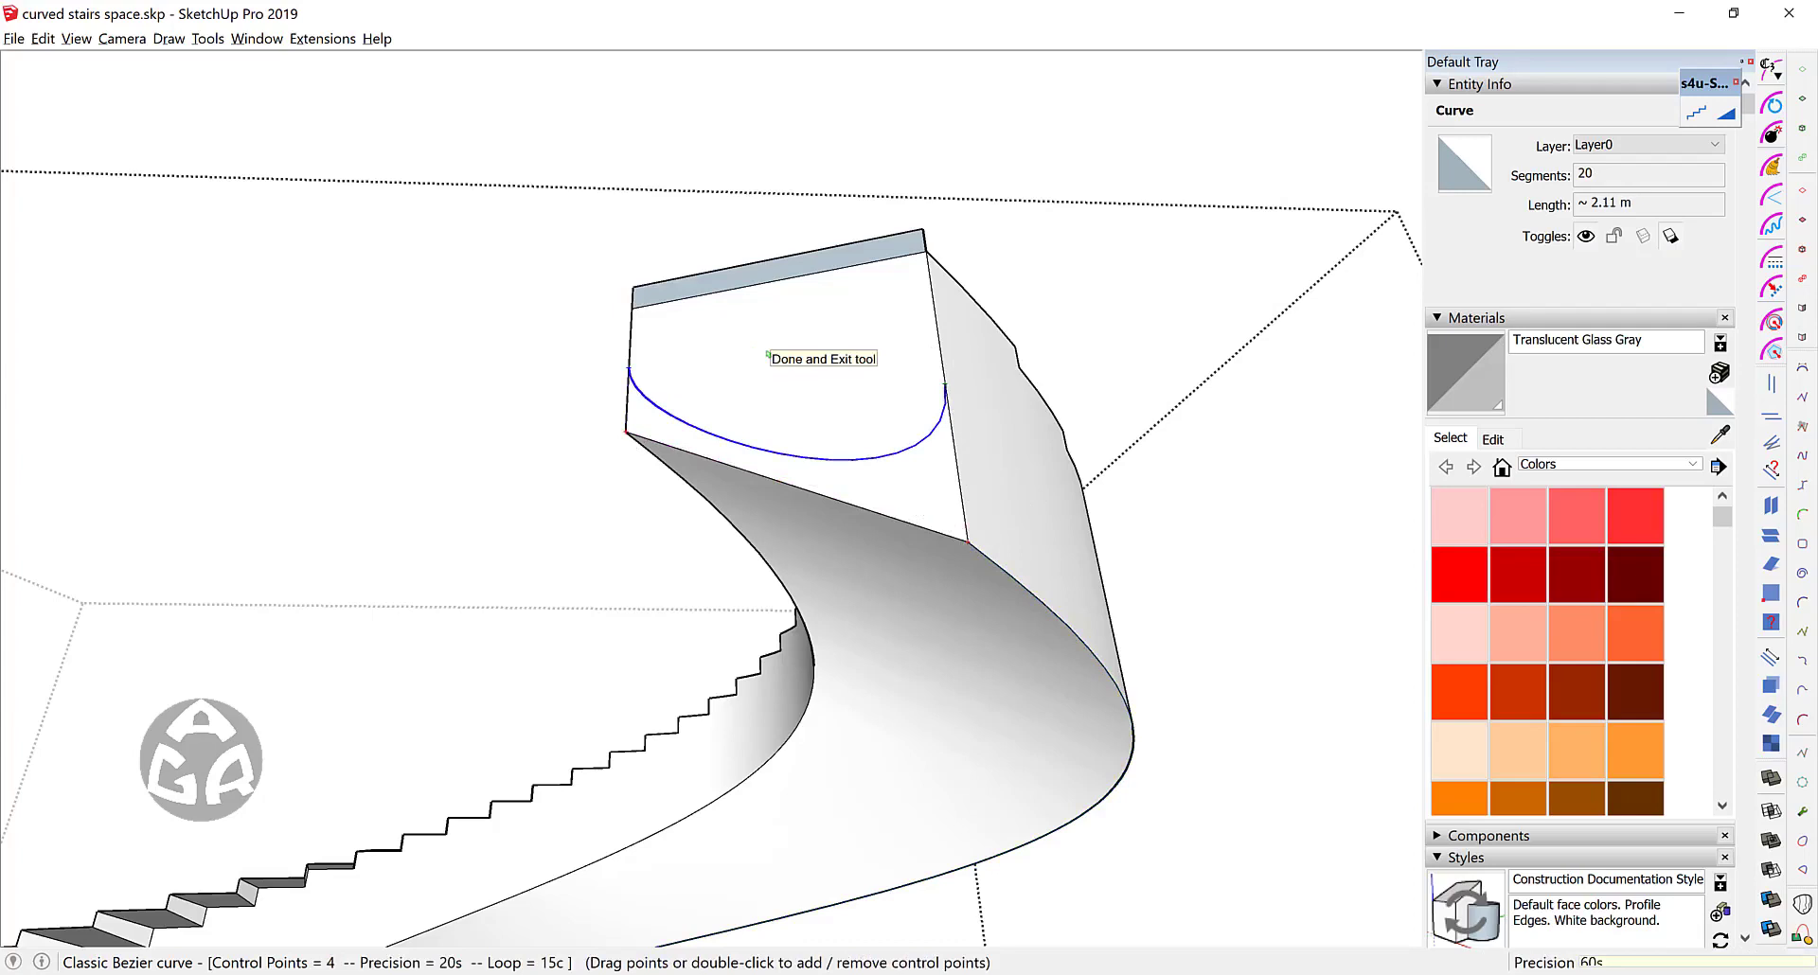
pyautogui.write('60s')
pyautogui.press('Return')
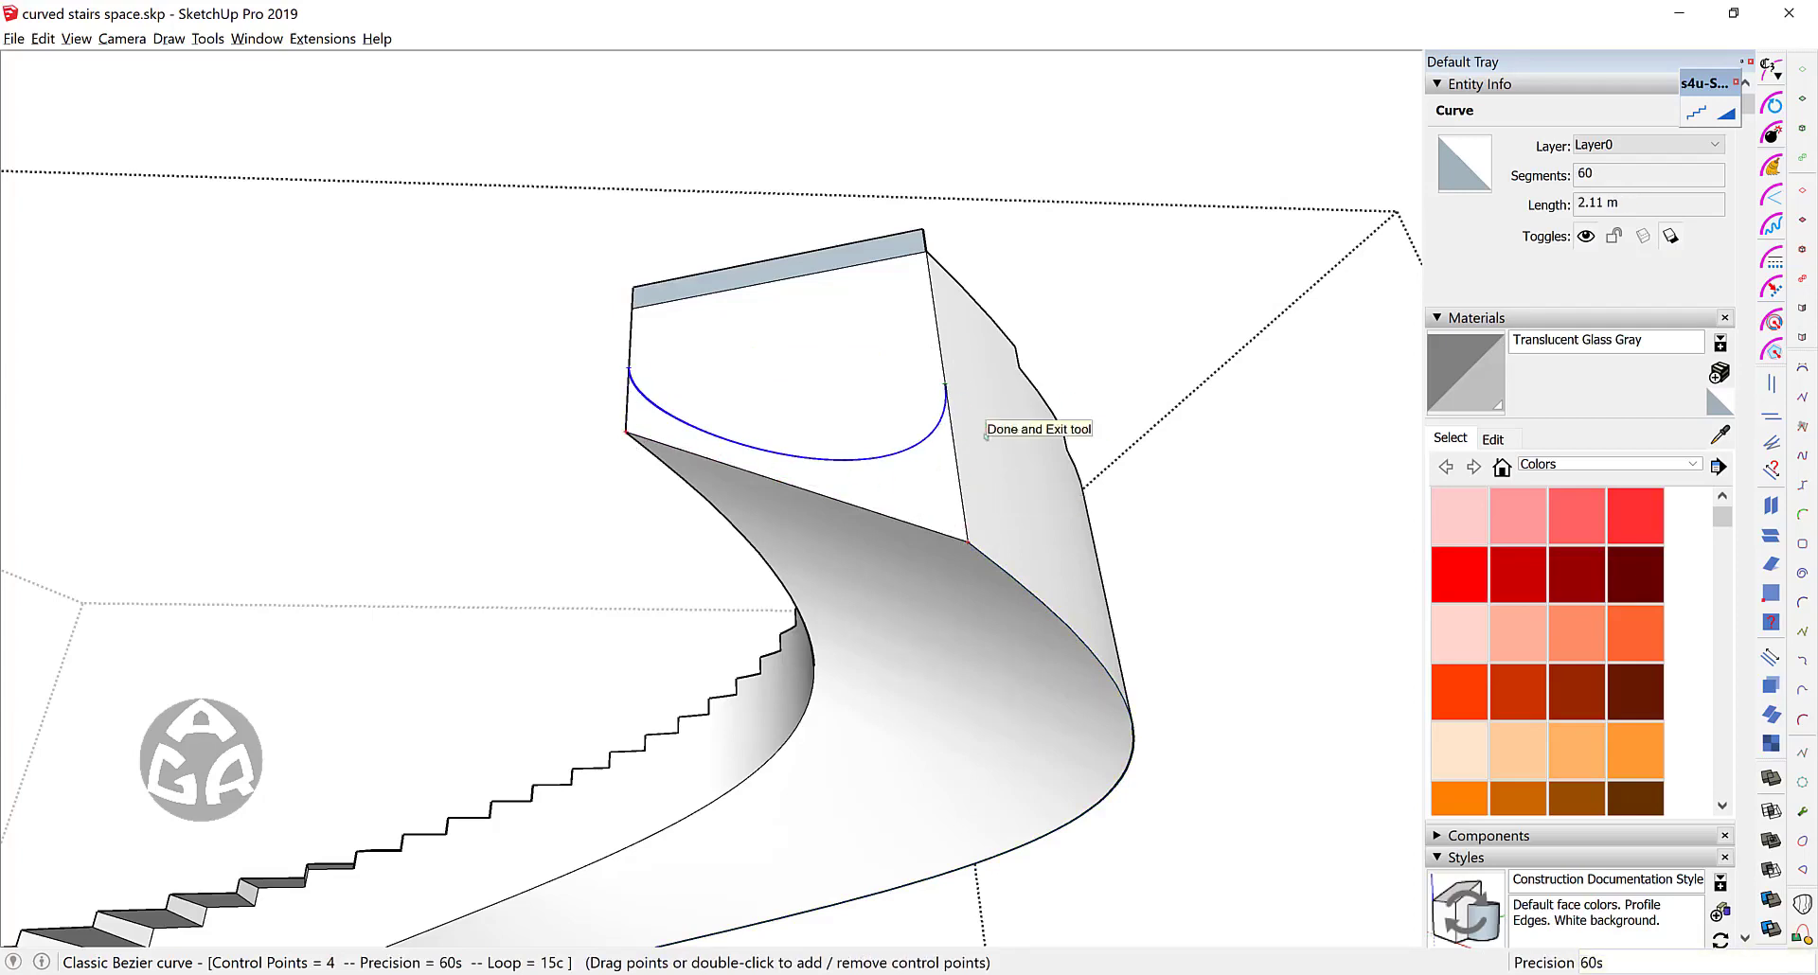
# Step: Copy the outer lower side curve about 0.8 m upwards, from the end face's lower corner to the Bezier curve's outer endpoint
pyautogui.click(1000, 564)
pyautogui.click(1000, 568)
pyautogui.press('m')
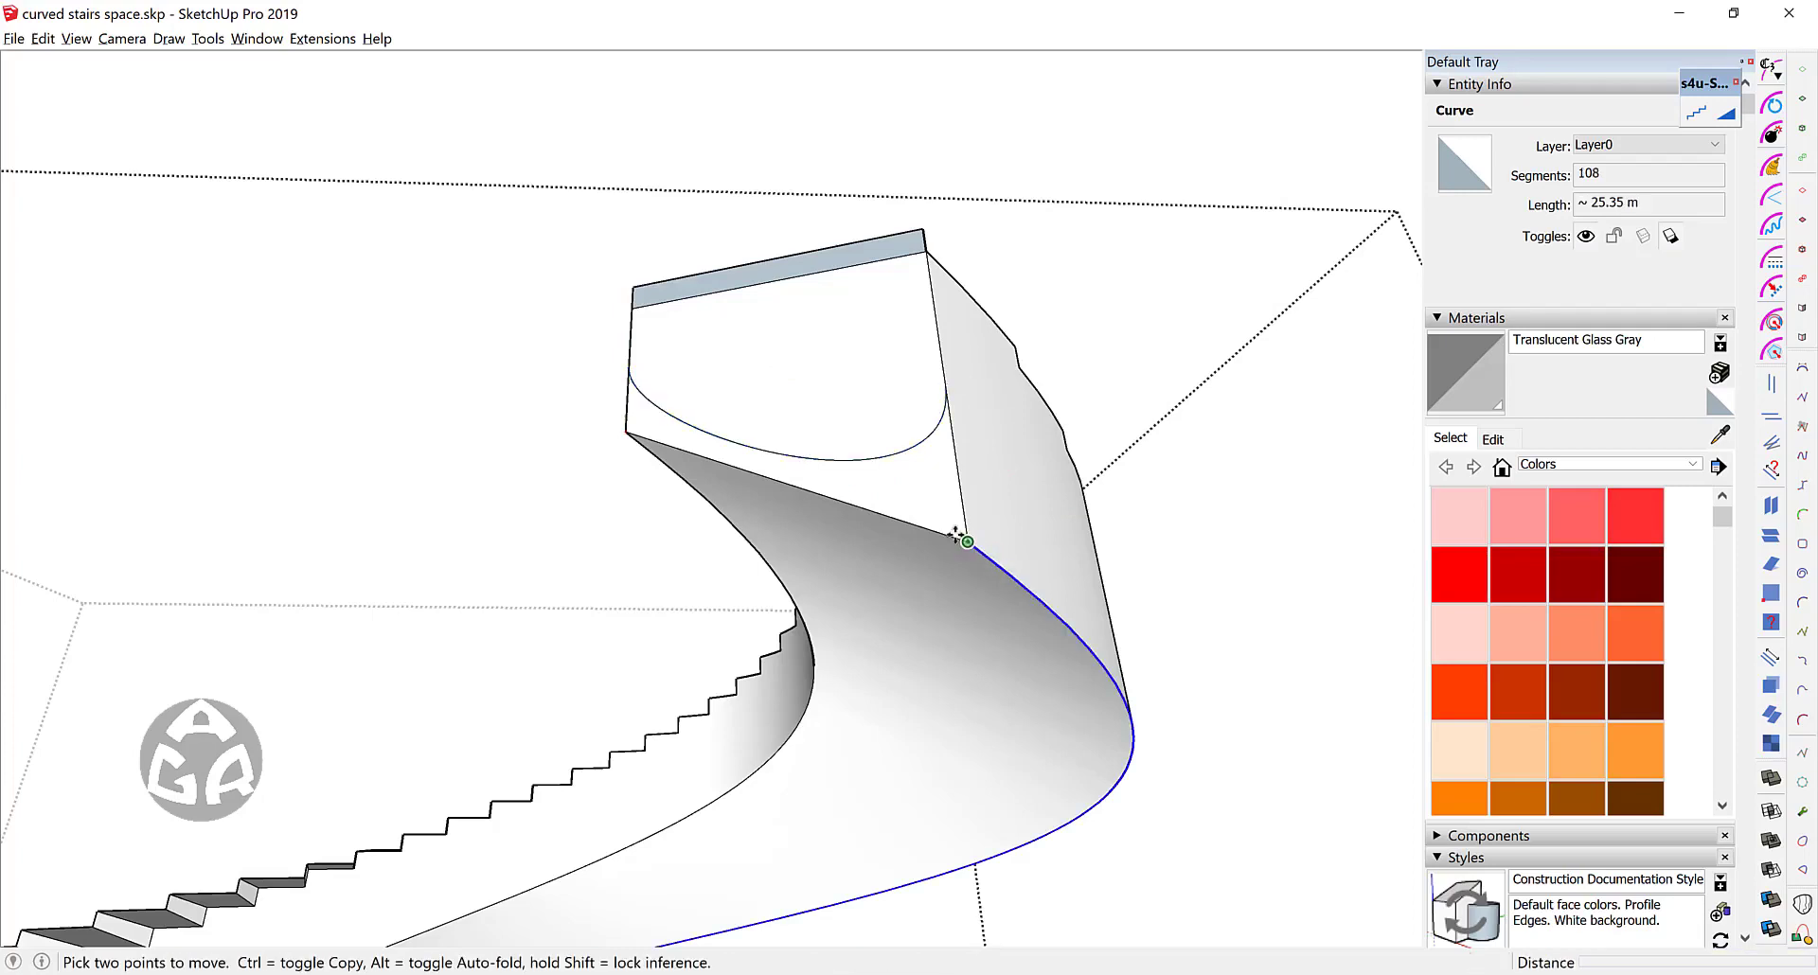
pyautogui.click(966, 540)
pyautogui.press('ctrl')
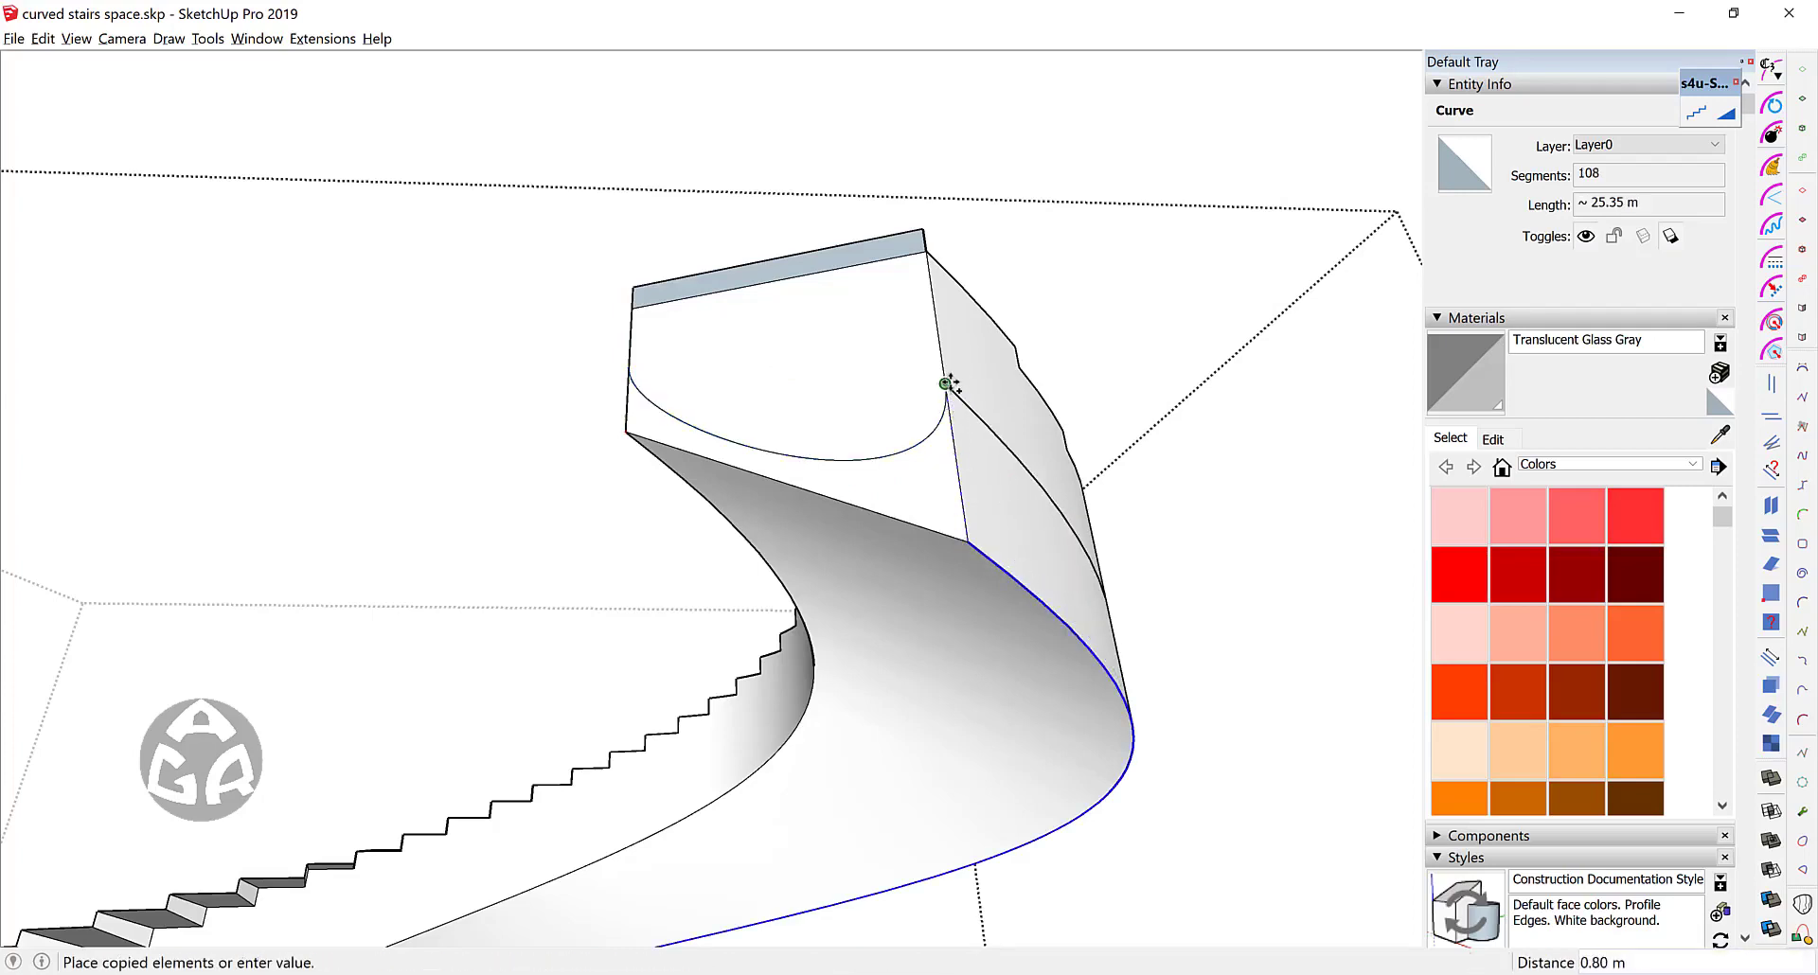
pyautogui.scroll(3, 941, 385)
pyautogui.click(940, 369)
pyautogui.press('space')
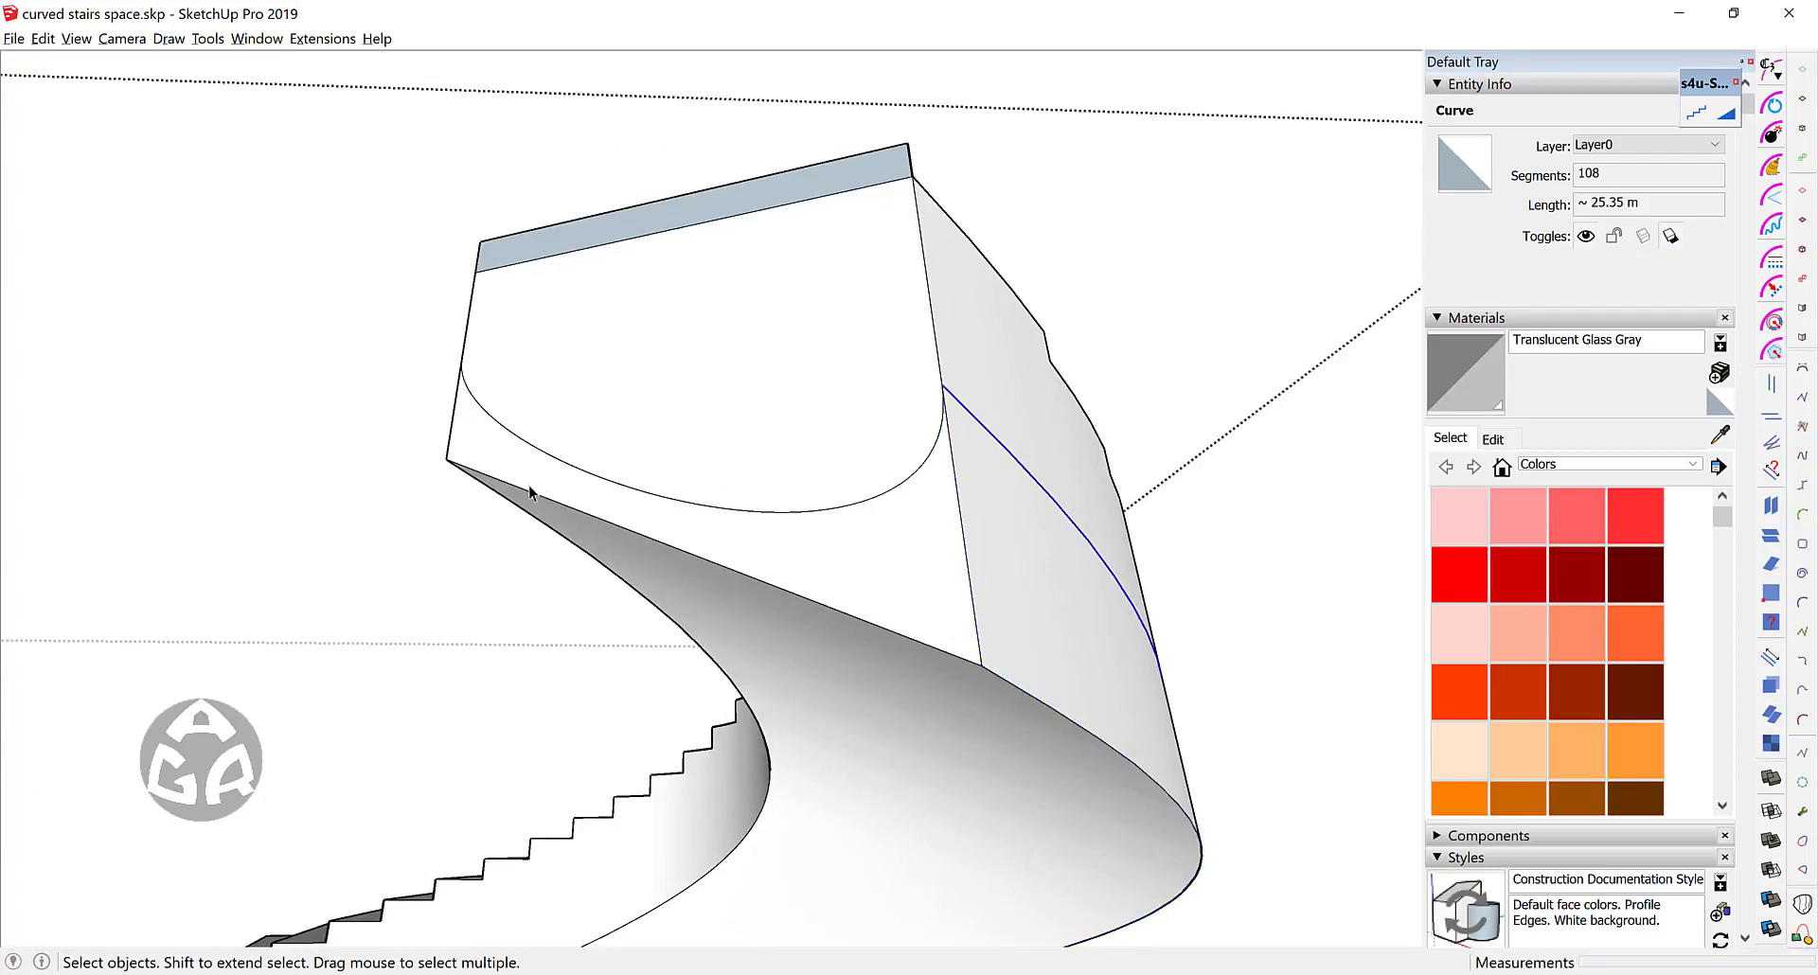
# Step: Copy the inner lower side curve about 0.4 m upwards, from the end face's lower corner to the Bezier curve's inner endpoint
pyautogui.click(509, 506)
pyautogui.press('m')
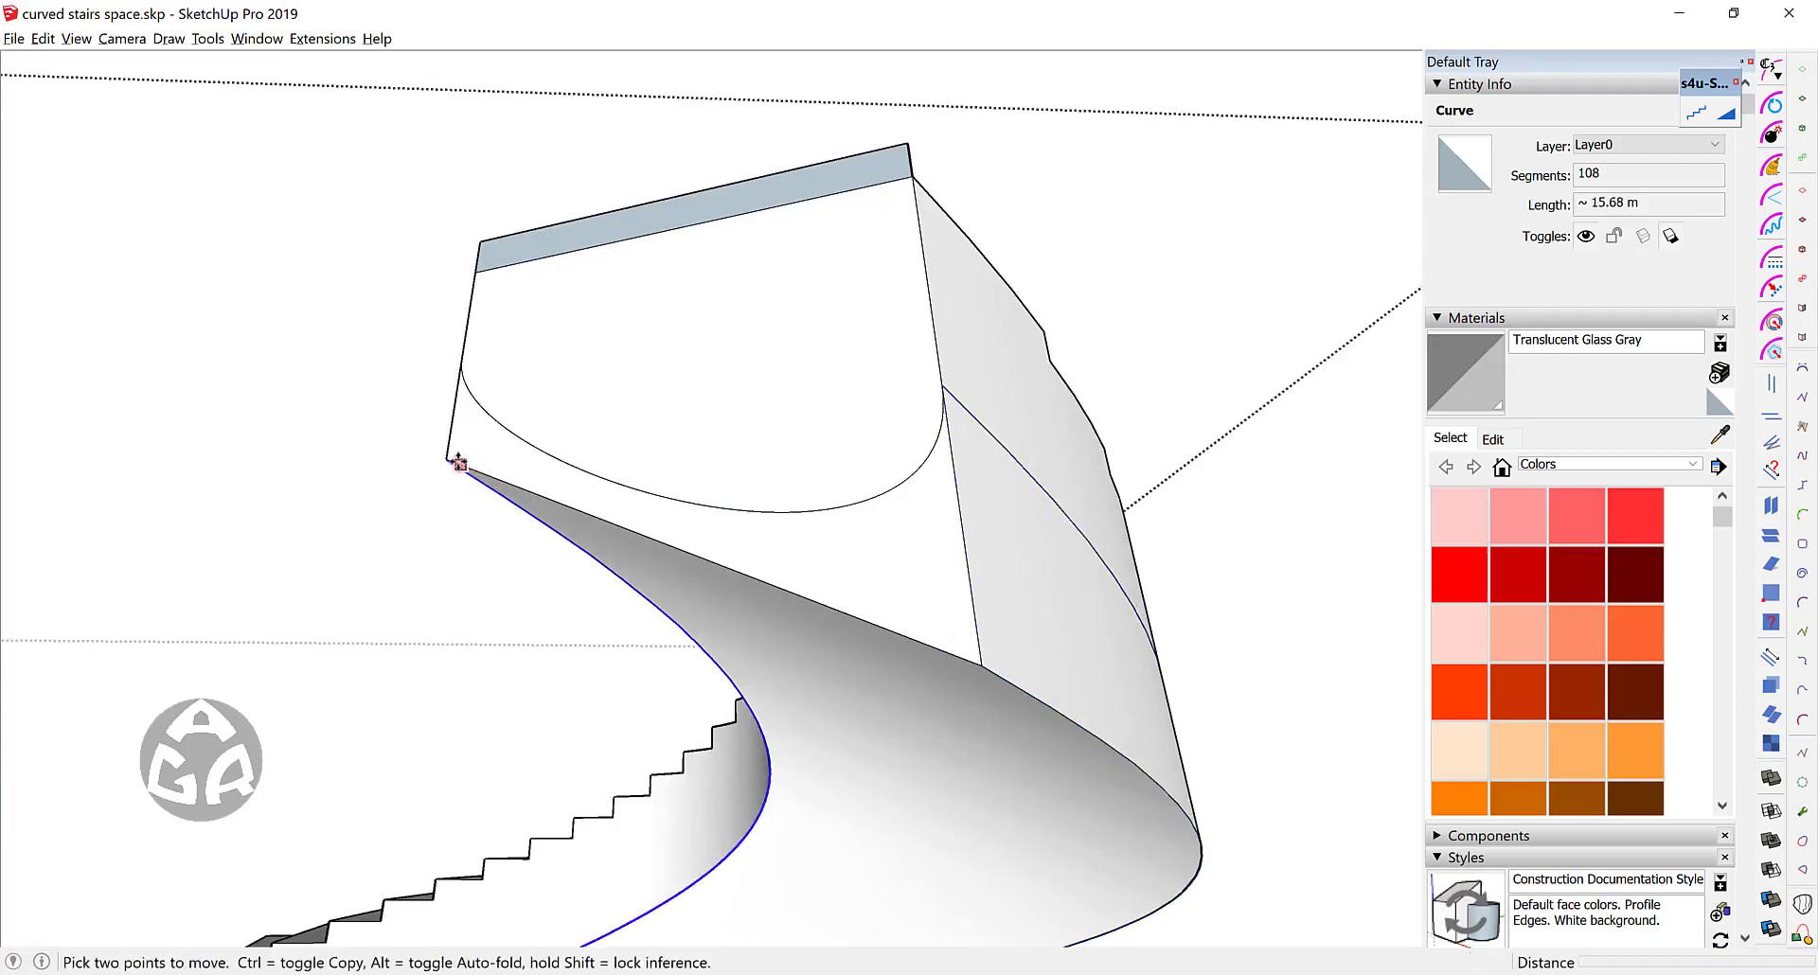
pyautogui.click(448, 461)
pyautogui.press('ctrl')
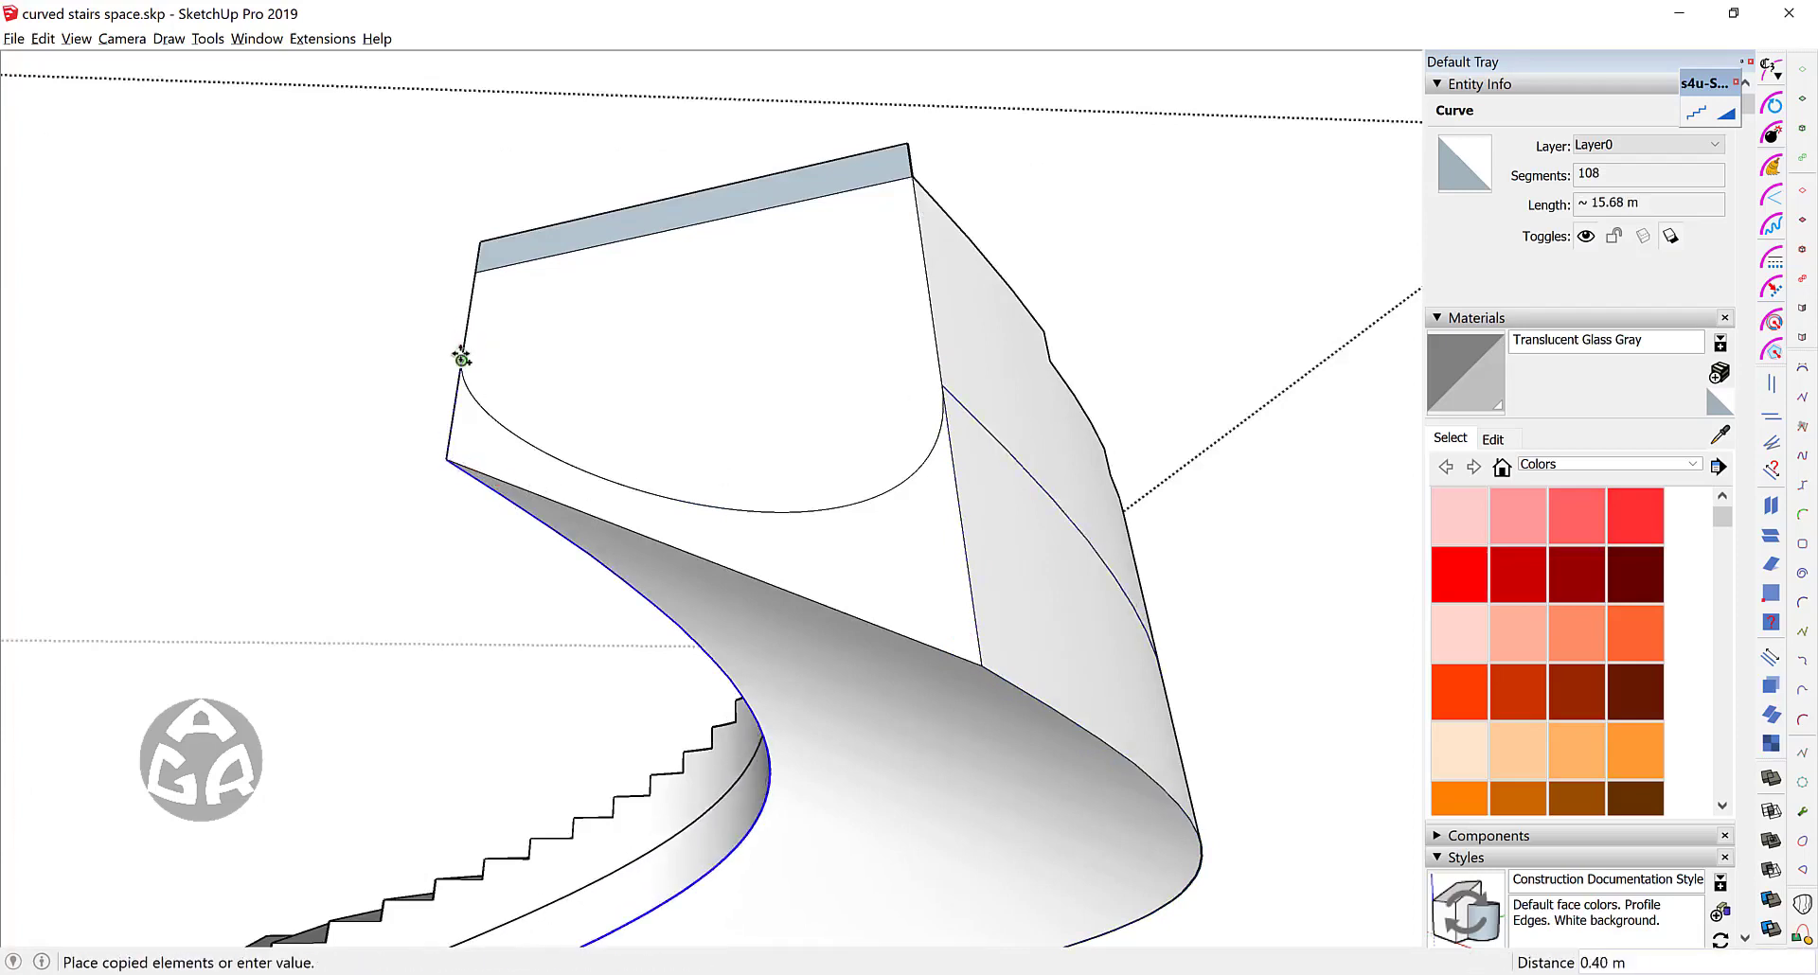
pyautogui.click(461, 358)
pyautogui.press('space')
# Step: Draw a classic Bezier curve across the slab's lower end face between the copied side curves, bulging towards its lower corners, with 60s precision
pyautogui.scroll(-3, 784, 339)
pyautogui.scroll(-5, 784, 339)
pyautogui.moveTo(783, 339); pyautogui.dragTo(260, 596, button='middle')
pyautogui.scroll(5, 544, 583)
pyautogui.scroll(2, 545, 592)
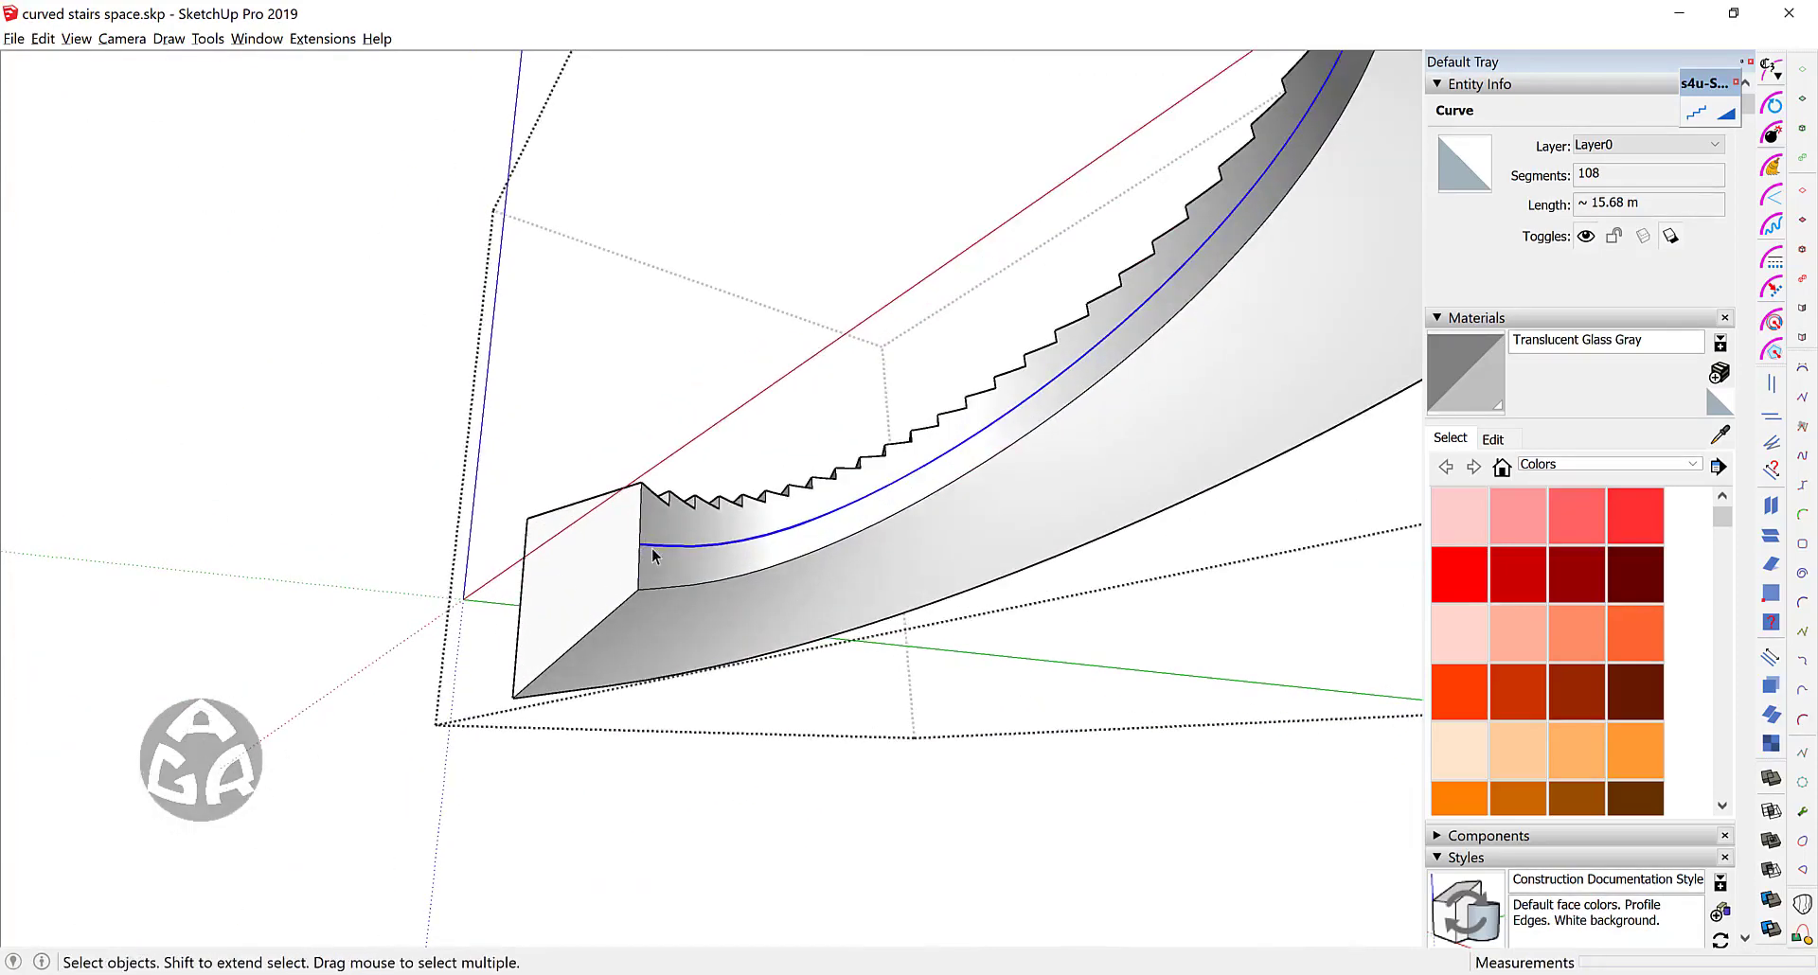
pyautogui.moveTo(651, 548); pyautogui.dragTo(616, 572, button='middle')
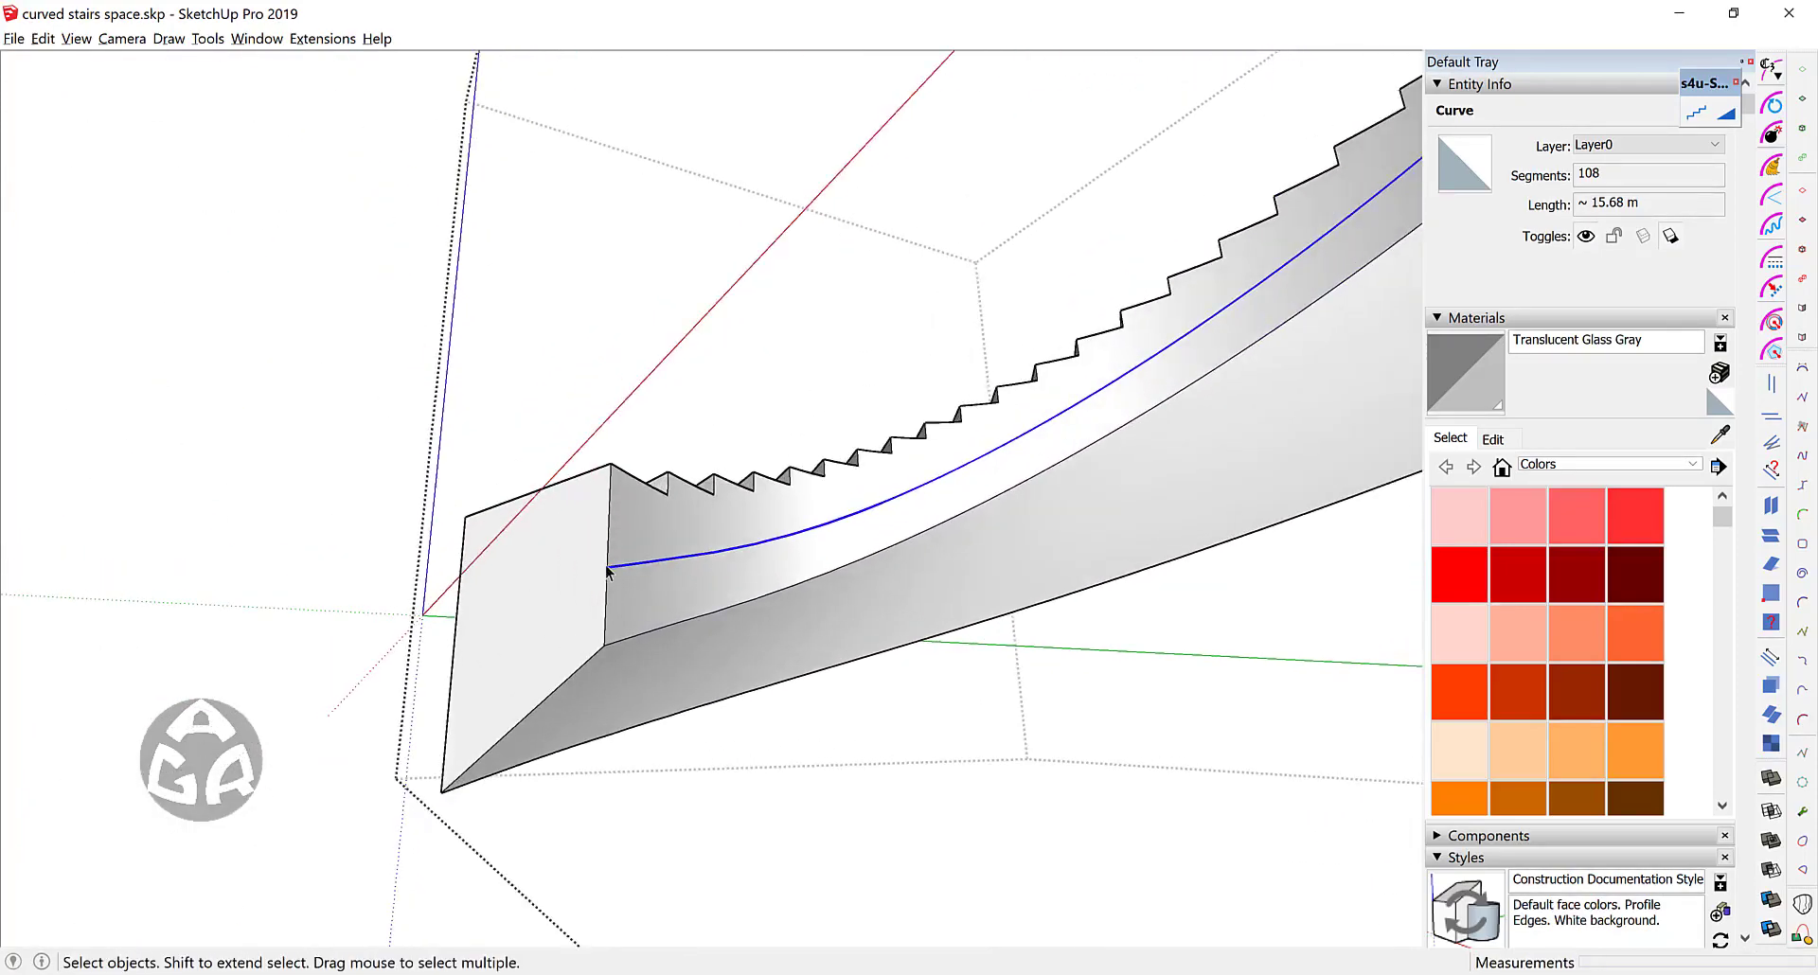
pyautogui.moveTo(480, 585); pyautogui.dragTo(805, 629, button='middle')
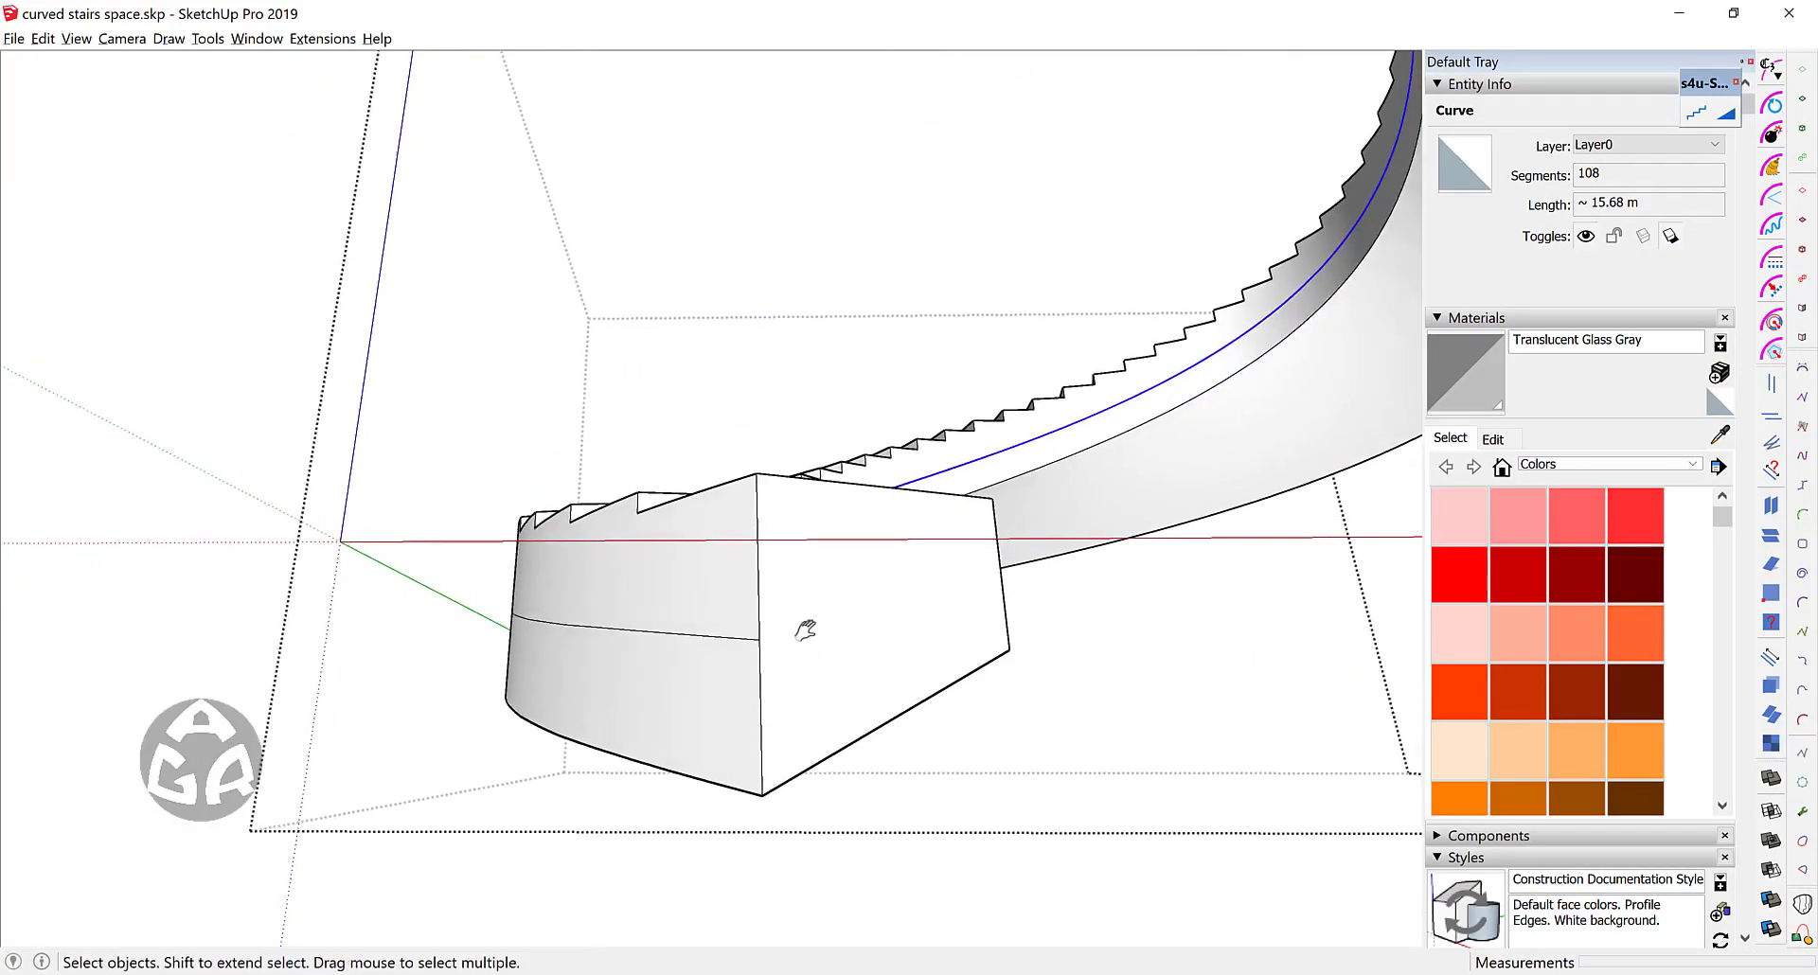
pyautogui.click(1801, 367)
pyautogui.click(758, 639)
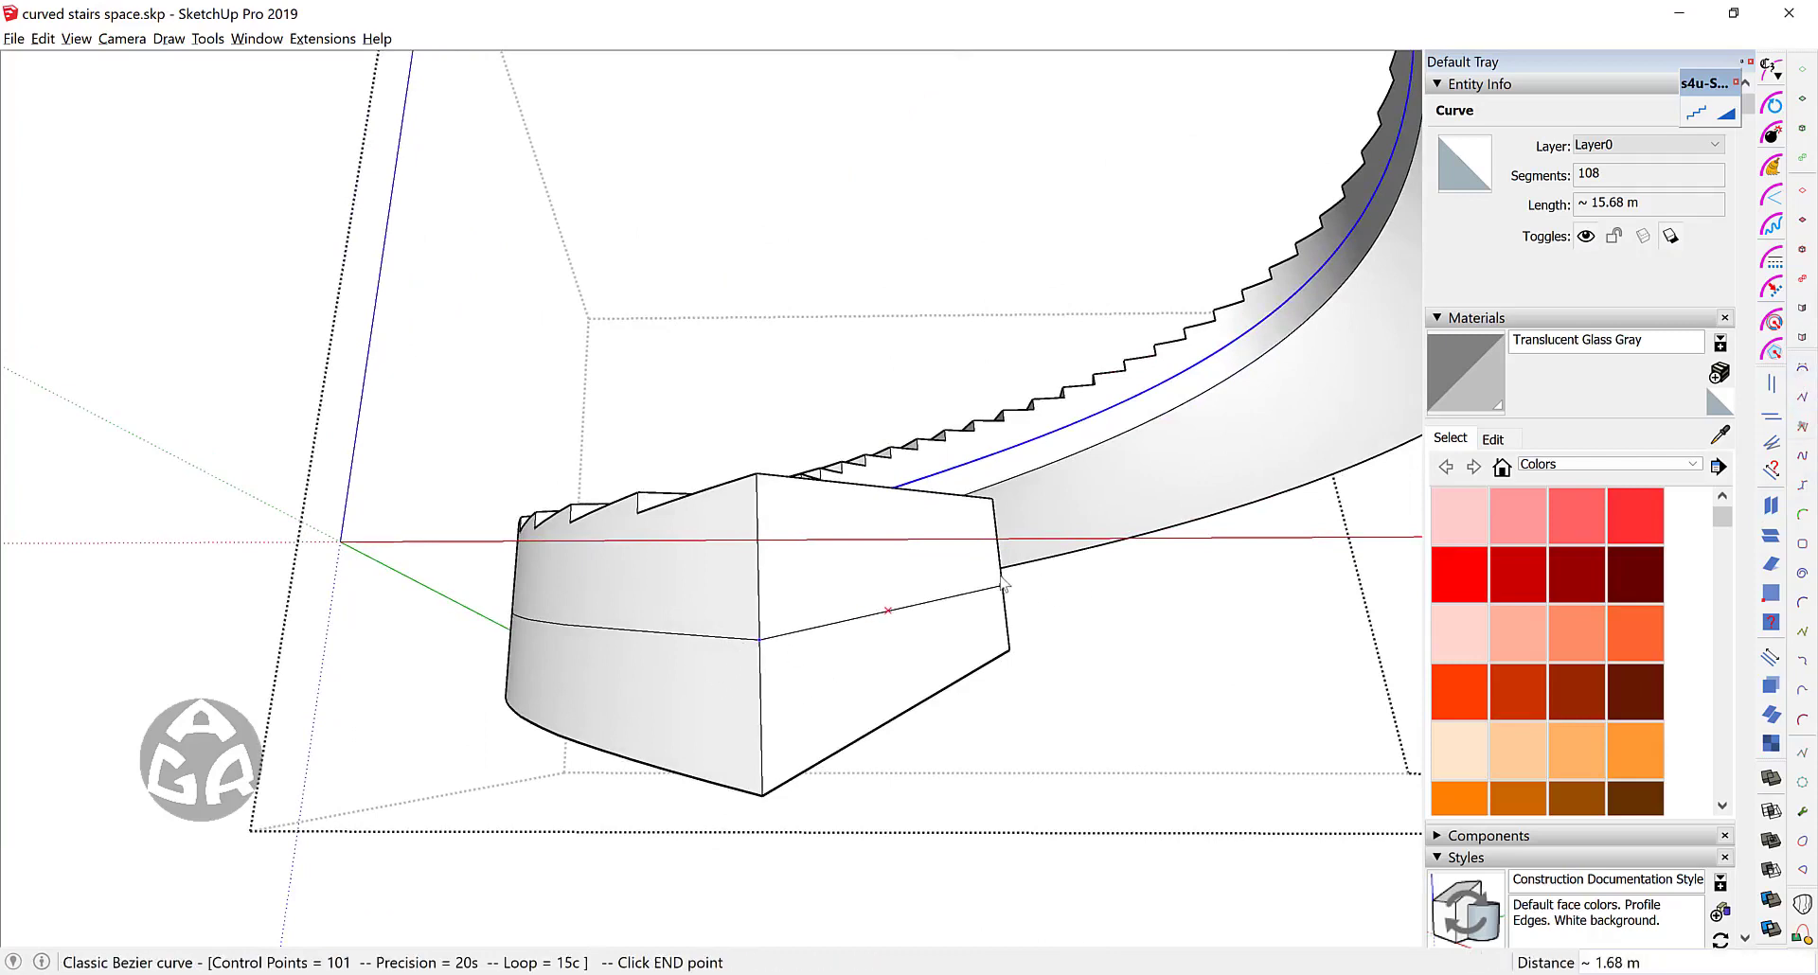
pyautogui.moveTo(1003, 584); pyautogui.dragTo(681, 612, button='middle')
pyautogui.click(710, 581)
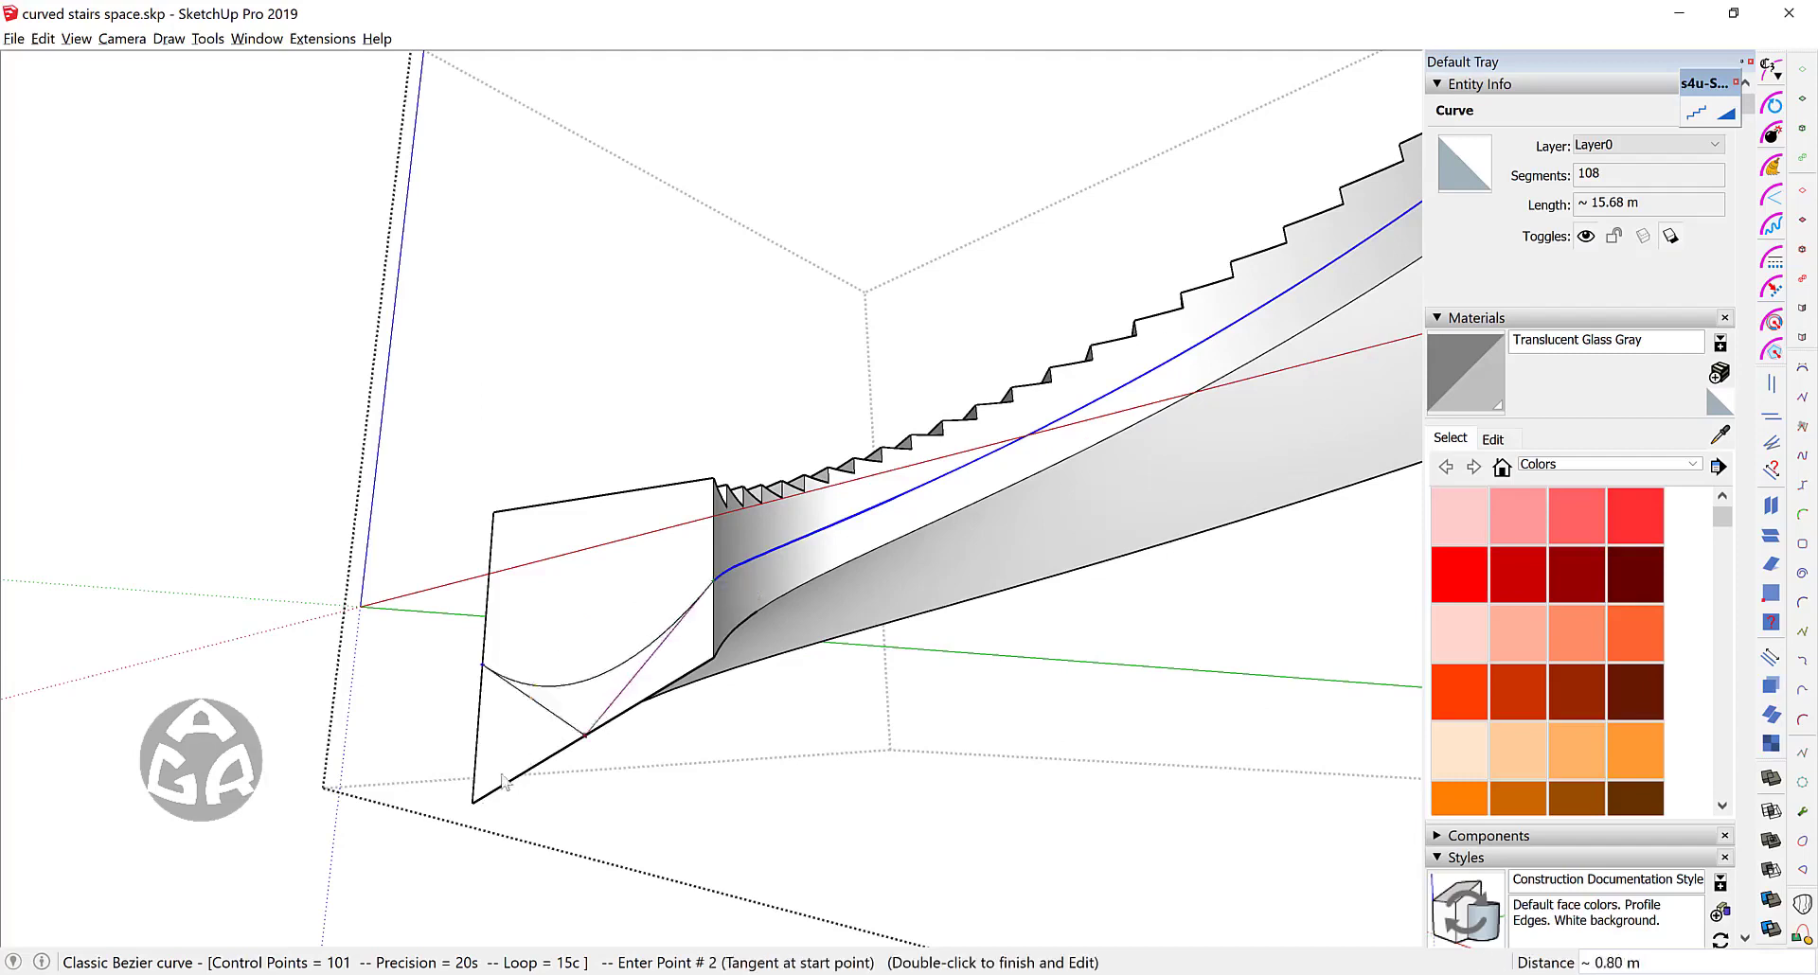
pyautogui.click(473, 803)
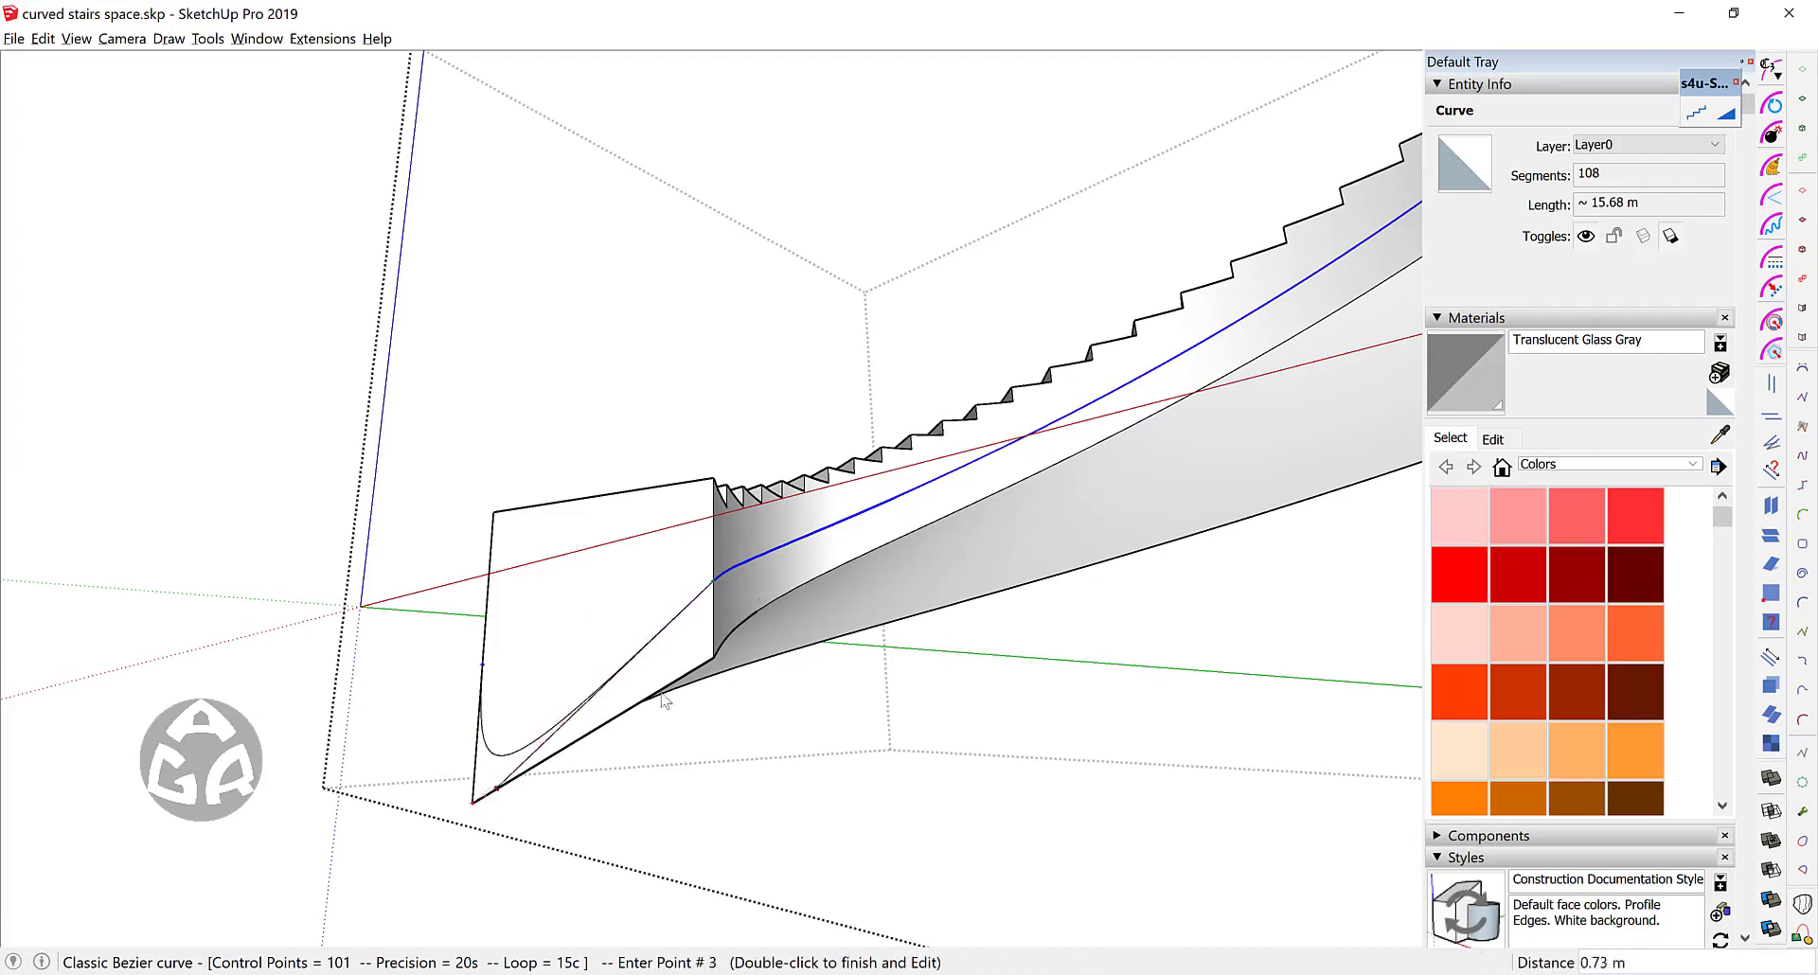
pyautogui.doubleClick(712, 658)
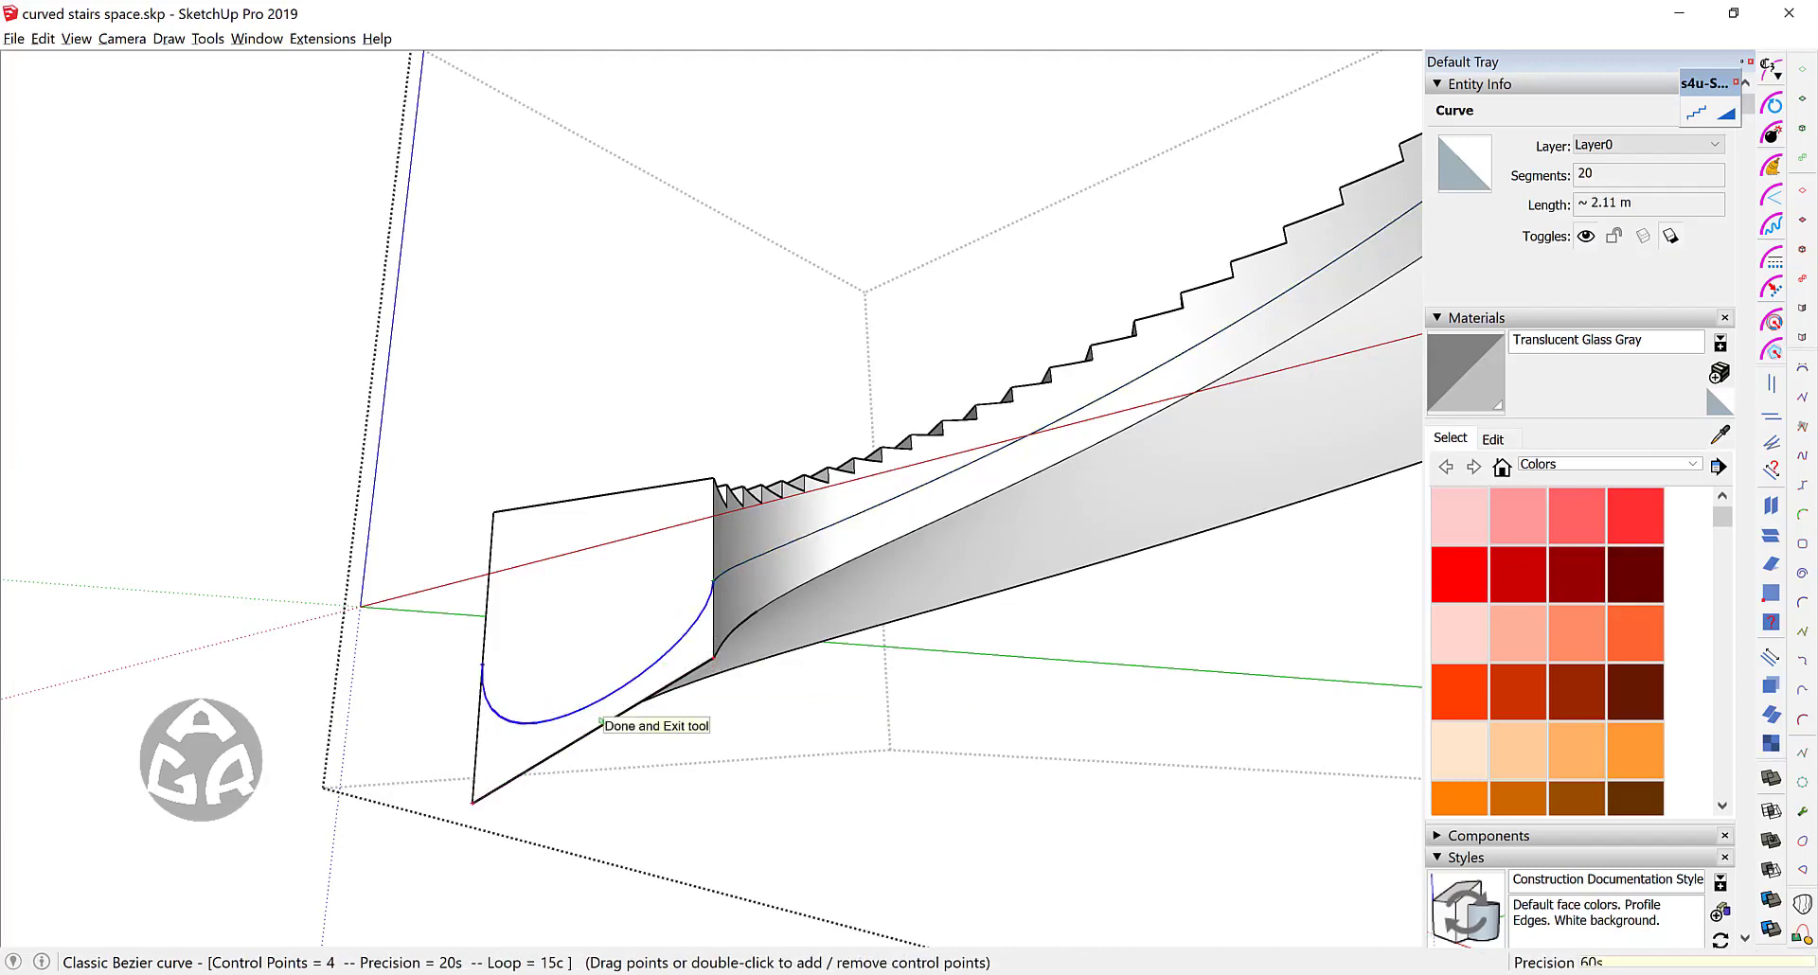
pyautogui.click(602, 722)
# Step: Delete the old underside surface of the slab together with its bounding edges
pyautogui.moveTo(602, 722); pyautogui.dragTo(973, 481, button='middle')
pyautogui.doubleClick(716, 580)
pyautogui.scroll(-3, 716, 580)
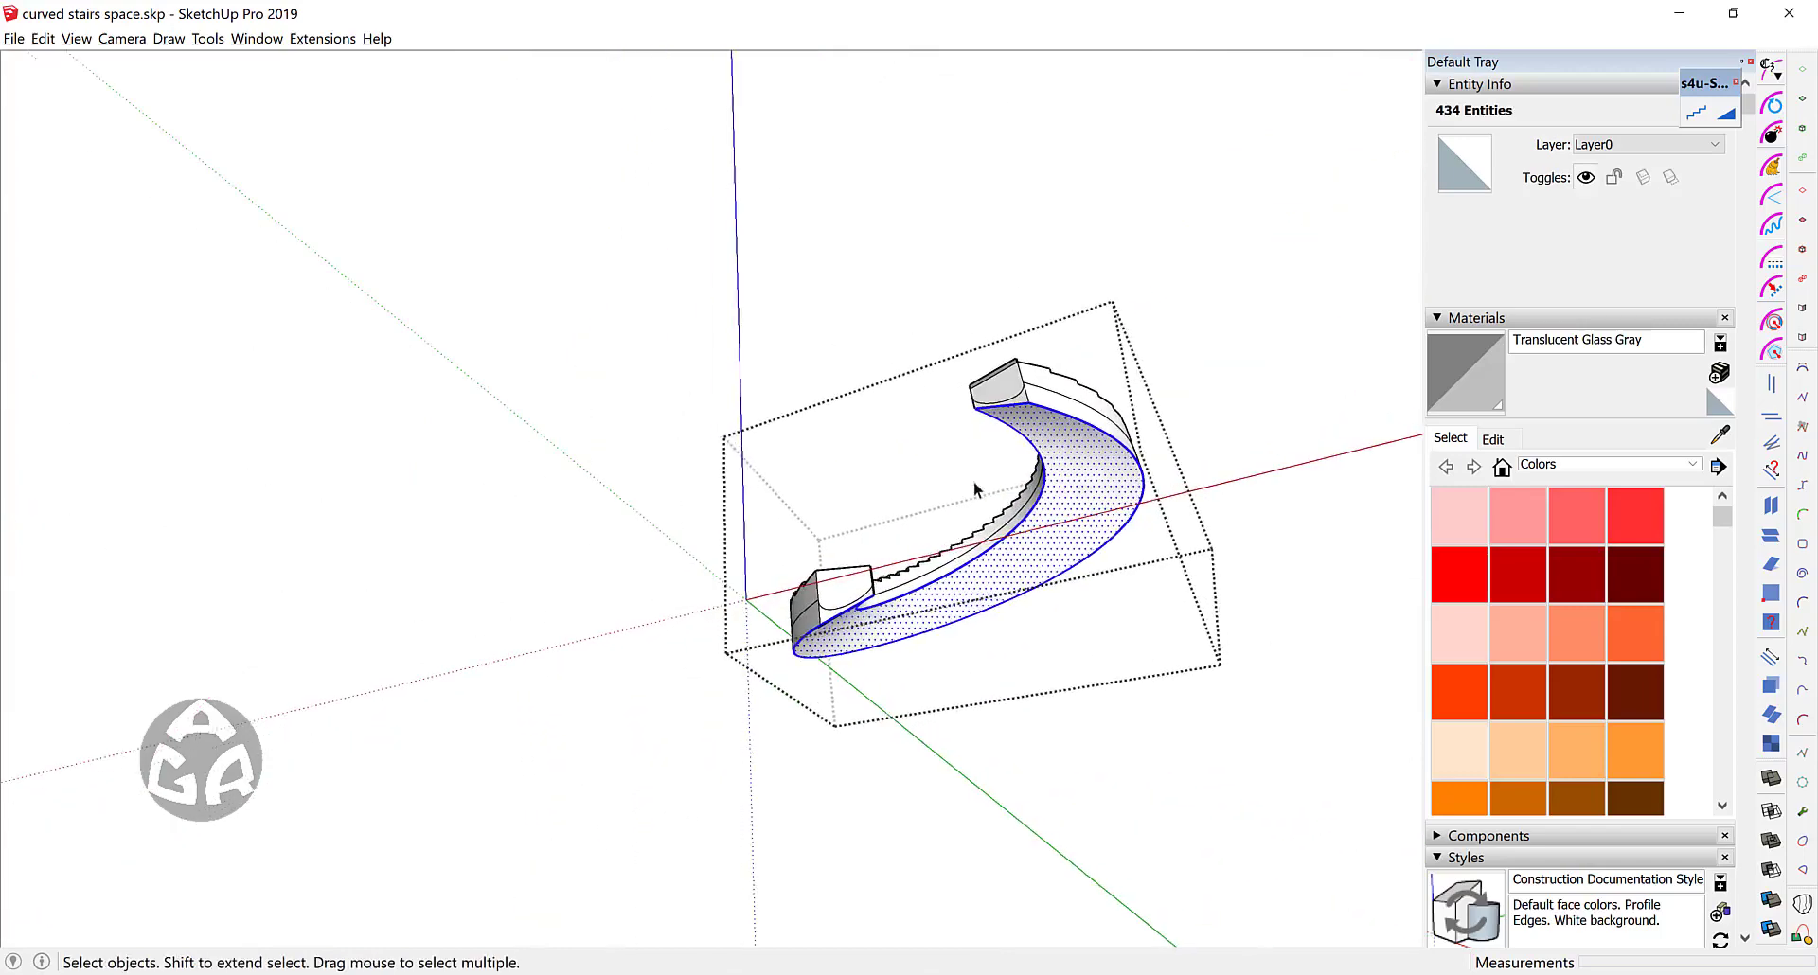
pyautogui.scroll(4, 973, 485)
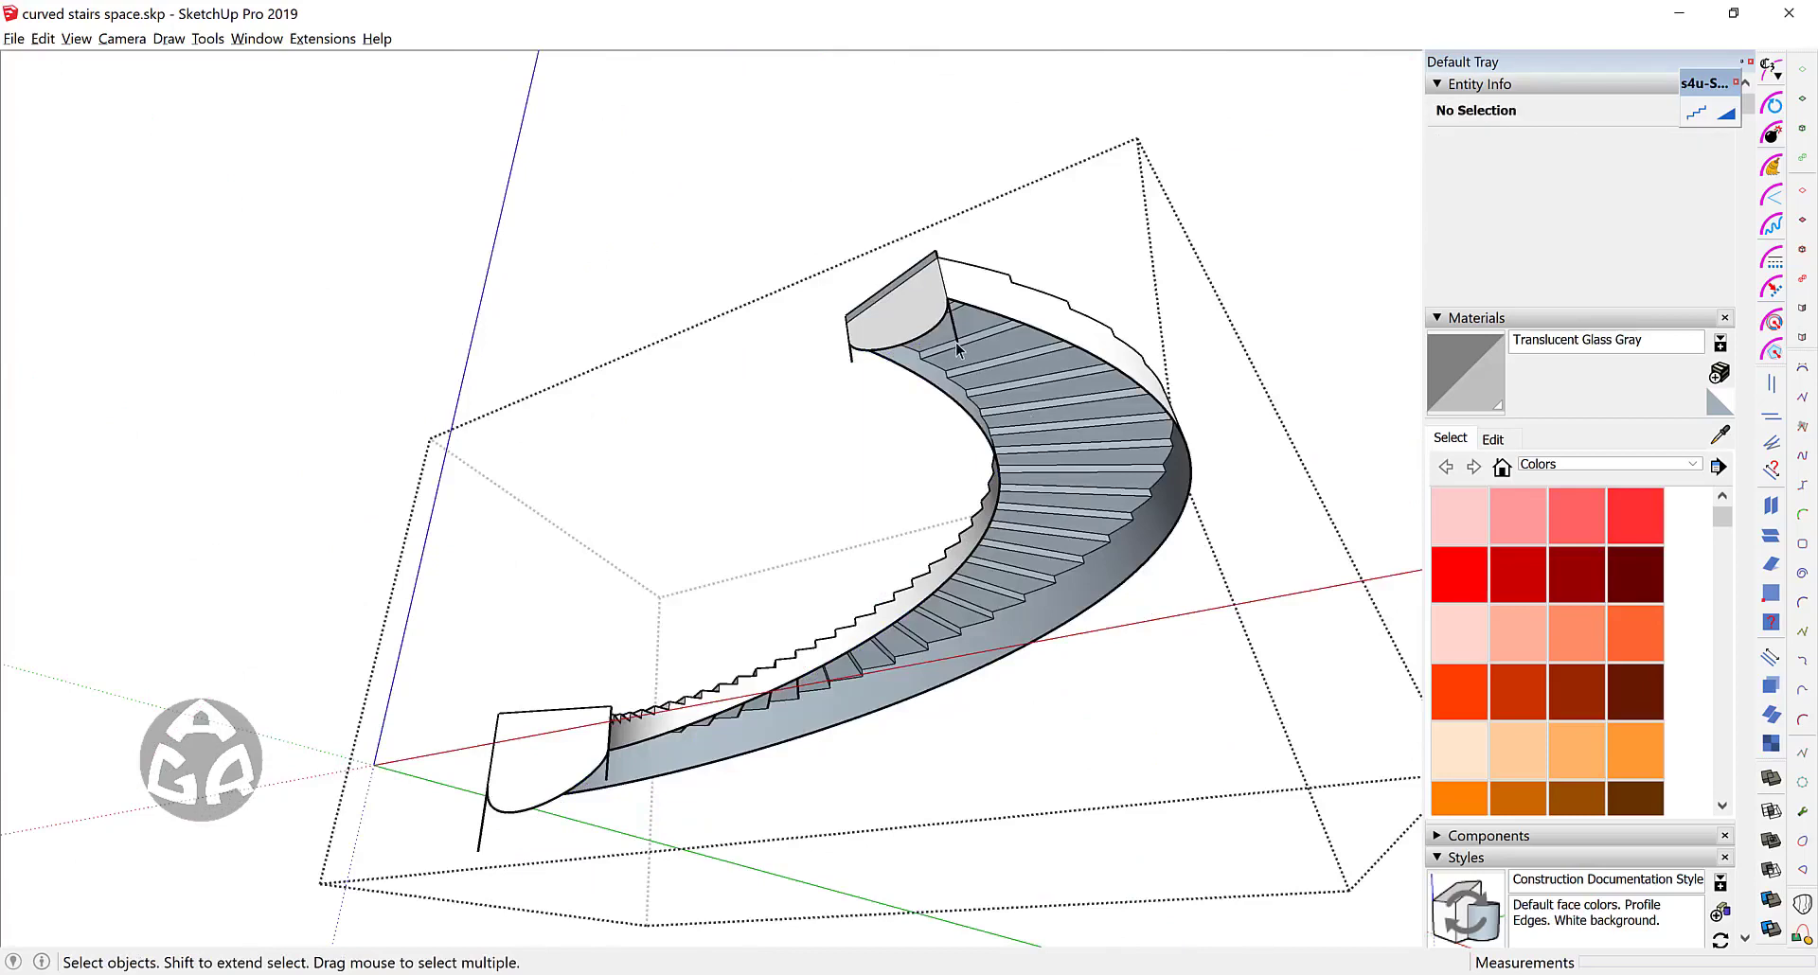
# Step: Delete the leftover straight edges hanging below the Bezier curves at both ends of the slab
pyautogui.click(957, 347)
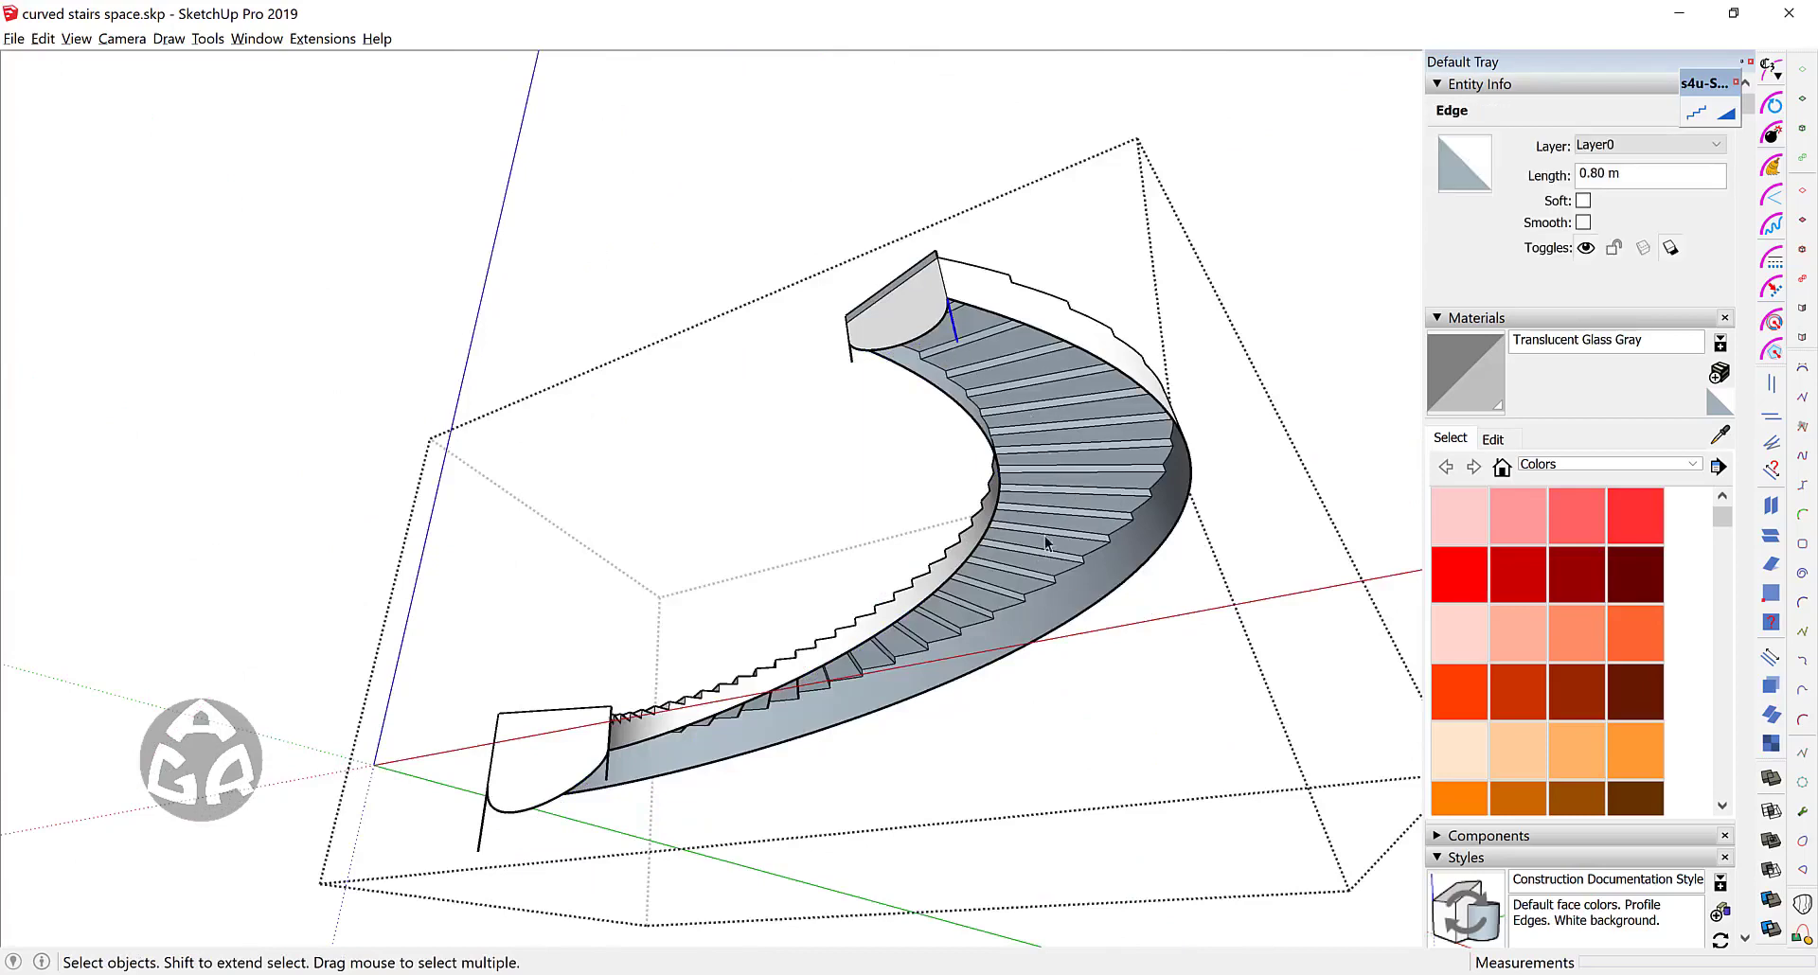
pyautogui.click(856, 371)
pyautogui.click(849, 358)
pyautogui.click(852, 374)
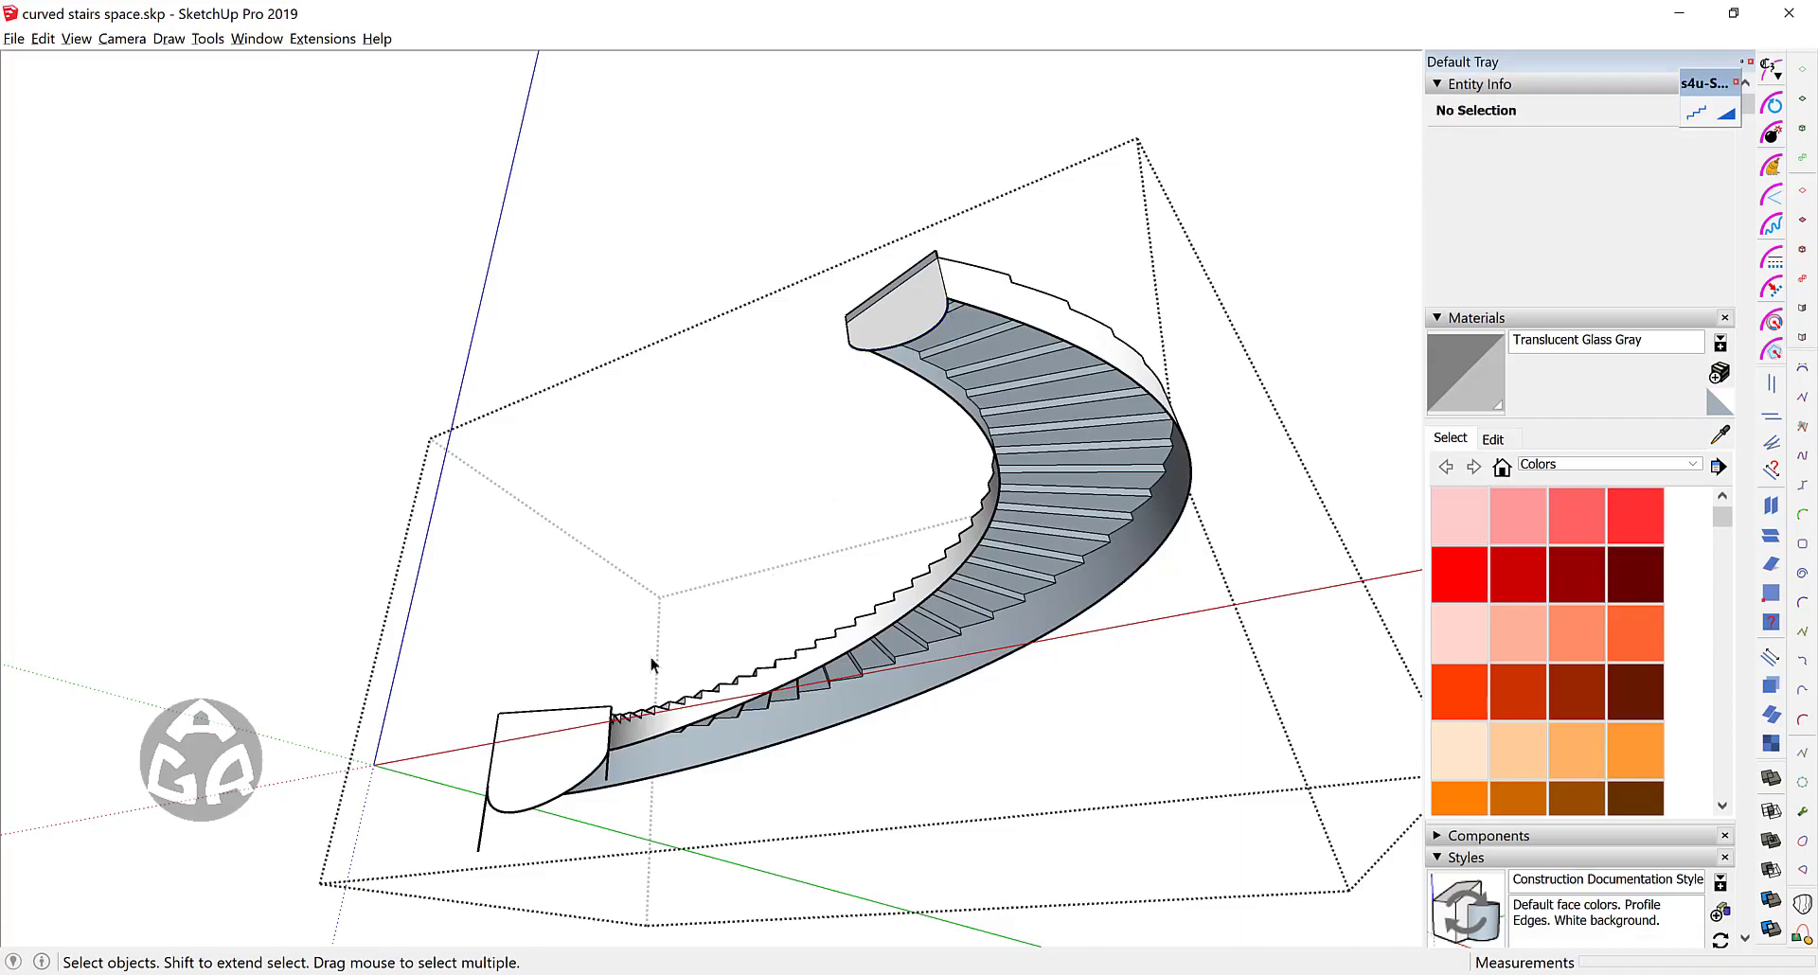
pyautogui.click(479, 836)
pyautogui.press('Delete')
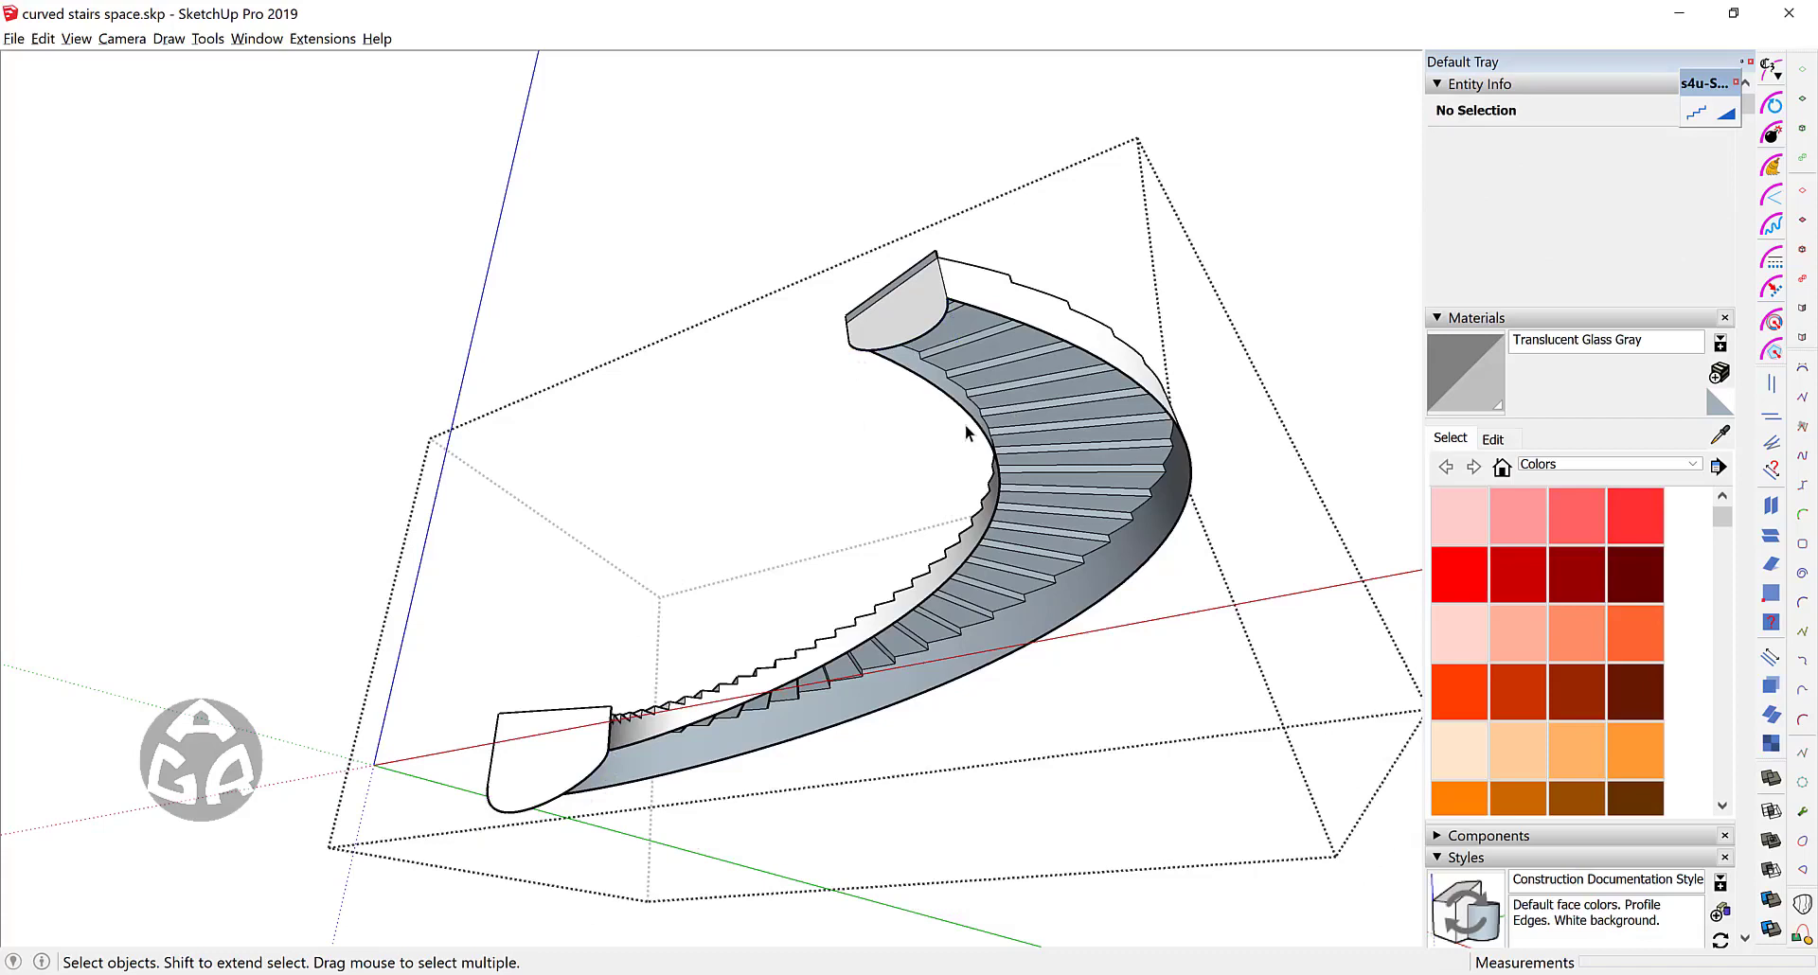
# Step: Generate a skinned surface from the two long side curves and the two Bezier end curves to close the underside
pyautogui.click(994, 314)
pyautogui.keyDown('shift'); pyautogui.click(915, 375); pyautogui.keyUp('shift')
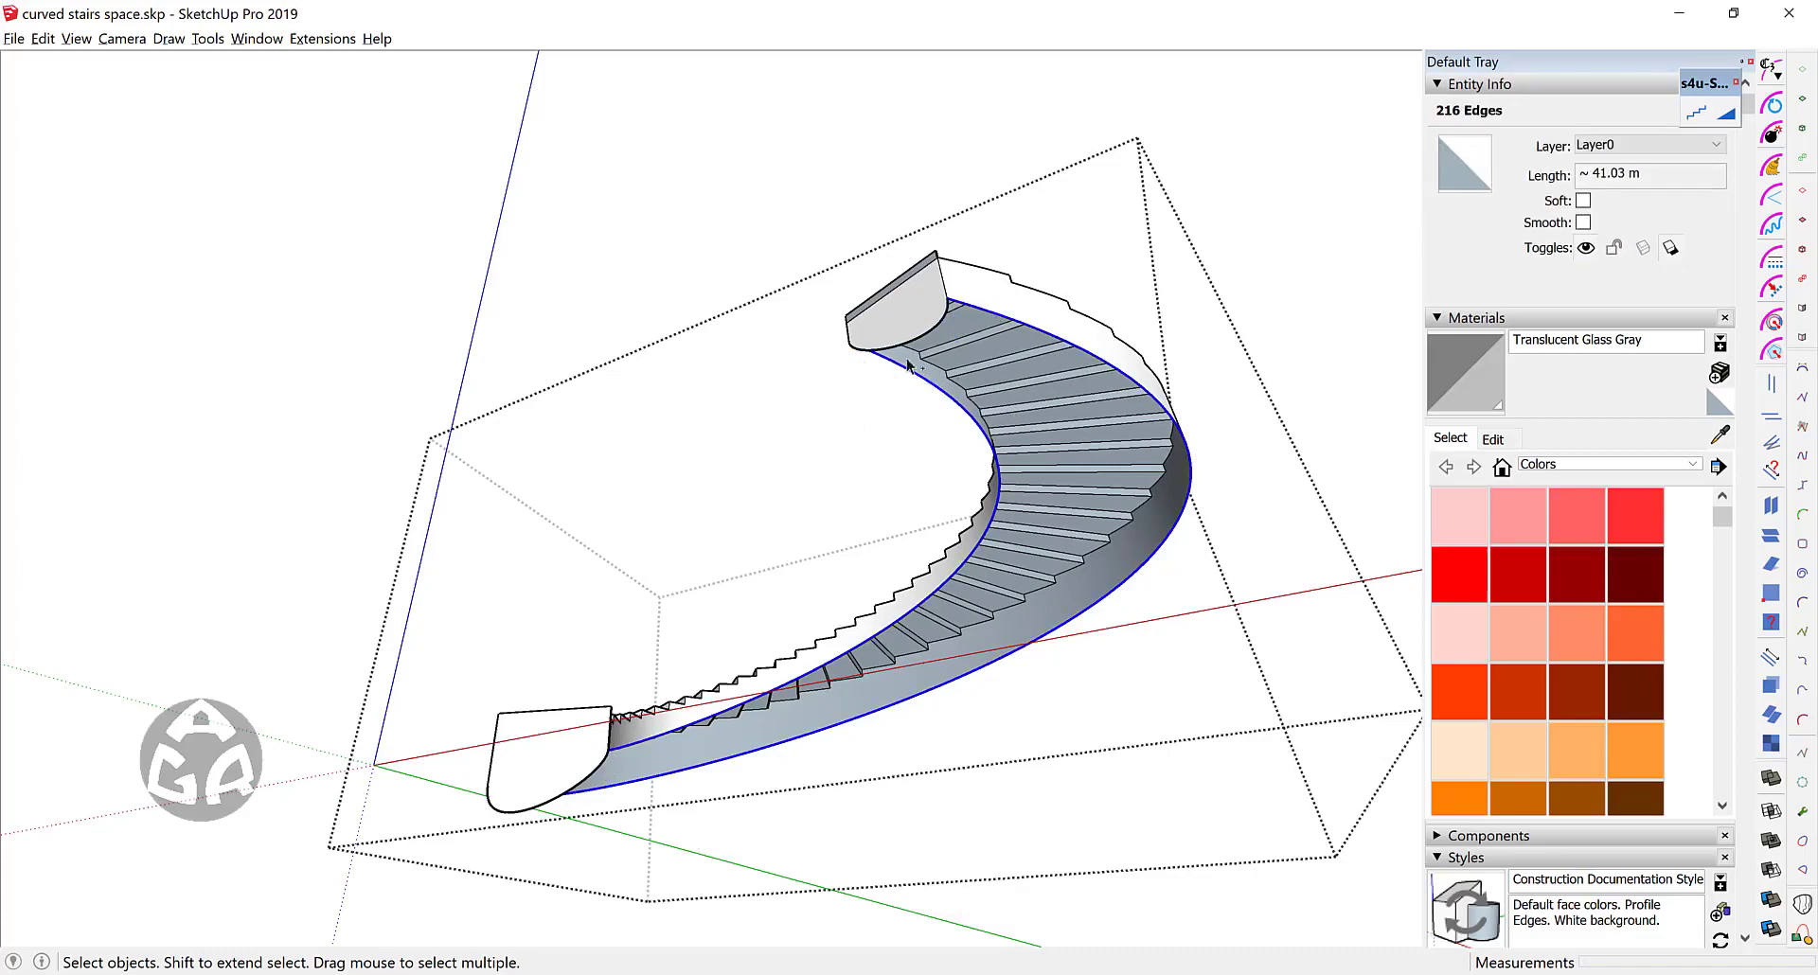
pyautogui.keyDown('shift'); pyautogui.click(553, 805); pyautogui.keyUp('shift')
pyautogui.keyDown('shift'); pyautogui.click(554, 805); pyautogui.keyUp('shift')
pyautogui.moveTo(1802, 888); pyautogui.dragTo(1323, 396)
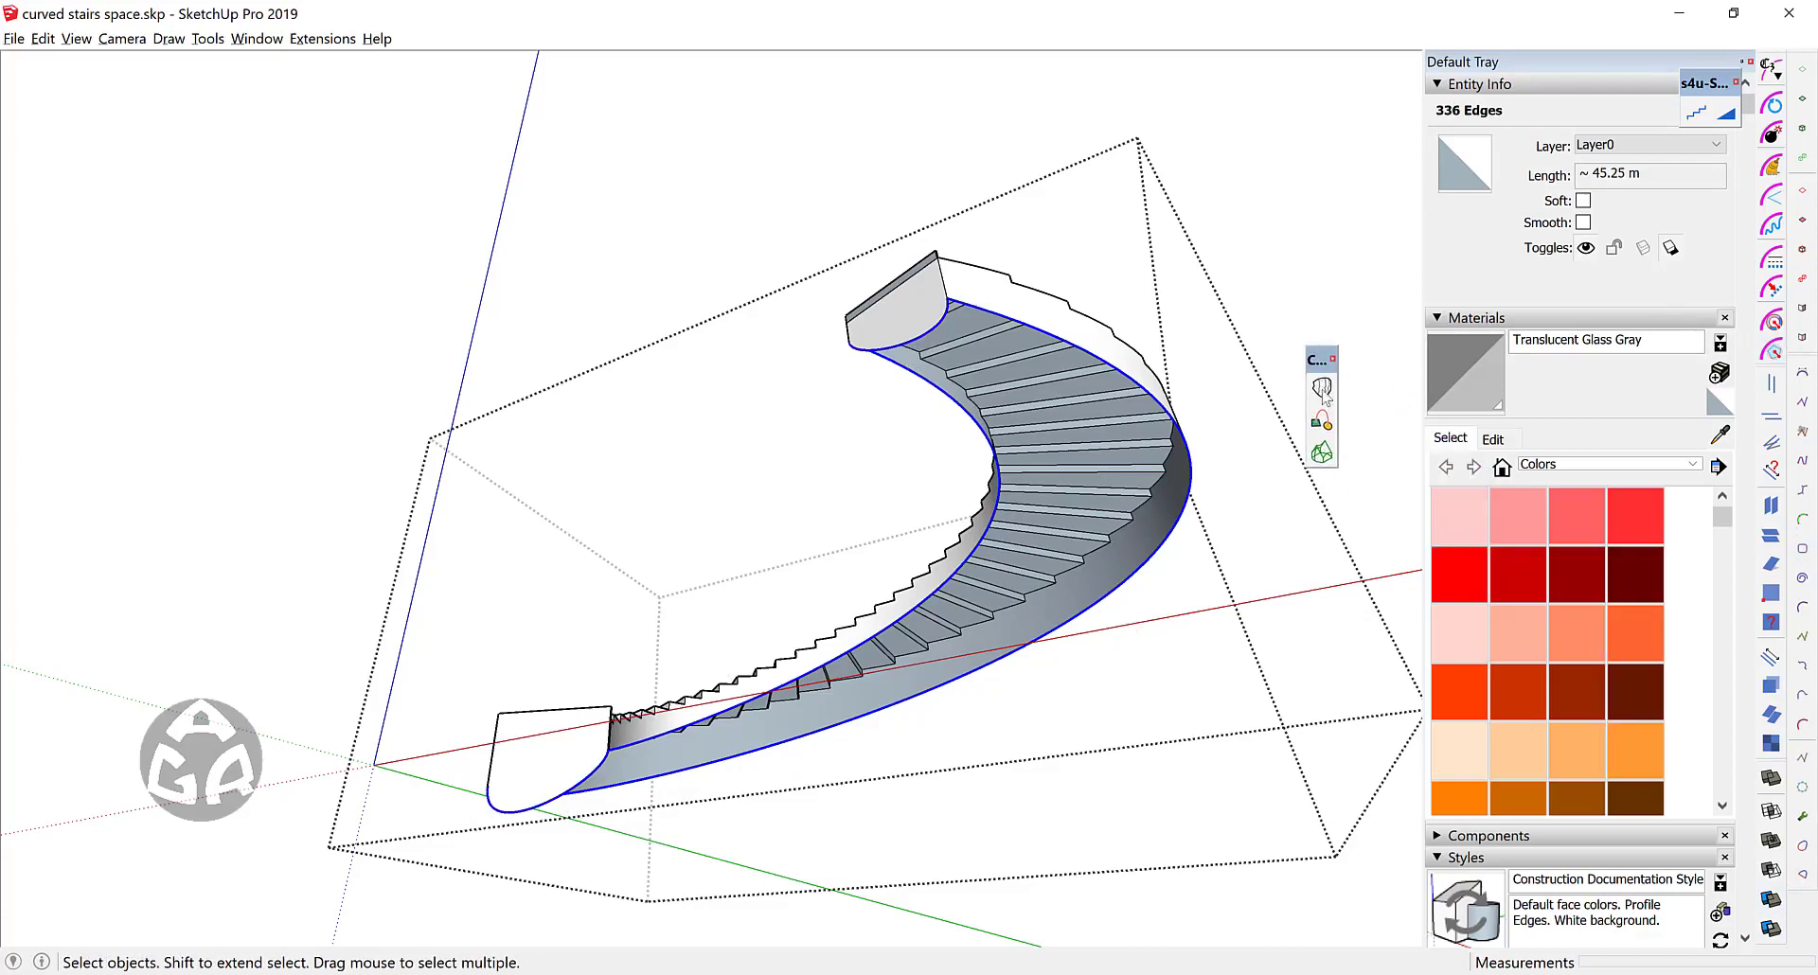
pyautogui.click(1325, 458)
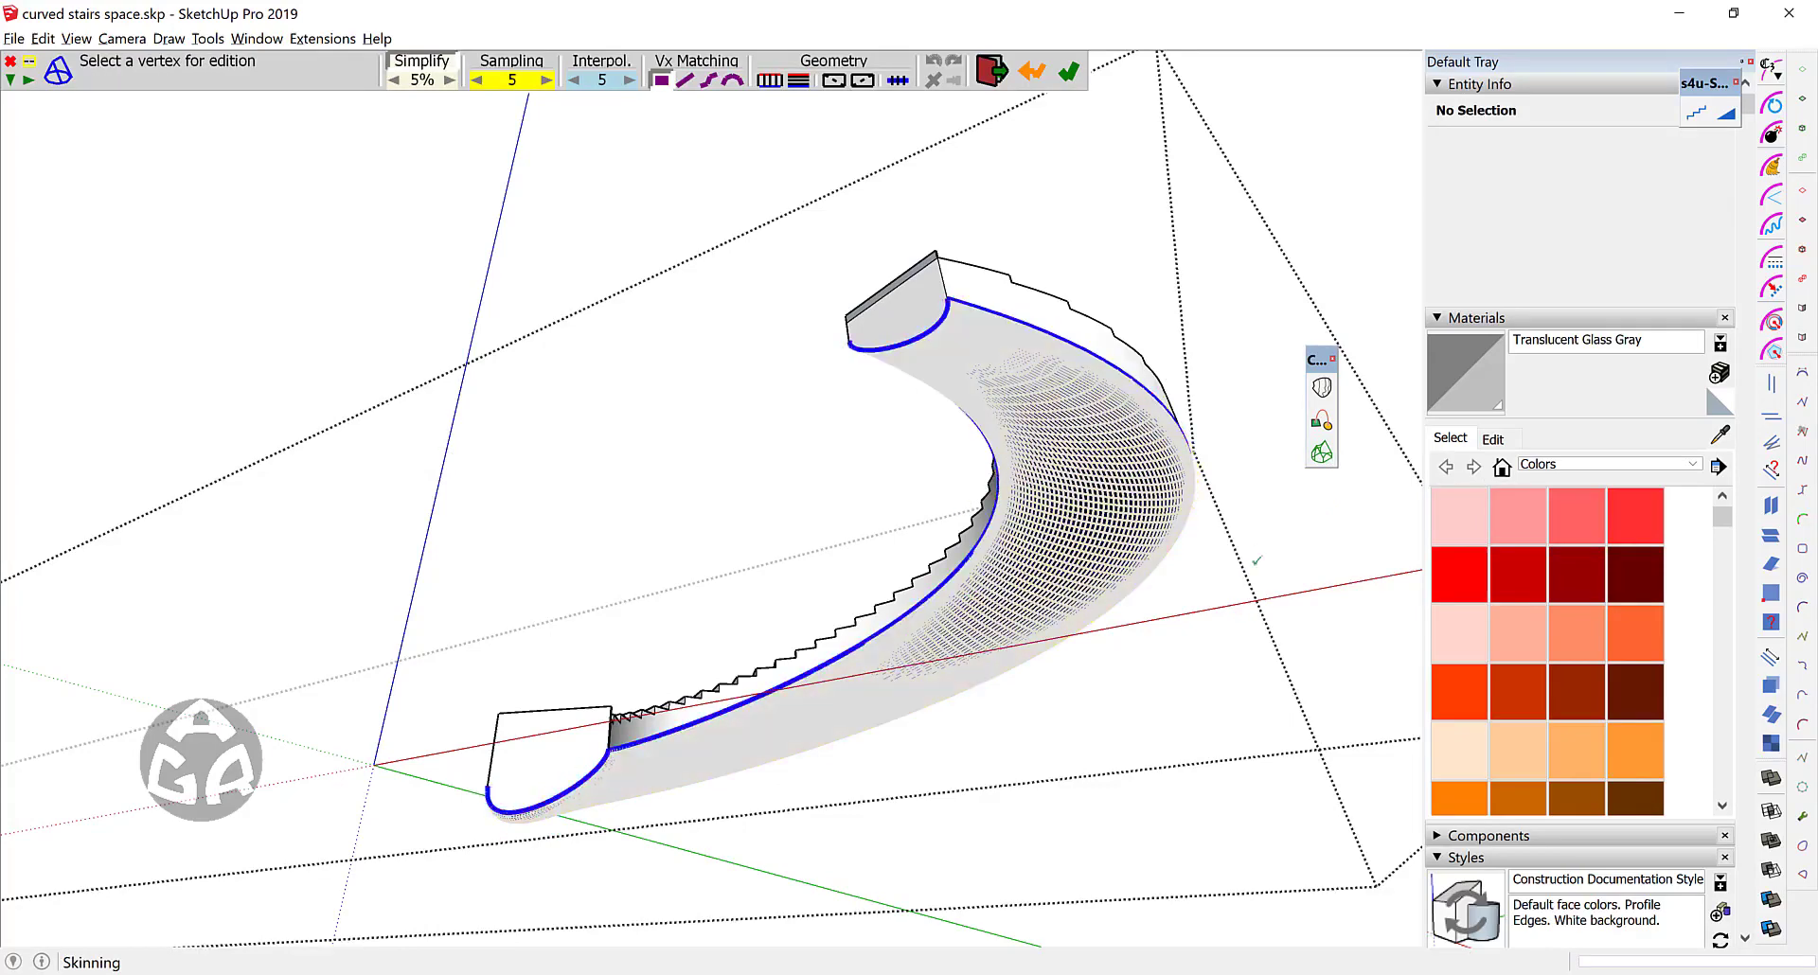
pyautogui.click(1321, 453)
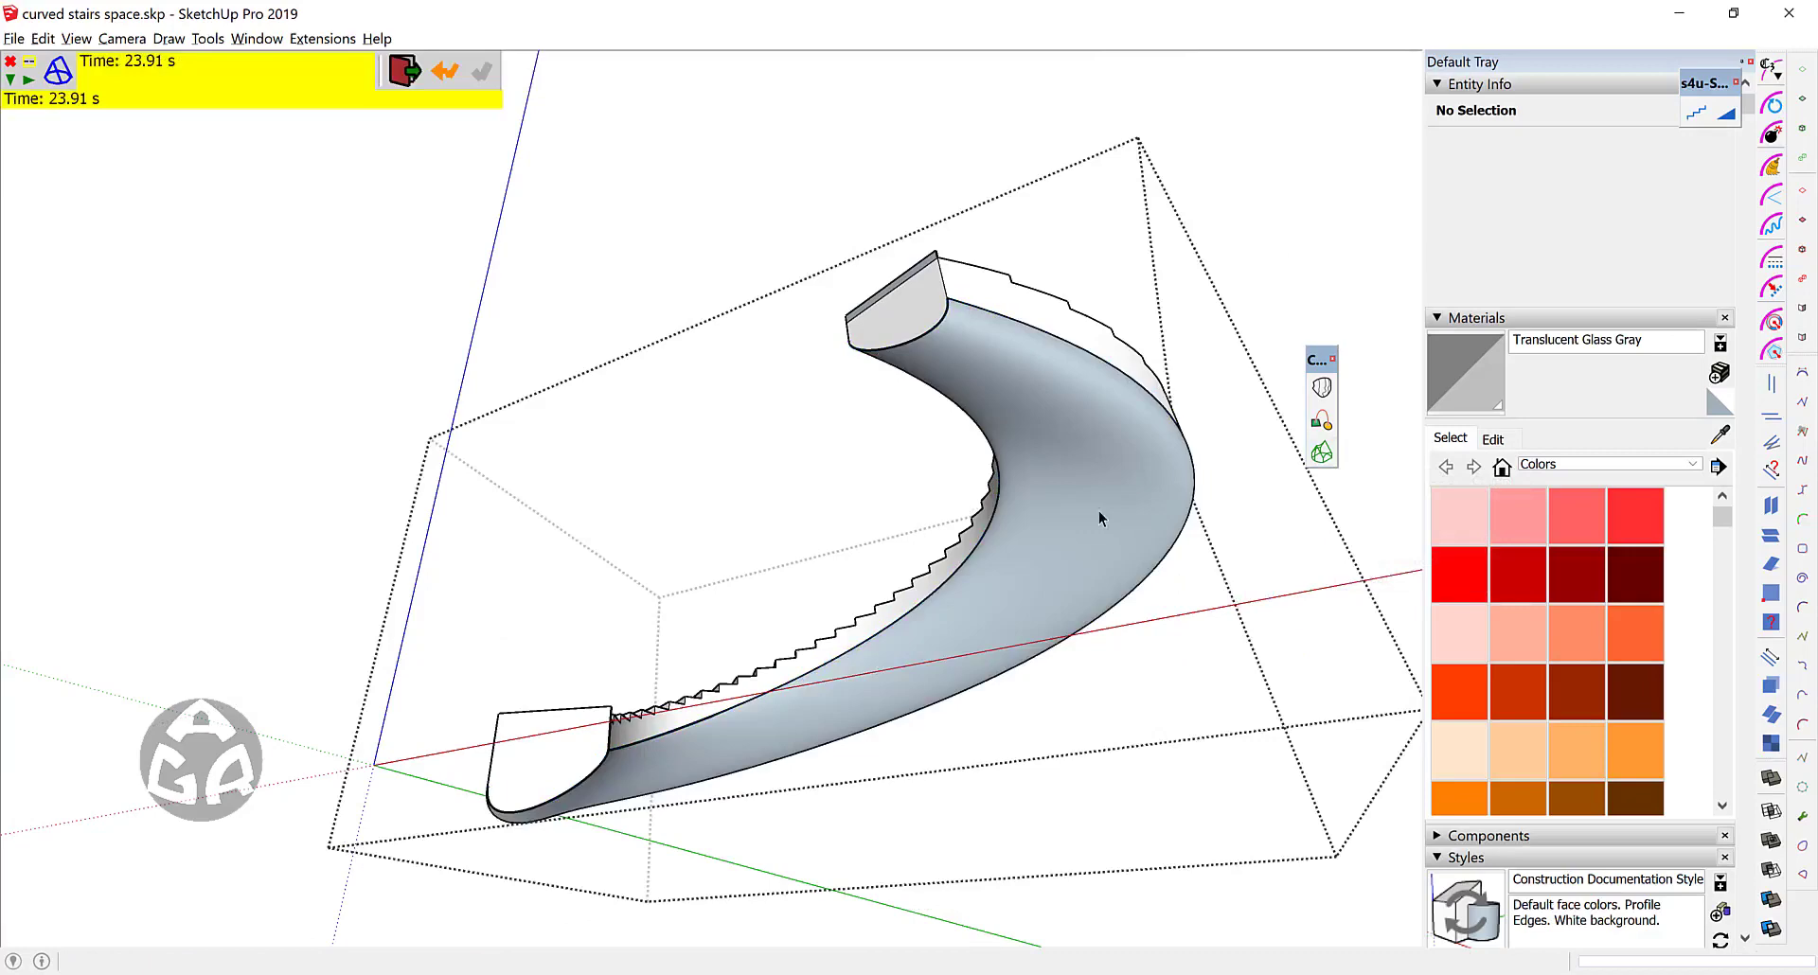
pyautogui.press('space')
# Step: Open the new underside surface group, reverse its faces so the front side points outwards, and leave the group
pyautogui.click(1068, 478)
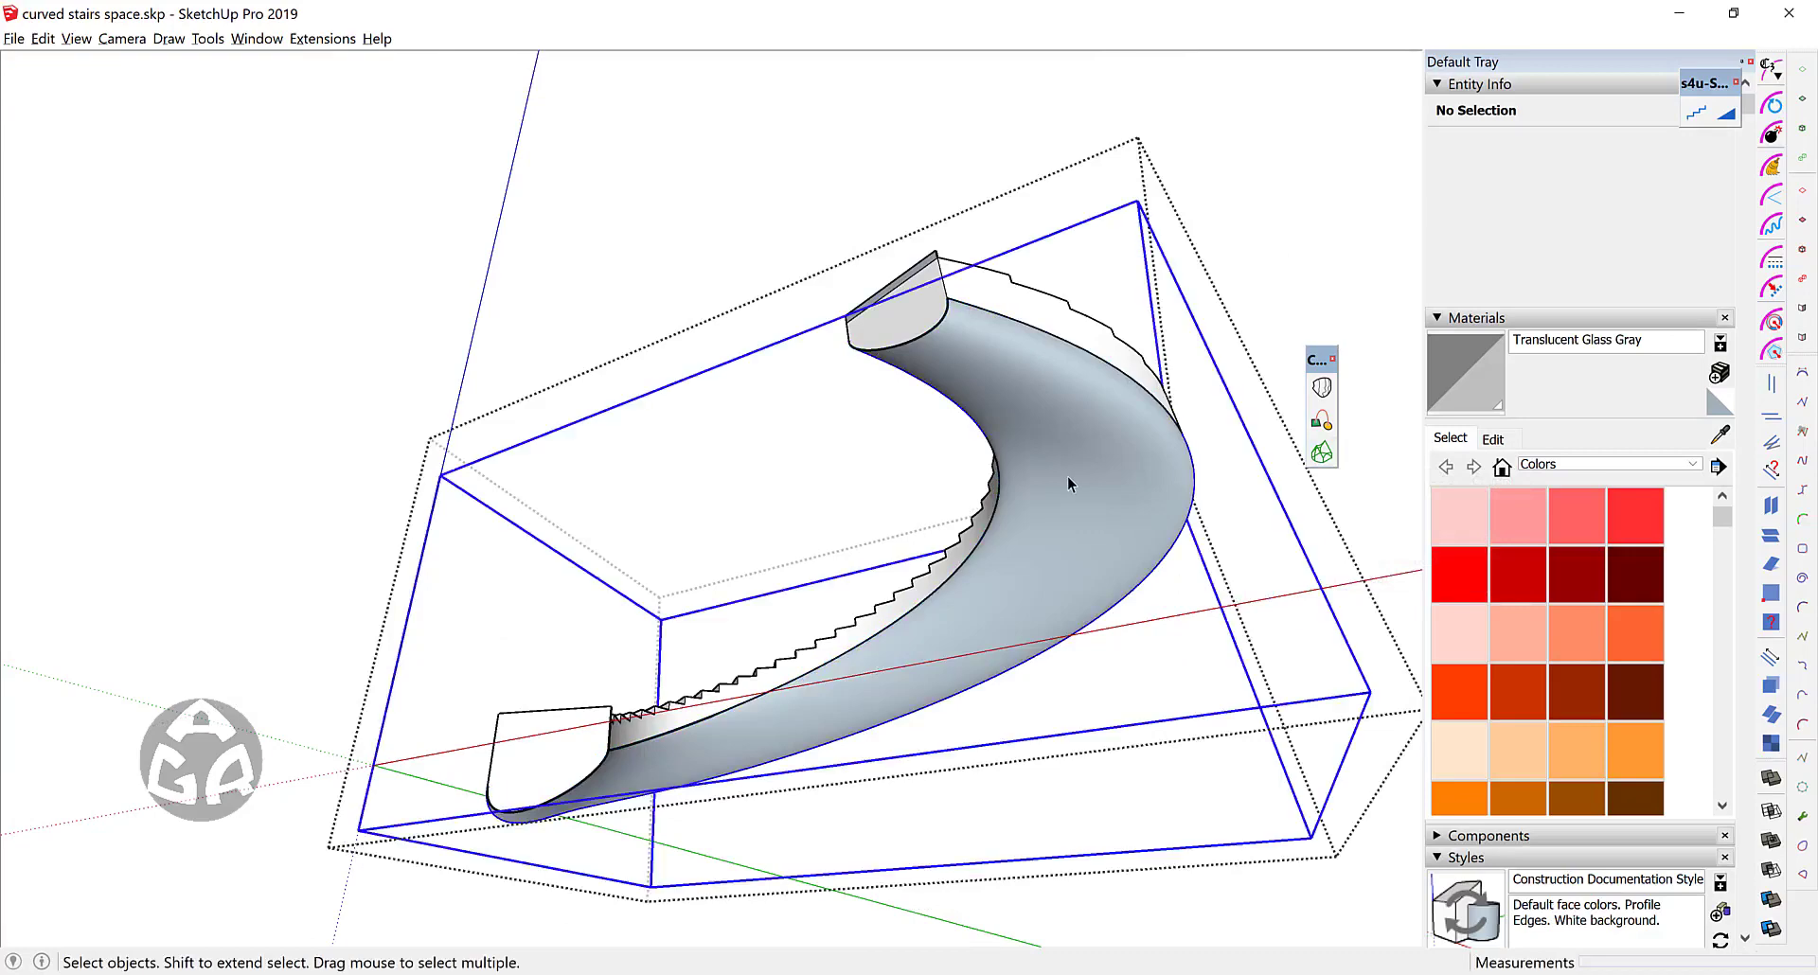
pyautogui.moveTo(955, 651); pyautogui.dragTo(265, 653, button='middle')
pyautogui.scroll(-4, 786, 487)
pyautogui.moveTo(815, 464); pyautogui.dragTo(698, 524, button='middle')
pyautogui.scroll(5, 698, 524)
pyautogui.scroll(-5, 900, 526)
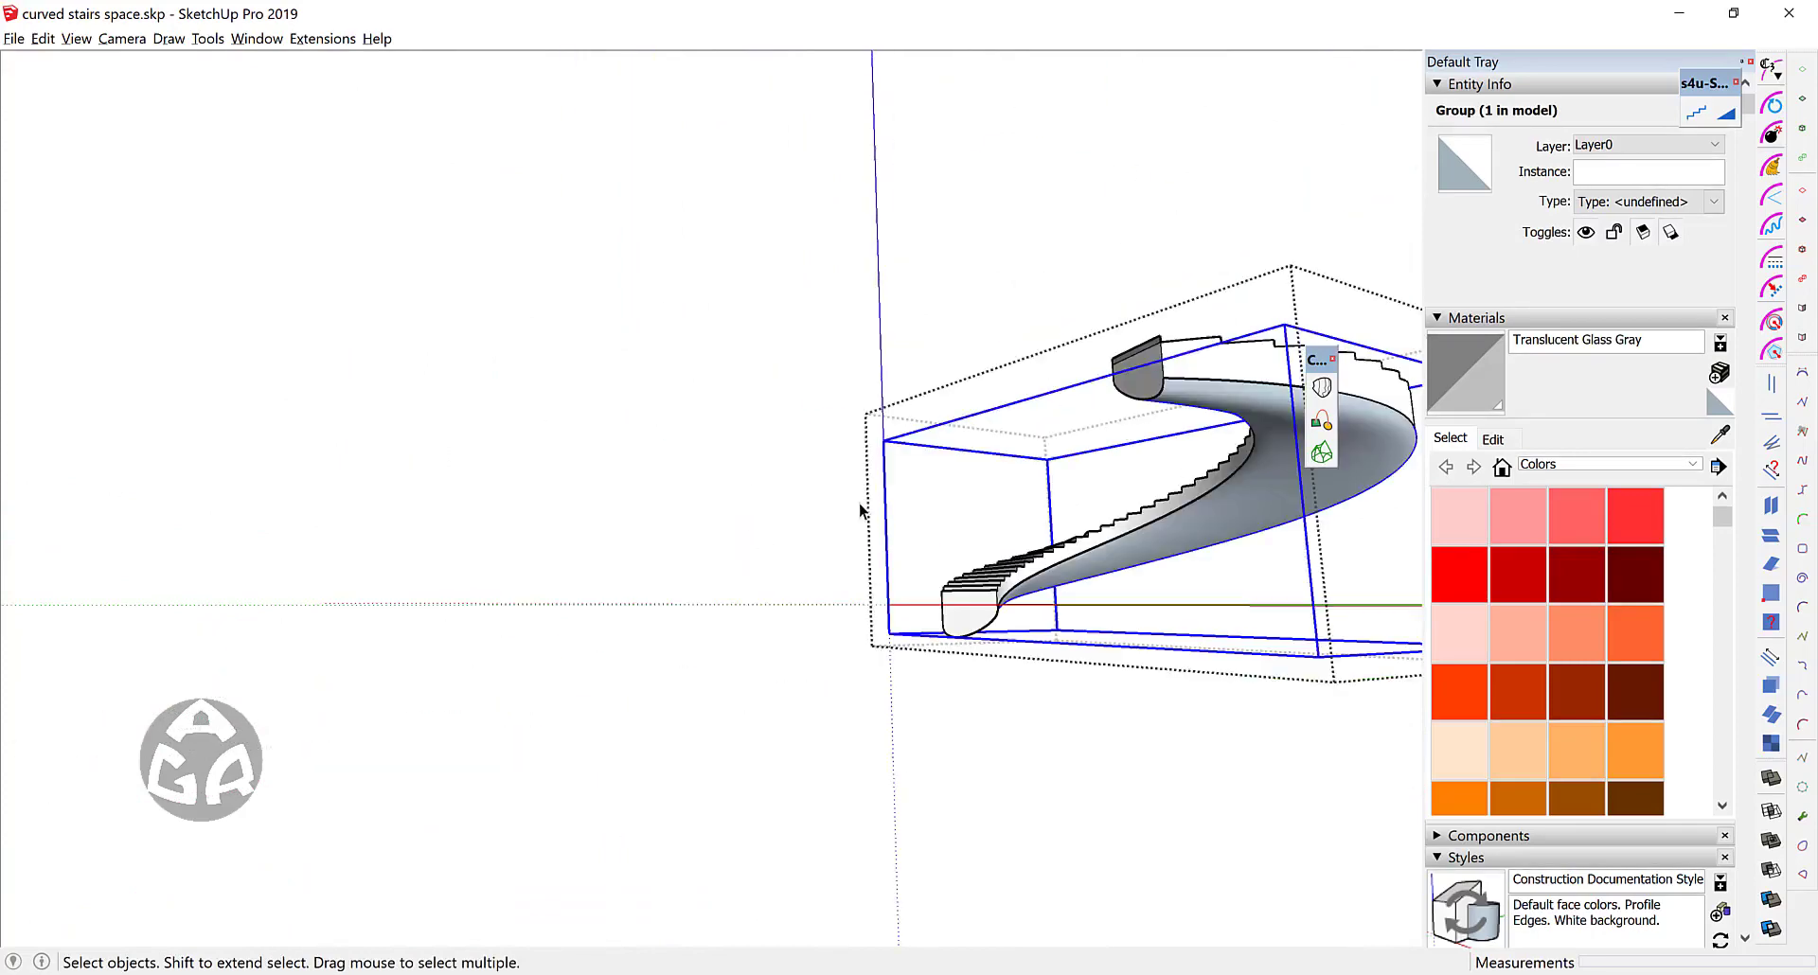
pyautogui.moveTo(861, 508); pyautogui.dragTo(990, 487, button='middle')
pyautogui.scroll(3, 1257, 452)
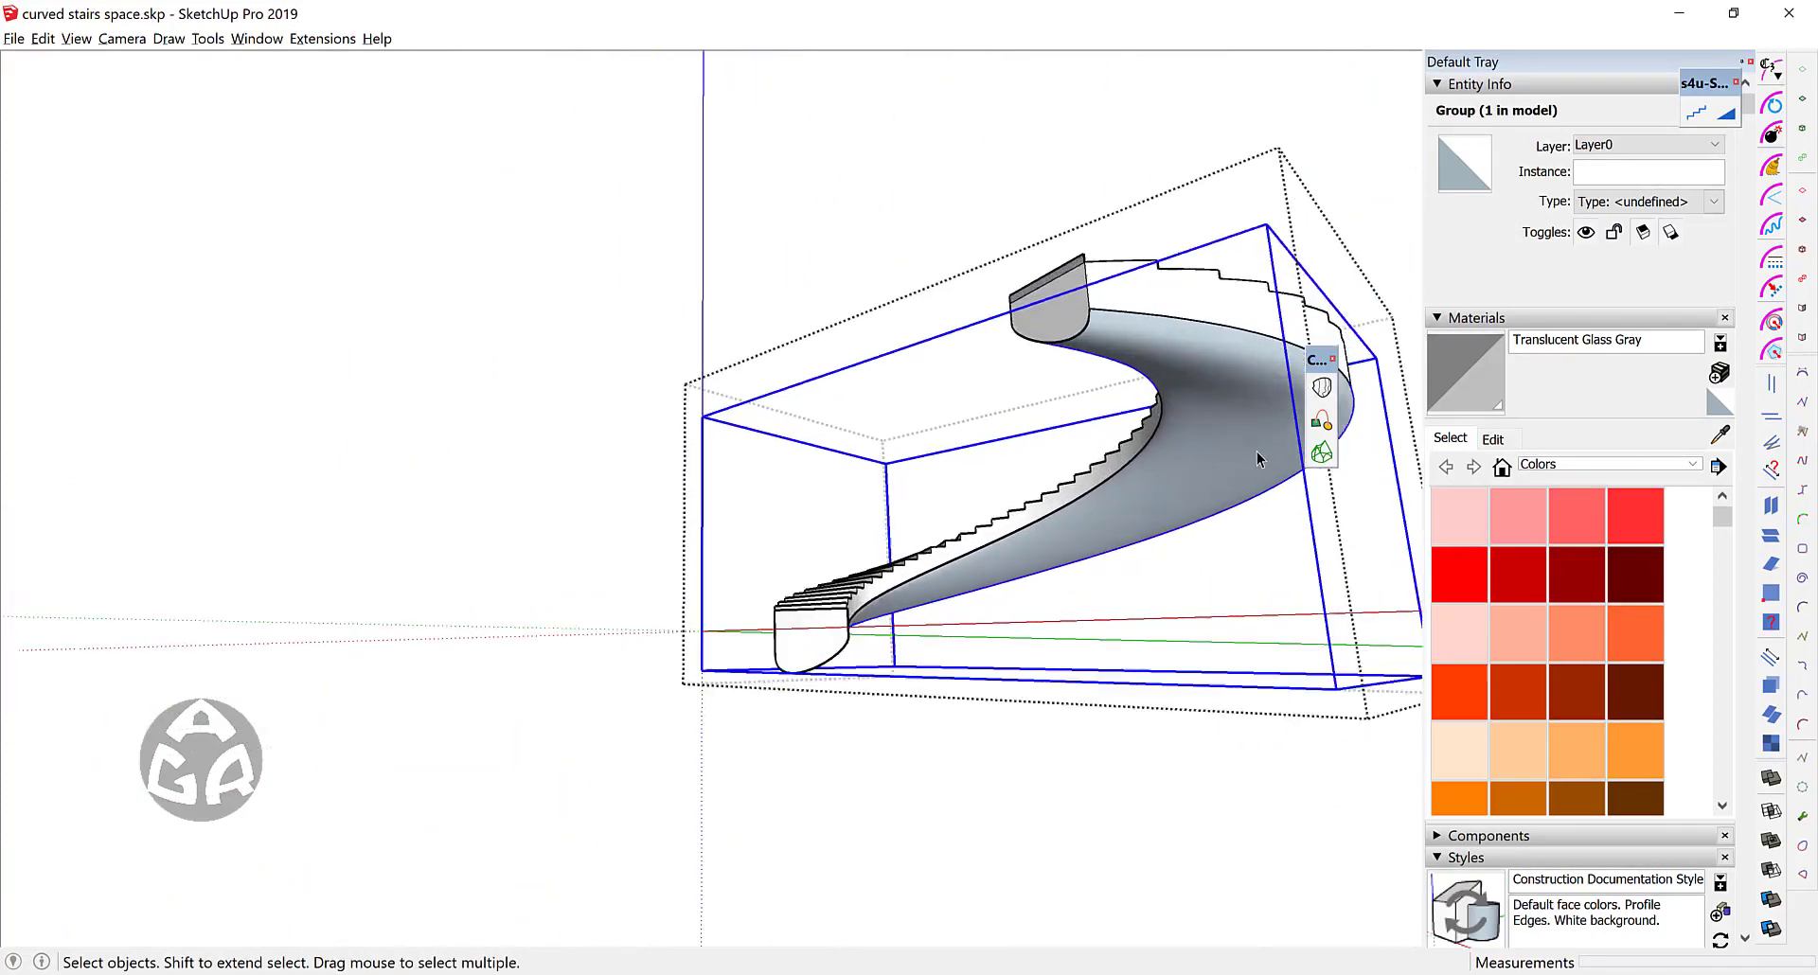
pyautogui.moveTo(1257, 452); pyautogui.dragTo(1058, 463, button='middle')
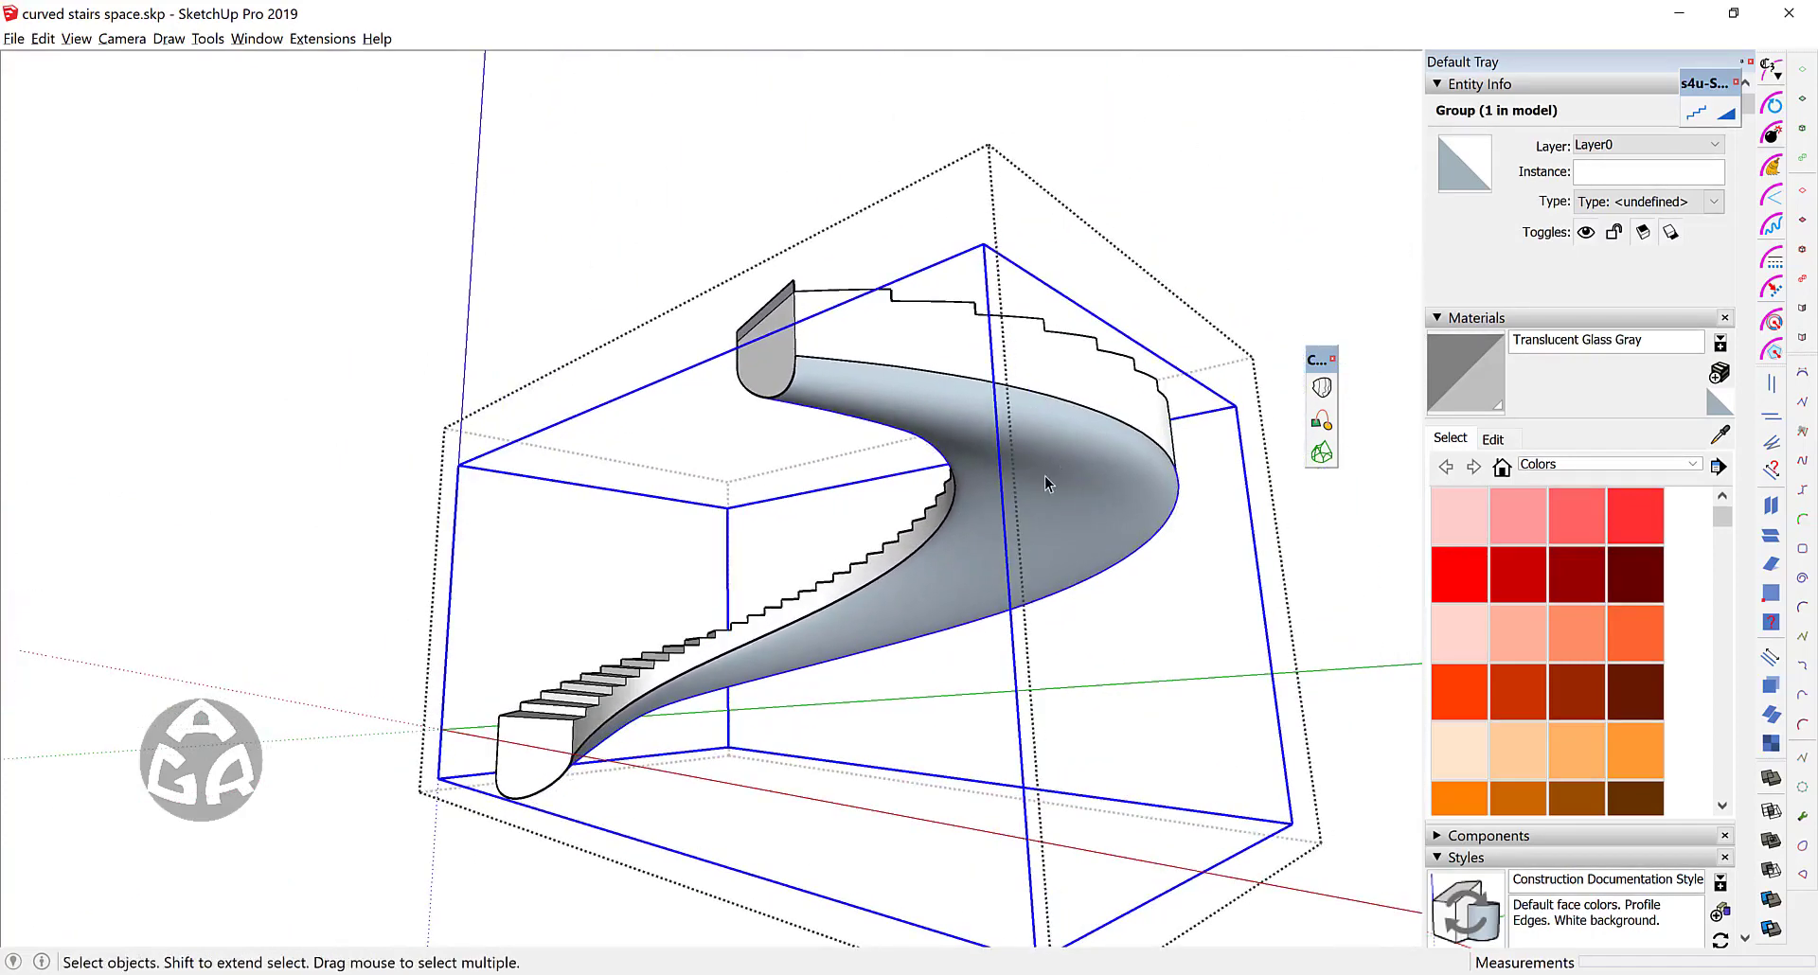
pyautogui.press('Delete')
pyautogui.click(1053, 449)
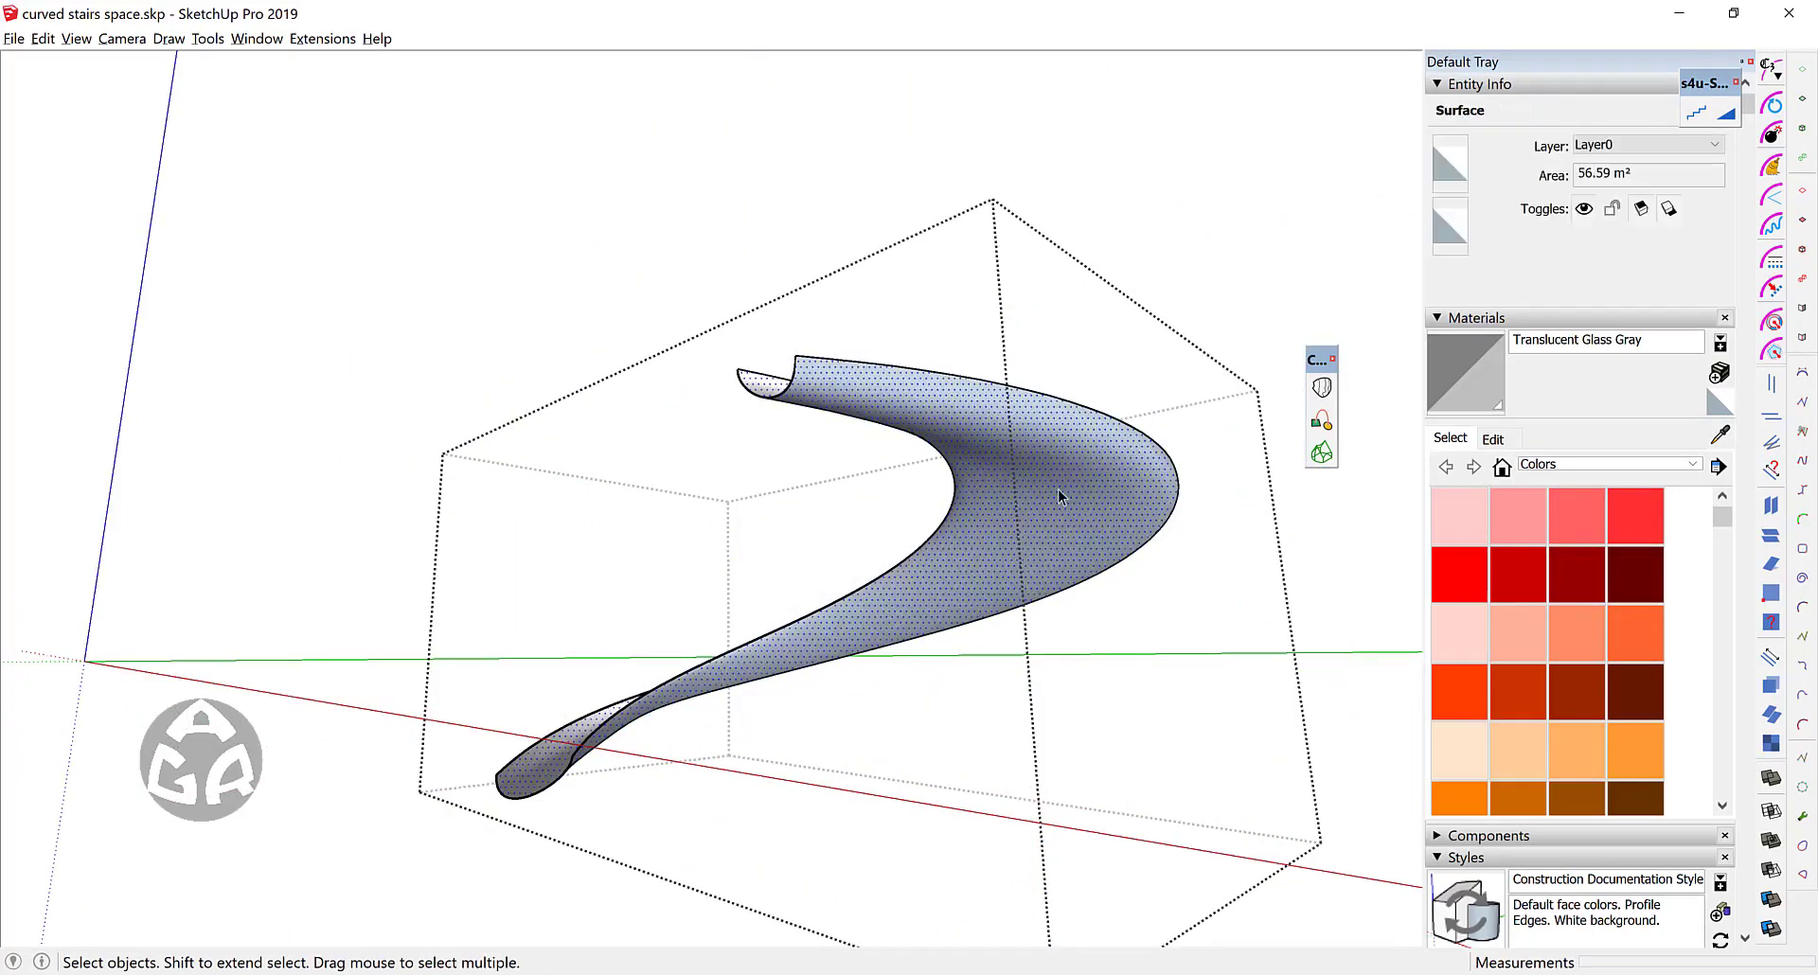
pyautogui.rightClick(1058, 494)
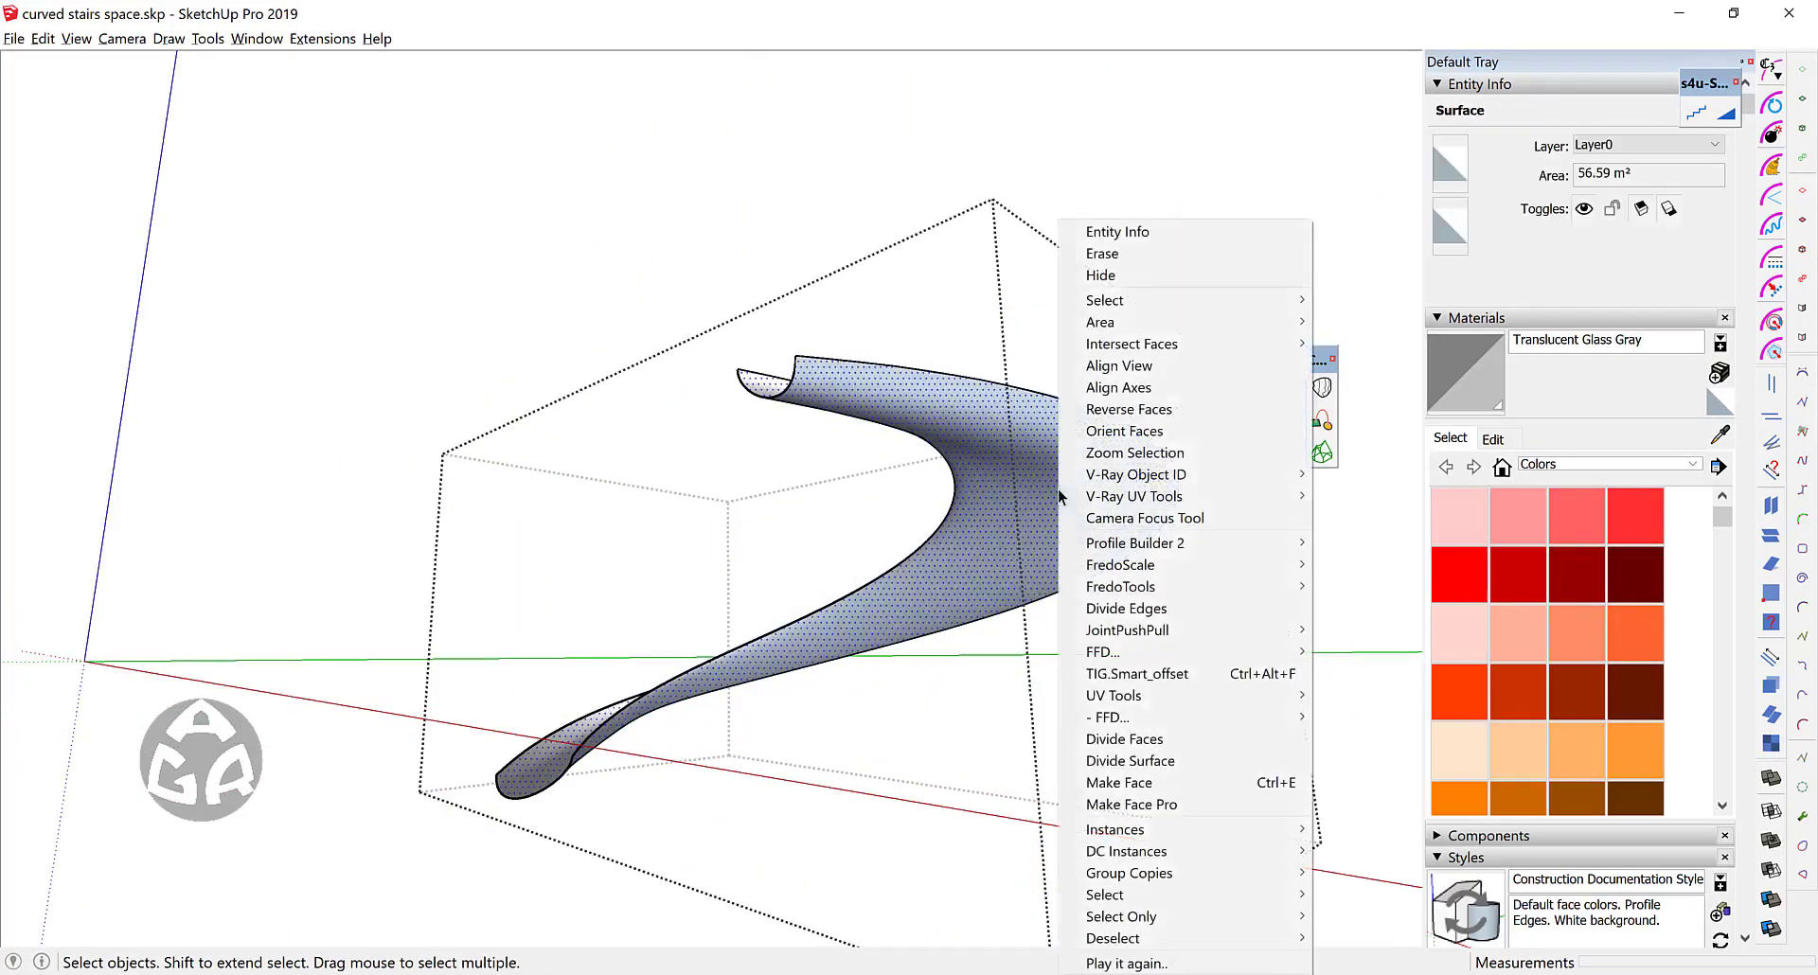
pyautogui.click(1128, 409)
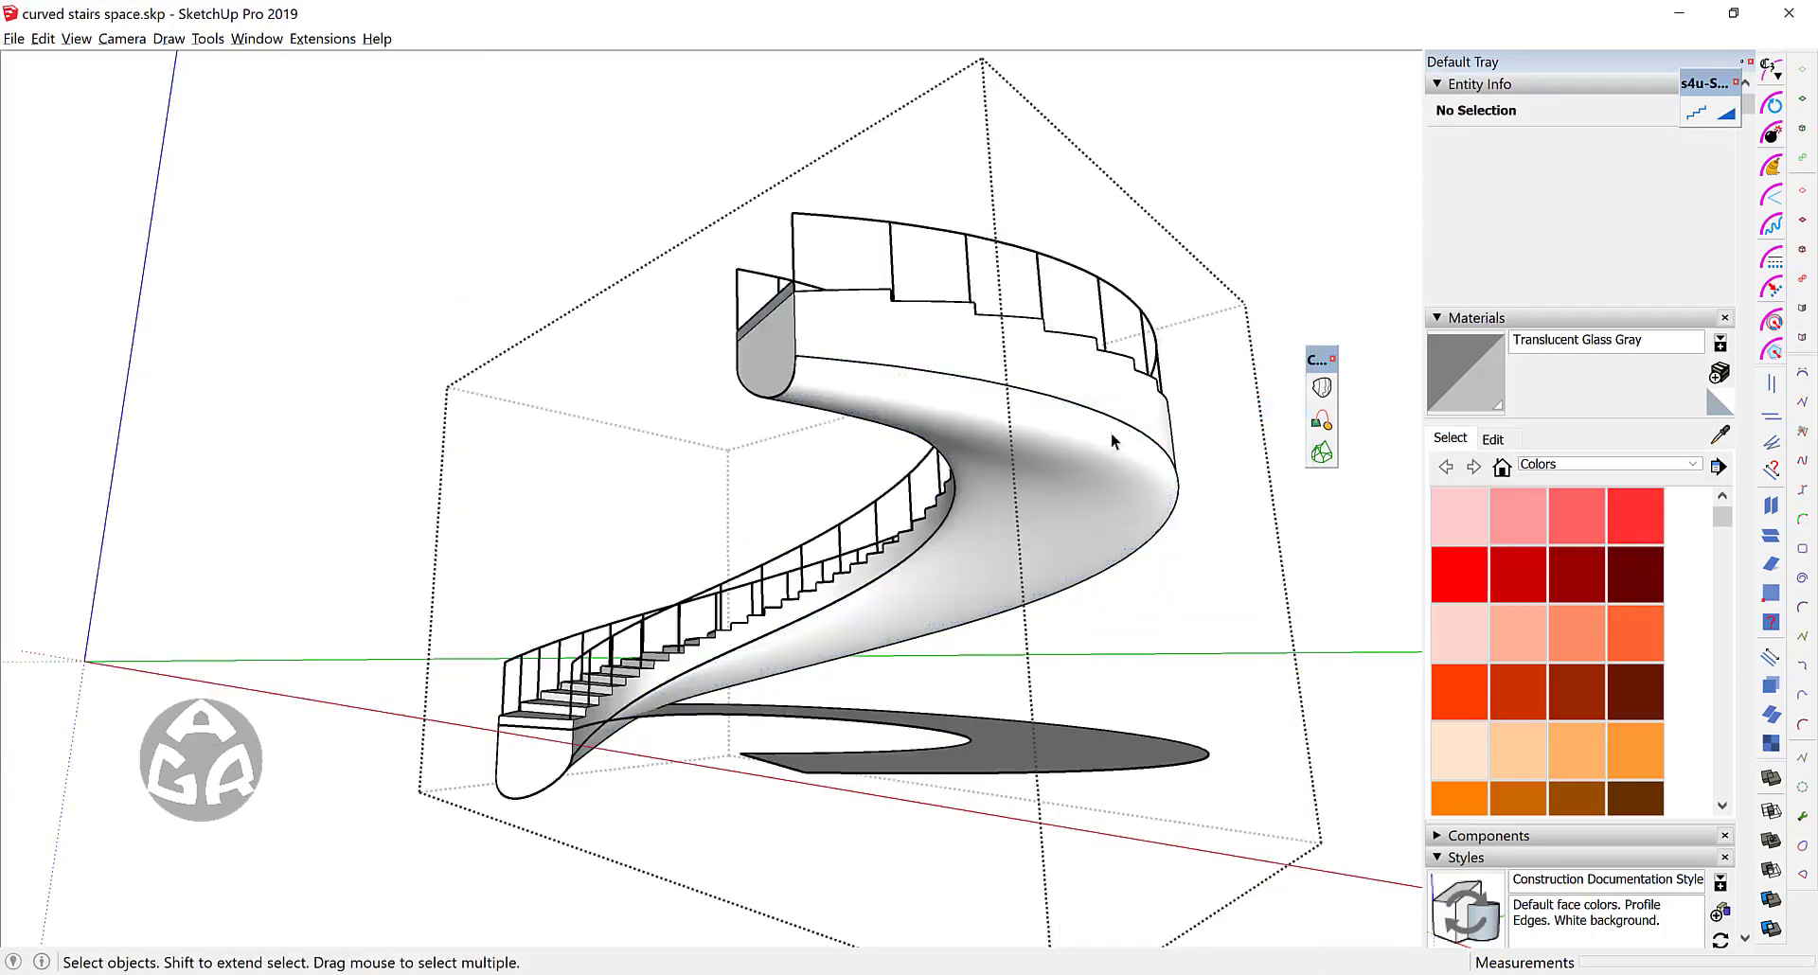
pyautogui.click(1113, 440)
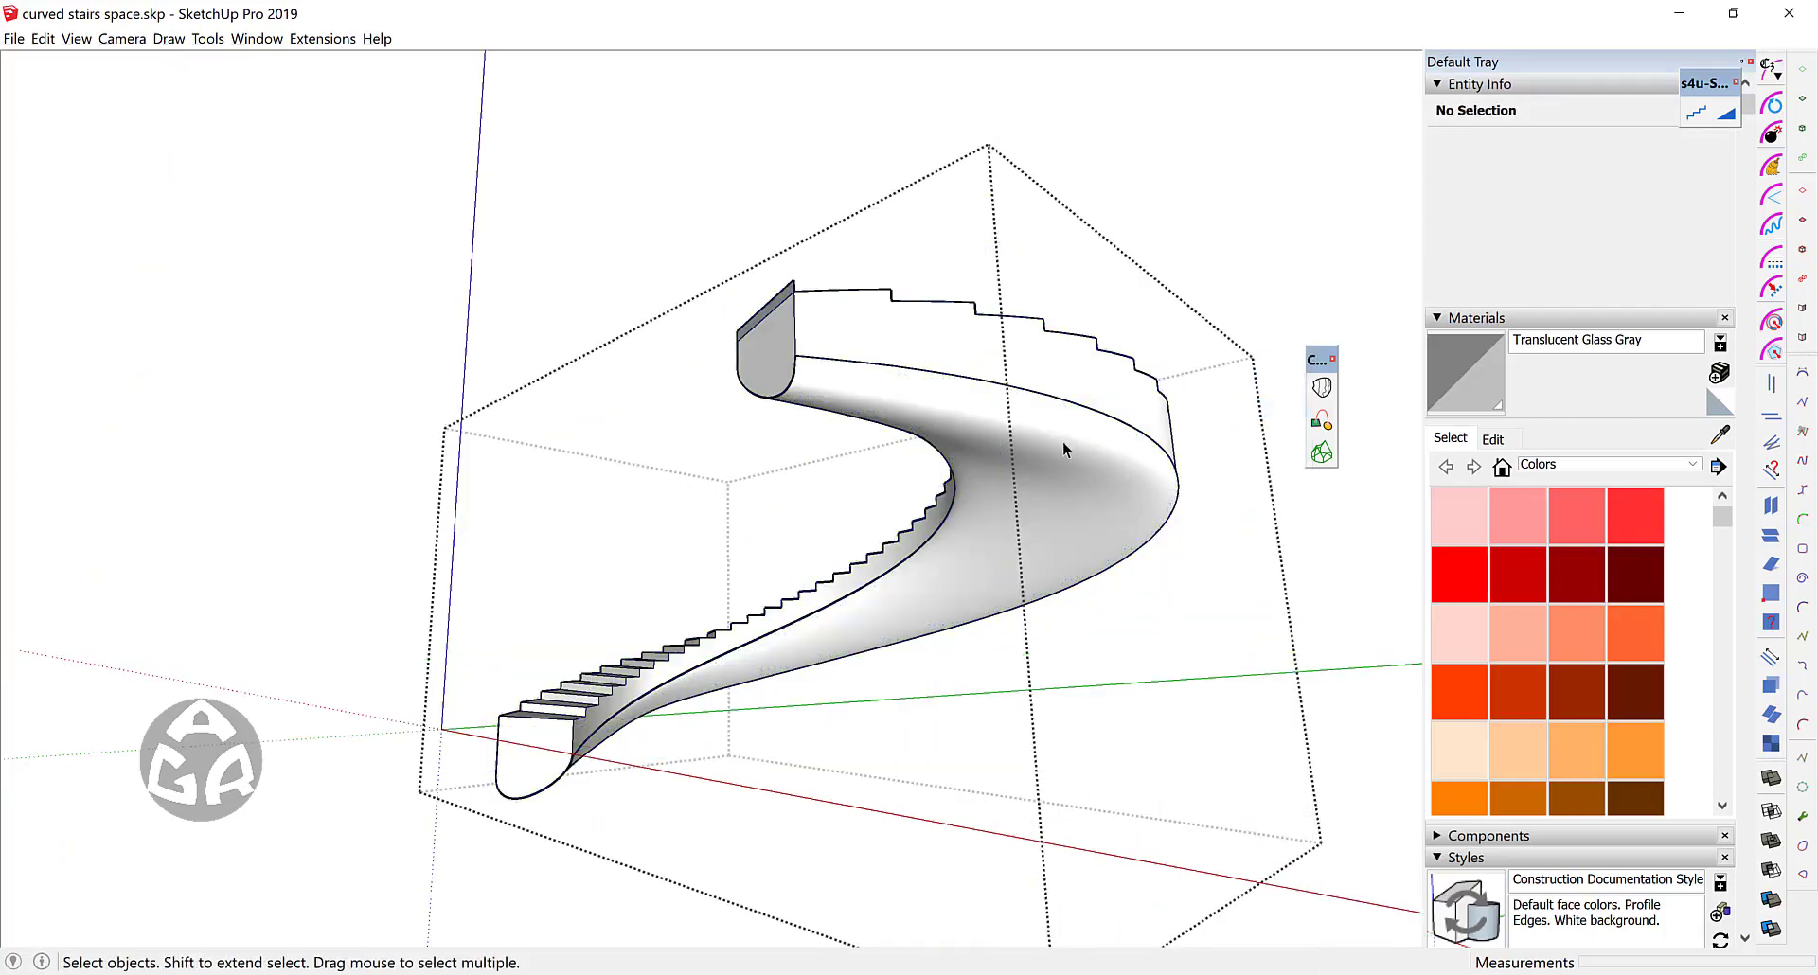
# Step: Explode the underside surface group so it merges with the staircase geometry
pyautogui.click(1063, 442)
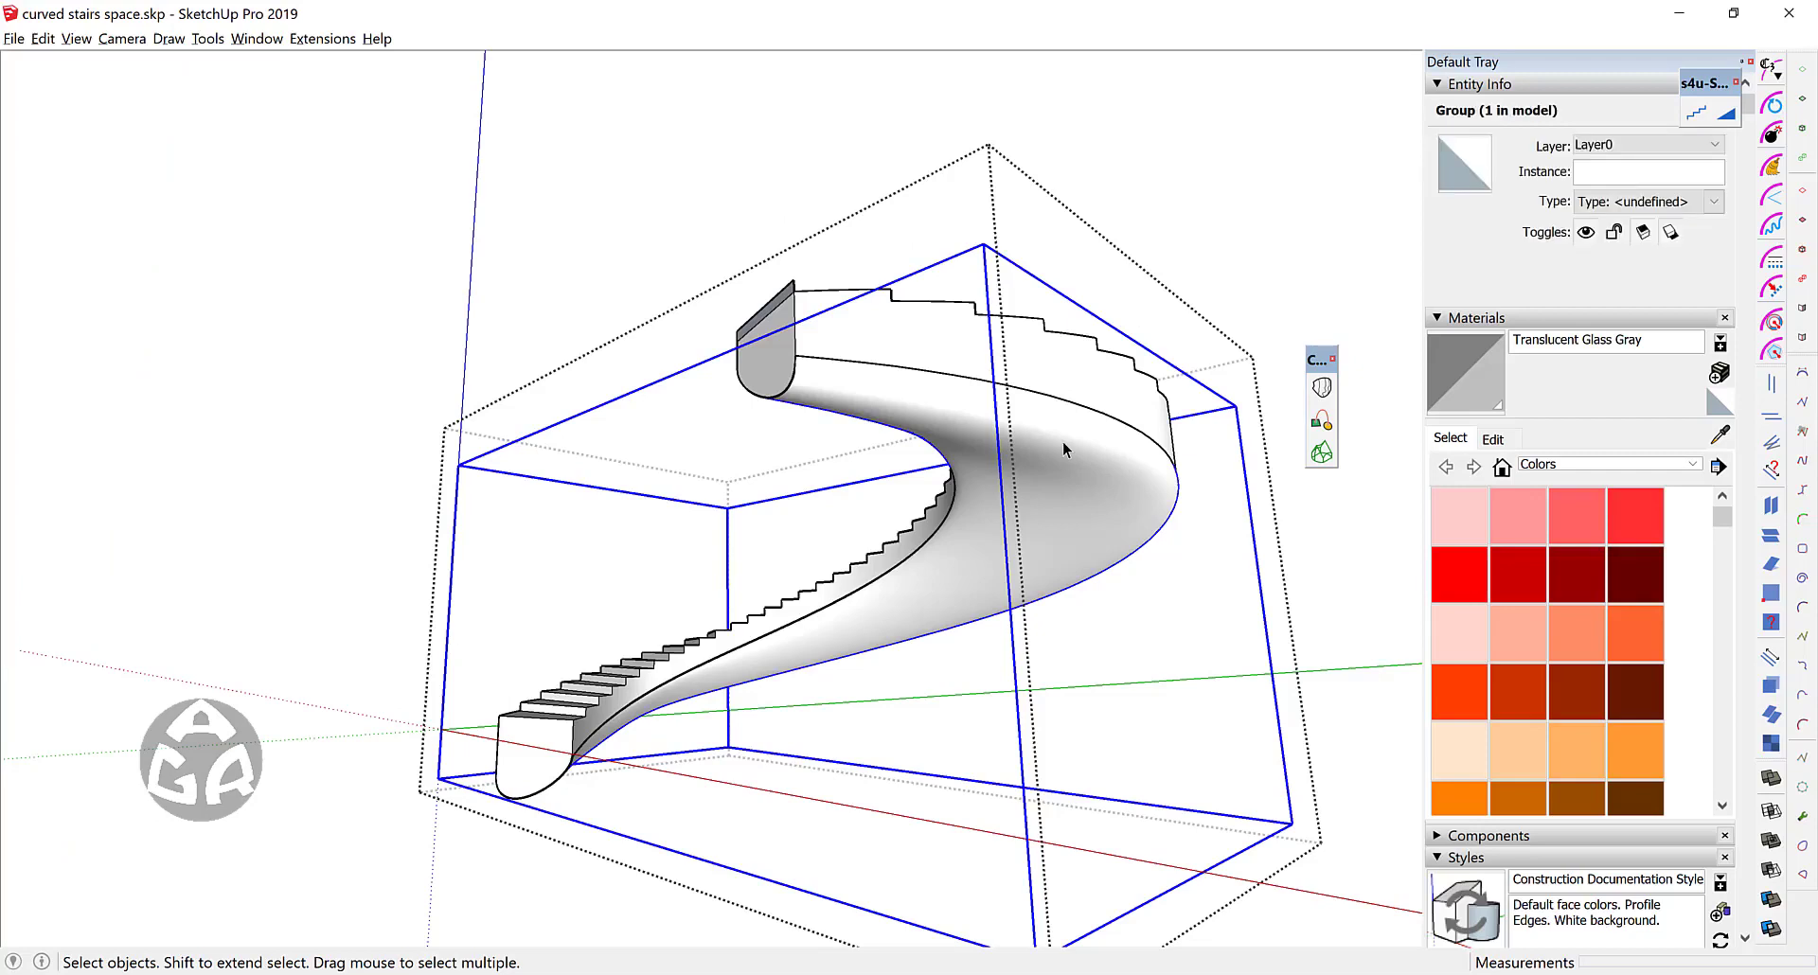
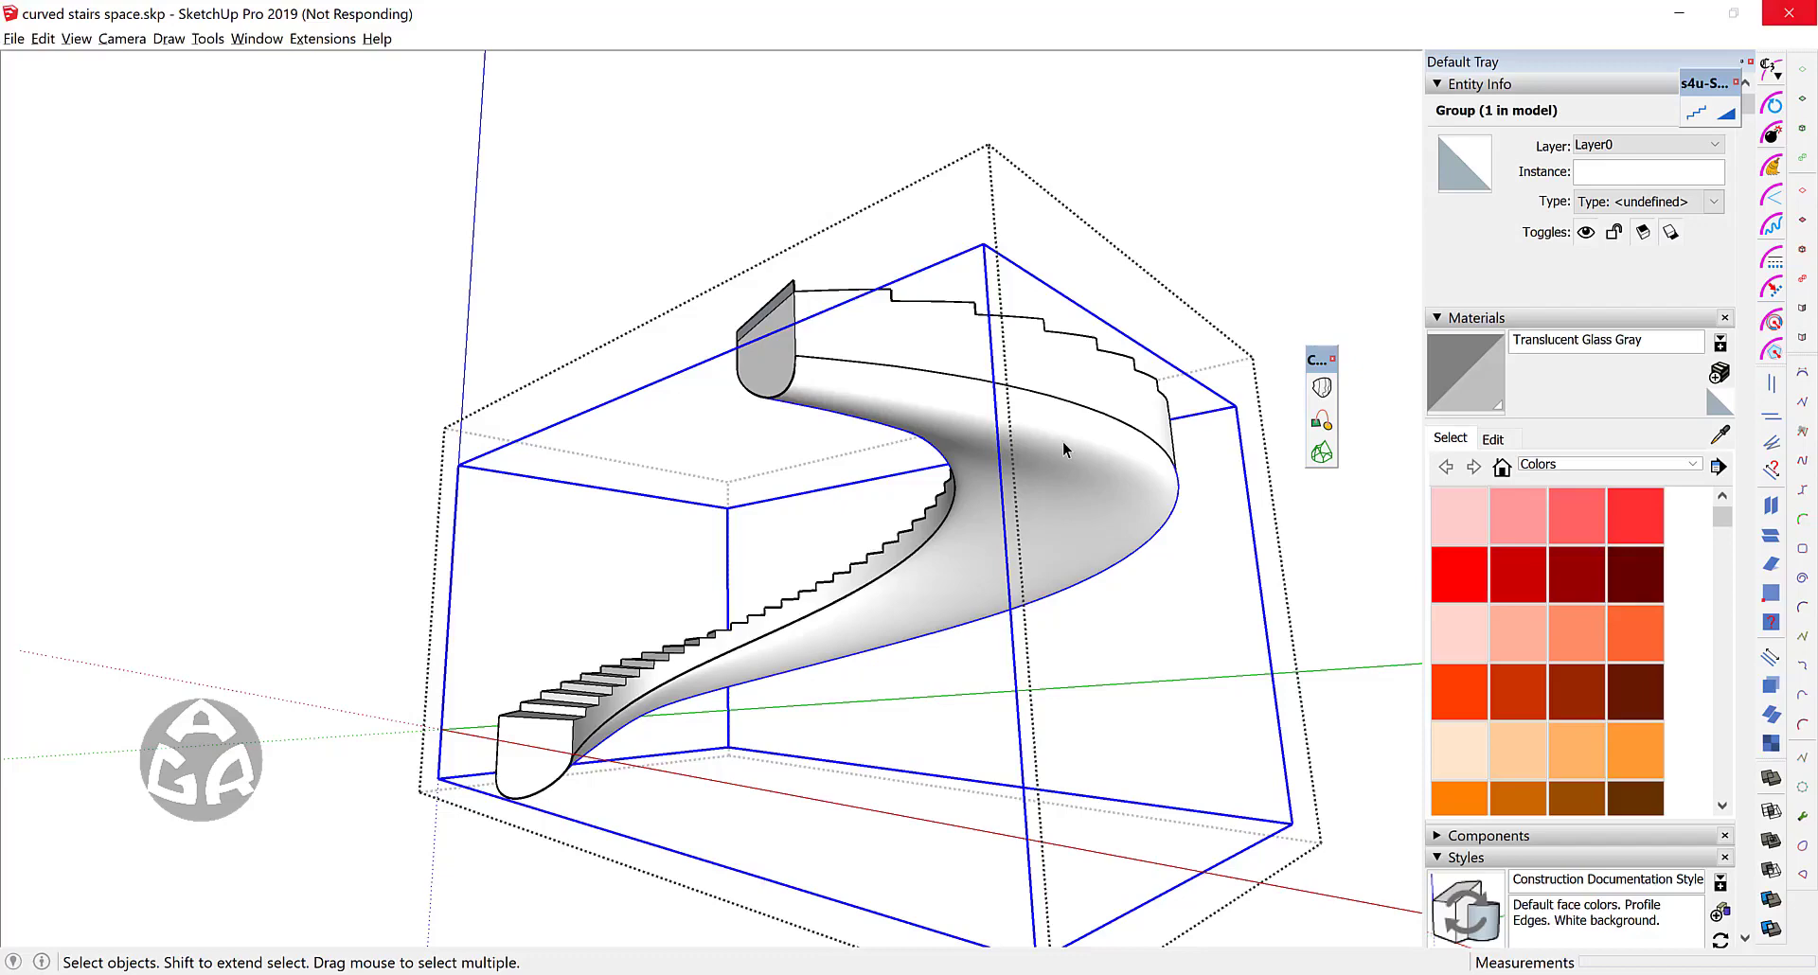
pyautogui.moveTo(757, 347); pyautogui.dragTo(1104, 378, button='middle')
pyautogui.click(830, 363)
# Step: Select the two faces at the staircase's upper end together with the face at its lower end
pyautogui.moveTo(782, 254); pyautogui.dragTo(1029, 327, button='middle')
pyautogui.scroll(8, 1032, 440)
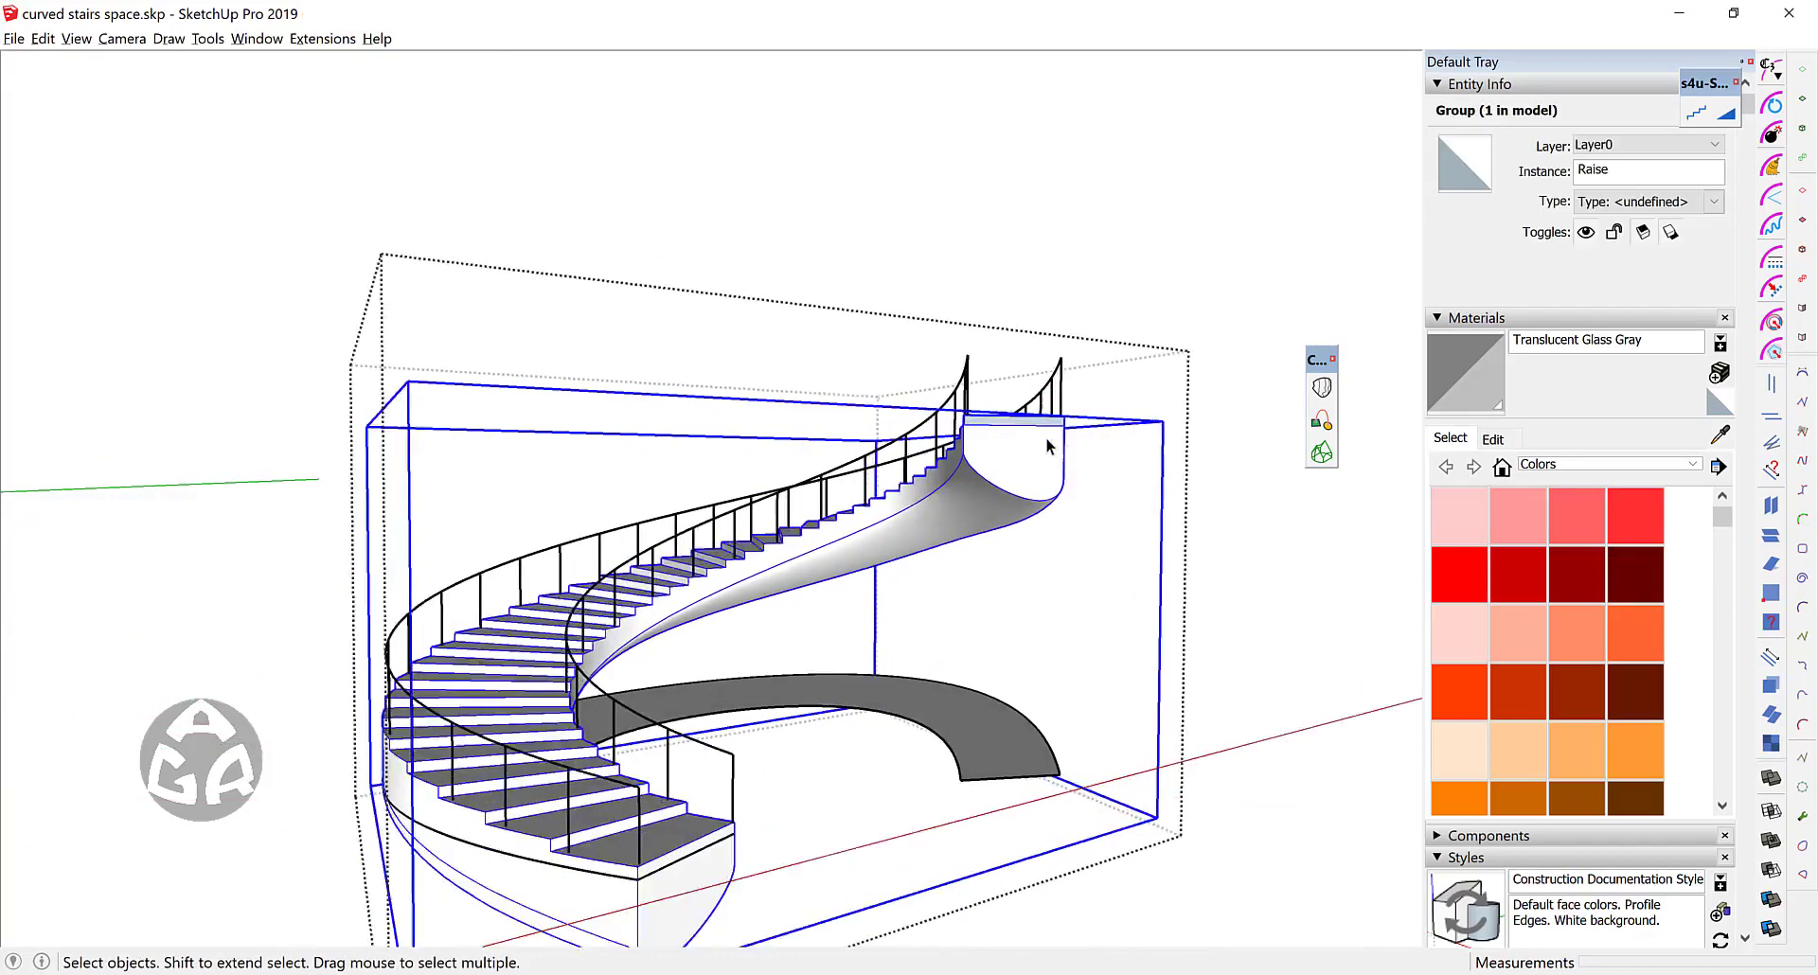
pyautogui.hotkey('ctrl', 'z')
pyautogui.click(983, 435)
pyautogui.moveTo(983, 436); pyautogui.dragTo(1085, 436, button='middle')
pyautogui.keyDown('shift'); pyautogui.click(1085, 433); pyautogui.keyUp('shift')
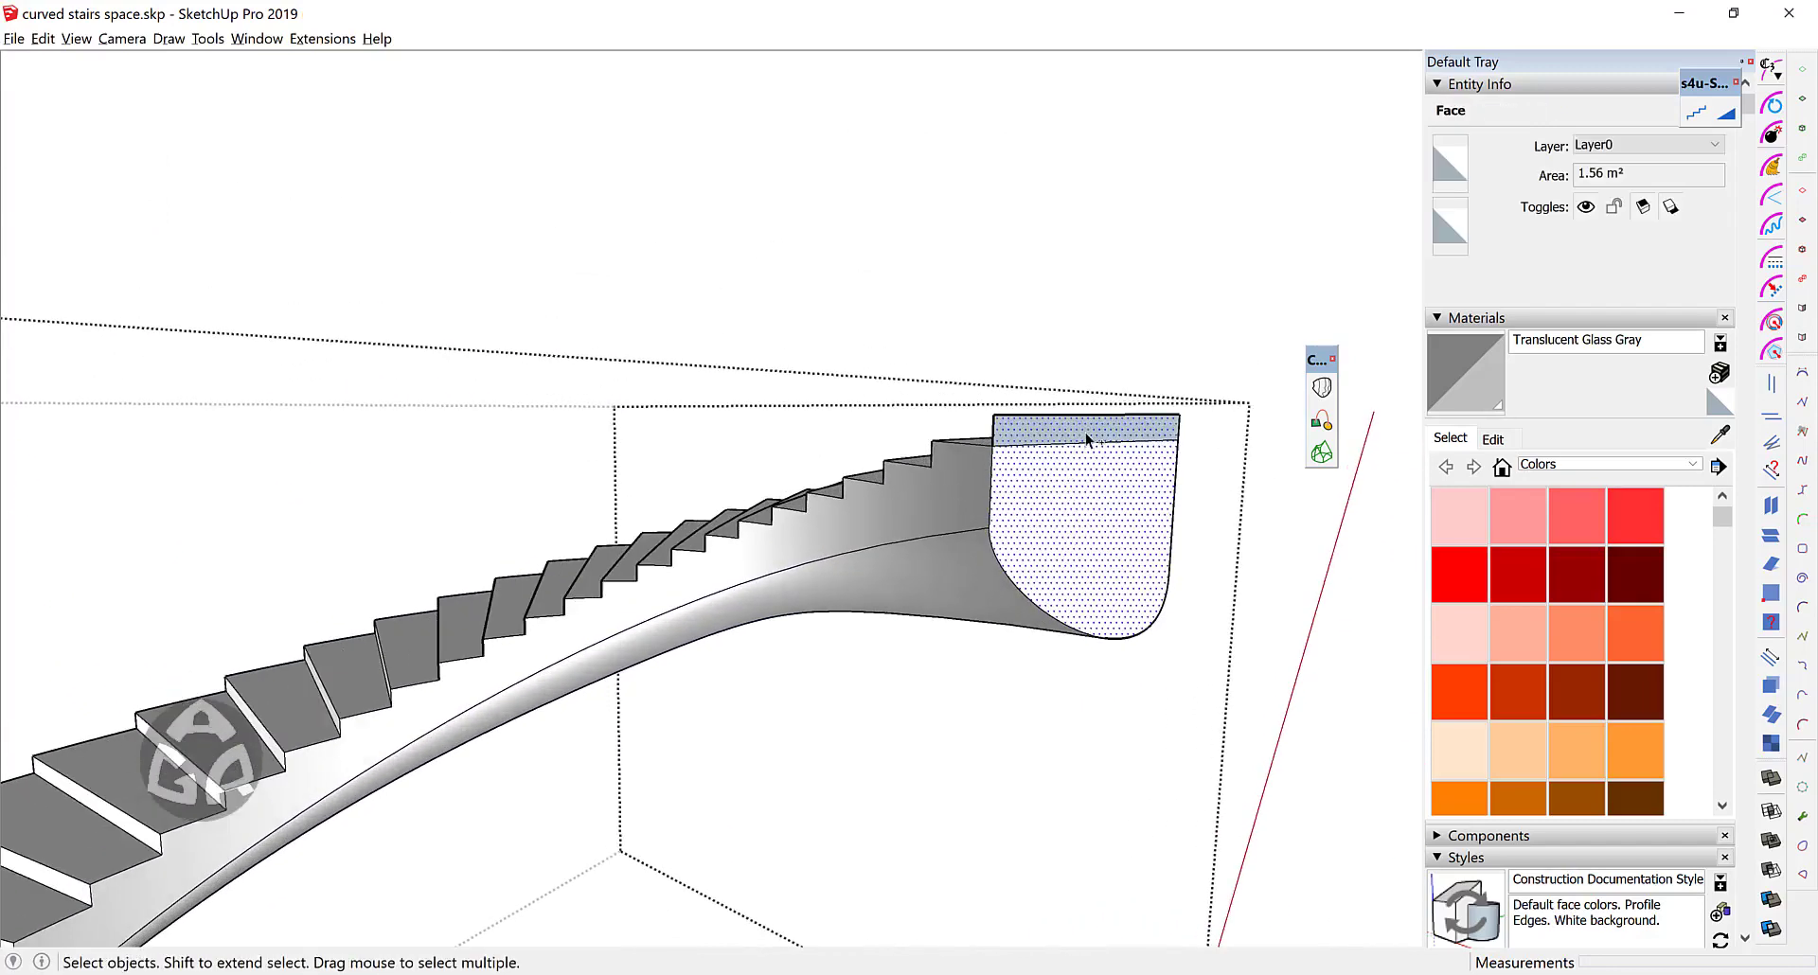
pyautogui.scroll(-10, 1042, 313)
pyautogui.moveTo(1042, 313); pyautogui.dragTo(852, 322, button='middle')
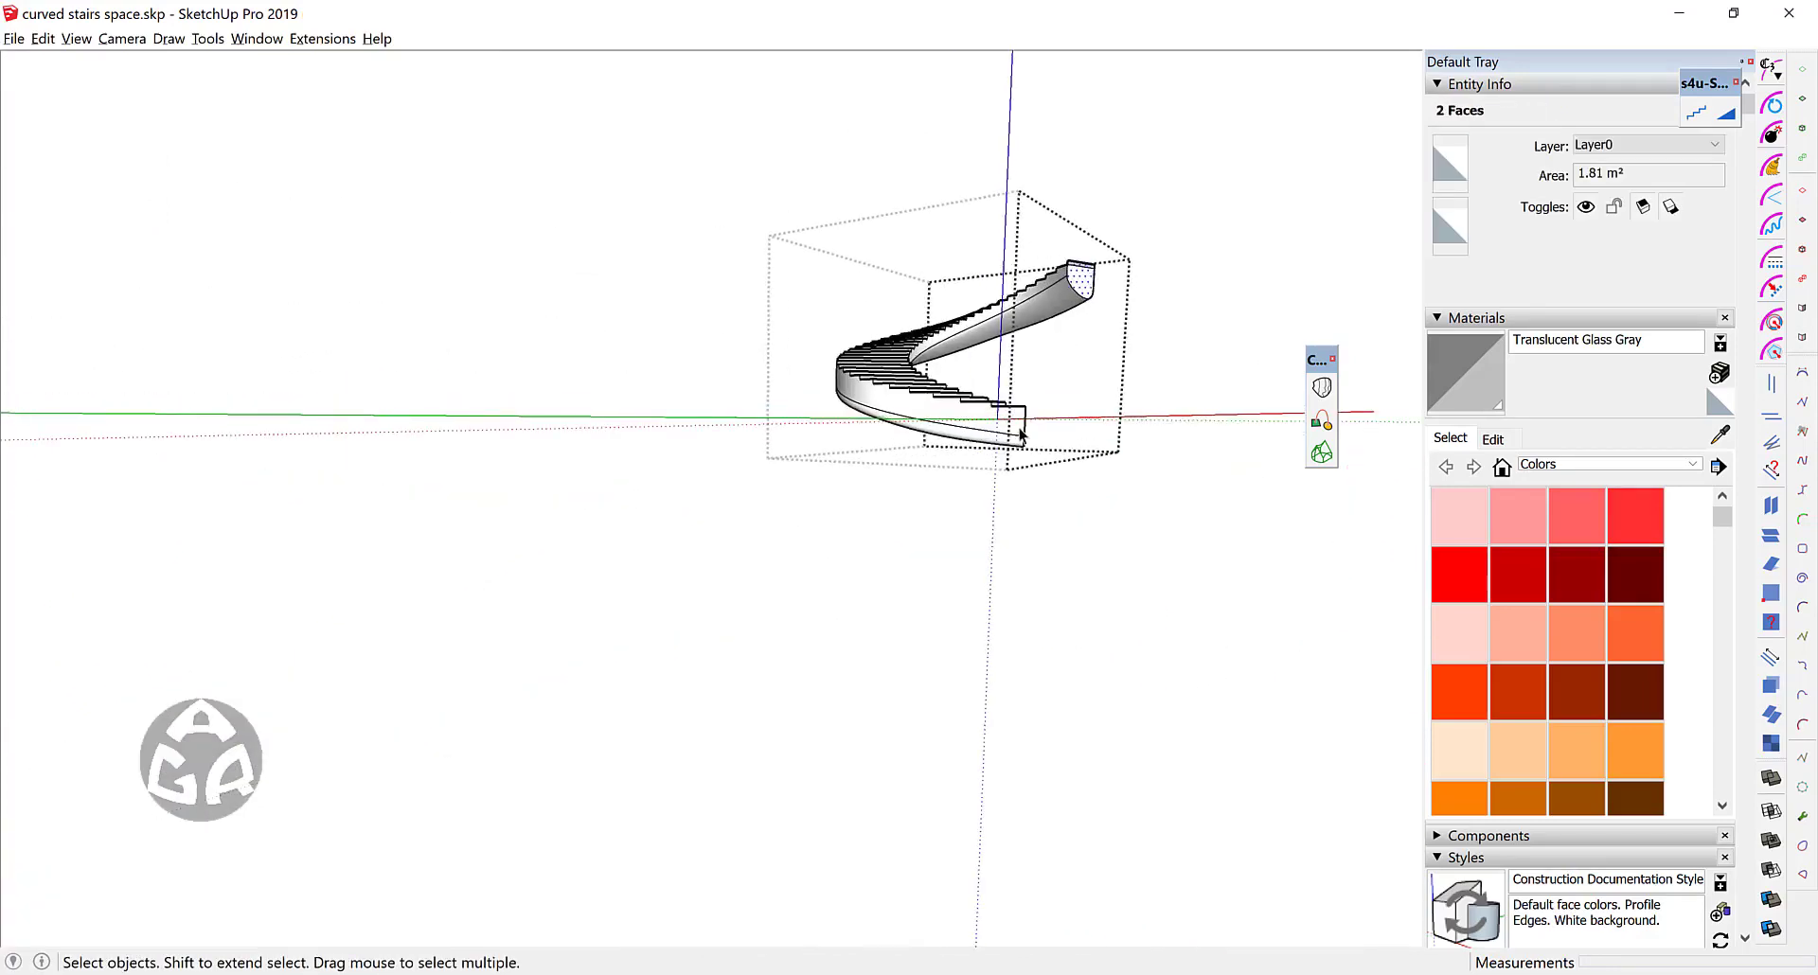
pyautogui.scroll(6, 760, 500)
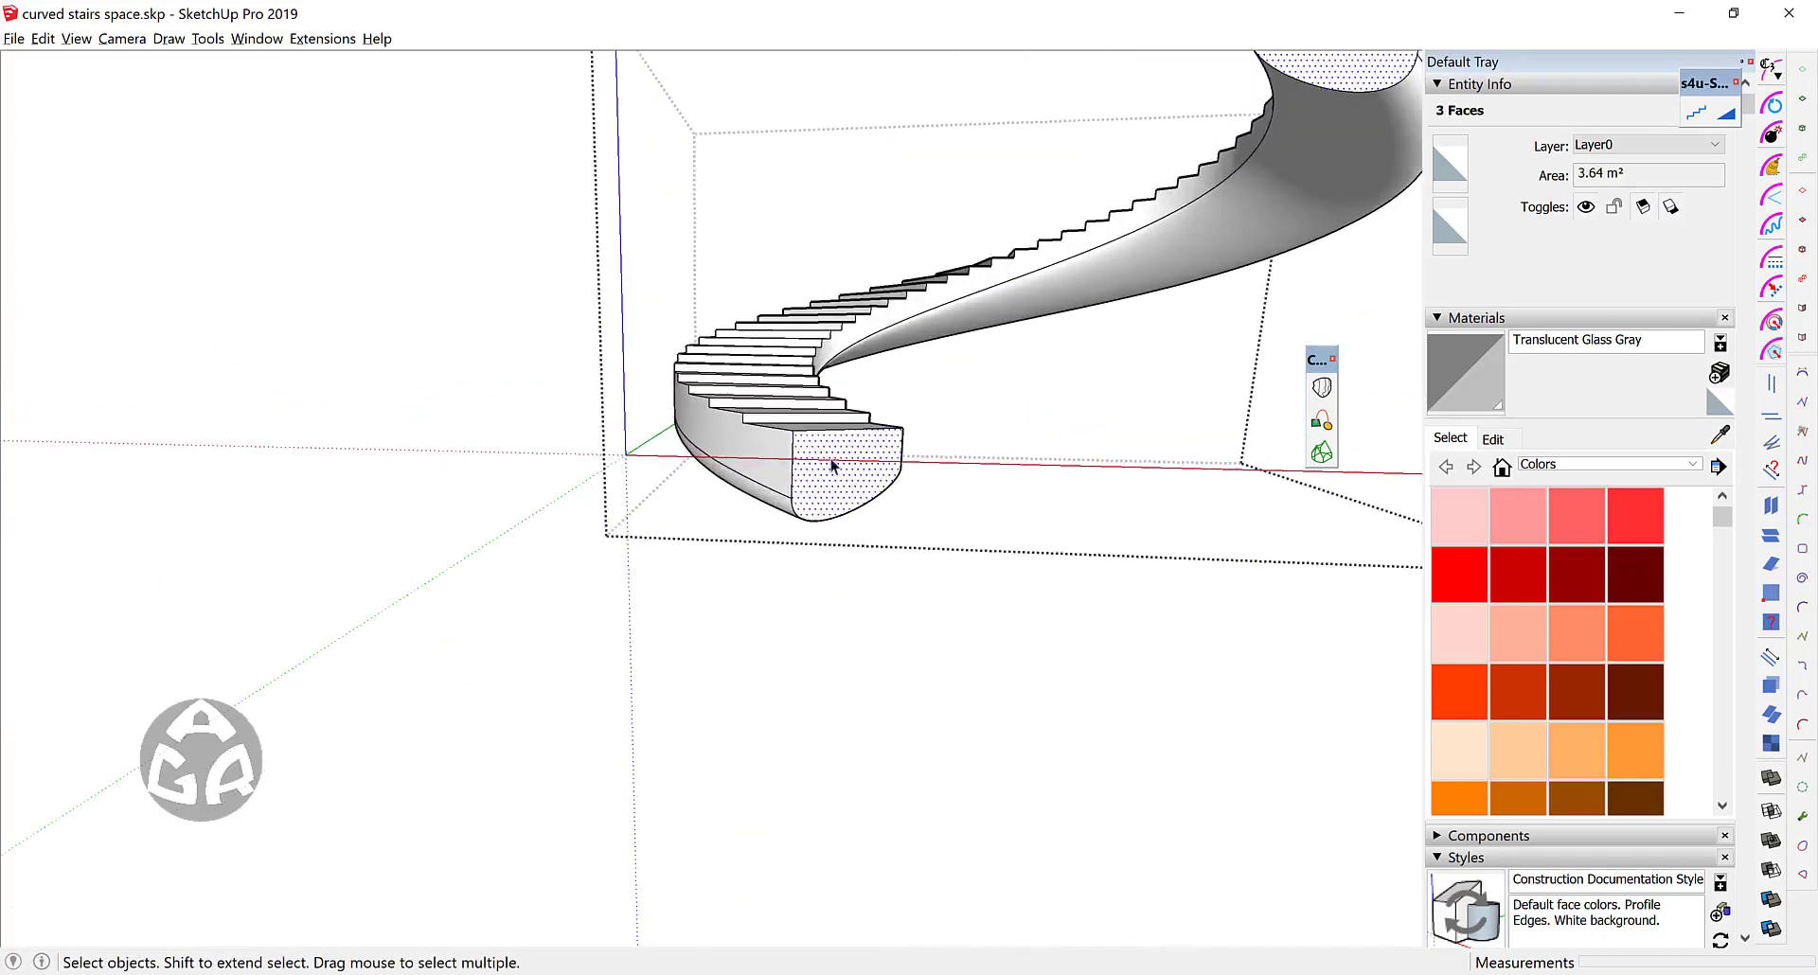
pyautogui.scroll(-6, 1065, 369)
pyautogui.moveTo(1065, 370); pyautogui.dragTo(960, 463, button='middle')
pyautogui.scroll(7, 960, 463)
pyautogui.scroll(-6, 958, 466)
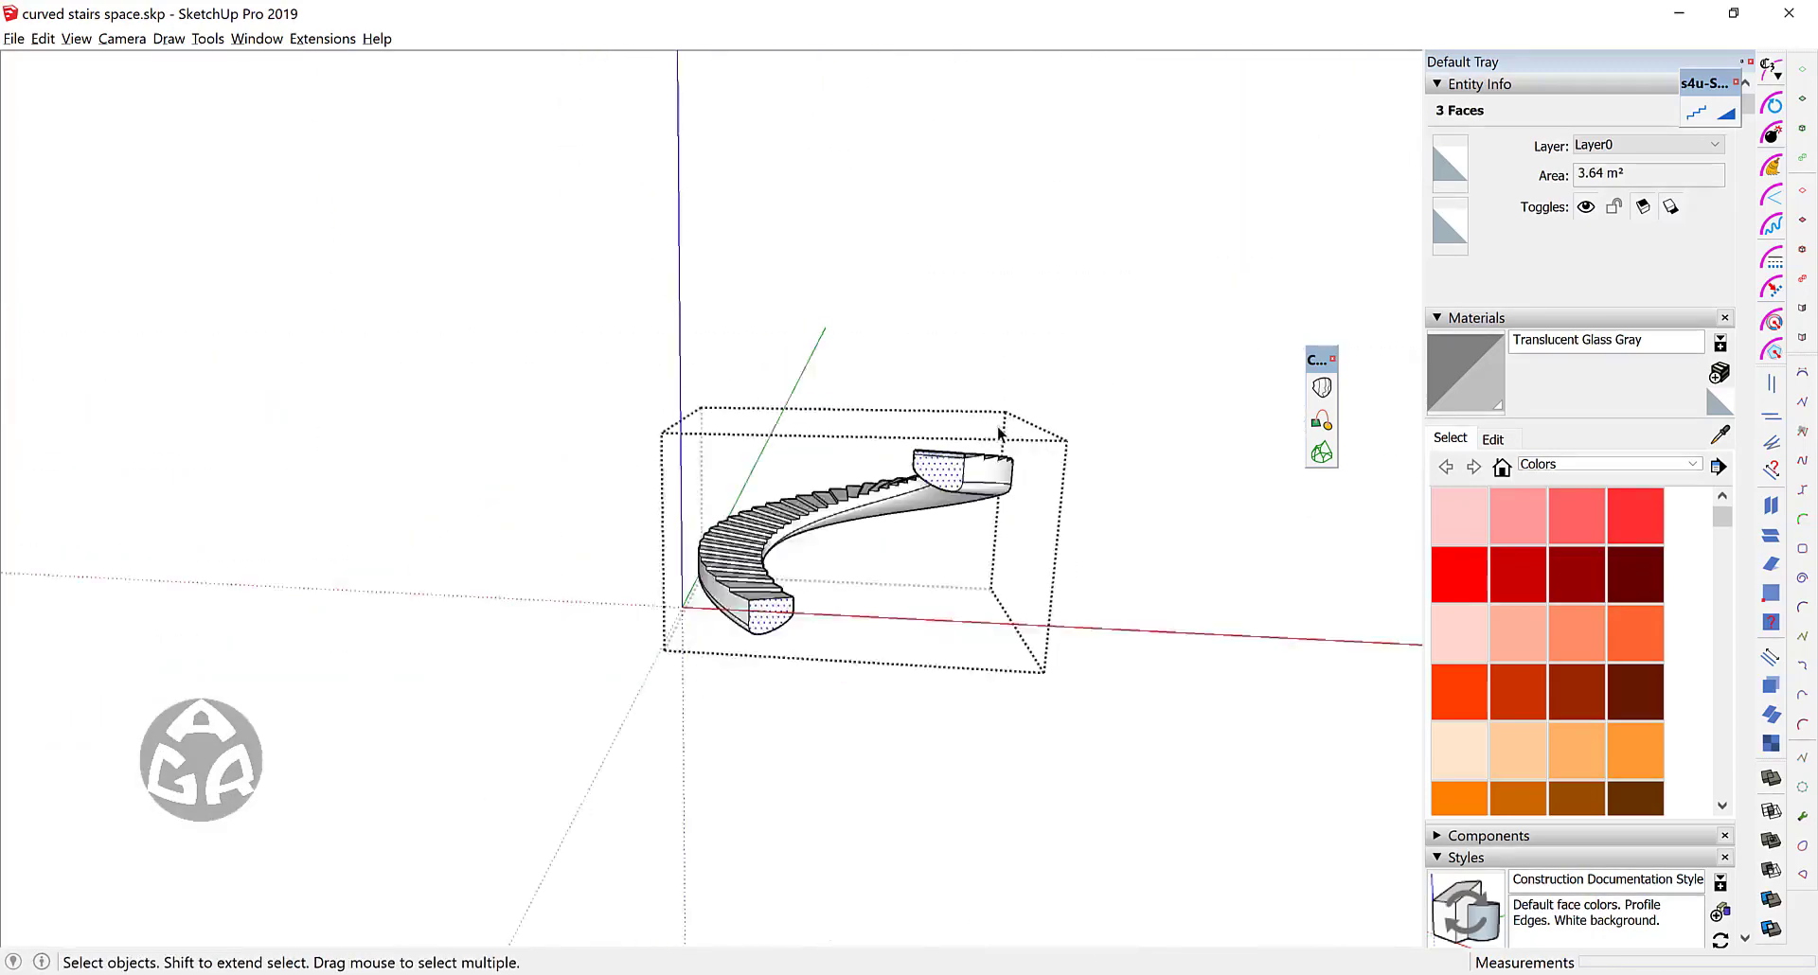
# Step: Erase the edges of the narrow strip above the staircase's upper end face, and leave the staircase group
pyautogui.scroll(3, 946, 474)
pyautogui.scroll(2, 565, 814)
pyautogui.scroll(1, 565, 814)
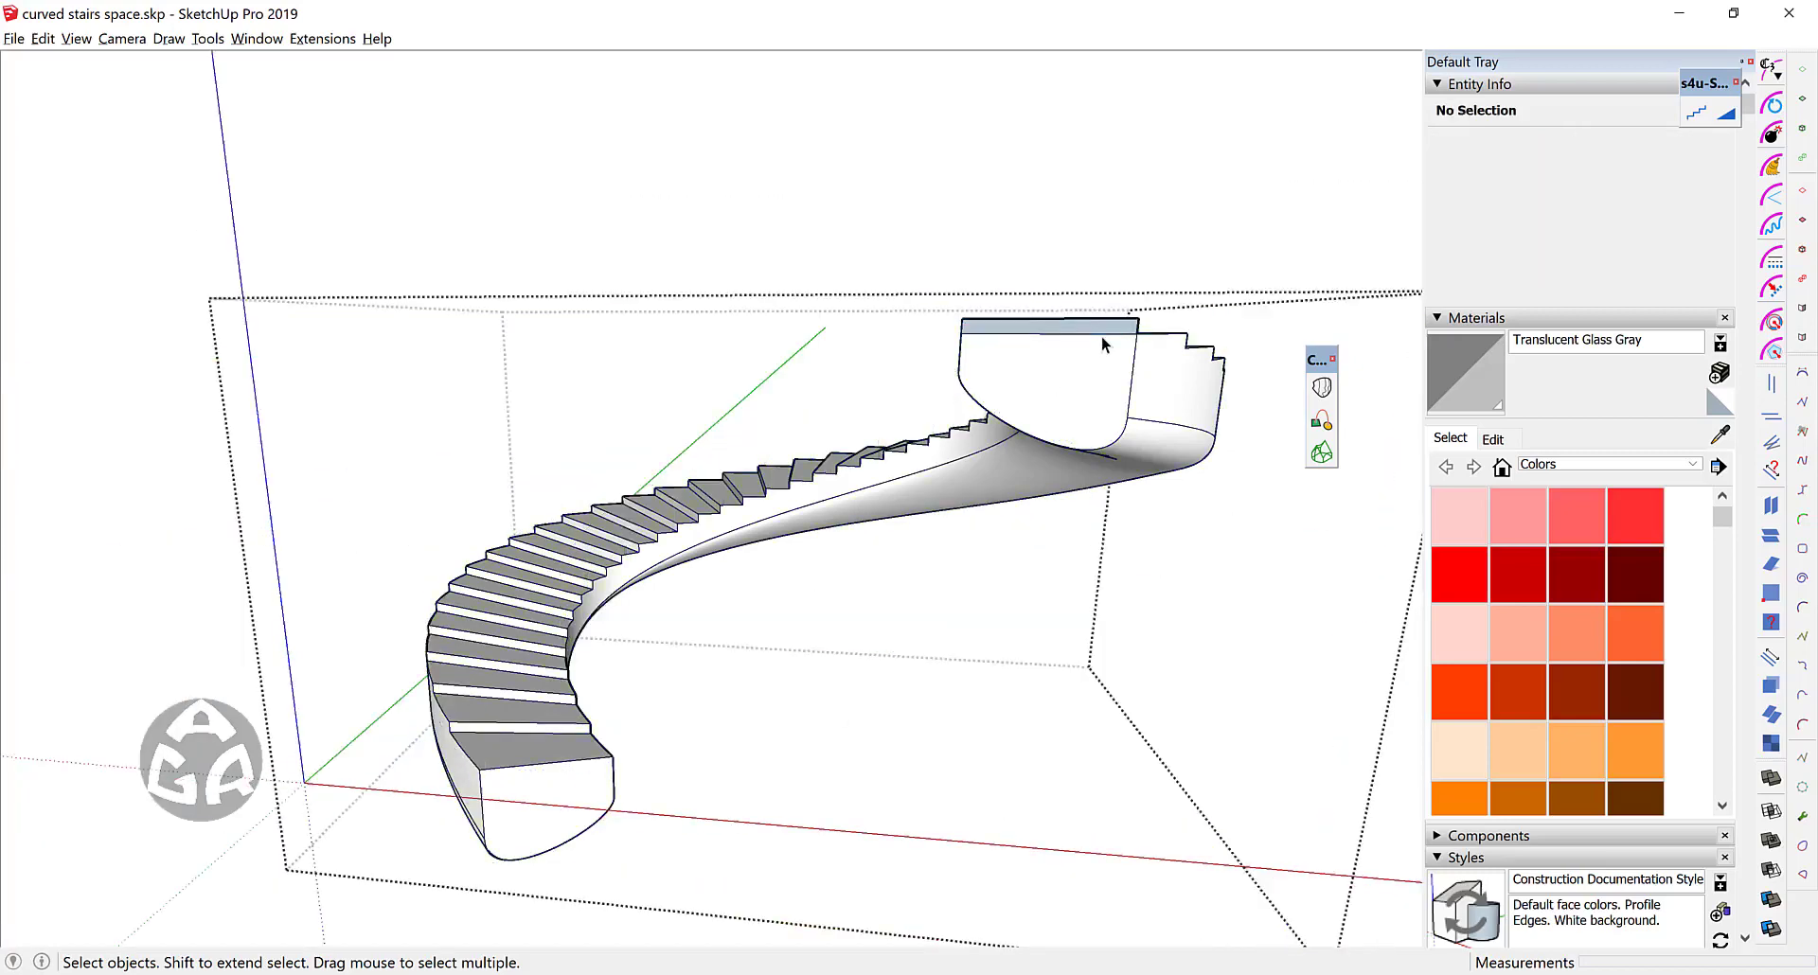
pyautogui.scroll(3, 1101, 335)
pyautogui.press('e')
pyautogui.moveTo(1160, 308); pyautogui.dragTo(1117, 314)
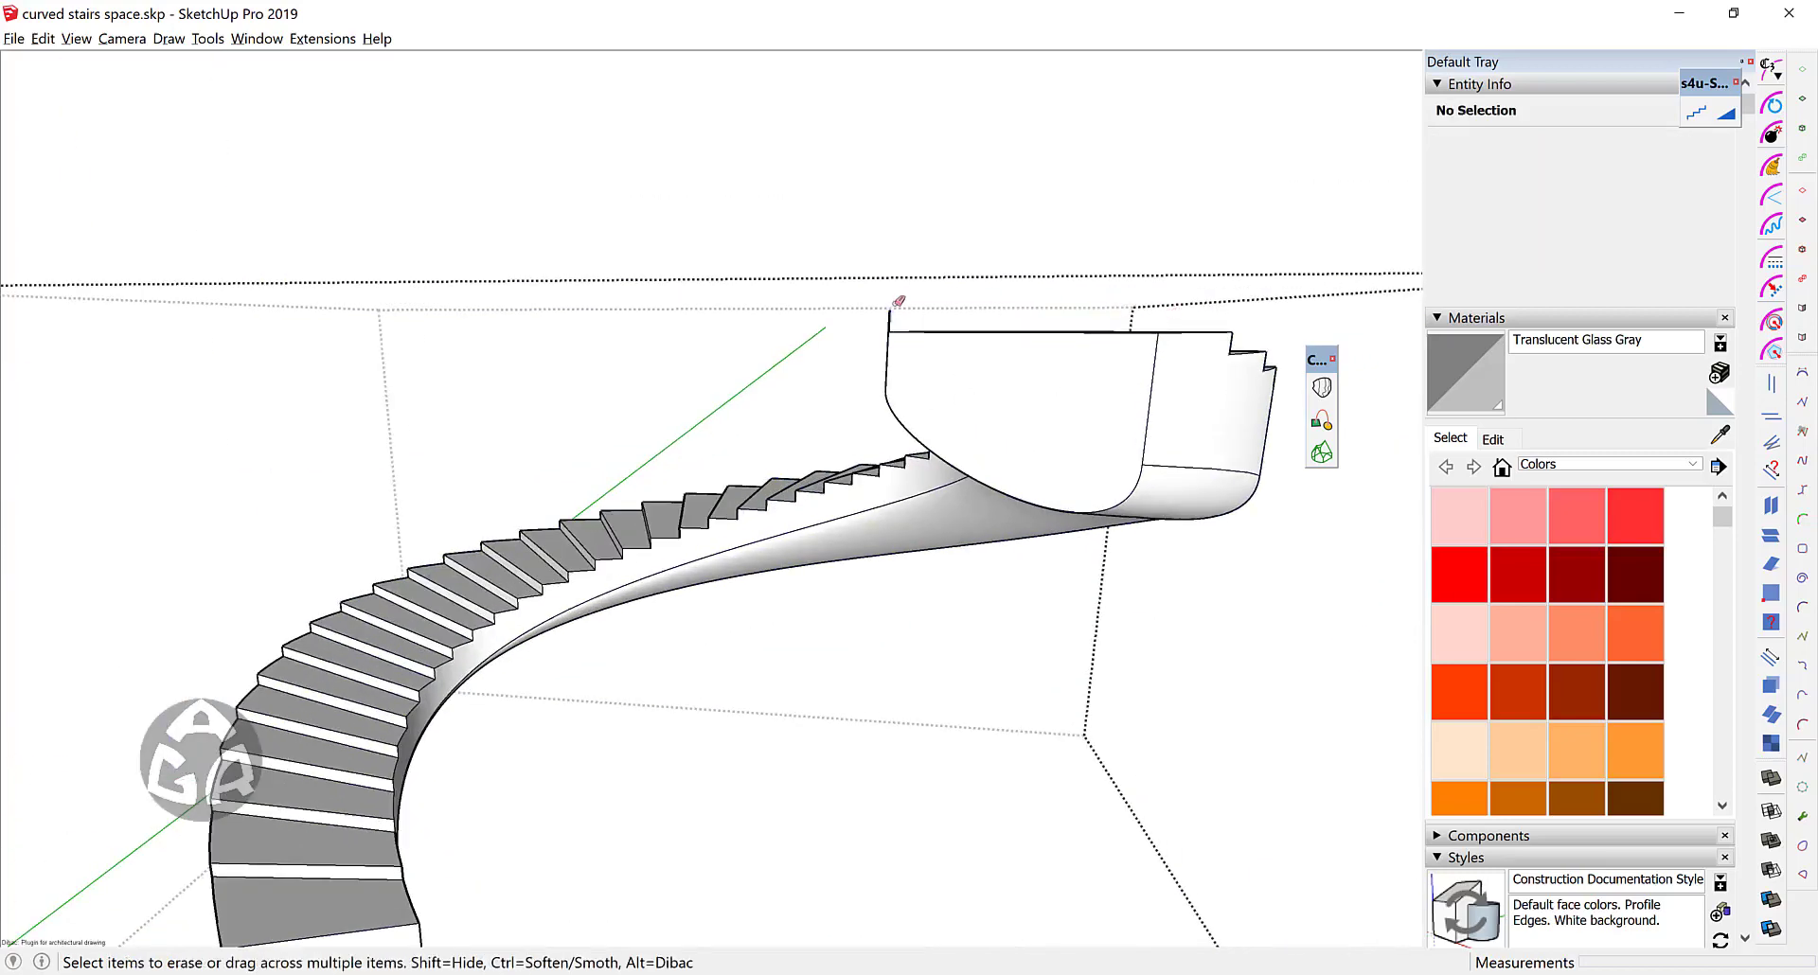
pyautogui.press('space')
pyautogui.scroll(-10, 967, 272)
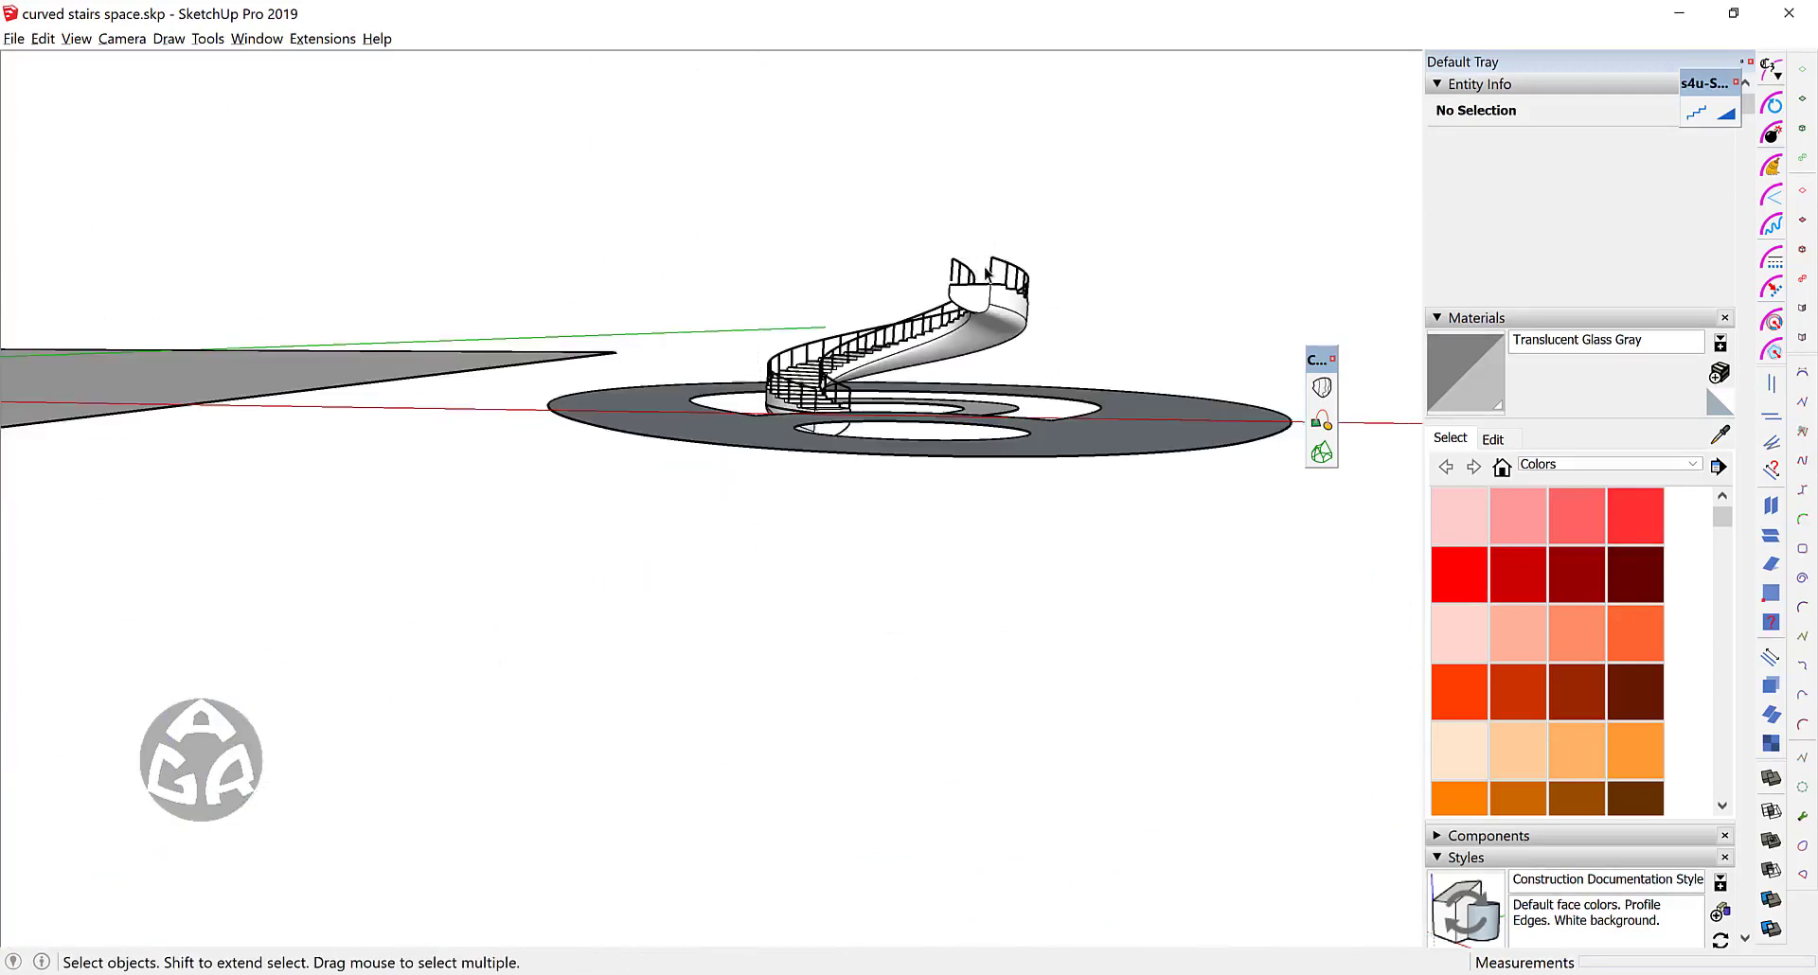
# Step: Paste the copied end faces in place over the staircase's upper and lower ends, outside its group, and clear the selection
pyautogui.scroll(2, 985, 273)
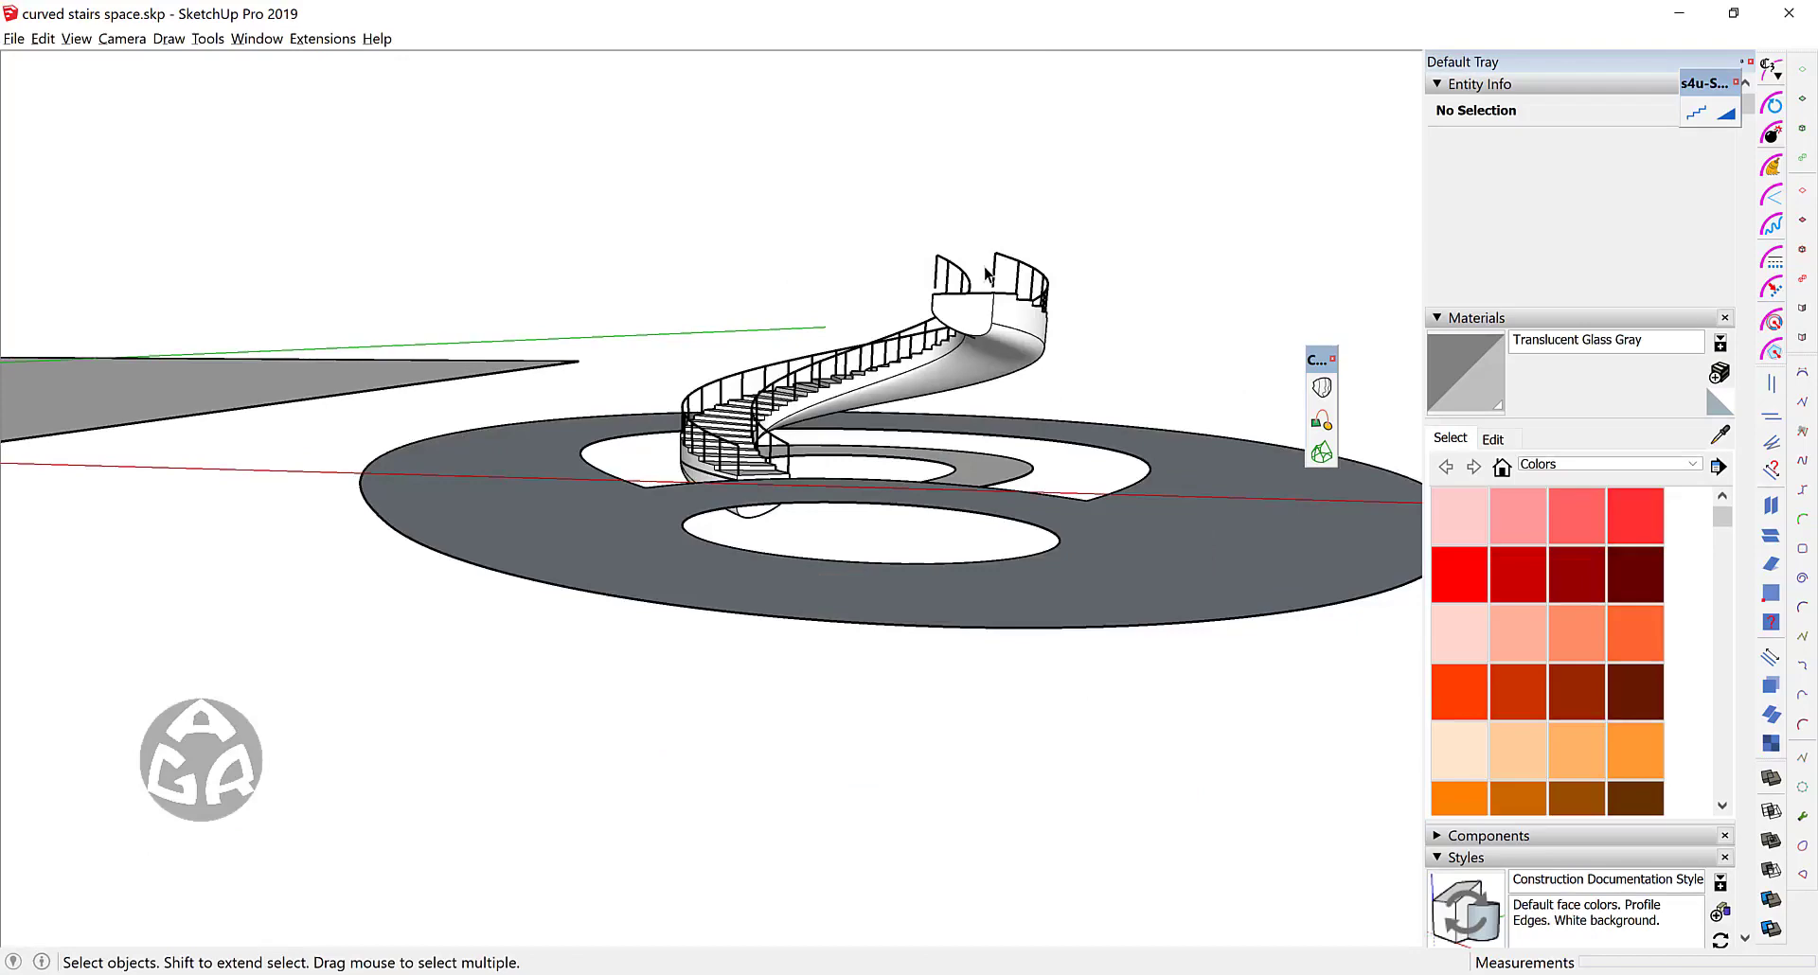
pyautogui.doubleClick(985, 275)
pyautogui.scroll(3, 984, 268)
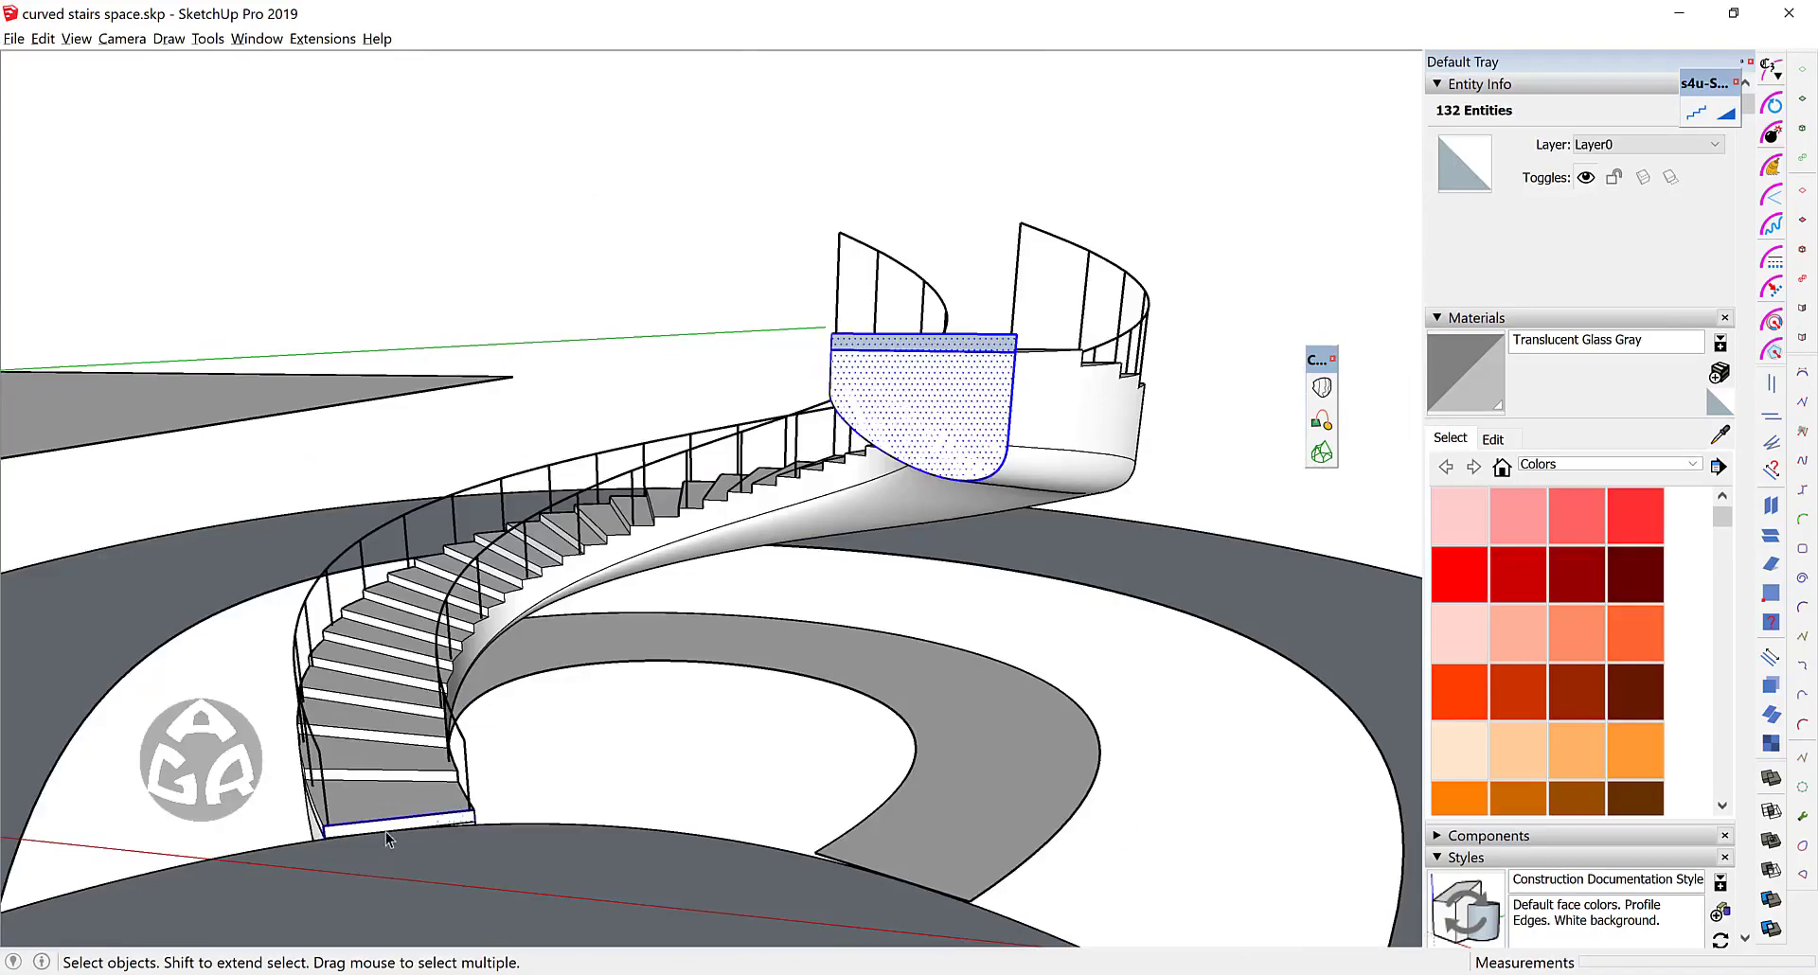
pyautogui.moveTo(669, 735); pyautogui.dragTo(947, 416, button='middle')
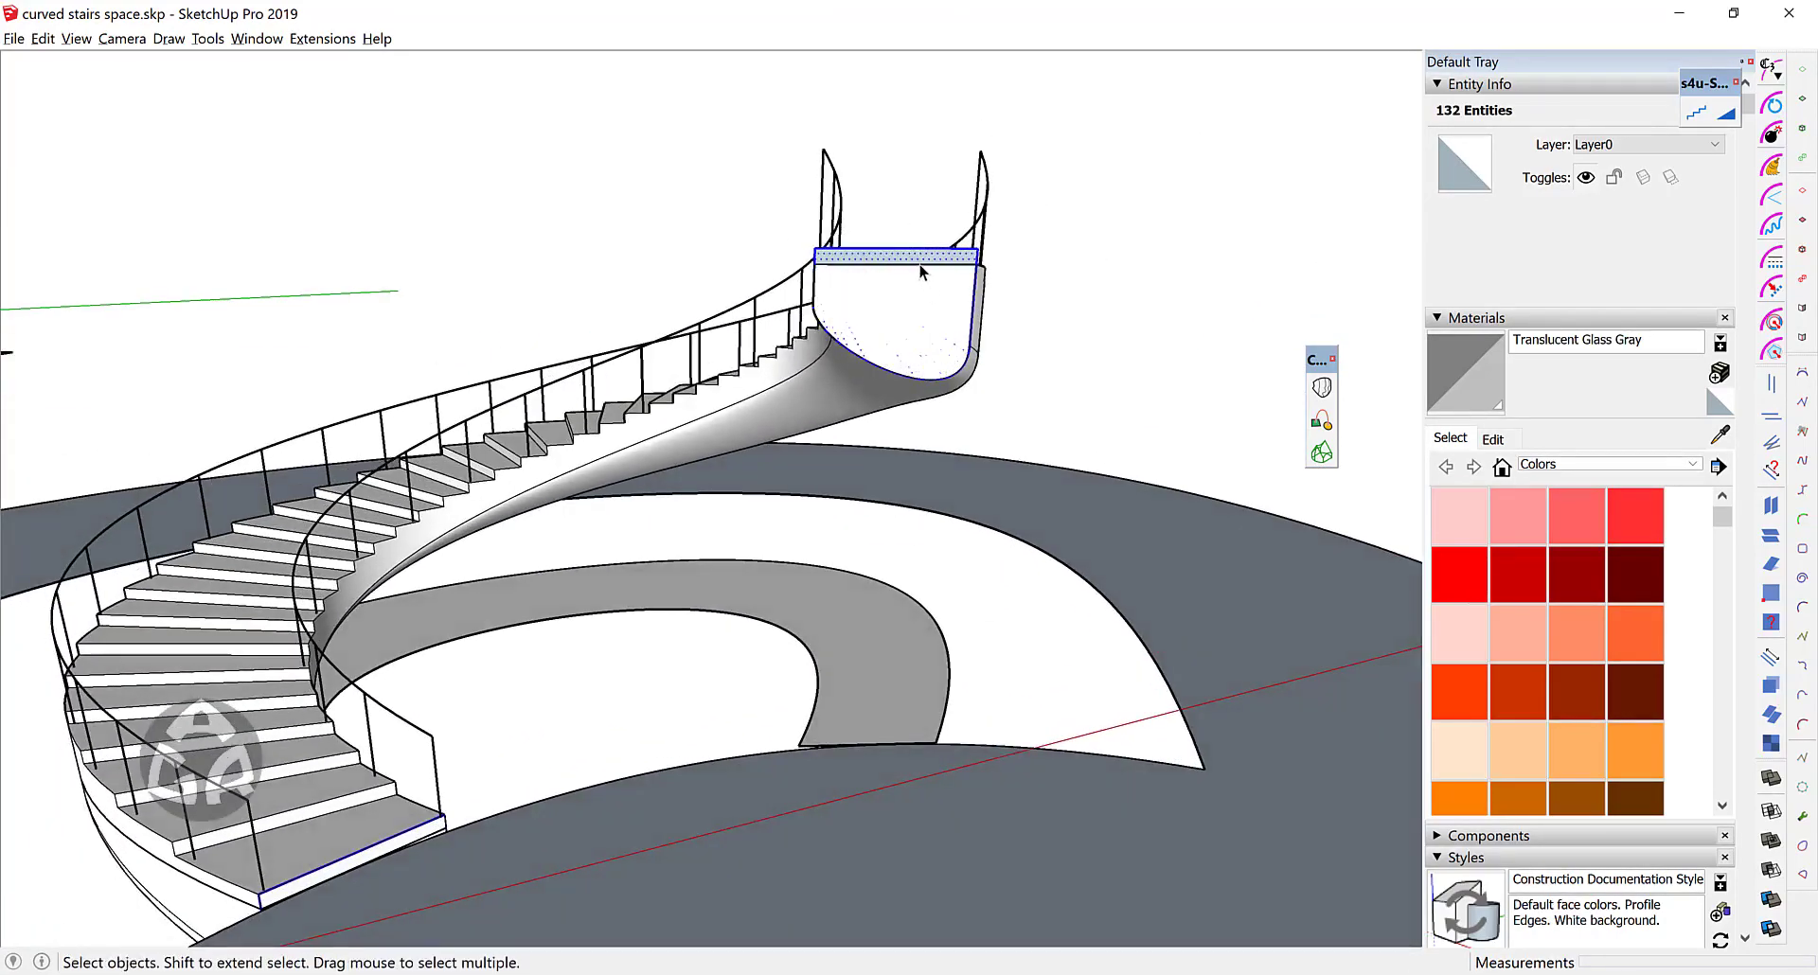
pyautogui.click(920, 272)
pyautogui.click(933, 273)
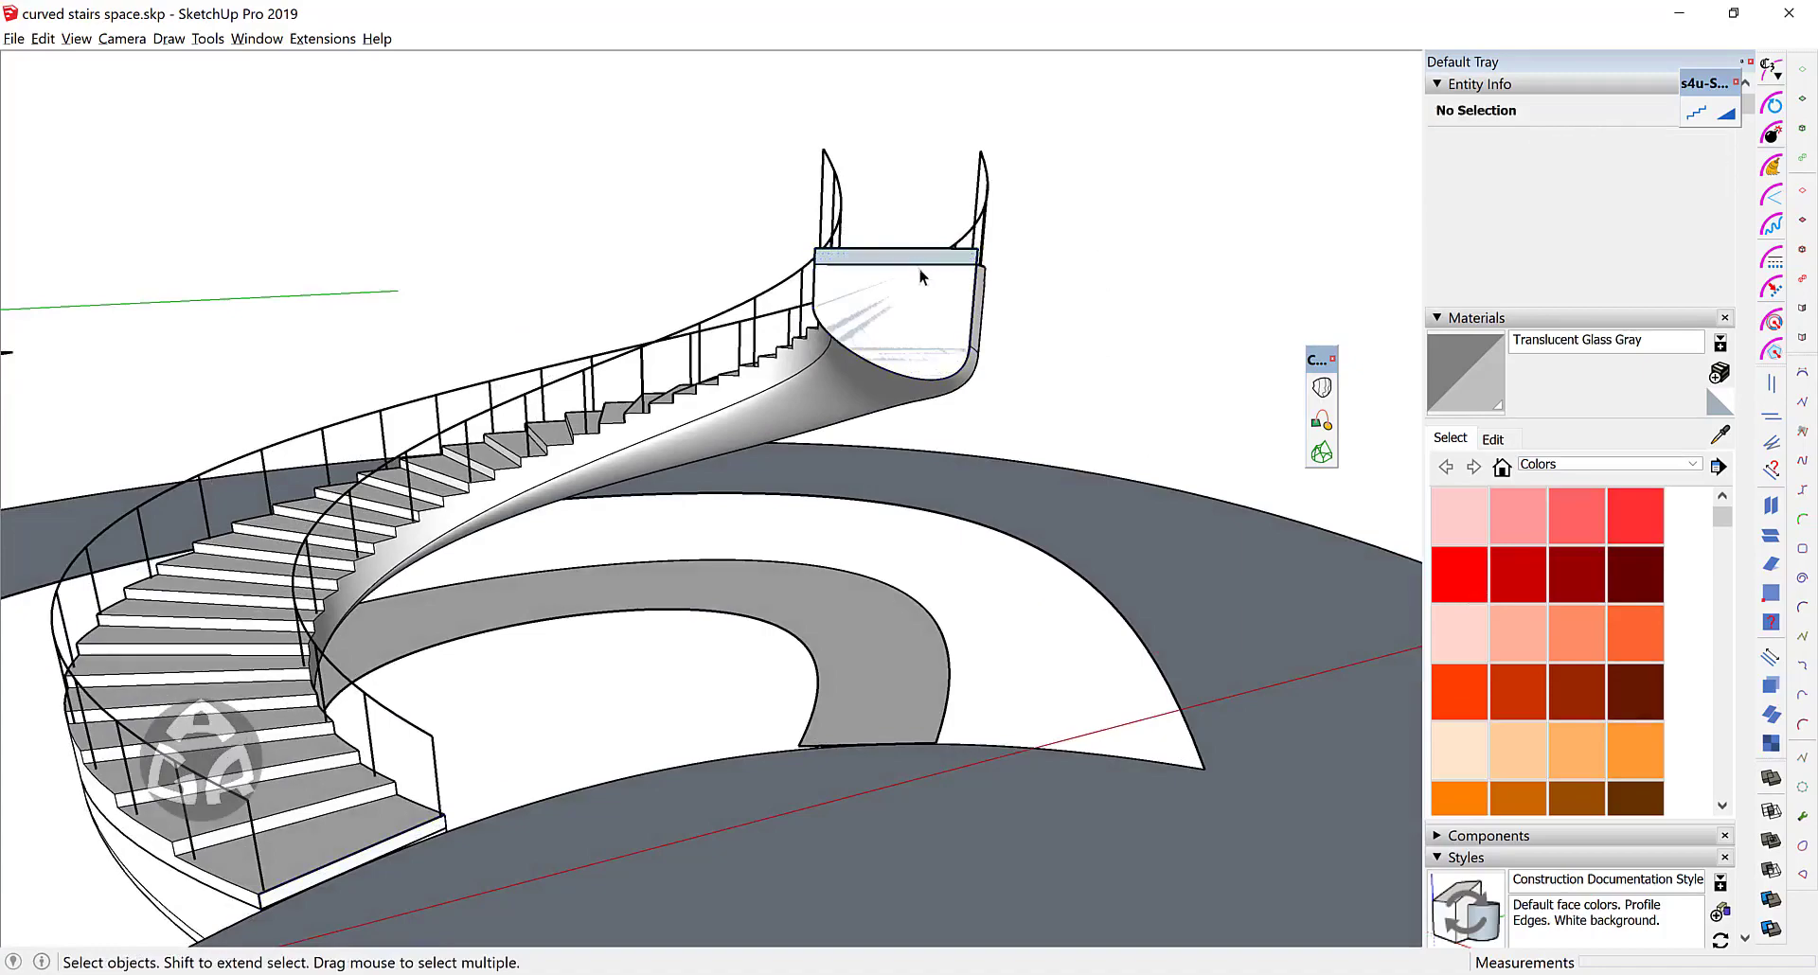
# Step: Select the large pasted face at the staircase's upper end and add a guide line extending outwards from its upper inner corner
pyautogui.moveTo(906, 267); pyautogui.dragTo(731, 337, button='middle')
pyautogui.click(865, 305)
pyautogui.scroll(5, 866, 305)
pyautogui.scroll(-5, 833, 291)
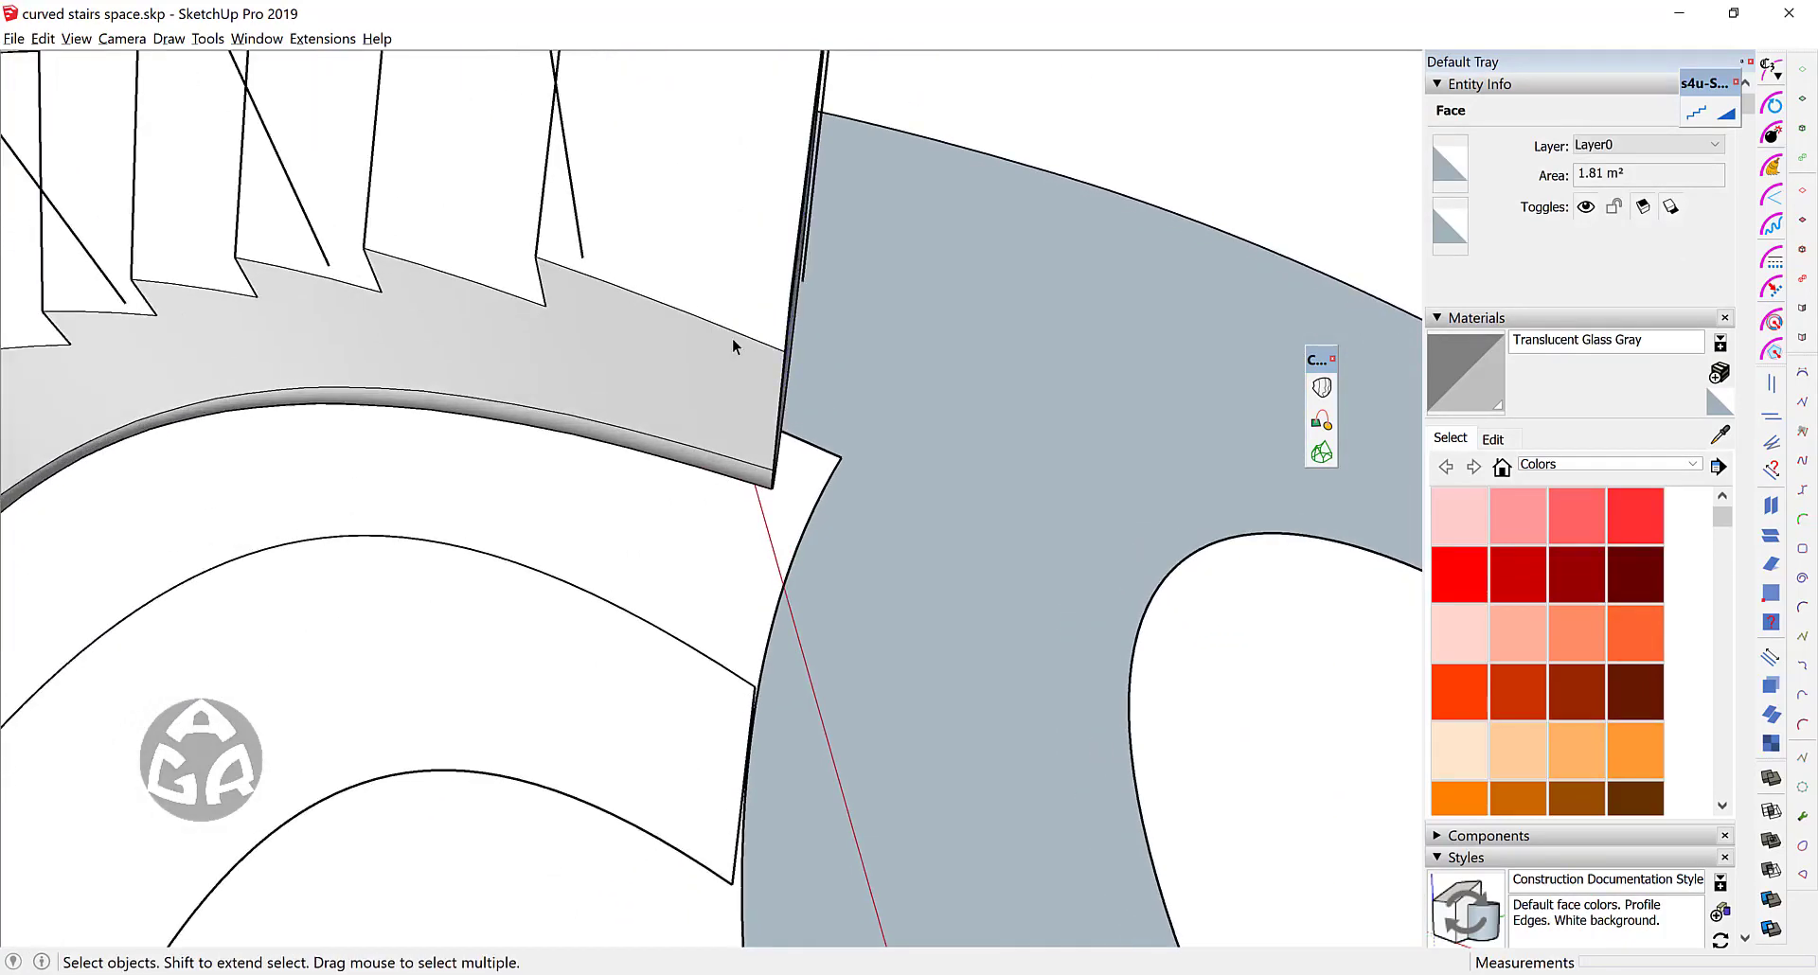
pyautogui.press('t')
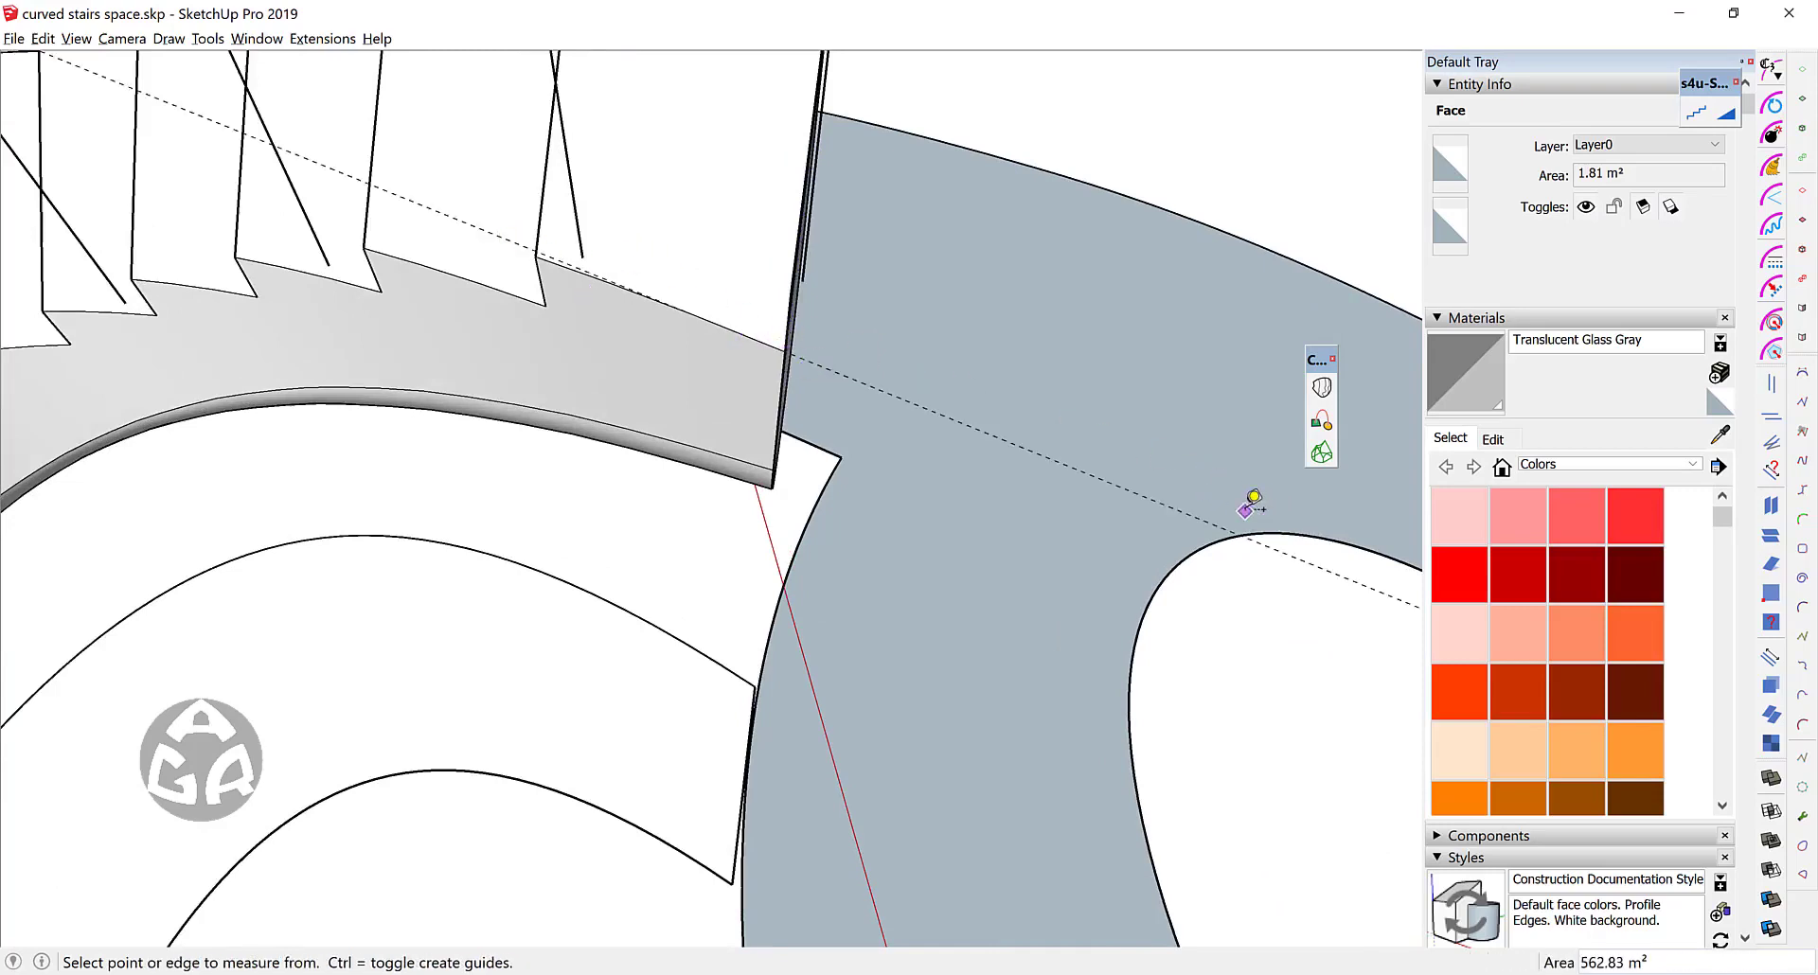
pyautogui.press('space')
# Step: Copy the selected end face outwards along the guide line to about 1.37 m from the staircase's upper end
pyautogui.moveTo(1095, 499); pyautogui.dragTo(389, 481, button='middle')
pyautogui.press('m')
pyautogui.moveTo(294, 576); pyautogui.dragTo(693, 557, button='middle')
pyautogui.click(693, 557)
pyautogui.press('ctrl')
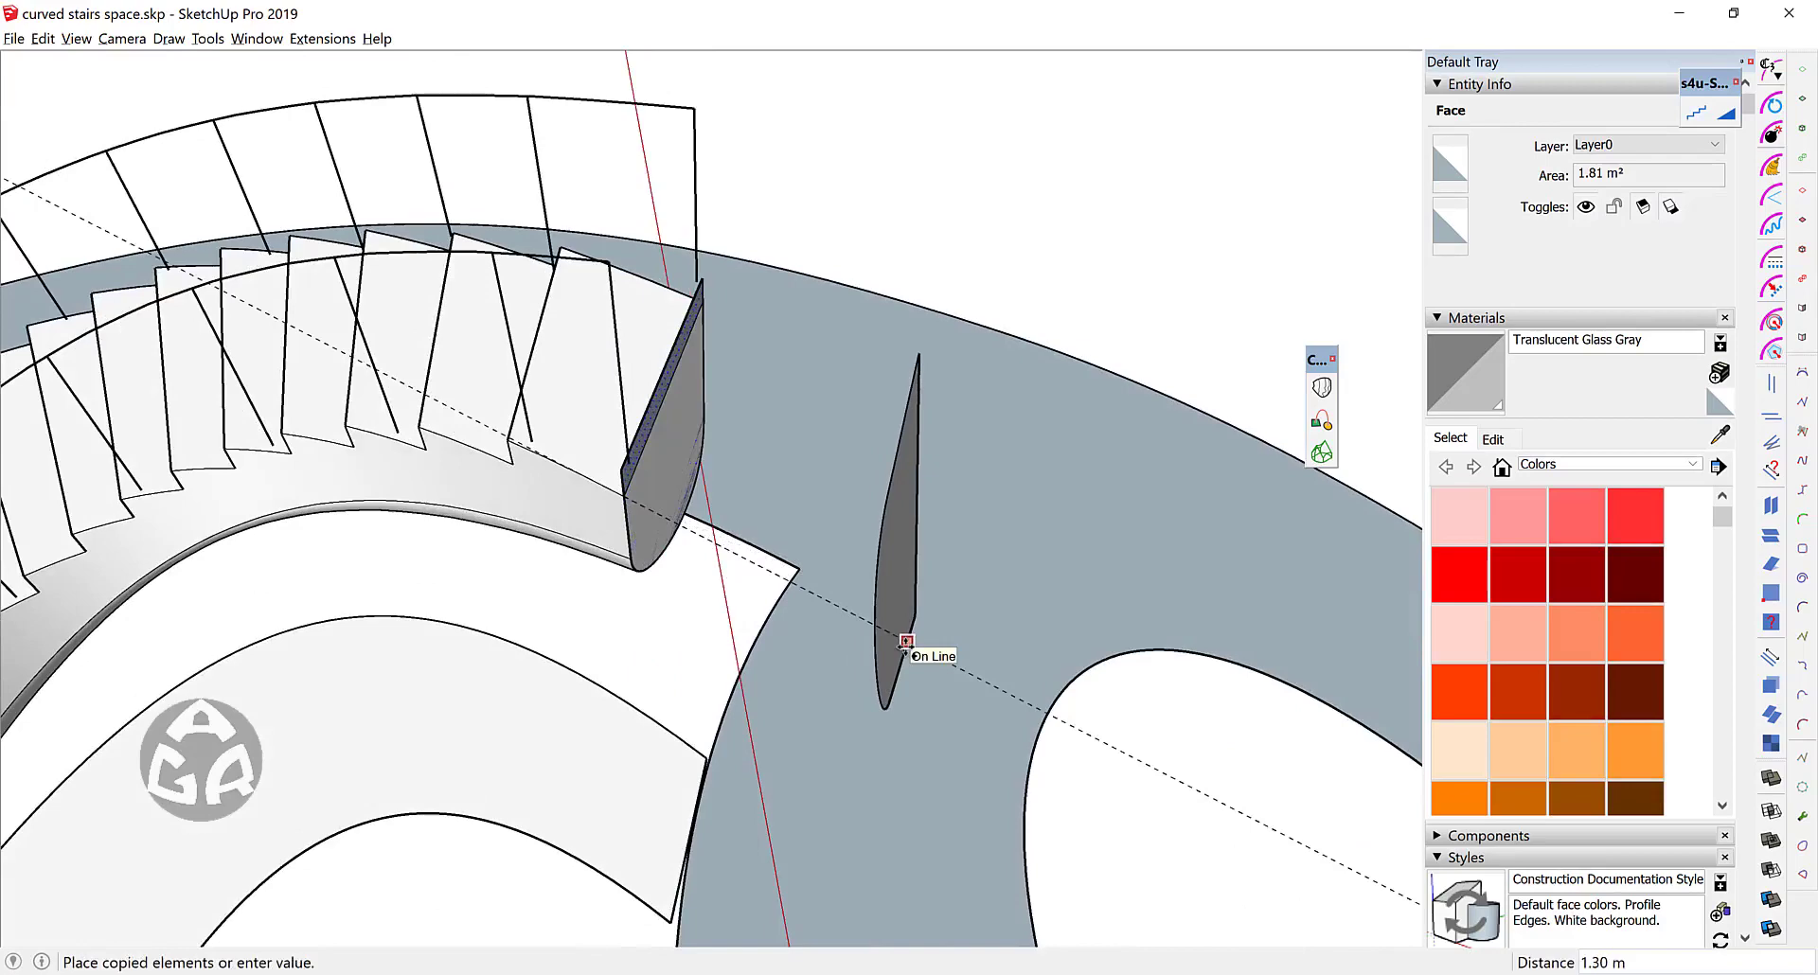
pyautogui.click(925, 652)
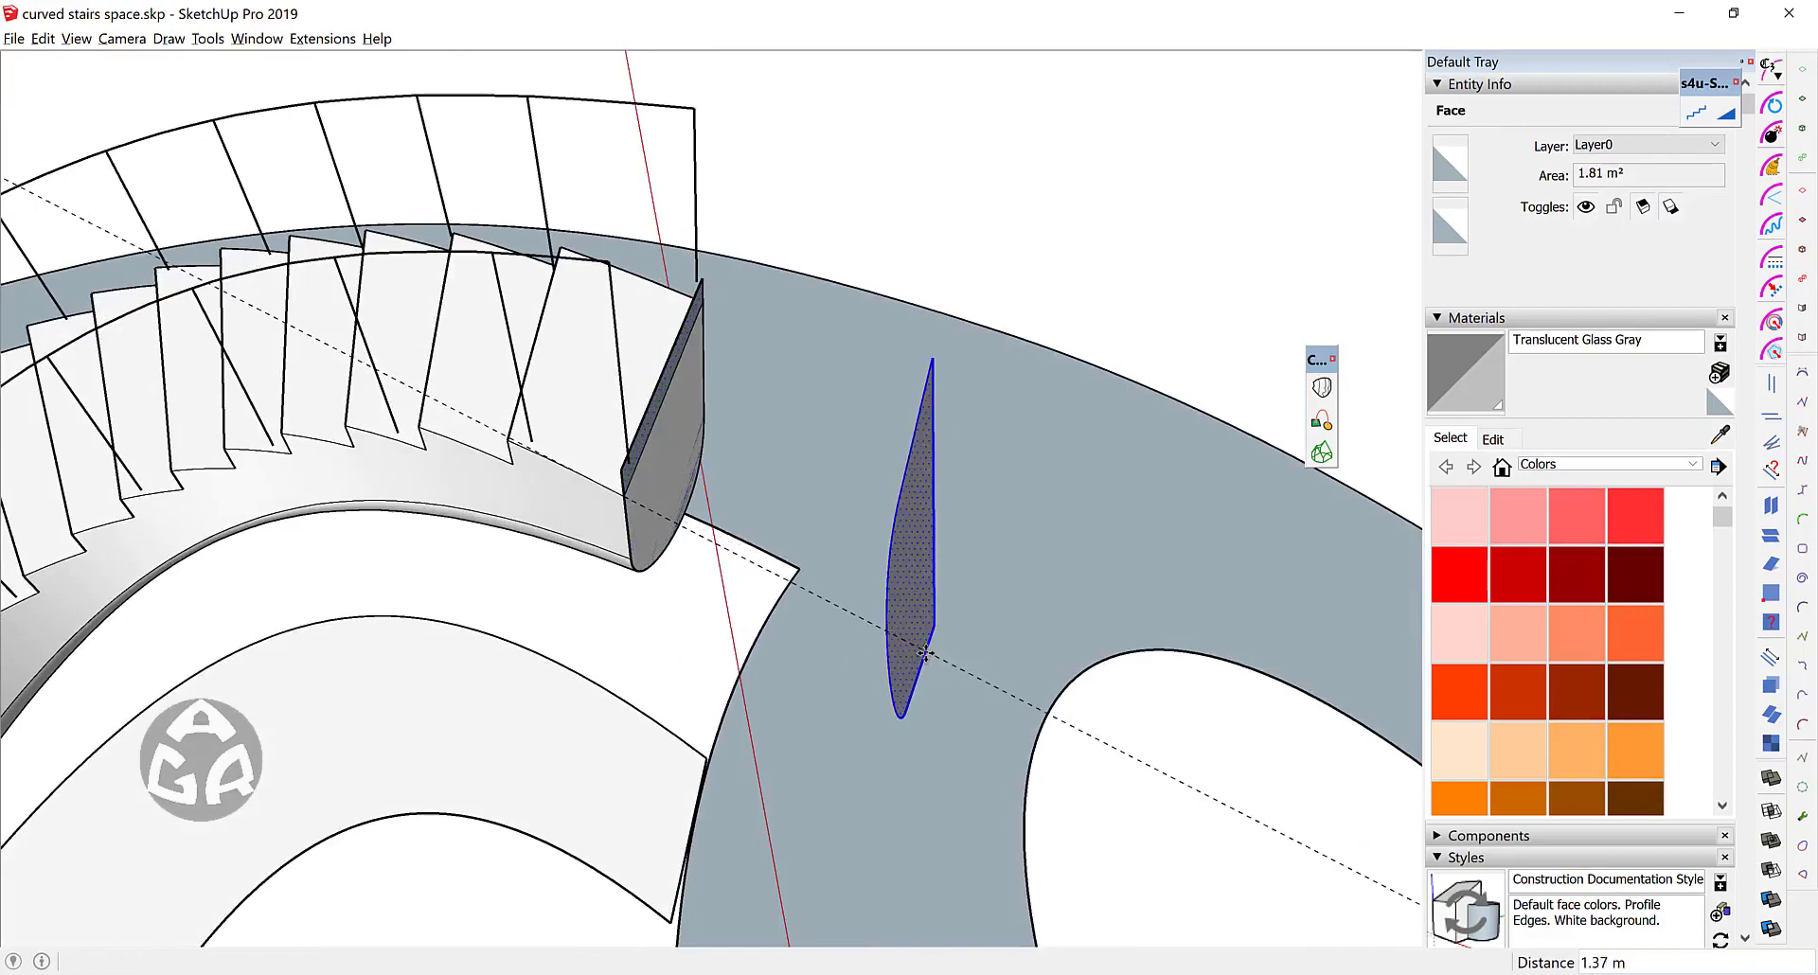
# Step: Move the copied end profile about 0.32 m farther from the stair along the dashed guide line
pyautogui.press('t')
pyautogui.scroll(-3, 869, 549)
pyautogui.keyDown('shift'); pyautogui.moveTo(495, 495); pyautogui.dragTo(779, 588, button='middle'); pyautogui.keyUp('shift')
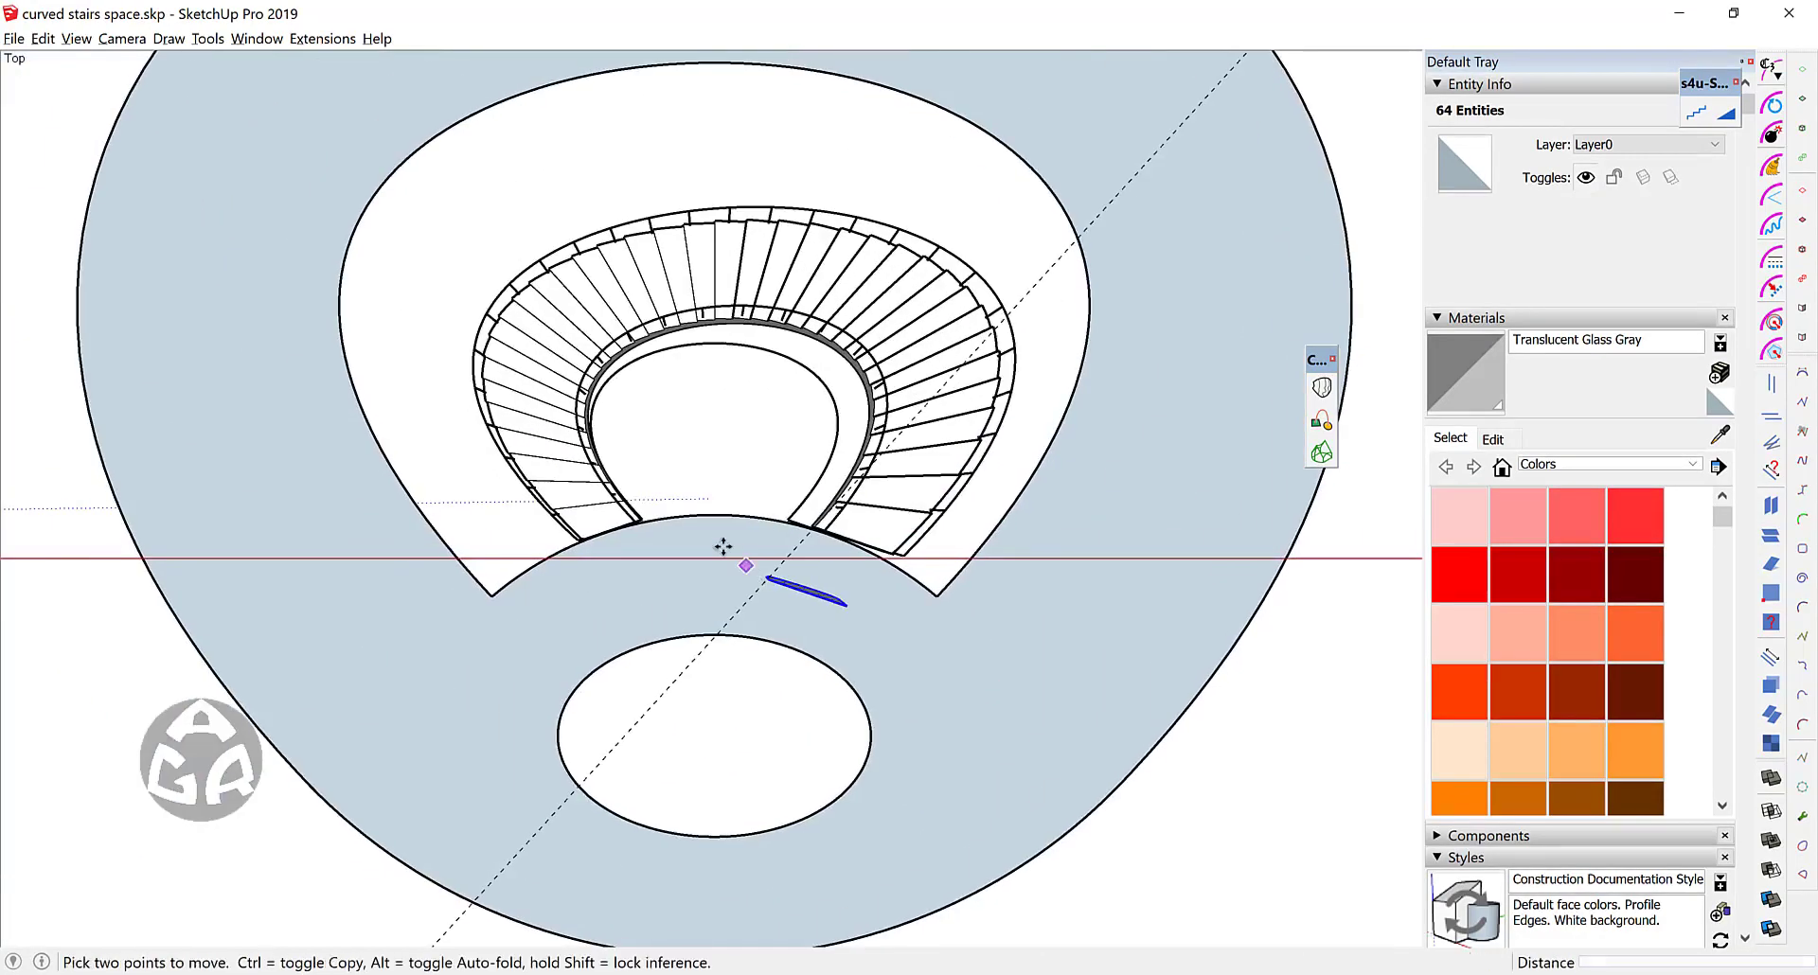
pyautogui.scroll(2, 722, 546)
pyautogui.scroll(2, 850, 620)
pyautogui.scroll(2, 829, 591)
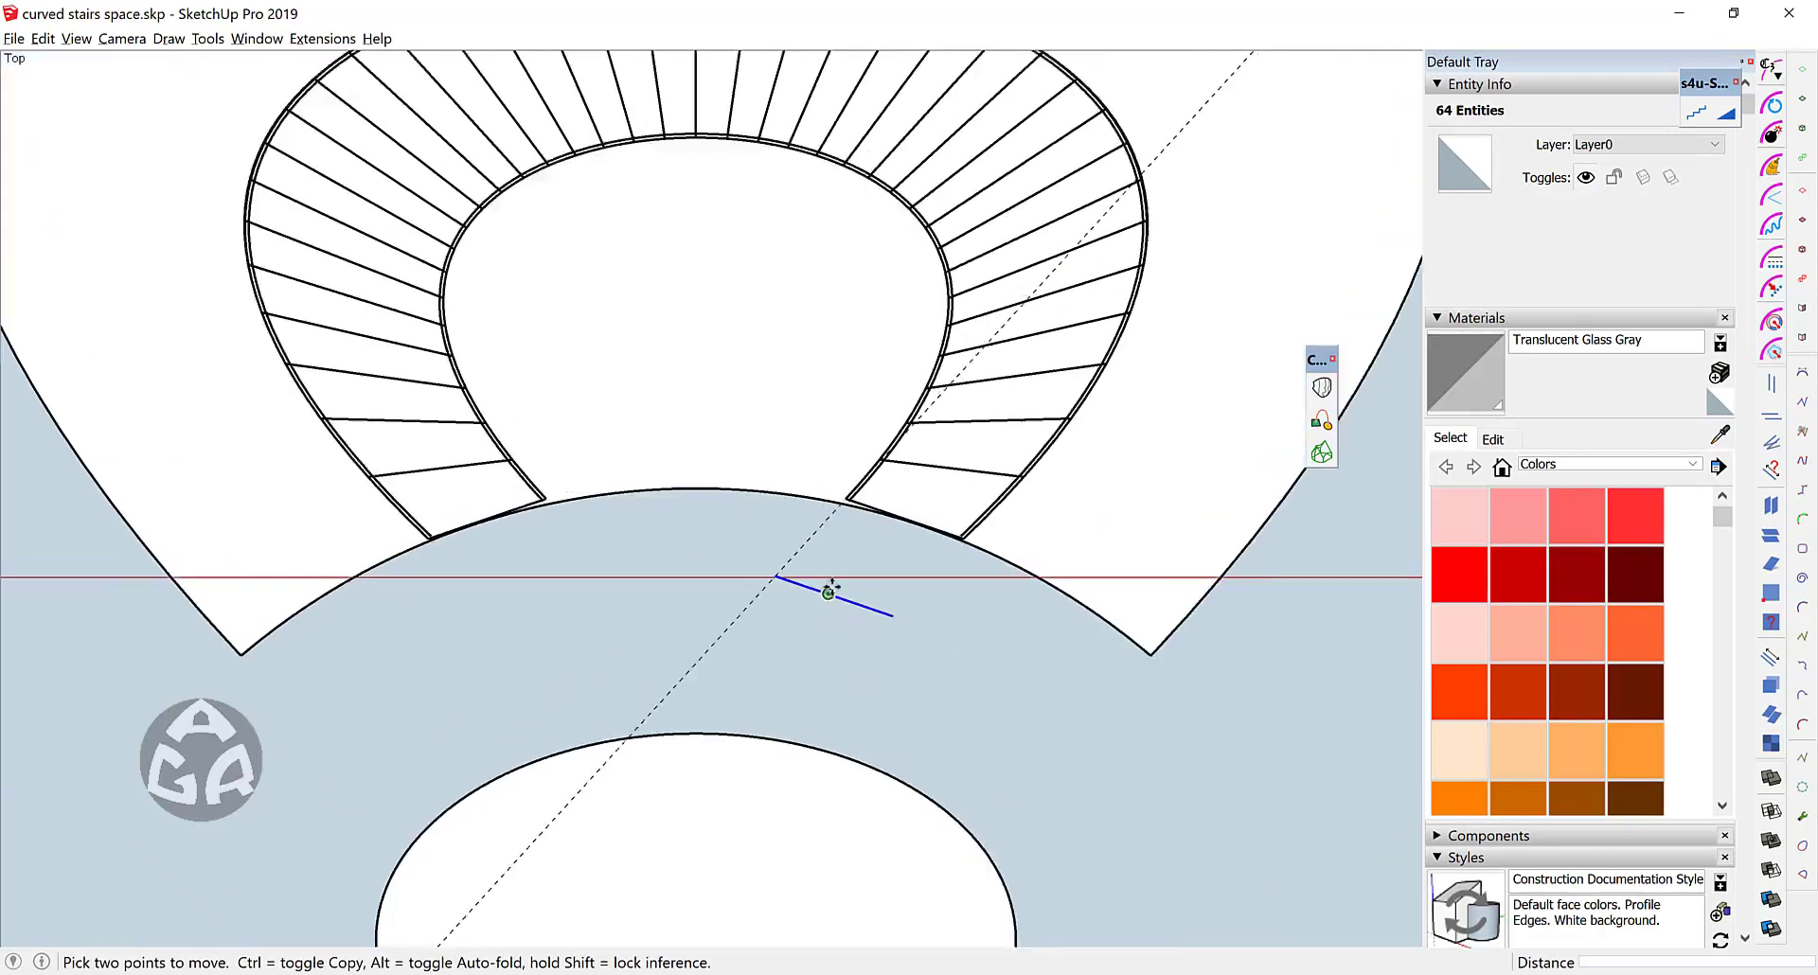
pyautogui.scroll(2, 759, 585)
pyautogui.click(797, 521)
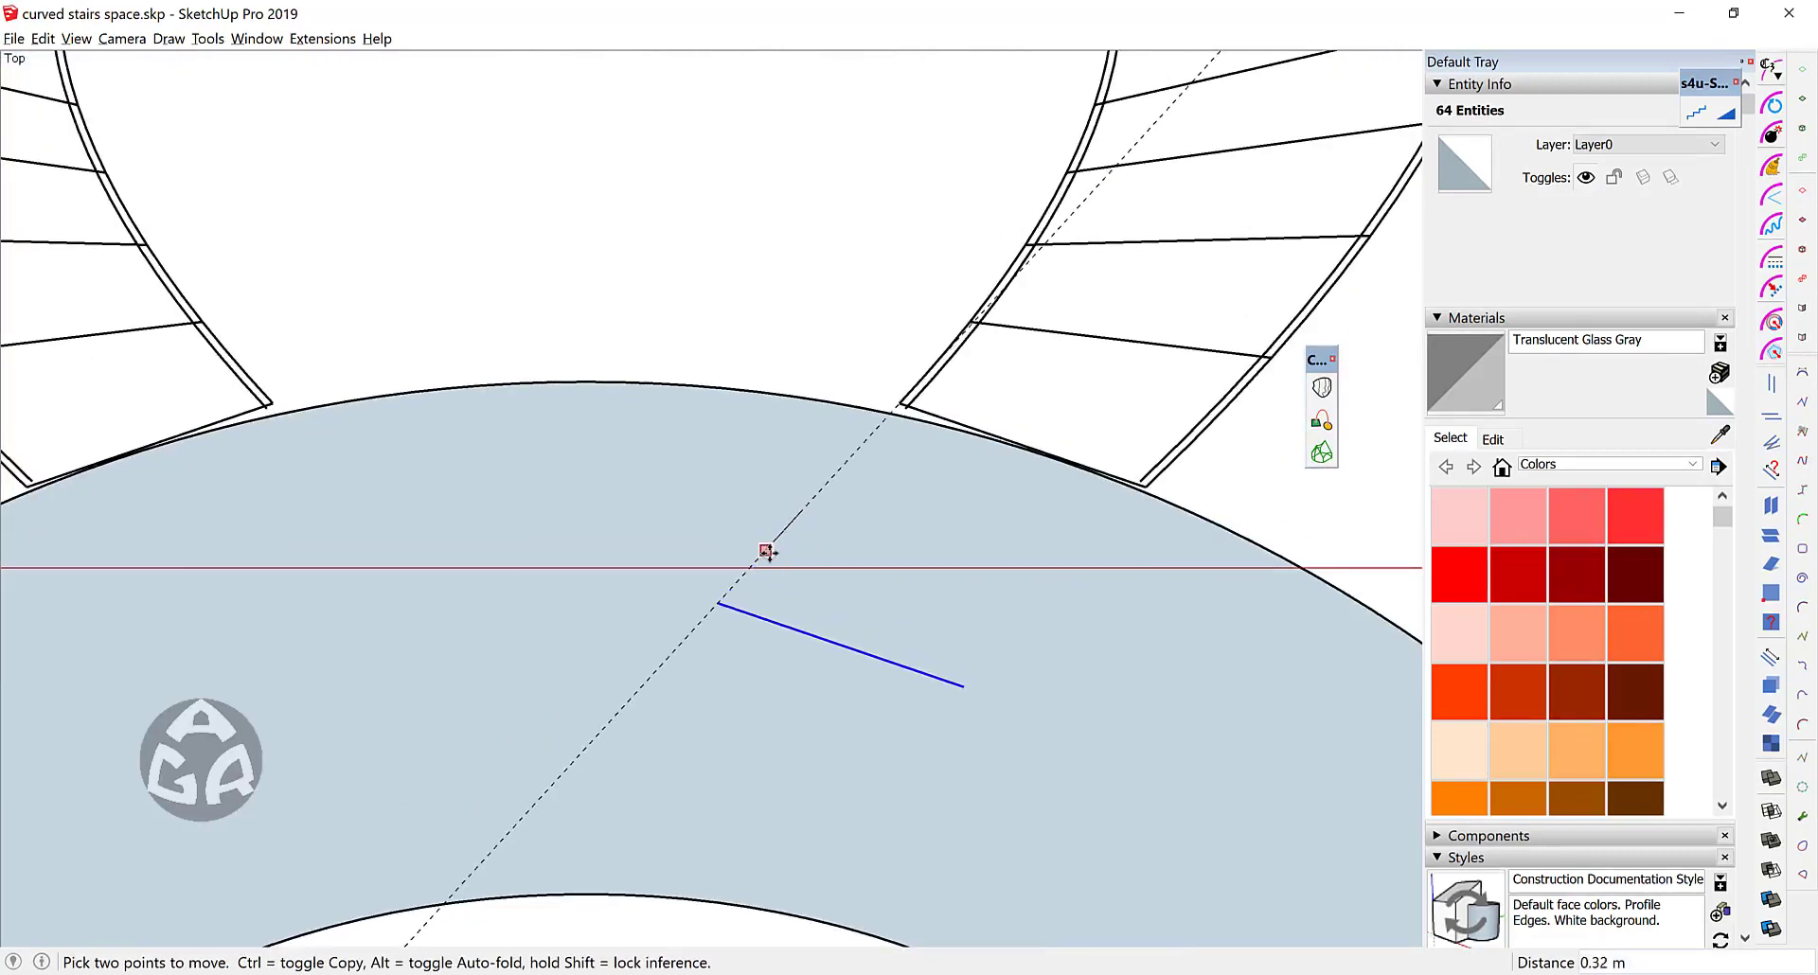
pyautogui.press('space')
pyautogui.scroll(-5, 849, 529)
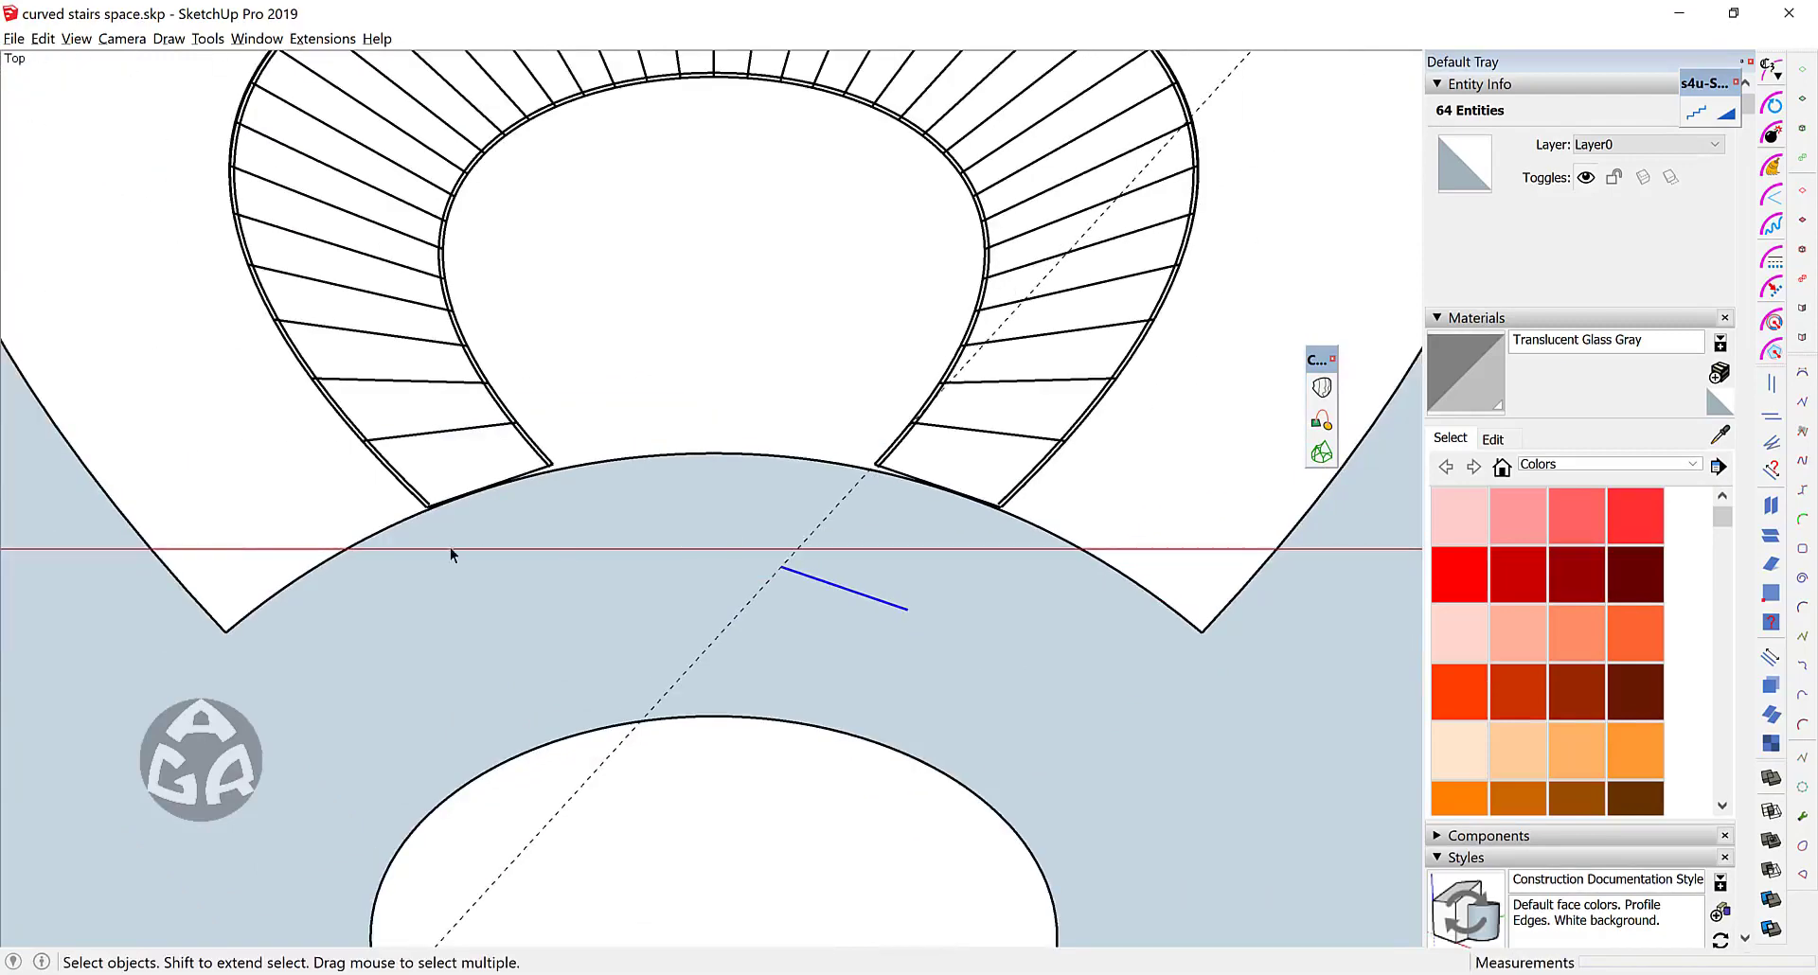
# Step: Copy the top edge of the end face at the stair's other end 0.15 m downward to divide the face
pyautogui.moveTo(450, 548); pyautogui.dragTo(832, 580, button='middle')
pyautogui.scroll(5, 698, 661)
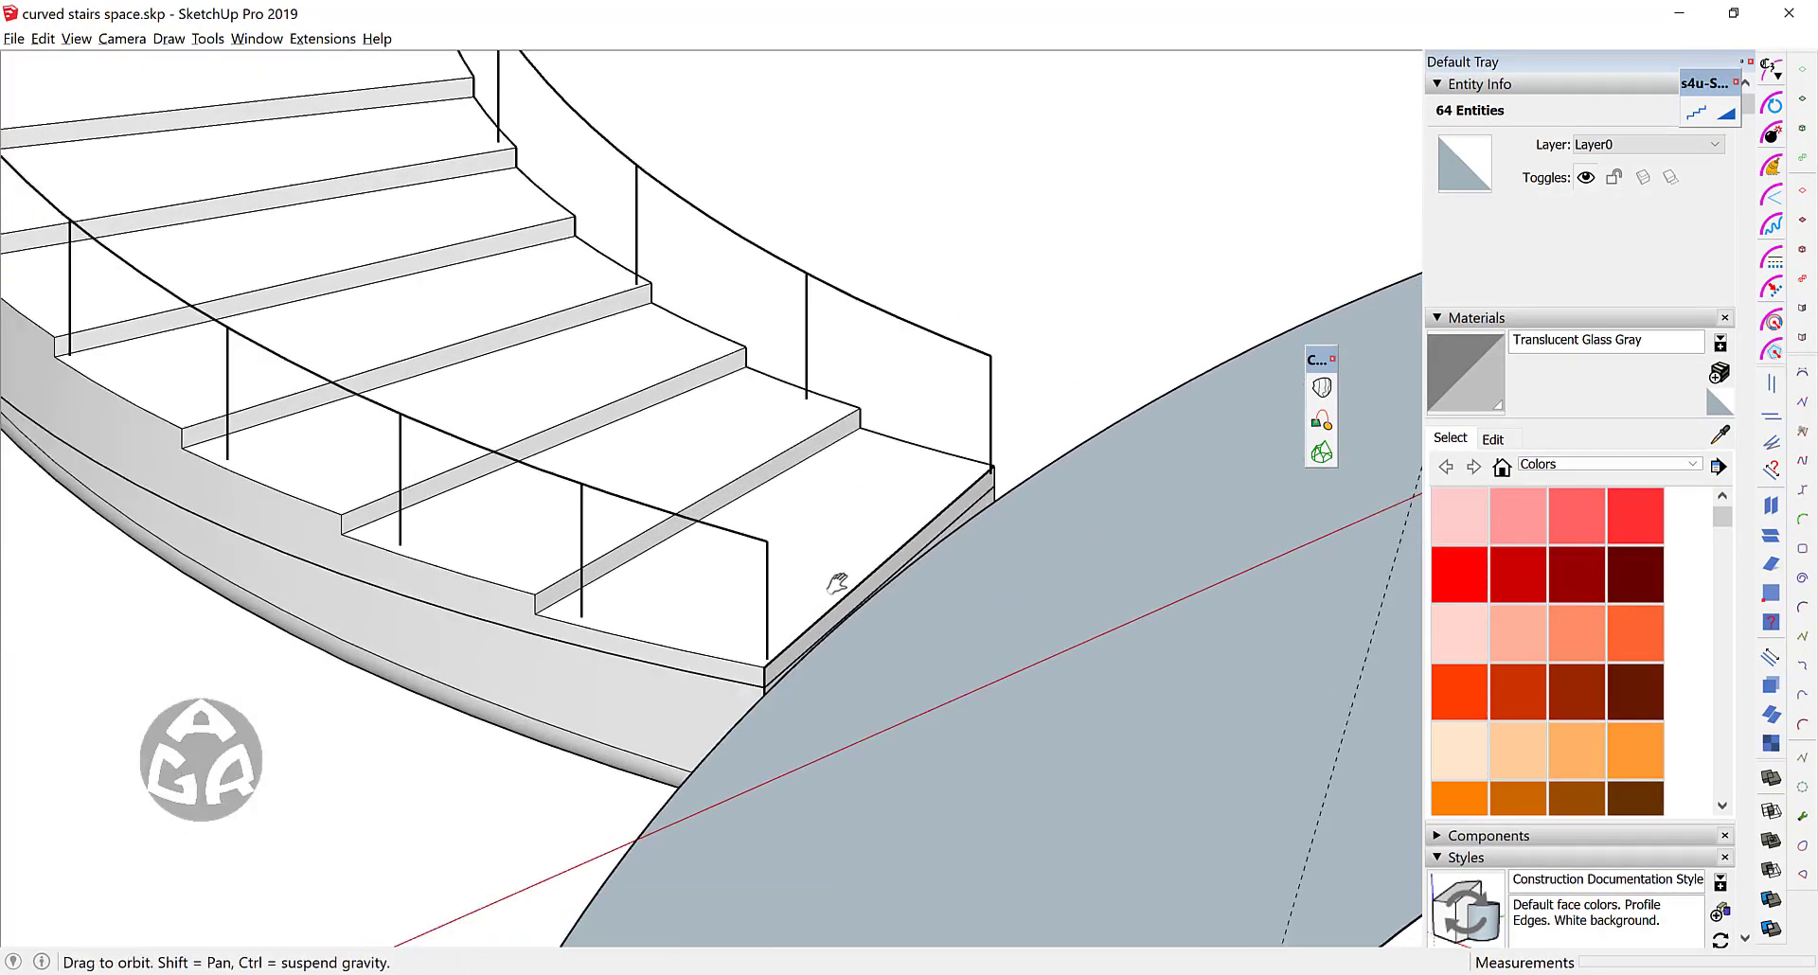
pyautogui.scroll(3, 799, 658)
pyautogui.click(789, 653)
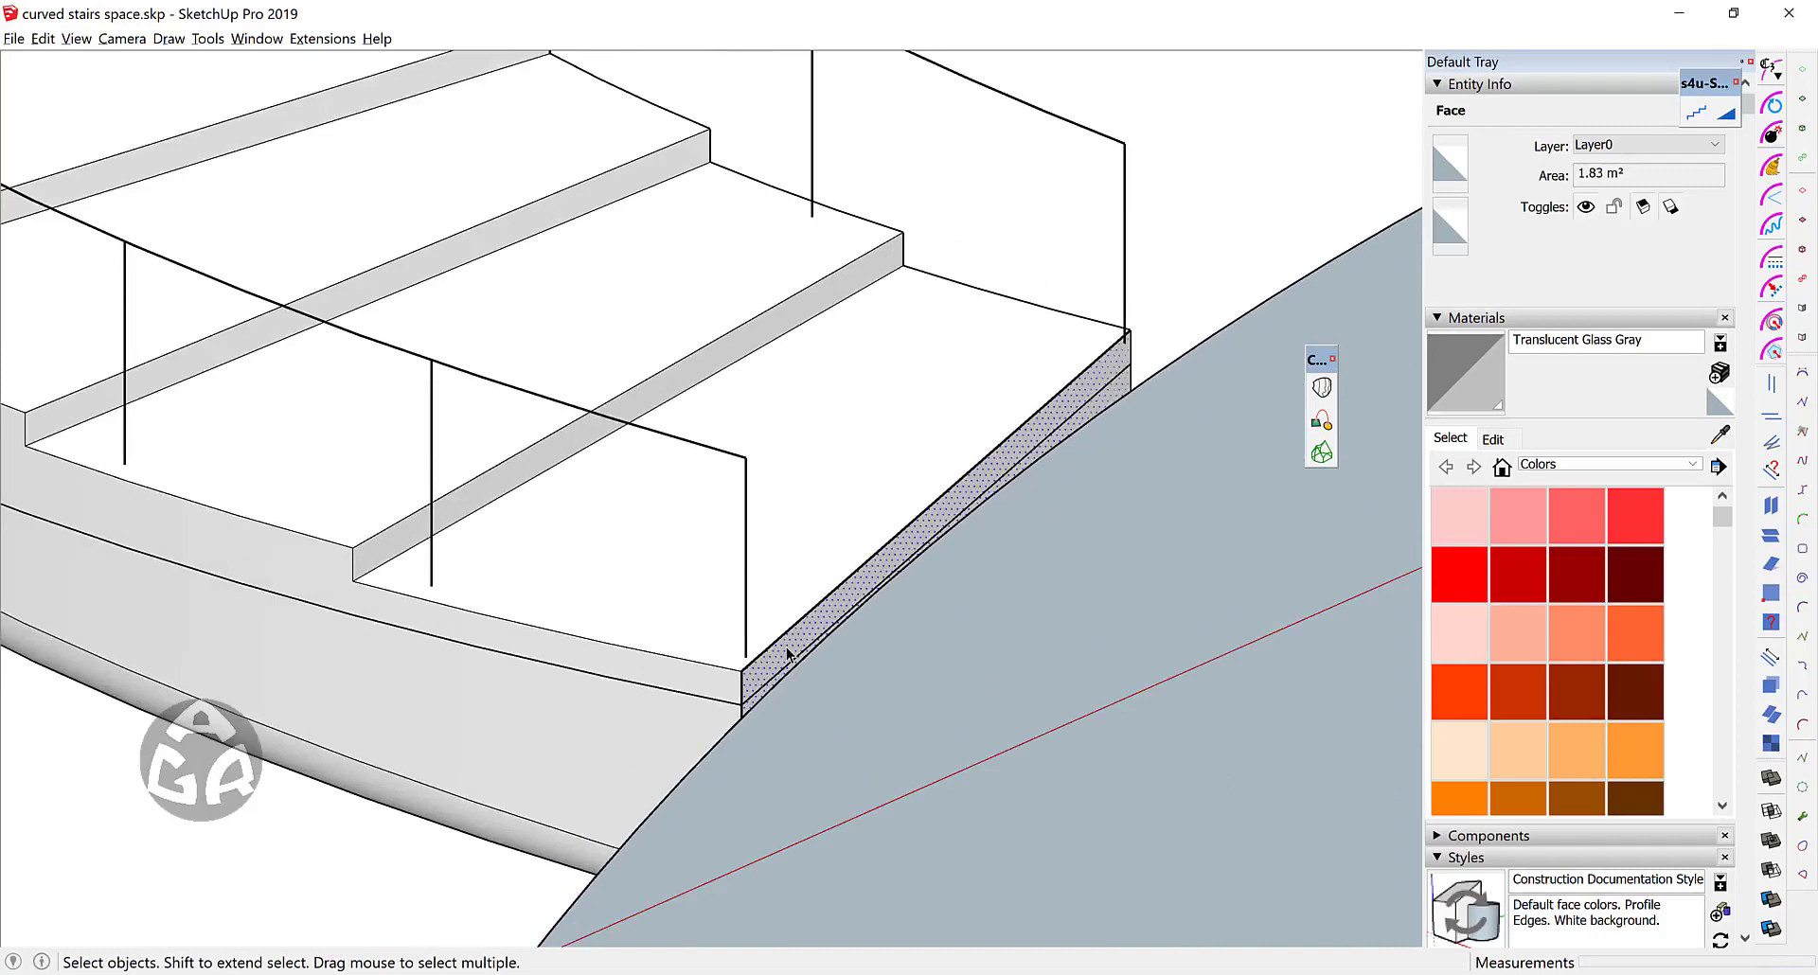
pyautogui.click(859, 566)
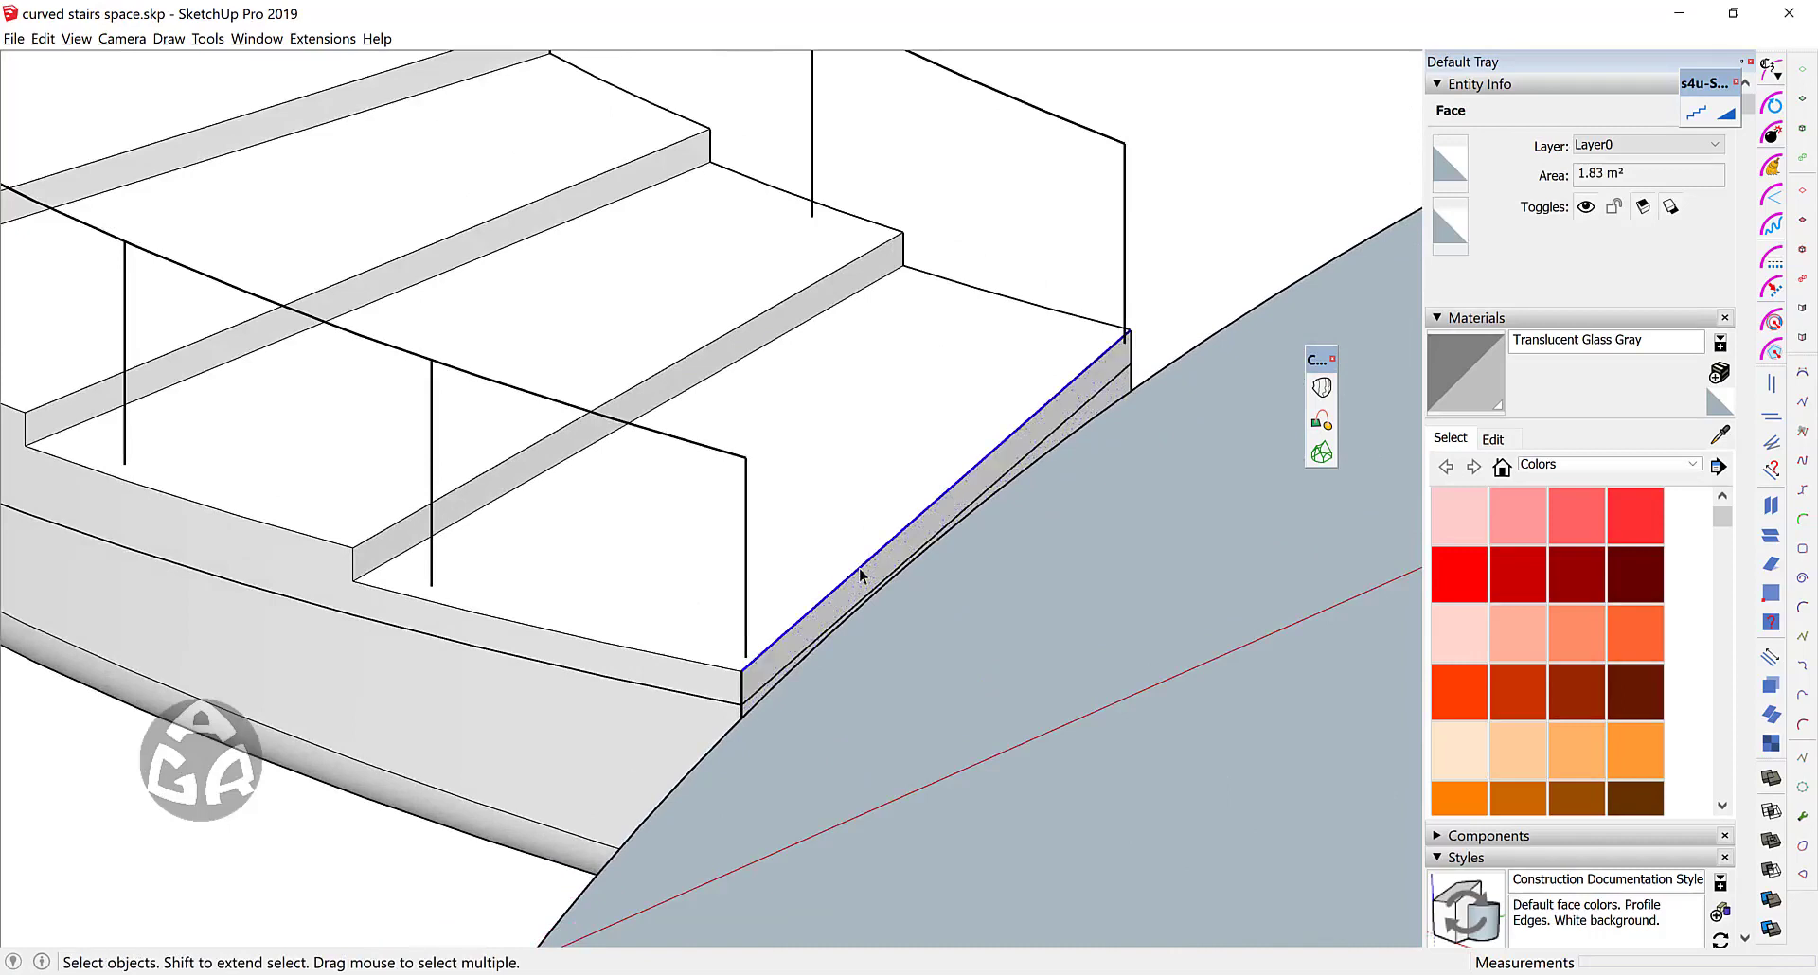
pyautogui.press('m')
pyautogui.click(743, 671)
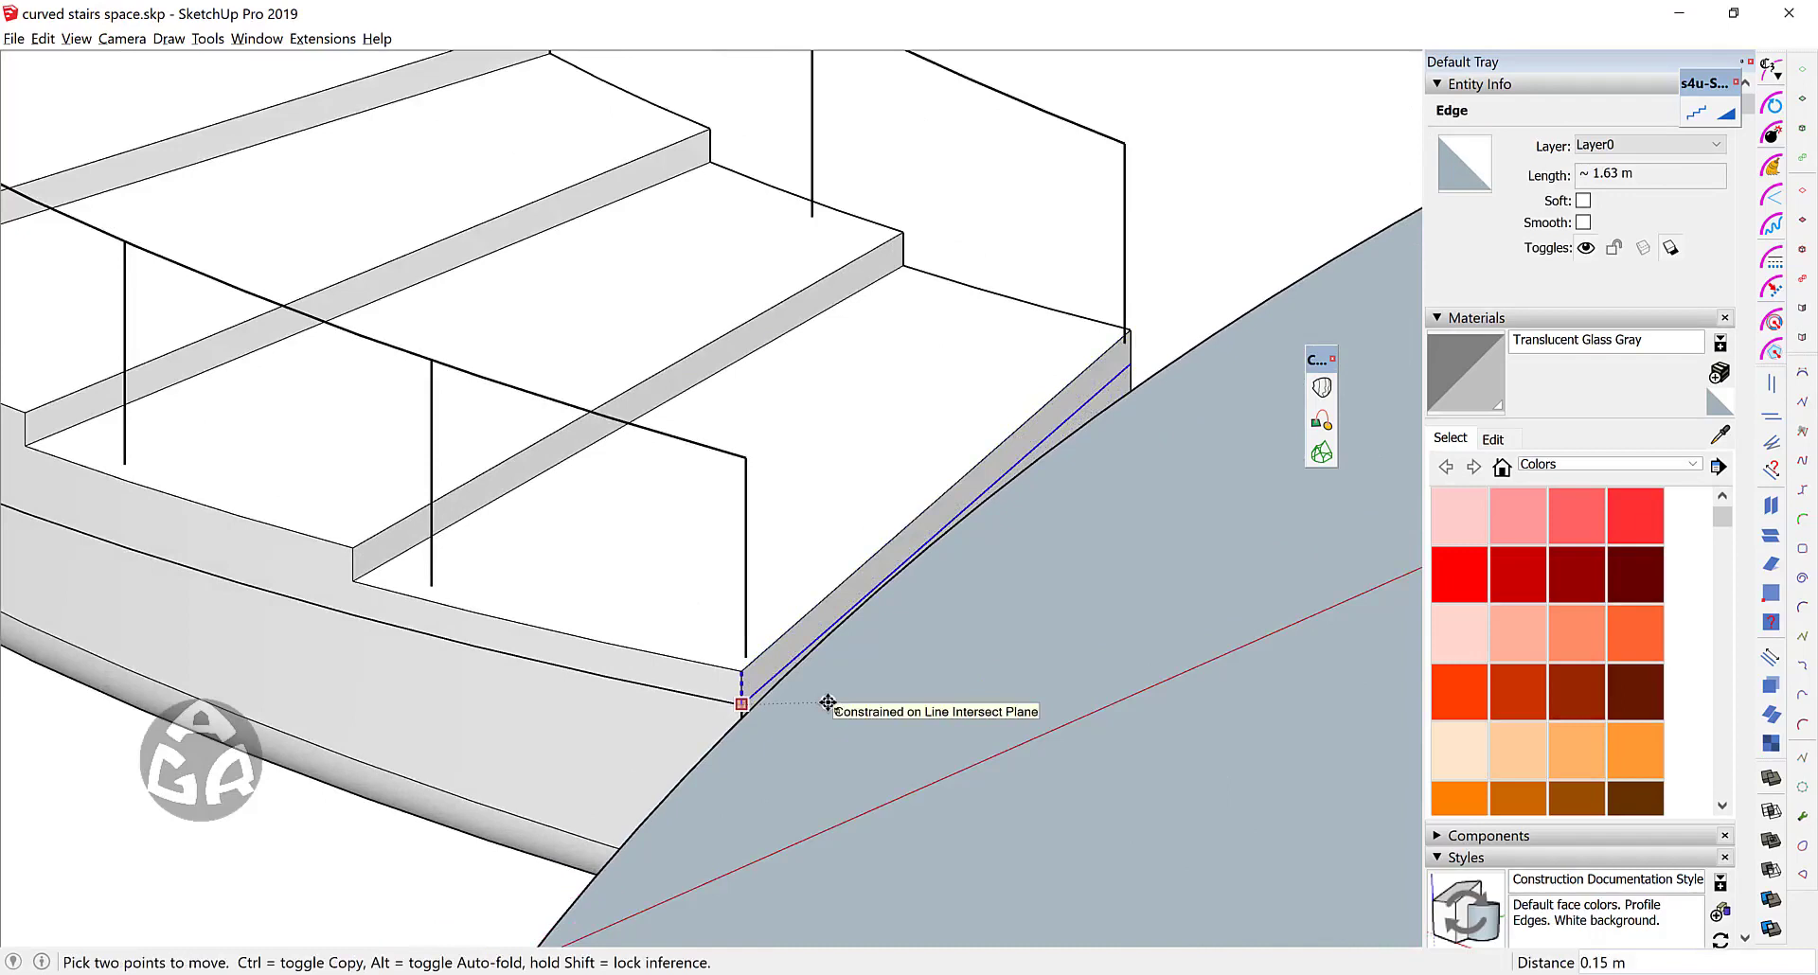
pyautogui.click(828, 702)
pyautogui.press('space')
pyautogui.scroll(-3, 884, 617)
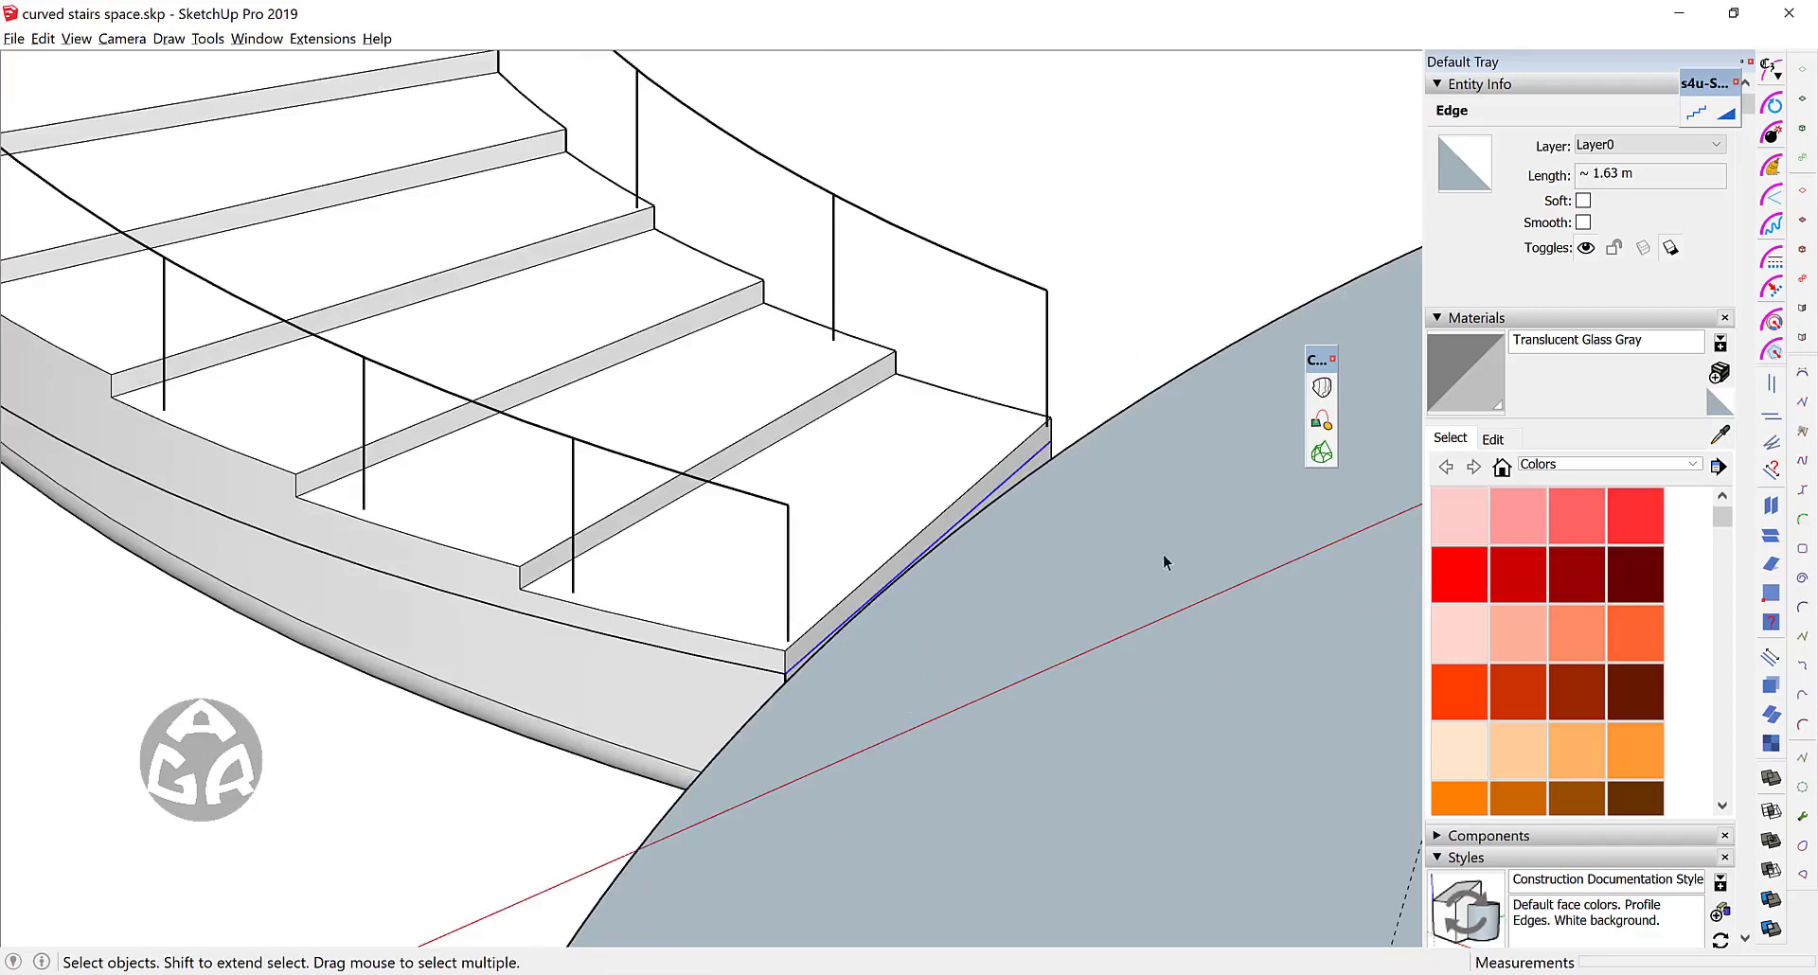
# Step: Create a guide line along the stringer edge, extending past the stair's end across the floor slab
pyautogui.click(1140, 521)
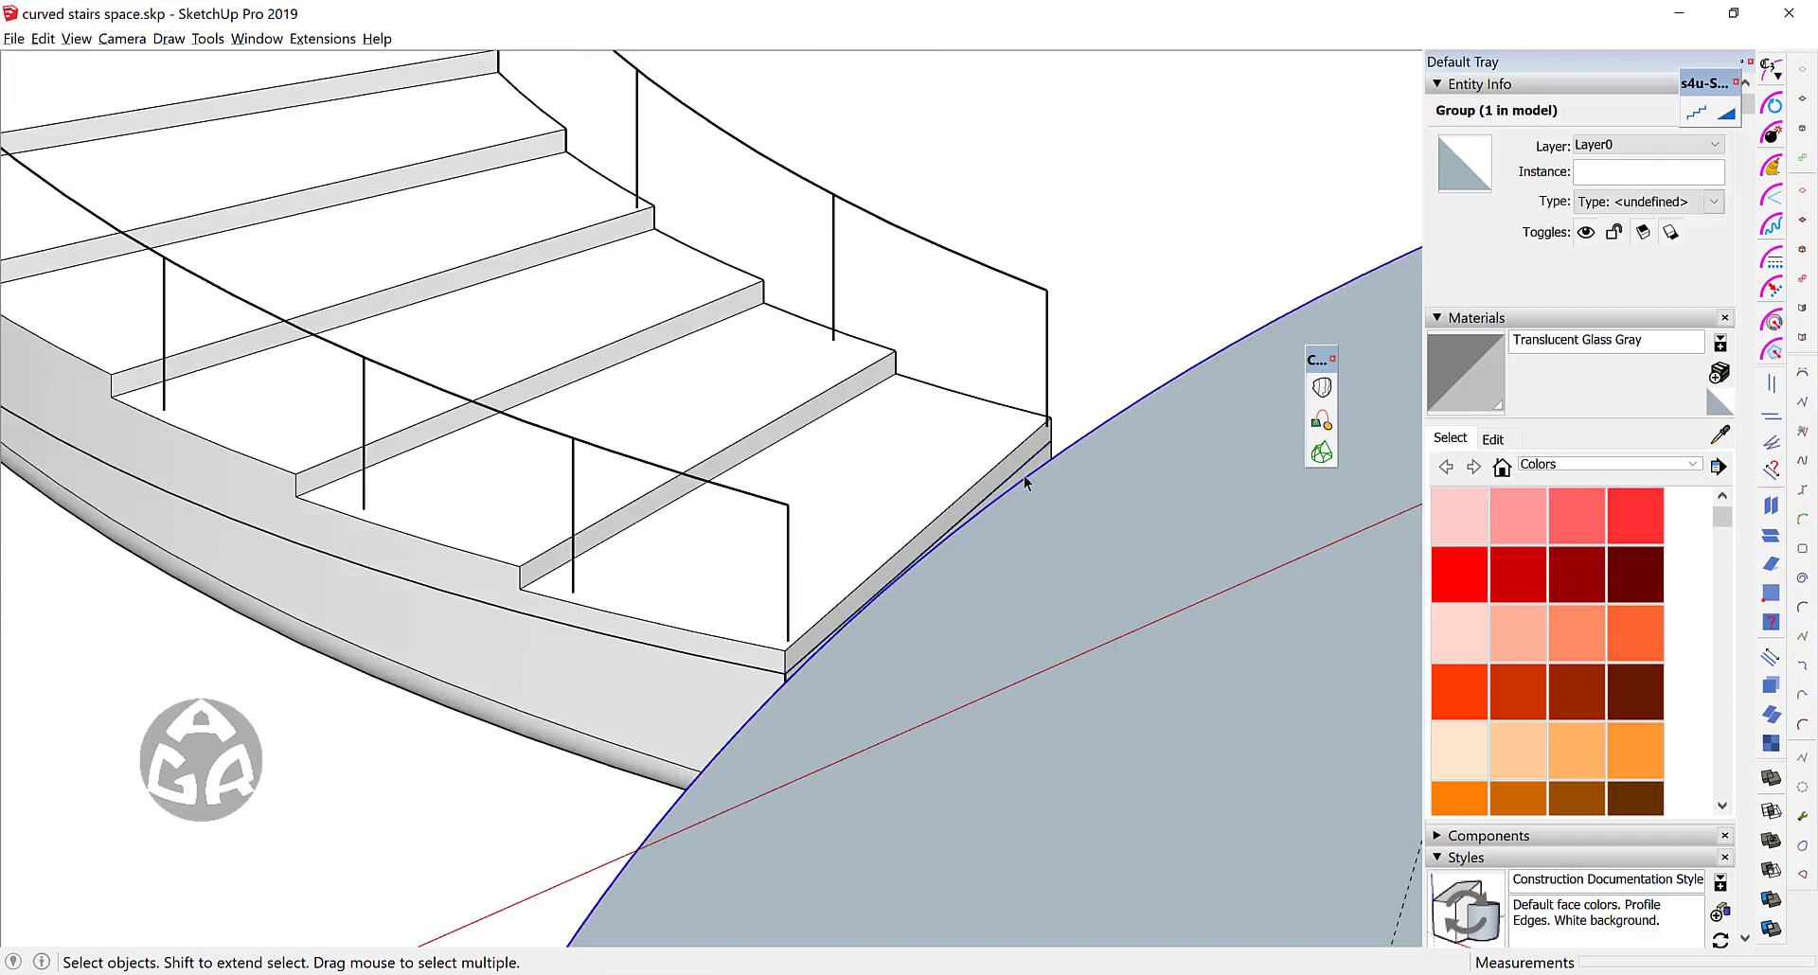
pyautogui.scroll(4, 757, 669)
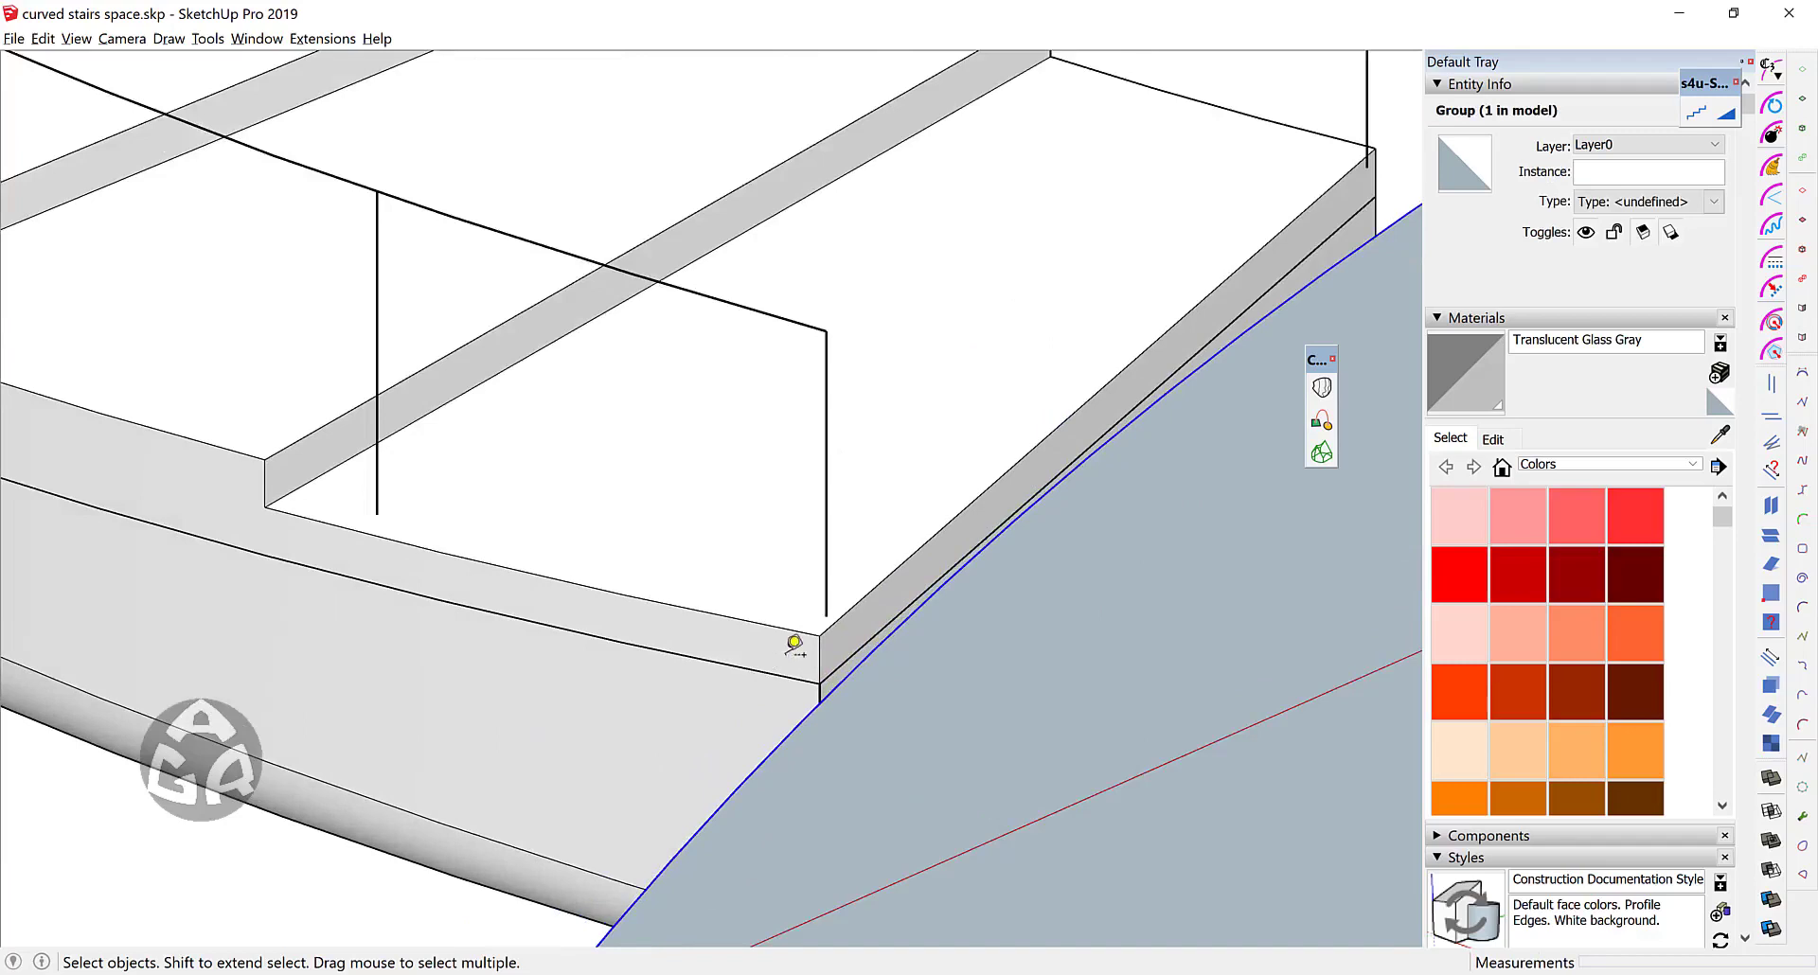
pyautogui.press('t')
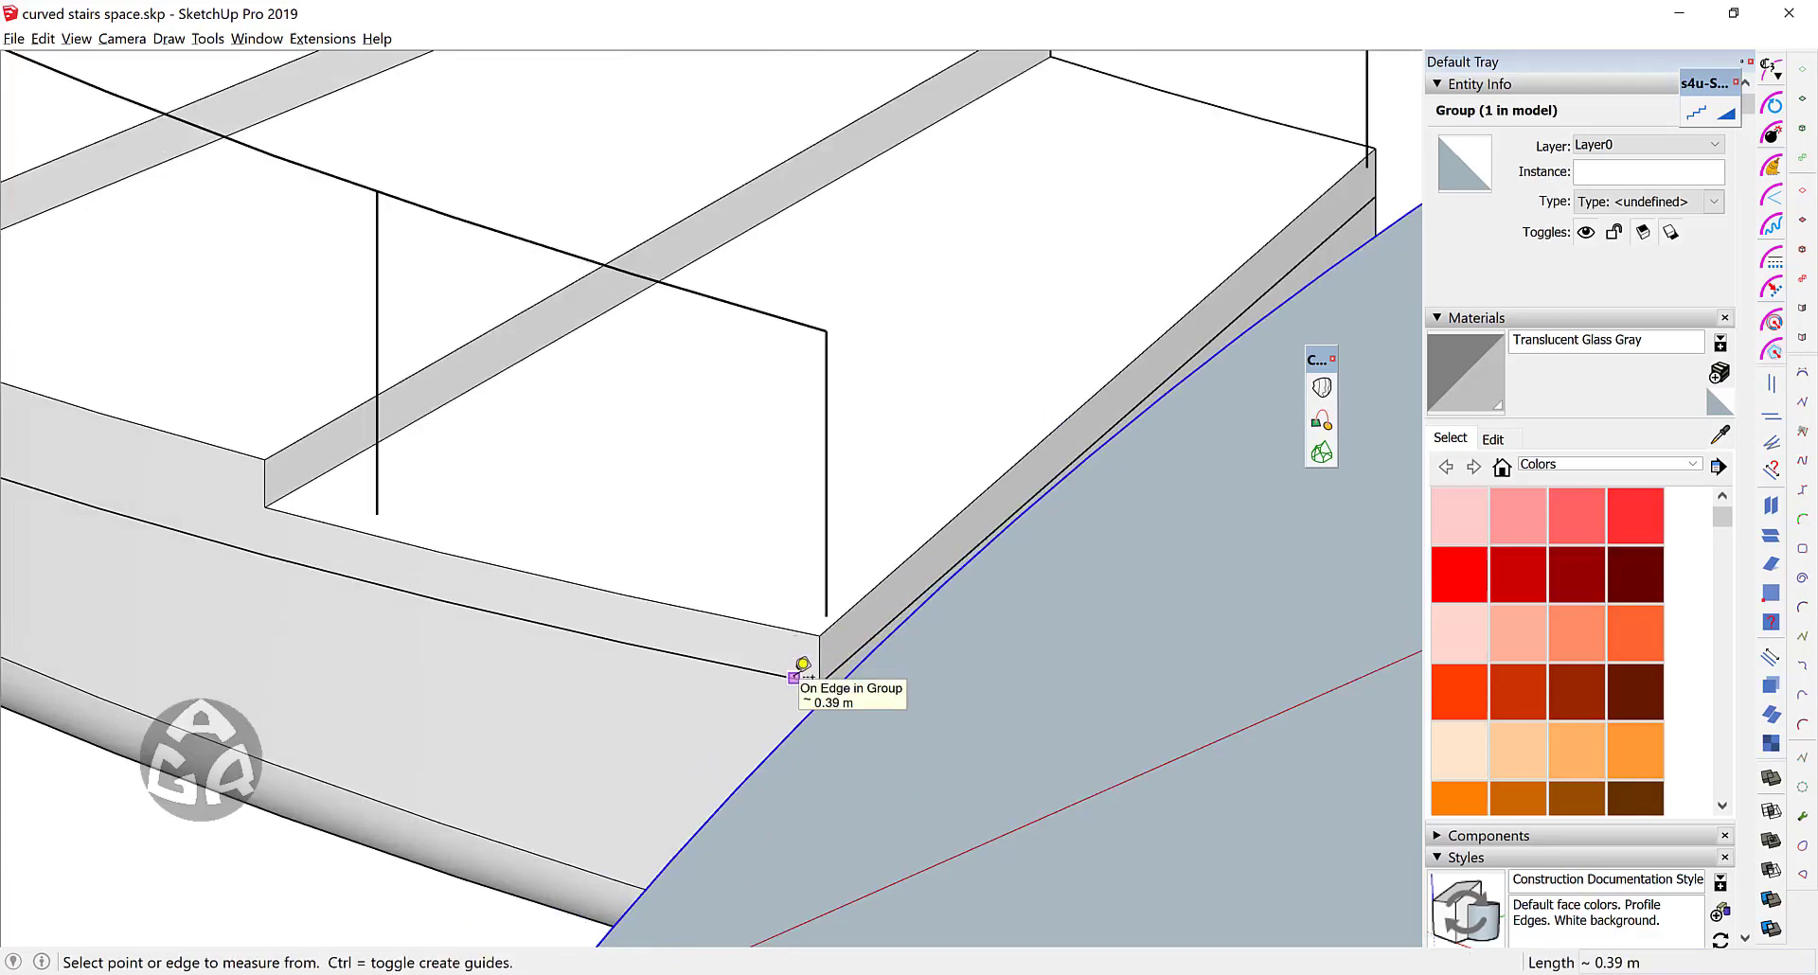
pyautogui.doubleClick(794, 678)
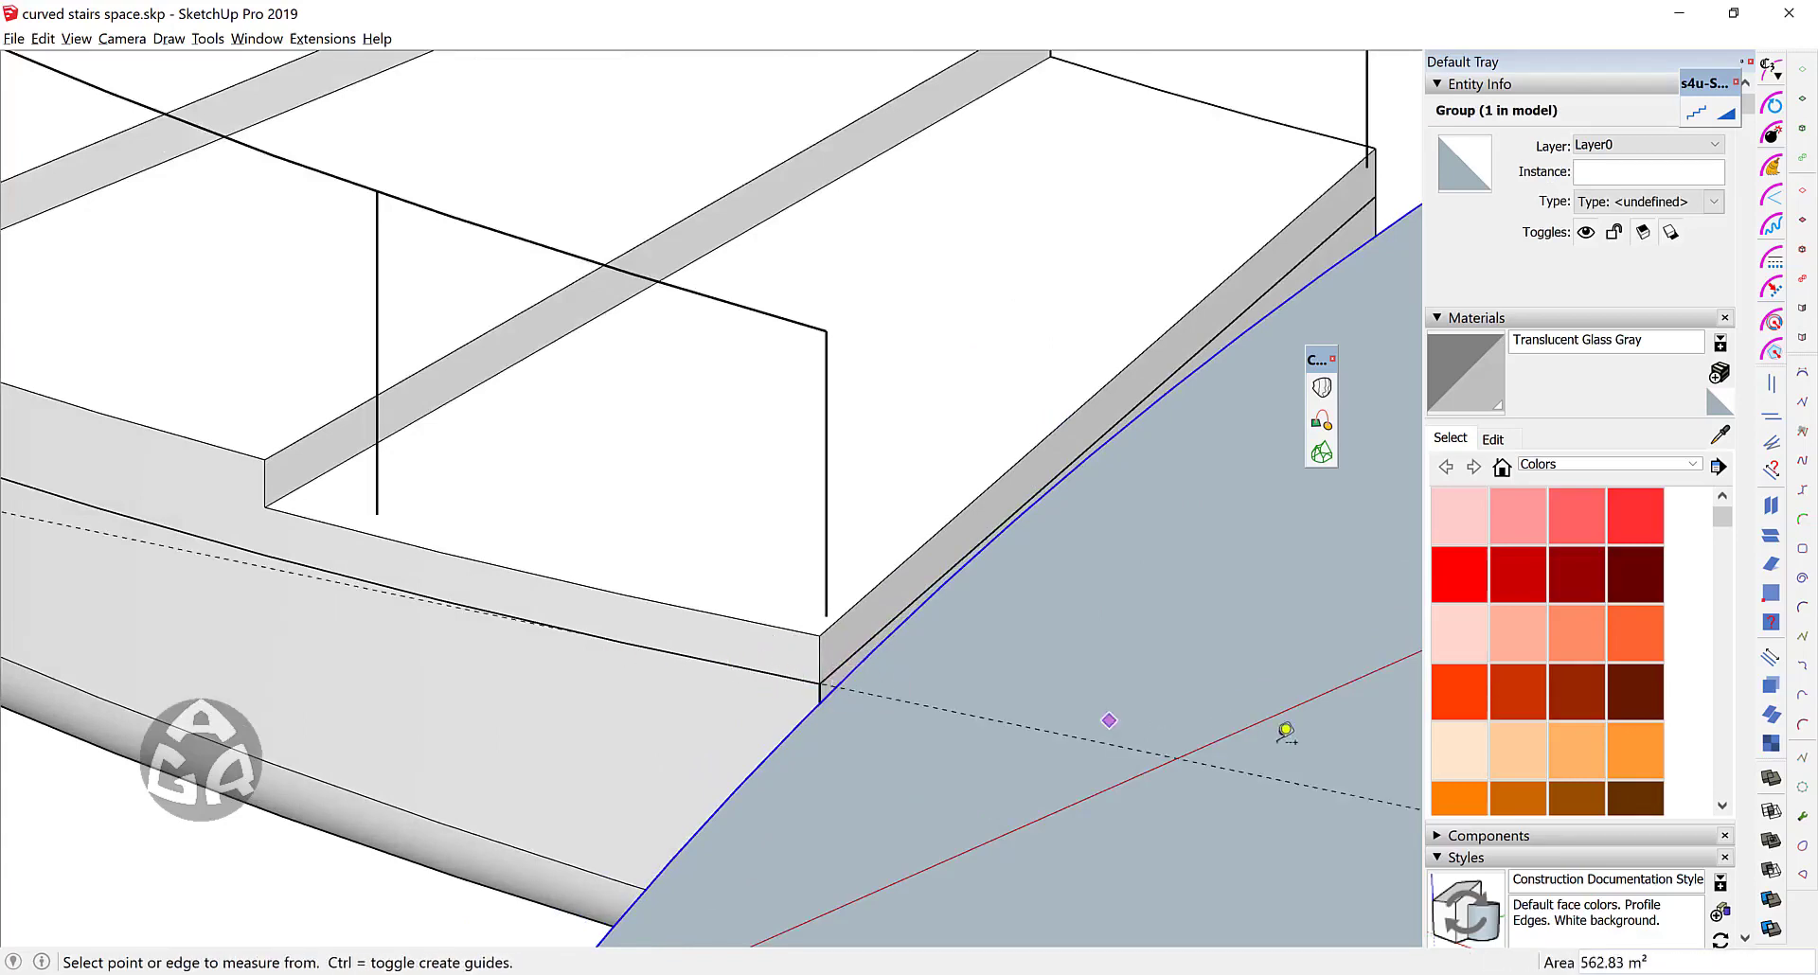
pyautogui.press('space')
# Step: Copy the lower part of the divided end face about 1.64 m outward along the new guide line
pyautogui.click(842, 683)
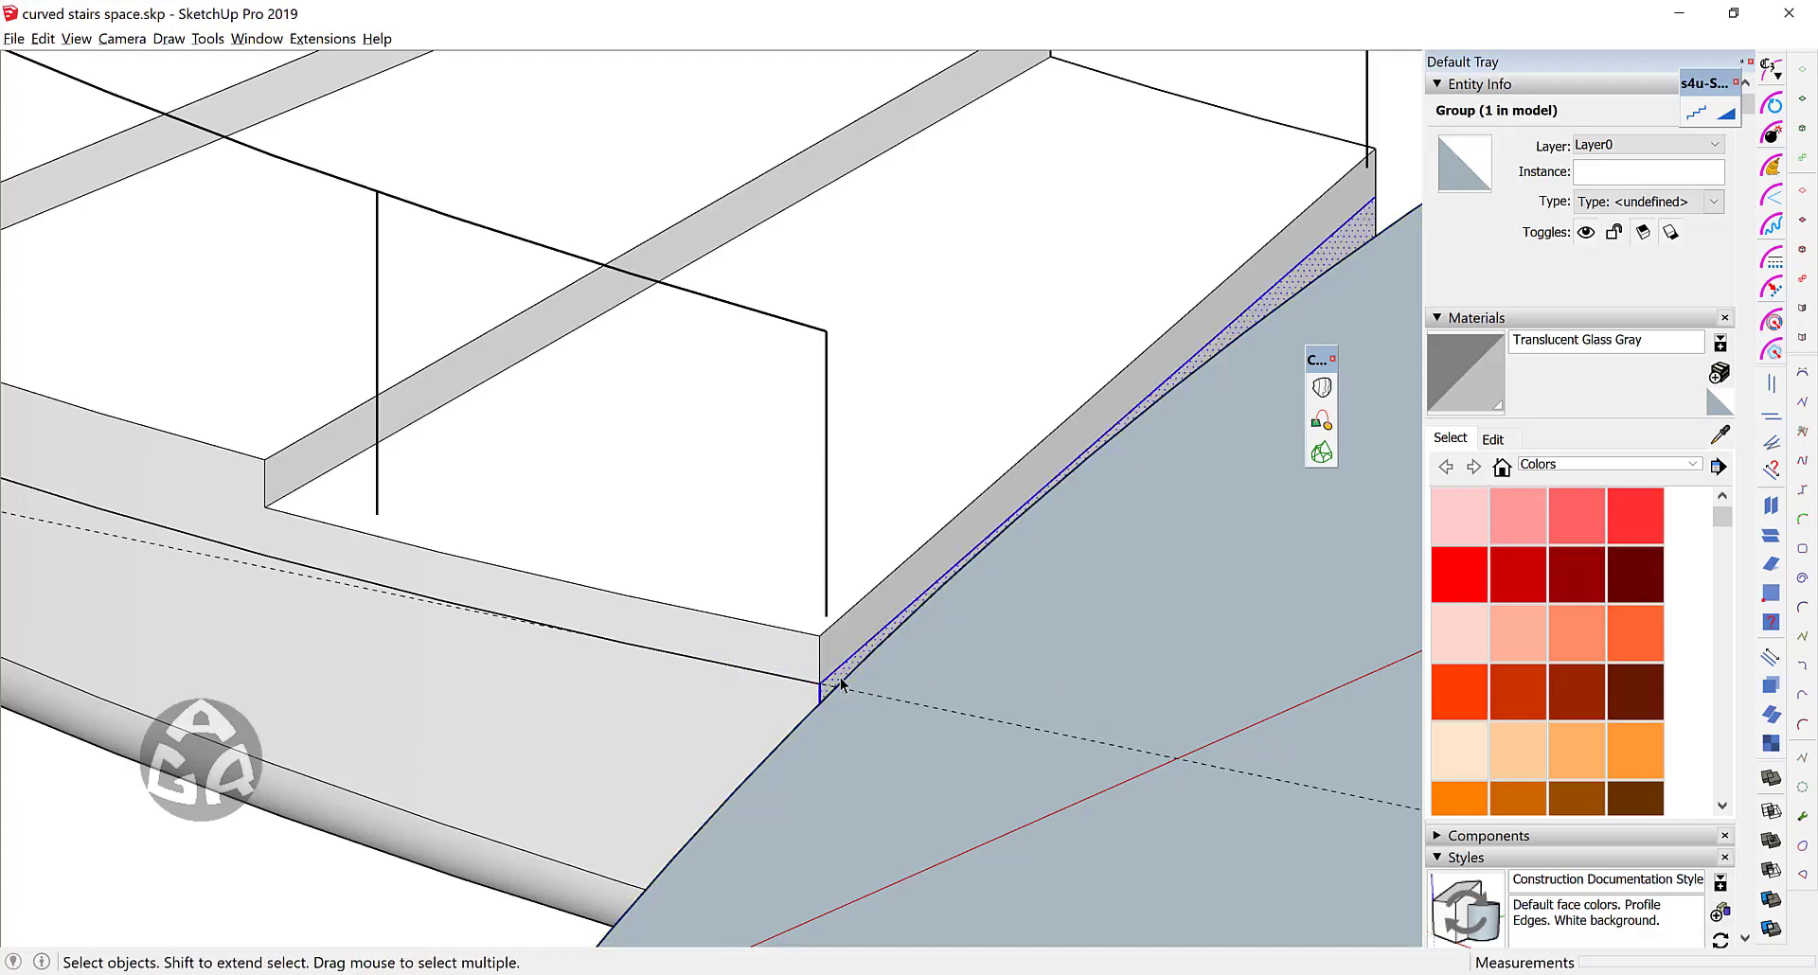
pyautogui.press('m')
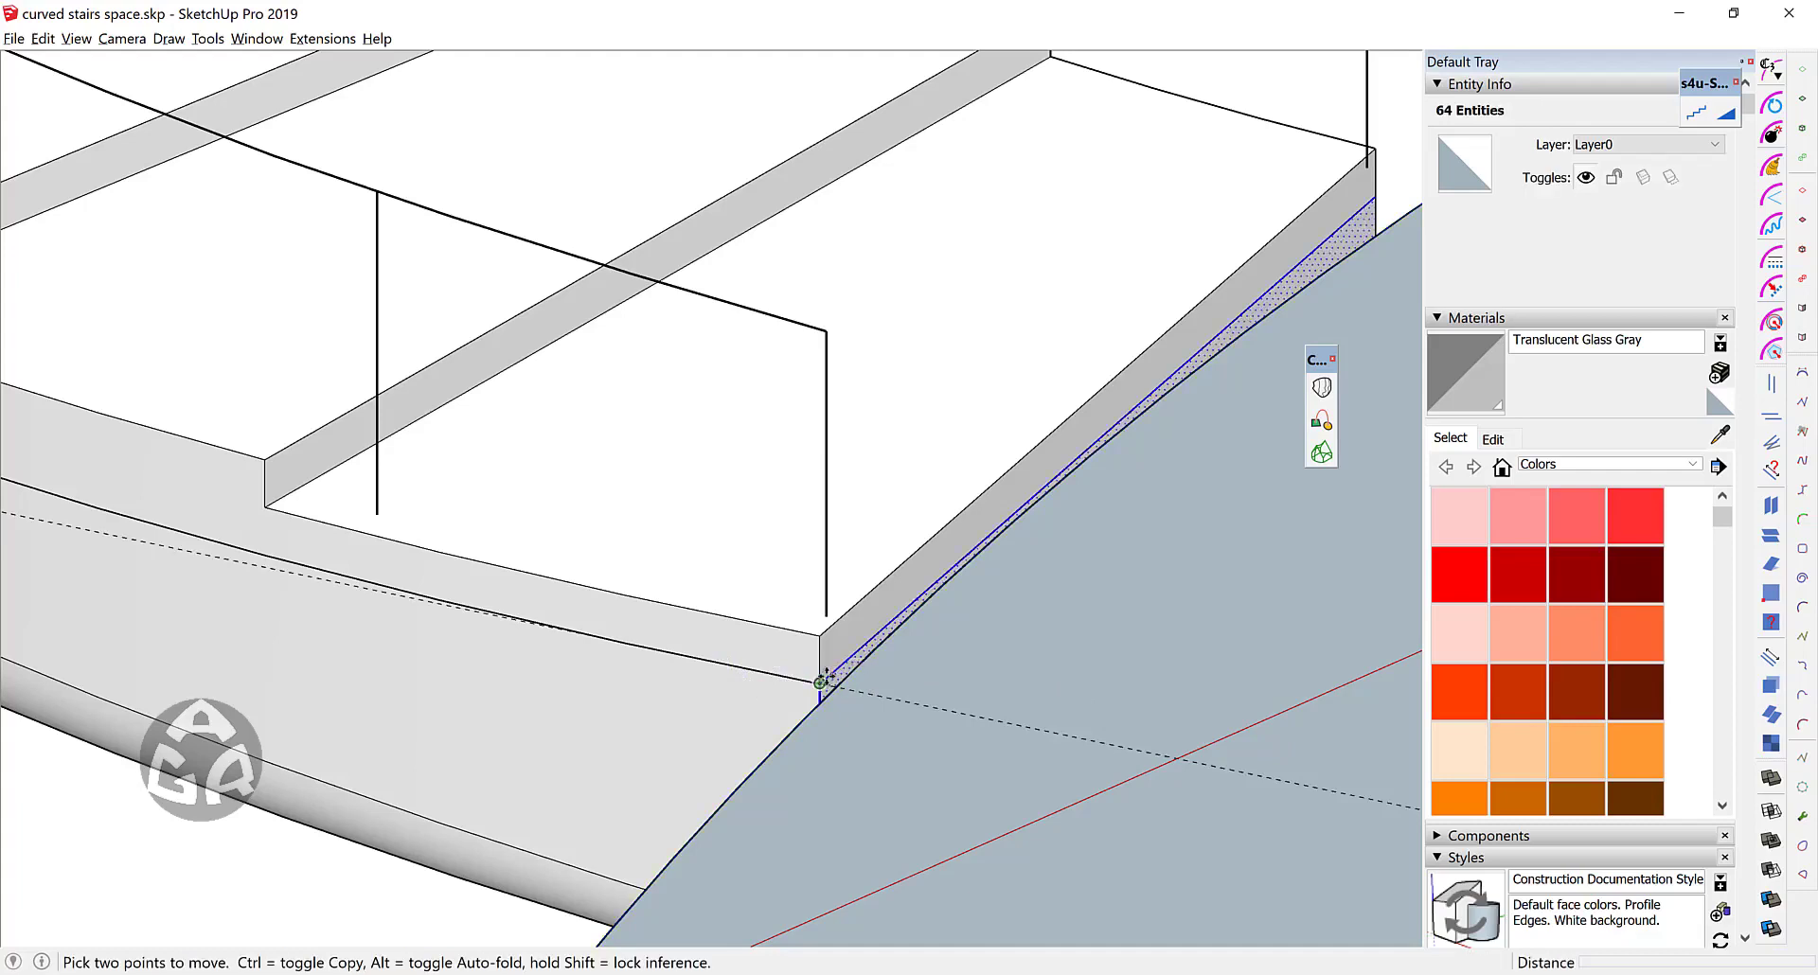
pyautogui.scroll(2, 822, 682)
pyautogui.click(824, 683)
pyautogui.press('ctrl')
pyautogui.scroll(-1, 866, 691)
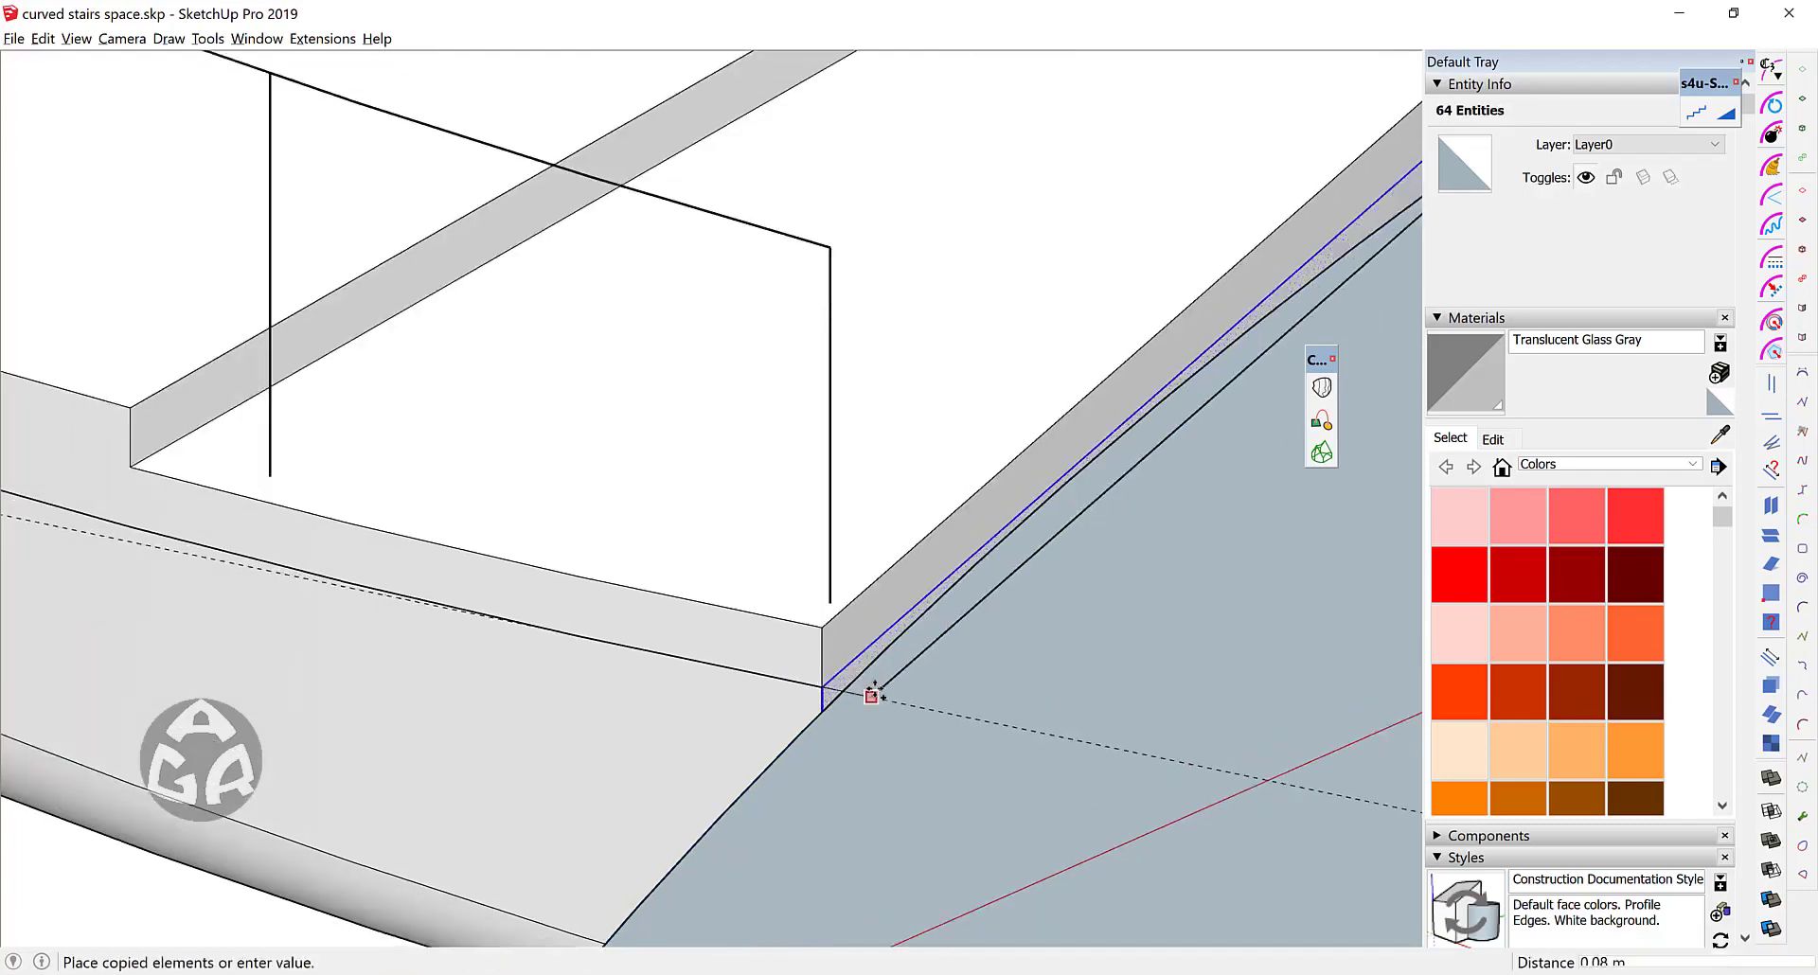
pyautogui.scroll(-3, 871, 696)
pyautogui.moveTo(925, 694); pyautogui.dragTo(981, 698, button='middle')
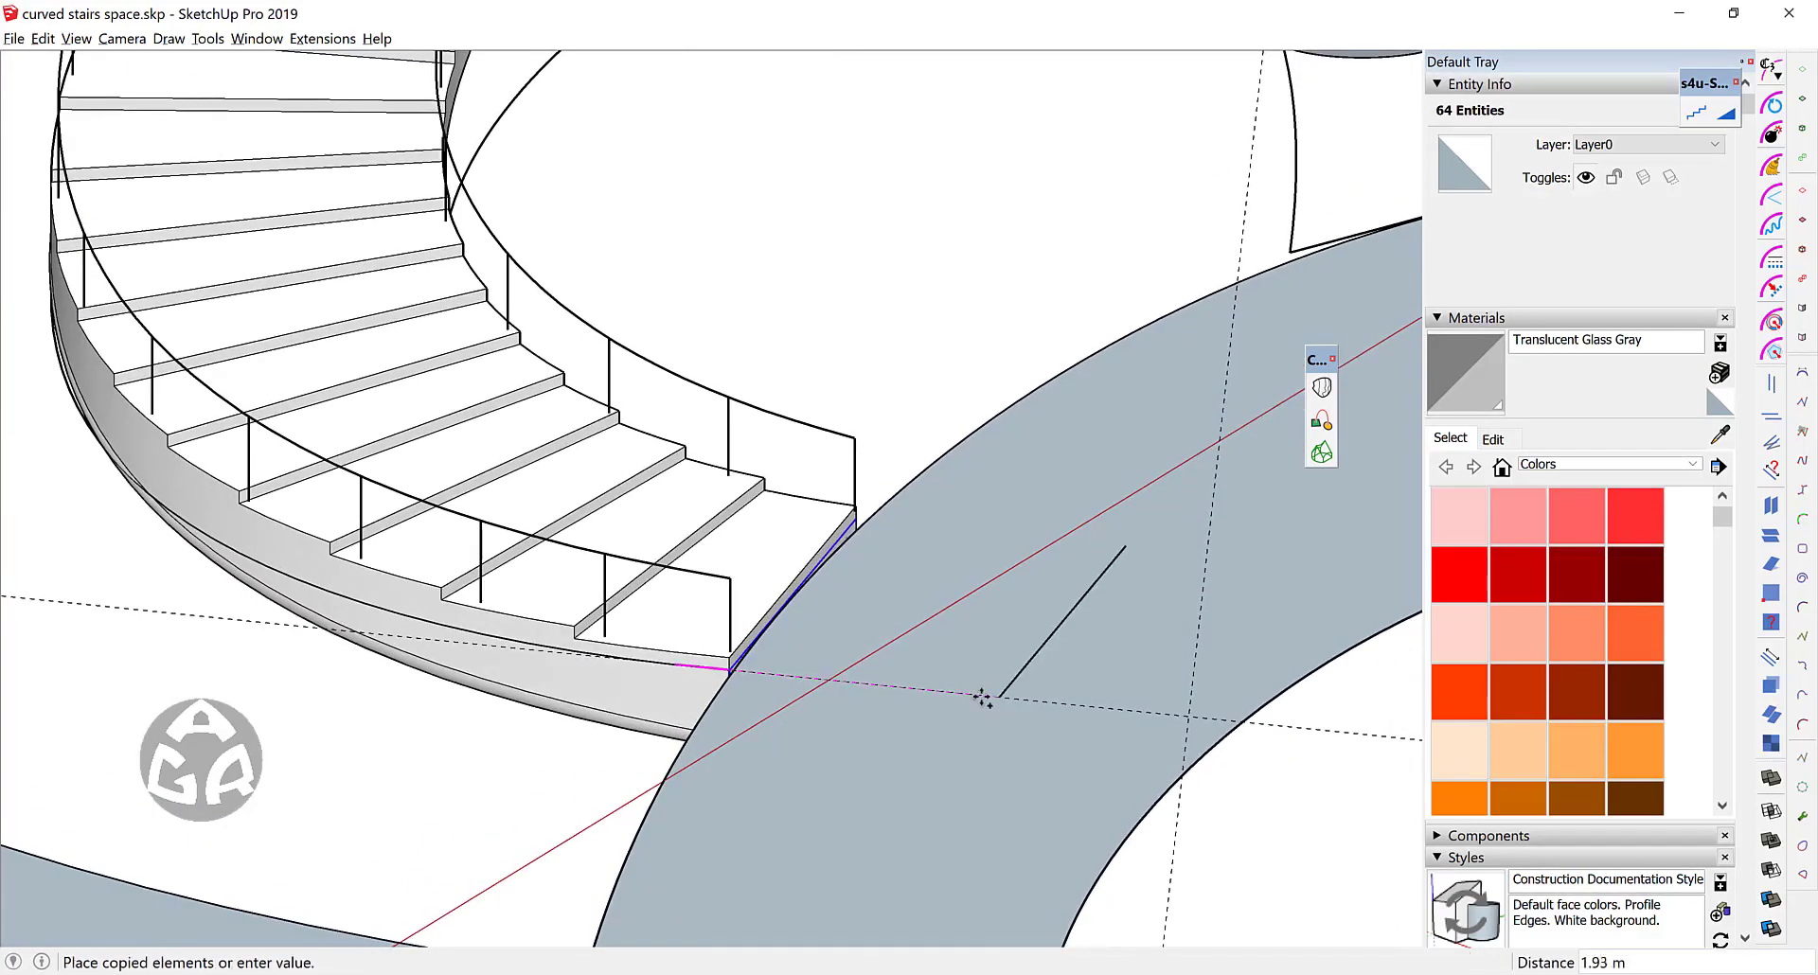
pyautogui.click(956, 694)
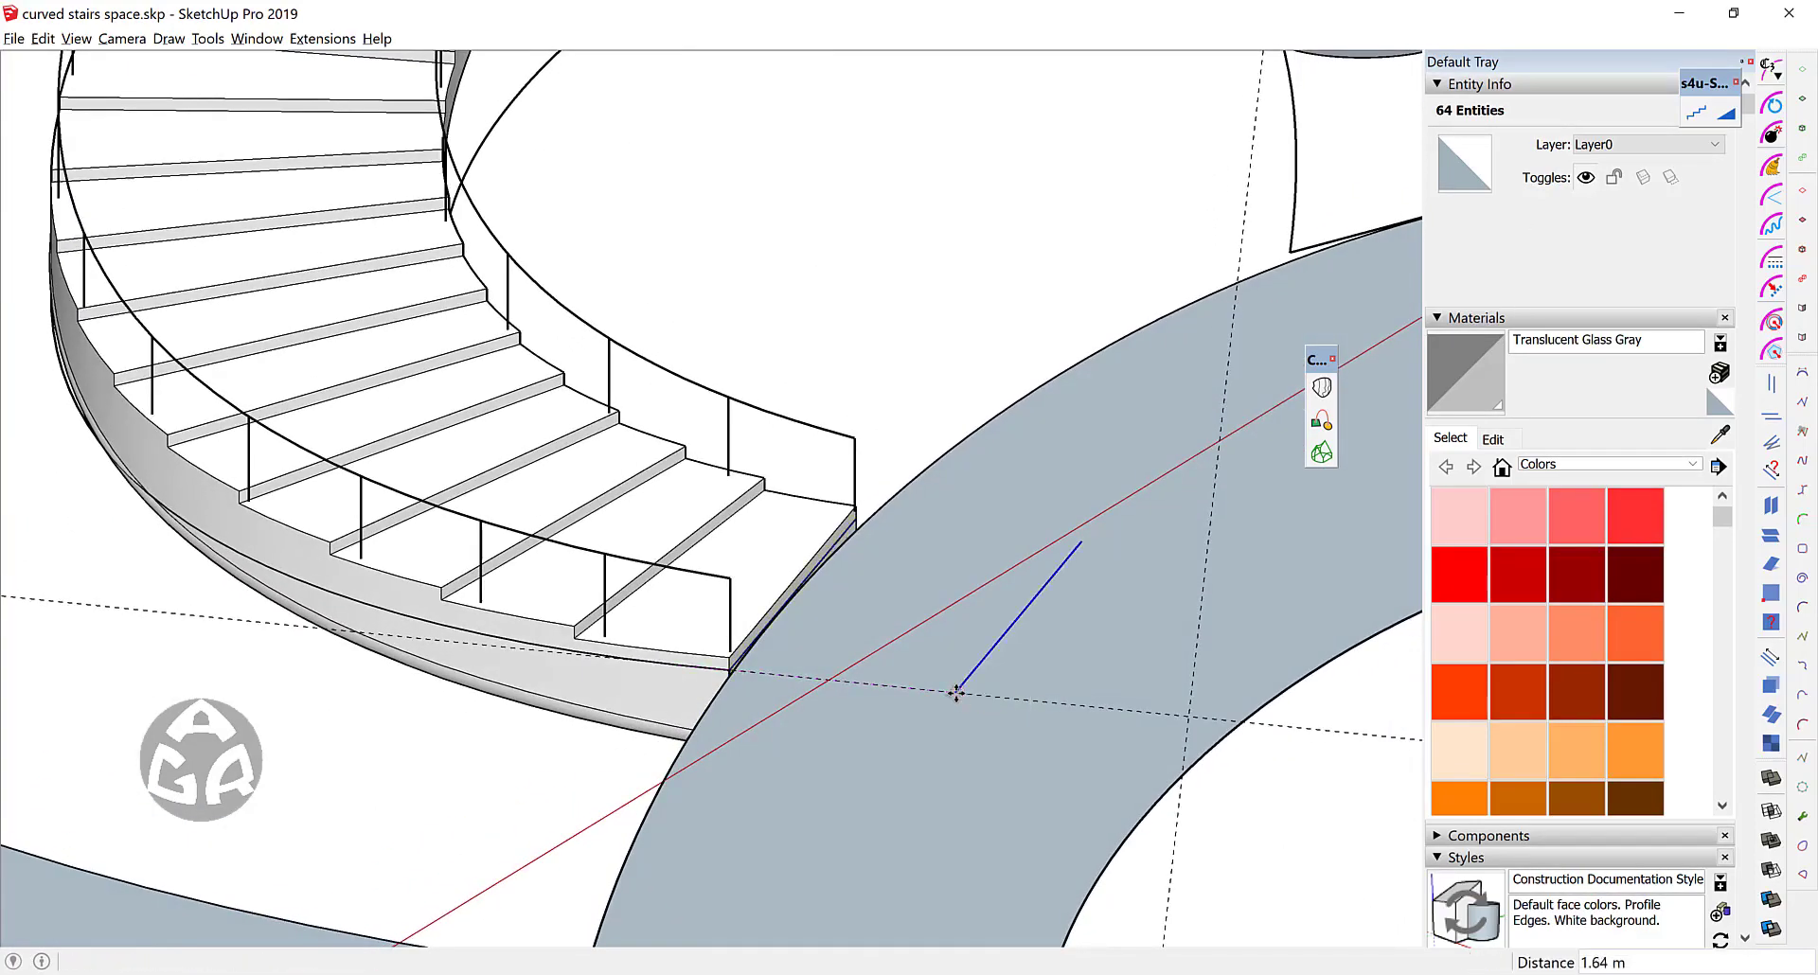
pyautogui.press('space')
# Step: Loft by Spline between the stair's lower end face and its offset copy, using 1 segment
pyautogui.scroll(2, 909, 566)
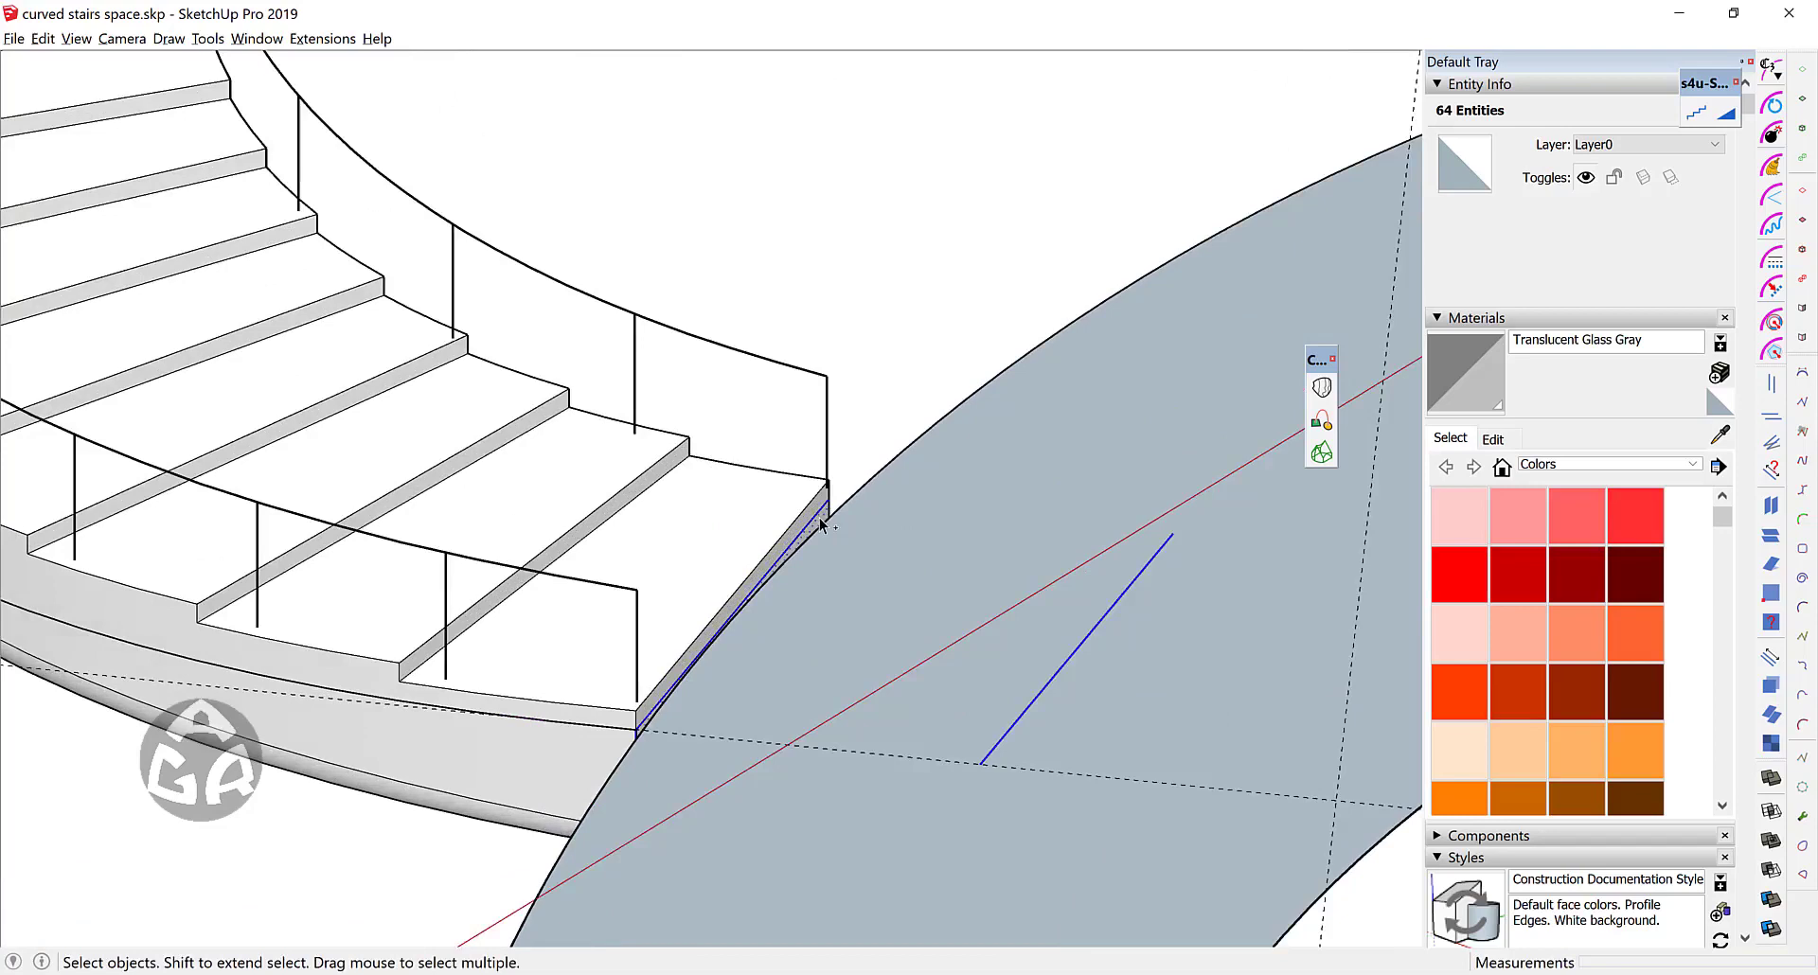
pyautogui.keyDown('shift'); pyautogui.click(822, 523); pyautogui.keyUp('shift')
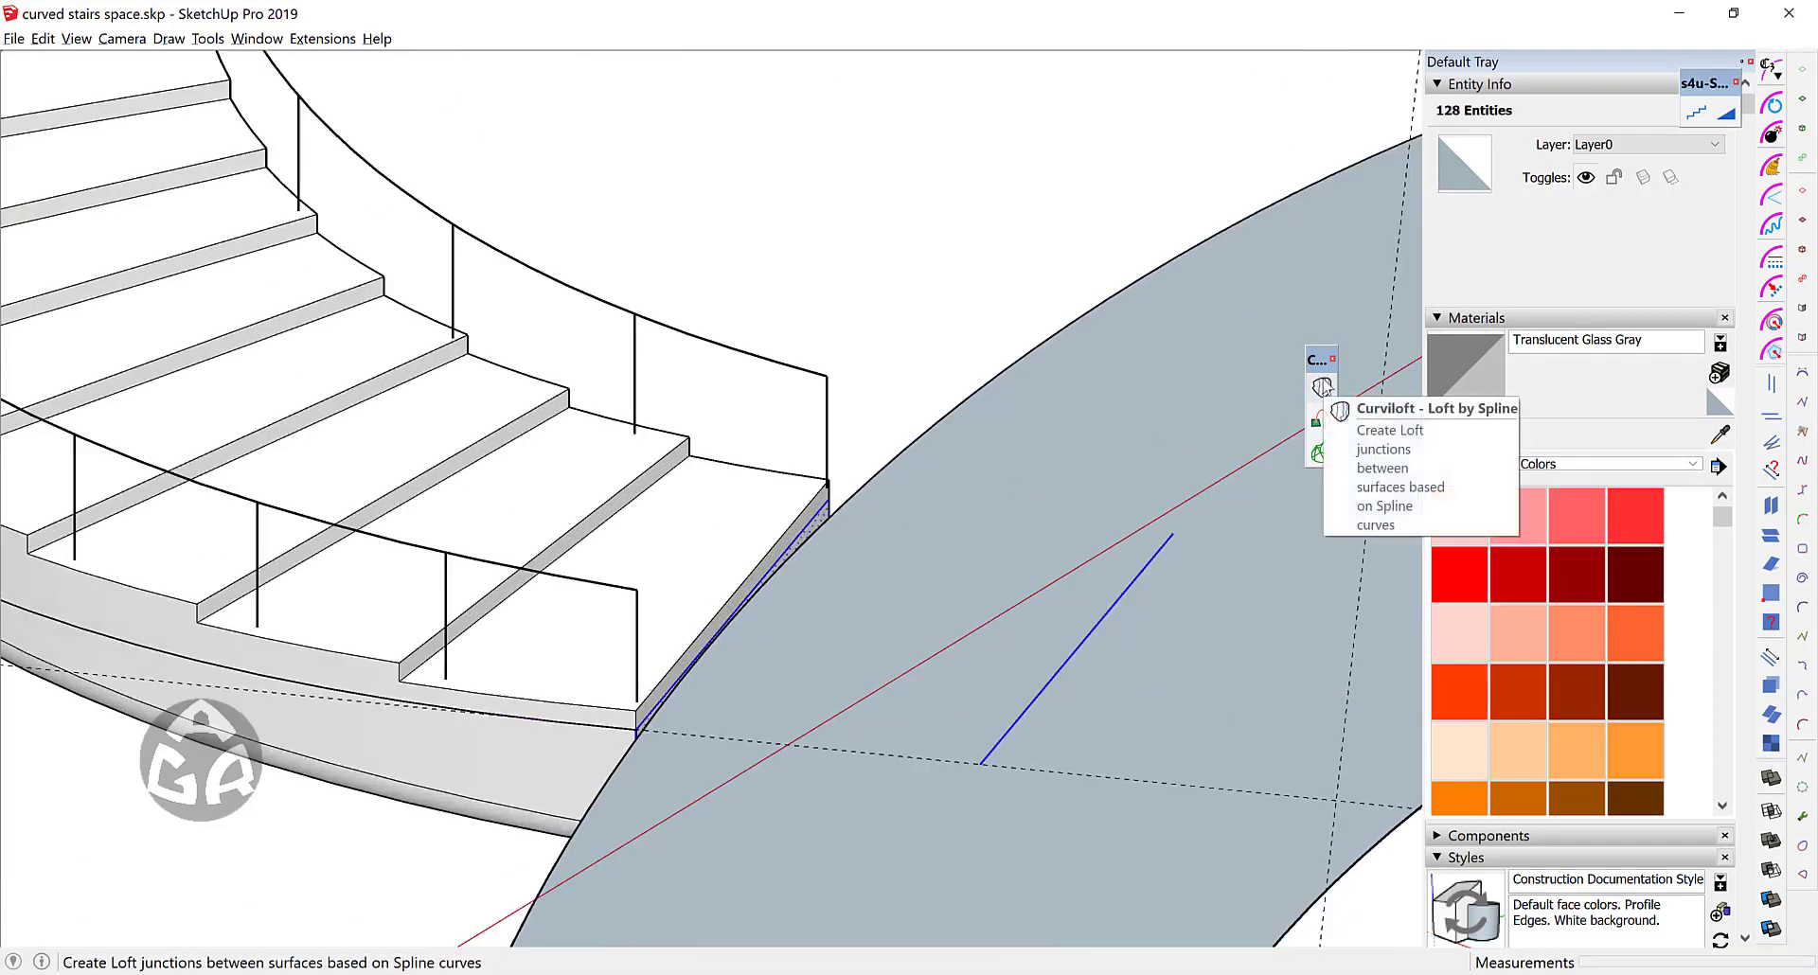
pyautogui.click(1323, 387)
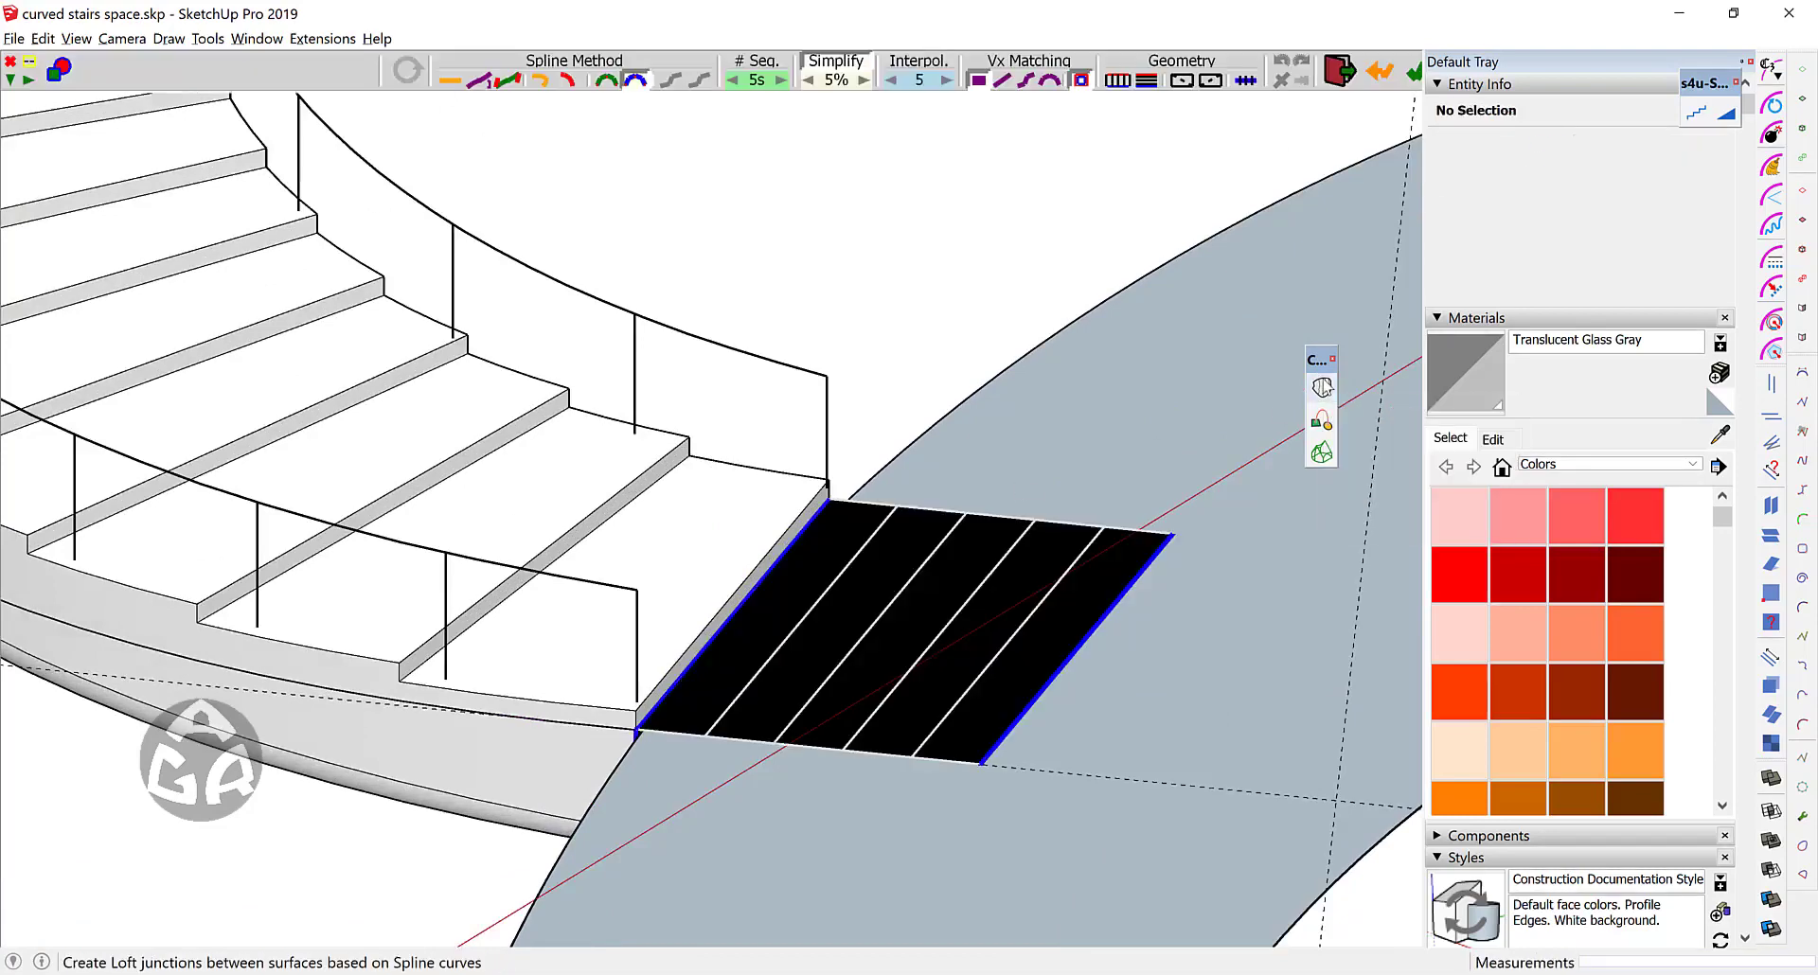
pyautogui.click(732, 79)
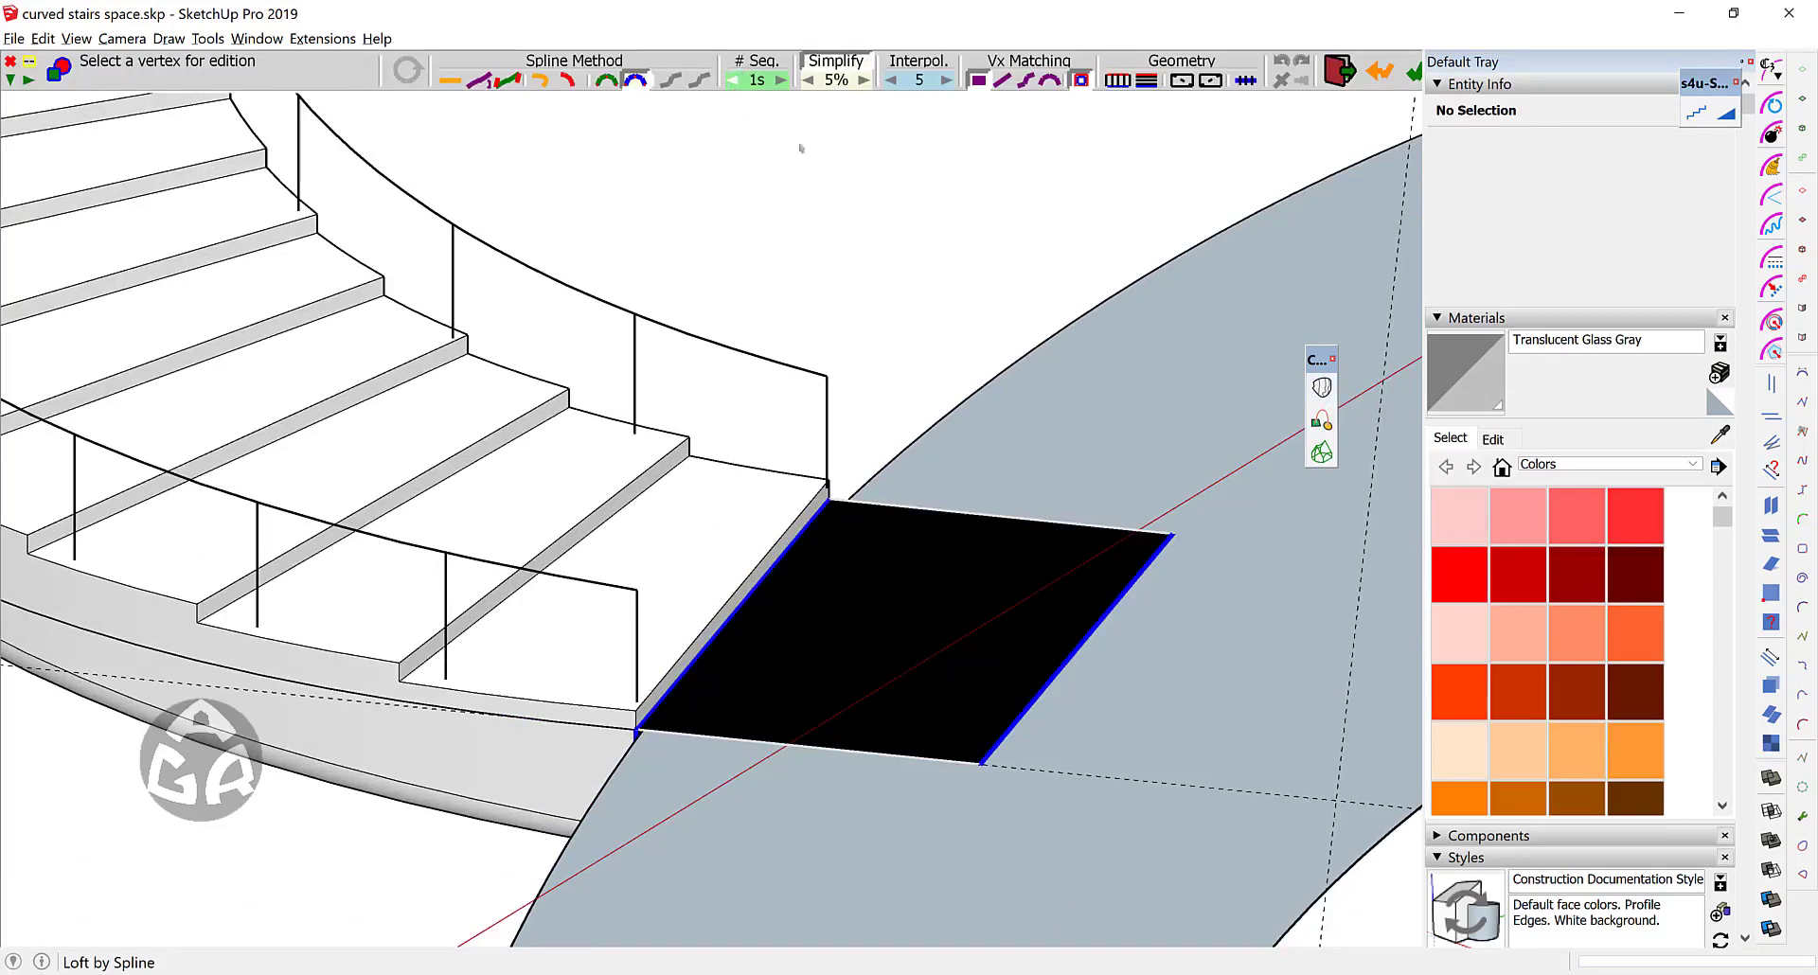
pyautogui.click(950, 296)
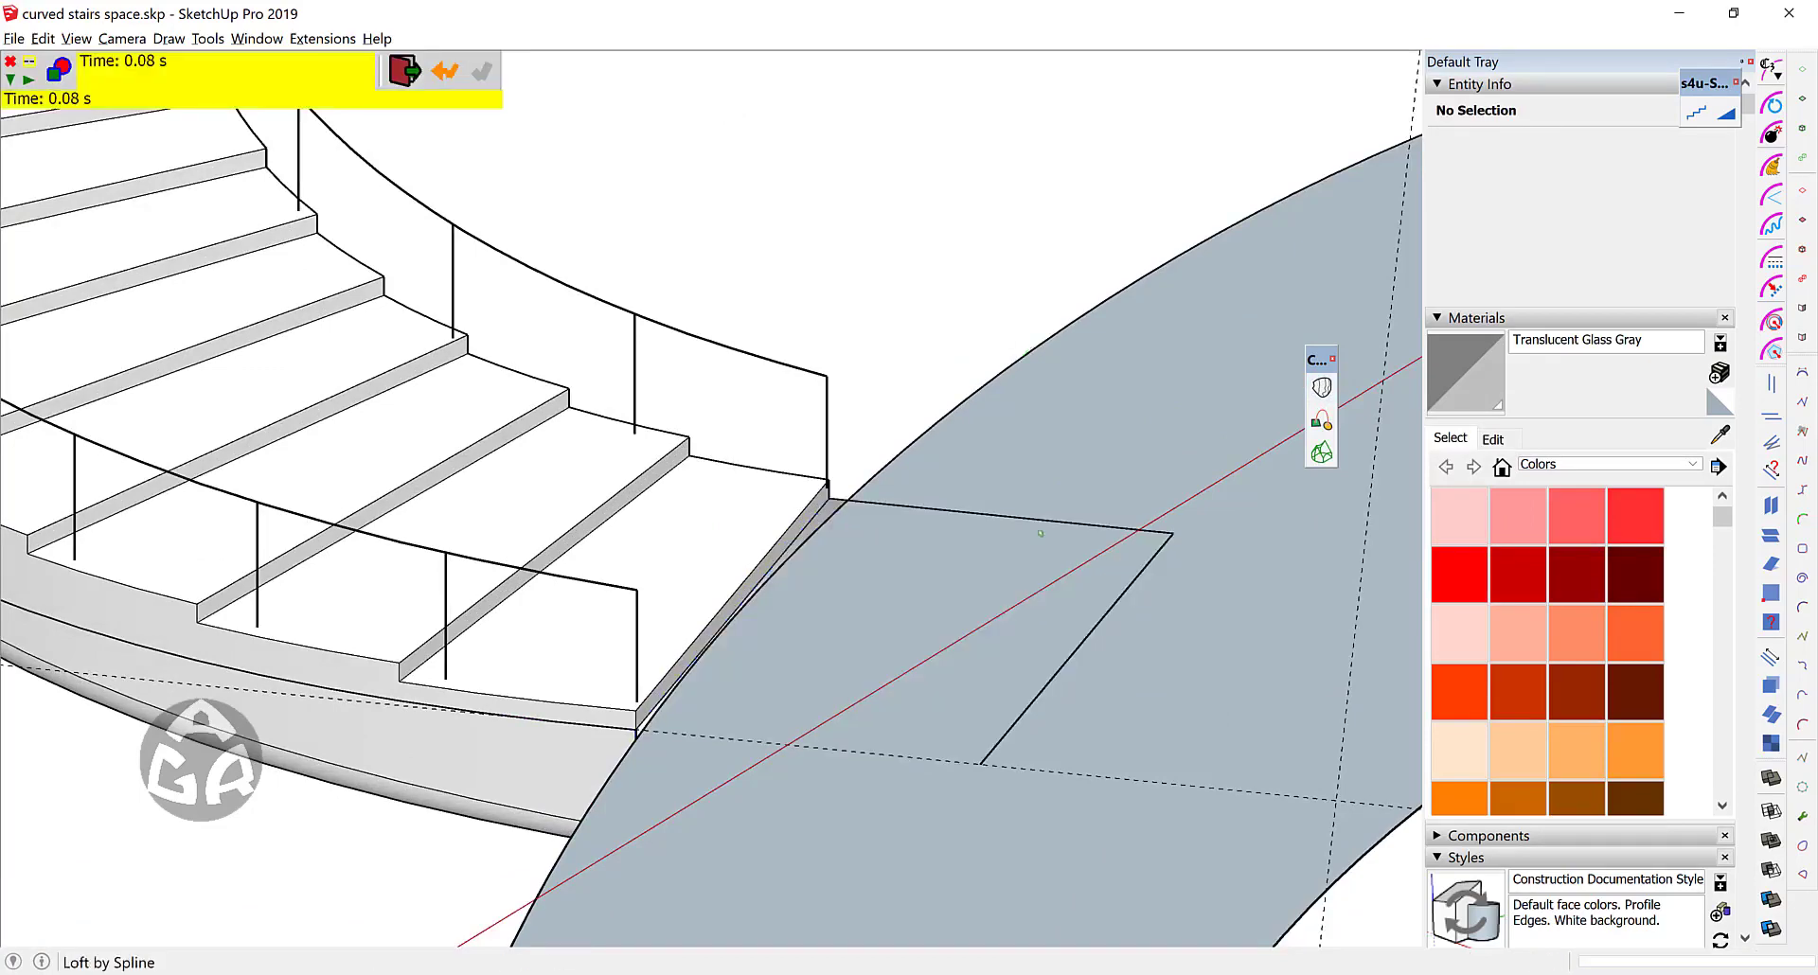
# Step: Group the loft surface together with the two profile faces that close its ends
pyautogui.moveTo(1026, 674); pyautogui.dragTo(769, 528, button='middle')
pyautogui.click(769, 528)
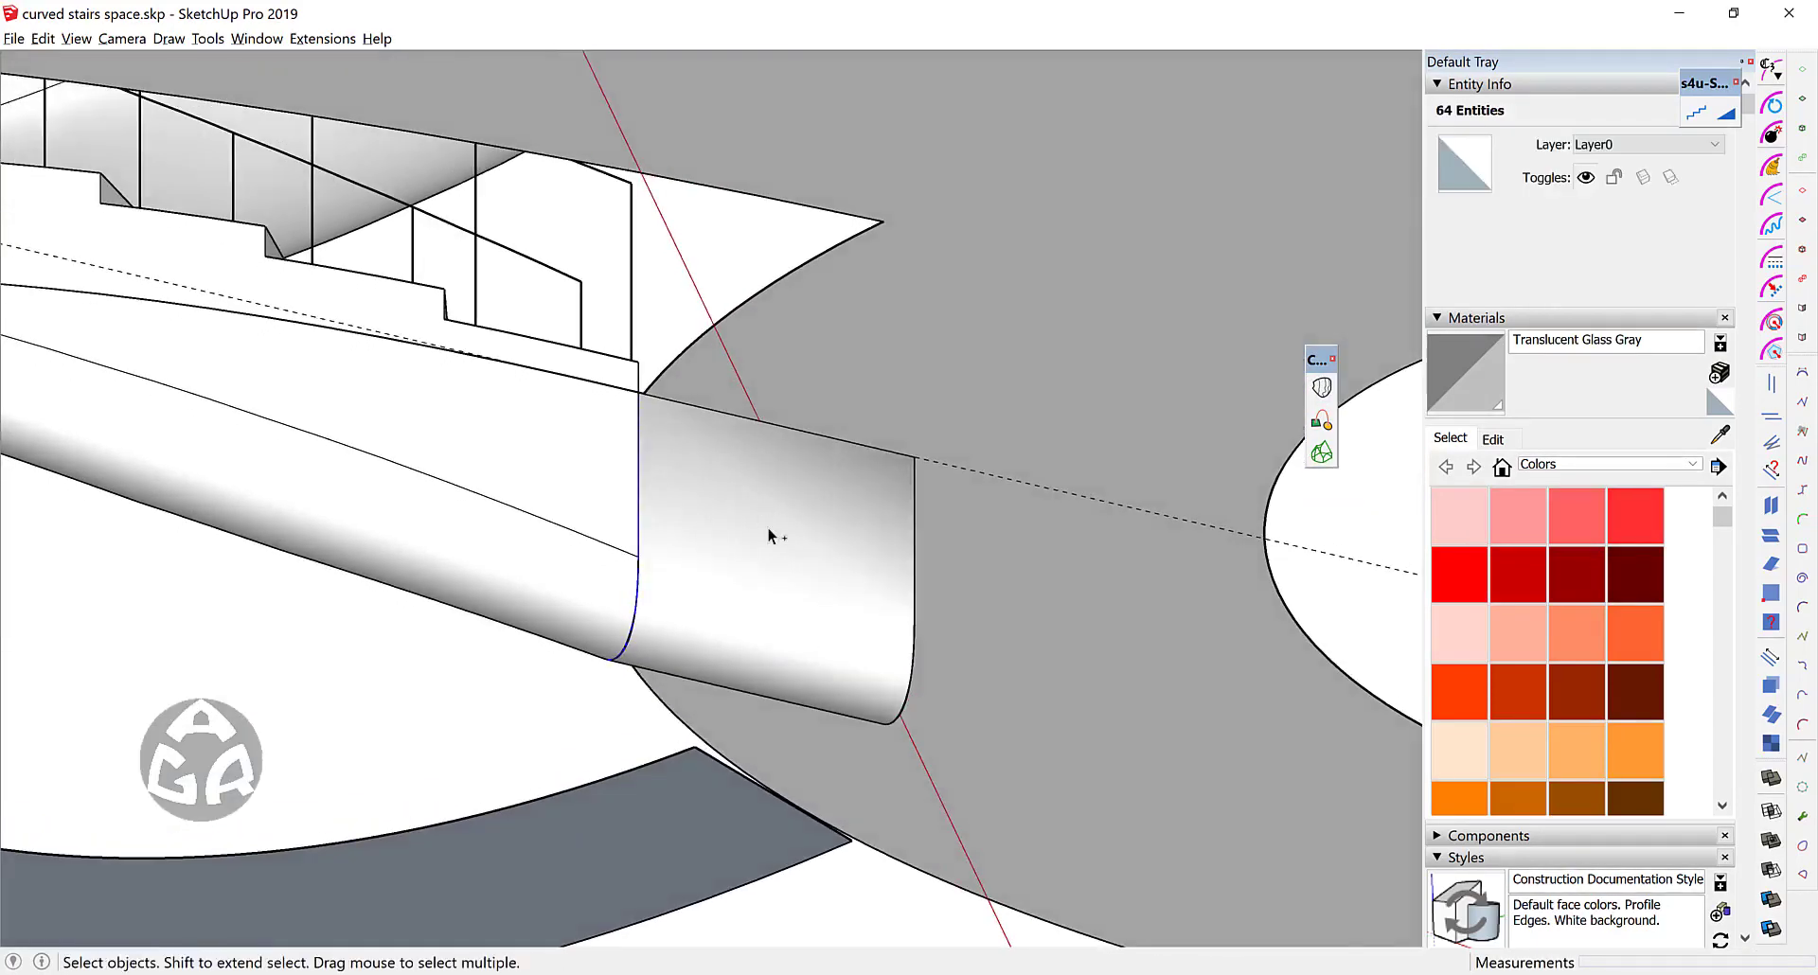
pyautogui.keyDown('ctrl'); pyautogui.click(928, 516); pyautogui.keyUp('ctrl')
pyautogui.moveTo(930, 515); pyautogui.dragTo(737, 538, button='middle')
pyautogui.keyDown('ctrl'); pyautogui.click(857, 516); pyautogui.keyUp('ctrl')
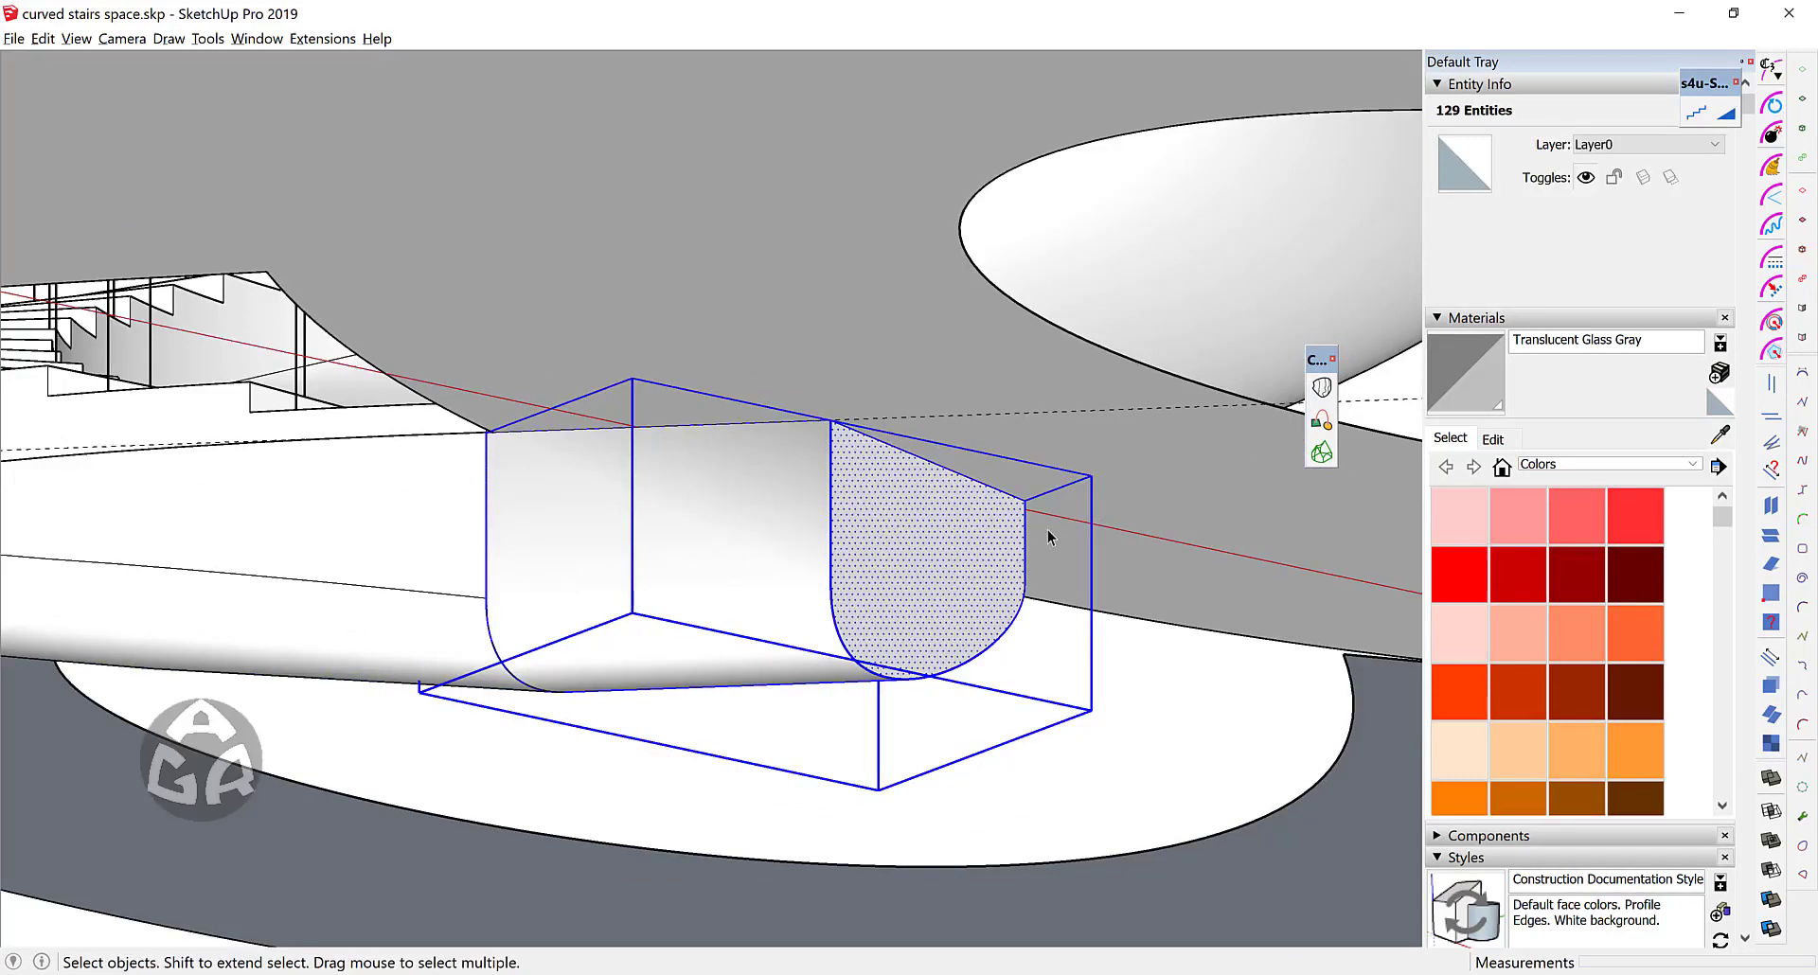
pyautogui.click(746, 576)
# Step: Explode the nested loft inside the new group to merge it with the end faces
pyautogui.doubleClick(725, 570)
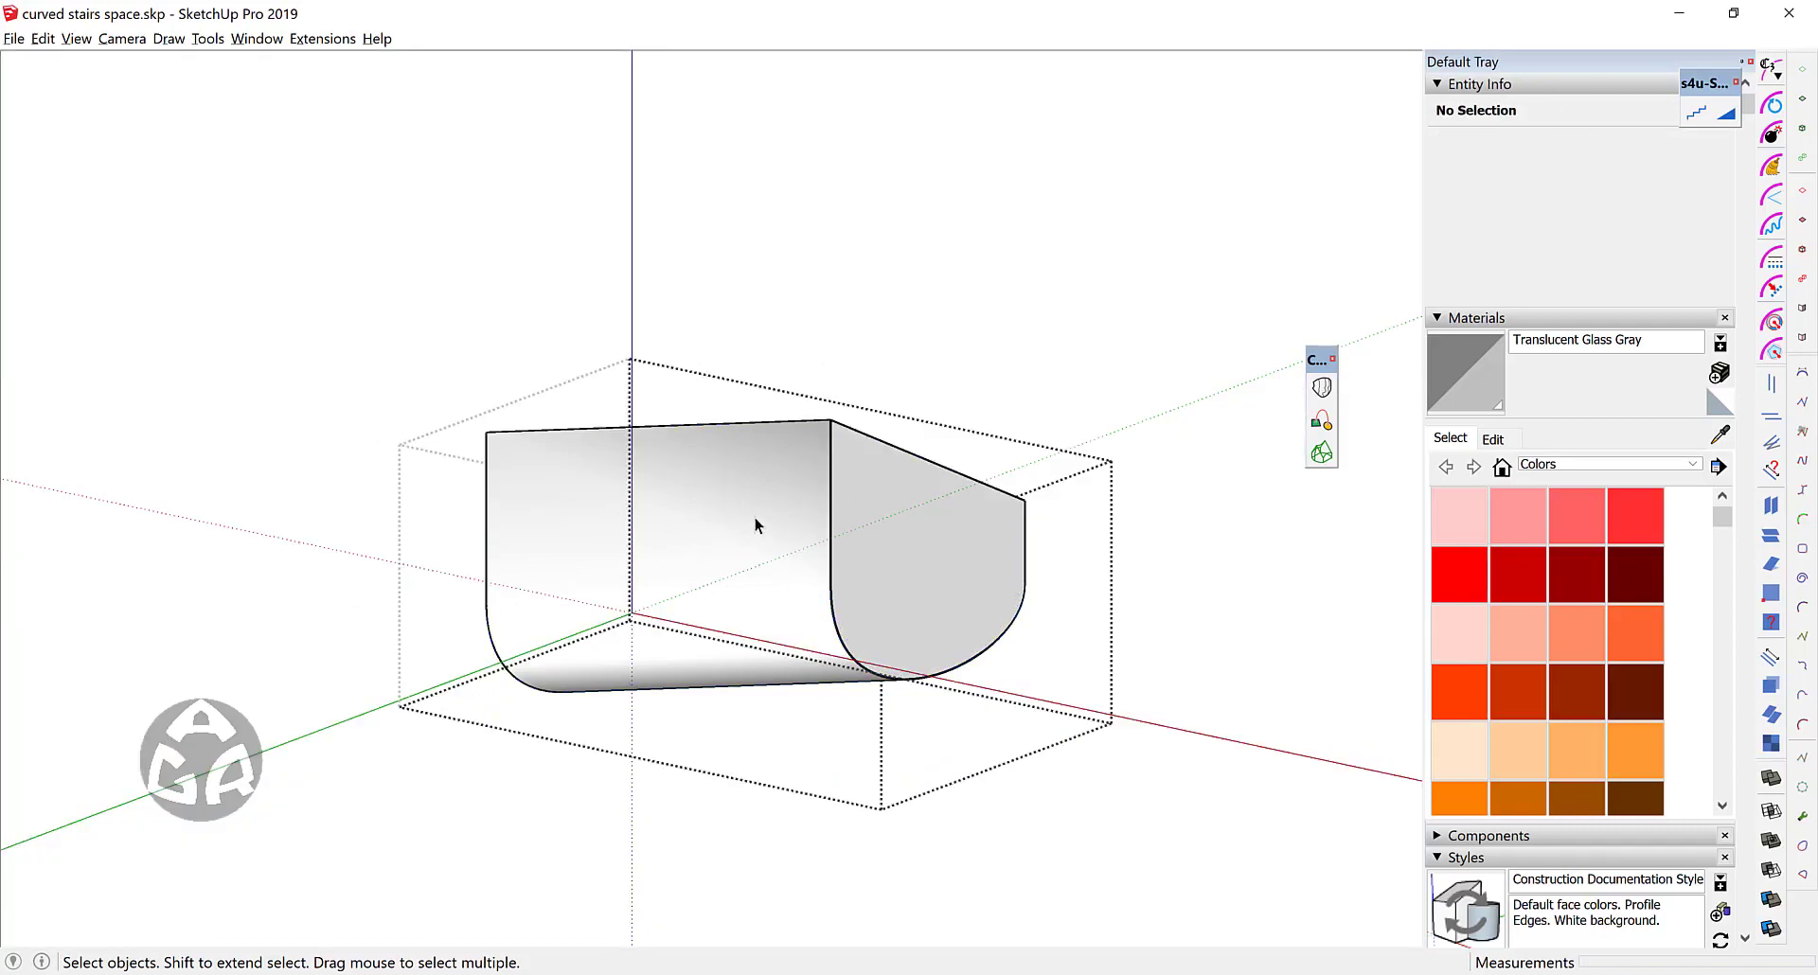
pyautogui.hotkey('ctrl', 'a')
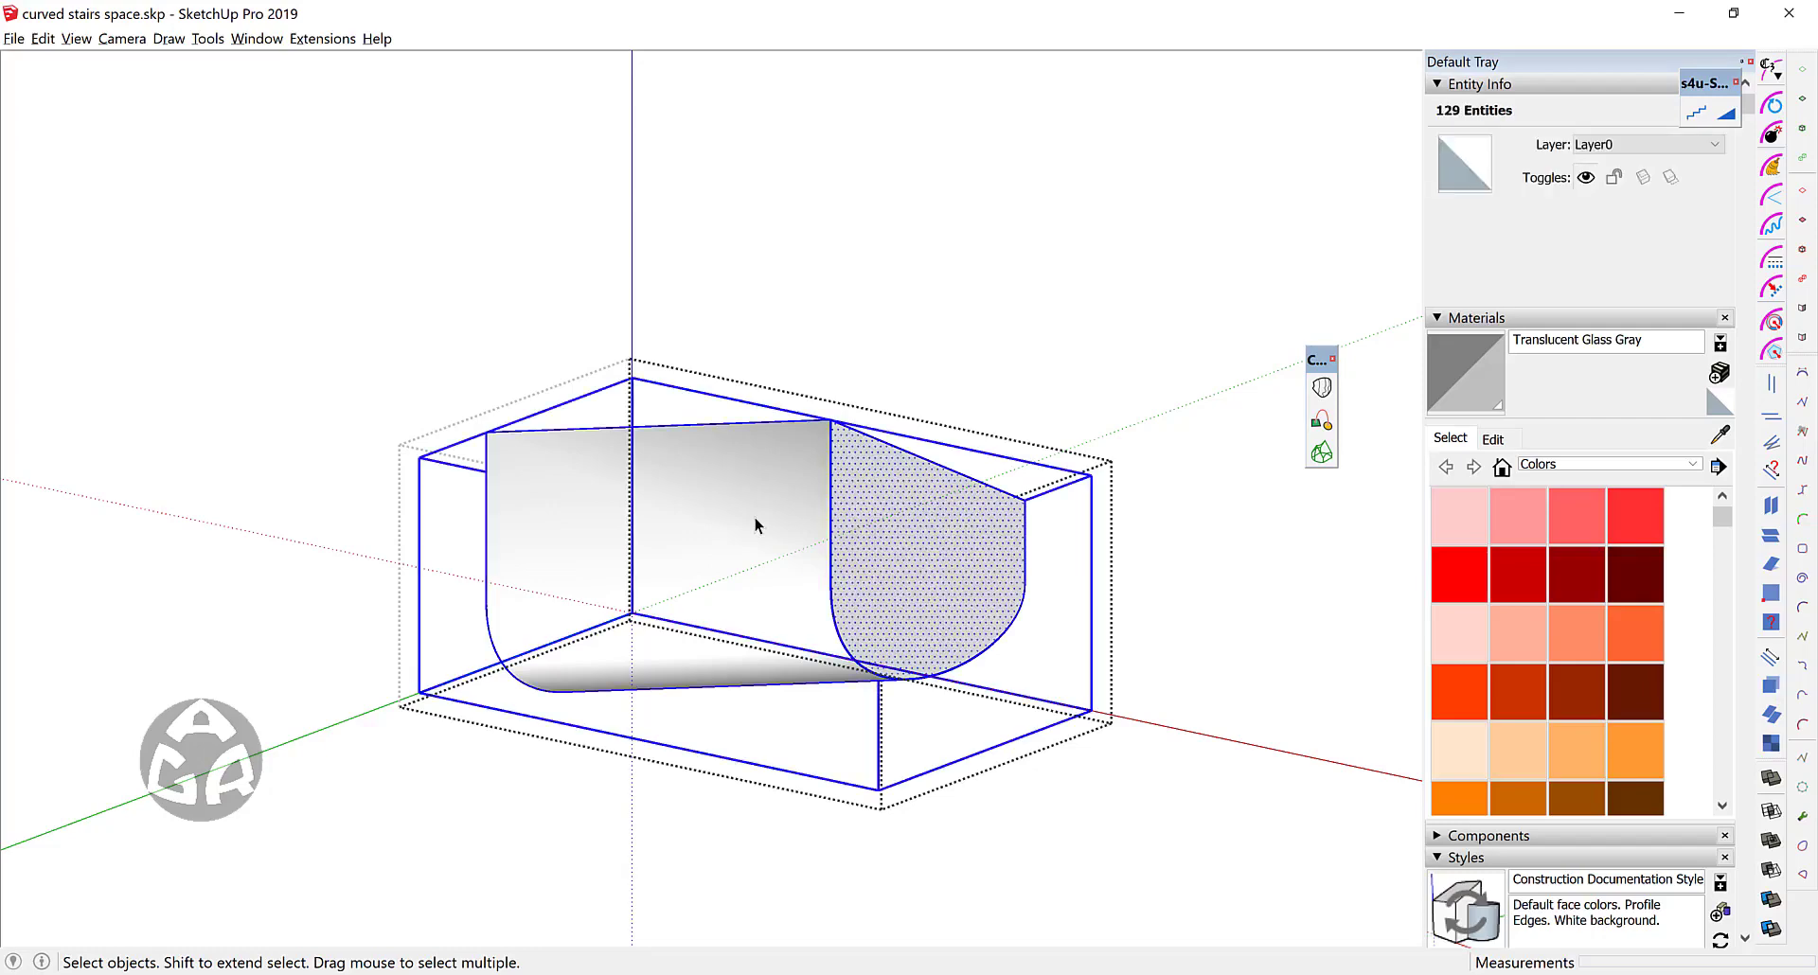
pyautogui.press('x')
pyautogui.moveTo(807, 503); pyautogui.dragTo(503, 642, button='middle')
pyautogui.press('Escape')
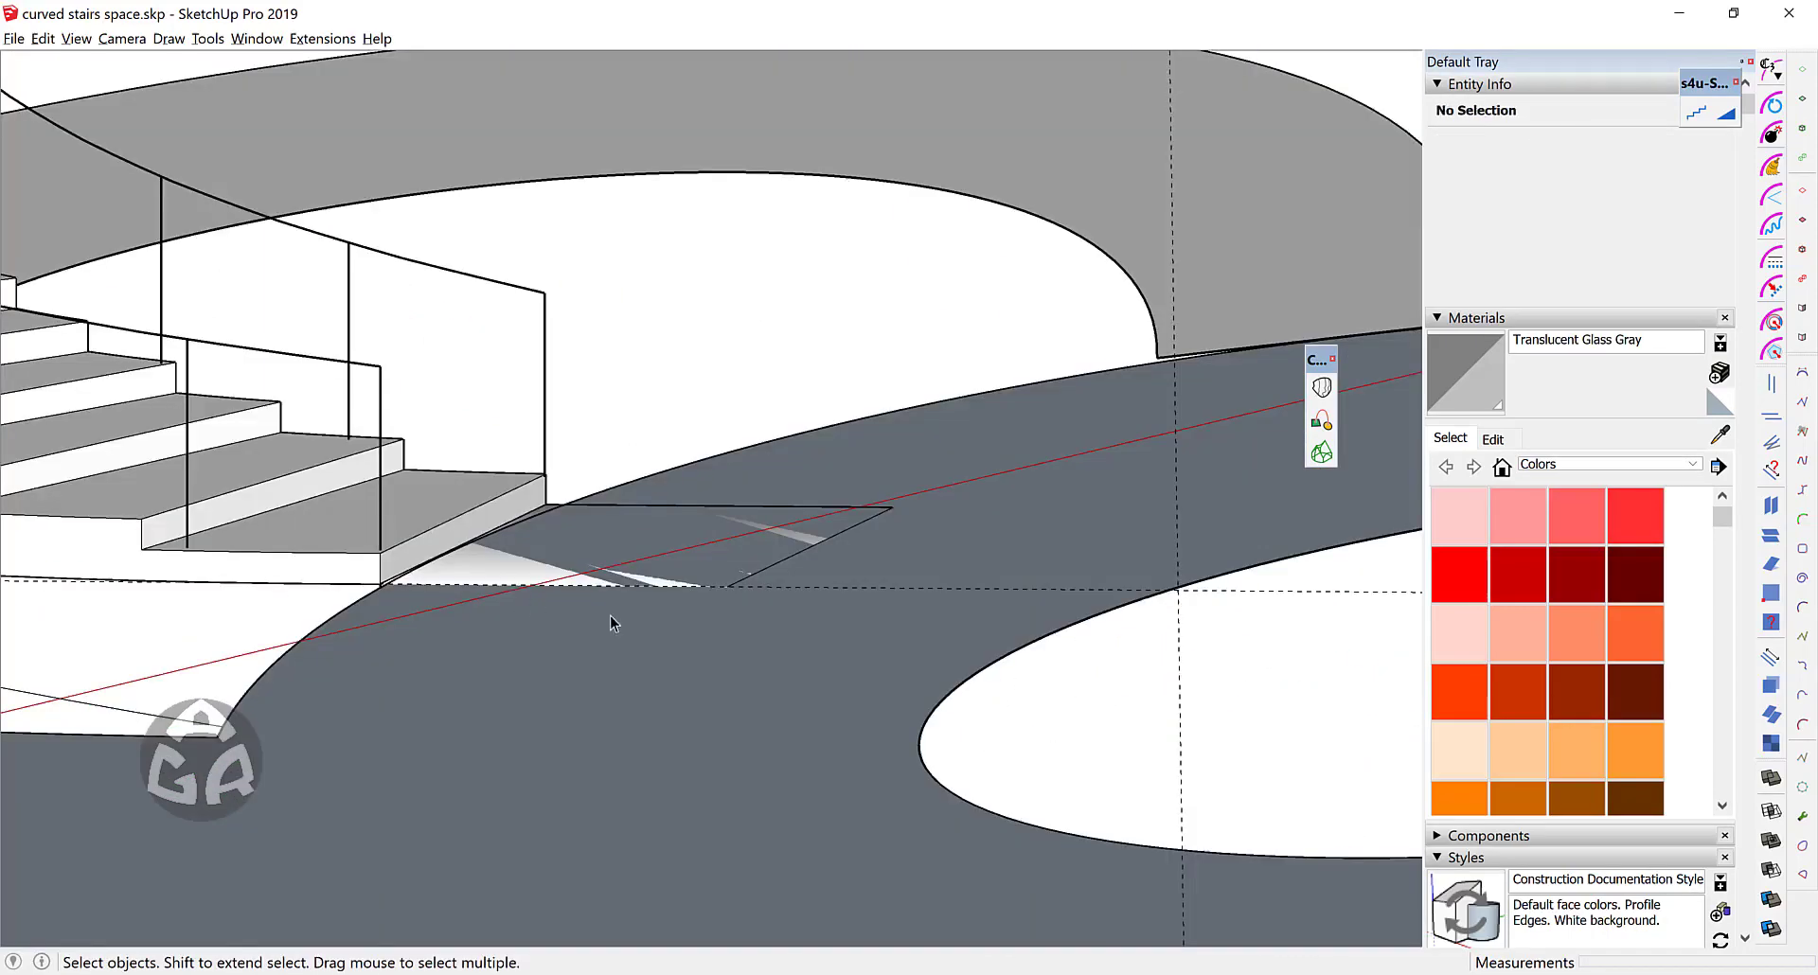
# Step: Soften and smooth the edges of the solid stair extension group at 20.0 degrees between normals
pyautogui.moveTo(608, 617); pyautogui.dragTo(651, 530, button='middle')
pyautogui.rightClick(651, 530)
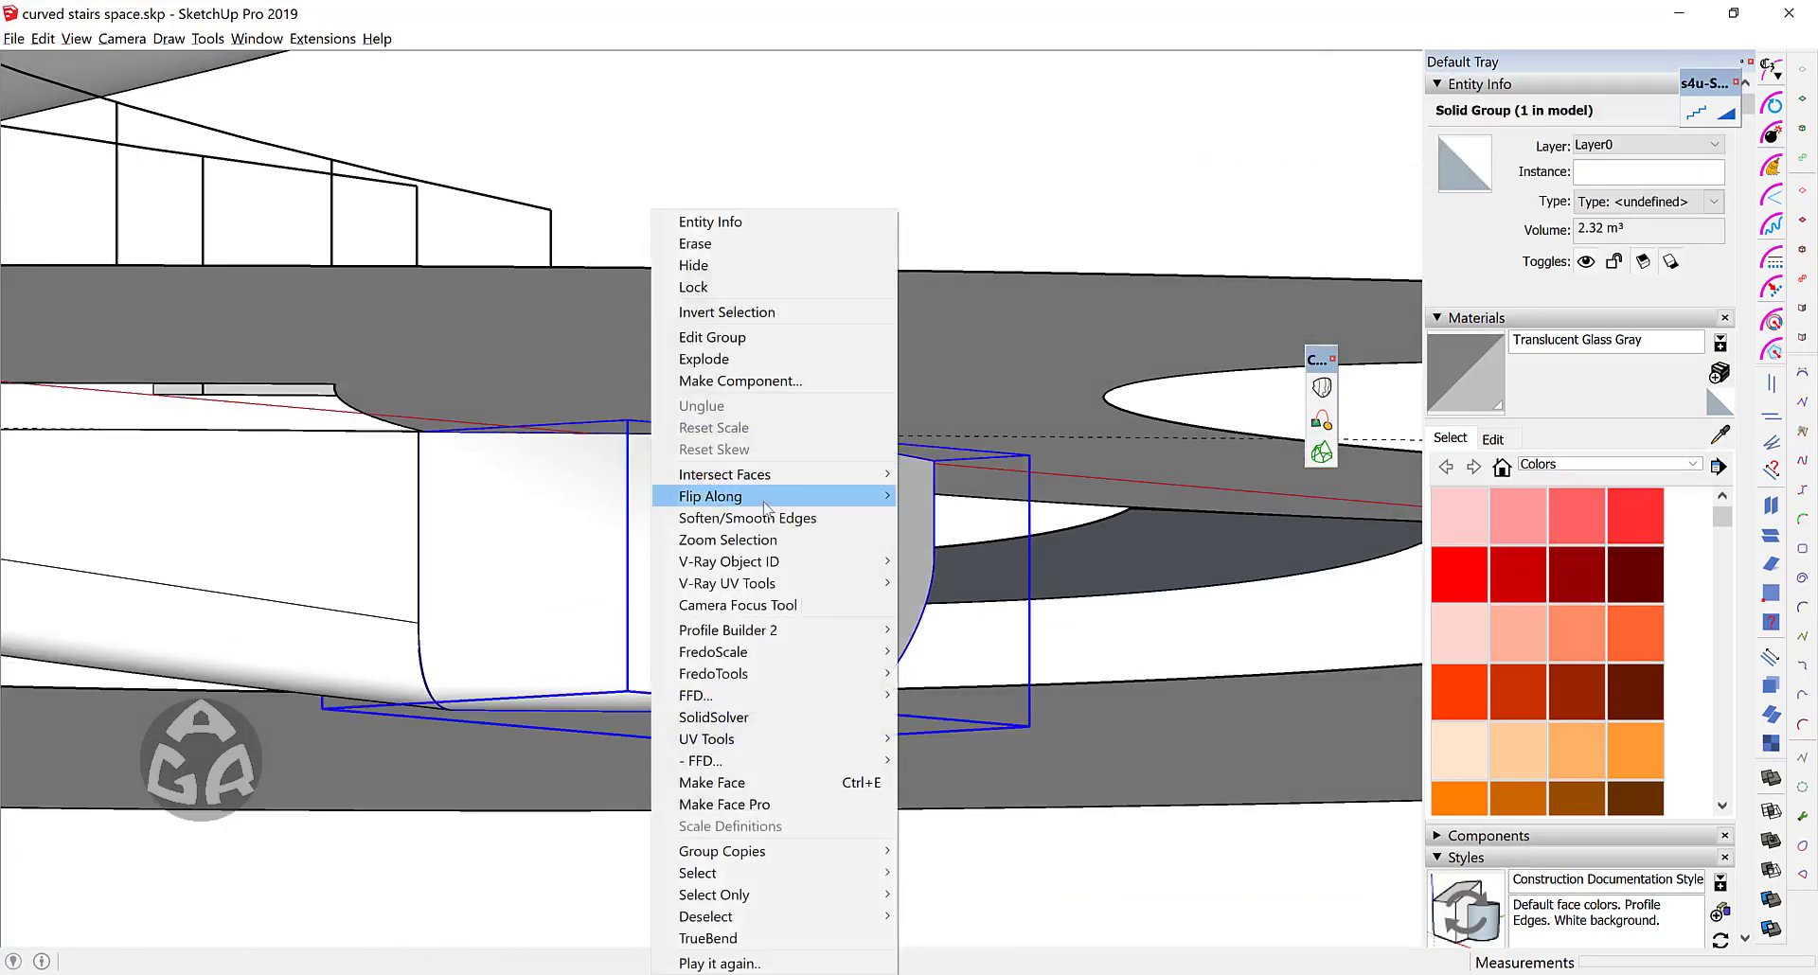
pyautogui.click(800, 519)
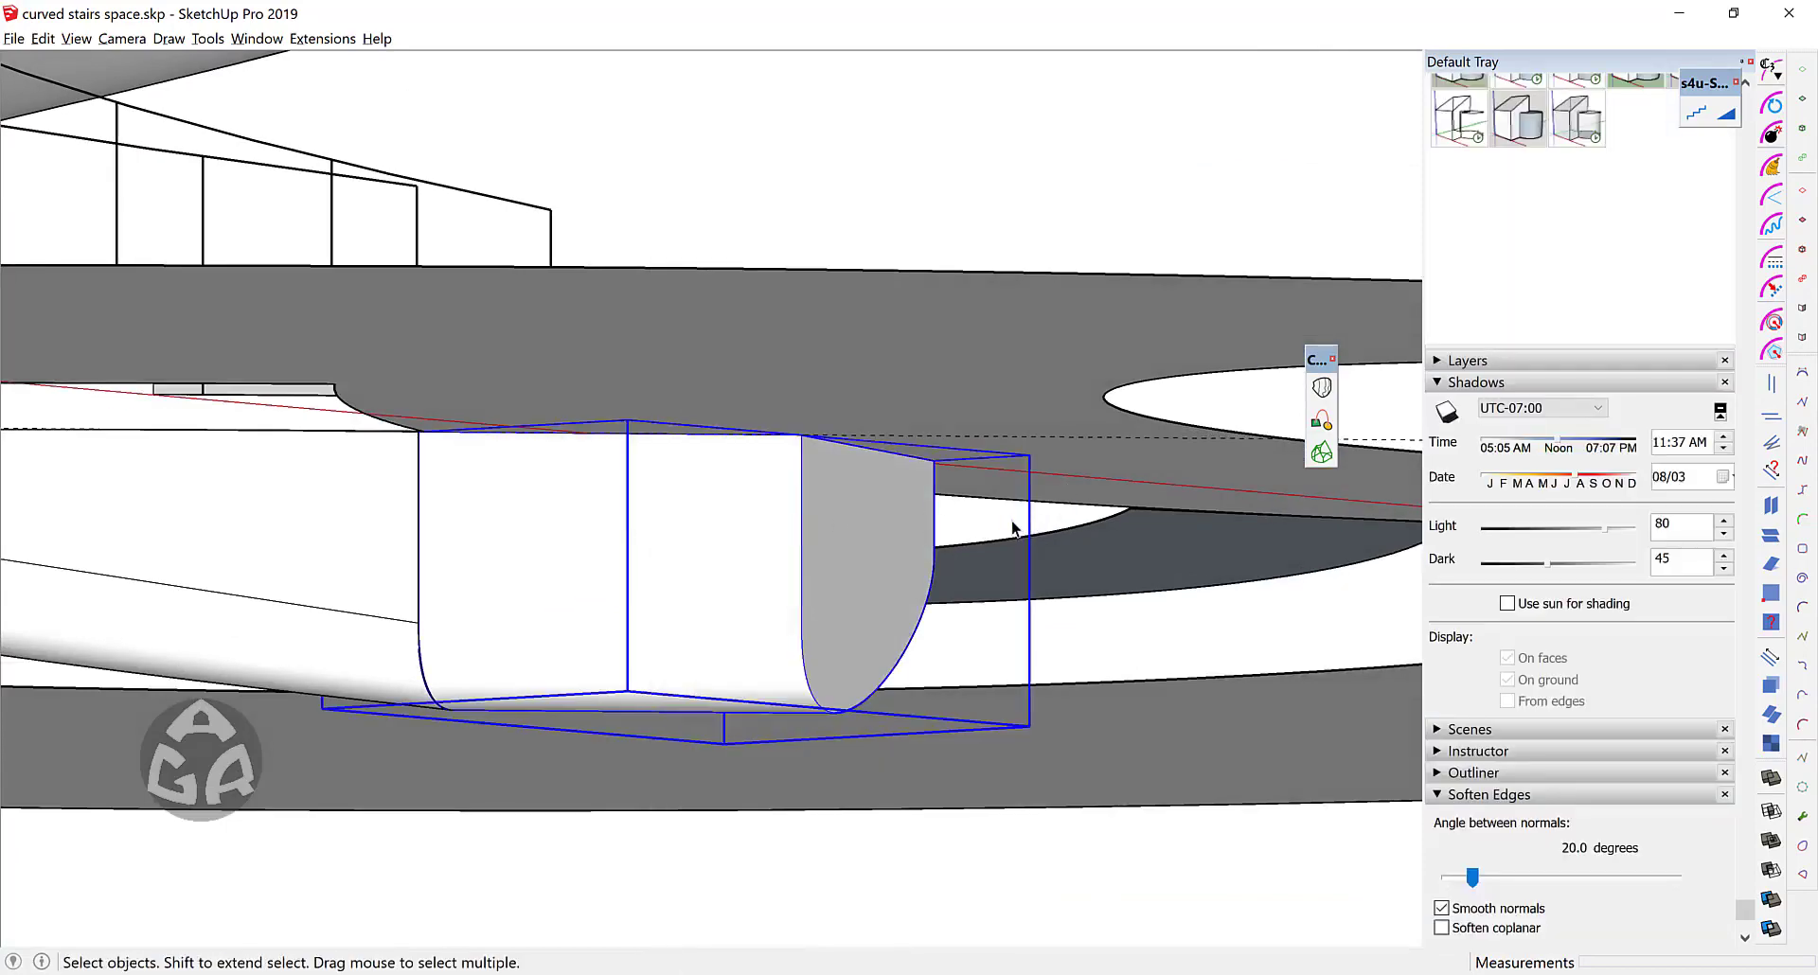
pyautogui.press('Escape')
# Step: Select the stair's upper end face and its offset copy, together with their boundary edges, as loft profiles
pyautogui.moveTo(1011, 527); pyautogui.dragTo(762, 360, button='middle')
pyautogui.scroll(8, 758, 349)
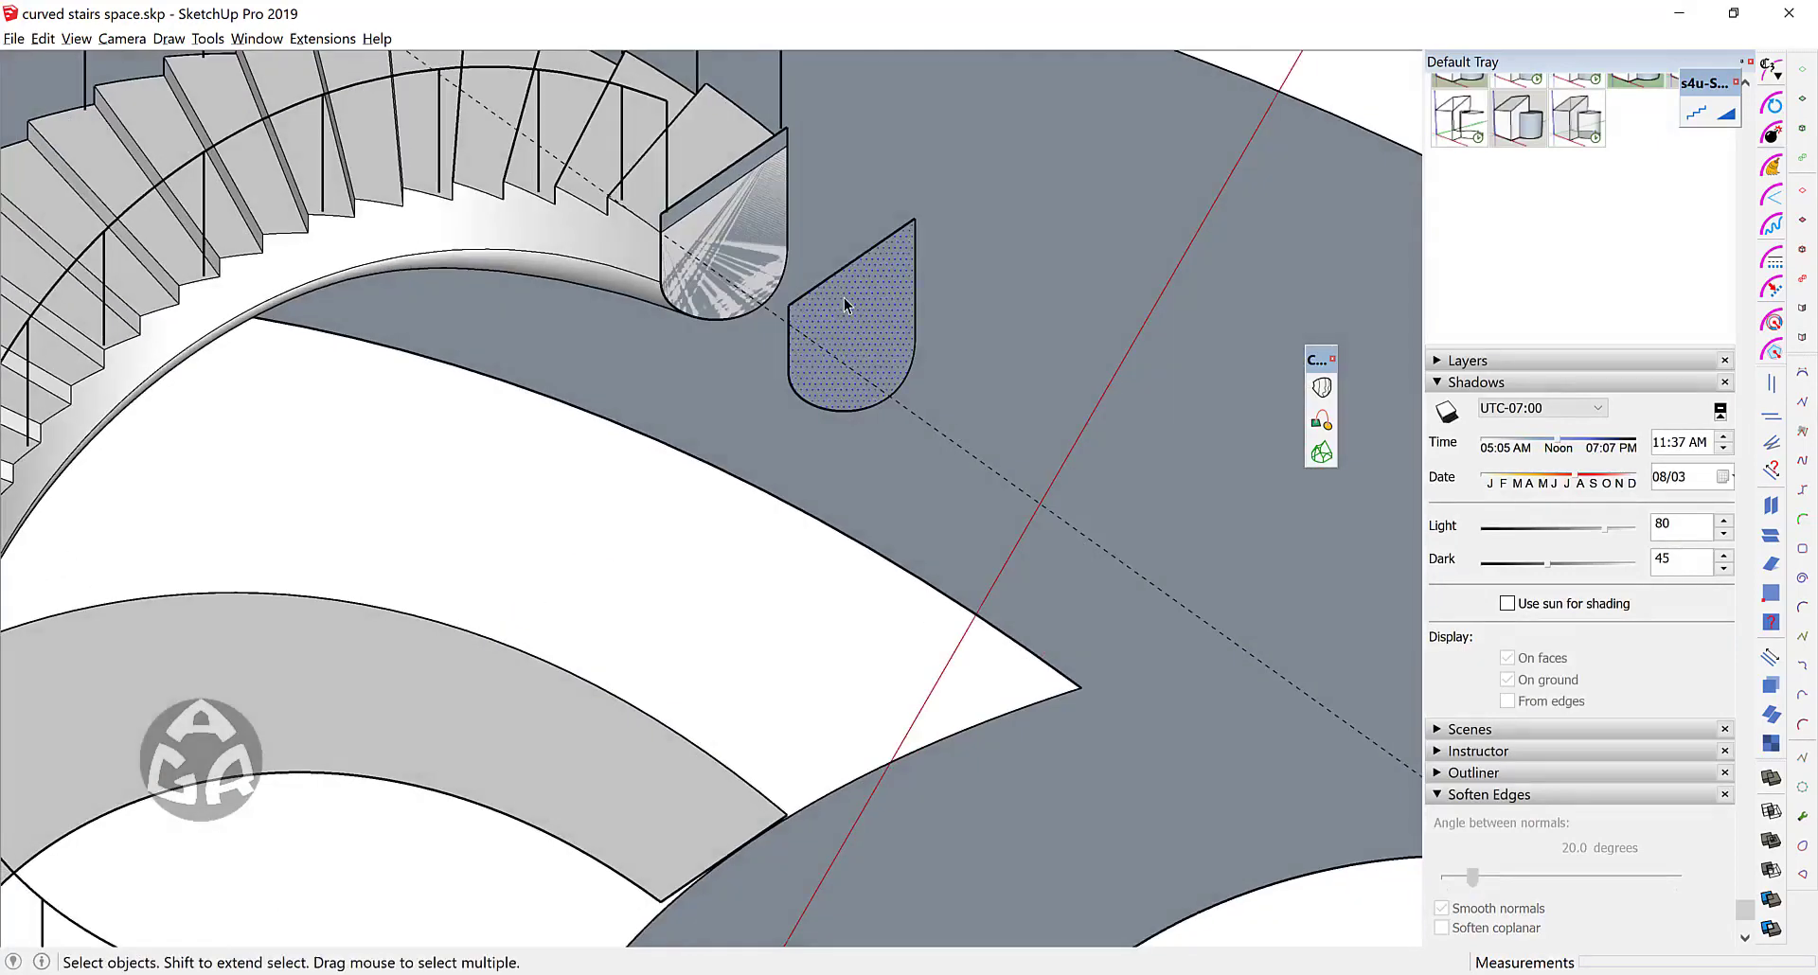
pyautogui.scroll(2, 845, 305)
pyautogui.click(689, 167)
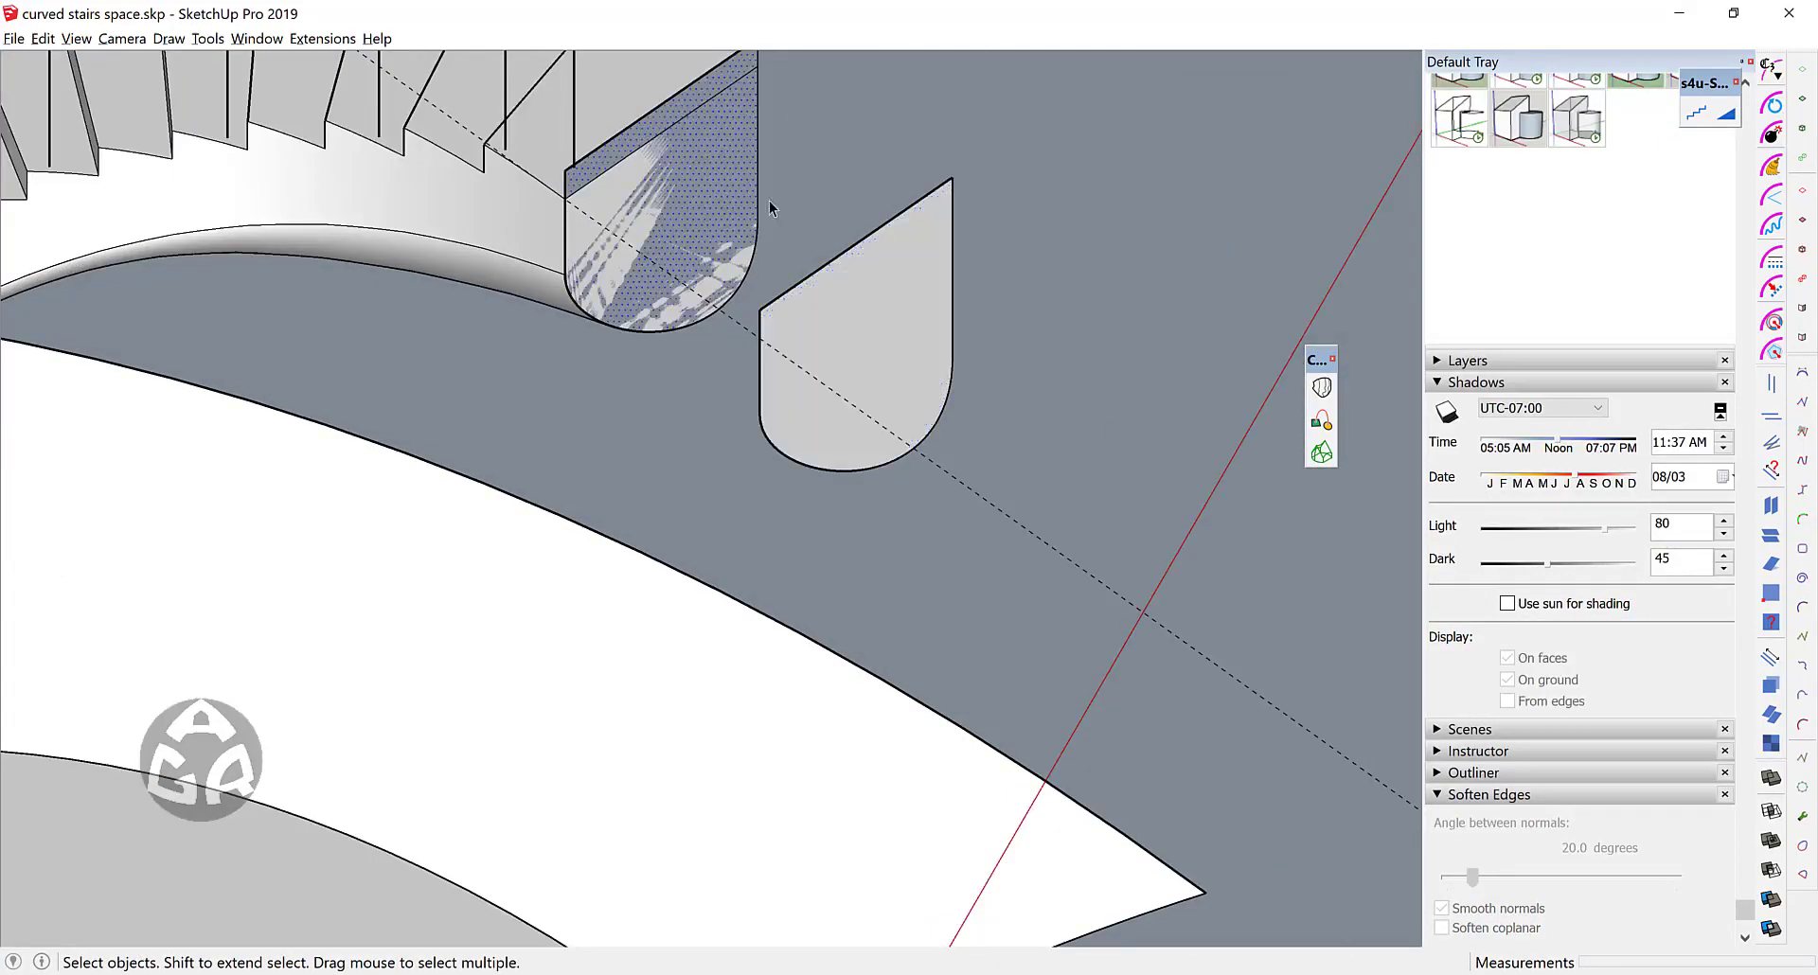
pyautogui.keyDown('shift'); pyautogui.click(828, 312); pyautogui.keyUp('shift')
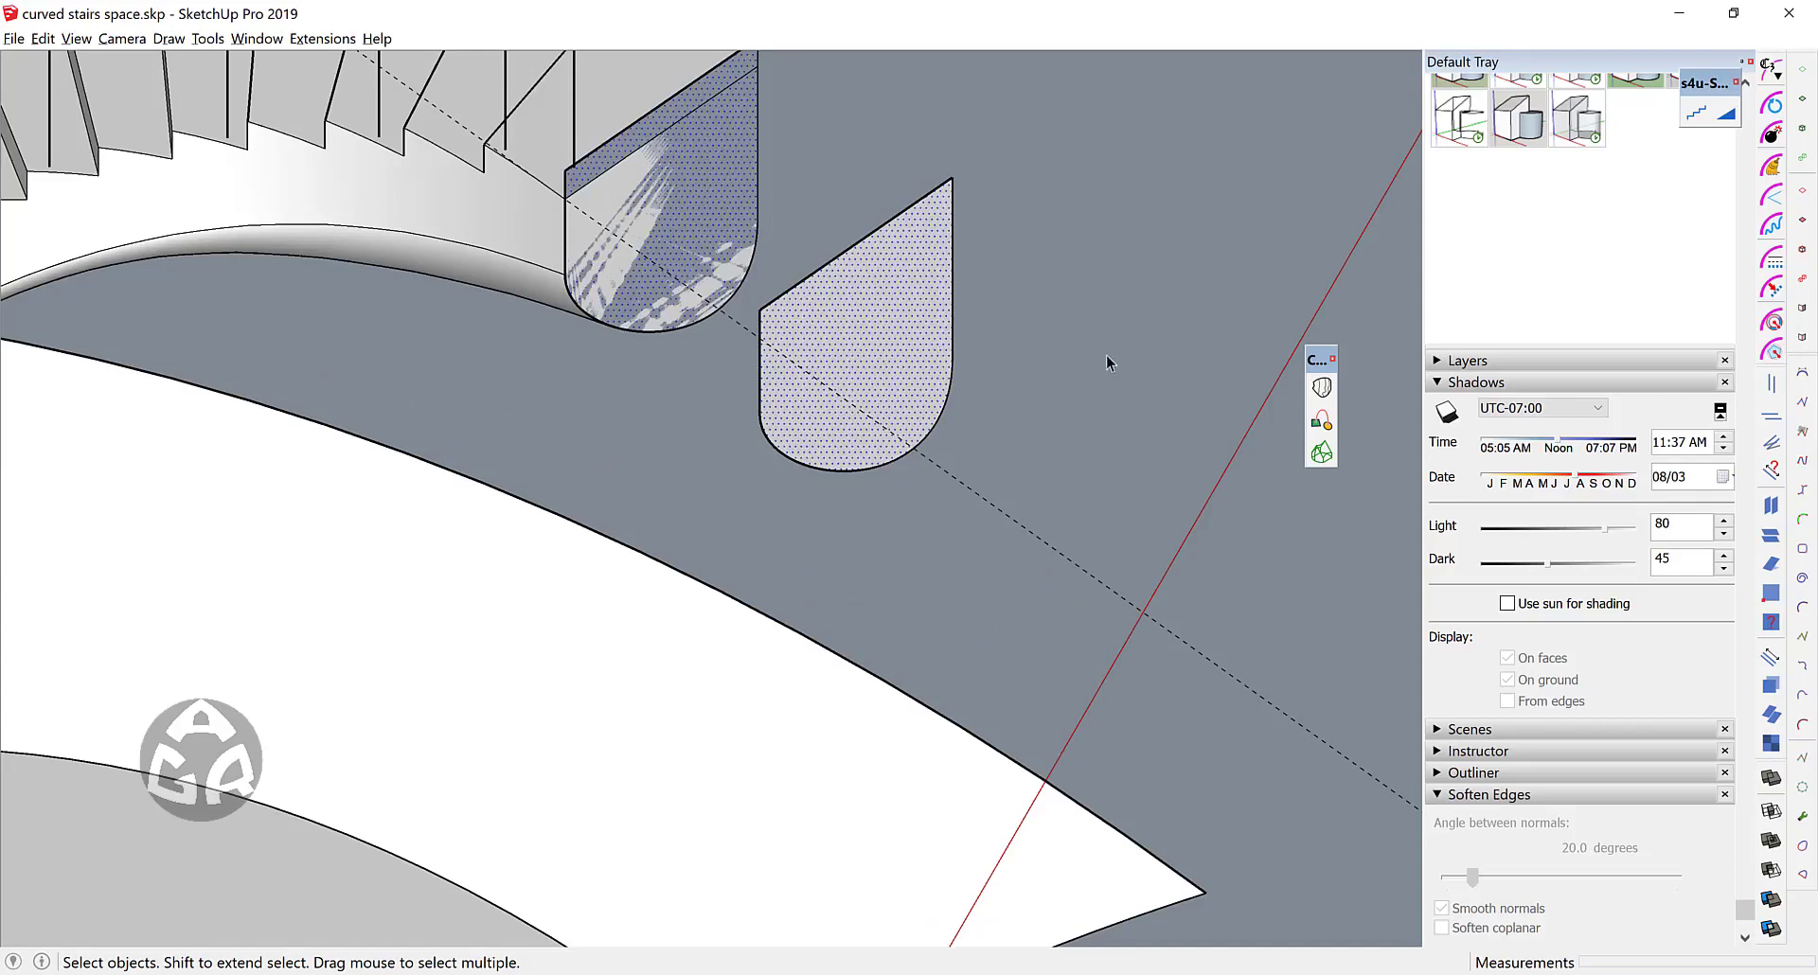
pyautogui.click(1322, 387)
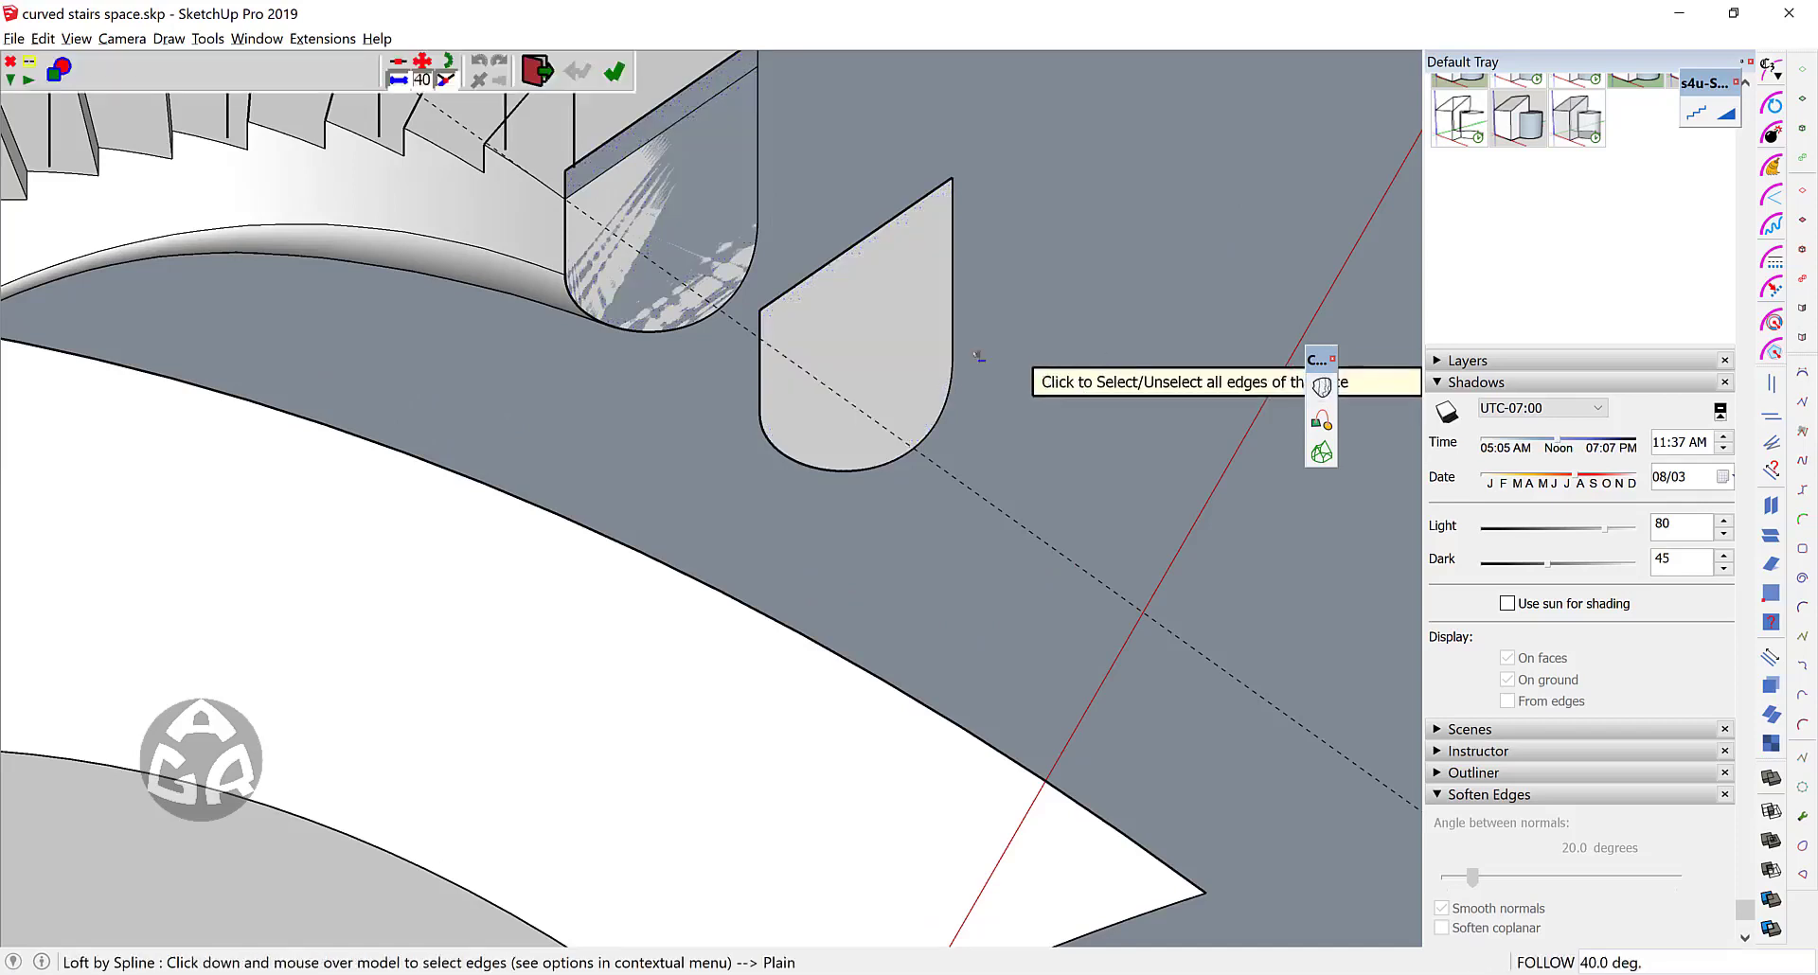
pyautogui.click(885, 270)
pyautogui.press('space')
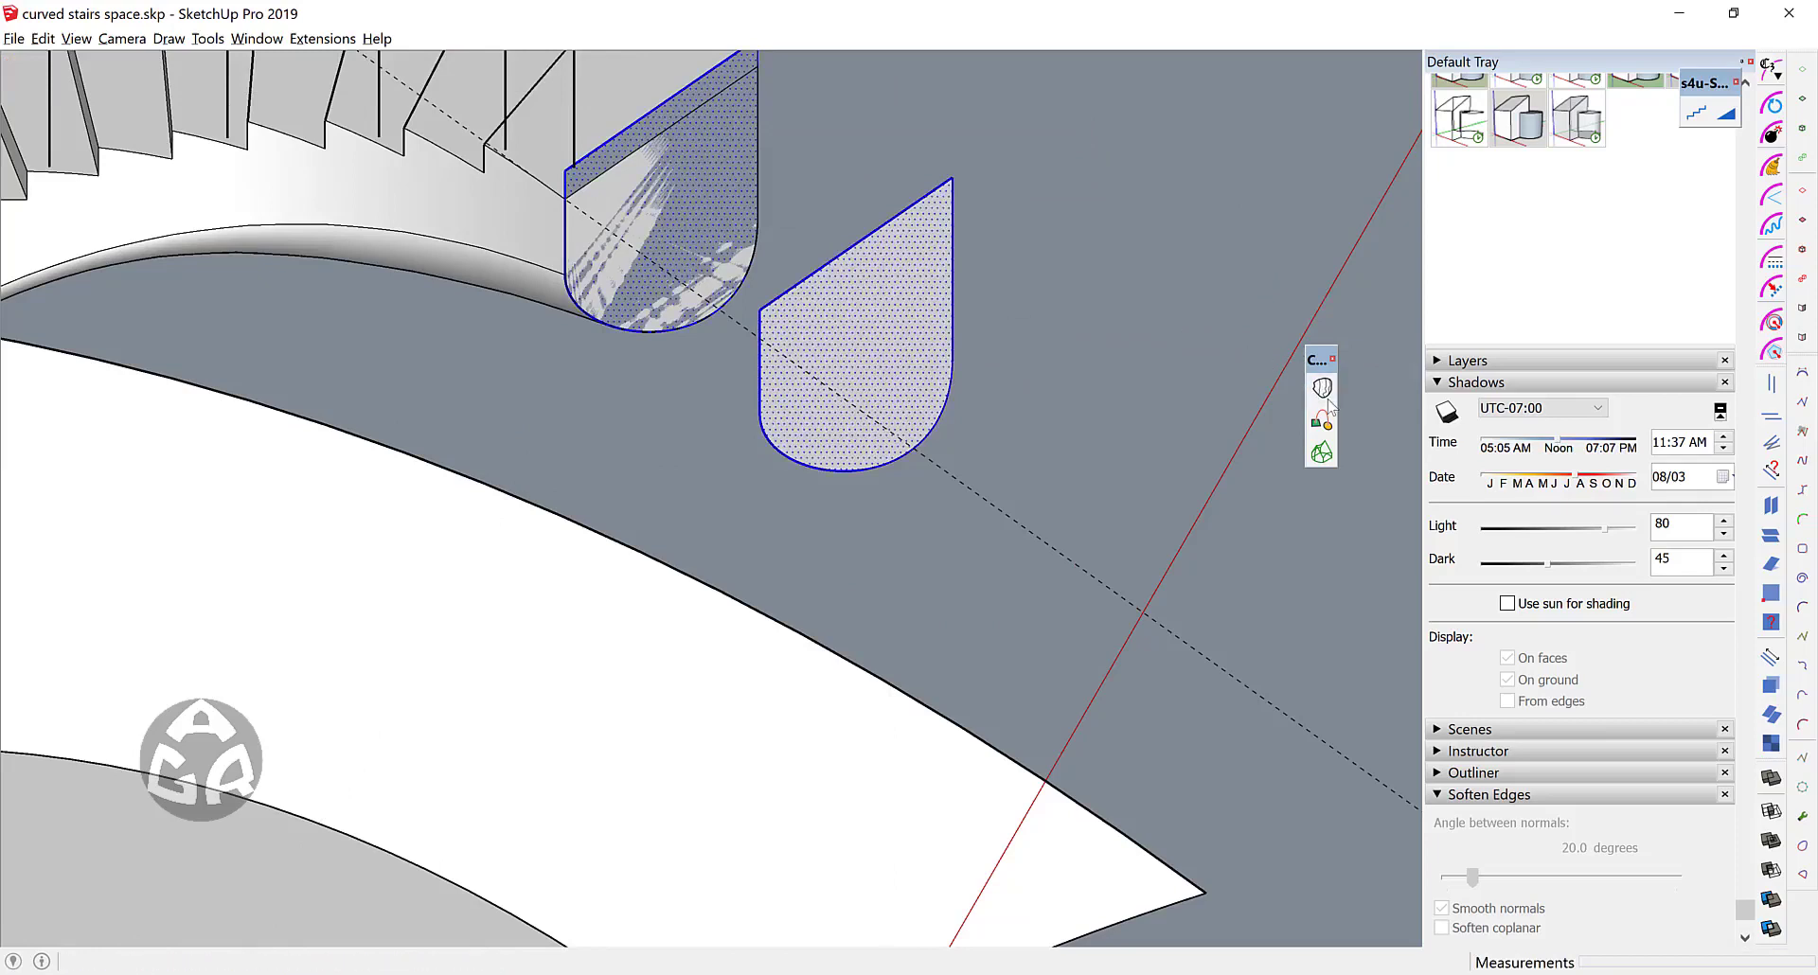
# Step: Loft by Spline between the upper end profiles with 1 segment, and soften the lofted surface's edges at 20.0 degrees
pyautogui.click(1321, 386)
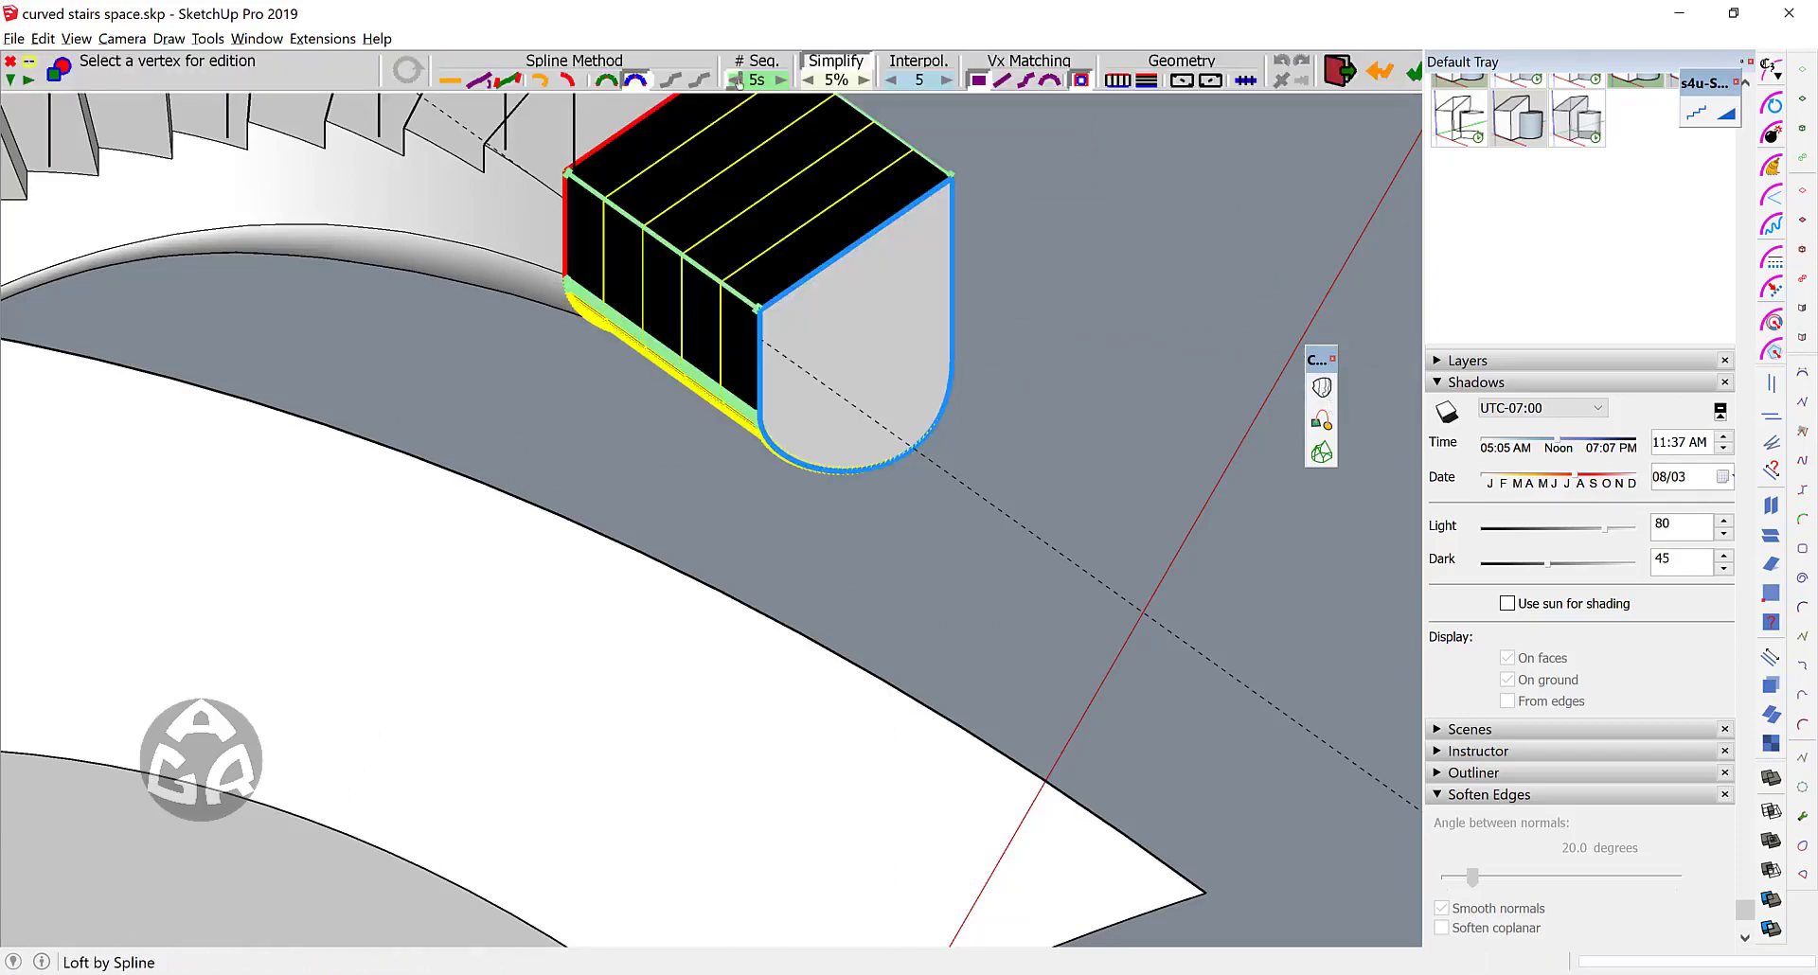
pyautogui.click(733, 81)
pyautogui.click(733, 81)
pyautogui.click(733, 81)
pyautogui.click(732, 82)
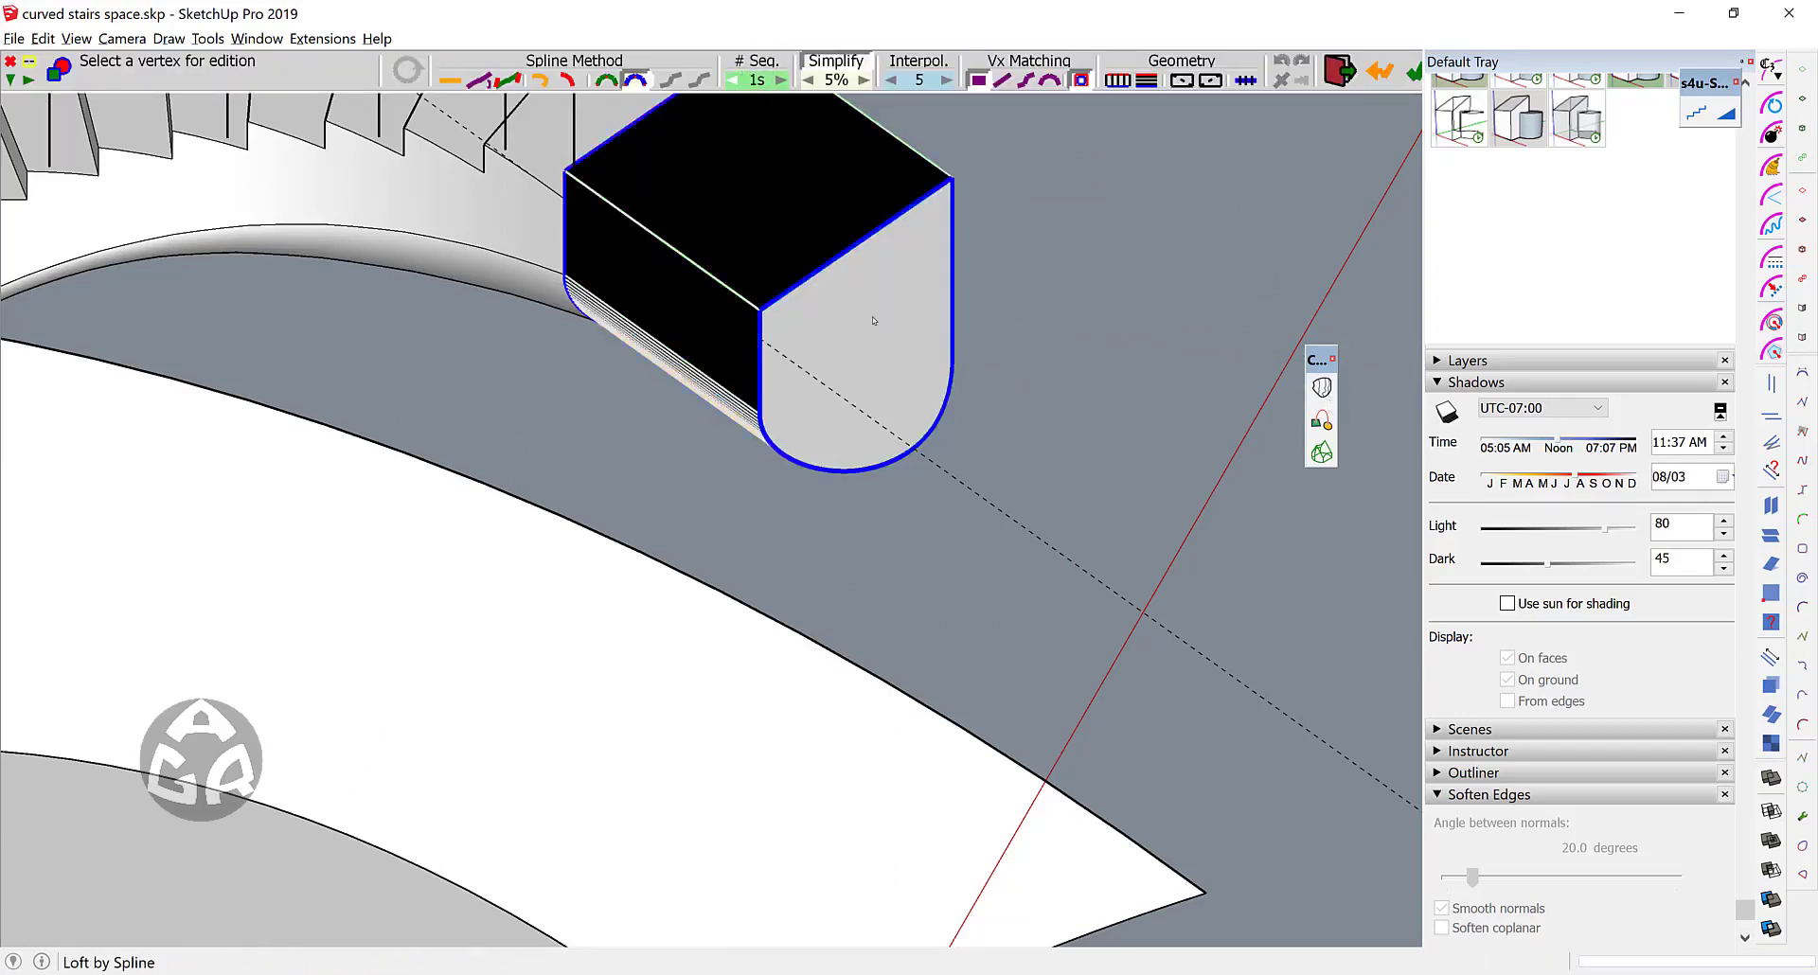
pyautogui.press('Return')
pyautogui.press('space')
pyautogui.keyDown('shift'); pyautogui.moveTo(757, 258); pyautogui.dragTo(820, 401, button='middle'); pyautogui.keyUp('shift')
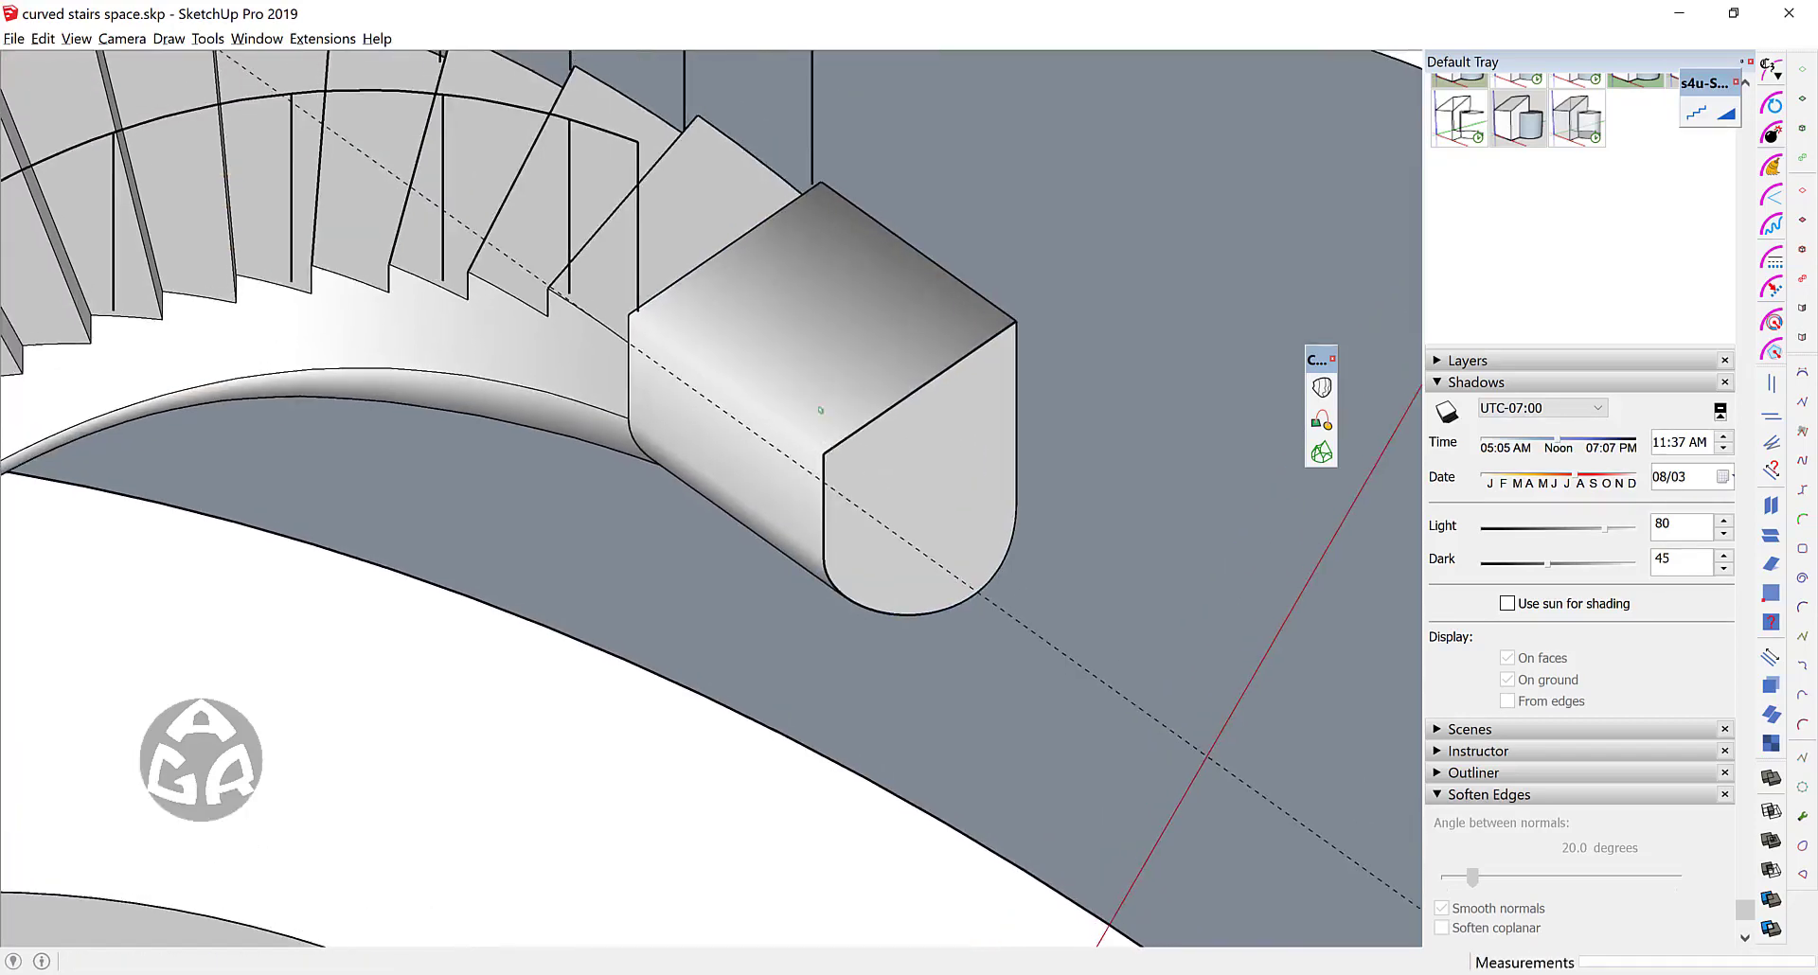
pyautogui.rightClick(806, 371)
pyautogui.click(904, 496)
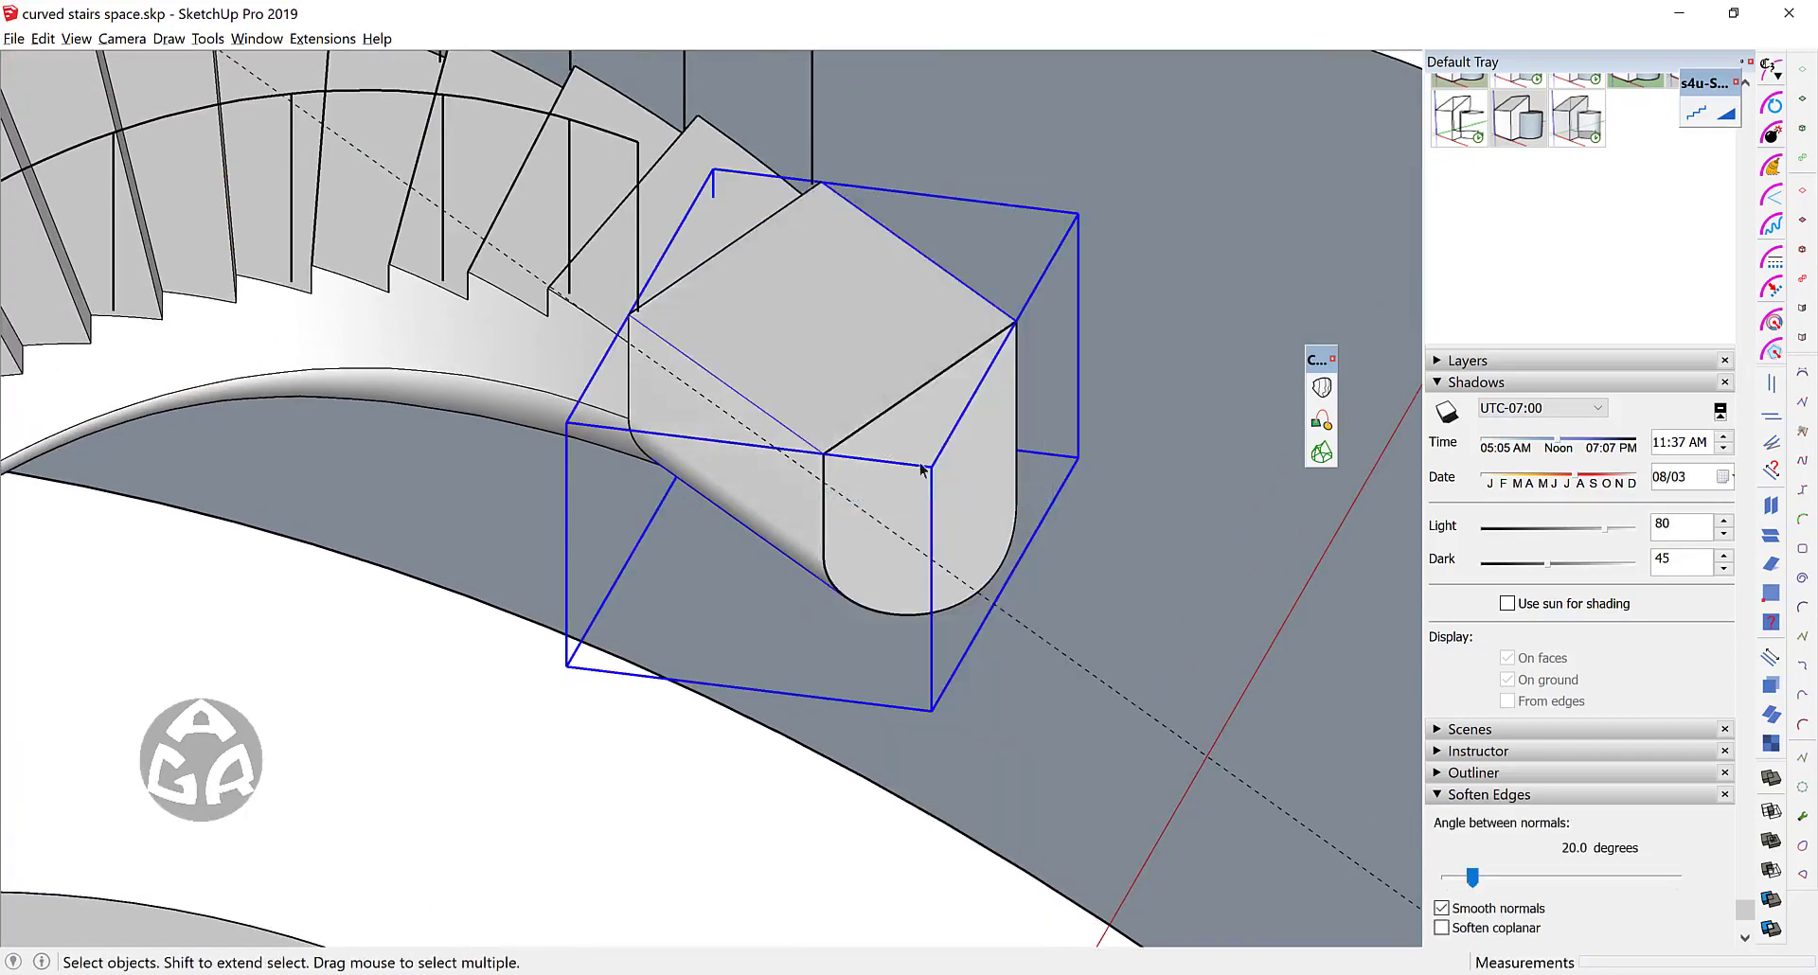
# Step: Group the upper loft with its end faces and explode the nested loft inside to merge the geometry
pyautogui.click(898, 456)
pyautogui.scroll(1, 680, 303)
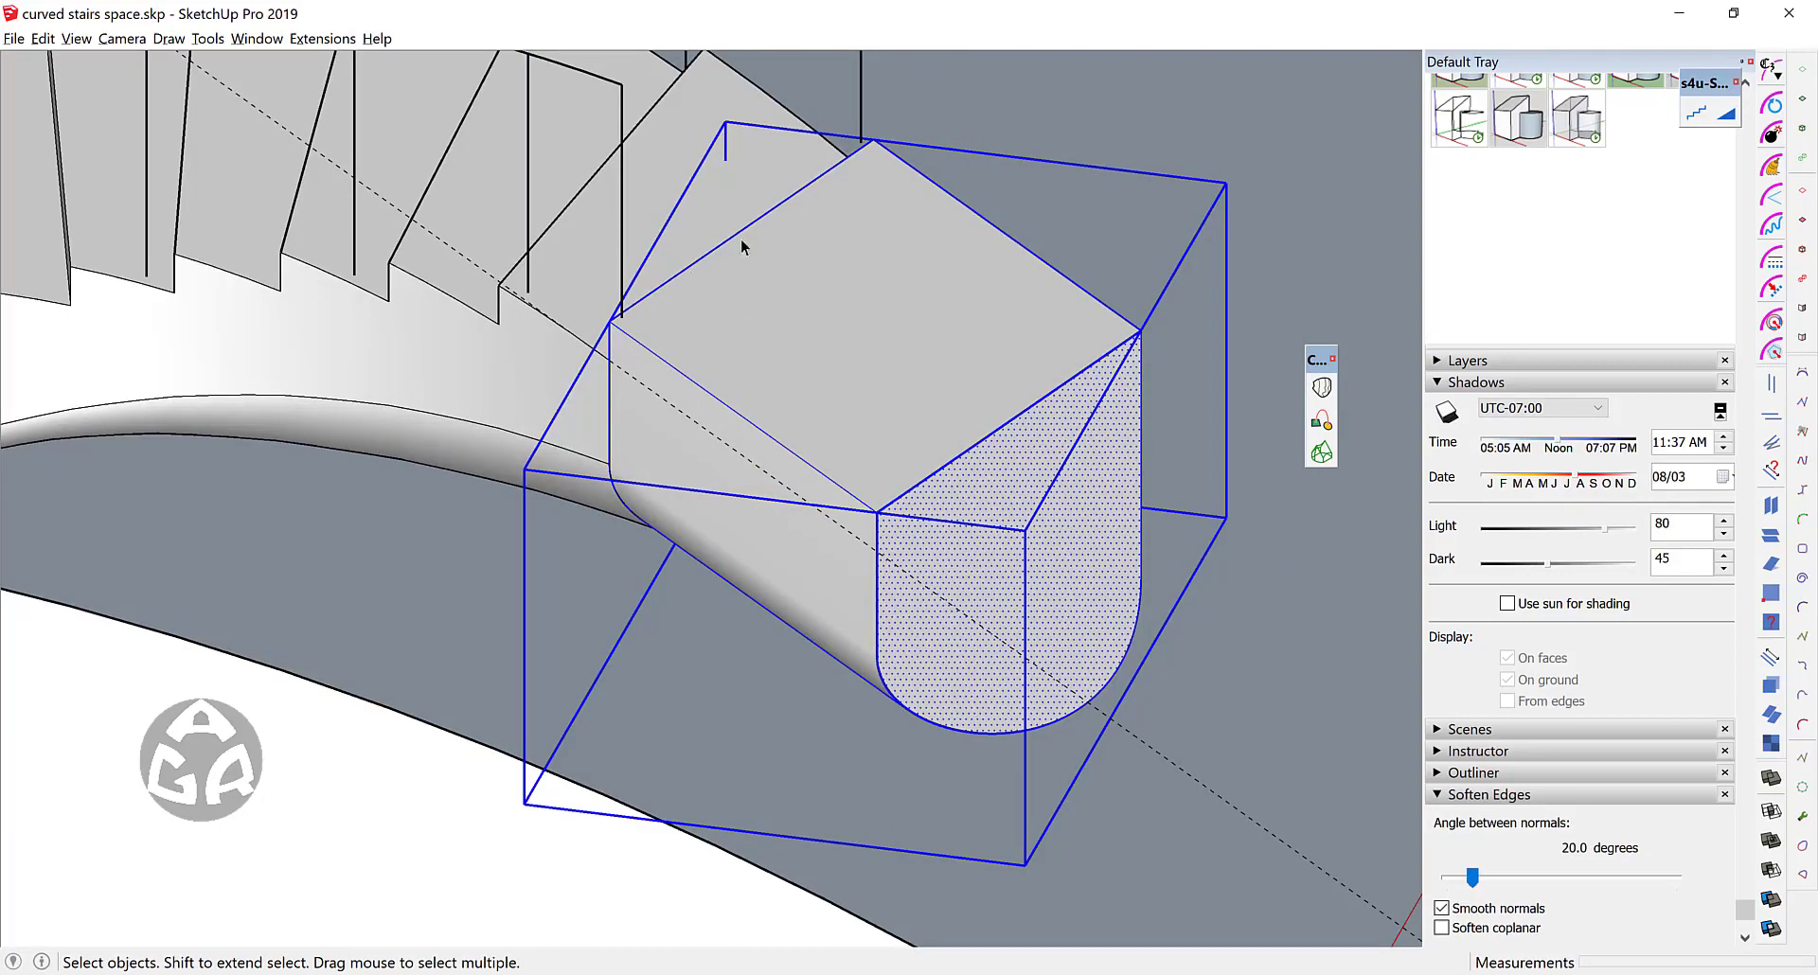
pyautogui.doubleClick(869, 357)
pyautogui.click(869, 411)
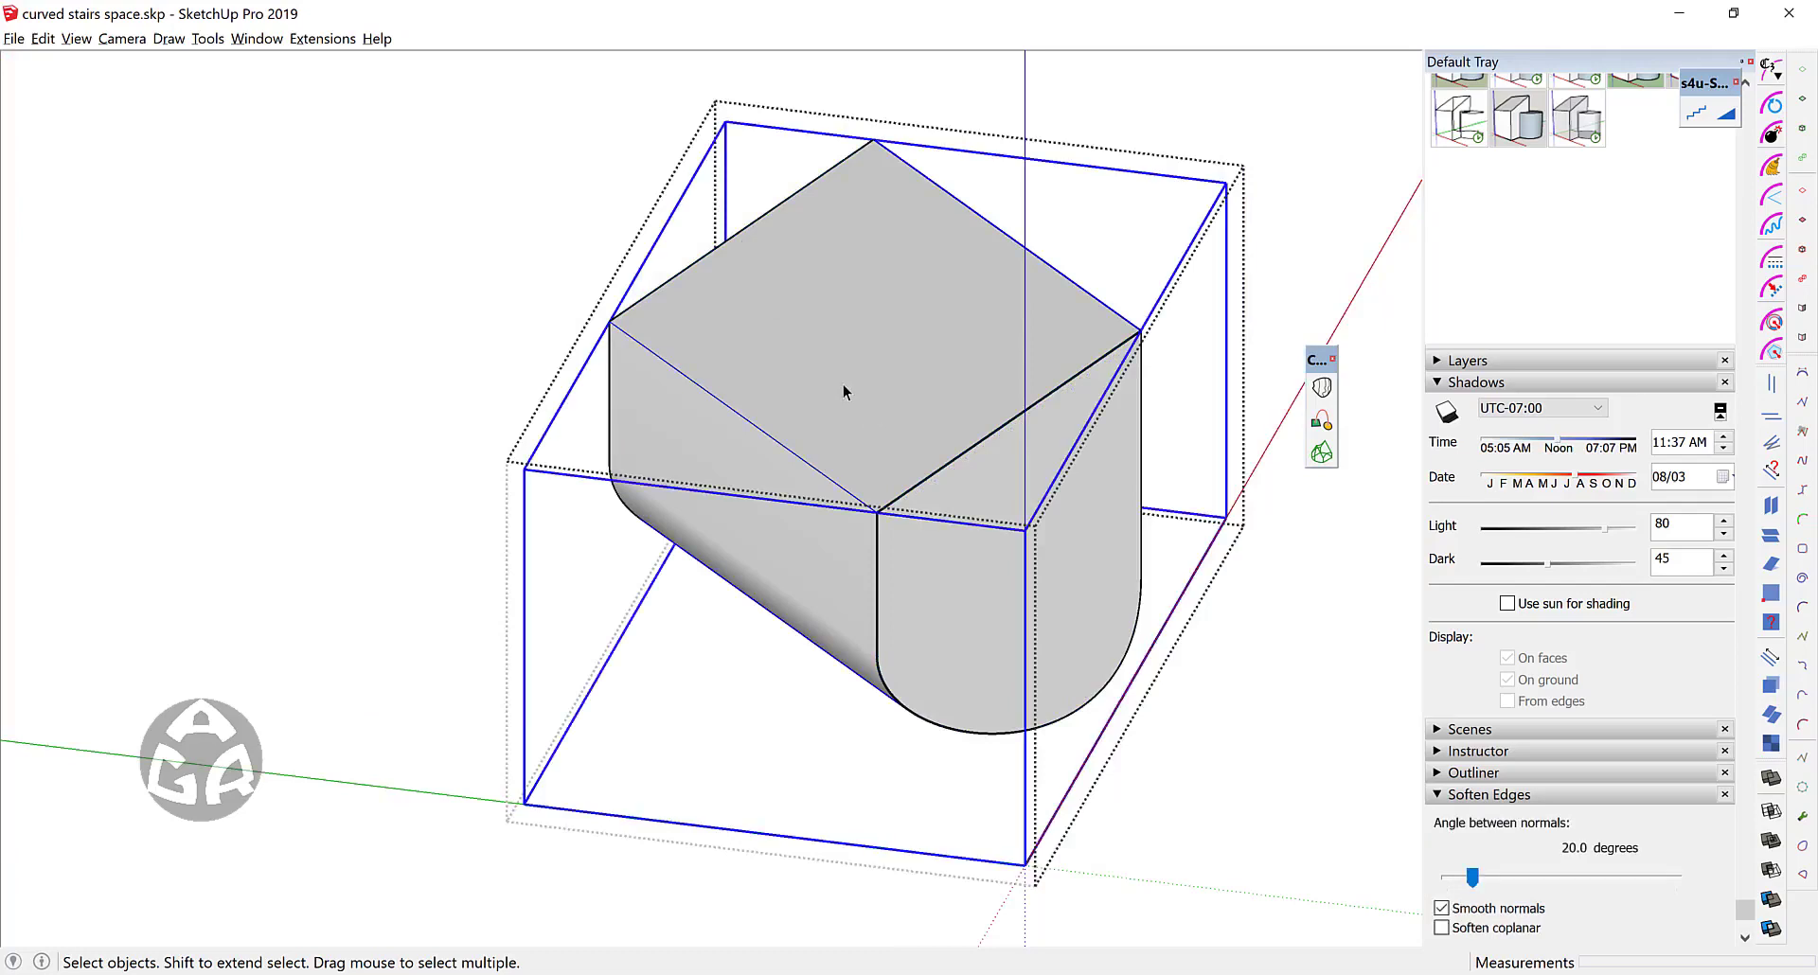
pyautogui.click(842, 384)
pyautogui.press('Escape')
# Step: Erase the dashed guide lines running through the two ends of the stair
pyautogui.press('e')
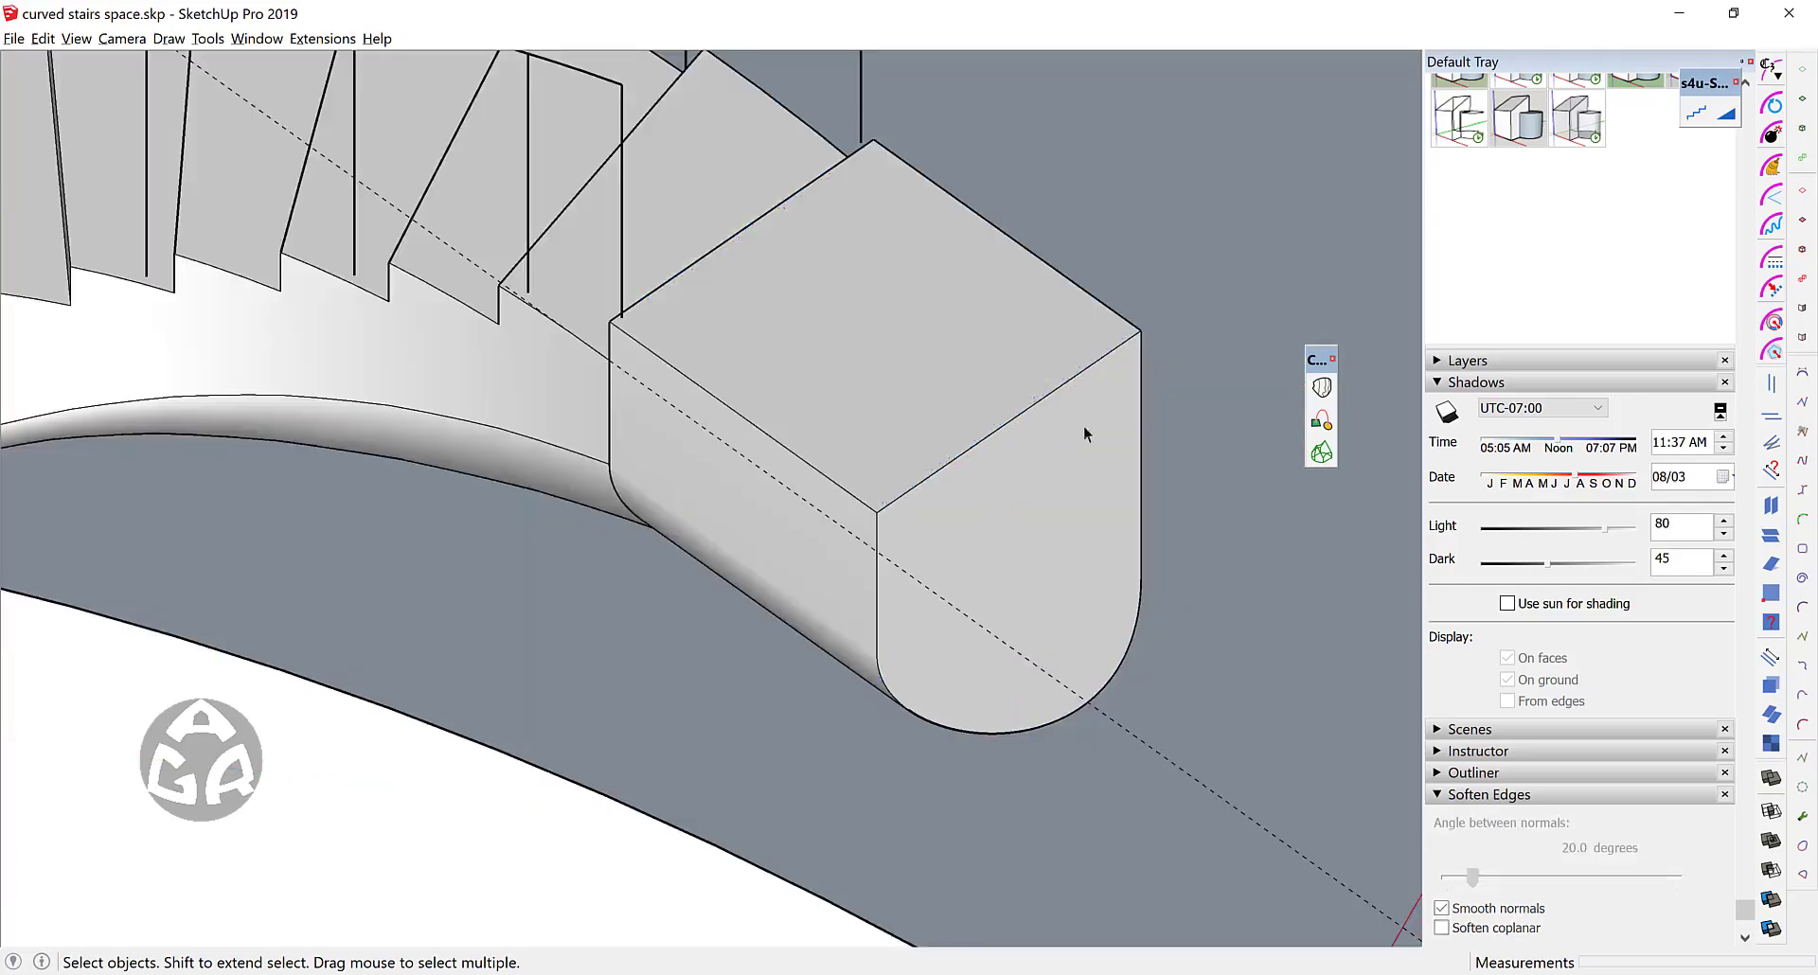
pyautogui.scroll(-3, 937, 416)
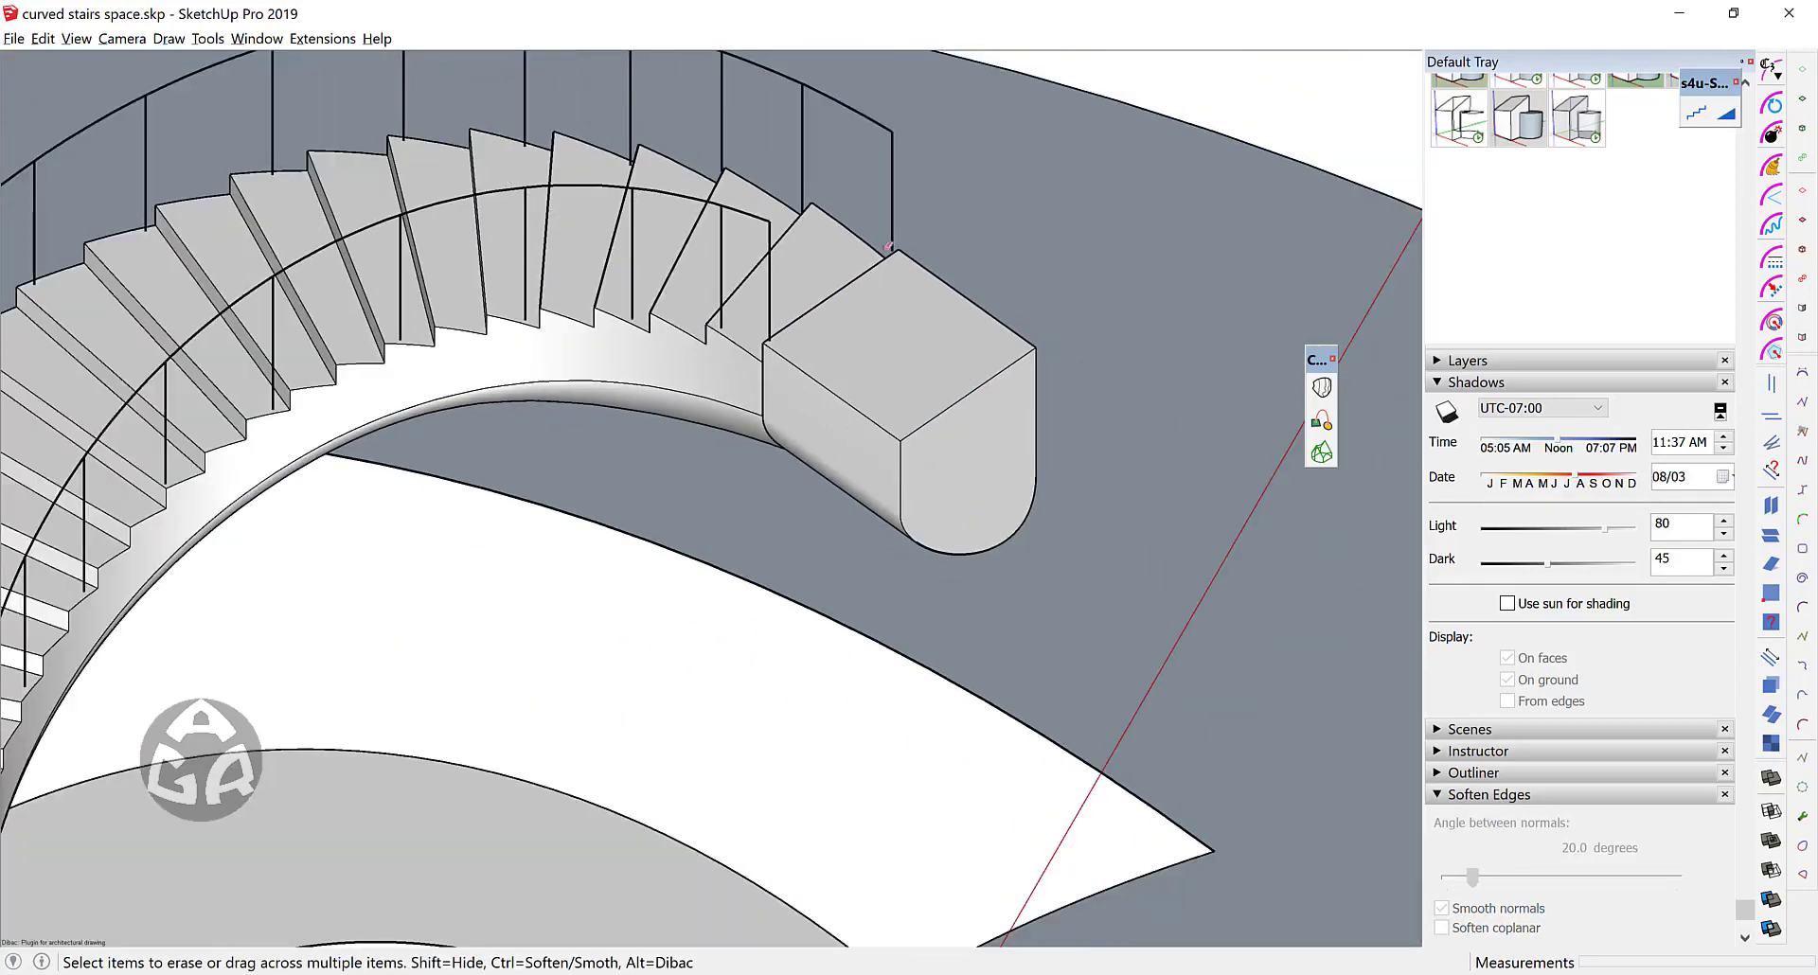
pyautogui.scroll(-4, 888, 246)
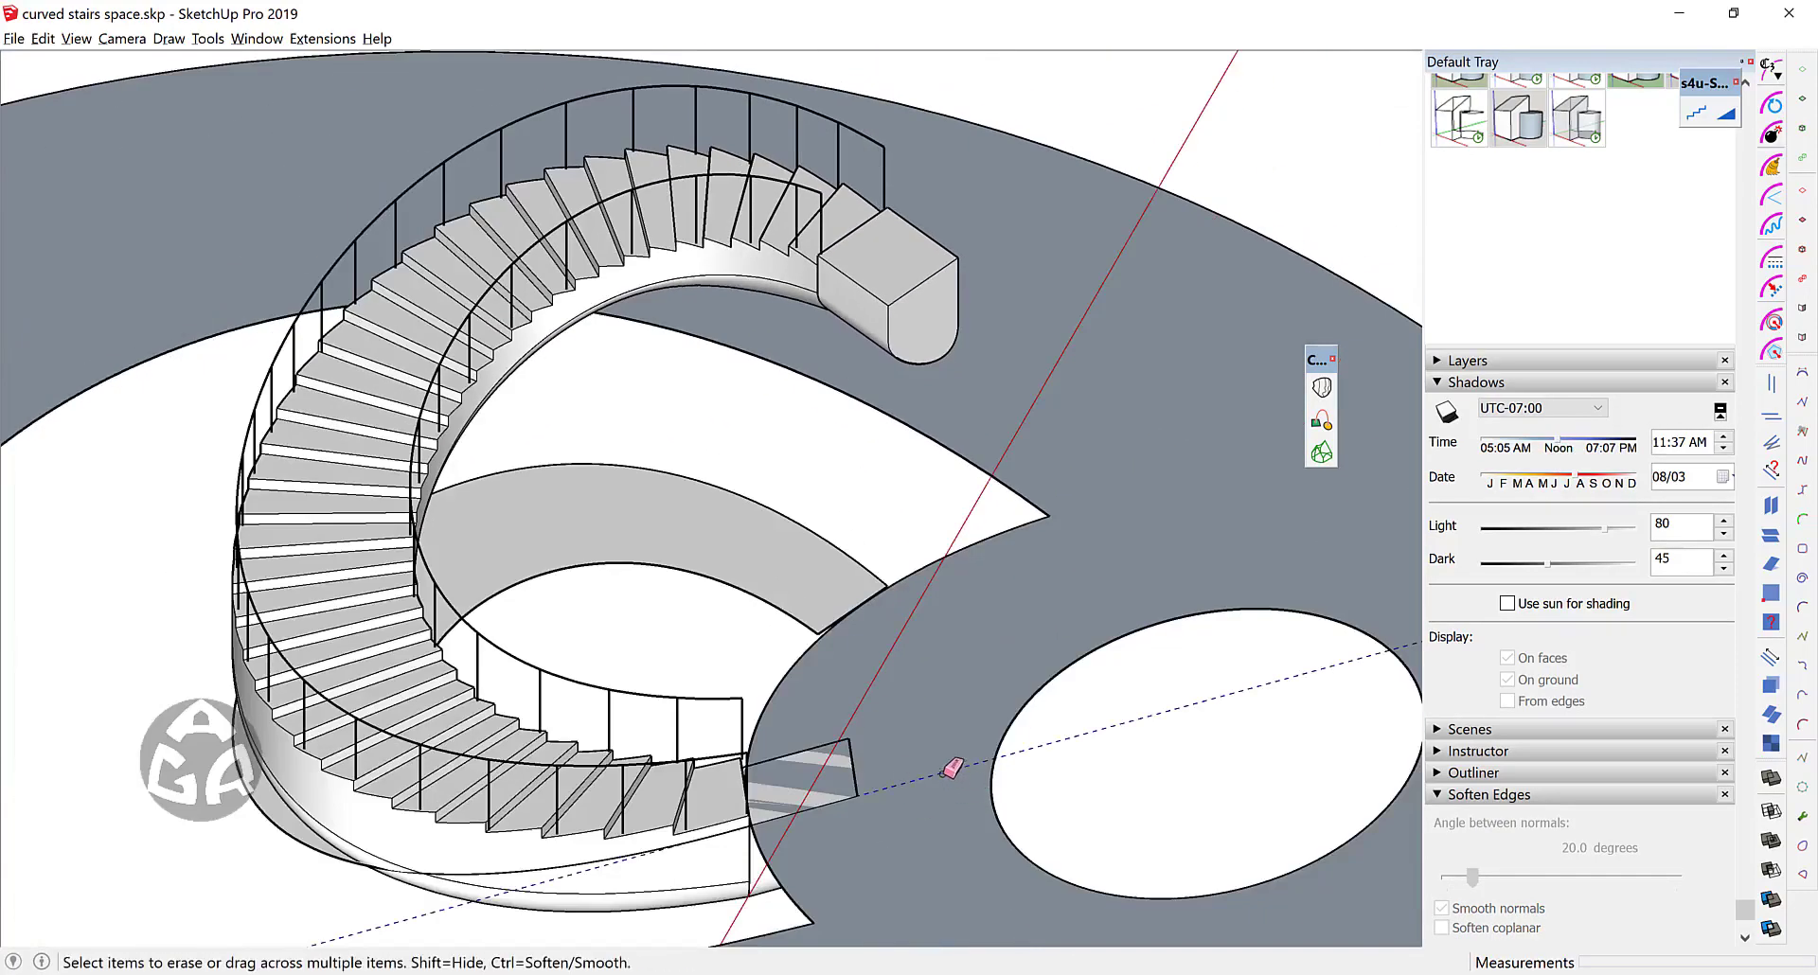
pyautogui.press('space')
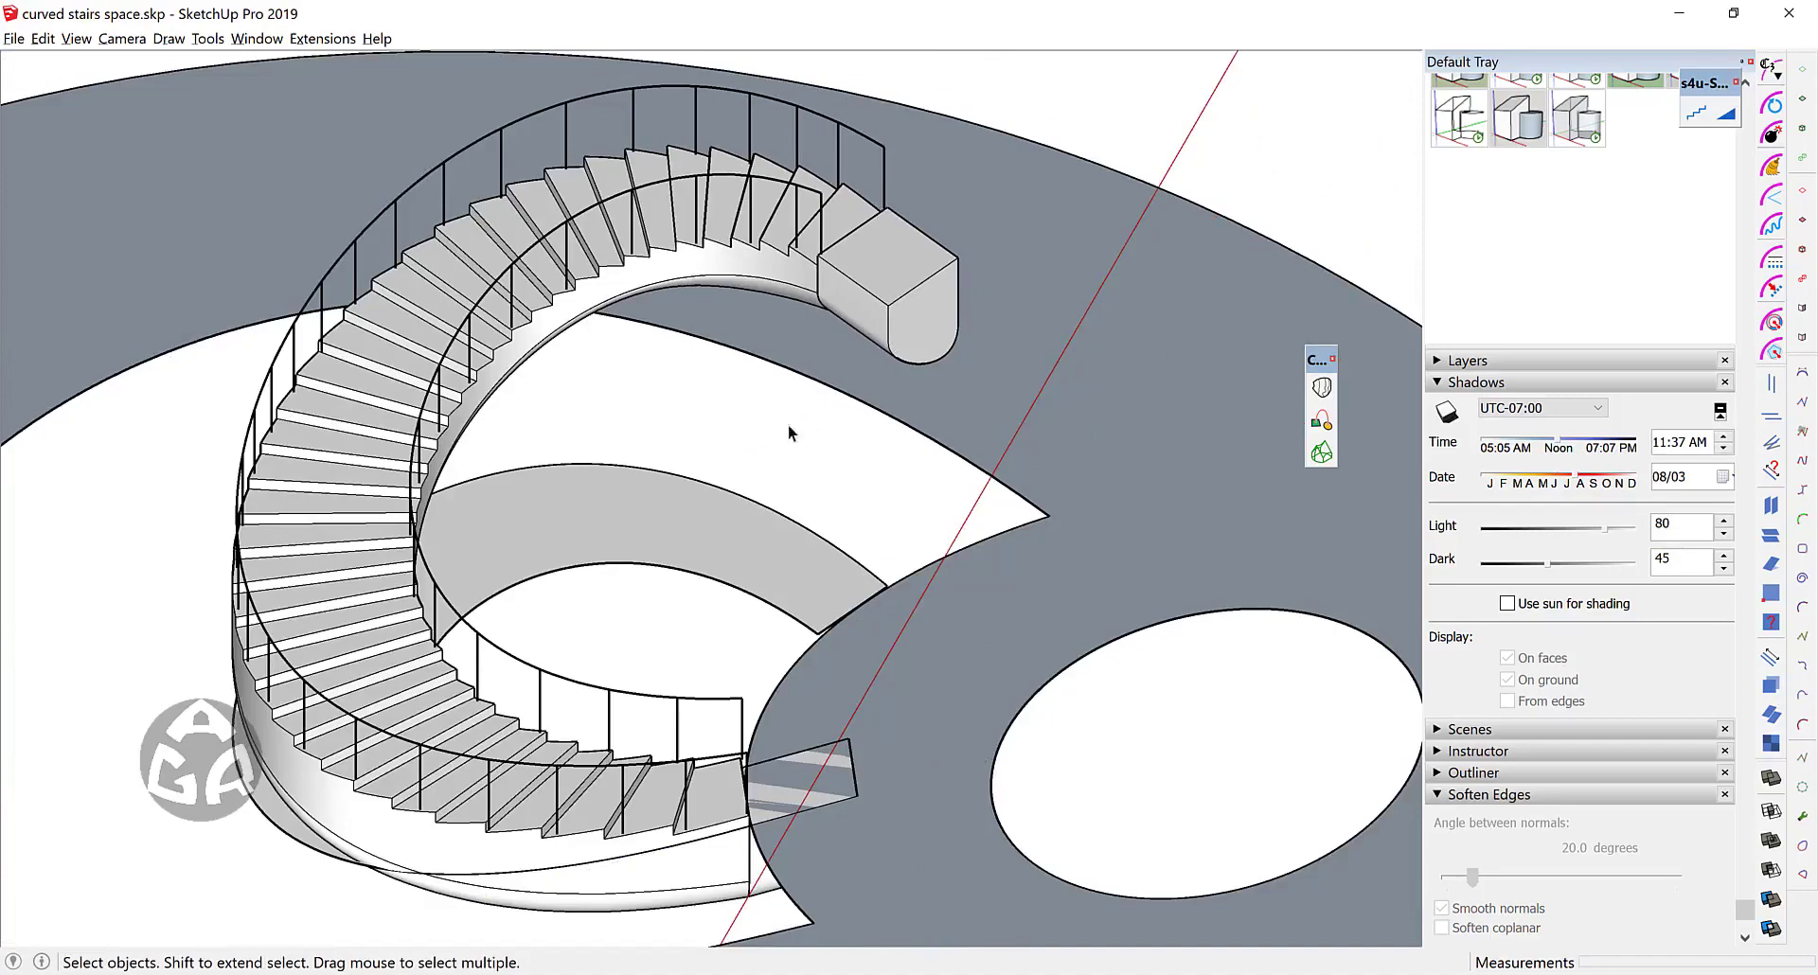
# Step: Examine the new extensions at the lower and upper ends of the stair from several sides
pyautogui.scroll(-3, 788, 424)
pyautogui.moveTo(758, 368); pyautogui.dragTo(610, 509, button='middle')
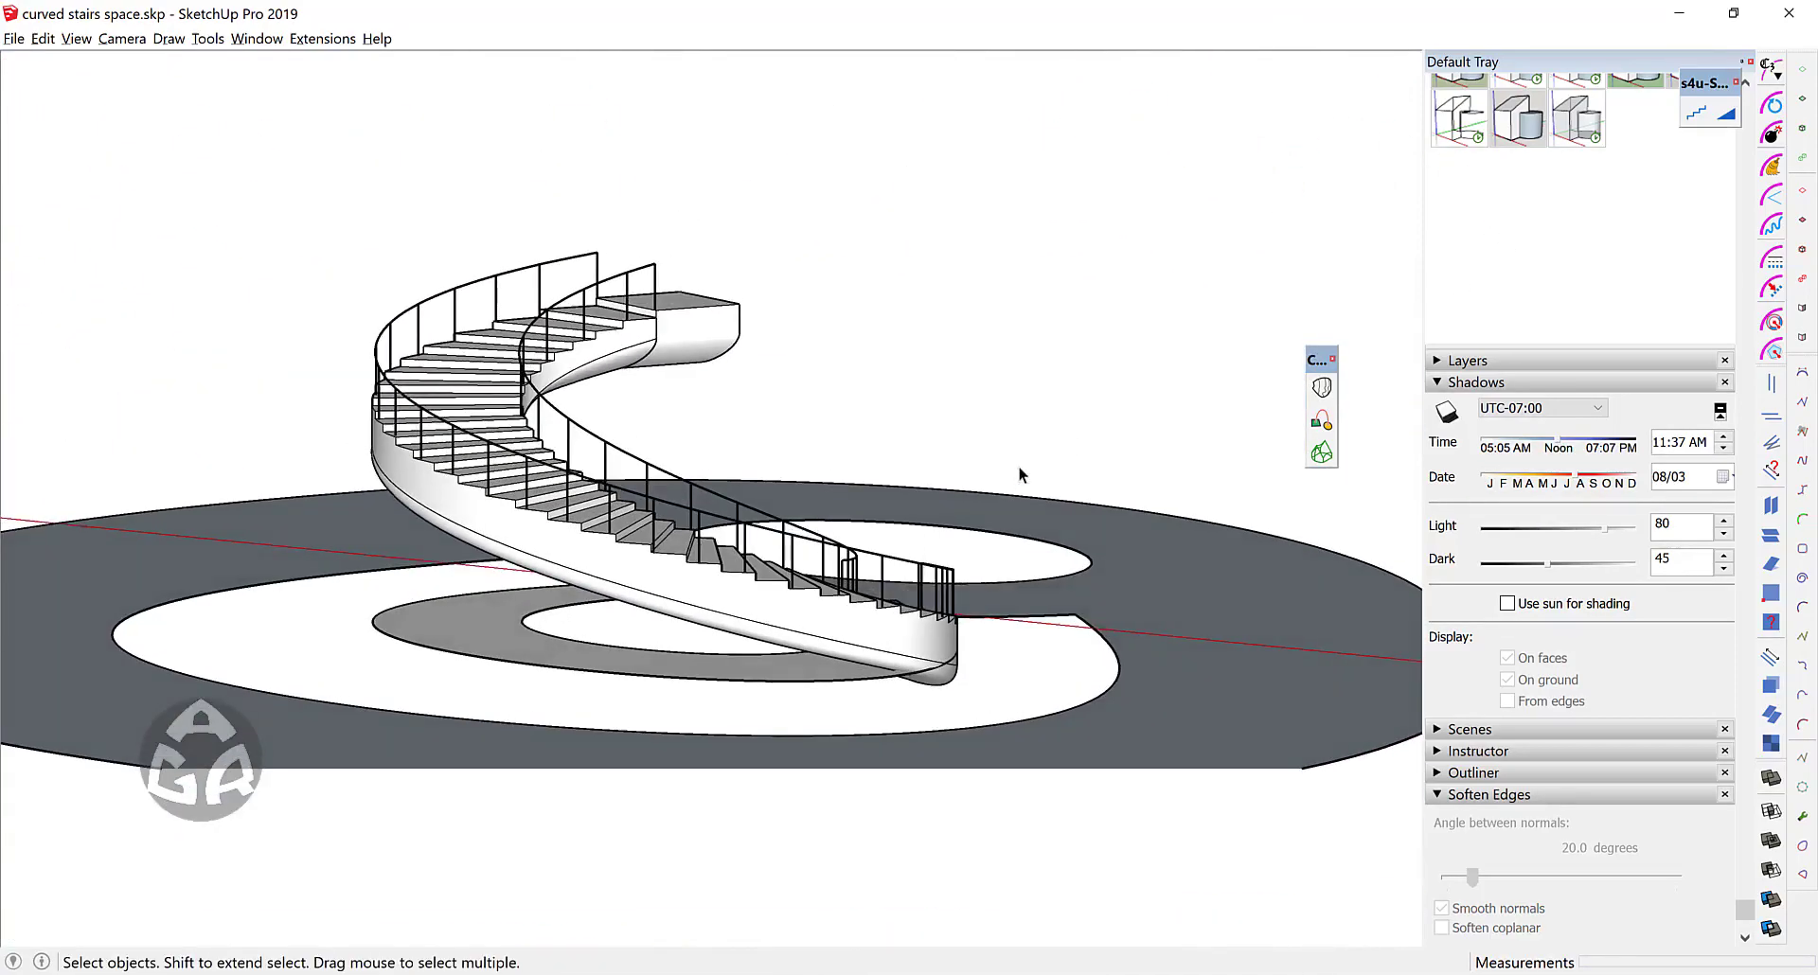
pyautogui.moveTo(1021, 475); pyautogui.dragTo(180, 602, button='middle')
pyautogui.scroll(3, 769, 682)
pyautogui.click(767, 762)
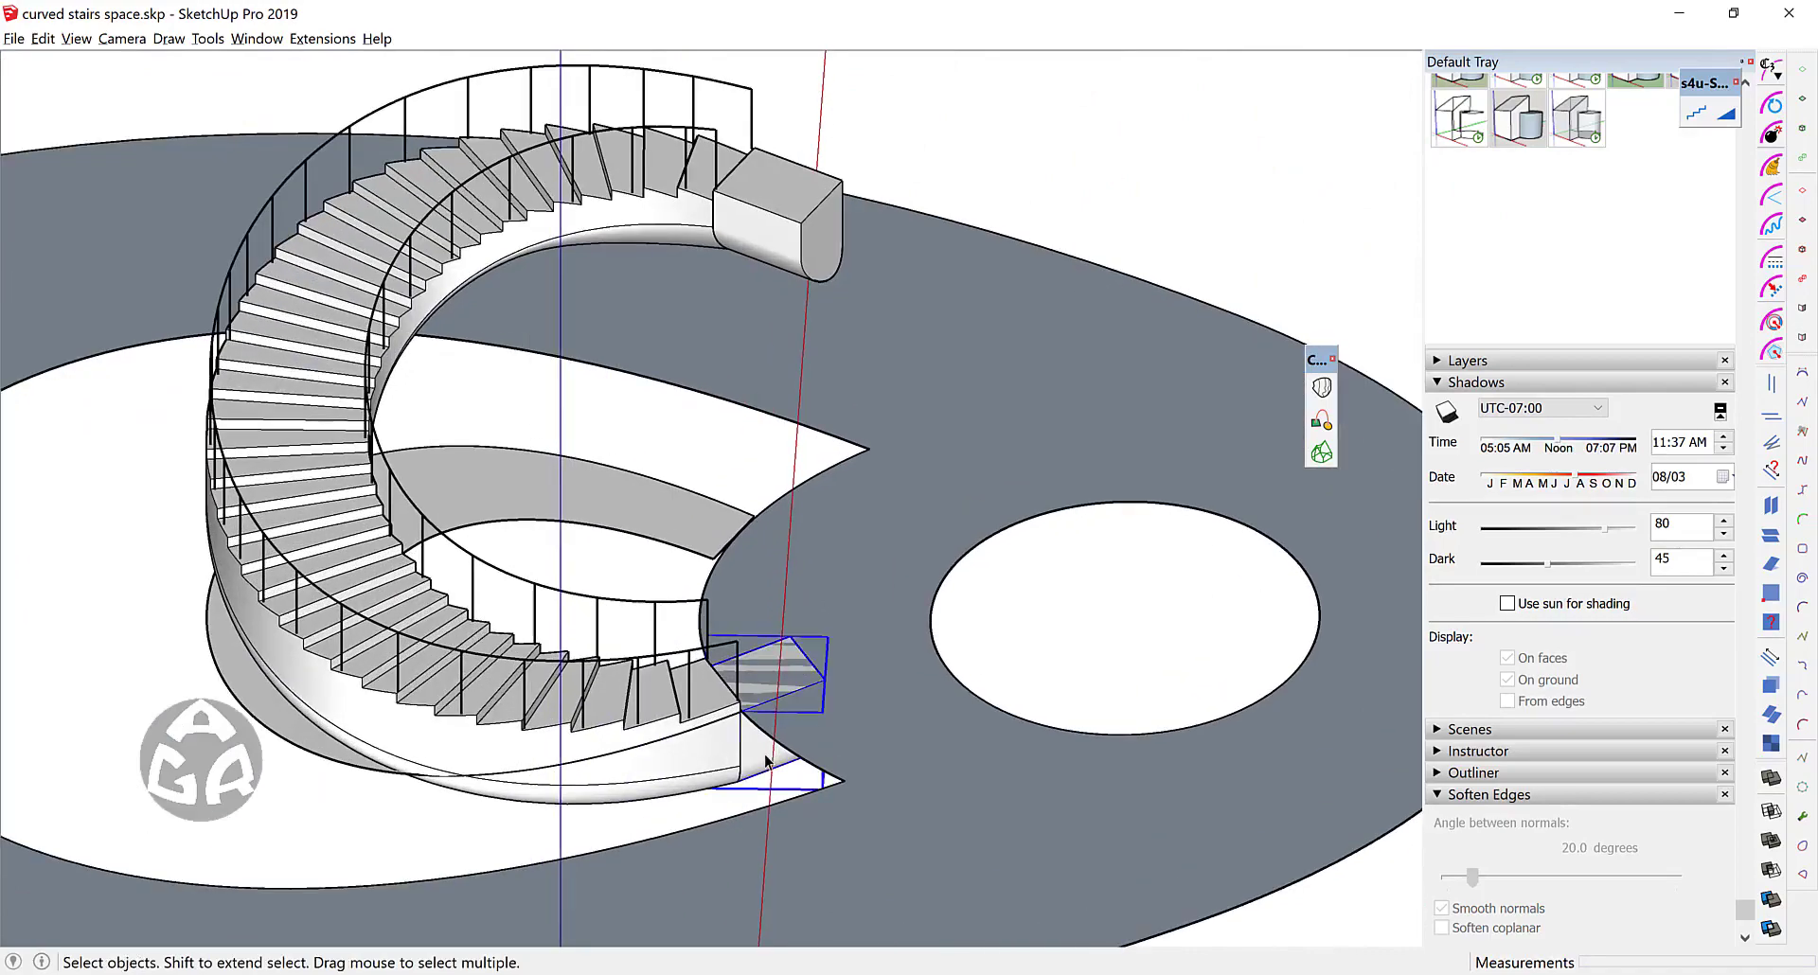
pyautogui.keyDown('shift'); pyautogui.click(784, 301); pyautogui.keyUp('shift')
pyautogui.moveTo(770, 317); pyautogui.dragTo(1034, 516, button='middle')
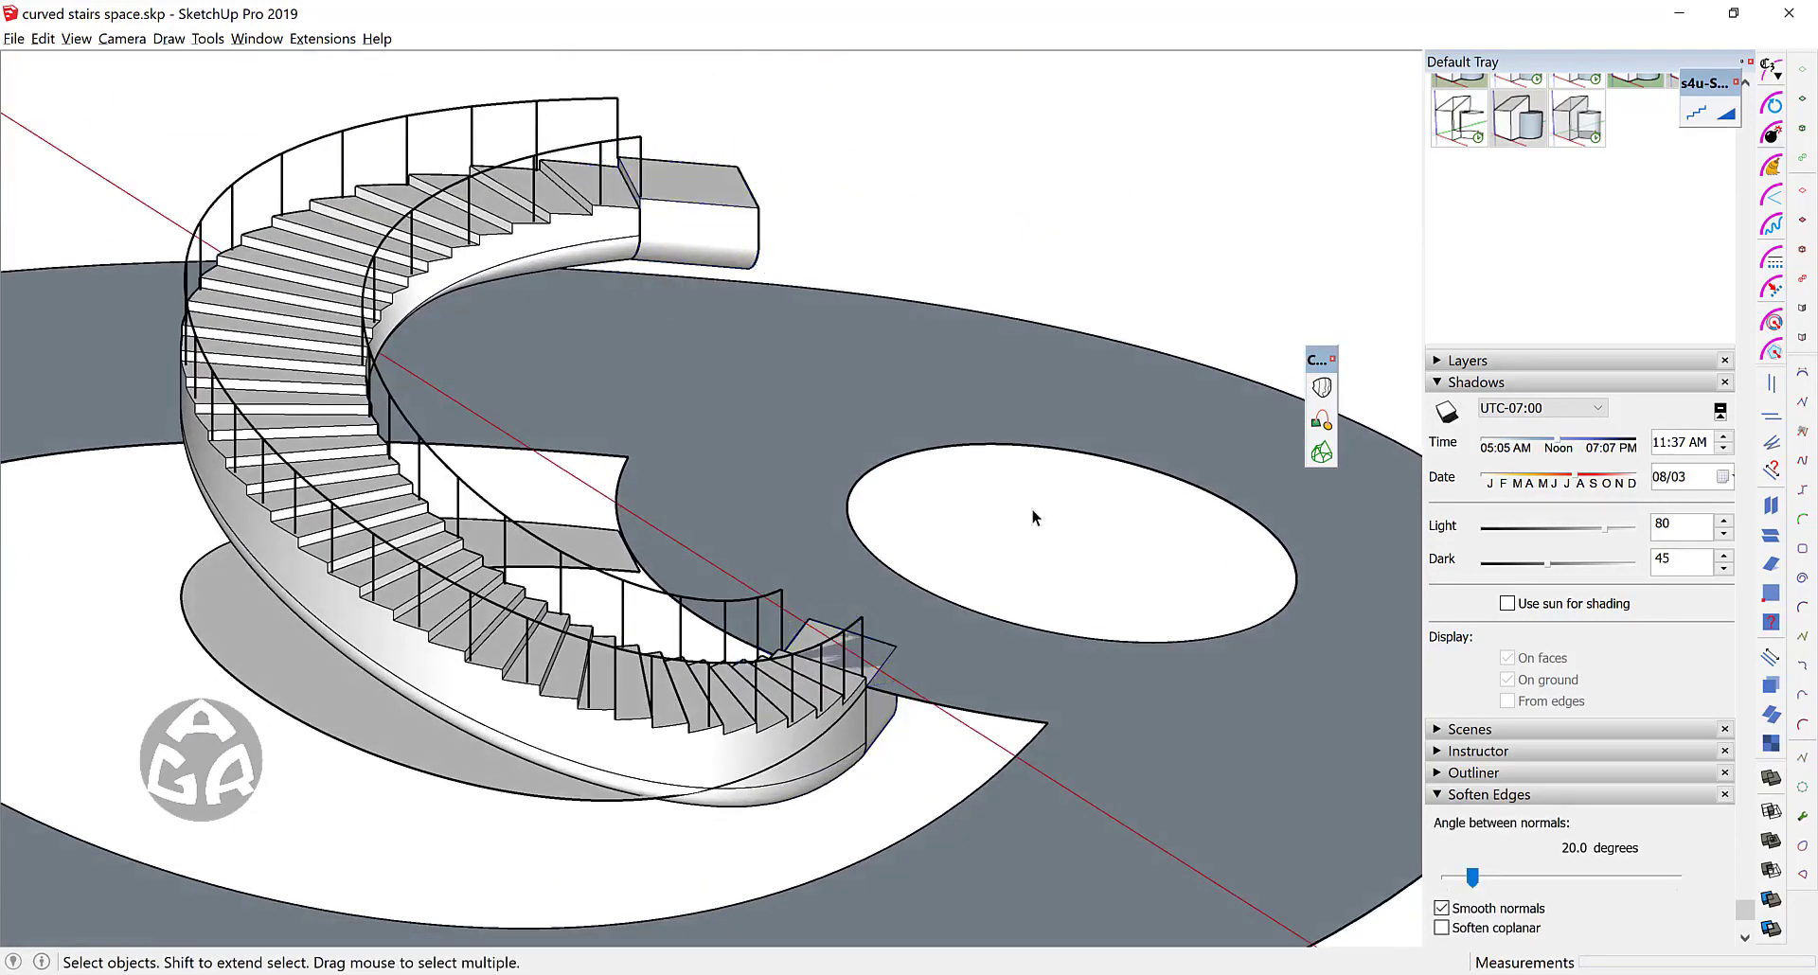
pyautogui.click(1032, 516)
pyautogui.scroll(-5, 863, 523)
pyautogui.moveTo(863, 526); pyautogui.dragTo(328, 611, button='middle')
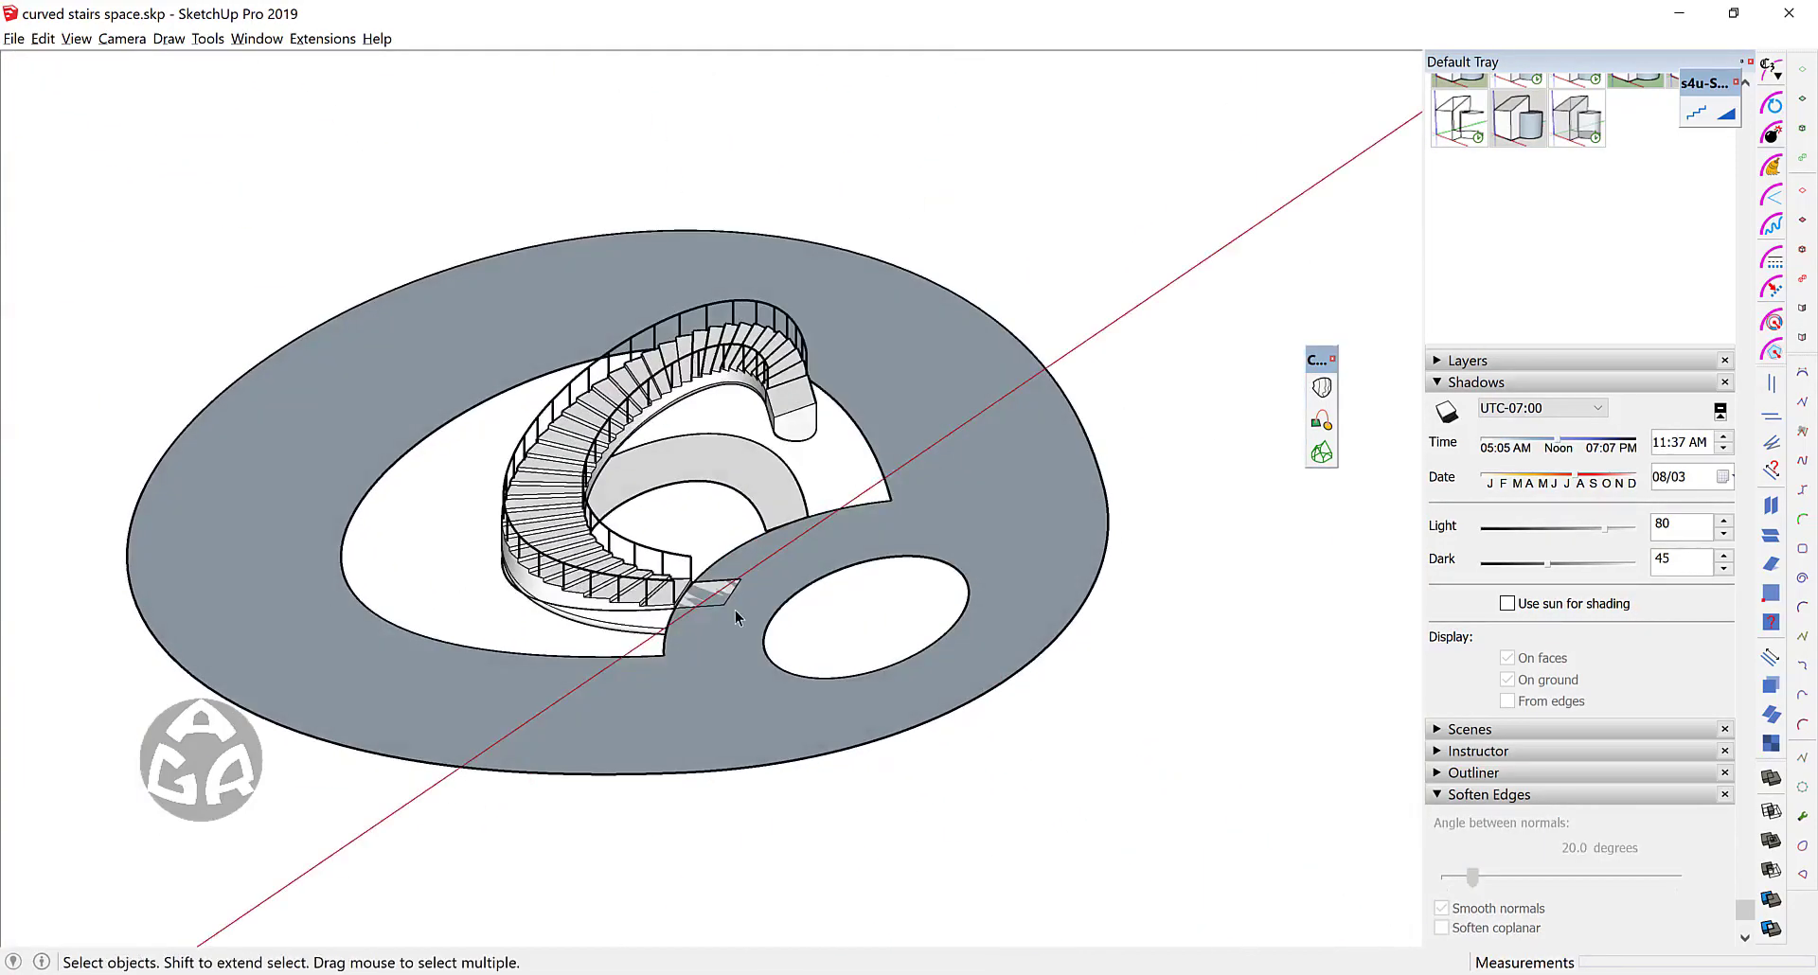
# Step: Copy the floor slab straight up along the blue axis by 5.55 m
pyautogui.click(784, 581)
pyautogui.moveTo(1007, 580); pyautogui.dragTo(860, 492, button='middle')
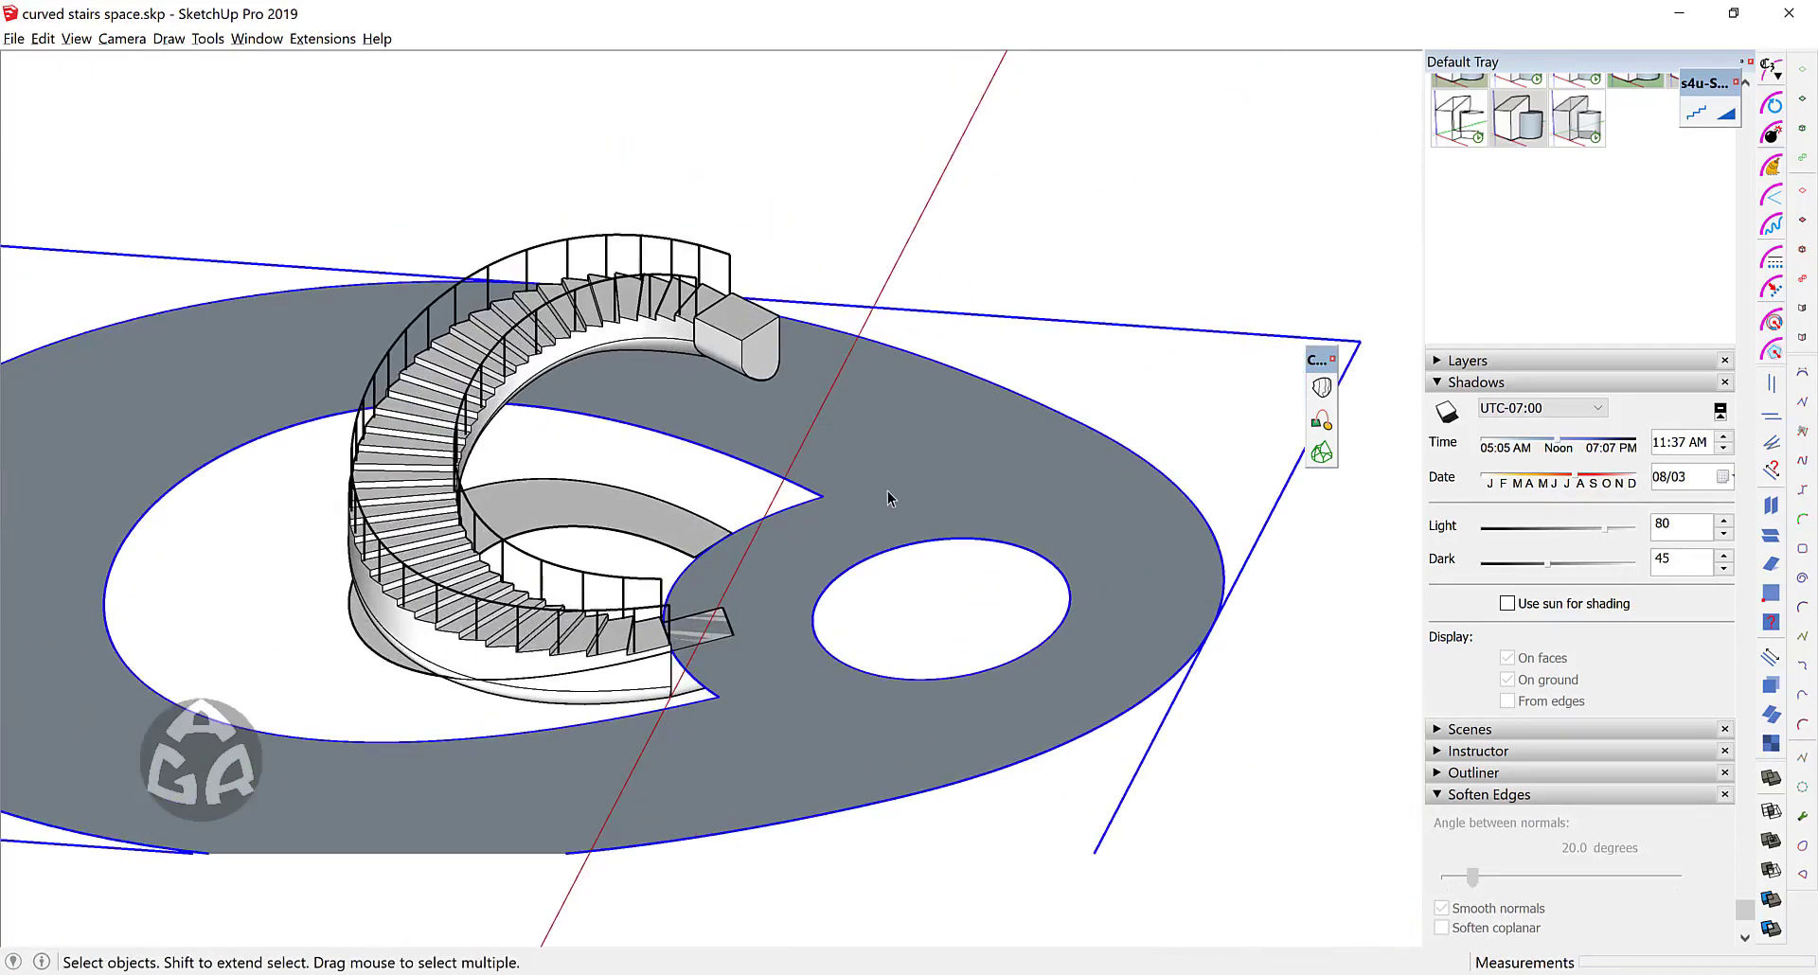
pyautogui.press('m')
pyautogui.press('ctrl')
pyautogui.click(865, 500)
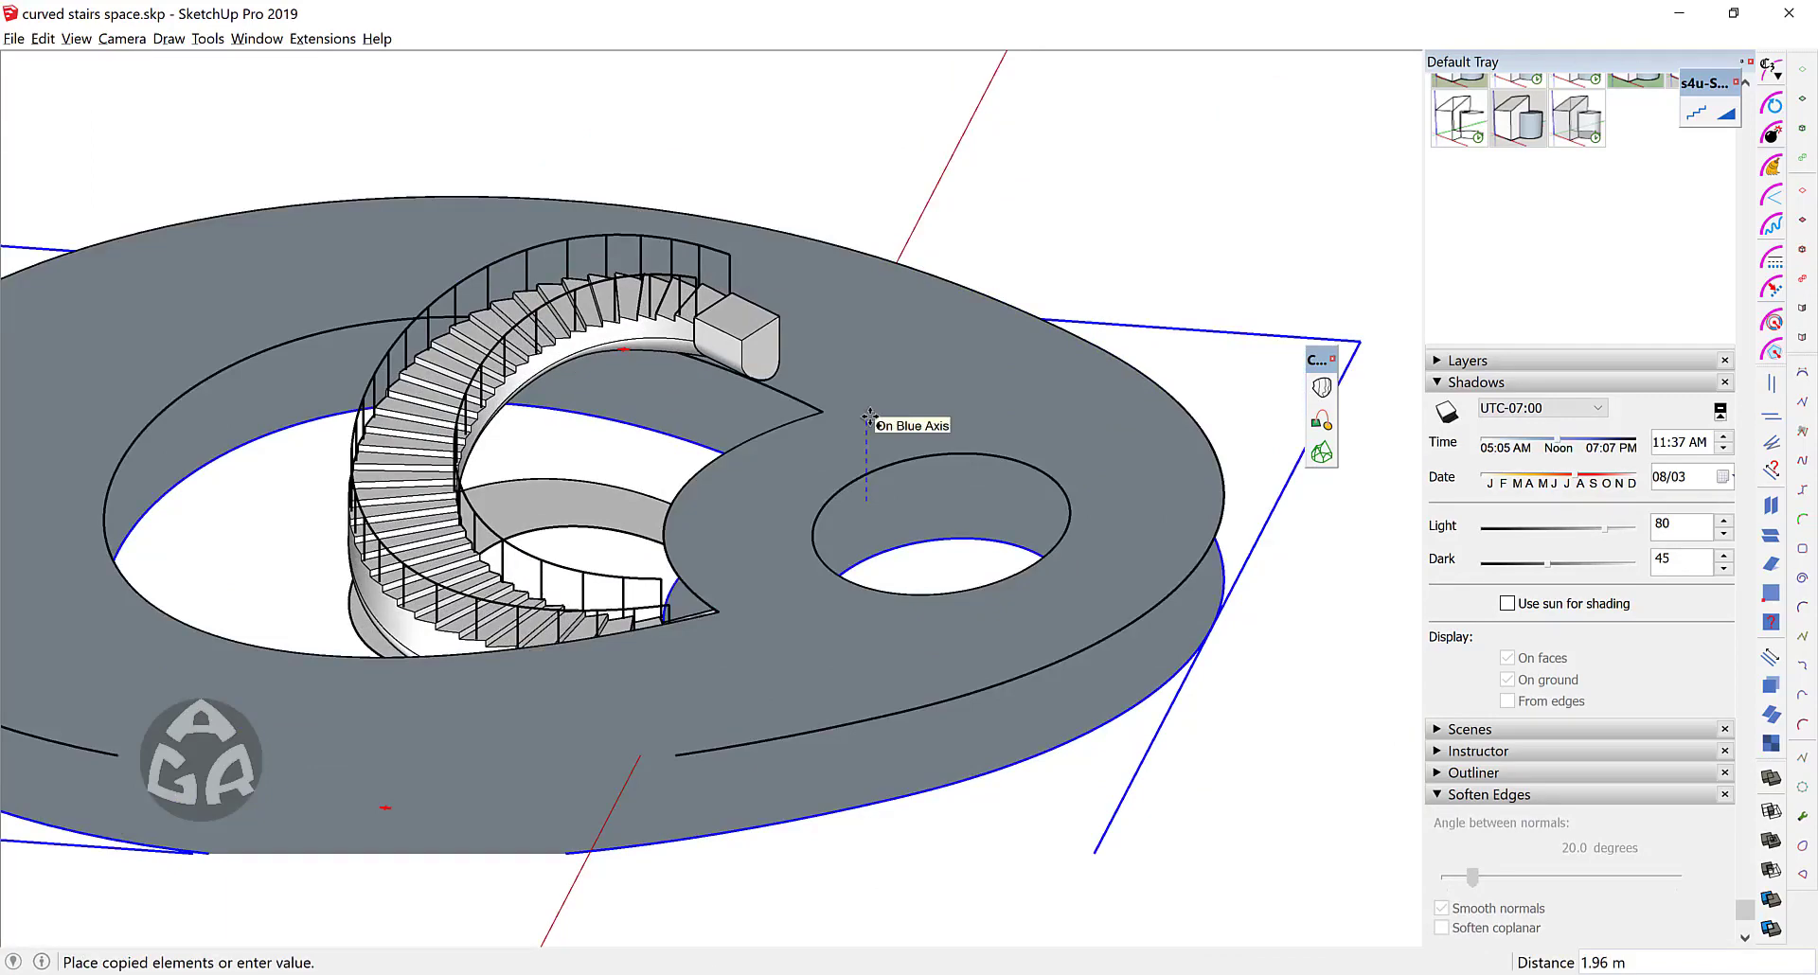
pyautogui.write('5.55')
pyautogui.press('Return')
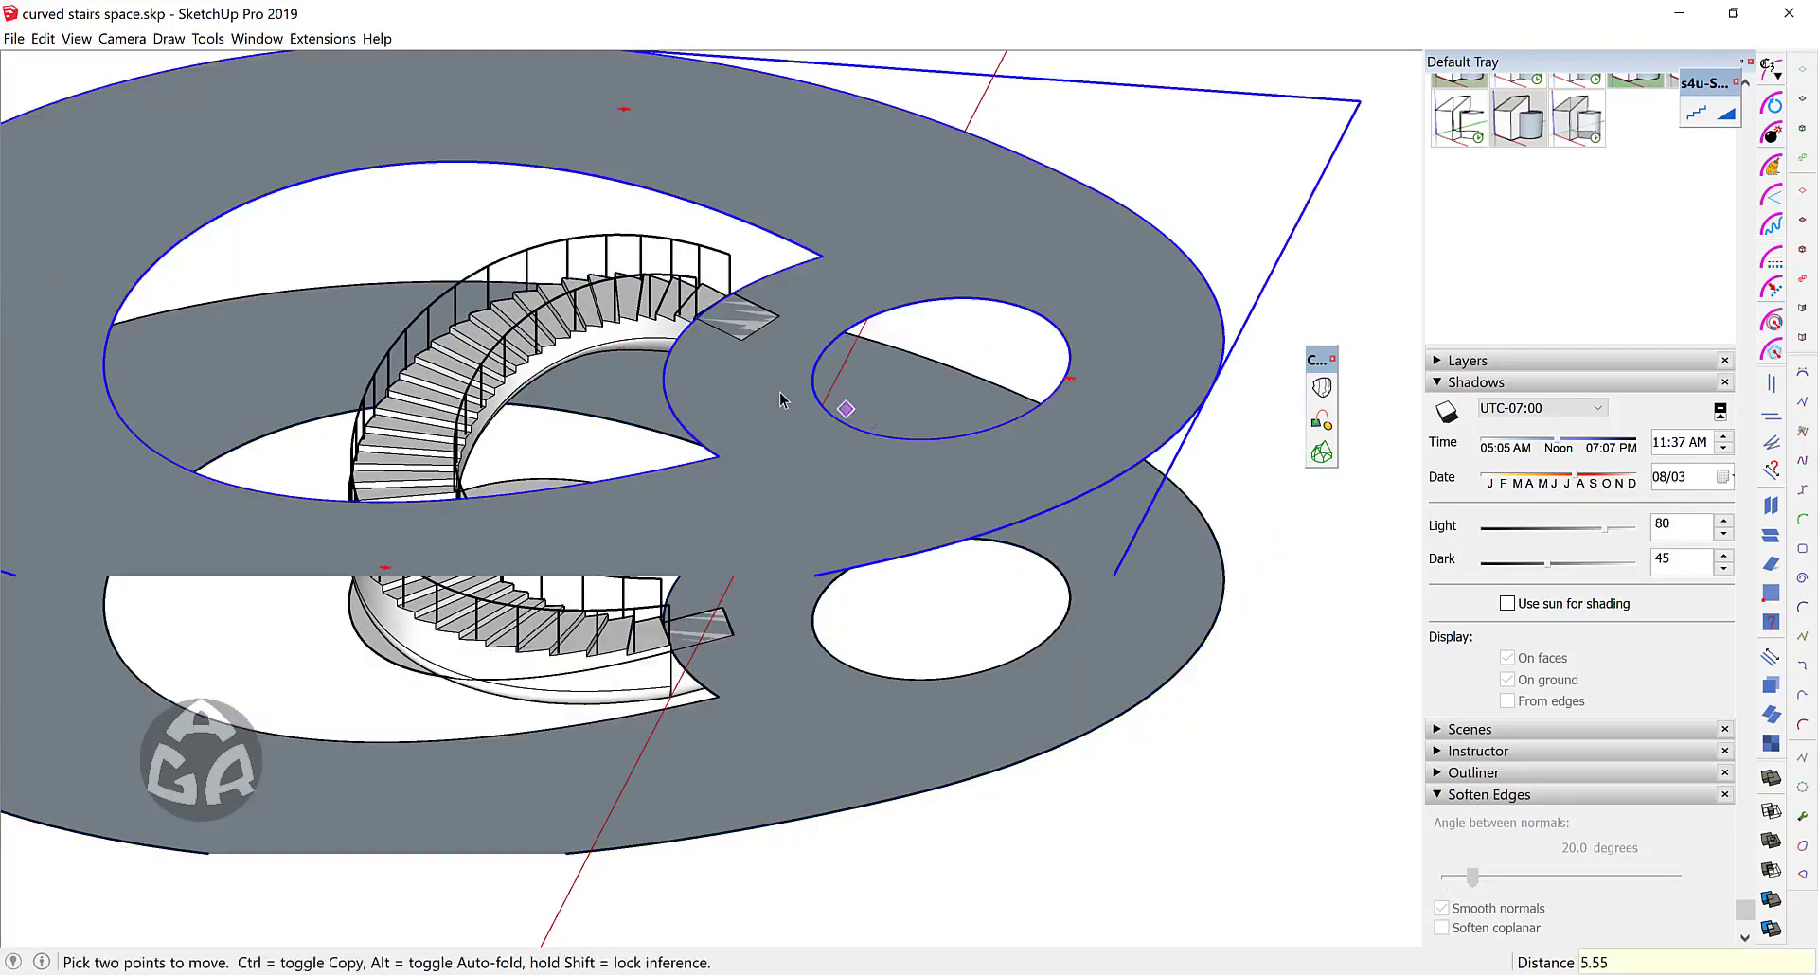
pyautogui.press('space')
# Step: Open the copied upper slab for editing and push/pull its face to a thickness of 0.3 m
pyautogui.scroll(6, 787, 369)
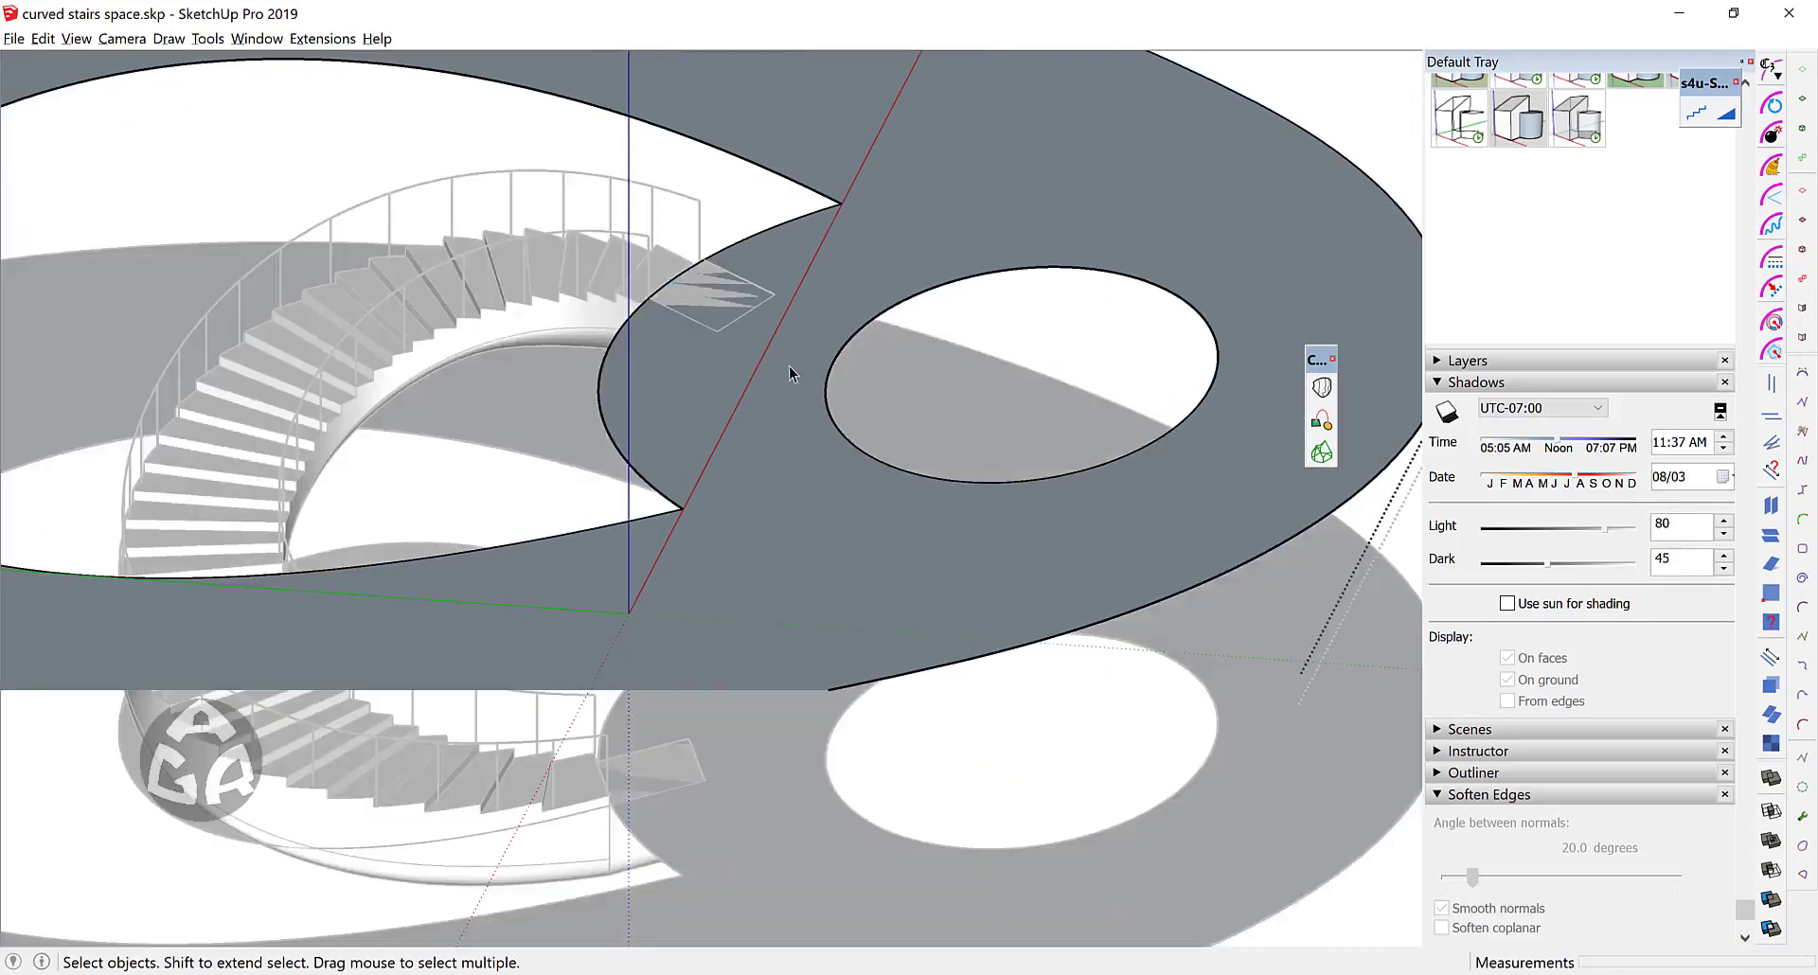
pyautogui.press('p')
pyautogui.click(783, 410)
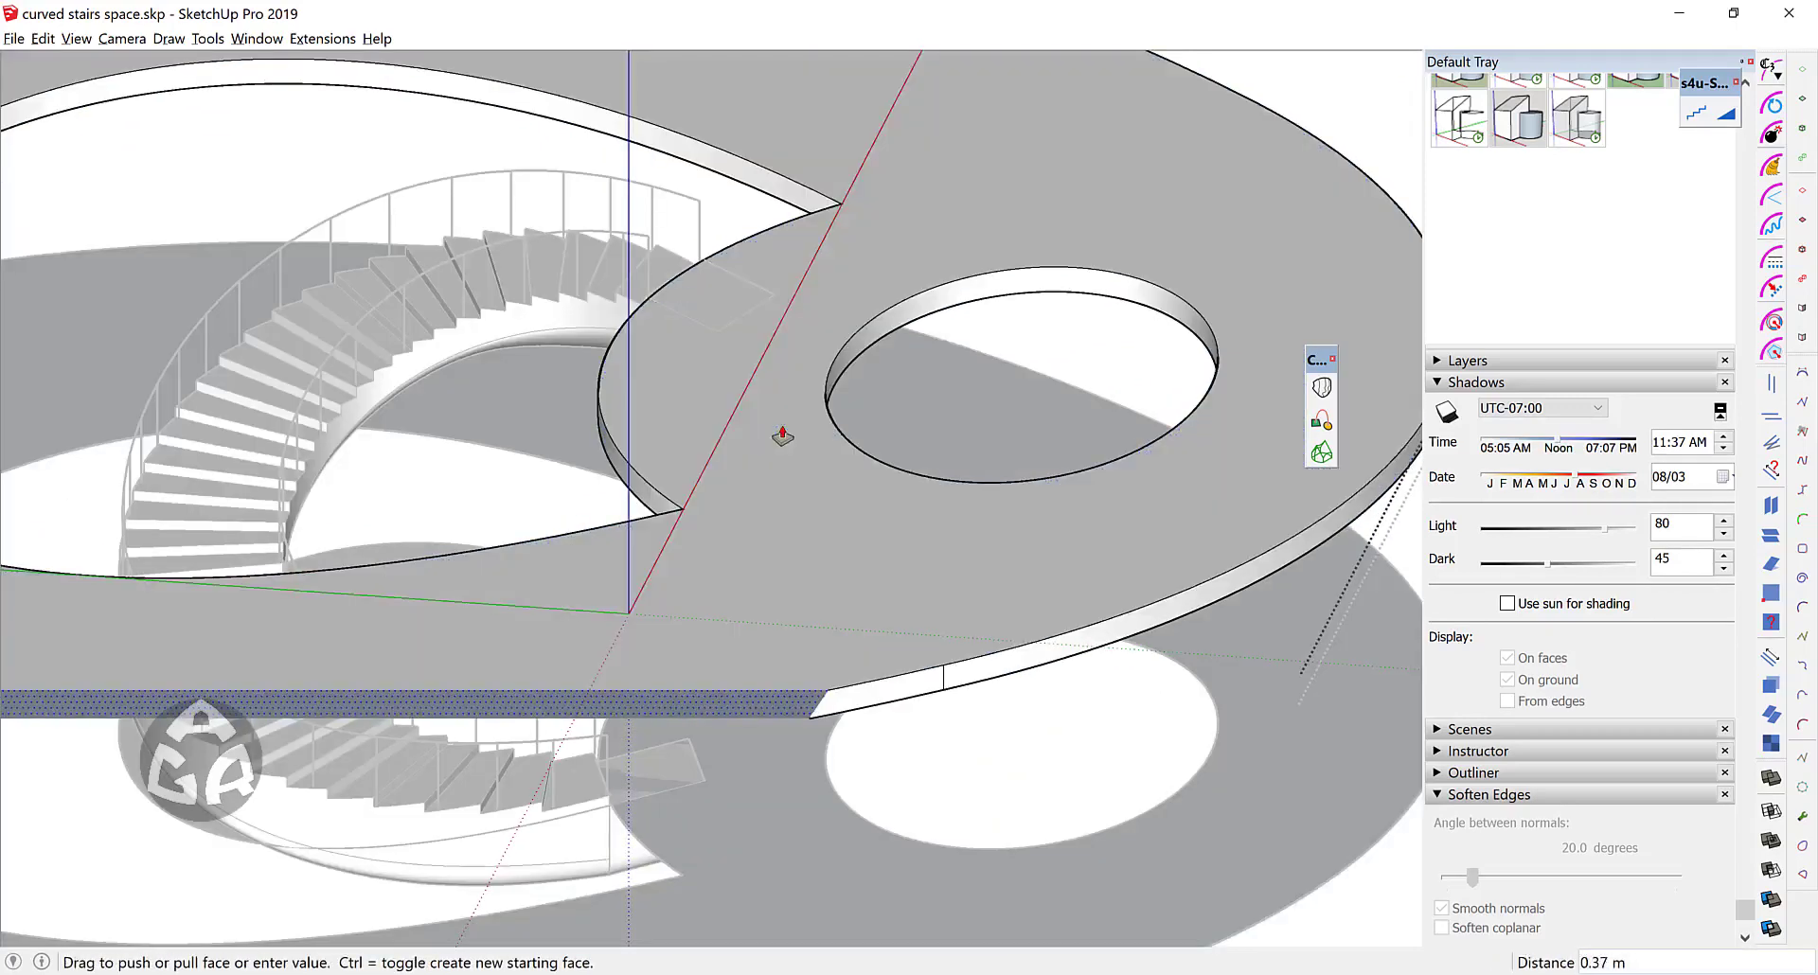
pyautogui.write('.3')
pyautogui.press('Return')
pyautogui.press('space')
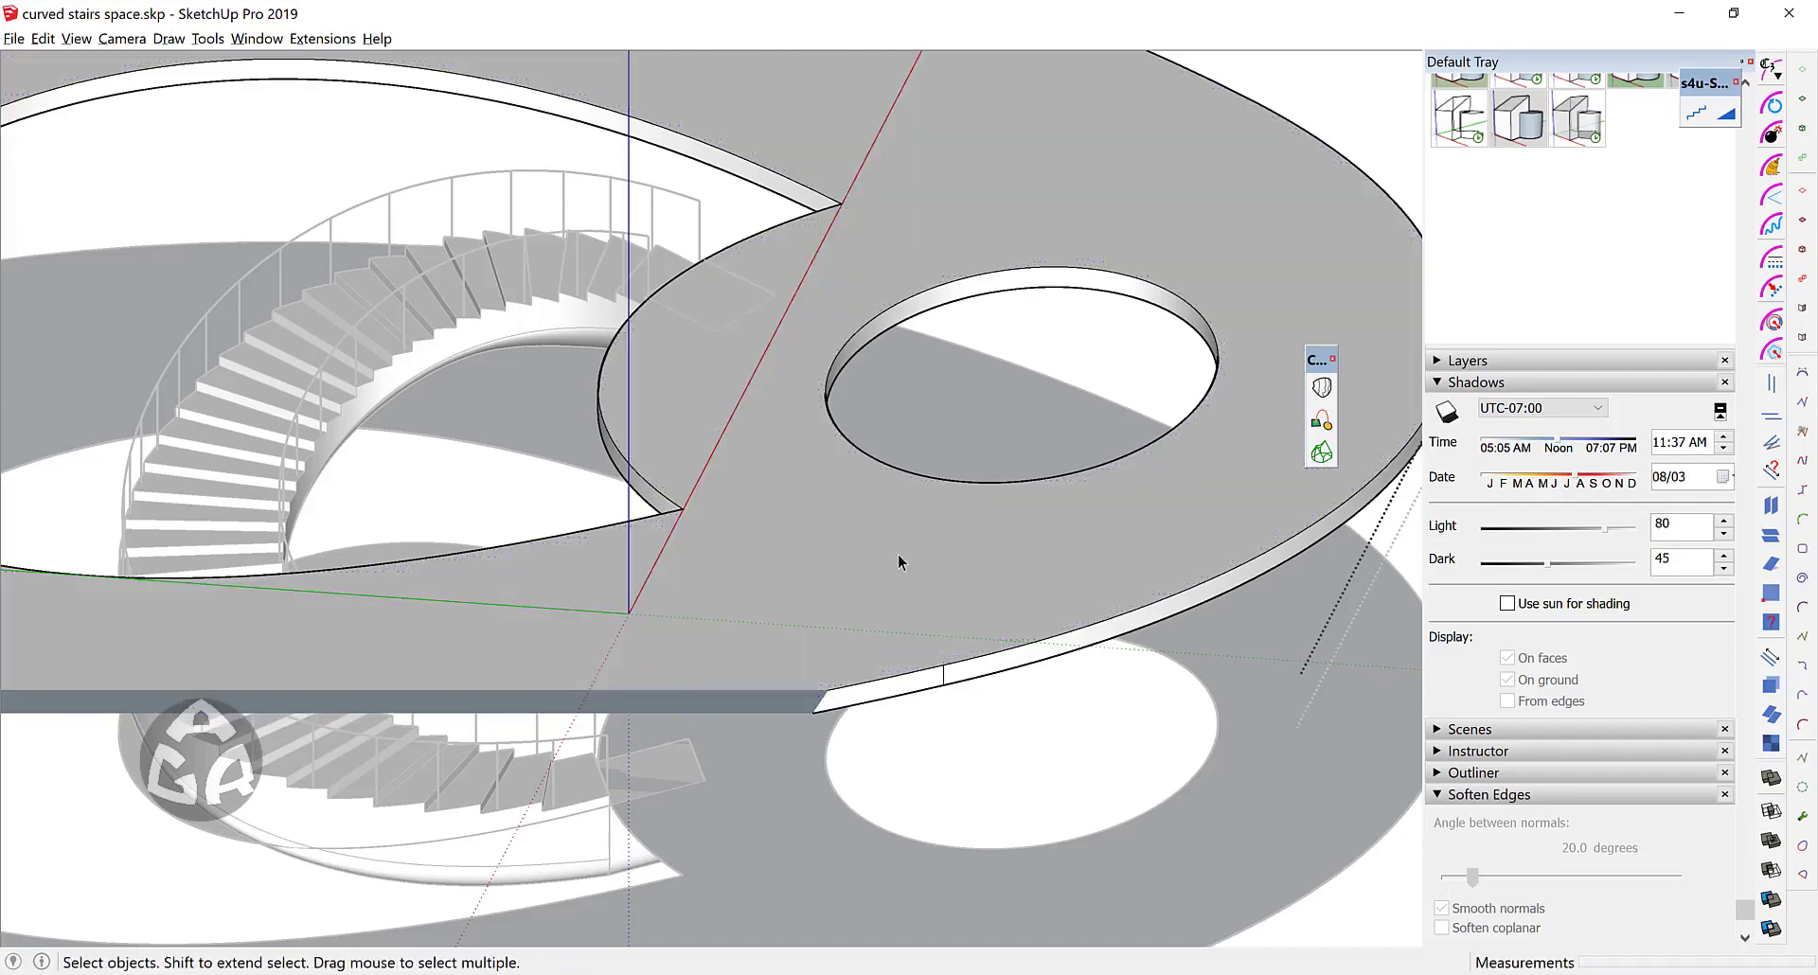
# Step: Try to pull the upper slab's underside down to cover the stair's upper end extension
pyautogui.moveTo(897, 554); pyautogui.dragTo(879, 327, button='middle')
pyautogui.click(879, 328)
pyautogui.press('p')
pyautogui.click(837, 364)
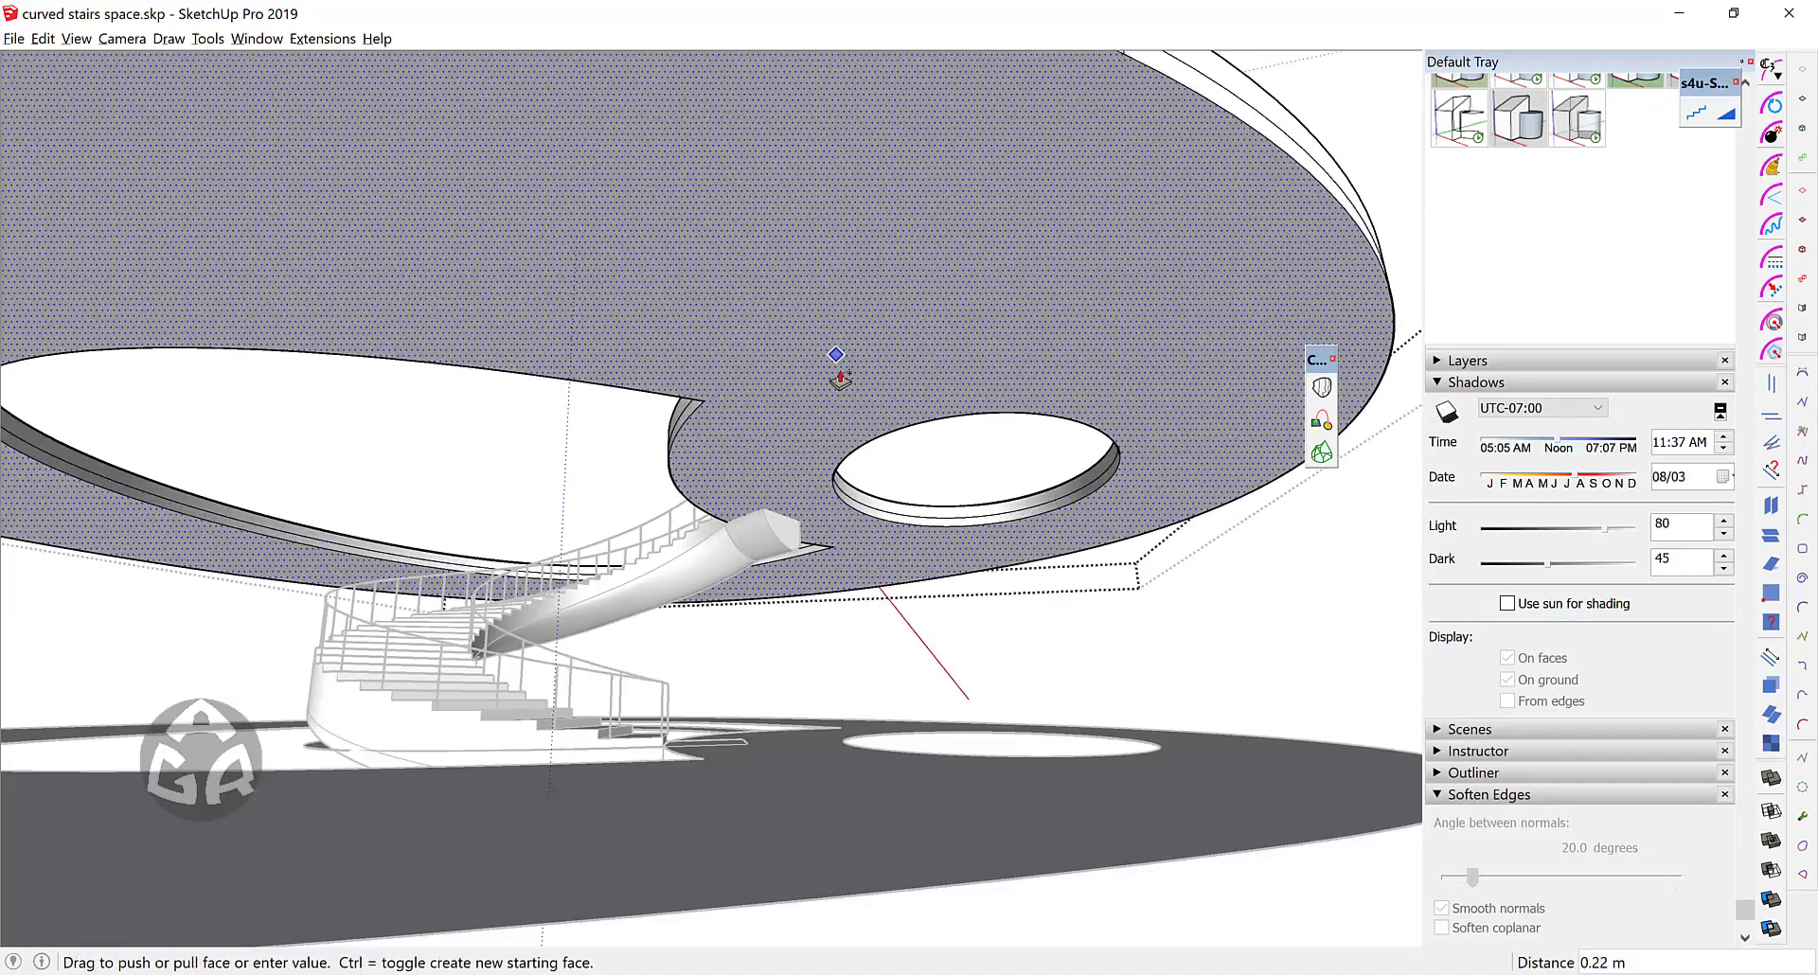
pyautogui.hotkey('ctrl', 'z')
pyautogui.scroll(3, 827, 555)
pyautogui.click(792, 569)
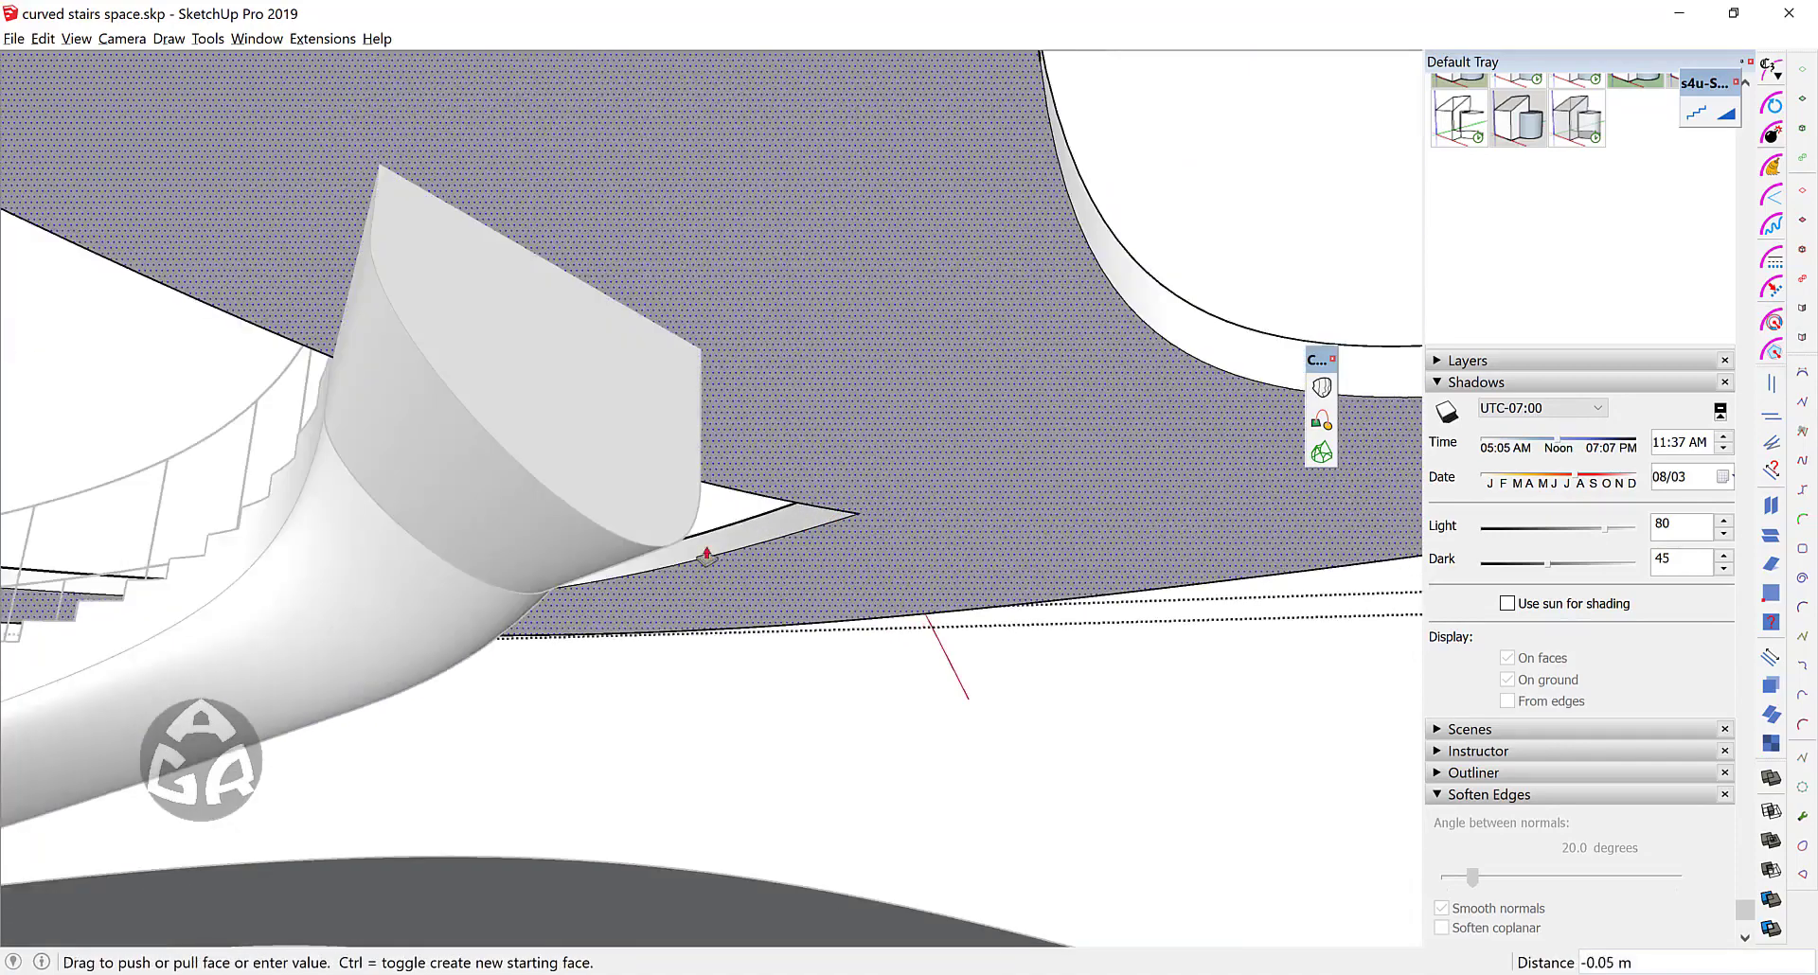
pyautogui.scroll(2, 662, 545)
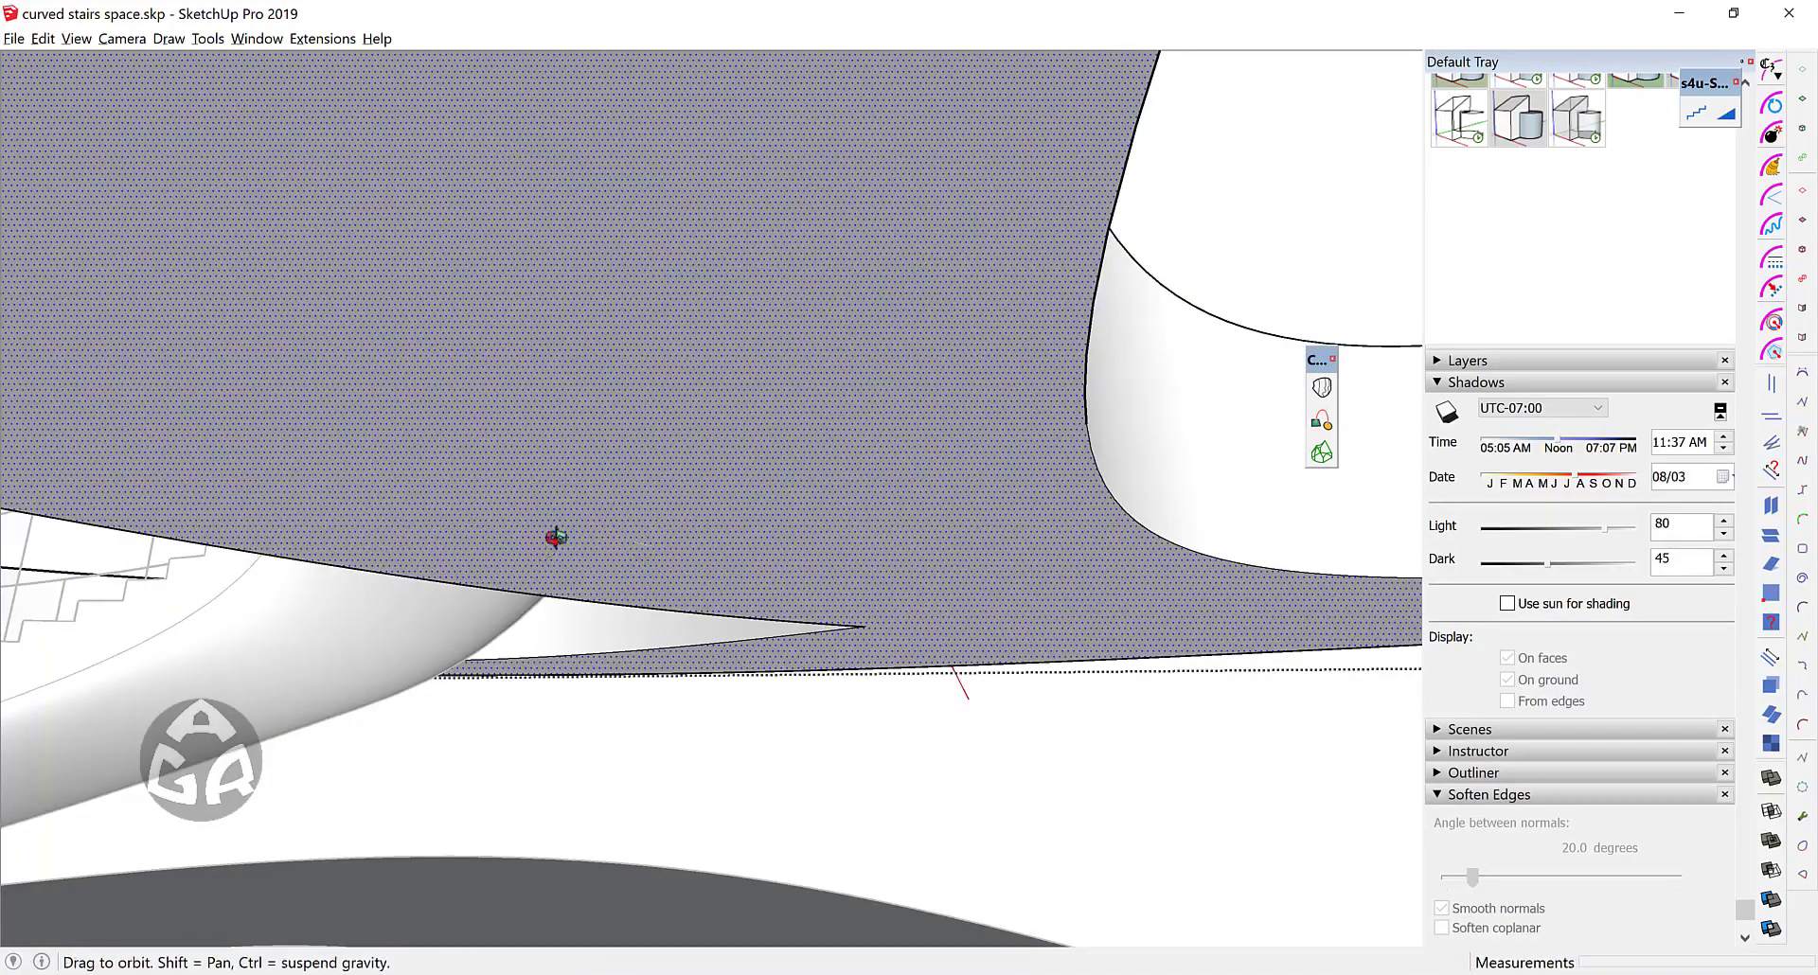
pyautogui.moveTo(556, 532); pyautogui.dragTo(593, 483, button='middle')
pyautogui.hotkey('ctrl', 'z')
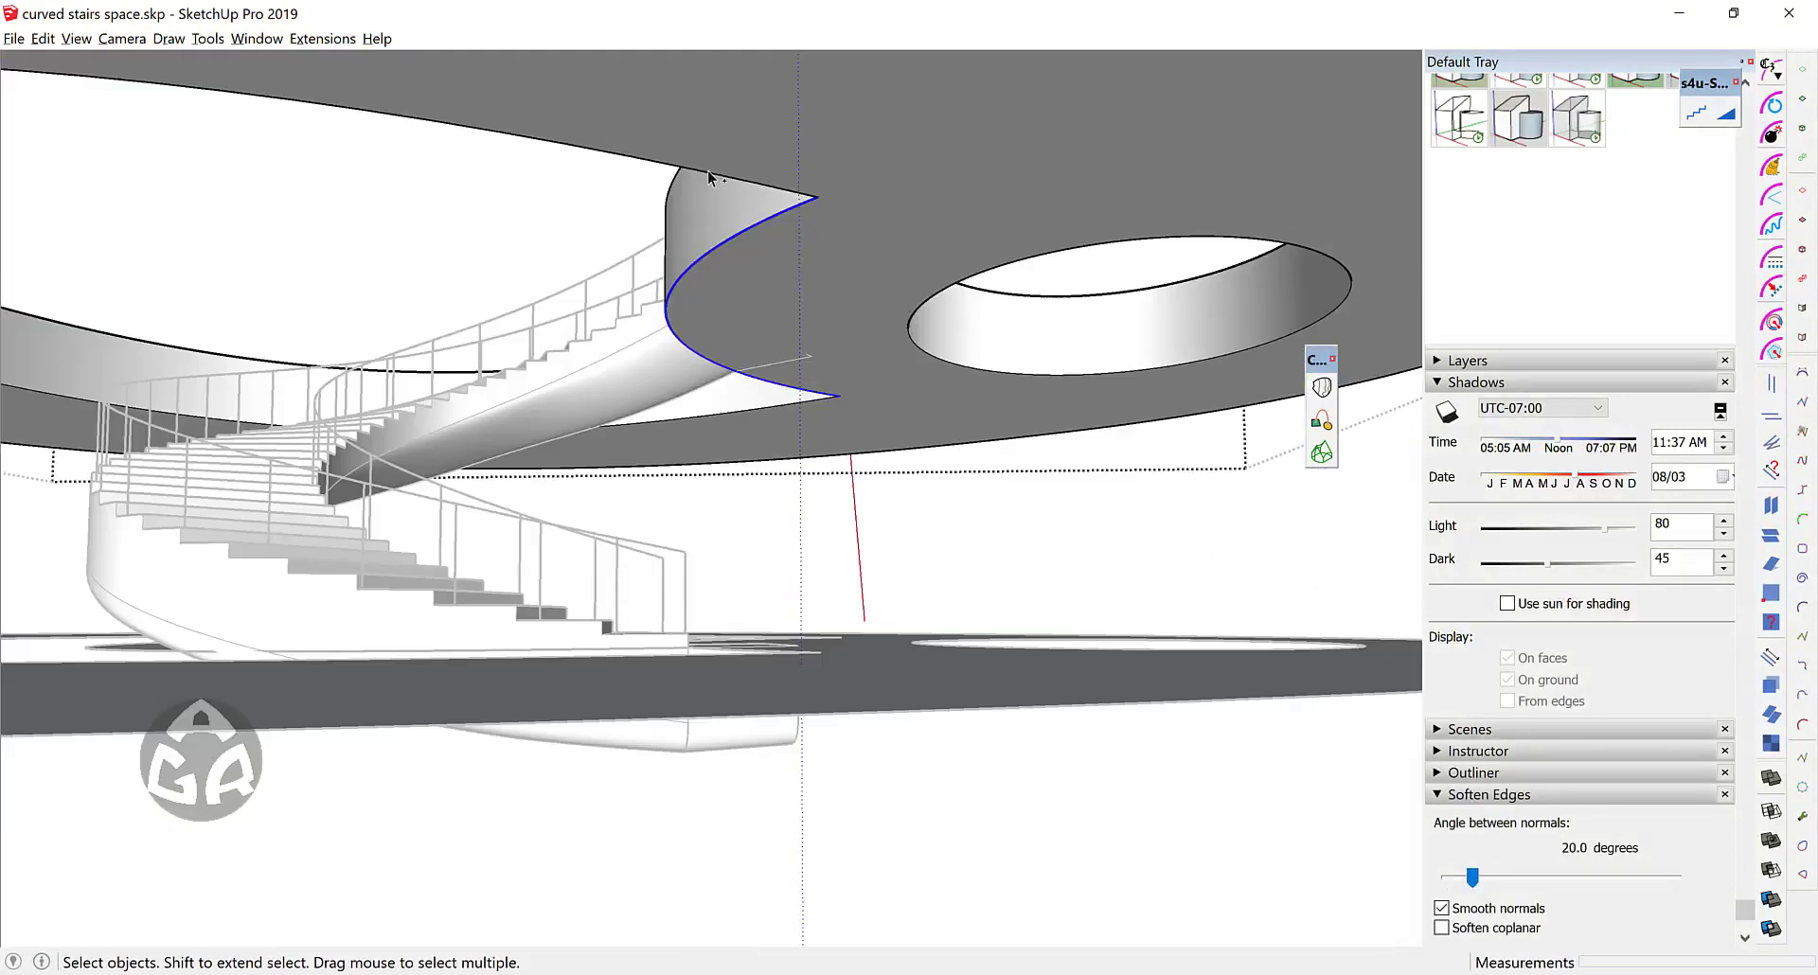
# Step: Try to scale the lower edges of the stair opening in the upper slab
pyautogui.keyDown('ctrl'); pyautogui.click(725, 179); pyautogui.keyUp('ctrl')
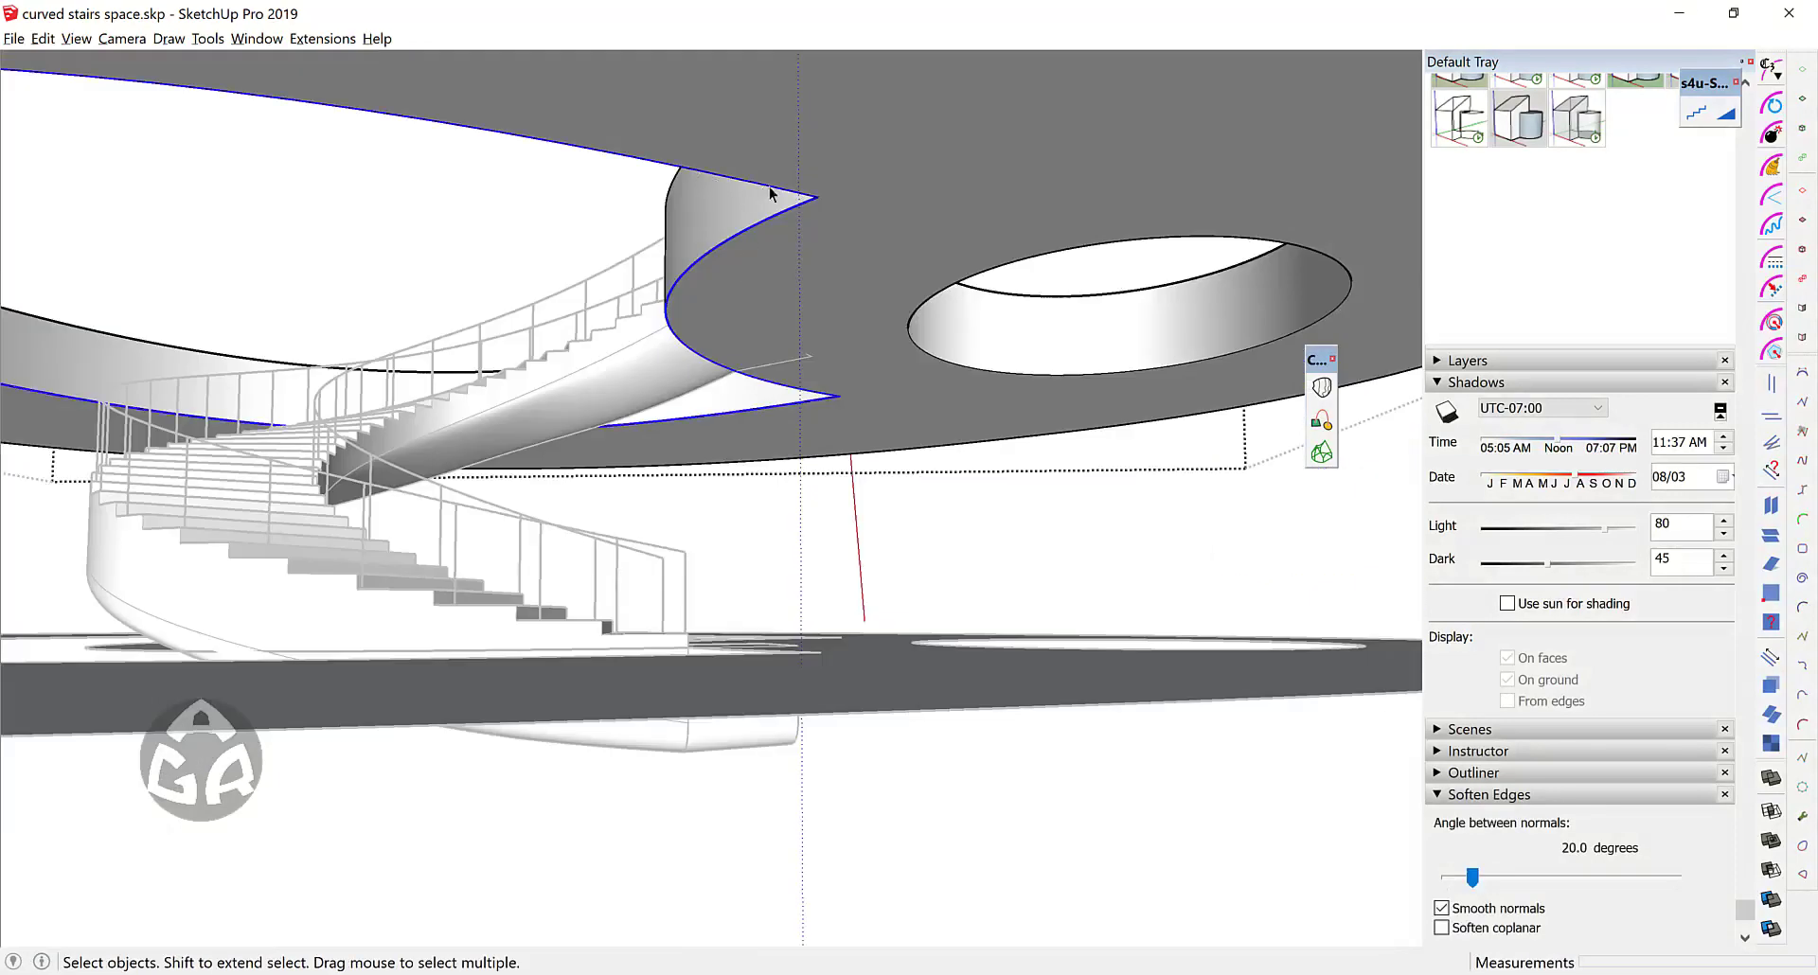
pyautogui.press('s')
pyautogui.scroll(-4, 833, 325)
pyautogui.moveTo(832, 325)
pyautogui.mouseDown()
pyautogui.moveTo(934, 333)
pyautogui.moveTo(815, 326)
pyautogui.mouseUp()
pyautogui.press('space')
pyautogui.click(886, 329)
pyautogui.press('s')
pyautogui.press('space')
pyautogui.click(1375, 180)
pyautogui.moveTo(1374, 180); pyautogui.dragTo(983, 246, button='middle')
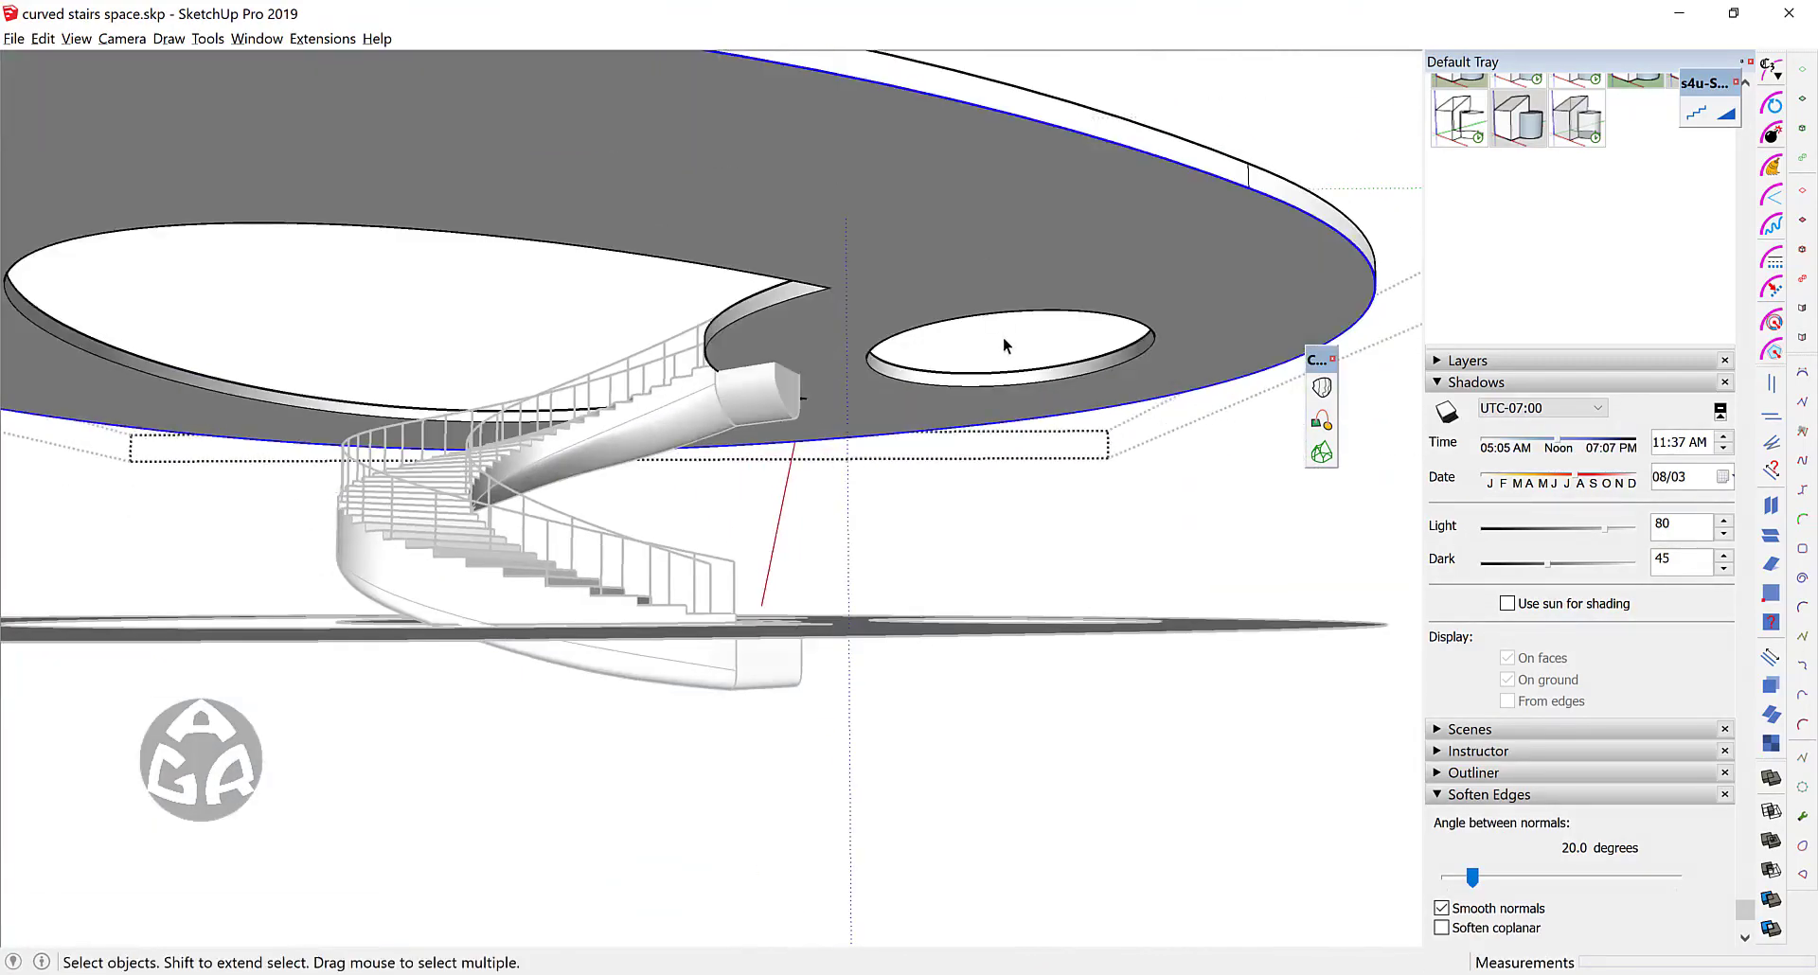
# Step: Push/pull the upper slab's underside down about 0.99 m as a new section, level with the bottom of the stair's upper extension
pyautogui.scroll(3, 764, 333)
pyautogui.press('p')
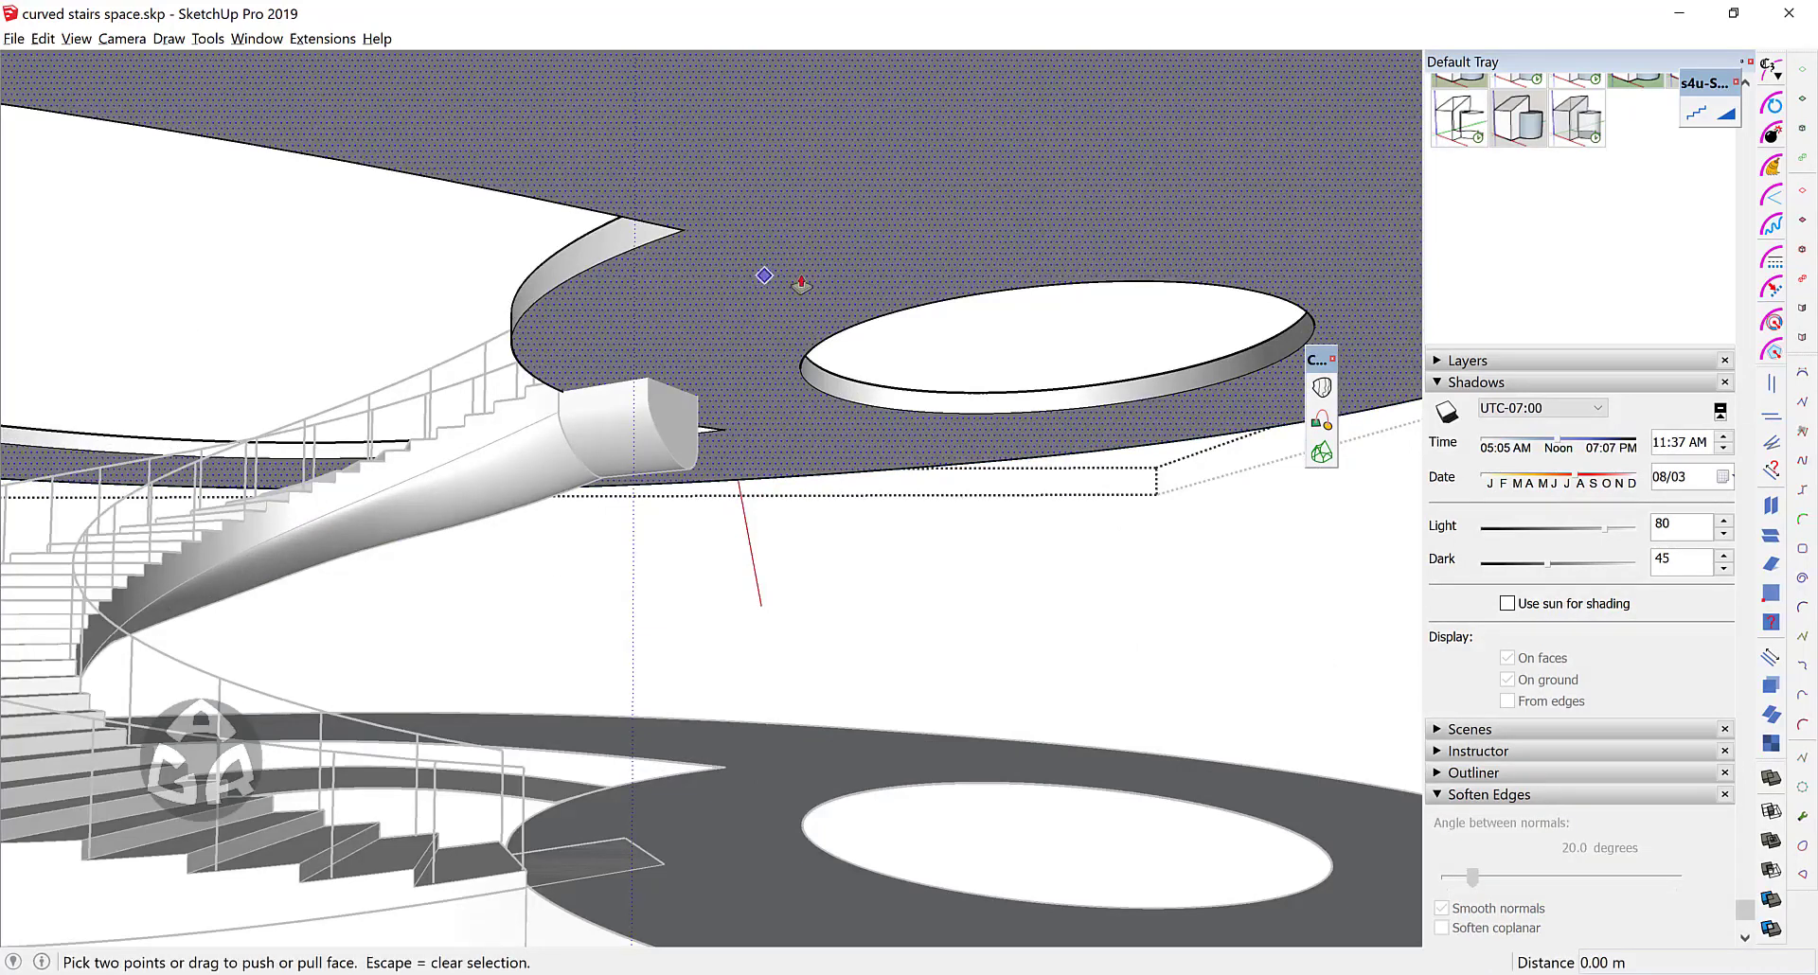
pyautogui.click(772, 280)
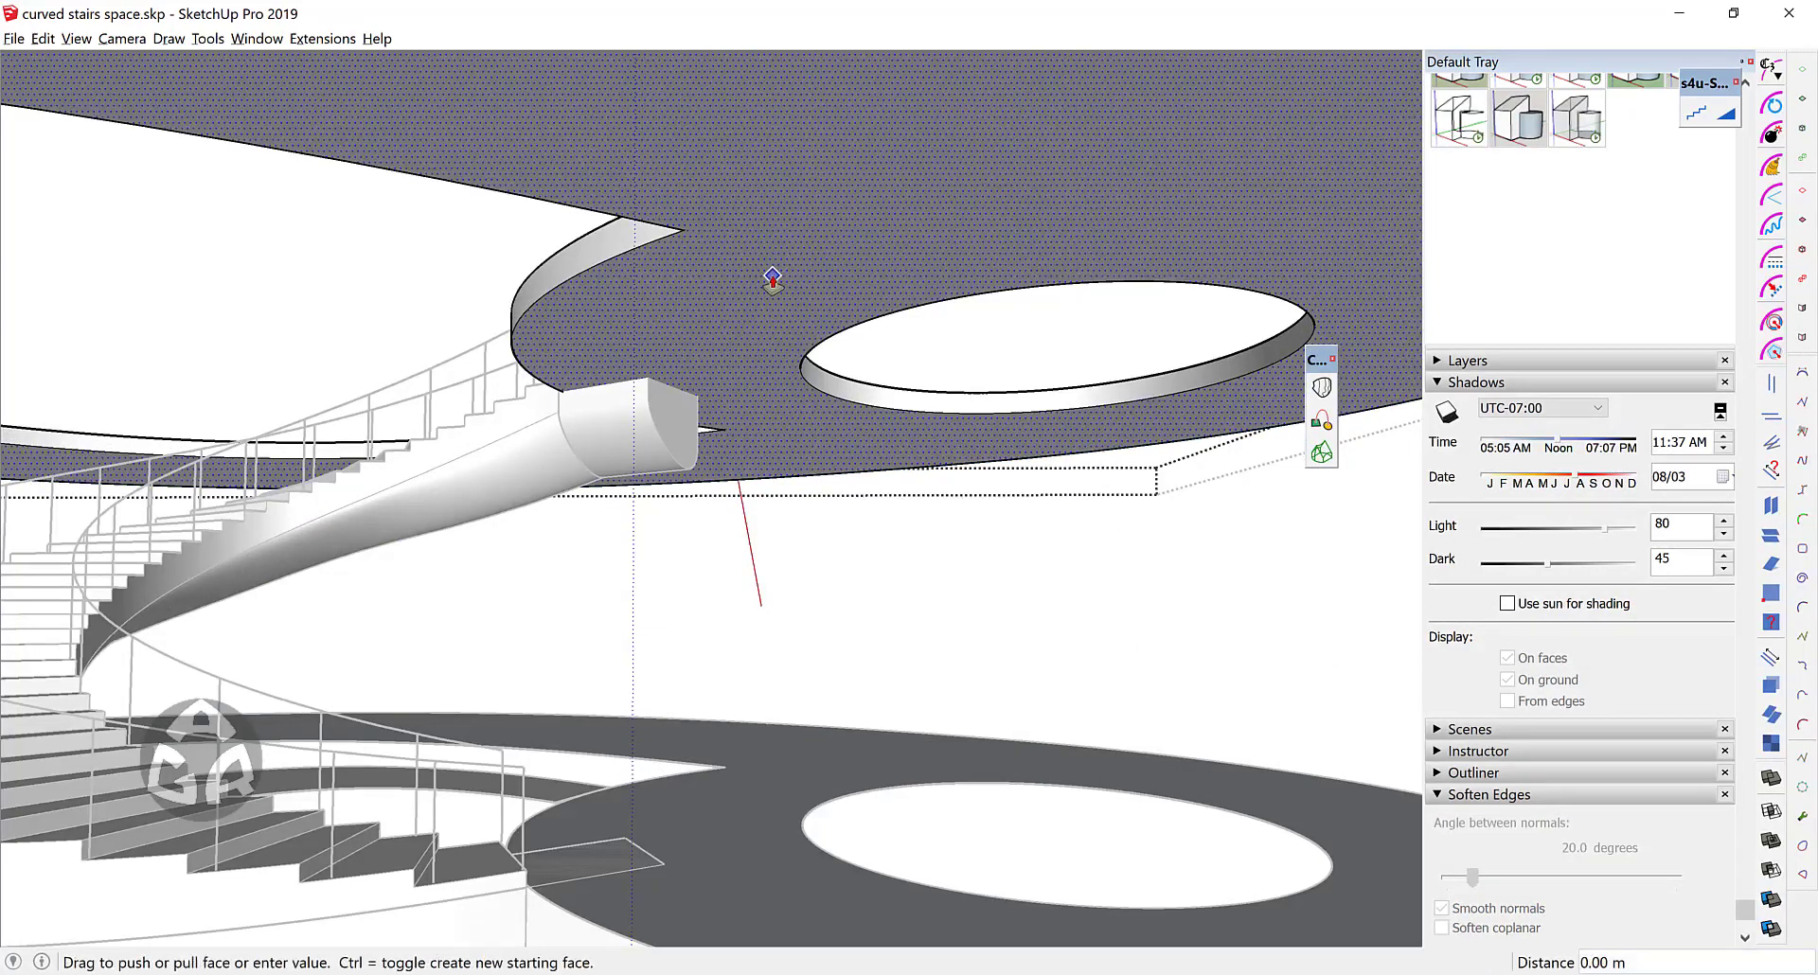
pyautogui.scroll(-3, 774, 324)
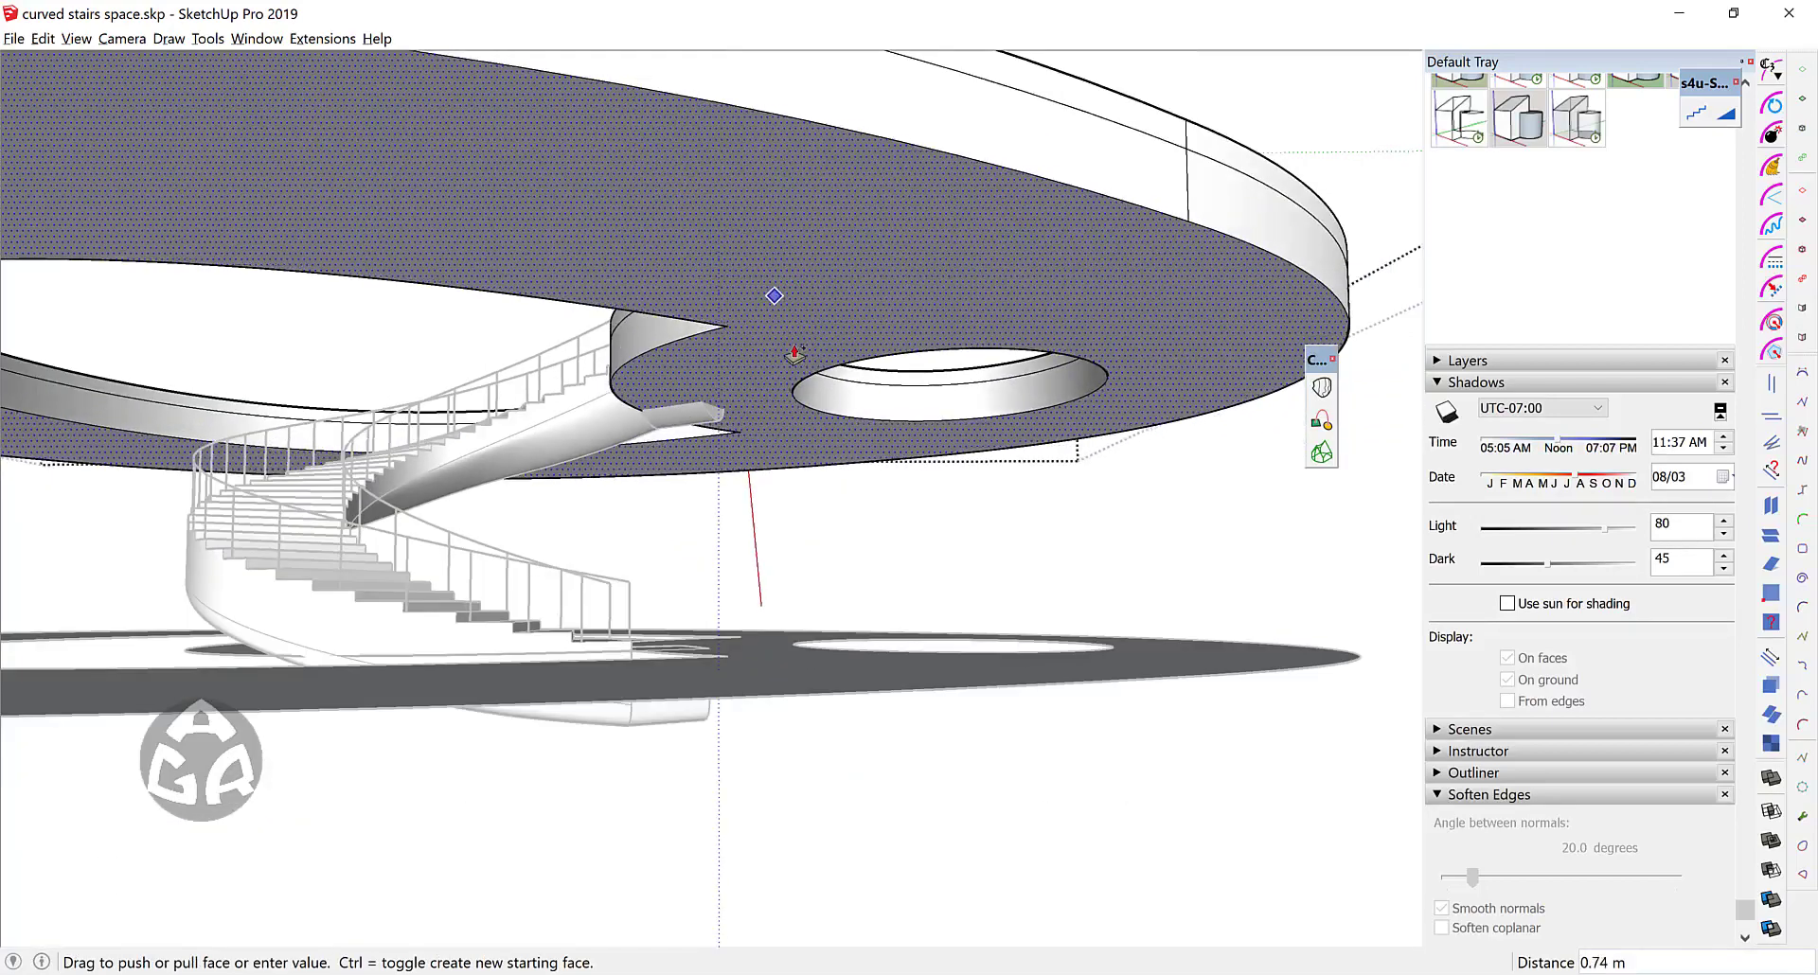
pyautogui.scroll(5, 795, 354)
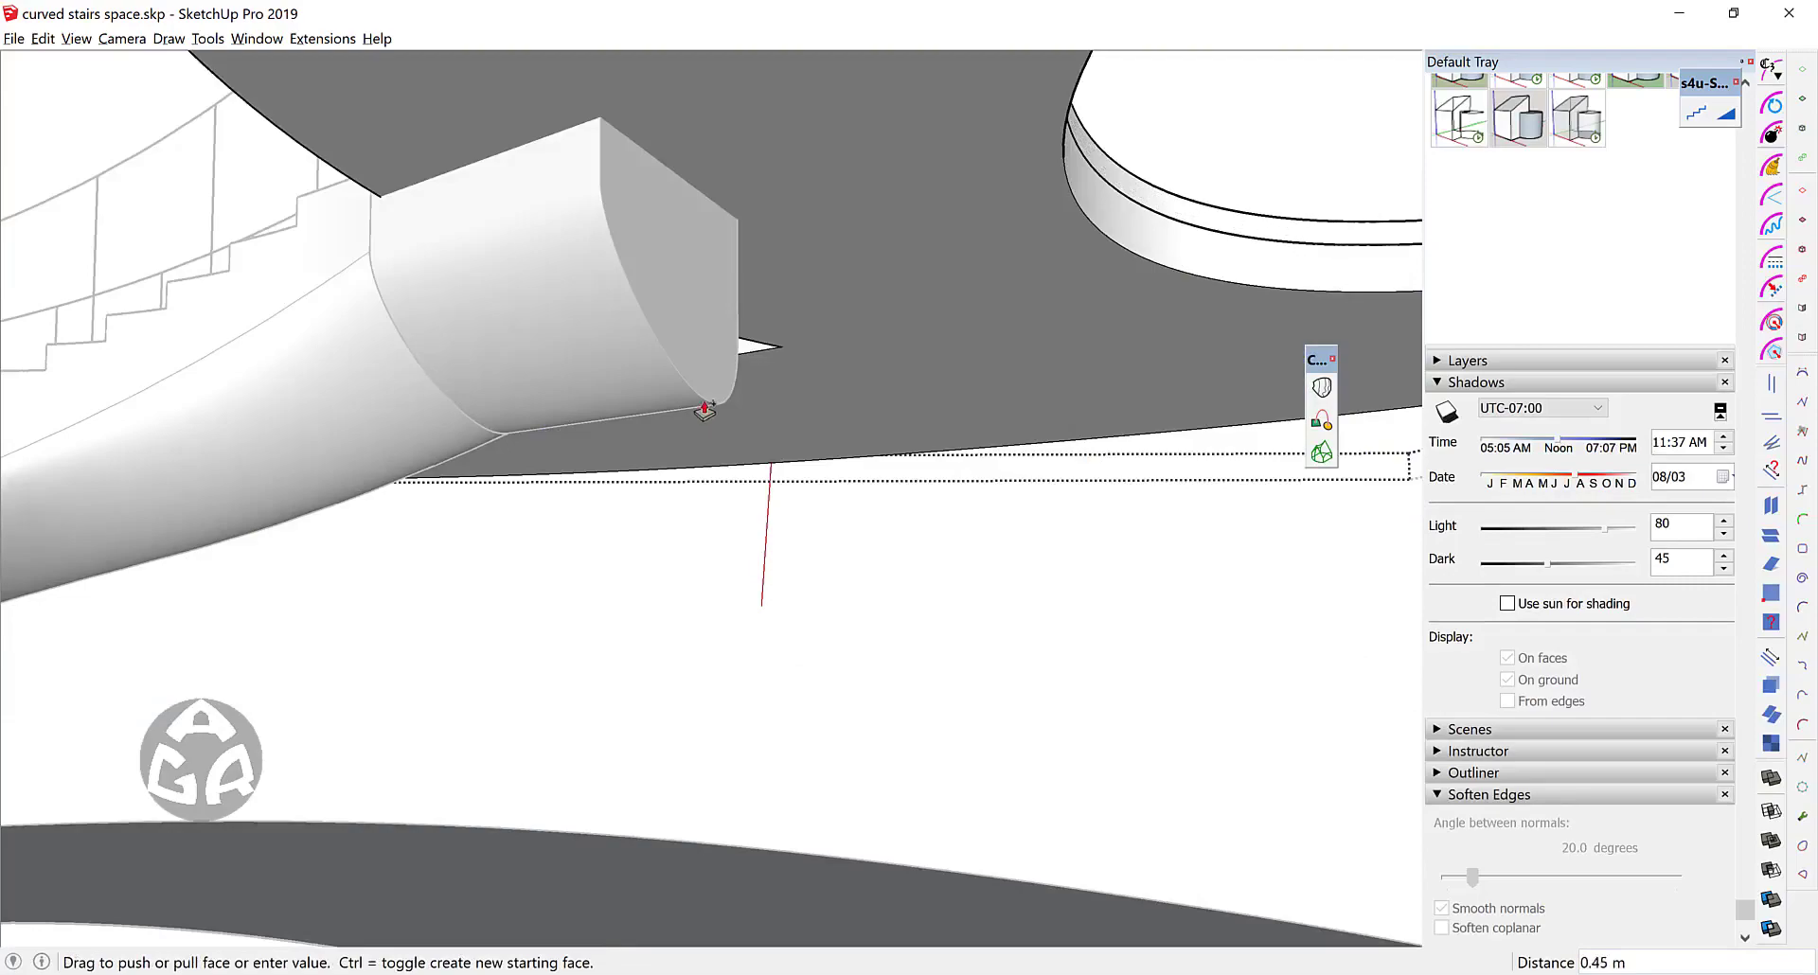
pyautogui.moveTo(709, 405)
pyautogui.mouseDown(button='middle')
pyautogui.moveTo(641, 313)
pyautogui.moveTo(694, 394)
pyautogui.mouseUp(button='middle')
pyautogui.scroll(4, 705, 416)
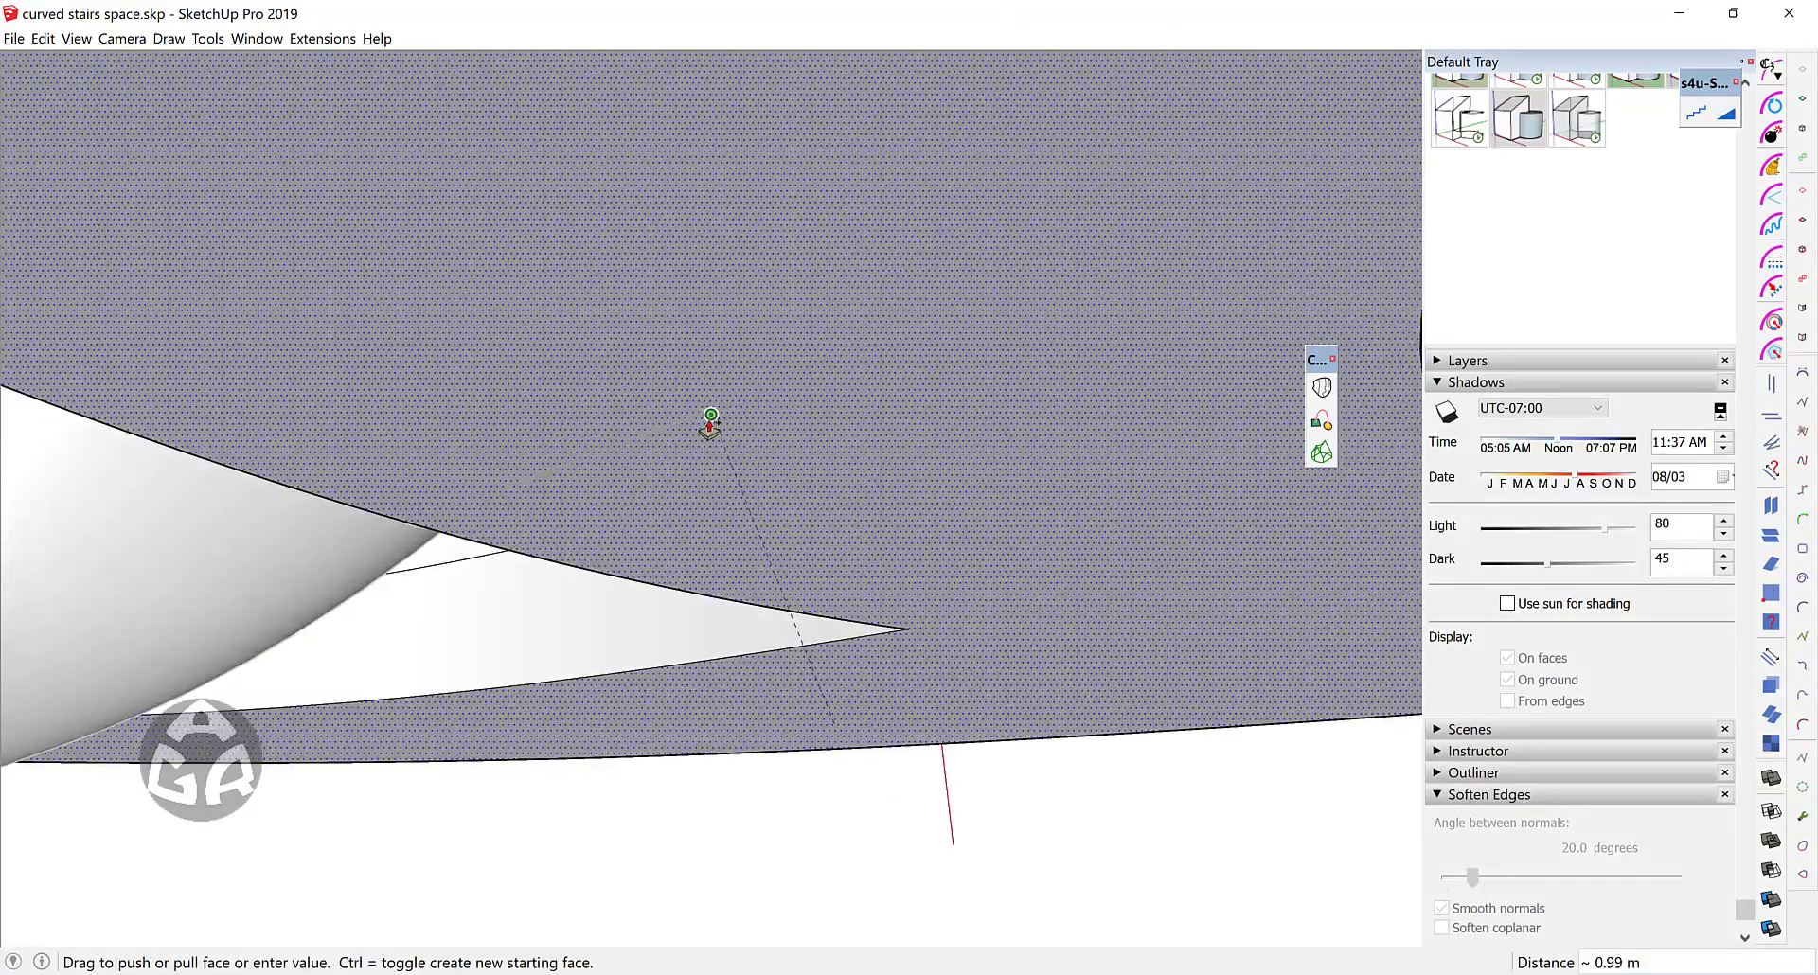
pyautogui.click(712, 416)
pyautogui.press('space')
pyautogui.scroll(-8, 807, 437)
# Step: Check the upper slab with Solid Inspector and fix its internal face error
pyautogui.moveTo(828, 428); pyautogui.dragTo(852, 462, button='middle')
pyautogui.hotkey('ctrl', 'a')
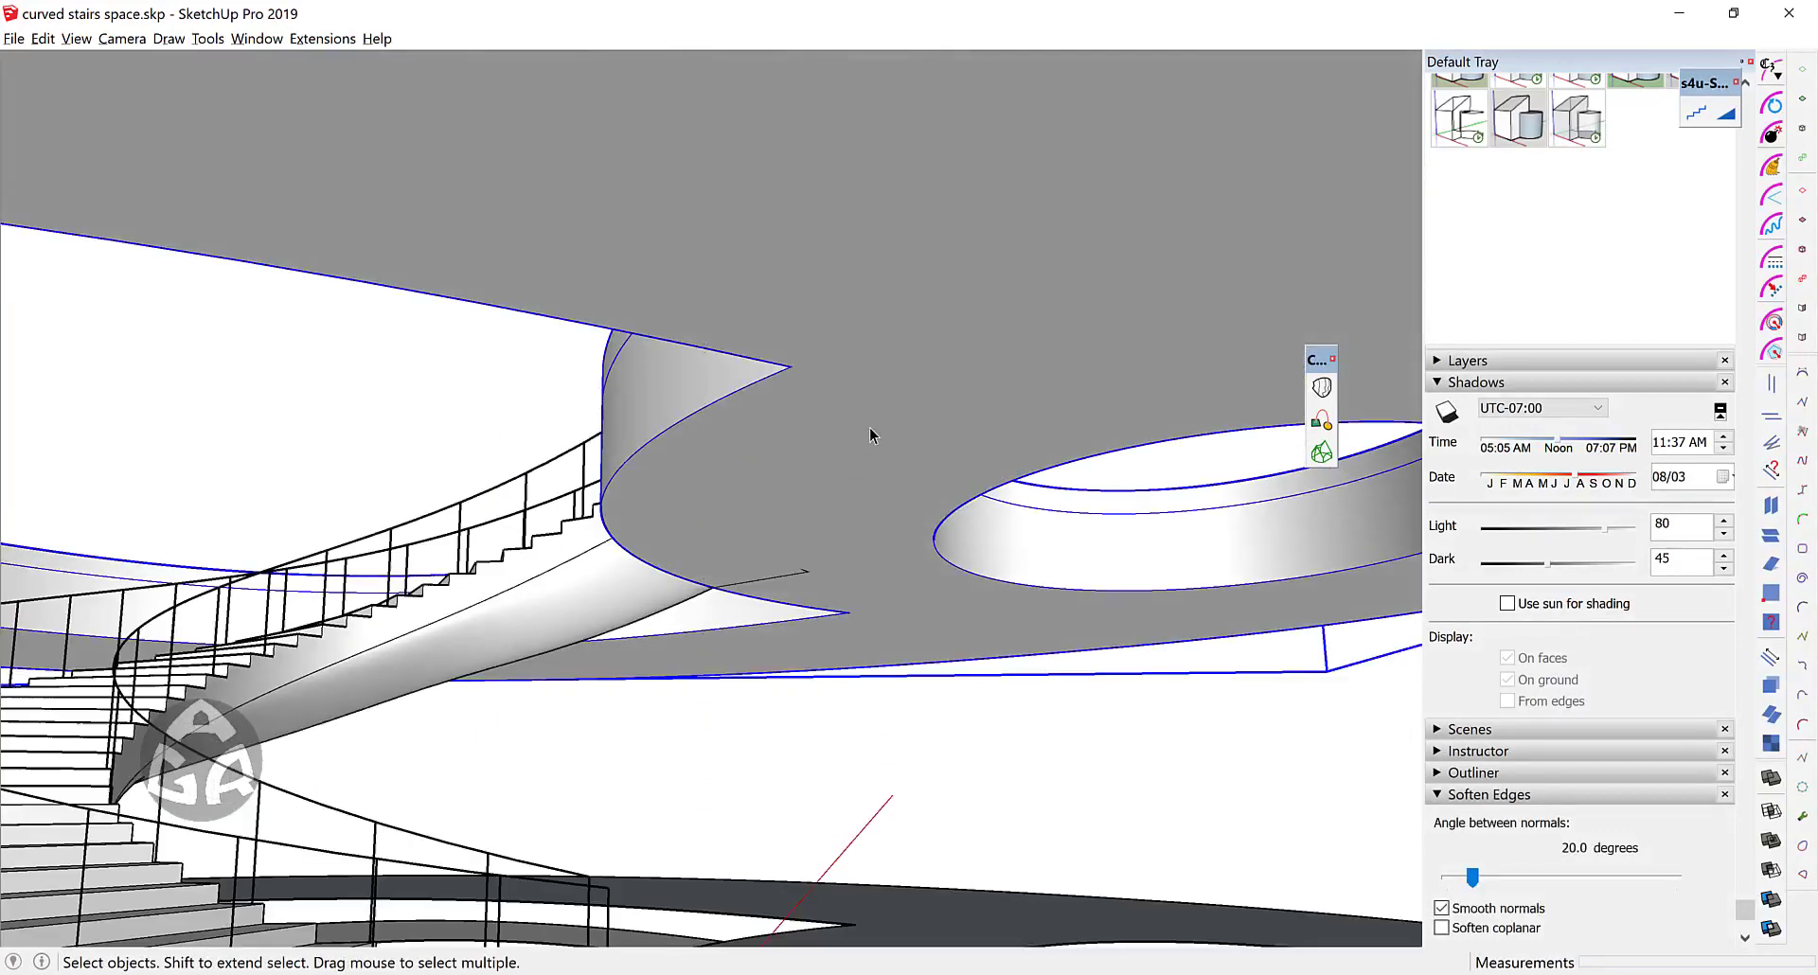
pyautogui.press('i')
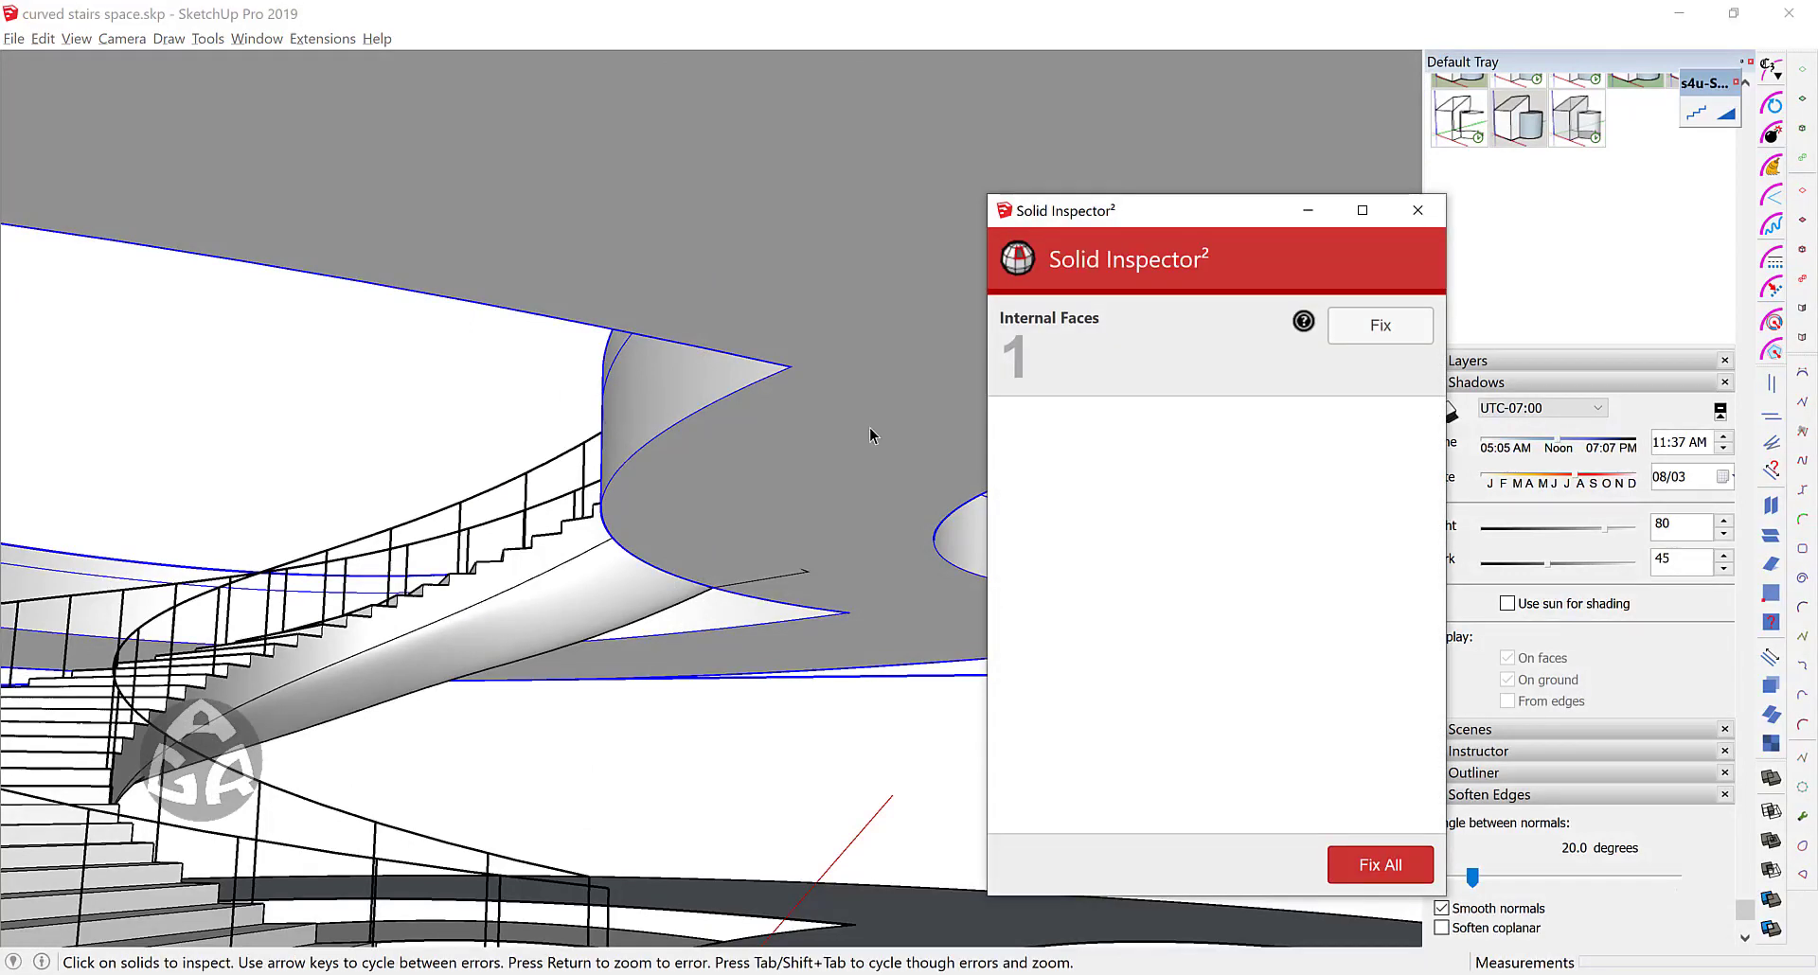
pyautogui.click(1401, 336)
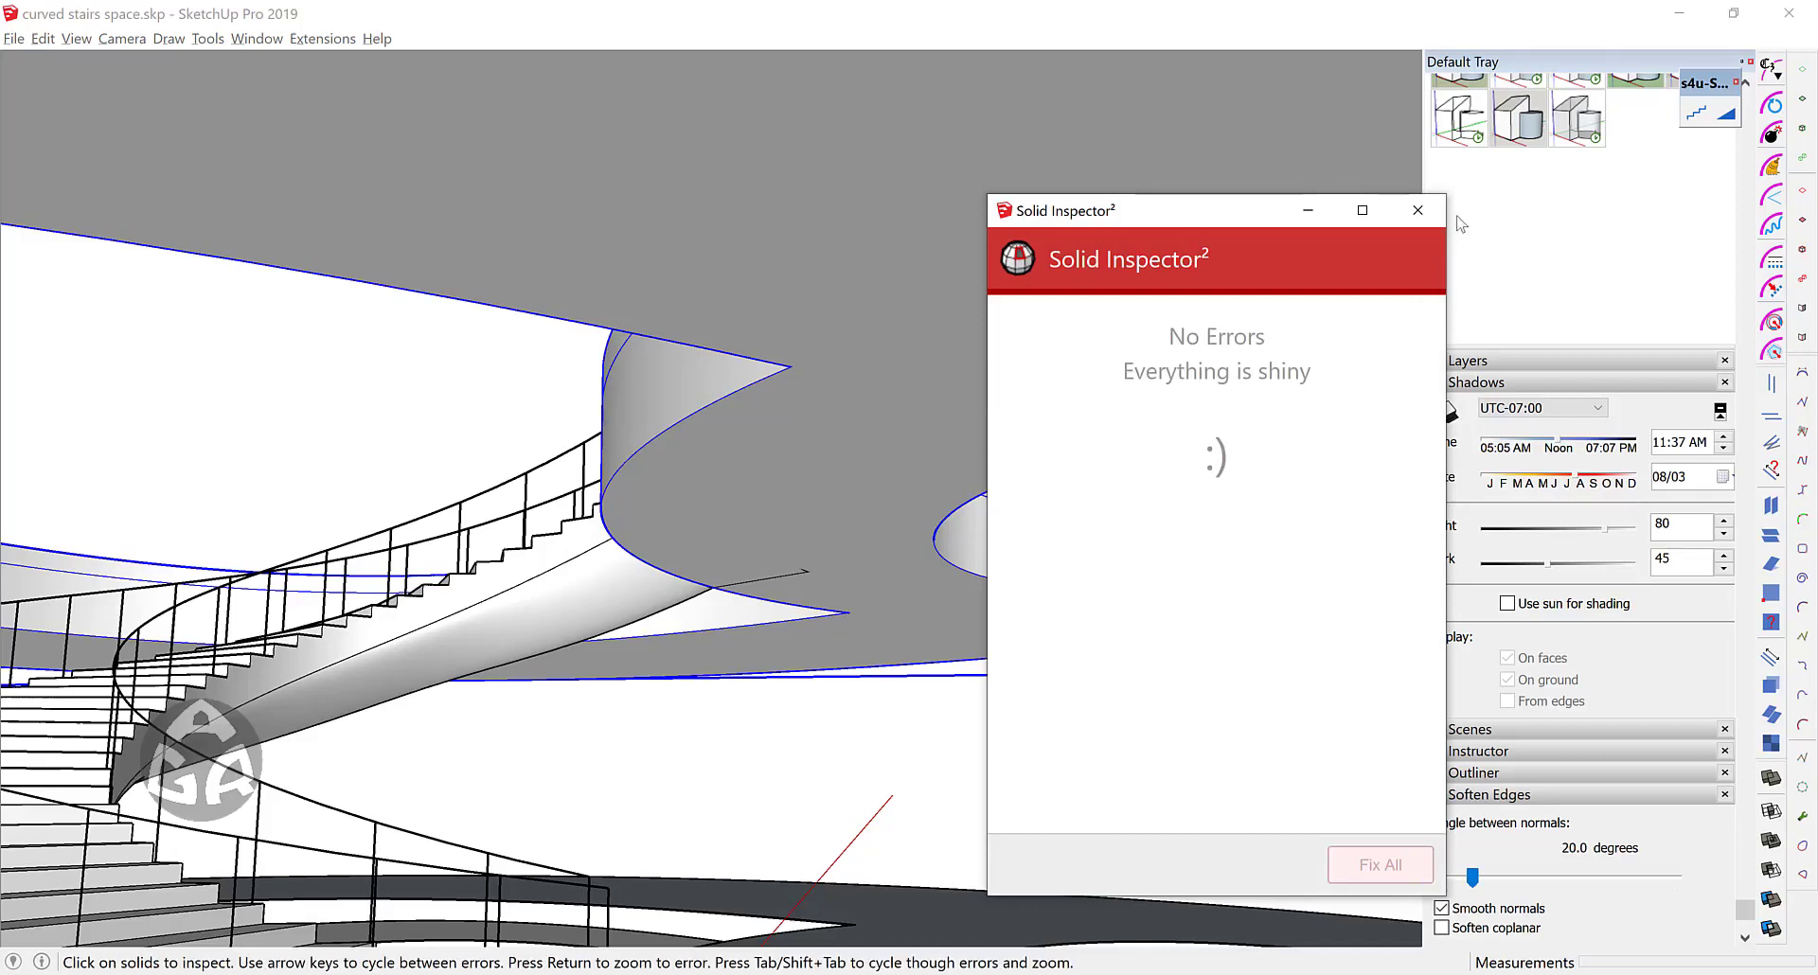
pyautogui.click(1417, 209)
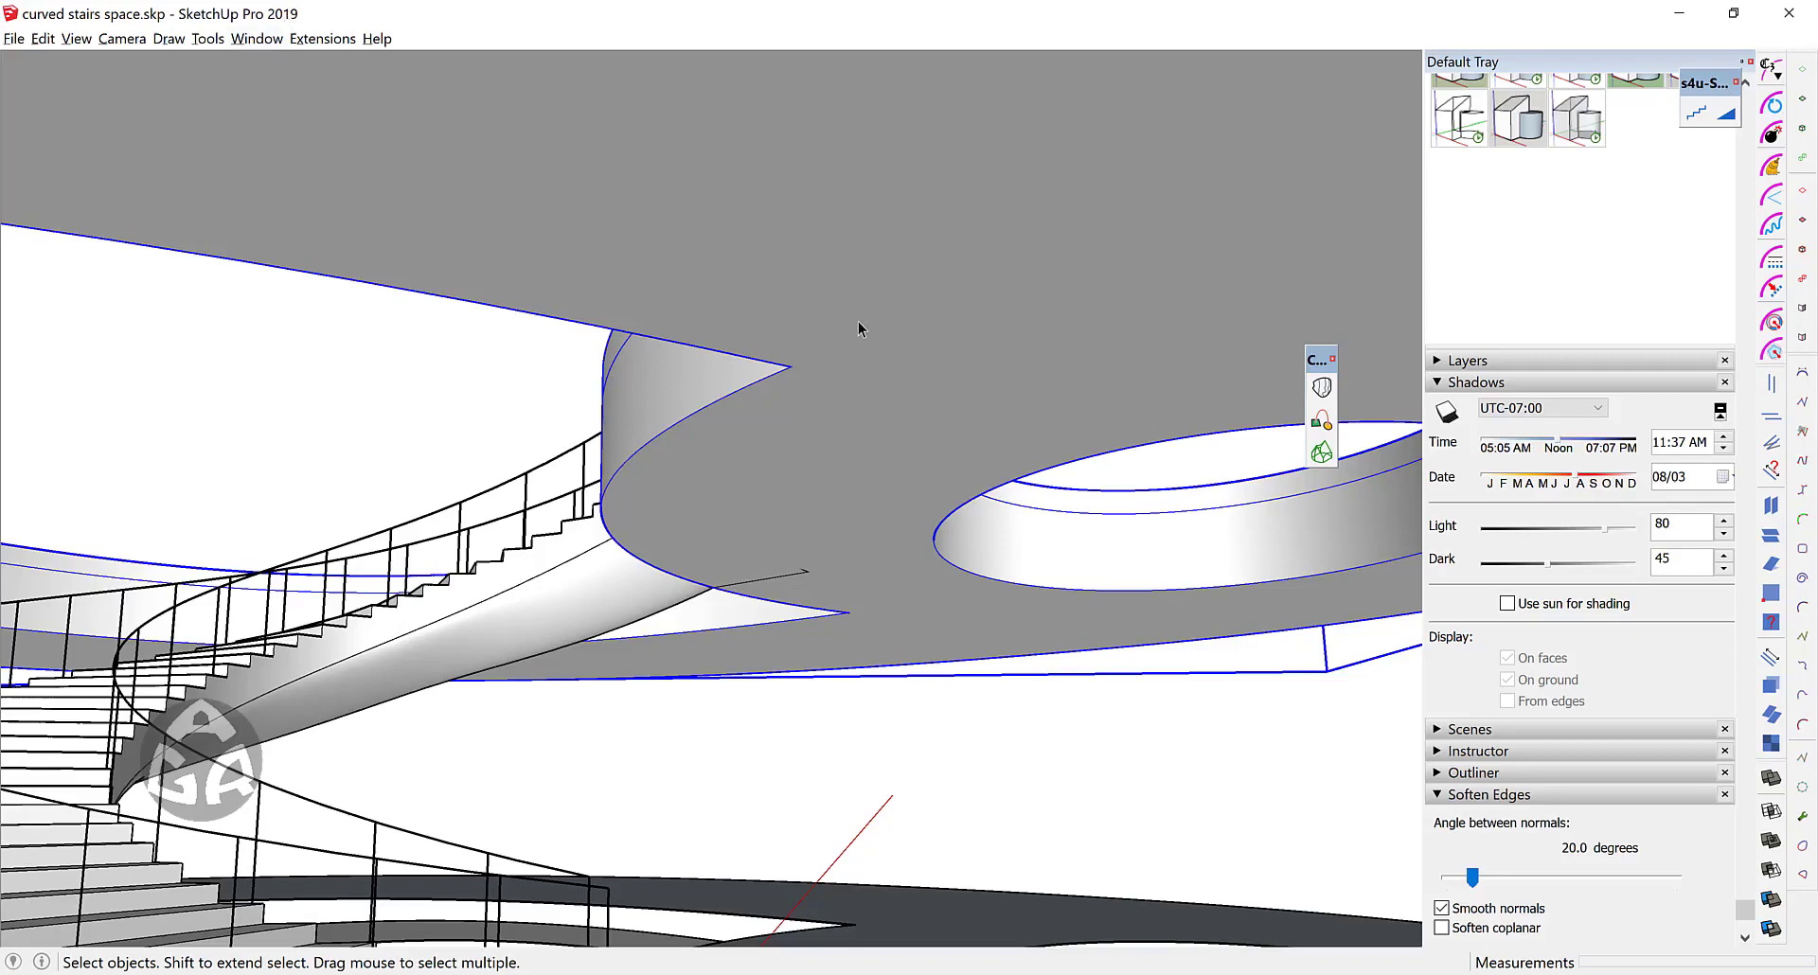
# Step: Scale up the lower edges of the upper slab's stair opening about their center so its inner walls slope outward
pyautogui.doubleClick(820, 433)
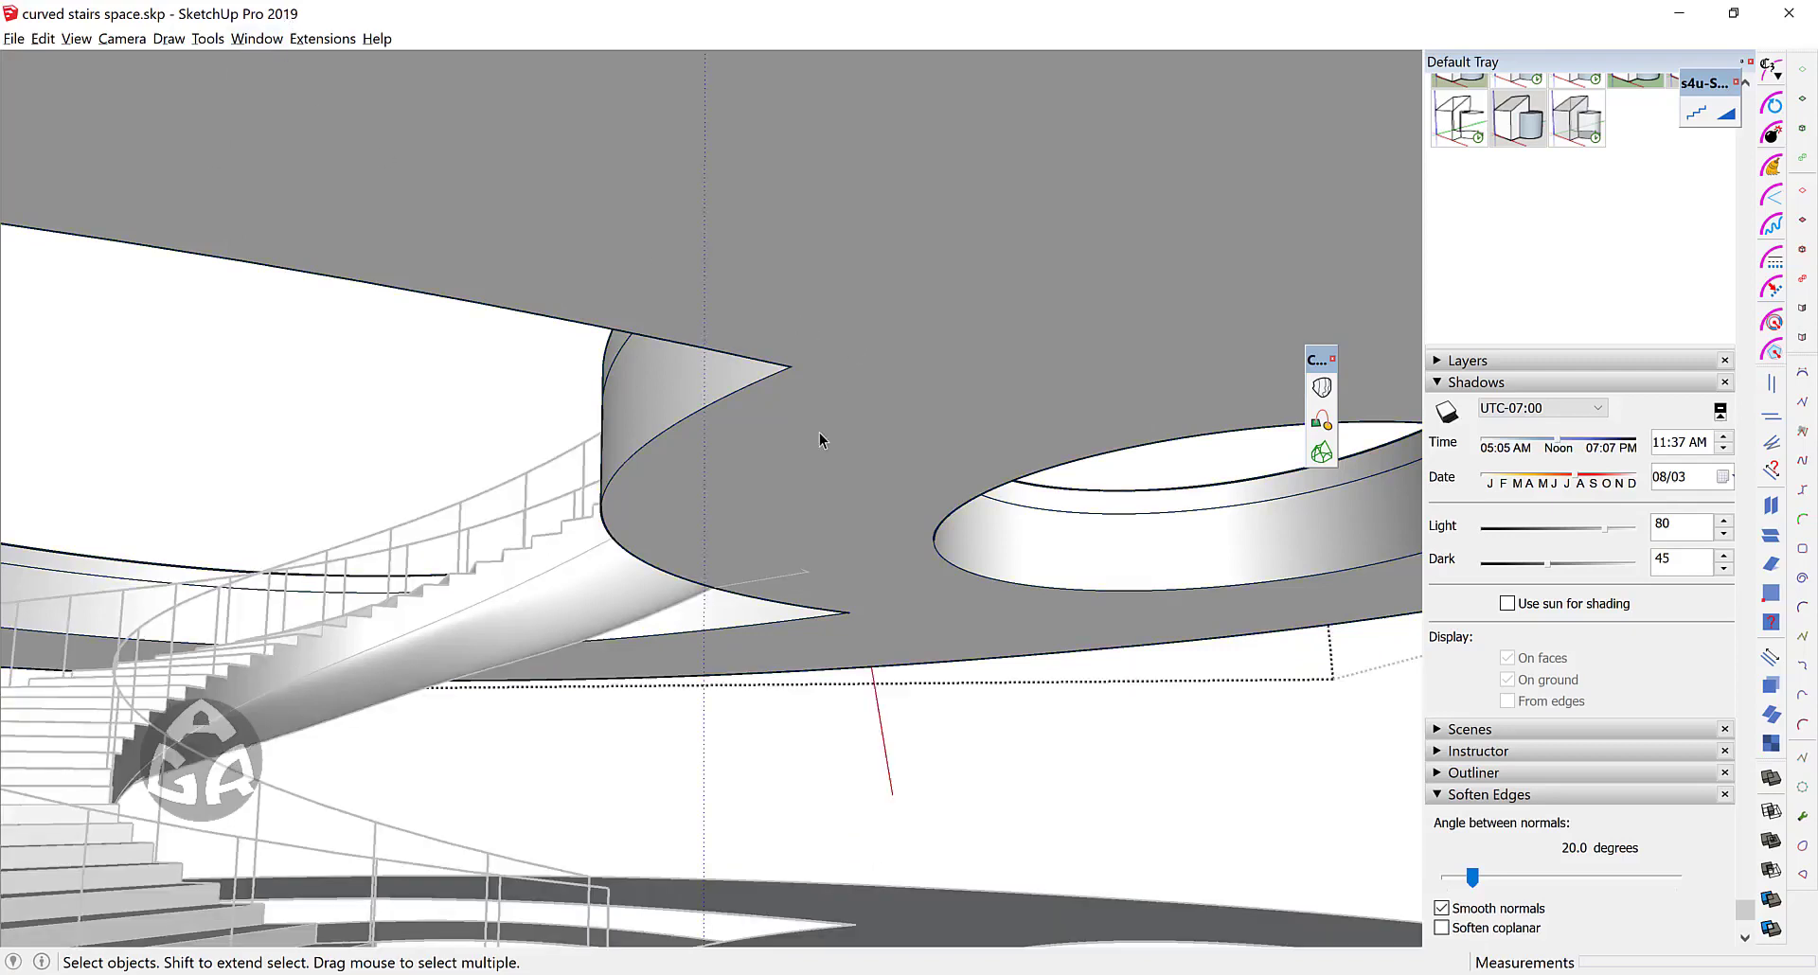
pyautogui.moveTo(799, 417); pyautogui.dragTo(785, 492, button='middle')
pyautogui.doubleClick(691, 363)
pyautogui.press('s')
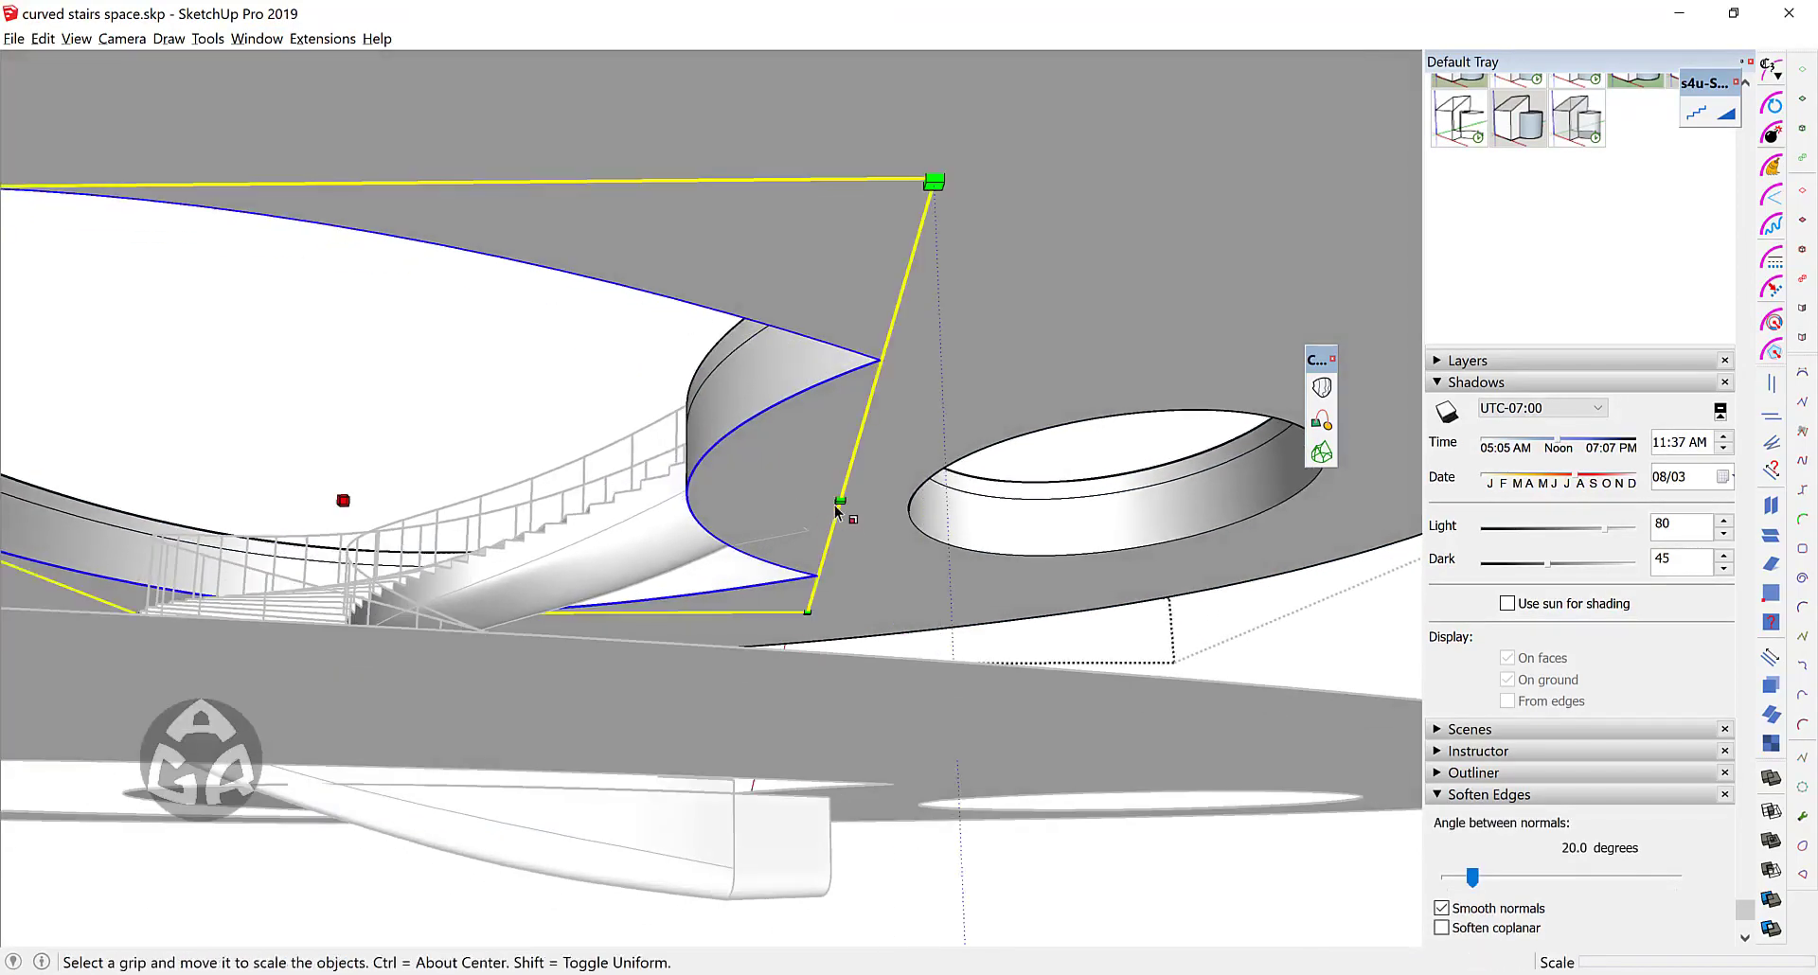
pyautogui.click(840, 499)
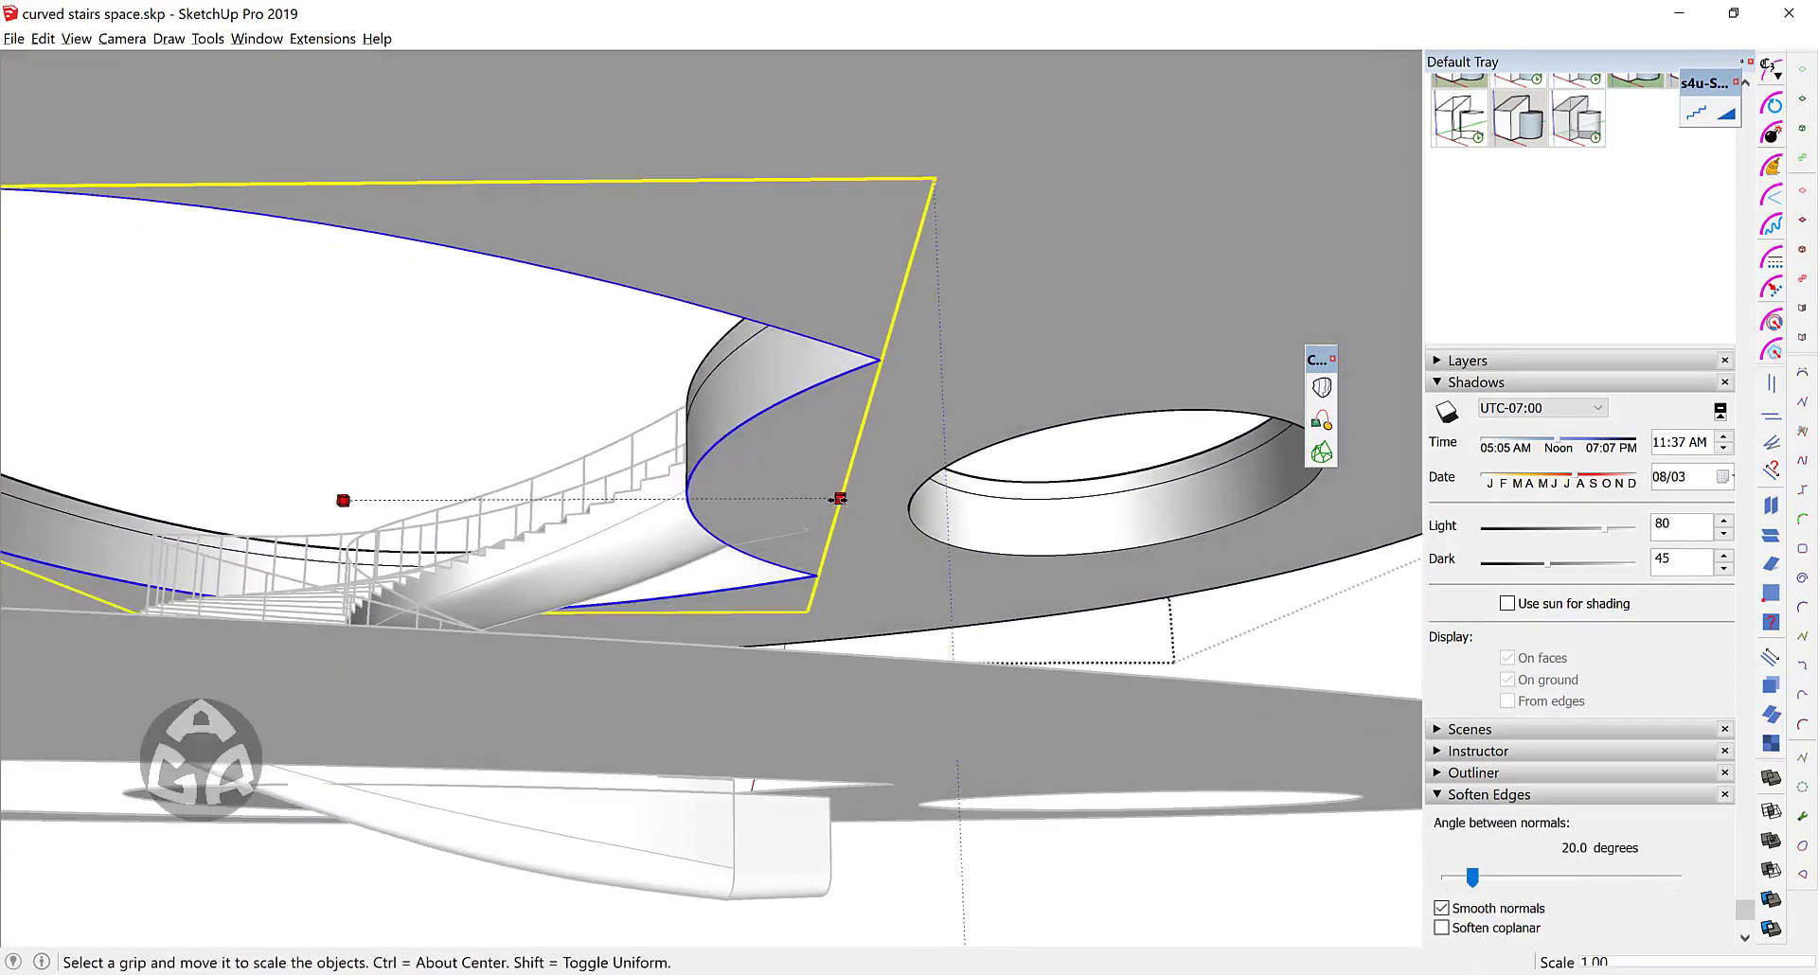
pyautogui.moveTo(840, 499); pyautogui.dragTo(978, 504)
pyautogui.press('space')
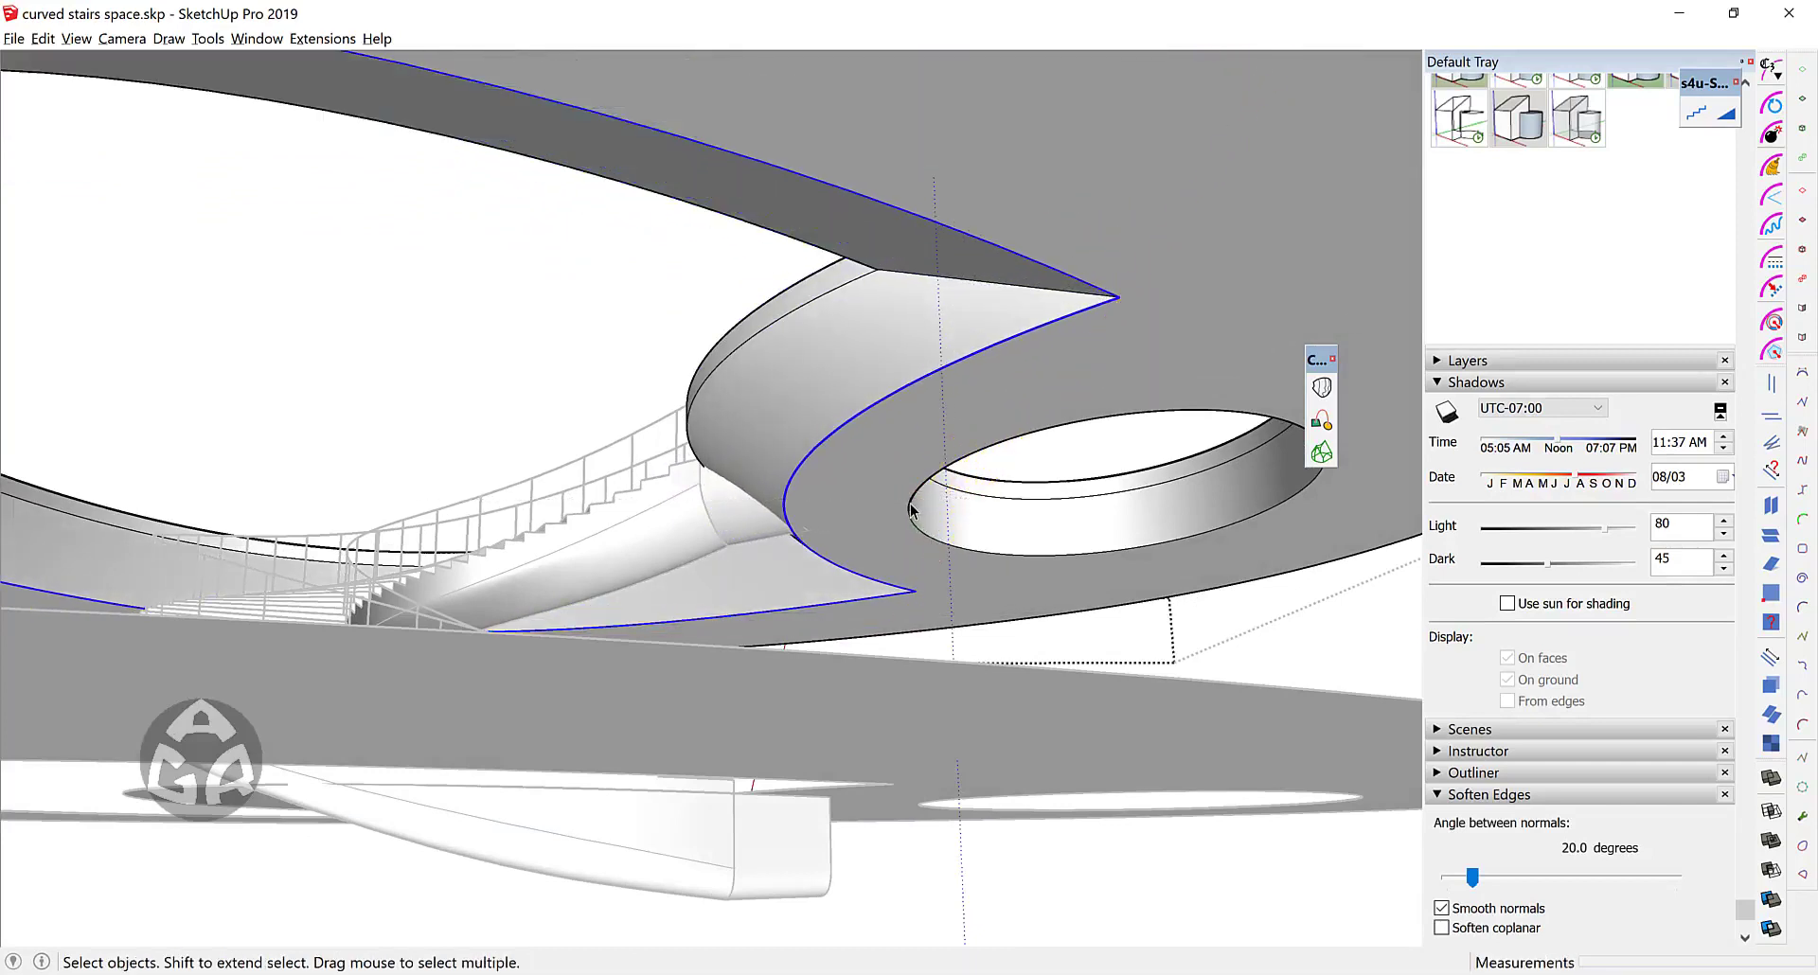
# Step: Scale the lower edge of the smaller oval opening in the slab's underside by 1.50 about its center
pyautogui.click(909, 510)
pyautogui.press('s')
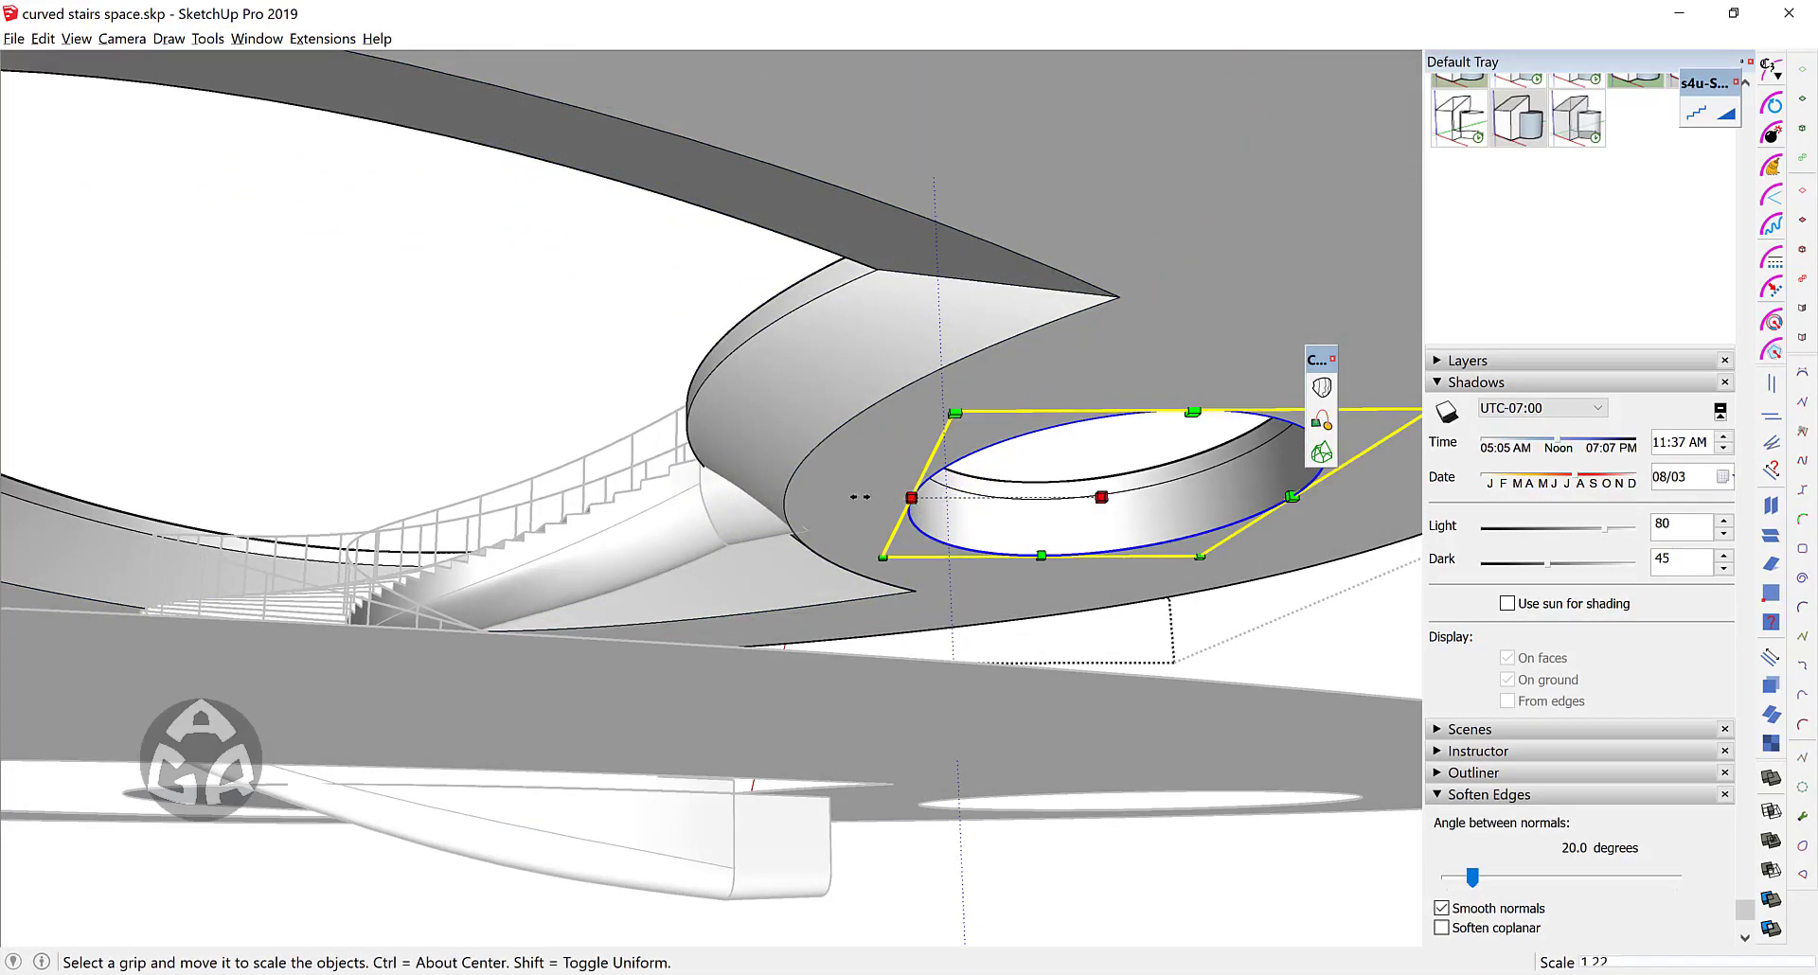
pyautogui.moveTo(859, 496); pyautogui.dragTo(809, 497)
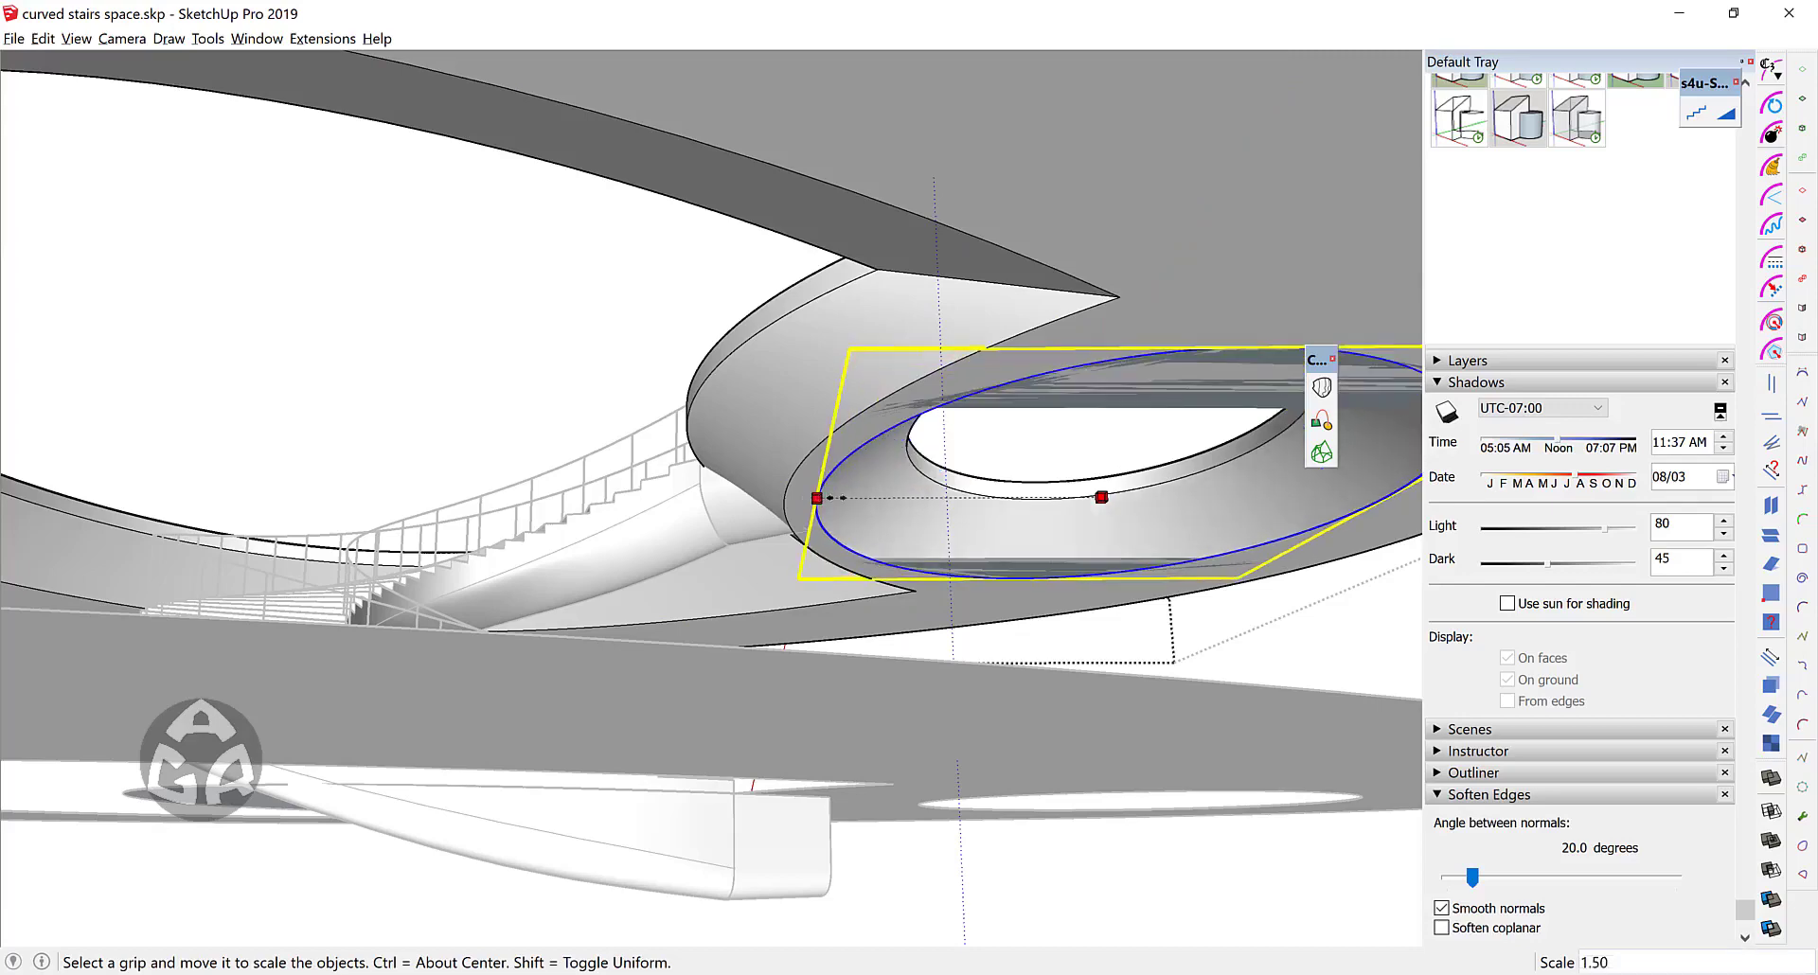
pyautogui.press('space')
pyautogui.moveTo(852, 492); pyautogui.dragTo(1084, 414, button='middle')
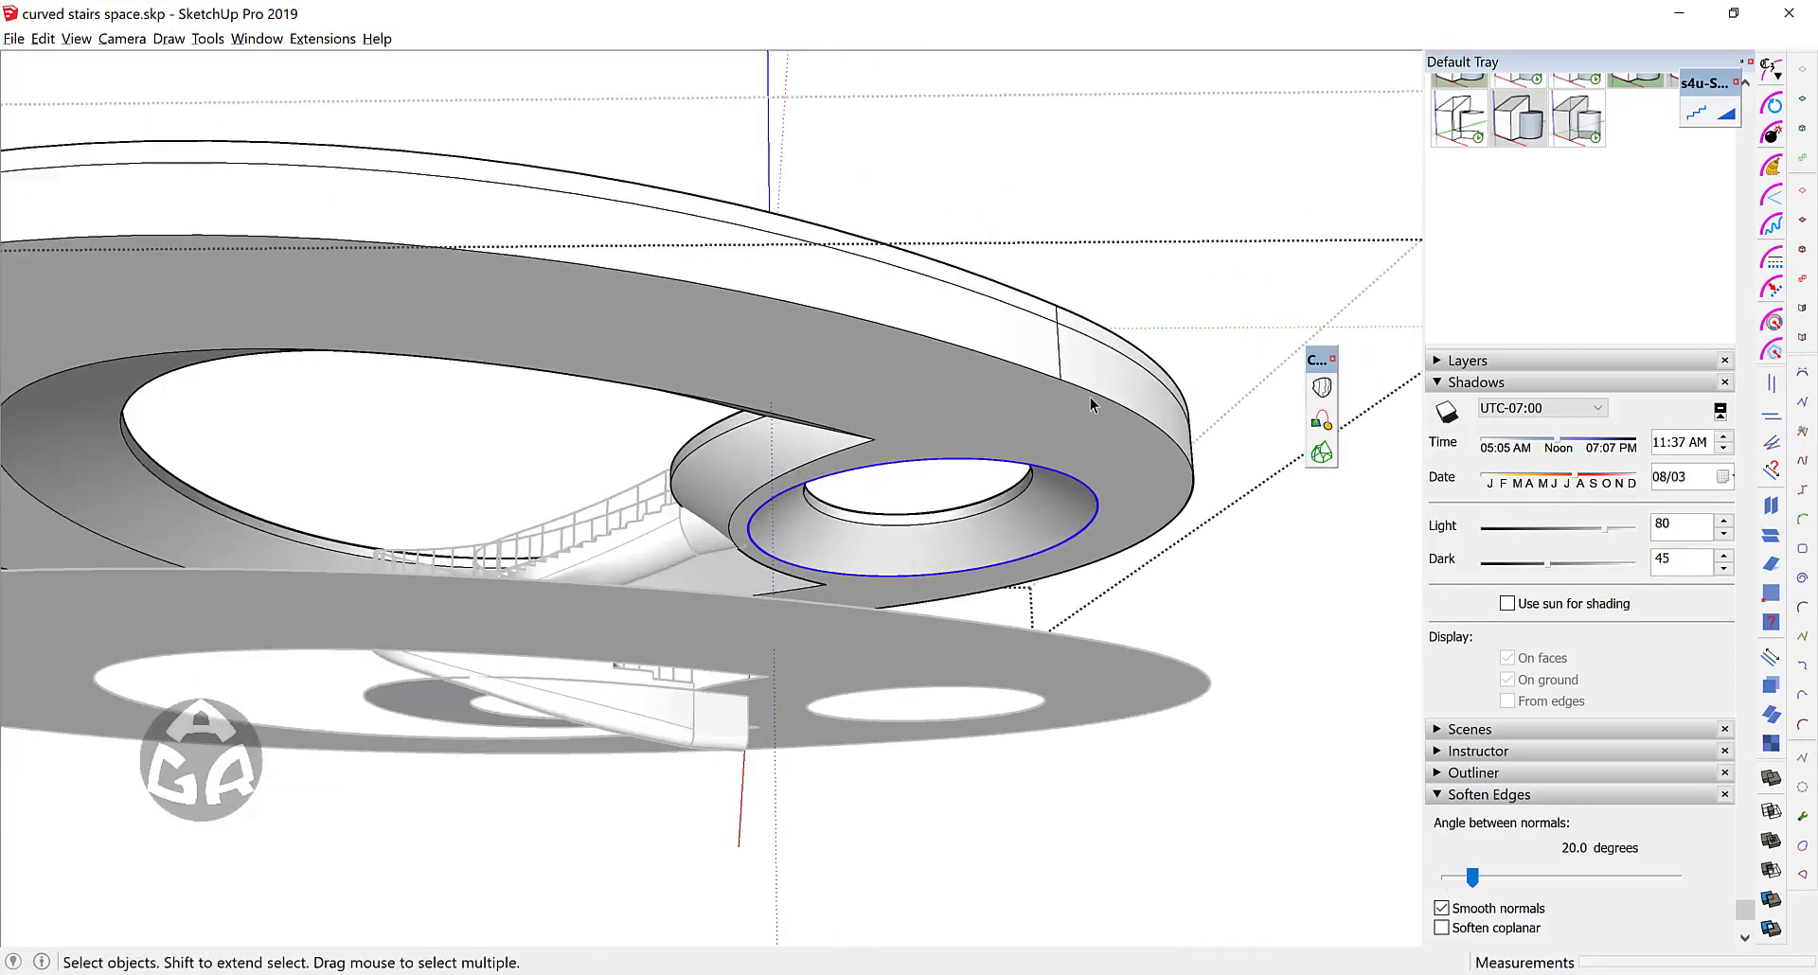
# Step: Scale the outer edge of the slab's underside inward to about 0.91 about its center, tapering the rim
pyautogui.click(1092, 396)
pyautogui.keyDown('shift'); pyautogui.click(1048, 378); pyautogui.keyUp('shift')
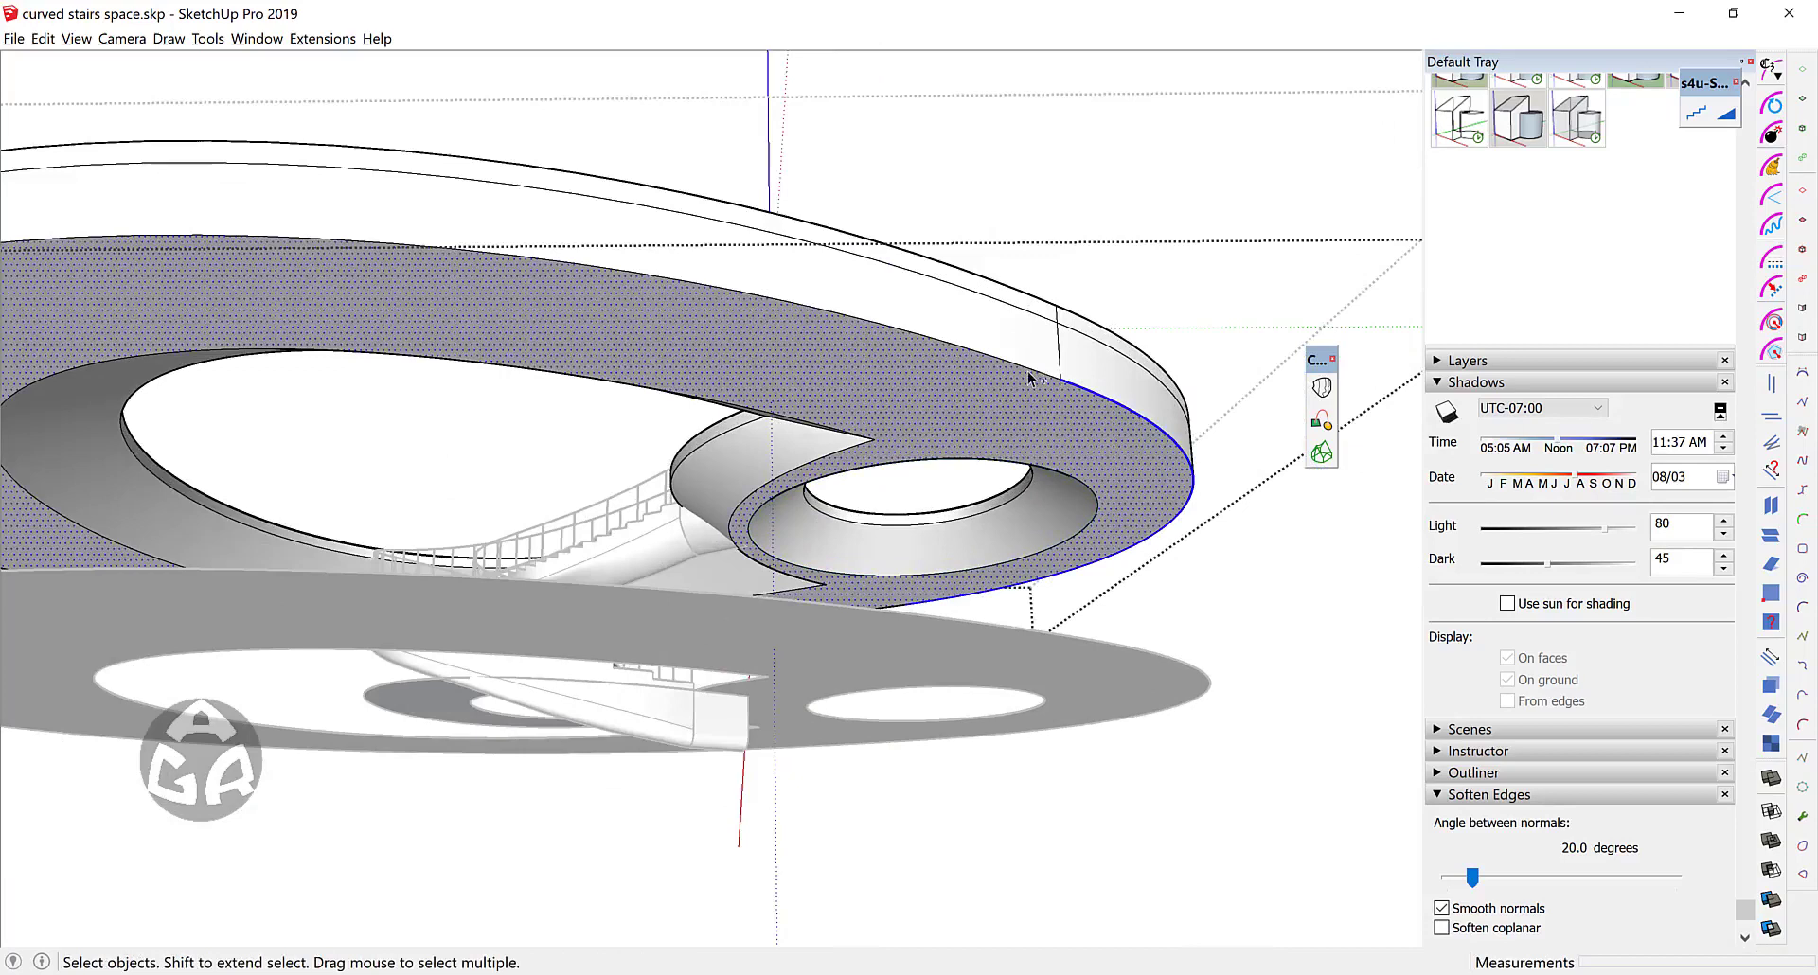
pyautogui.keyDown('shift'); pyautogui.click(1028, 377); pyautogui.keyUp('shift')
pyautogui.press('s')
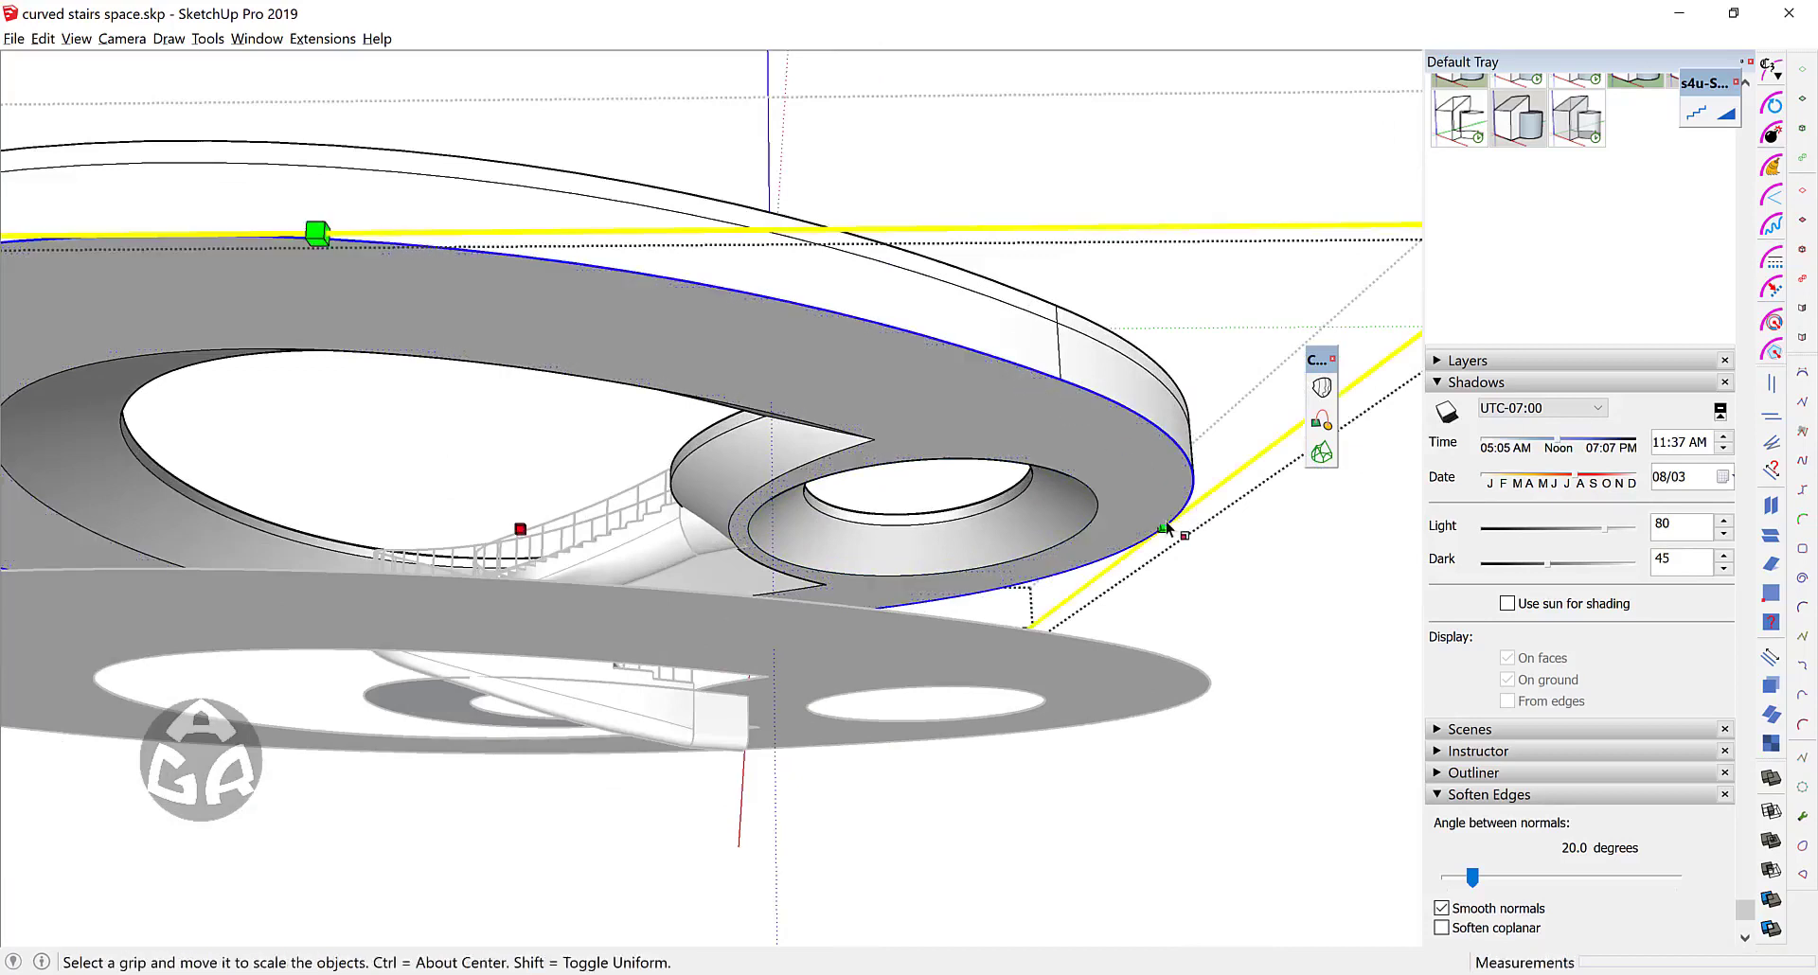
pyautogui.moveTo(1165, 527); pyautogui.dragTo(1101, 534)
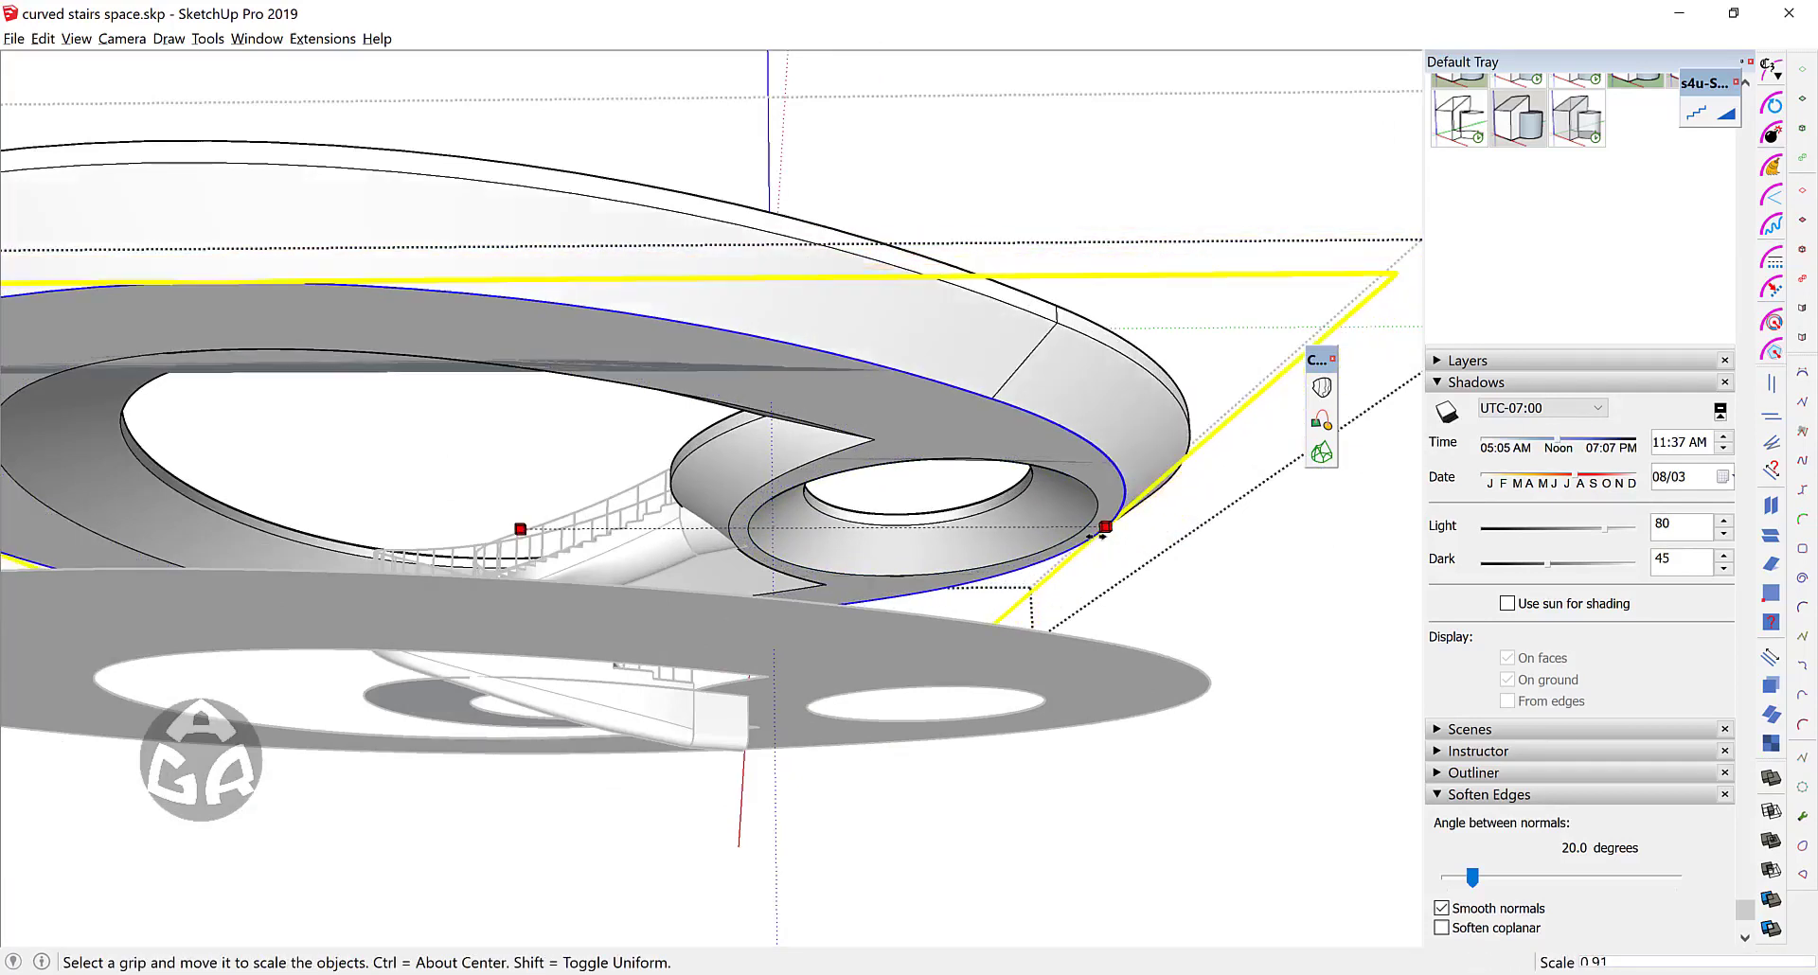
pyautogui.press('space')
pyautogui.moveTo(1101, 535); pyautogui.dragTo(1006, 443, button='middle')
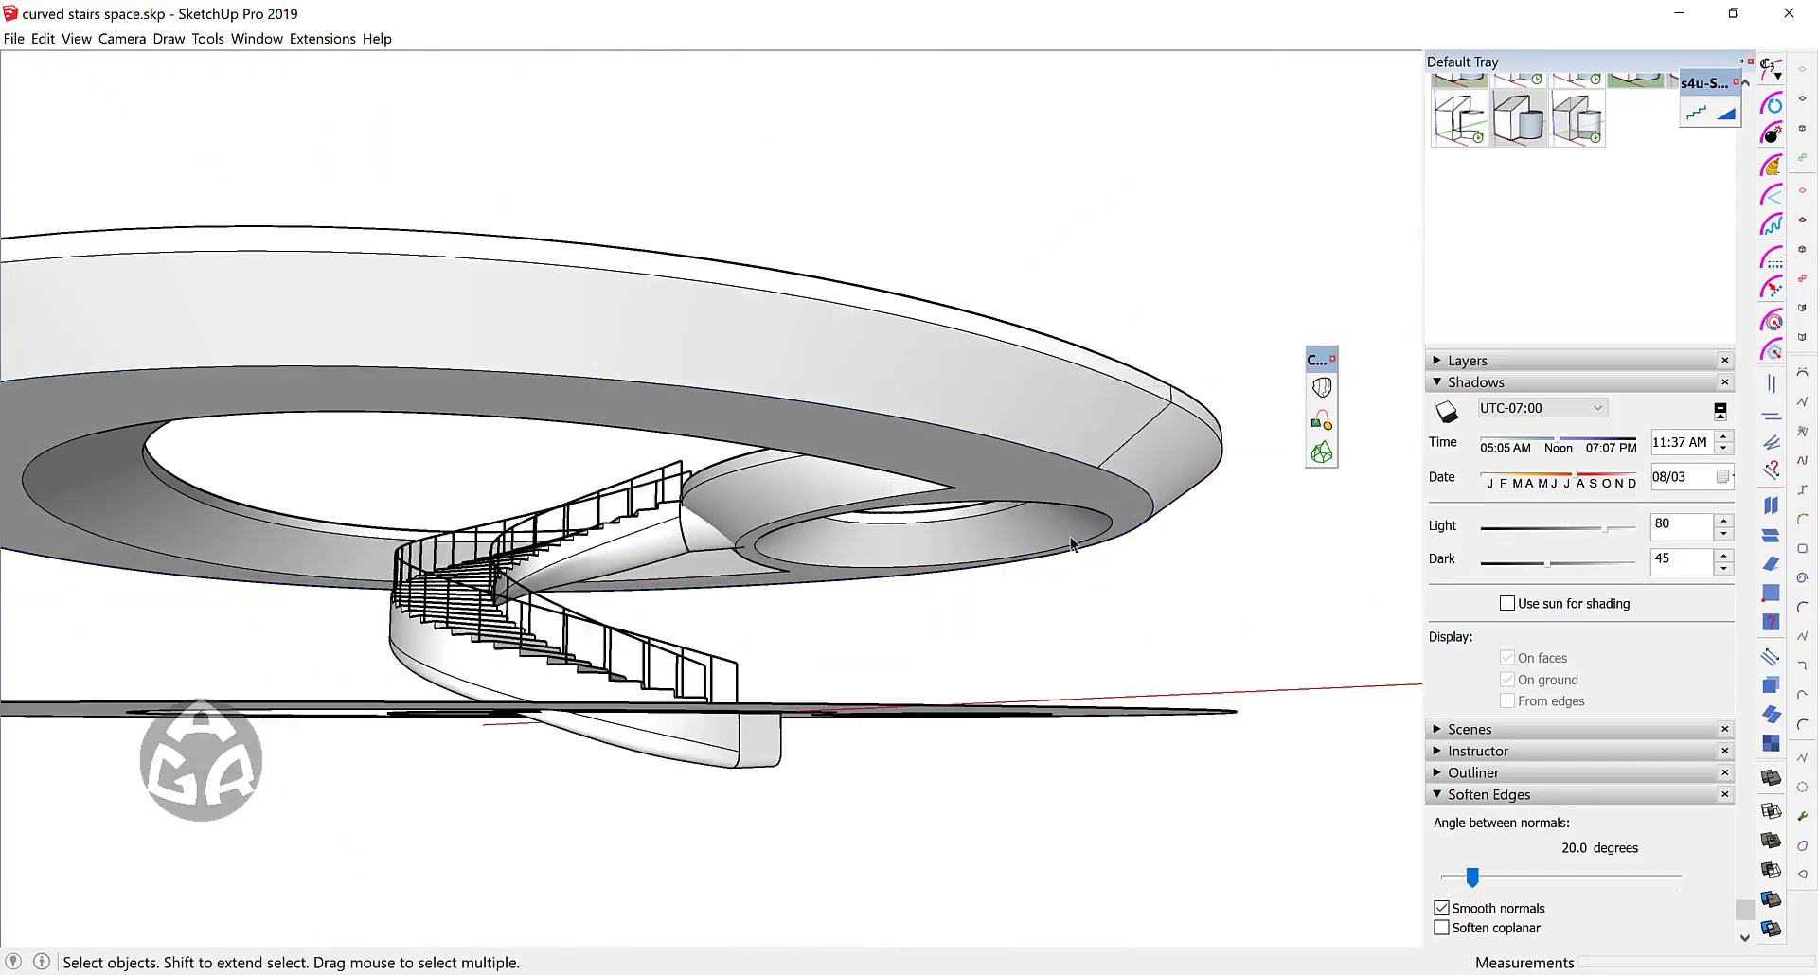
# Step: Copy the tapered slab straight up along the blue axis by the height between the ground slab and the upper slab
pyautogui.click(1006, 443)
pyautogui.press('m')
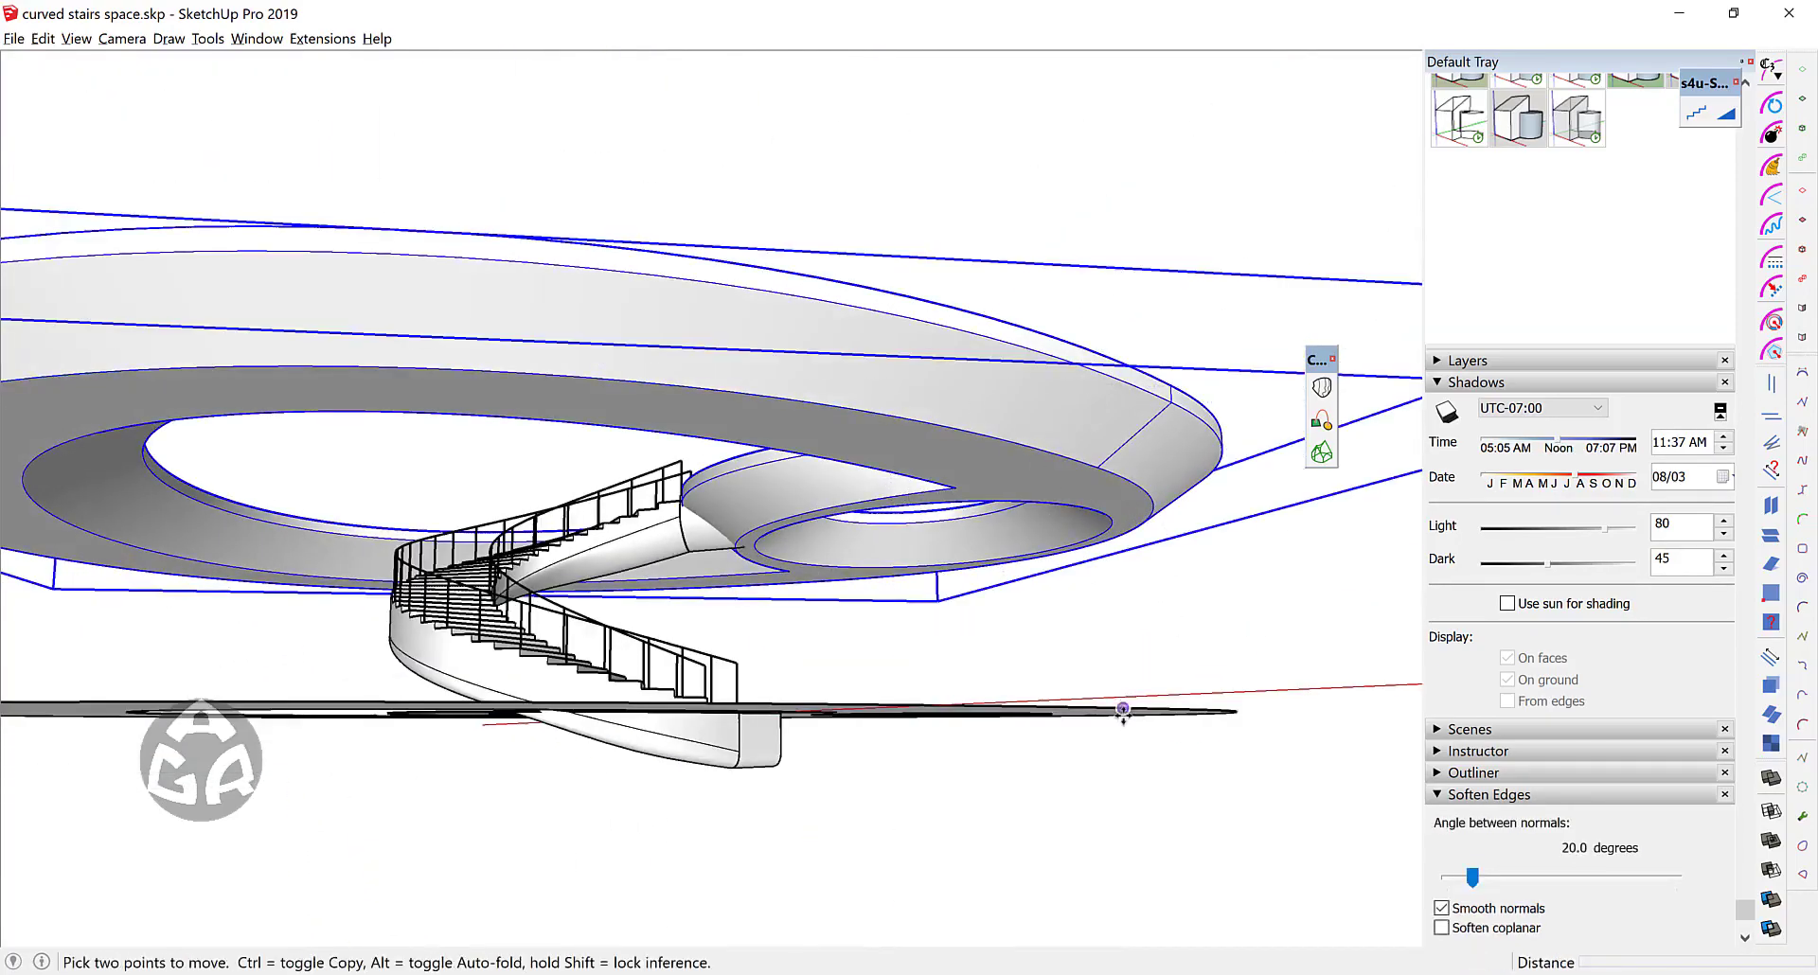
pyautogui.click(1122, 707)
pyautogui.press('ctrl')
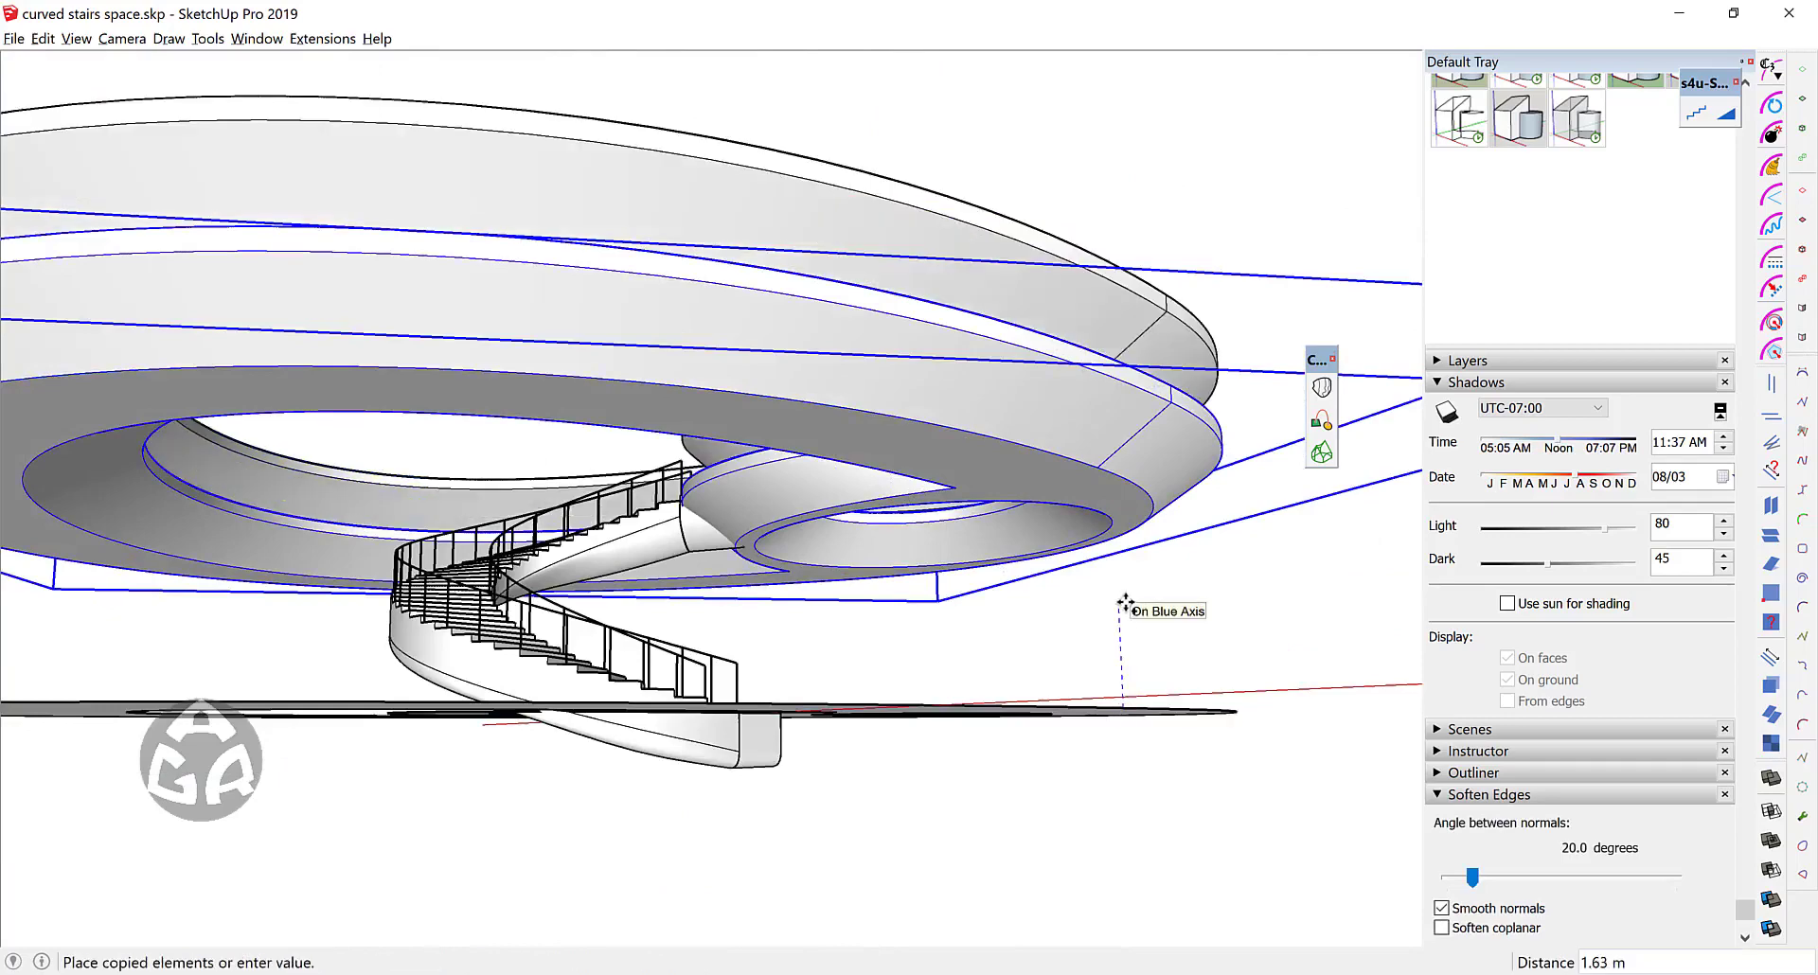
pyautogui.click(1119, 358)
# Step: Soften and smooth the edges of the new top slab to hide the seam on its outer rim
pyautogui.moveTo(1002, 385); pyautogui.dragTo(1043, 231, button='middle')
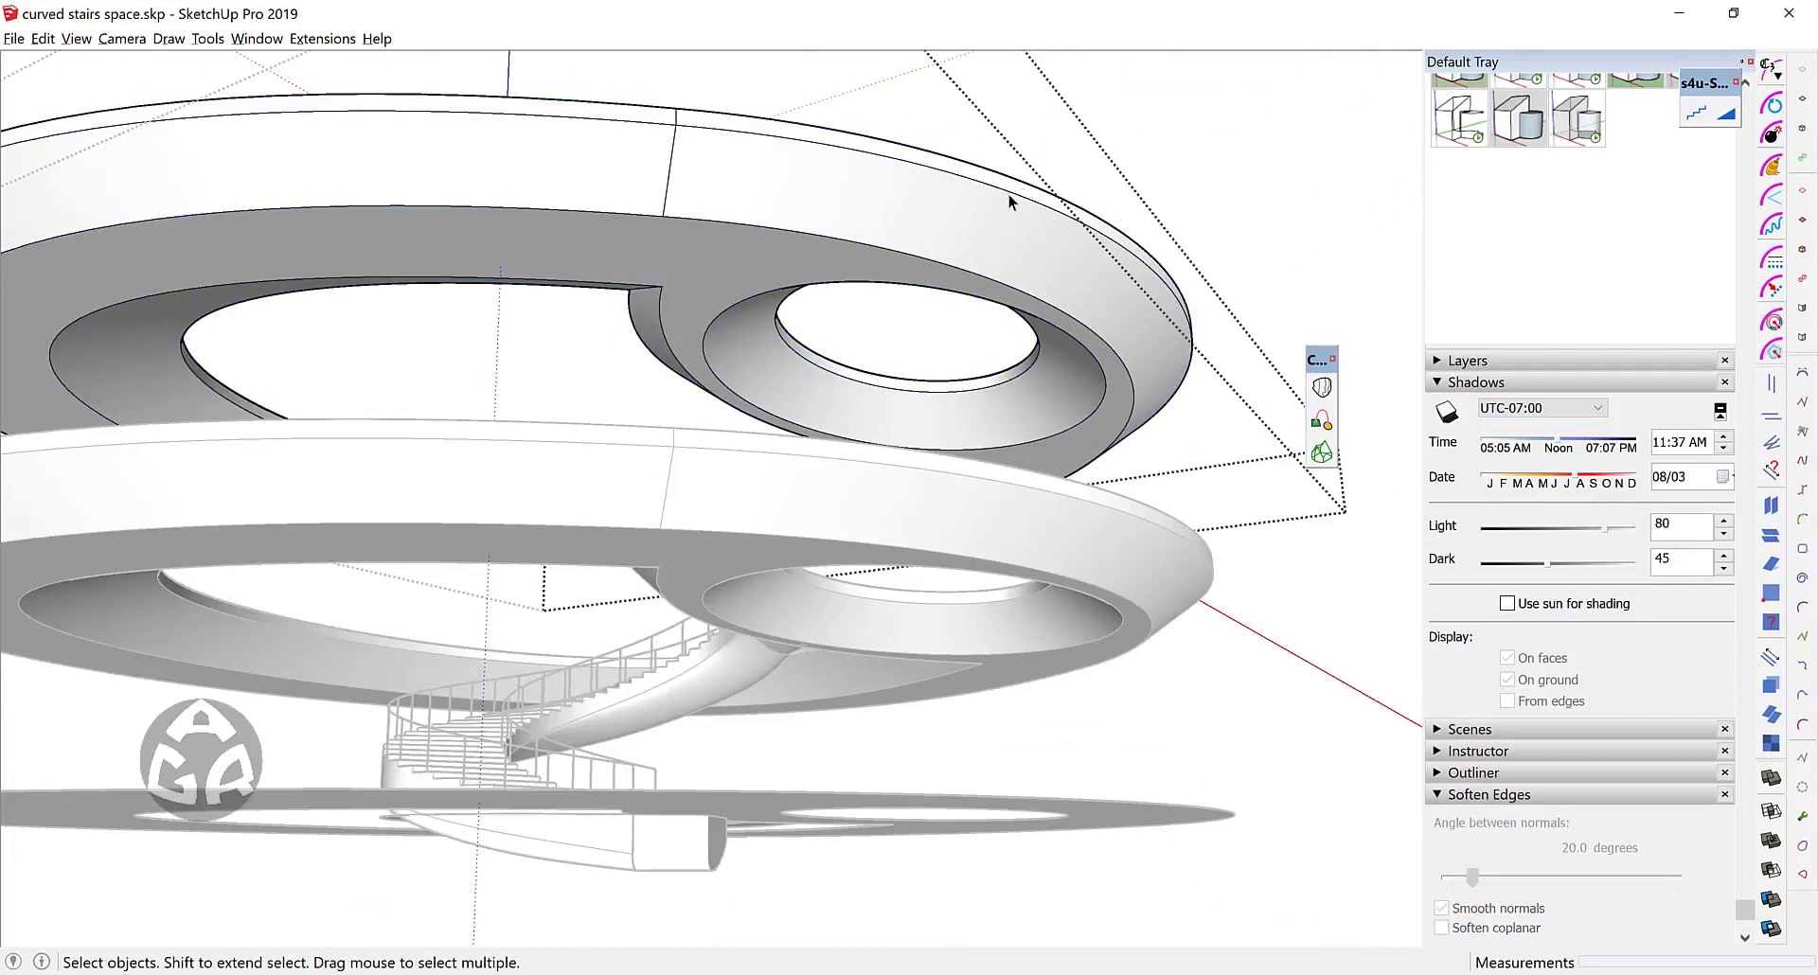
pyautogui.rightClick(1009, 214)
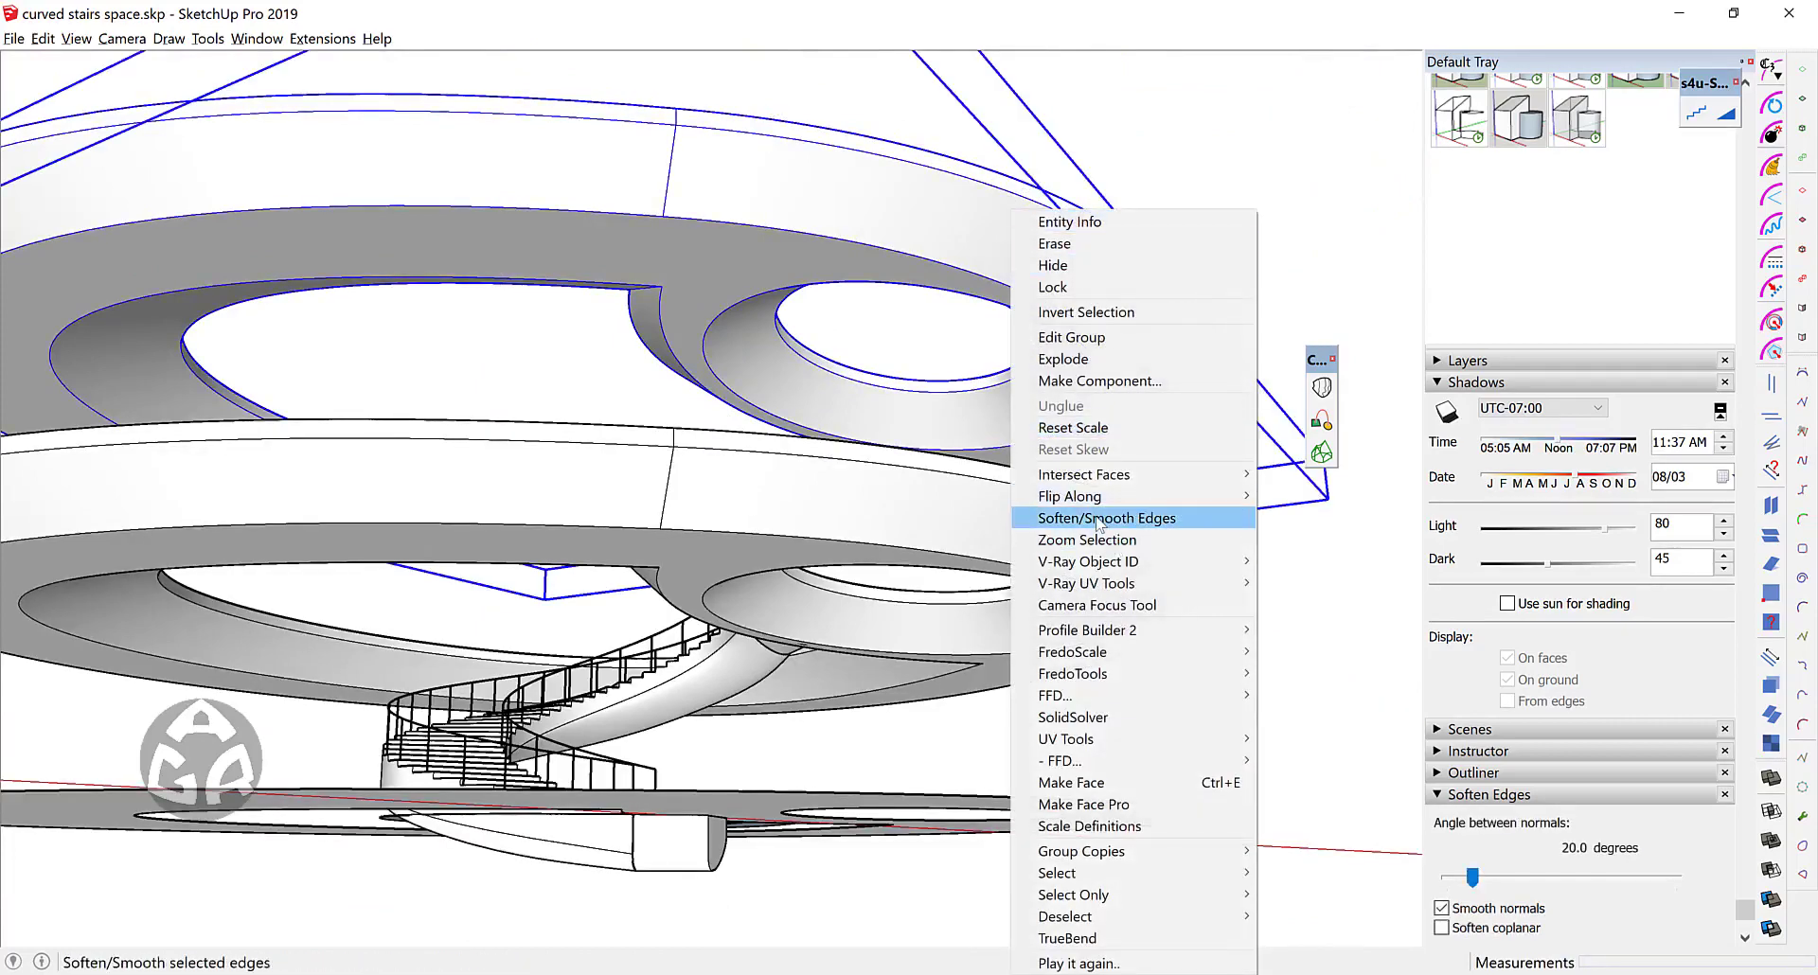
pyautogui.click(1106, 518)
# Step: Open the top slab for editing and scale its upper outer rim face by 1.3 along the green axis about its center
pyautogui.doubleClick(1037, 229)
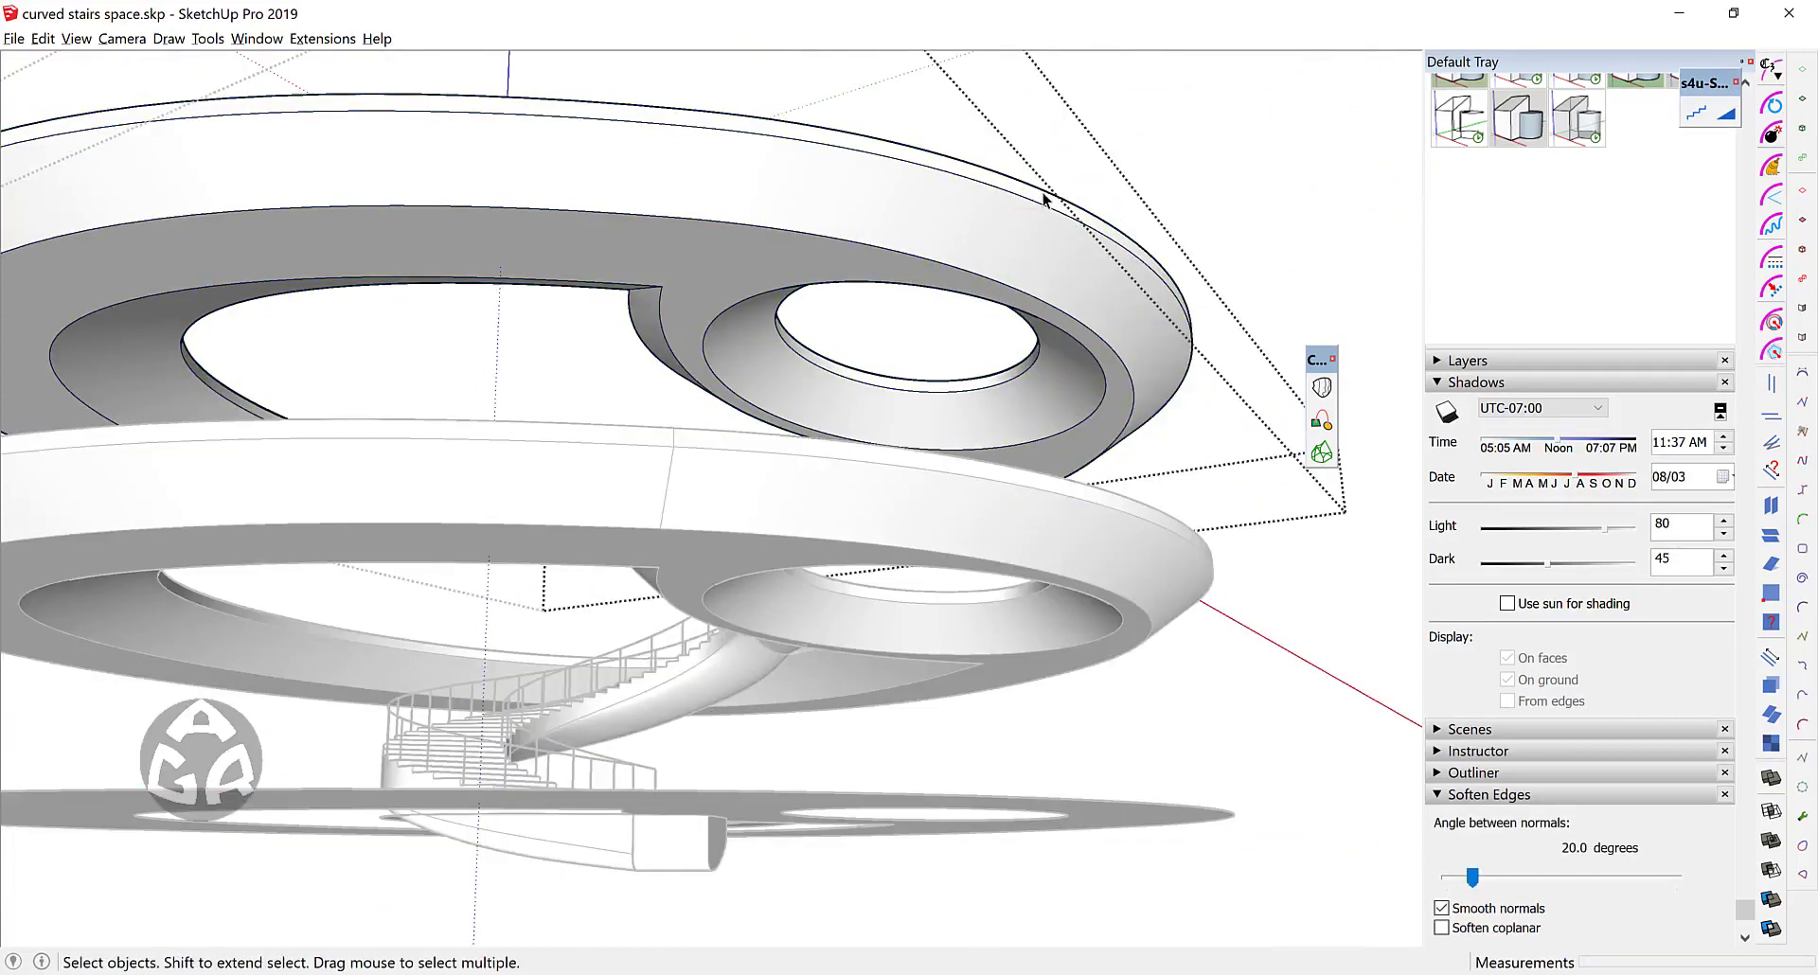
pyautogui.scroll(3, 1038, 203)
pyautogui.scroll(-5, 1057, 394)
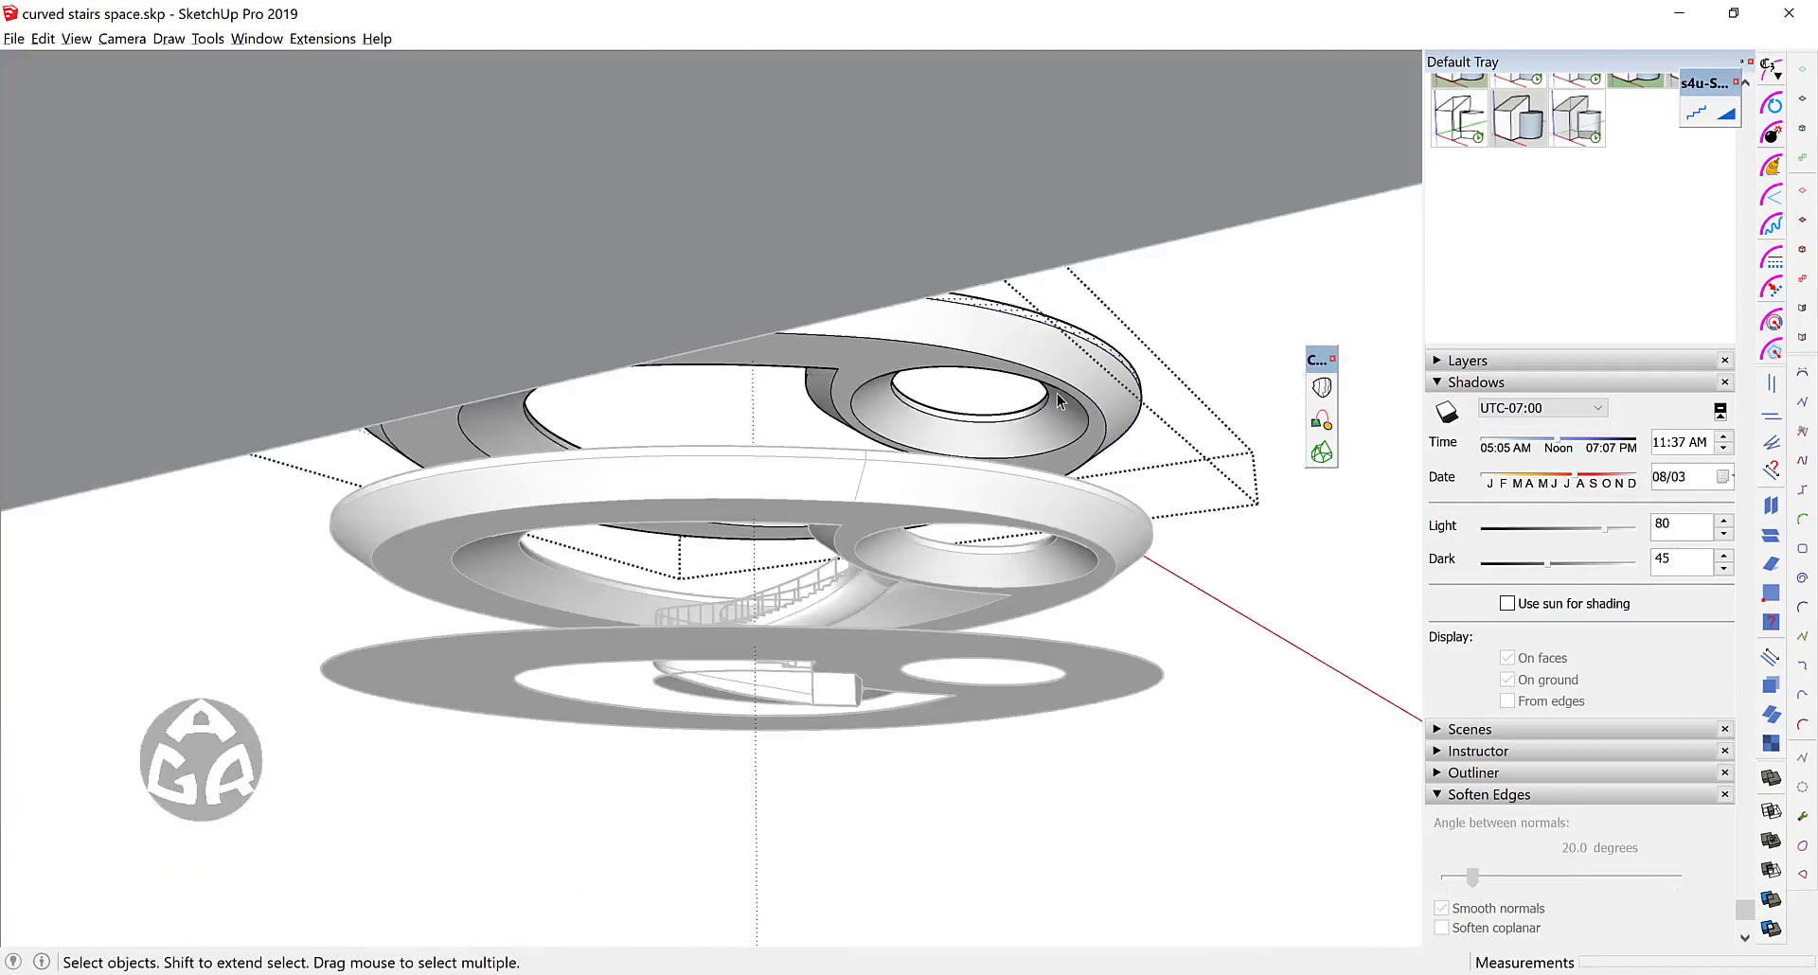
pyautogui.scroll(4, 1066, 358)
pyautogui.scroll(3, 1140, 342)
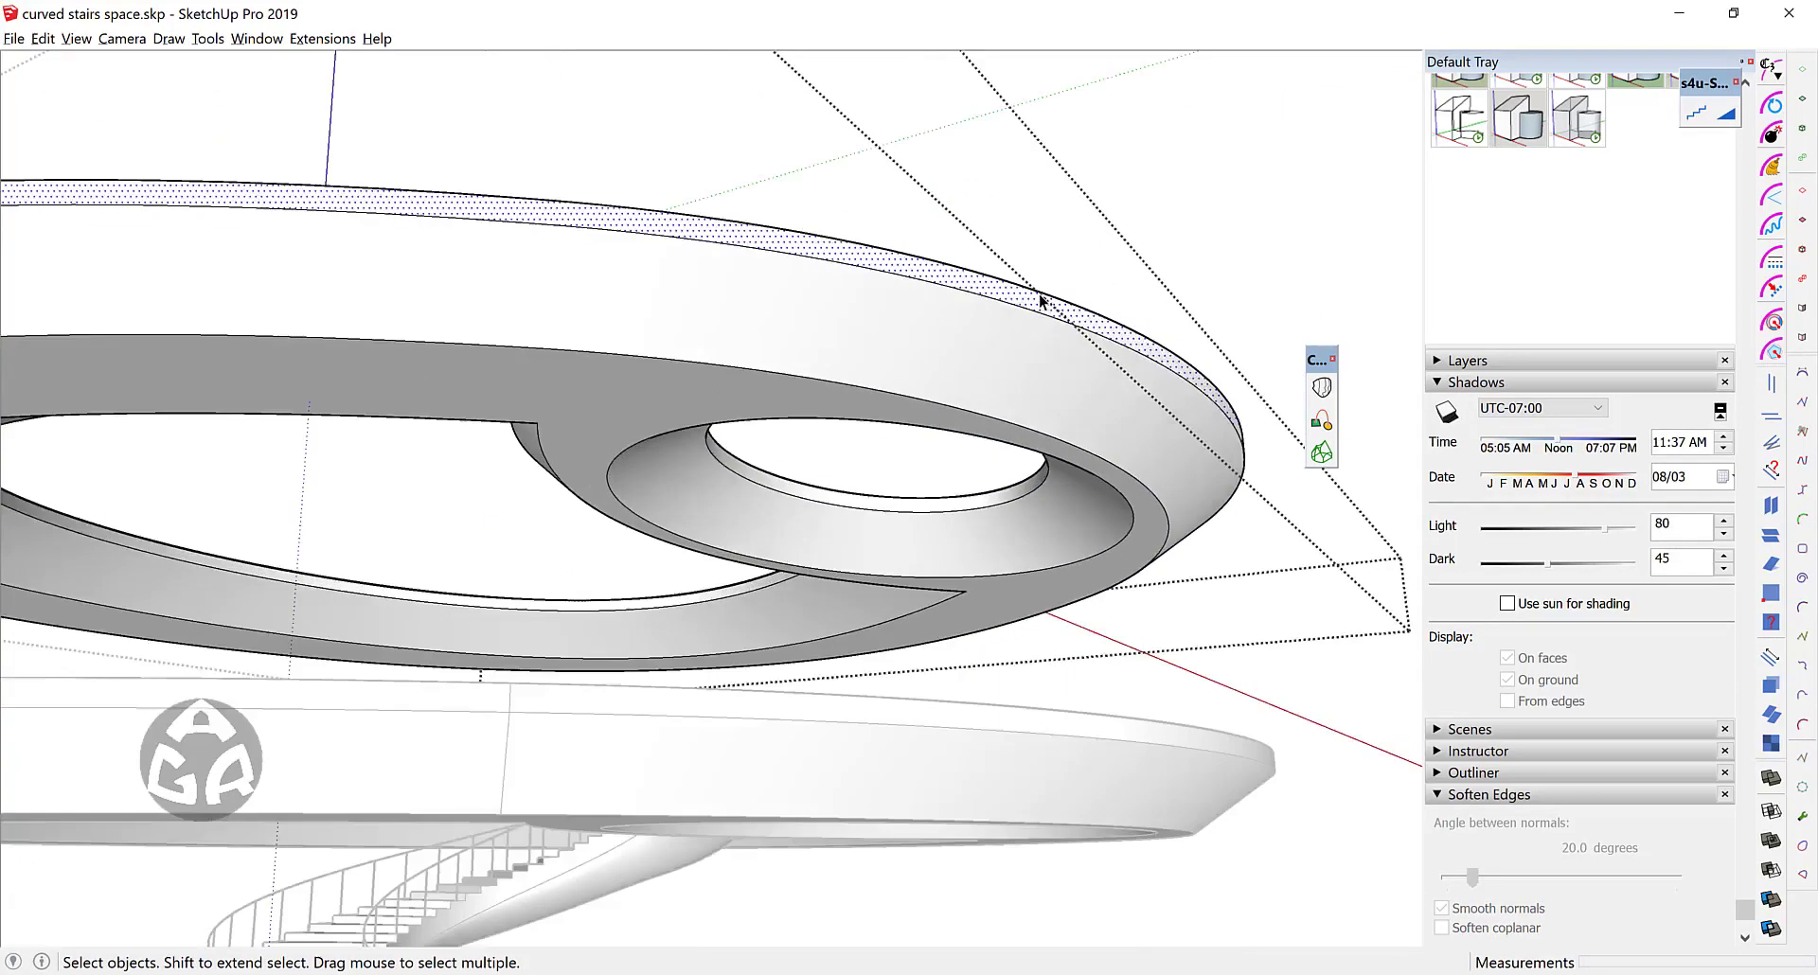
pyautogui.scroll(-2, 1098, 339)
pyautogui.press('s')
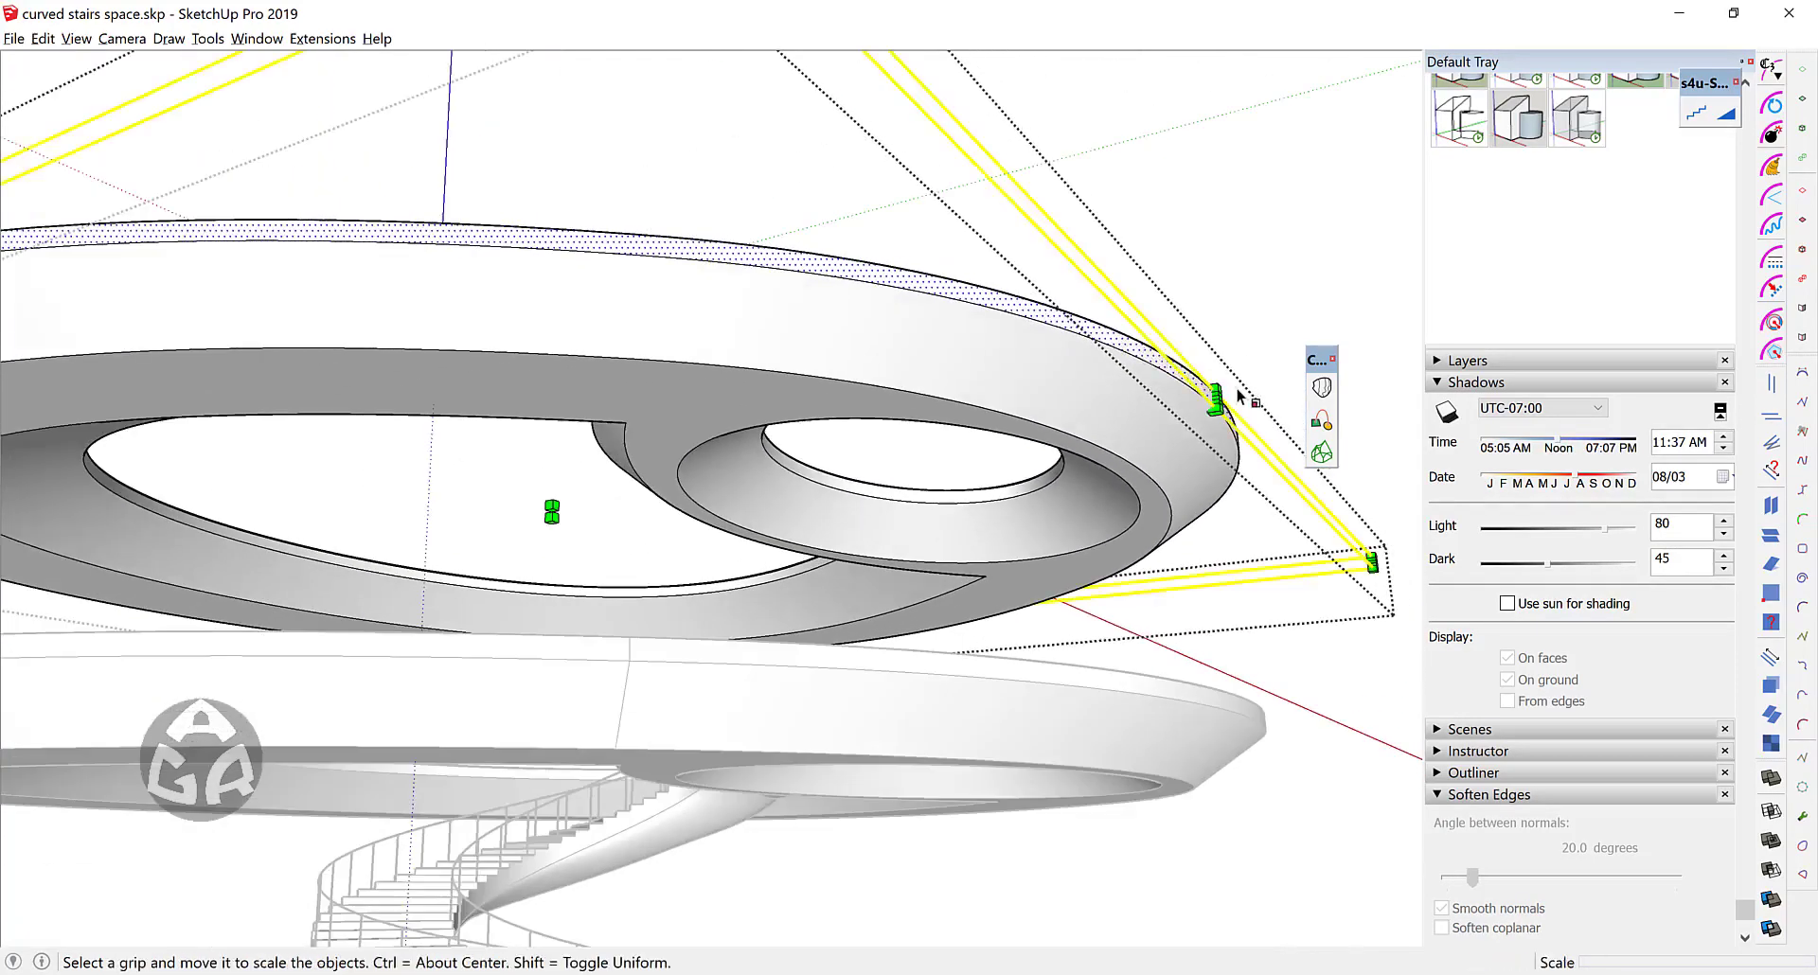
pyautogui.keyDown('ctrl'); pyautogui.moveTo(1216, 400); pyautogui.dragTo(1330, 284); pyautogui.keyUp('ctrl')
pyautogui.scroll(-2, 1266, 364)
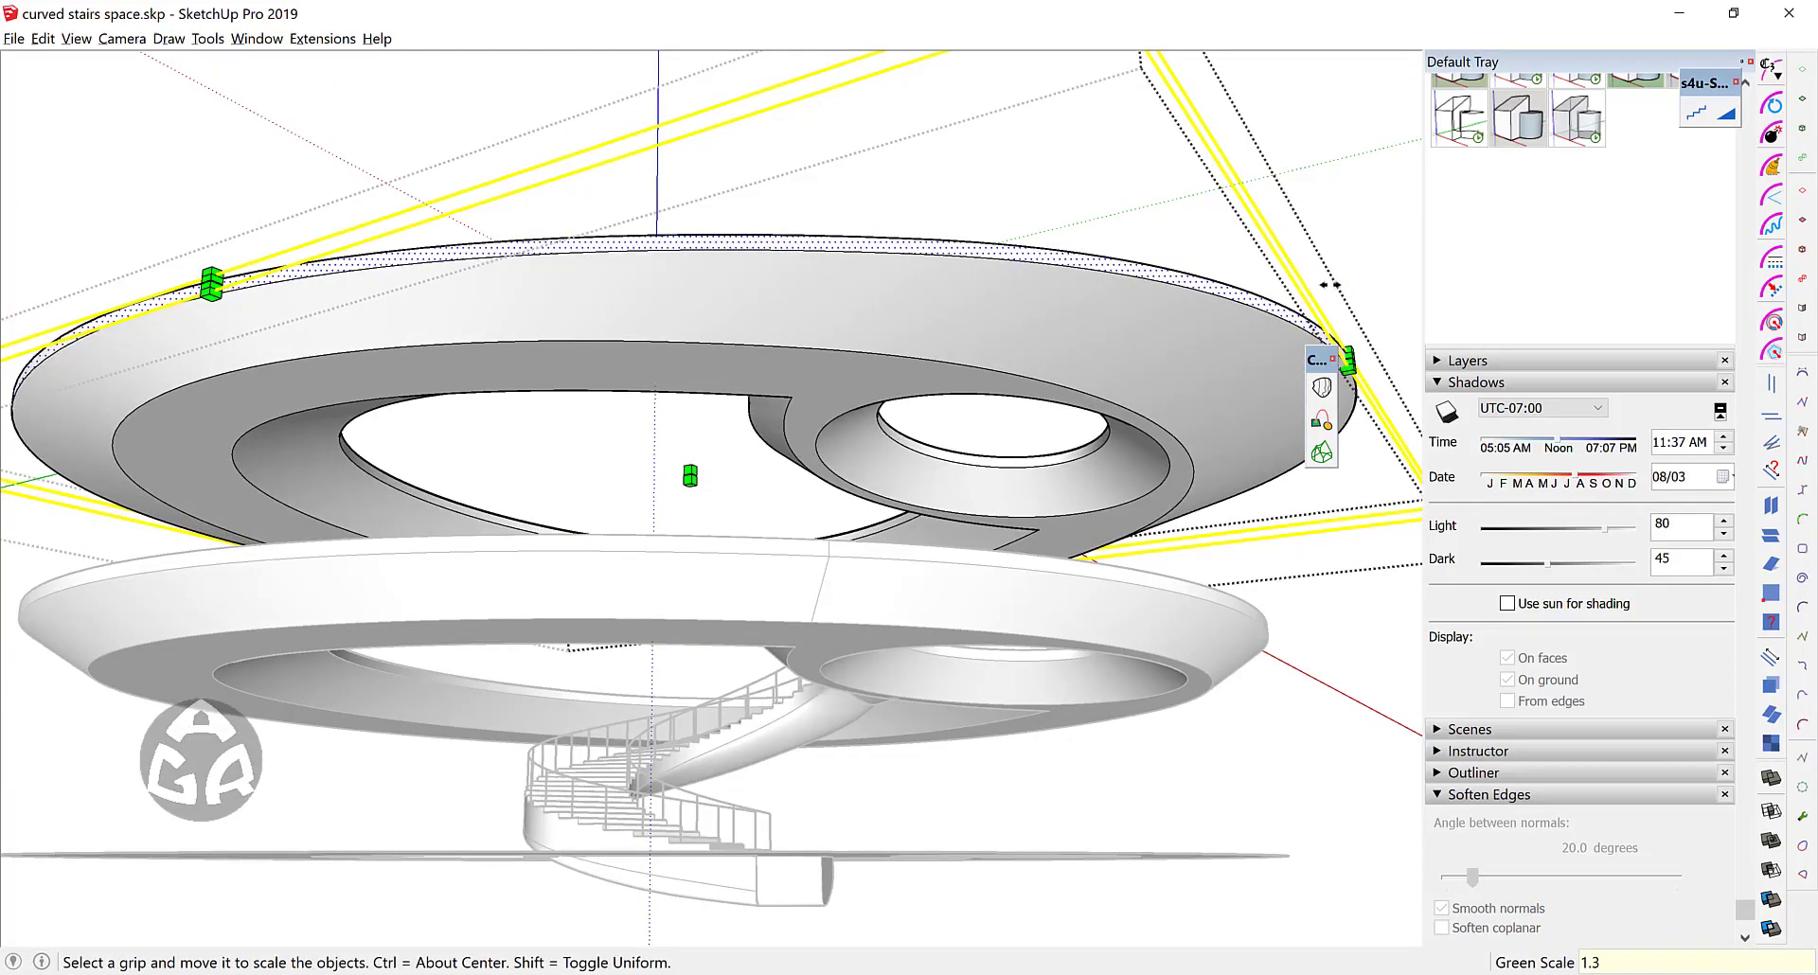
pyautogui.write('1.3')
pyautogui.press('Return')
pyautogui.press('space')
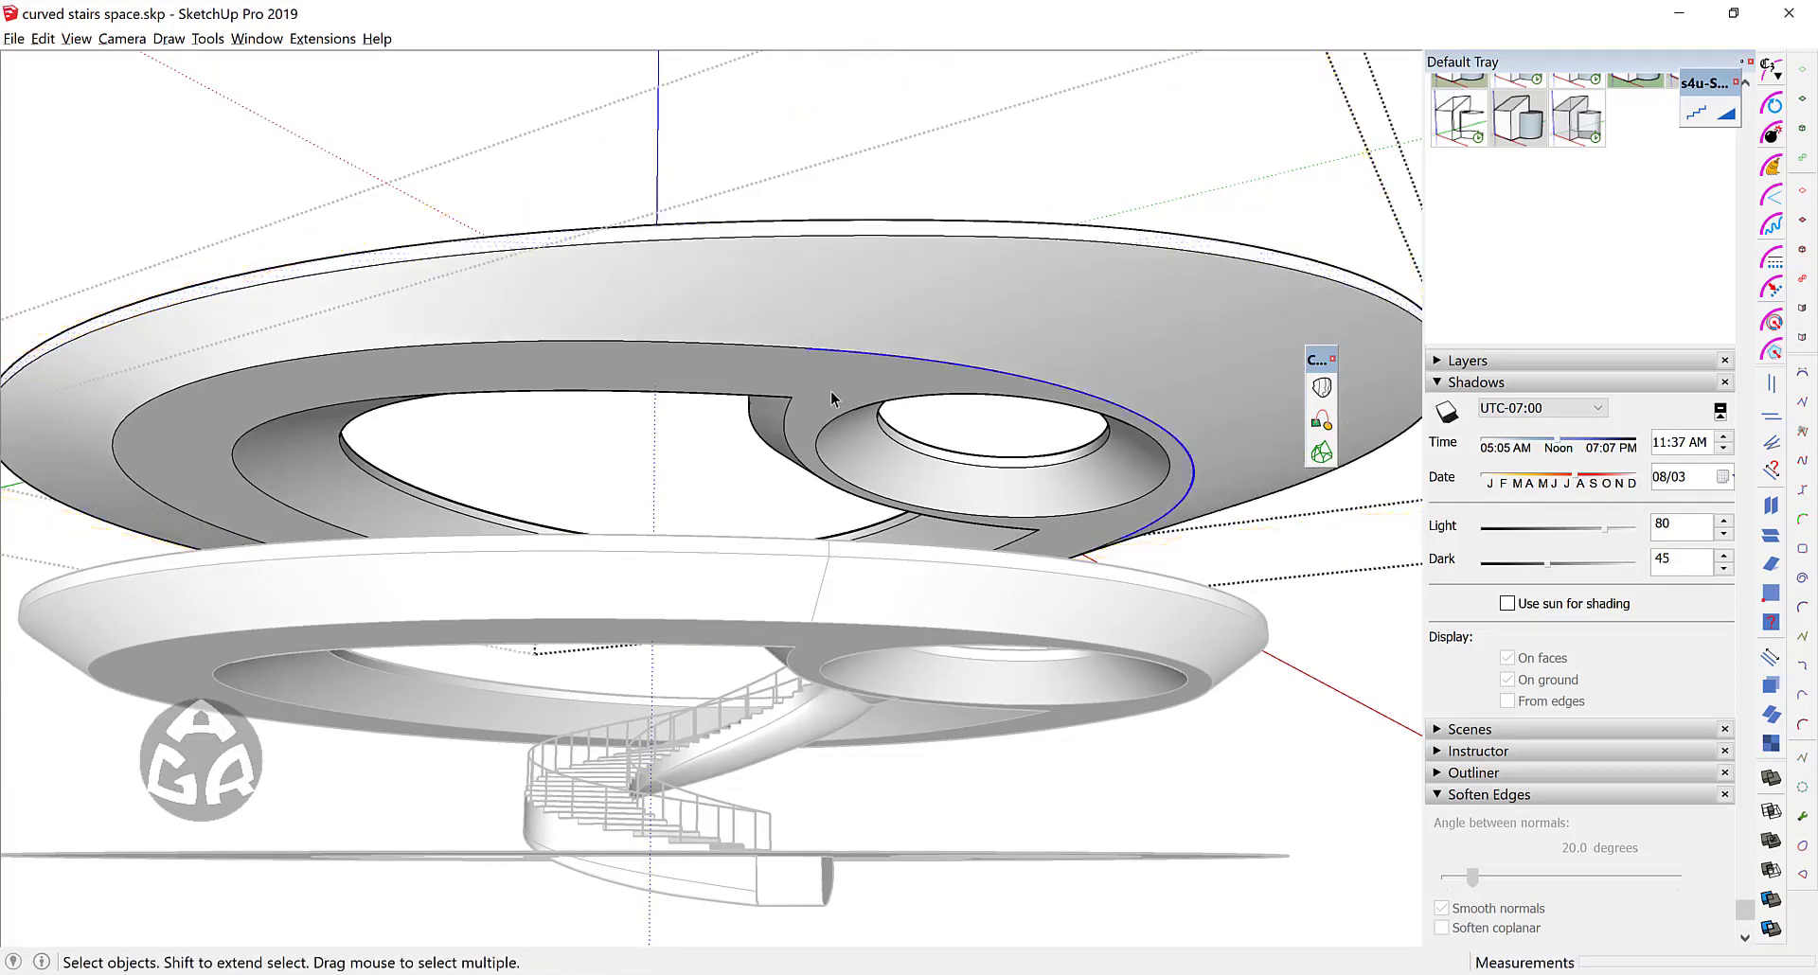
# Step: Scale the outer edge of the top slab's underside by 1.2 along the green axis
pyautogui.click(751, 352)
pyautogui.press('s')
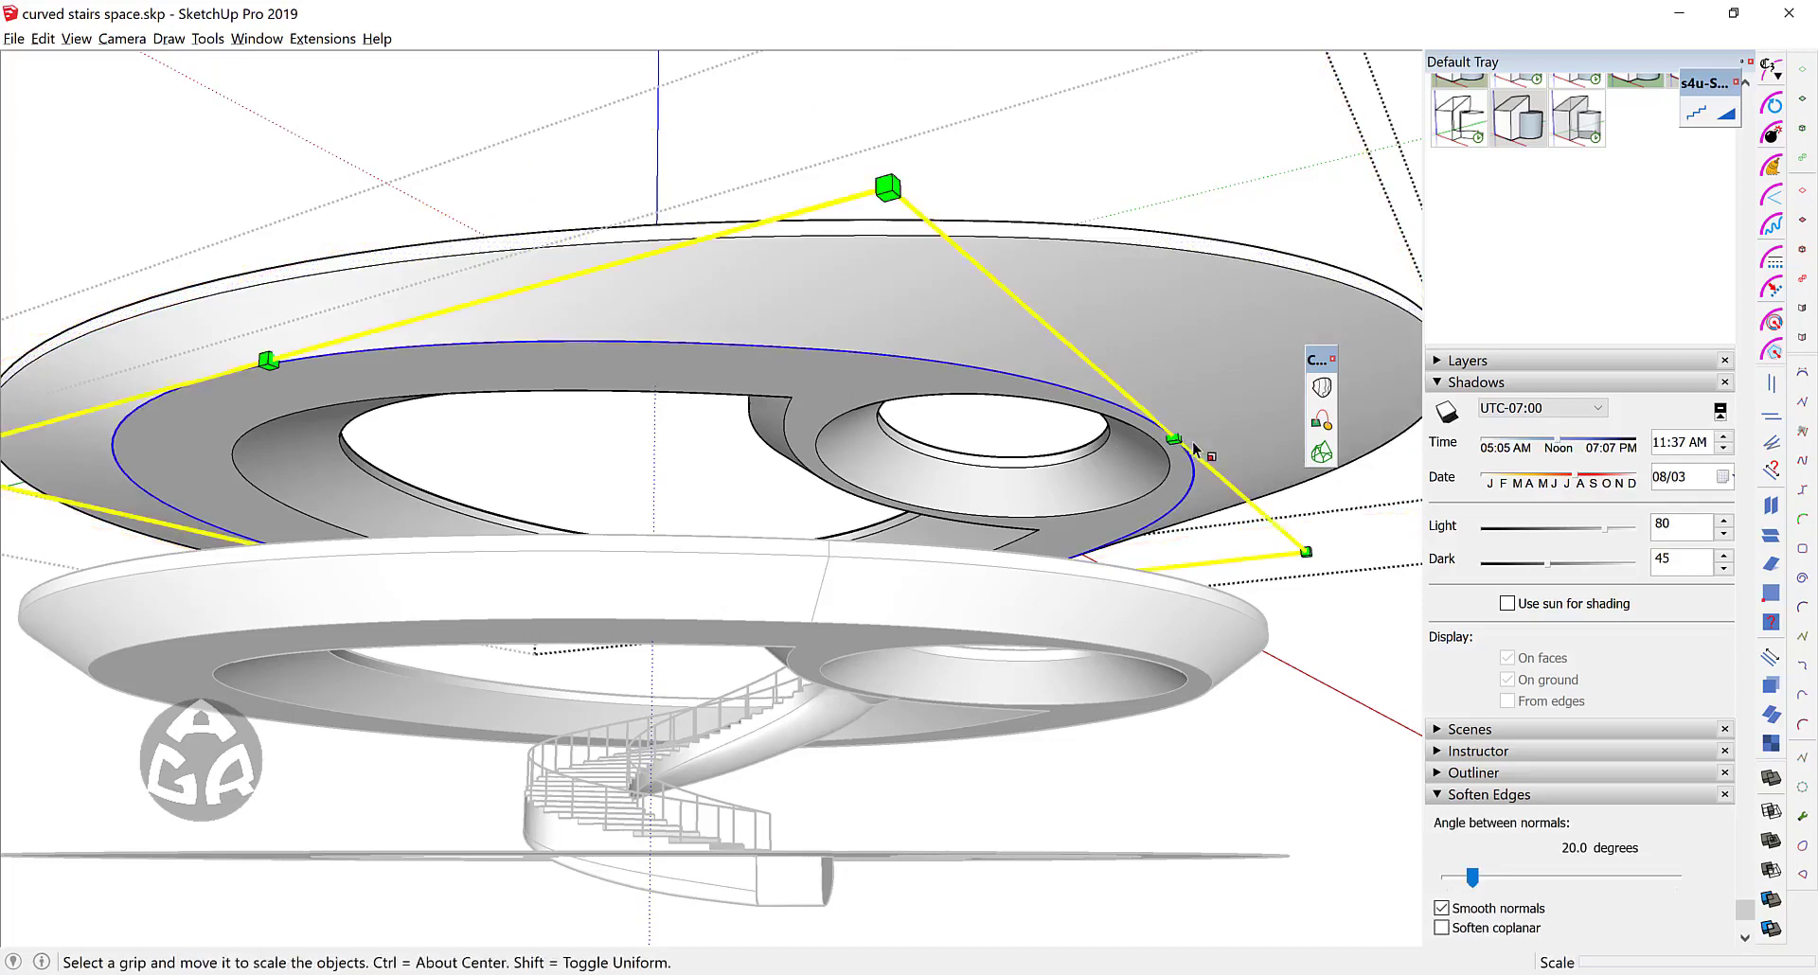
pyautogui.moveTo(1176, 437); pyautogui.dragTo(1257, 414)
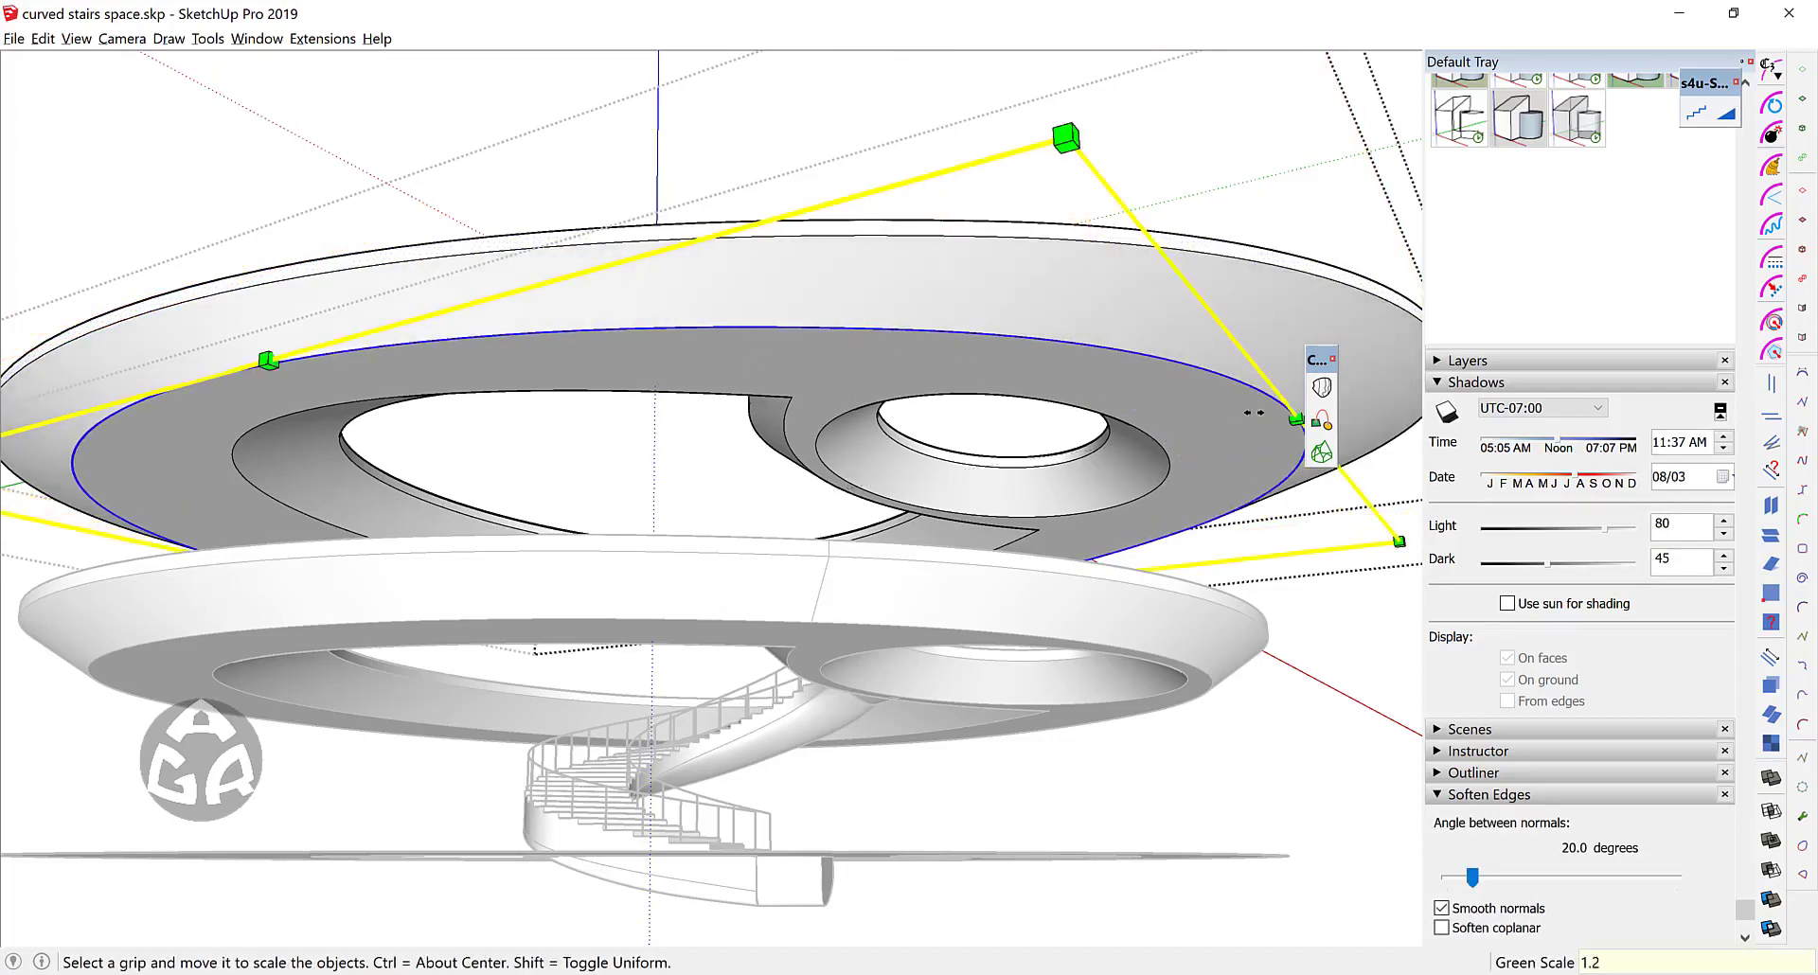
pyautogui.press('space')
# Step: Copy the enlarged top slab straight up by 5.55 m to add another floor
pyautogui.hotkey('ctrl', 'a')
pyautogui.press('m')
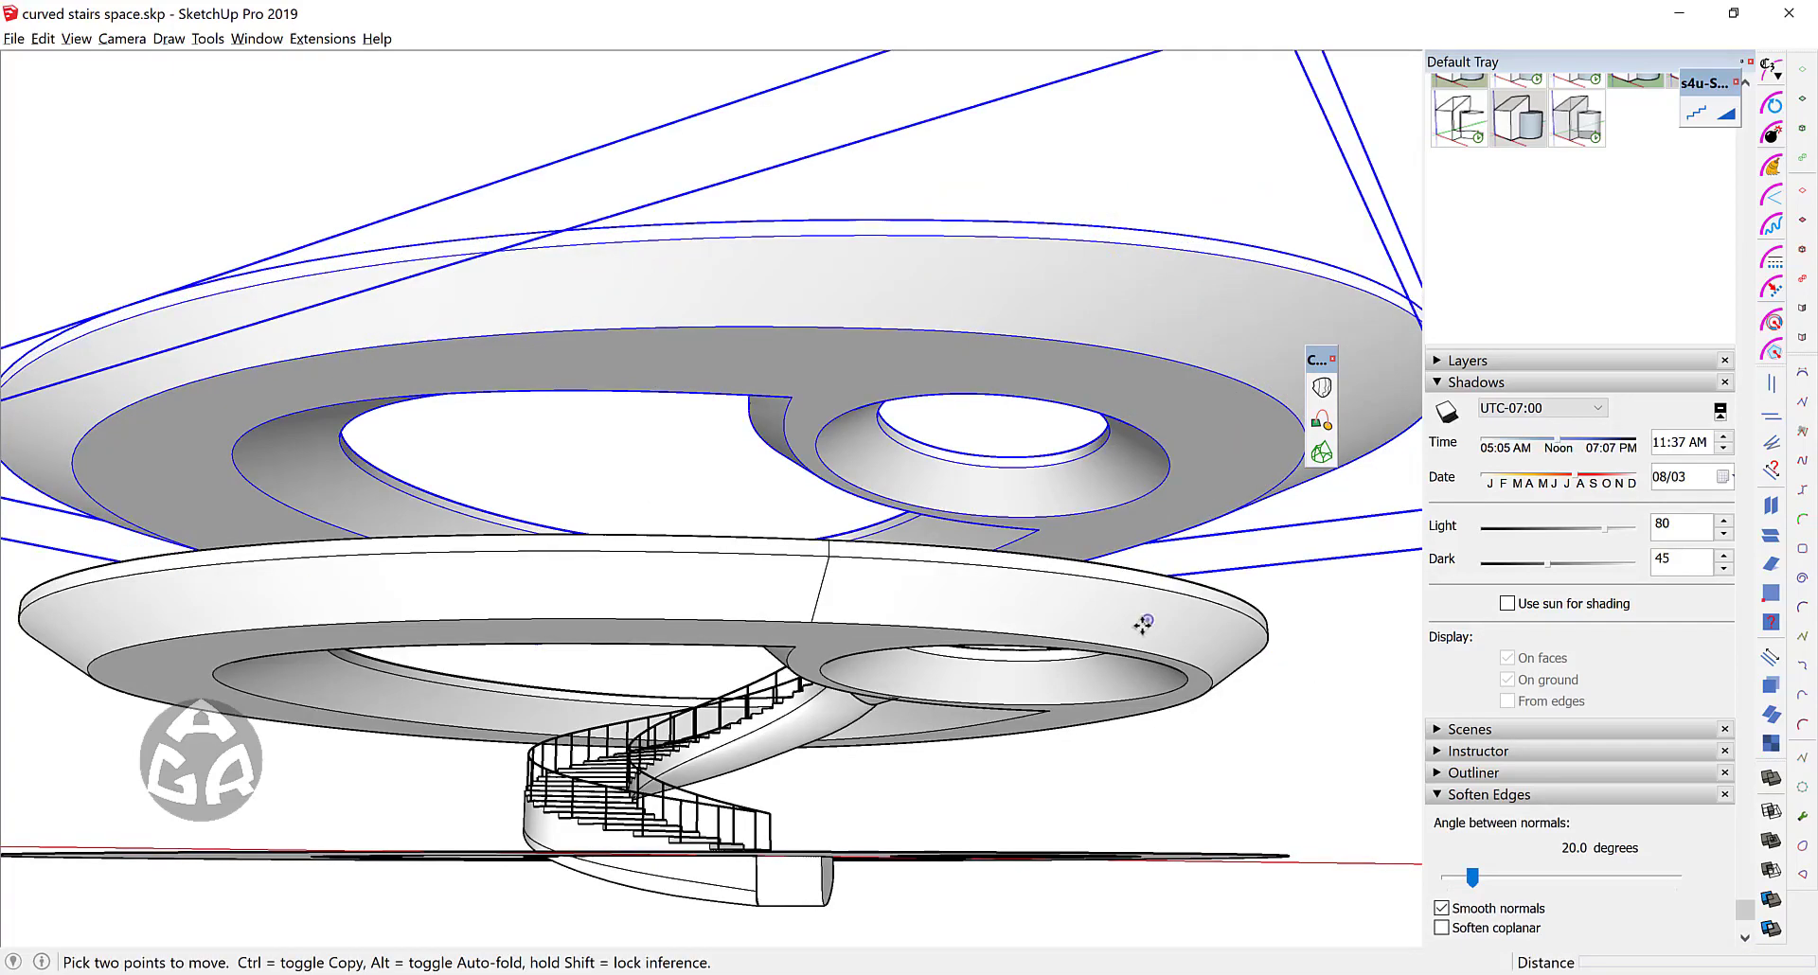
pyautogui.press('ctrl')
pyautogui.click(1154, 573)
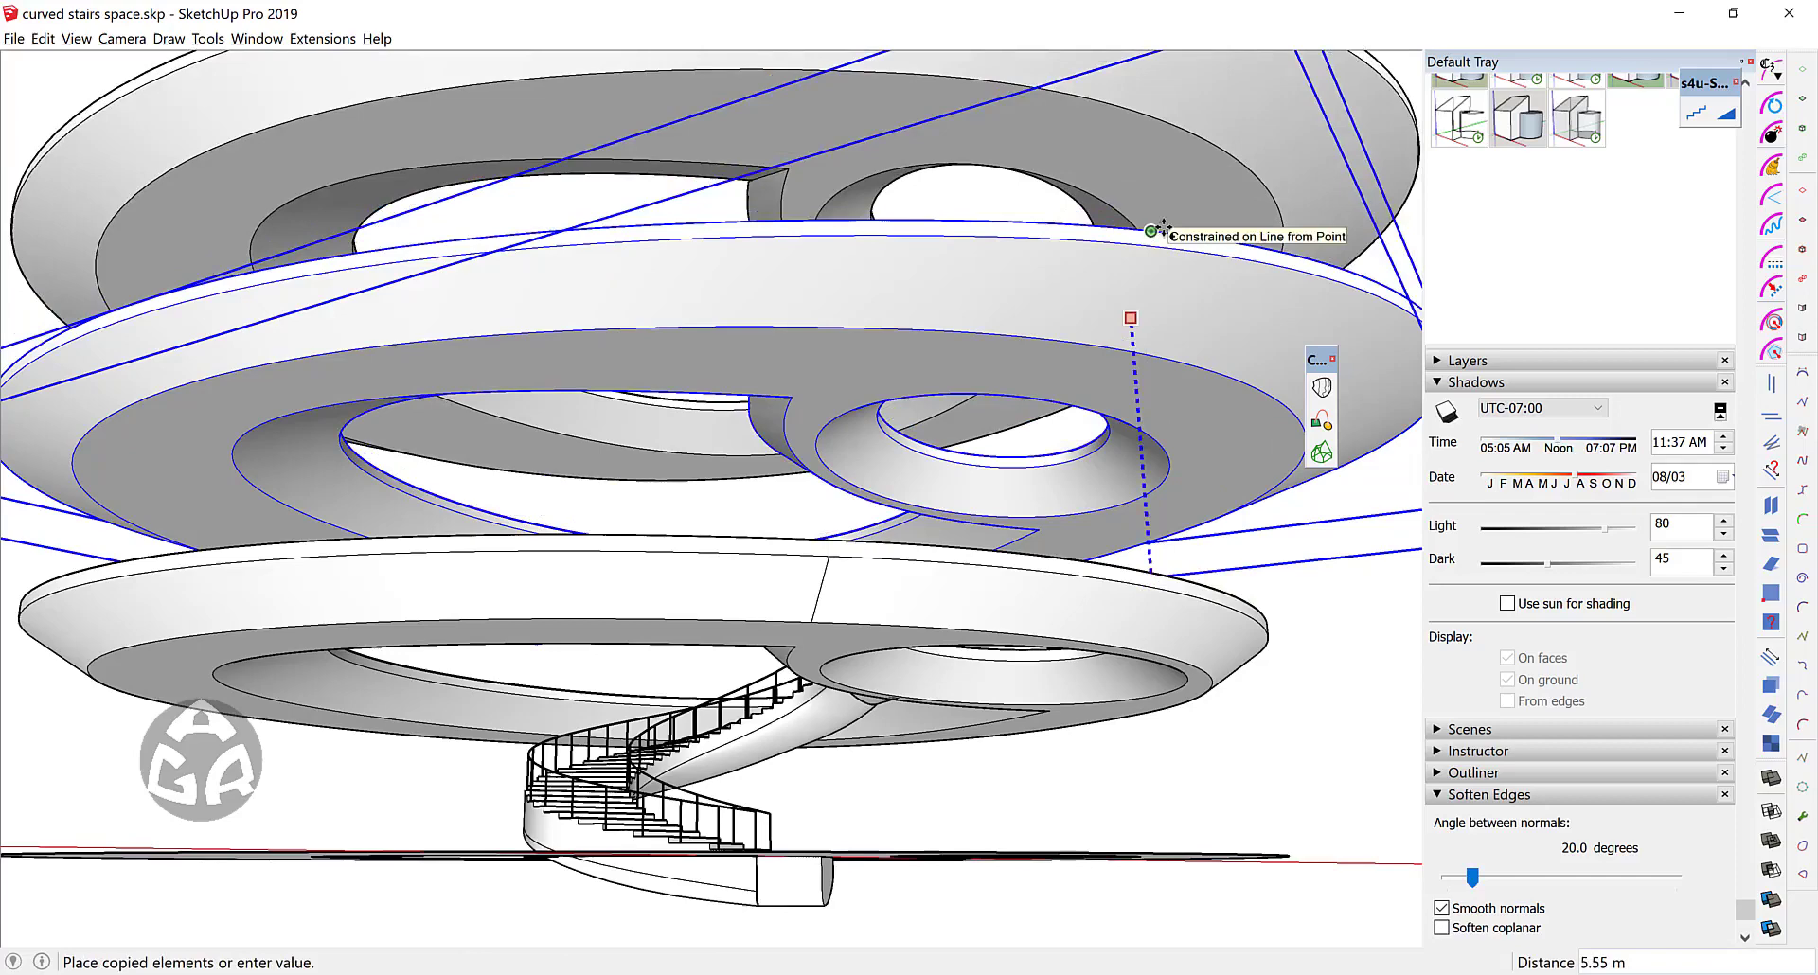
pyautogui.click(1164, 229)
pyautogui.press('space')
pyautogui.keyDown('shift'); pyautogui.moveTo(1201, 255); pyautogui.dragTo(1040, 492, button='middle'); pyautogui.keyUp('shift')
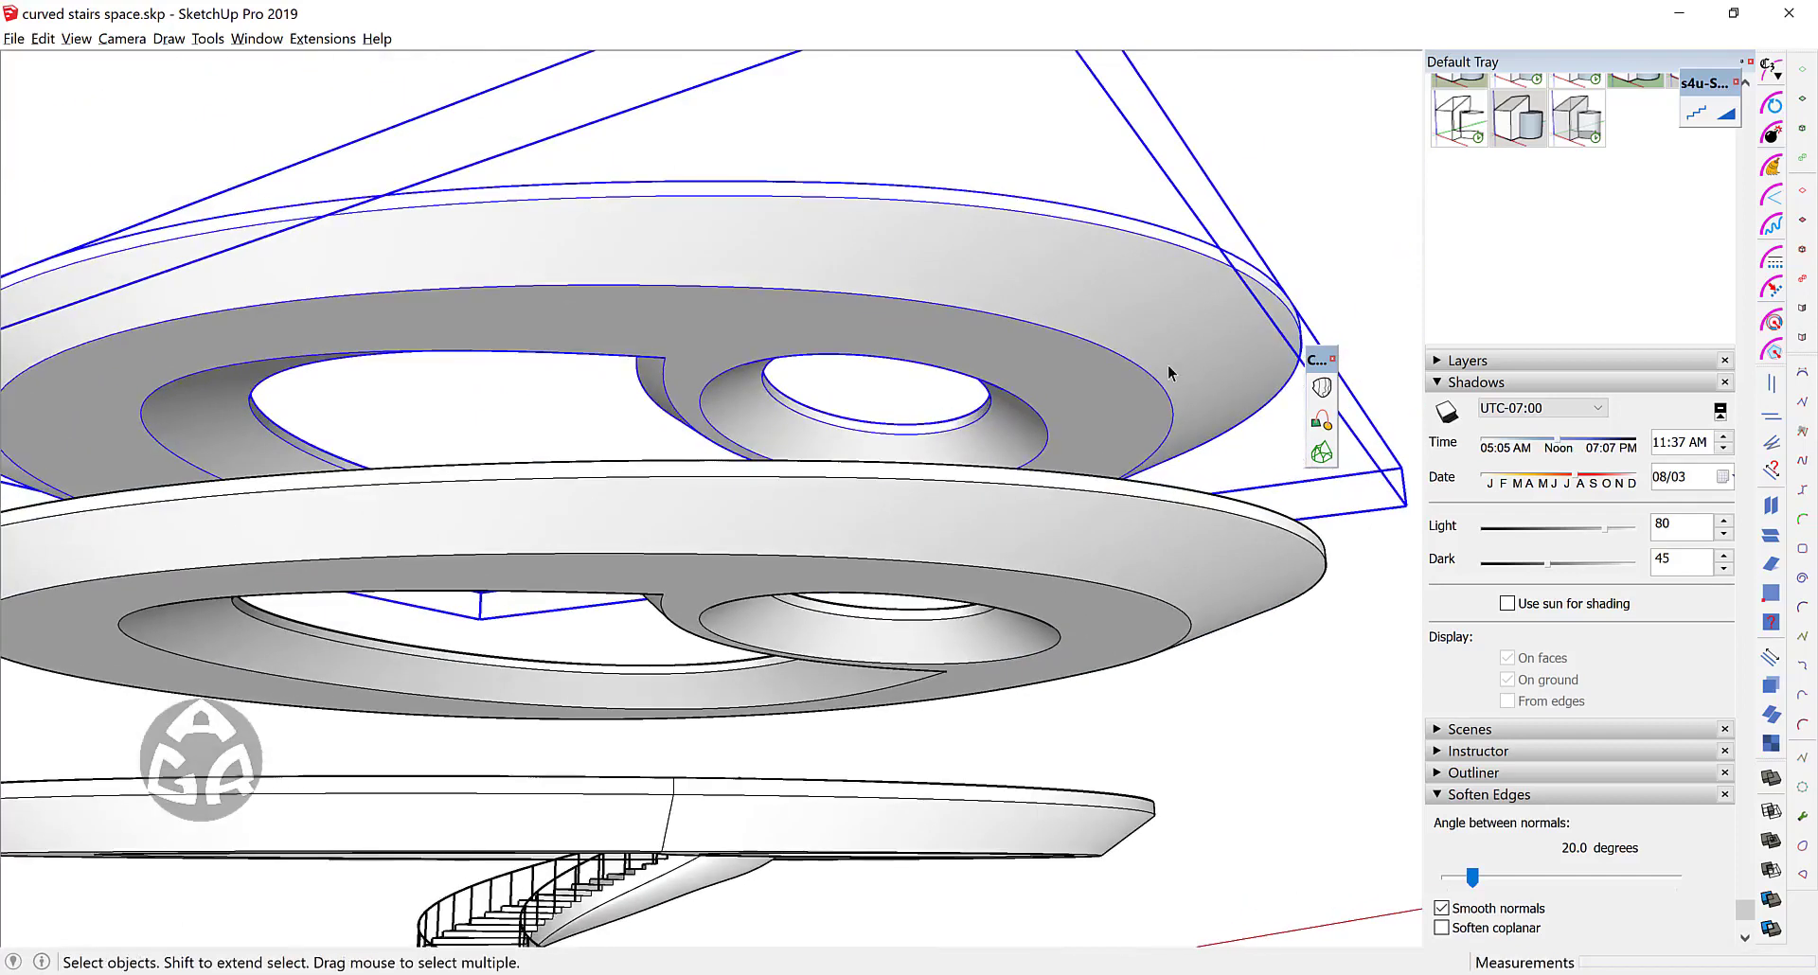
# Step: Open the new top slab for editing and scale its upper outer rim face by 1.3 along the green axis about its center
pyautogui.doubleClick(1216, 284)
pyautogui.scroll(3, 1218, 281)
pyautogui.click(1230, 255)
pyautogui.scroll(-2, 1096, 322)
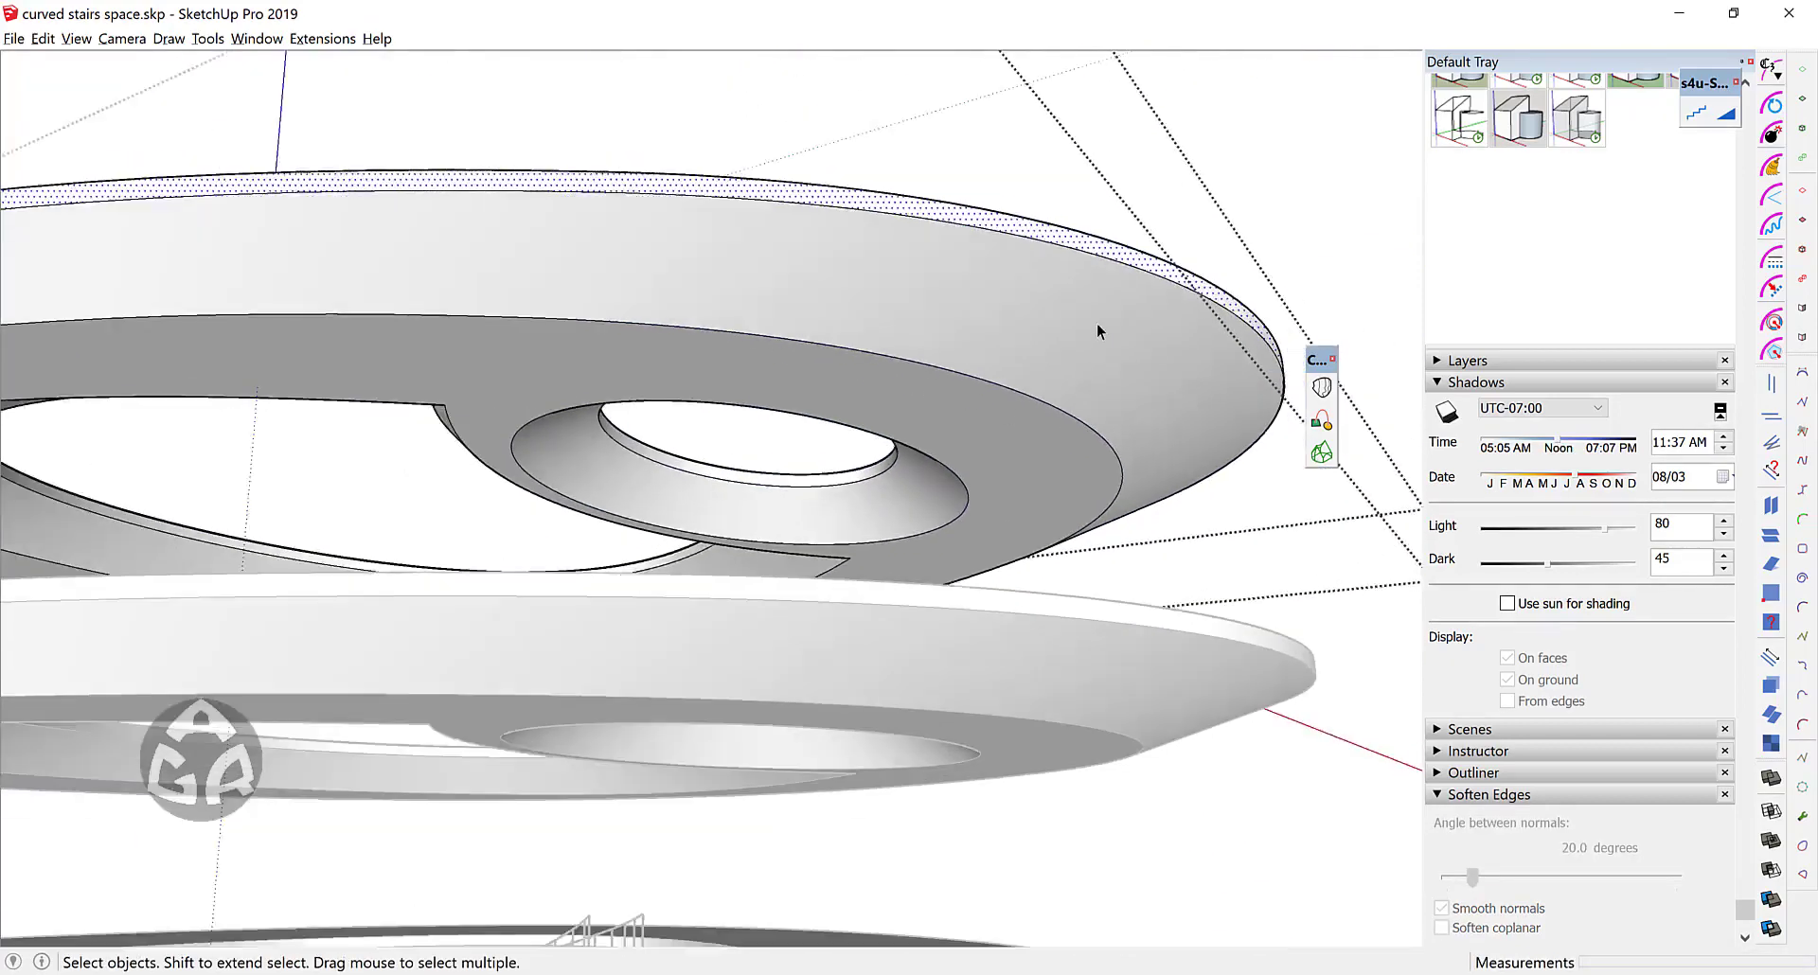
pyautogui.scroll(3, 1149, 284)
pyautogui.scroll(-2, 1107, 350)
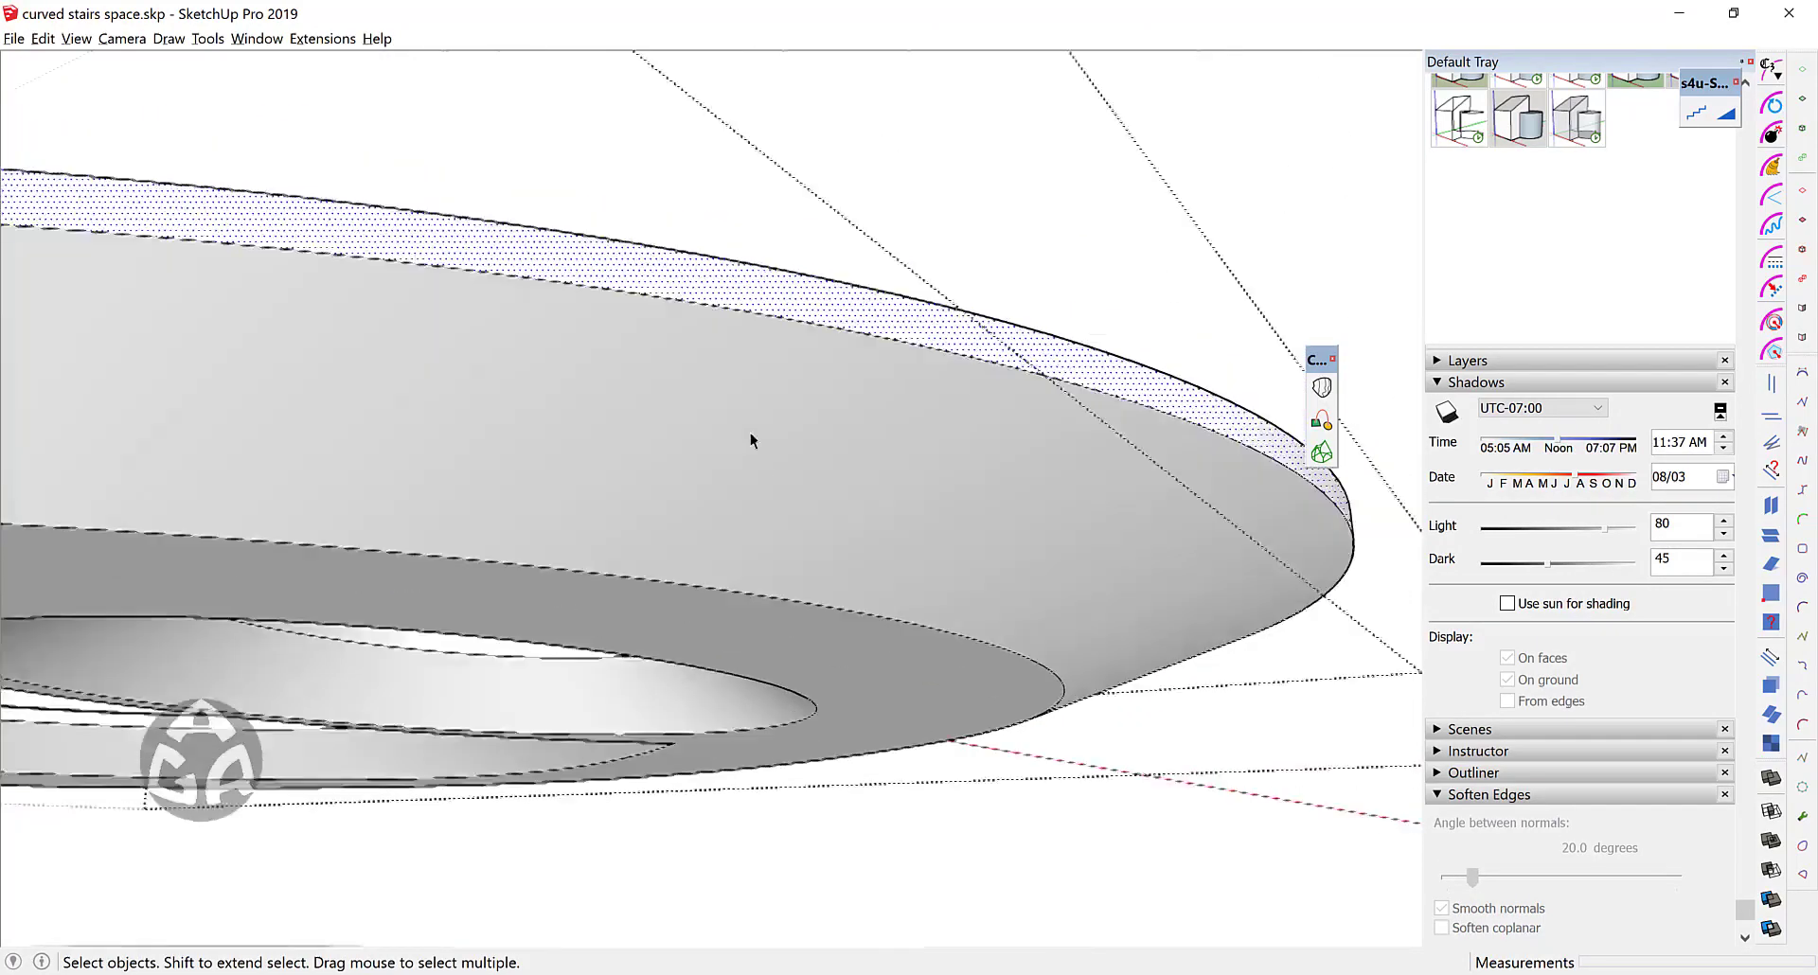
pyautogui.scroll(-3, 750, 433)
pyautogui.press('s')
pyautogui.scroll(2, 1041, 424)
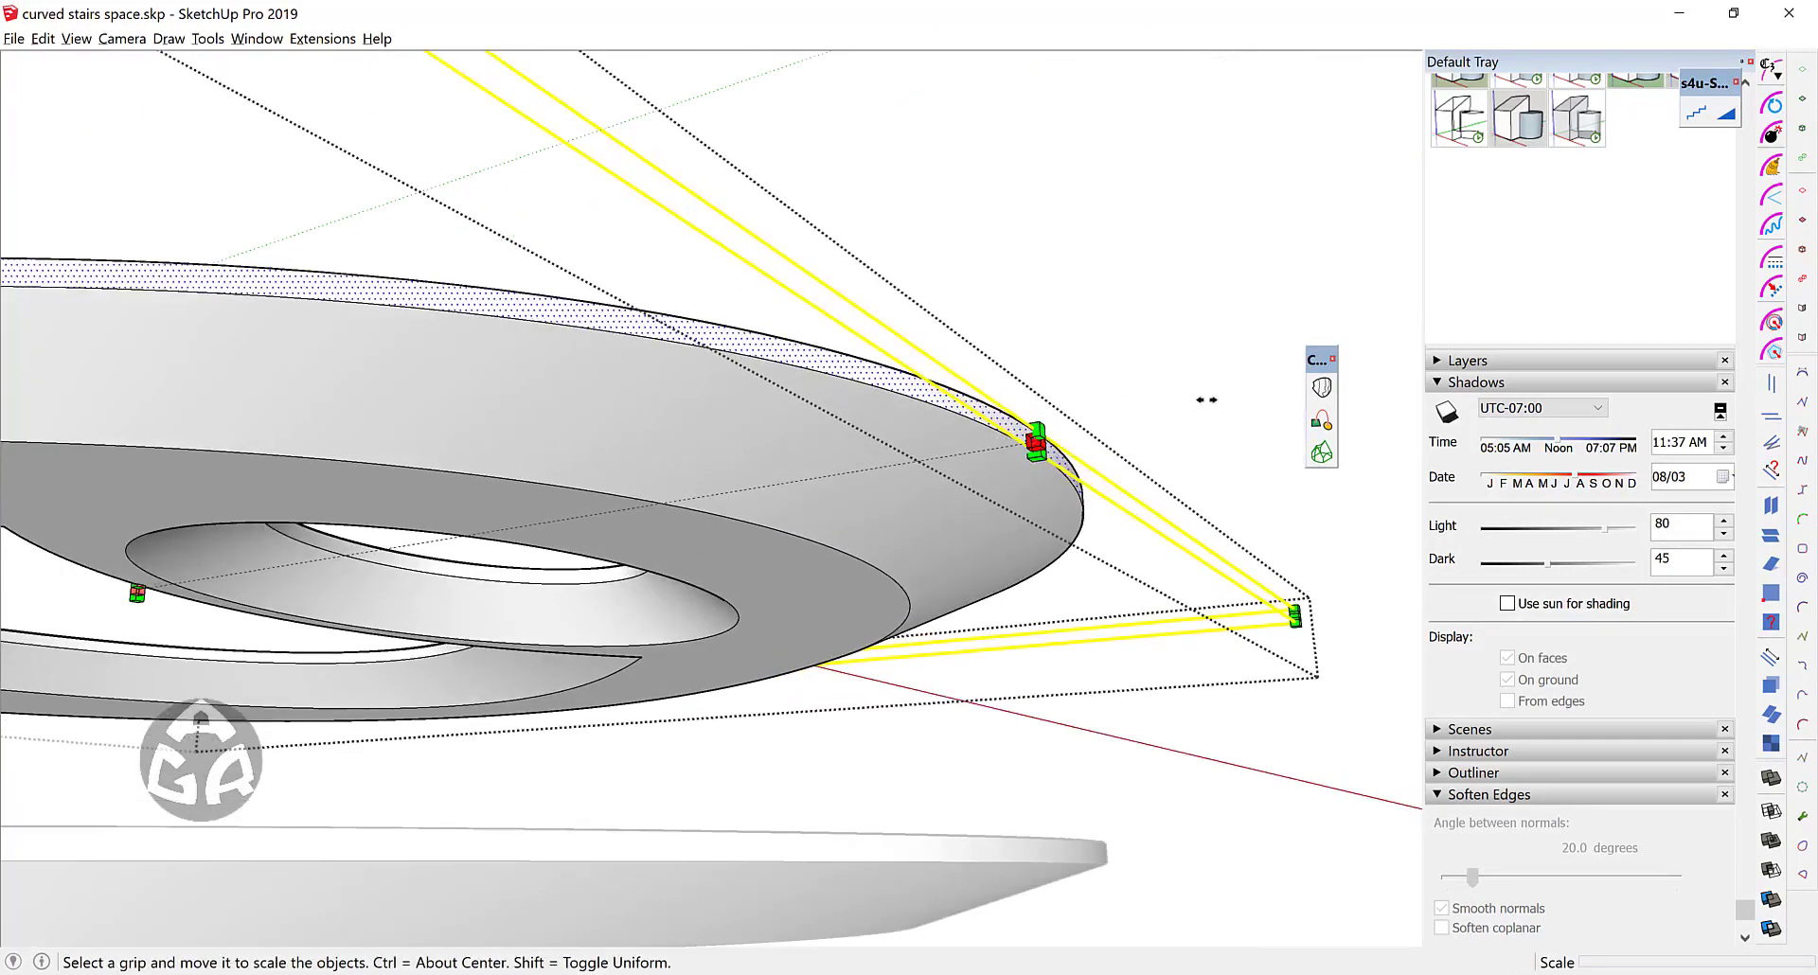
pyautogui.scroll(-2, 1206, 399)
pyautogui.click(1211, 399)
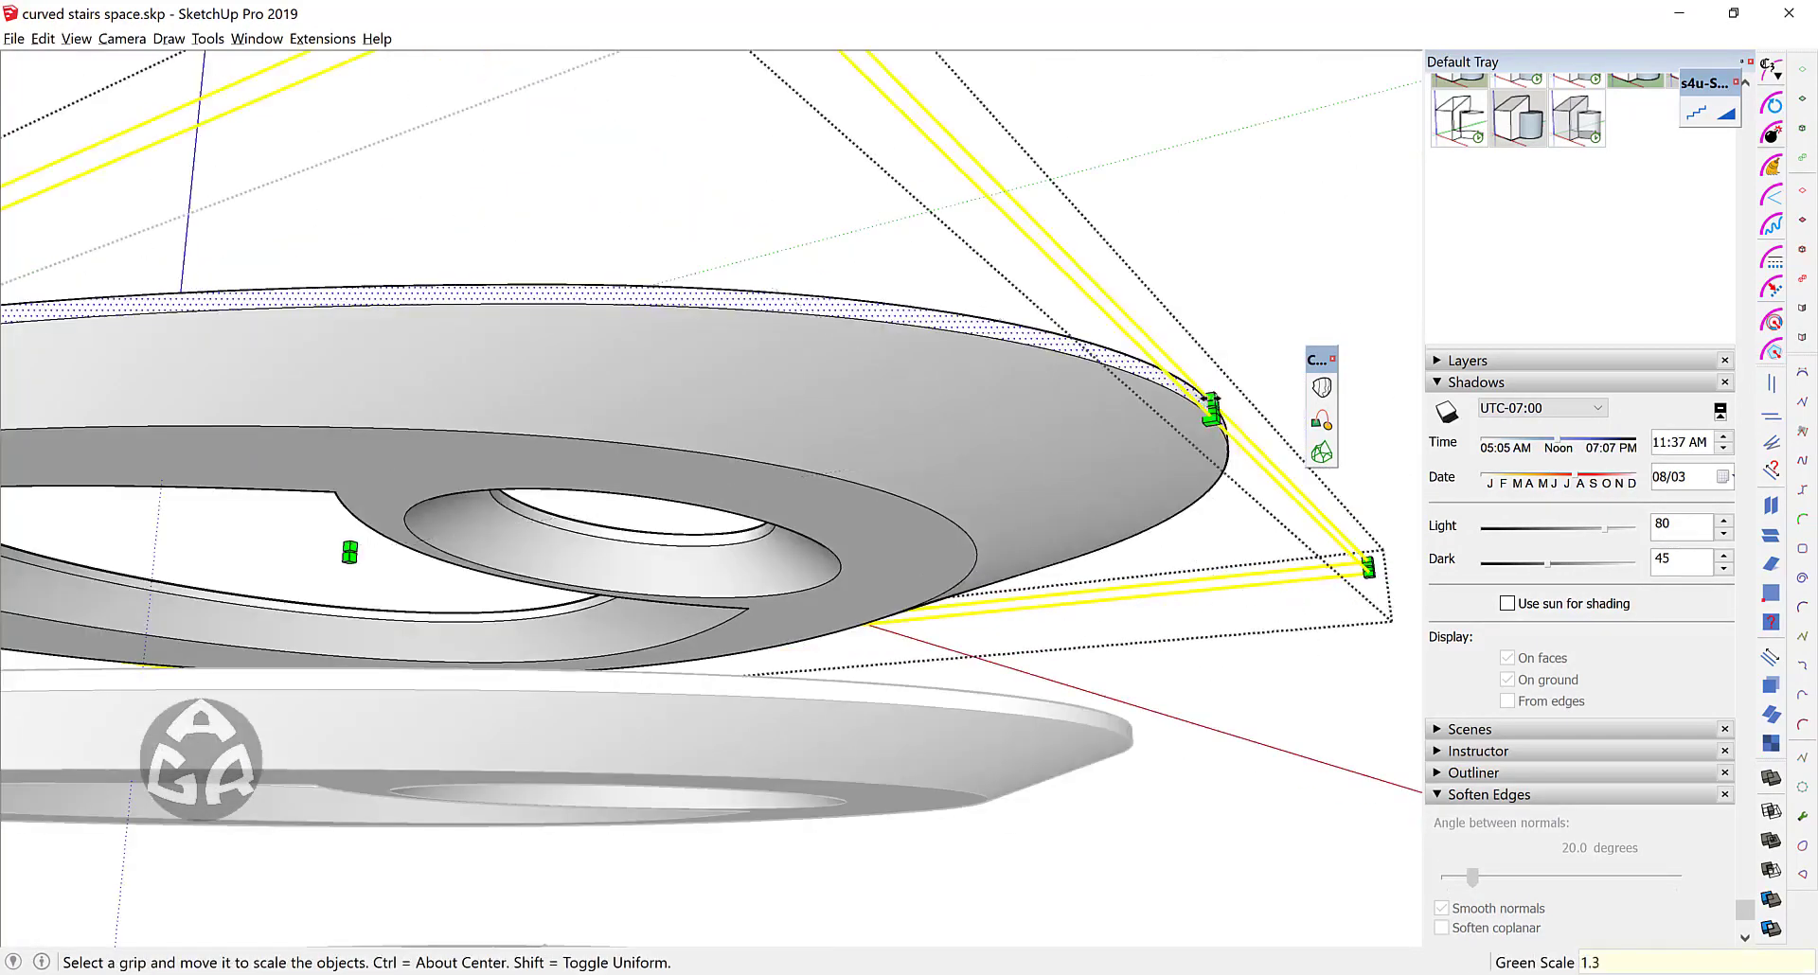
pyautogui.write('1.3')
pyautogui.press('Return')
pyautogui.press('space')
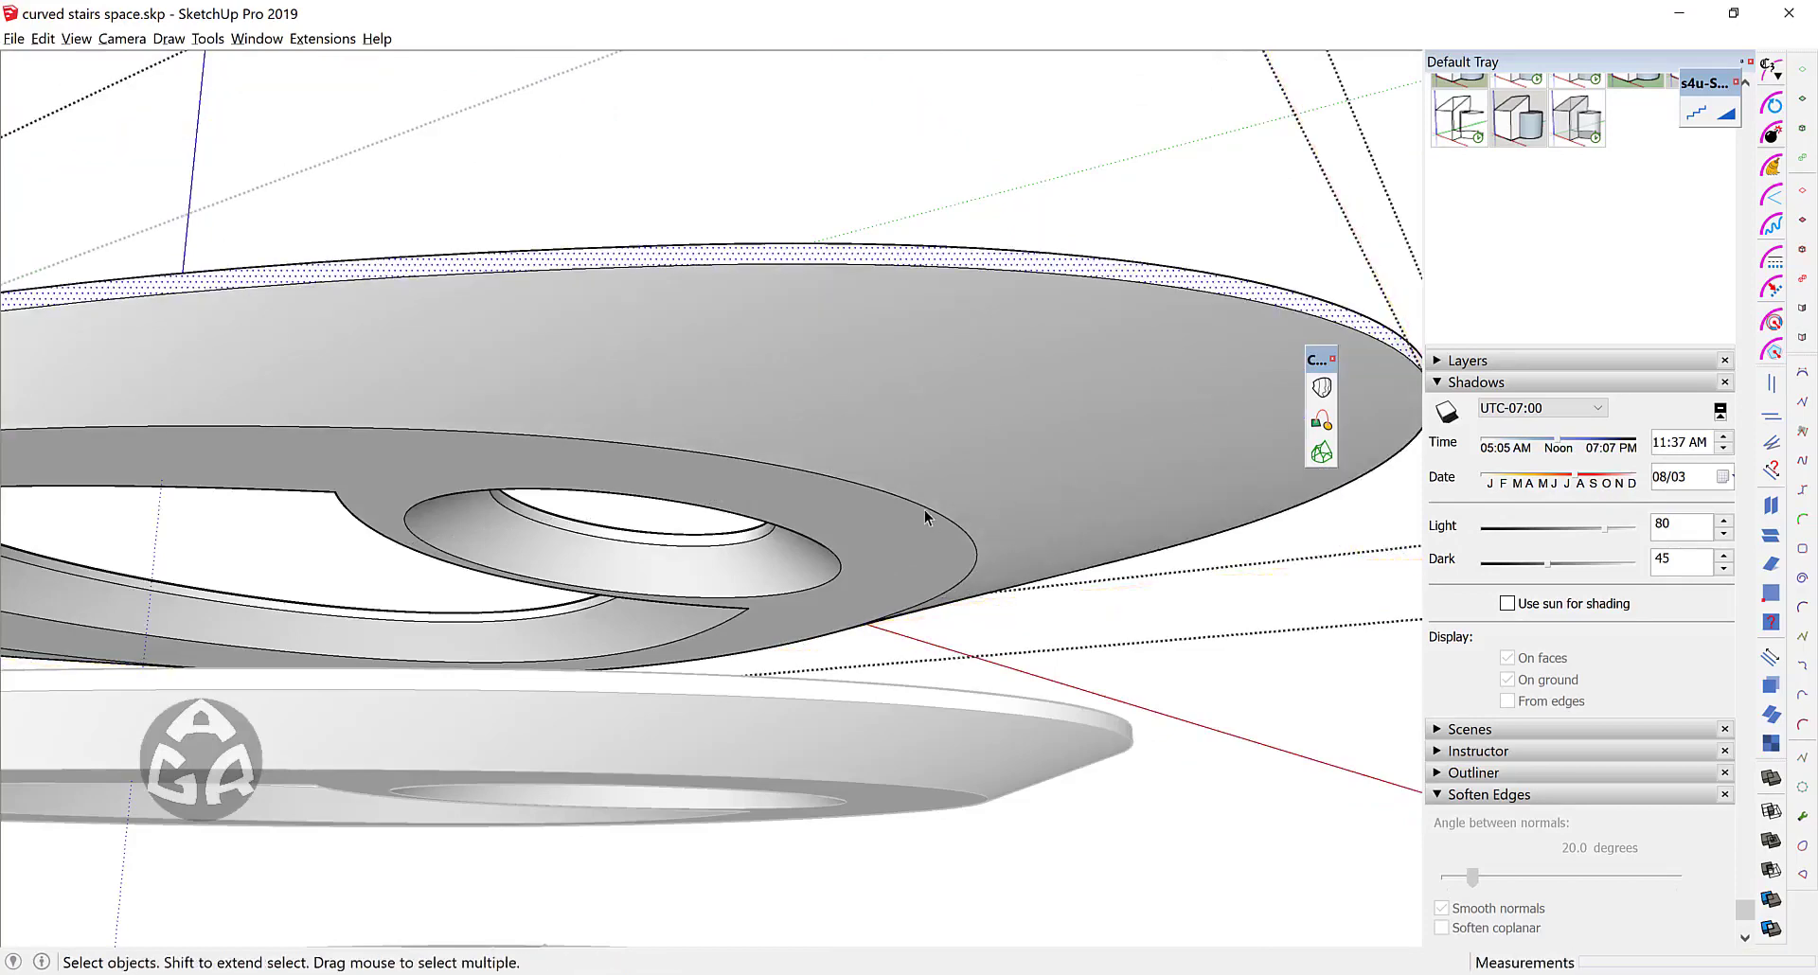
# Step: Scale the outer edge of the new top slab's underside by 1.15 along the green axis and leave the slab's editing context
pyautogui.click(926, 517)
pyautogui.scroll(-2, 610, 404)
pyautogui.keyDown('ctrl'); pyautogui.click(532, 445); pyautogui.keyUp('ctrl')
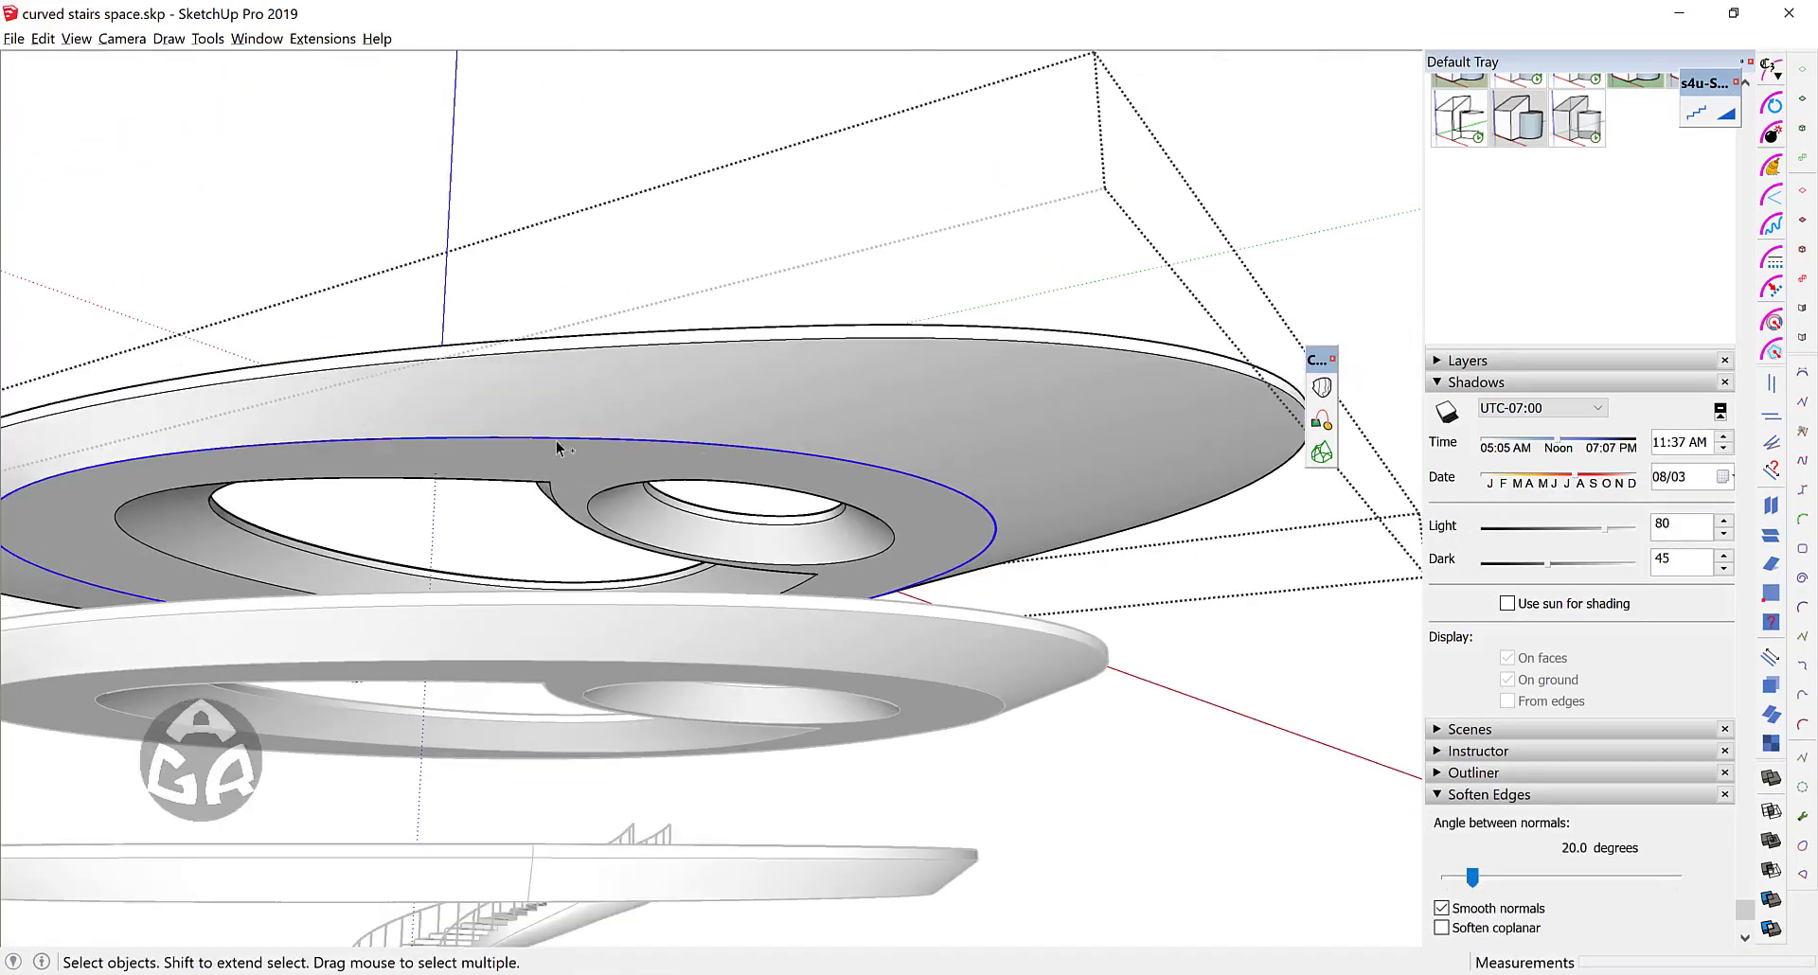
pyautogui.press('s')
pyautogui.moveTo(961, 487); pyautogui.dragTo(1046, 479)
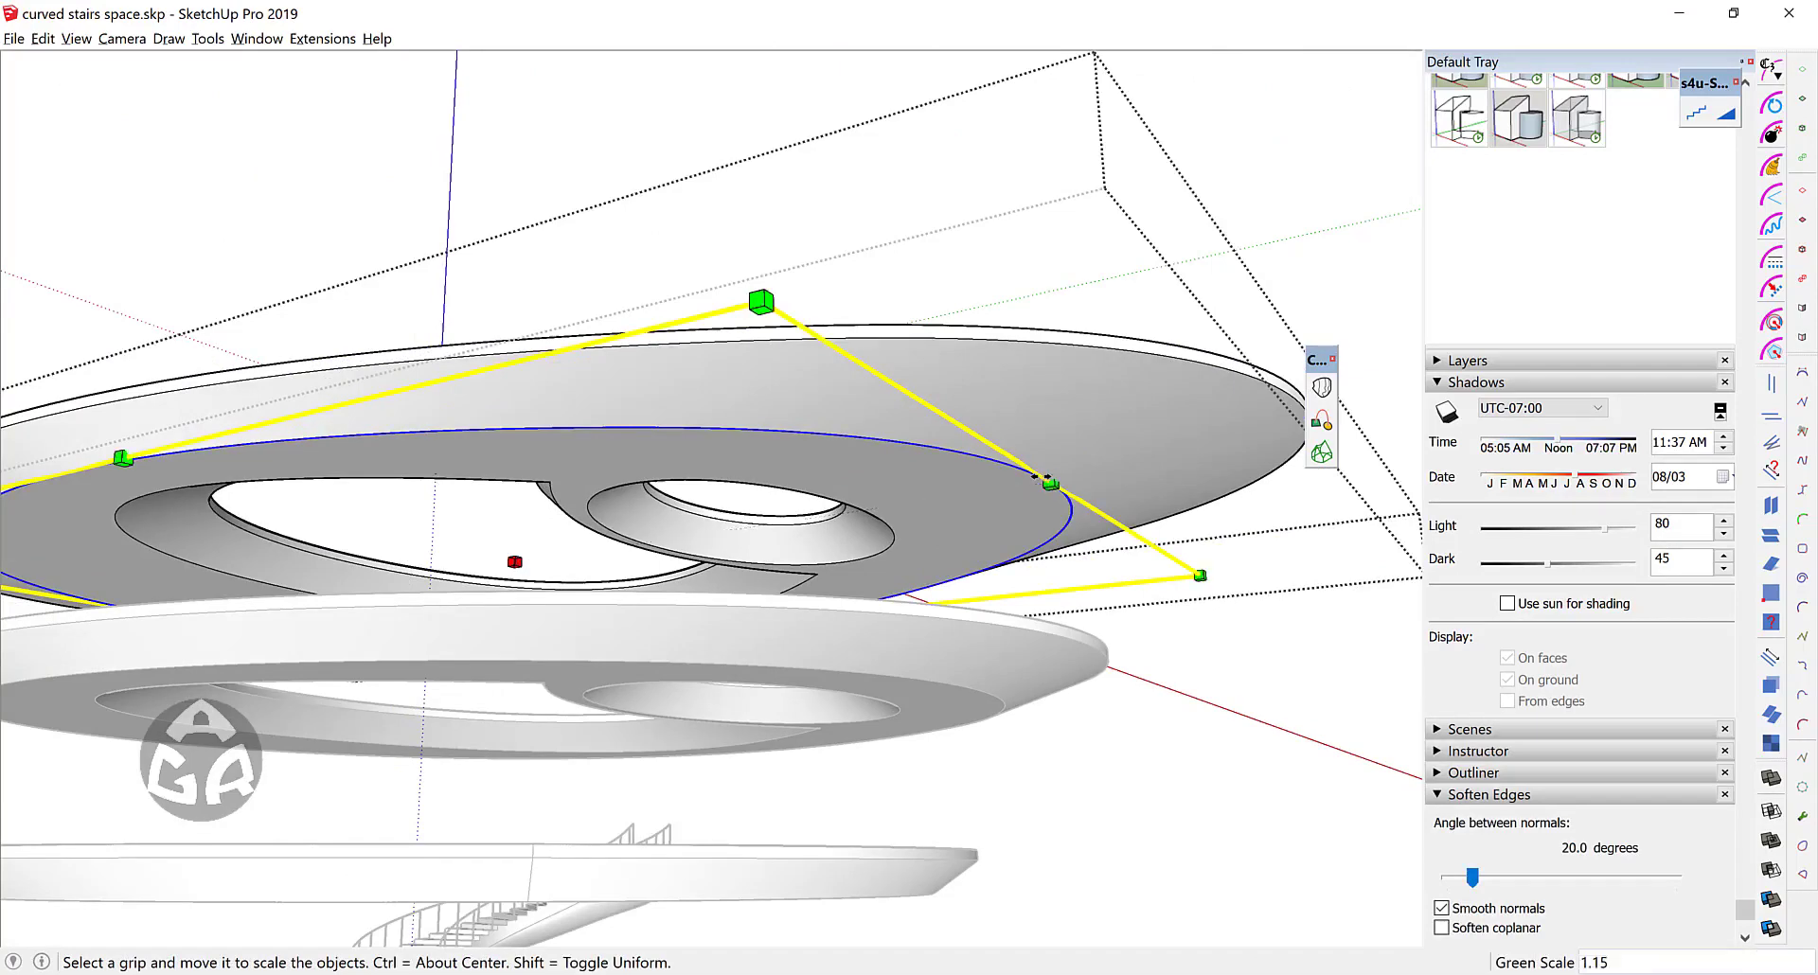
pyautogui.press('Return')
pyautogui.press('space')
pyautogui.scroll(-3, 1078, 304)
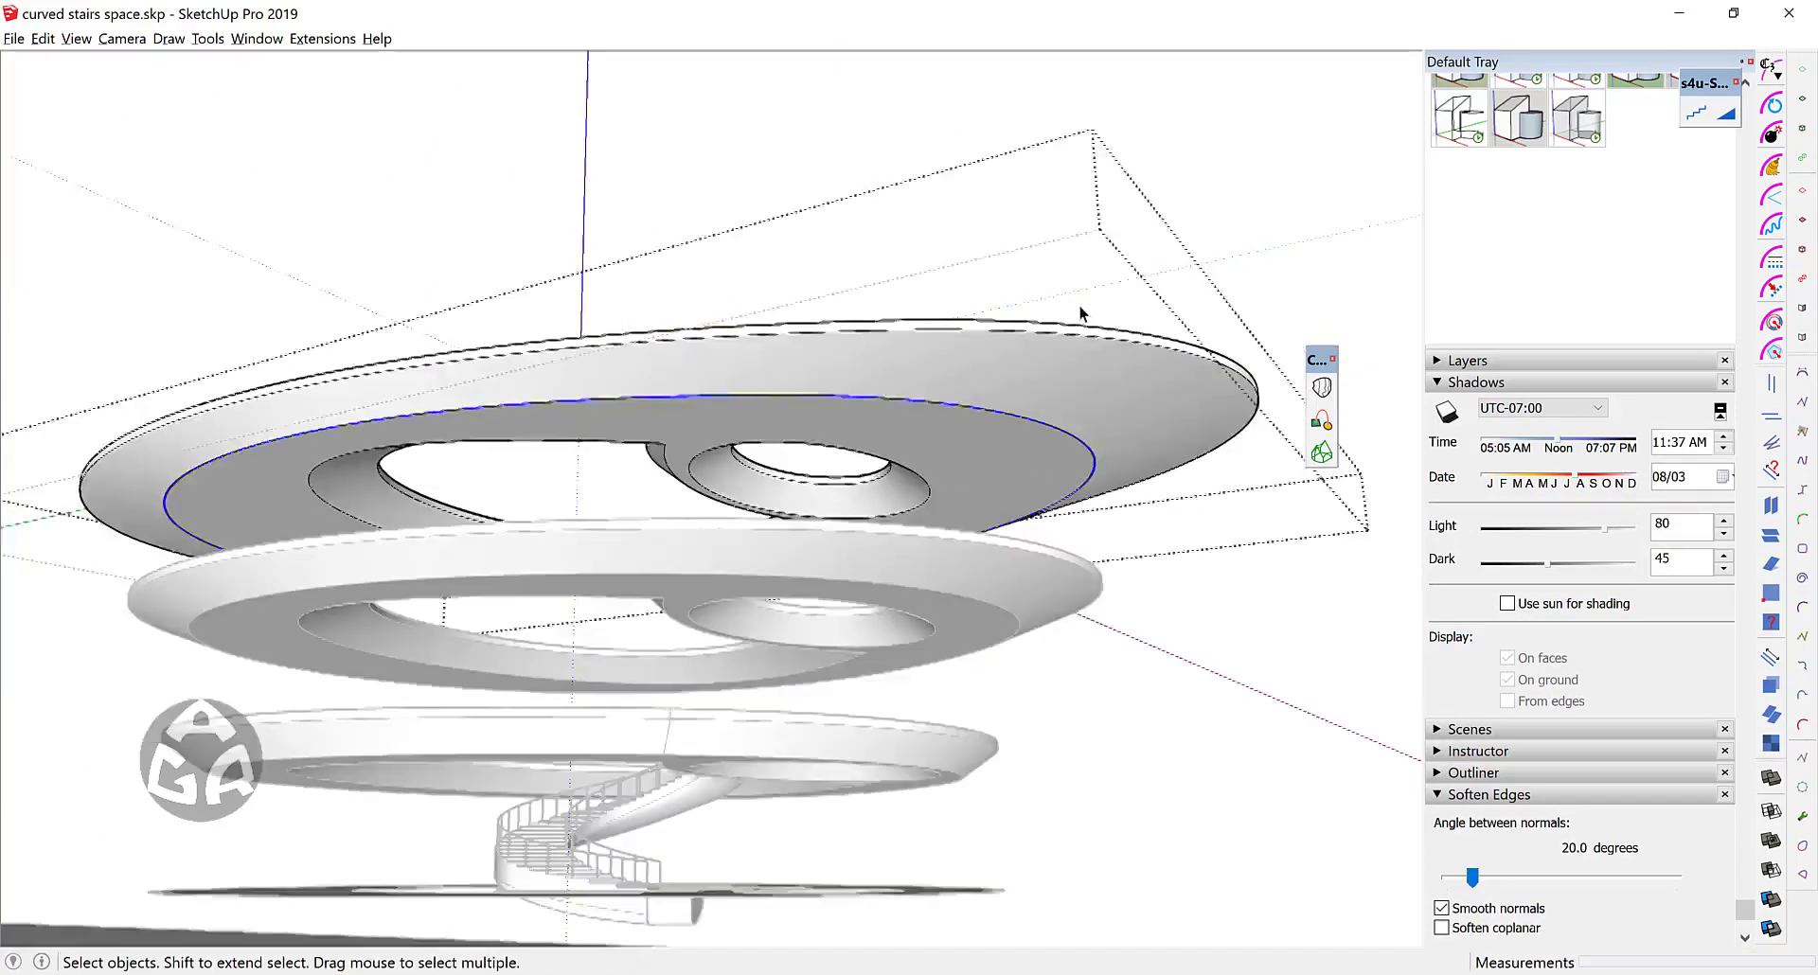
pyautogui.click(1080, 305)
# Step: Copy the curved stair straight up by one floor from ground level and repeat the copy x2 to serve the upper slabs
pyautogui.keyDown('shift'); pyautogui.moveTo(950, 720); pyautogui.dragTo(943, 791, button='middle'); pyautogui.keyUp('shift')
pyautogui.keyDown('shift'); pyautogui.moveTo(893, 573); pyautogui.dragTo(885, 701, button='middle'); pyautogui.keyUp('shift')
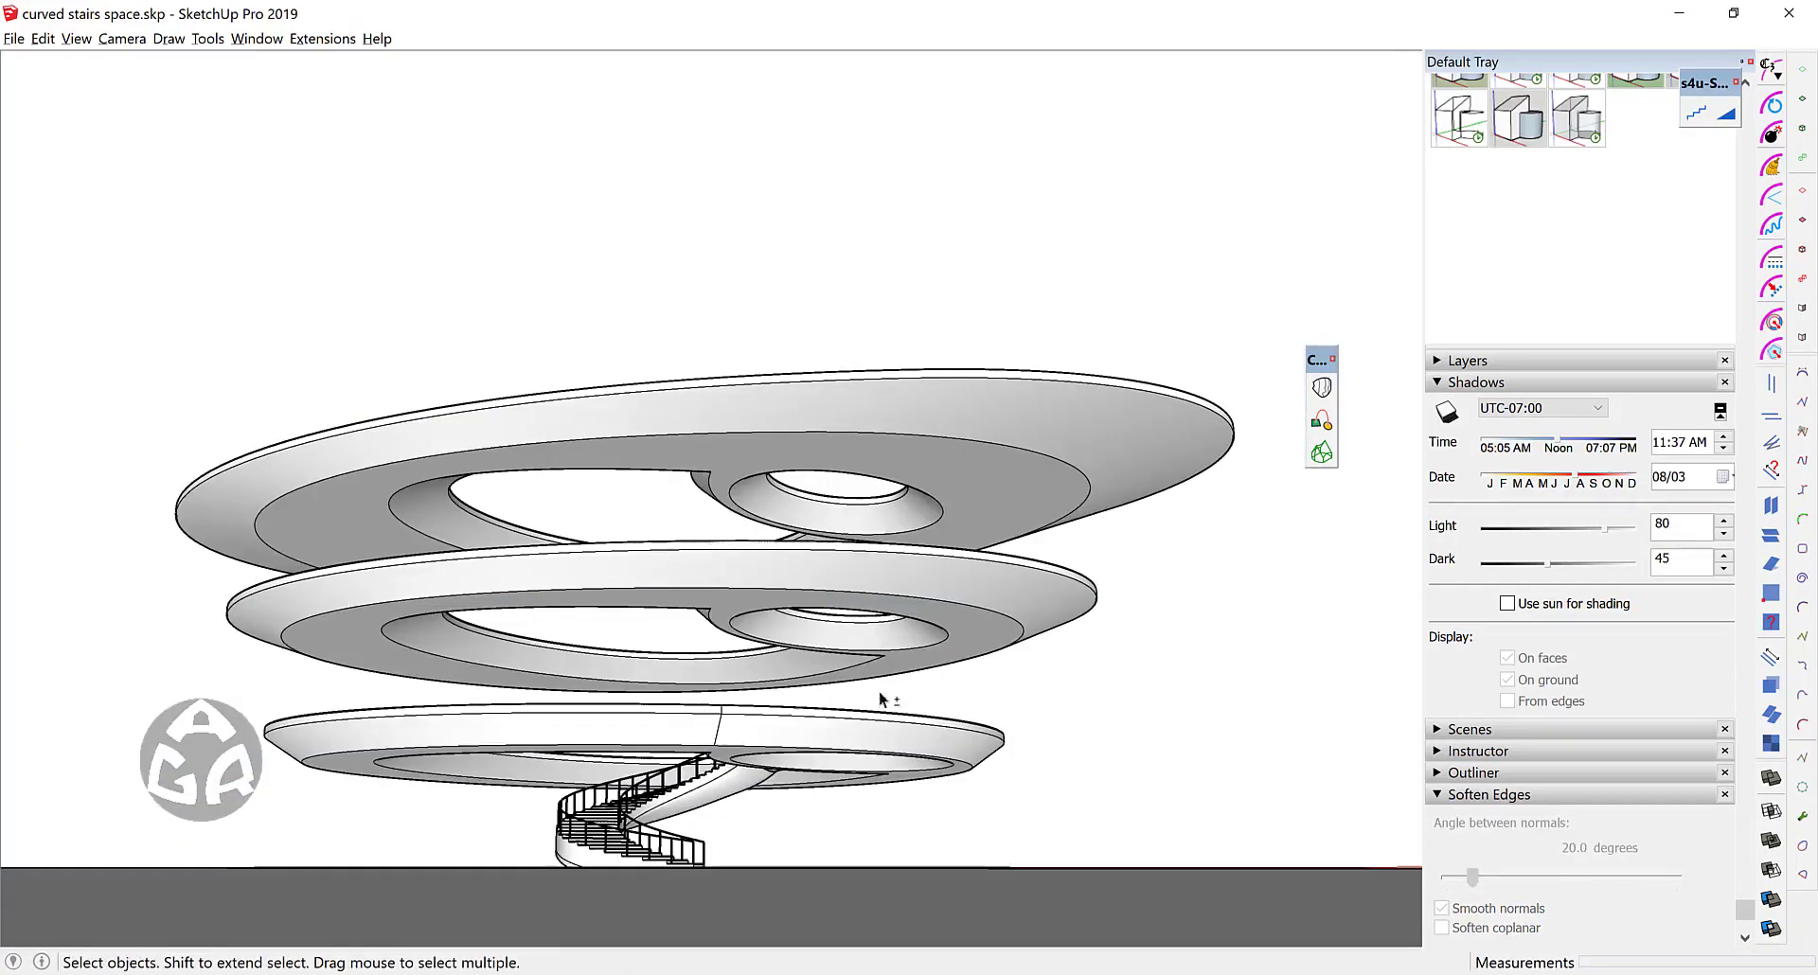
pyautogui.scroll(2, 788, 654)
pyautogui.keyDown('shift'); pyautogui.moveTo(747, 609); pyautogui.dragTo(791, 878, button='middle'); pyautogui.keyUp('shift')
pyautogui.scroll(5, 705, 886)
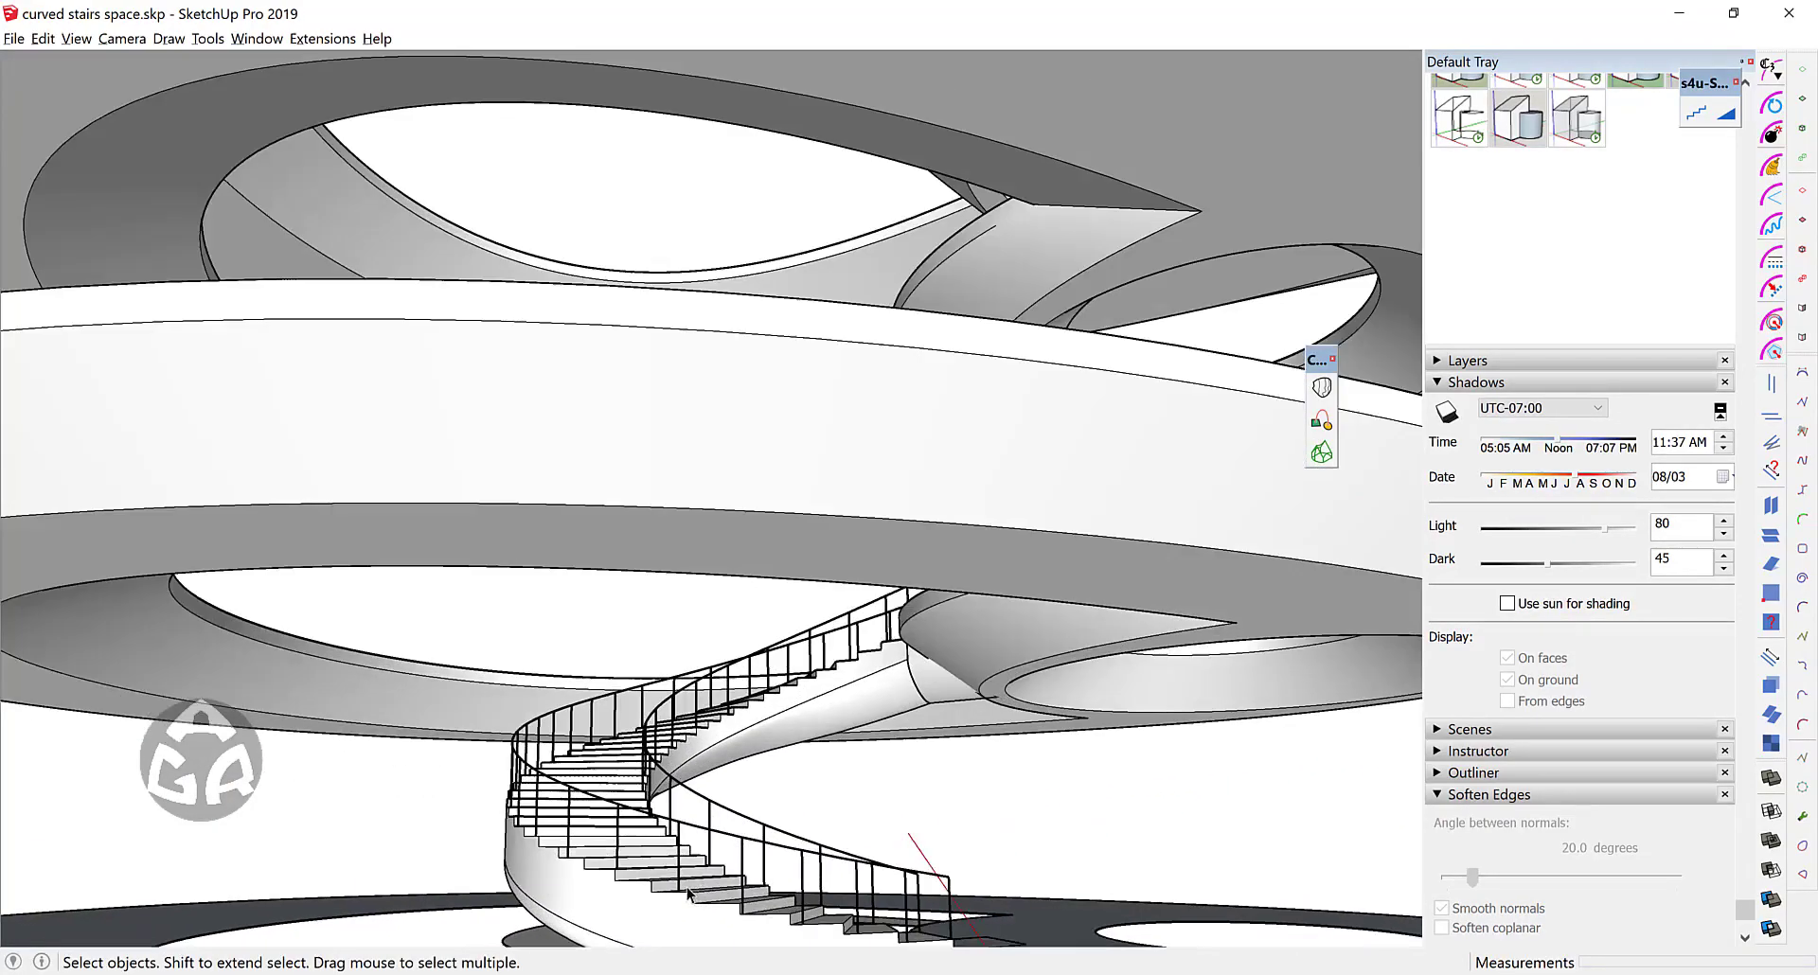
pyautogui.click(696, 890)
pyautogui.moveTo(905, 763); pyautogui.dragTo(1032, 786, button='middle')
pyautogui.keyDown('shift'); pyautogui.moveTo(1031, 786); pyautogui.dragTo(867, 814, button='middle'); pyautogui.keyUp('shift')
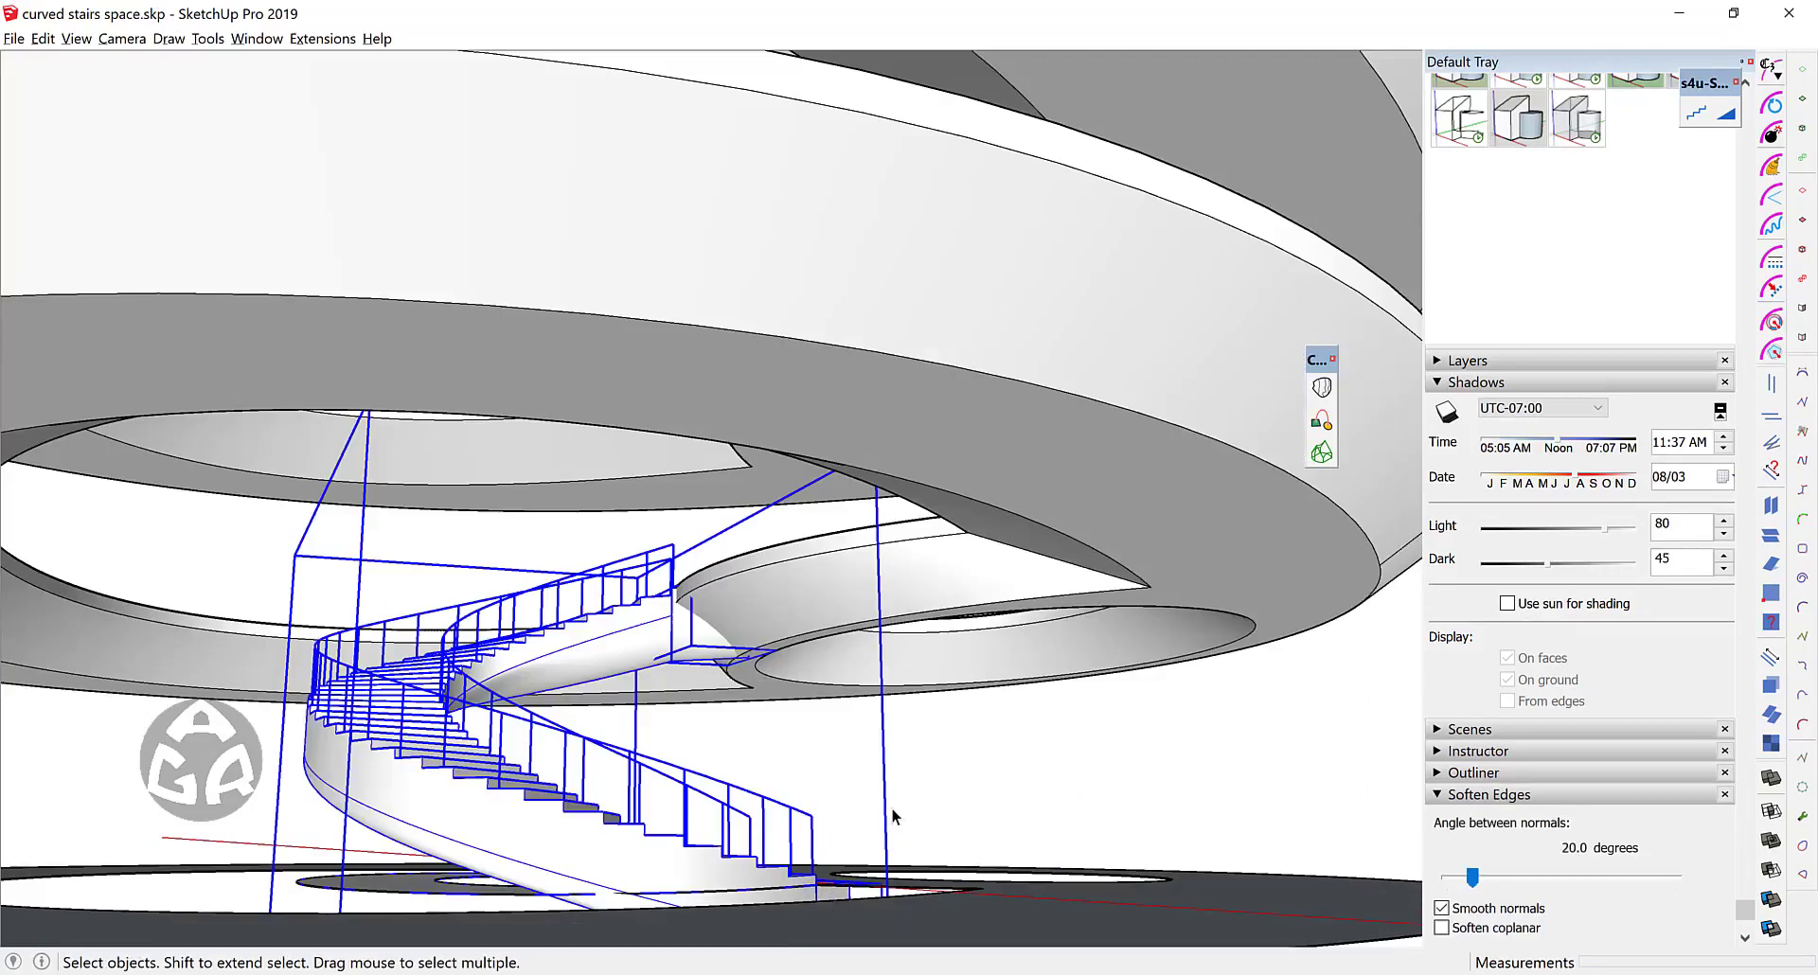
pyautogui.press('m')
pyautogui.press('ctrl')
pyautogui.click(1043, 907)
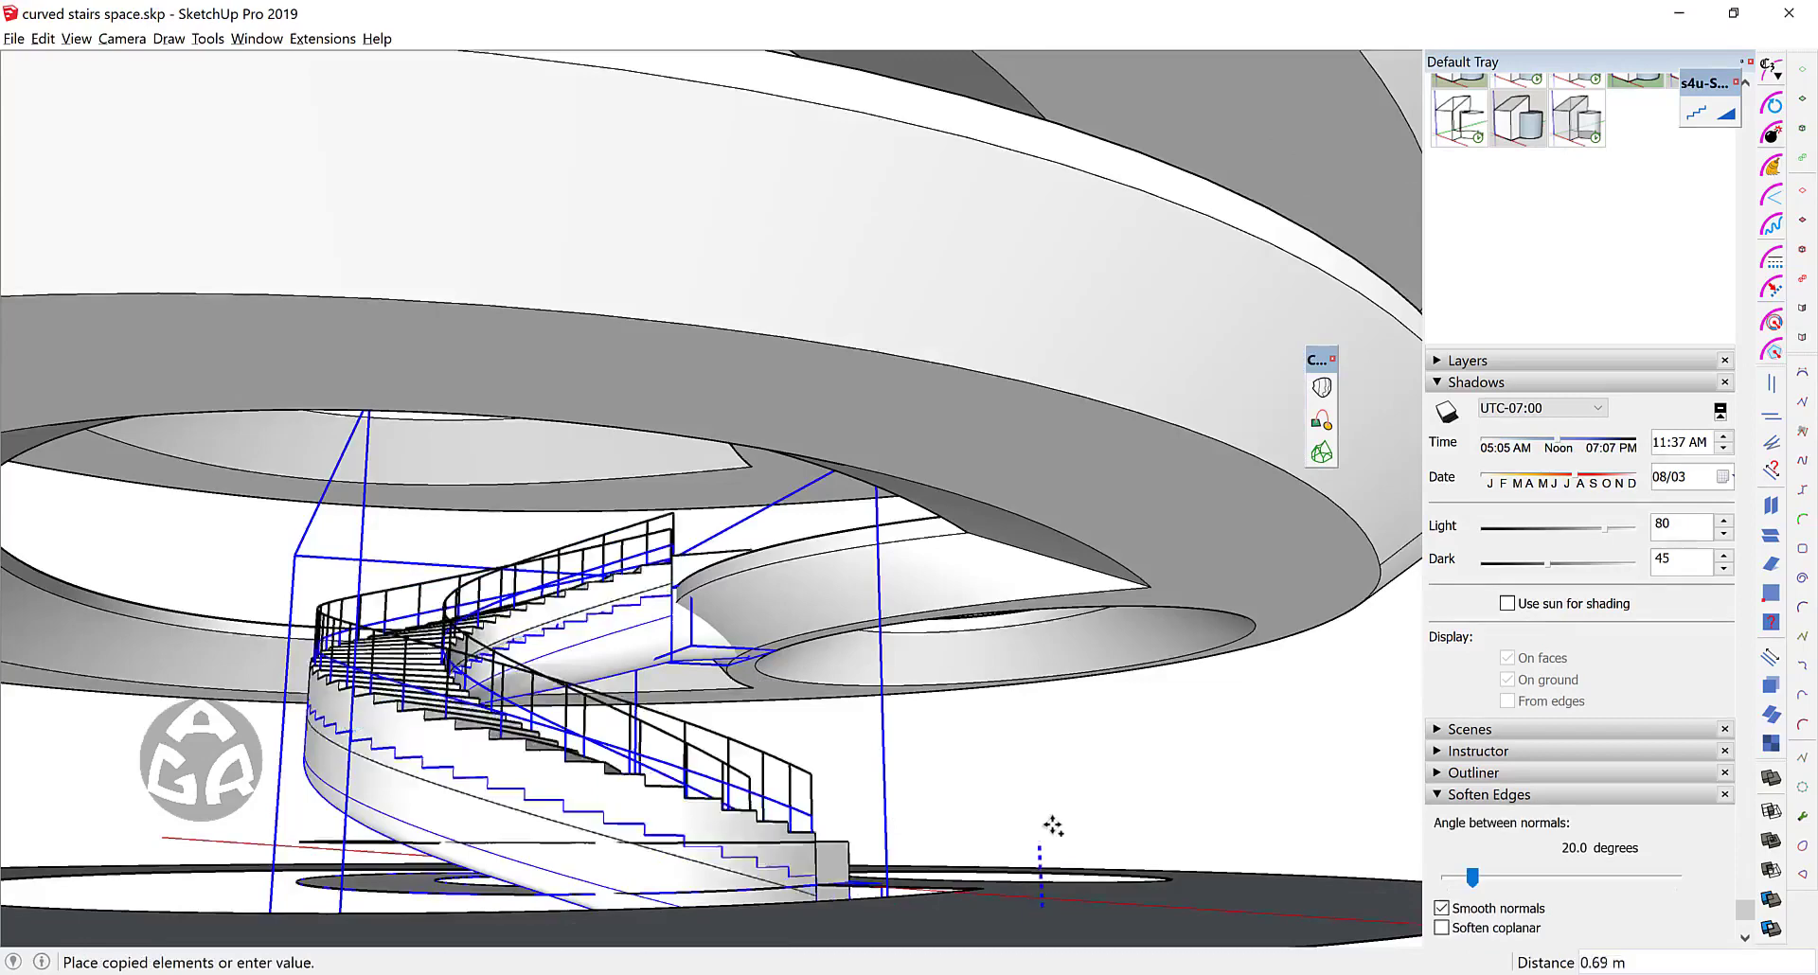
pyautogui.scroll(-5, 1051, 824)
pyautogui.click(1114, 617)
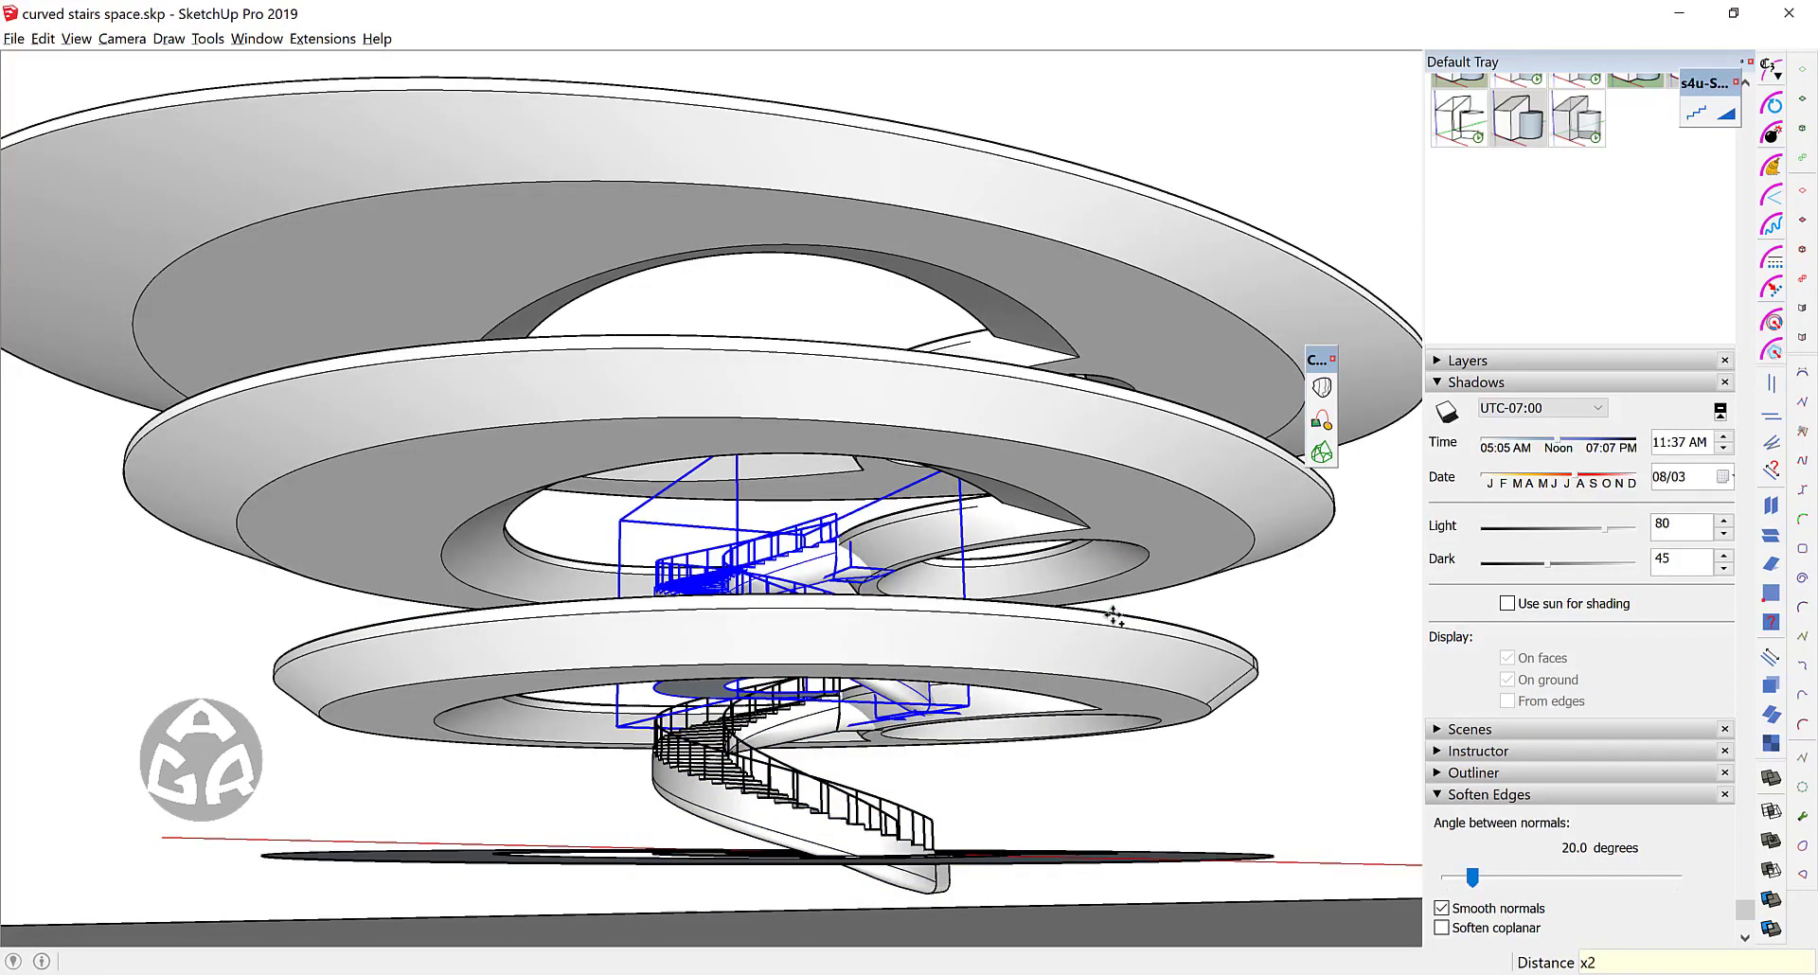
pyautogui.write('x2')
pyautogui.press('Return')
pyautogui.press('space')
# Step: Open each of the two copied stairs and delete the flat ring-shaped face beneath it
pyautogui.moveTo(1003, 434); pyautogui.dragTo(1231, 431, button='middle')
pyautogui.scroll(3, 701, 364)
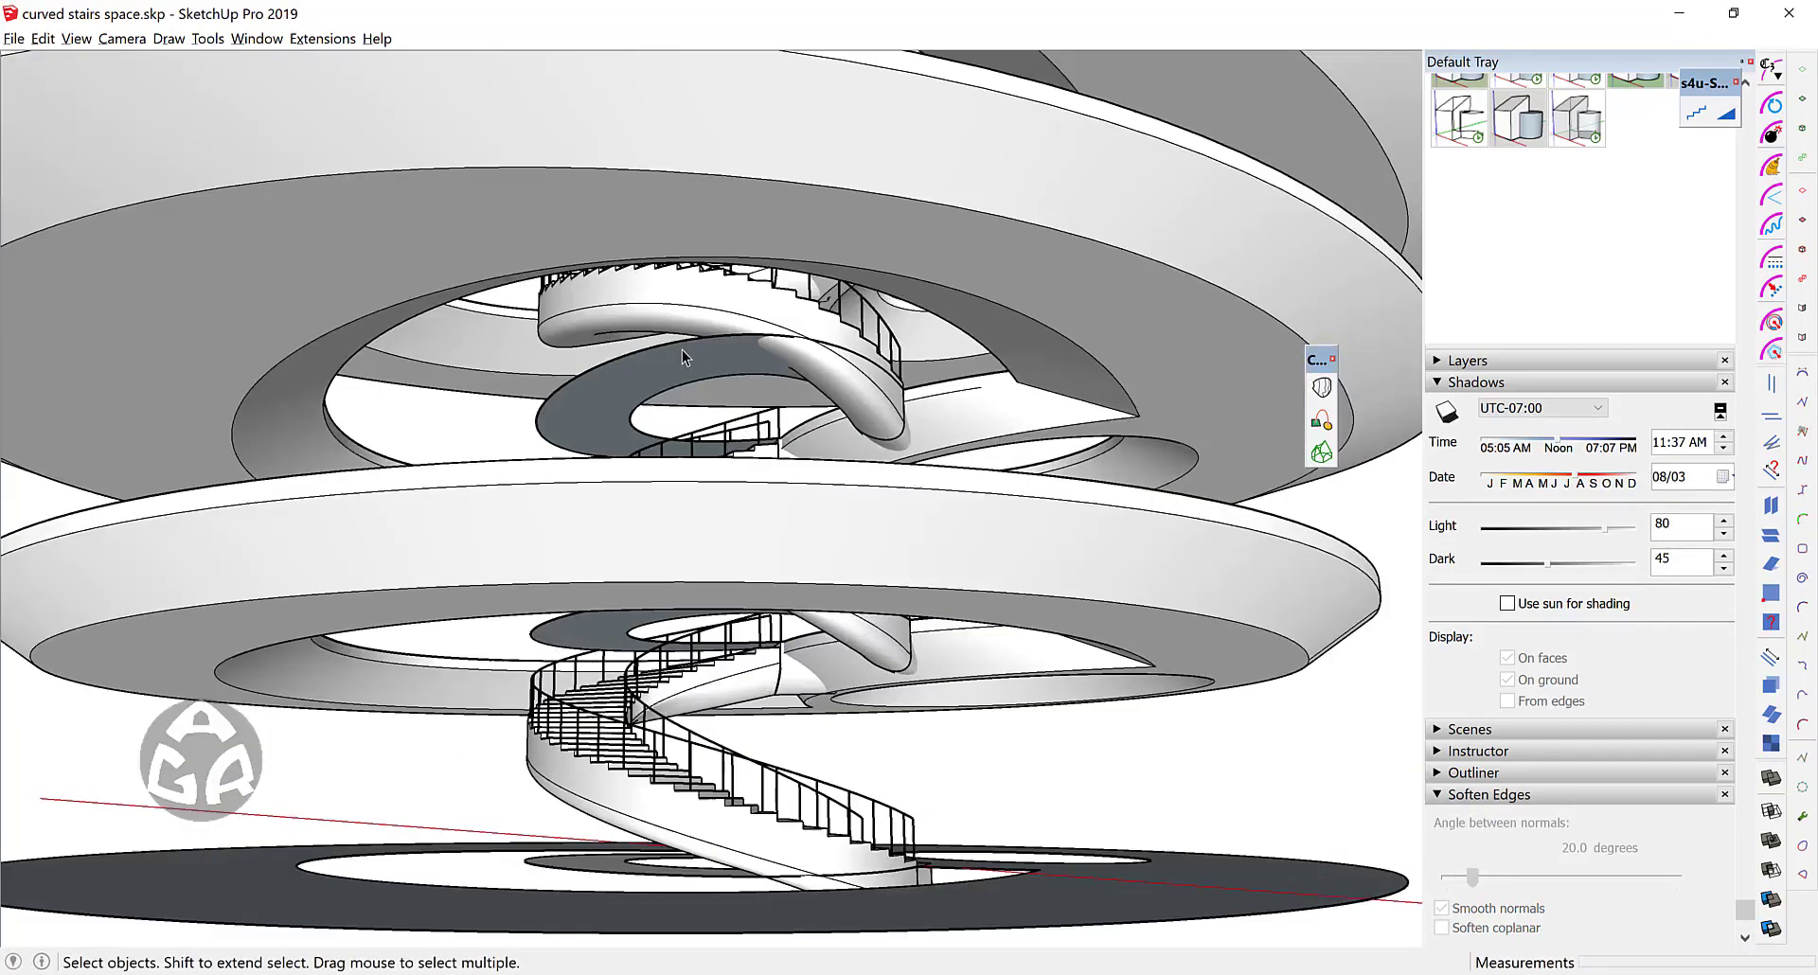
pyautogui.doubleClick(681, 351)
pyautogui.click(683, 353)
pyautogui.press('Delete')
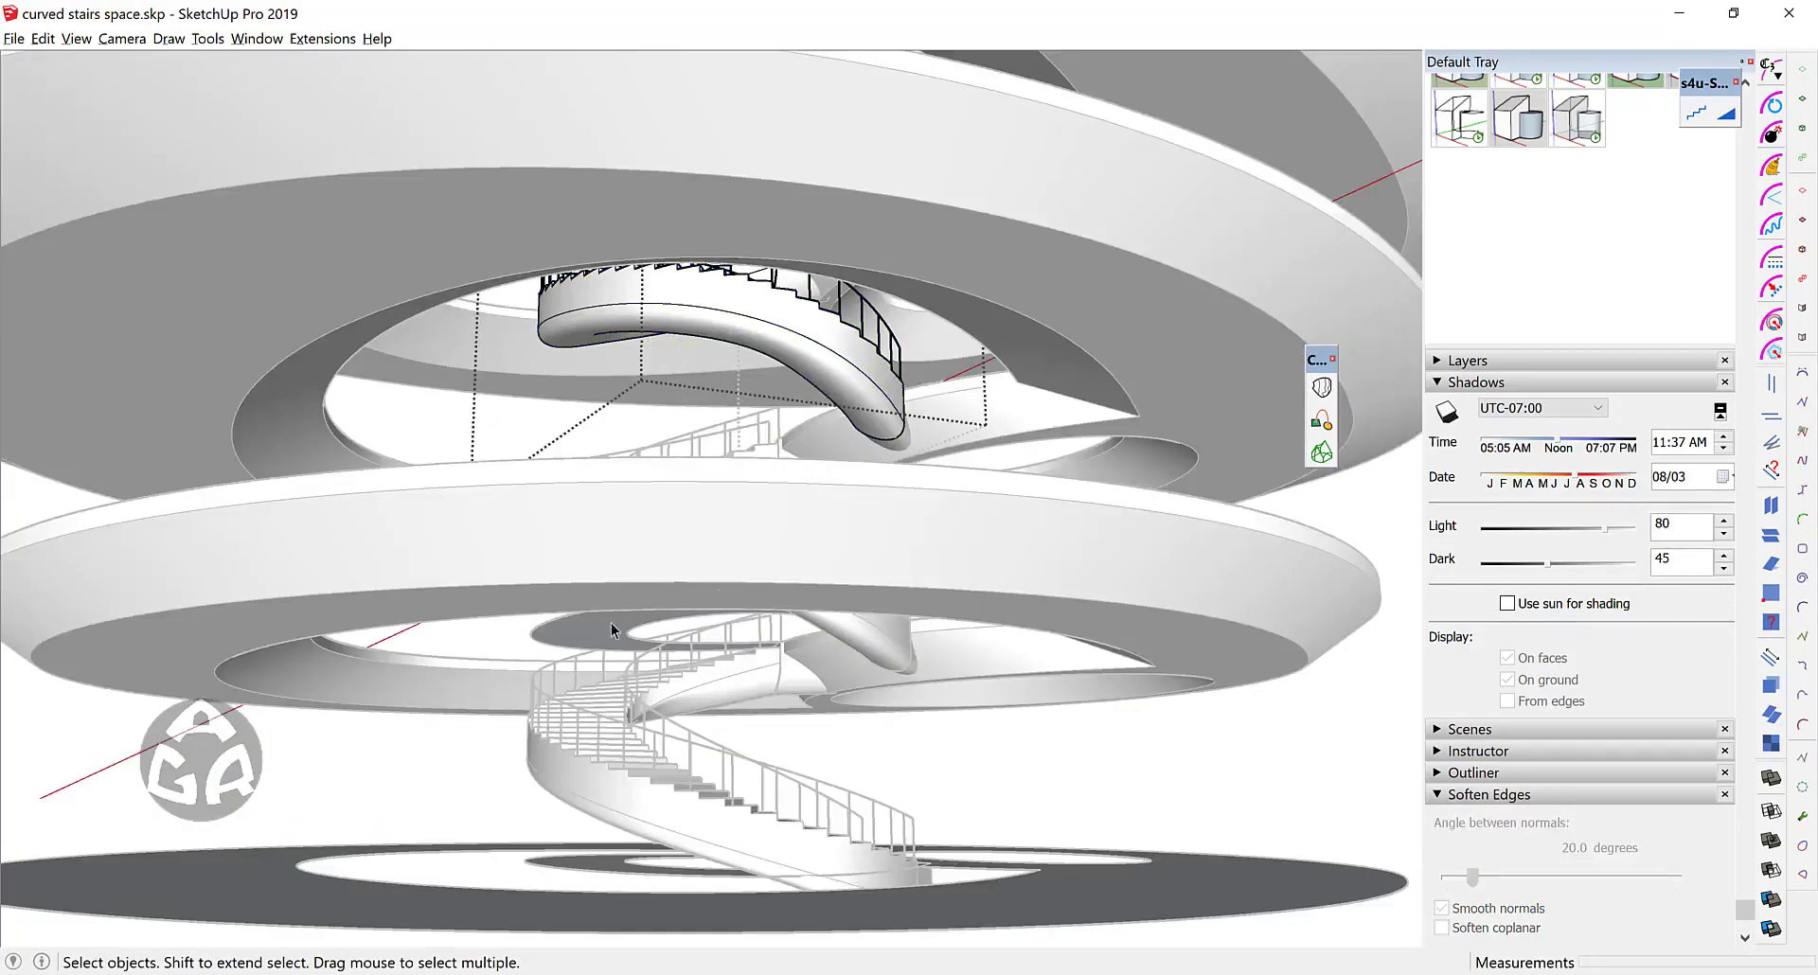
pyautogui.click(602, 633)
pyautogui.doubleClick(602, 633)
pyautogui.click(603, 634)
pyautogui.press('Delete')
# Step: Union the lowest raised slab with the stair extension piece that meets it
pyautogui.moveTo(603, 638); pyautogui.dragTo(661, 650, button='middle')
pyautogui.moveTo(1013, 470); pyautogui.dragTo(966, 606, button='middle')
pyautogui.moveTo(724, 666); pyautogui.dragTo(982, 532, button='middle')
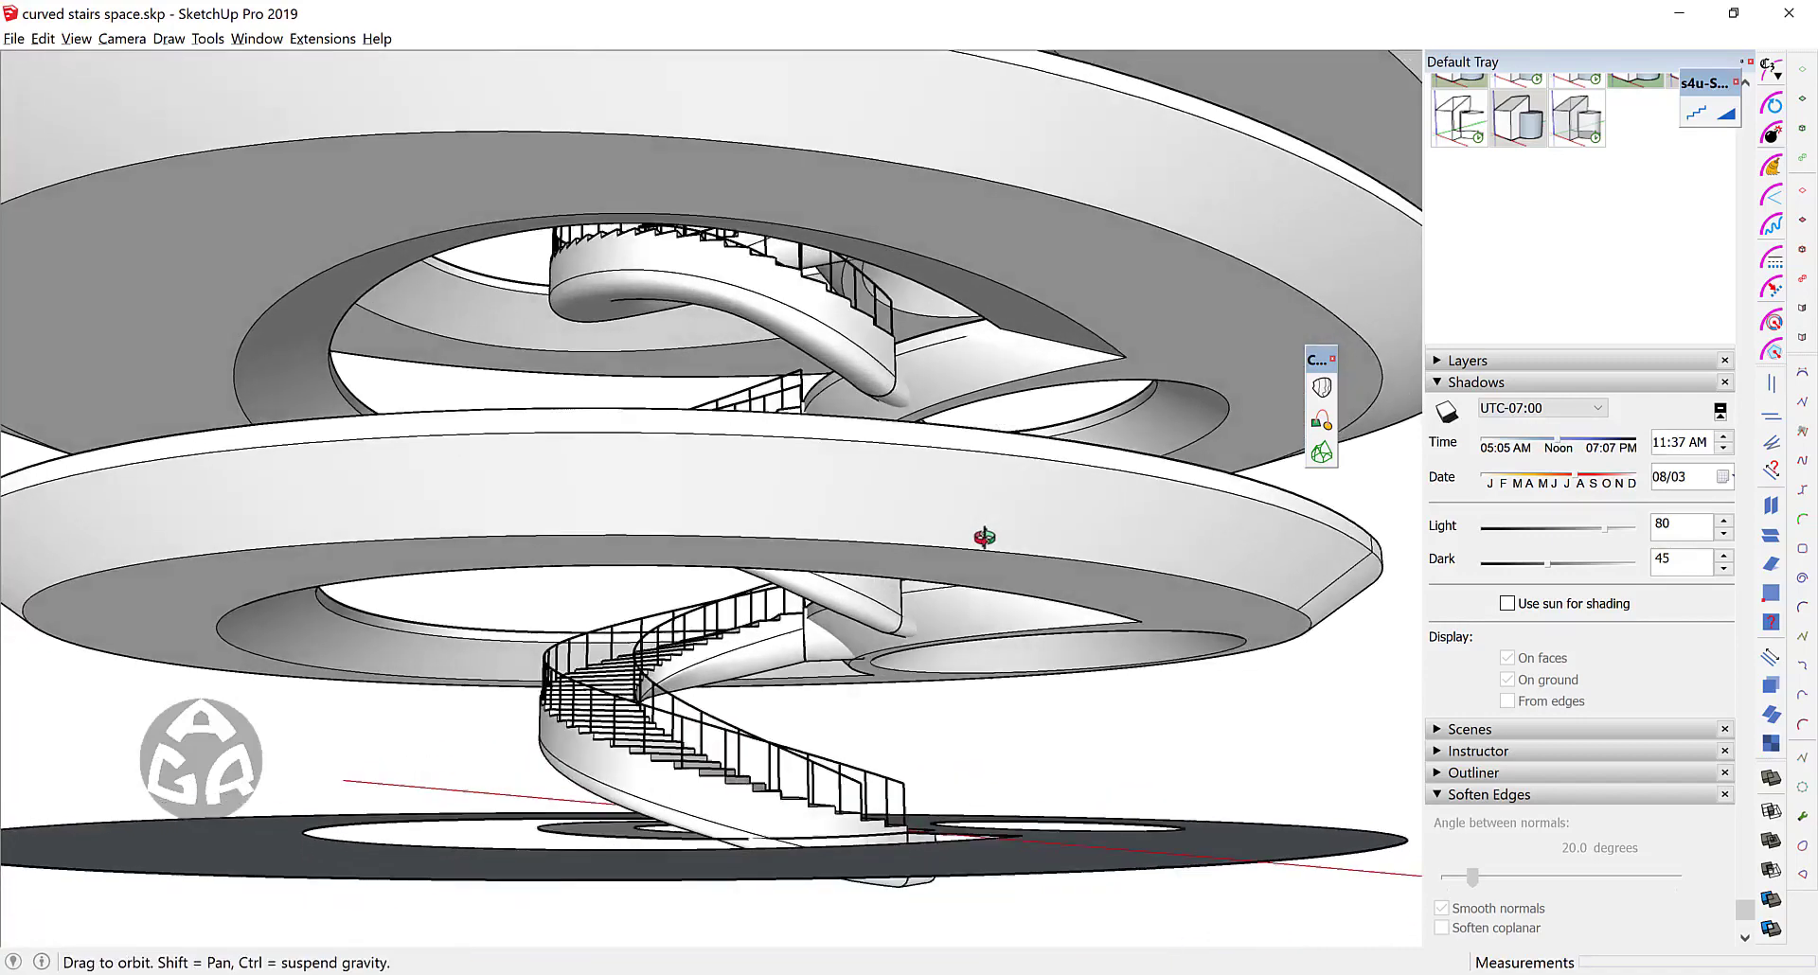
pyautogui.scroll(3, 920, 642)
pyautogui.moveTo(920, 641); pyautogui.dragTo(967, 544, button='middle')
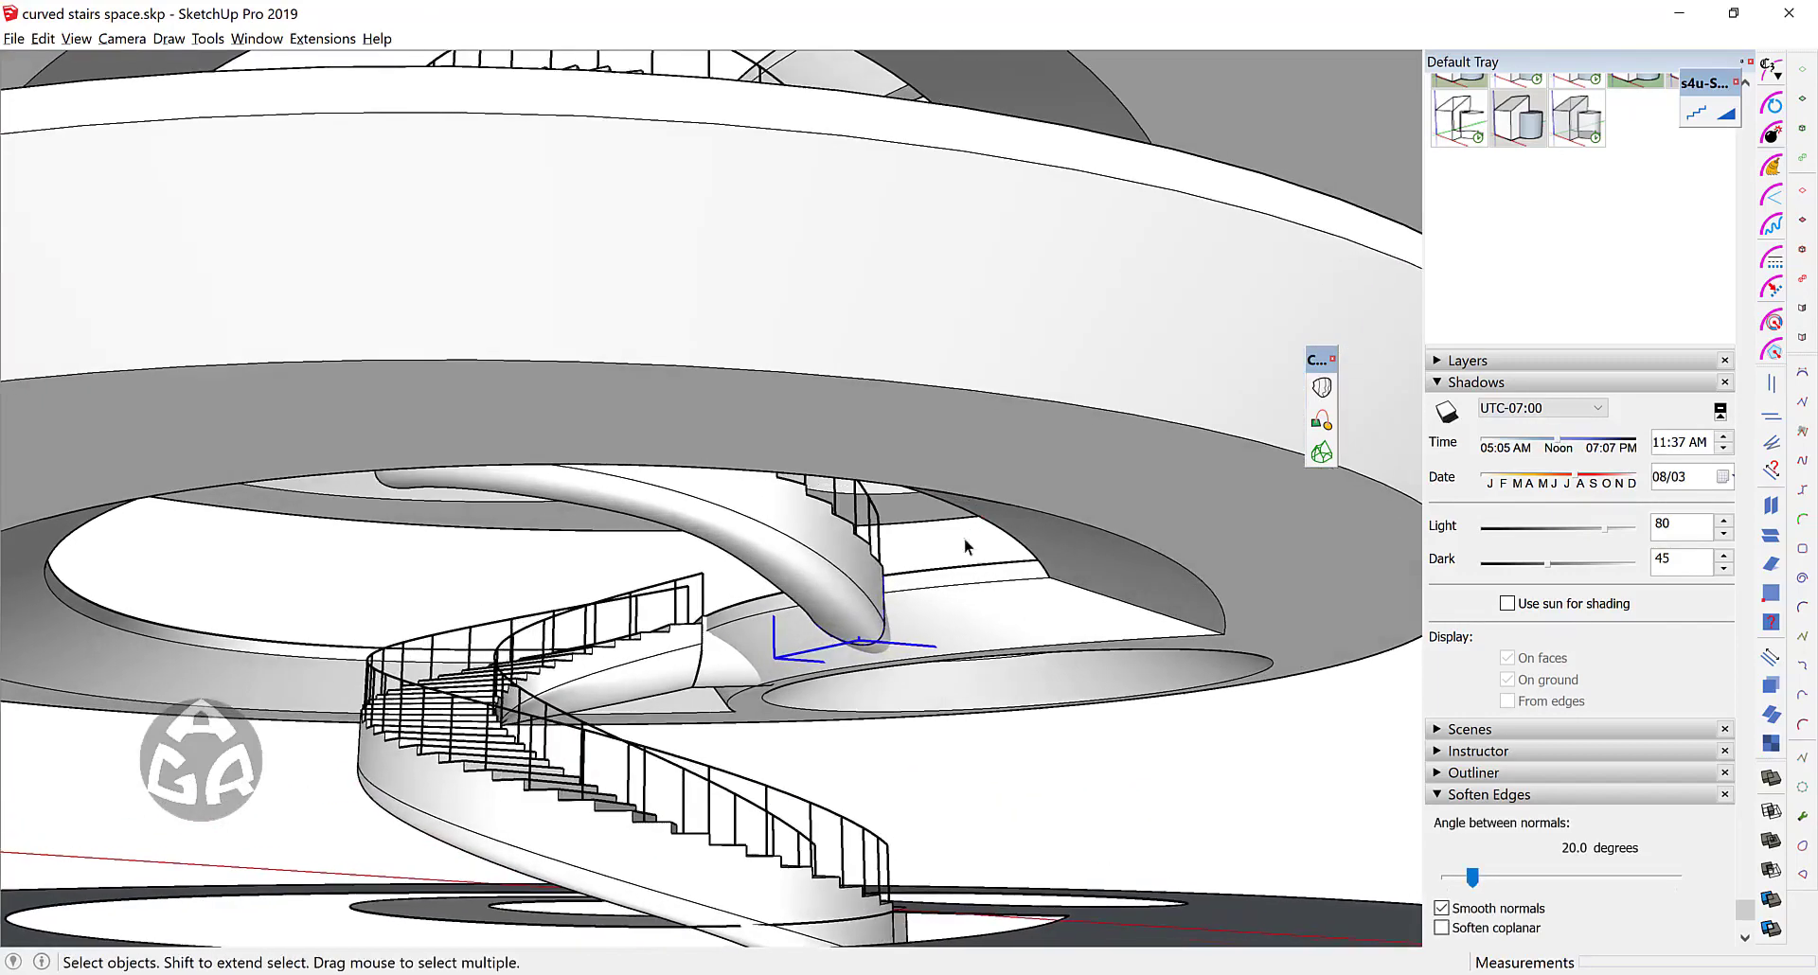
pyautogui.click(735, 677)
pyautogui.keyDown('shift'); pyautogui.click(766, 628); pyautogui.keyUp('shift')
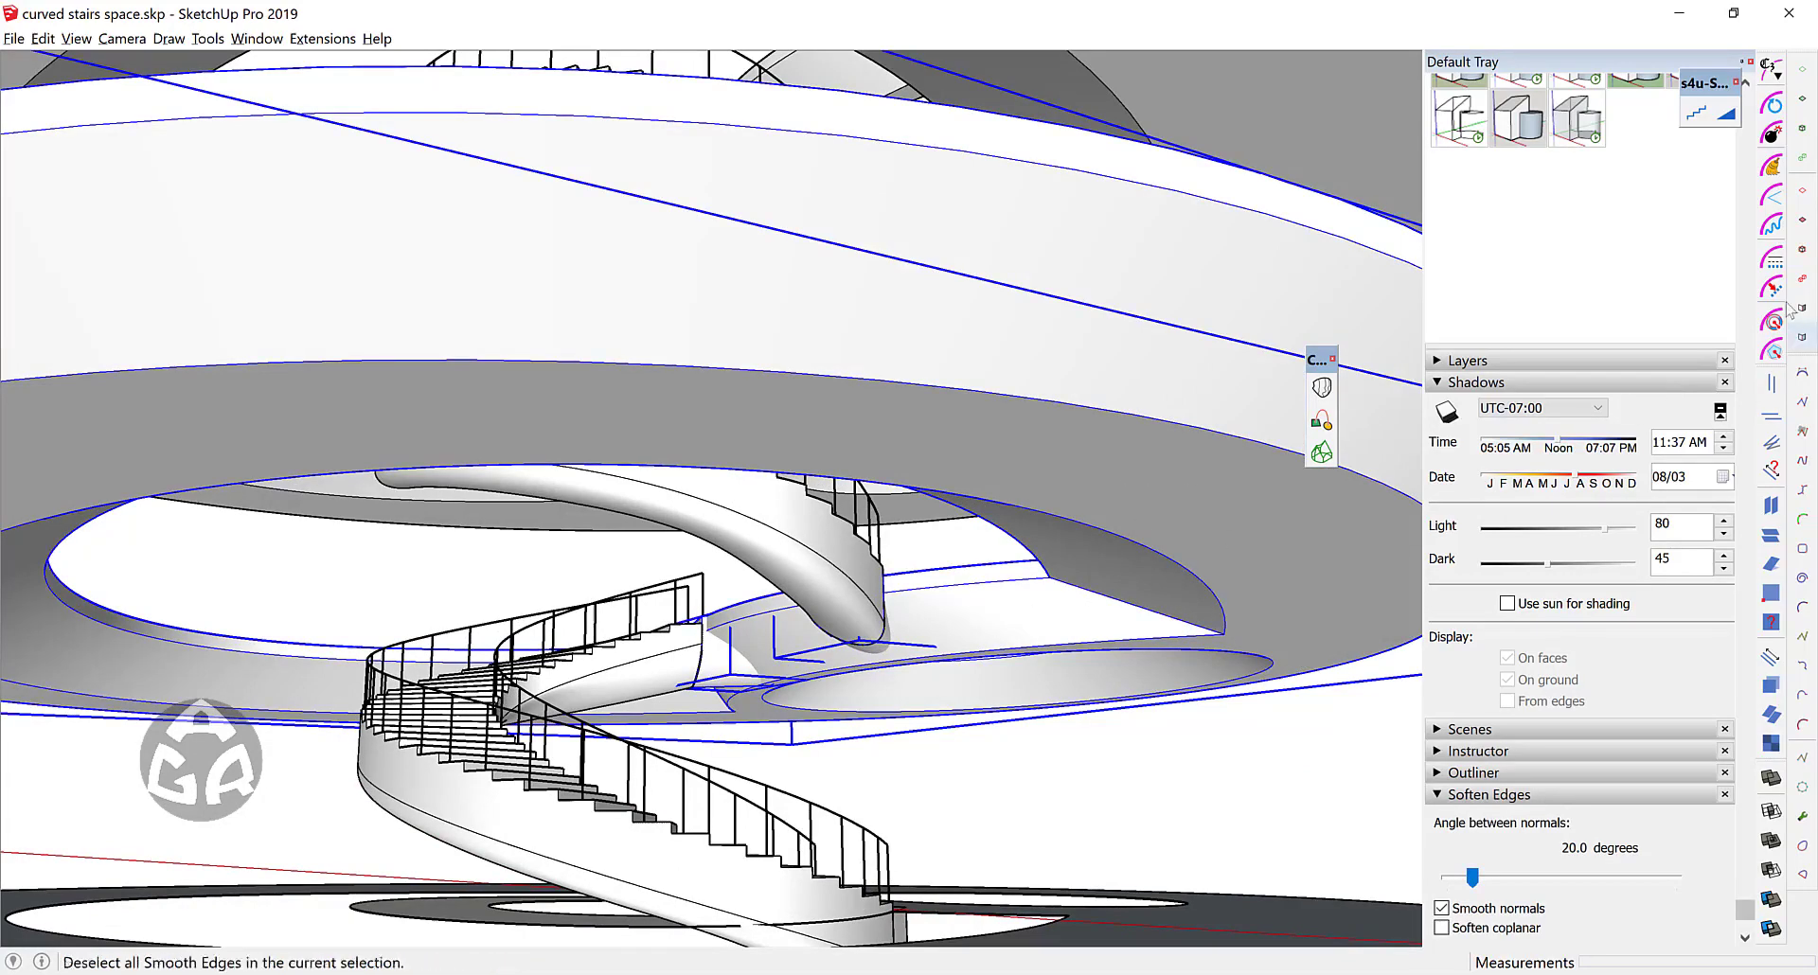
pyautogui.click(1771, 778)
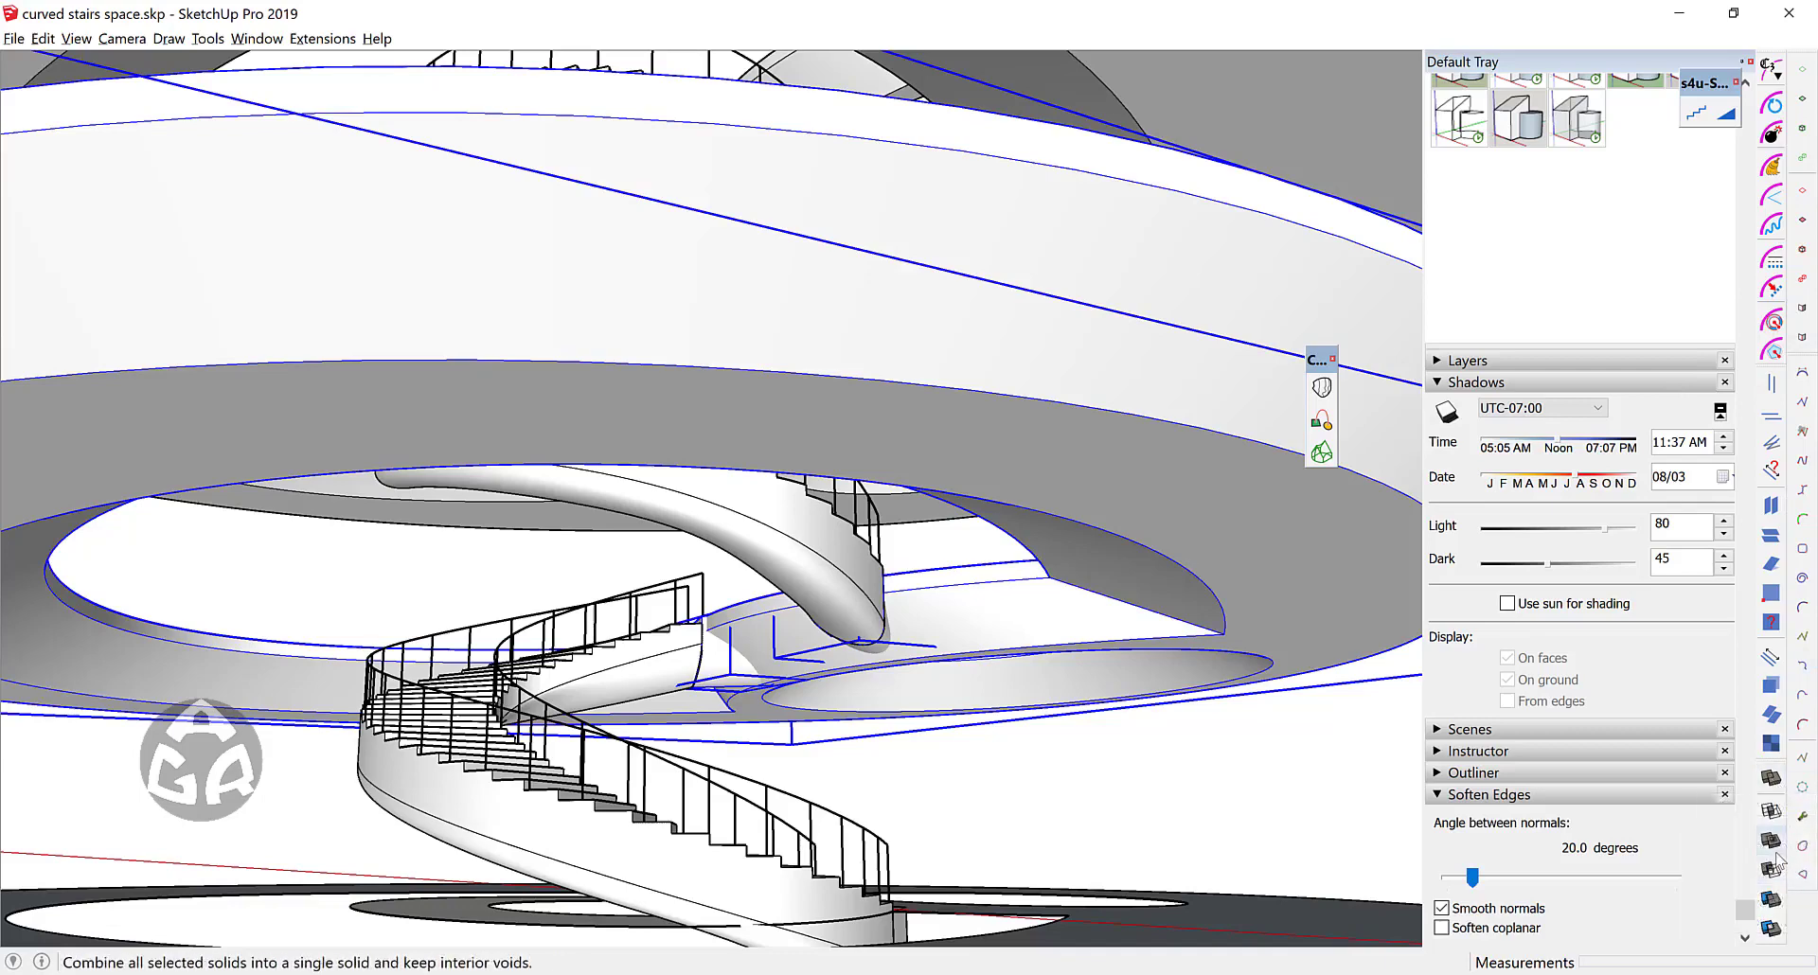
# Step: Union the middle raised slab with the extension piece at the end of its stair
pyautogui.moveTo(852, 681); pyautogui.dragTo(852, 615, button='middle')
pyautogui.scroll(5, 881, 459)
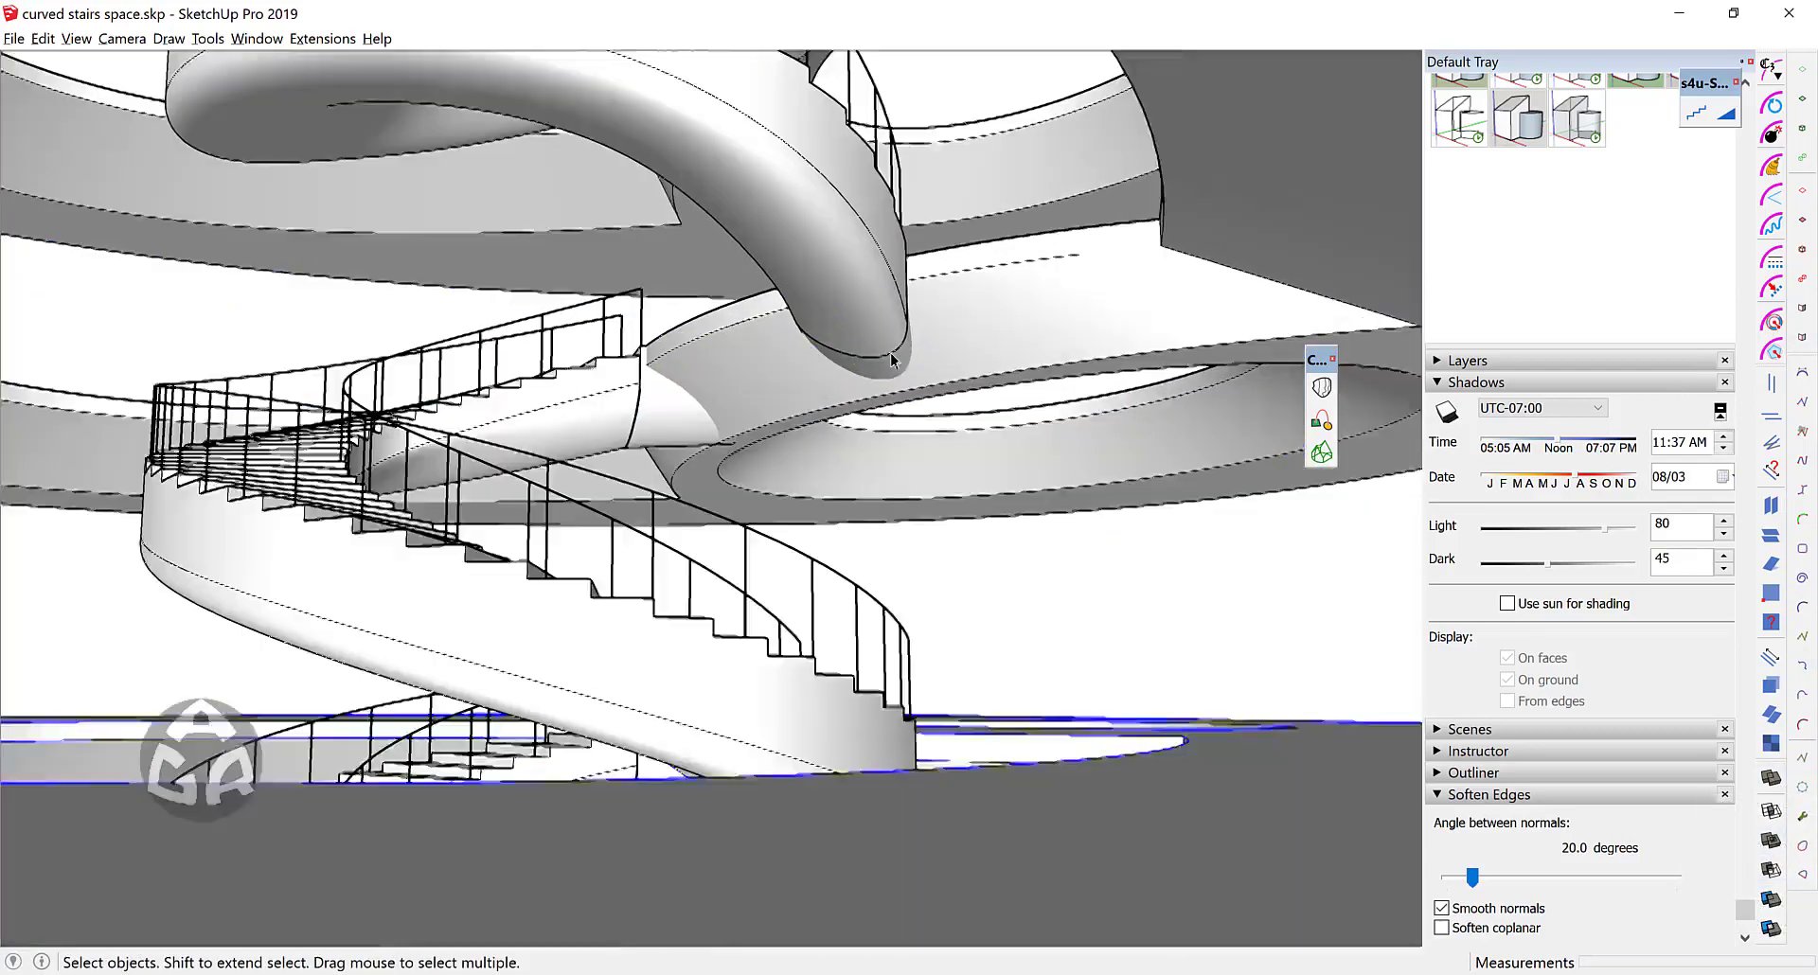
pyautogui.scroll(1, 849, 369)
pyautogui.keyDown('shift'); pyautogui.click(633, 423); pyautogui.keyUp('shift')
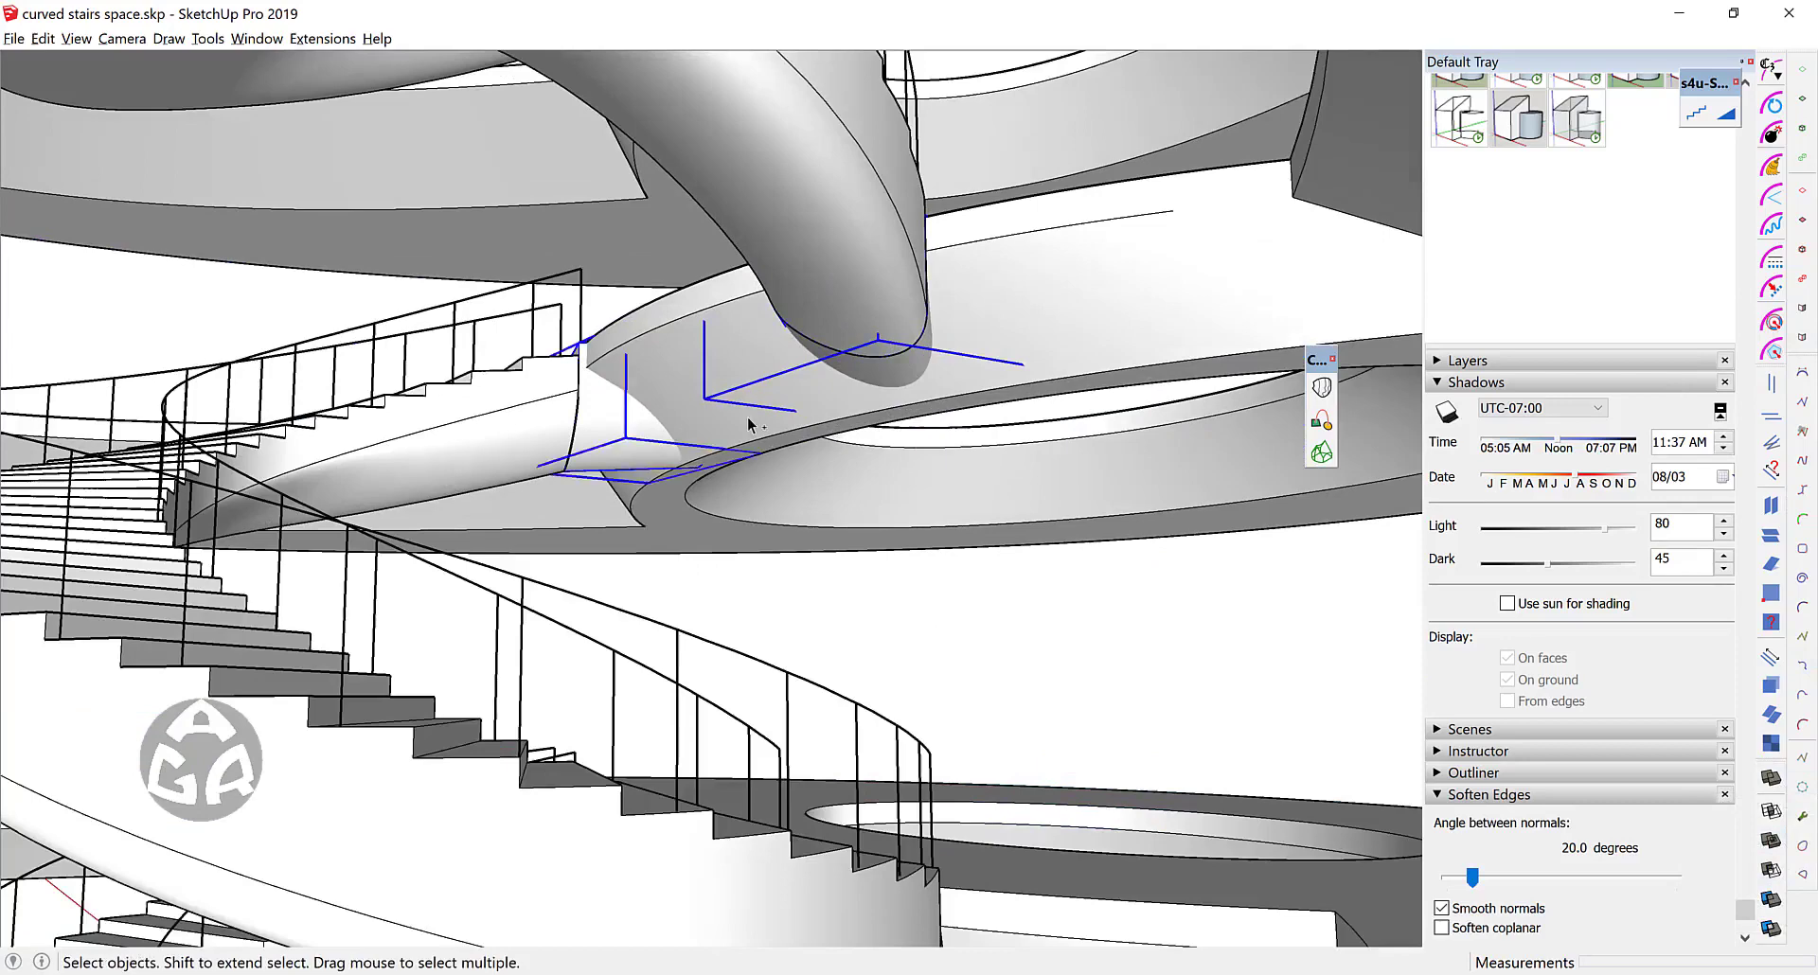
pyautogui.keyDown('shift'); pyautogui.click(748, 420); pyautogui.keyUp('shift')
pyautogui.click(1781, 847)
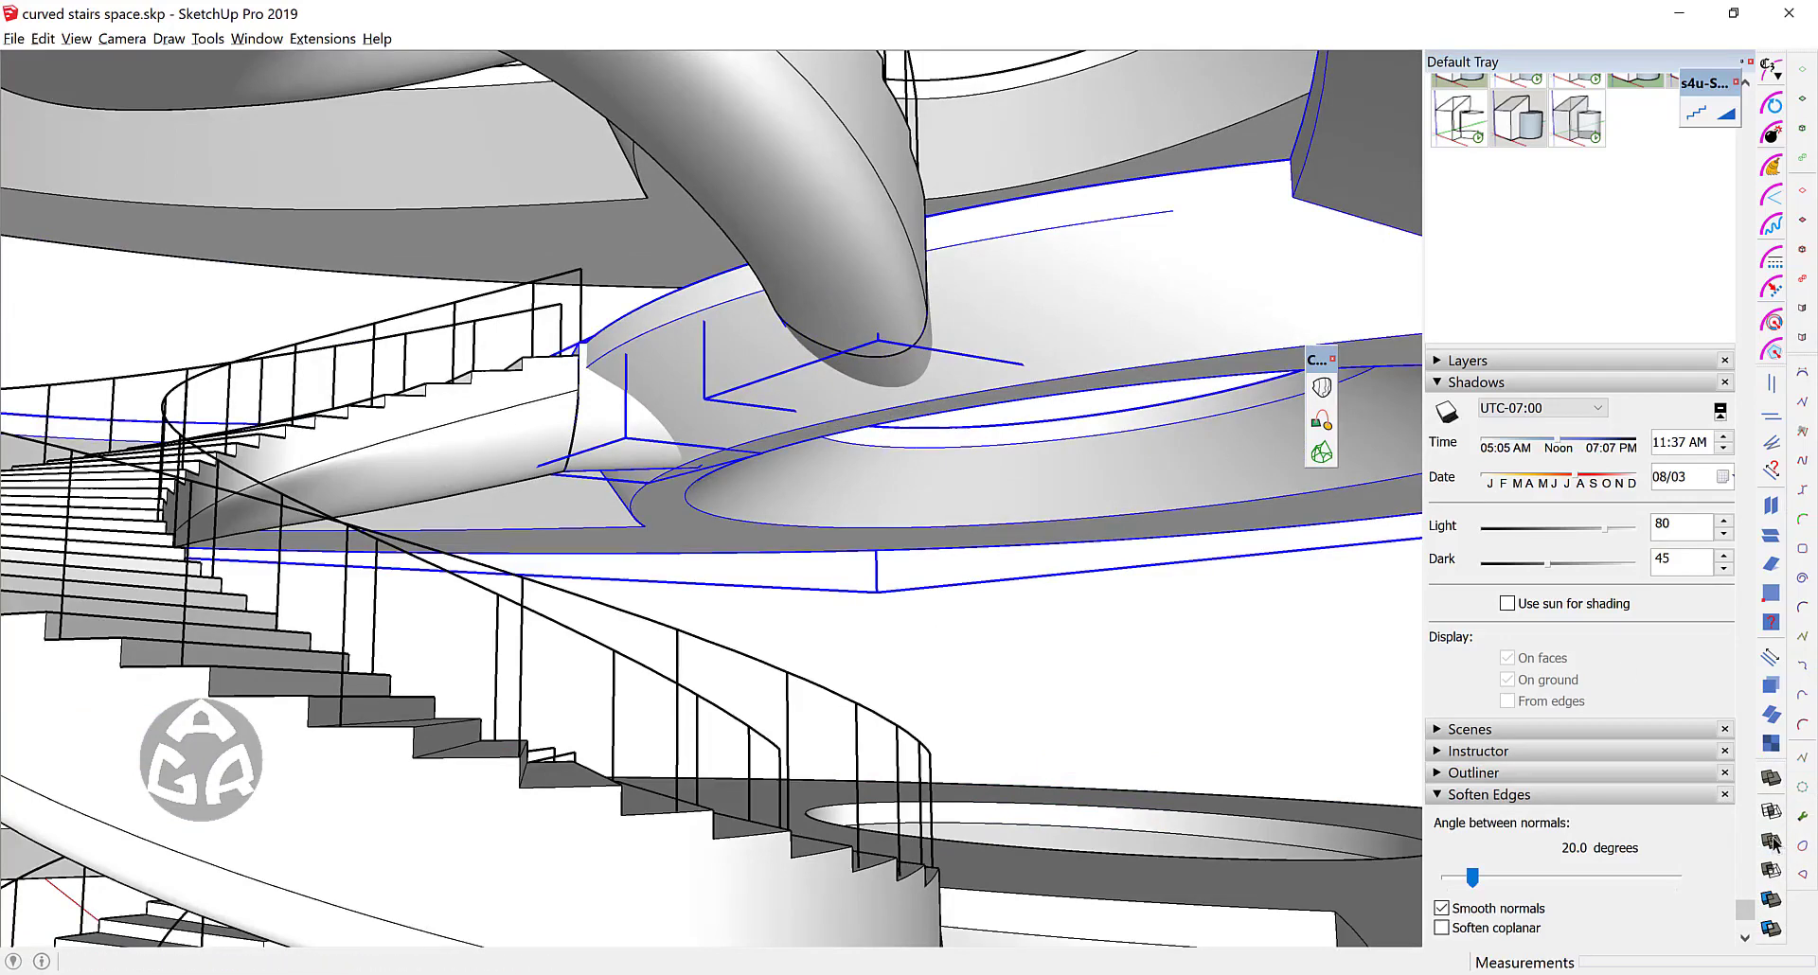
# Step: Union the top slab with the extension piece at the upper end of the highest stair
pyautogui.moveTo(1021, 294); pyautogui.dragTo(865, 649, button='middle')
pyautogui.scroll(-5, 713, 601)
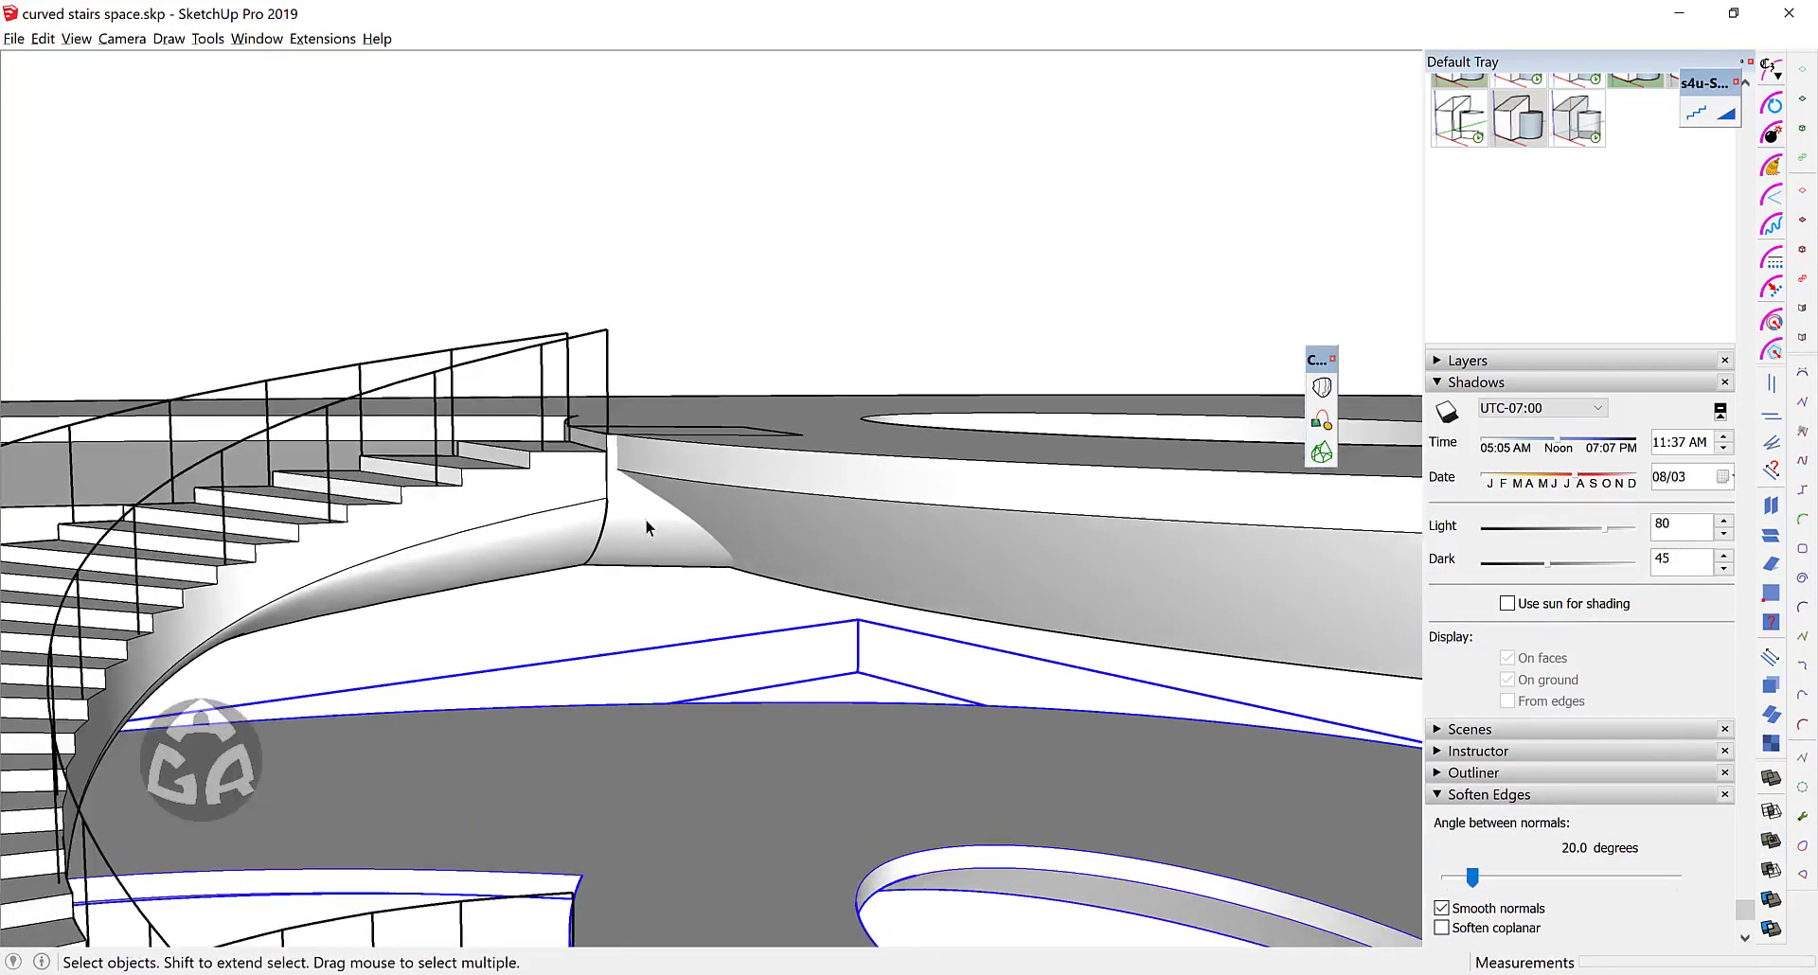
pyautogui.click(653, 528)
pyautogui.keyDown('shift'); pyautogui.click(798, 504); pyautogui.keyUp('shift')
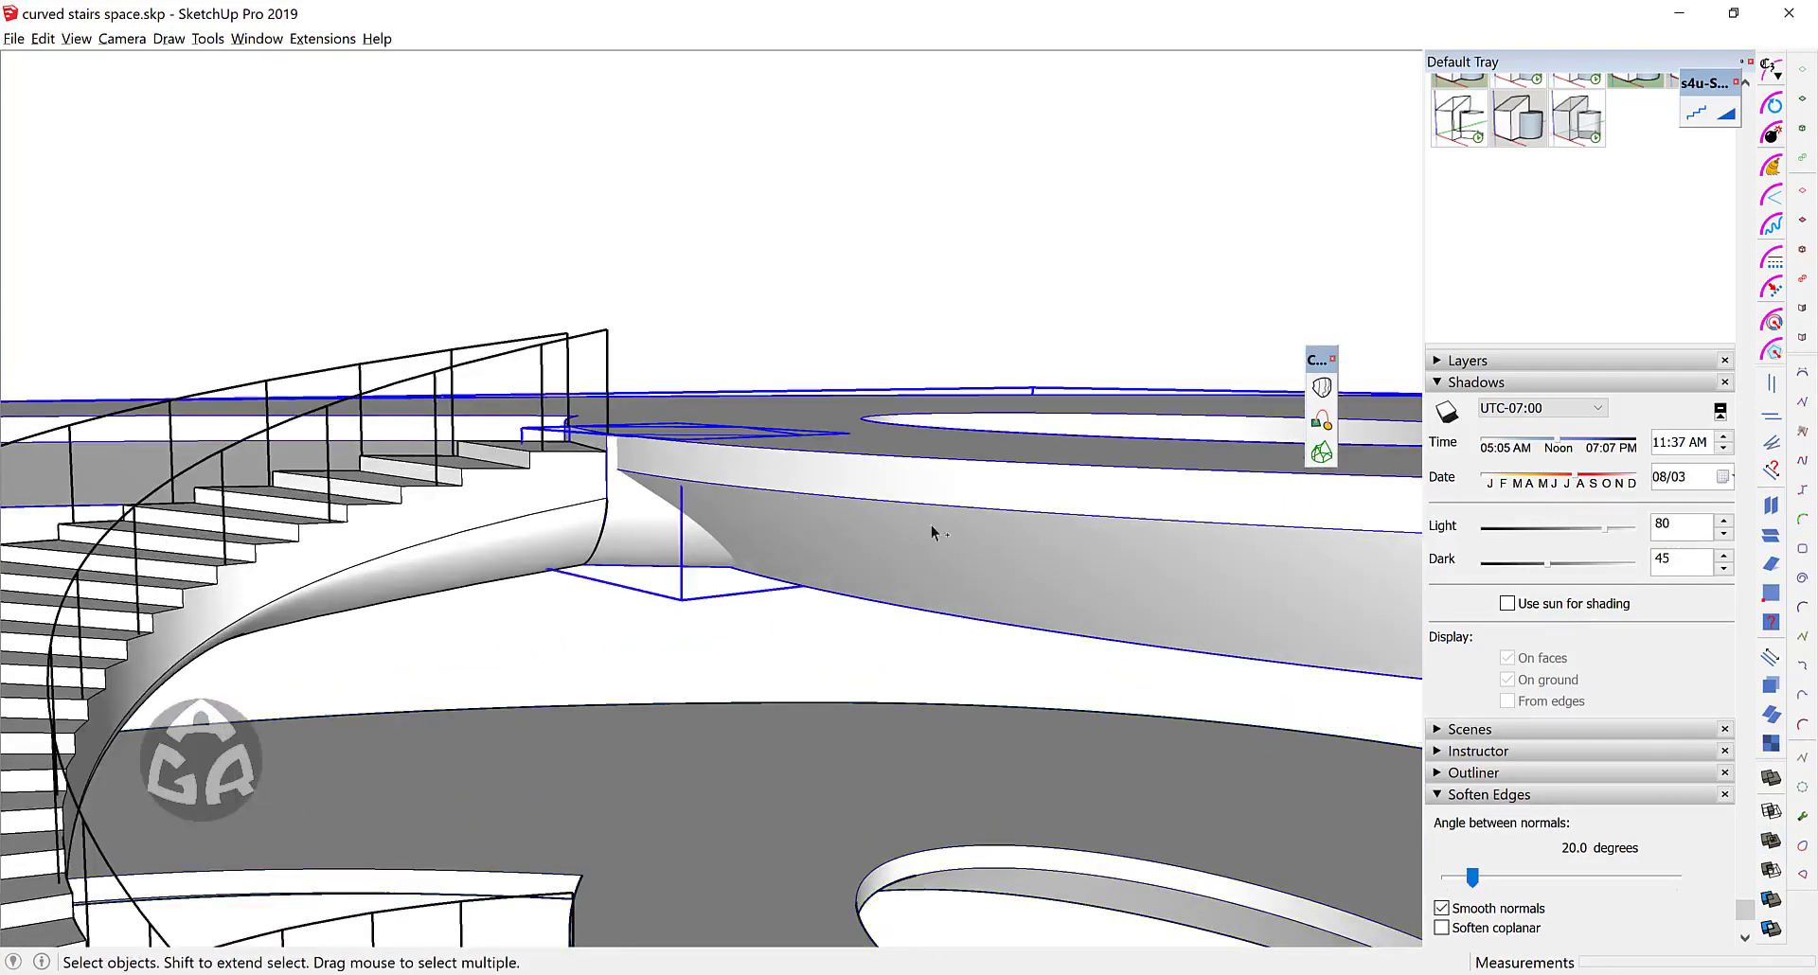
pyautogui.click(1771, 843)
pyautogui.scroll(-5, 912, 528)
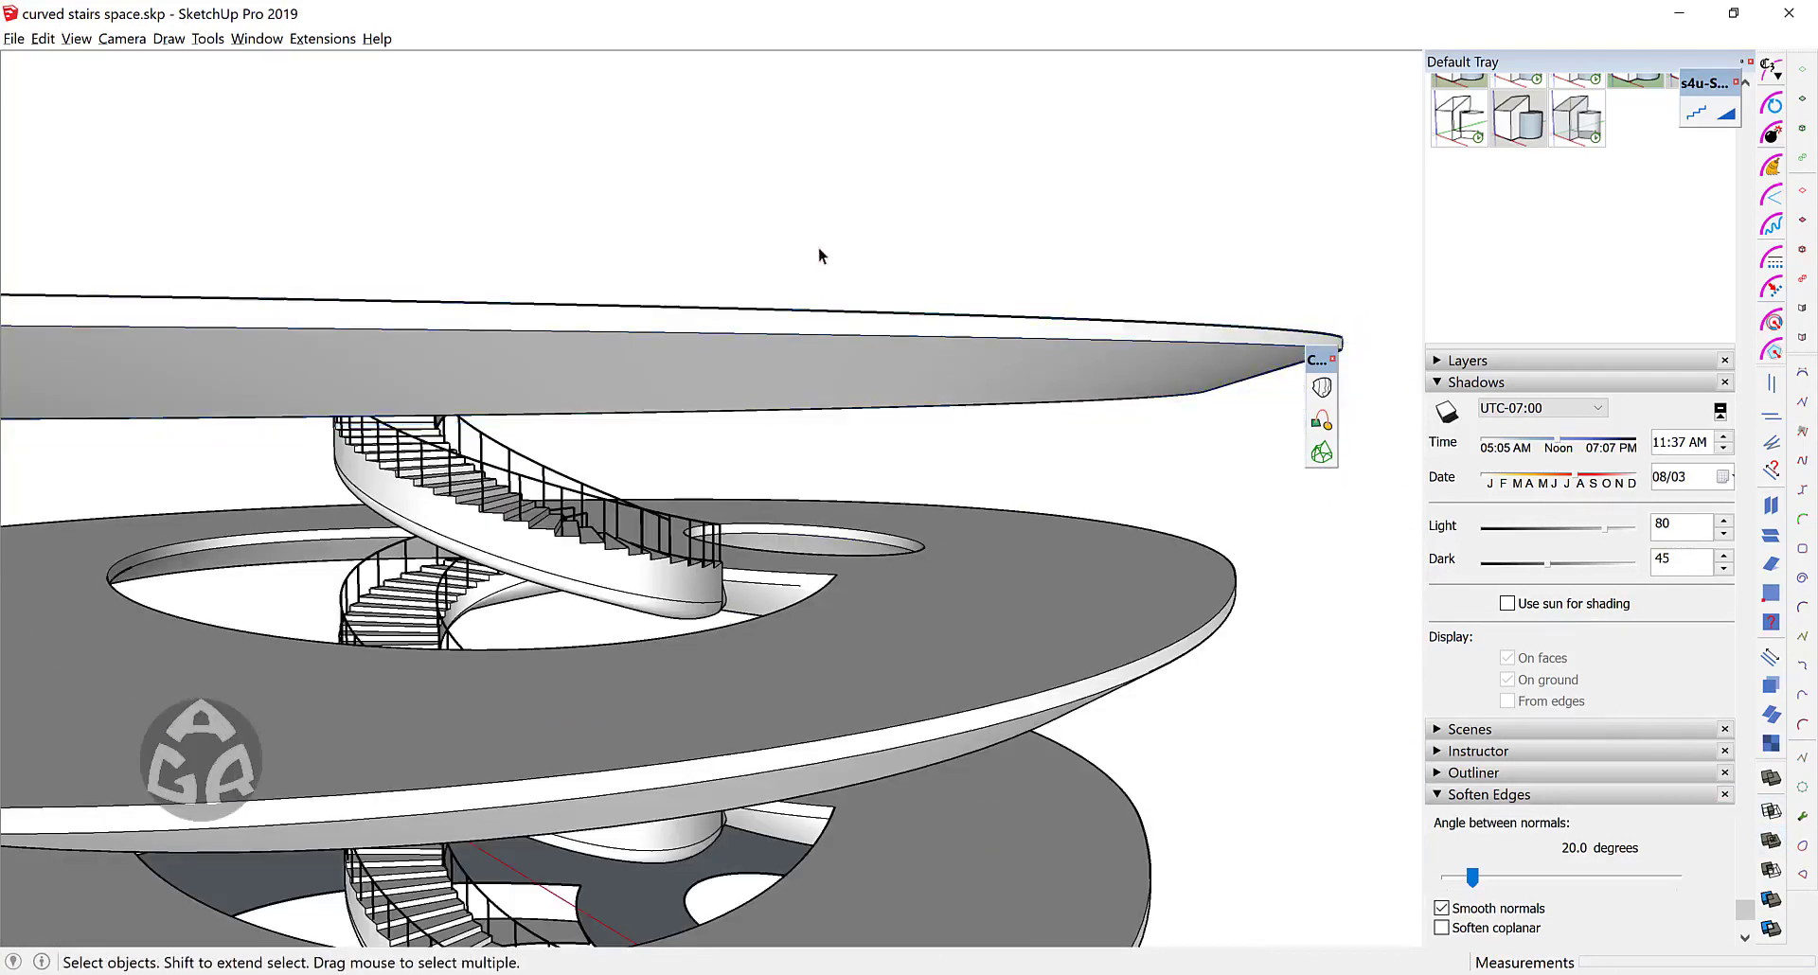
# Step: Copy the outer handrail curve from inside the middle stair's railing group and paste it in place outside the groups
pyautogui.moveTo(818, 251); pyautogui.dragTo(483, 540, button='middle')
pyautogui.scroll(3, 1141, 470)
pyautogui.scroll(3, 483, 539)
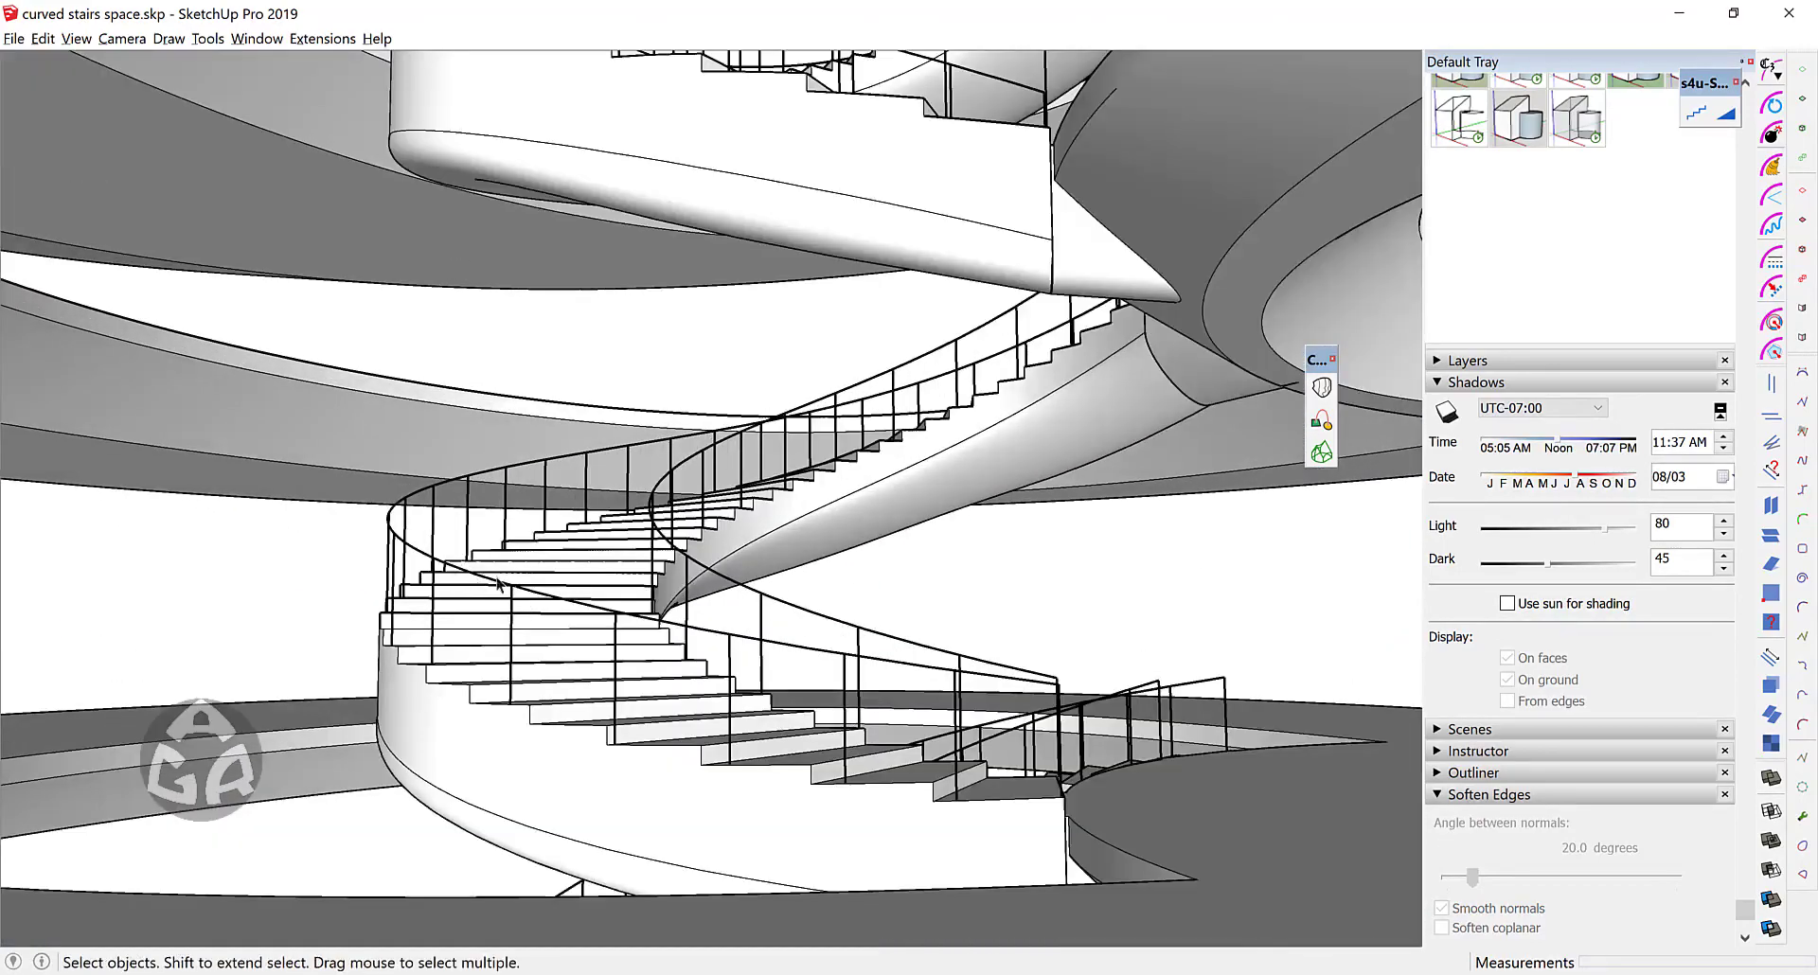
pyautogui.doubleClick(562, 599)
pyautogui.doubleClick(562, 599)
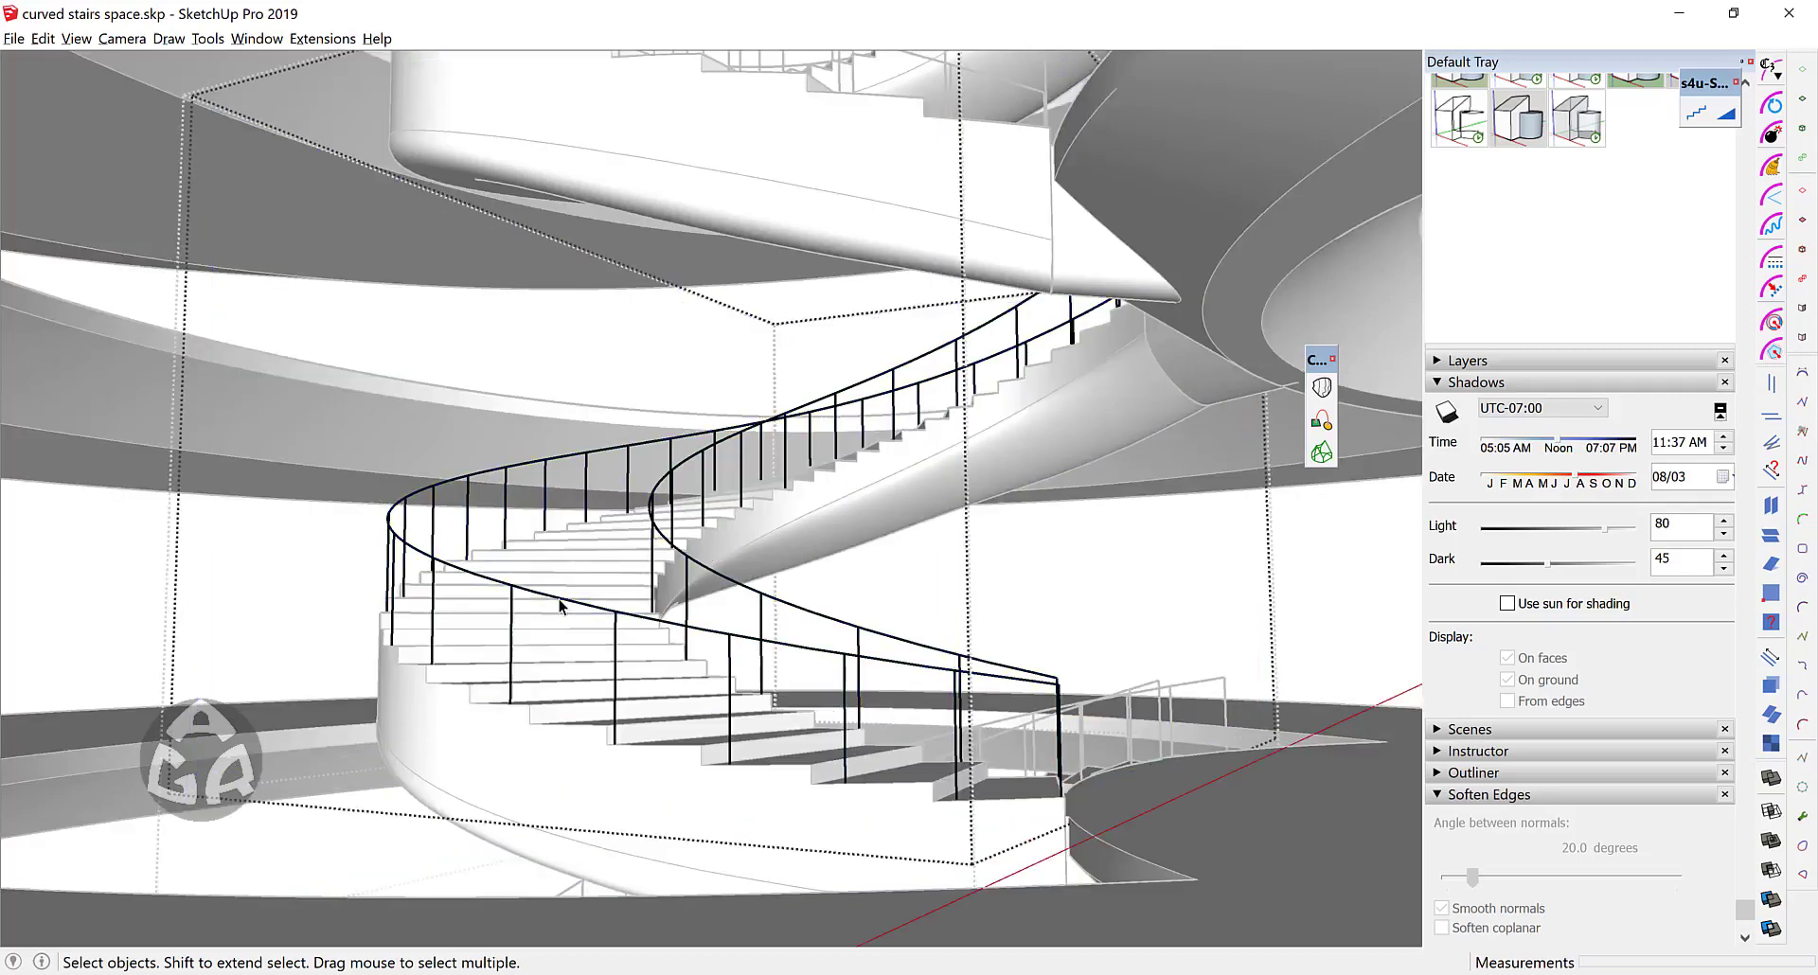
pyautogui.click(562, 599)
pyautogui.scroll(1, 551, 593)
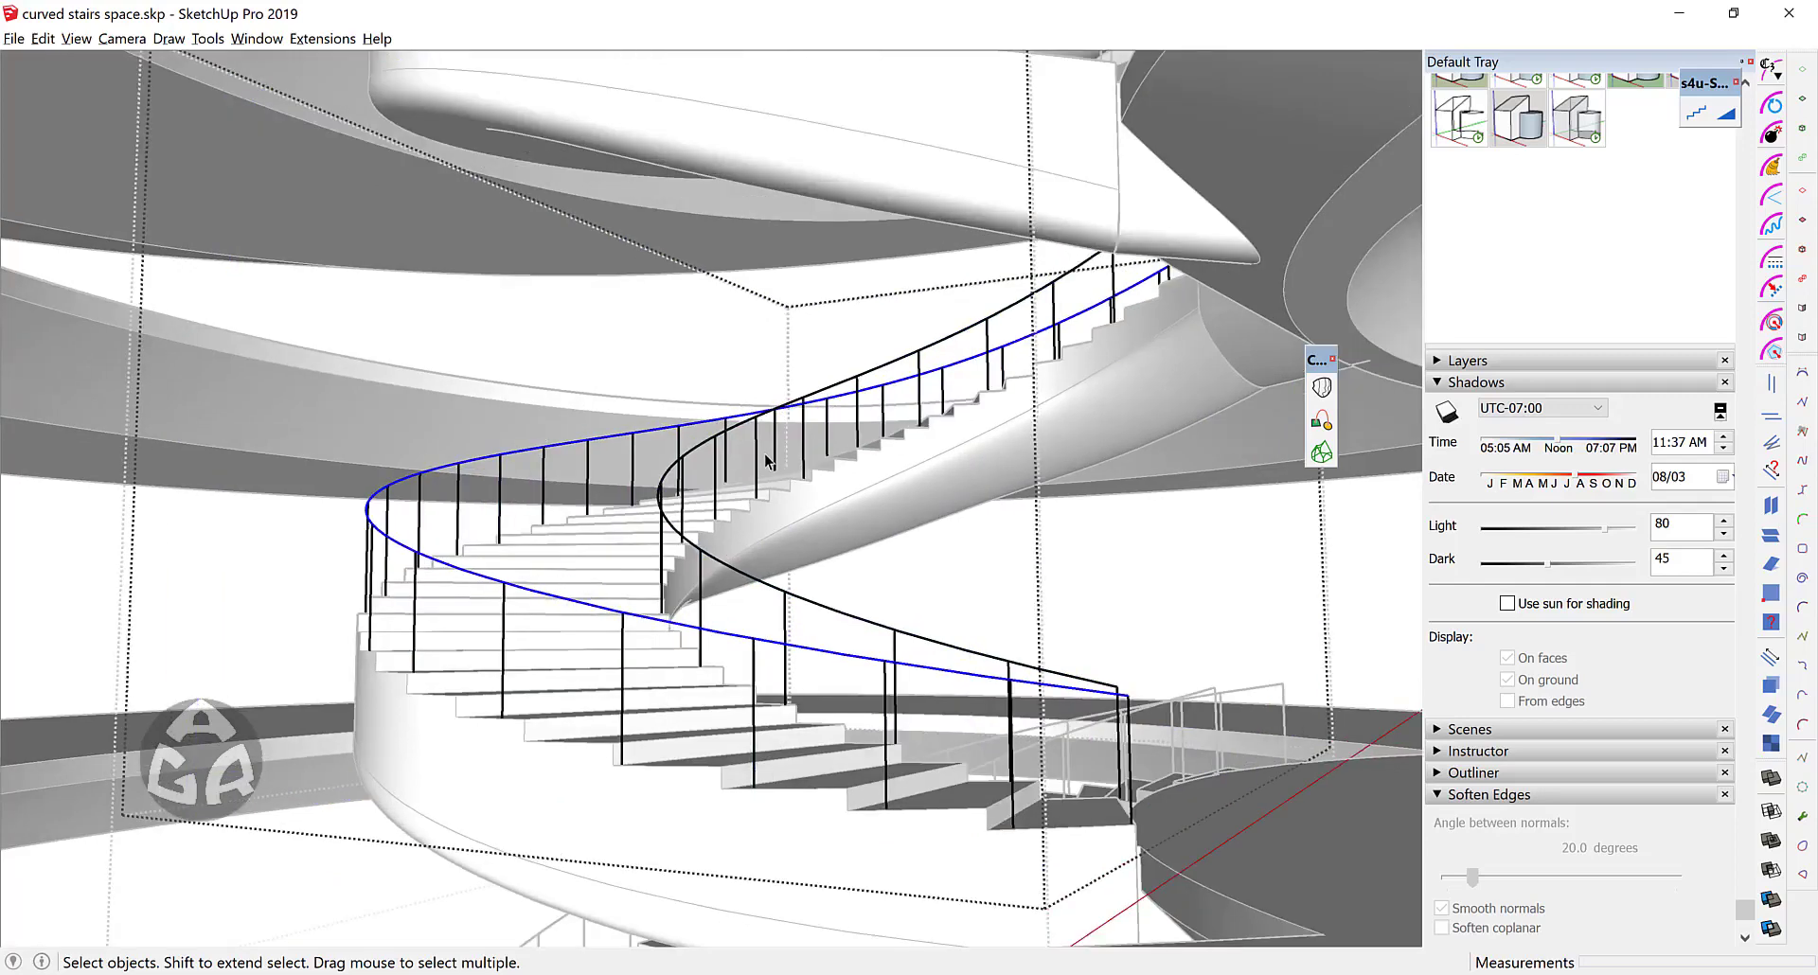
pyautogui.press('Escape')
pyautogui.press('Escape')
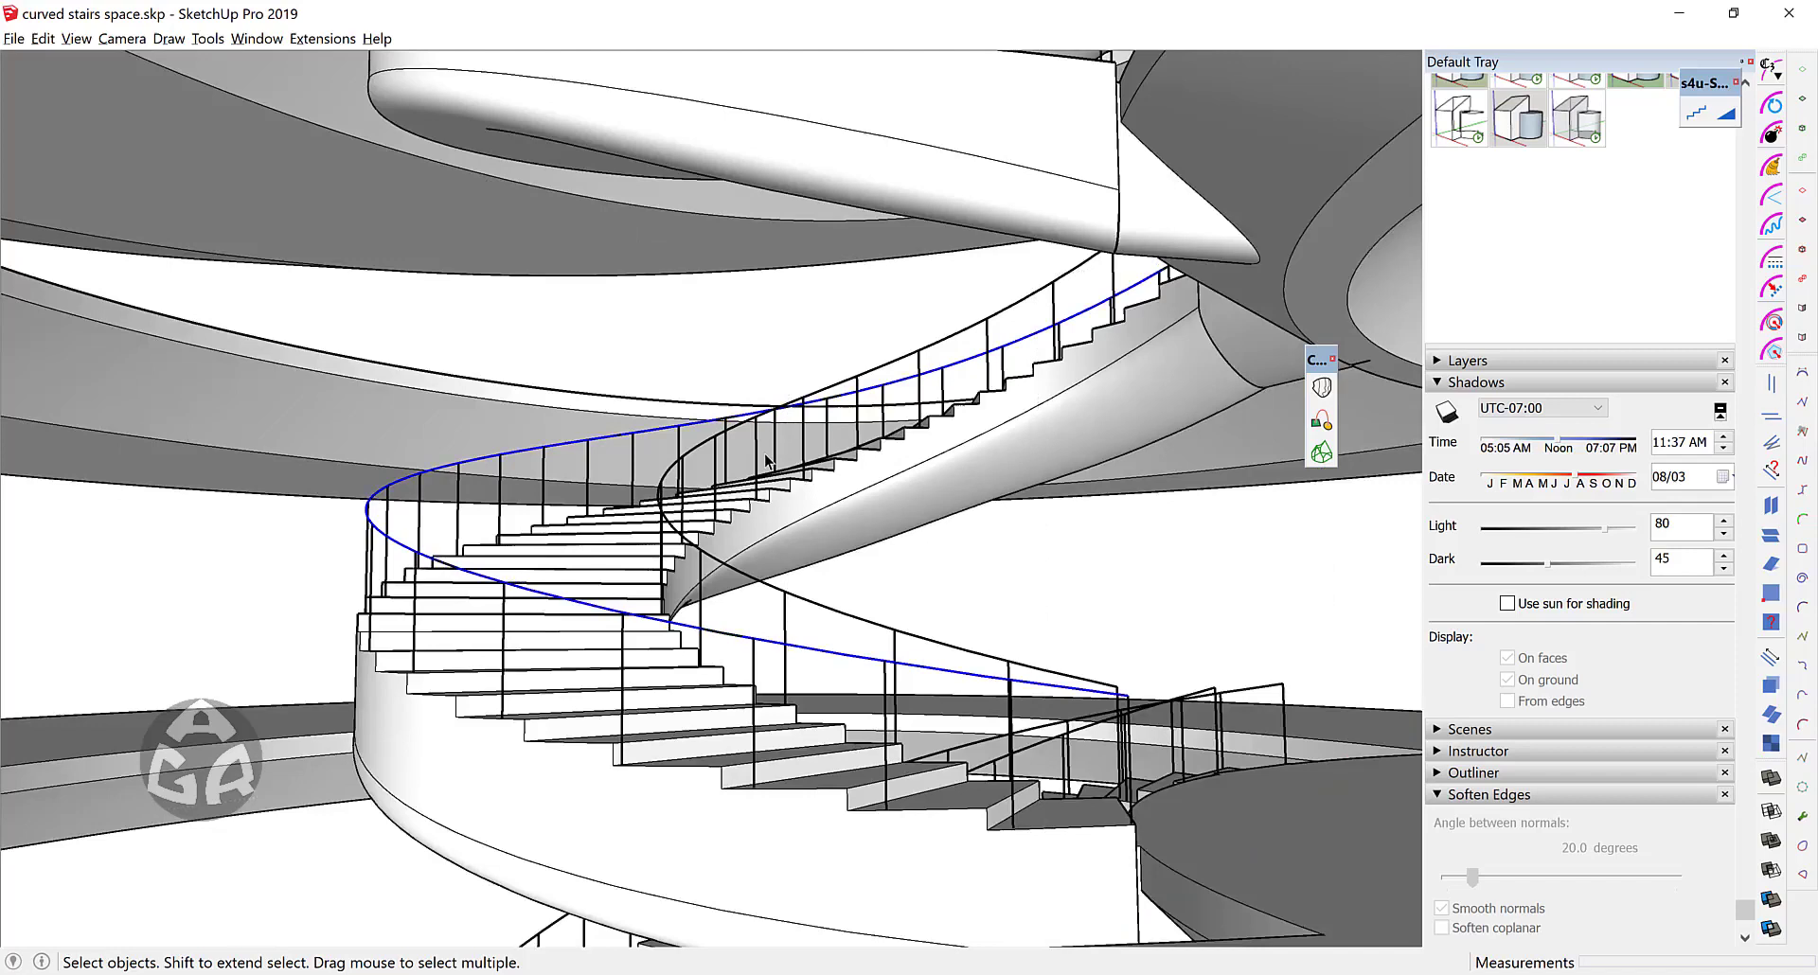
pyautogui.press('v')
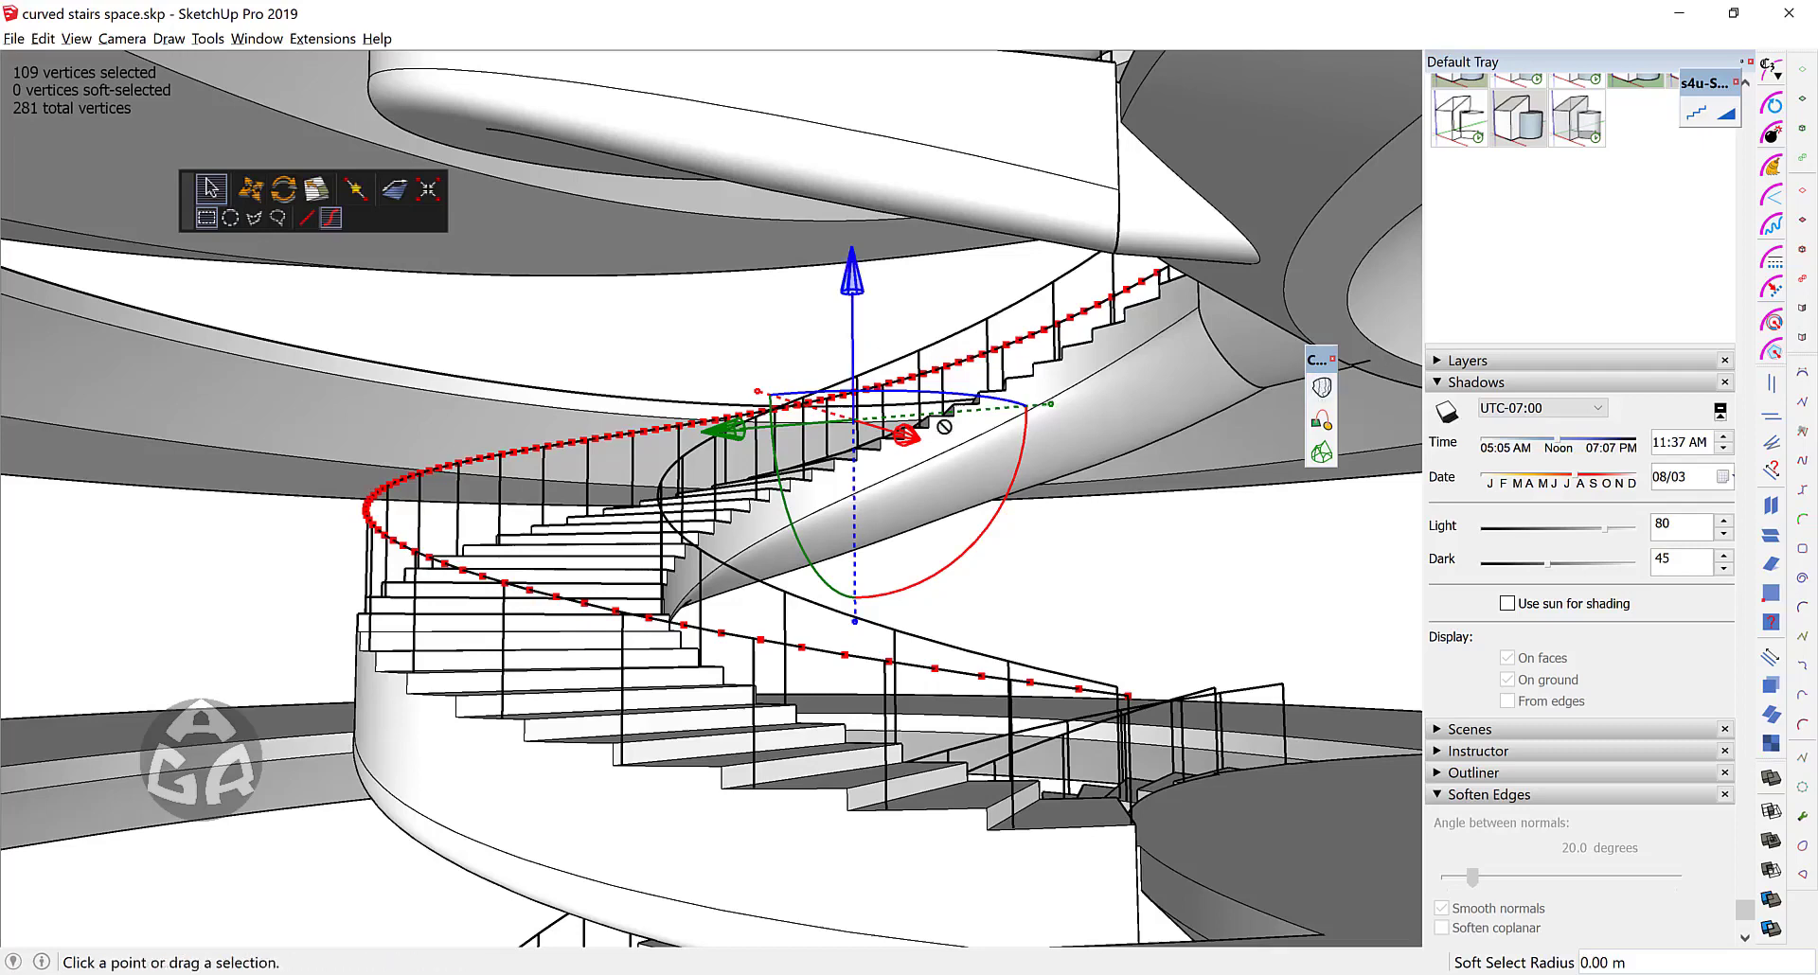
pyautogui.press('space')
# Step: Copy the pasted outer handrail curve straight down by 1.05 m to the base of the stair
pyautogui.press('m')
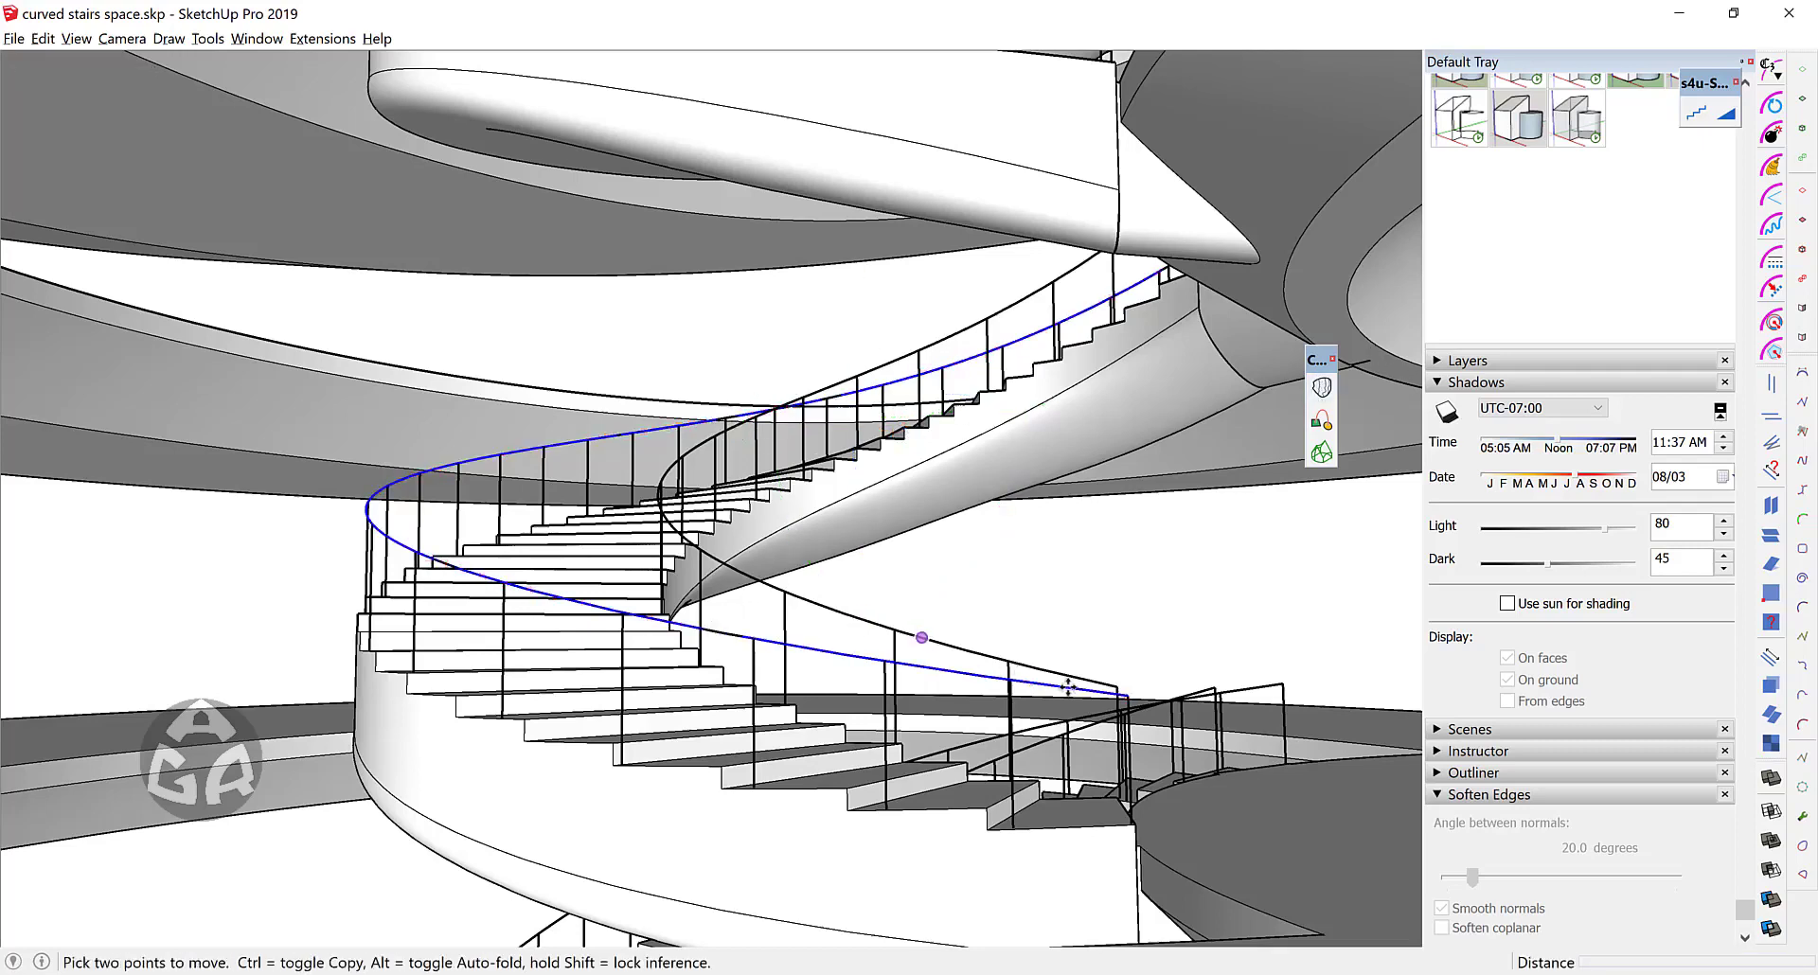
pyautogui.press('ctrl')
pyautogui.click(1127, 697)
pyautogui.moveTo(1129, 784); pyautogui.dragTo(871, 901, button='middle')
pyautogui.scroll(3, 740, 856)
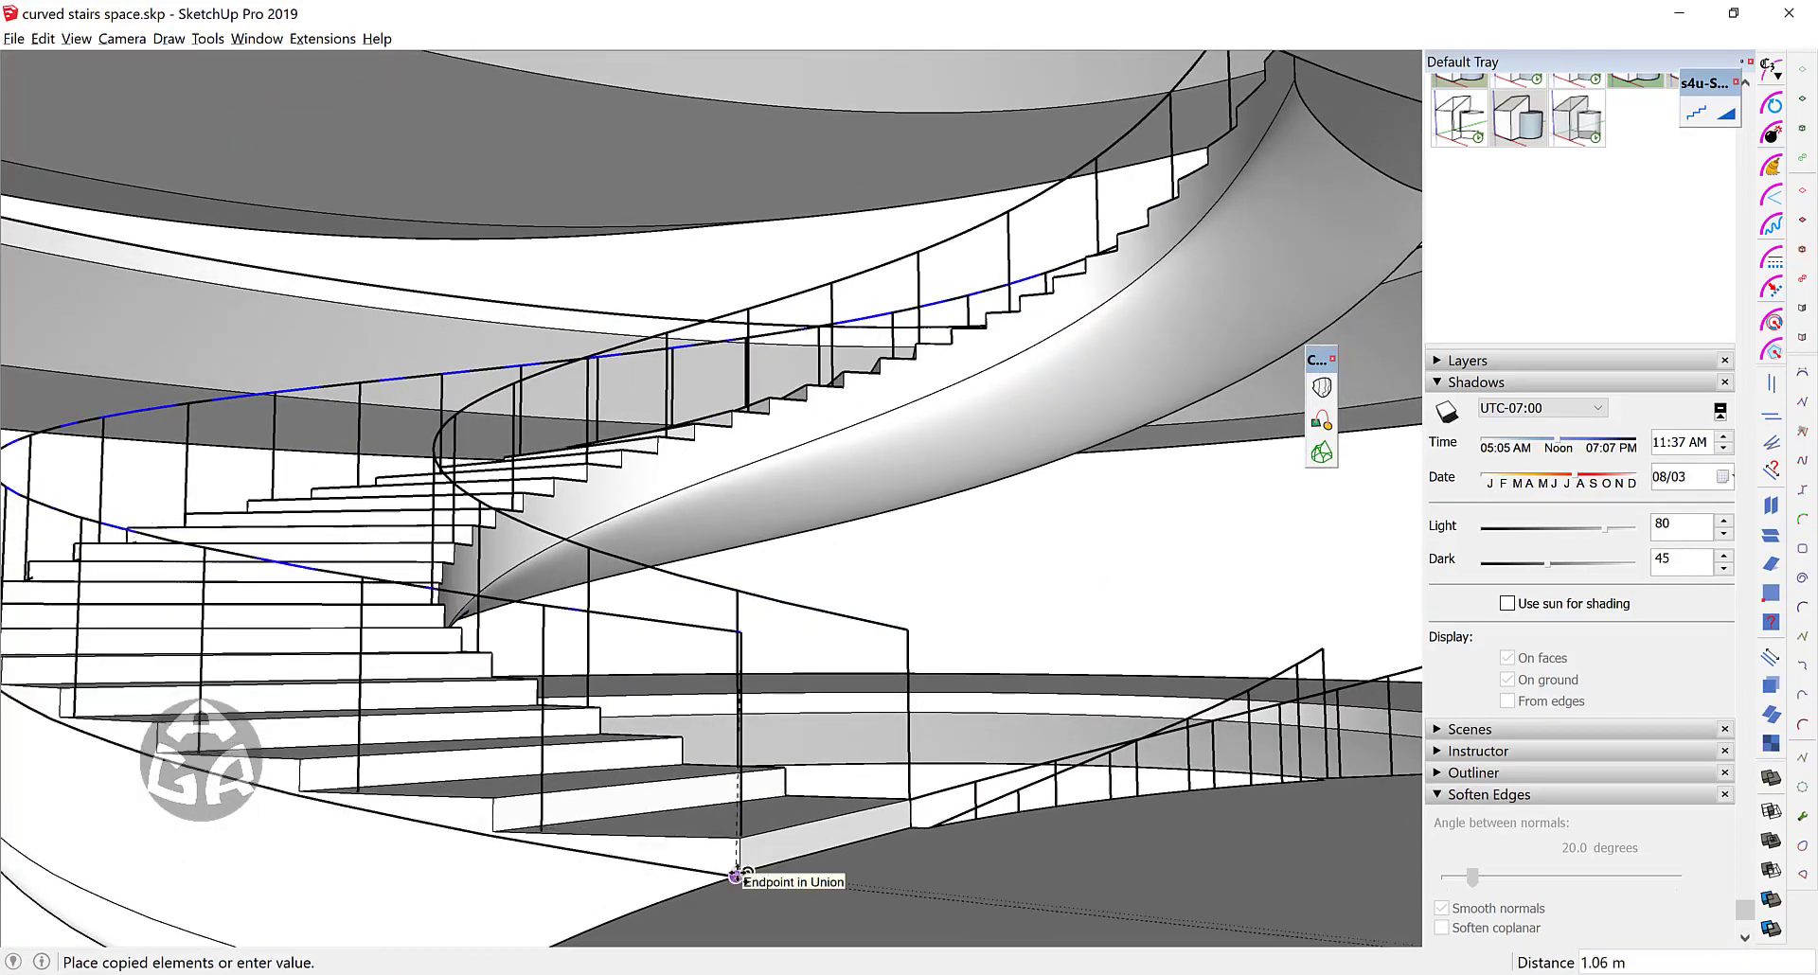
pyautogui.press('Up')
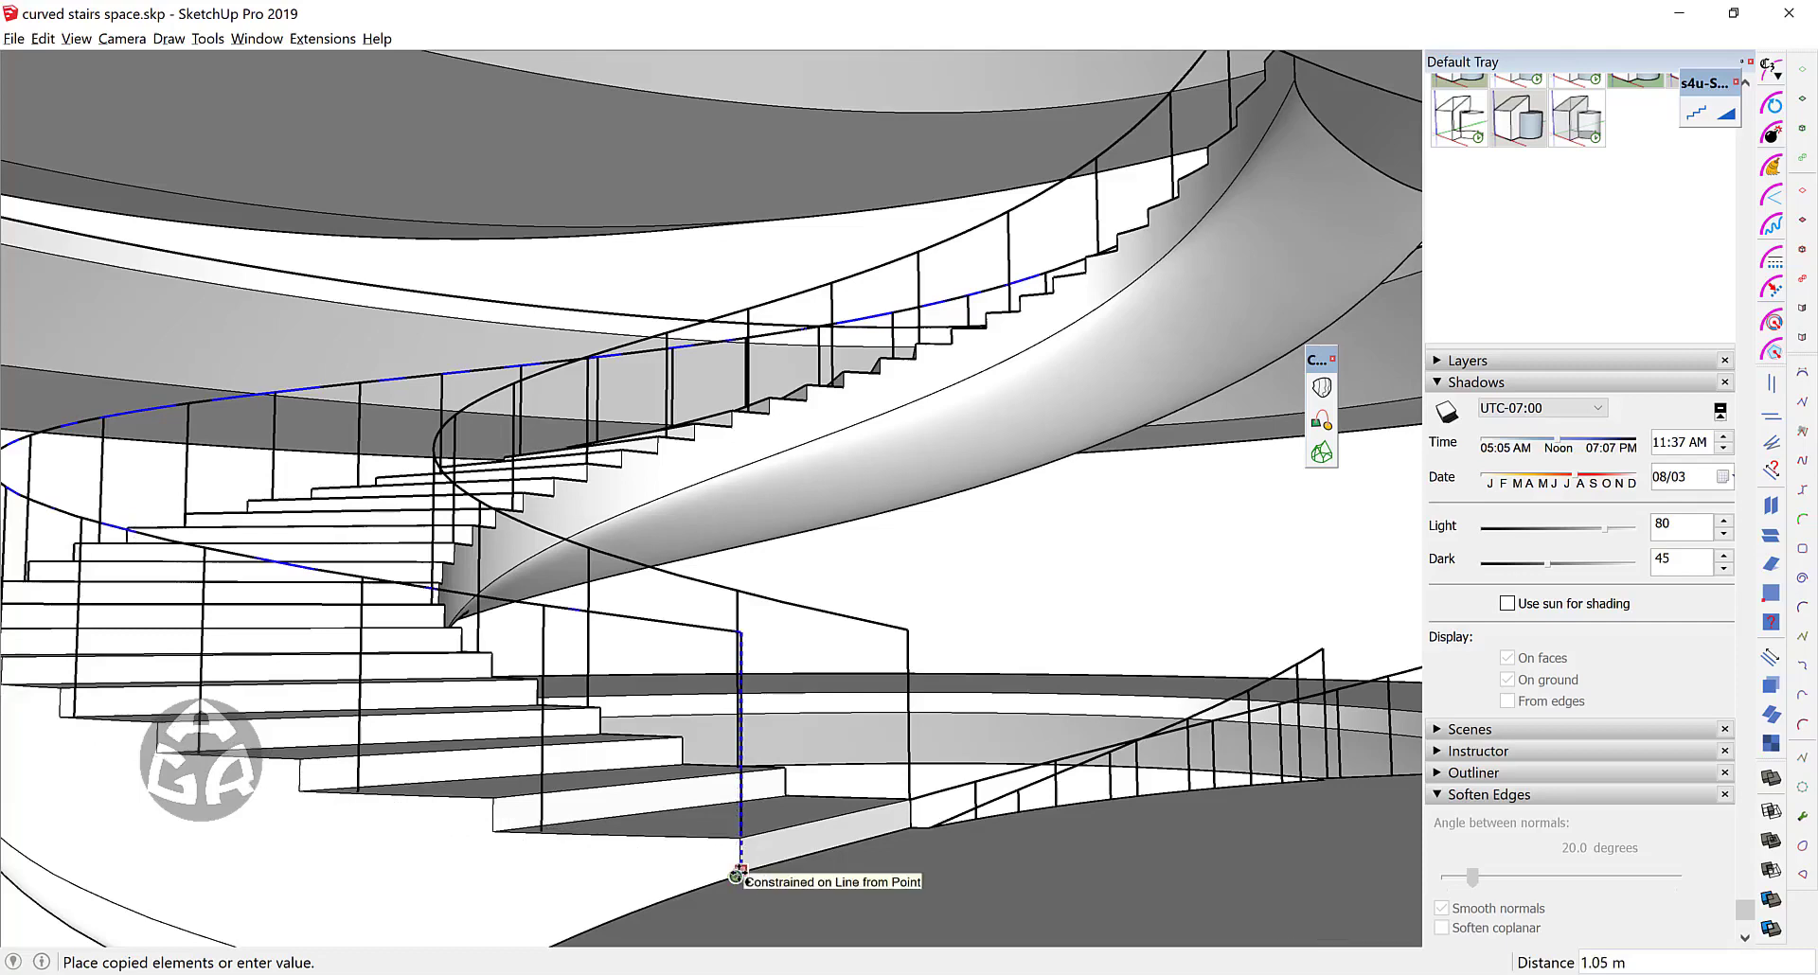
pyautogui.click(740, 869)
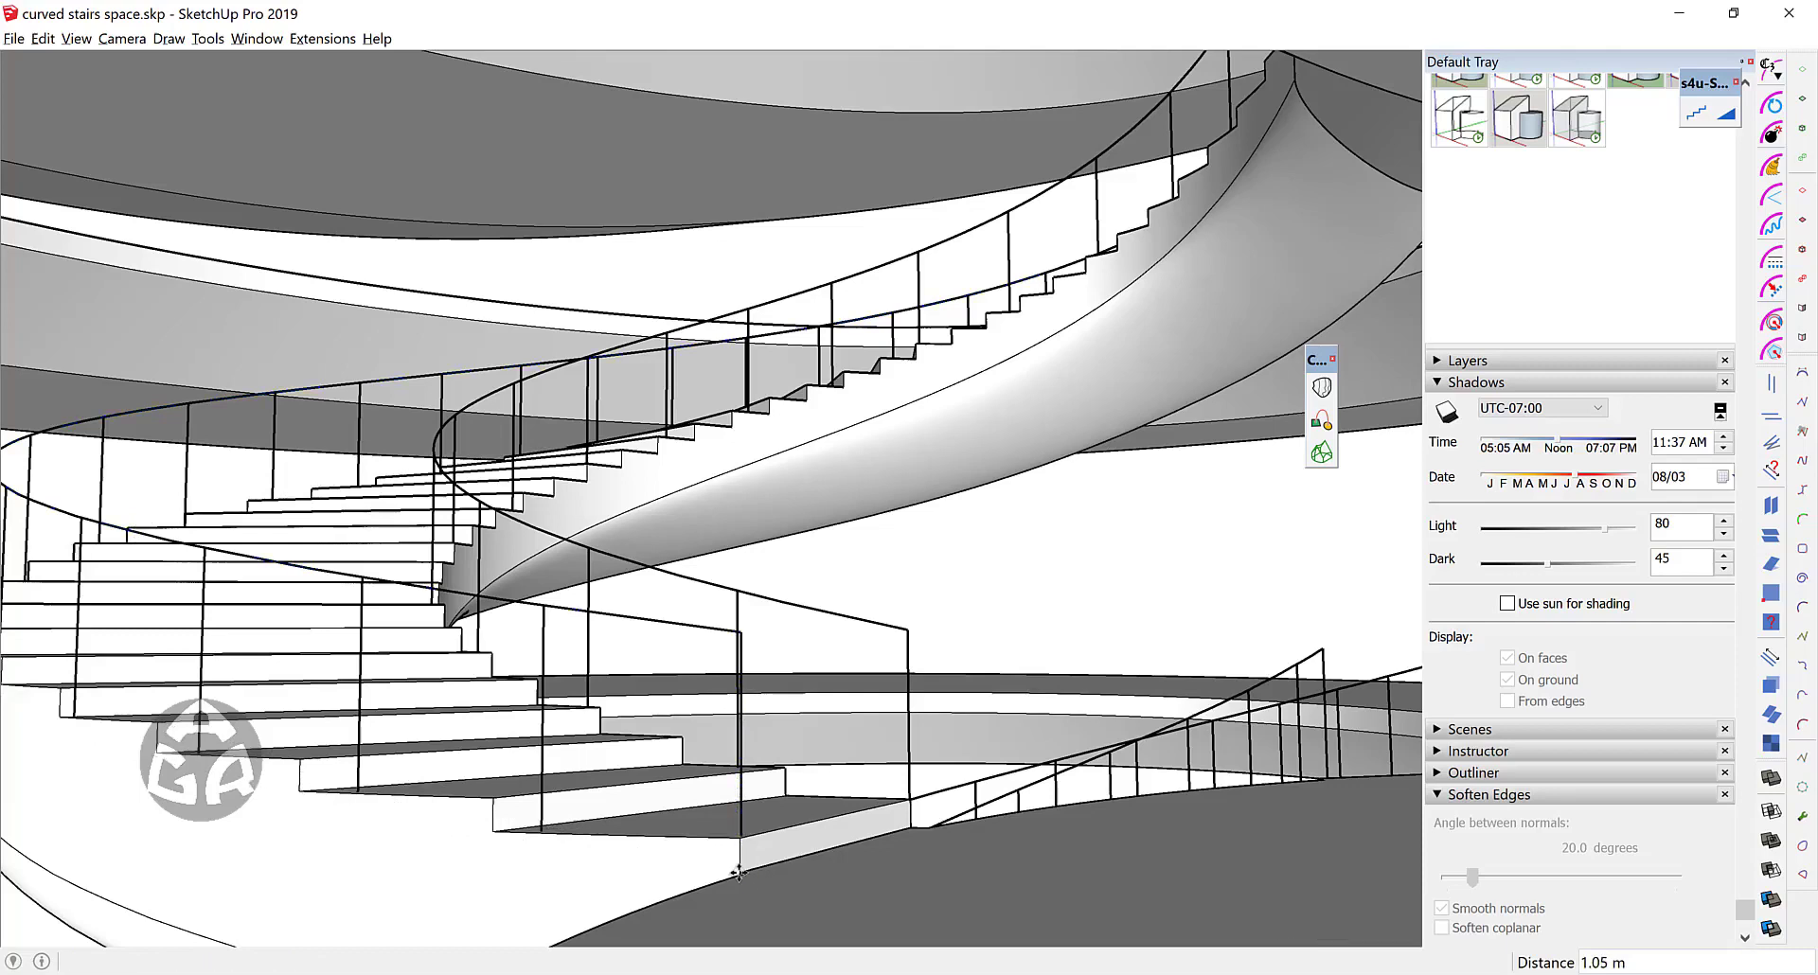
pyautogui.click(738, 871)
pyautogui.press('space')
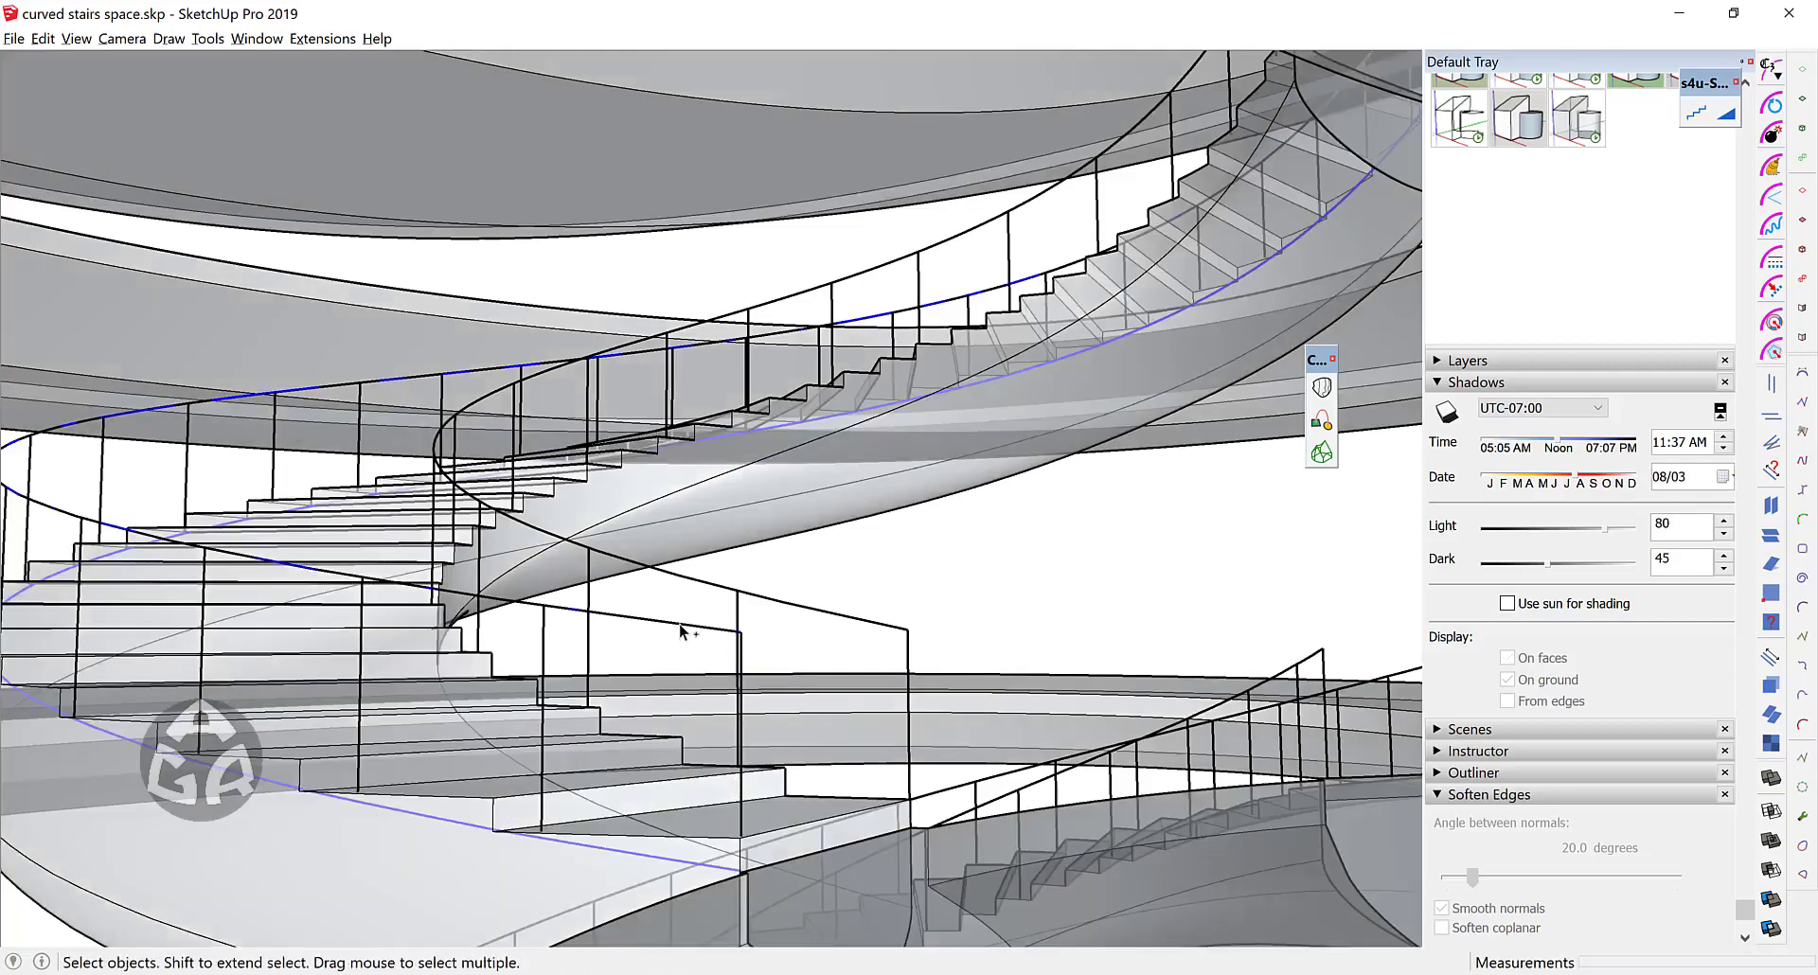
# Step: Loft a surface by spline between the middle stair's outer handrail curve and its lower copy, using 1 segment
pyautogui.press('x')
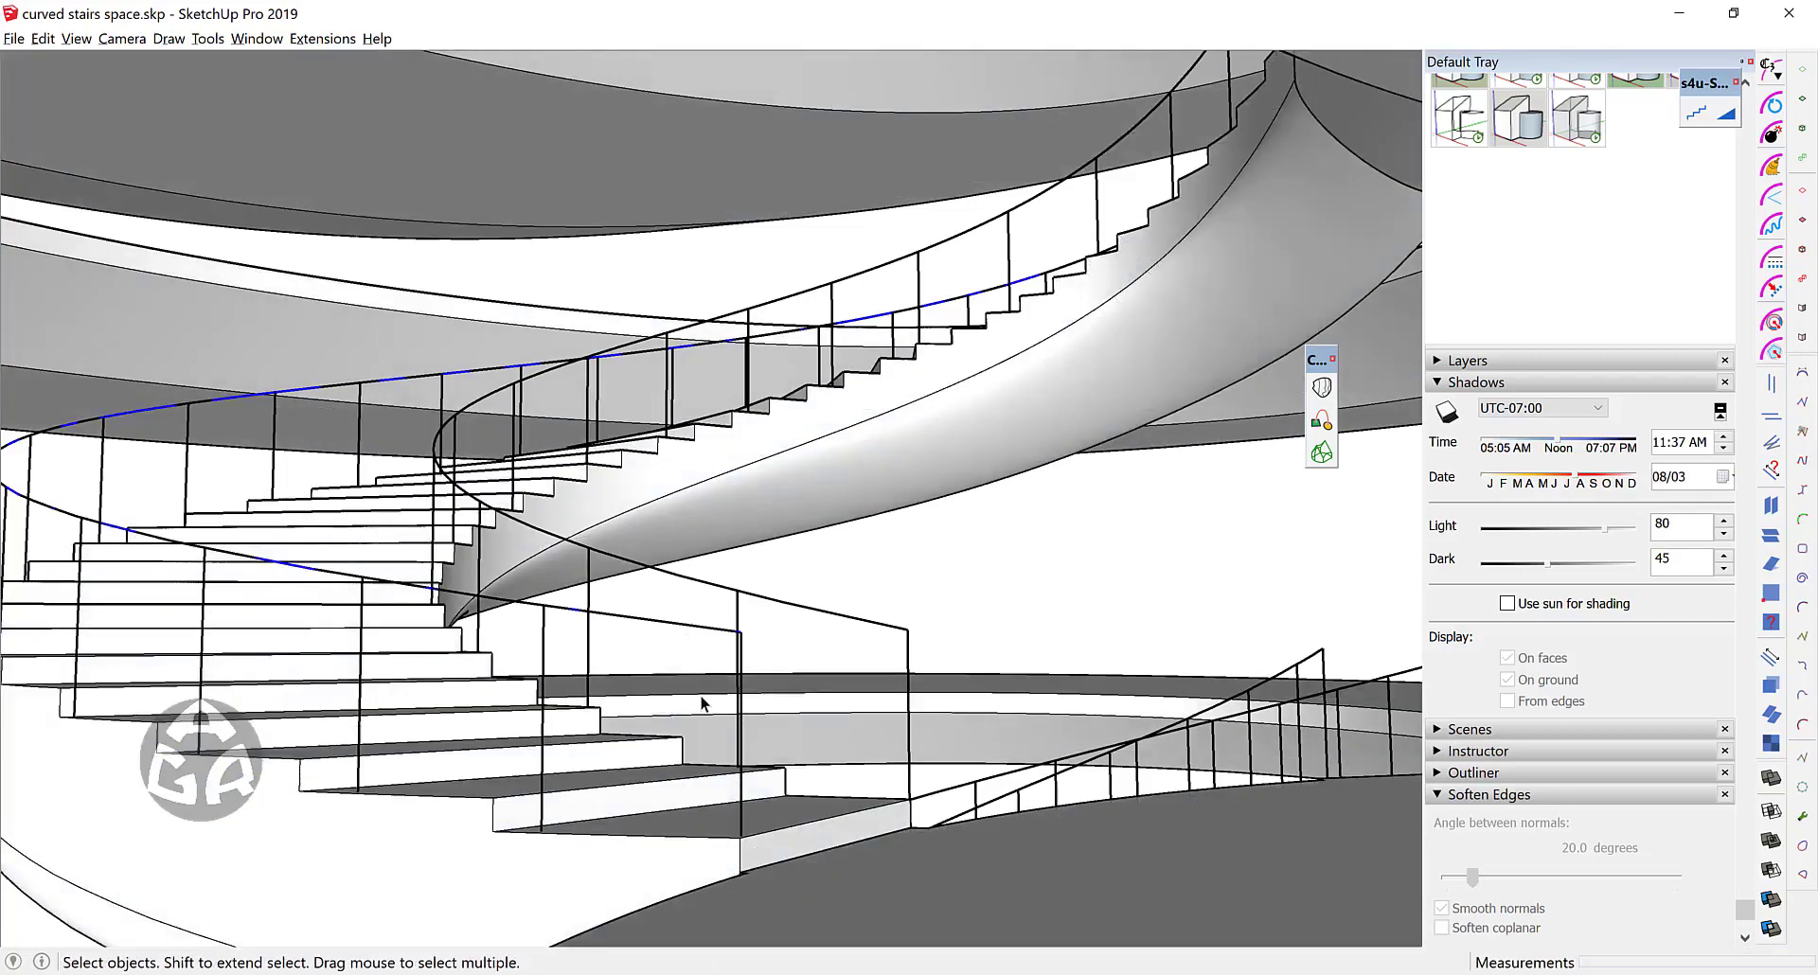
pyautogui.scroll(-3, 703, 703)
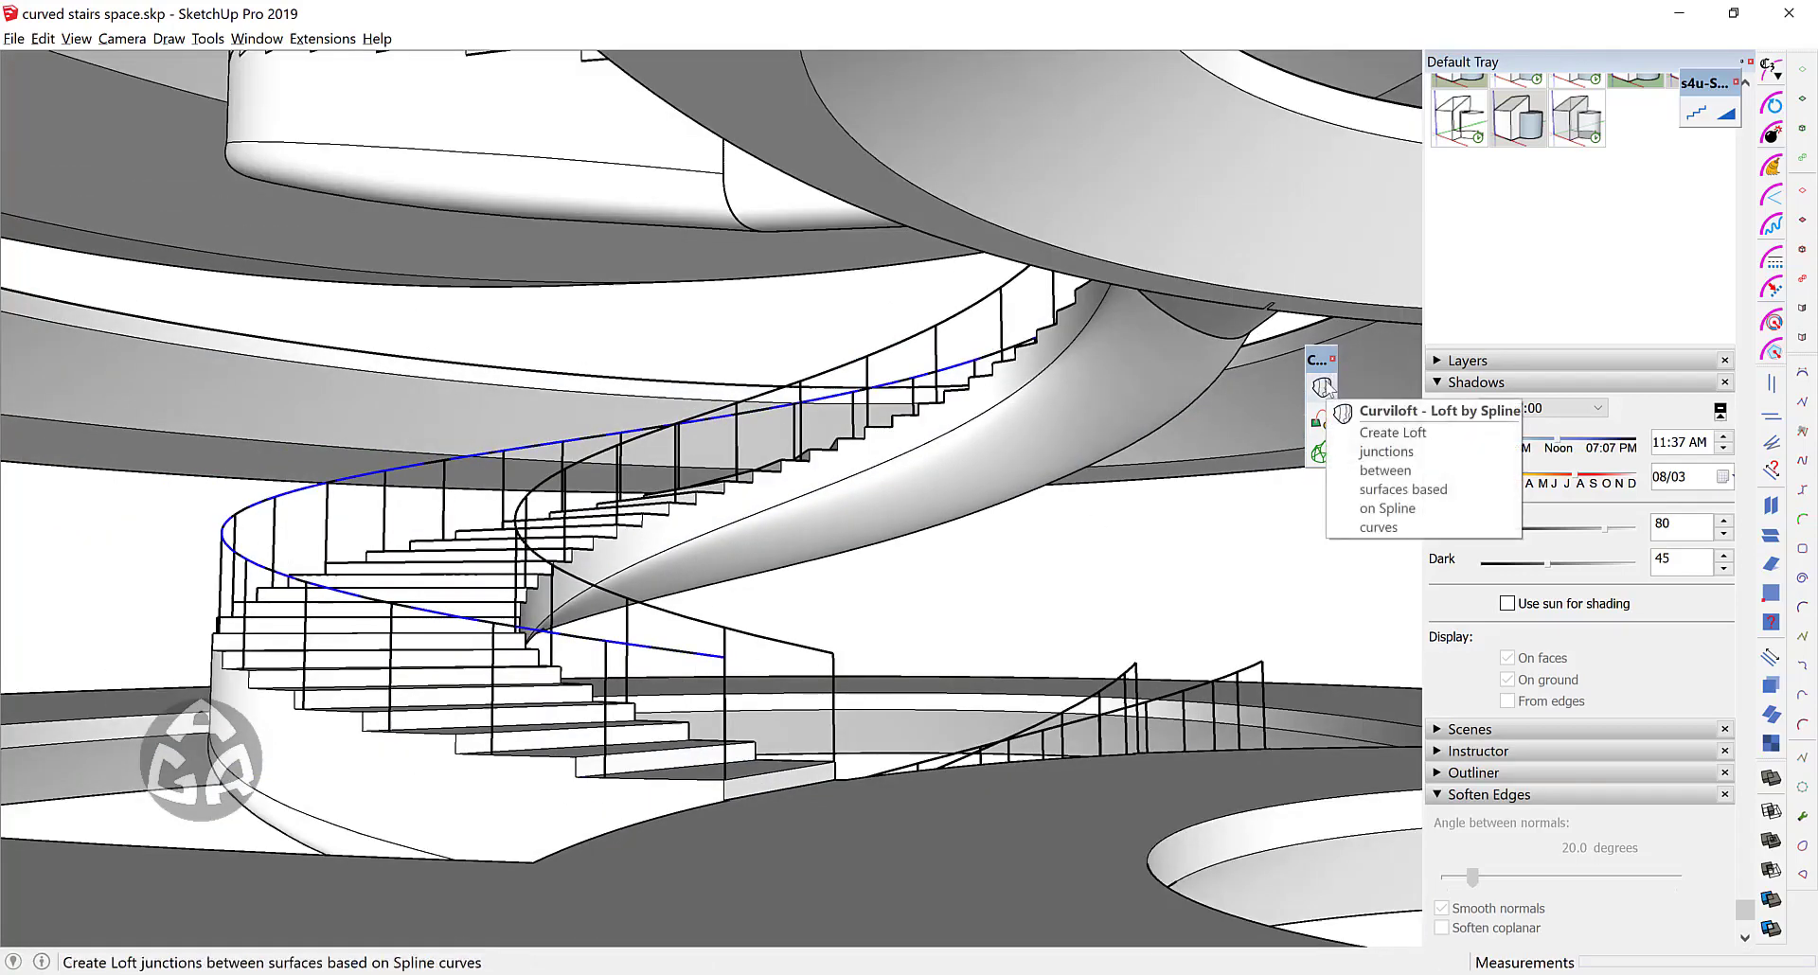
pyautogui.click(1323, 387)
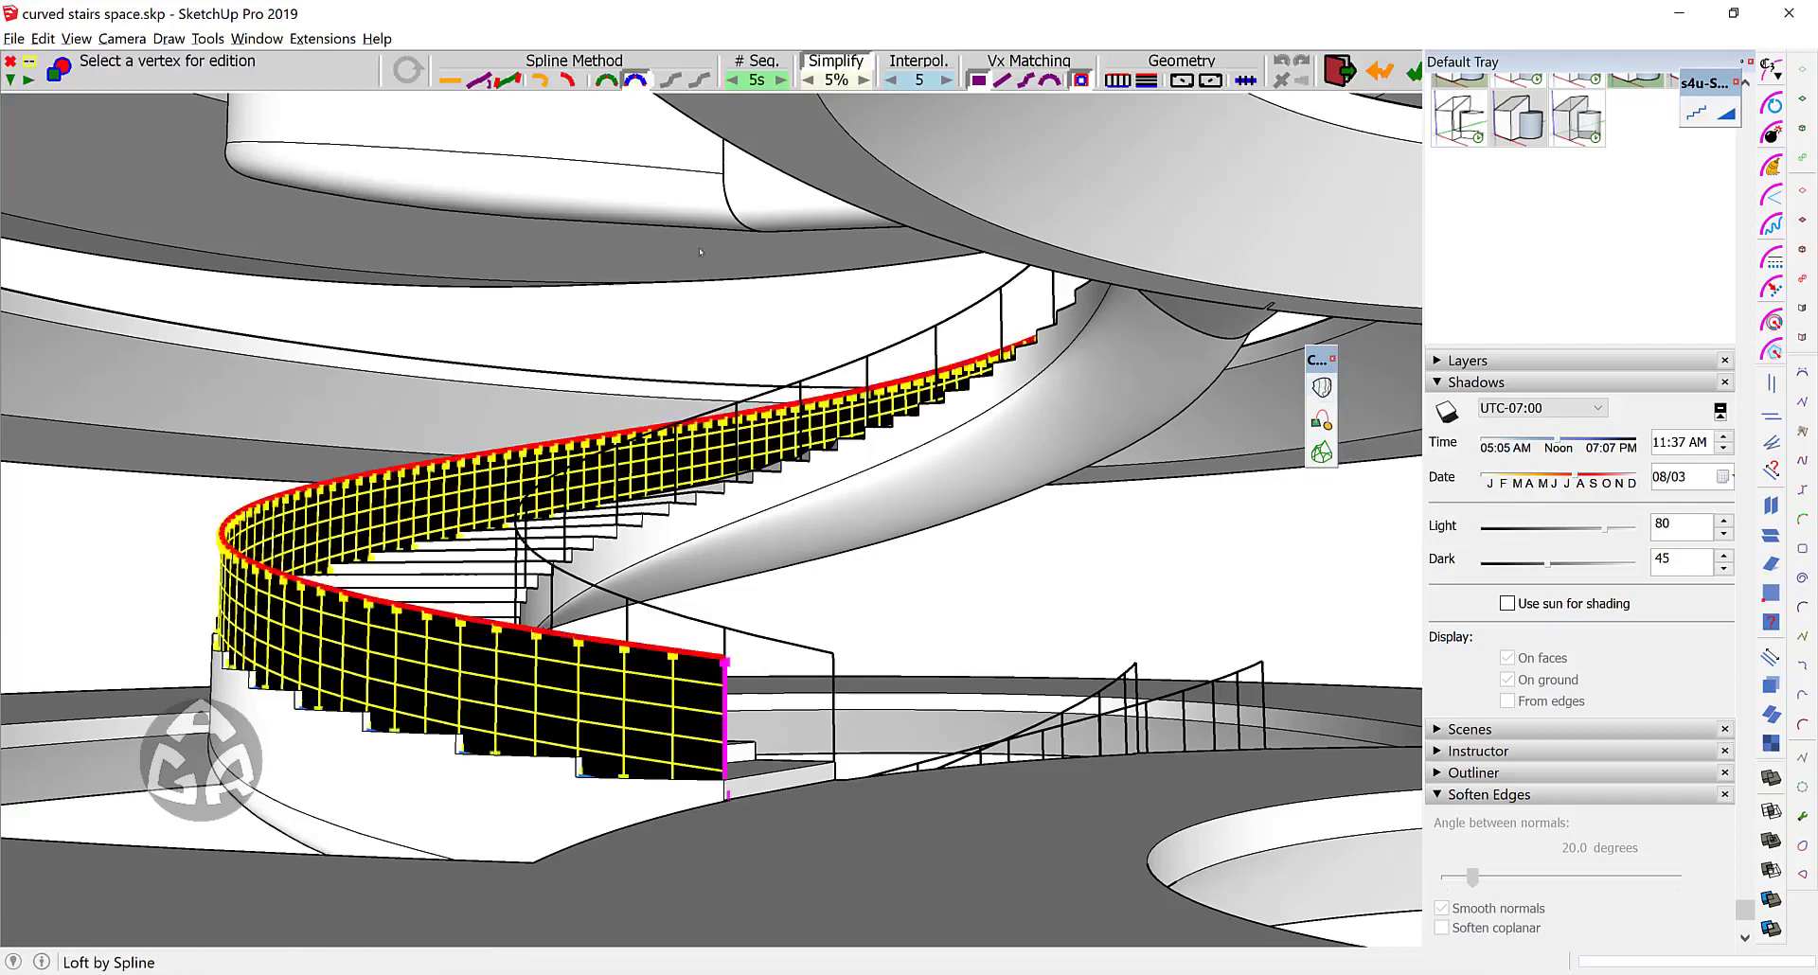
pyautogui.press('Return')
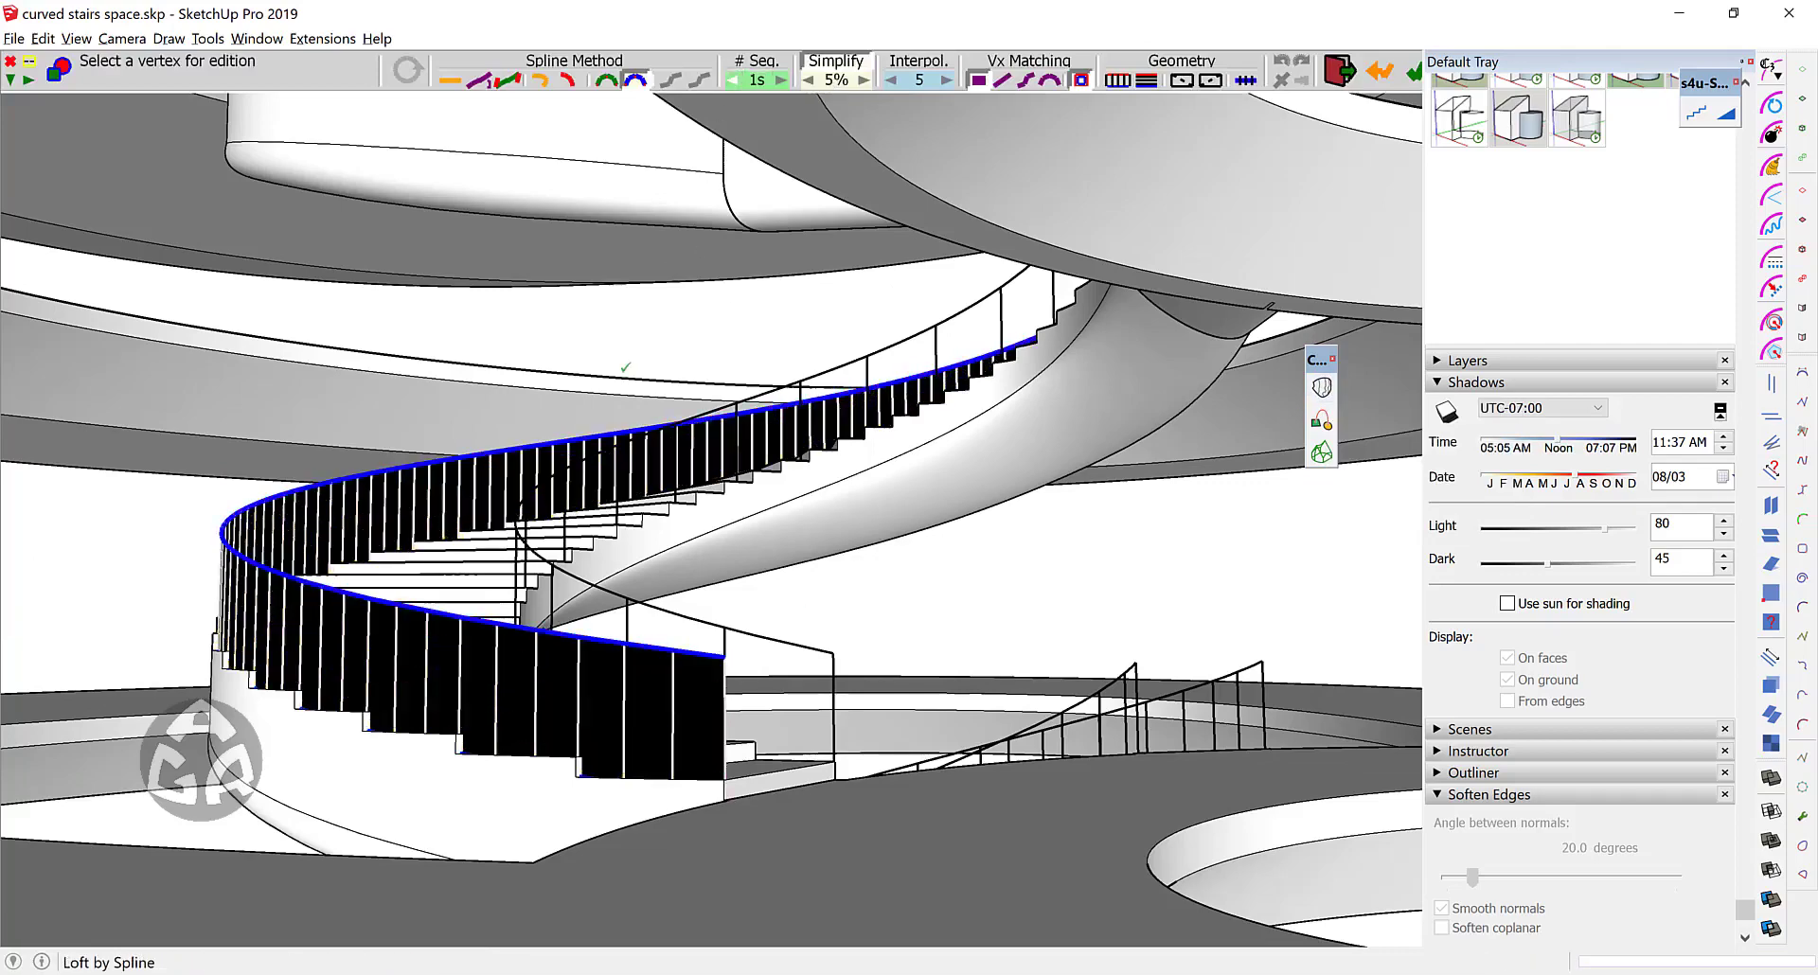
pyautogui.click(625, 351)
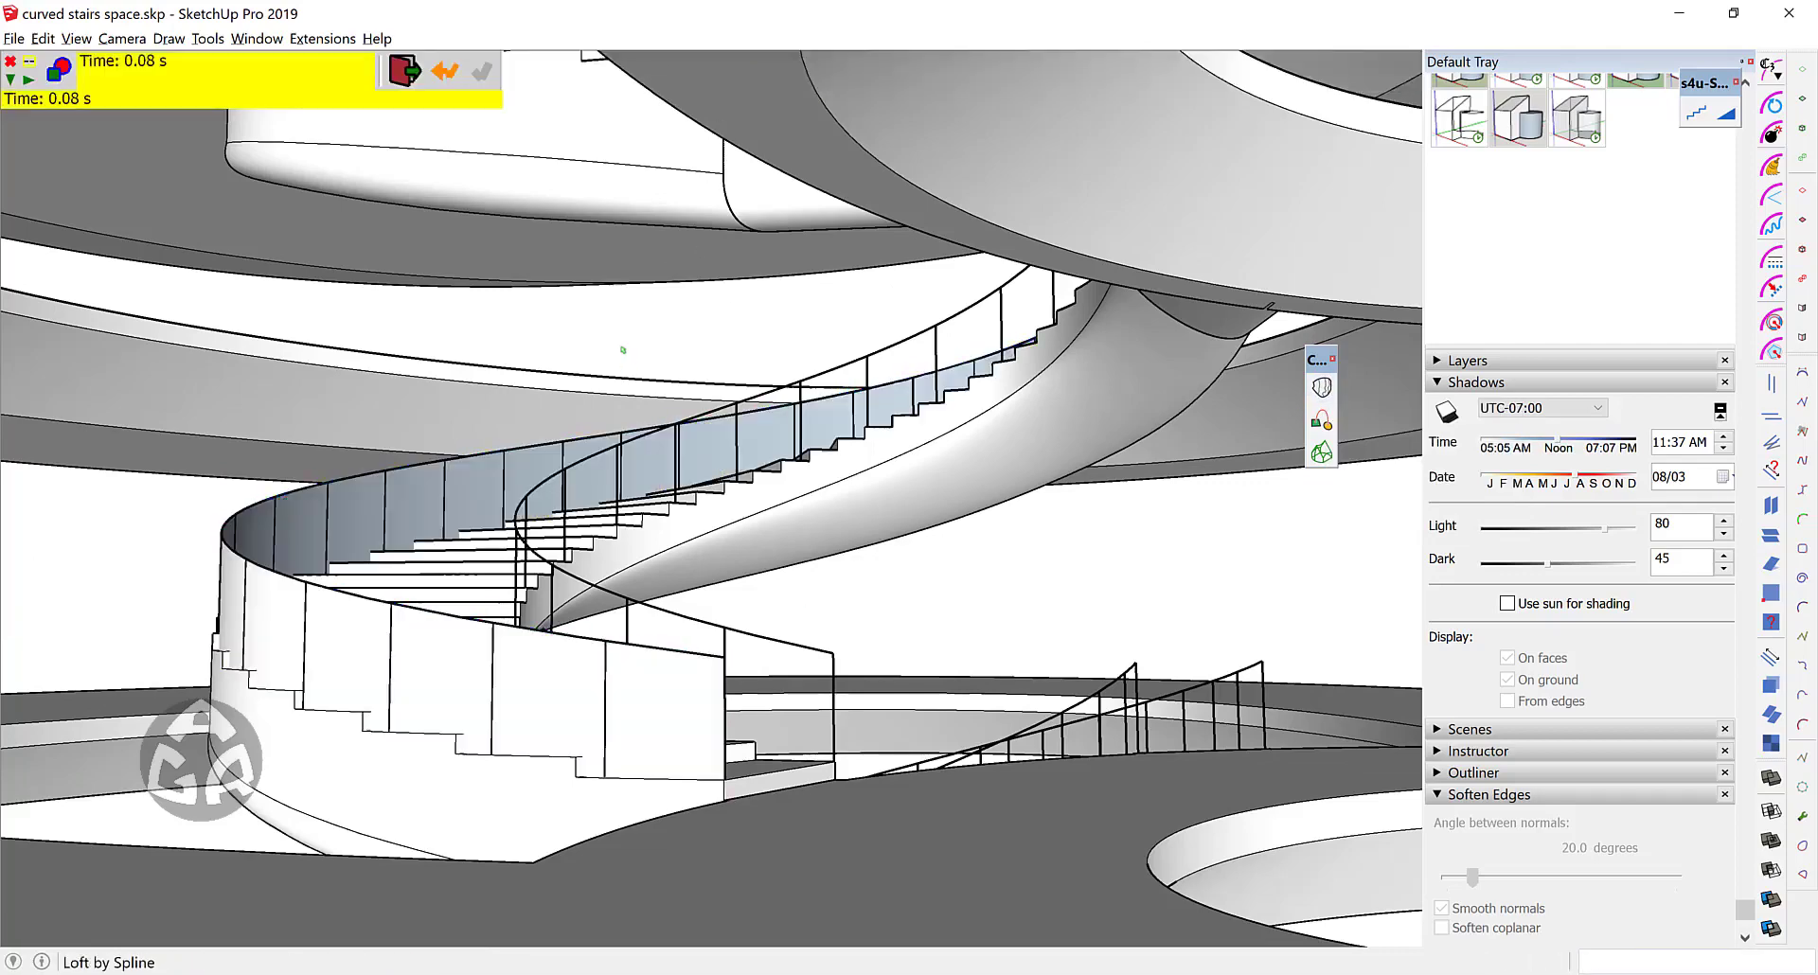
# Step: Intersect the outer railing surface with the model along the steps and group the resulting surface
pyautogui.moveTo(357, 629); pyautogui.dragTo(606, 707, button='middle')
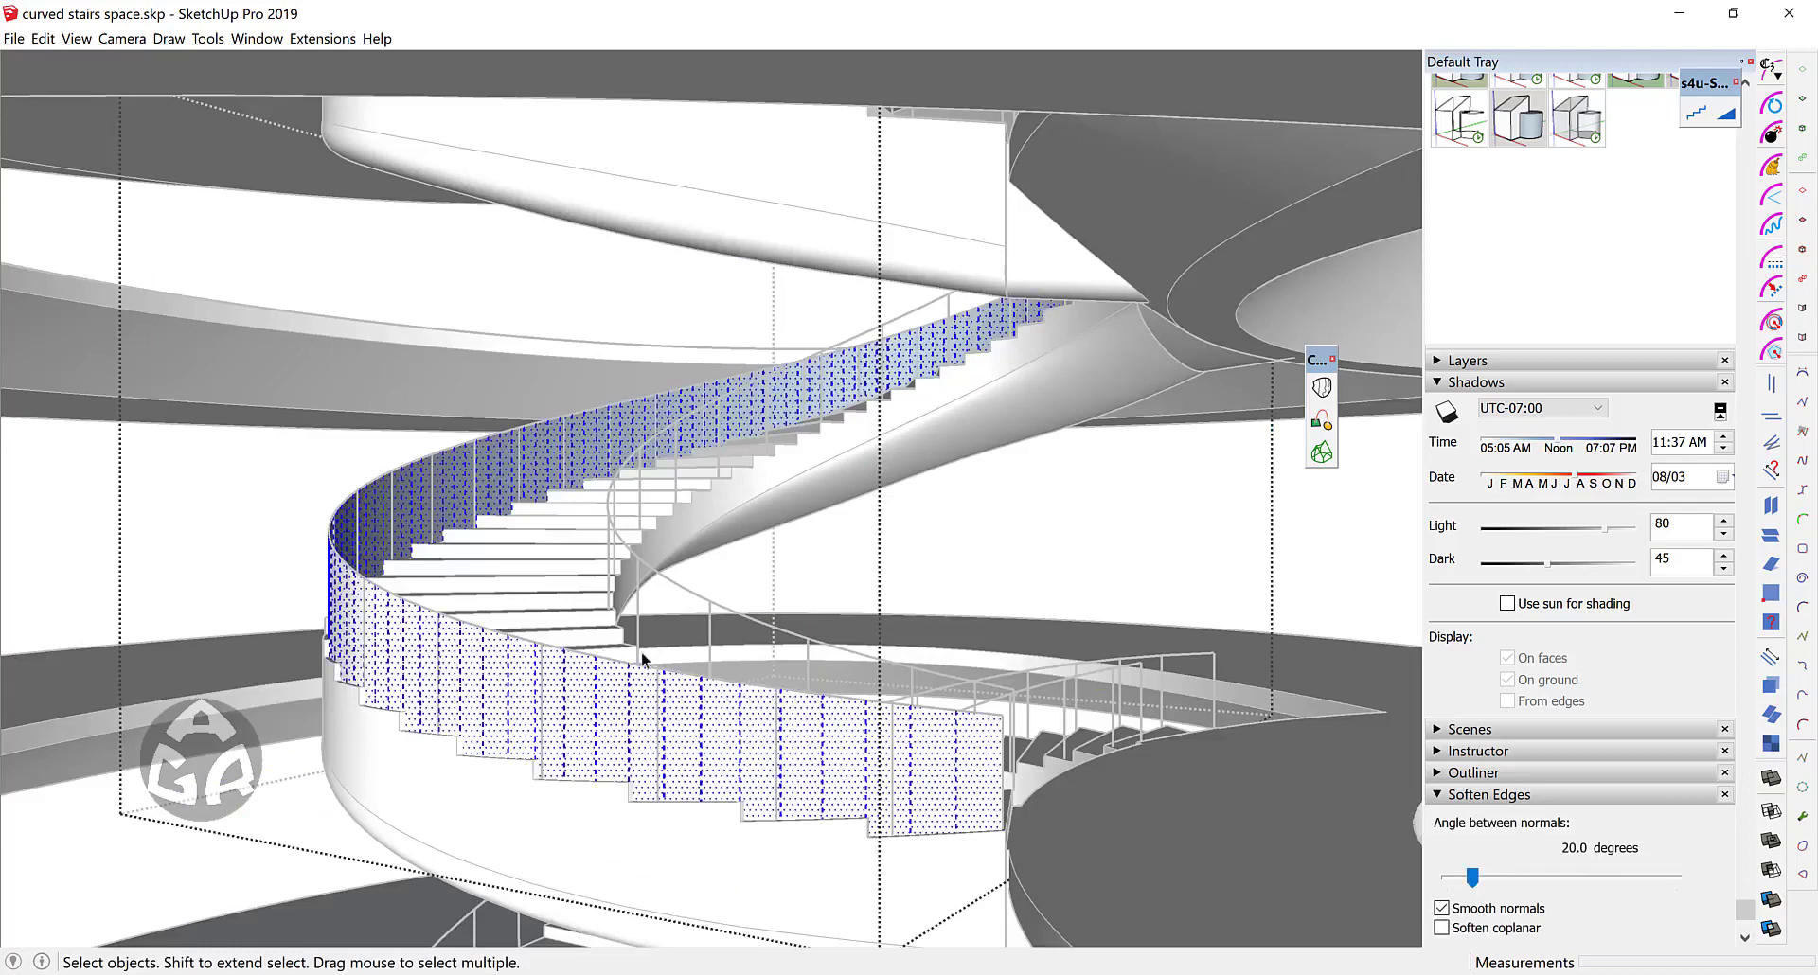
pyautogui.rightClick(590, 712)
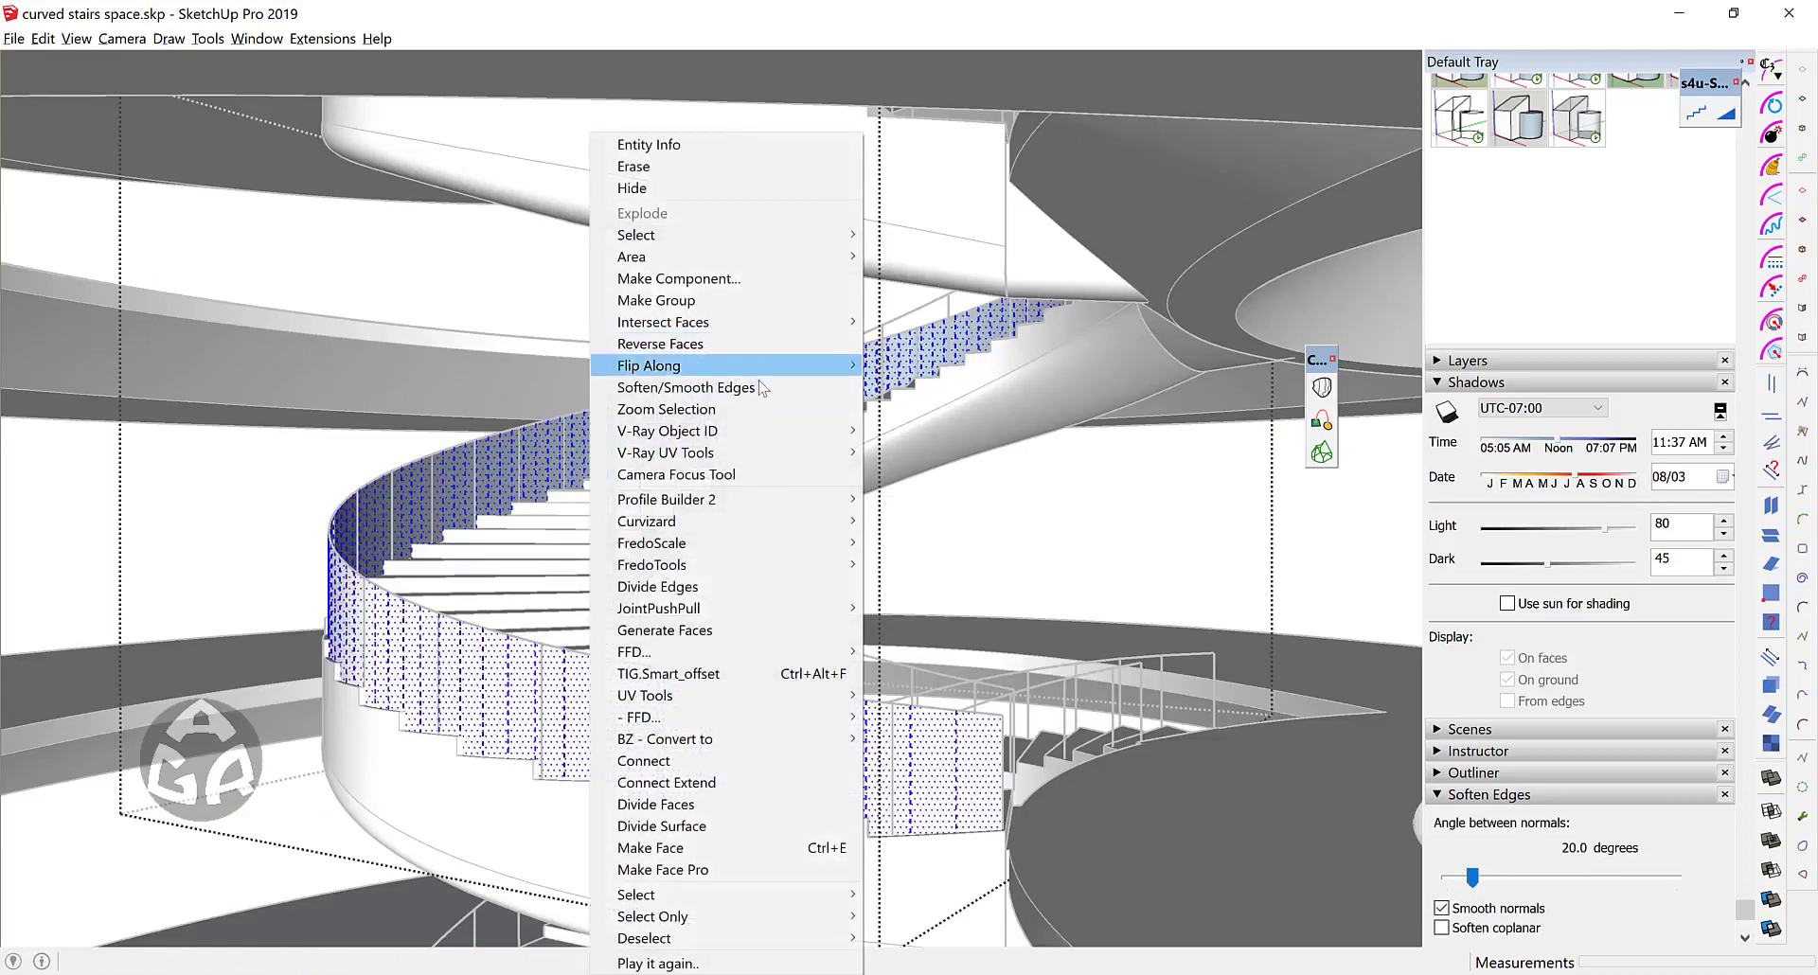
pyautogui.moveTo(782, 327)
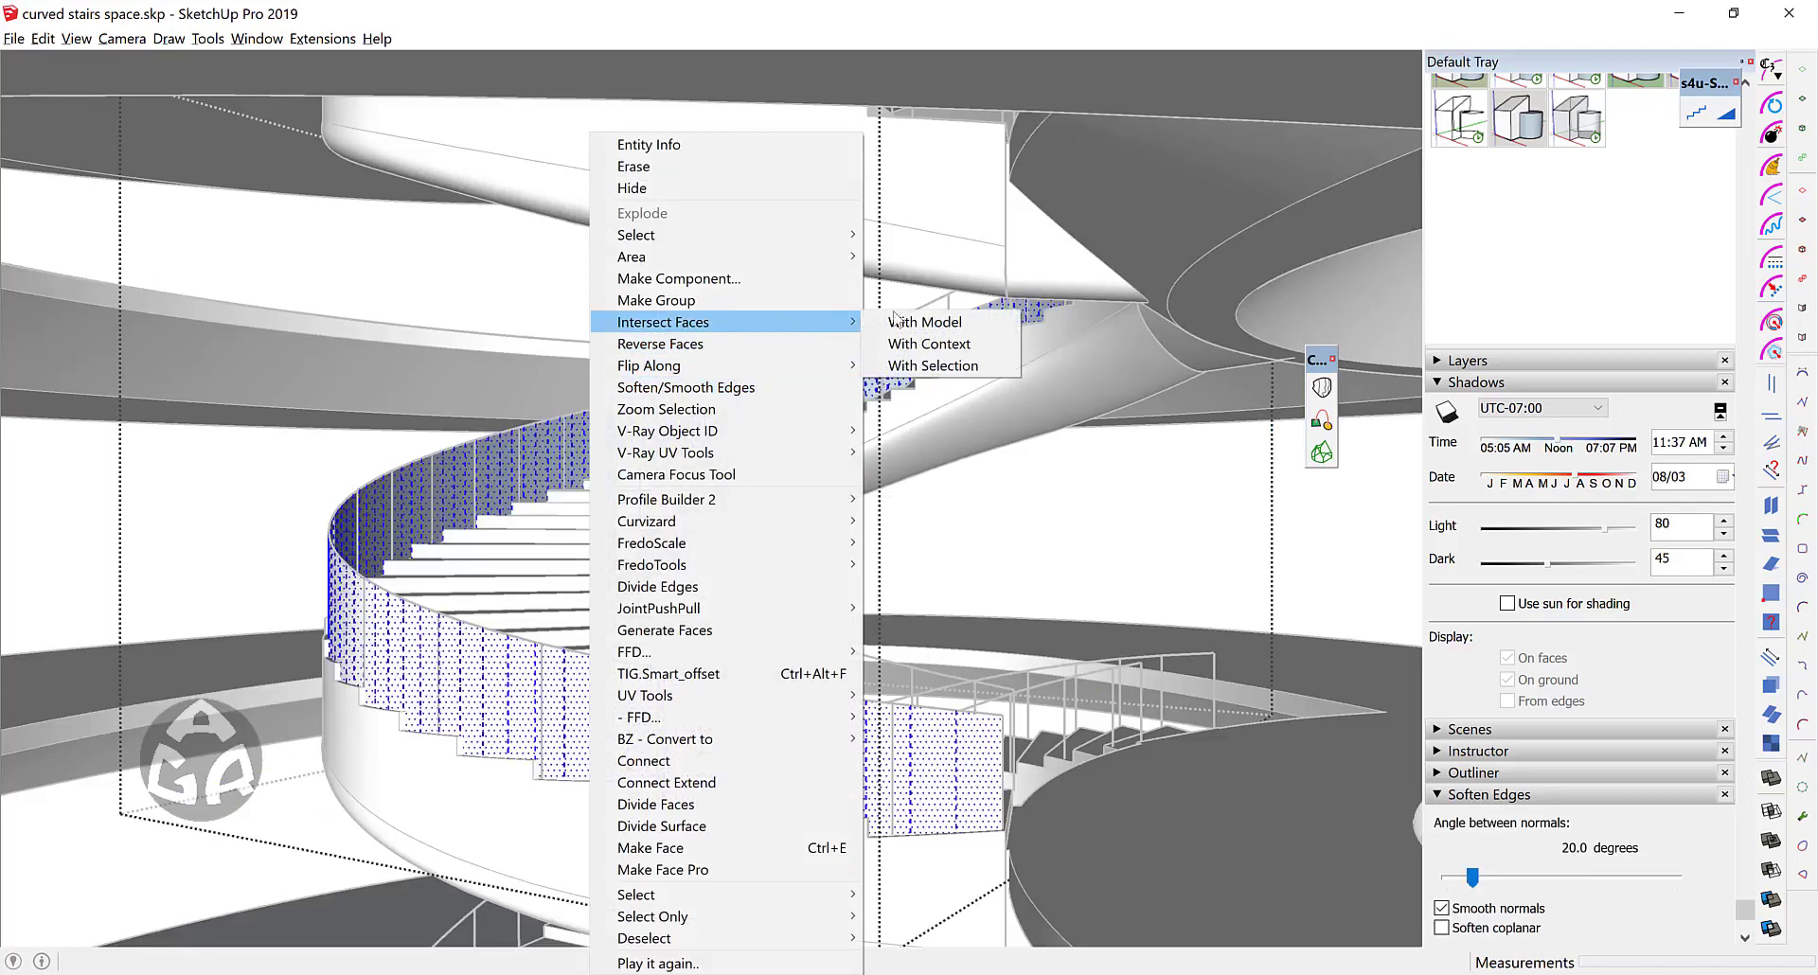
pyautogui.click(965, 324)
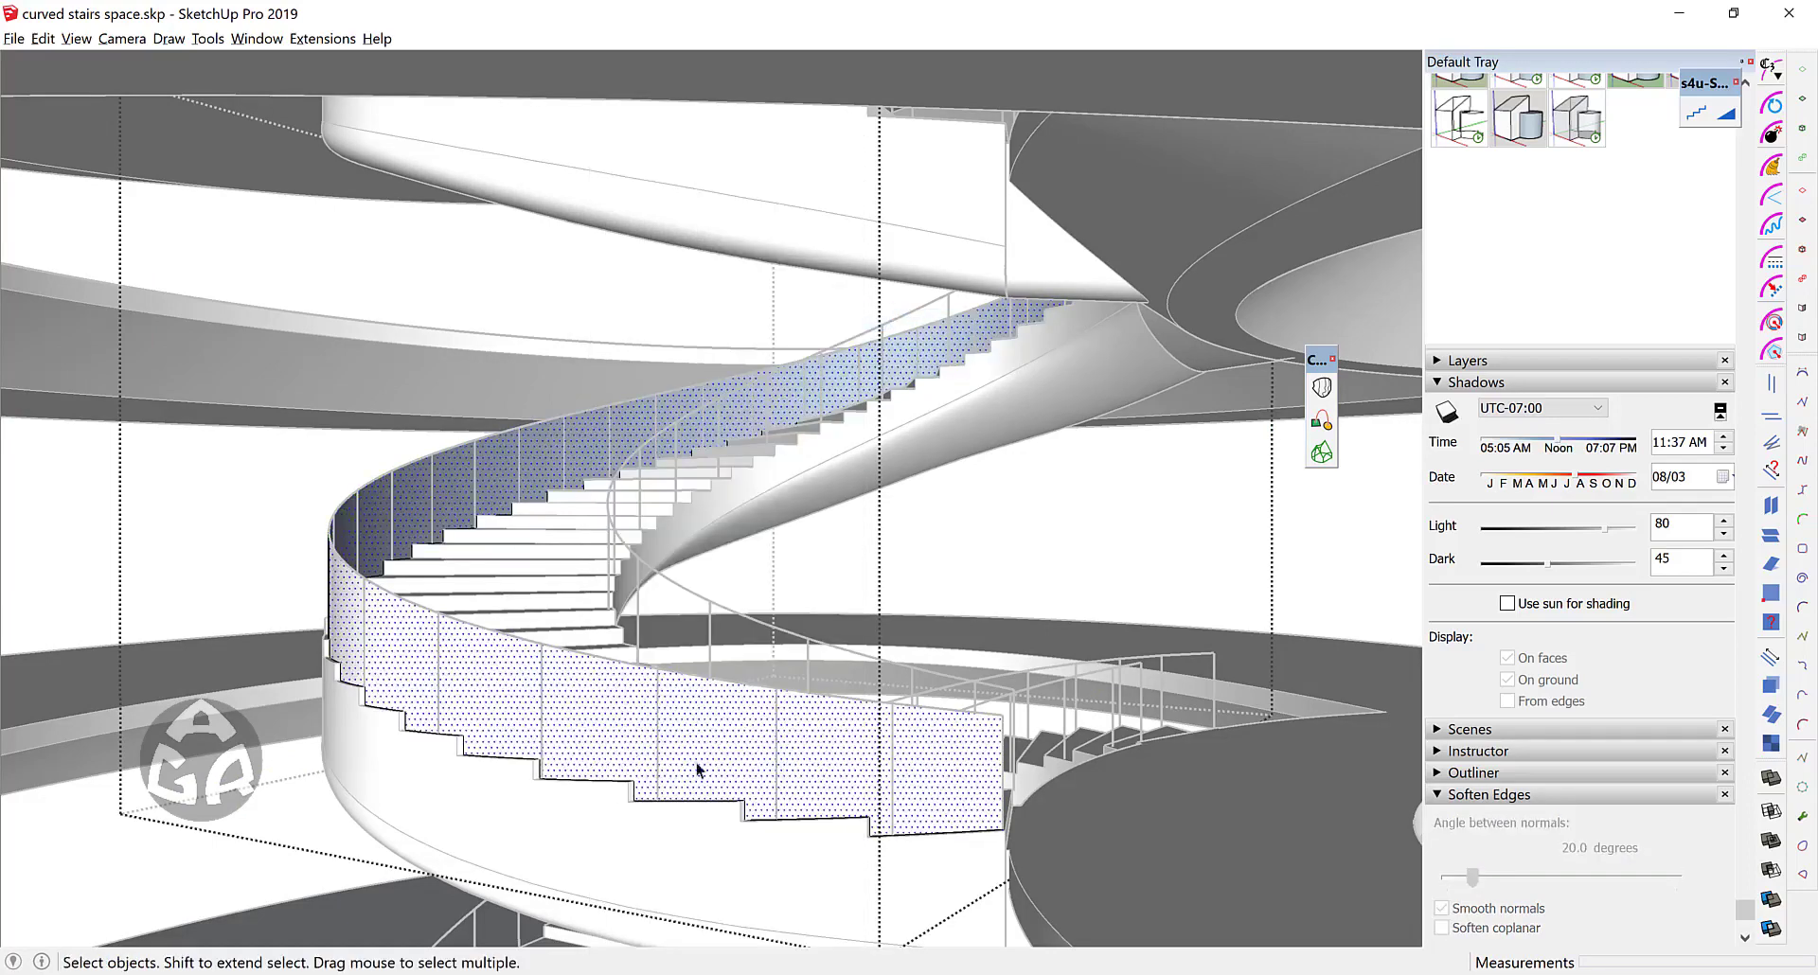
pyautogui.click(910, 724)
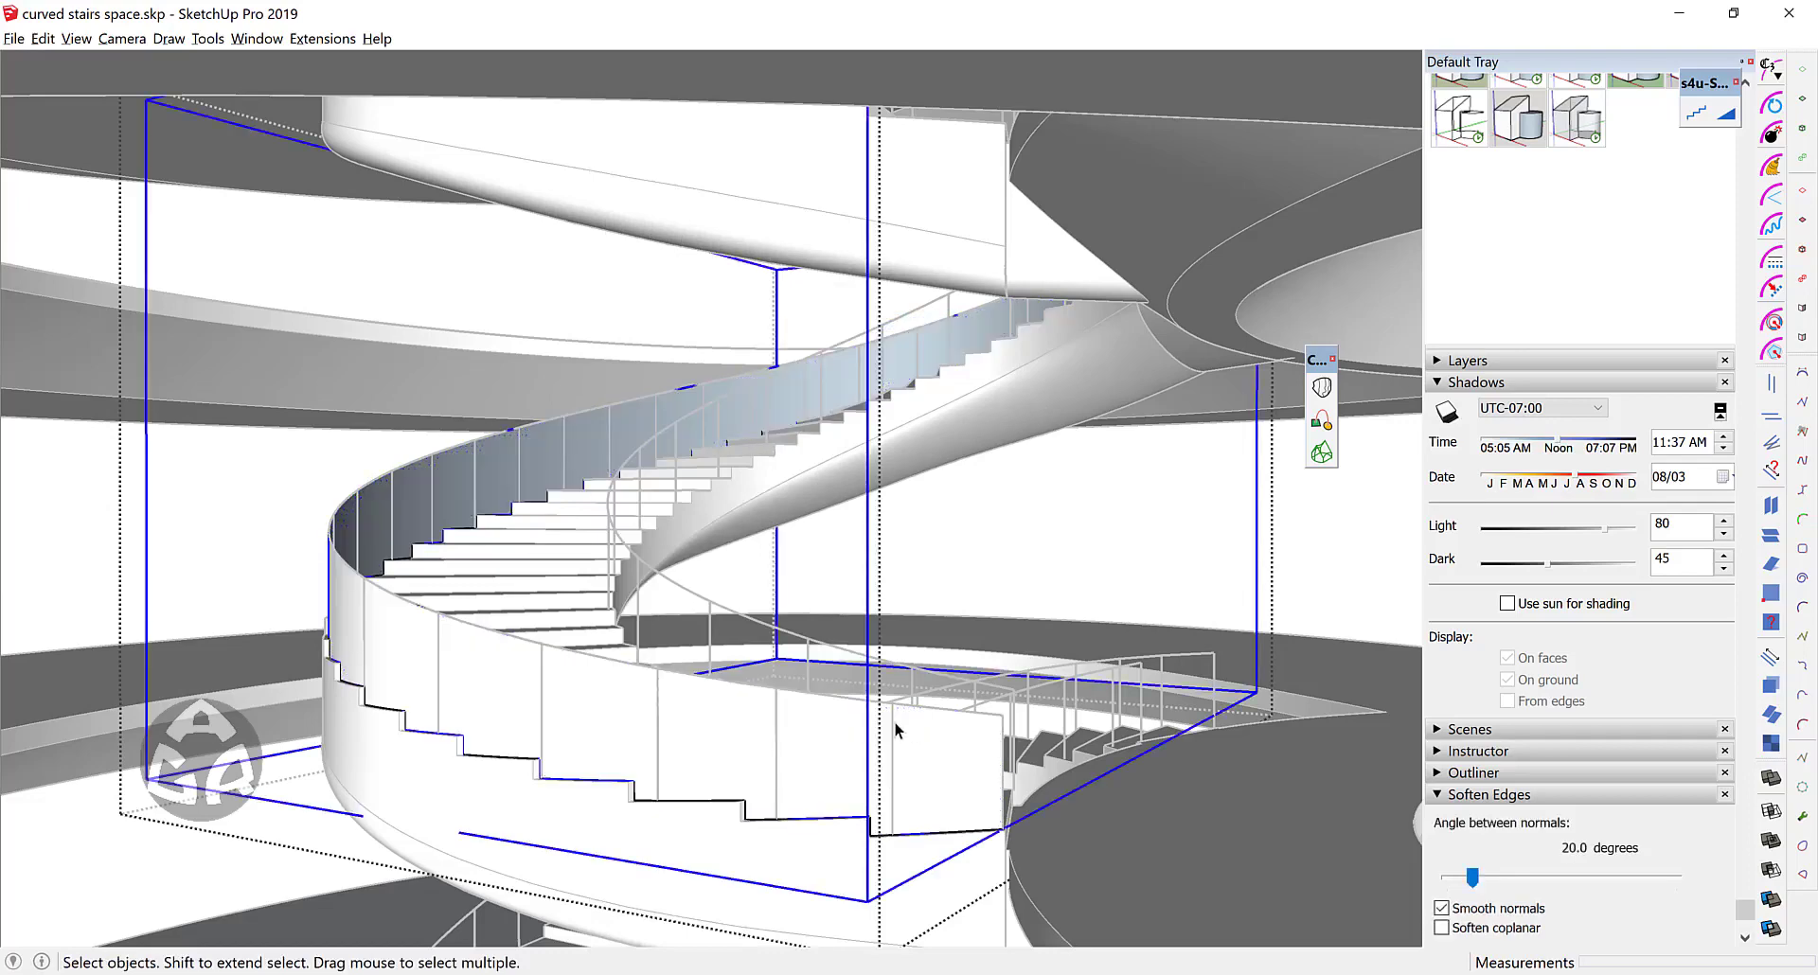
# Step: Delete the strips of the outer railing surface that lie below the stepped intersection line
pyautogui.doubleClick(894, 719)
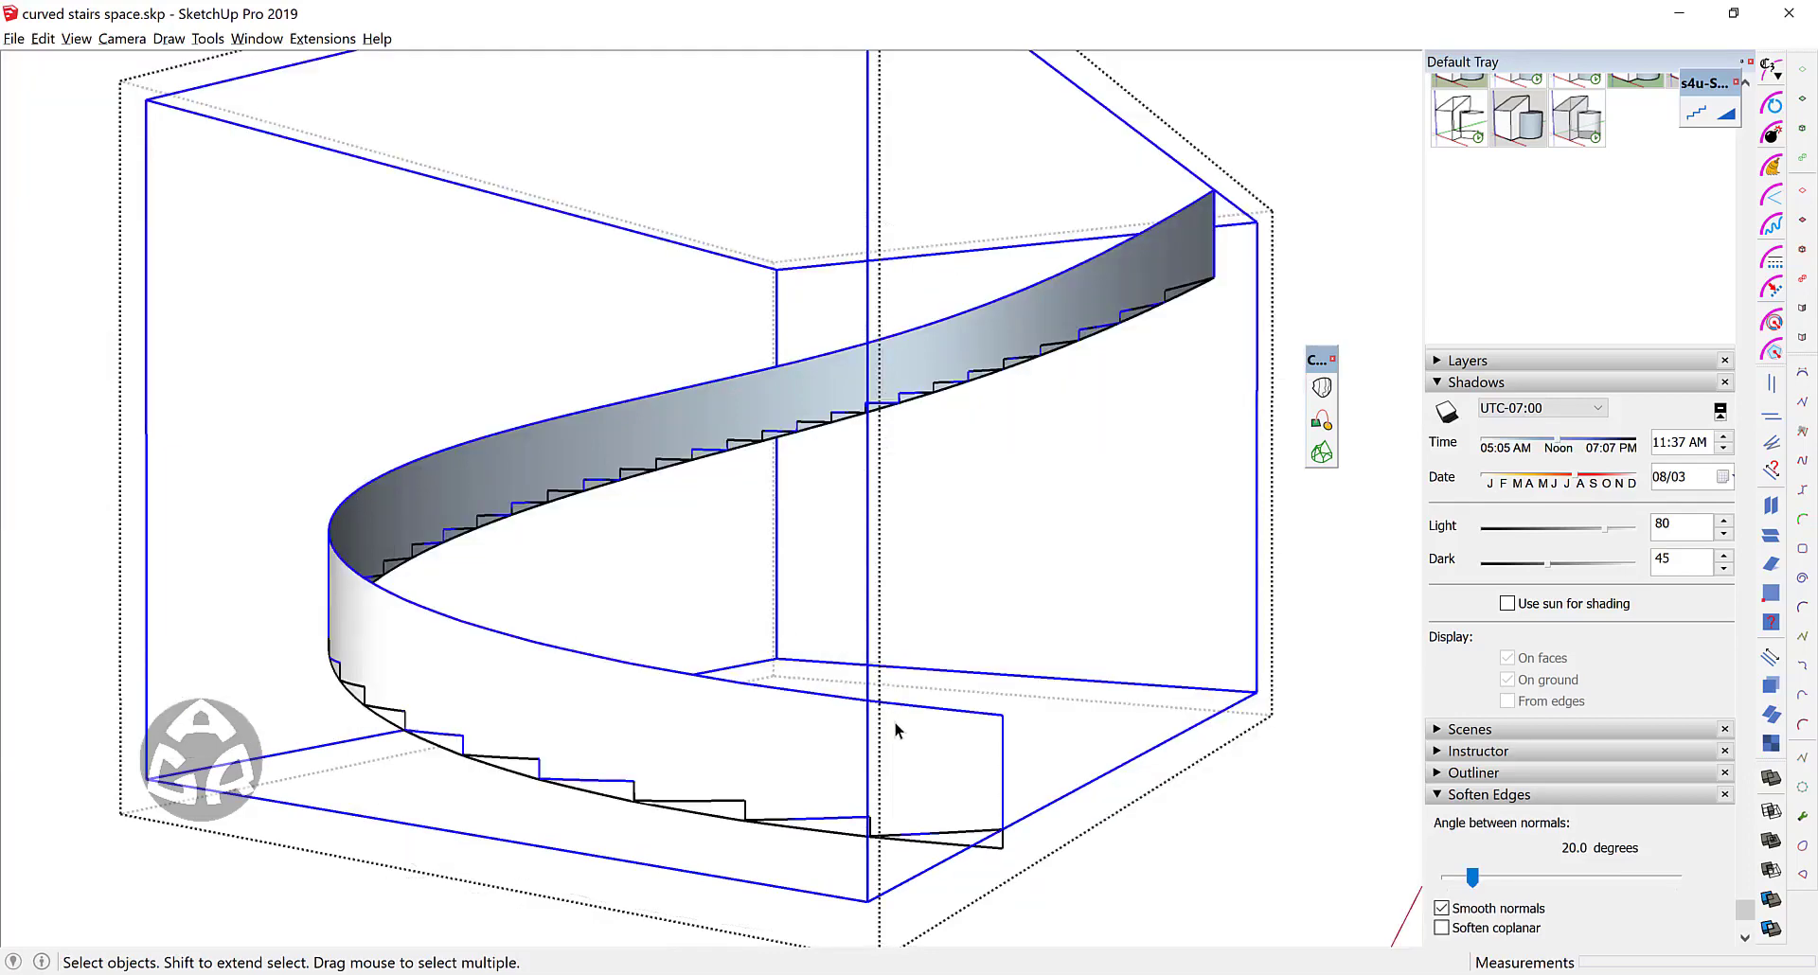
pyautogui.hotkey('ctrl', 'a')
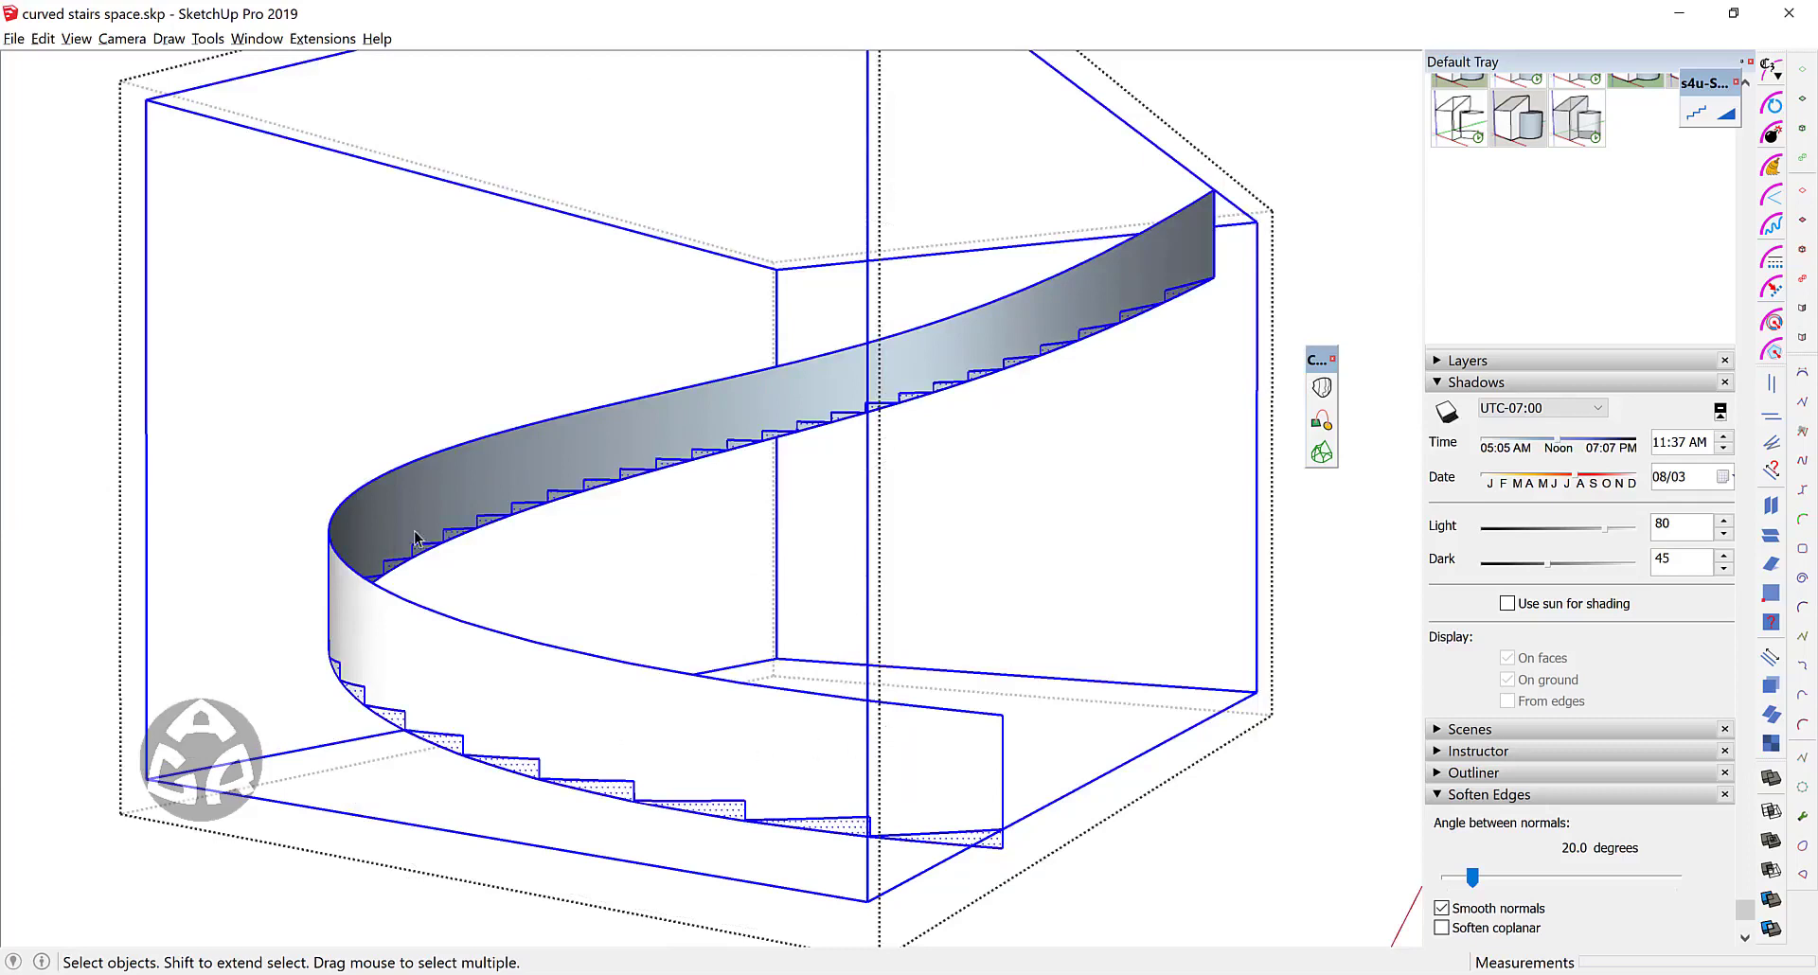
pyautogui.keyDown('shift'); pyautogui.click(705, 712); pyautogui.keyUp('shift')
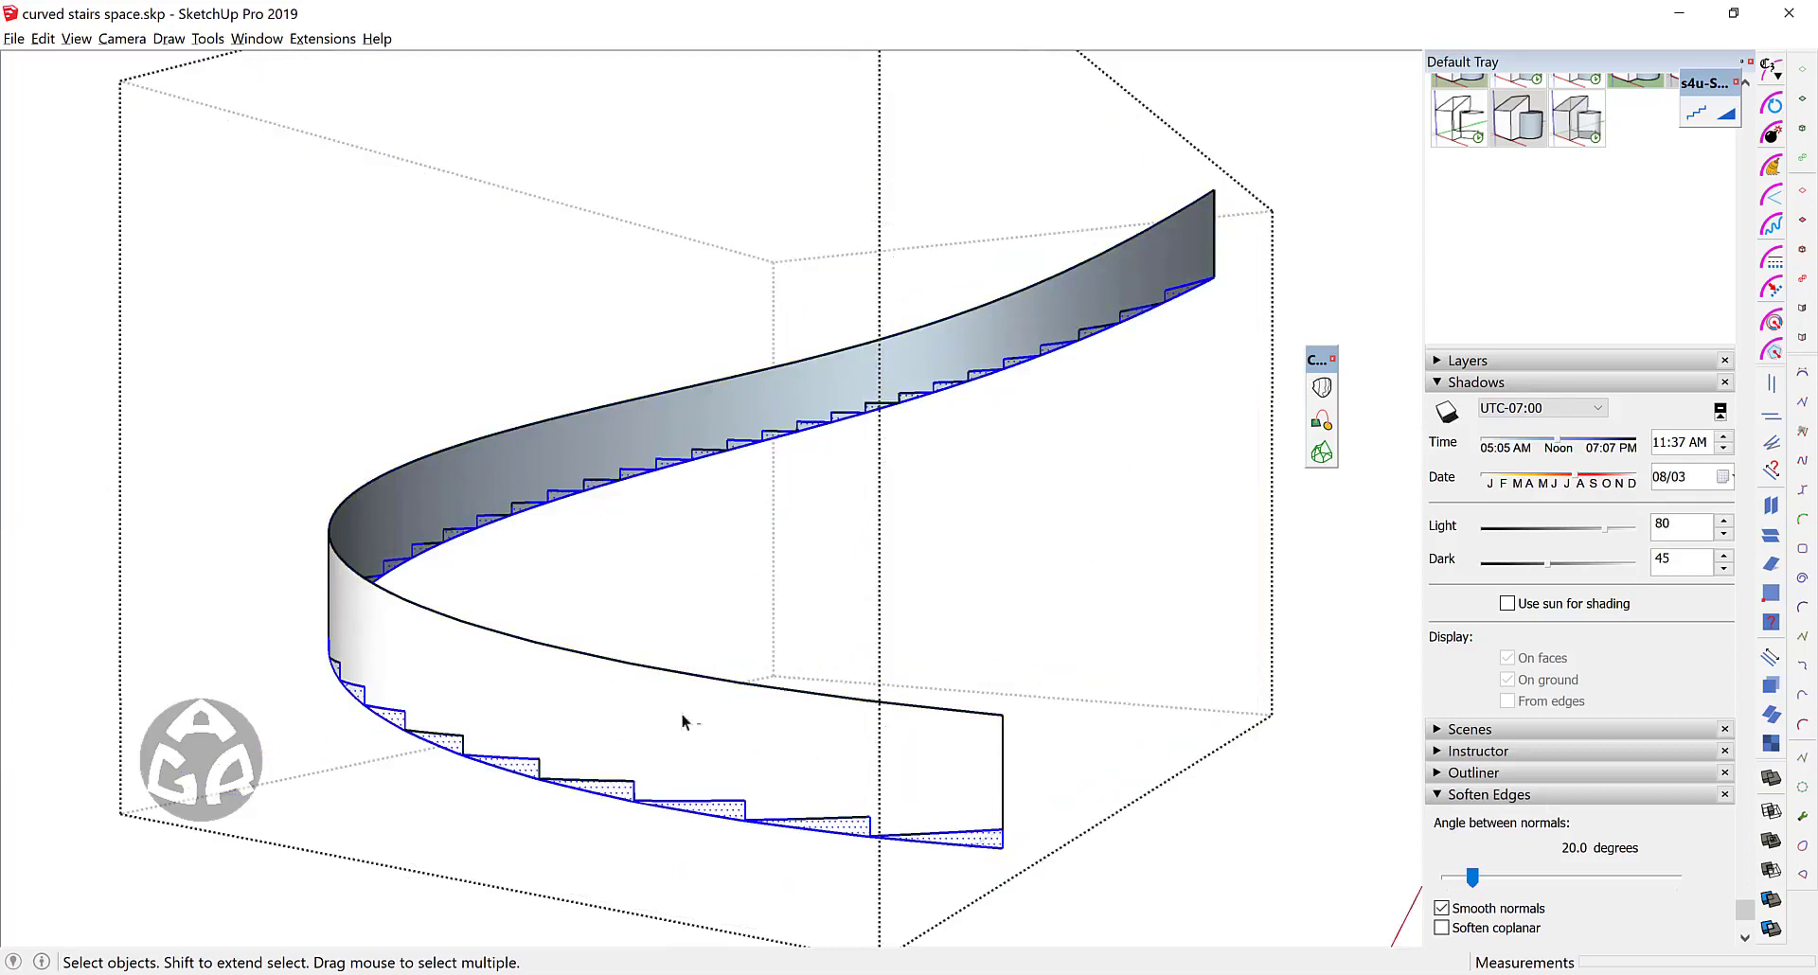
pyautogui.click(835, 718)
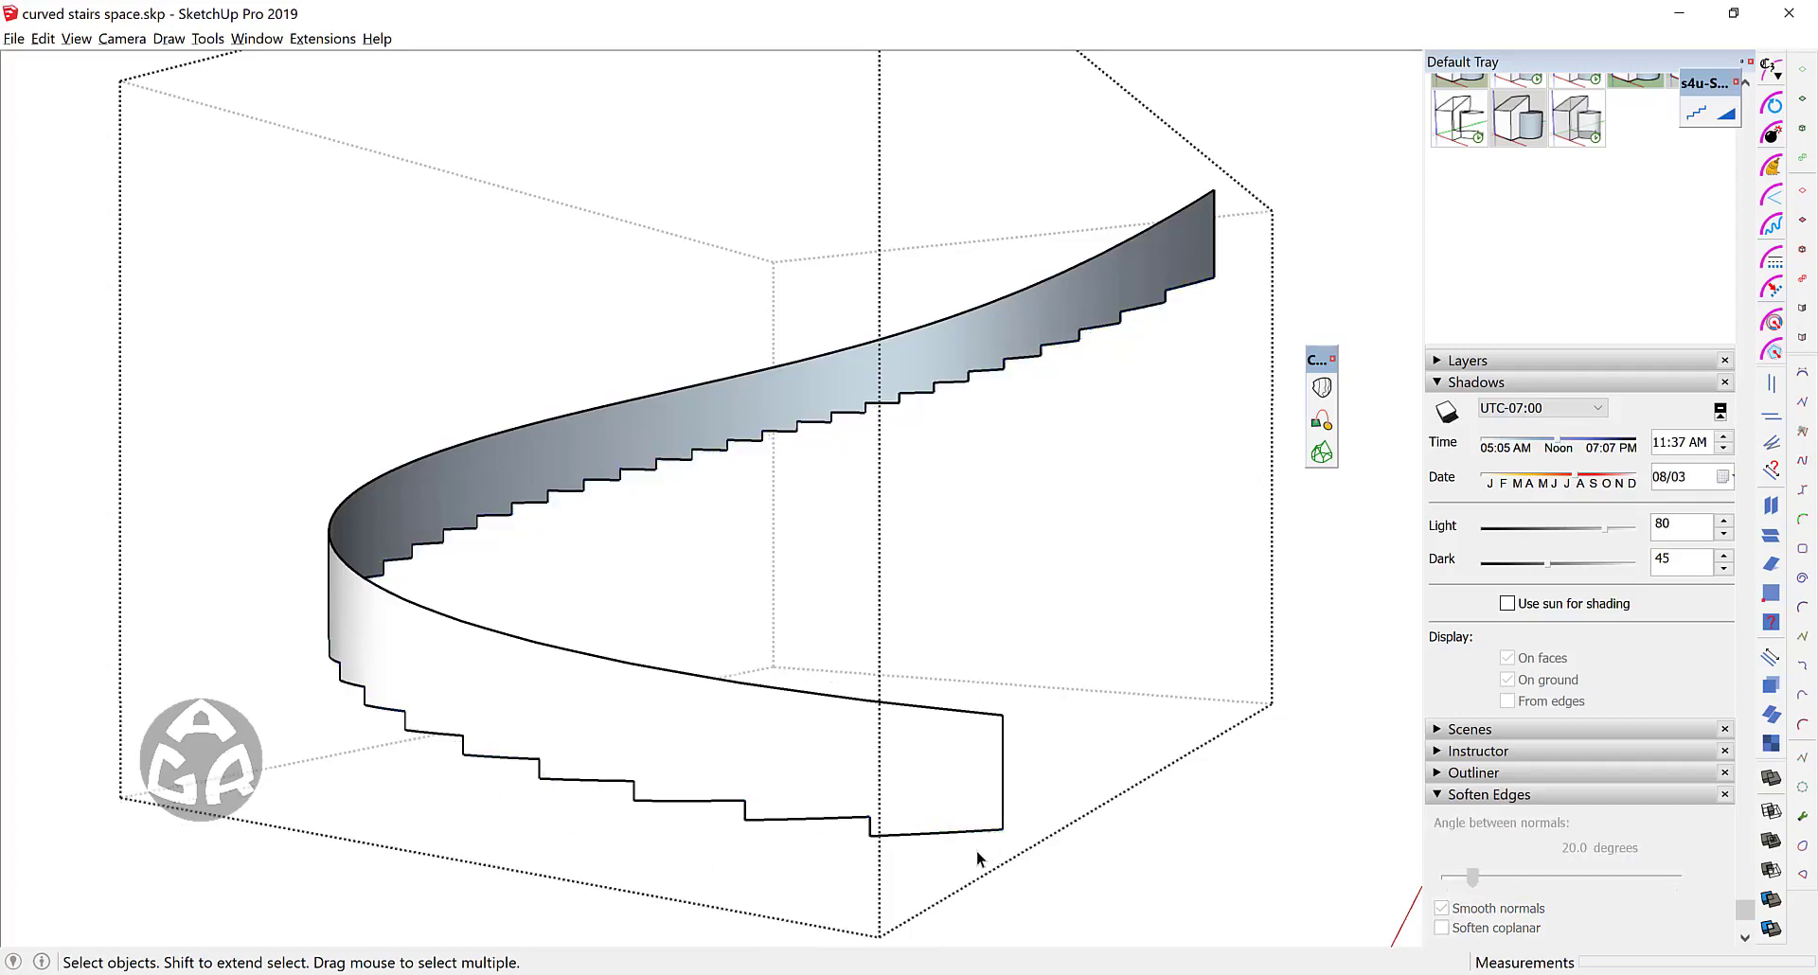
pyautogui.press('Escape')
# Step: Paint the whole trimmed outer railing surface with Translucent Glass Gray from the Glass and Mirrors materials
pyautogui.doubleClick(742, 746)
pyautogui.tripleClick(746, 735)
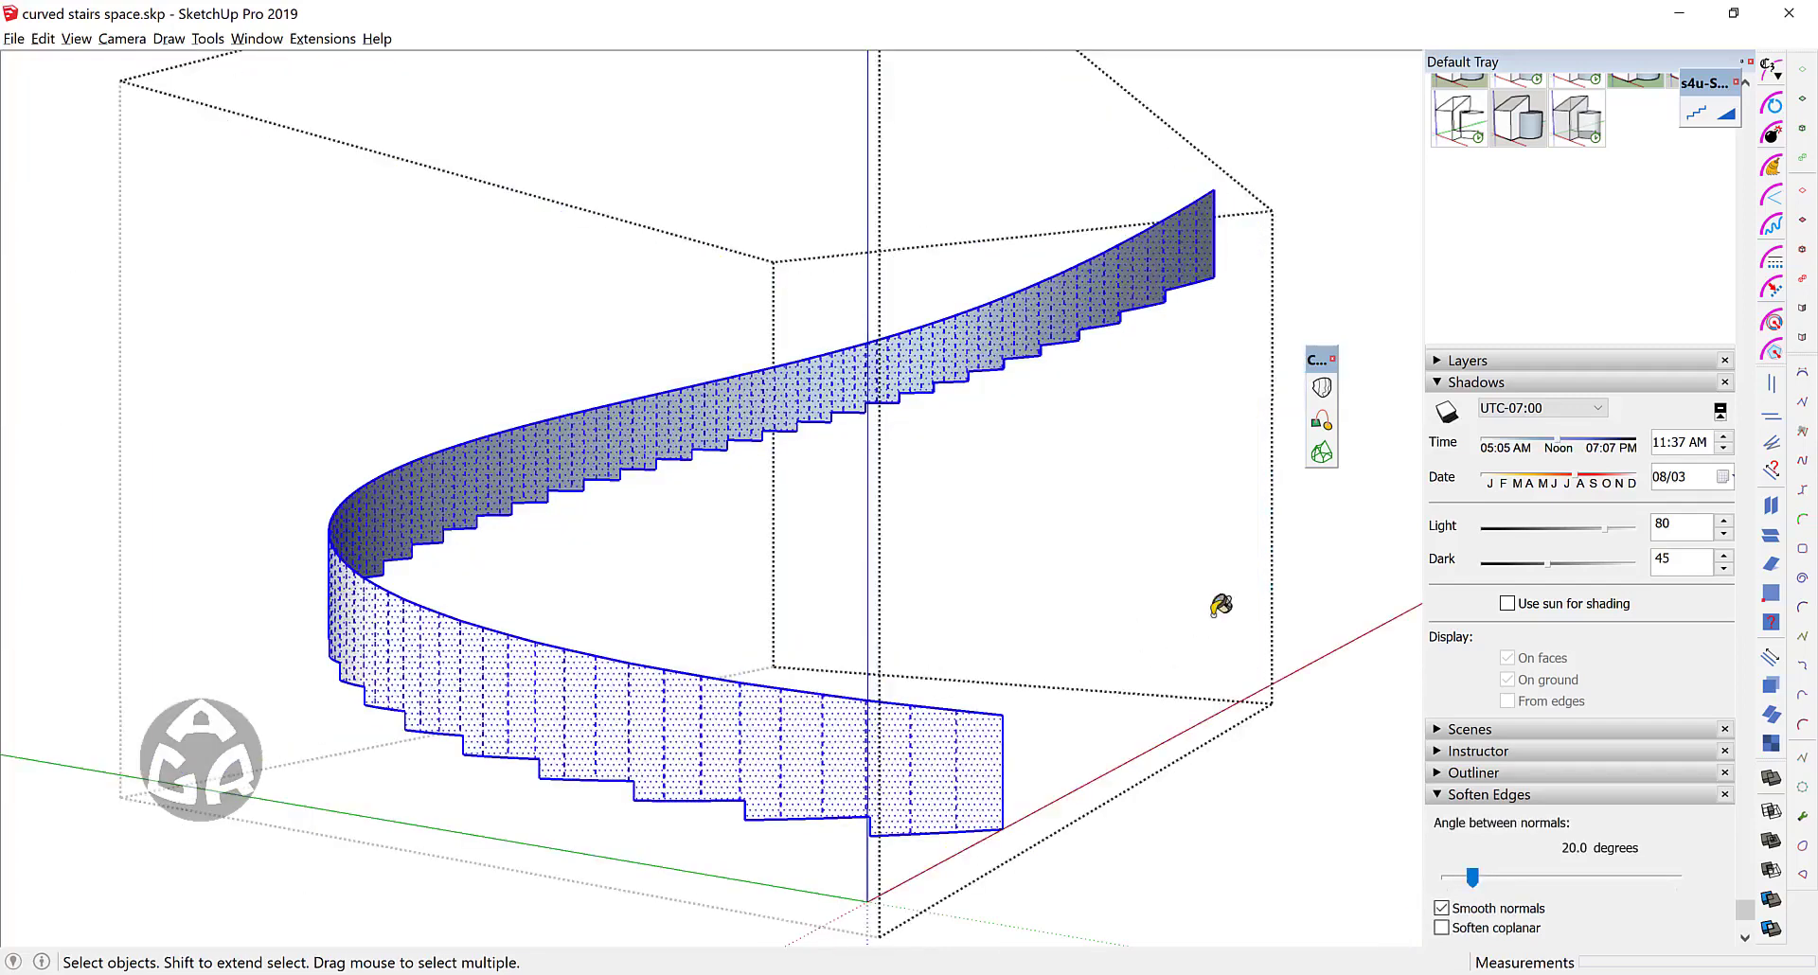
pyautogui.press('b')
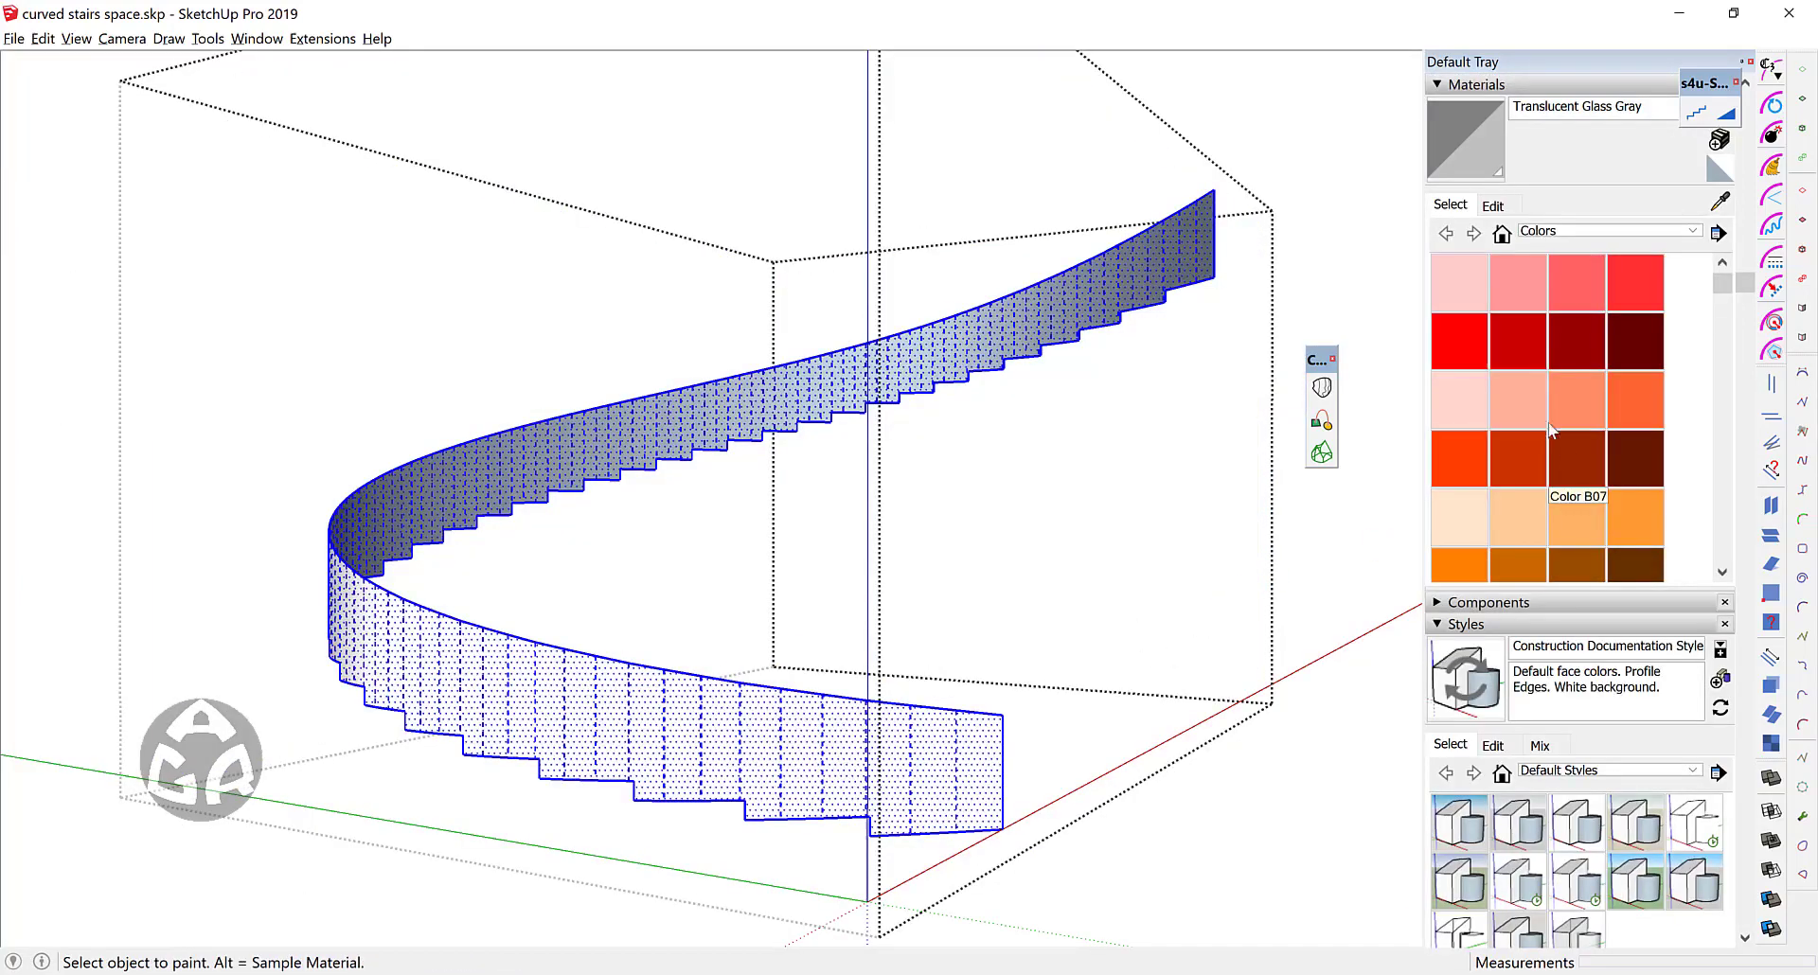
pyautogui.click(1550, 234)
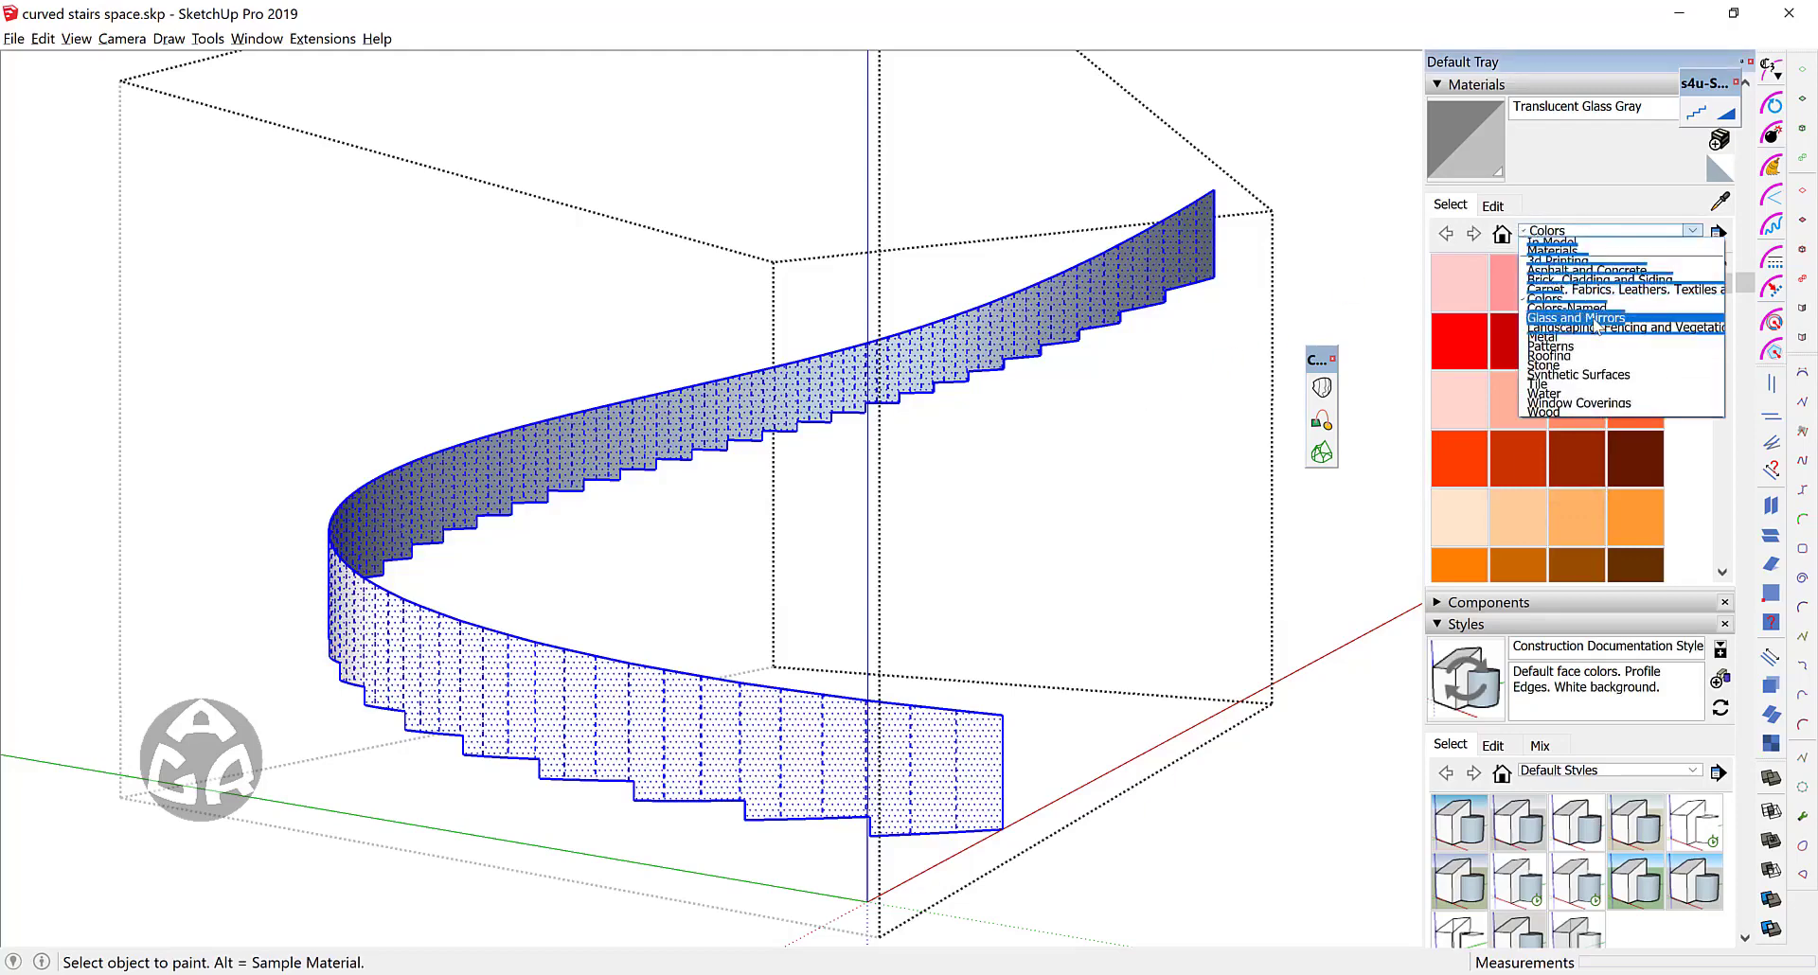
pyautogui.click(1597, 324)
pyautogui.click(712, 696)
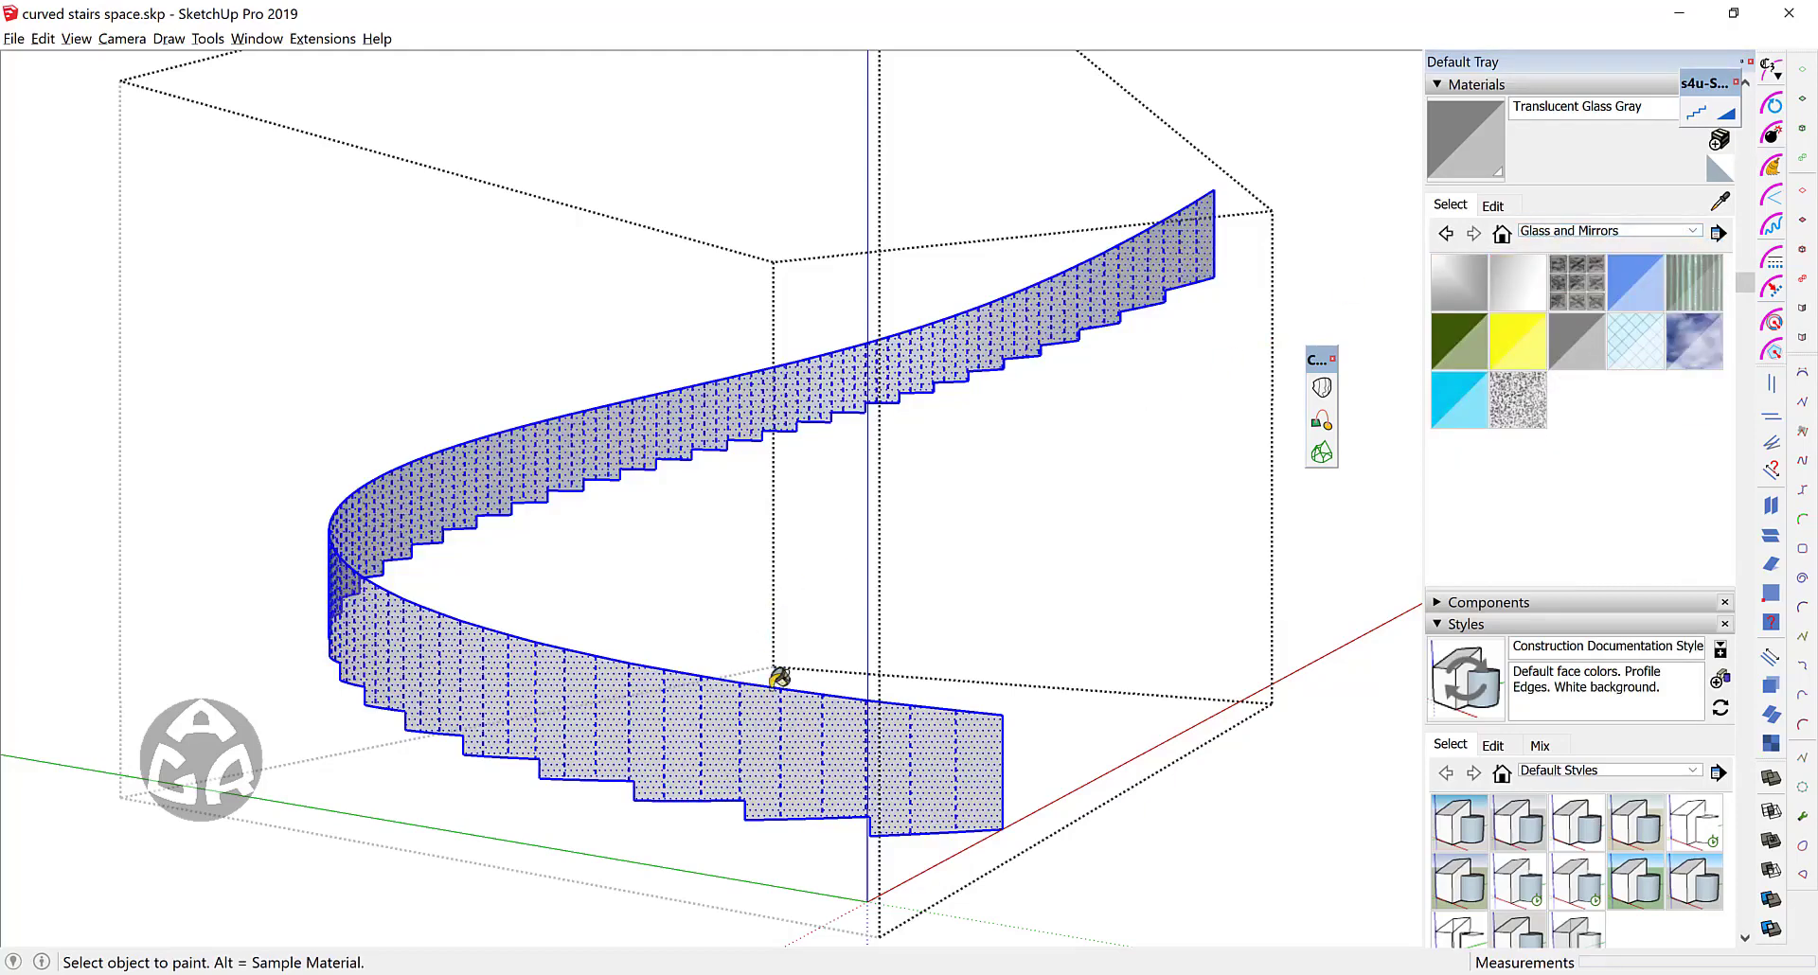
pyautogui.press('space')
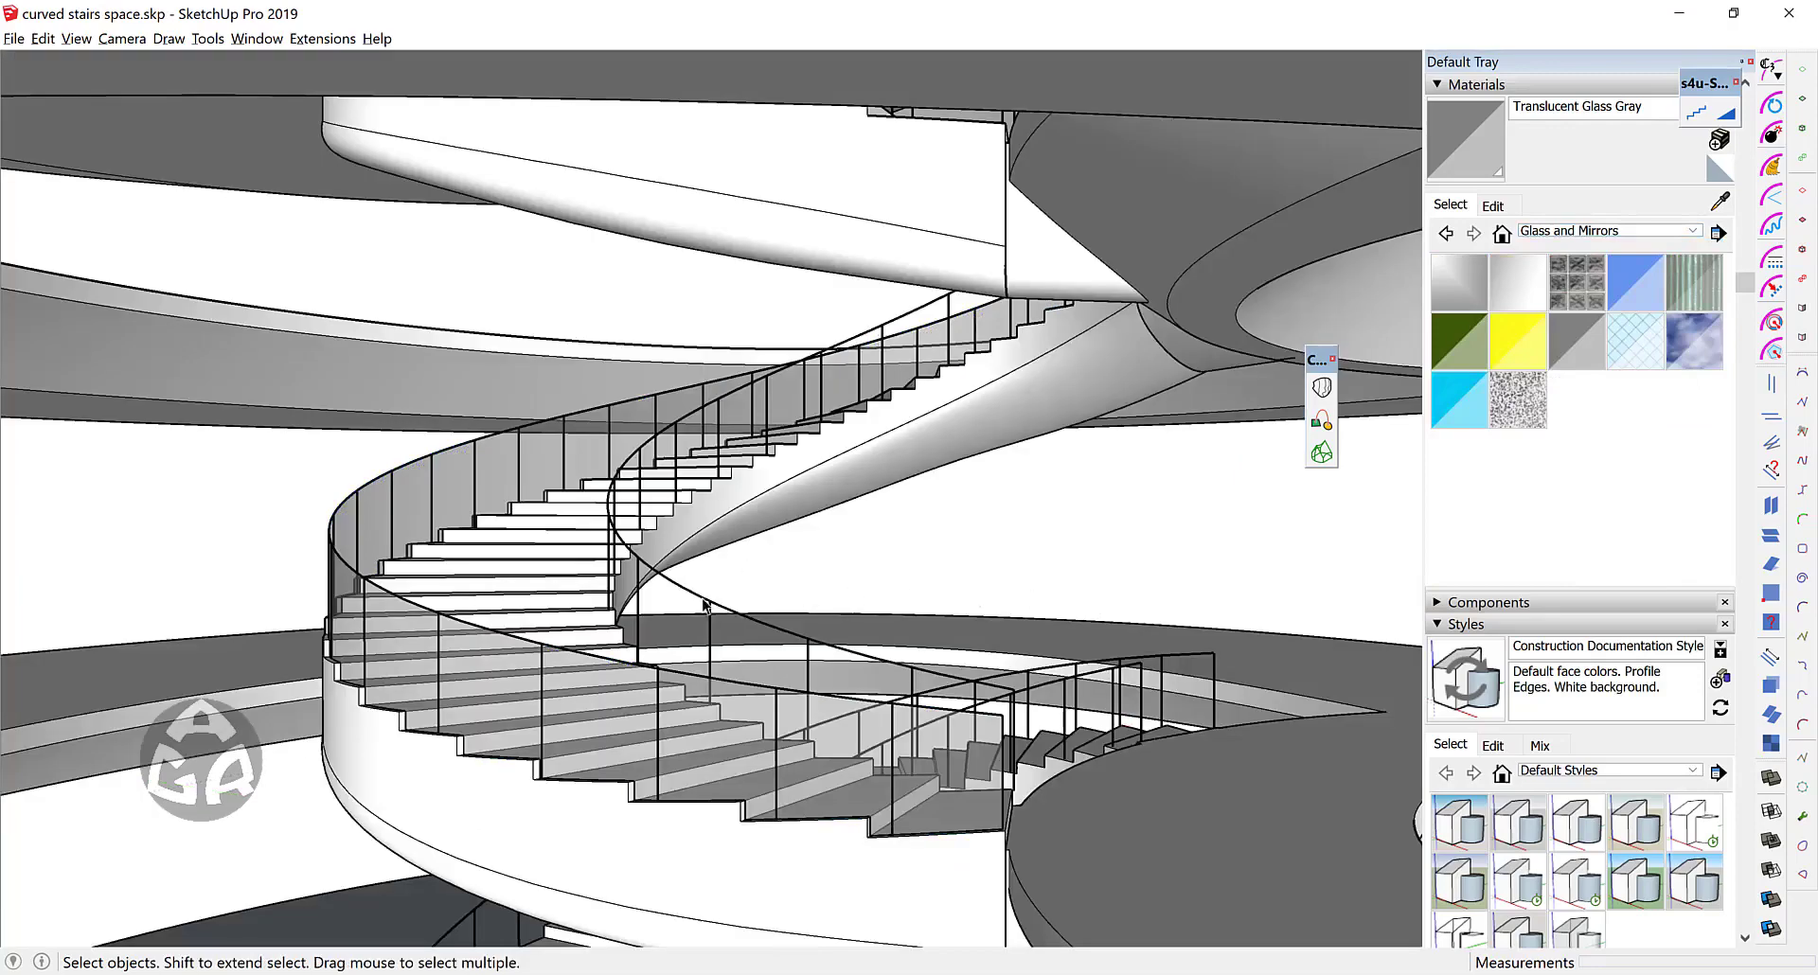
# Step: Copy the inner handrail curve from inside the middle stair's railing group and paste it in place outside the groups
pyautogui.click(696, 602)
pyautogui.doubleClick(694, 594)
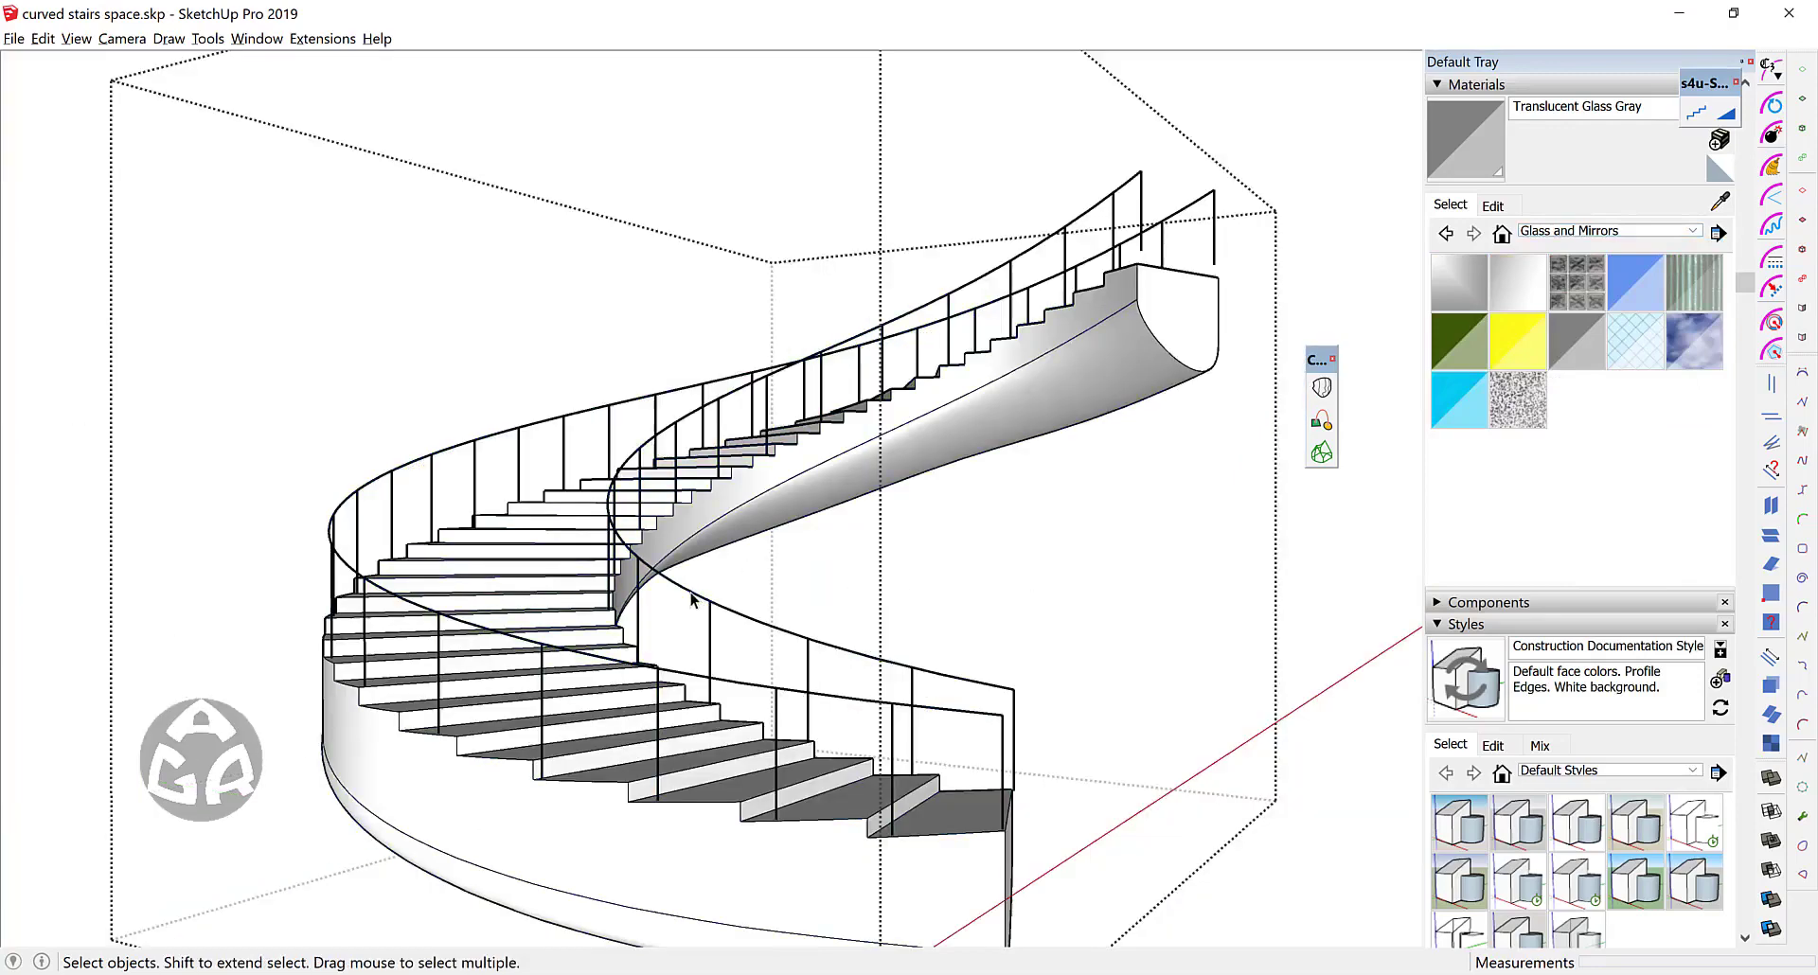
pyautogui.click(690, 593)
pyautogui.doubleClick(690, 594)
pyautogui.click(690, 593)
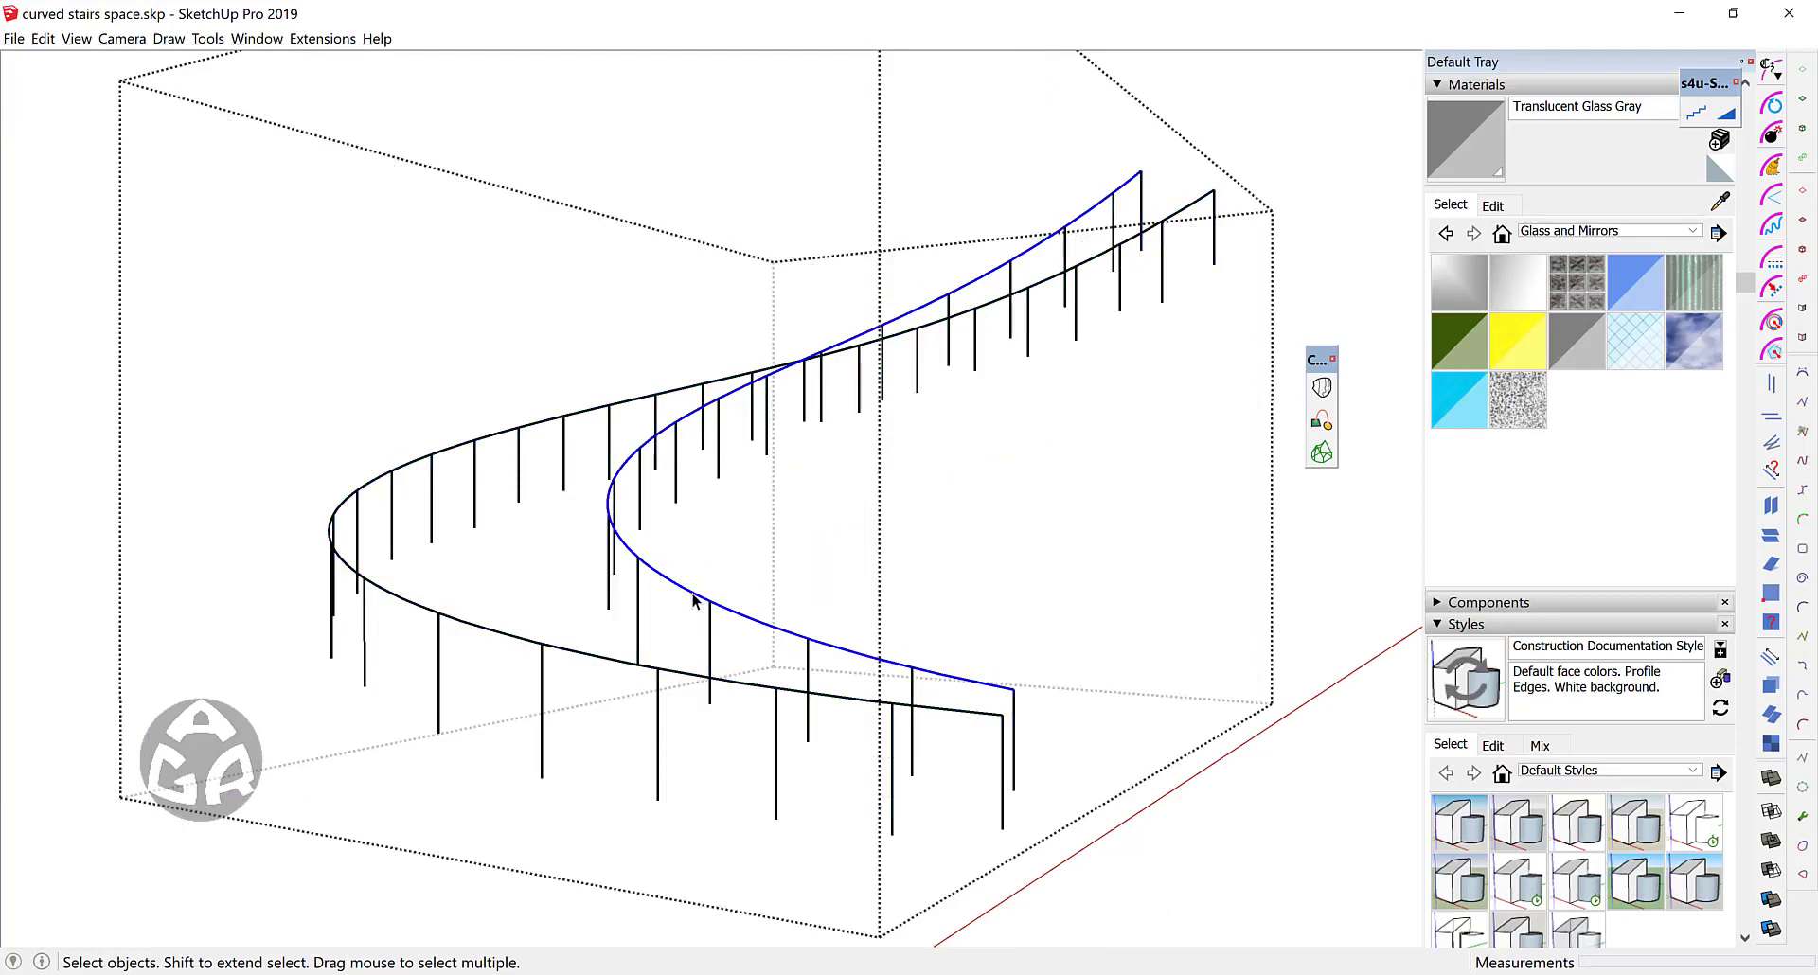
pyautogui.press('Escape')
pyautogui.press('Escape')
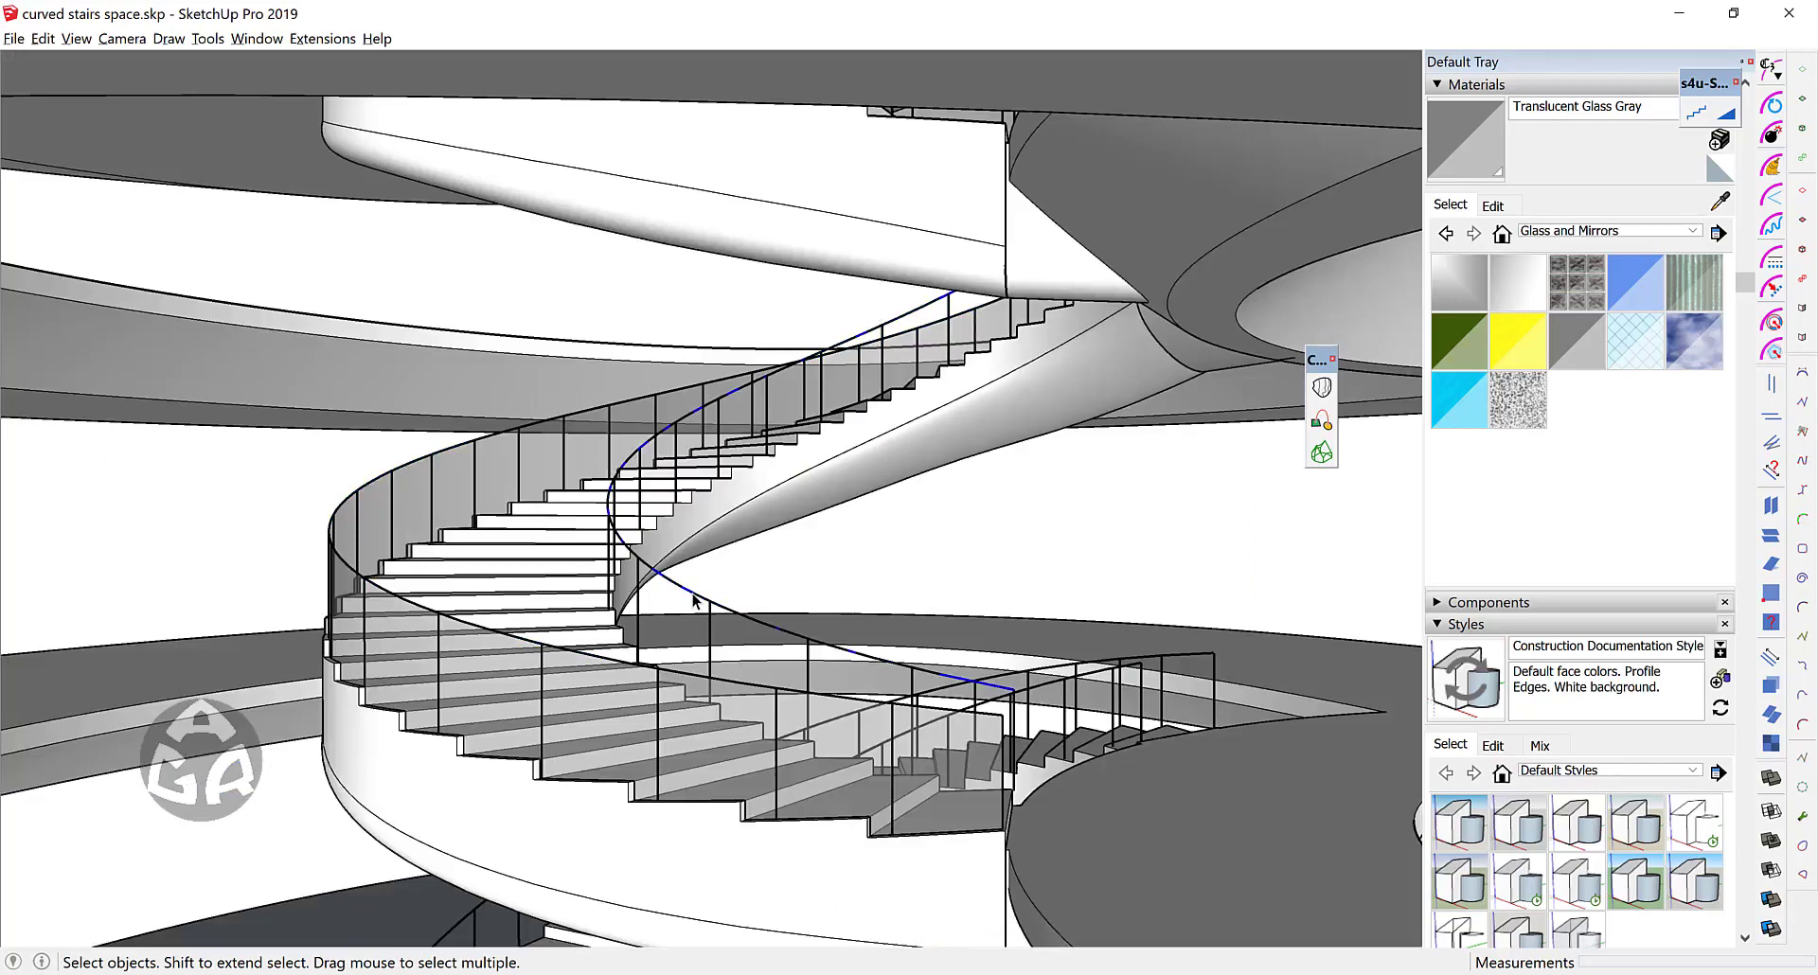
# Step: Copy the pasted inner handrail curve straight down to the base of the stair
pyautogui.moveTo(1015, 694); pyautogui.dragTo(838, 736, button='middle')
pyautogui.press('m')
pyautogui.scroll(2, 838, 736)
pyautogui.press('ctrl')
pyautogui.click(837, 691)
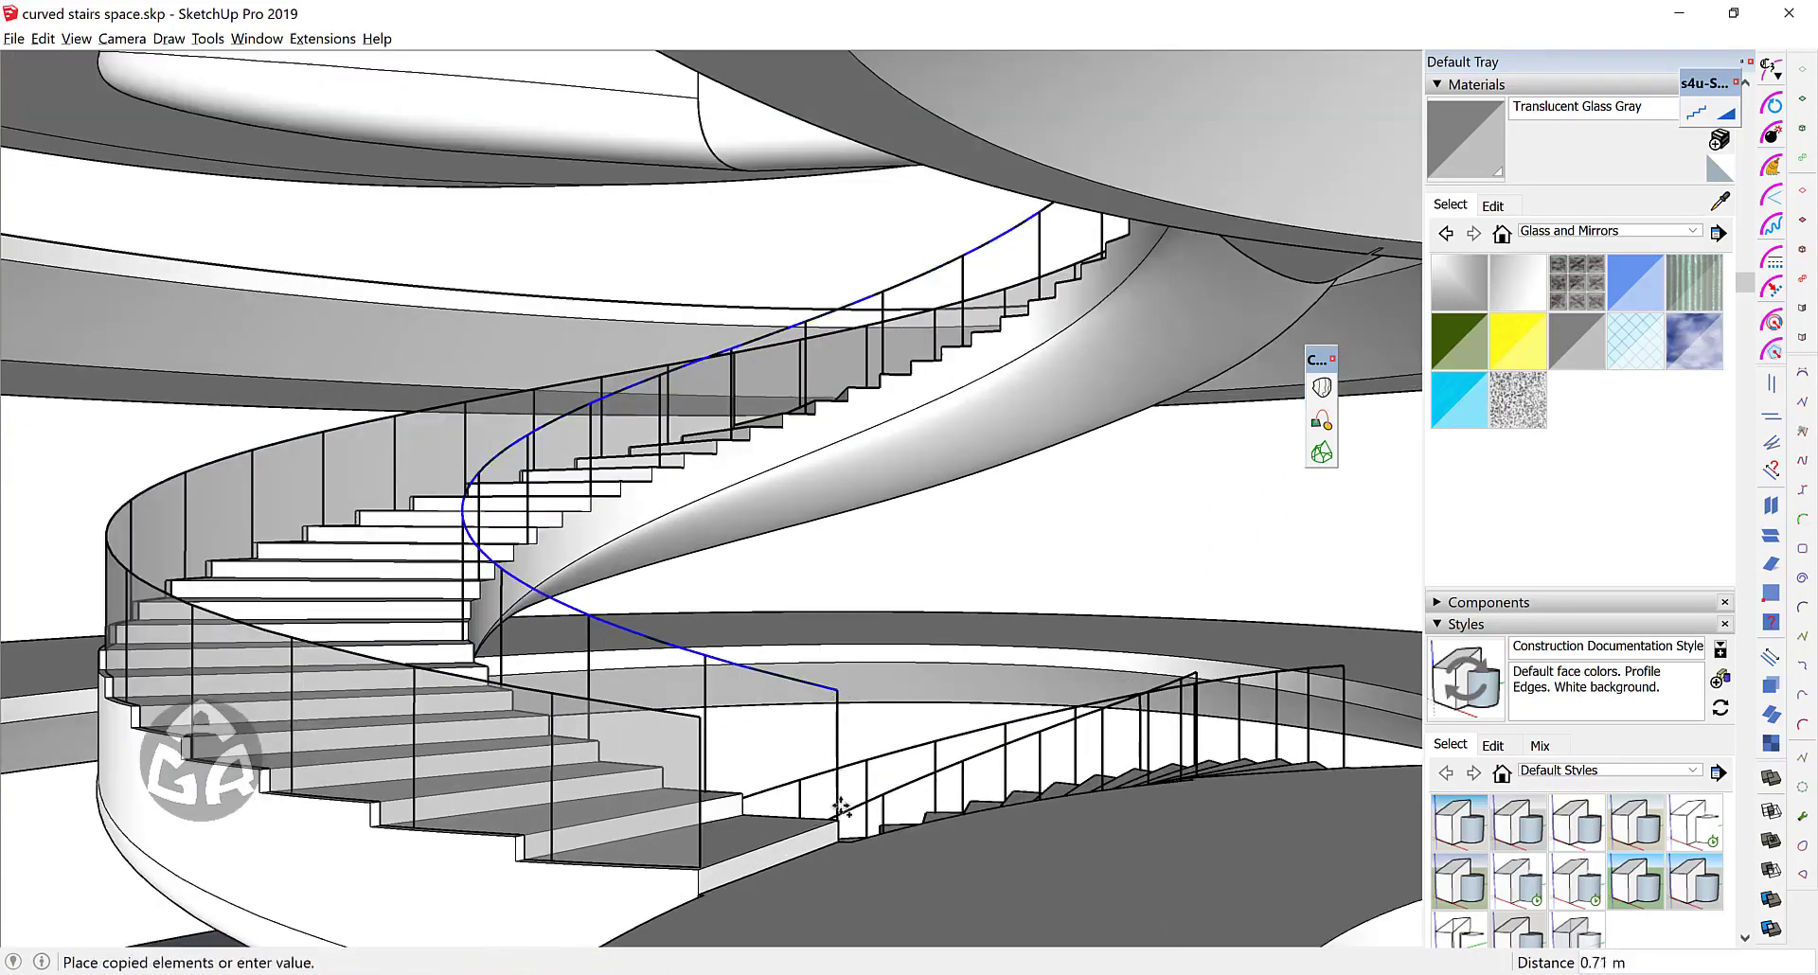
pyautogui.scroll(5, 838, 831)
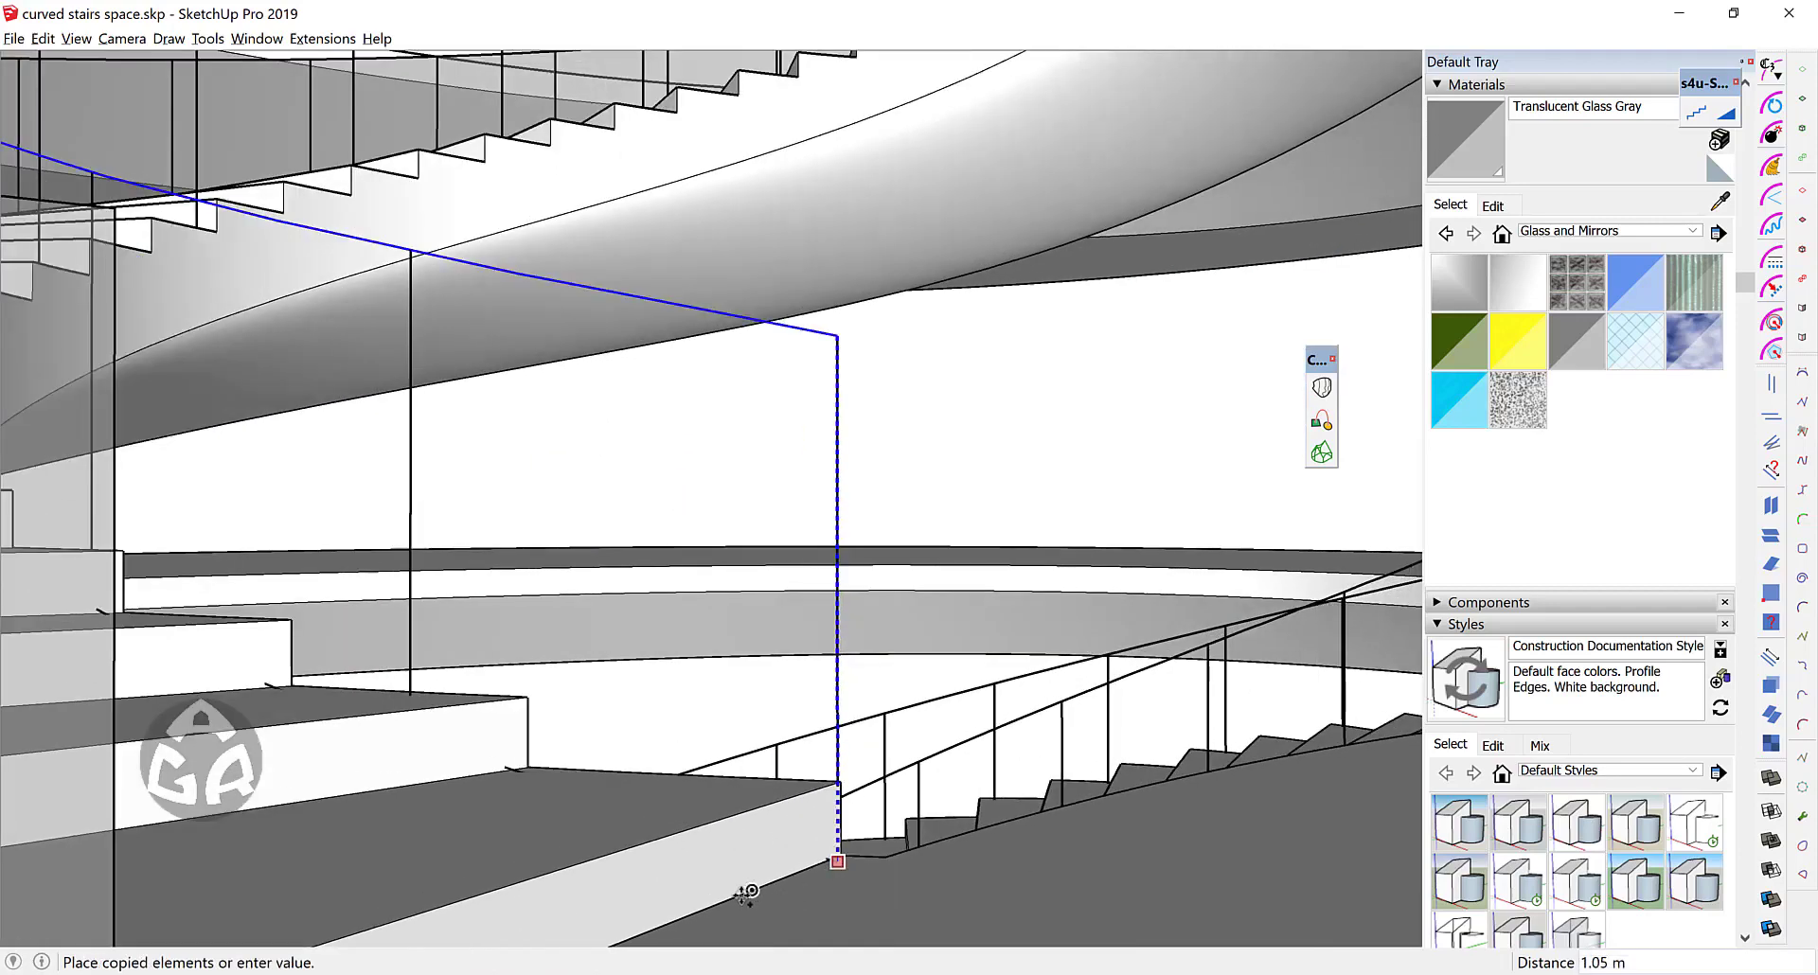
pyautogui.moveTo(791, 886); pyautogui.dragTo(799, 491, button='middle')
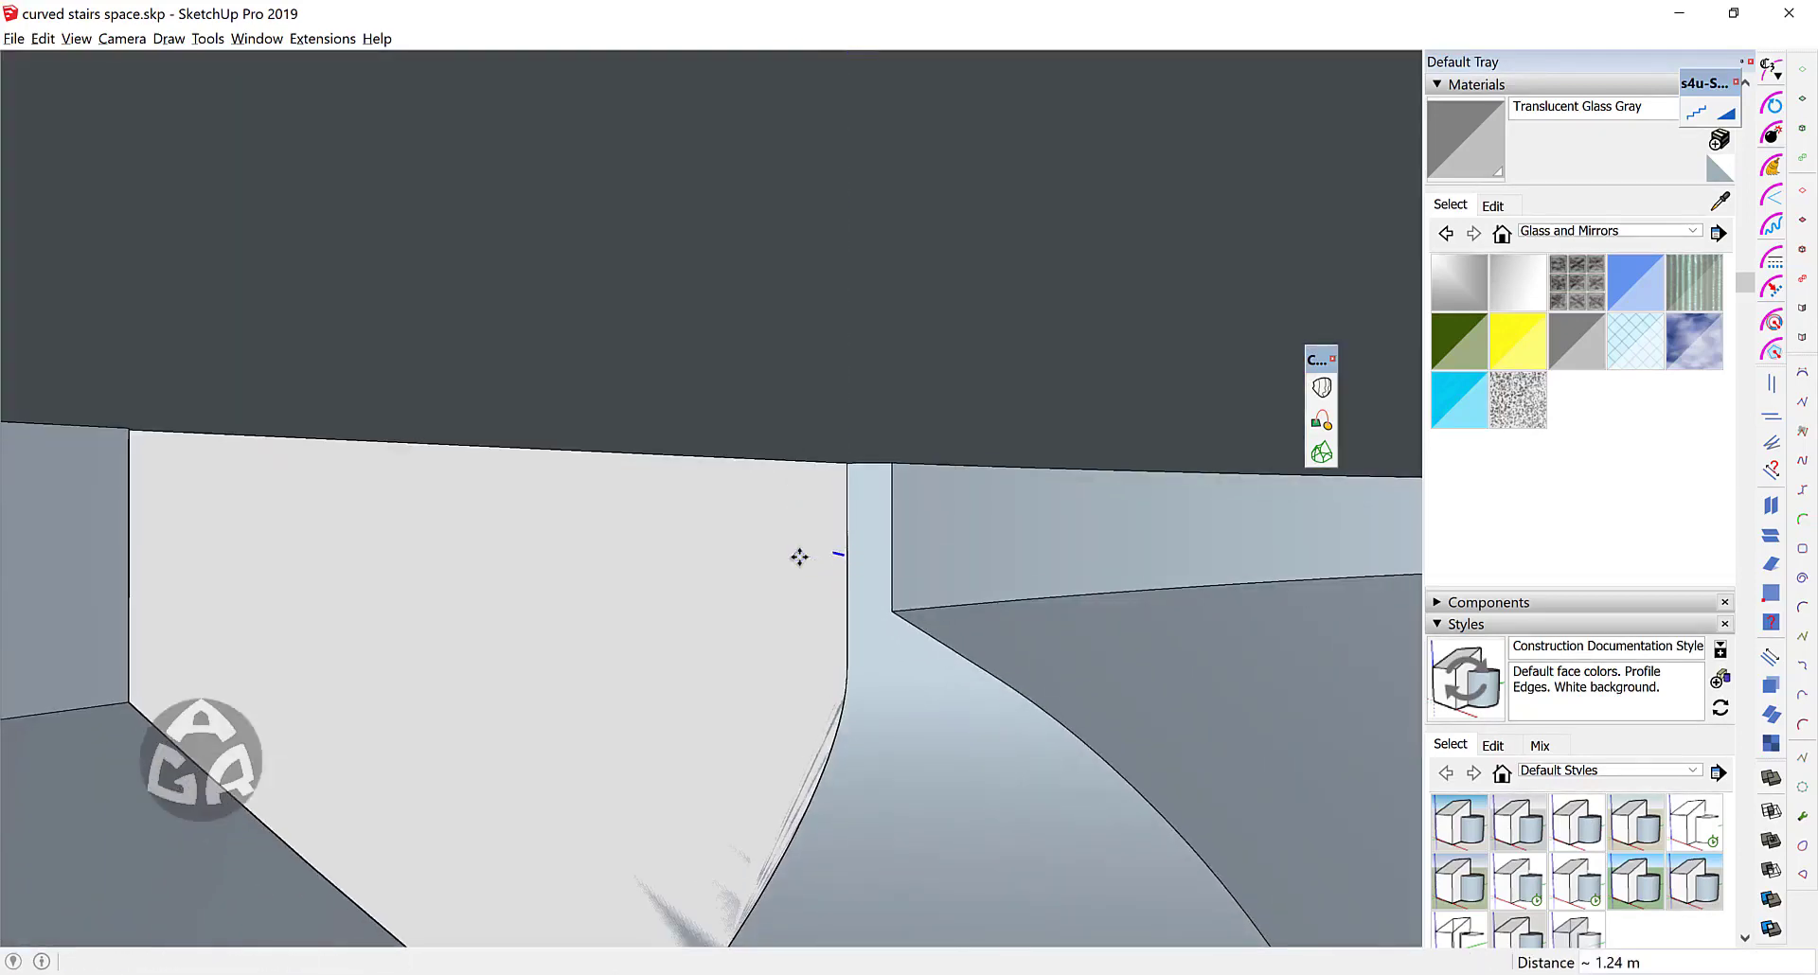
pyautogui.moveTo(799, 552); pyautogui.dragTo(833, 837, button='middle')
pyautogui.click(822, 786)
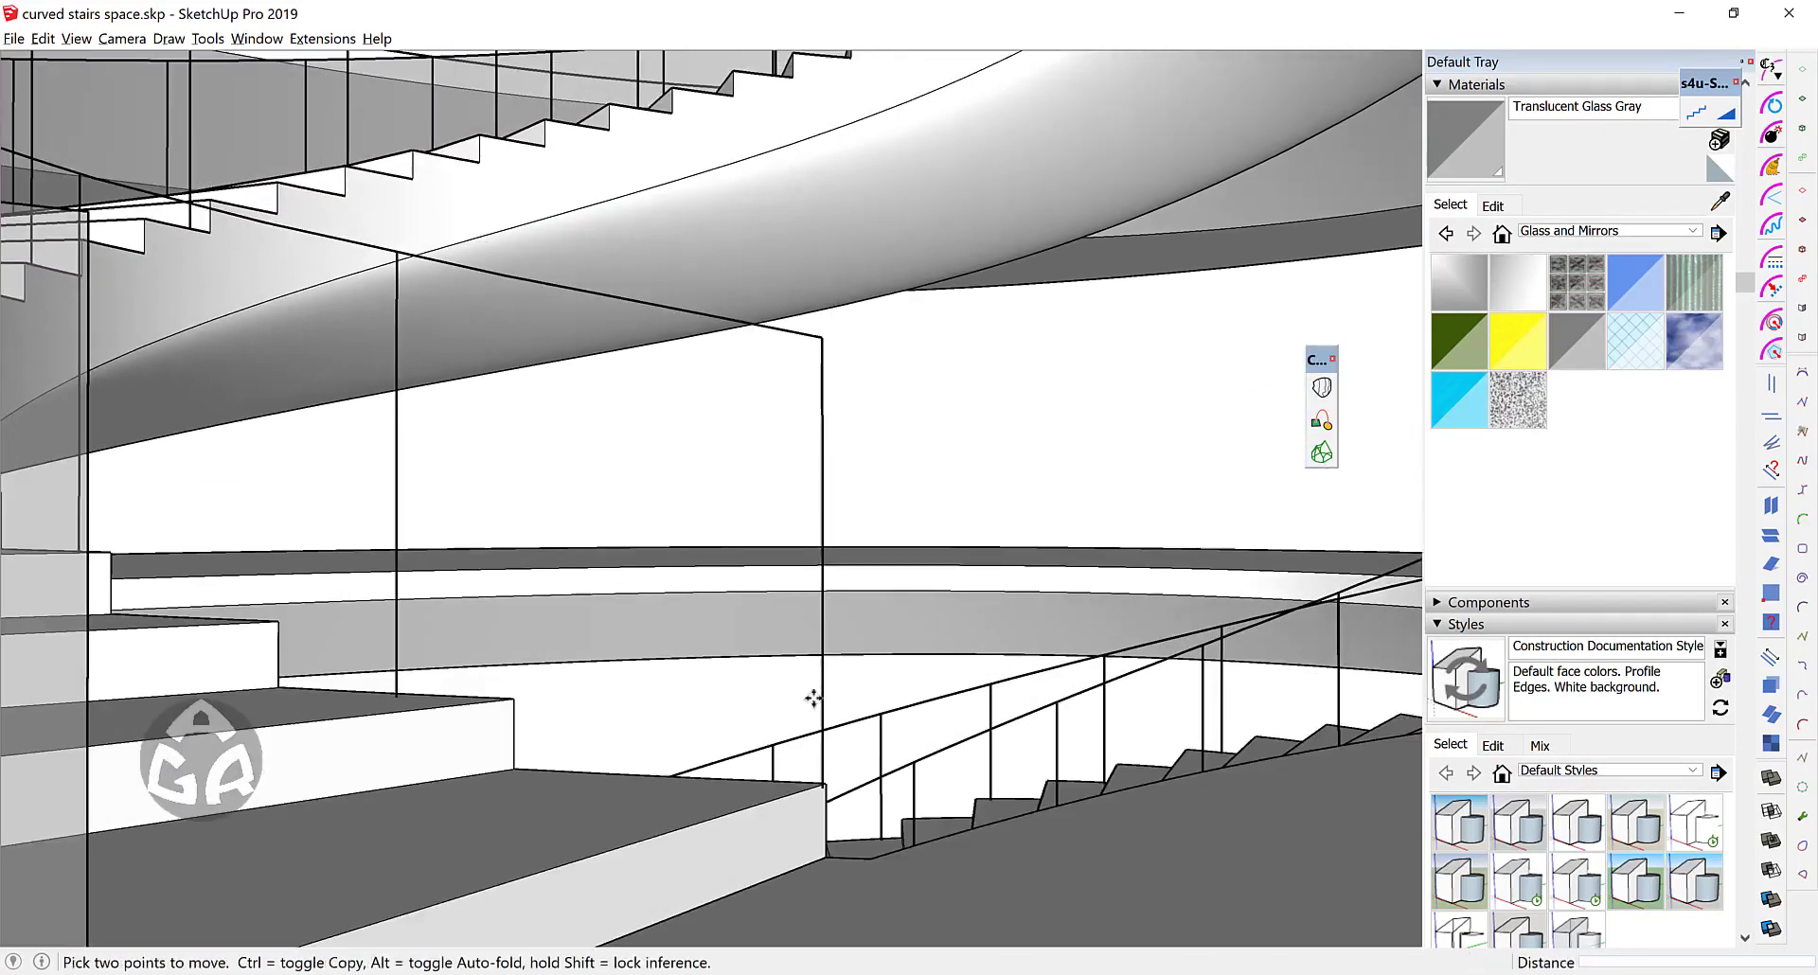
# Step: Loft a surface by spline between the inner handrail curve and its lower copy, using 1 segment
pyautogui.scroll(-3, 800, 255)
pyautogui.press('space')
pyautogui.click(764, 270)
pyautogui.click(1322, 387)
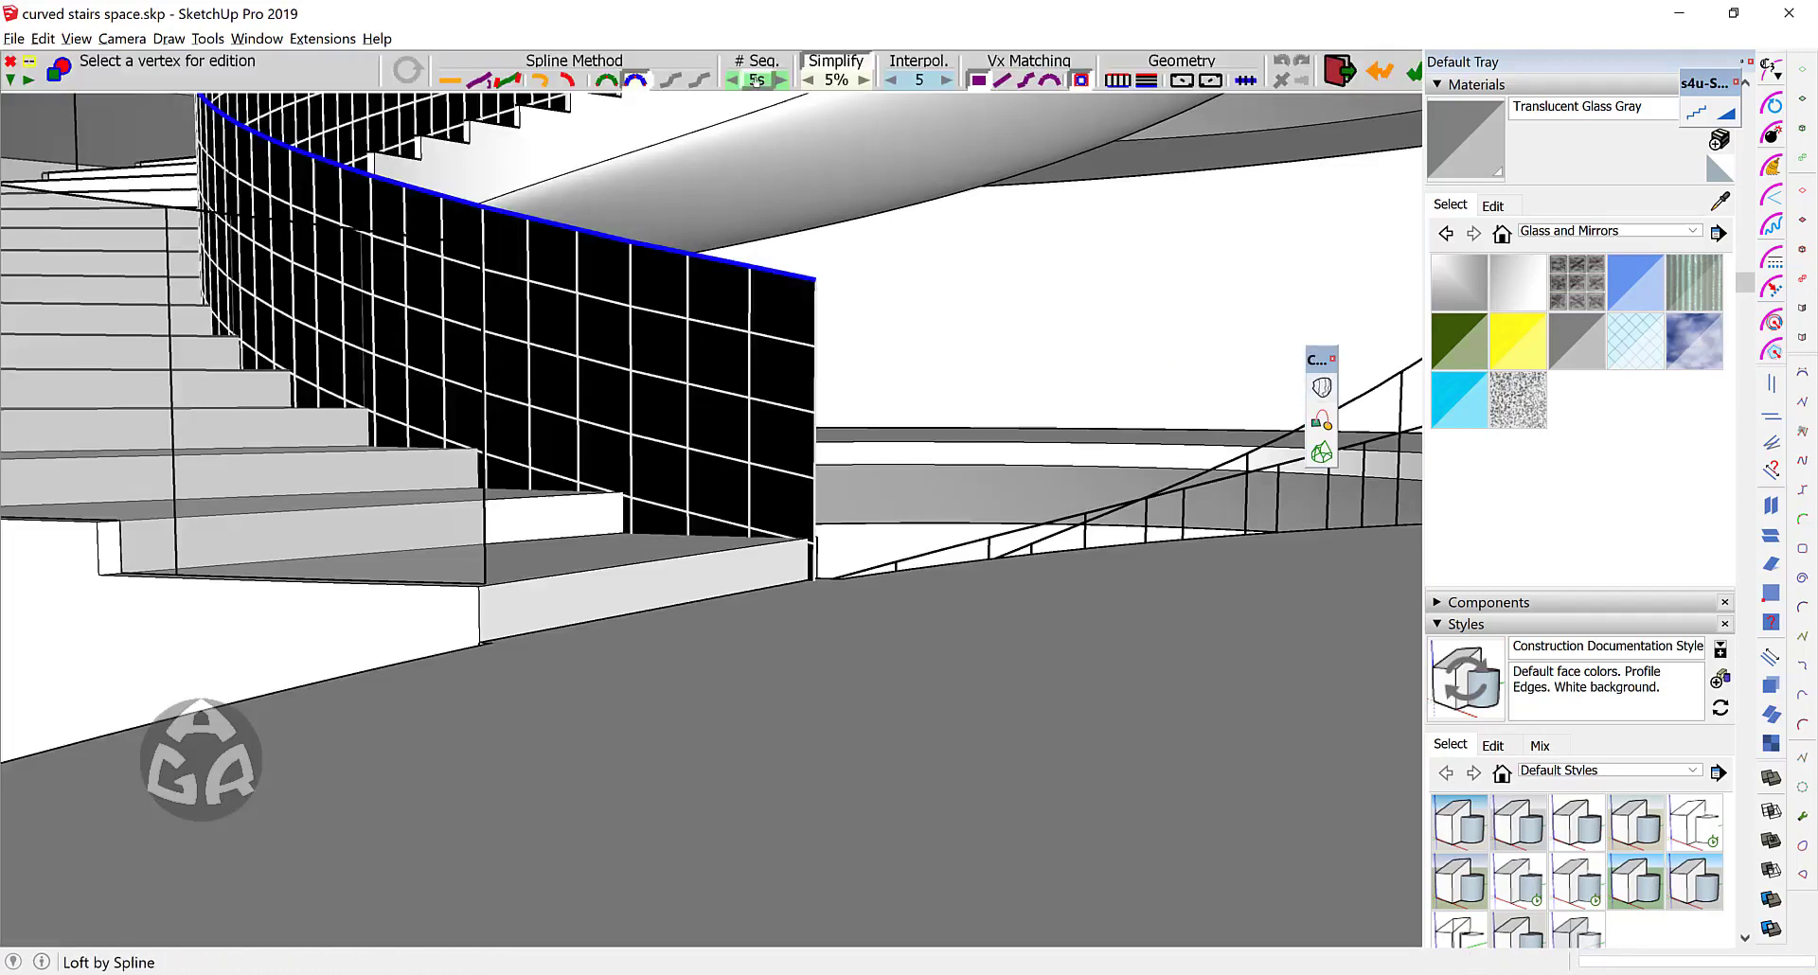
pyautogui.click(735, 82)
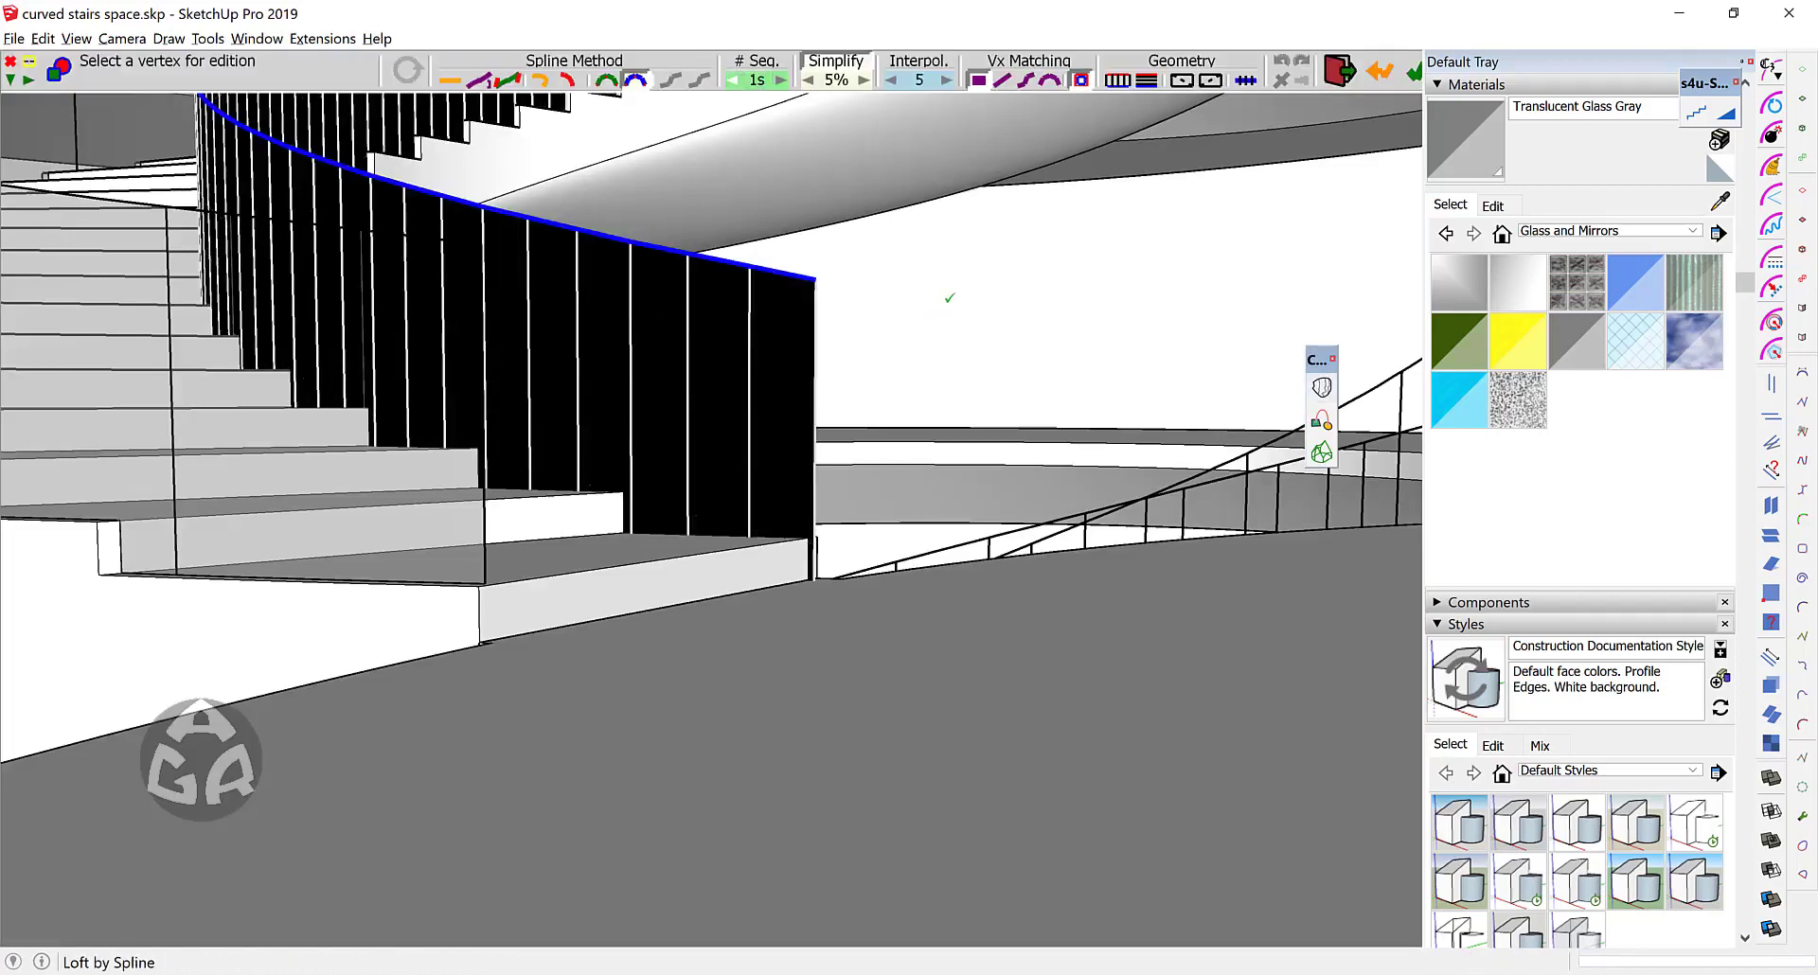
pyautogui.click(950, 297)
# Step: Intersect the inner railing surface with the model along the steps and group the resulting surface
pyautogui.moveTo(649, 293); pyautogui.dragTo(898, 521, button='middle')
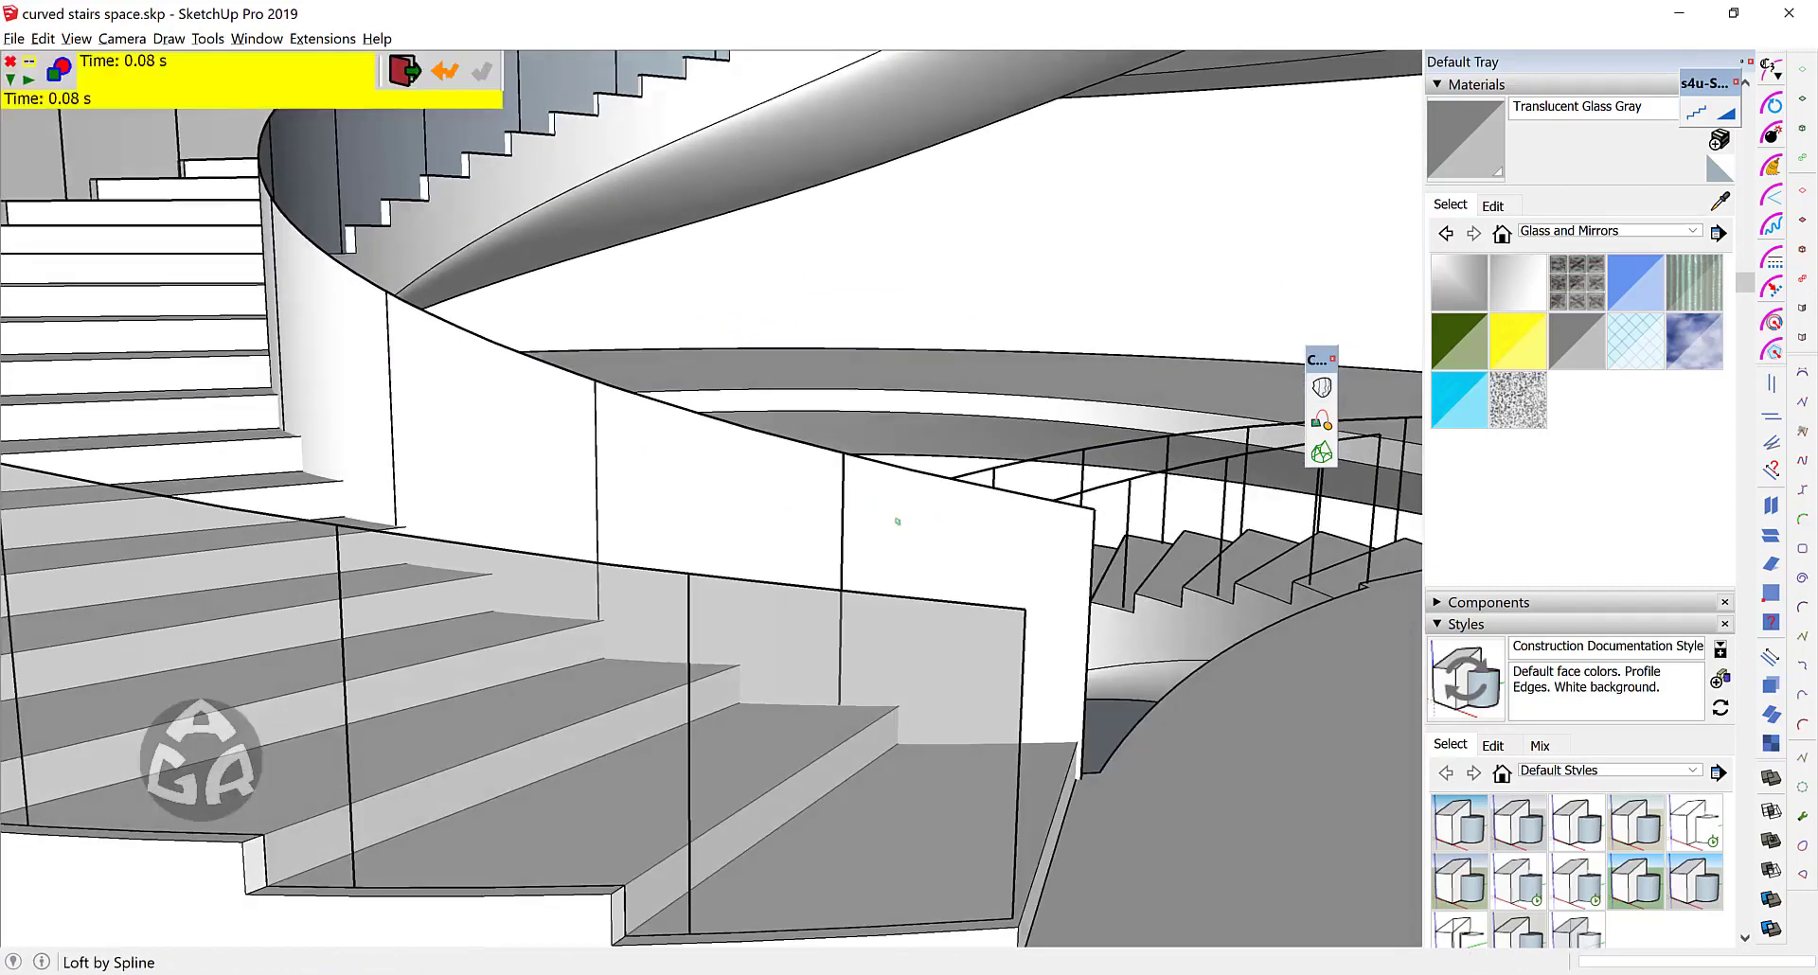
pyautogui.press('space')
pyautogui.doubleClick(710, 486)
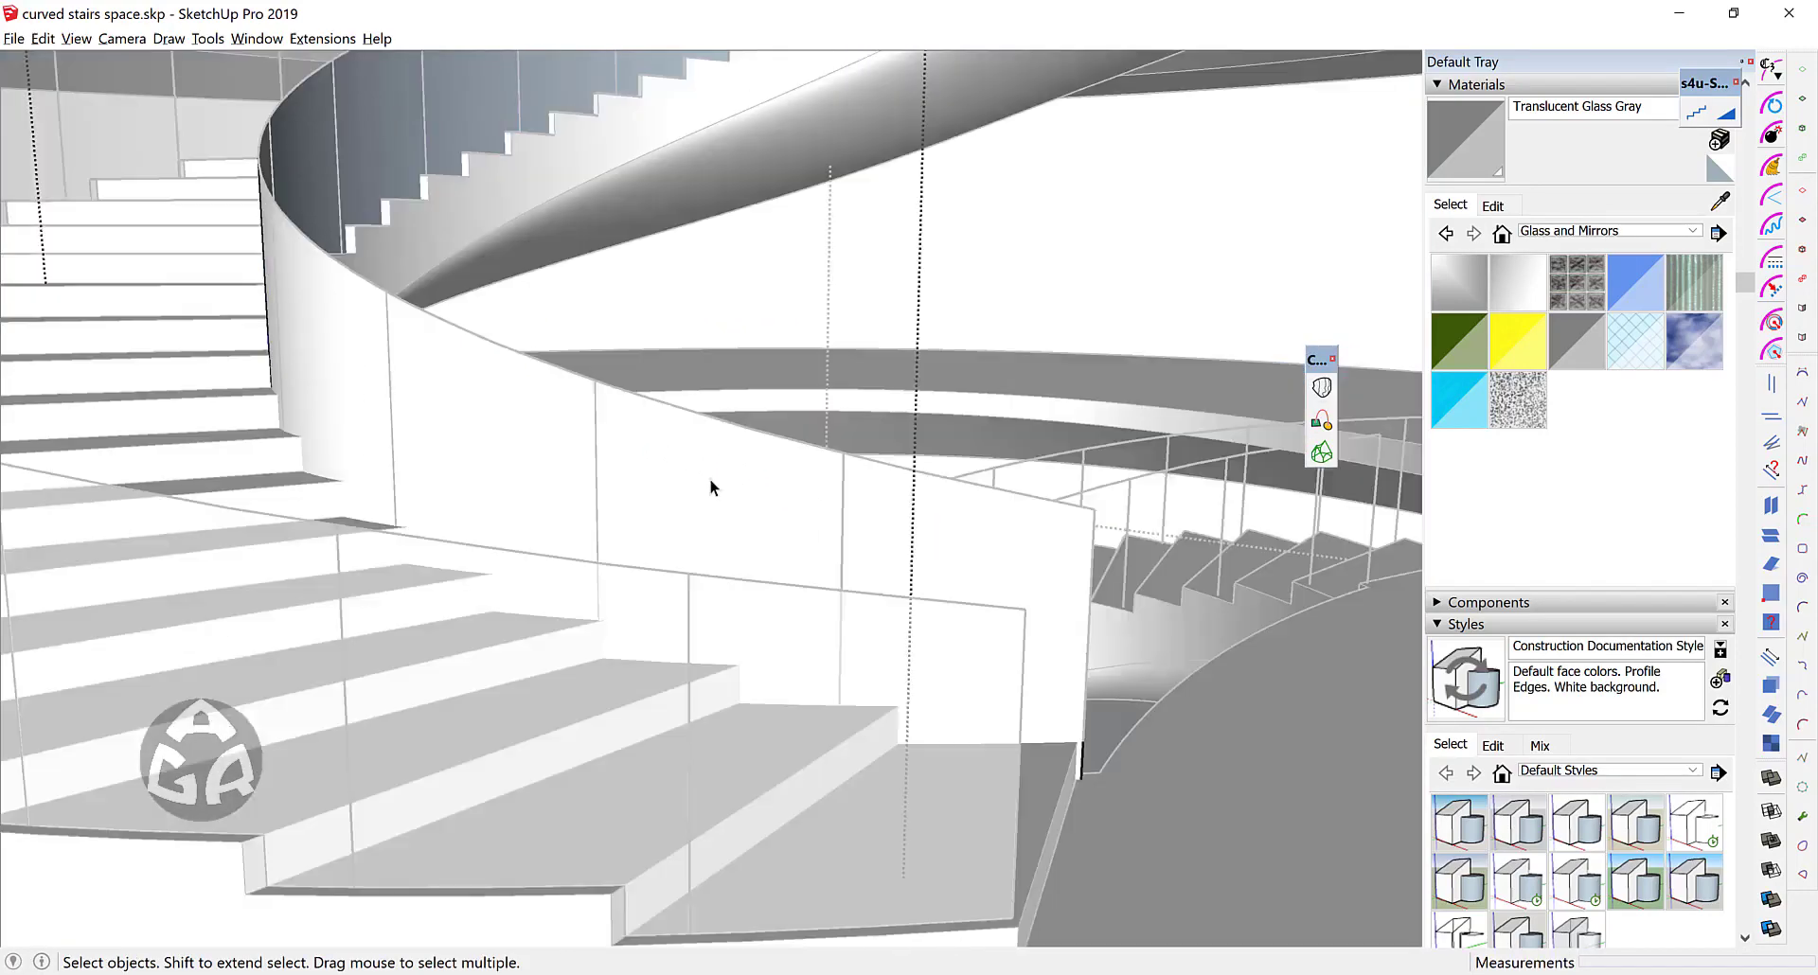
pyautogui.click(710, 480)
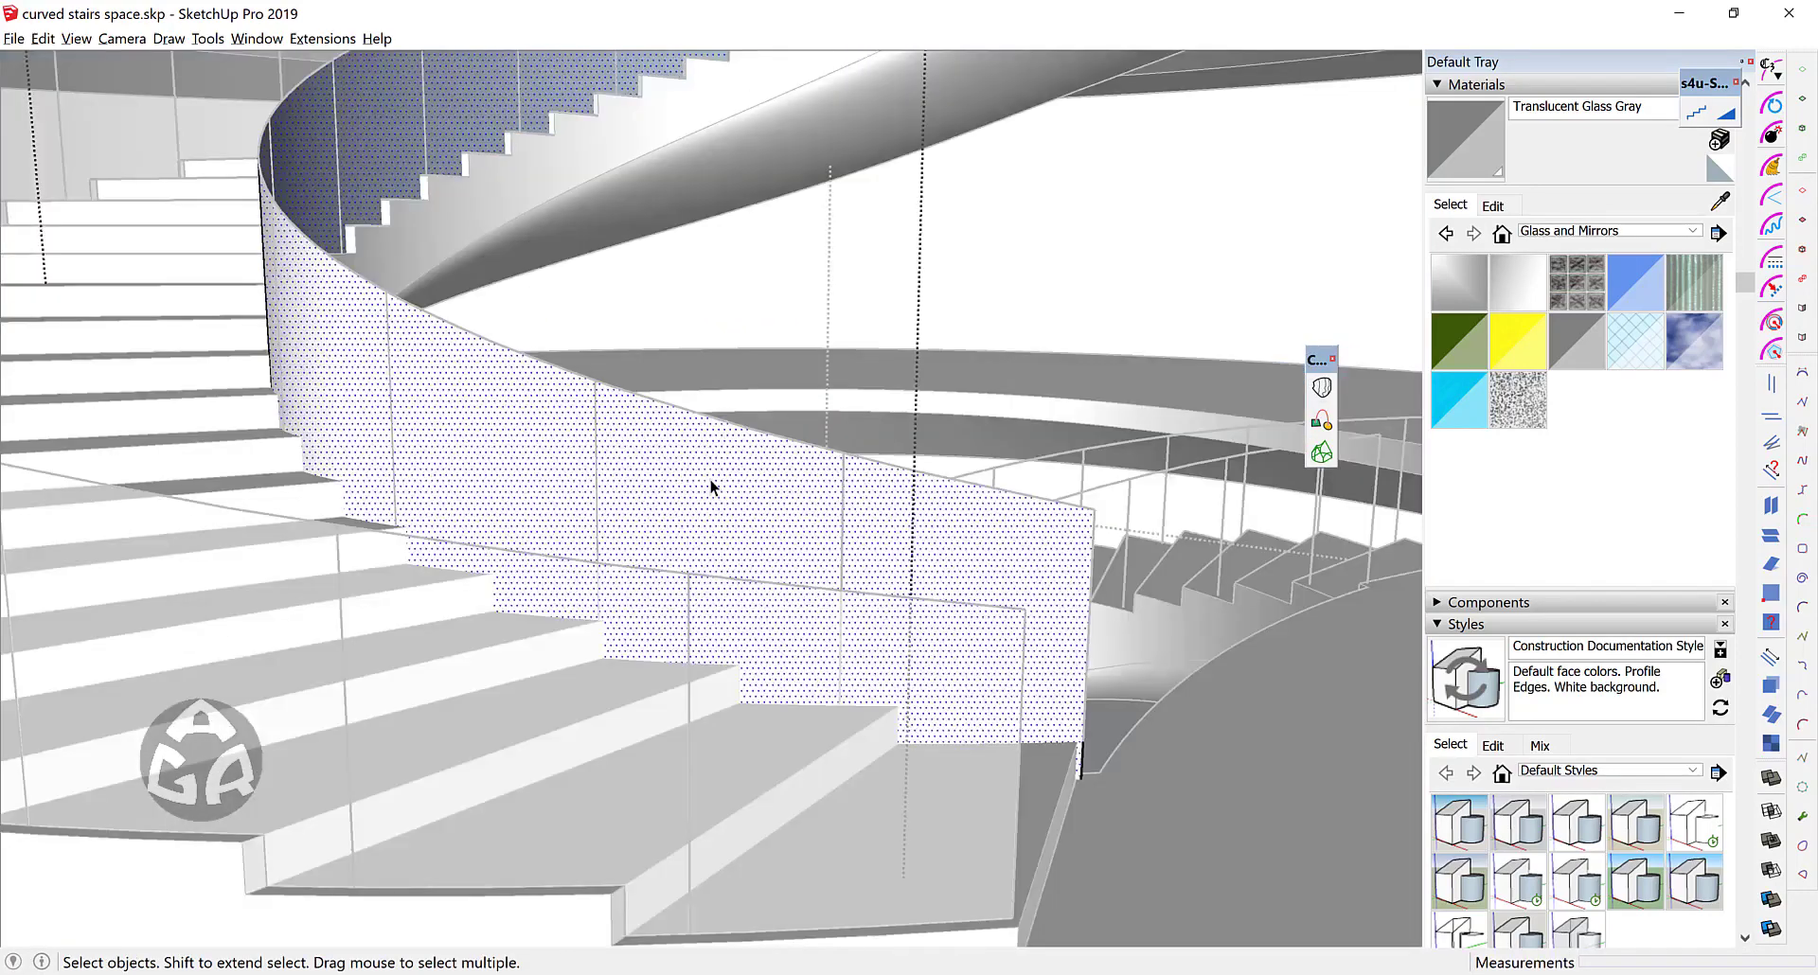
pyautogui.rightClick(710, 480)
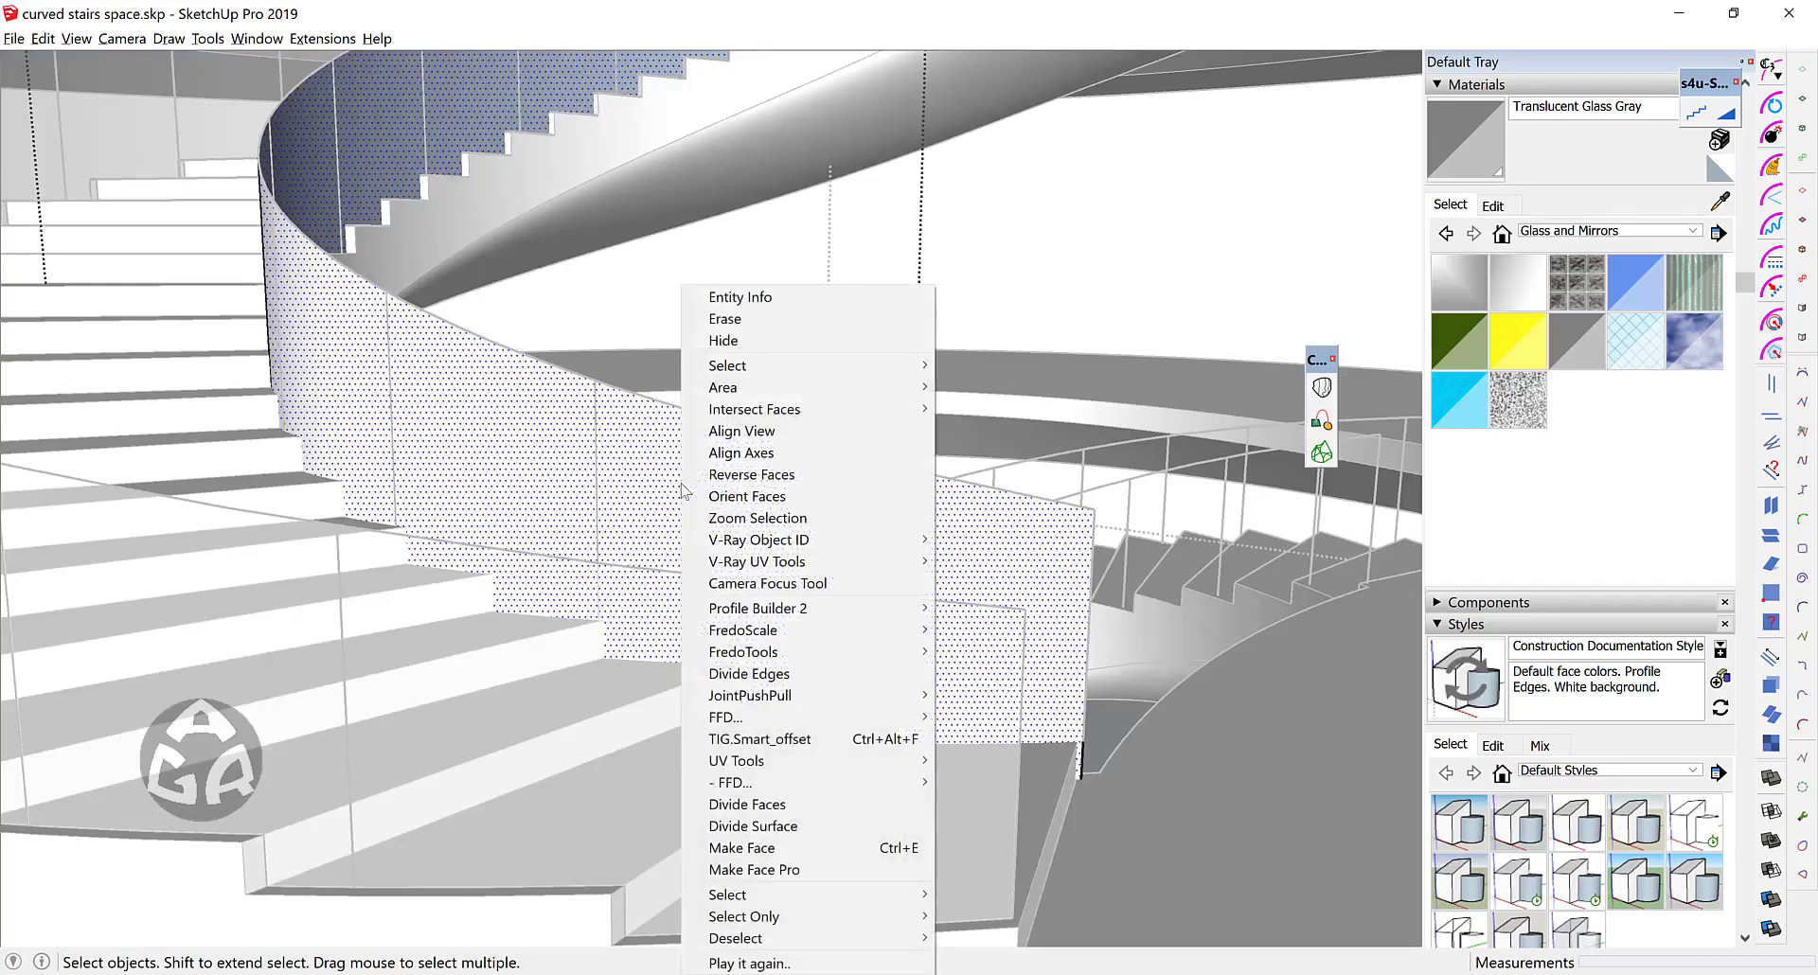
pyautogui.moveTo(804, 409)
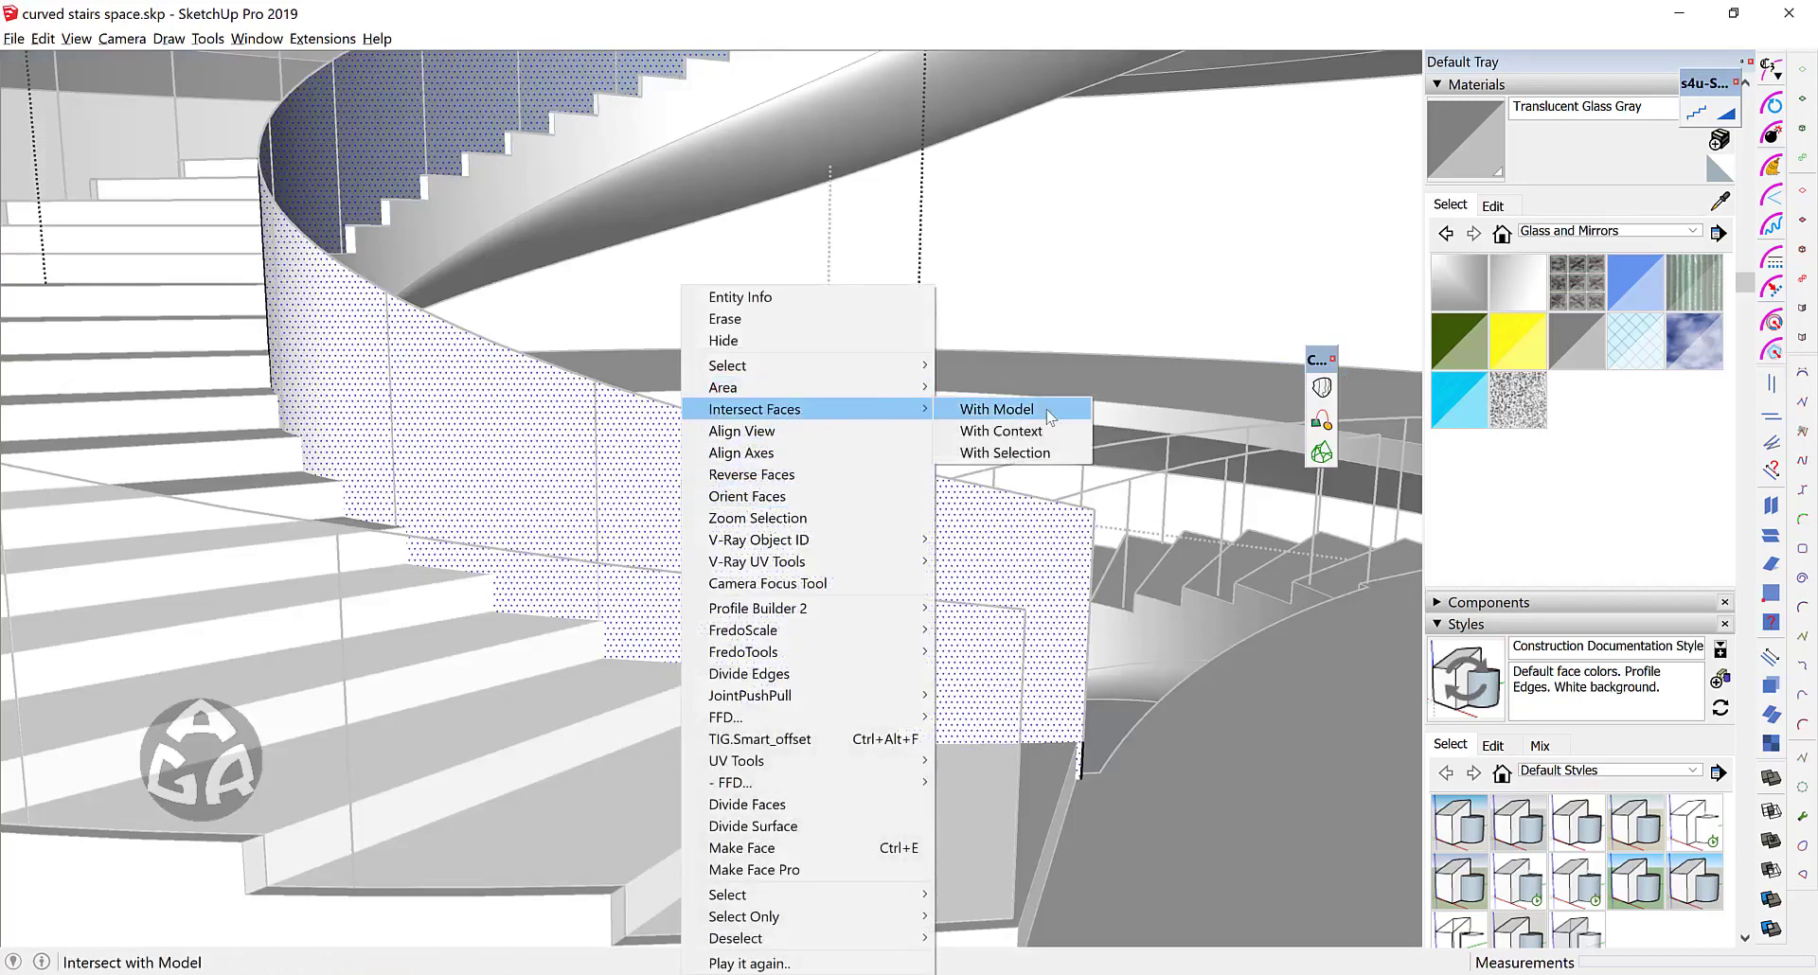
pyautogui.click(1042, 411)
pyautogui.click(649, 480)
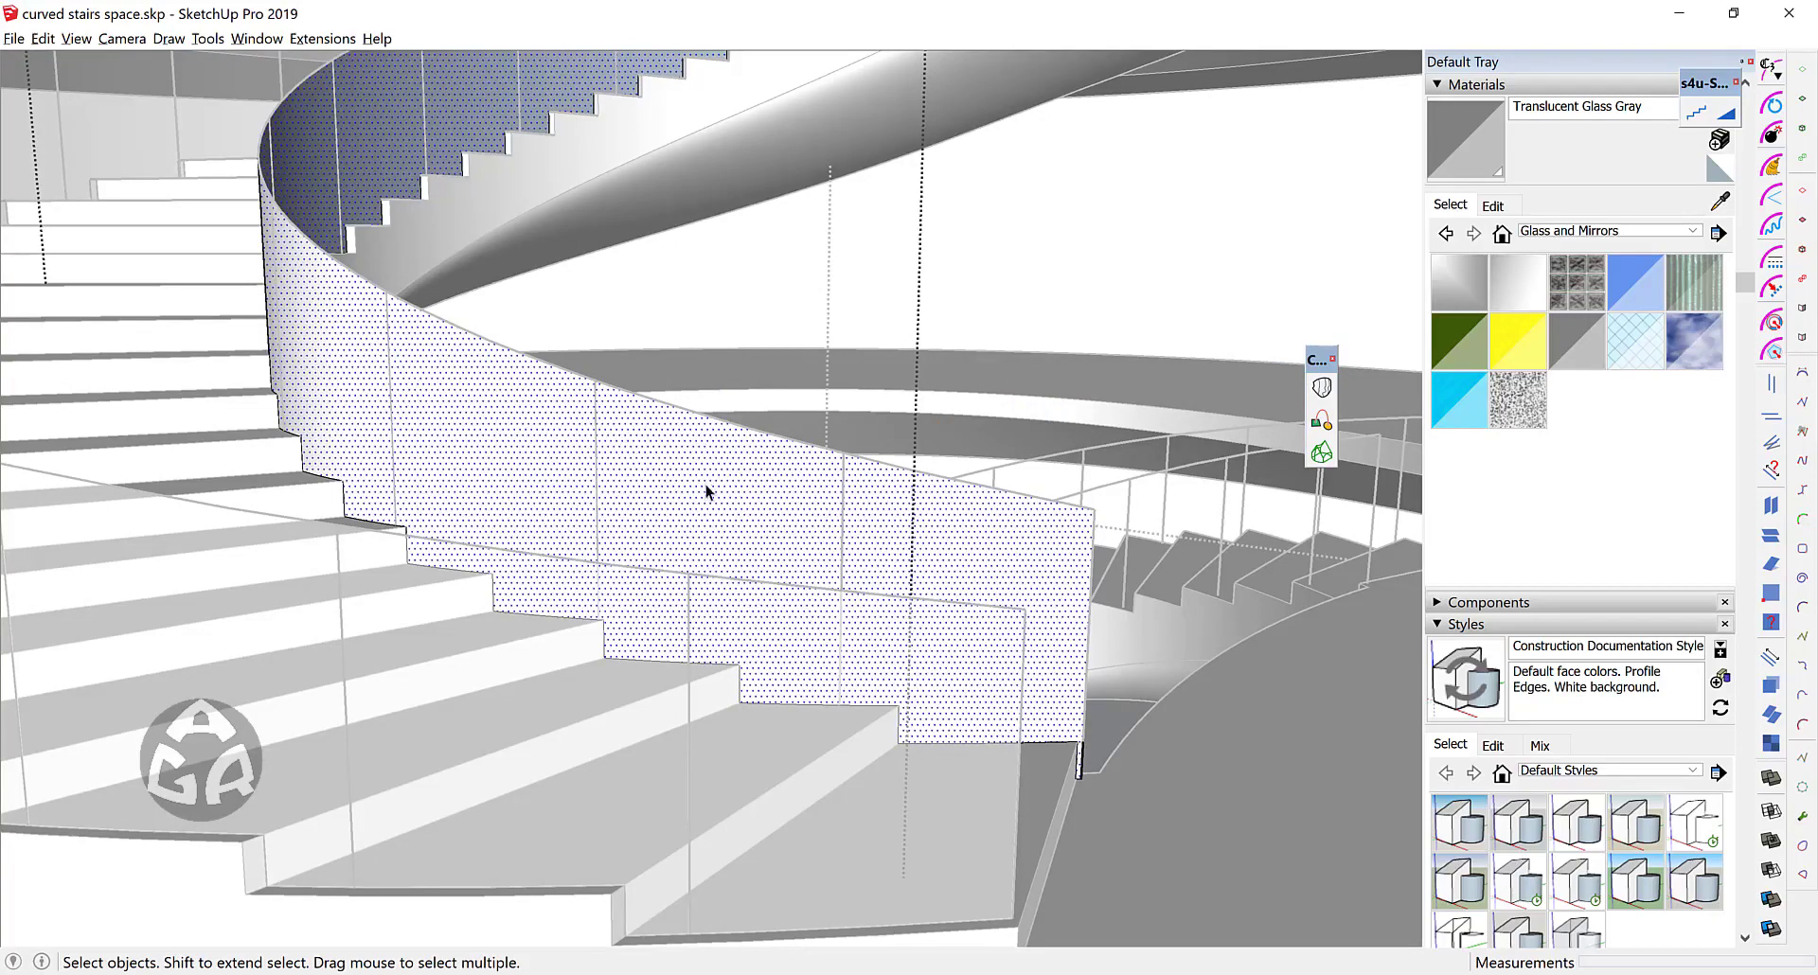
pyautogui.hotkey('ctrl', 'g')
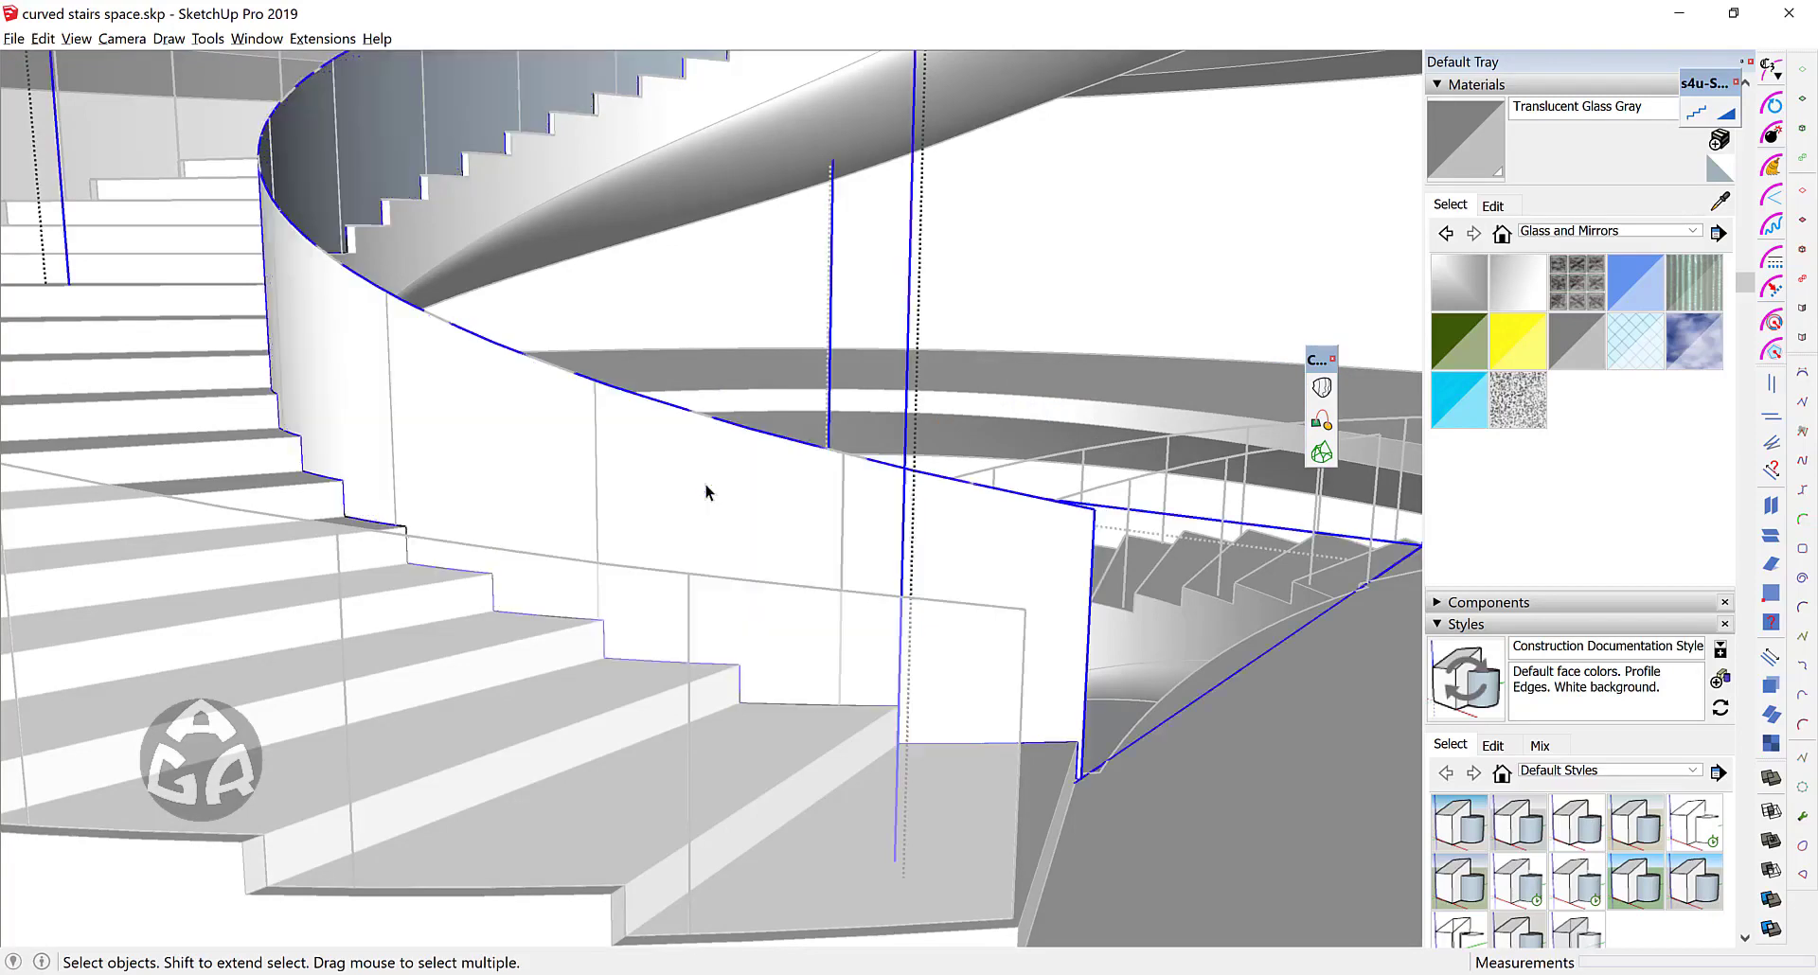
# Step: Delete the strip of the inner railing surface below the stepped intersection line and finish the remaining panel in Translucent Glass Gray
pyautogui.press('i')
pyautogui.scroll(-2, 782, 556)
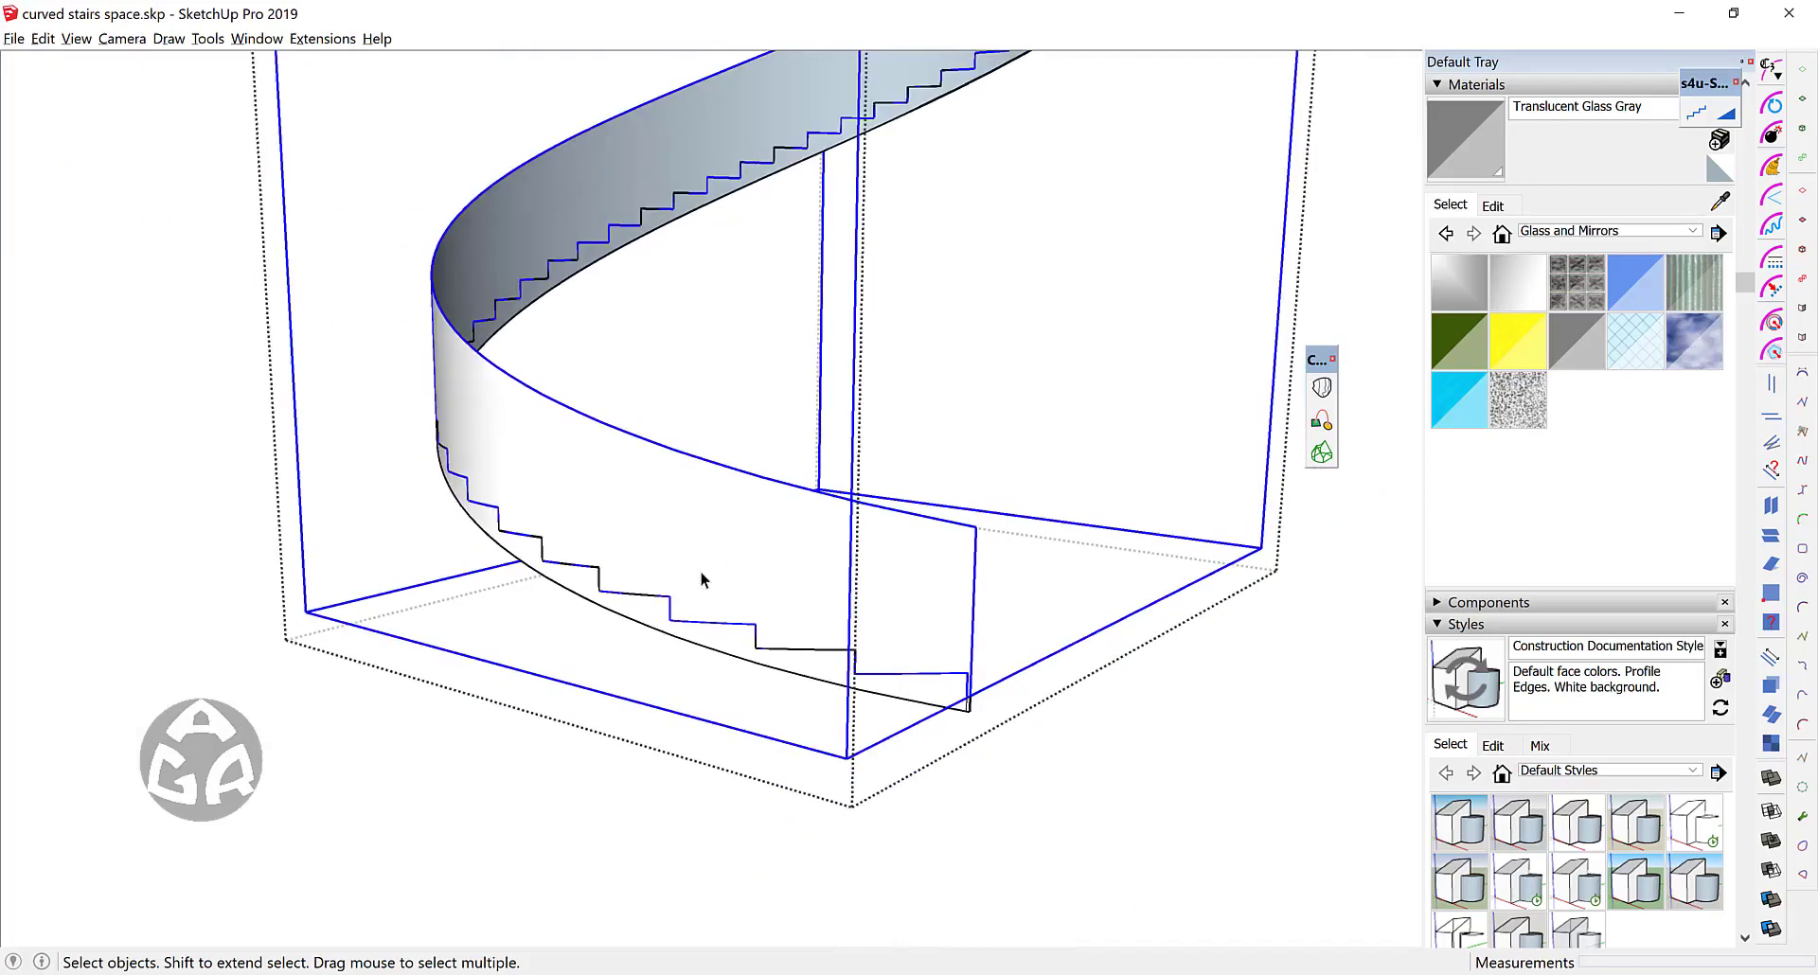
pyautogui.scroll(-2, 701, 570)
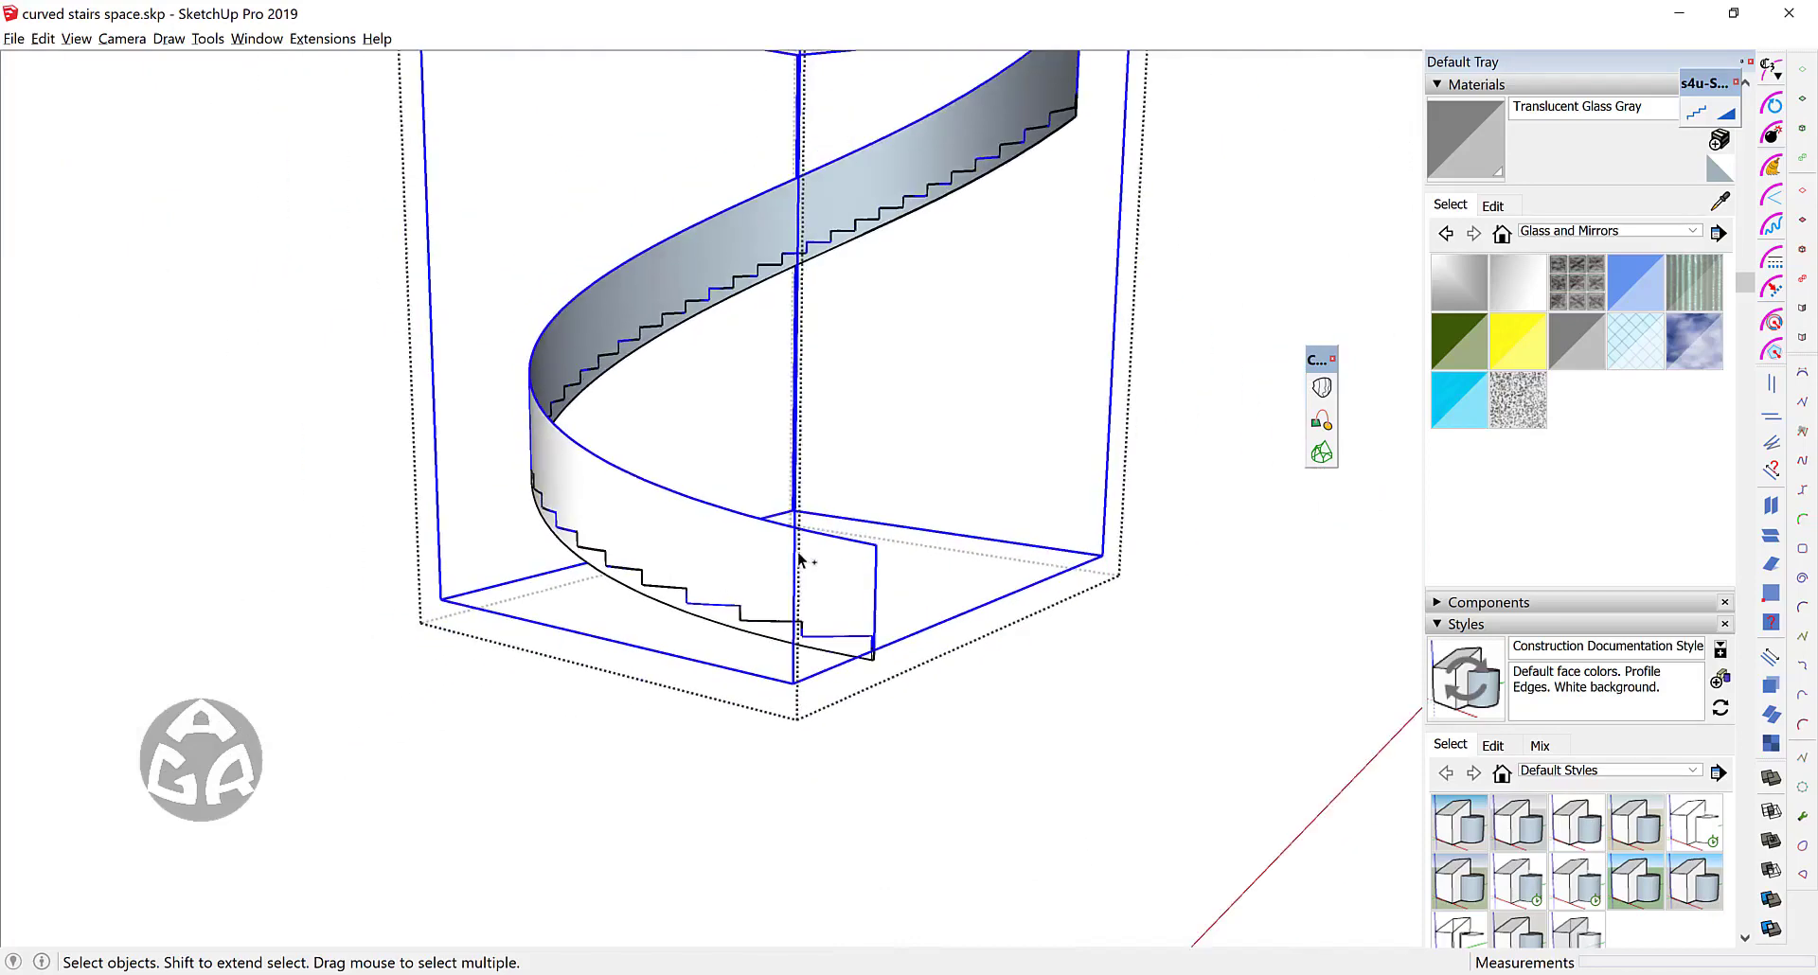
pyautogui.scroll(2, 729, 540)
pyautogui.doubleClick(742, 530)
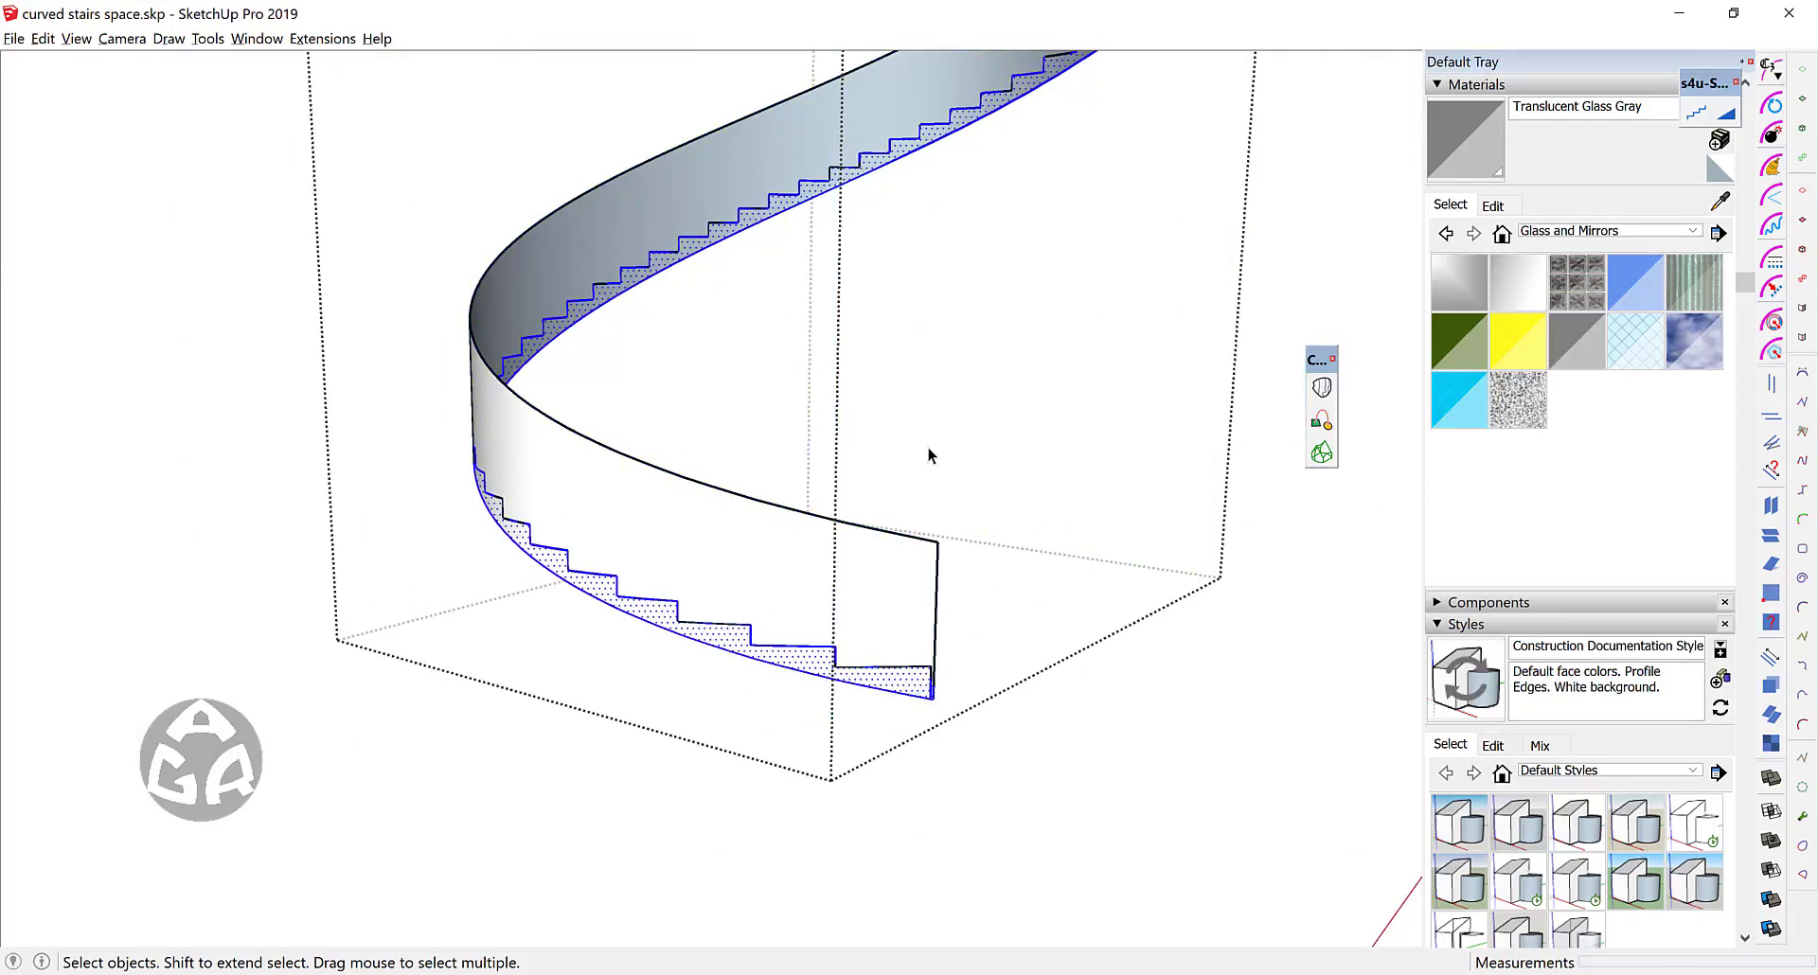
pyautogui.press('Delete')
pyautogui.moveTo(945, 440); pyautogui.dragTo(835, 515, button='middle')
pyautogui.press('Escape')
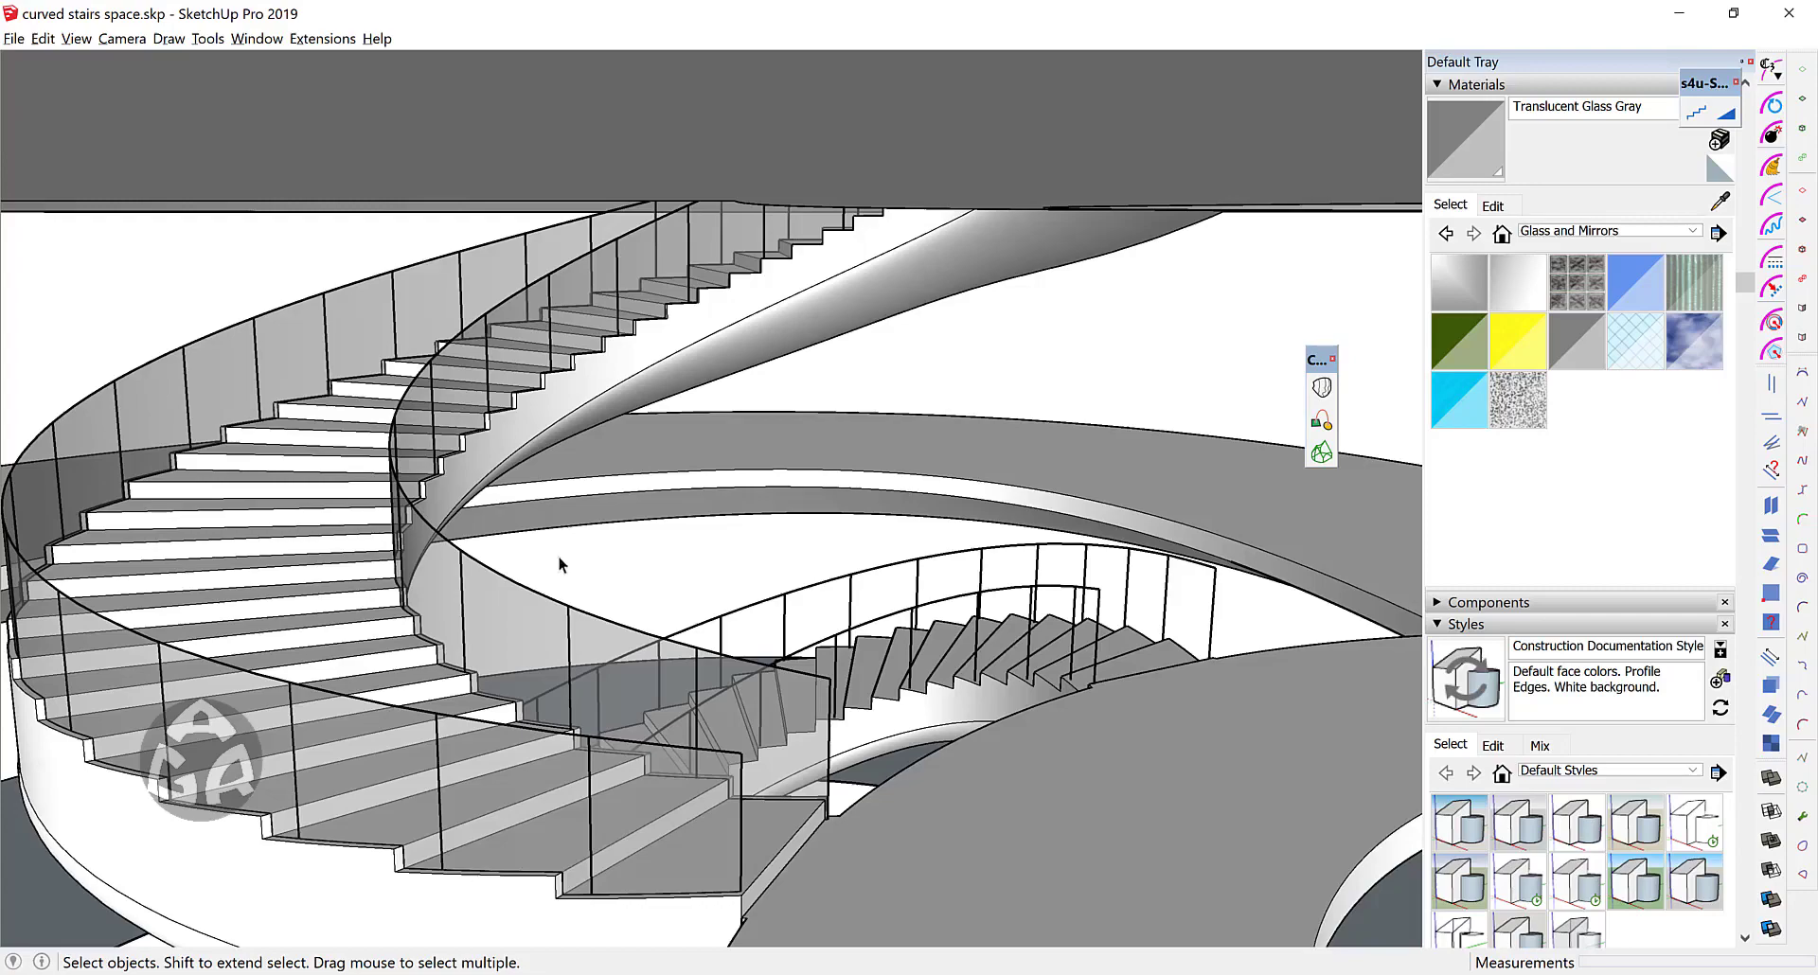
# Step: Copy the middle stair's glass railing panels straight down onto the lowest stair
pyautogui.moveTo(572, 544); pyautogui.dragTo(696, 388, button='middle')
pyautogui.click(864, 367)
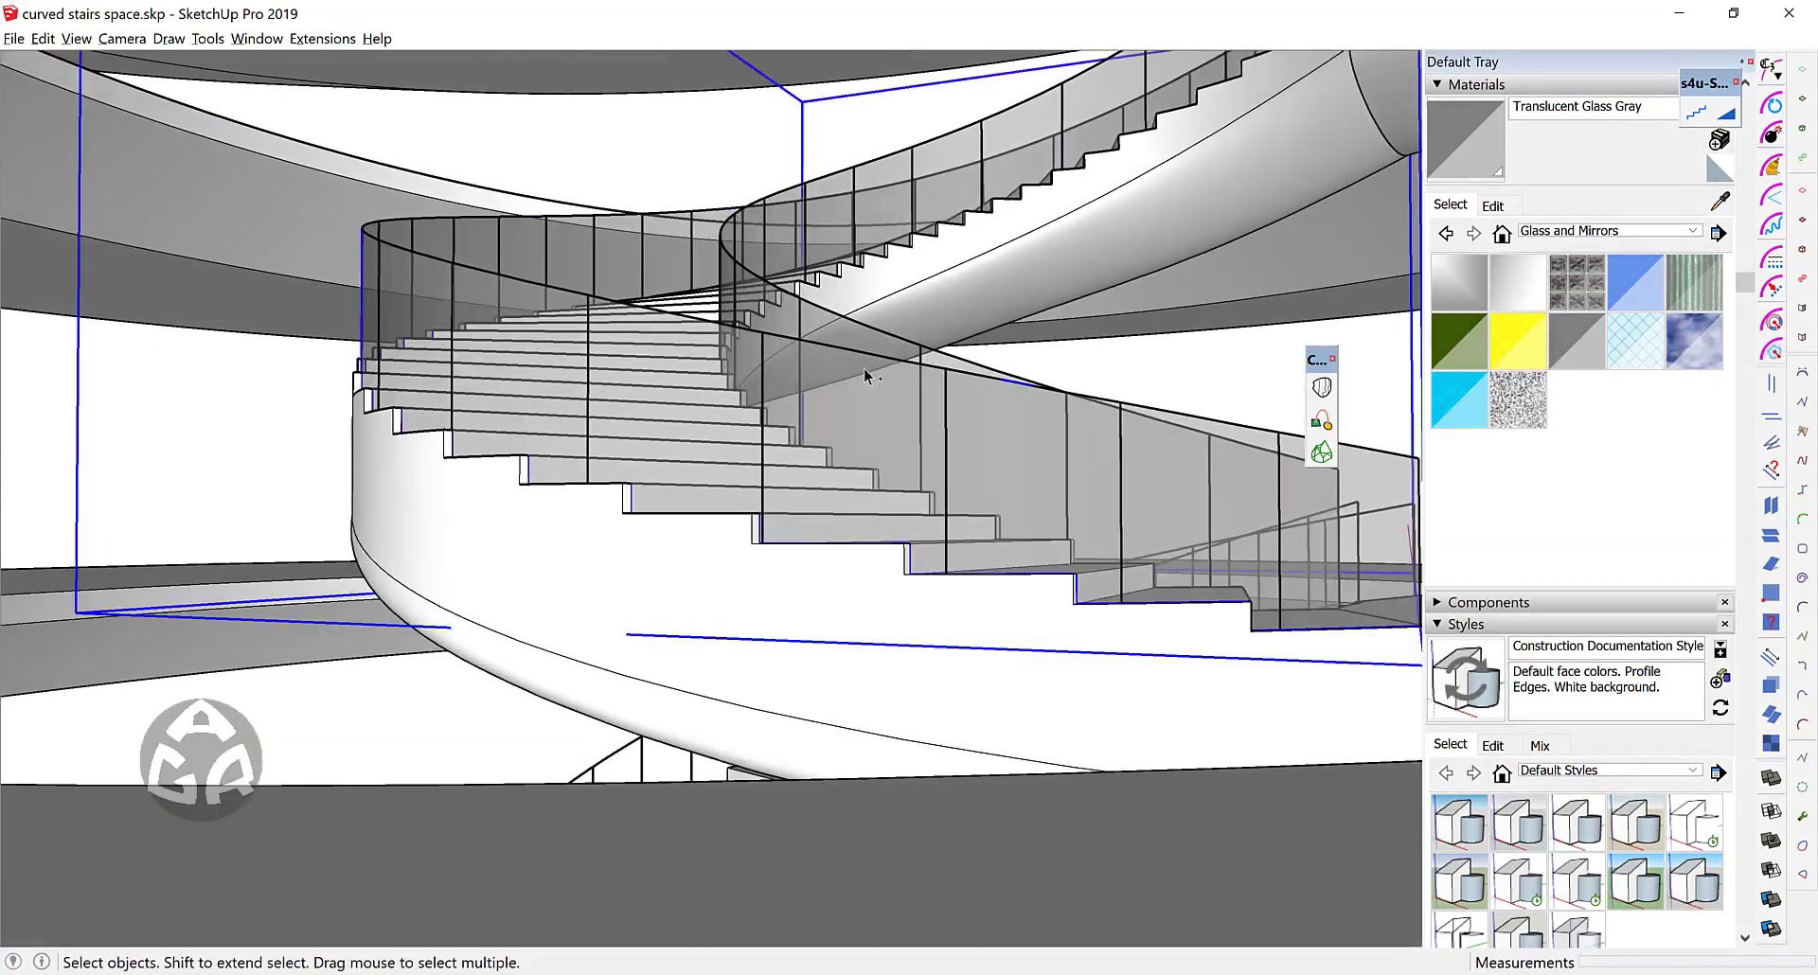
pyautogui.moveTo(860, 331); pyautogui.dragTo(820, 549, button='middle')
pyautogui.press('m')
pyautogui.scroll(-6, 965, 670)
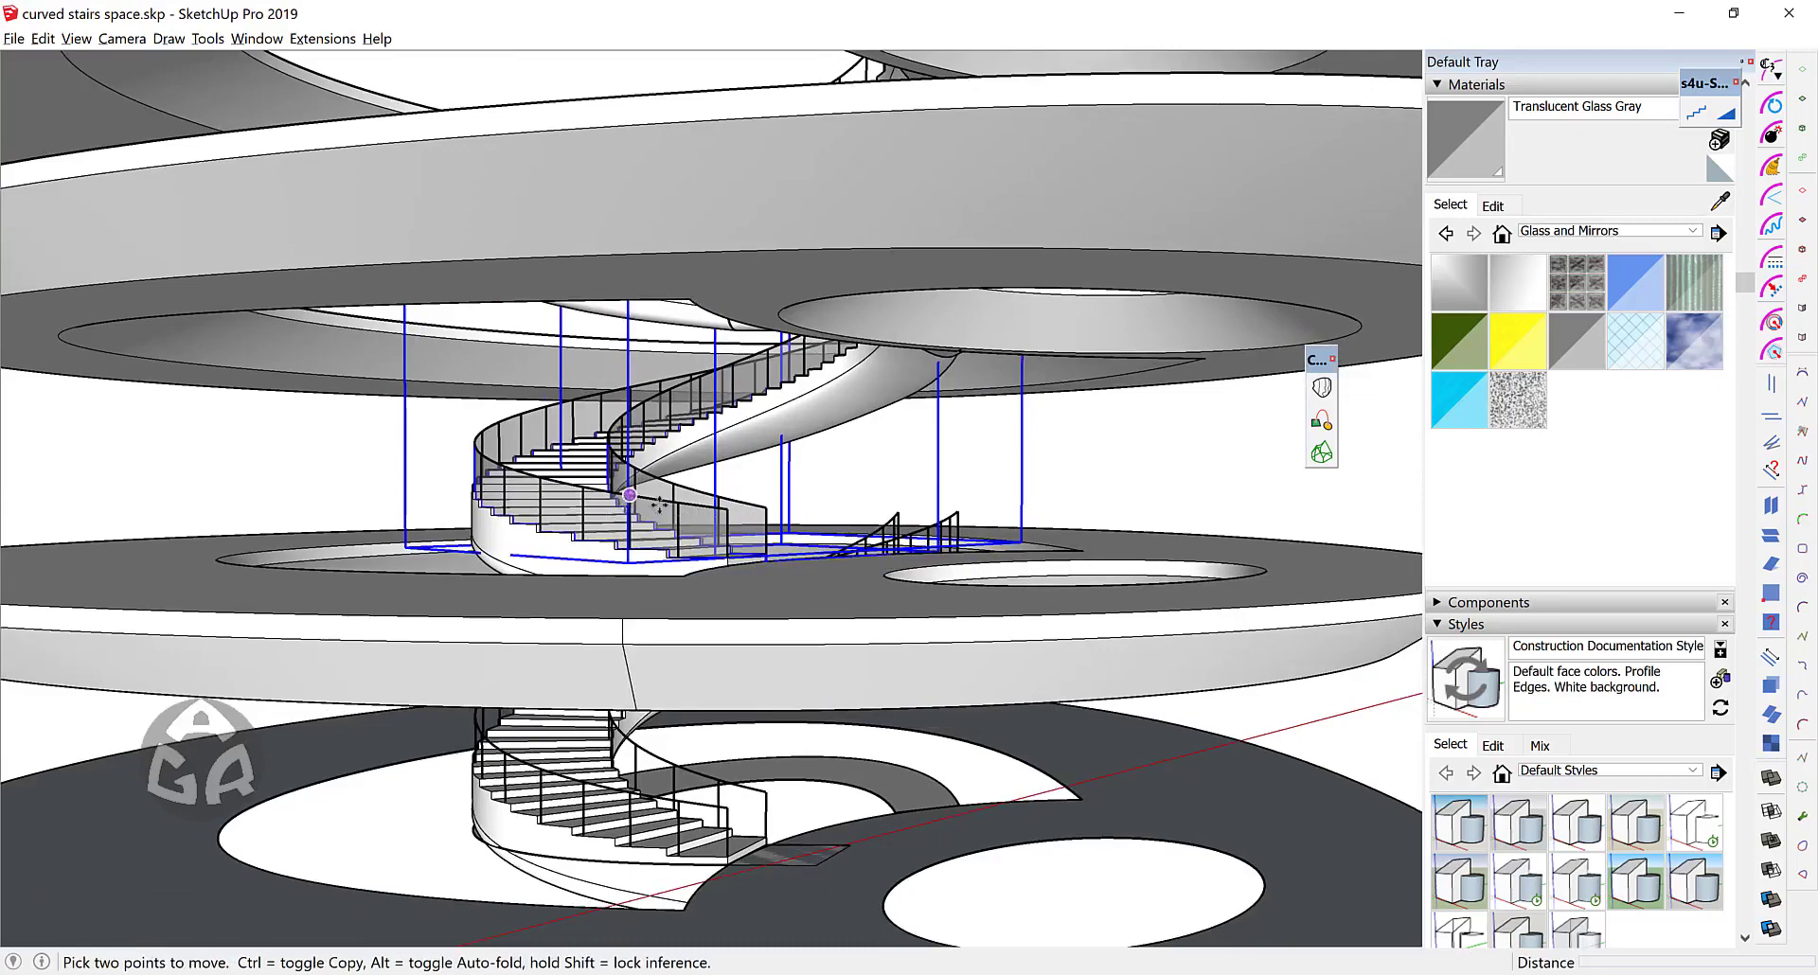
pyautogui.moveTo(646, 508); pyautogui.dragTo(1229, 431, button='middle')
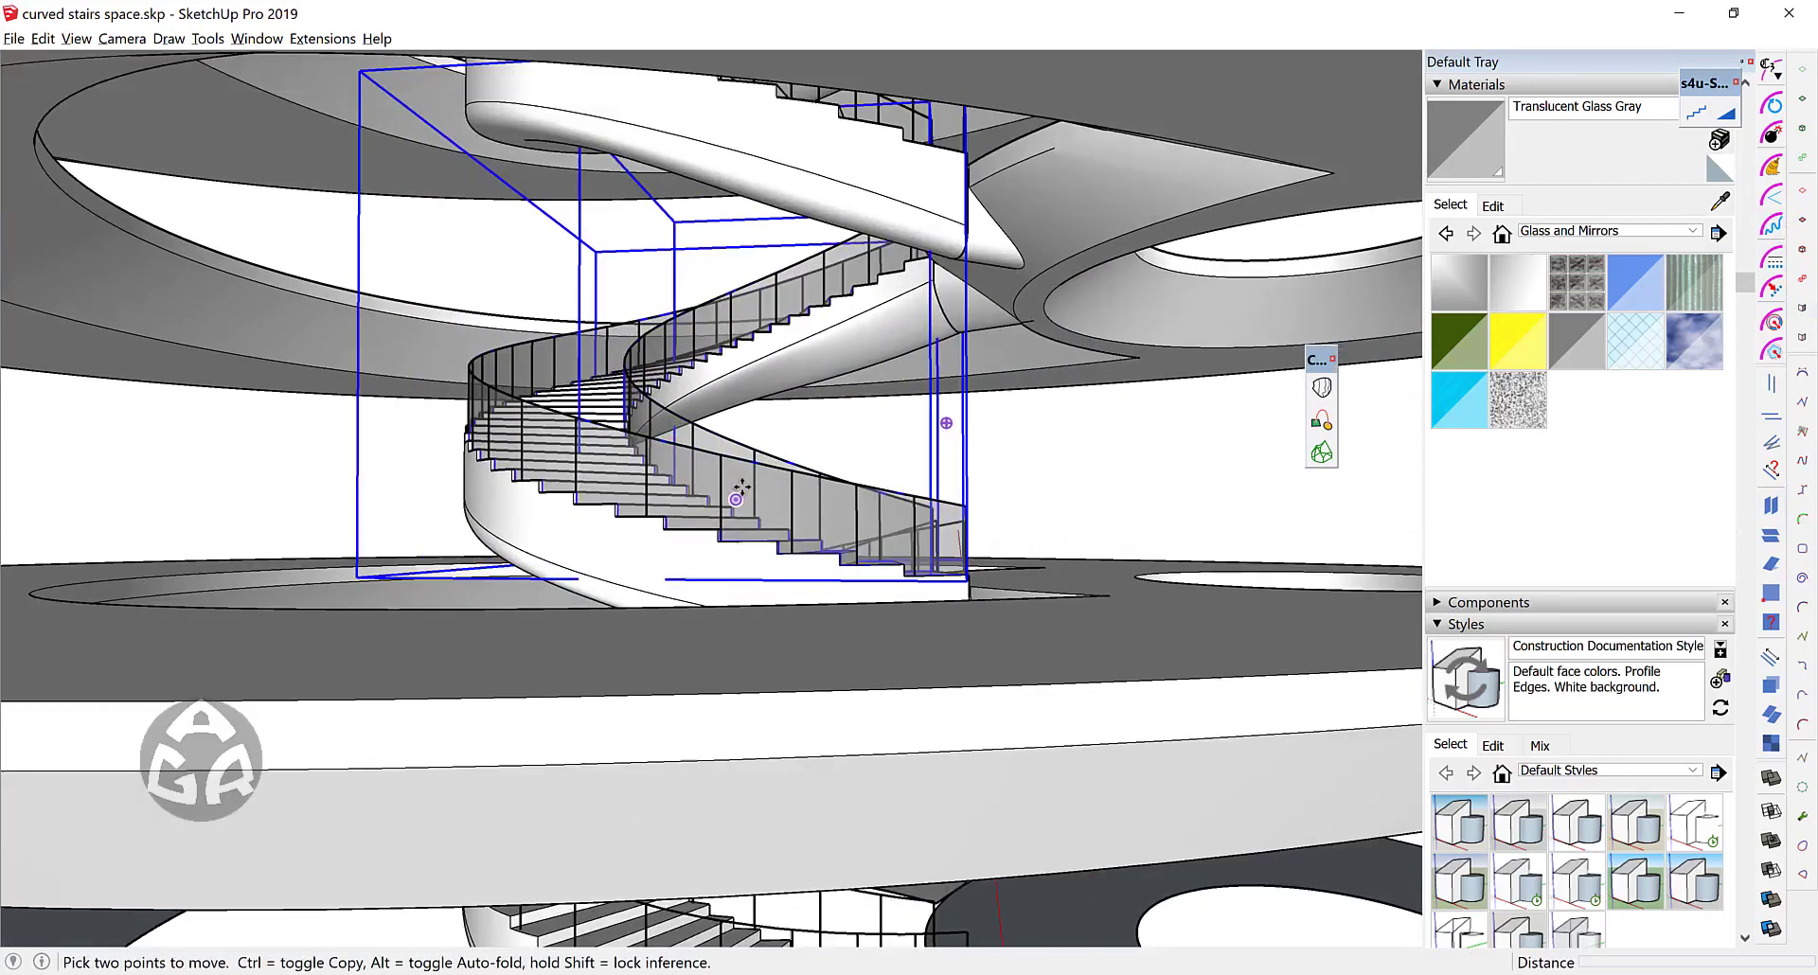
pyautogui.scroll(2, 743, 485)
pyautogui.scroll(2, 746, 469)
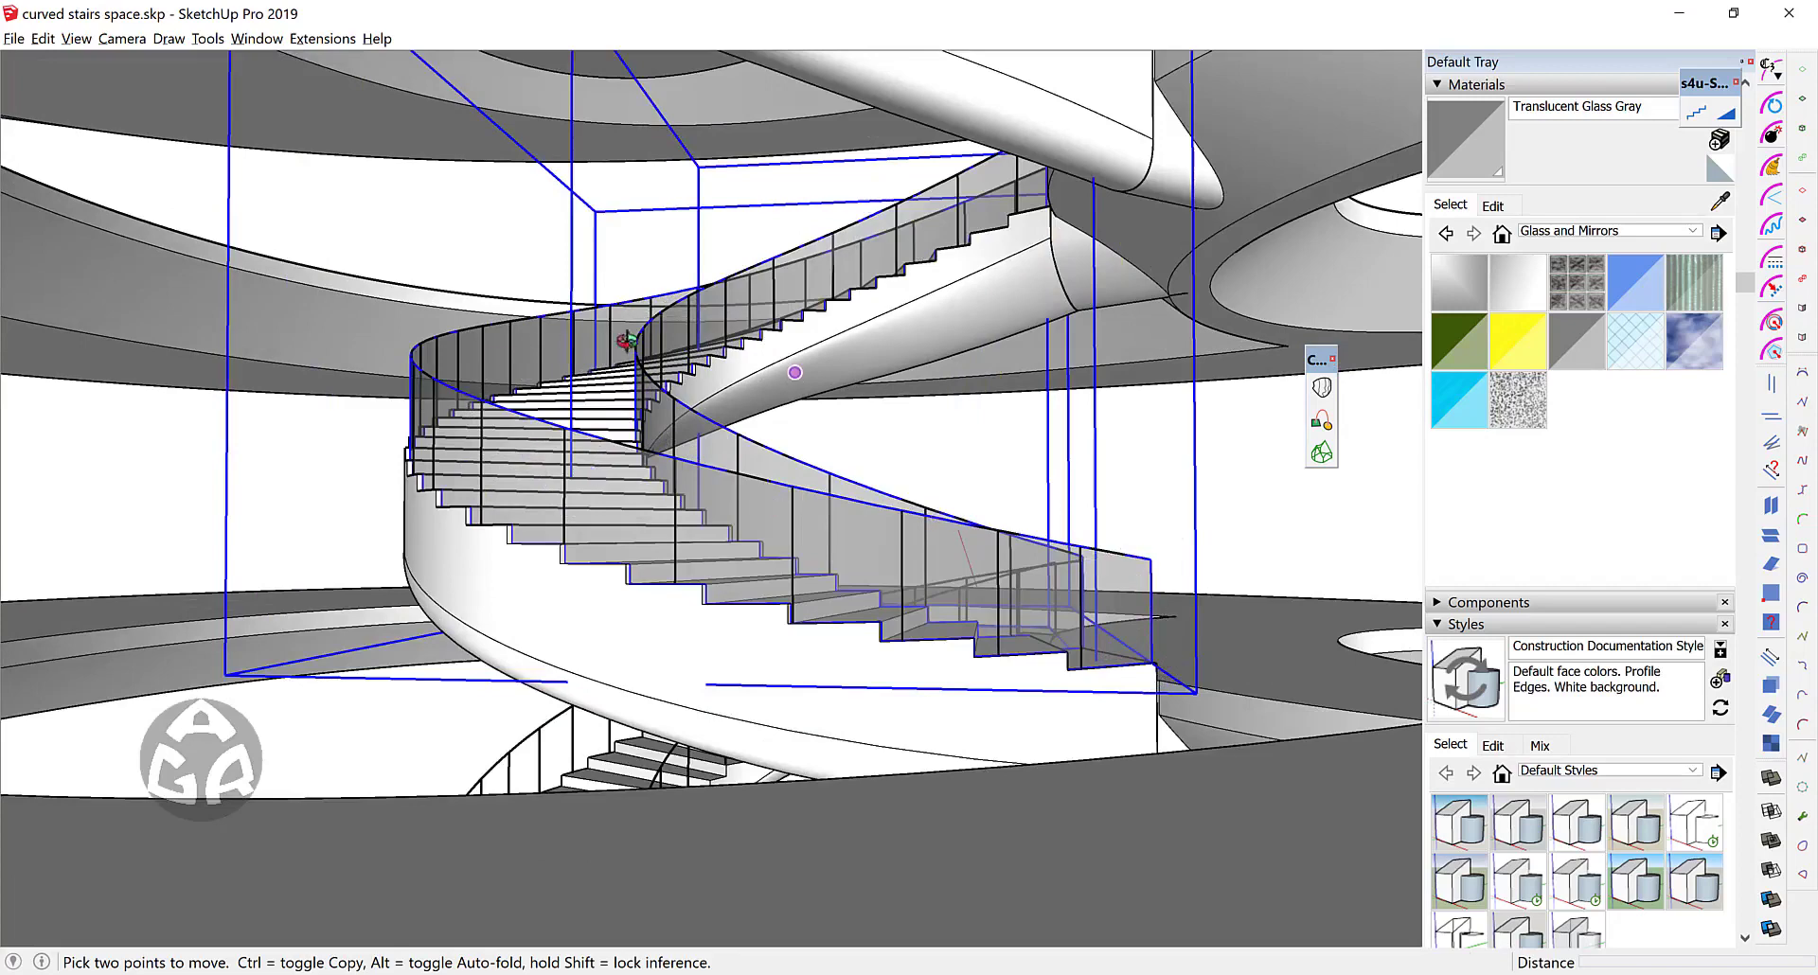
pyautogui.moveTo(635, 336); pyautogui.dragTo(497, 406, button='middle')
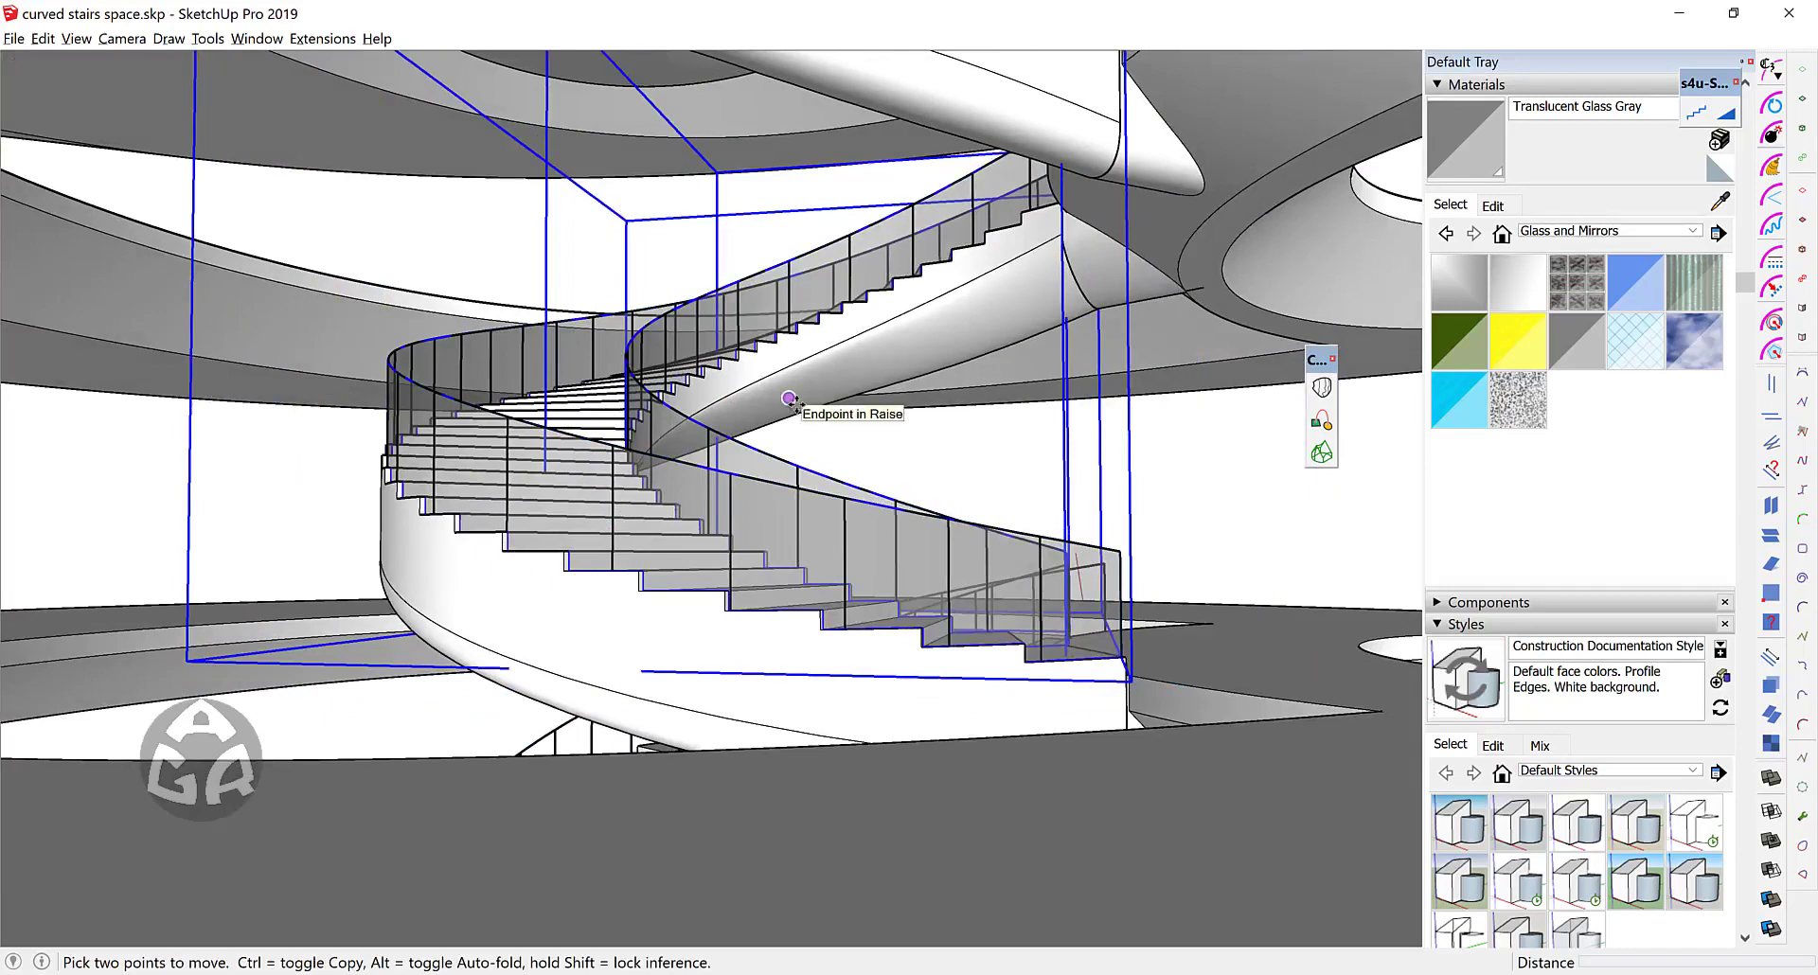
pyautogui.moveTo(1031, 692); pyautogui.dragTo(1005, 830, button='middle')
pyautogui.click(994, 699)
pyautogui.press('ctrl')
pyautogui.scroll(-3, 994, 698)
pyautogui.scroll(2, 1005, 829)
pyautogui.click(1005, 830)
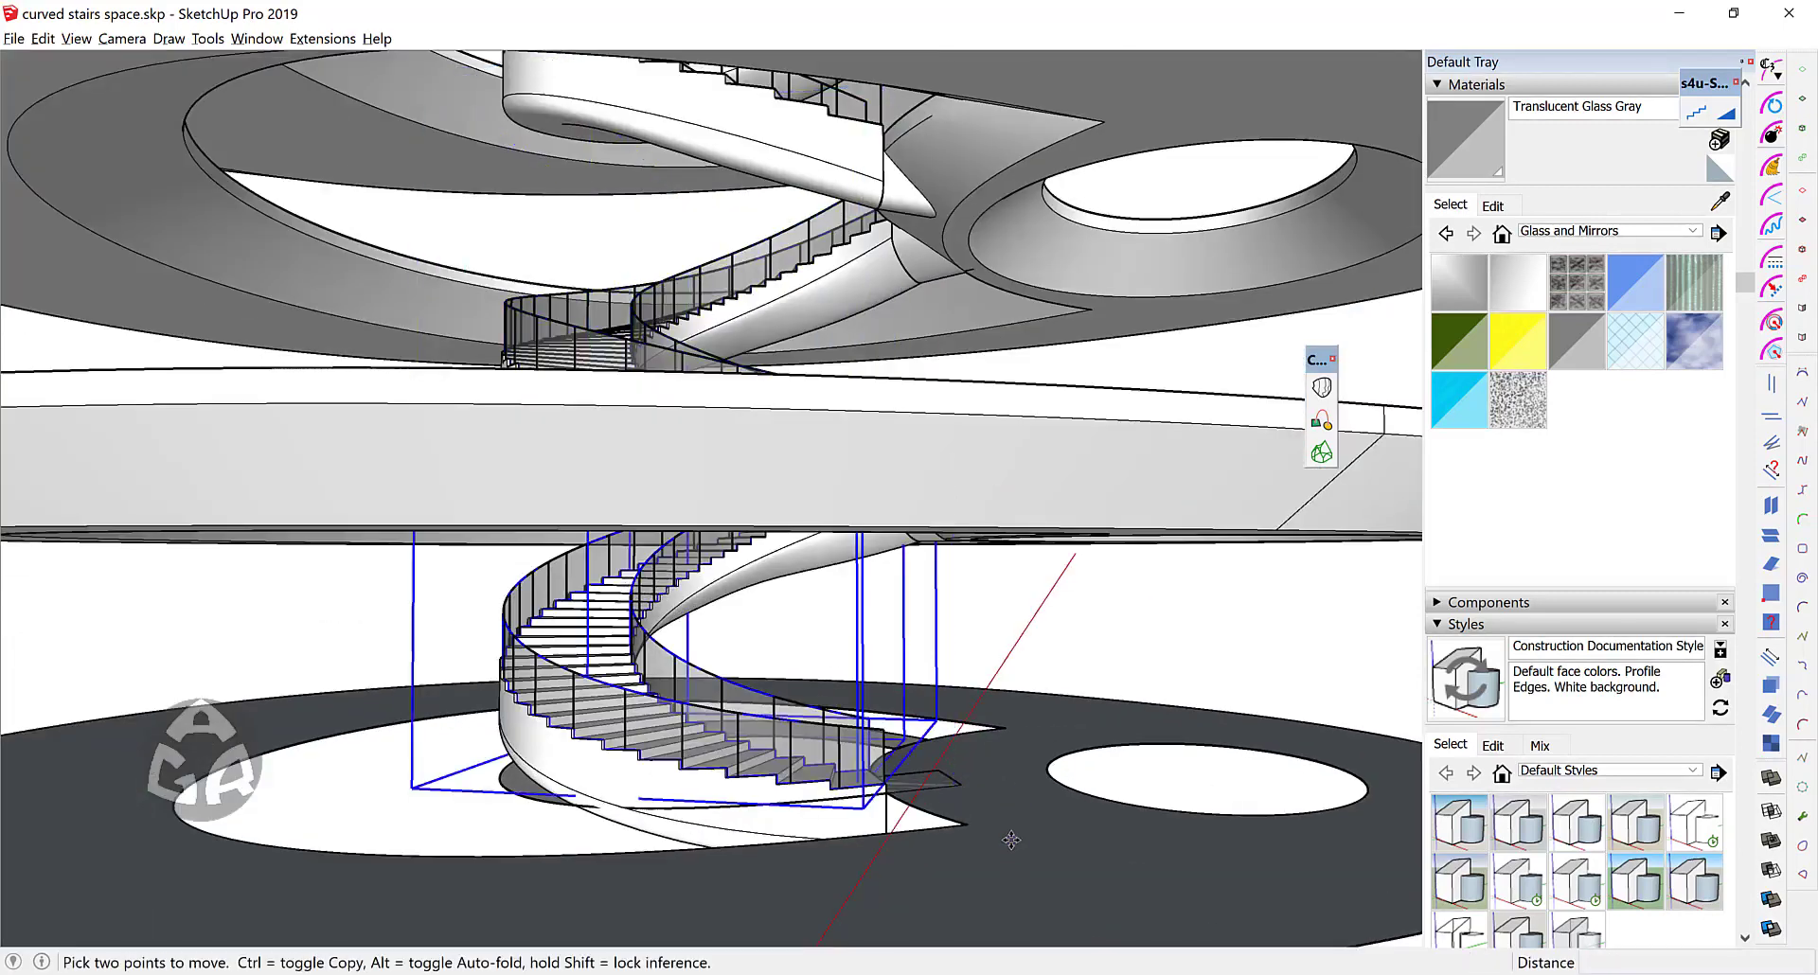
# Step: Copy the lowest stair's glass railing panels straight up two levels onto the upper stair
pyautogui.click(1006, 832)
pyautogui.scroll(-5, 1007, 831)
pyautogui.scroll(2, 1031, 511)
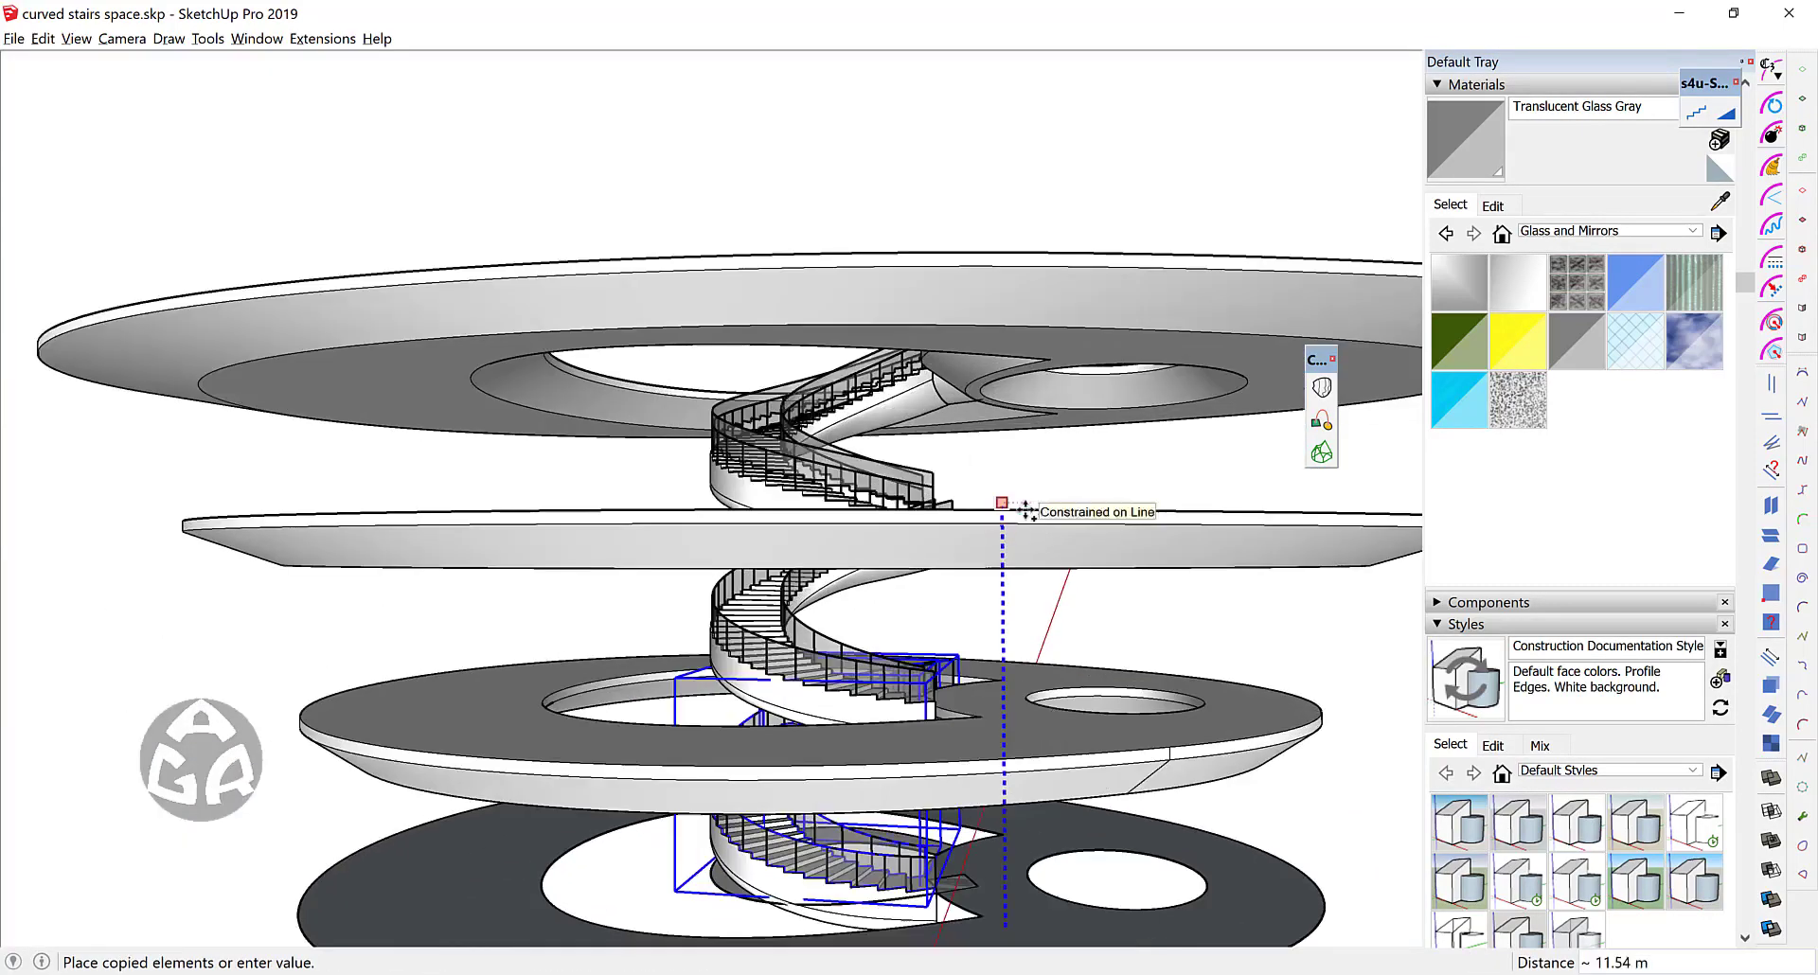
pyautogui.press('space')
pyautogui.click(1049, 480)
# Step: Inside the first slab above the ground, offset the small round opening's top edge outward by about 0.11 m
pyautogui.moveTo(1003, 520); pyautogui.dragTo(823, 530, button='middle')
pyautogui.scroll(2, 994, 760)
pyautogui.moveTo(994, 759); pyautogui.dragTo(939, 712, button='middle')
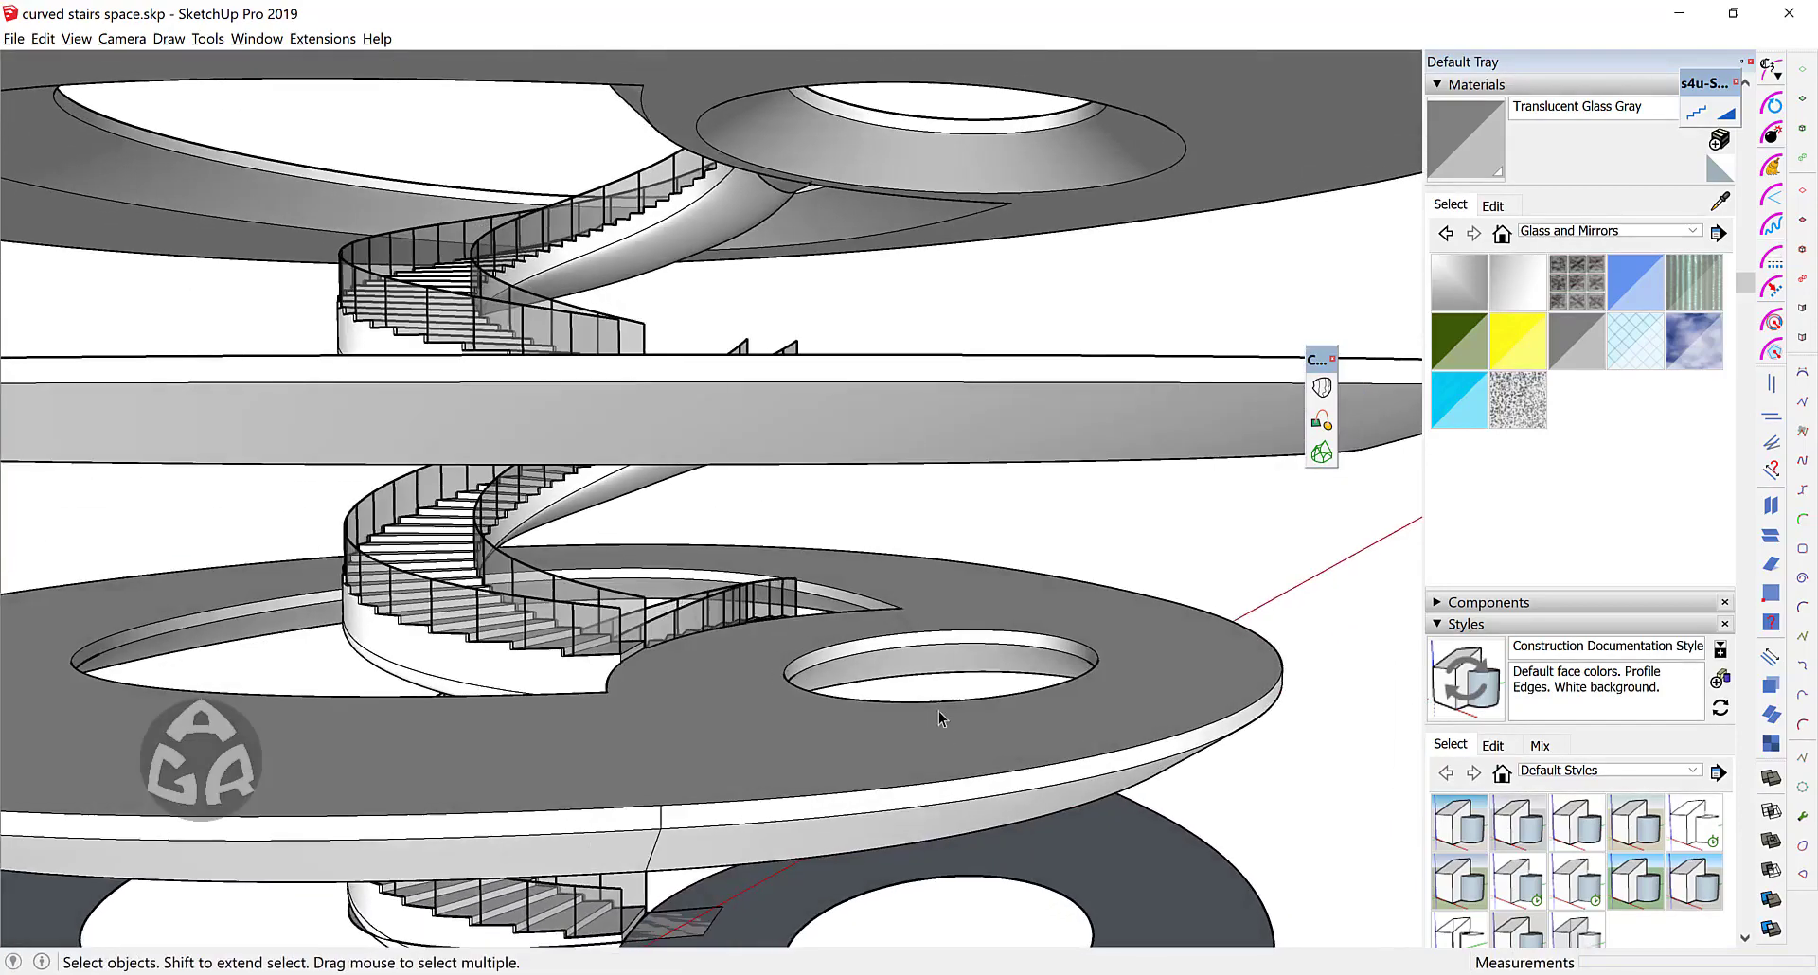
pyautogui.doubleClick(930, 703)
pyautogui.tripleClick(930, 703)
pyautogui.click(930, 702)
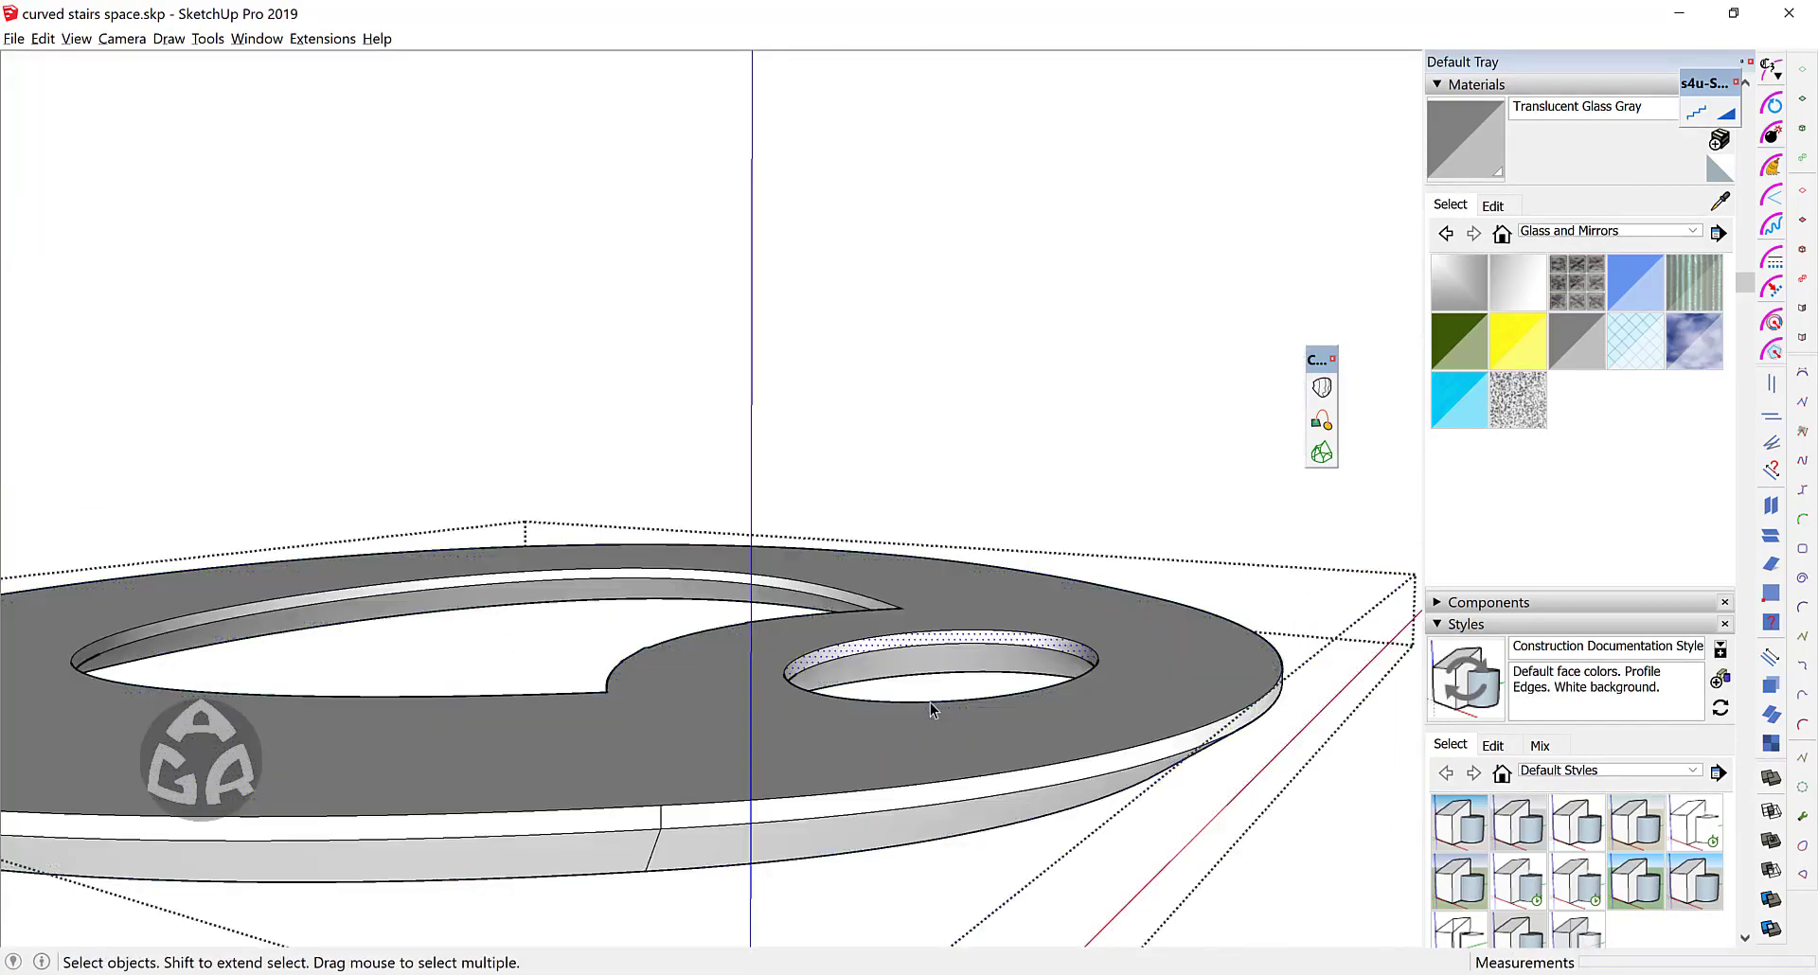
pyautogui.scroll(2, 929, 703)
pyautogui.scroll(1, 915, 712)
pyautogui.press('f')
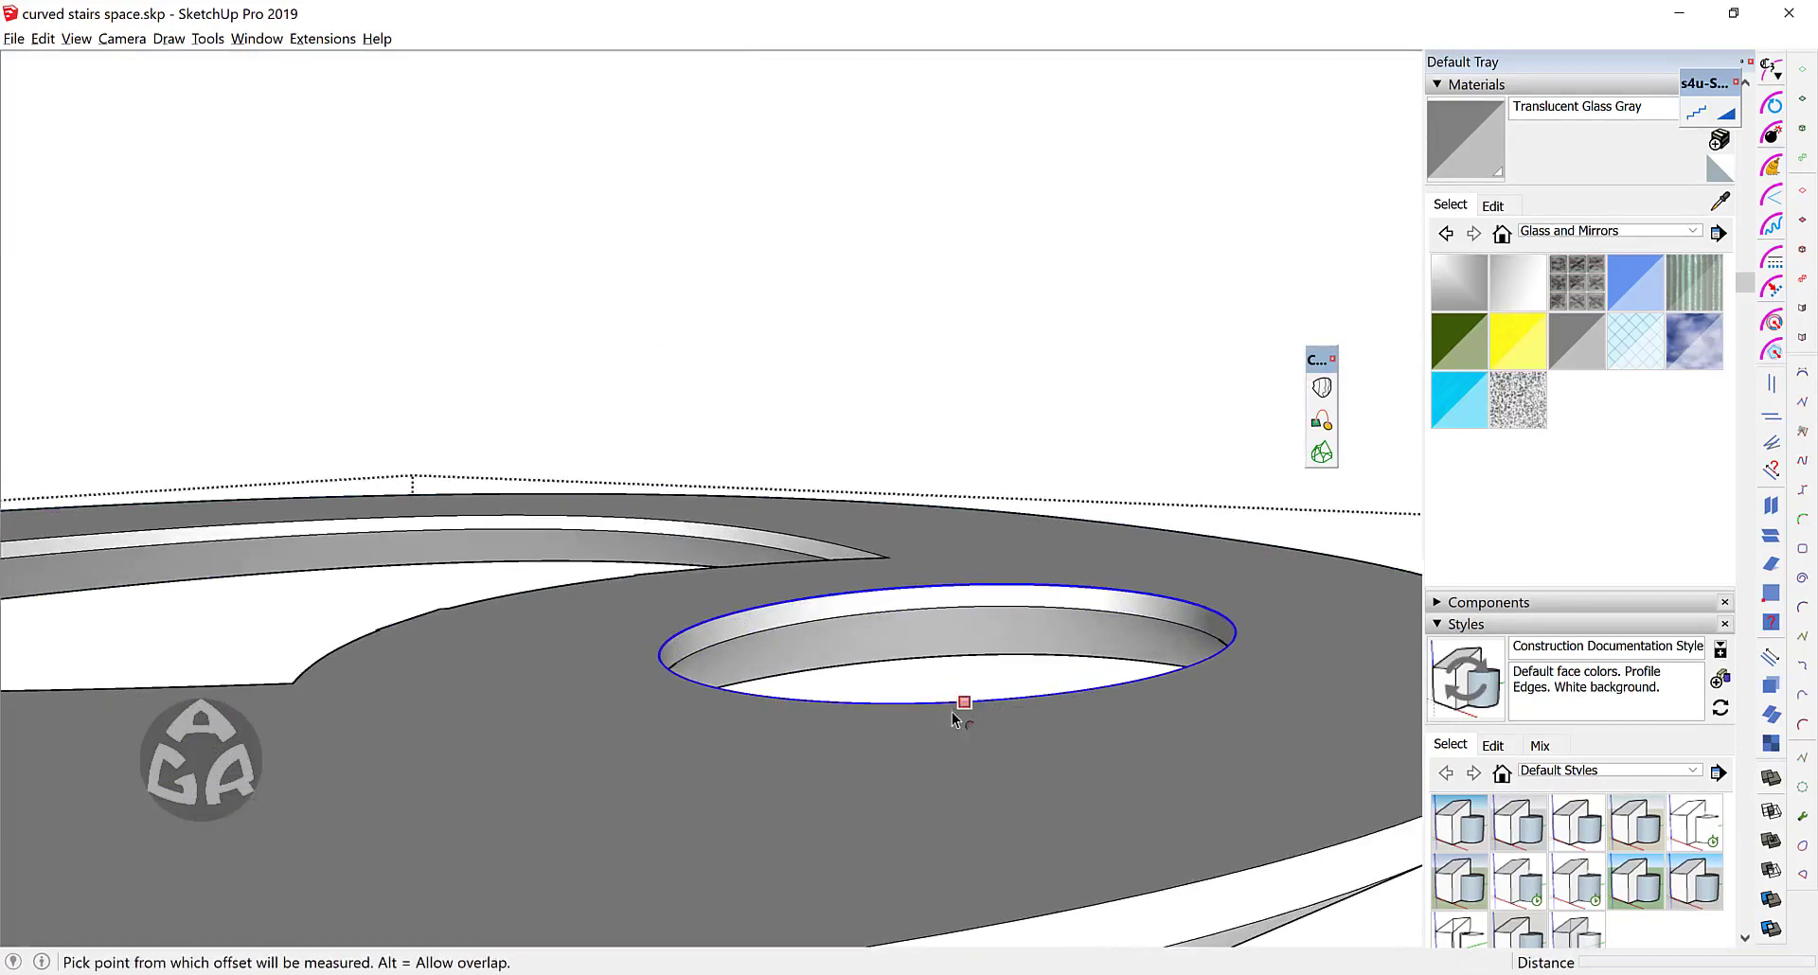
pyautogui.click(938, 704)
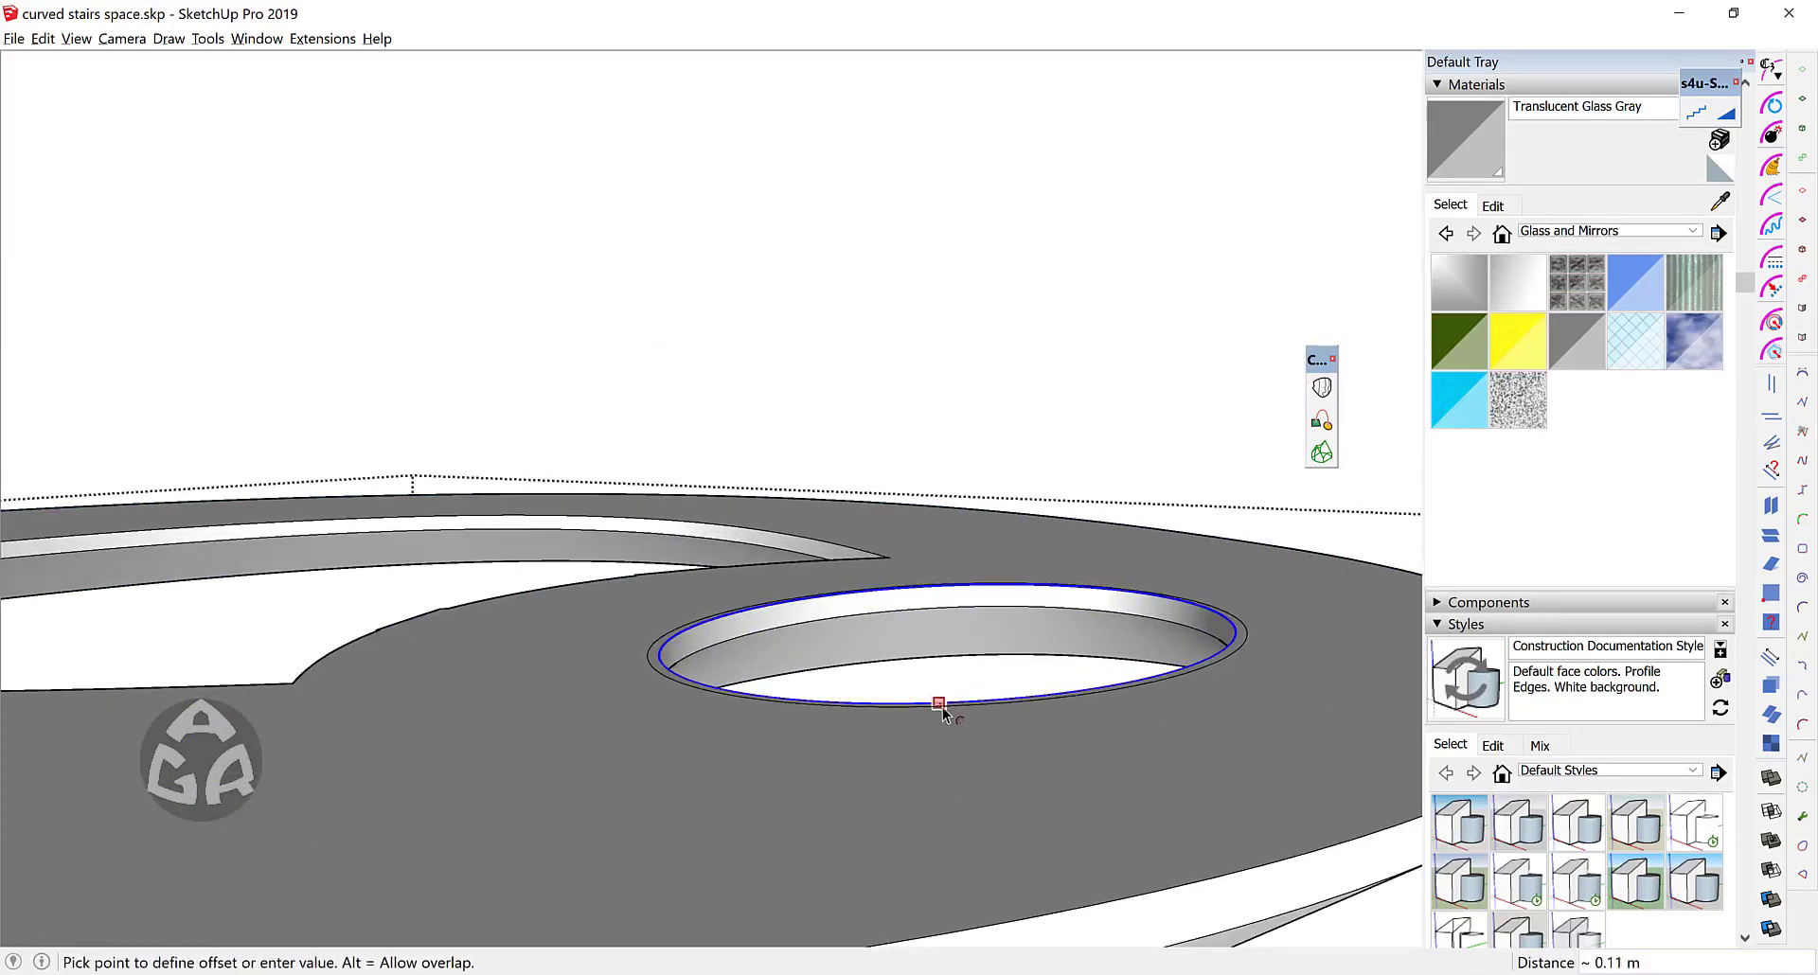
pyautogui.click(941, 711)
pyautogui.press('space')
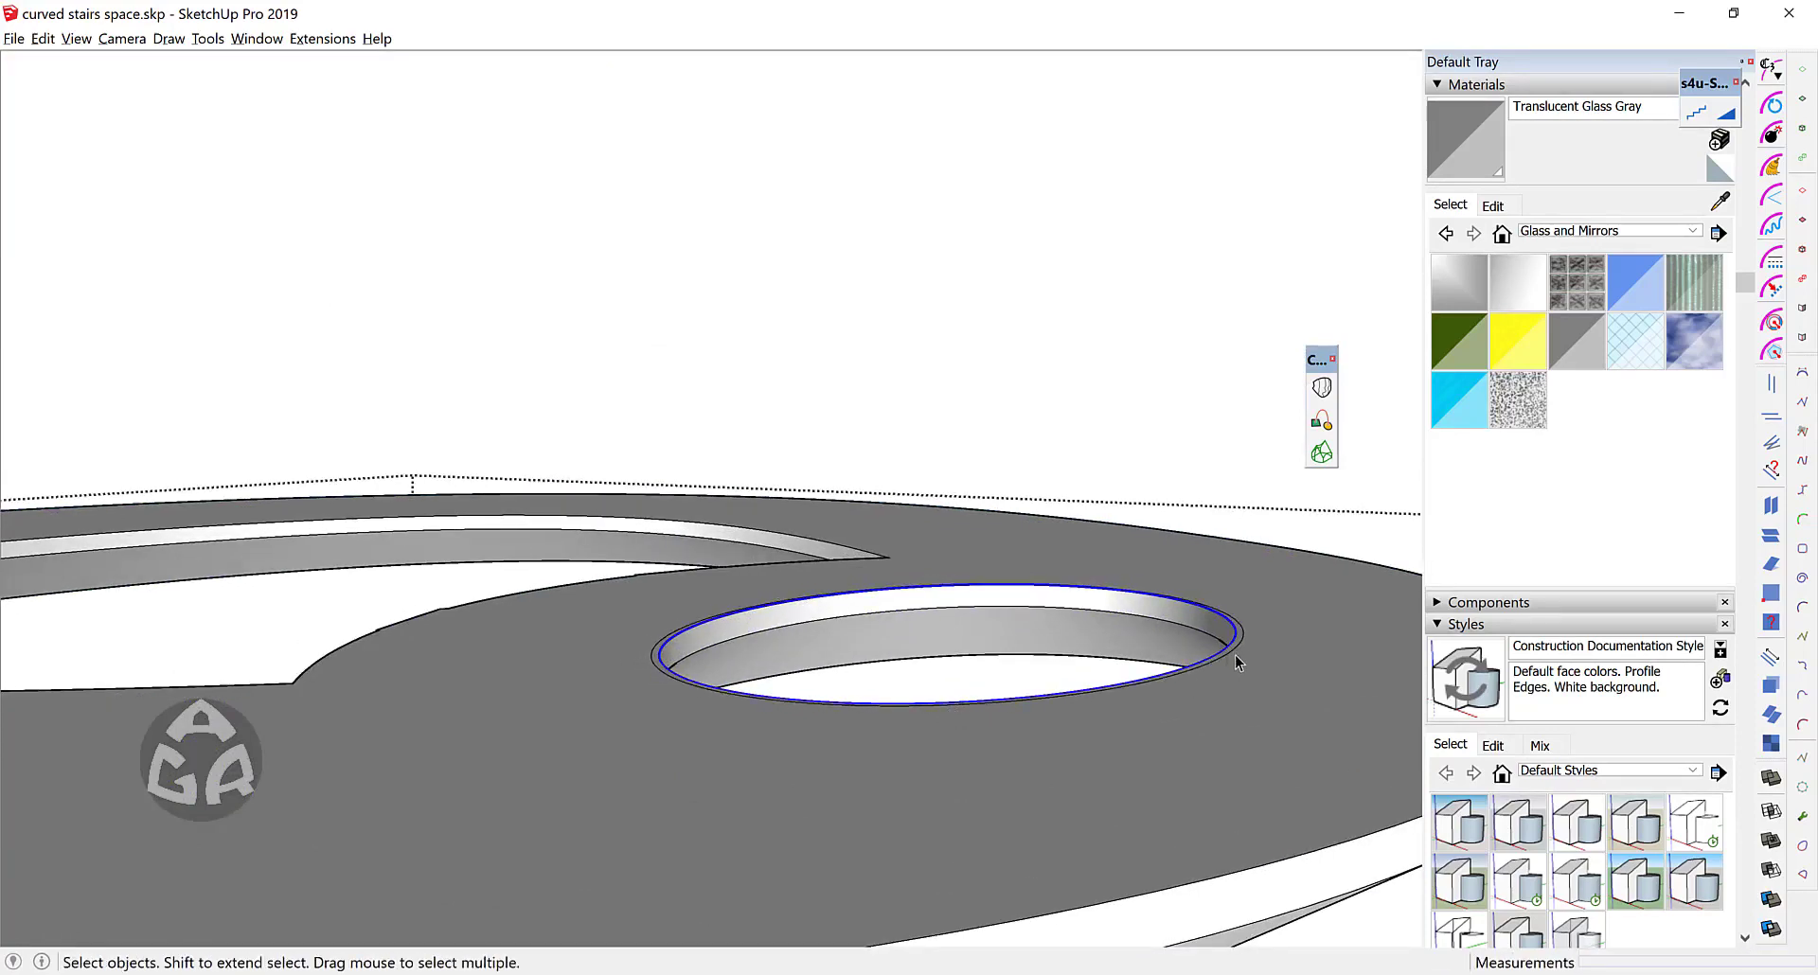
# Step: Copy the offset circle around the small round opening straight up by 0.9 m
pyautogui.scroll(1, 1237, 663)
pyautogui.press('m')
pyautogui.click(1246, 633)
pyautogui.press('ctrl')
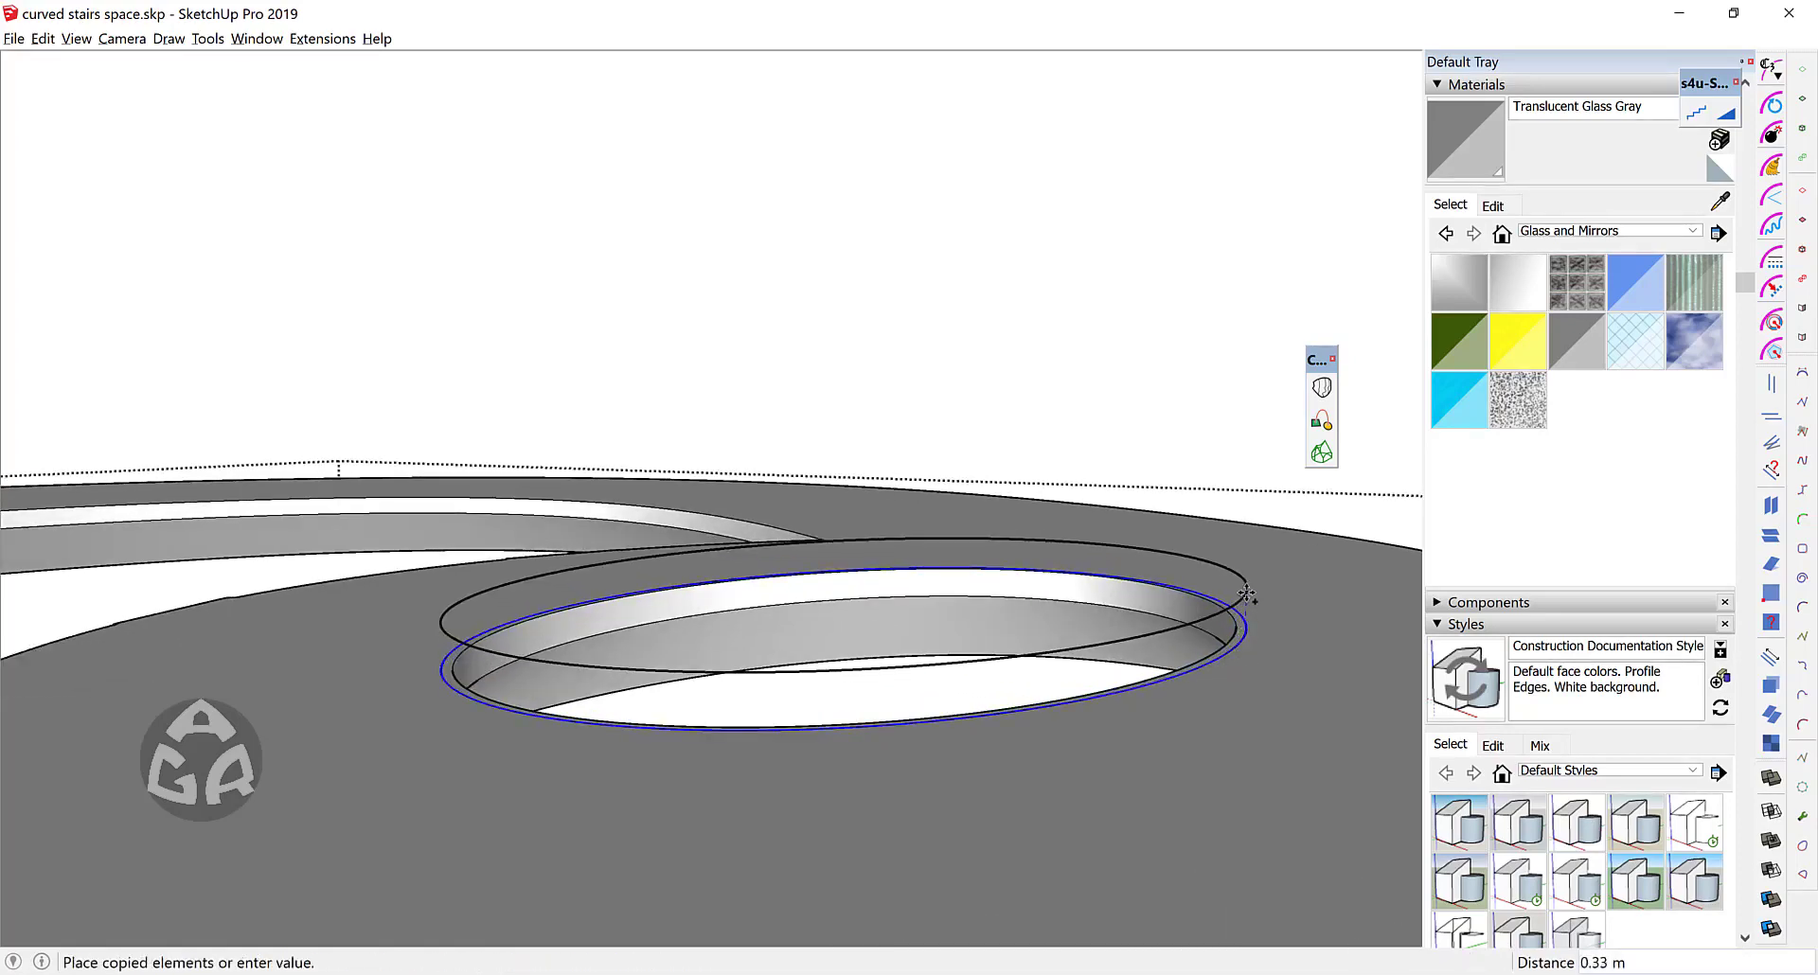
pyautogui.write('.9')
pyautogui.press('Return')
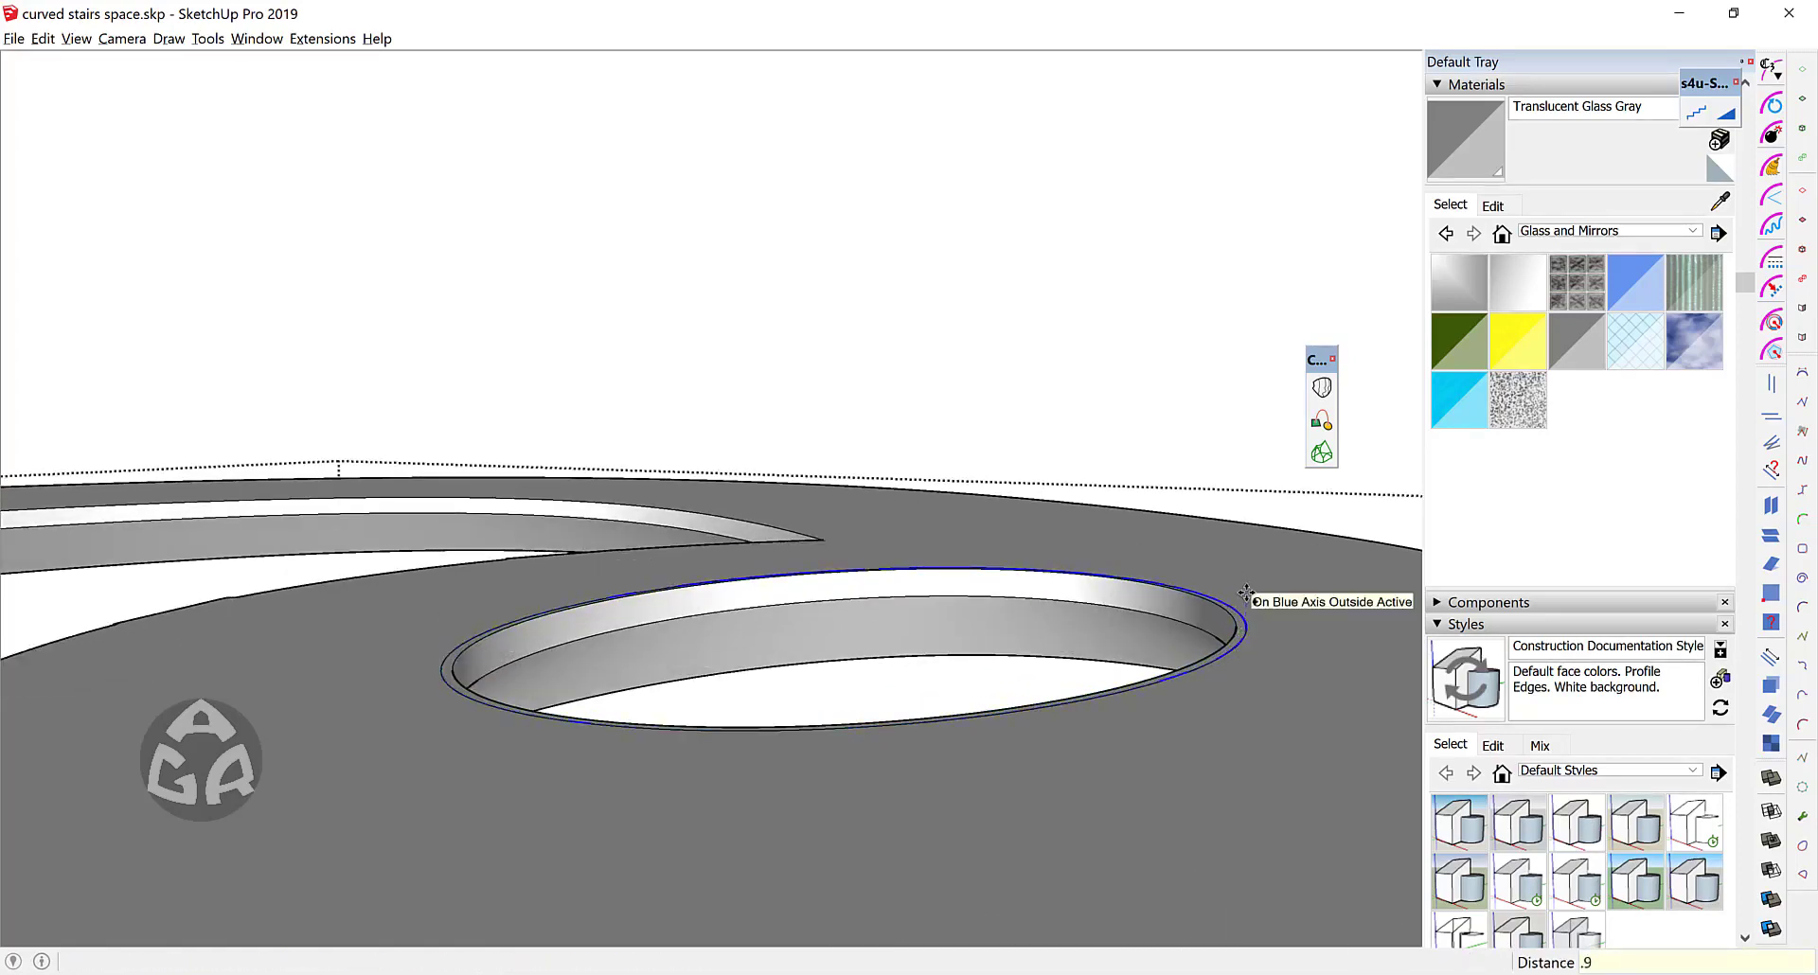
pyautogui.click(1246, 629)
pyautogui.press('ctrl')
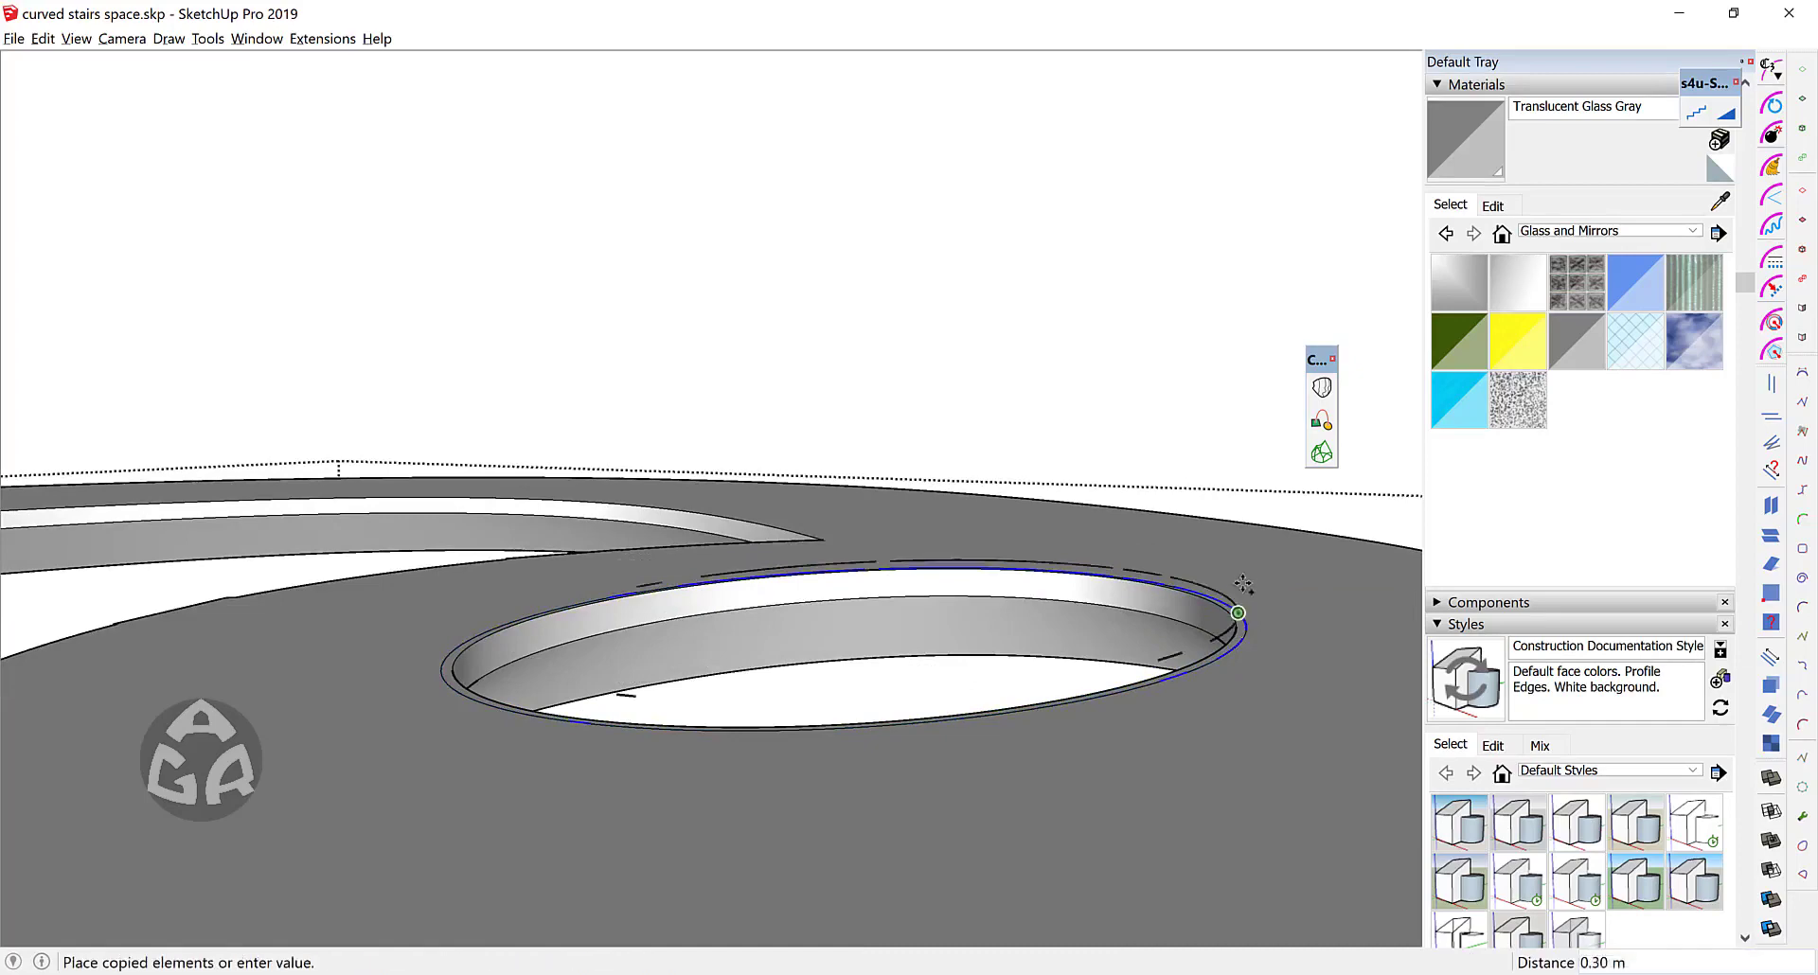
pyautogui.moveTo(1245, 560); pyautogui.dragTo(1249, 431, button='middle')
pyautogui.click(1251, 423)
pyautogui.press('space')
pyautogui.moveTo(1016, 464); pyautogui.dragTo(1241, 747, button='middle')
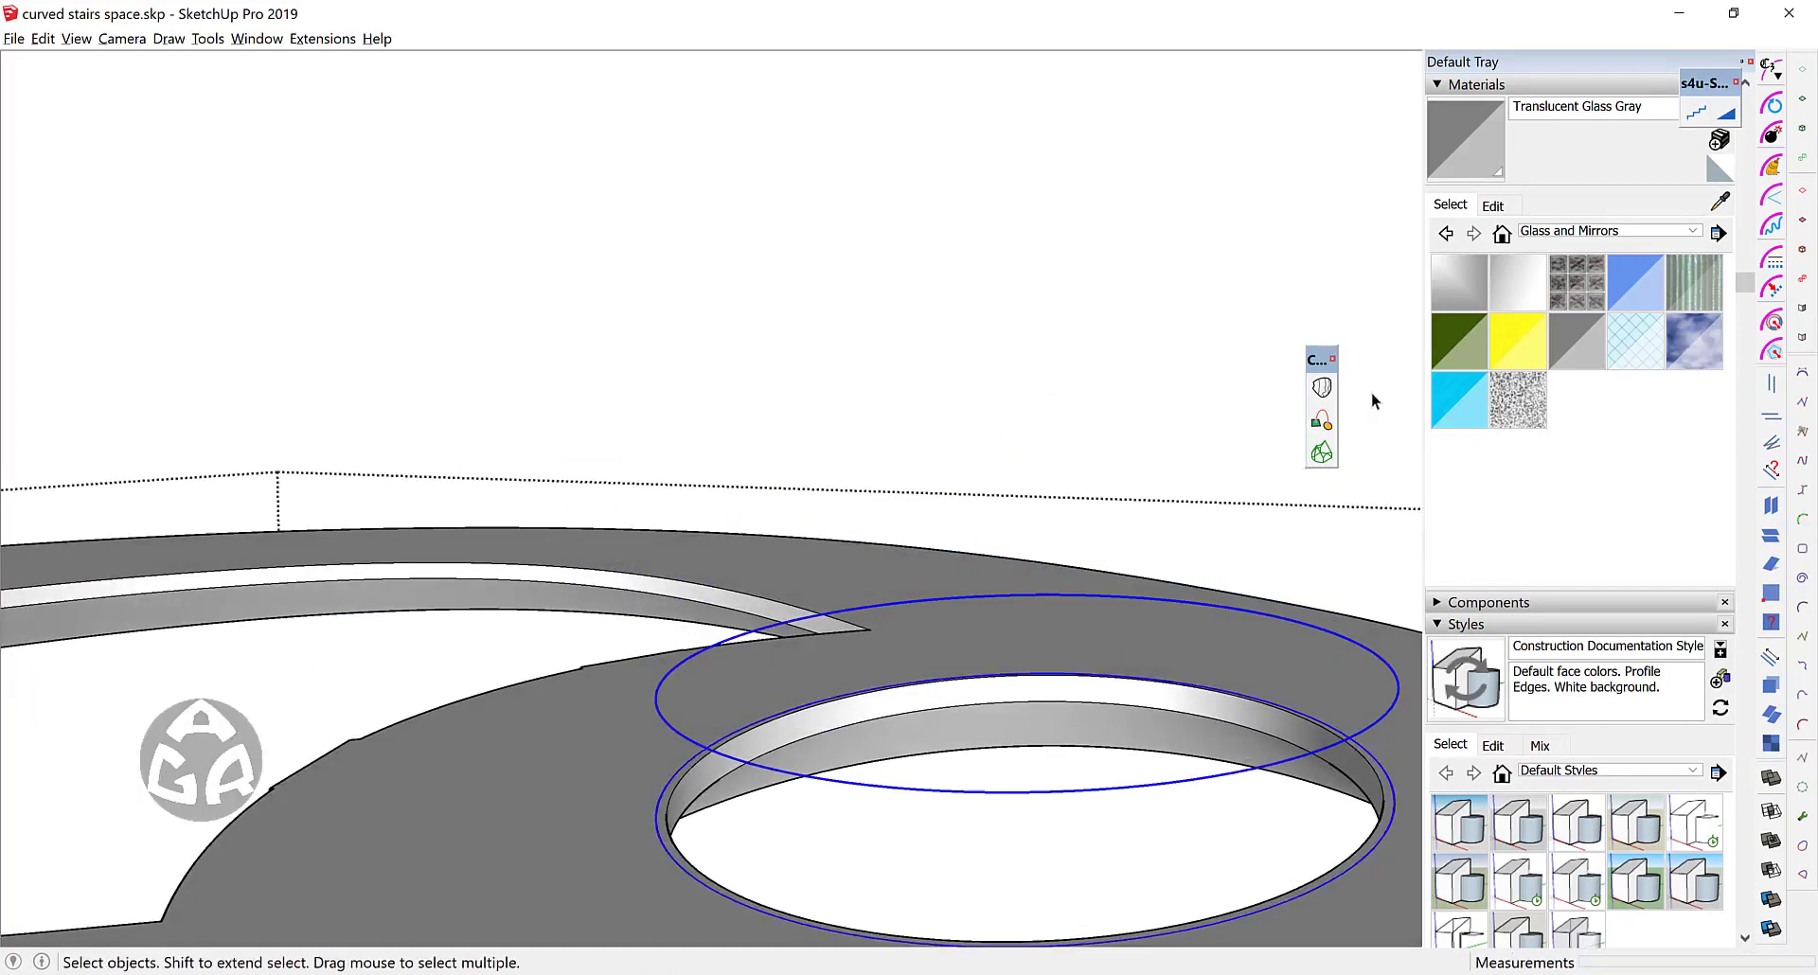
# Step: Loft a surface by spline between the offset circle and its raised copy, using 1 segment
pyautogui.click(1321, 387)
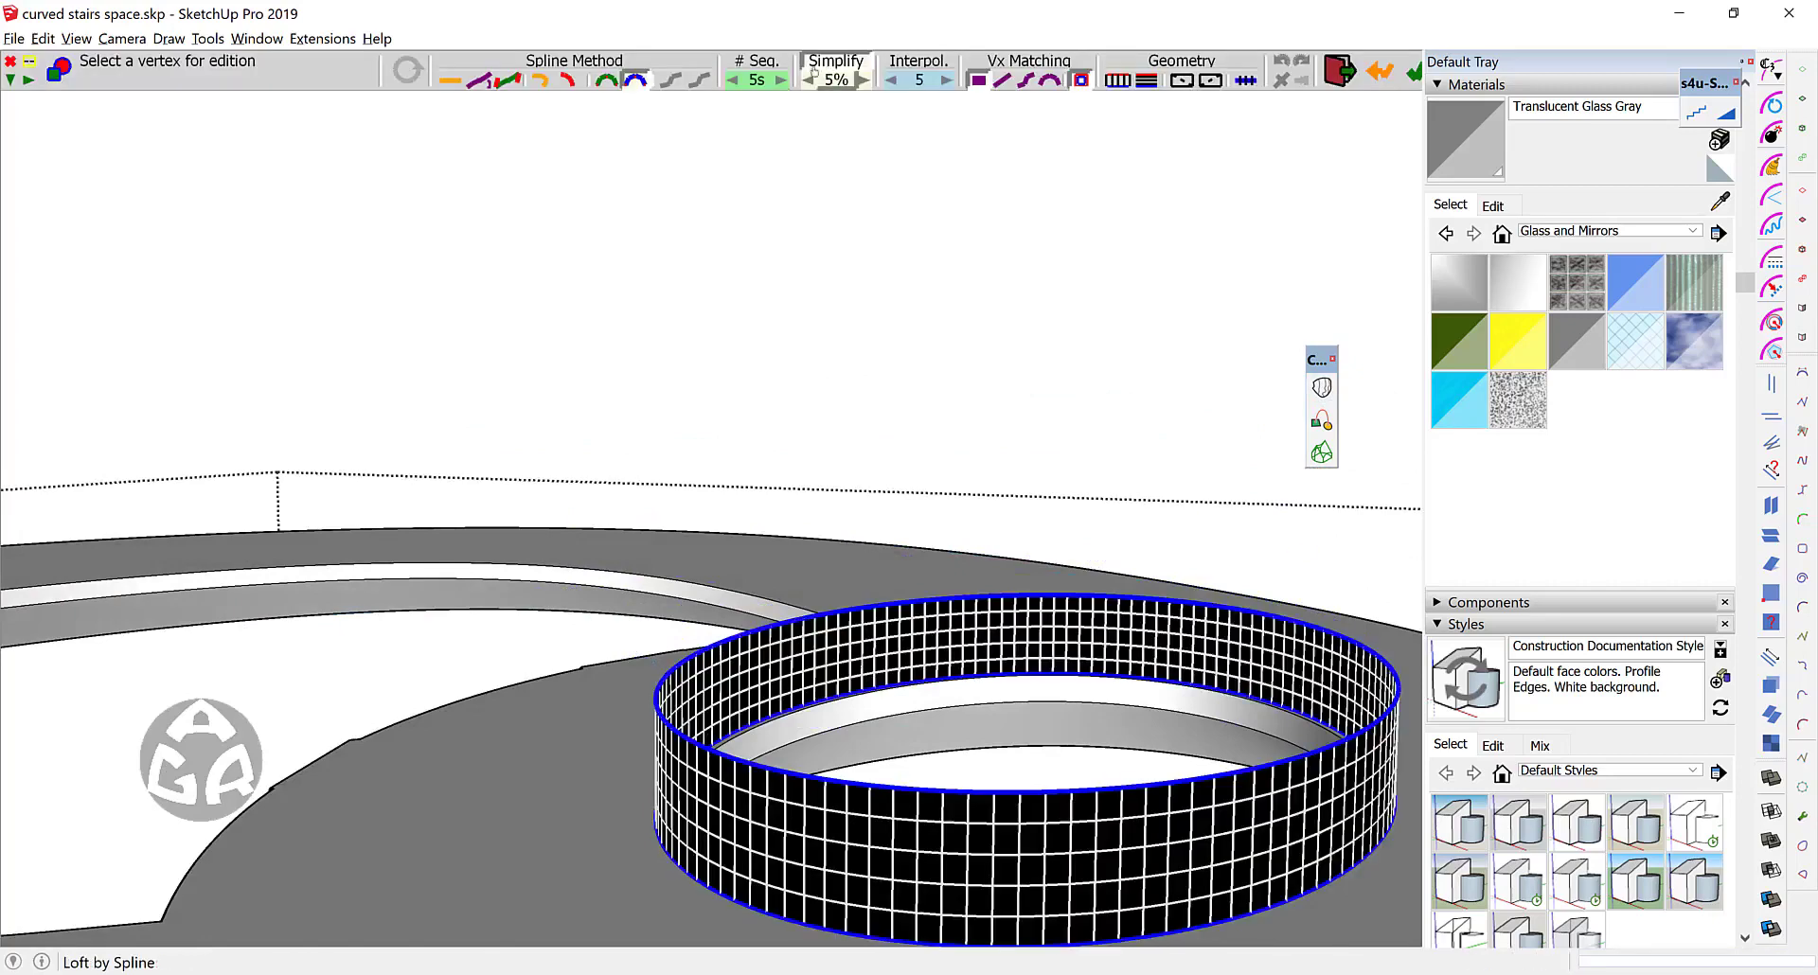
pyautogui.click(732, 80)
pyautogui.click(731, 80)
pyautogui.click(732, 80)
pyautogui.click(731, 81)
pyautogui.click(1108, 375)
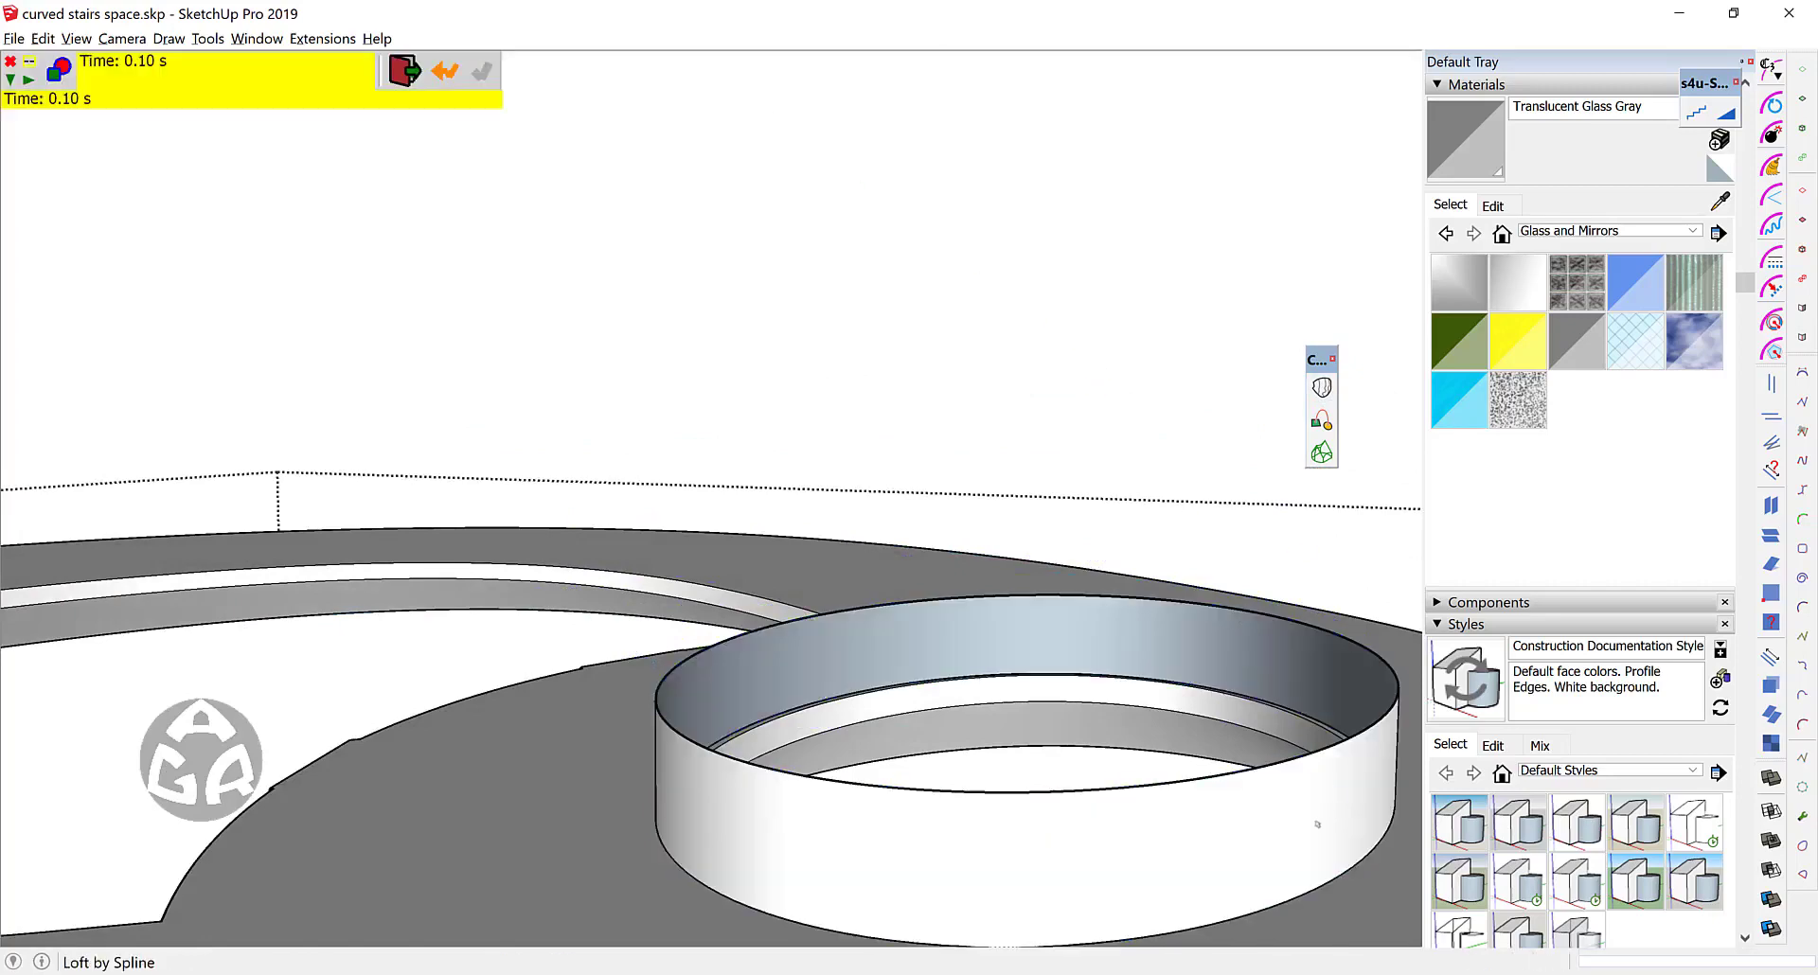
# Step: Paint the lofted ring railing around the small round opening with Translucent Glass Gray
pyautogui.press('space')
pyautogui.doubleClick(1249, 836)
pyautogui.click(1181, 826)
pyautogui.press('b')
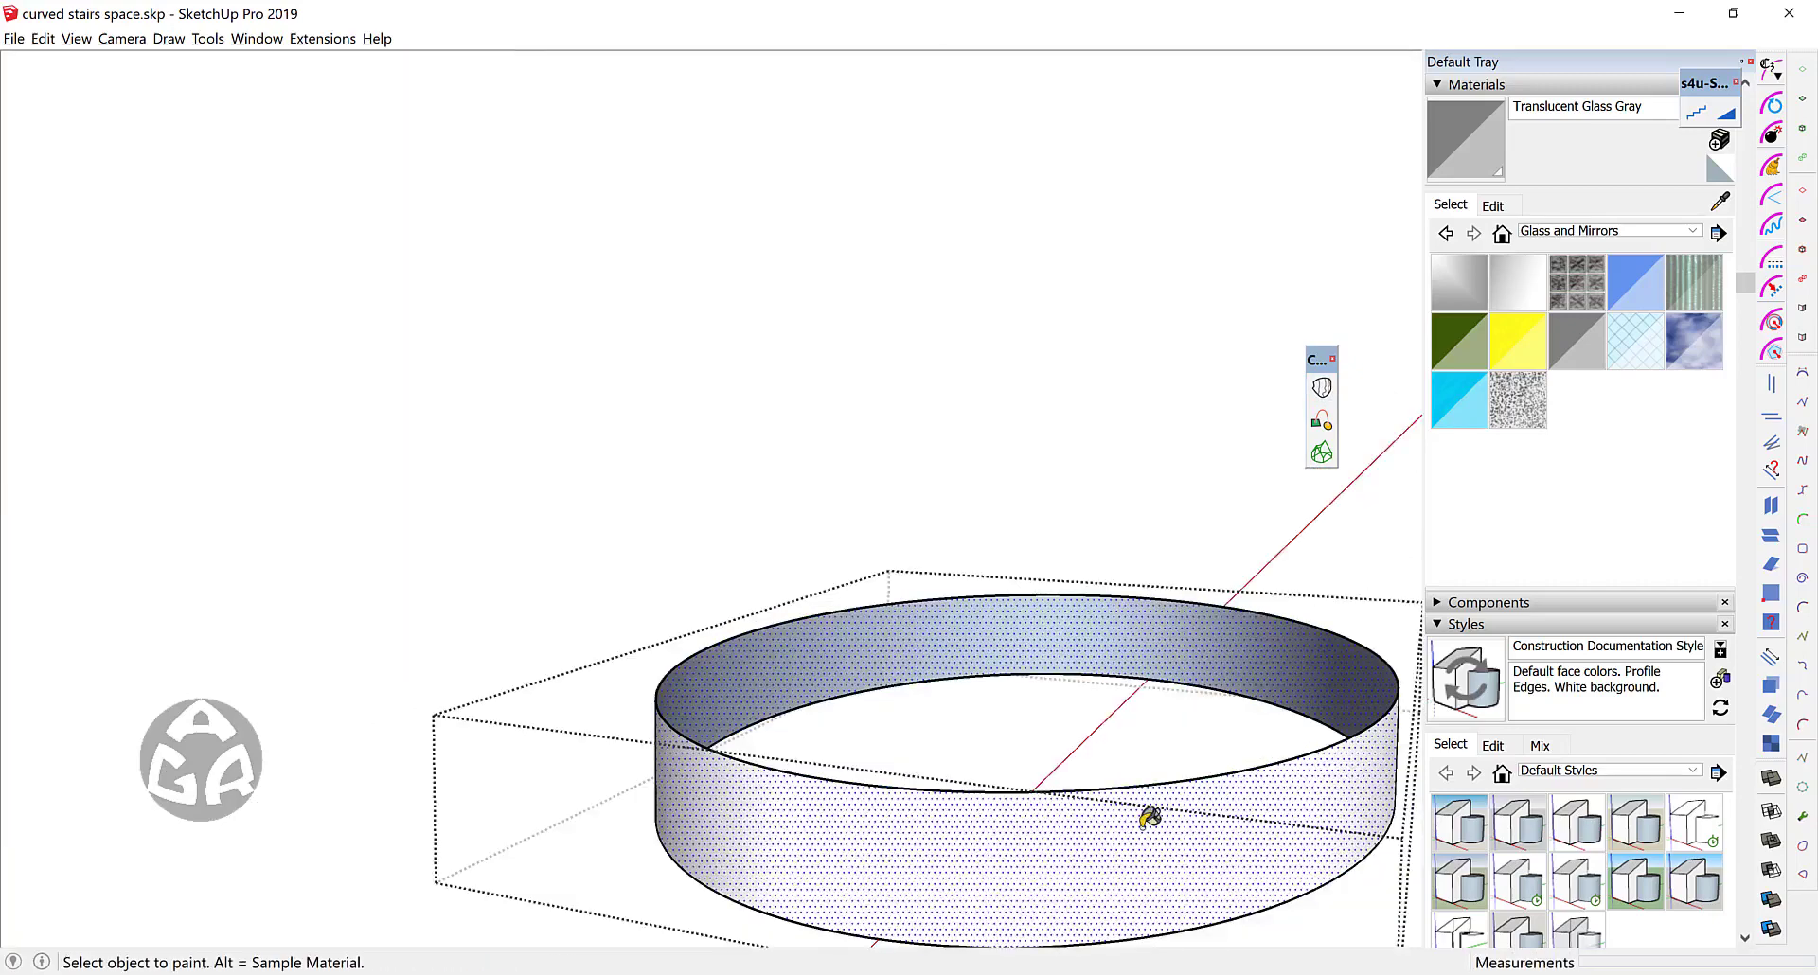
pyautogui.click(1147, 823)
pyautogui.press('space')
pyautogui.press('Escape')
pyautogui.press('Escape')
pyautogui.scroll(-4, 880, 596)
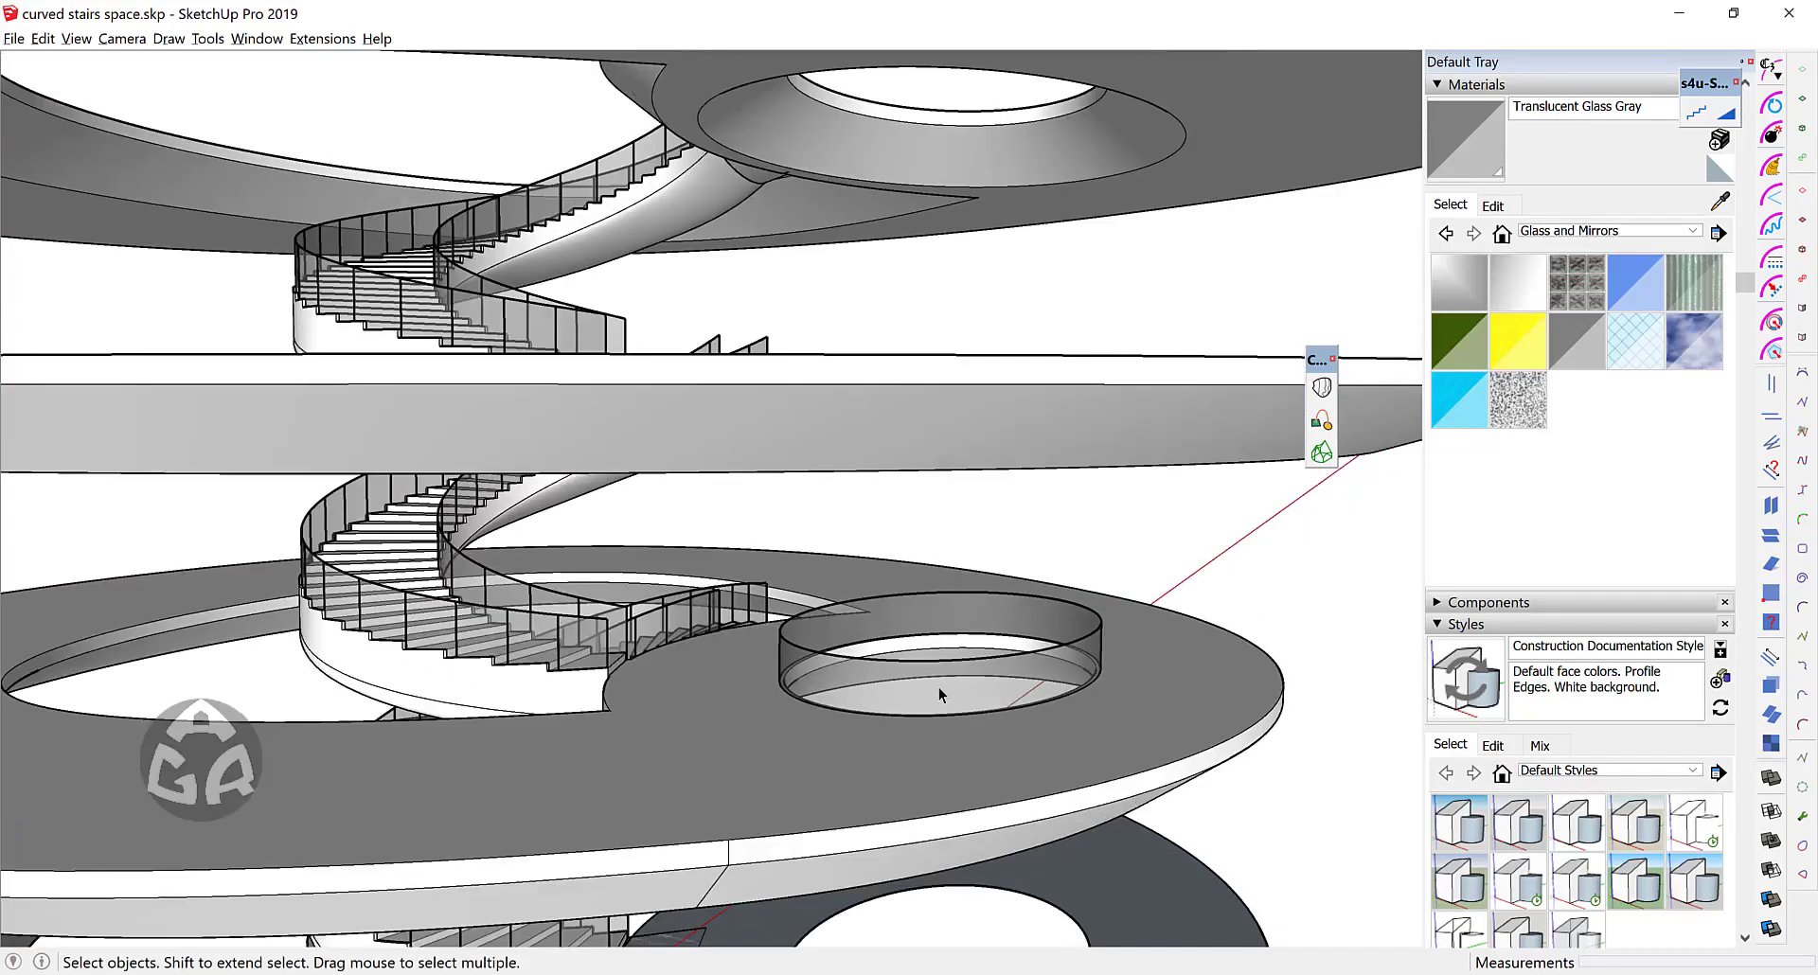
# Step: Set the ring railing's soften-edges angle to 0 degrees so its vertical division lines are drawn
pyautogui.doubleClick(940, 687)
pyautogui.click(964, 688)
pyautogui.doubleClick(964, 688)
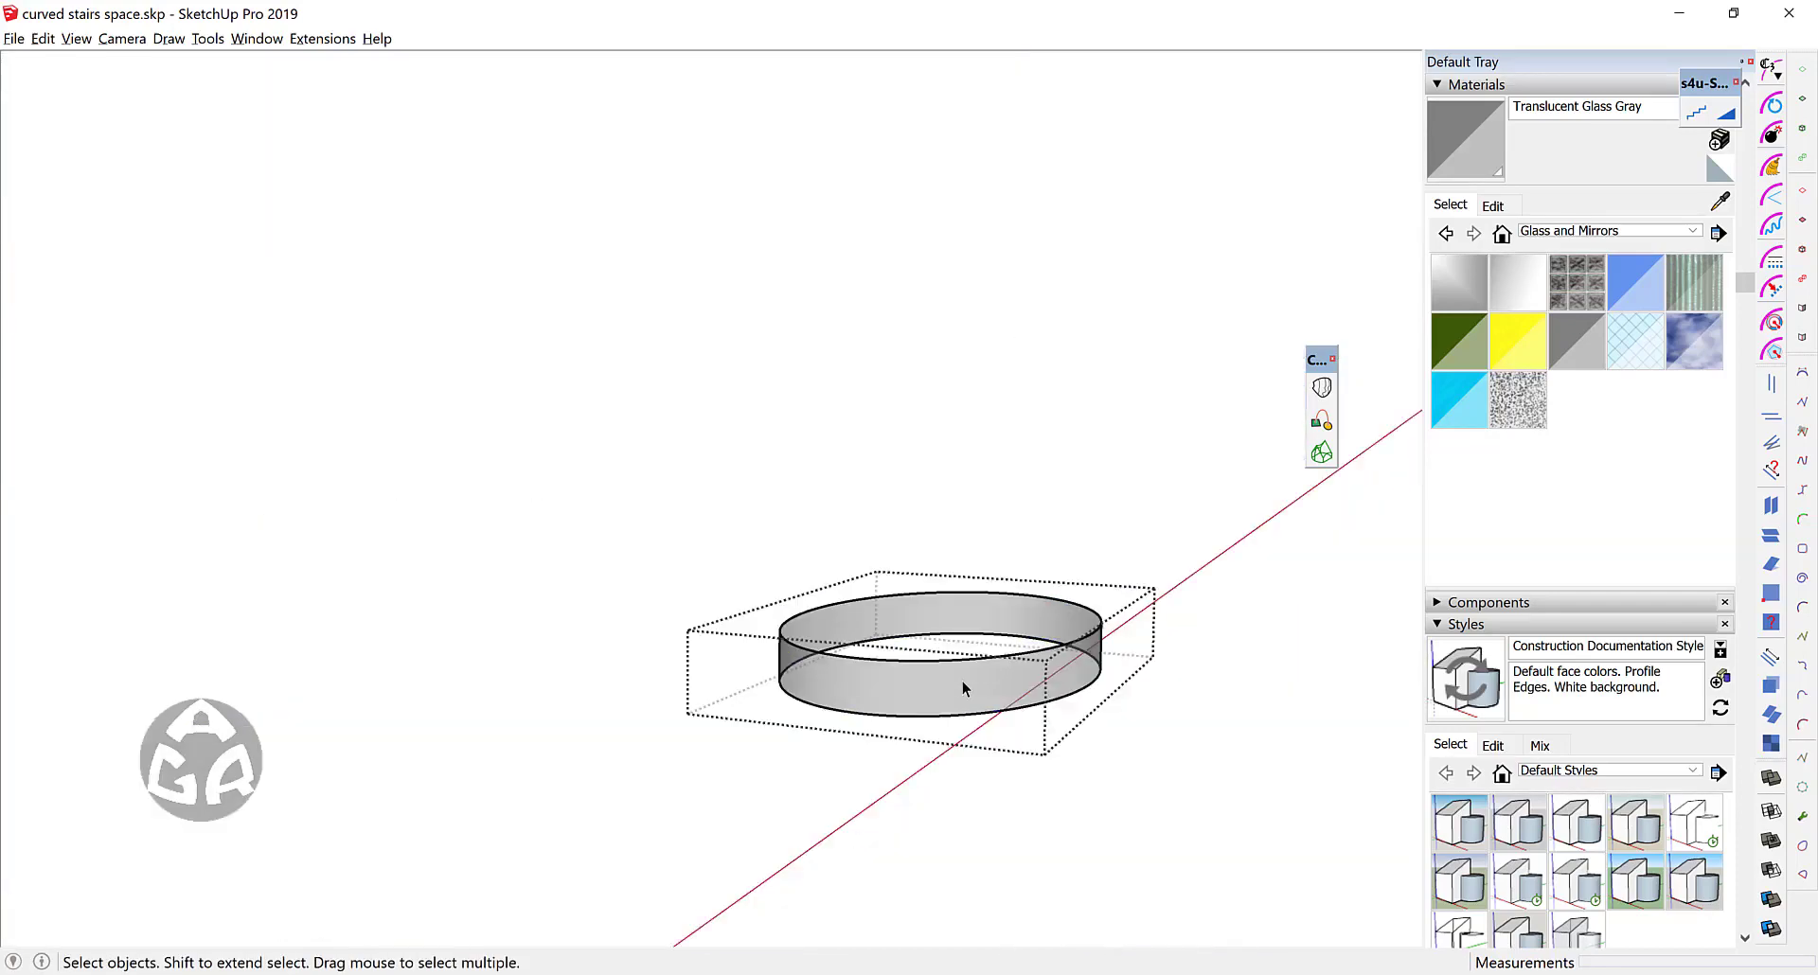
pyautogui.tripleClick(964, 688)
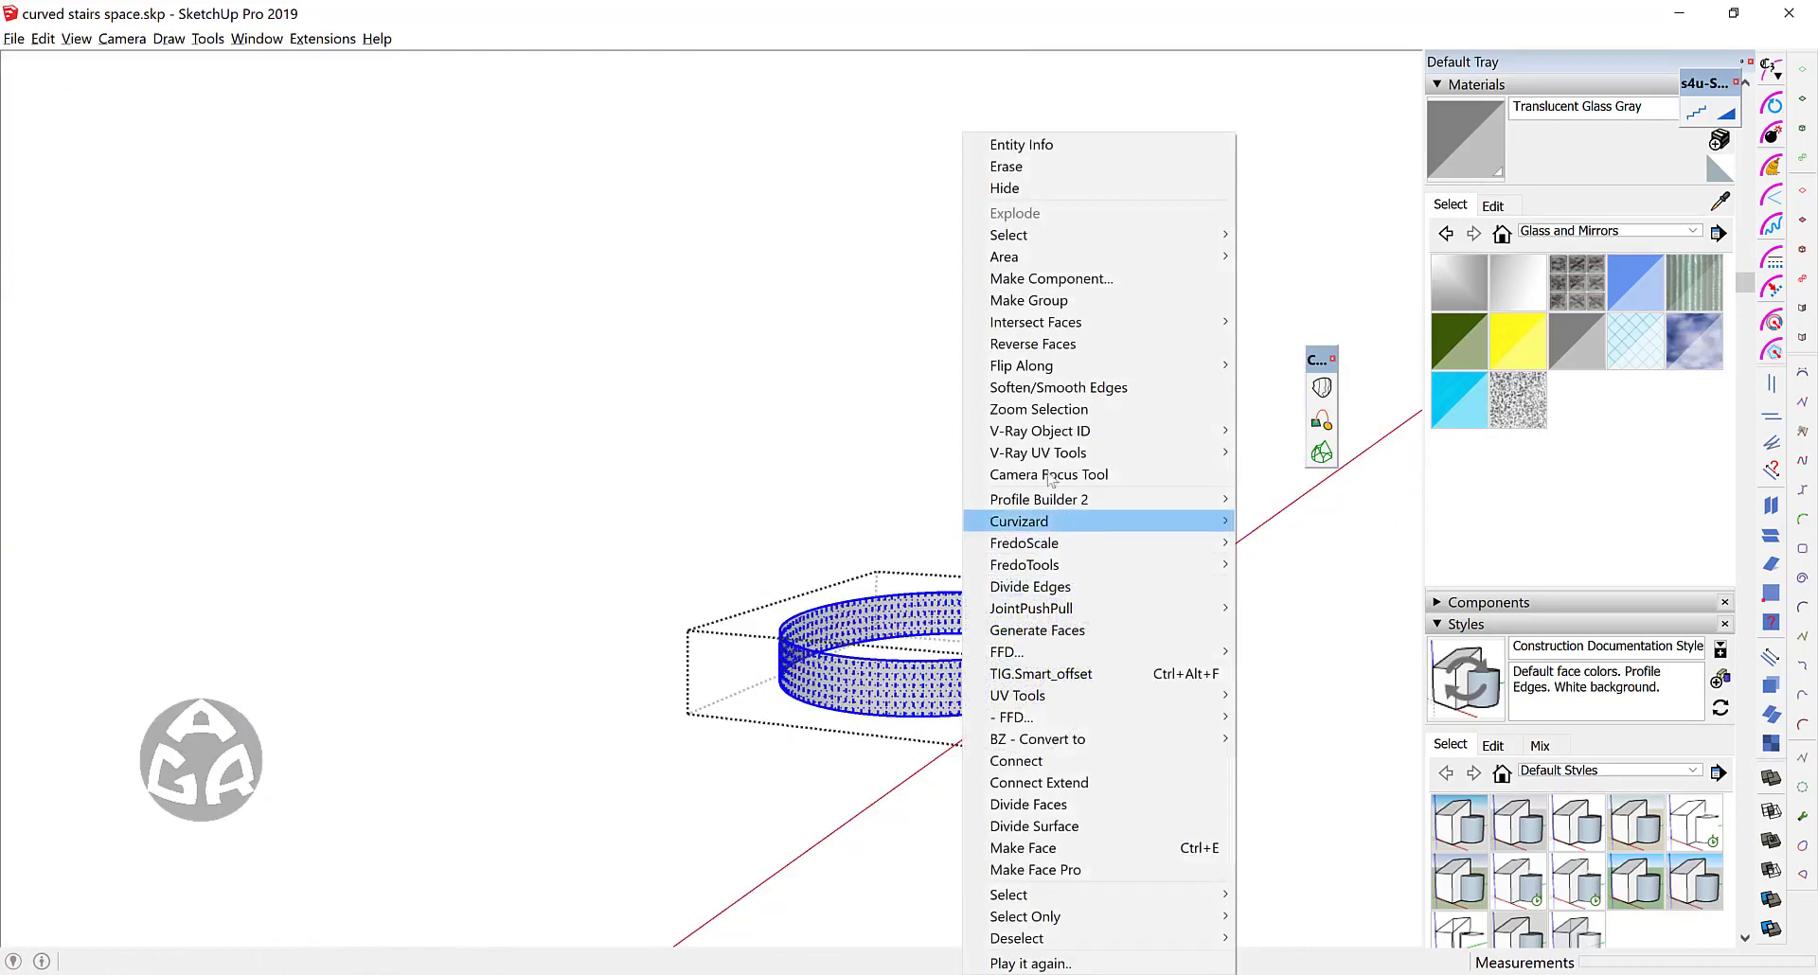
pyautogui.click(1060, 390)
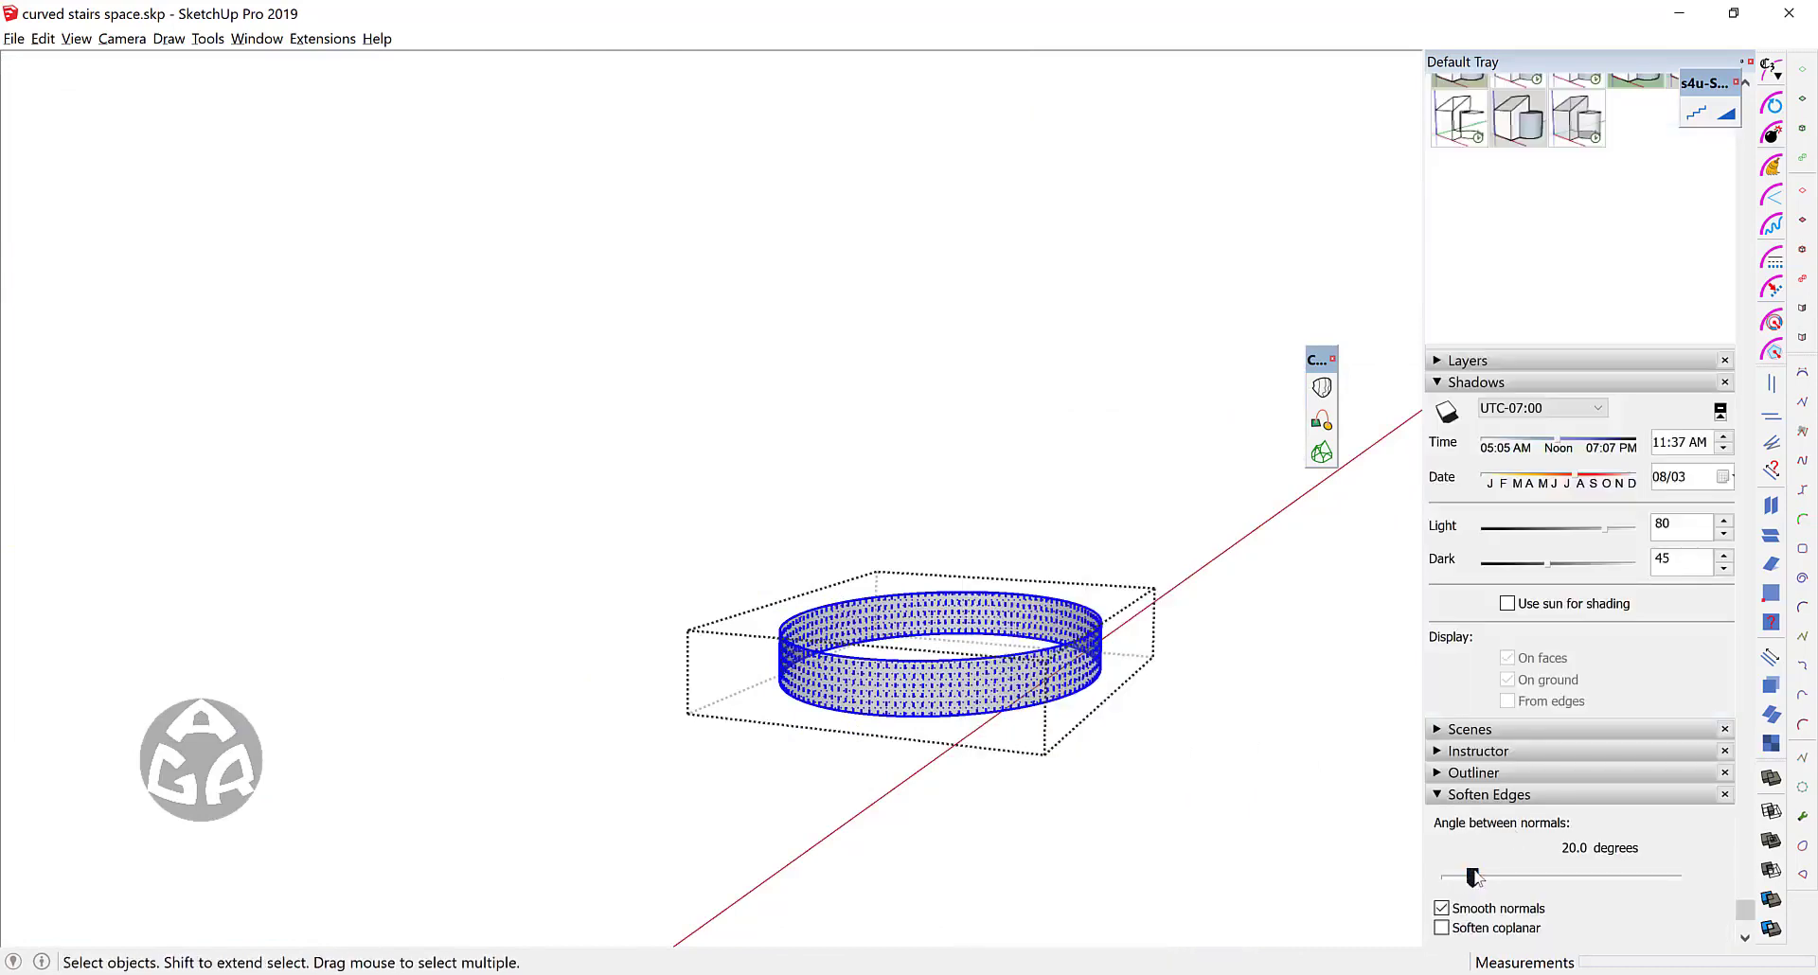
pyautogui.click(1351, 859)
pyautogui.click(1191, 481)
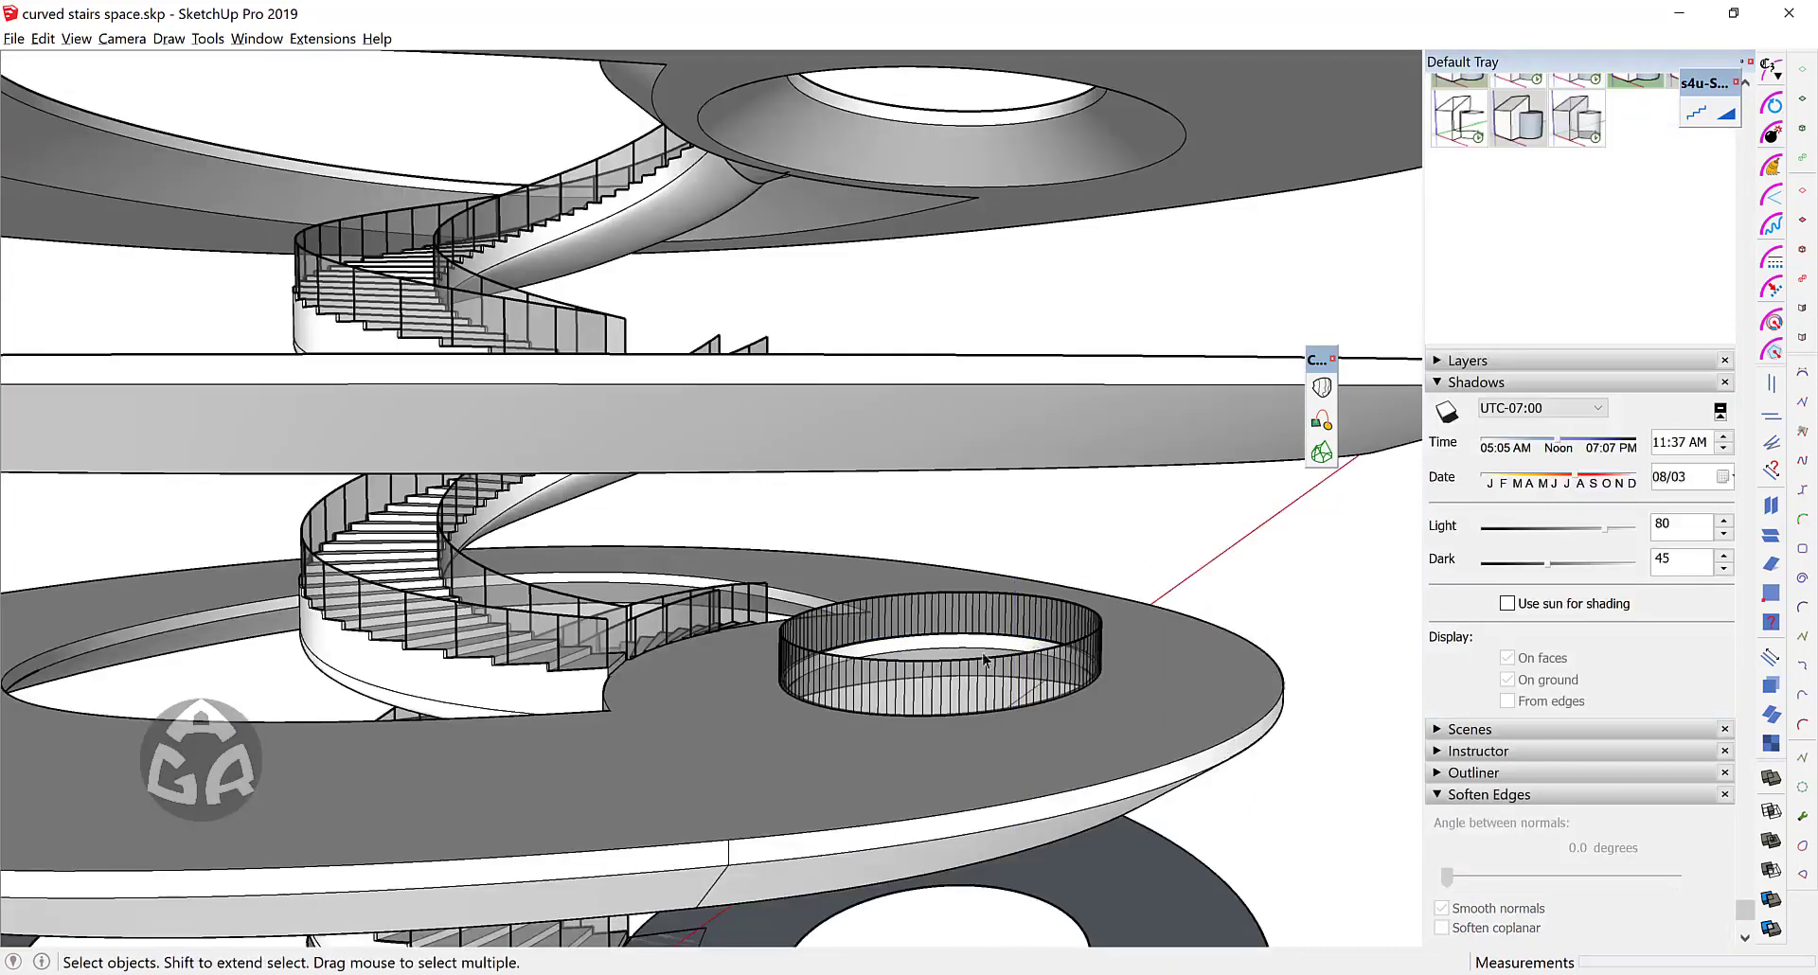
# Step: Offset the large opening's short curved edge nearest the small round opening inward onto the slab
pyautogui.moveTo(1037, 642); pyautogui.dragTo(1015, 627, button='middle')
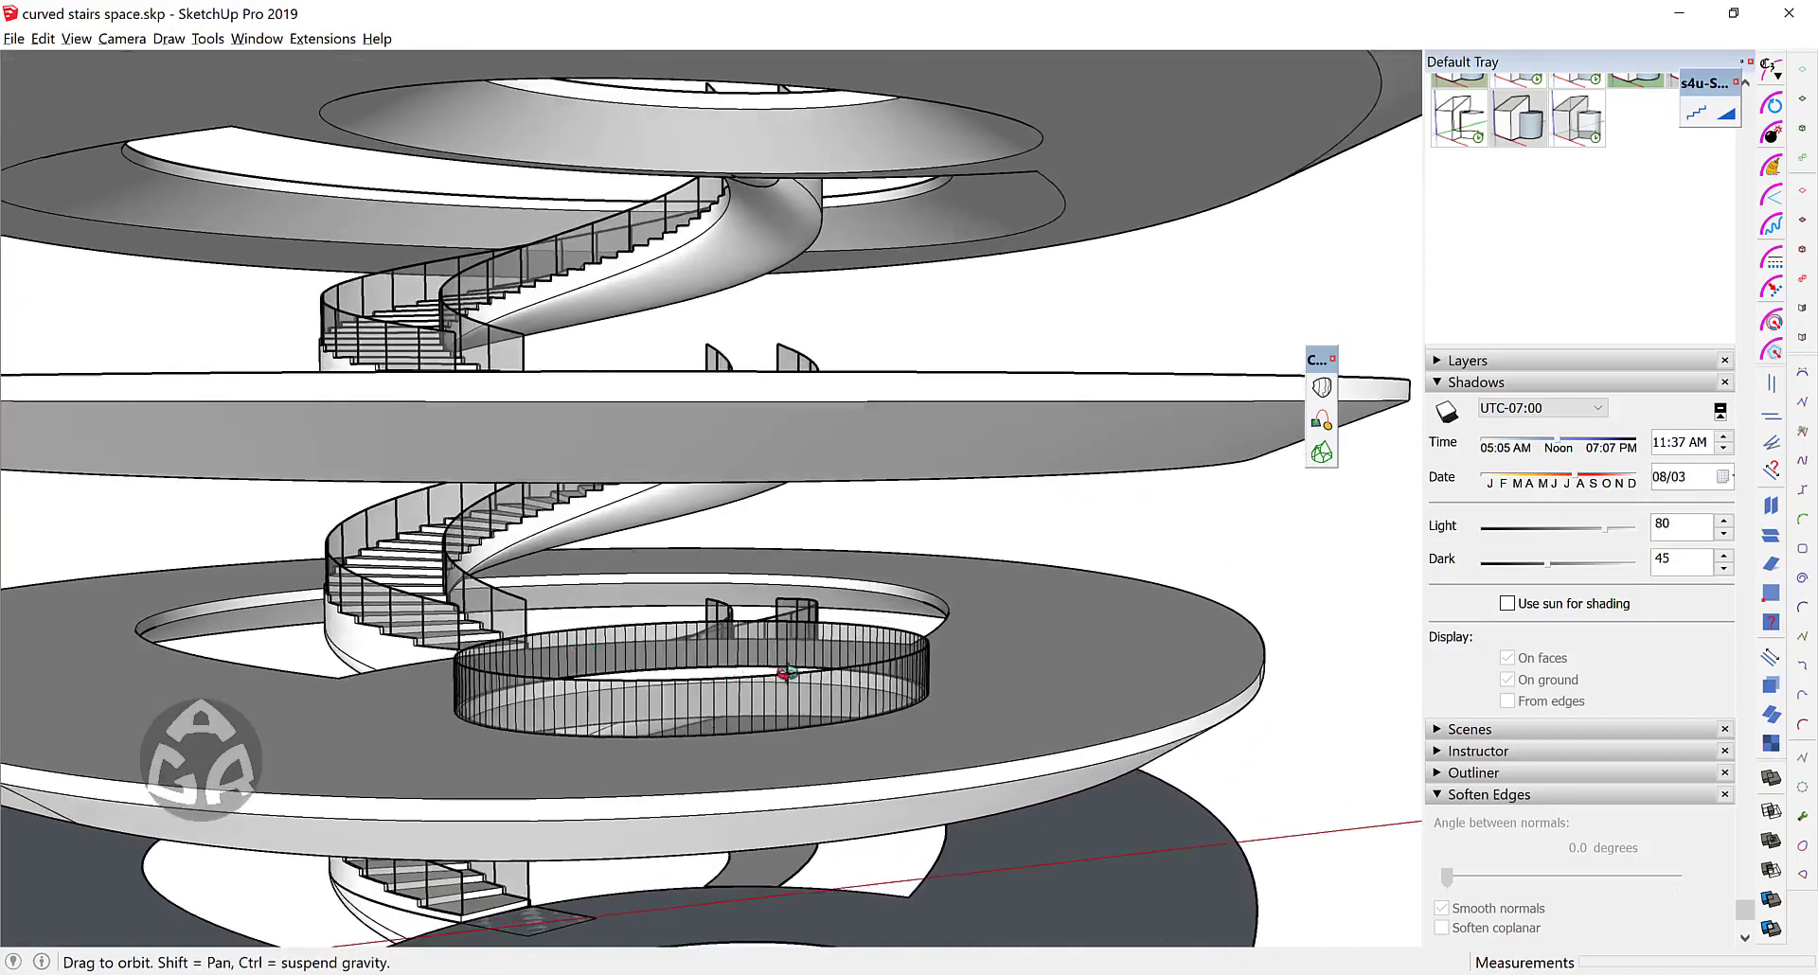
pyautogui.scroll(5, 1015, 628)
pyautogui.click(1015, 628)
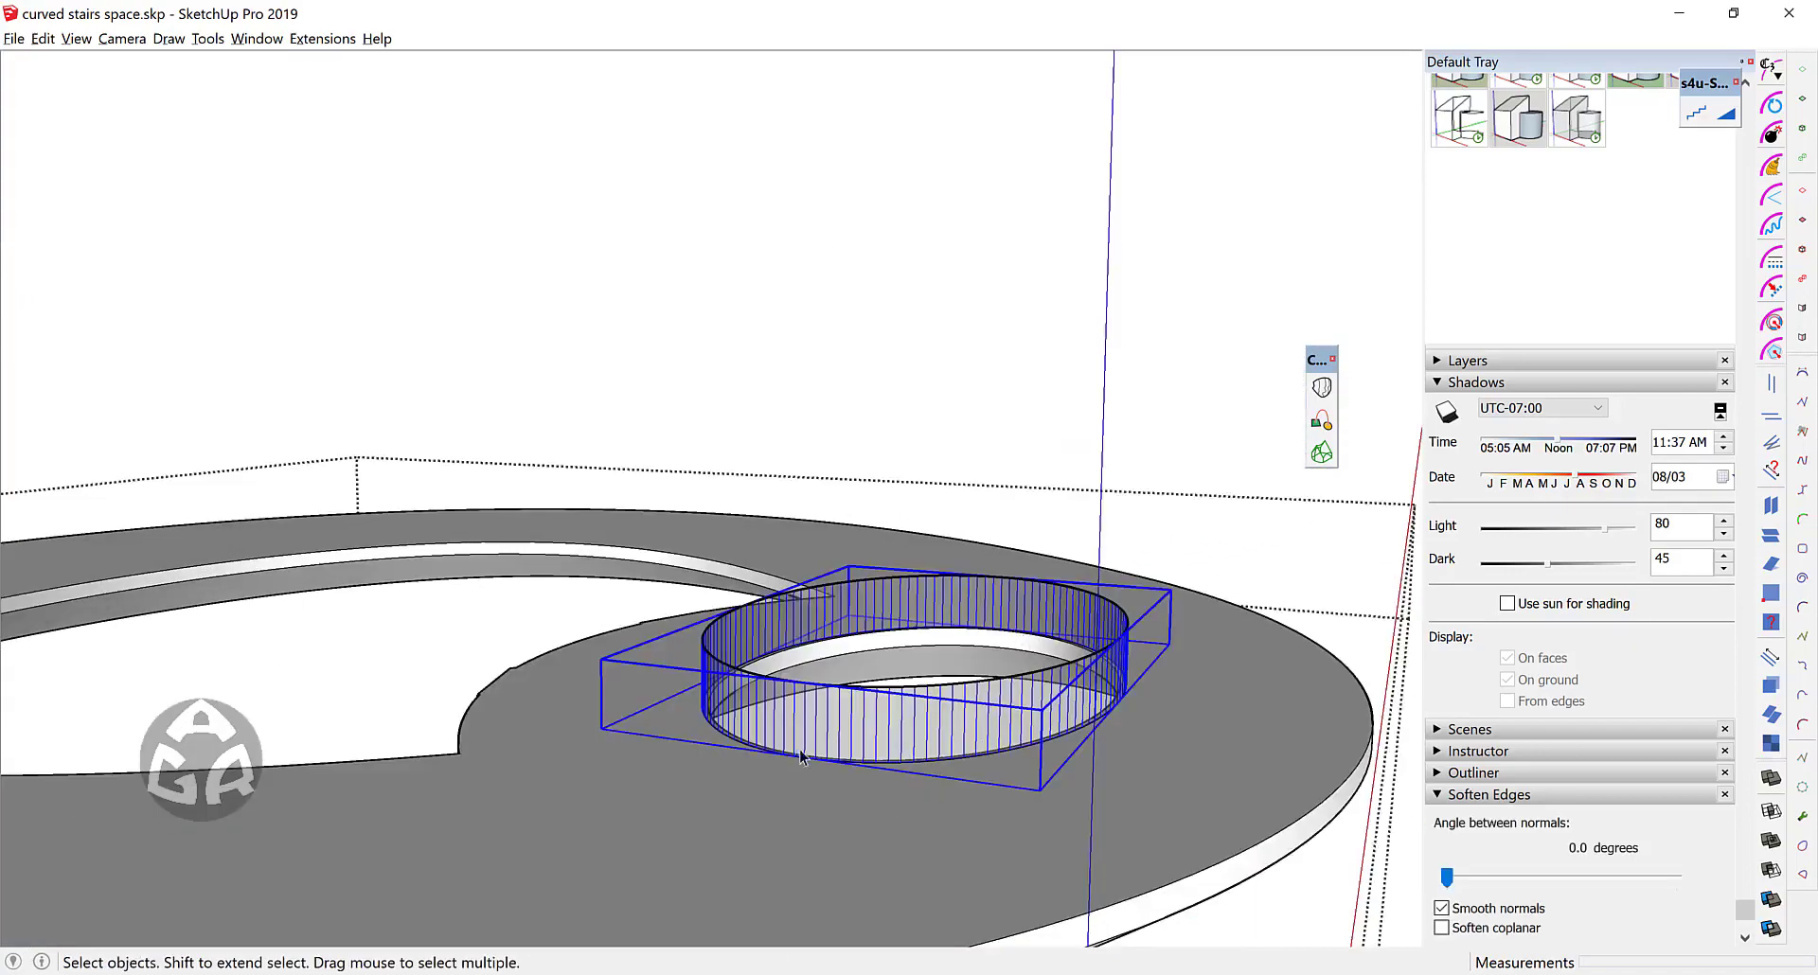
pyautogui.click(551, 655)
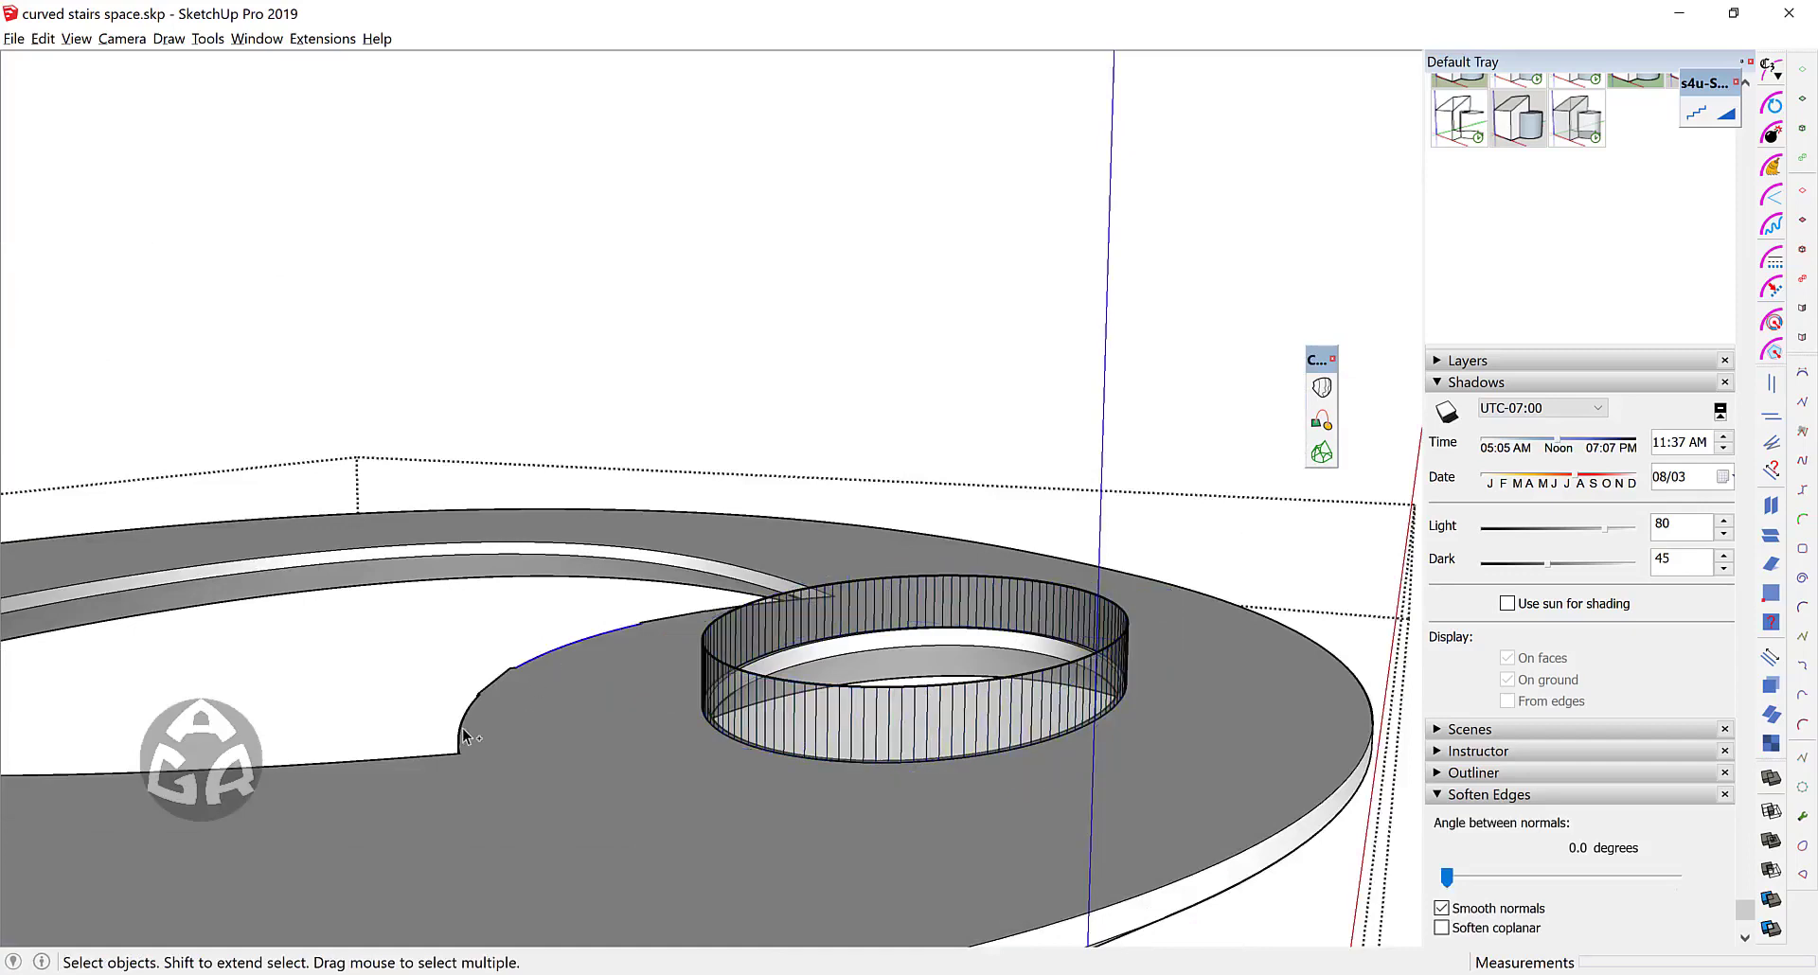
pyautogui.keyDown('ctrl'); pyautogui.click(444, 756); pyautogui.keyUp('ctrl')
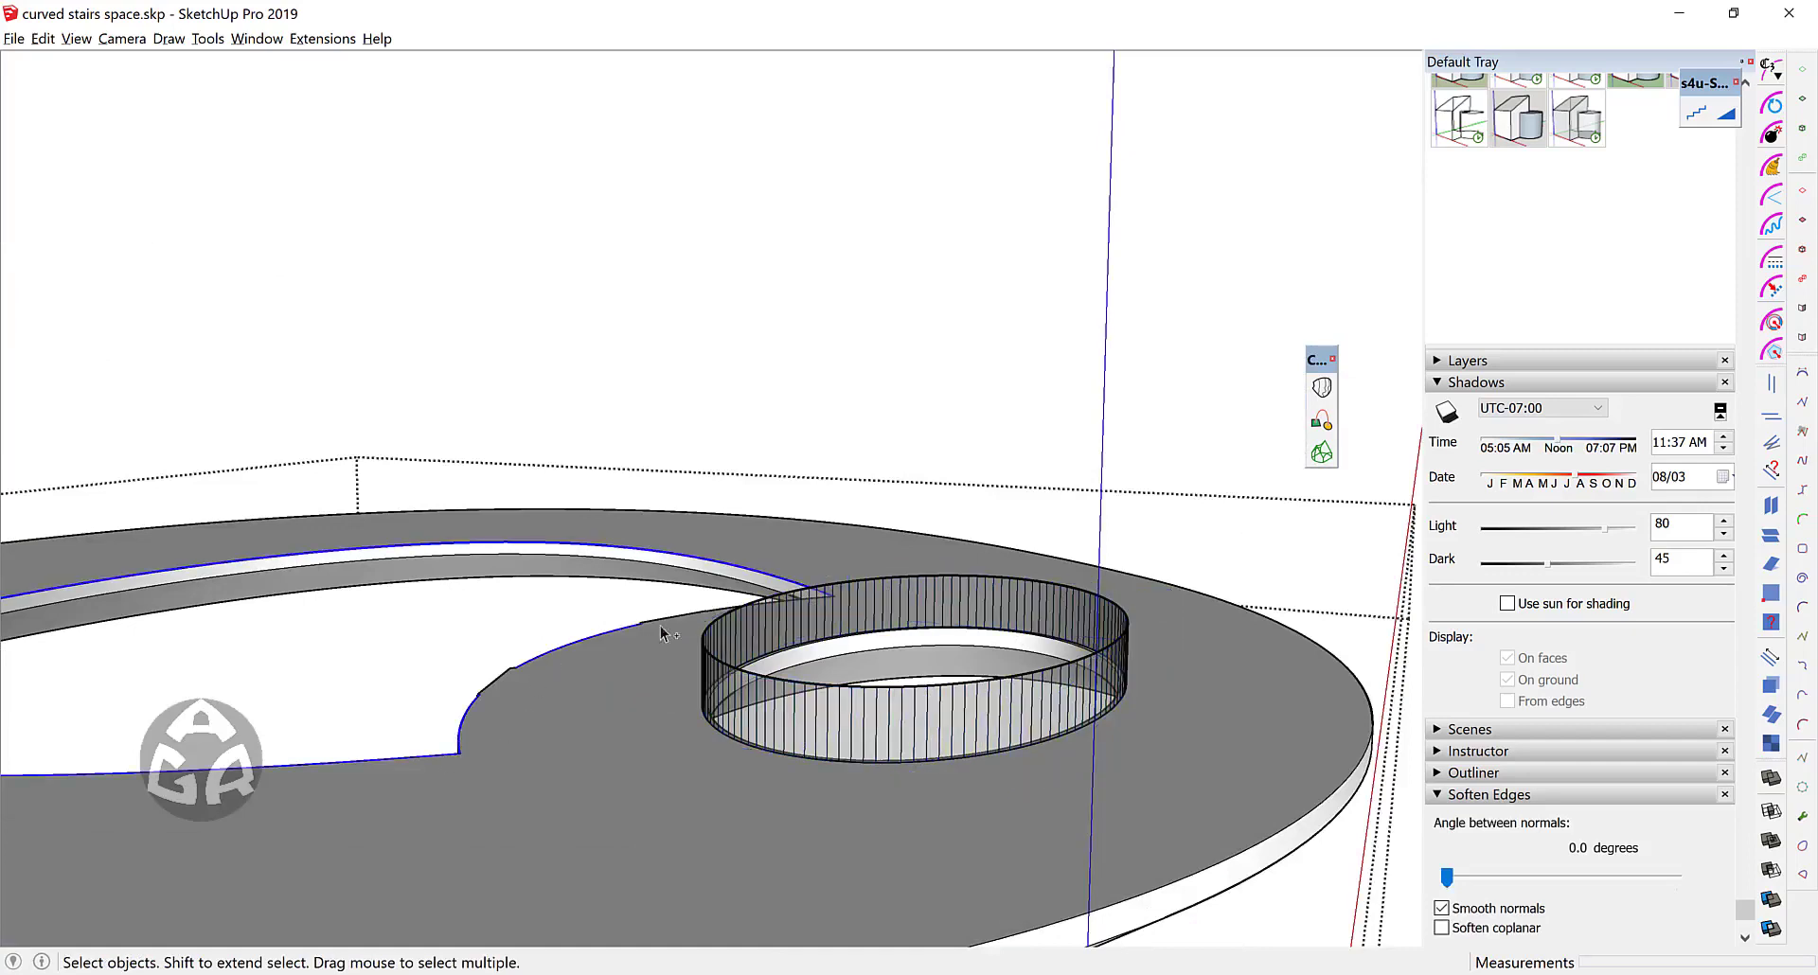
pyautogui.moveTo(665, 593); pyautogui.dragTo(734, 634, button='middle')
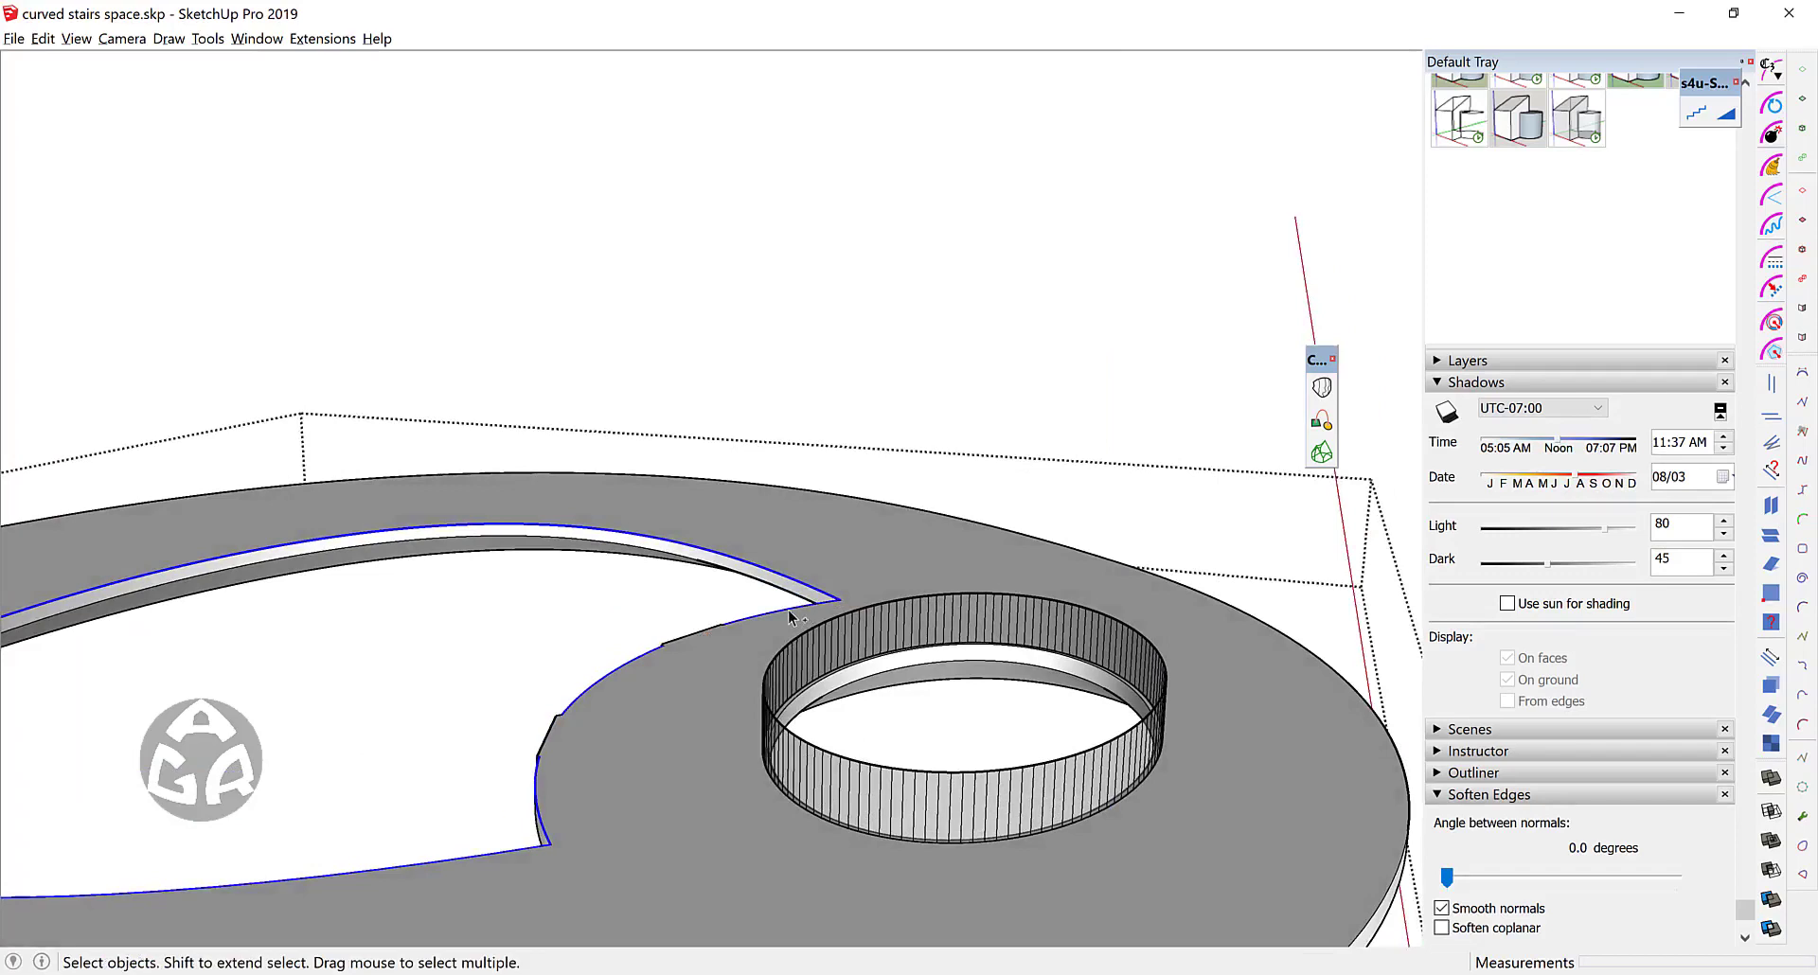
pyautogui.moveTo(662, 681); pyautogui.dragTo(701, 680, button='middle')
pyautogui.scroll(2, 663, 681)
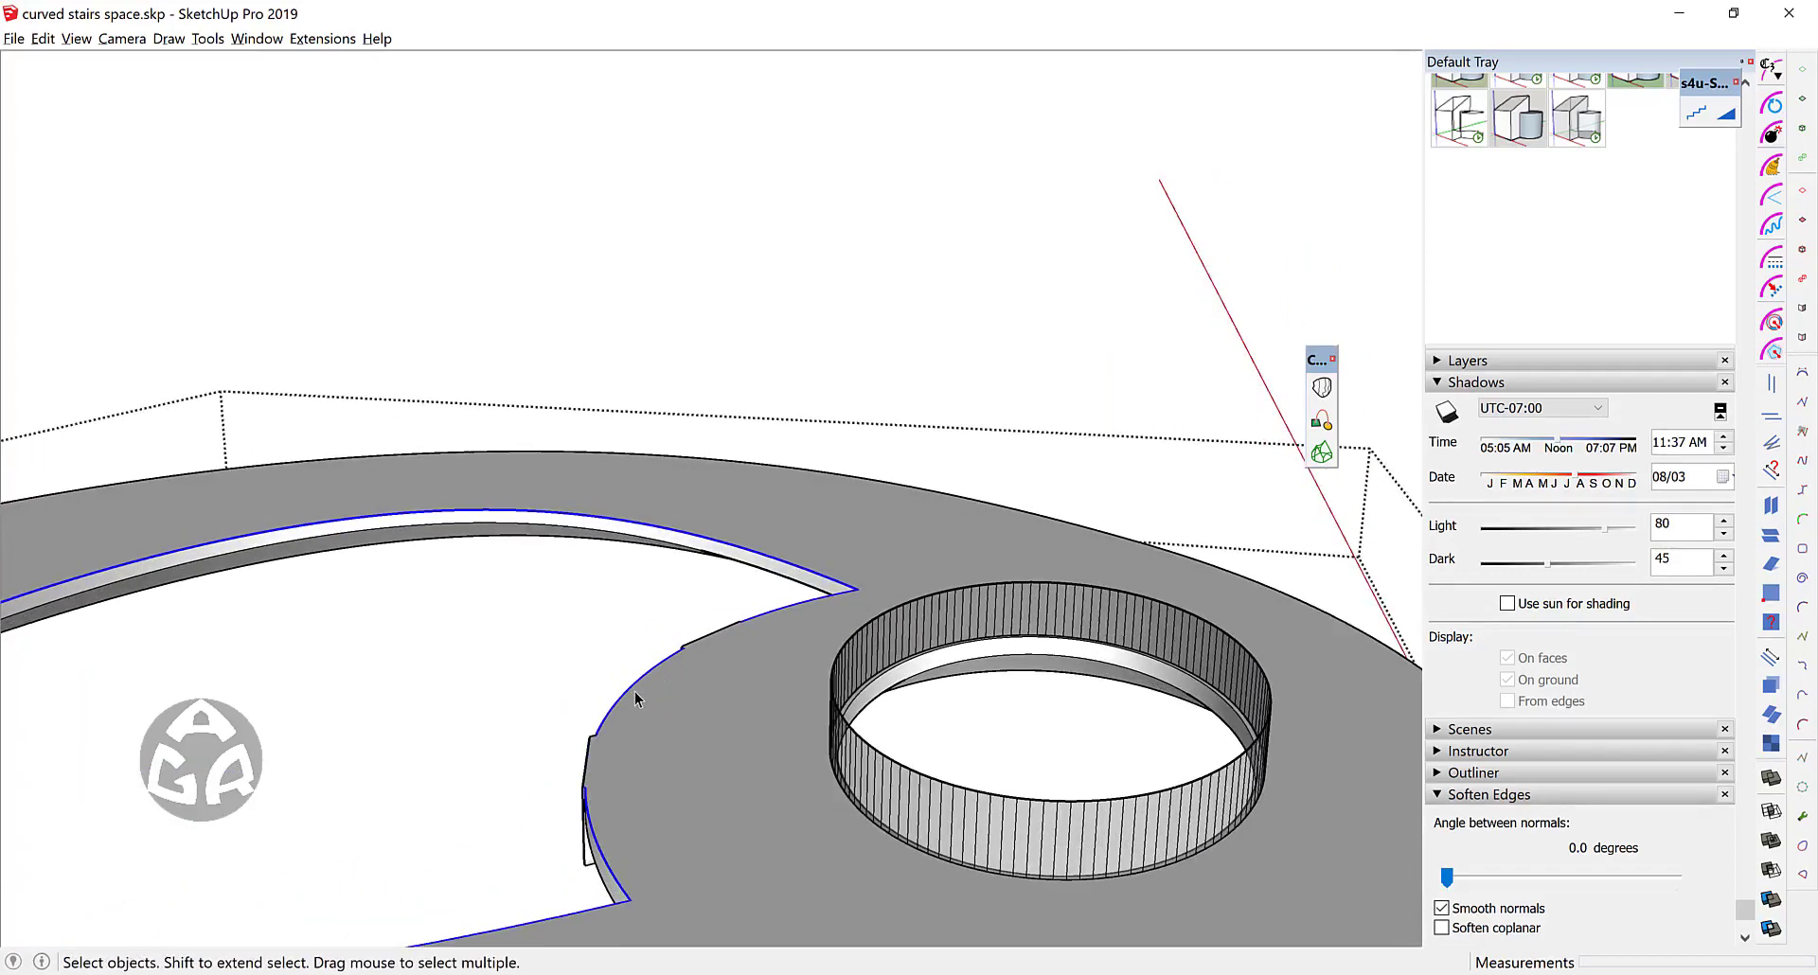
pyautogui.press('f')
pyautogui.click(622, 695)
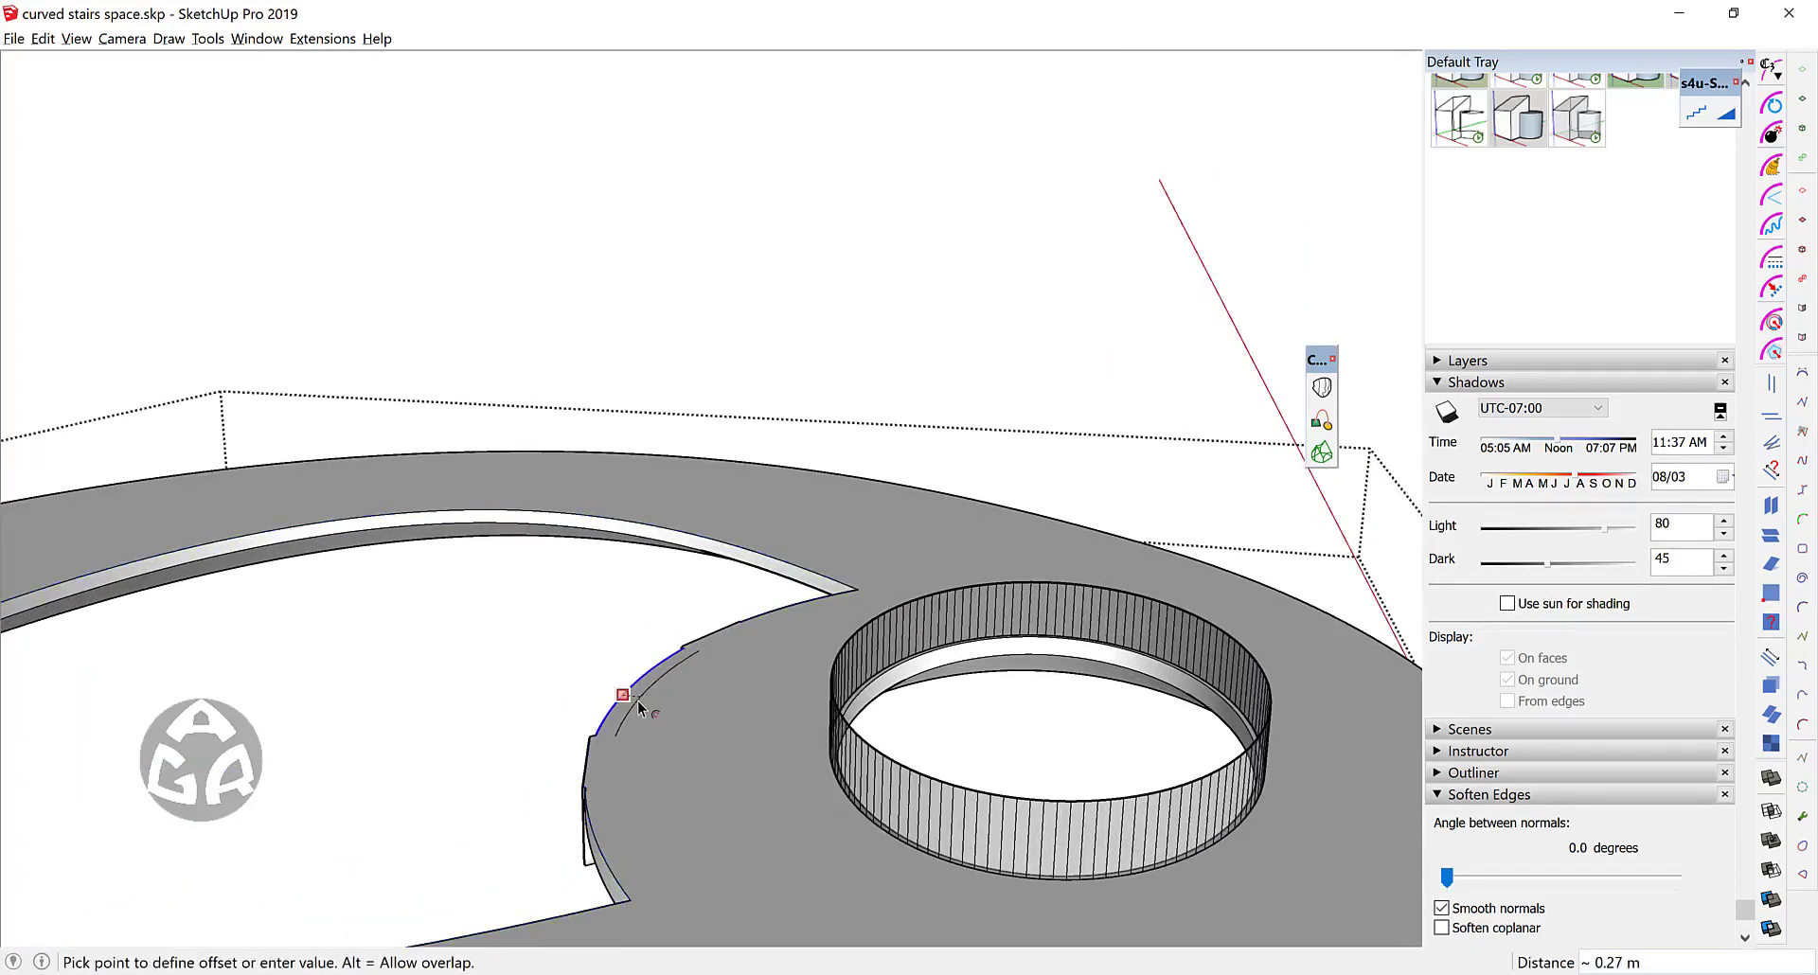
pyautogui.press('Escape')
pyautogui.press('space')
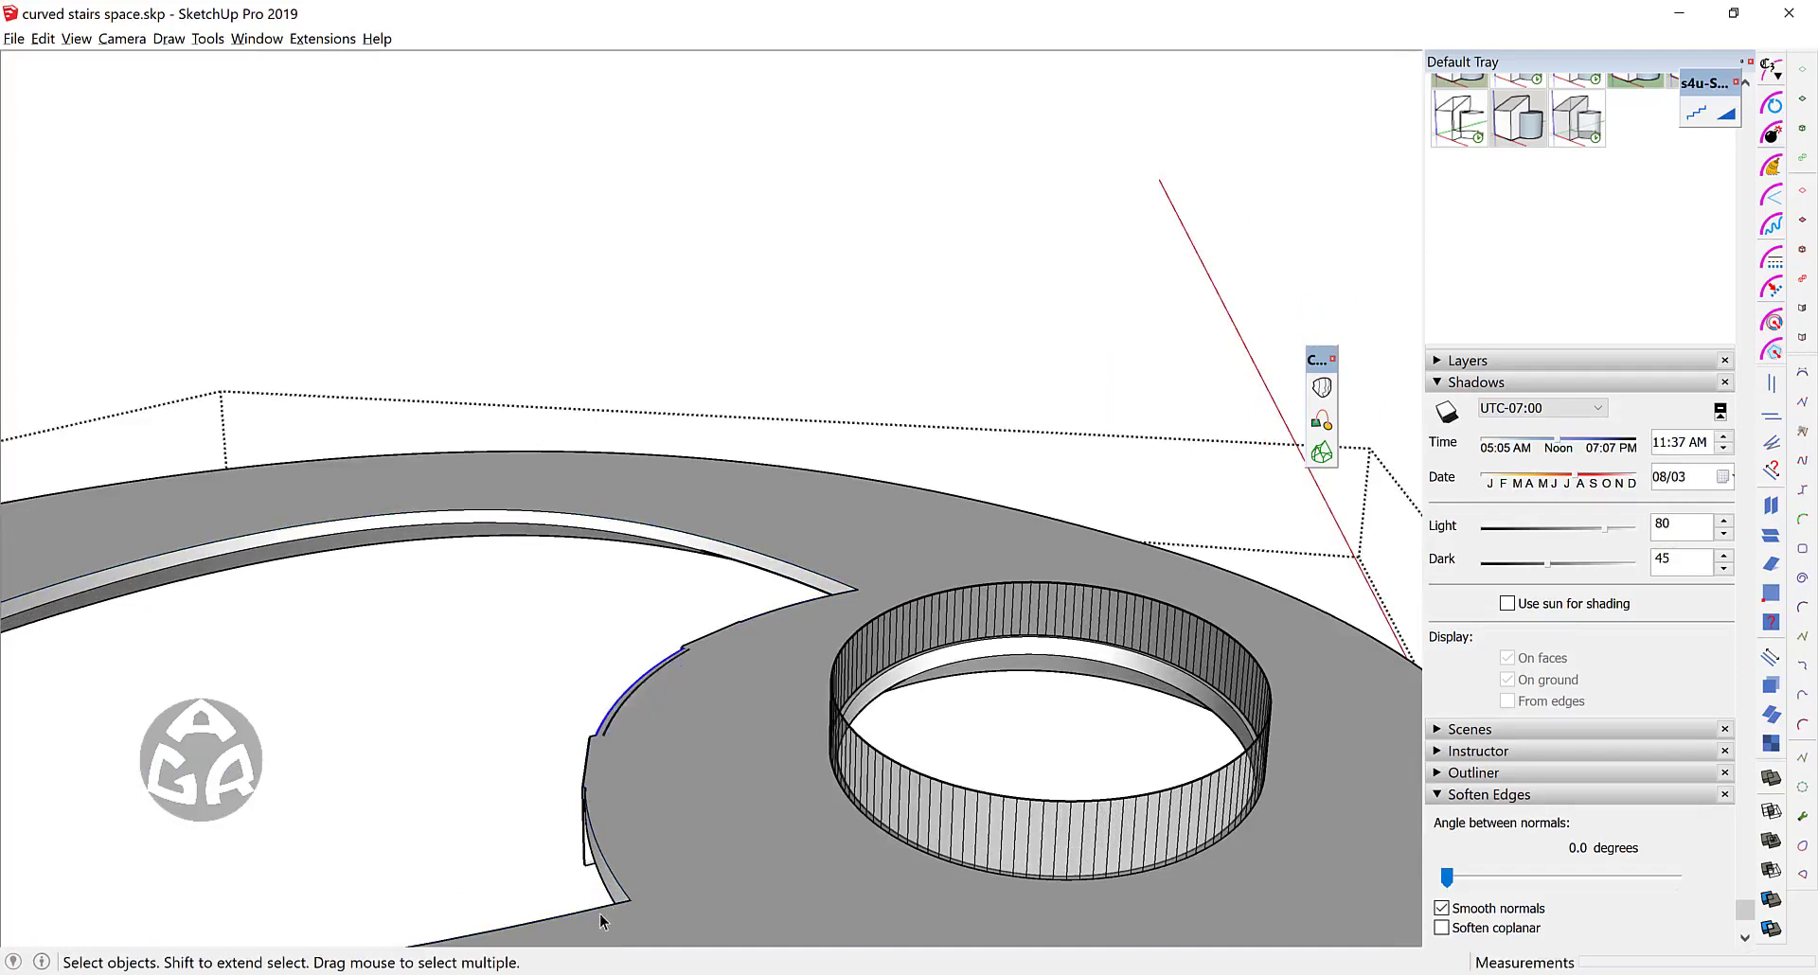
# Step: Offset the large opening's remaining connected edges onto the slab by 0.1 m
pyautogui.click(610, 888)
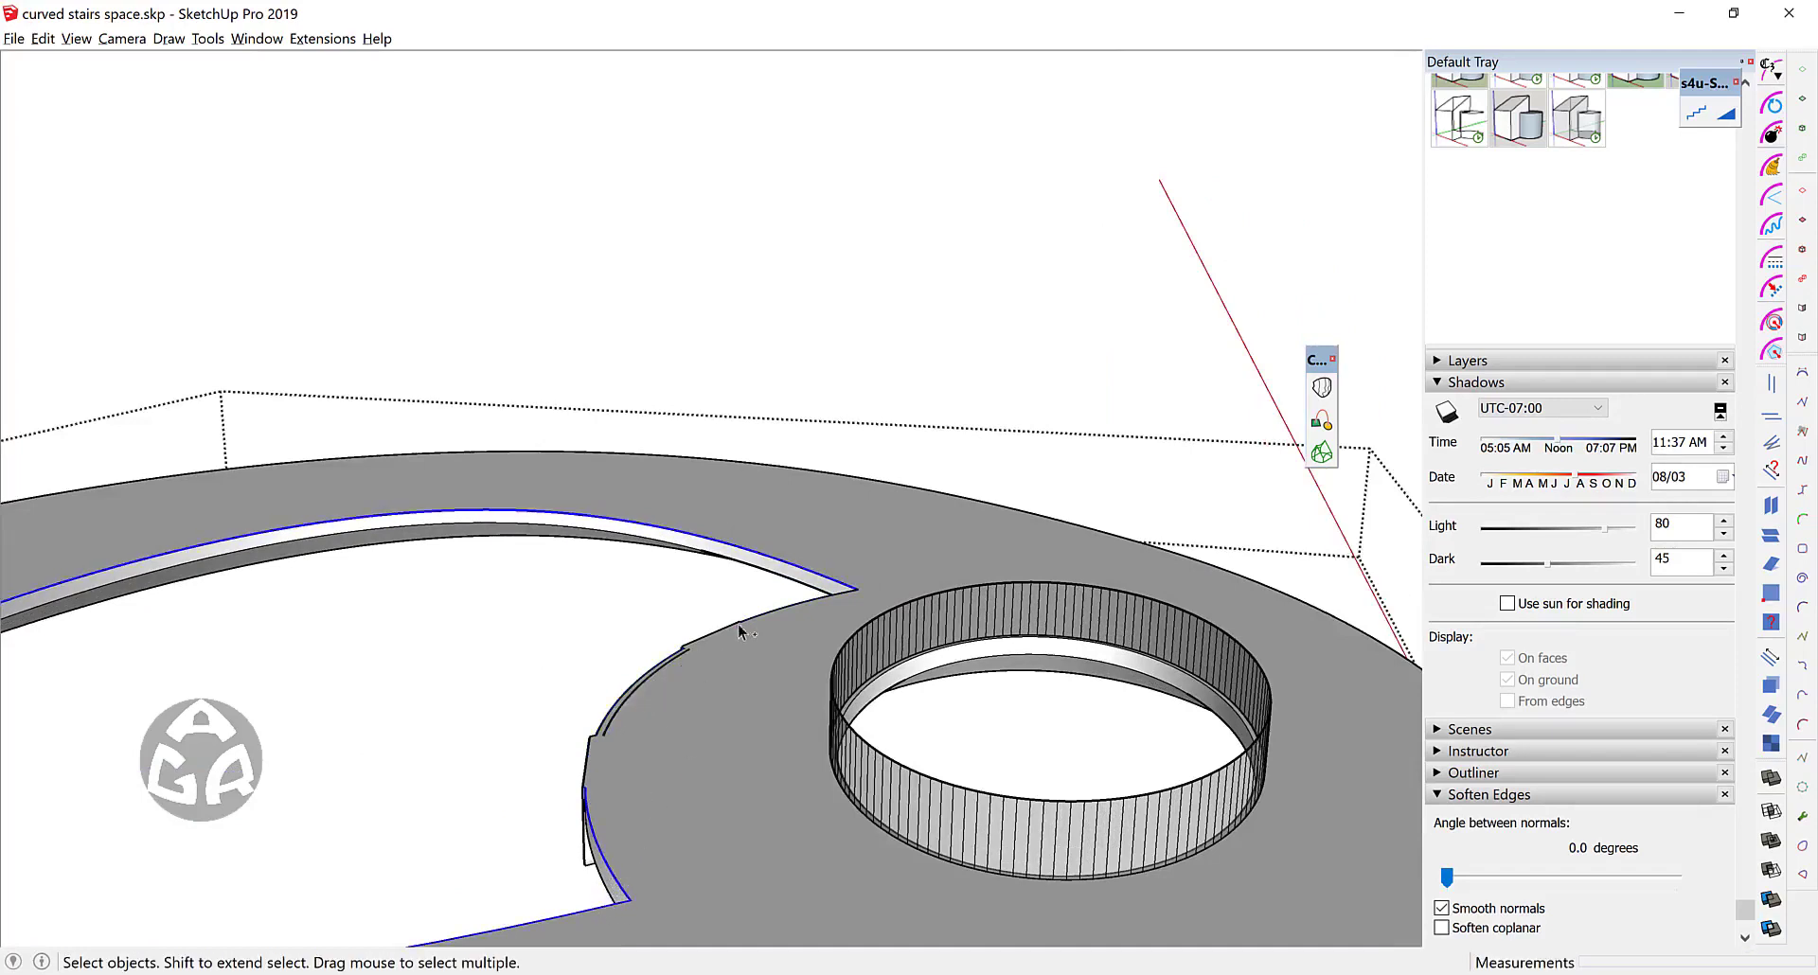
pyautogui.press('f')
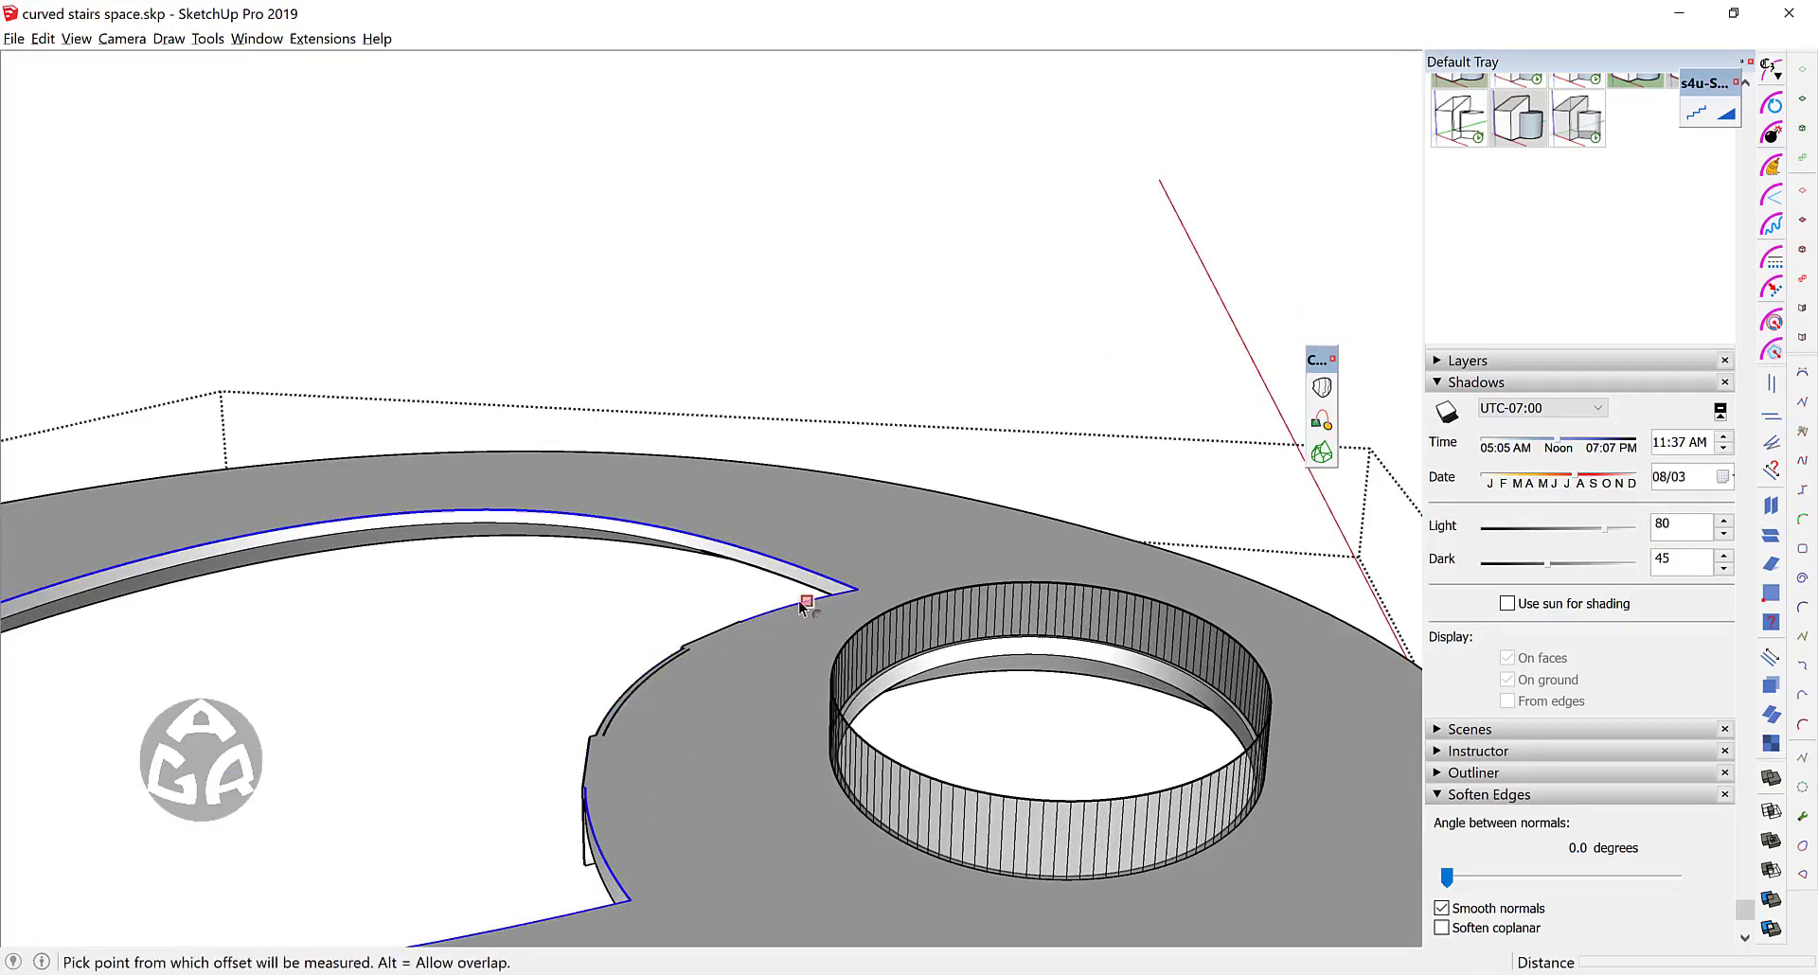
pyautogui.click(800, 603)
pyautogui.press('Escape')
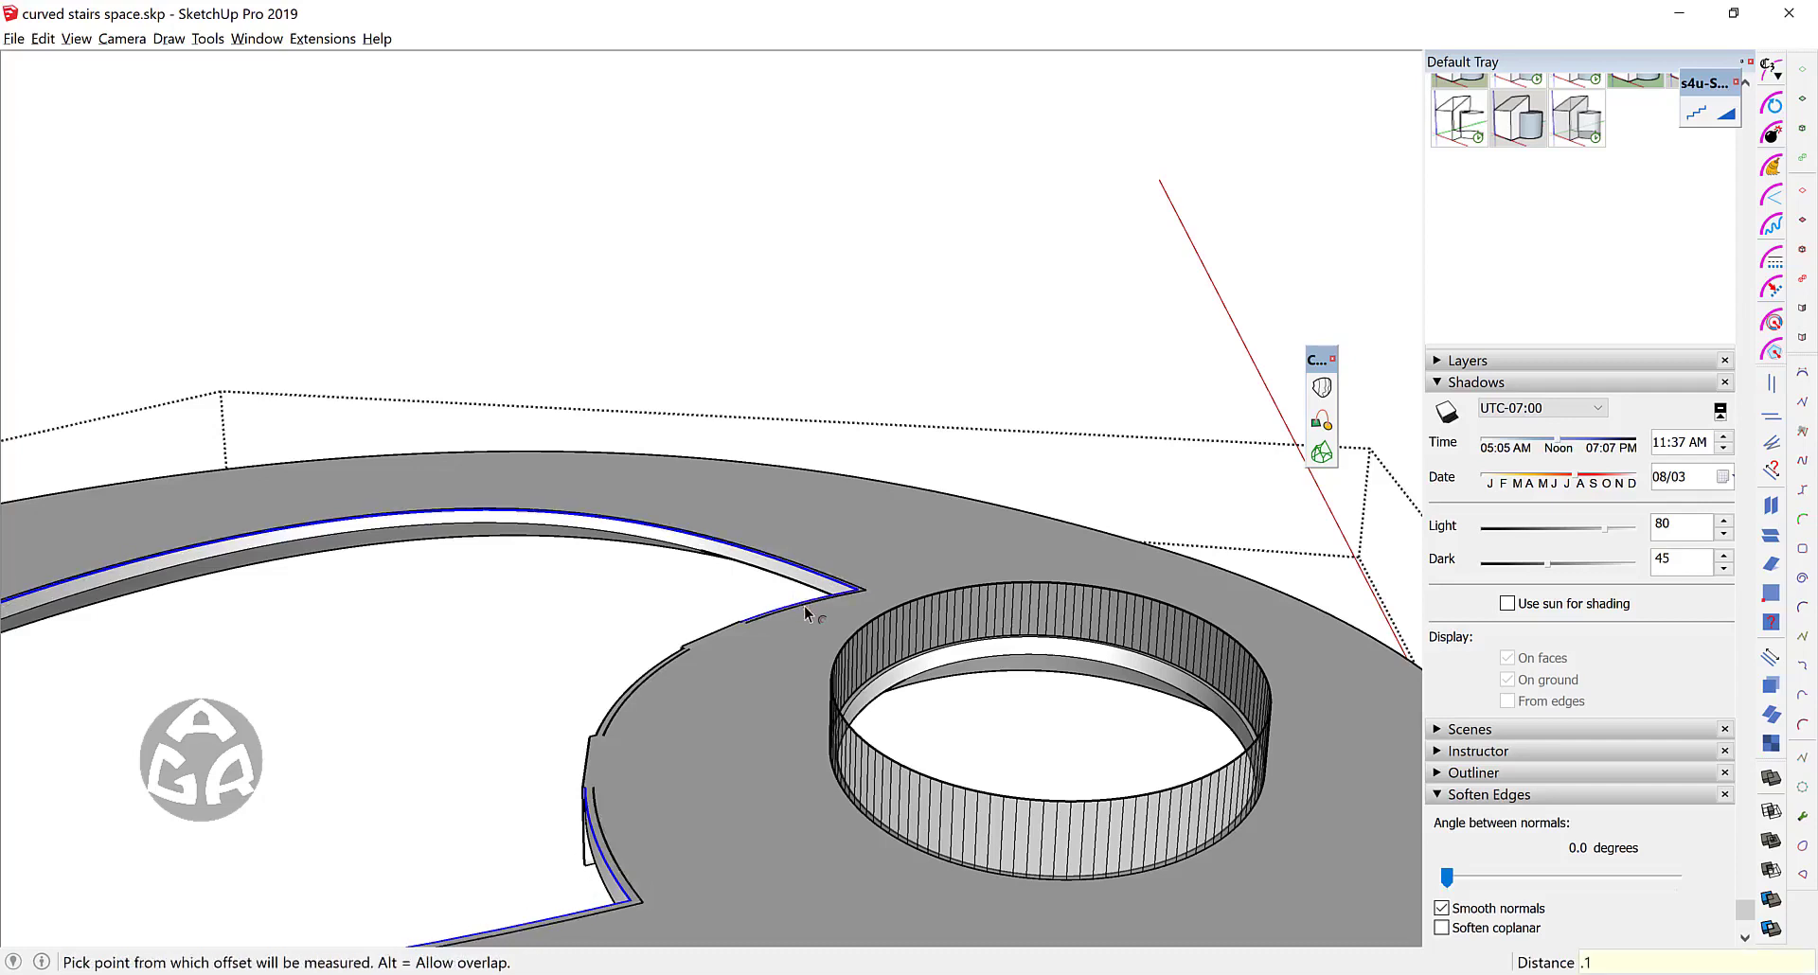
pyautogui.press('space')
# Step: Copy the offset curves around the large opening straight up by 0.9 m, matching the height of the ring railing
pyautogui.scroll(3, 803, 614)
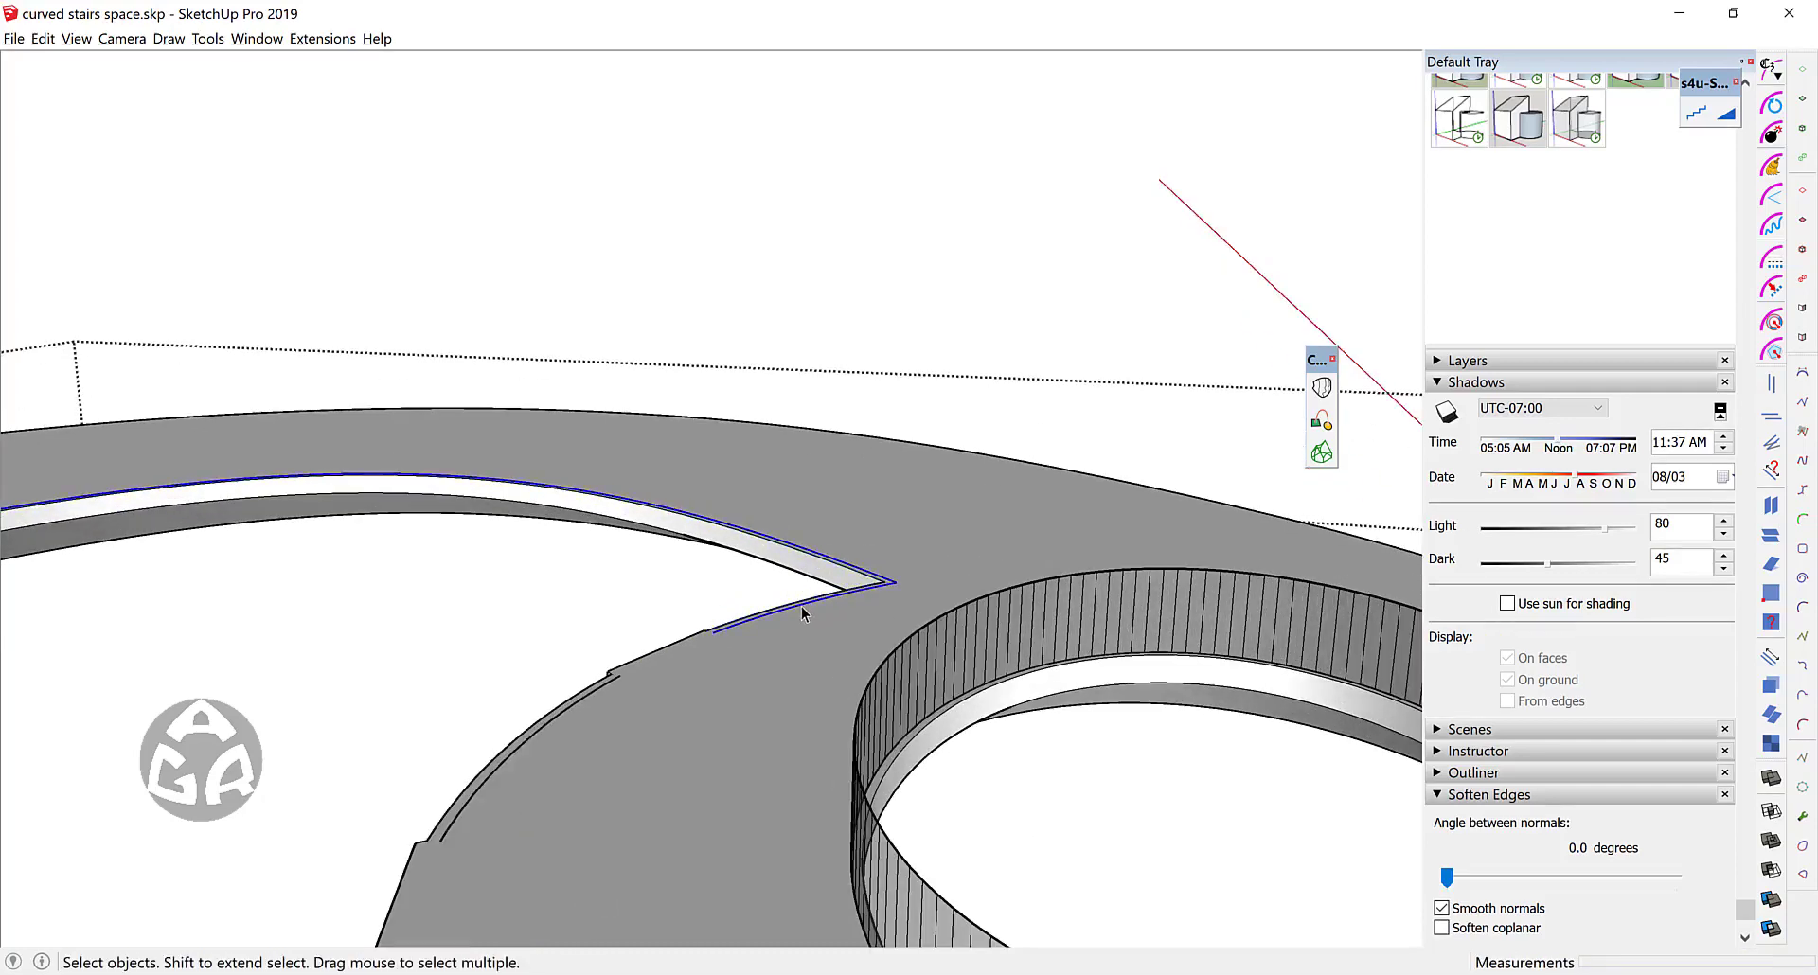
pyautogui.scroll(-3, 805, 529)
pyautogui.scroll(2, 659, 629)
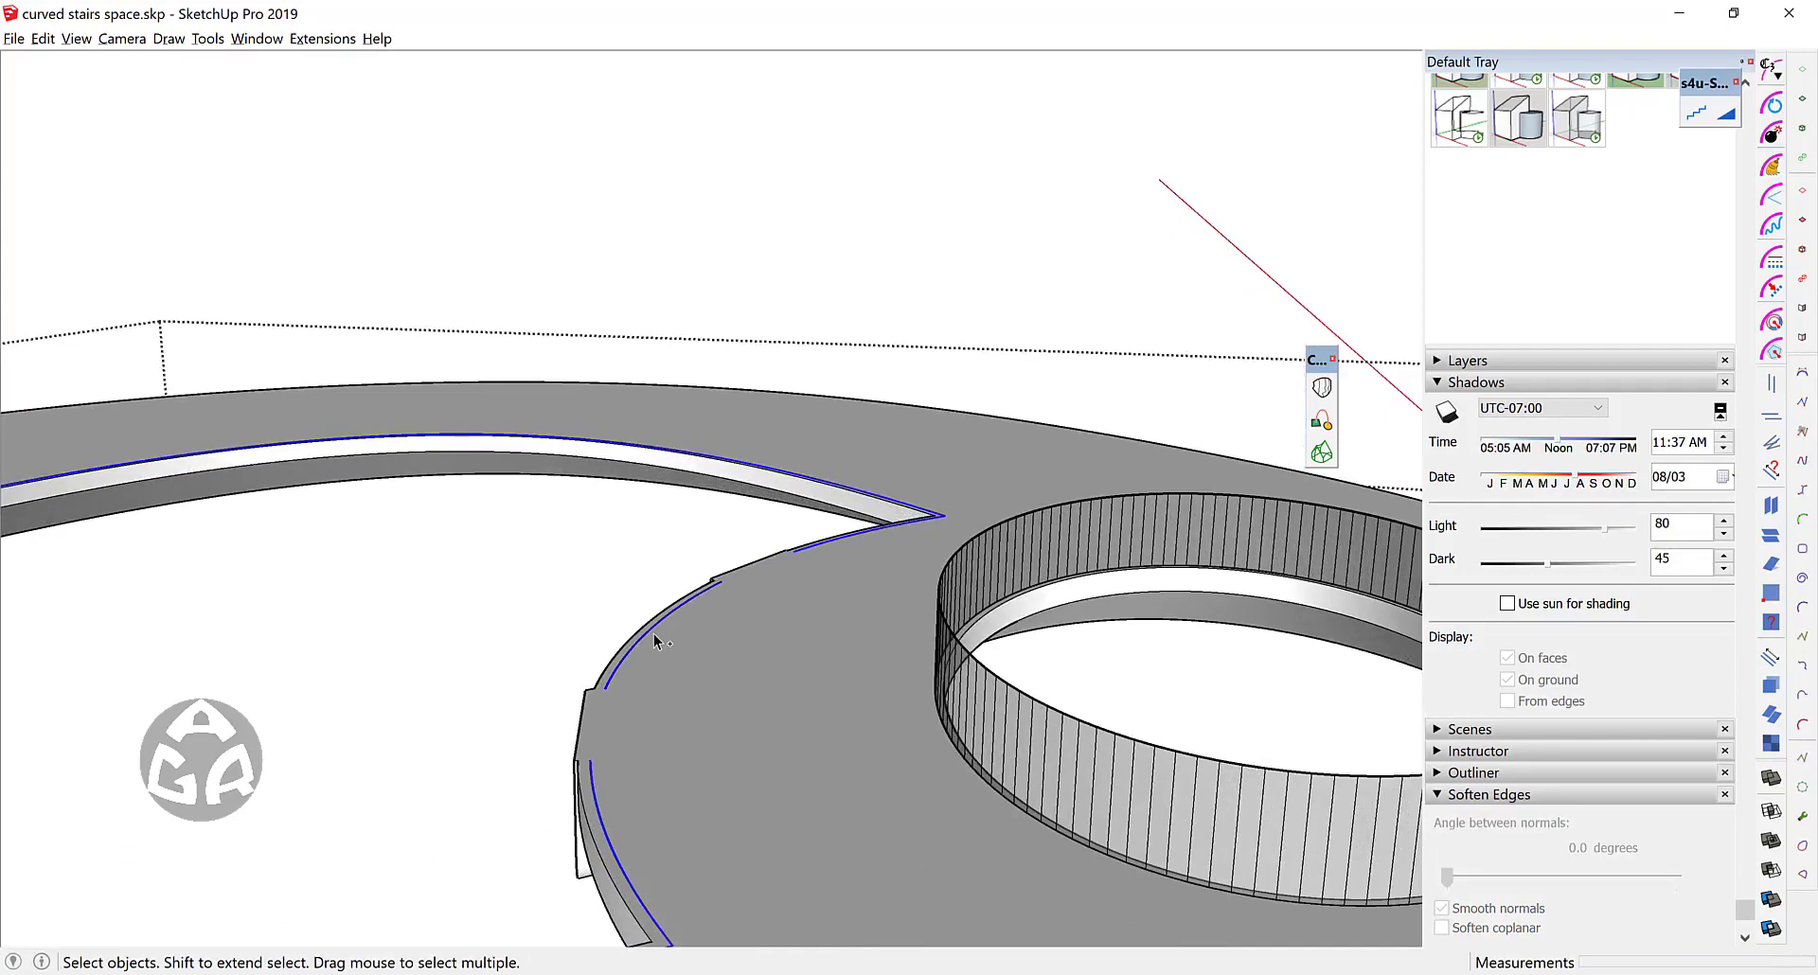
pyautogui.scroll(-2, 736, 566)
pyautogui.press('m')
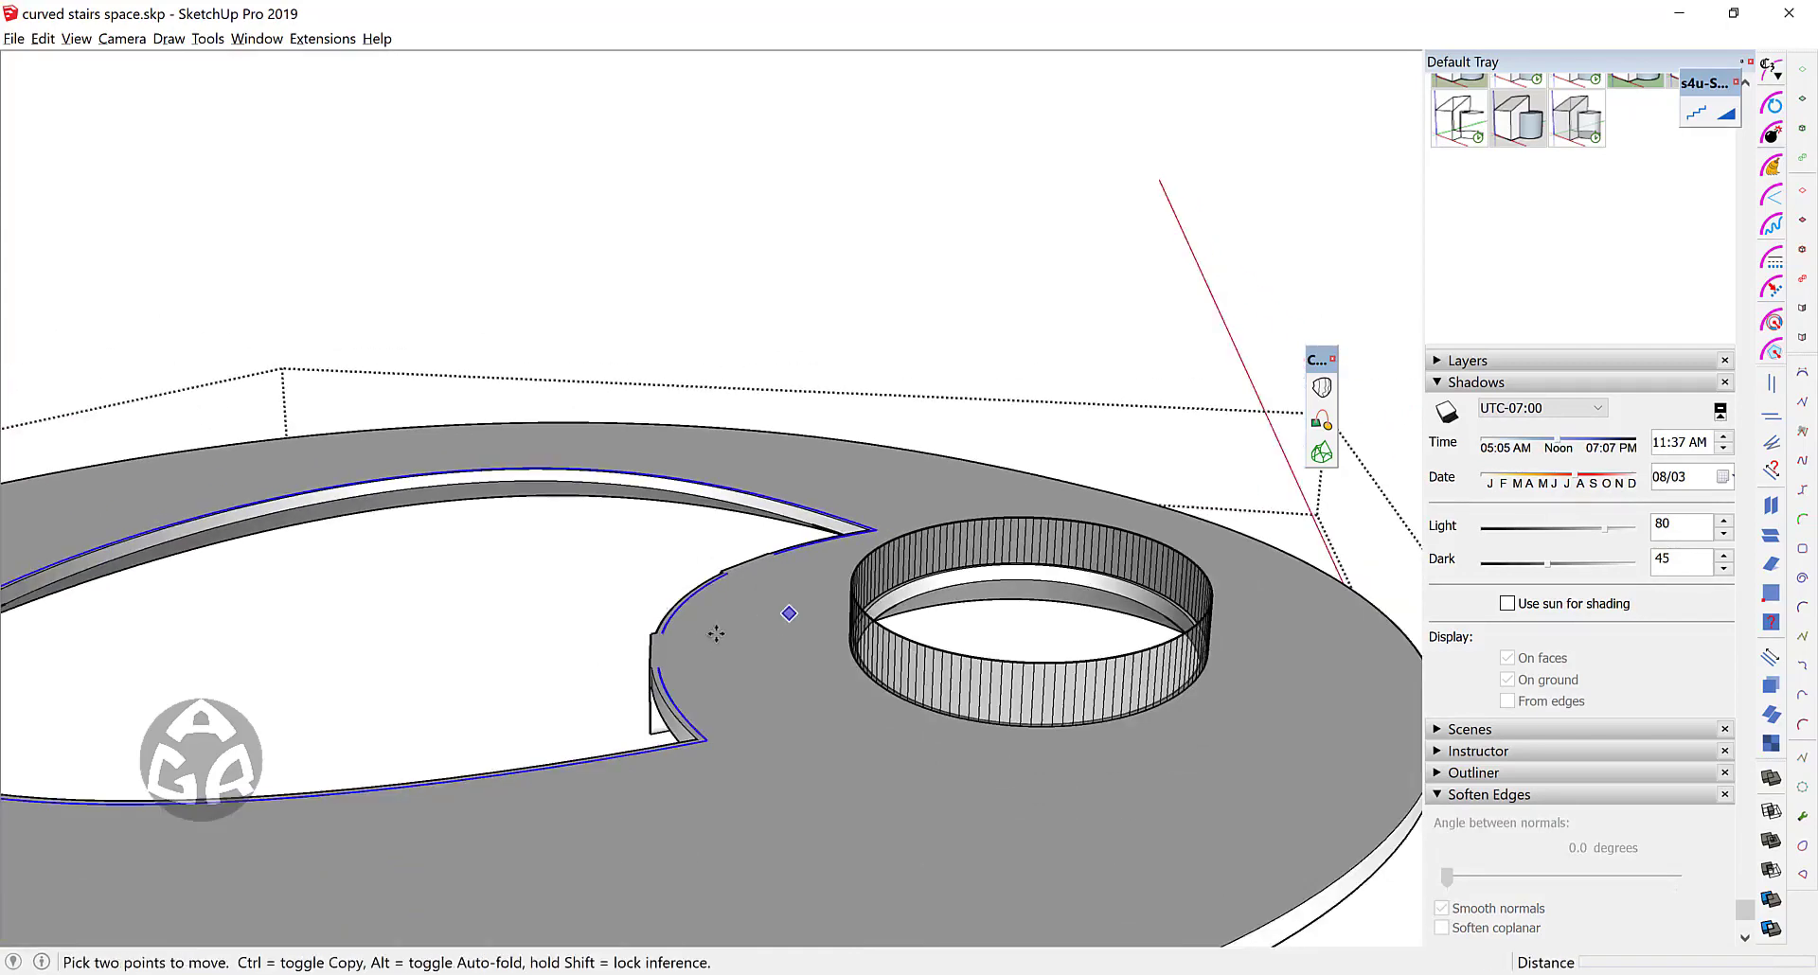
pyautogui.moveTo(637, 605); pyautogui.dragTo(741, 469, button='middle')
pyautogui.press('ctrl')
pyautogui.click(741, 469)
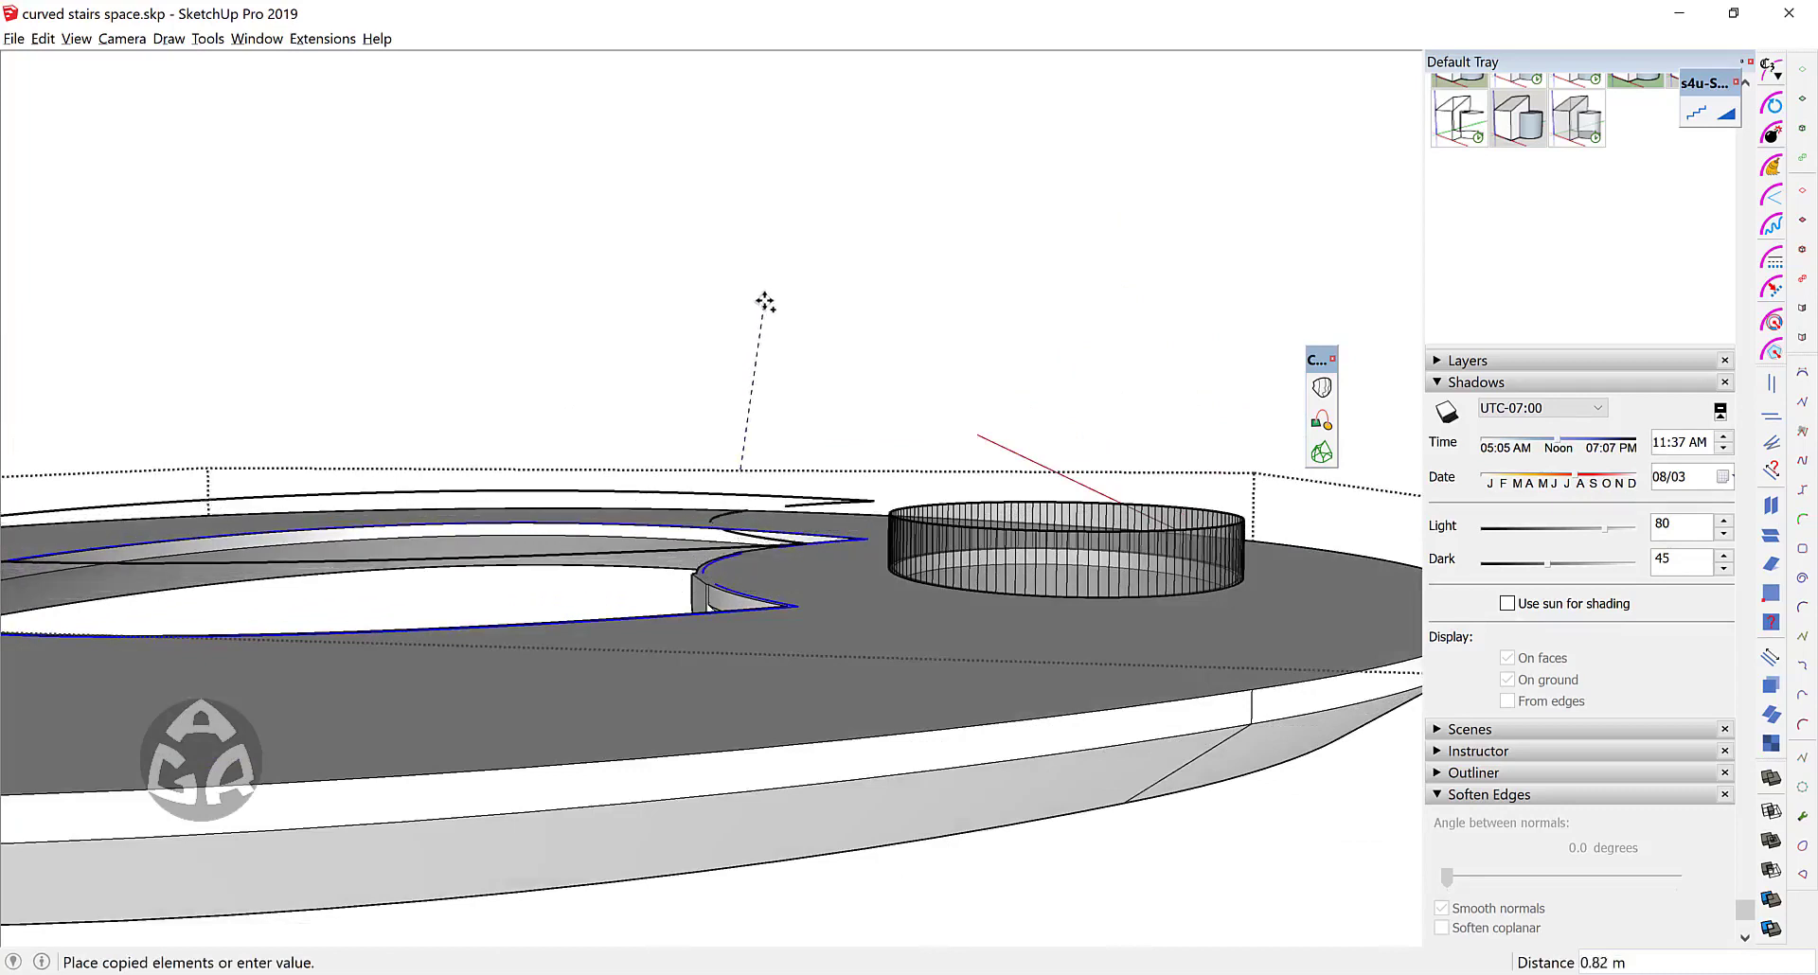
pyautogui.press('Escape')
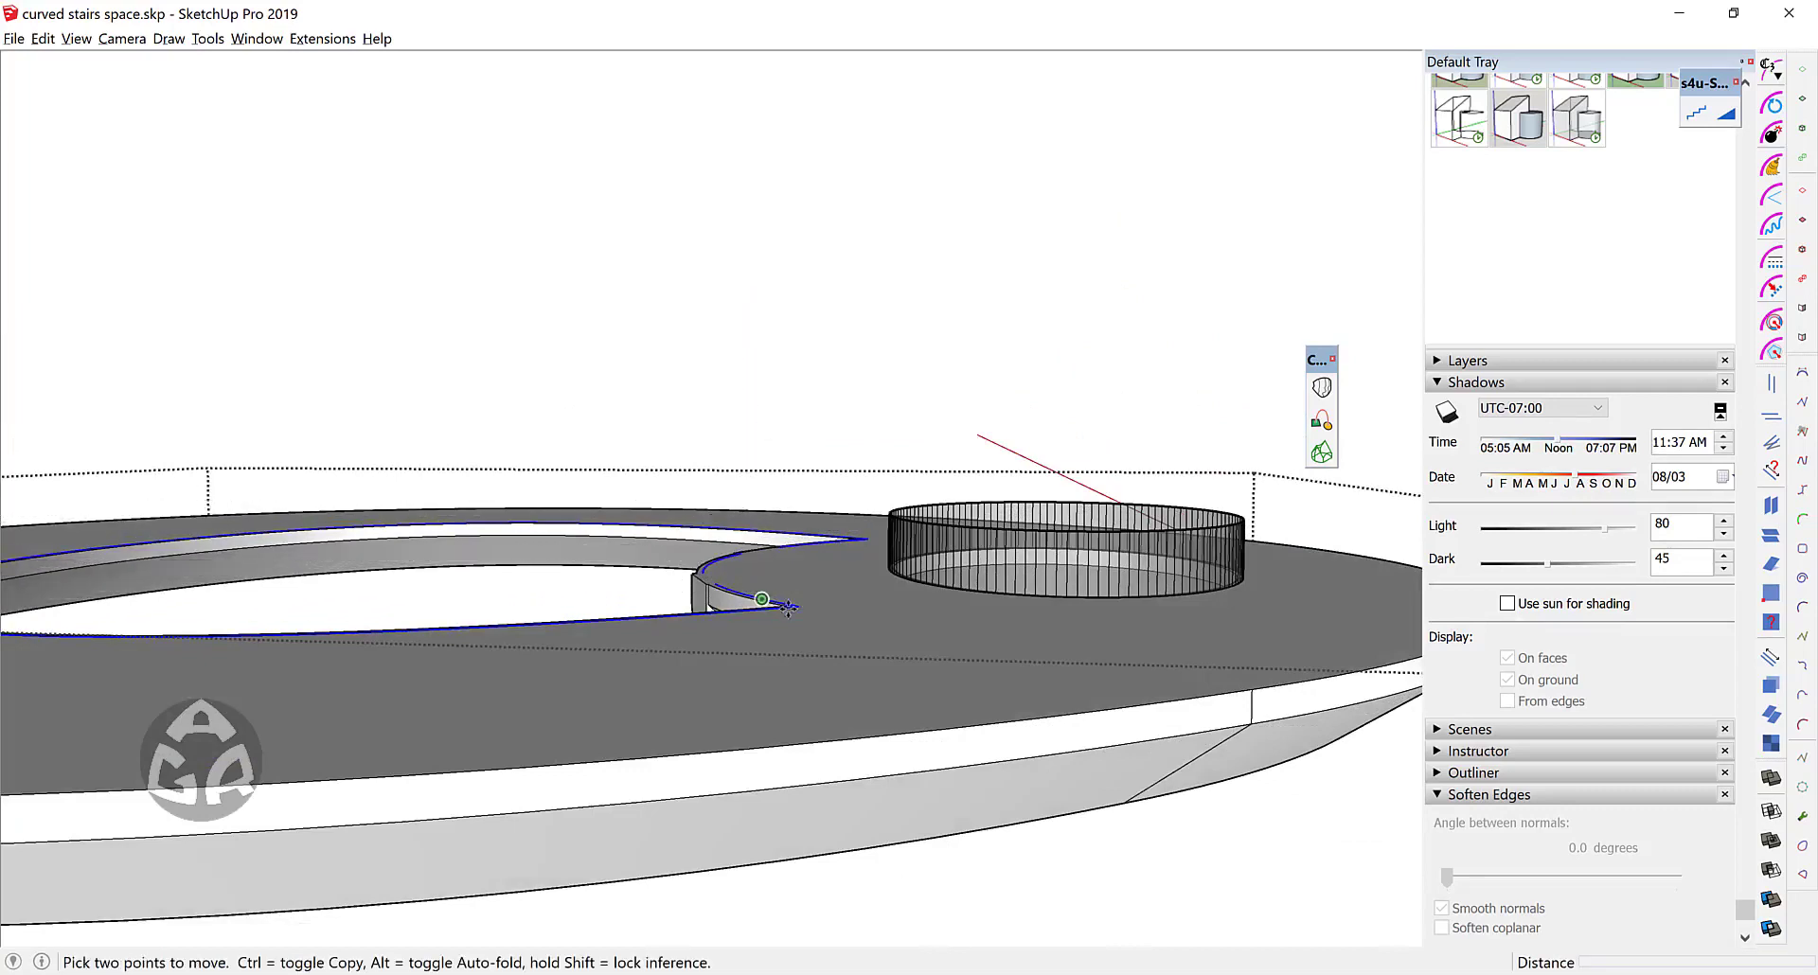
pyautogui.click(798, 606)
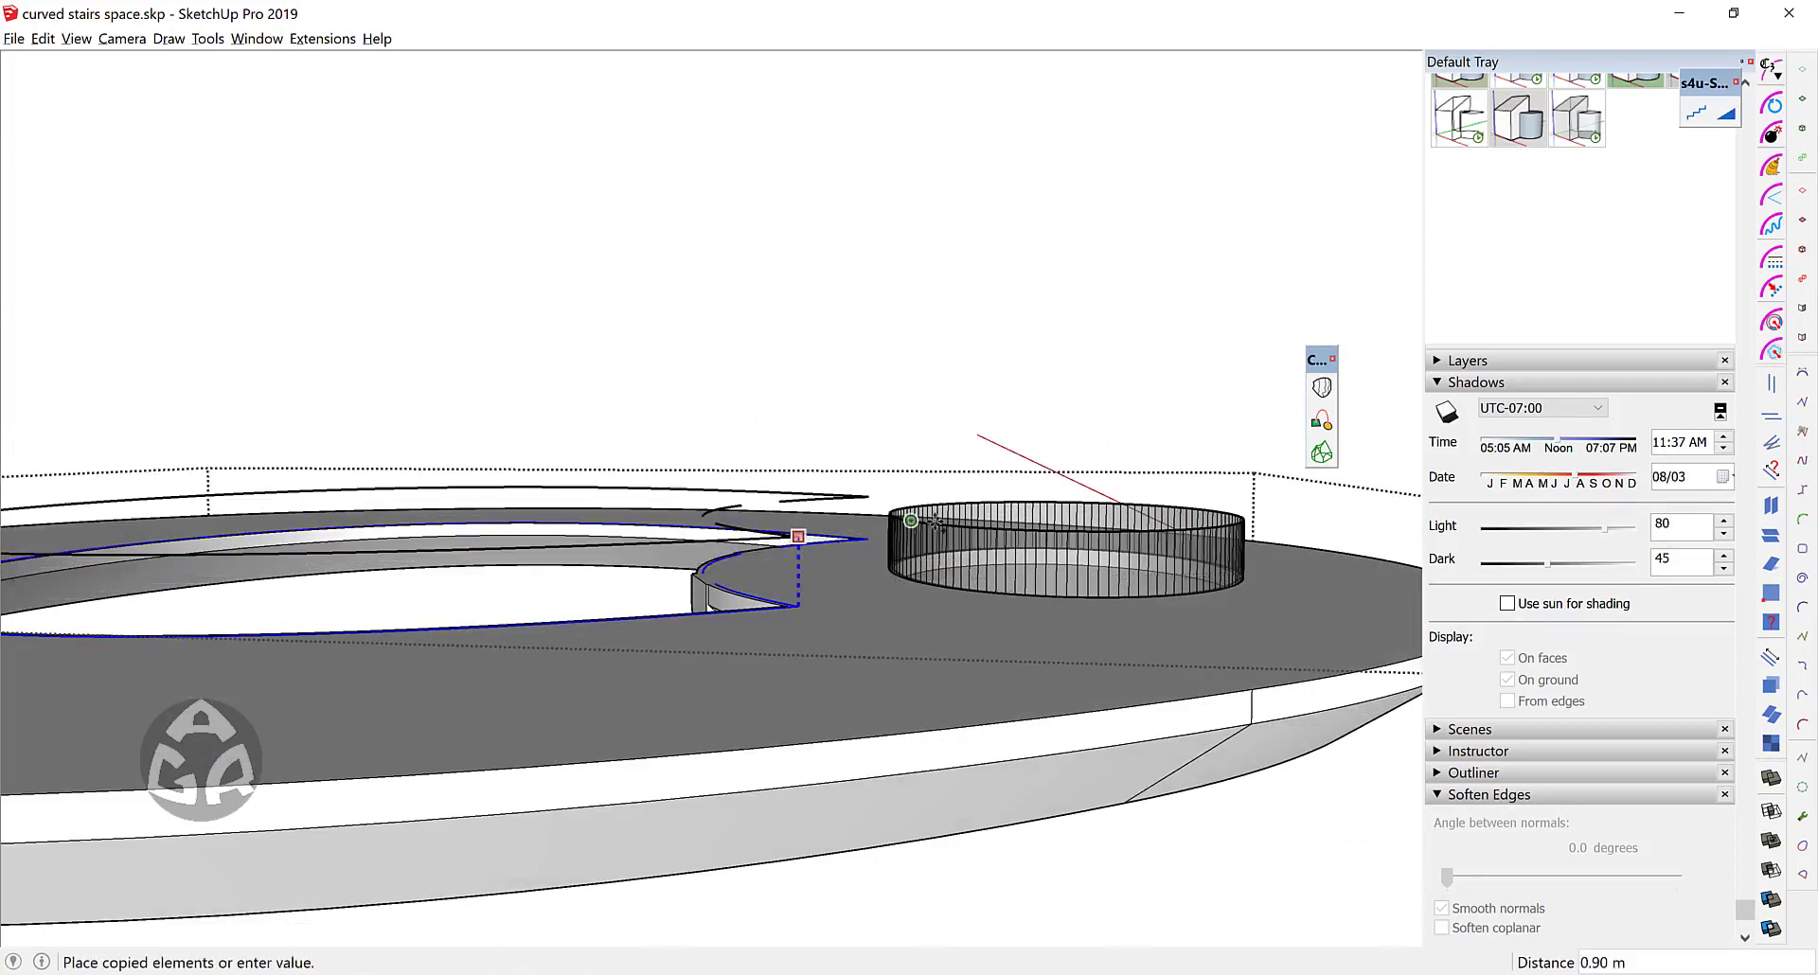
pyautogui.click(872, 536)
pyautogui.press('space')
# Step: Loft a surface by spline between the short offset arc and its raised copy, using 1 segment
pyautogui.moveTo(872, 536); pyautogui.dragTo(805, 593, button='middle')
pyautogui.scroll(4, 852, 539)
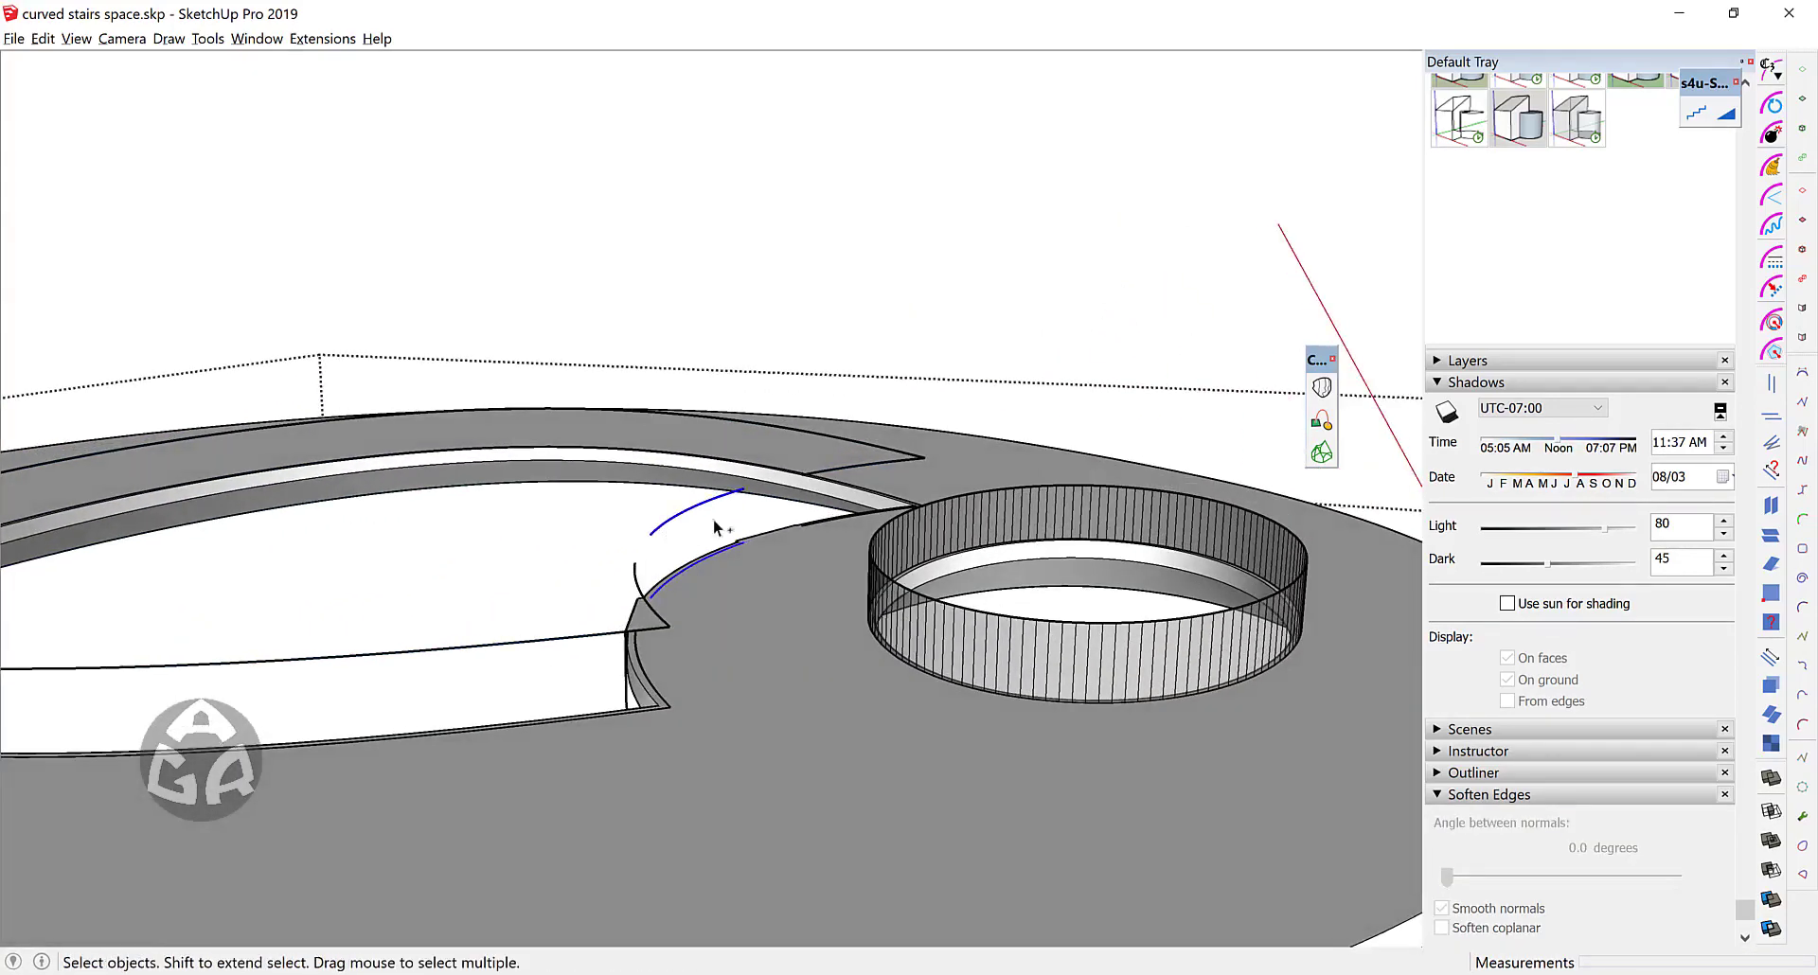
pyautogui.click(1322, 387)
pyautogui.click(737, 83)
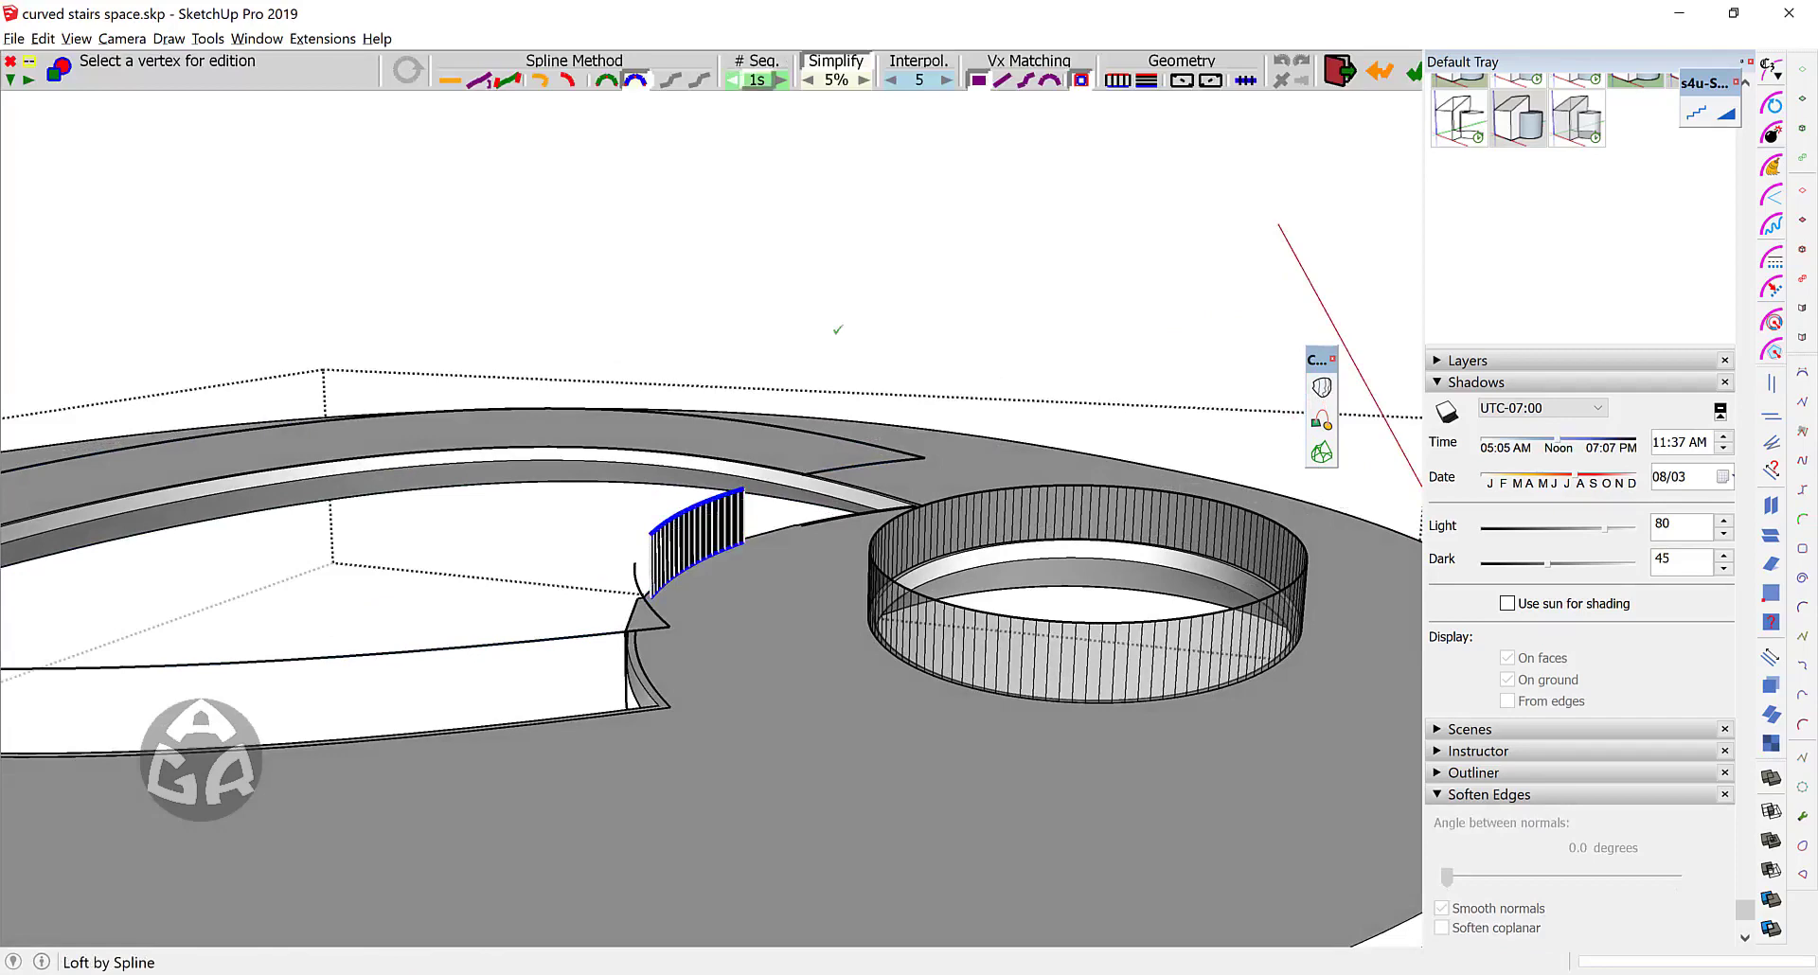
pyautogui.click(846, 350)
pyautogui.press('space')
# Step: Loft a surface by spline between the large opening's long offset curves and their raised copies, using 1 segment
pyautogui.click(847, 476)
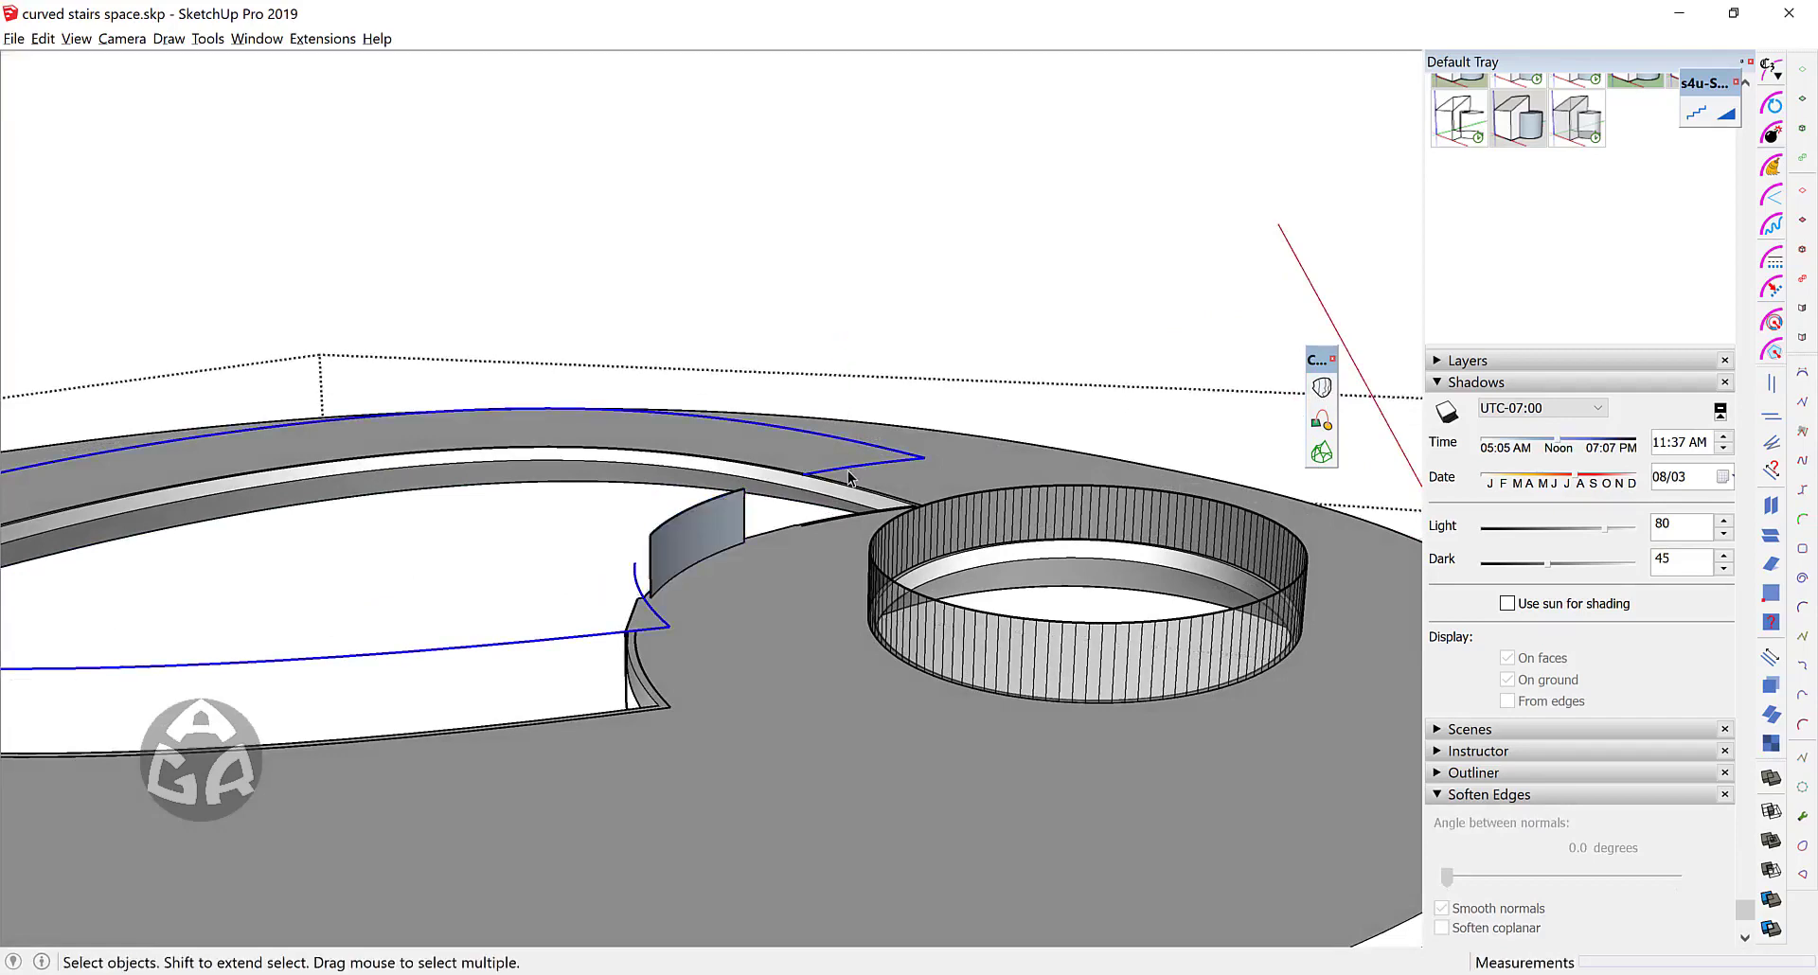
pyautogui.scroll(2, 670, 729)
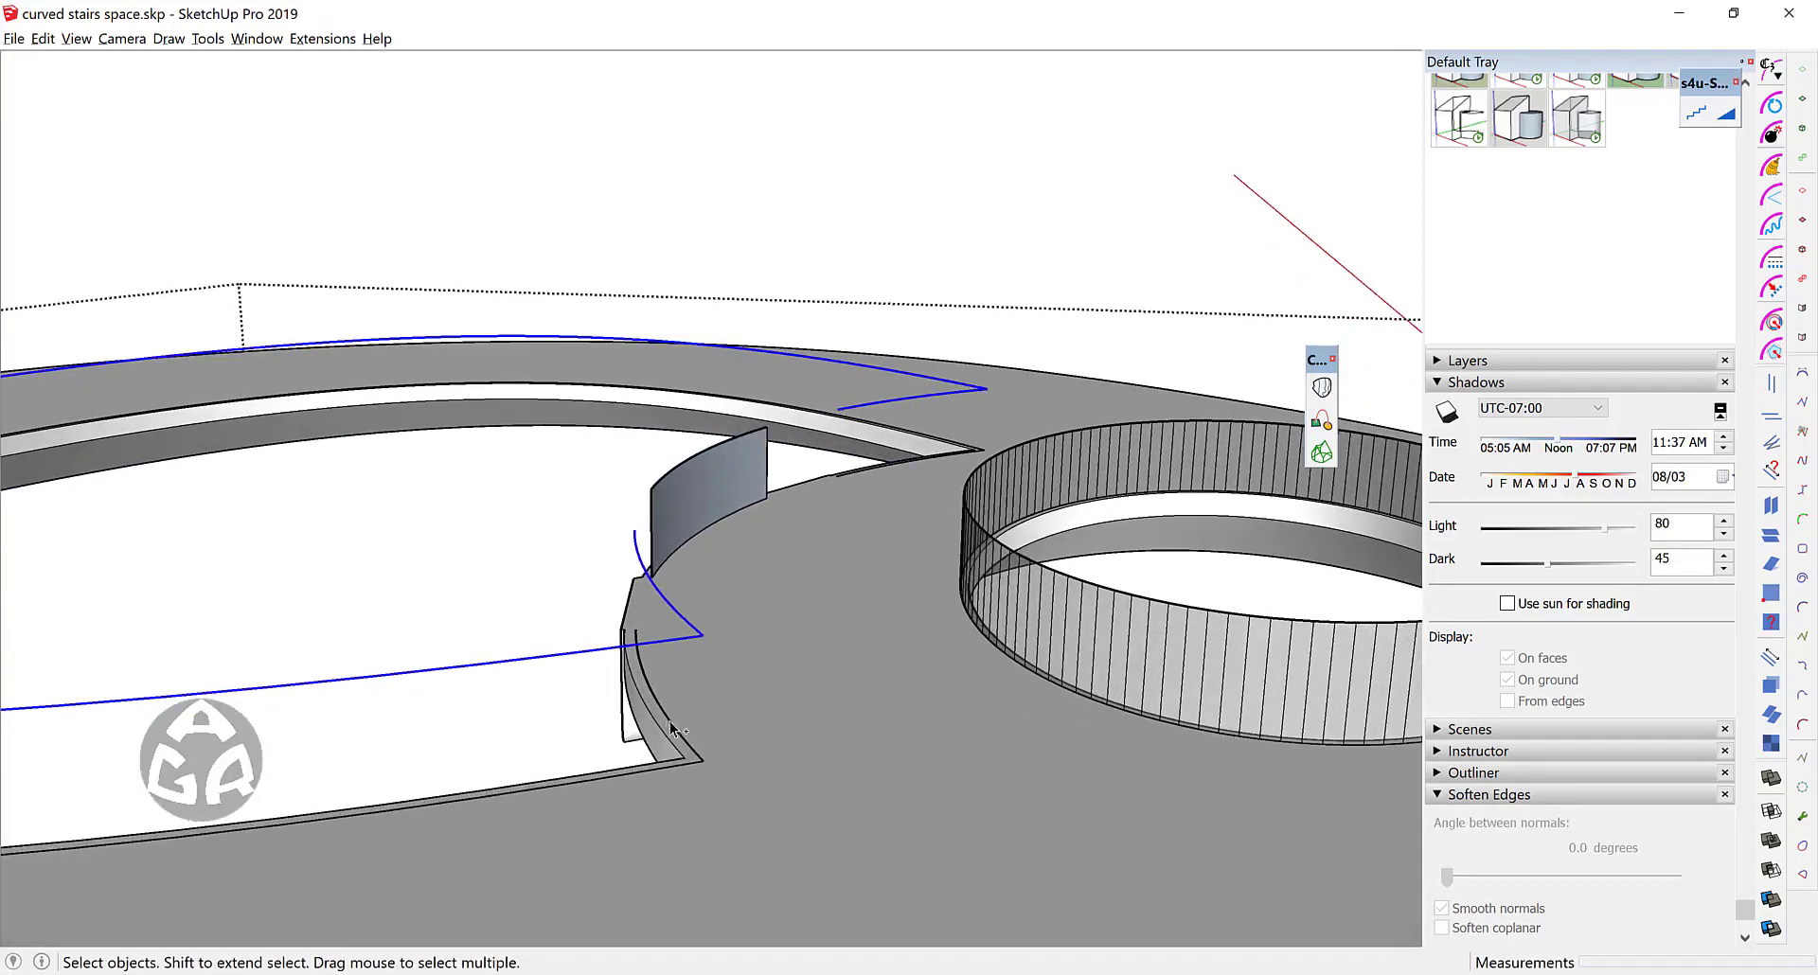
pyautogui.click(1322, 388)
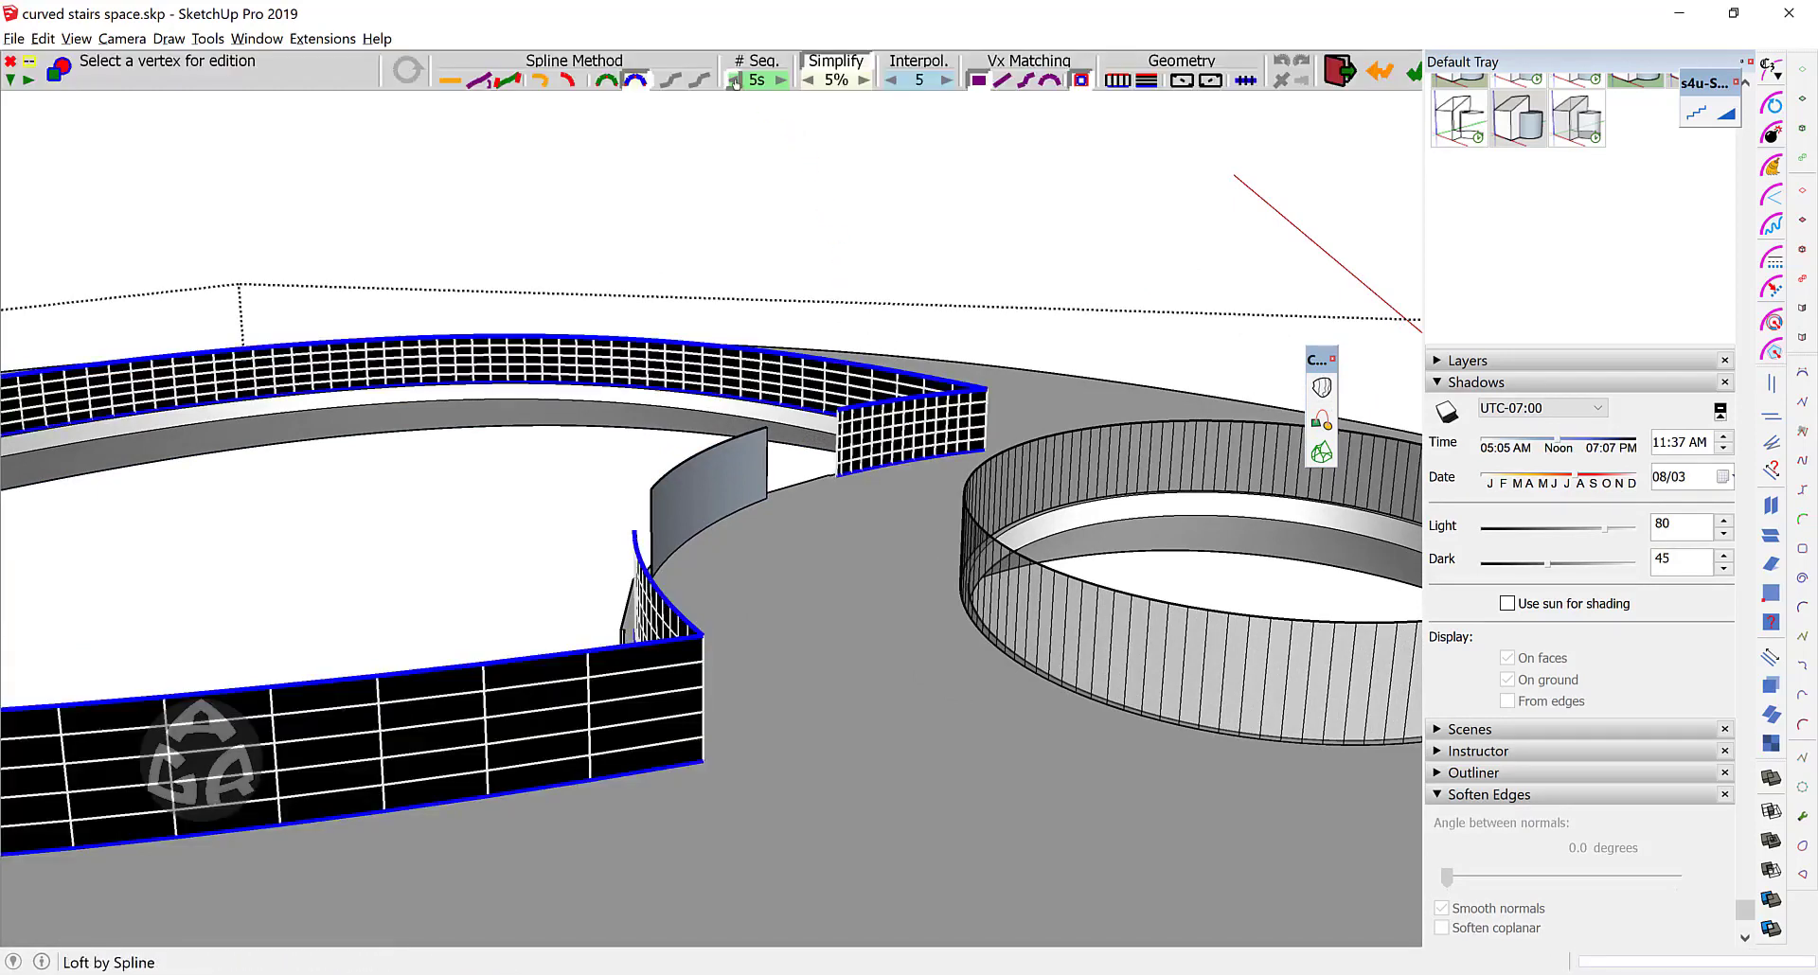
pyautogui.click(735, 81)
pyautogui.click(877, 246)
pyautogui.press('space')
# Step: Set the long railing's soften-edges angle to 0 degrees and paint its faces with Translucent Glass Gray
pyautogui.tripleClick(887, 420)
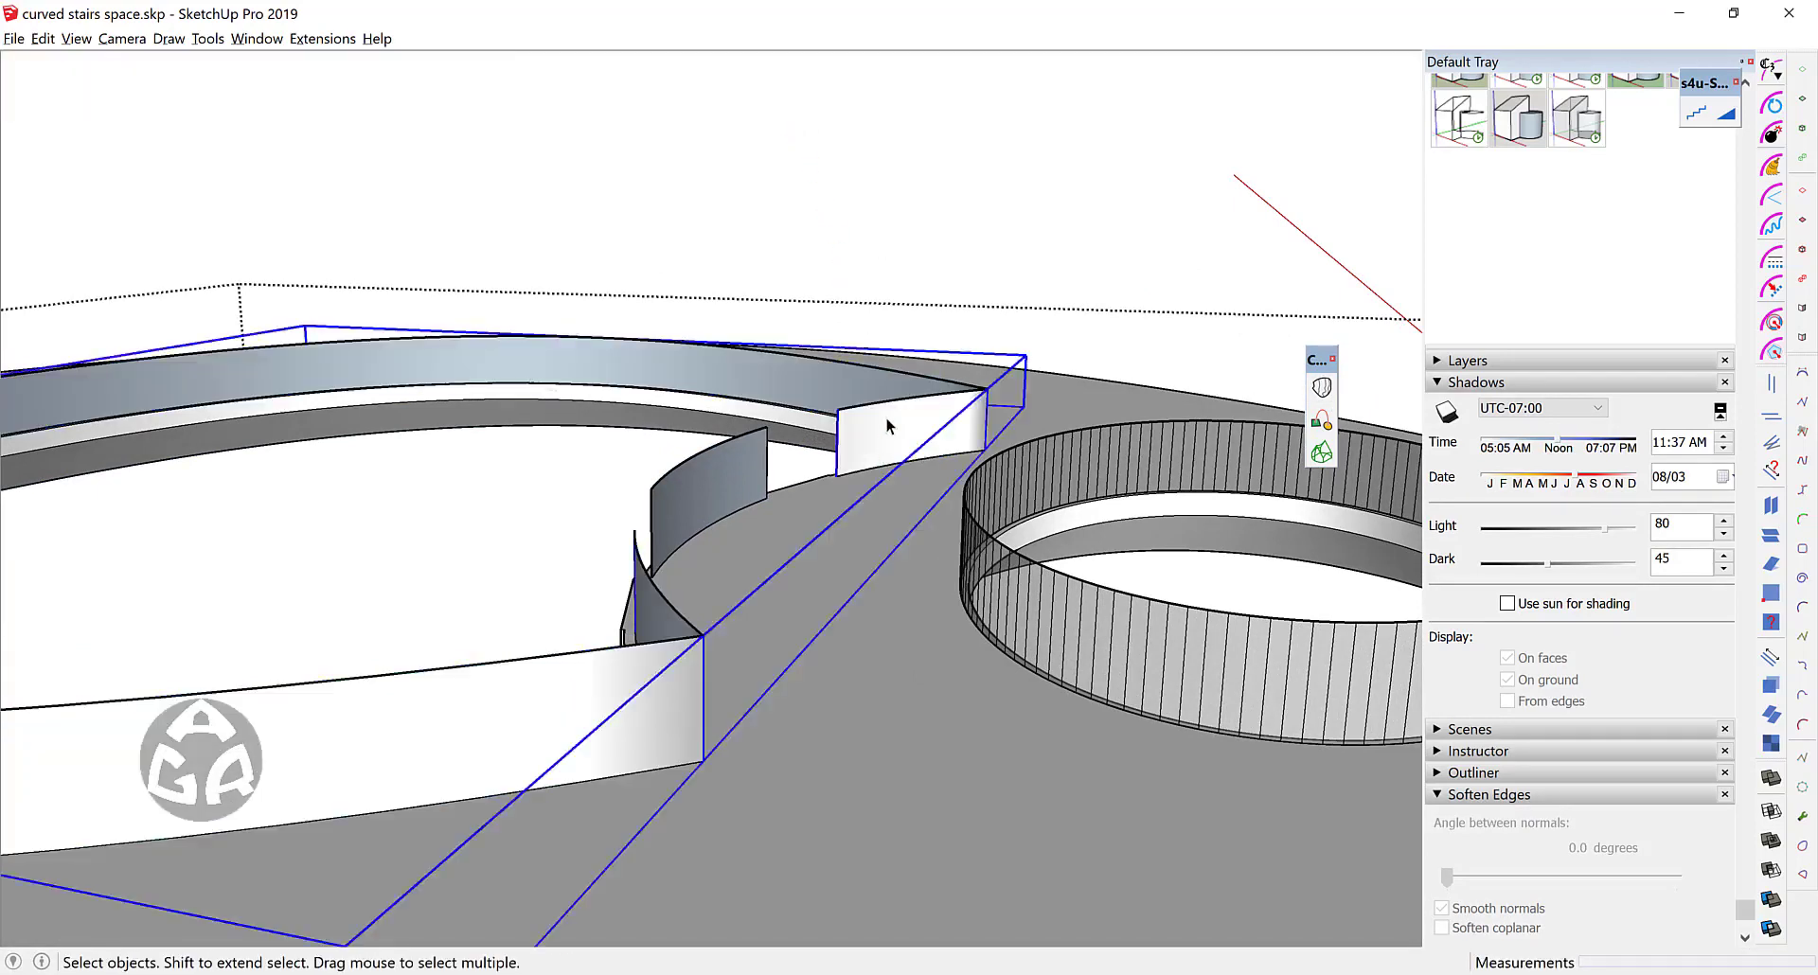
pyautogui.rightClick(887, 424)
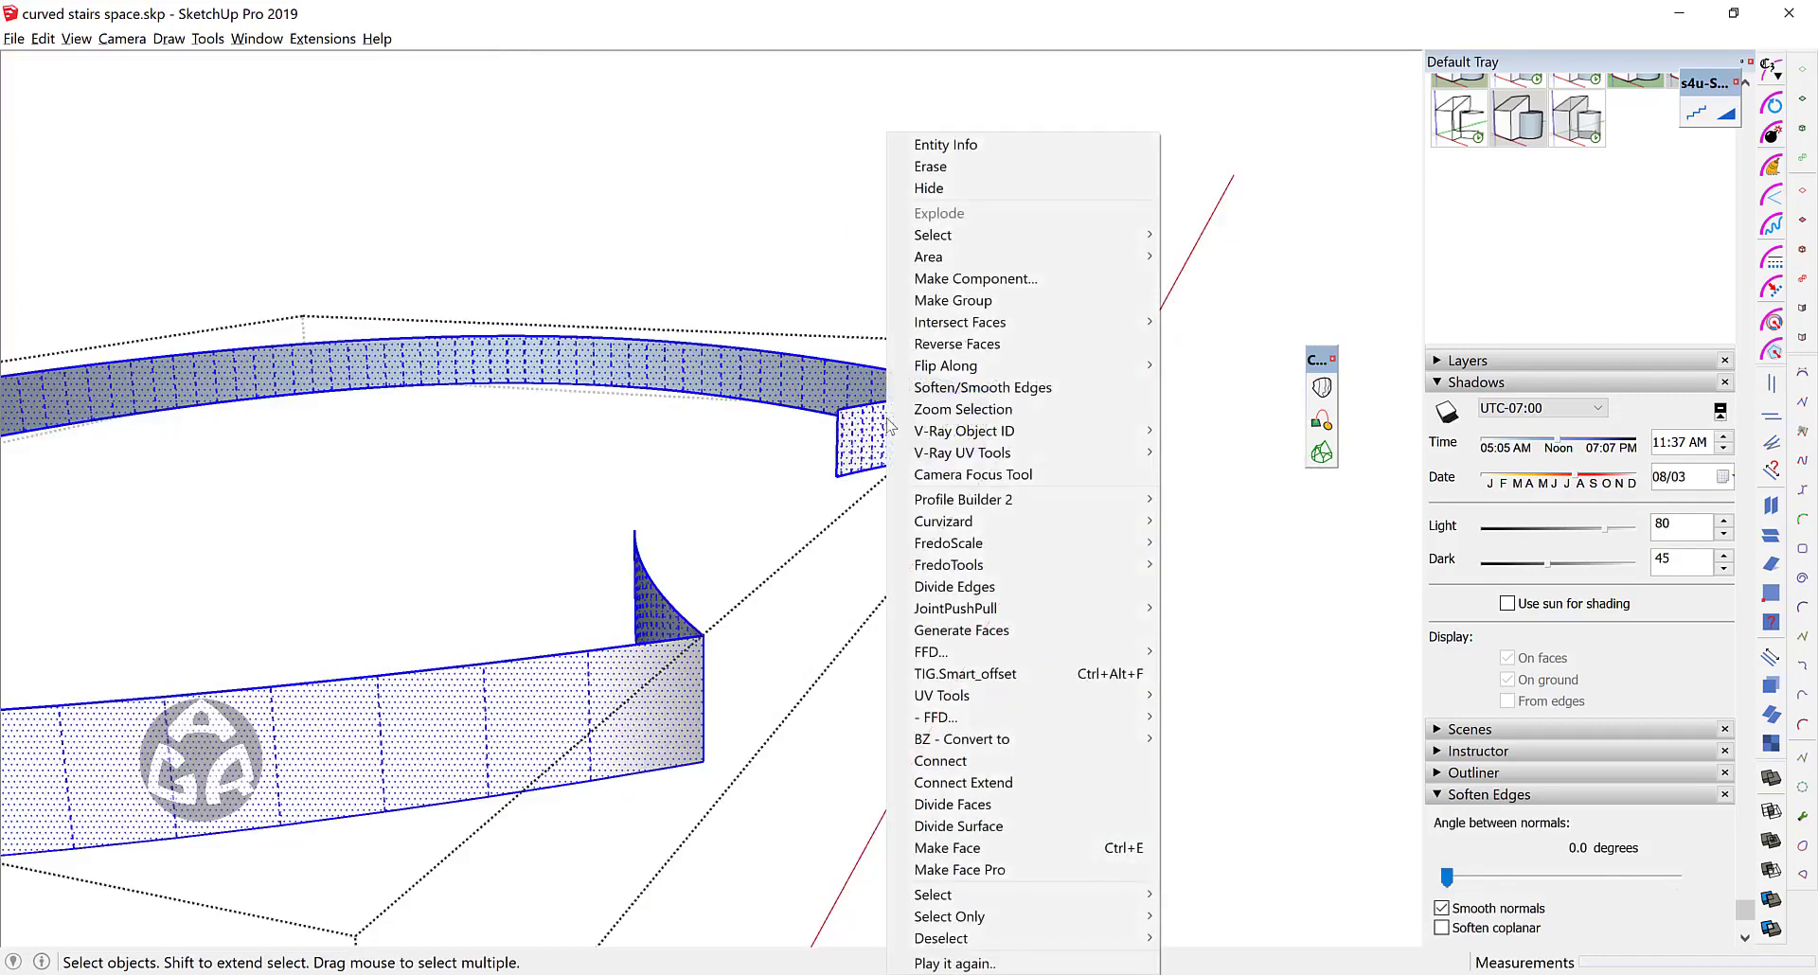
pyautogui.click(955, 391)
pyautogui.press('b')
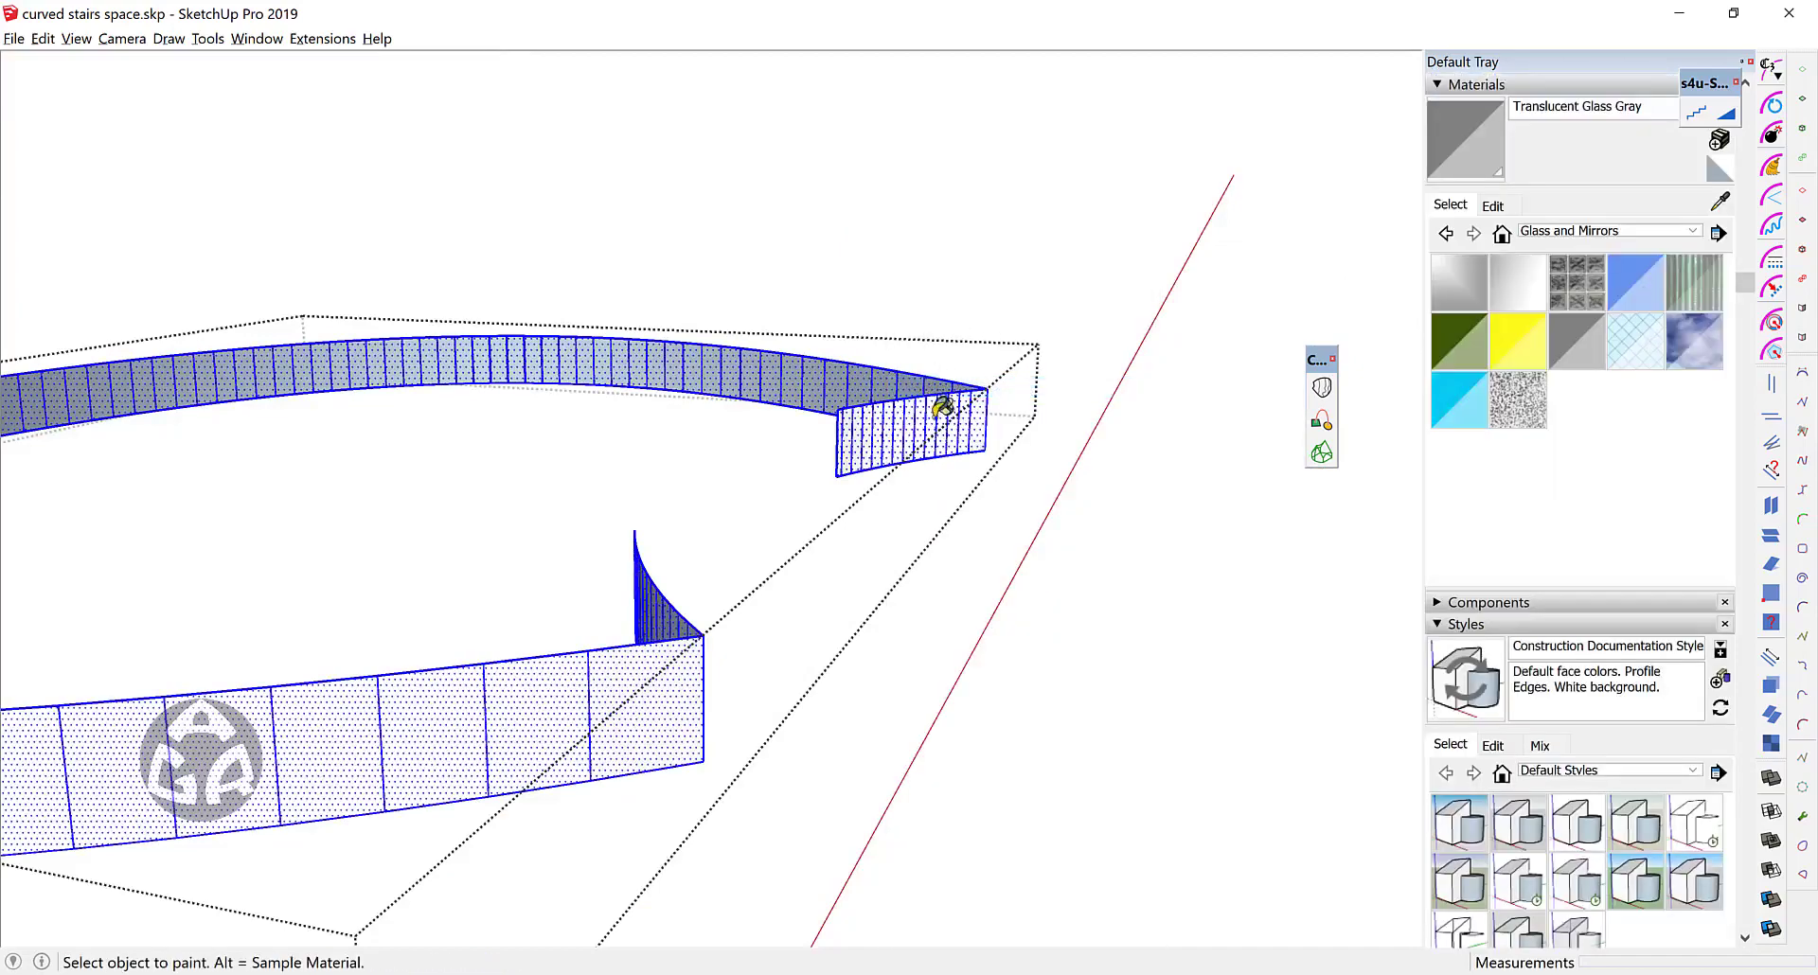
pyautogui.click(916, 421)
pyautogui.press('Escape')
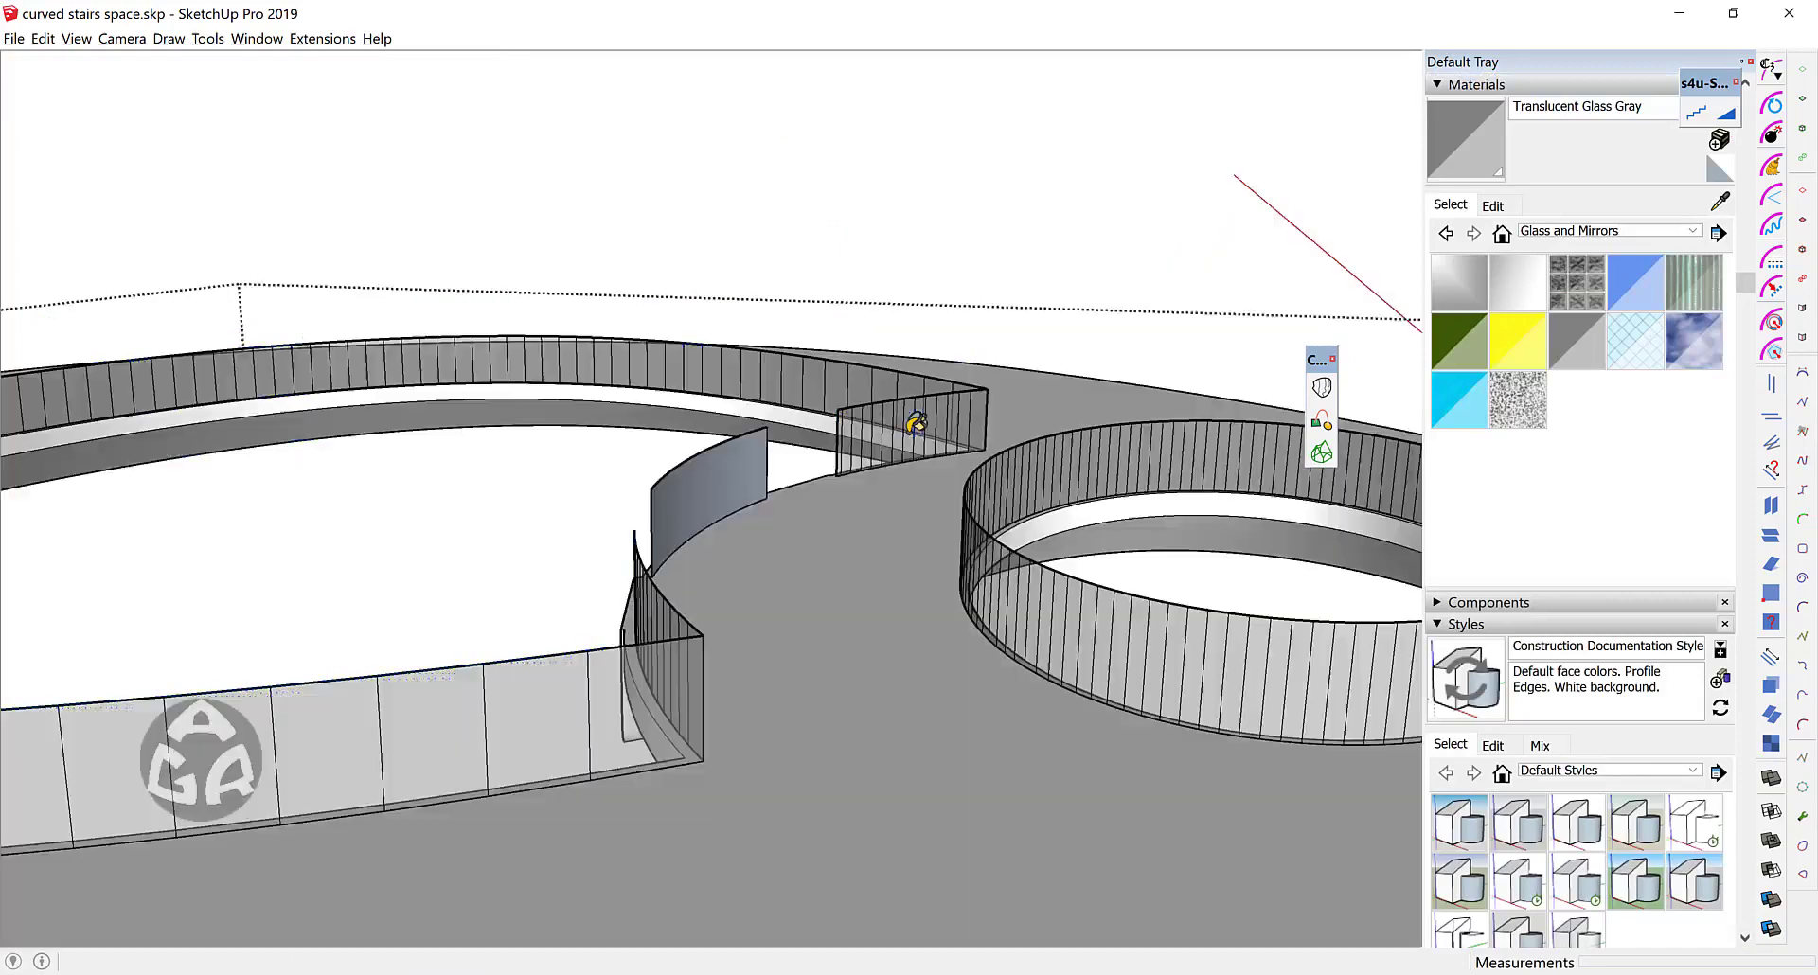
# Step: Paint the short curved railing panel with Translucent Glass Gray and set its soften-edges angle to 0 degrees
pyautogui.press('space')
pyautogui.tripleClick(729, 476)
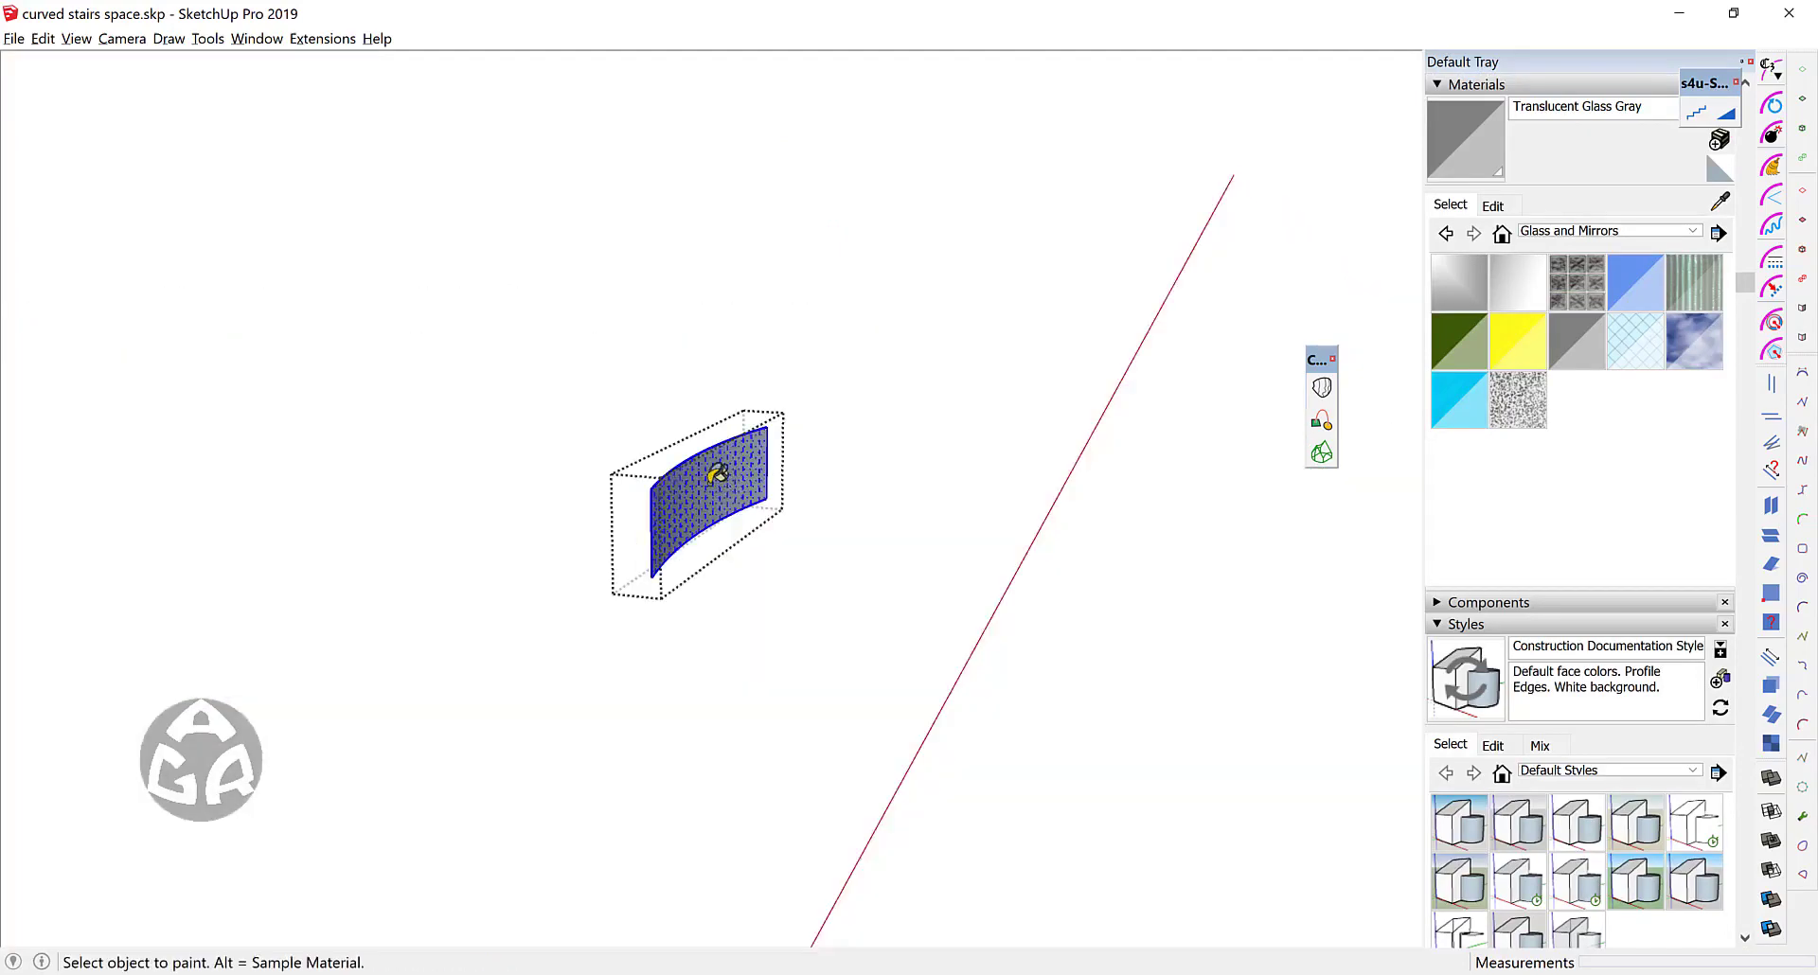
pyautogui.rightClick(684, 474)
pyautogui.click(815, 389)
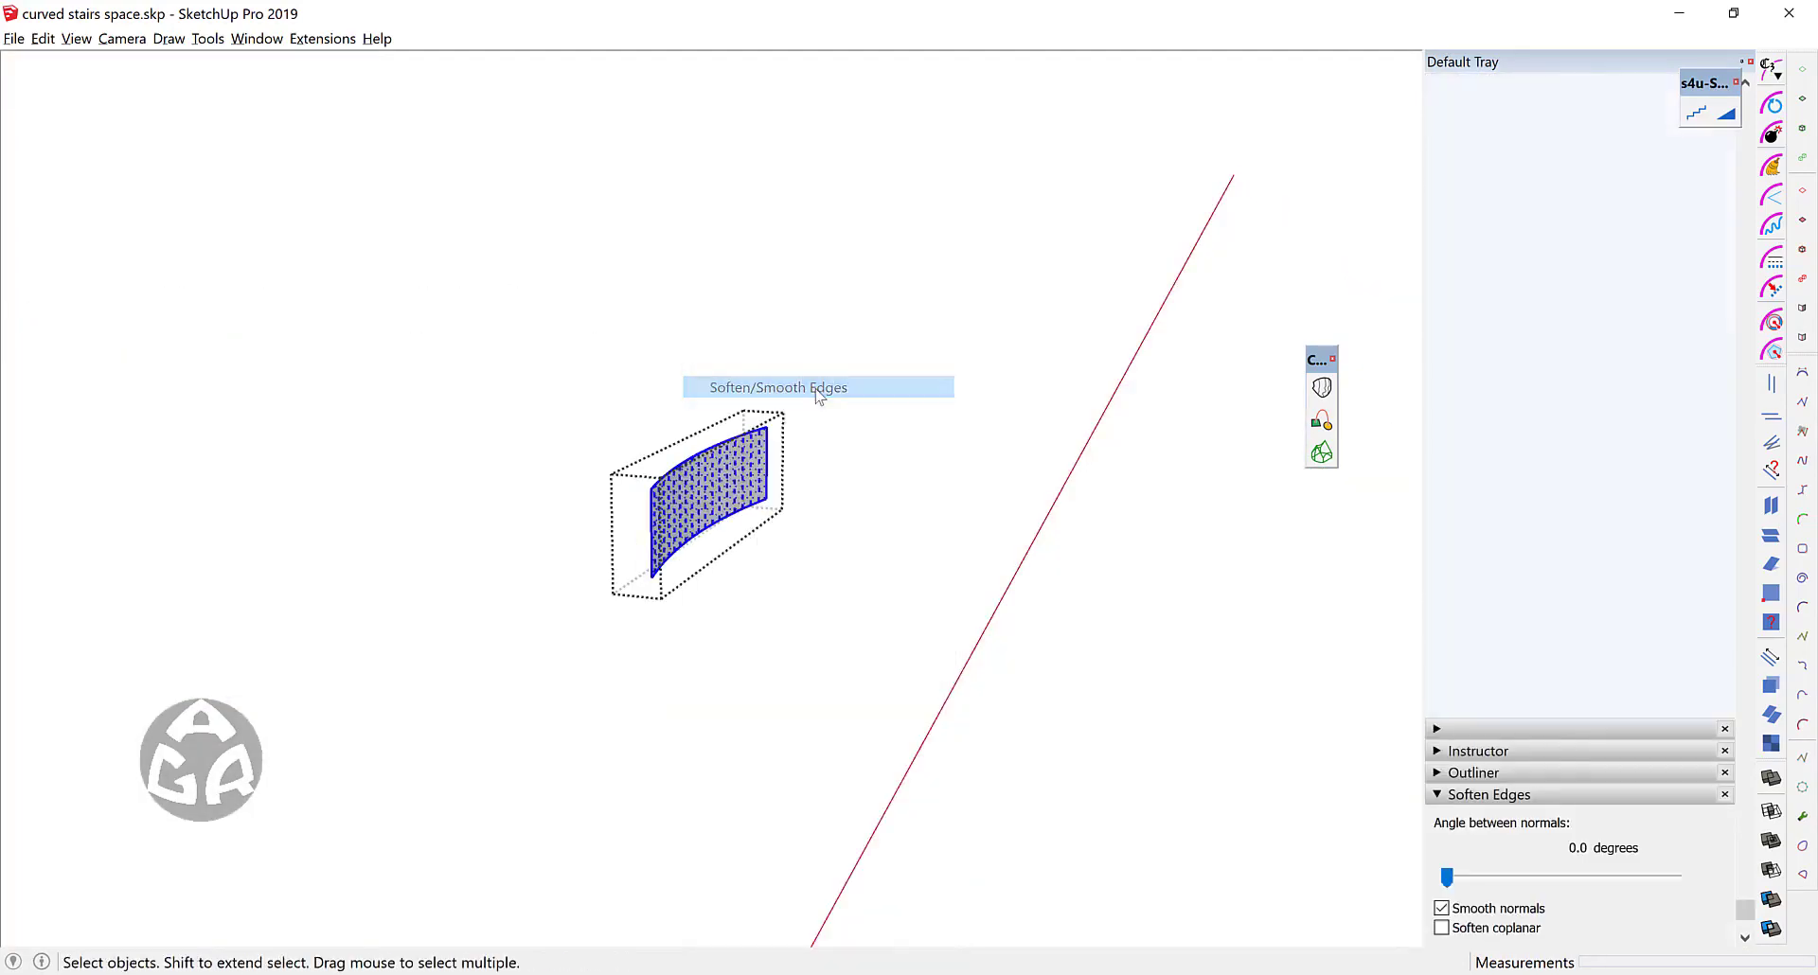
pyautogui.click(892, 420)
# Step: Remove both railings of the large opening and the ring railing from inside the slab group
pyautogui.doubleClick(893, 428)
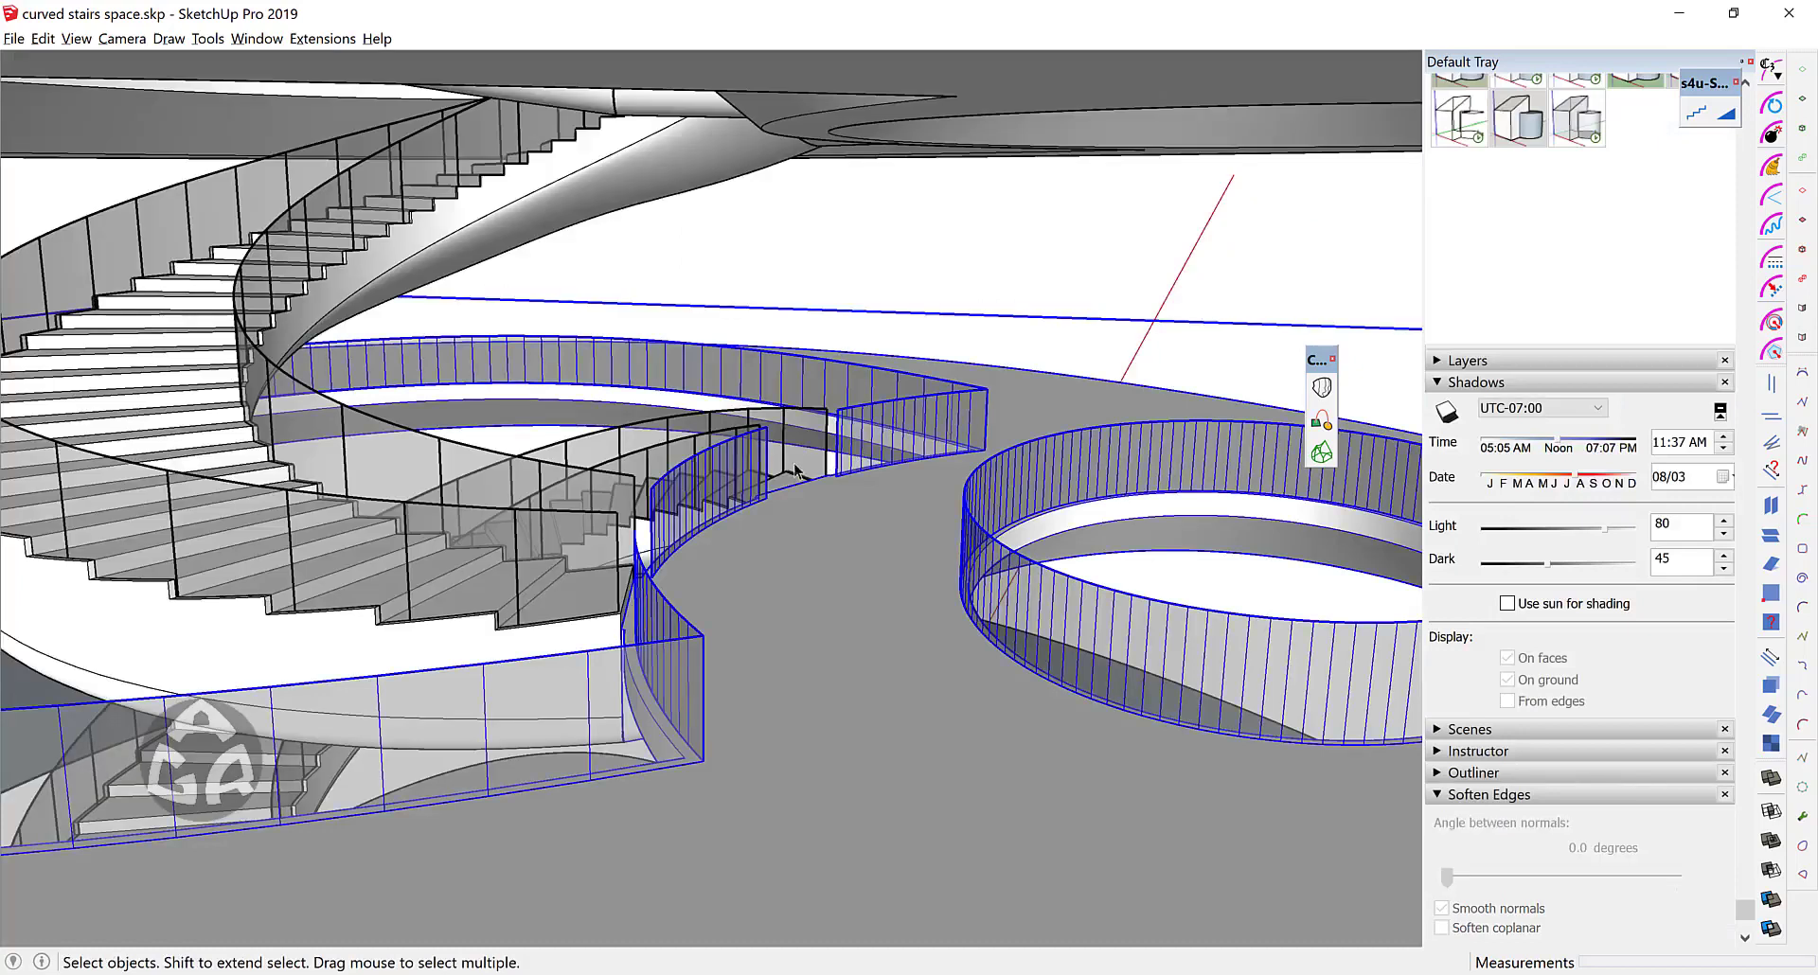
pyautogui.click(716, 502)
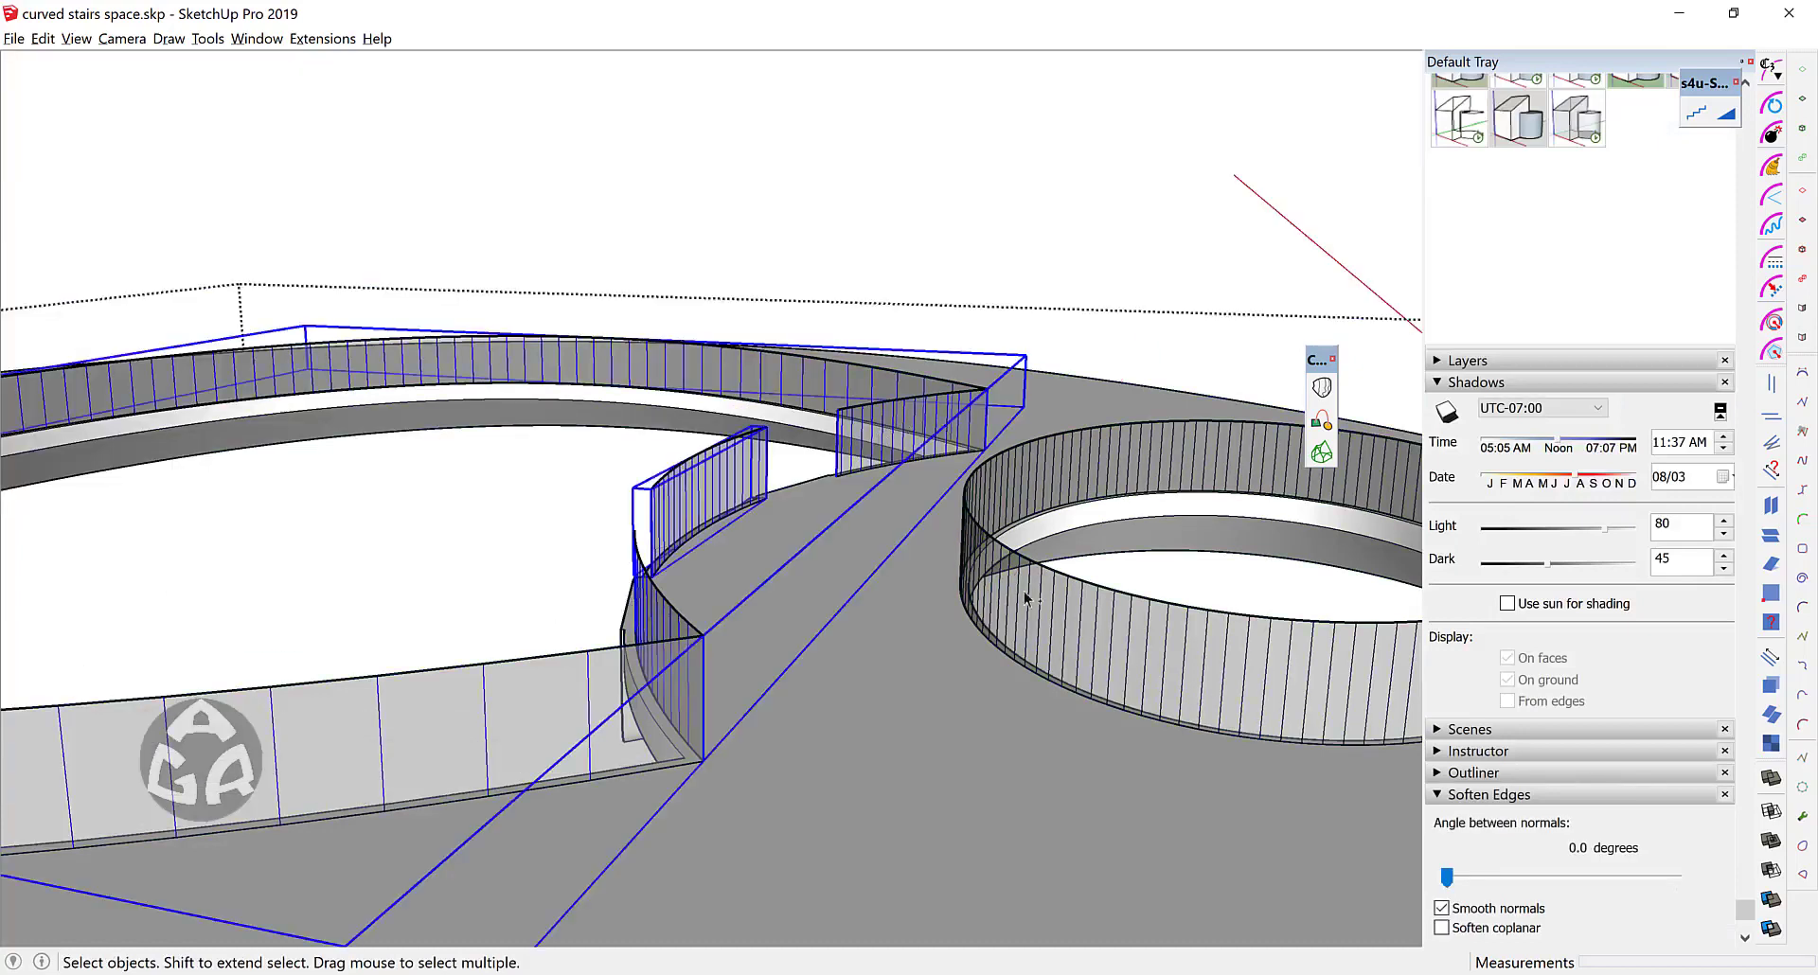
pyautogui.keyDown('shift'); pyautogui.click(1041, 646); pyautogui.keyUp('shift')
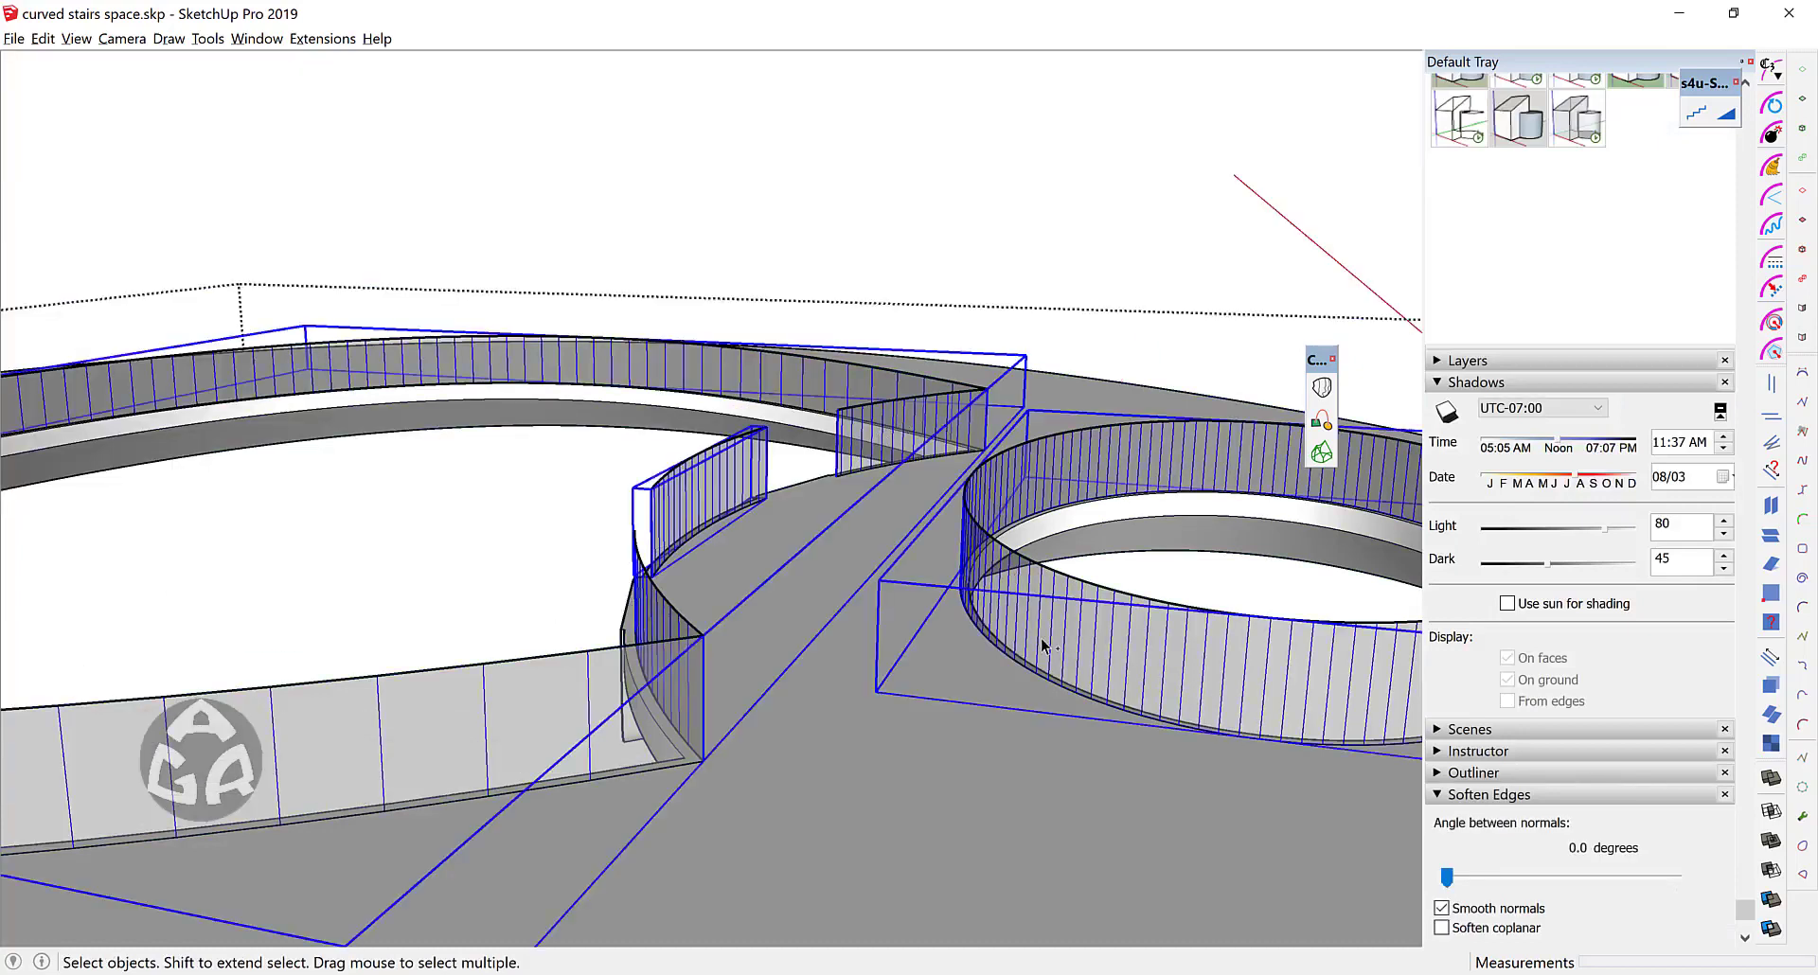
pyautogui.press('Delete')
# Step: Delete the raised circle and the offset circle around the small round opening
pyautogui.click(1070, 579)
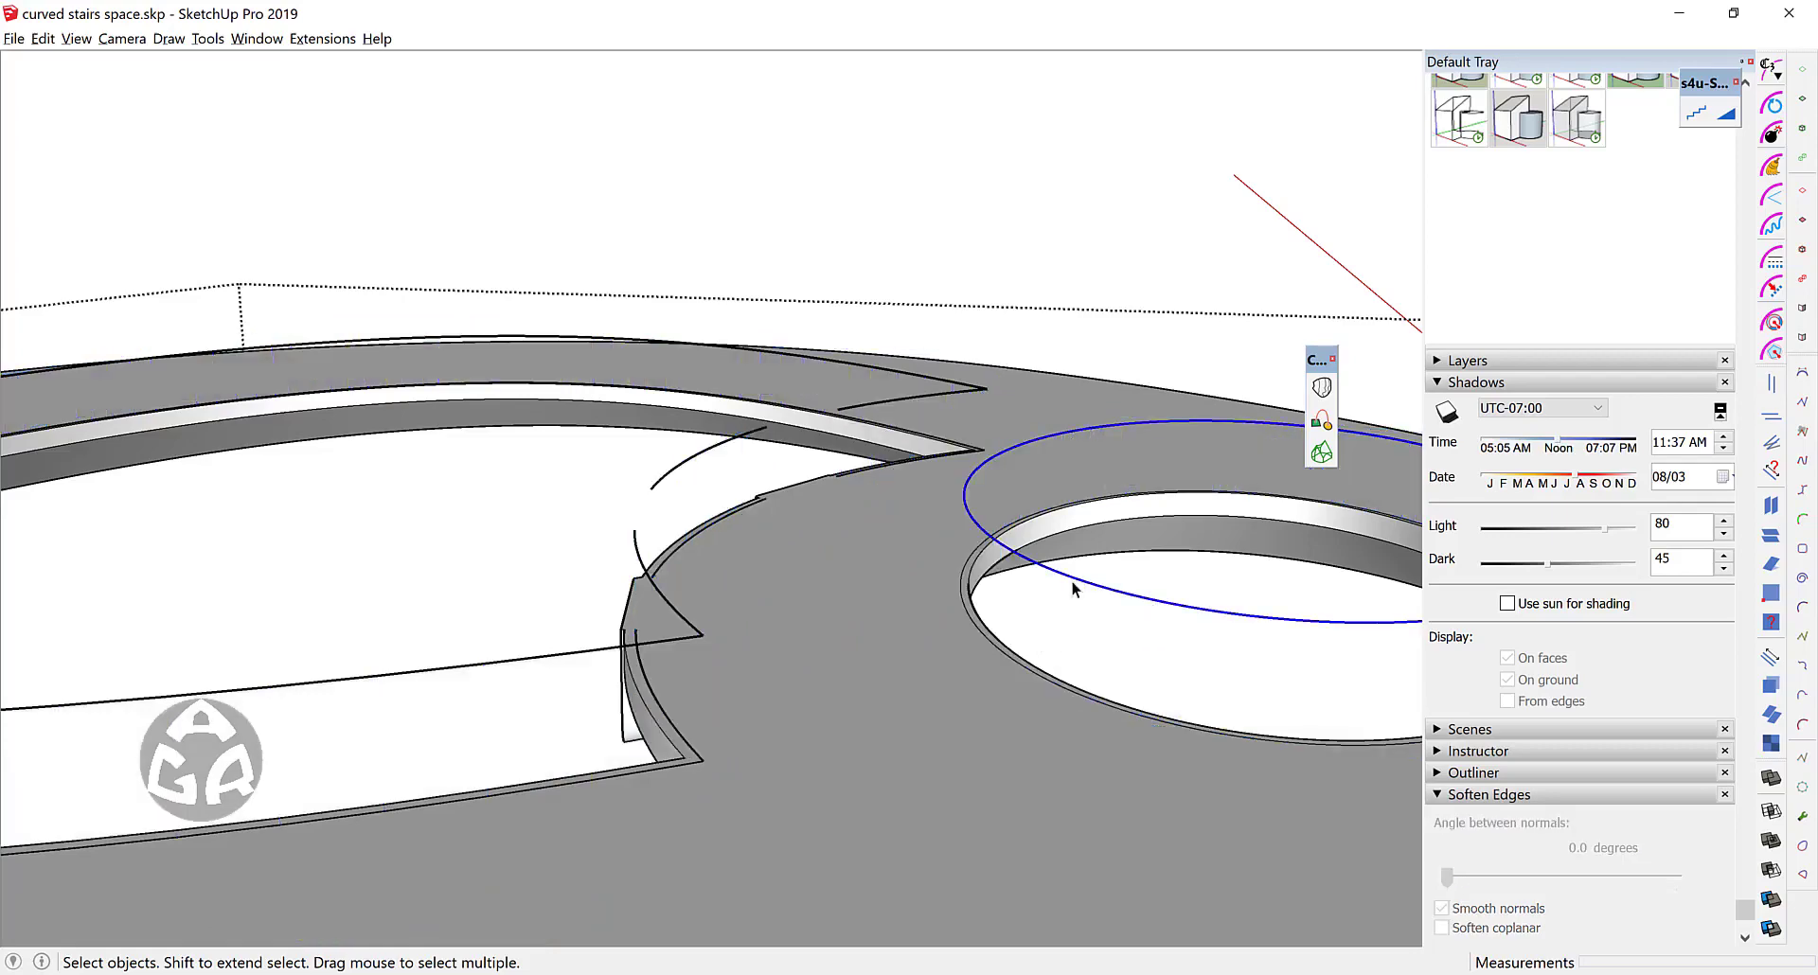
pyautogui.press('Delete')
pyautogui.click(1013, 658)
pyautogui.click(1014, 661)
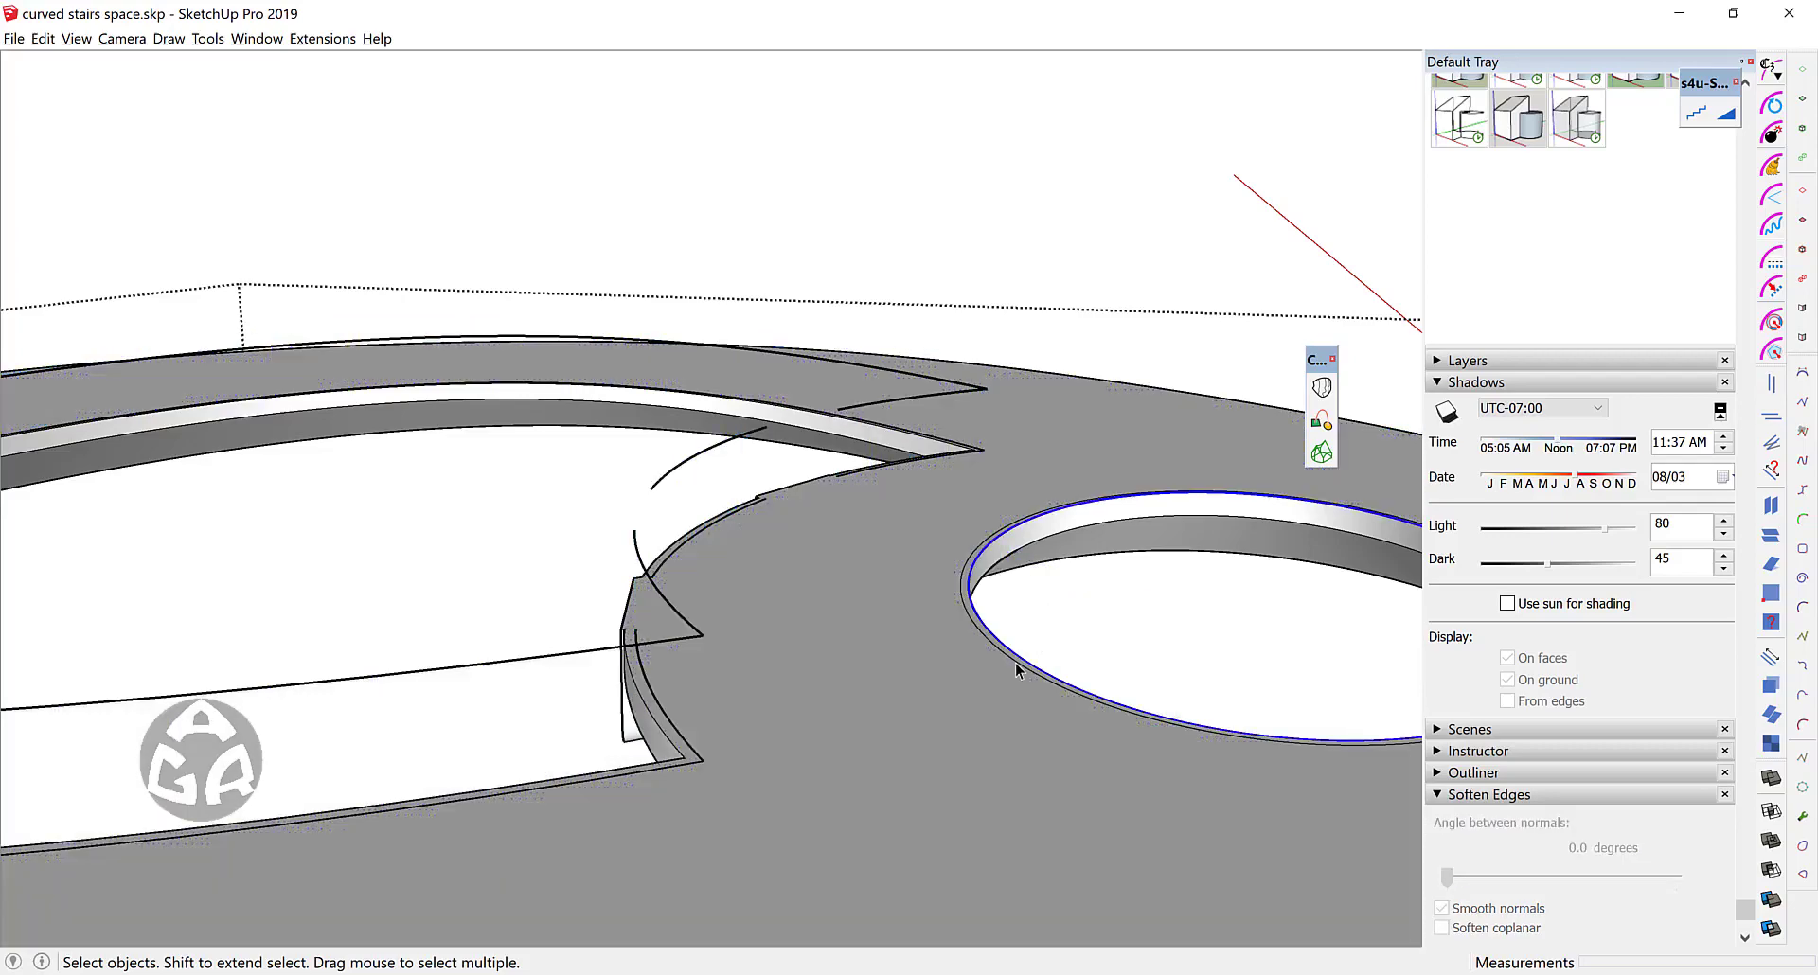
# Step: Delete the leftover raised arcs and lines floating above the edge of the large opening inside the slab group
pyautogui.click(672, 467)
pyautogui.click(686, 471)
pyautogui.press('Delete')
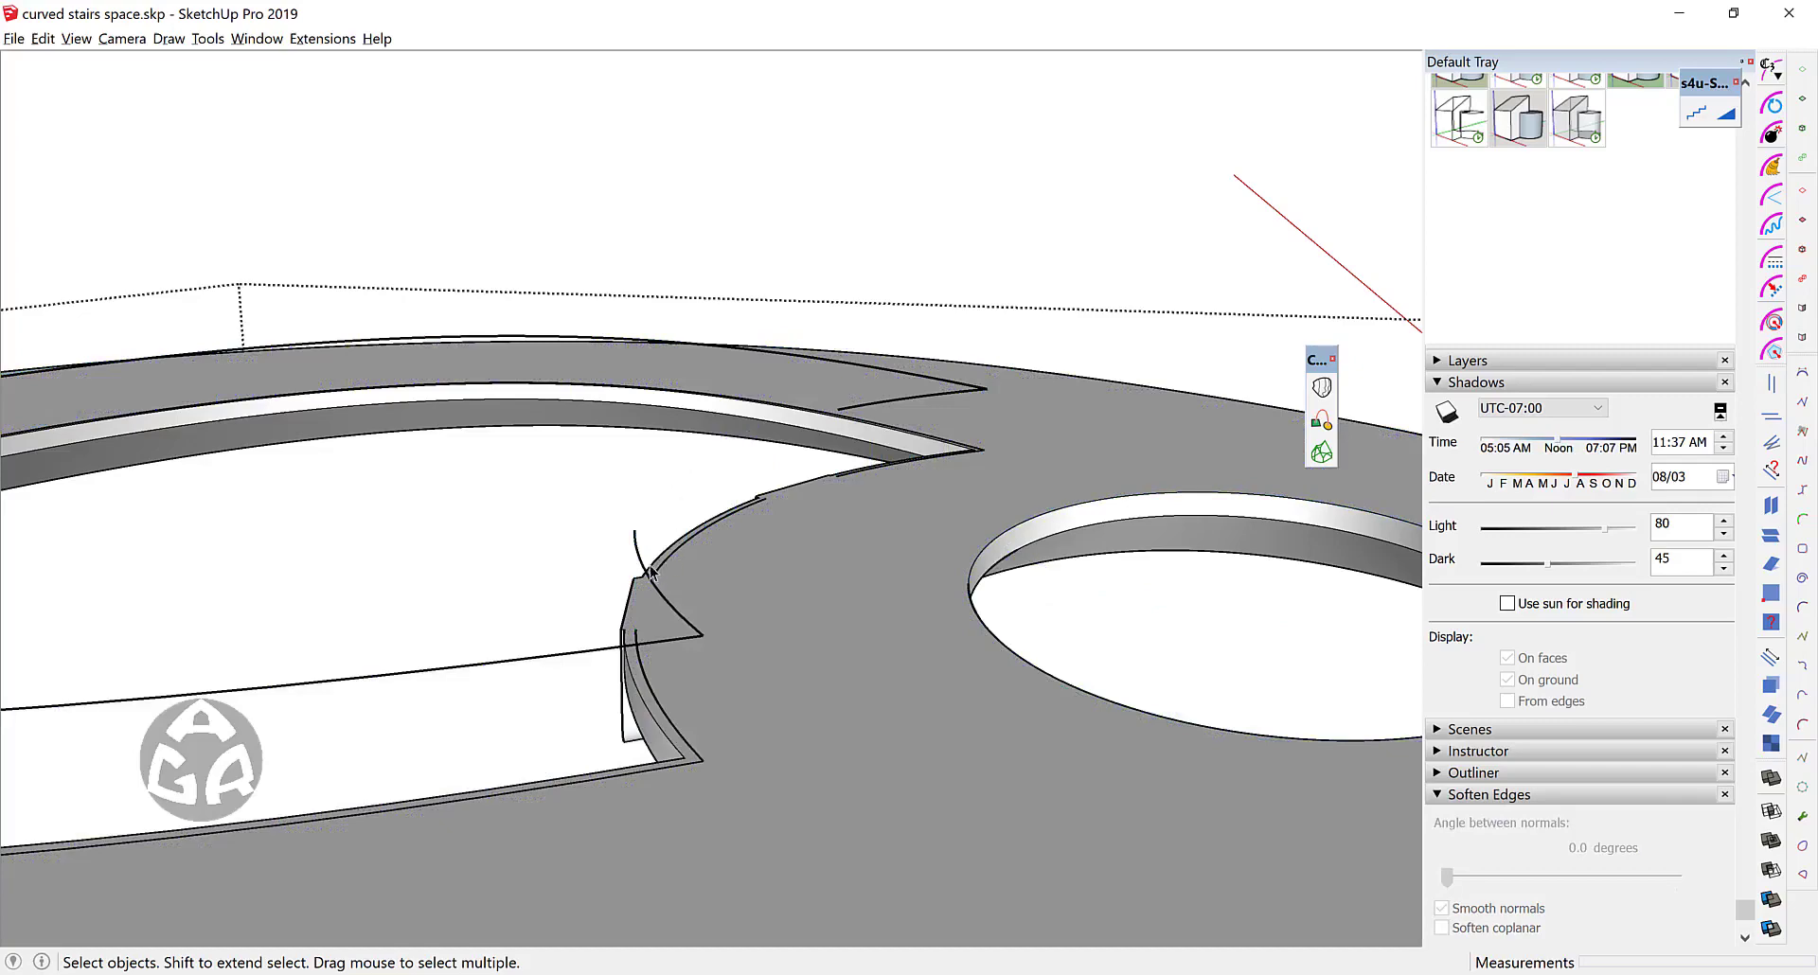
pyautogui.click(643, 573)
pyautogui.press('Delete')
pyautogui.tripleClick(860, 419)
pyautogui.click(885, 408)
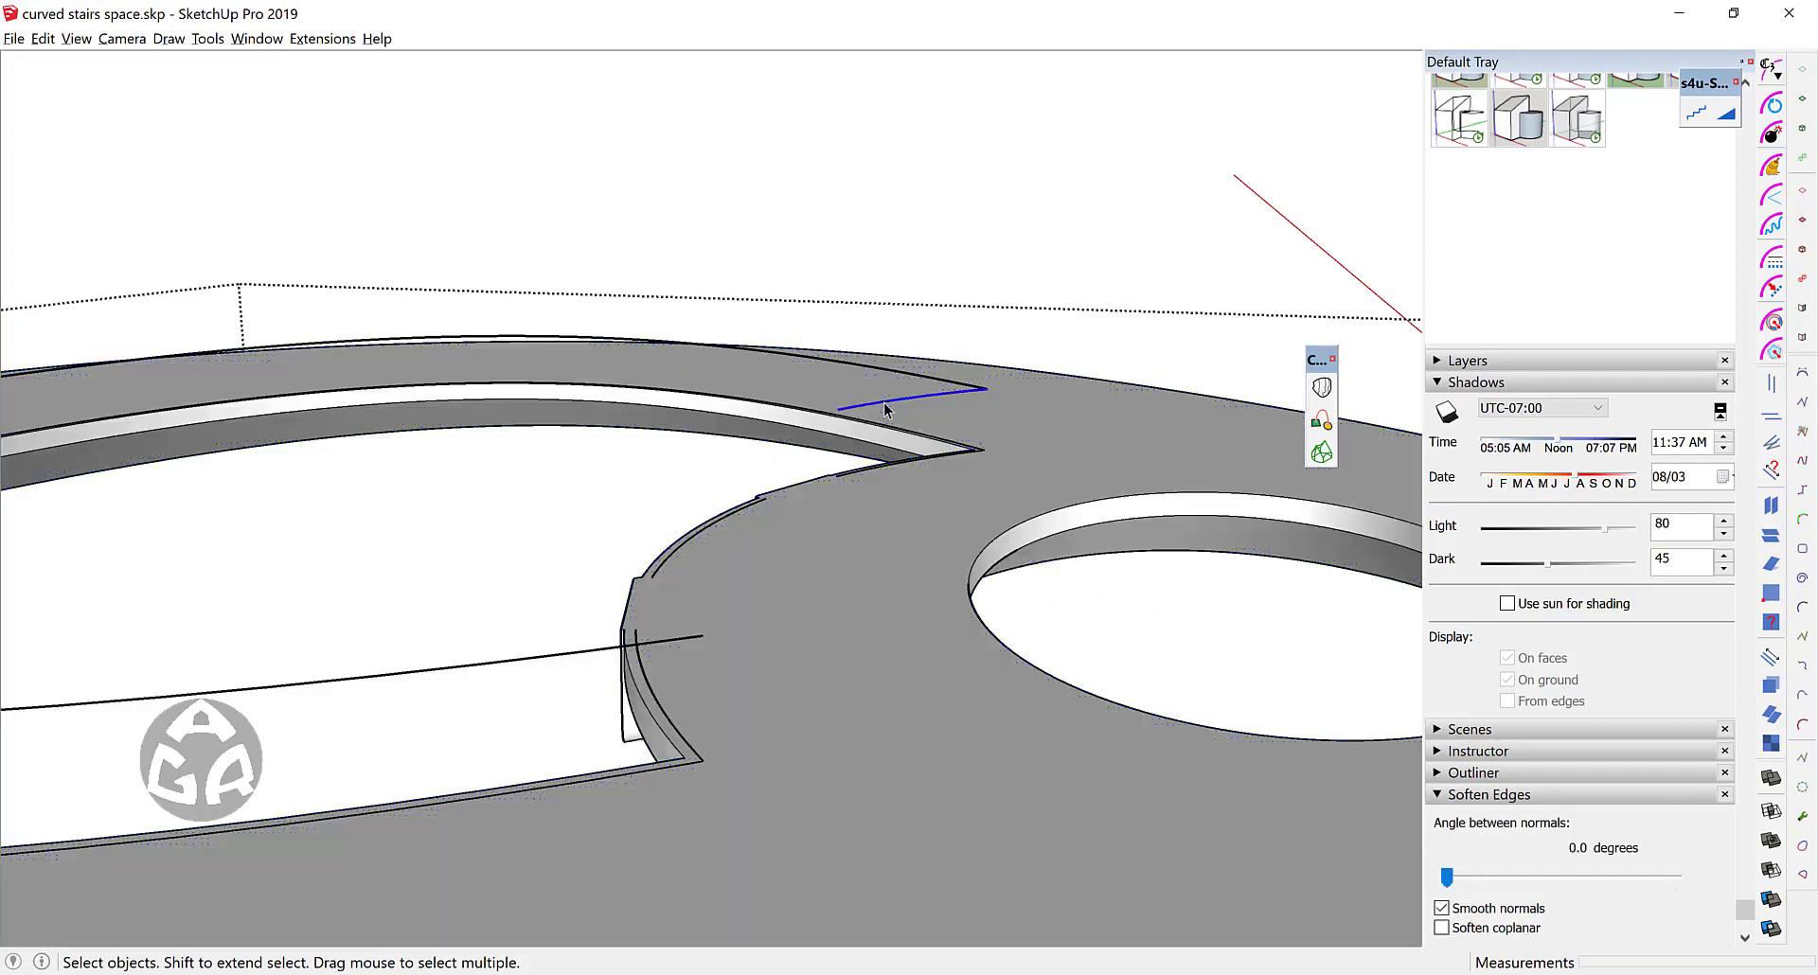
pyautogui.tripleClick(884, 403)
pyautogui.press('Delete')
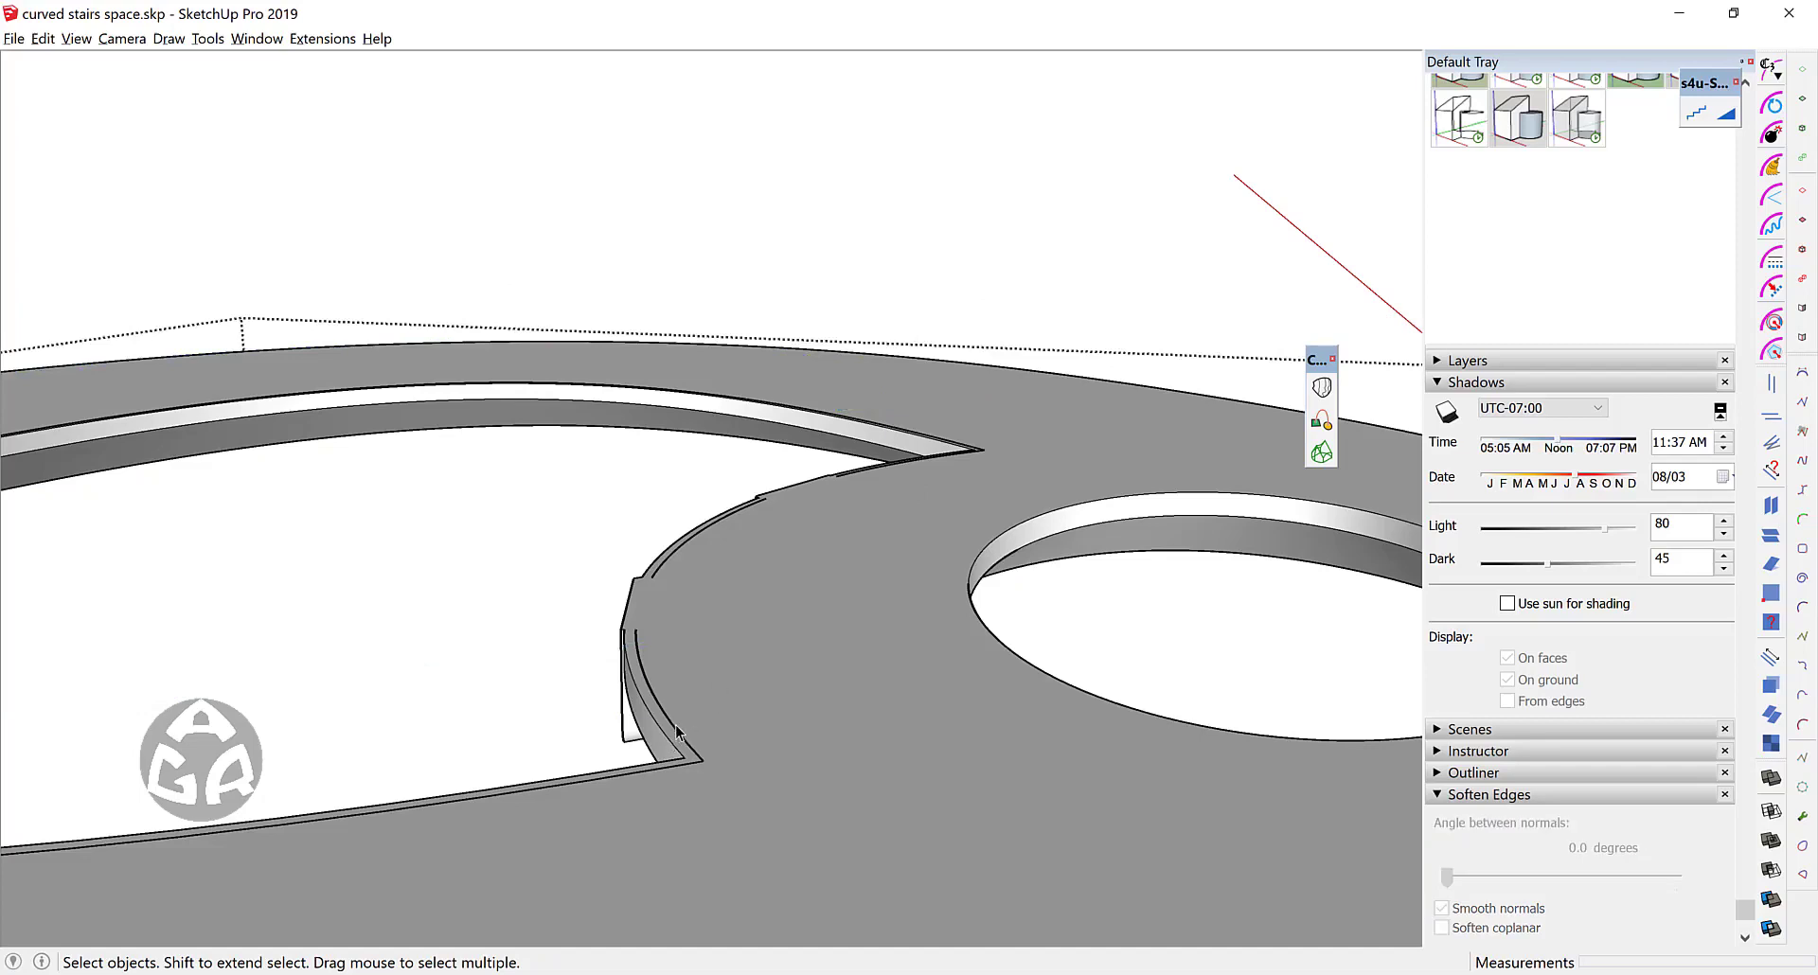
# Step: Delete the leftover offset outline on the slab face around the large opening and leave the slab group
pyautogui.tripleClick(674, 724)
pyautogui.moveTo(721, 533); pyautogui.dragTo(703, 590, button='middle')
pyautogui.press('Delete')
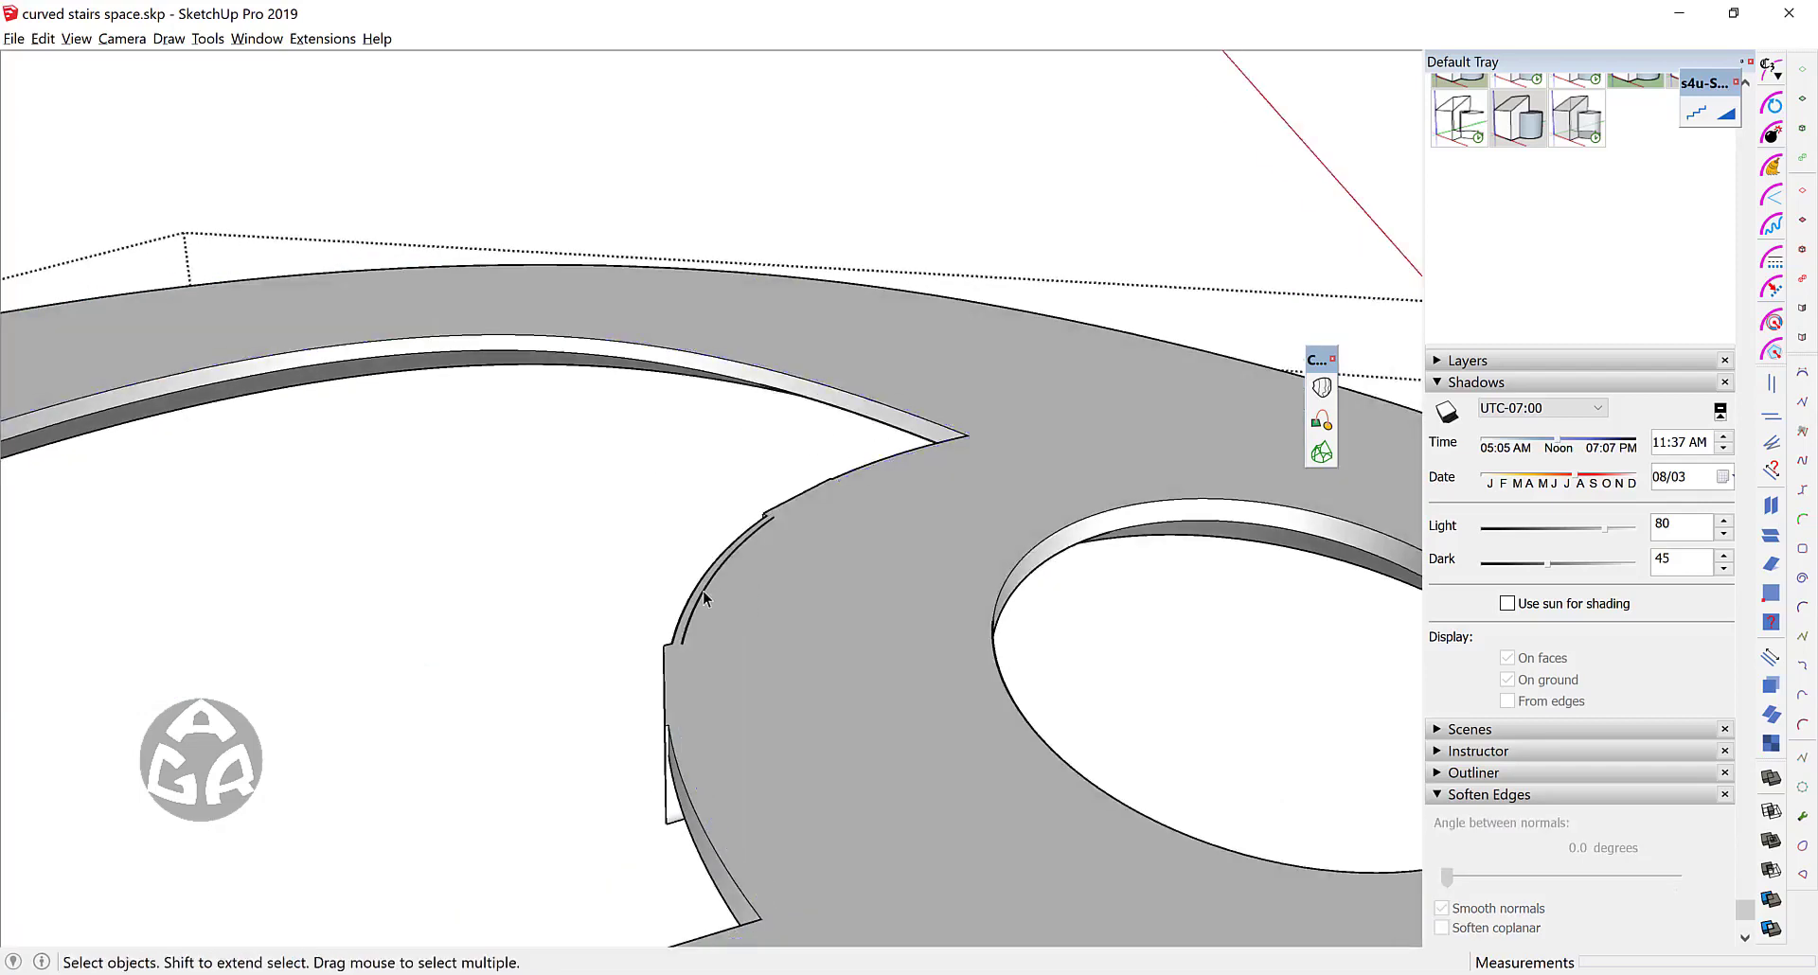
pyautogui.scroll(-5, 644, 477)
pyautogui.press('Escape')
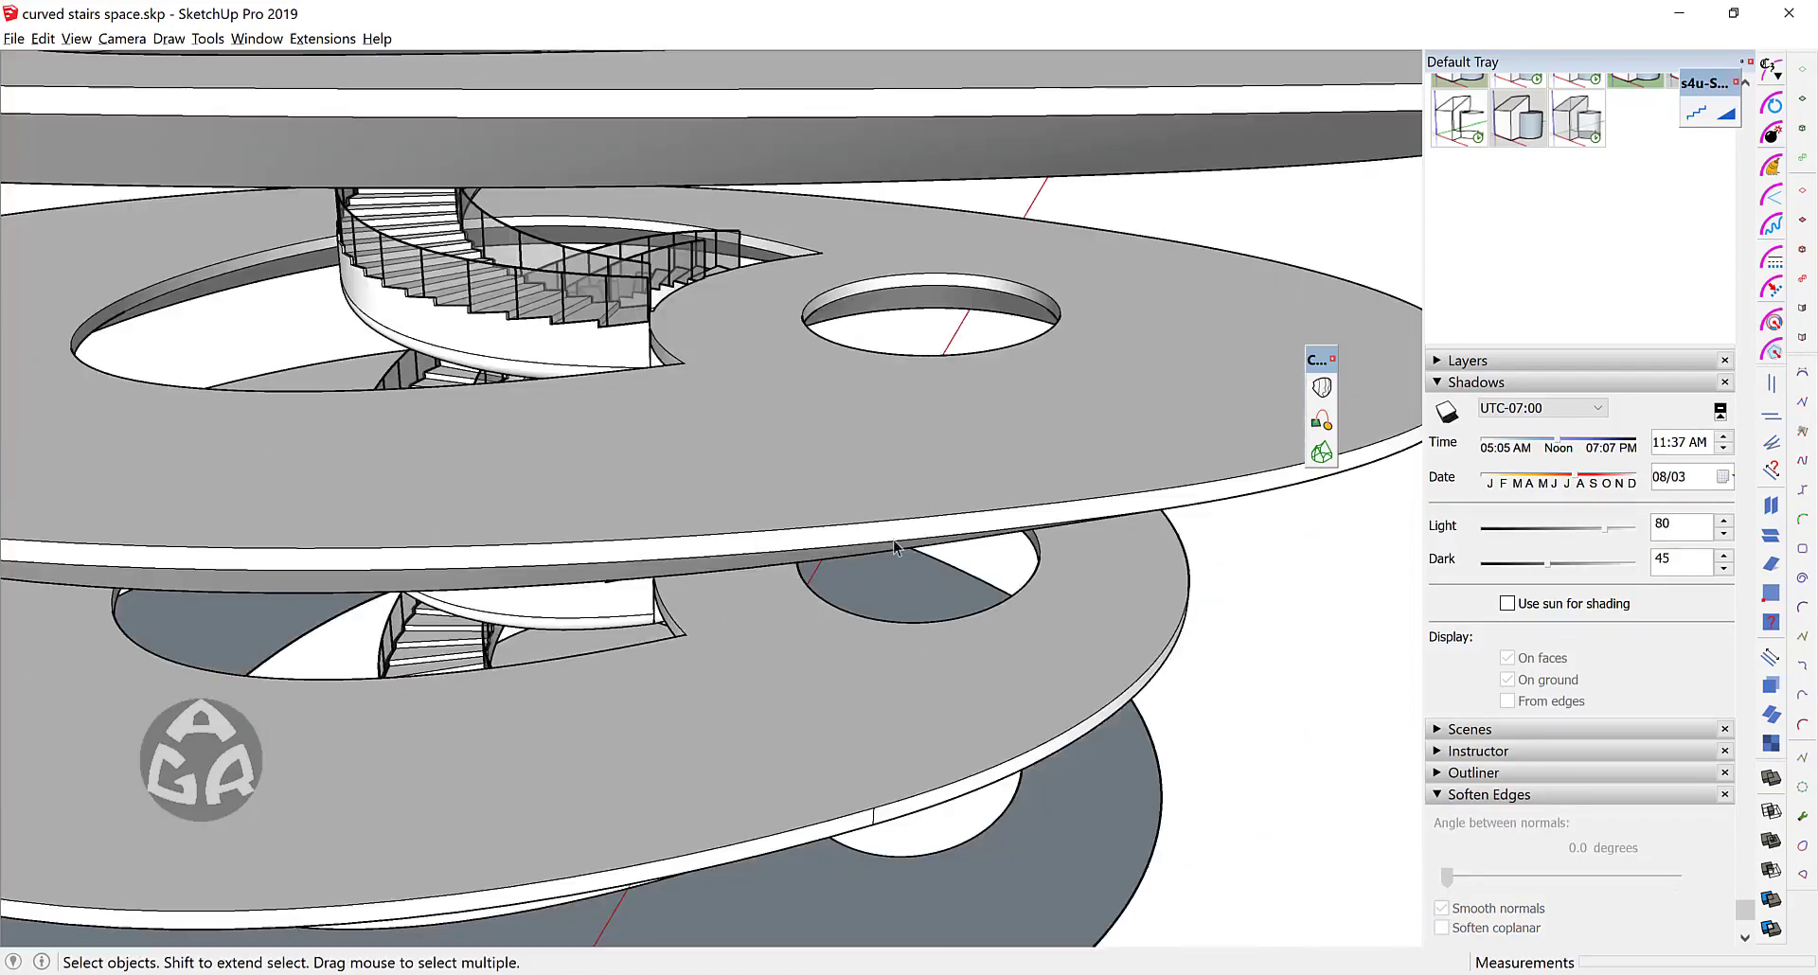
# Step: Paste the cut opening railings in place on the slab, then copy them upward at the storey spacing with a x2 array
pyautogui.moveTo(816, 623); pyautogui.dragTo(744, 462, button='middle')
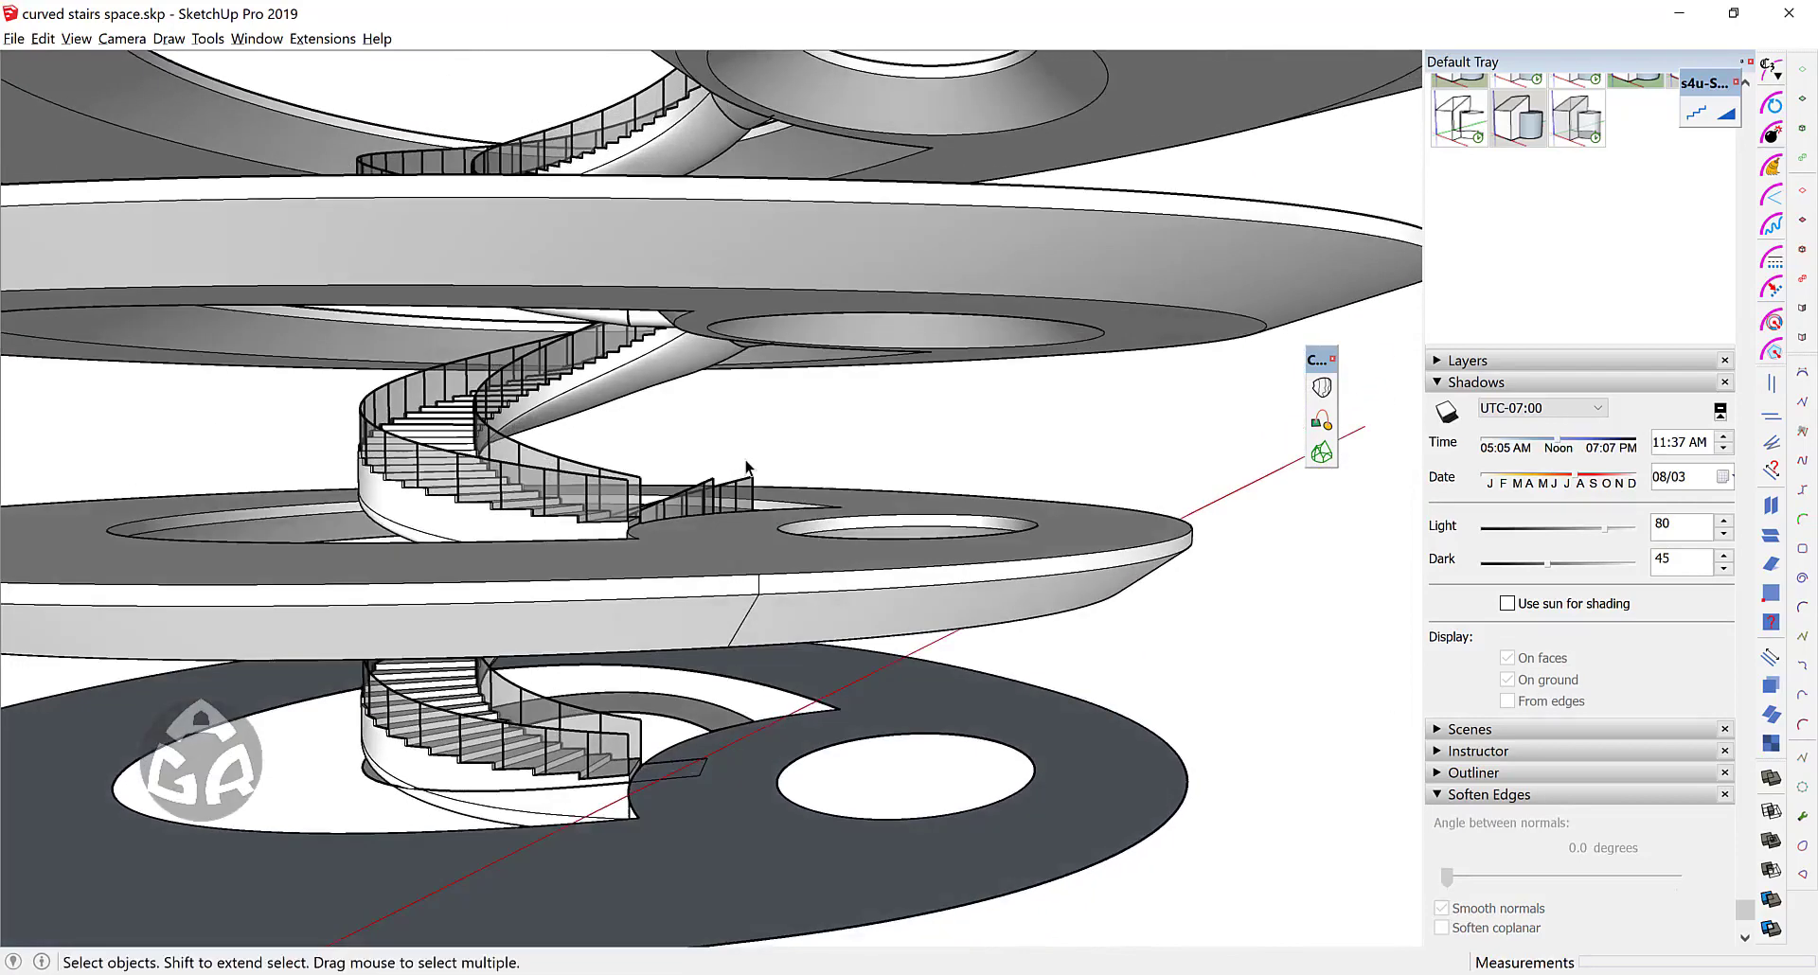
pyautogui.click(850, 510)
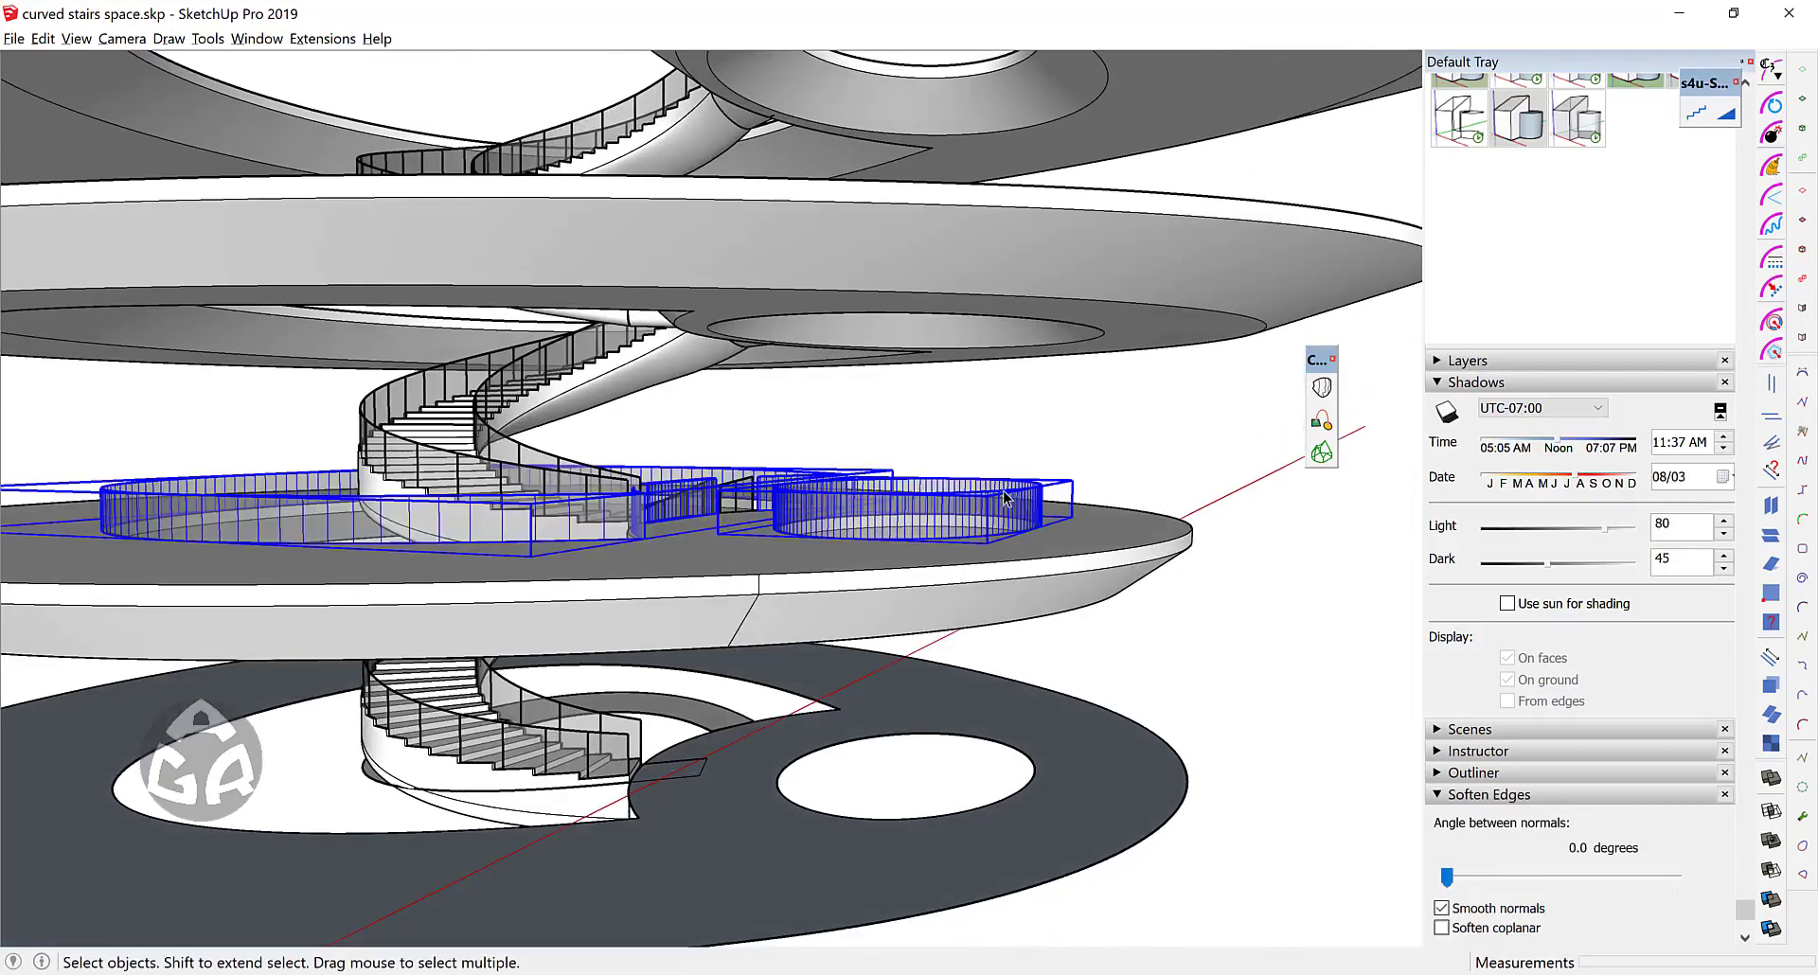
pyautogui.press('m')
pyautogui.press('ctrl')
pyautogui.click(1095, 550)
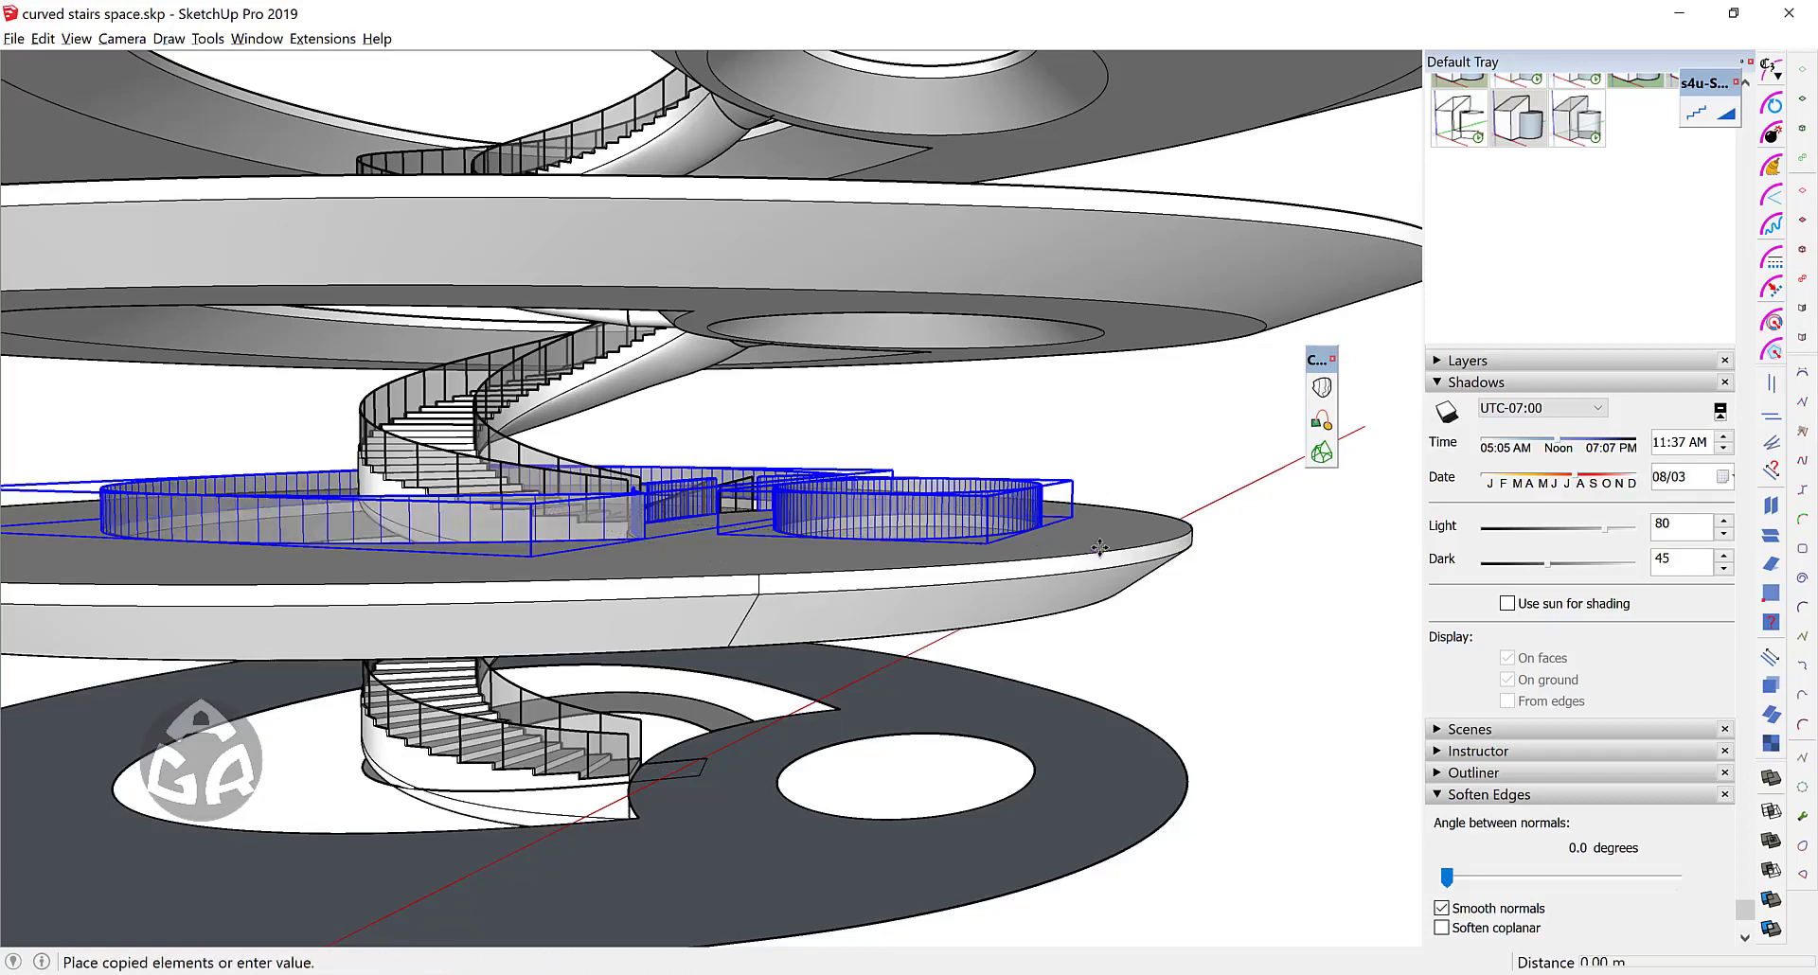
pyautogui.scroll(-3, 1099, 544)
pyautogui.click(1124, 276)
pyautogui.moveTo(1116, 406); pyautogui.dragTo(1120, 442, button='middle')
pyautogui.write('x2')
pyautogui.press('Return')
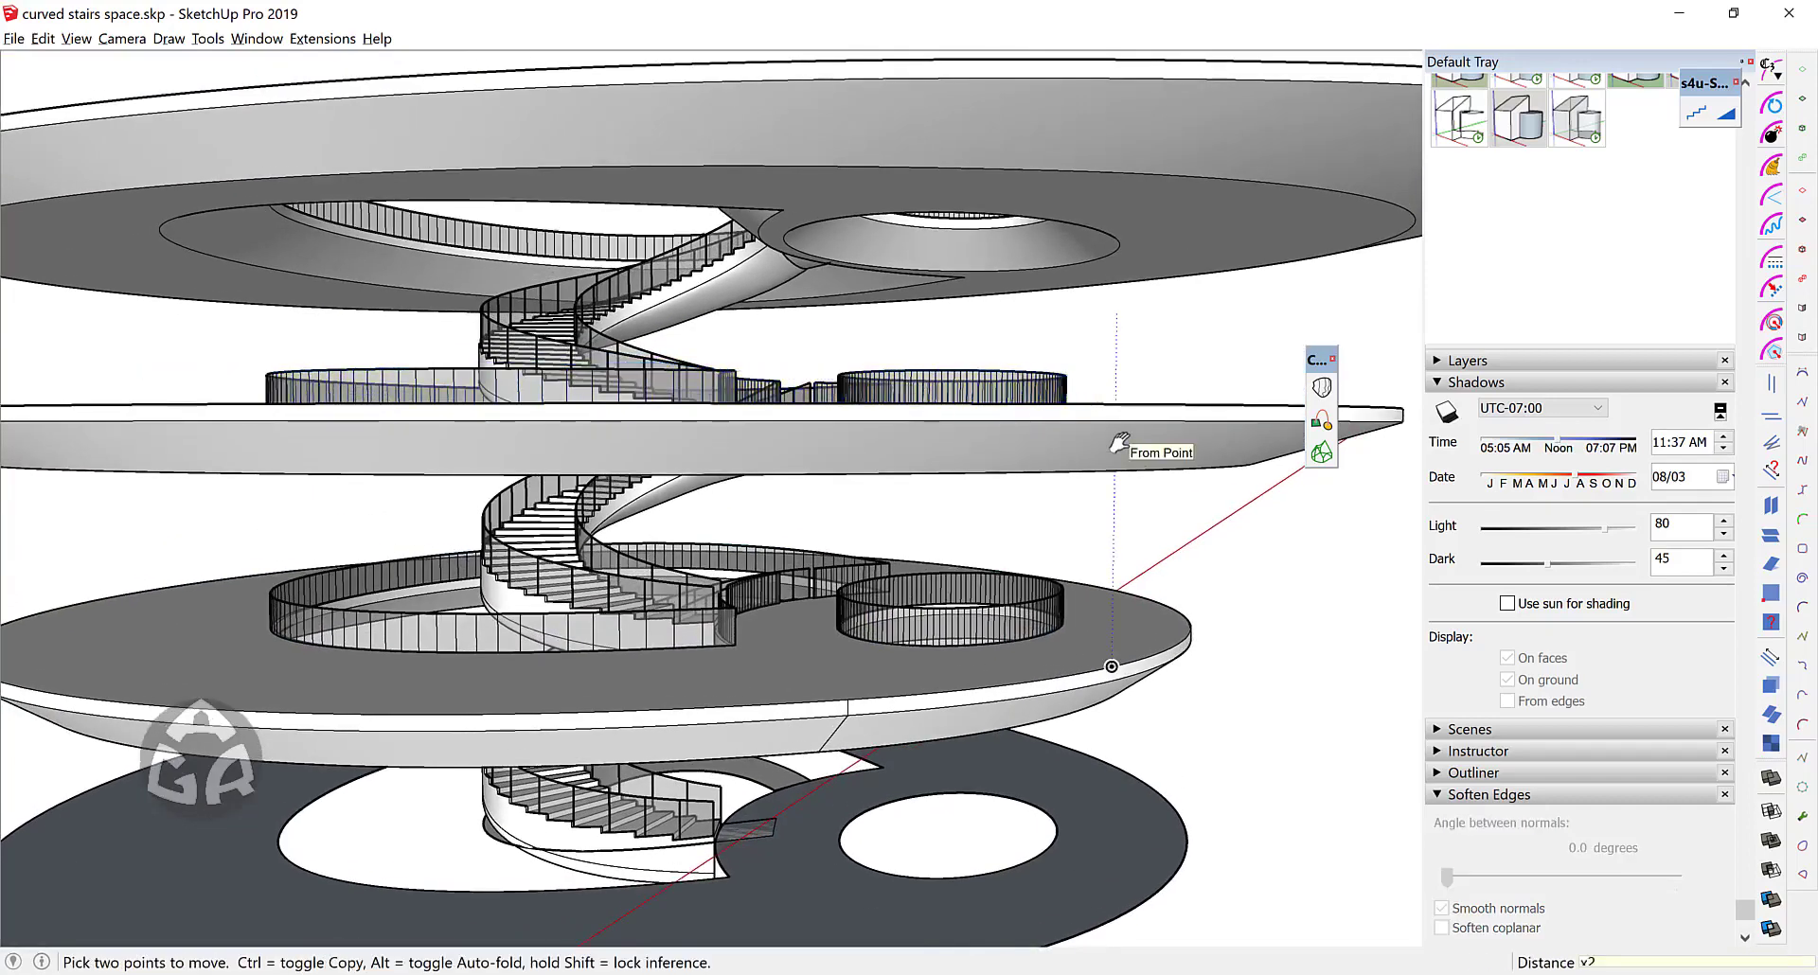
pyautogui.press('space')
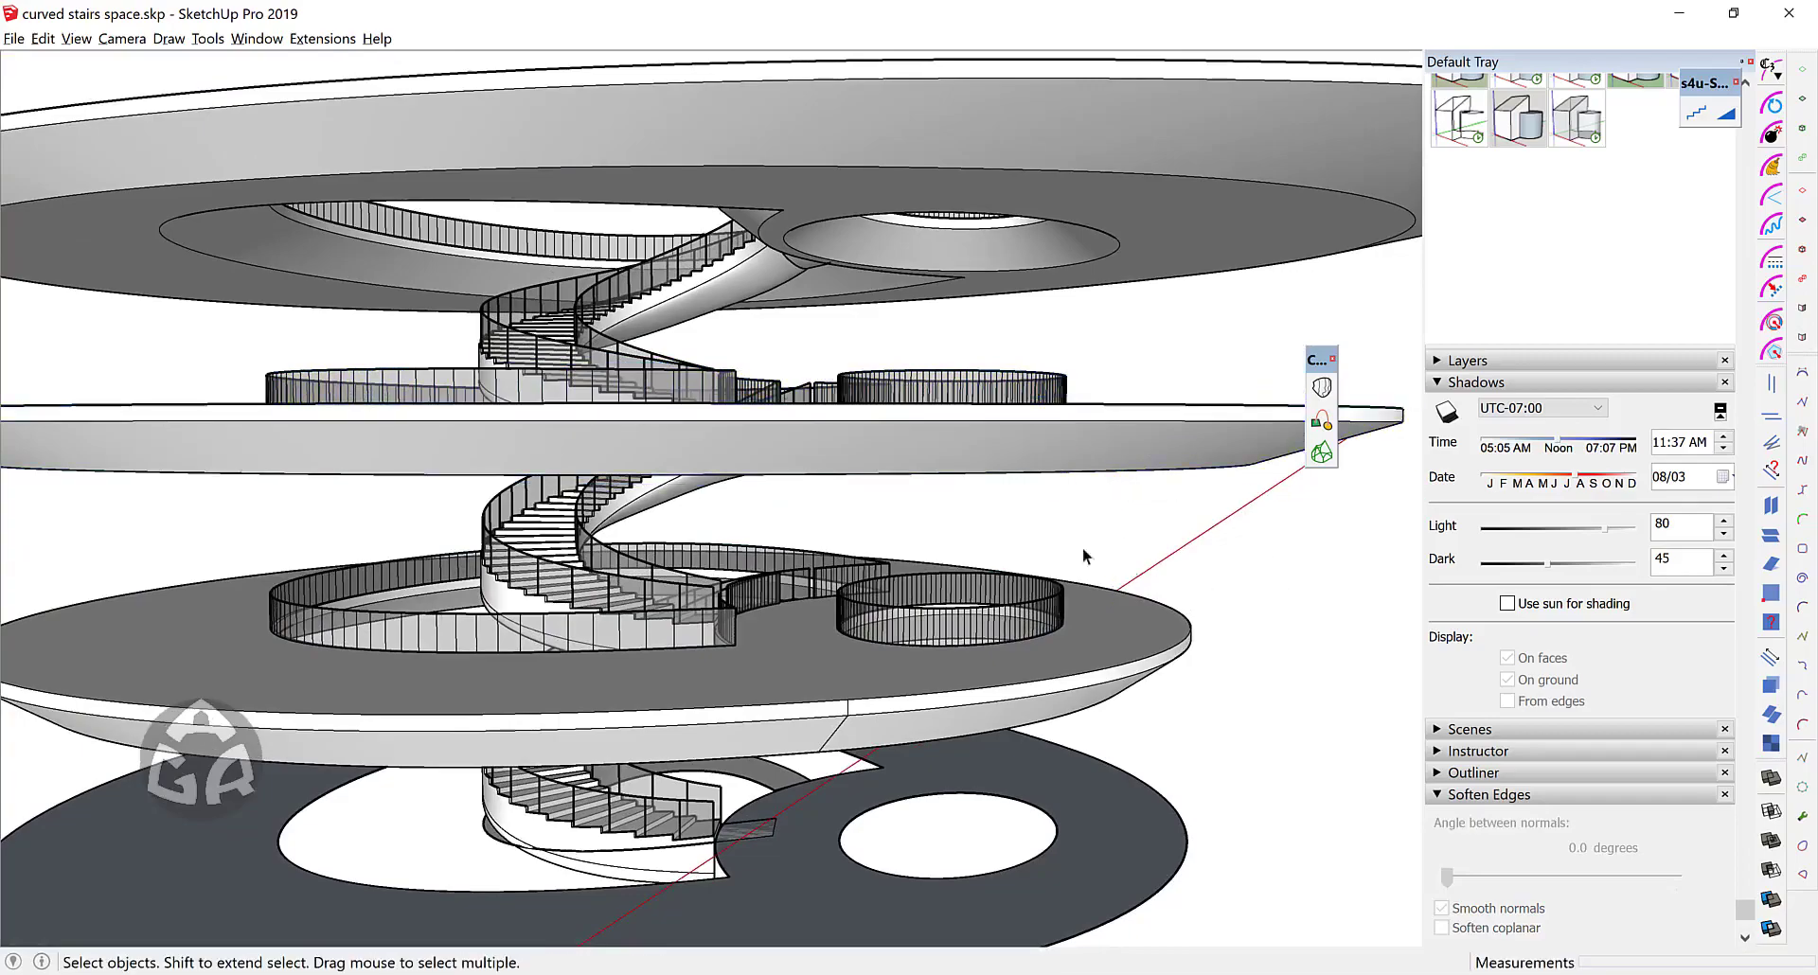
# Step: Inspect the curved stairs and opening railings from inside the space, from below and from outside
pyautogui.moveTo(1083, 548); pyautogui.dragTo(814, 573, button='middle')
pyautogui.scroll(8, 805, 583)
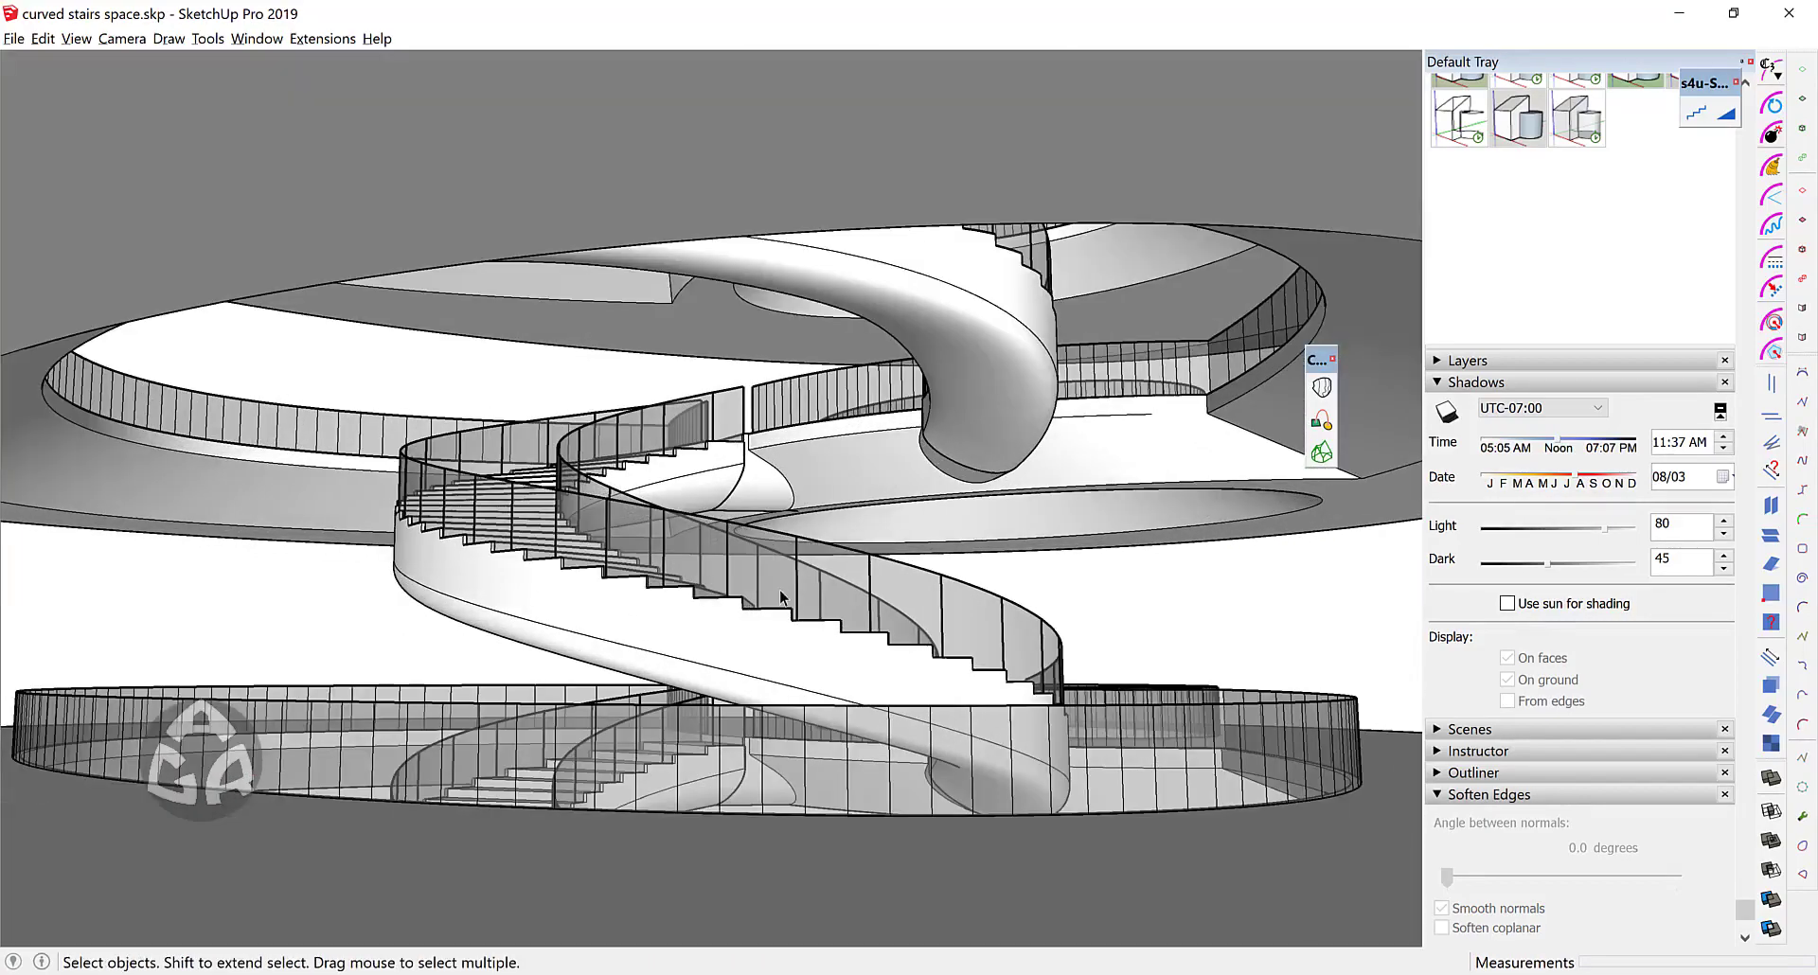
pyautogui.scroll(2, 780, 591)
pyautogui.moveTo(664, 560); pyautogui.dragTo(1147, 494, button='middle')
pyautogui.scroll(-5, 796, 567)
pyautogui.scroll(8, 795, 567)
pyautogui.scroll(1, 820, 485)
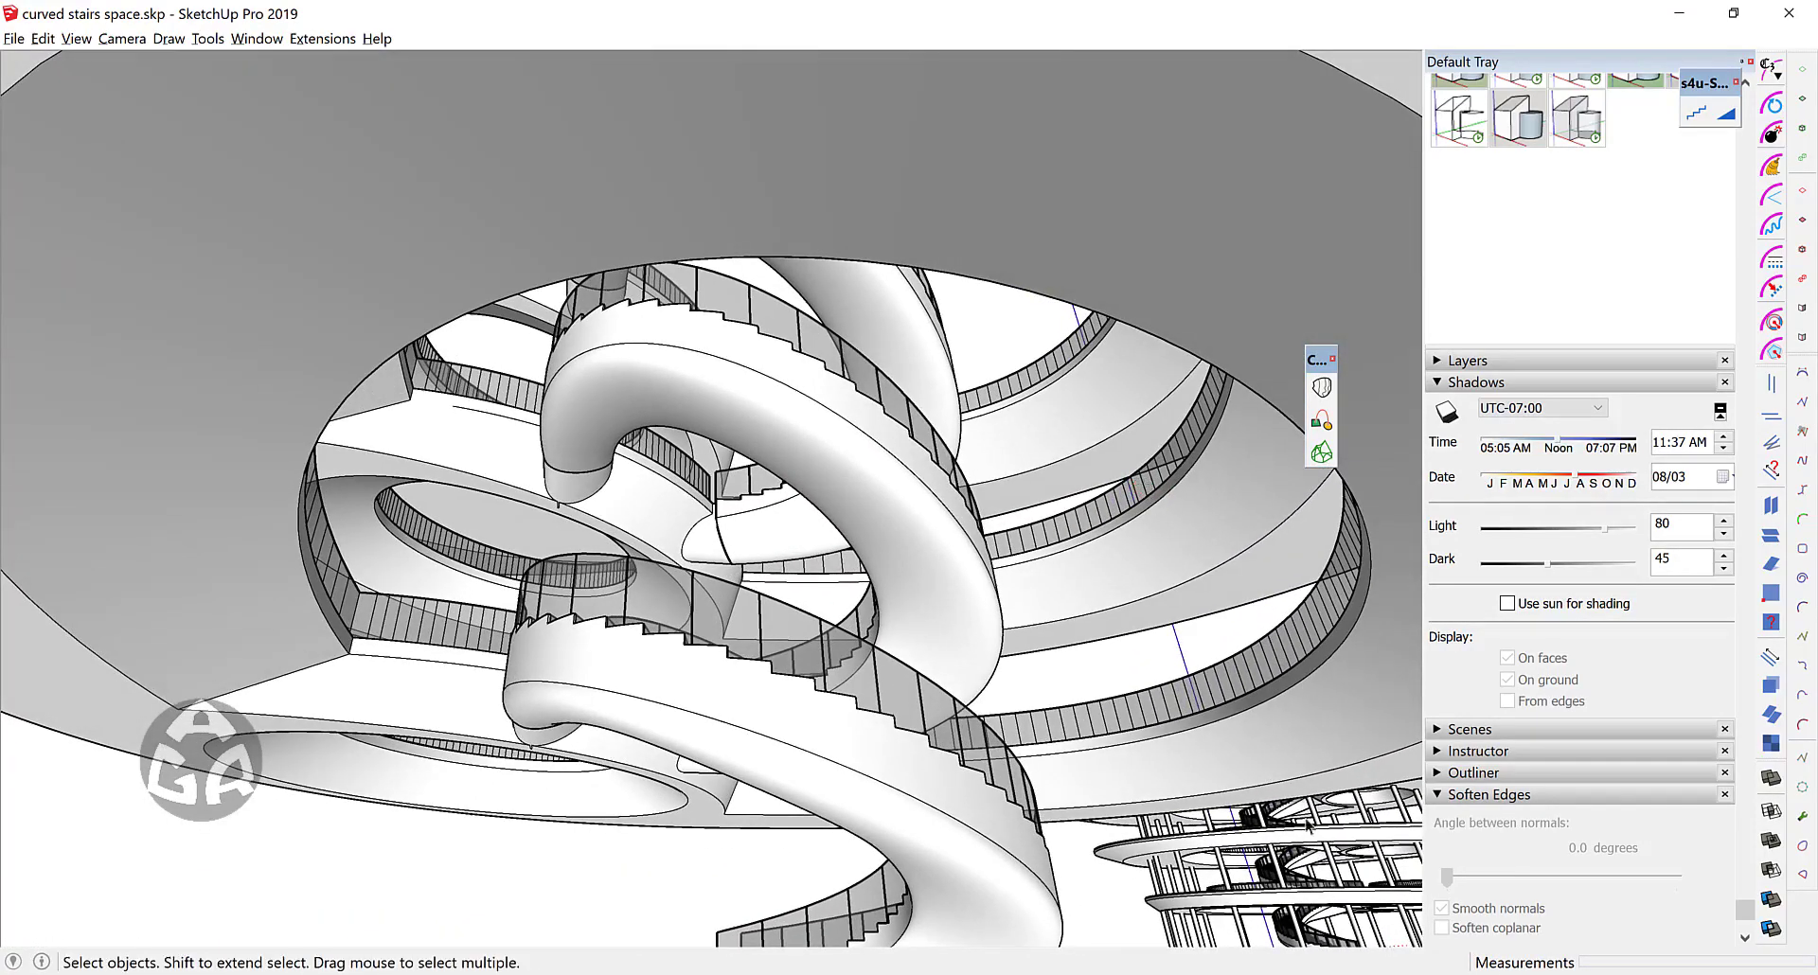
pyautogui.moveTo(428, 699); pyautogui.dragTo(900, 723, button='middle')
pyautogui.scroll(-8, 872, 690)
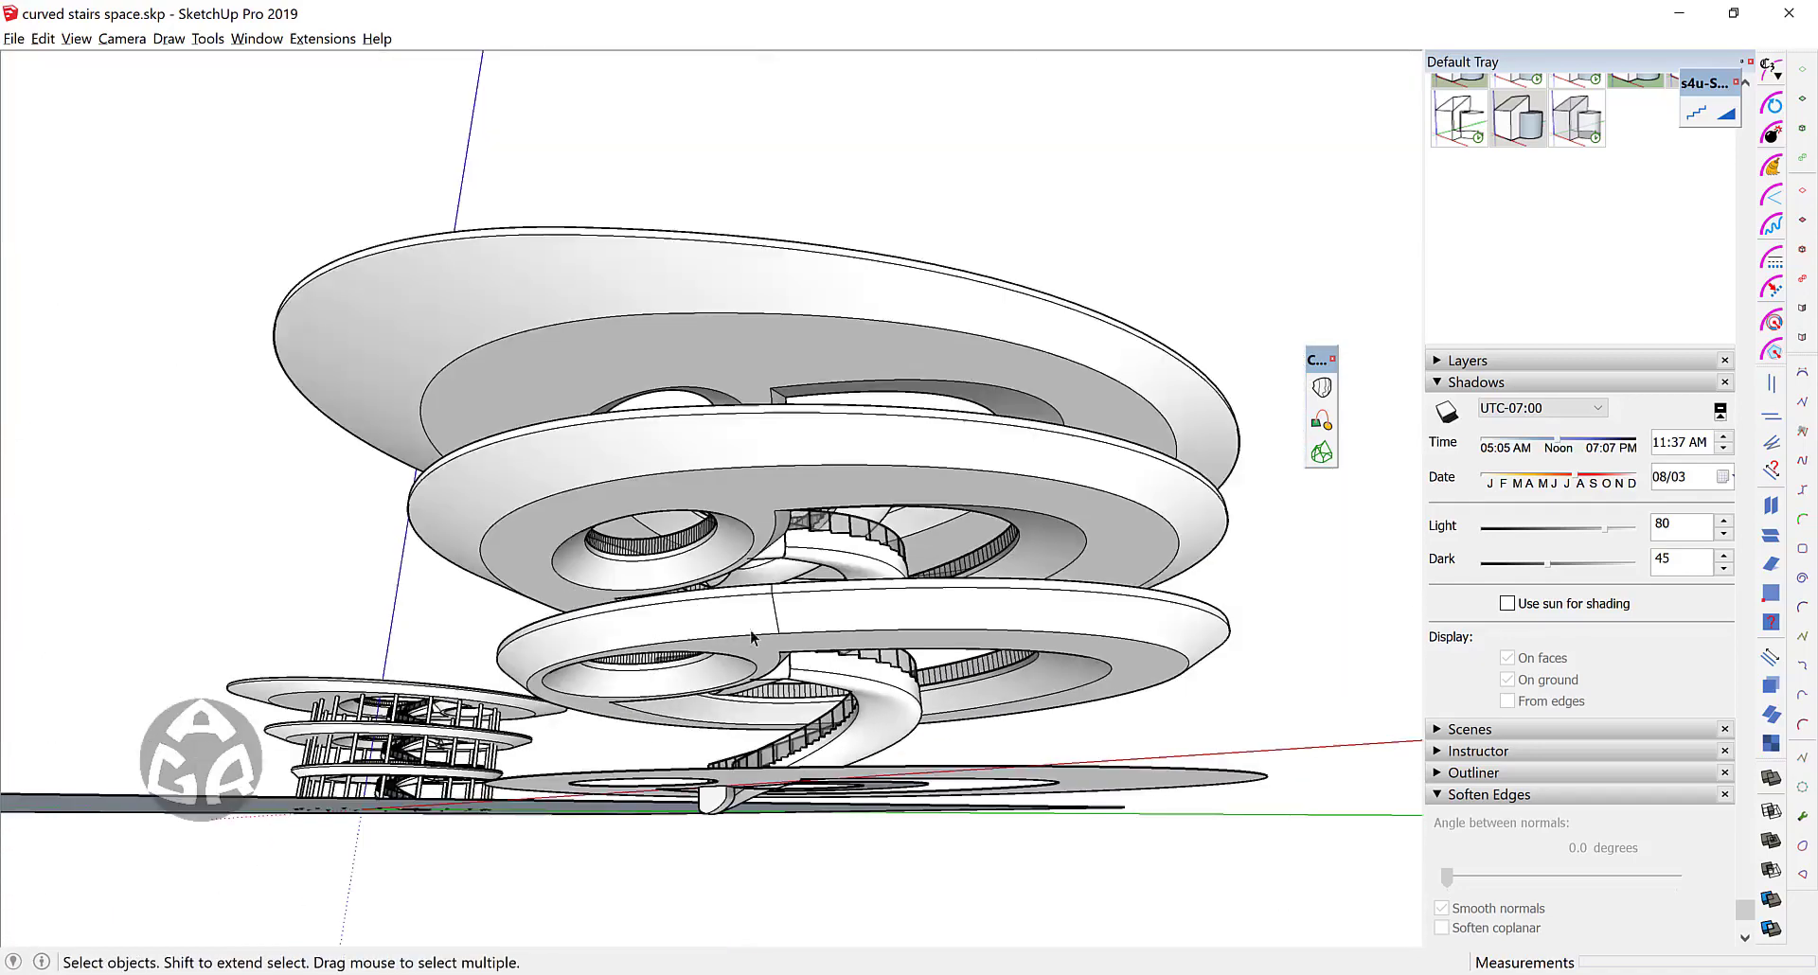
# Step: Examine the neighbouring finished building with its columns, tapered slabs and stairs from several sides and from above
pyautogui.moveTo(751, 636); pyautogui.dragTo(833, 729, button='middle')
pyautogui.scroll(6, 815, 727)
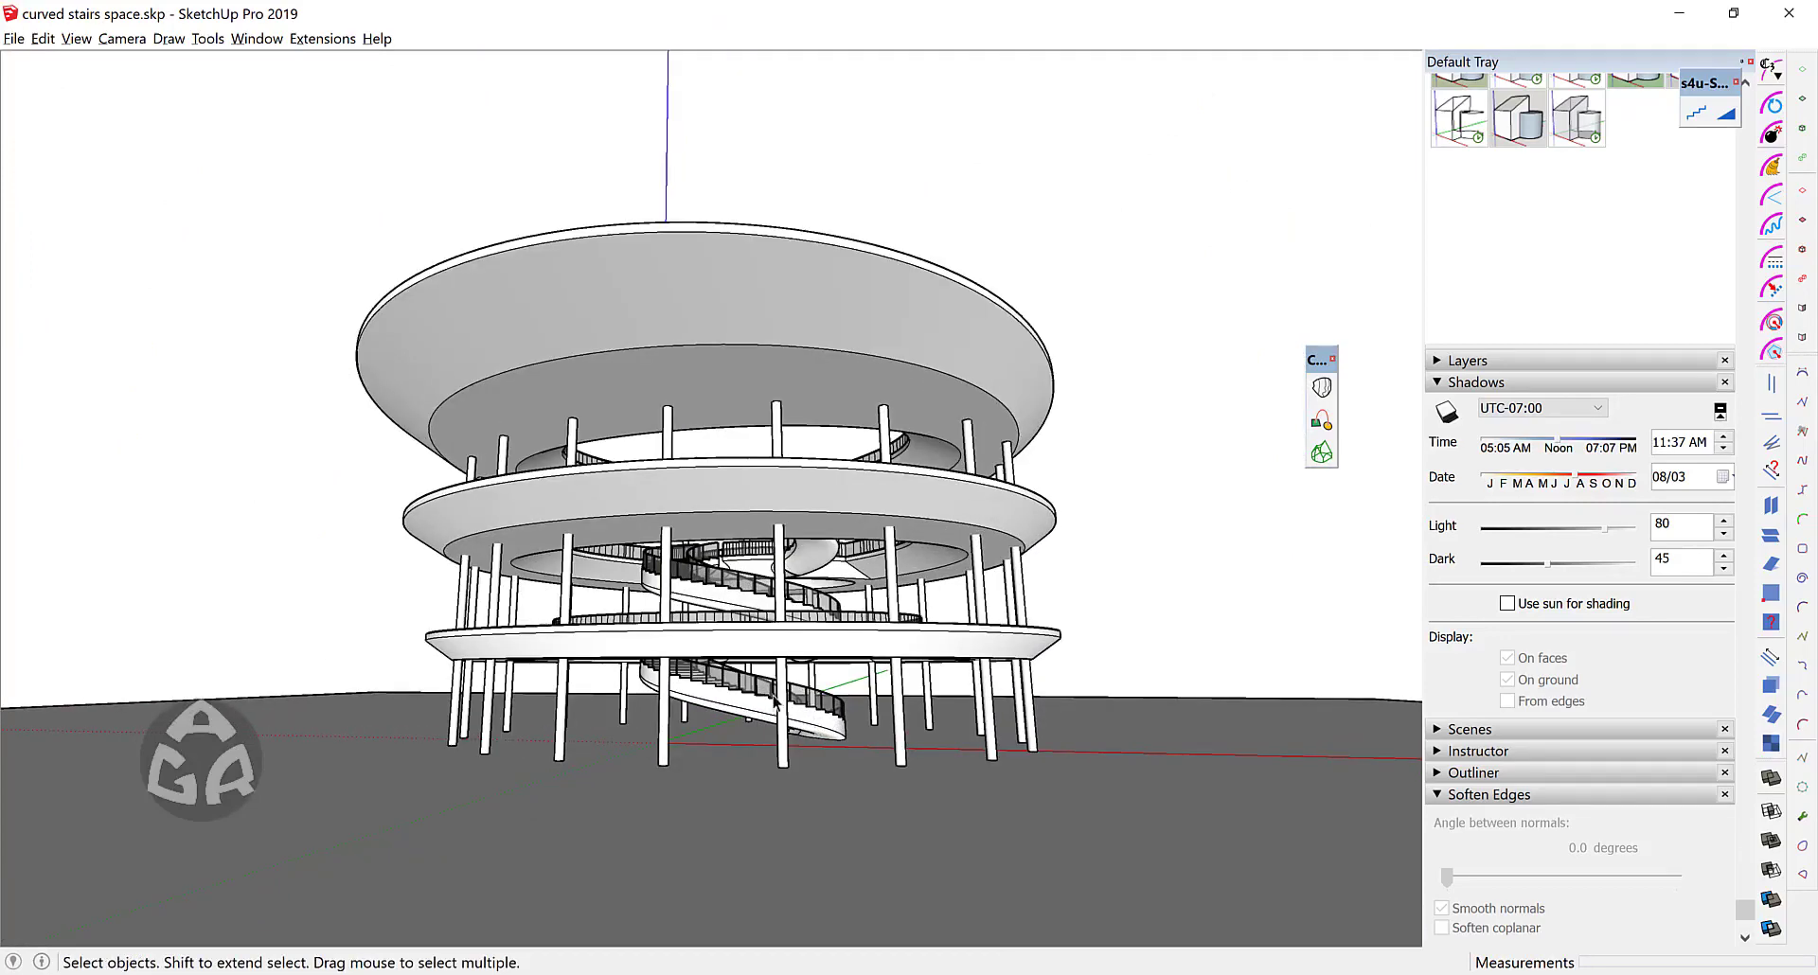
pyautogui.scroll(2, 726, 659)
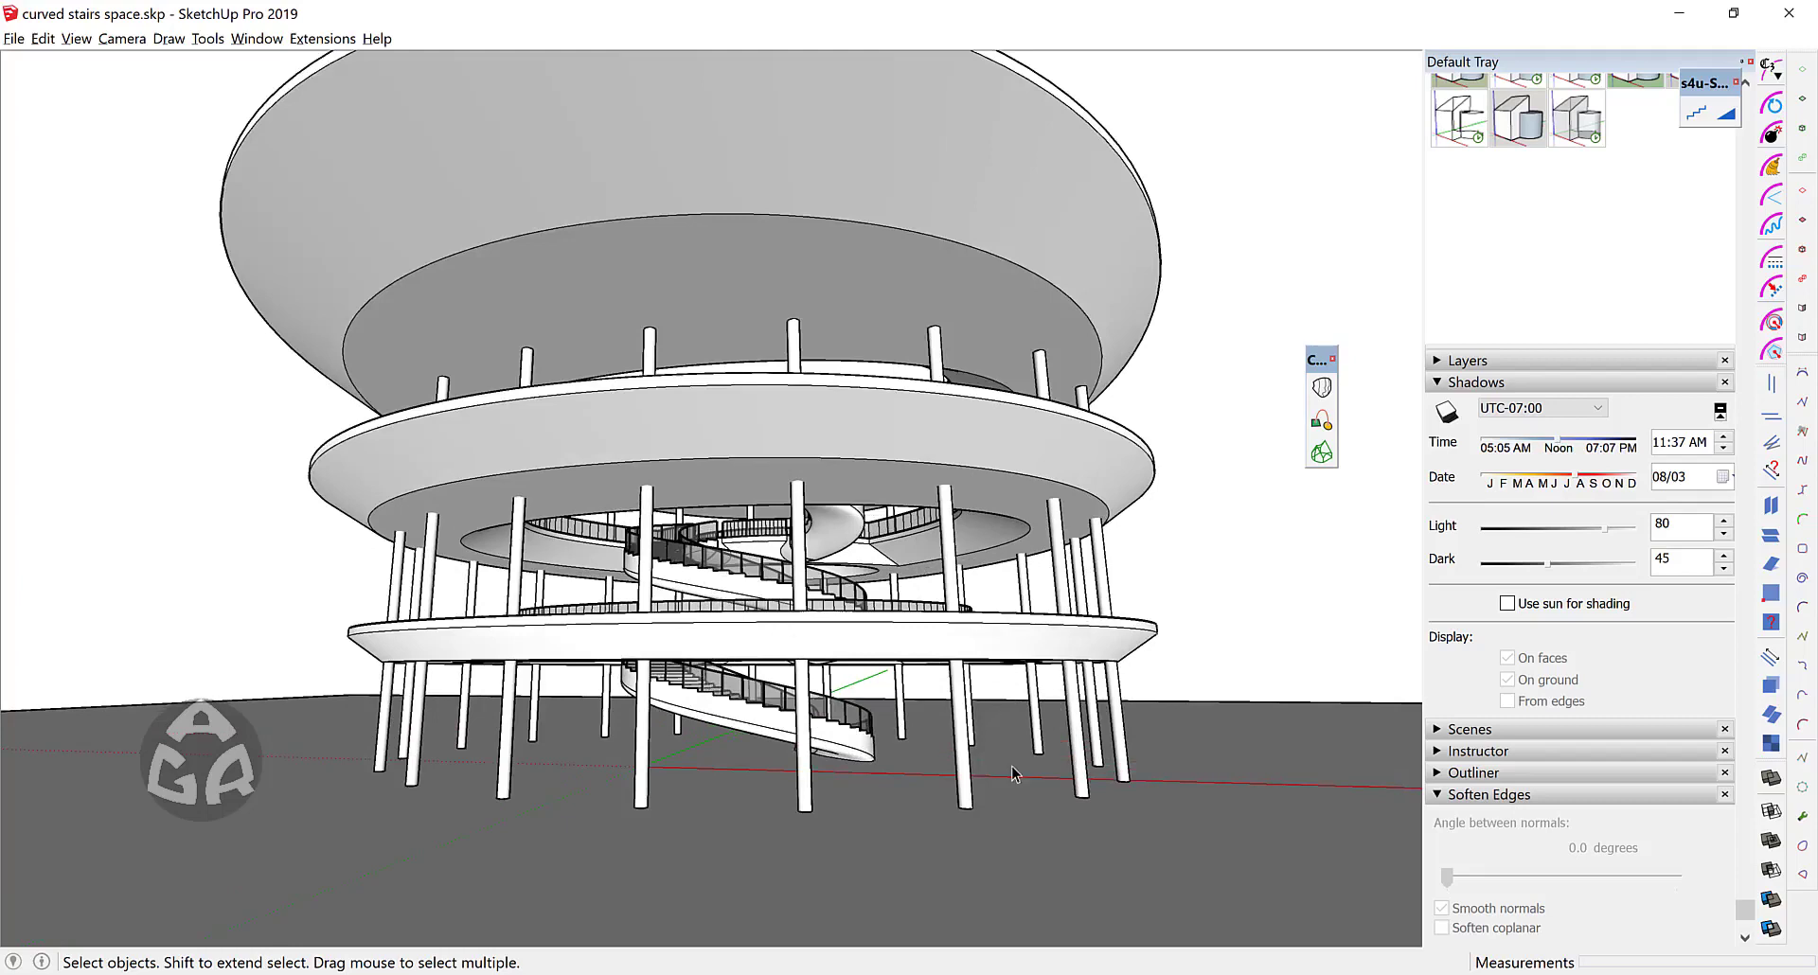
pyautogui.moveTo(877, 569); pyautogui.dragTo(928, 566, button='middle')
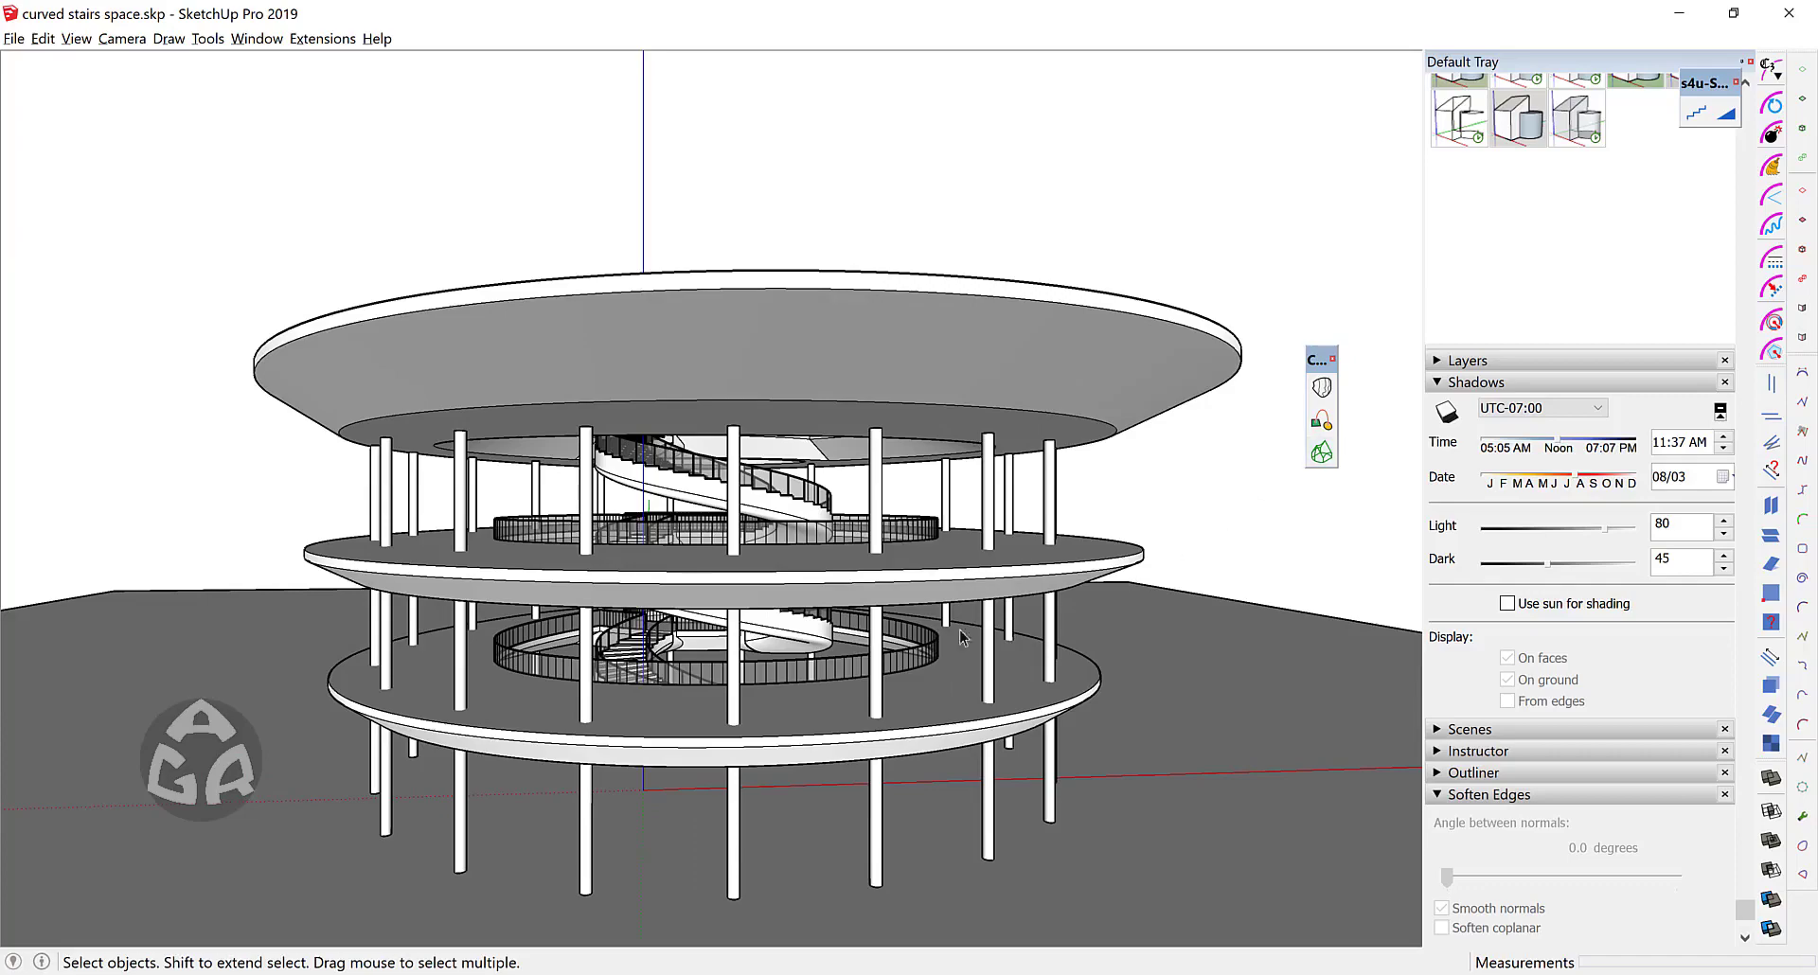
pyautogui.moveTo(682, 653); pyautogui.dragTo(816, 523, button='middle')
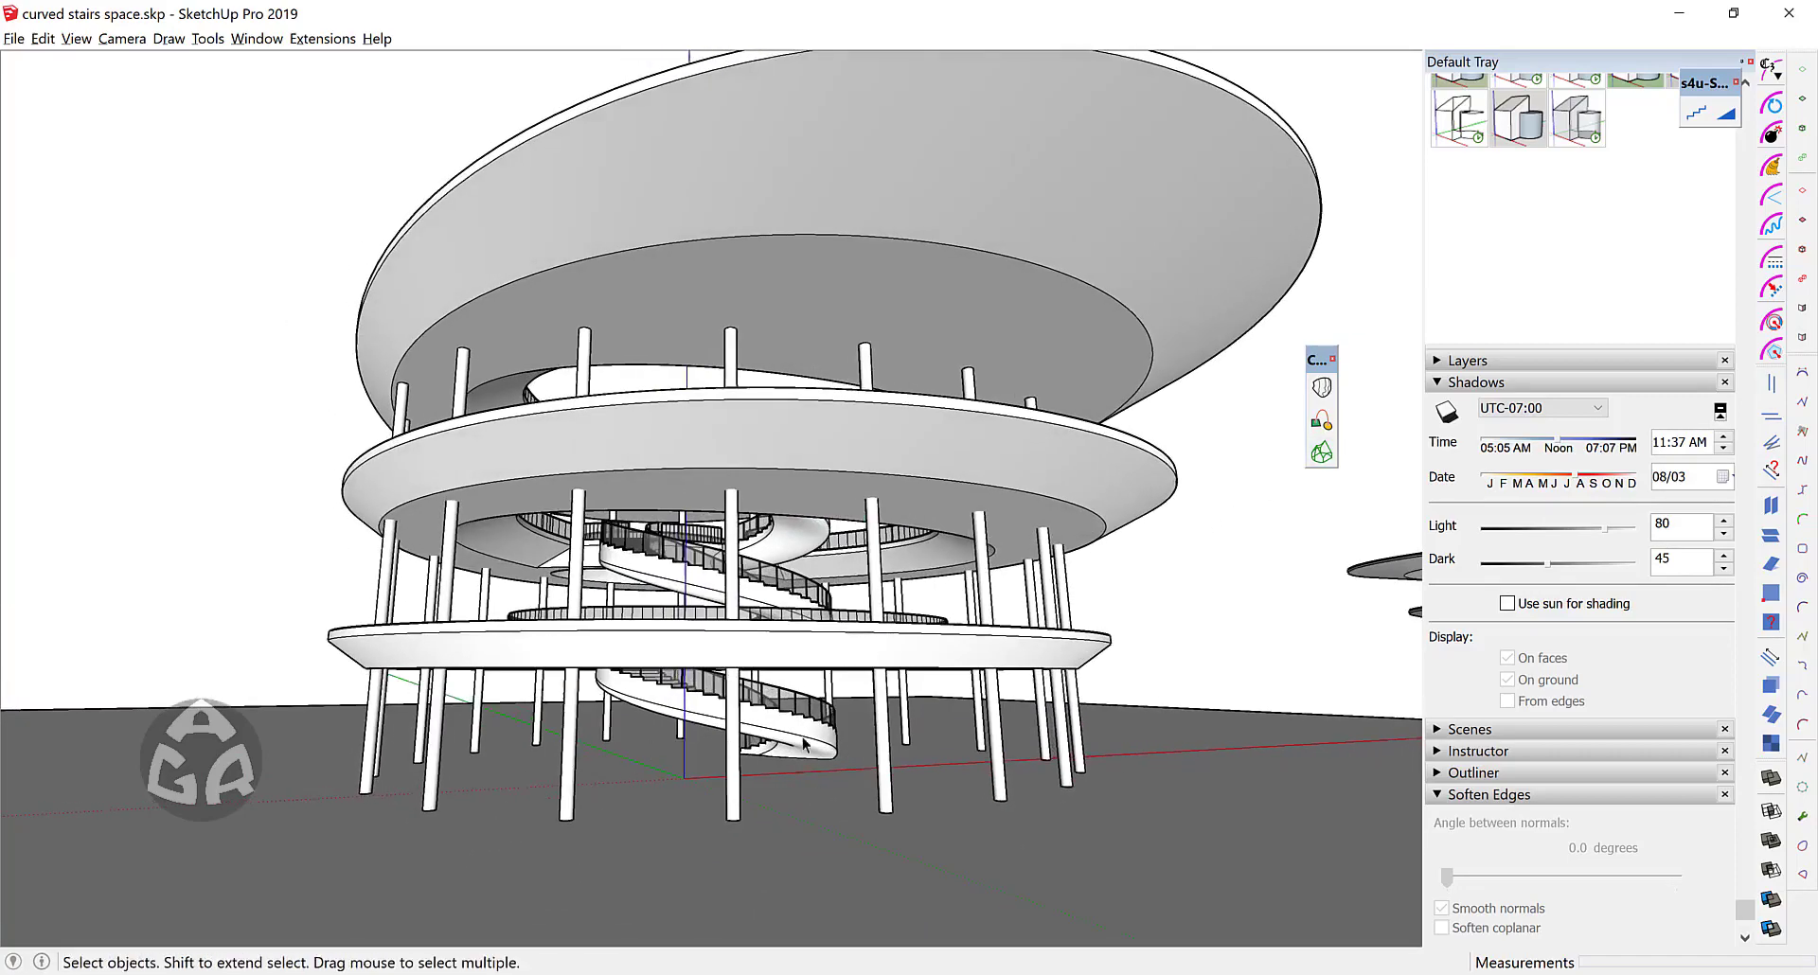
pyautogui.moveTo(694, 655); pyautogui.dragTo(911, 732, button='middle')
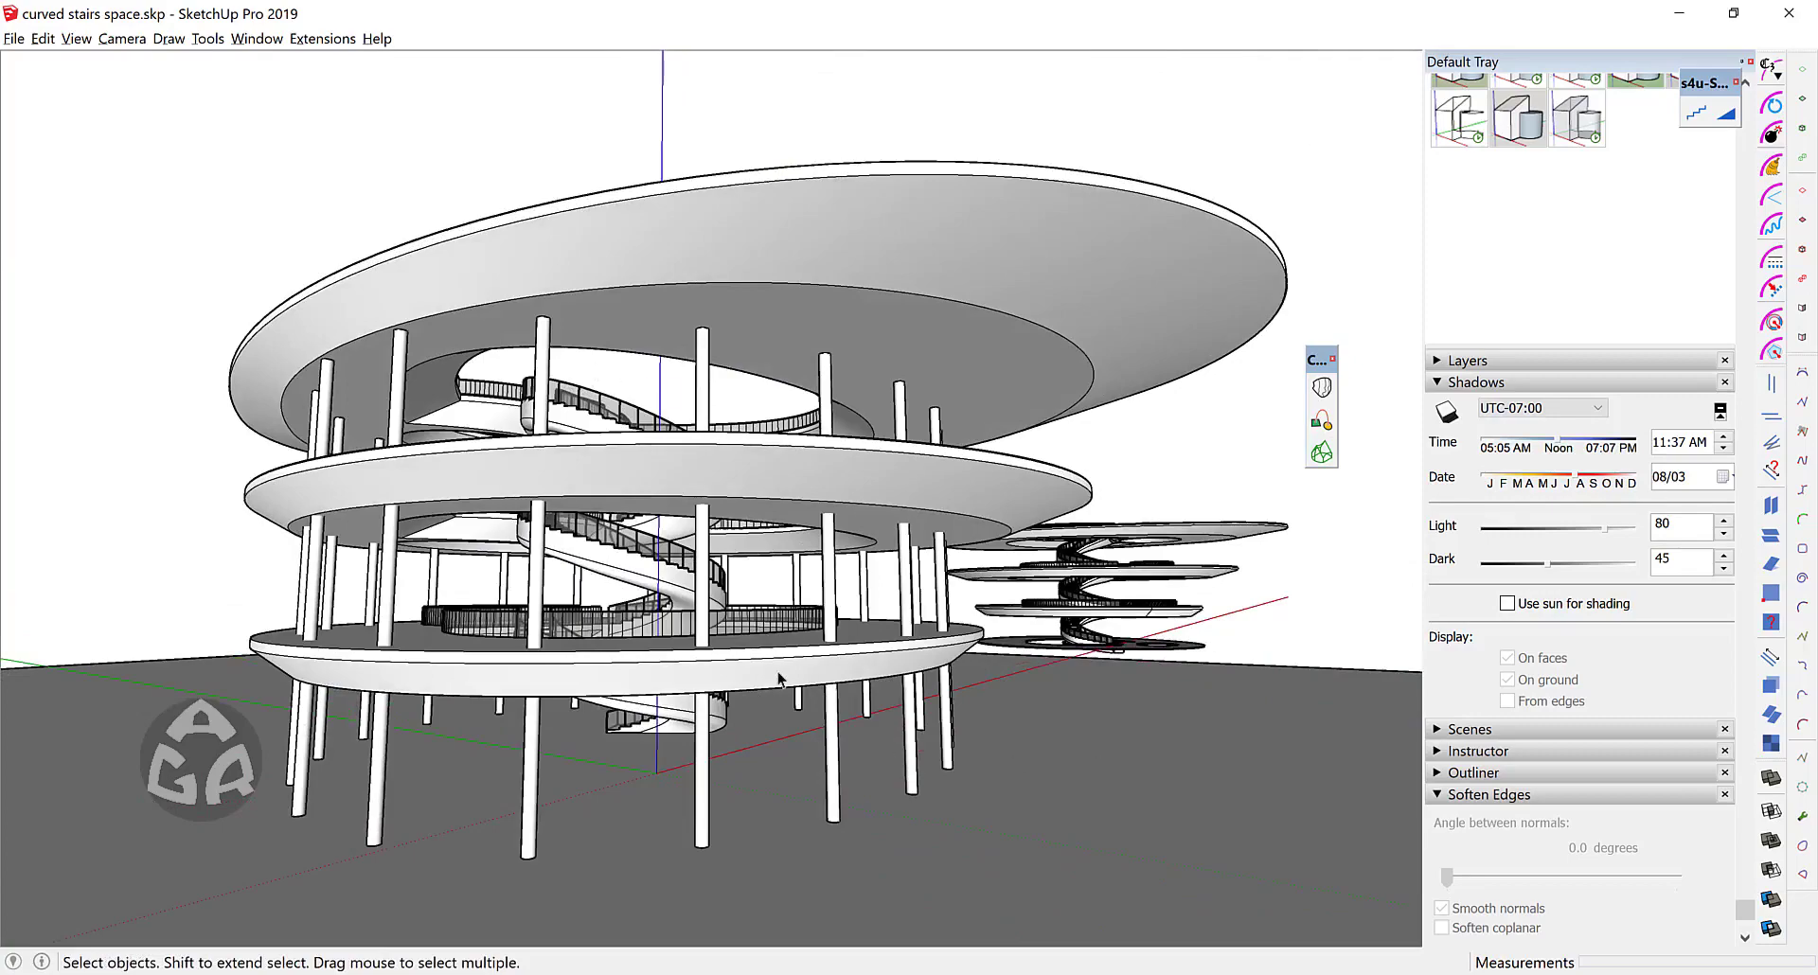
pyautogui.moveTo(379, 728); pyautogui.dragTo(956, 757, button='middle')
pyautogui.moveTo(738, 701); pyautogui.dragTo(605, 561, button='middle')
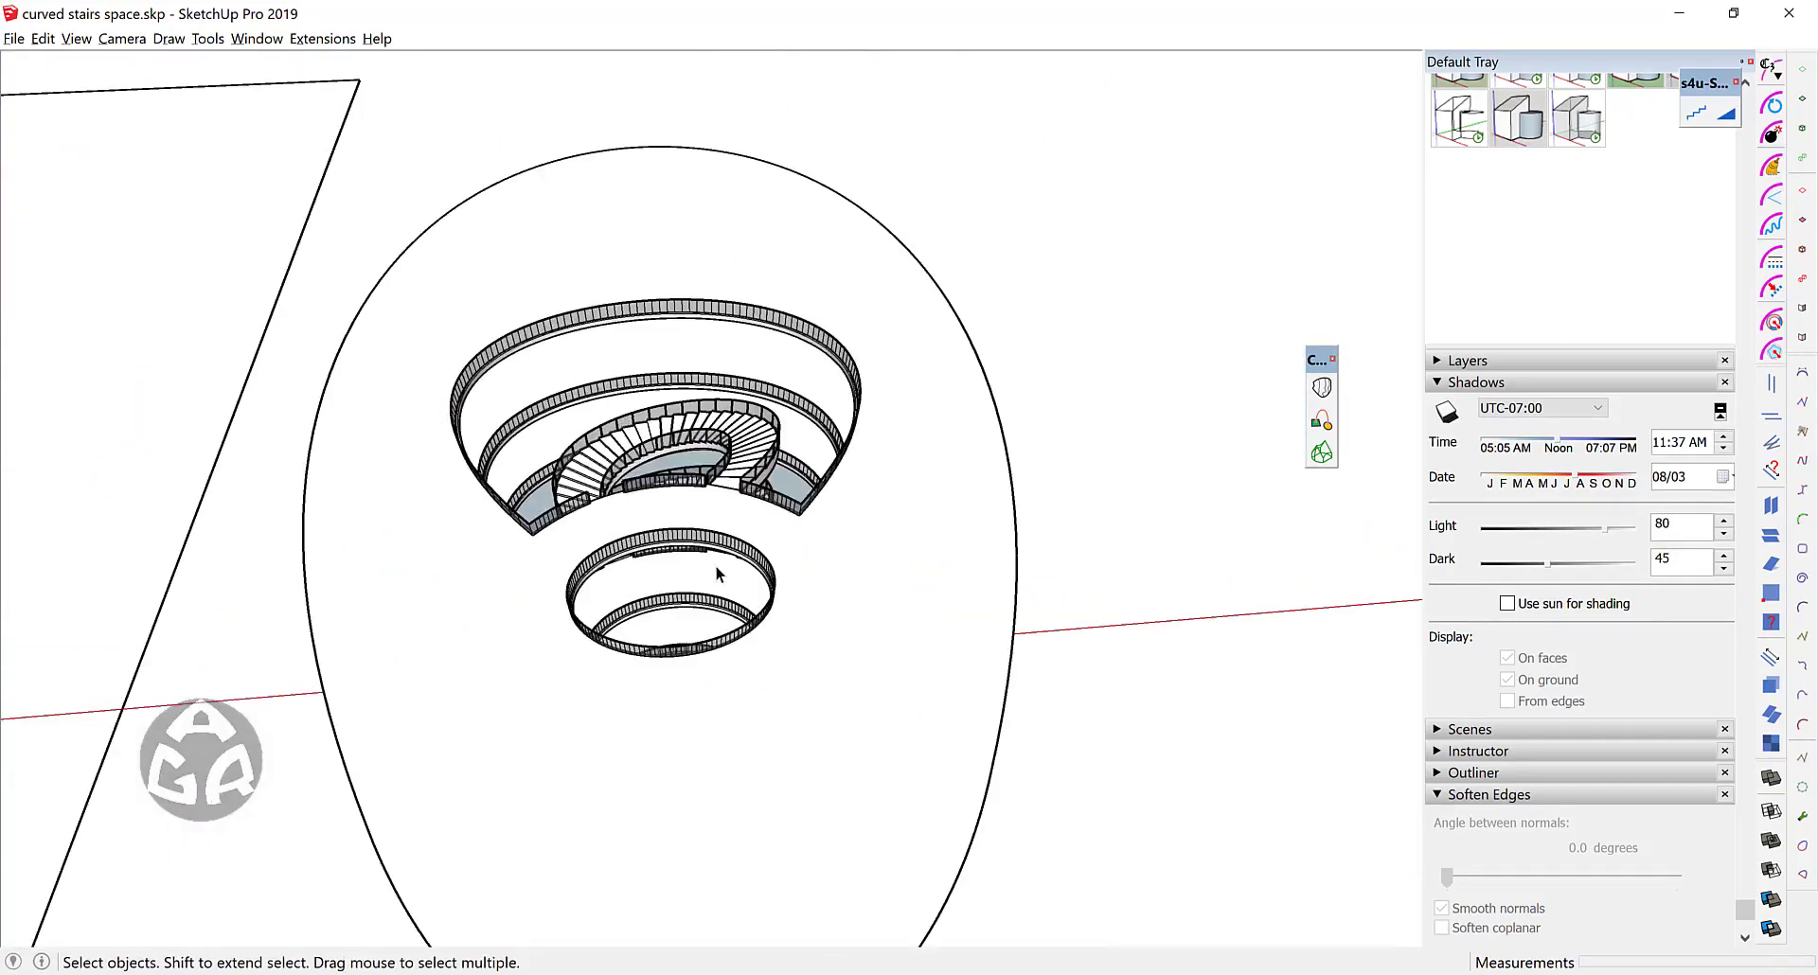